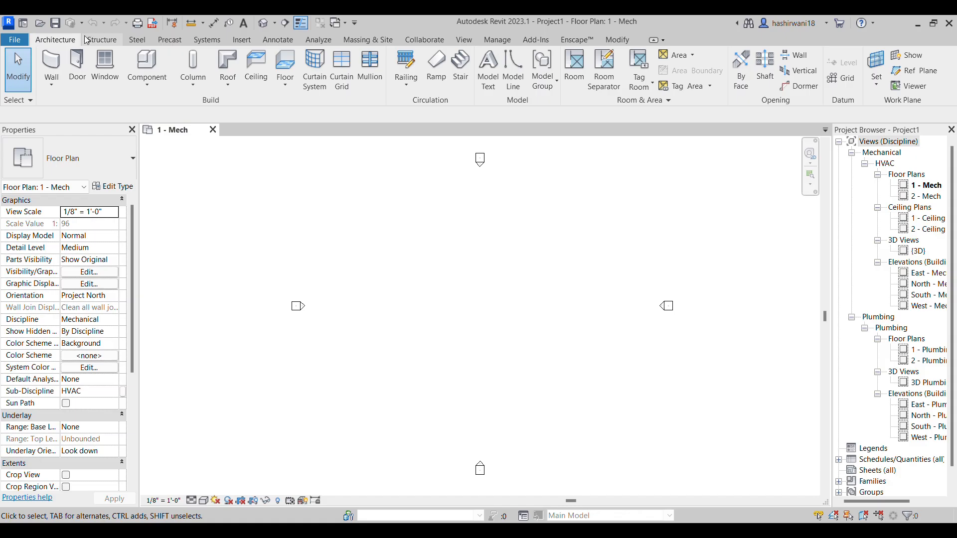
Start placing a duct using the Rectangular Duct type Radius Elbows / Tees
left_click(207, 40)
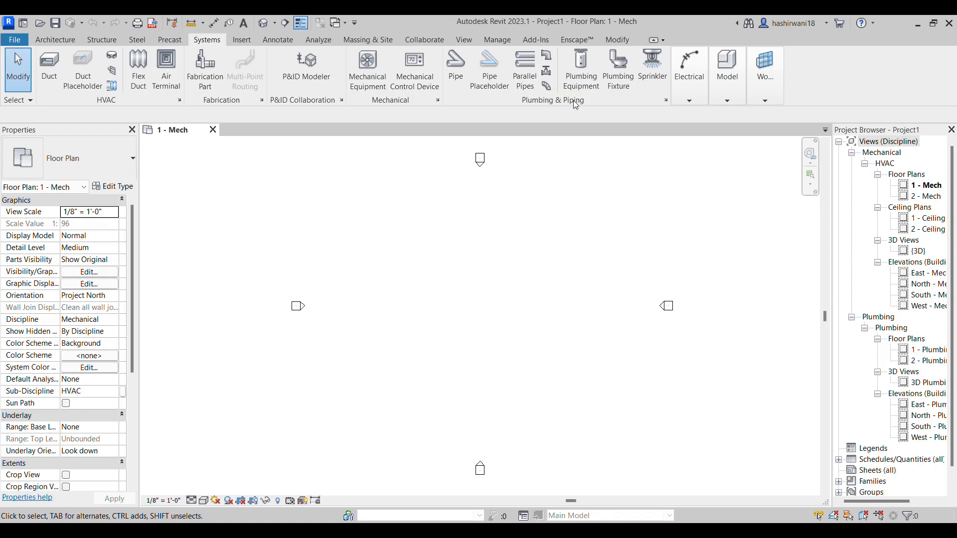
left_click(690, 101)
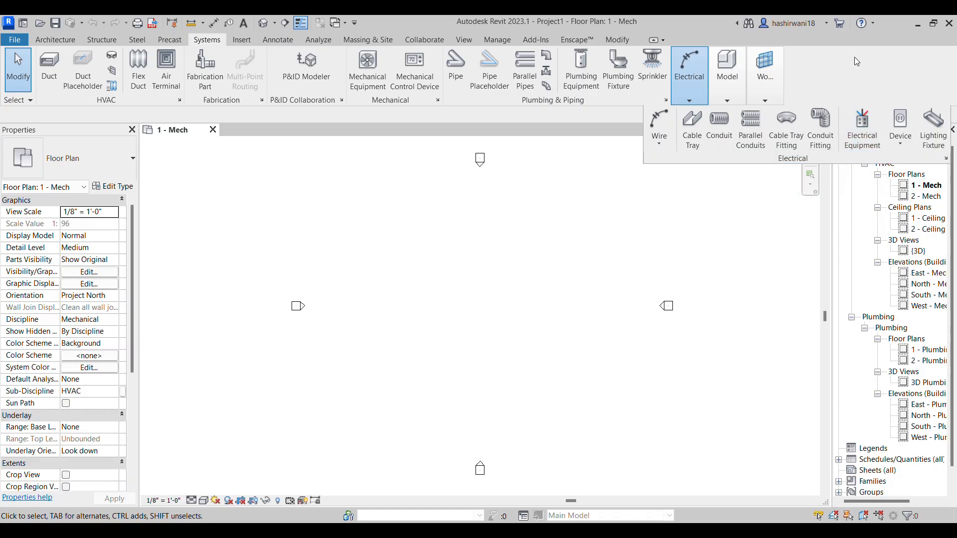
left_click(770, 101)
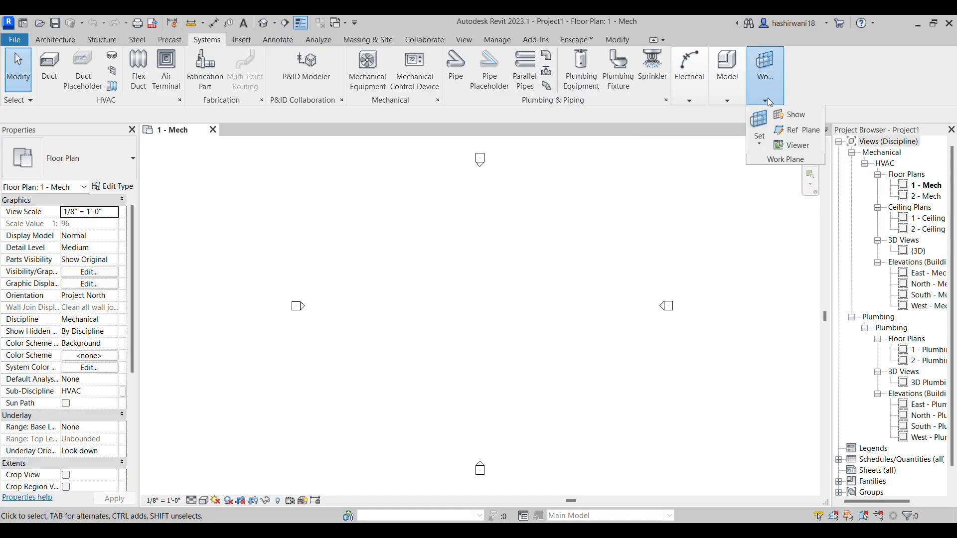
mouse_move(737, 90)
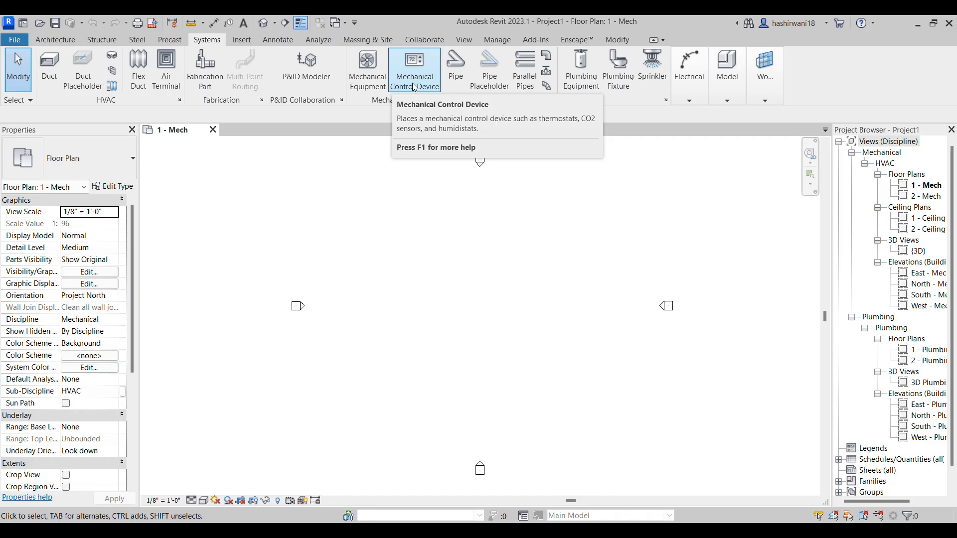
left_click(53, 80)
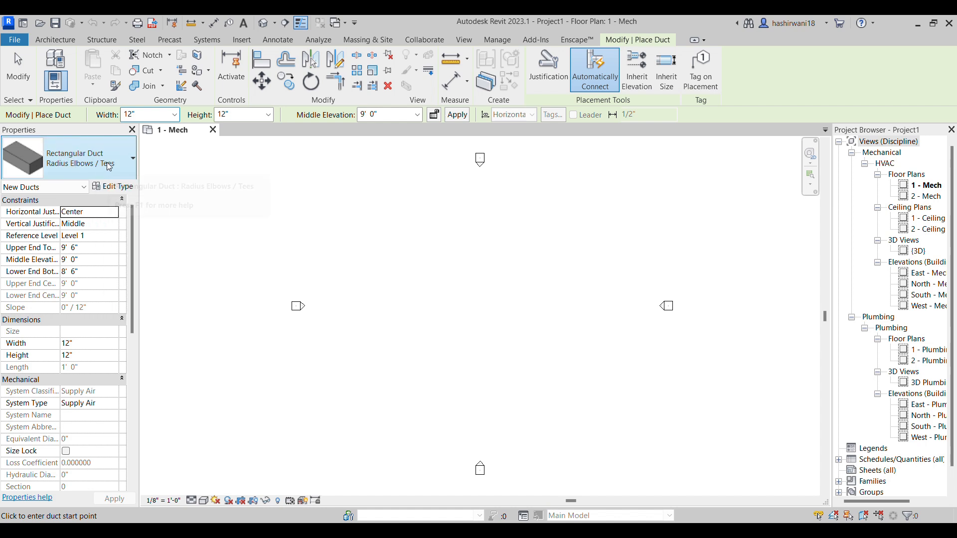
left_click(128, 166)
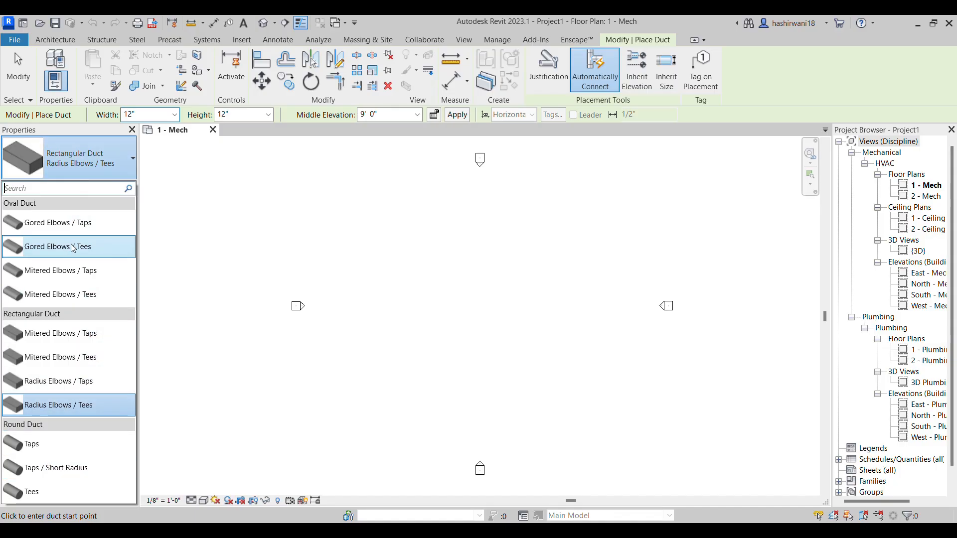
left_click(62, 406)
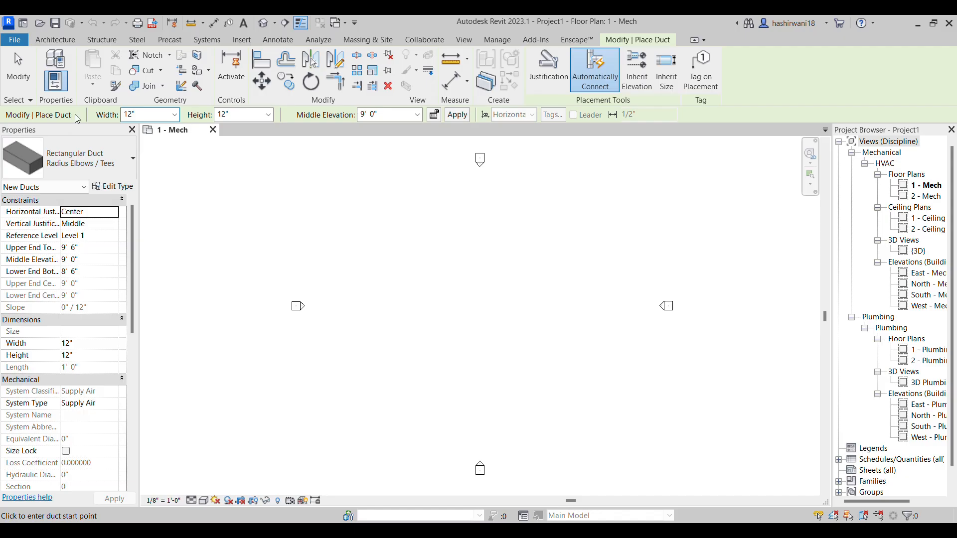
Look through the width and height sizes available for the new duct
left_click(175, 117)
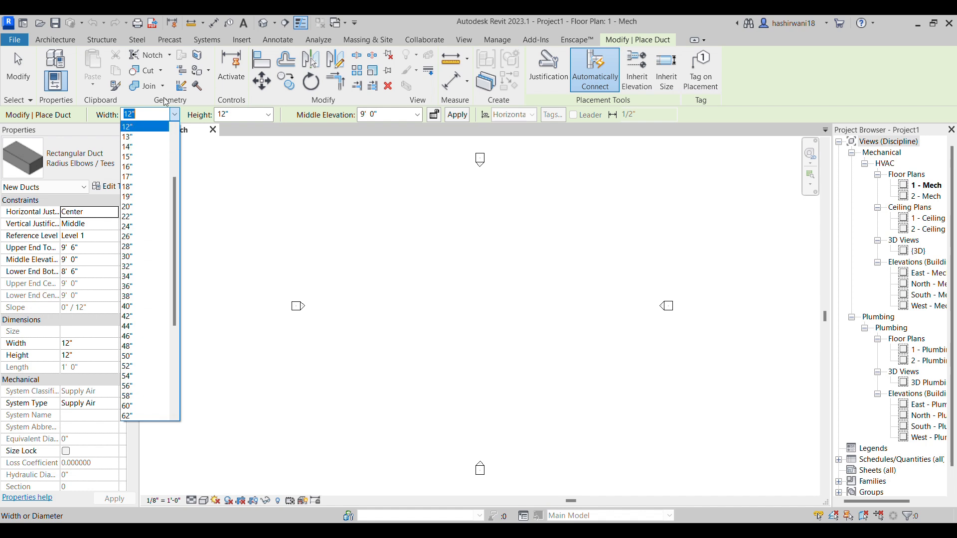
scroll(162, 194, "down", 4)
scroll(162, 194, "up", 7)
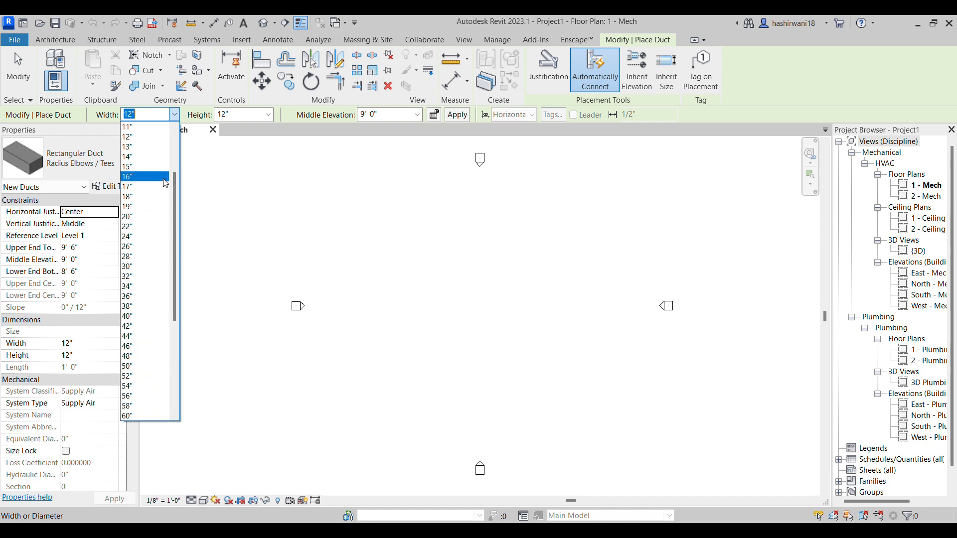
left_click(269, 116)
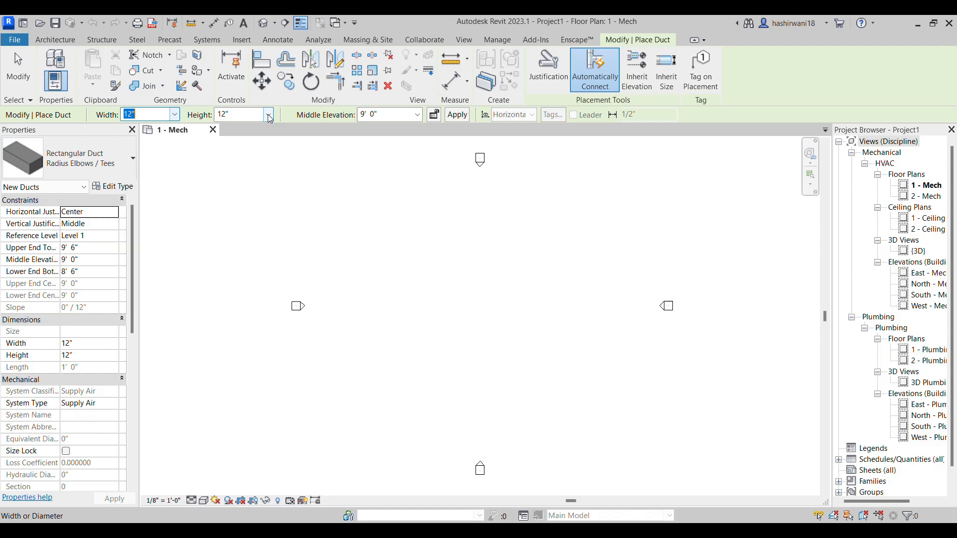
left_click(269, 114)
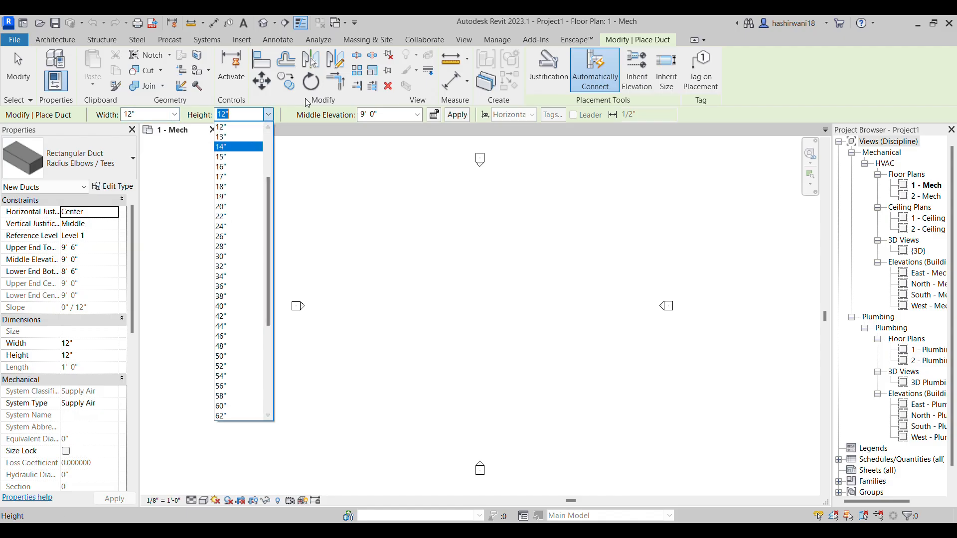
left_click(300, 115)
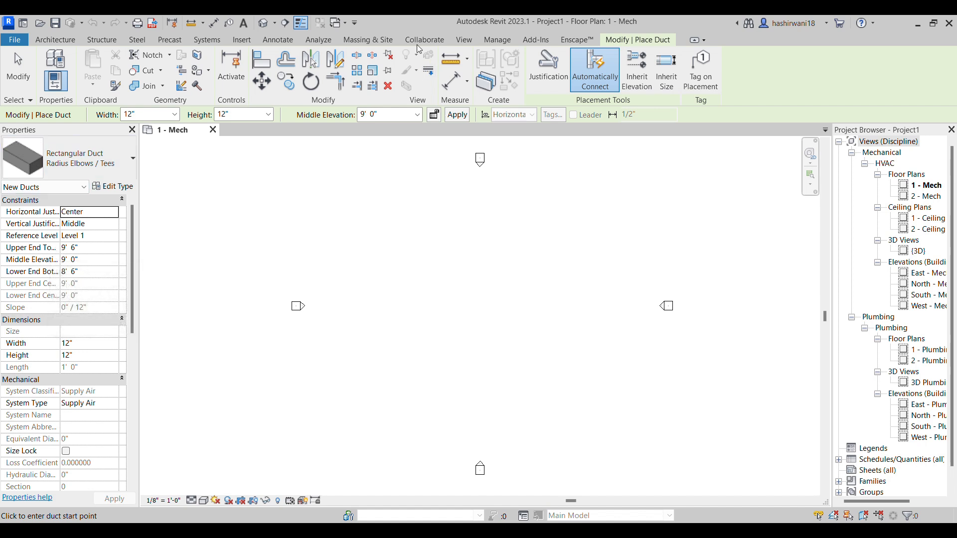
Examine the new duct's reference level options, system type options, and its flow, identity, insulation and lining properties
left_click(116, 238)
left_click(114, 236)
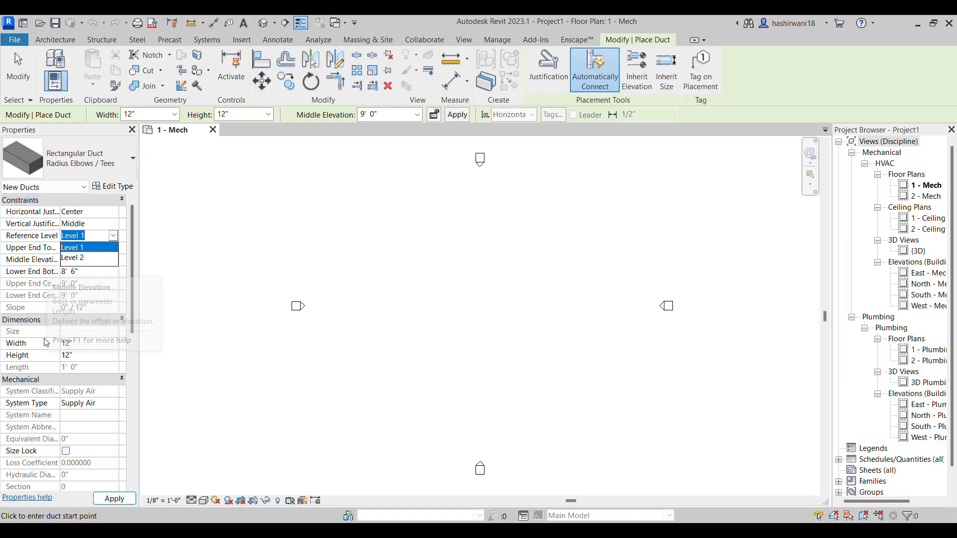
left_click(45, 320)
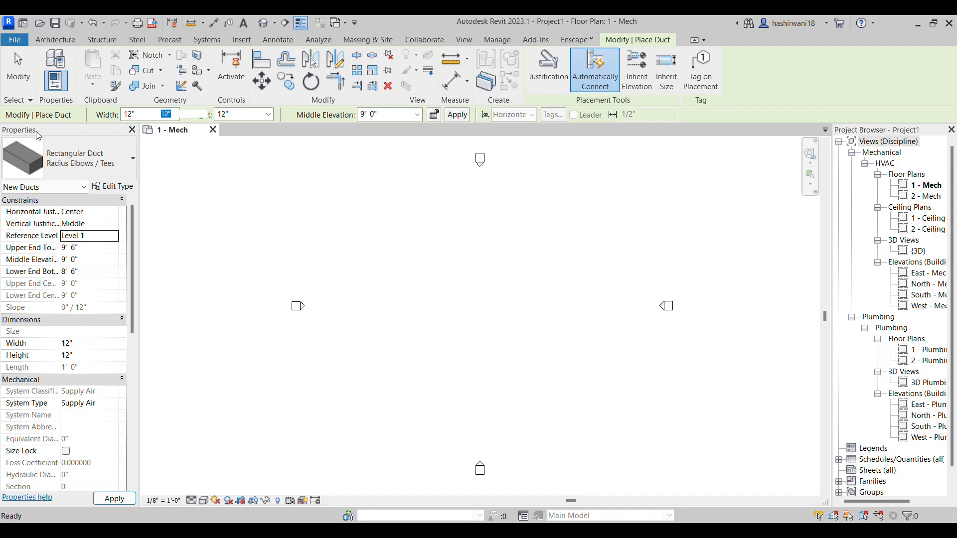
scroll(64, 390, "down", 1)
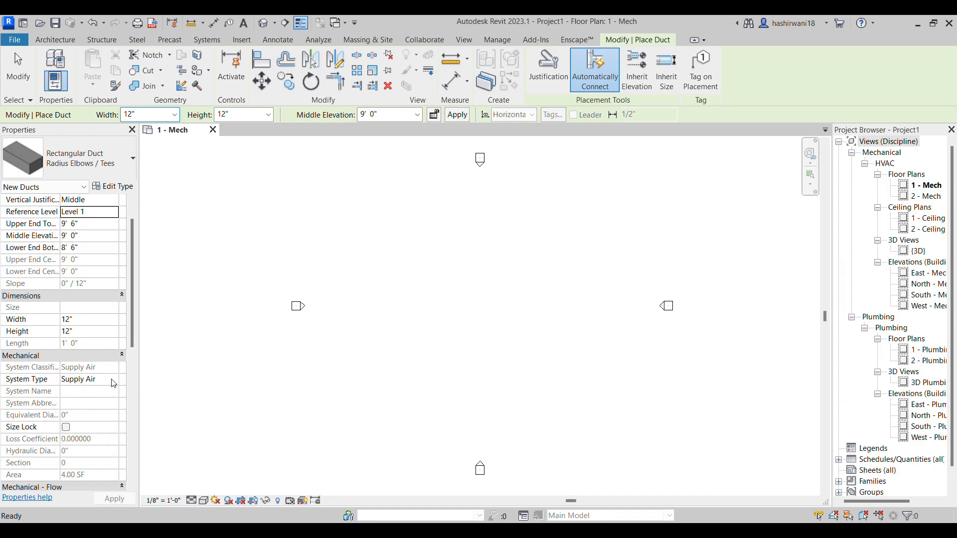
left_click(114, 384)
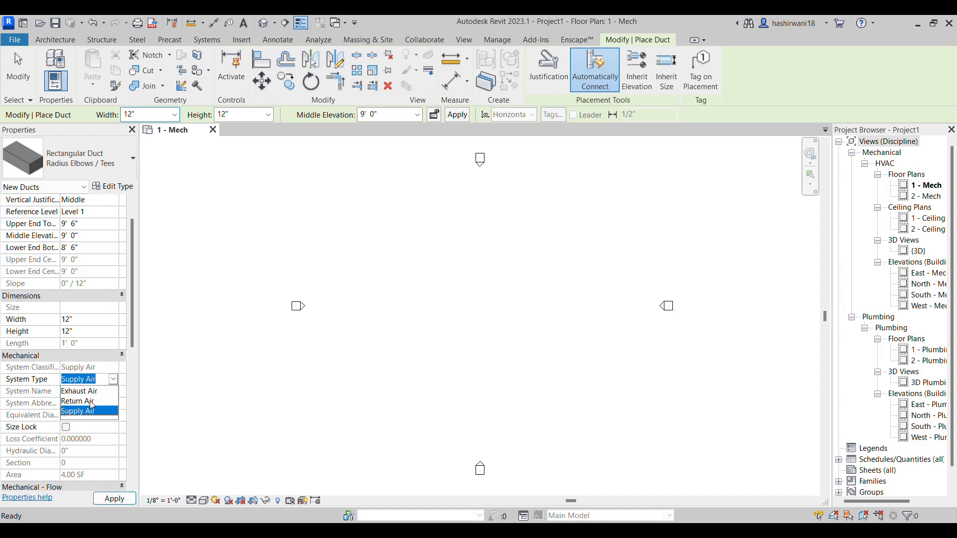
left_click(84, 357)
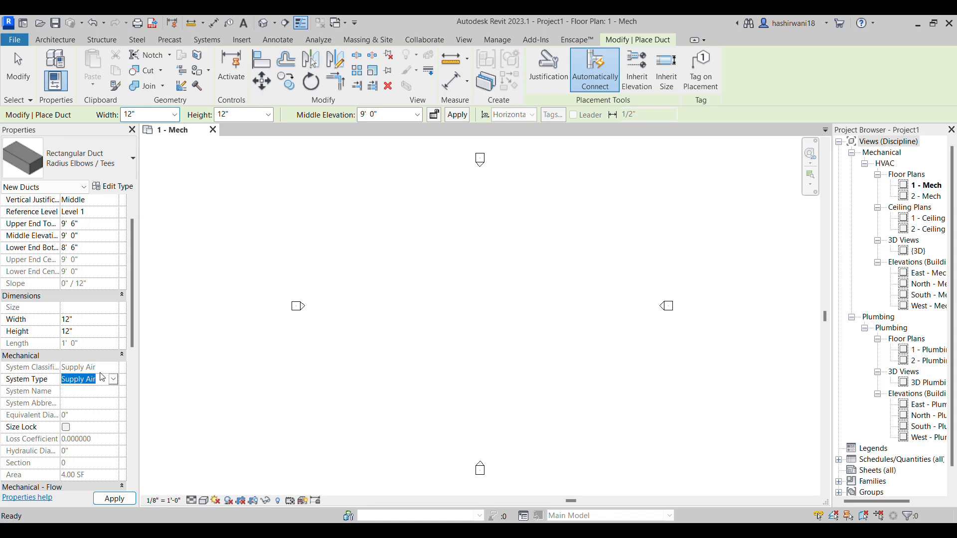
scroll(102, 393, "down", 3)
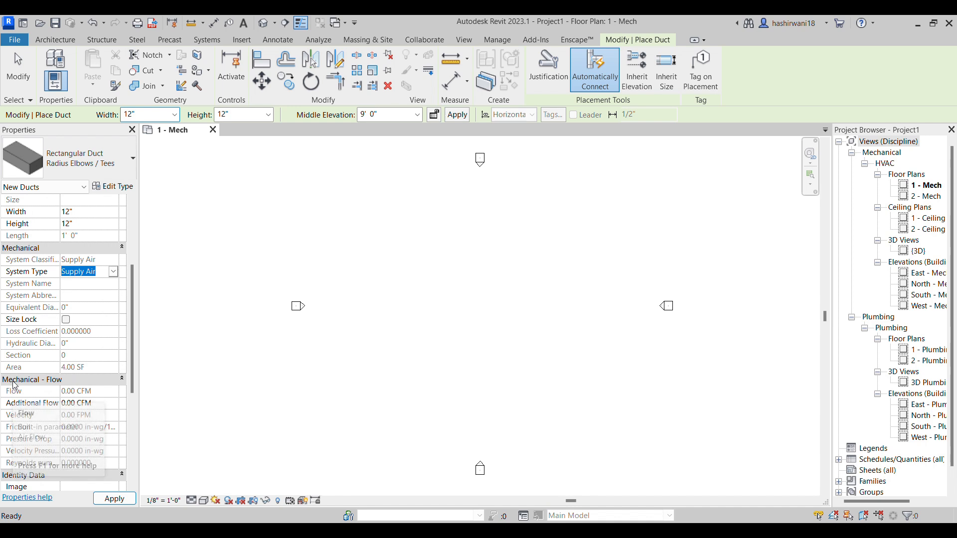
left_click(103, 497)
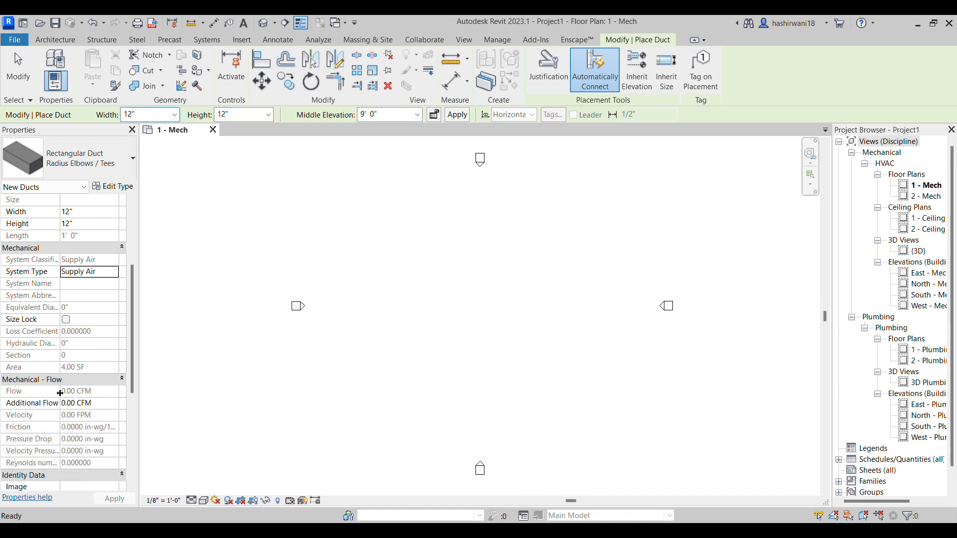
scroll(59, 399, "down", 3)
scroll(22, 394, "down", 3)
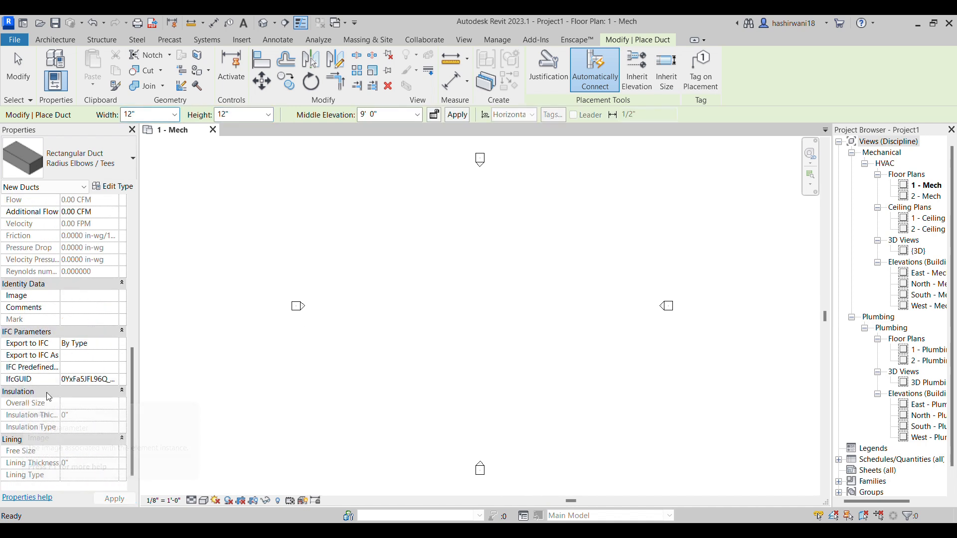
scroll(39, 393, "up", 5)
scroll(40, 392, "up", 5)
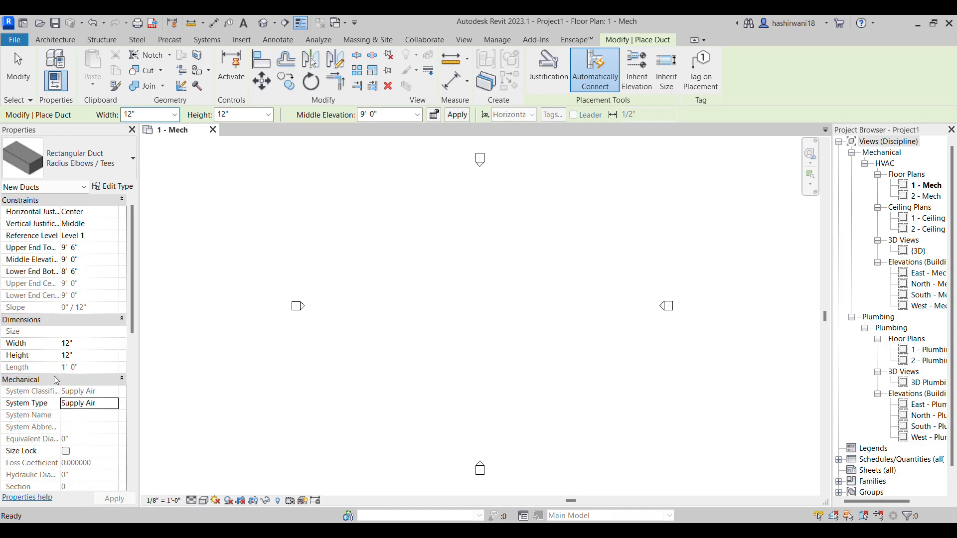
Draw an L-shaped duct run in the plan: a horizontal leg to the right, turning 90° upward into a vertical leg
scroll(160, 216, "up", 3)
scroll(469, 287, "down", 4)
middle_click_drag(471, 312, 398, 342)
scroll(392, 294, "up", 3)
left_click(383, 289)
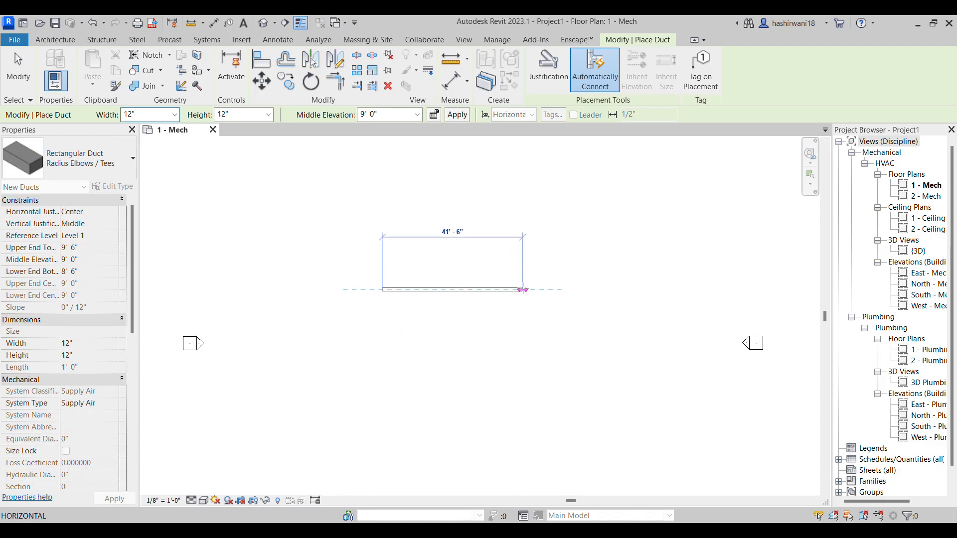
middle_click_drag(543, 290, 480, 305)
scroll(480, 305, "up", 3)
left_click(480, 305)
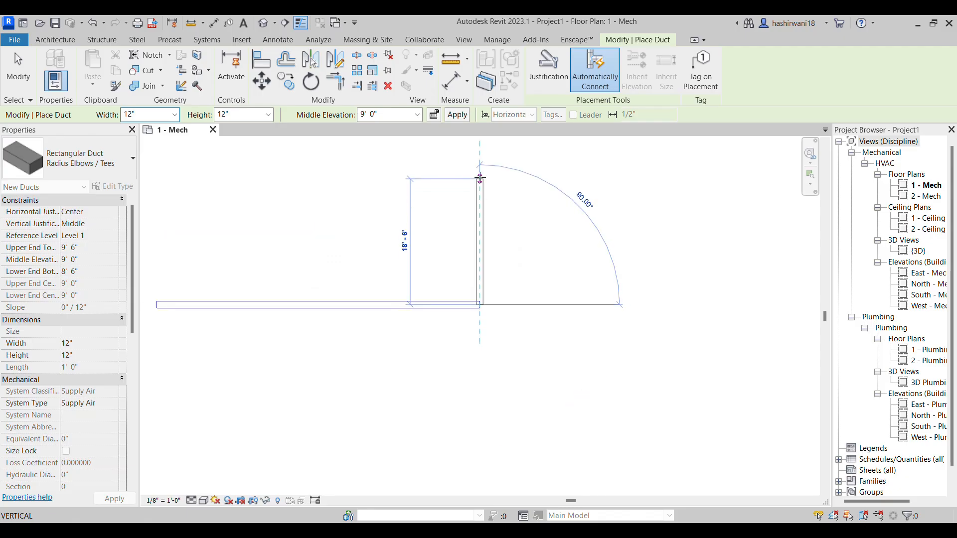
middle_click_drag(480, 179, 481, 250)
left_click(480, 201)
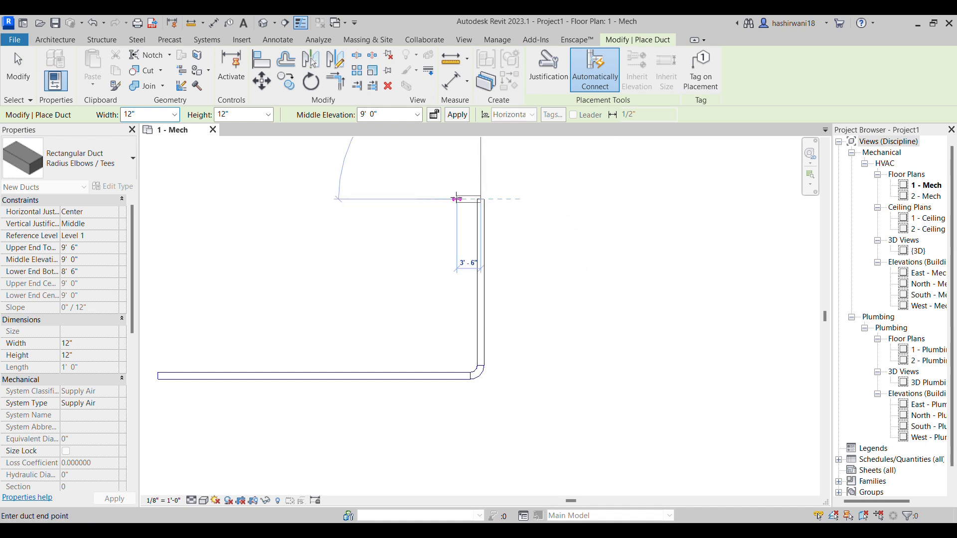
key("Escape")
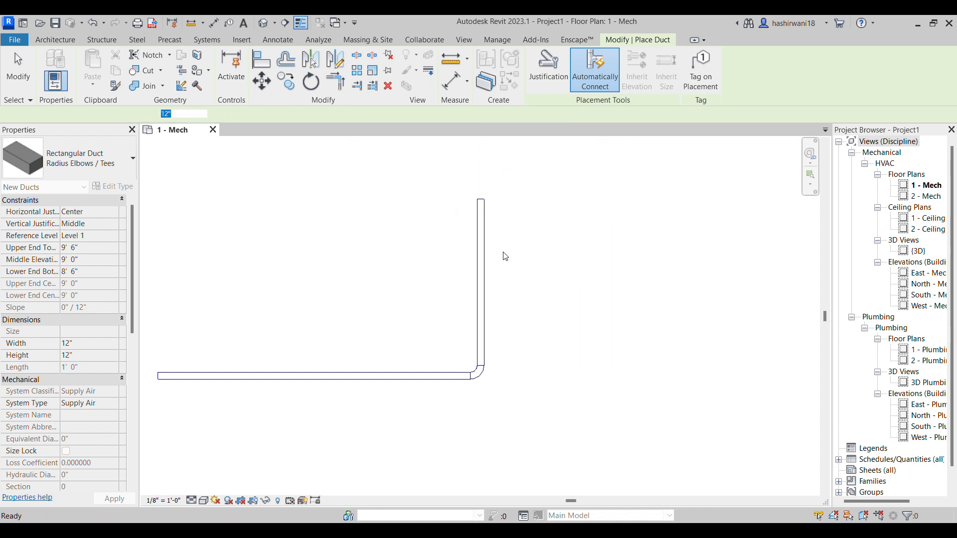
Inspect the radius elbow at the corner and switch the duct type to Rectangular Duct Mitered Elbows / Taps
scroll(468, 403, "up", 3)
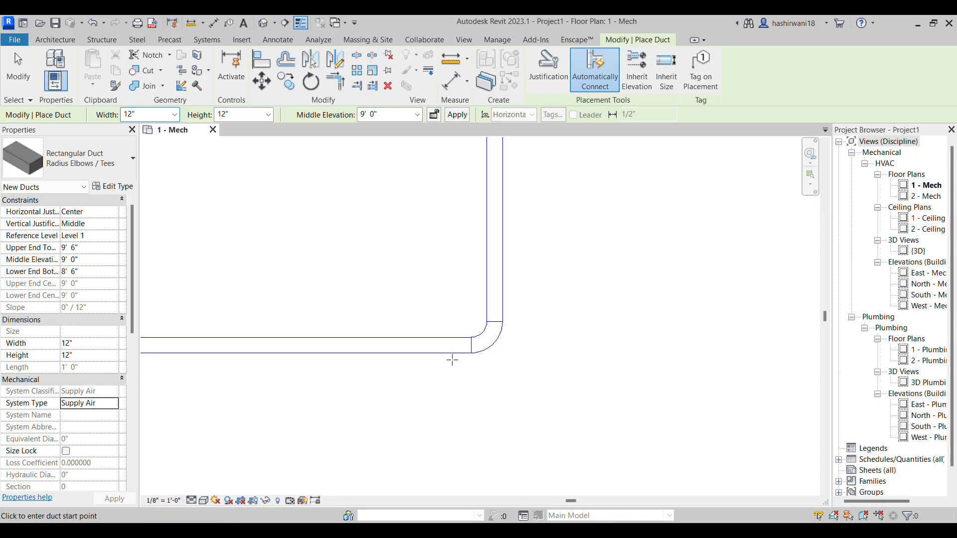
scroll(490, 352, "up", 2)
scroll(490, 355, "up", 2)
scroll(489, 368, "down", 4)
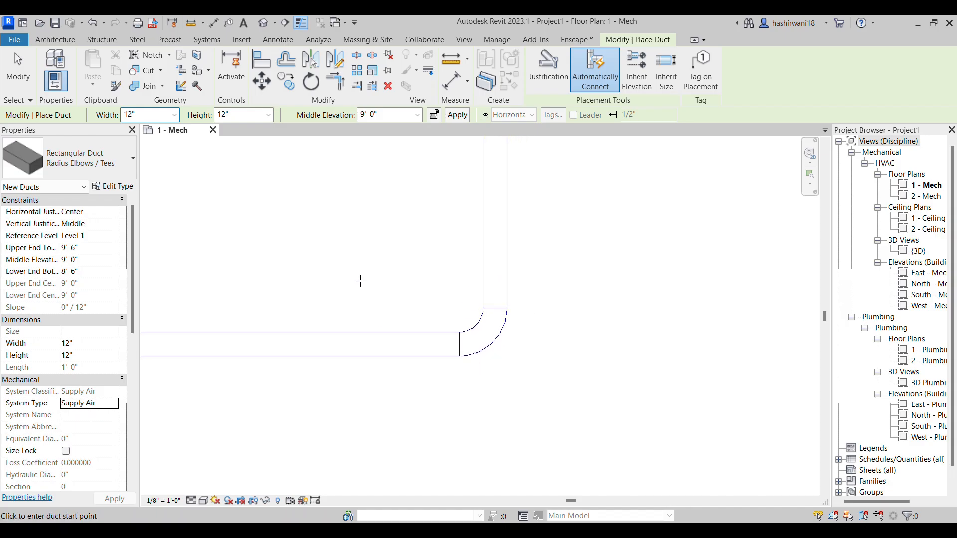
left_click(121, 166)
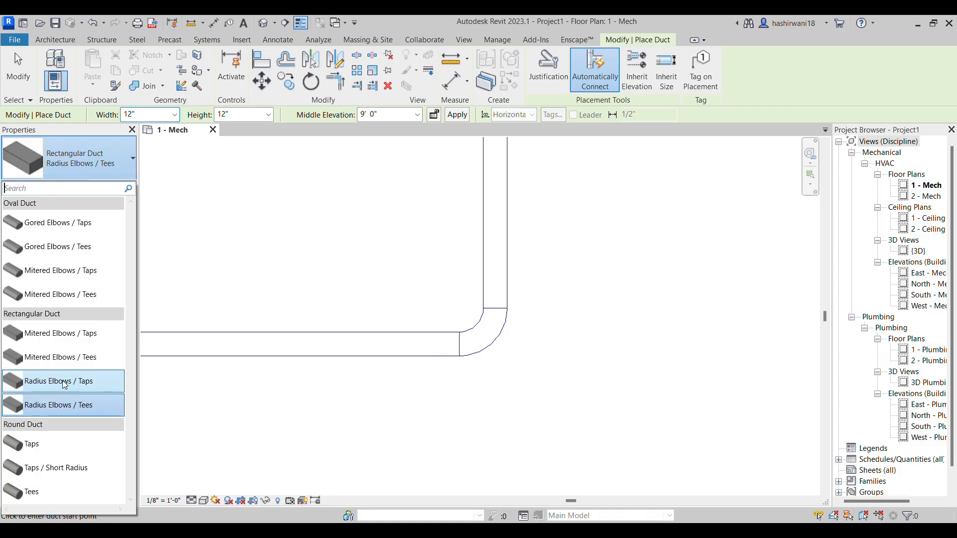
scroll(486, 340, "up", 5)
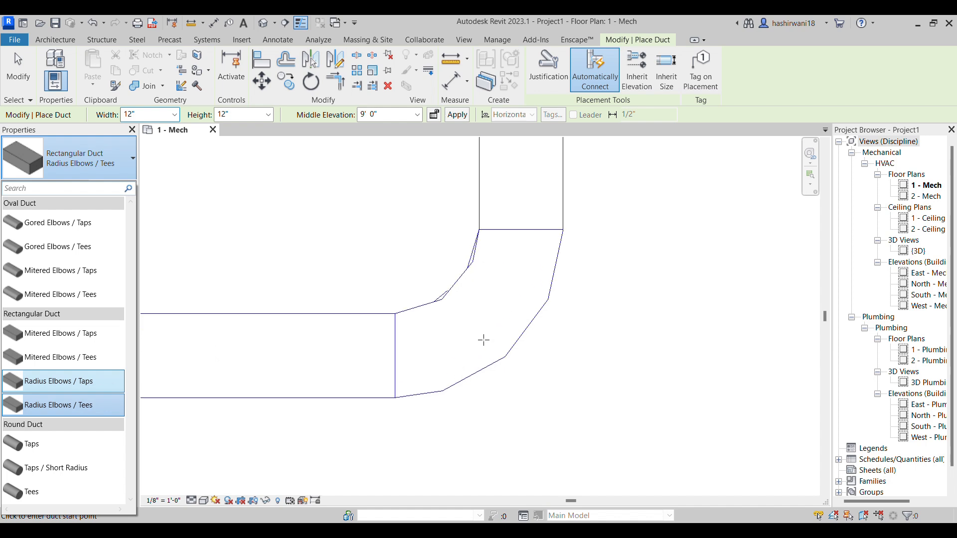
scroll(473, 276, "down", 5)
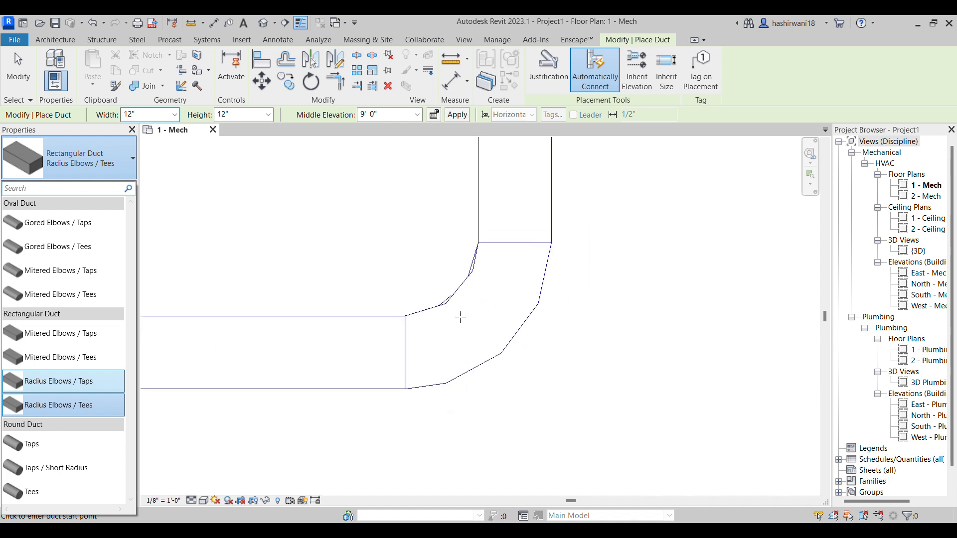
left_click(60, 333)
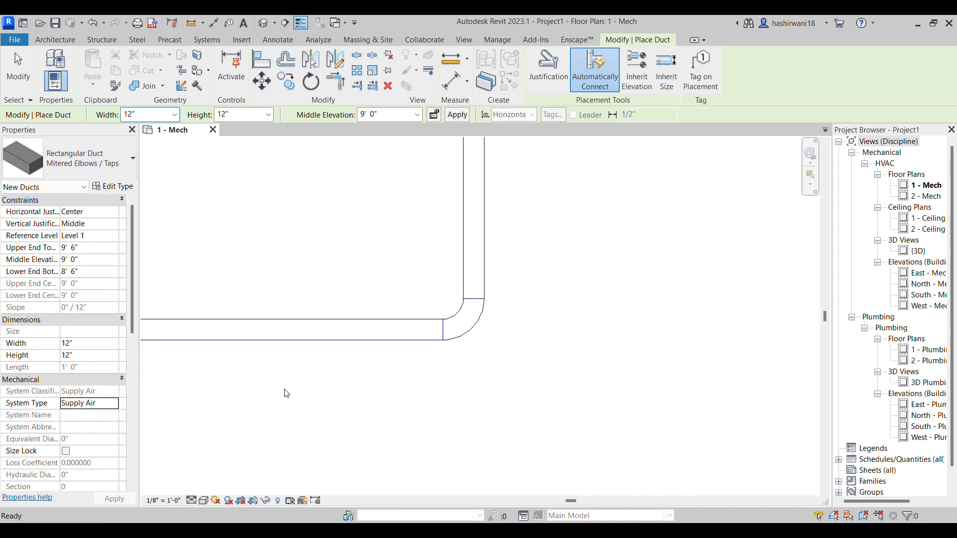
Draw a second L-shaped run outside the first, with a horizontal leg about 53' long and a vertical leg level with the first run's top
scroll(310, 406, "down", 3)
middle_click_drag(310, 406, 548, 289)
scroll(483, 319, "down", 2)
middle_click_drag(486, 319, 423, 342)
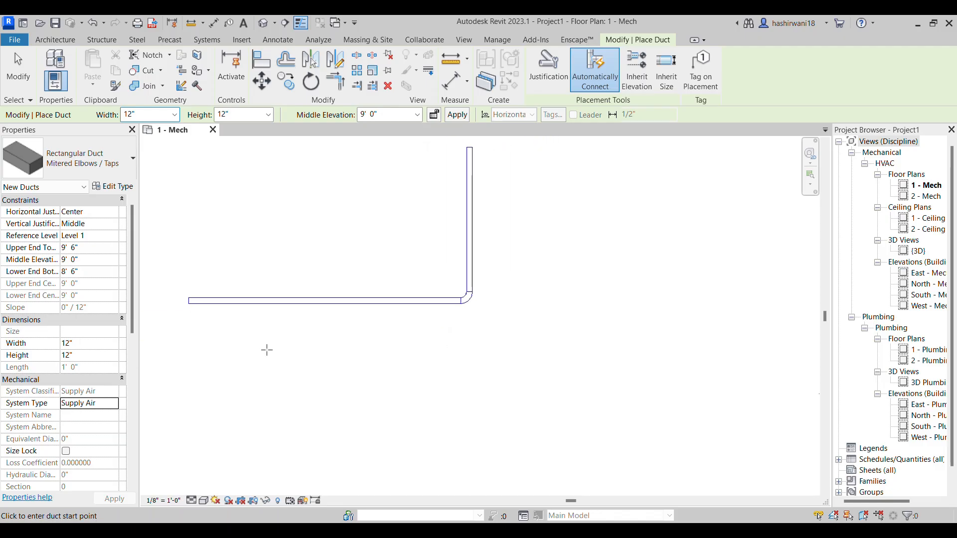
left_click(190, 355)
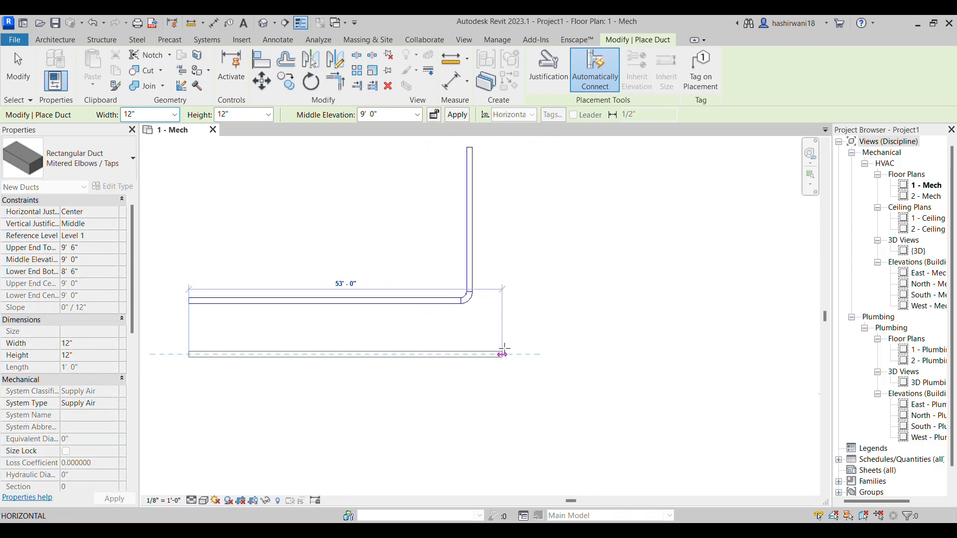
left_click(502, 155)
left_click(502, 148)
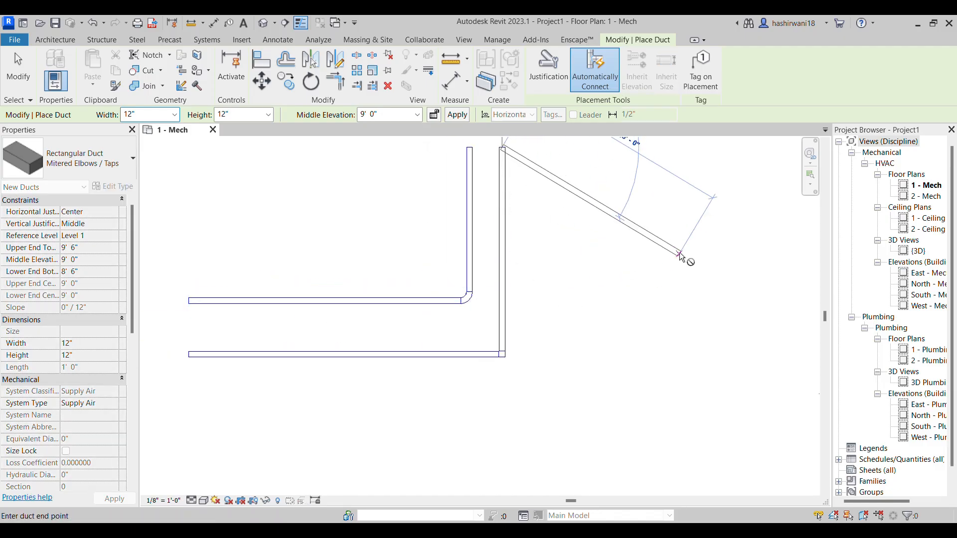
key("Escape")
scroll(547, 376, "up", 5)
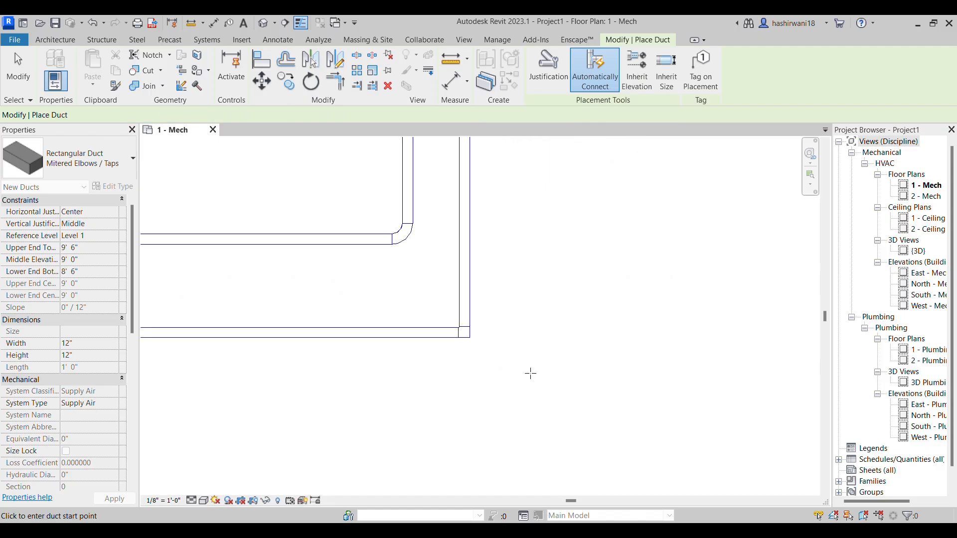
Compare the mitered elbow of the outer run with the radius elbow of the inner run up close
middle_click_drag(470, 355, 497, 408)
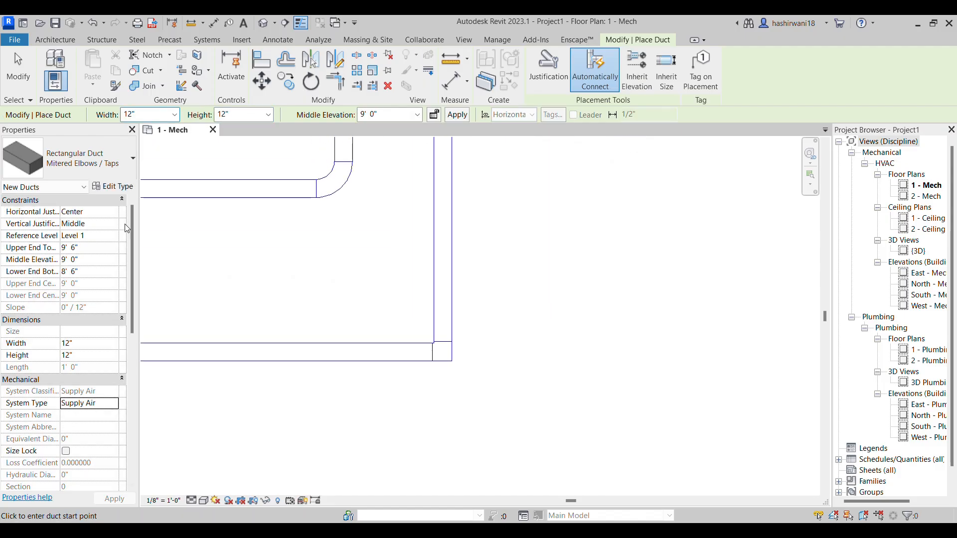
scroll(449, 367, "up", 4)
scroll(465, 355, "down", 5)
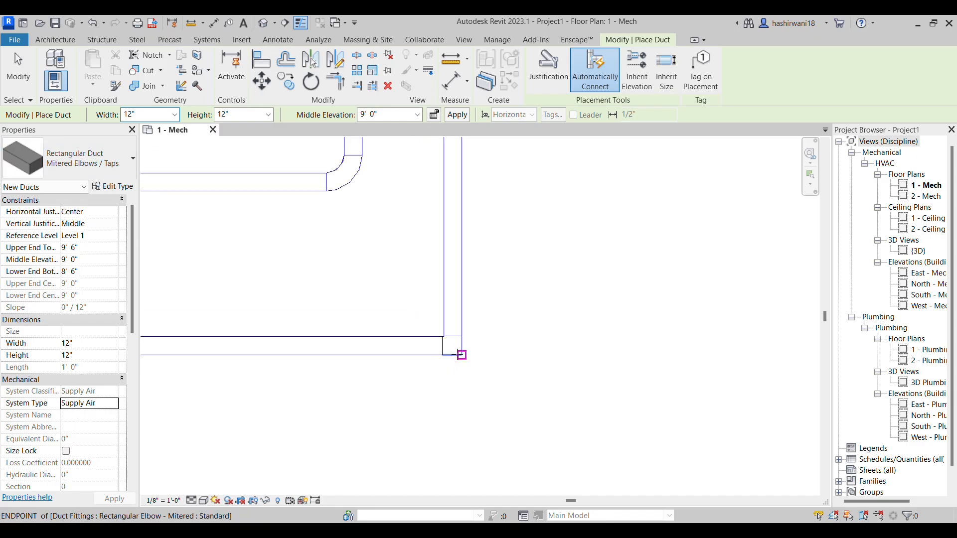
scroll(417, 328, "up", 5)
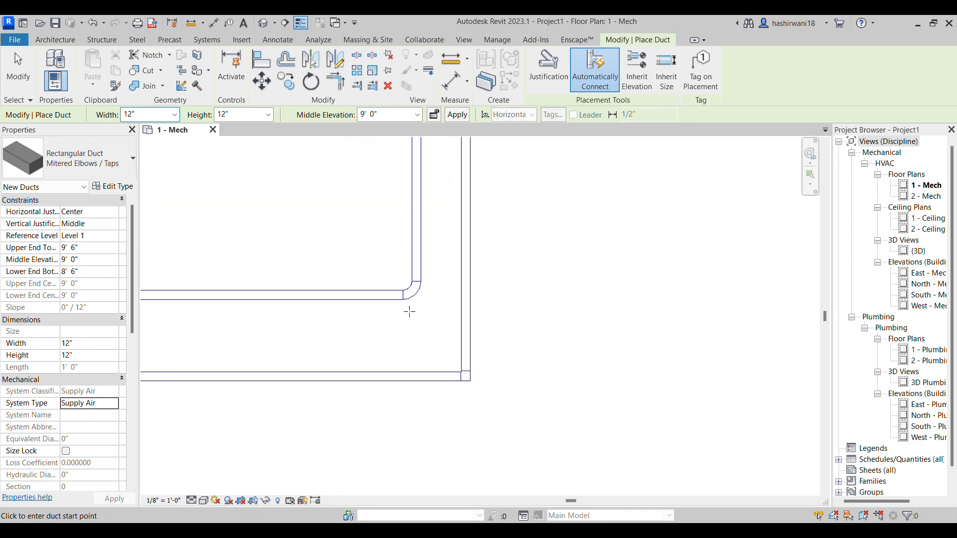
scroll(504, 384, "down", 1)
middle_click_drag(504, 385, 458, 268)
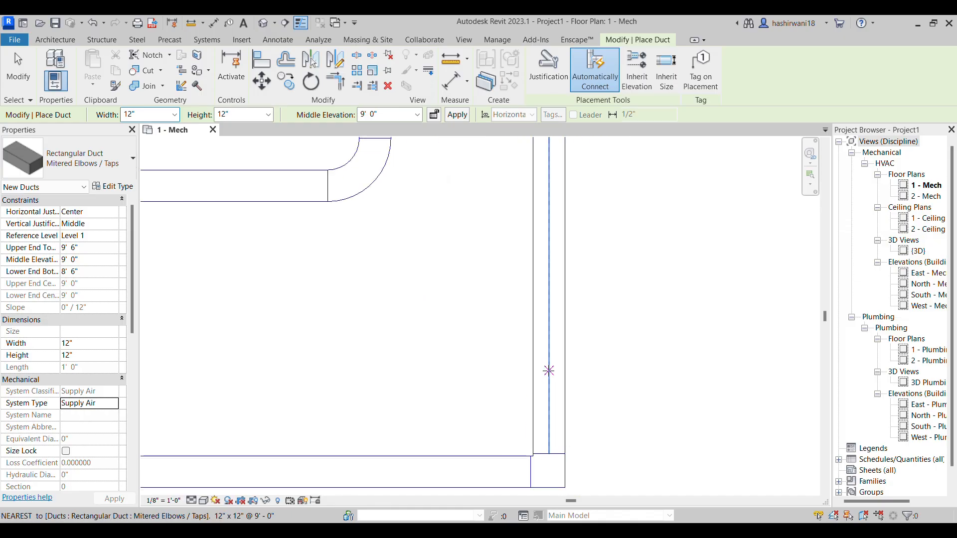
scroll(377, 212, "down", 3)
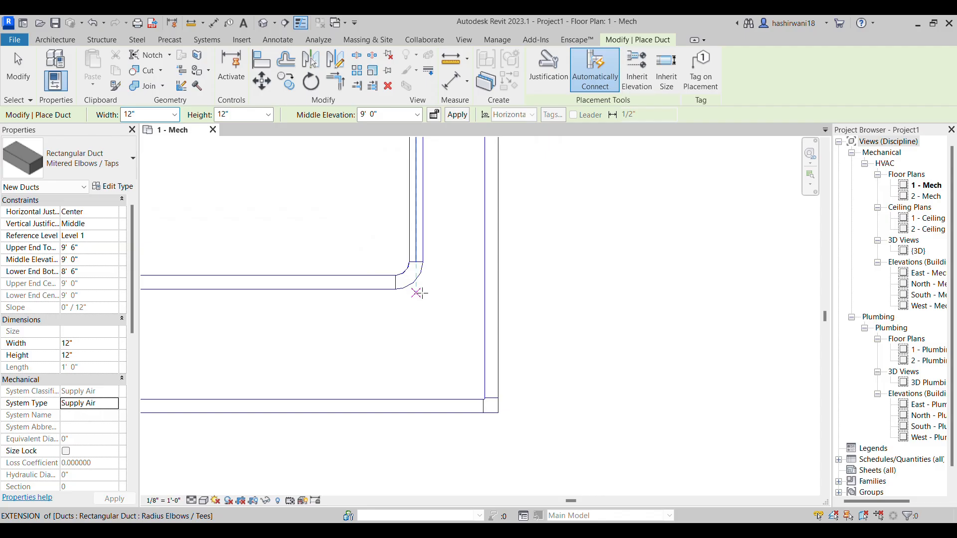
scroll(420, 284, "up", 5)
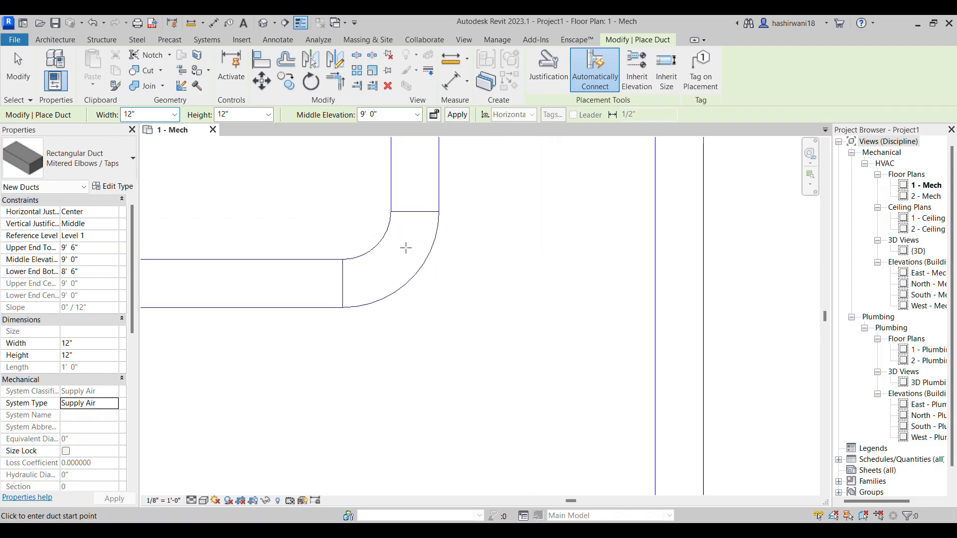
scroll(402, 259, "down", 2)
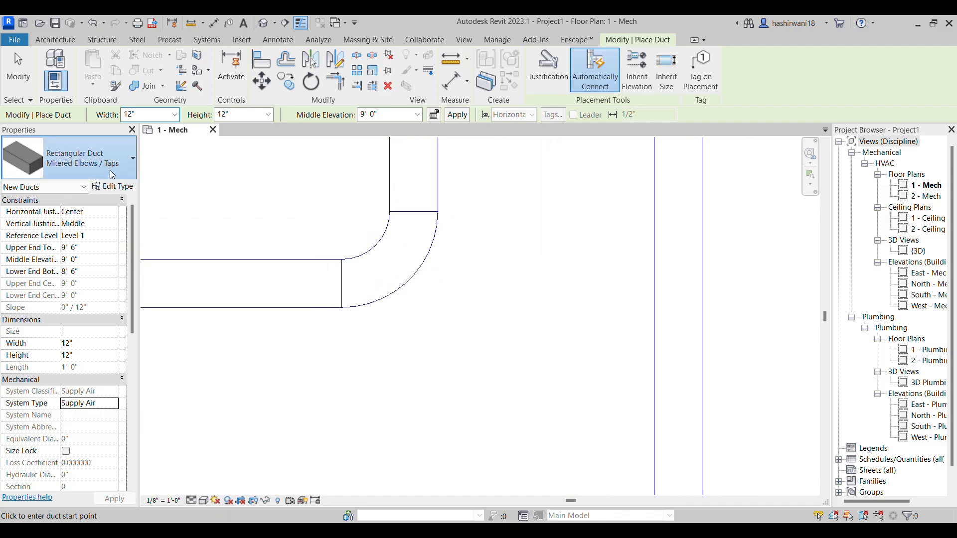
Switch the duct type to Oval Duct Gored Elbows / Tees
left_click(99, 165)
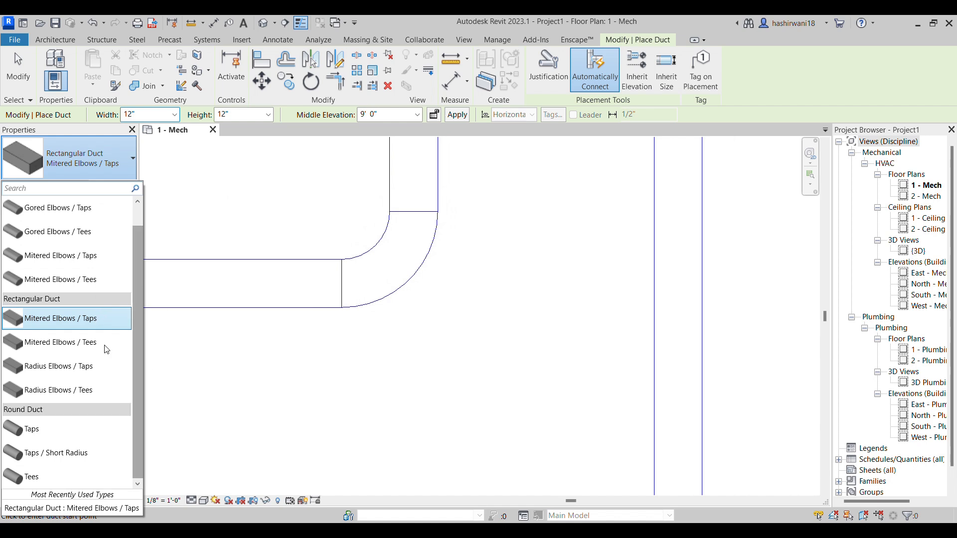
scroll(70, 227, "up", 1)
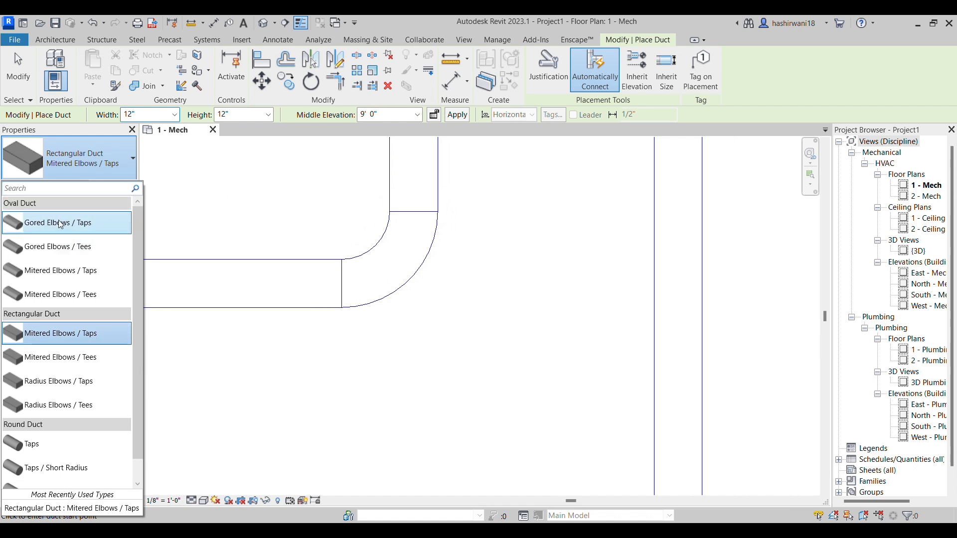
left_click(69, 248)
scroll(438, 289, "down", 4)
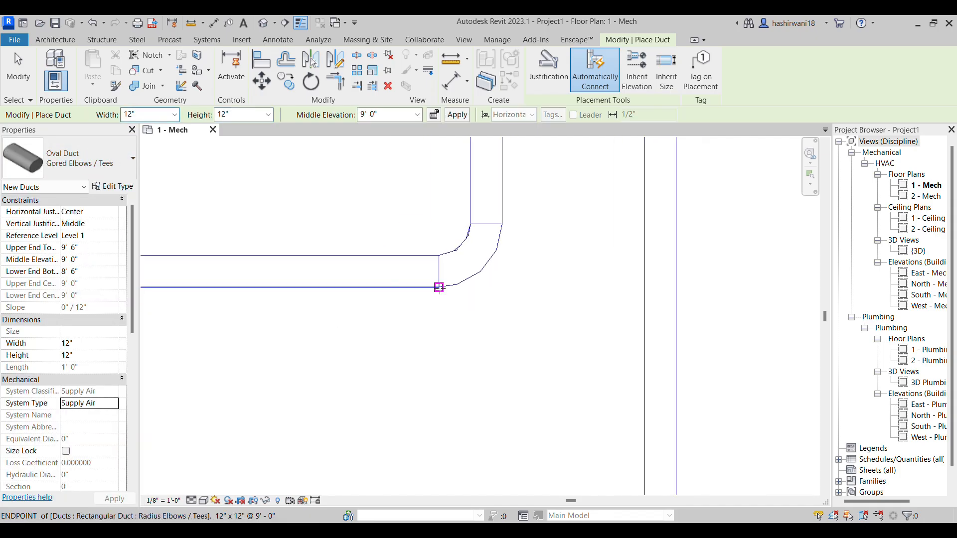
Draw a third L-shaped run outside the rectangular ones, starting in line with their ends and finishing level with their tops
scroll(391, 344, "down", 5)
middle_click_drag(369, 357, 472, 323)
scroll(464, 324, "down", 1)
middle_click_drag(441, 325, 463, 330)
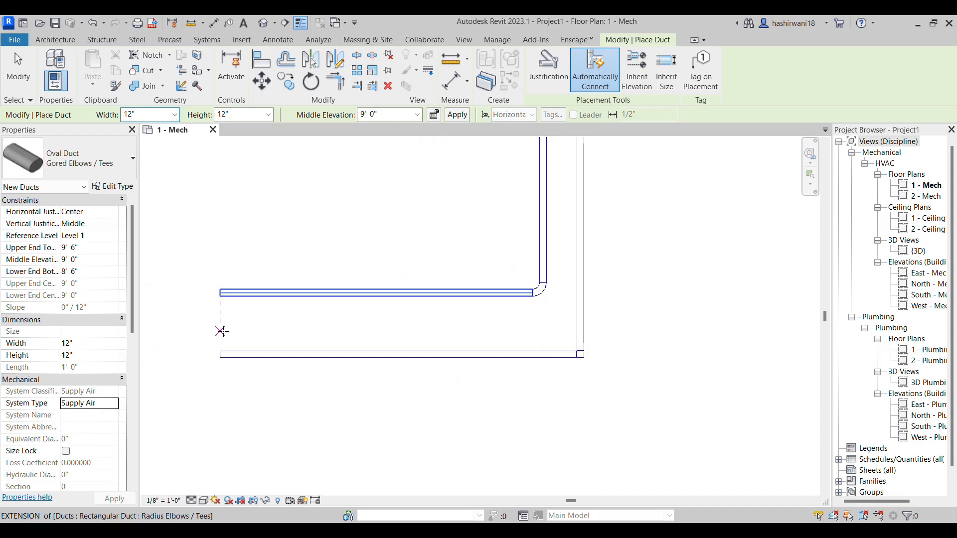
left_click(221, 396)
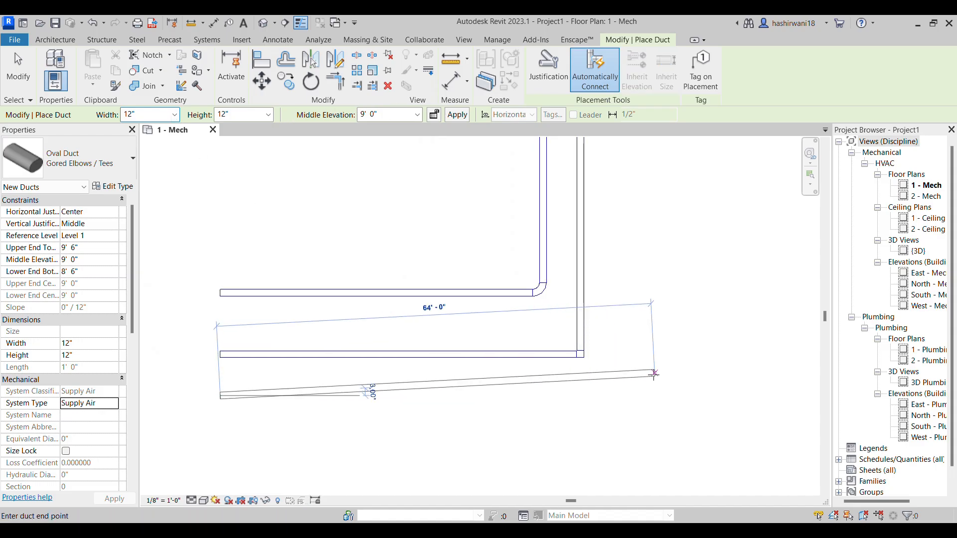
left_click(628, 396)
middle_click_drag(640, 189, 652, 267)
left_click(641, 195)
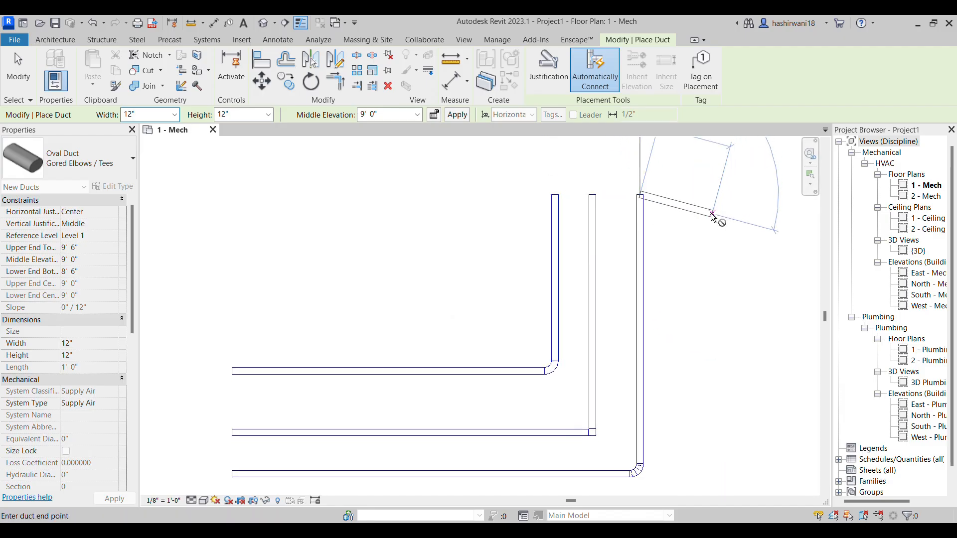
key("Escape")
key("Escape")
Draw a fourth L-shaped run outside the others using Oval Duct Mitered Elbows / Tees, its vertical leg ending level with their tops
left_click(90, 160)
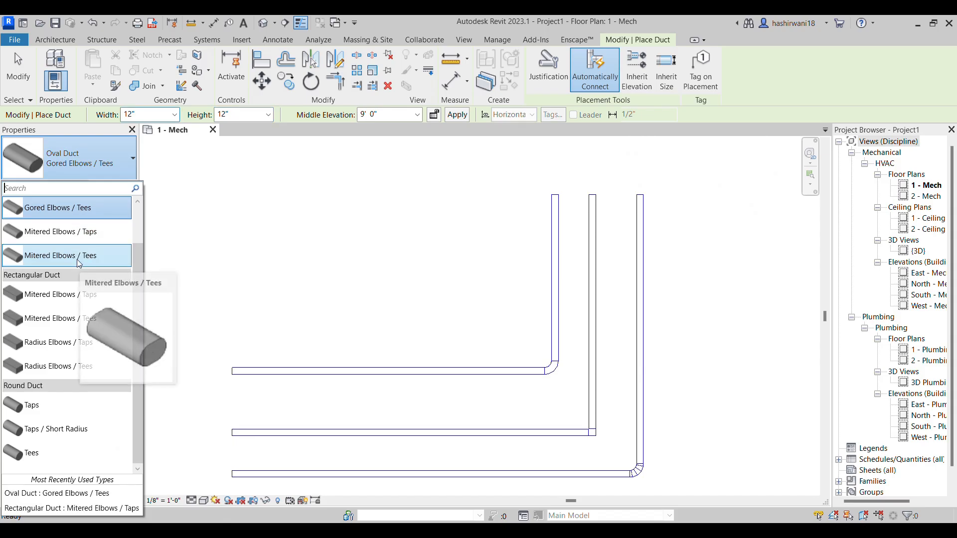
left_click(77, 257)
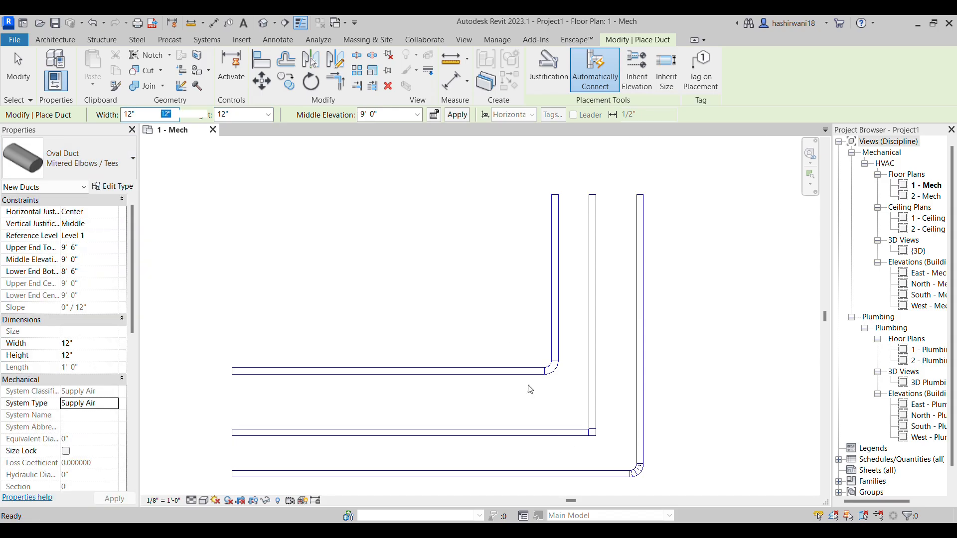
middle_click_drag(561, 441, 502, 250)
left_click(180, 331)
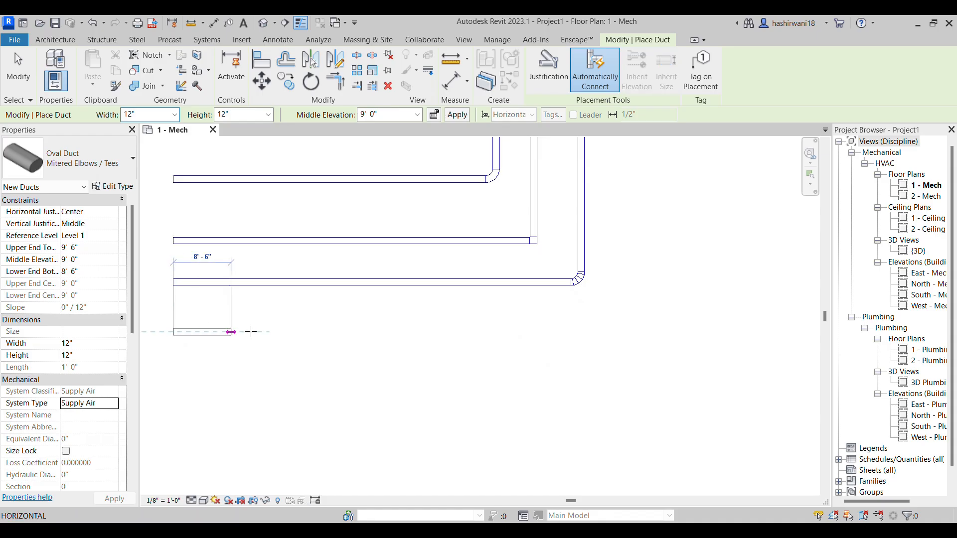
left_click(602, 332)
middle_click_drag(603, 216, 586, 309)
middle_click_drag(588, 161, 582, 234)
scroll(582, 234, "down", 1)
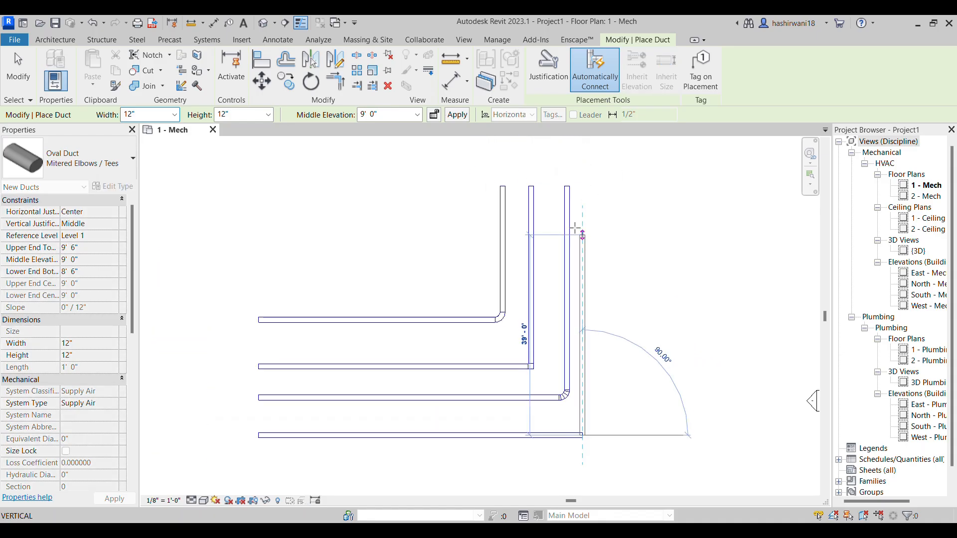
left_click(582, 187)
key("Escape")
Draw a fifth L-shaped run outside the others using the Round Duct Taps type
middle_click_drag(654, 341, 632, 297)
left_click(128, 172)
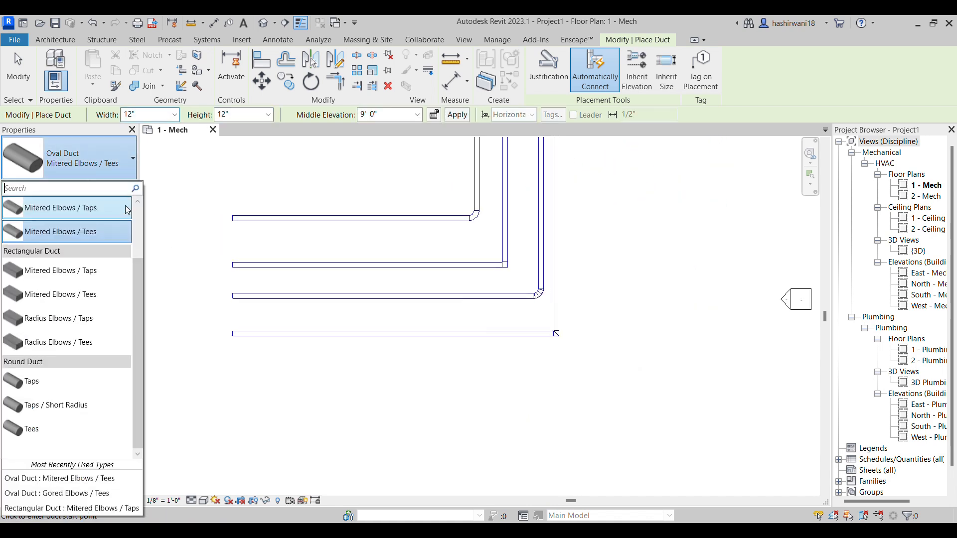
left_click(75, 393)
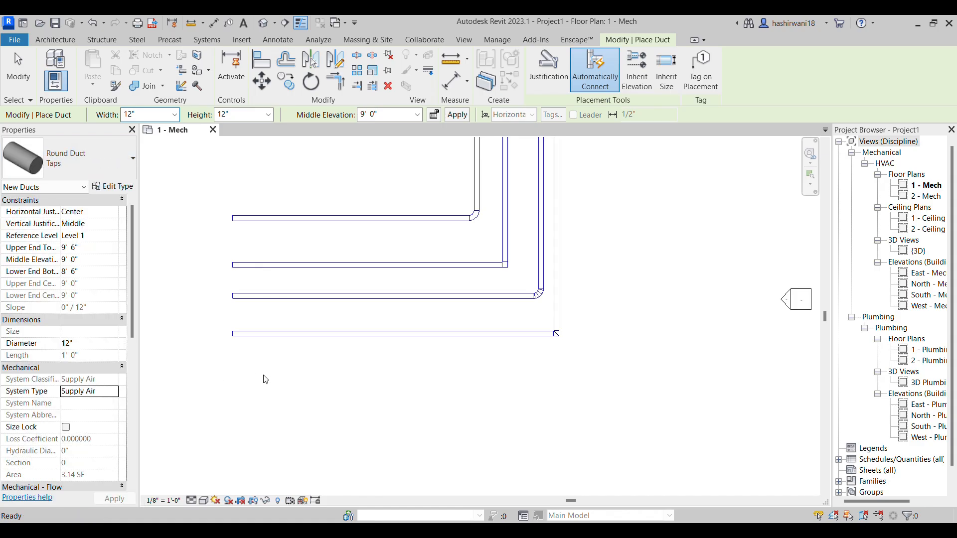
left_click(233, 381)
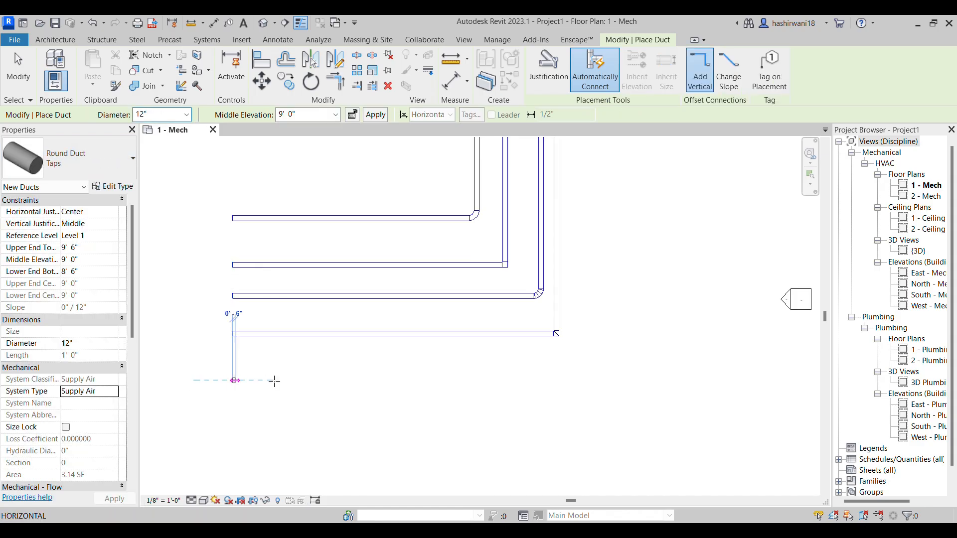
left_click(598, 331)
left_click(597, 172)
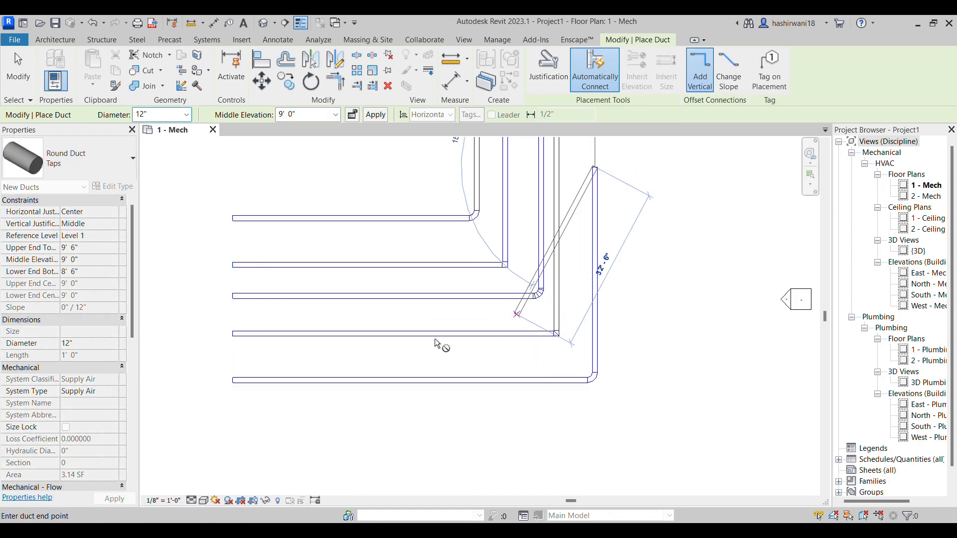
Draw a sixth L-shaped run as the outermost using Round Duct Taps / Short Radius, its vertical leg level with the fifth run's top
left_click(121, 160)
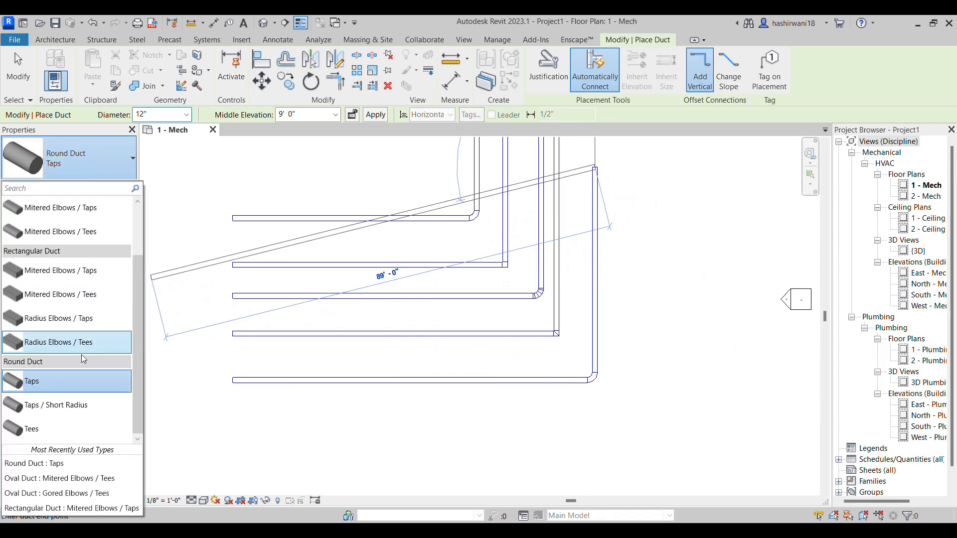
left_click(77, 412)
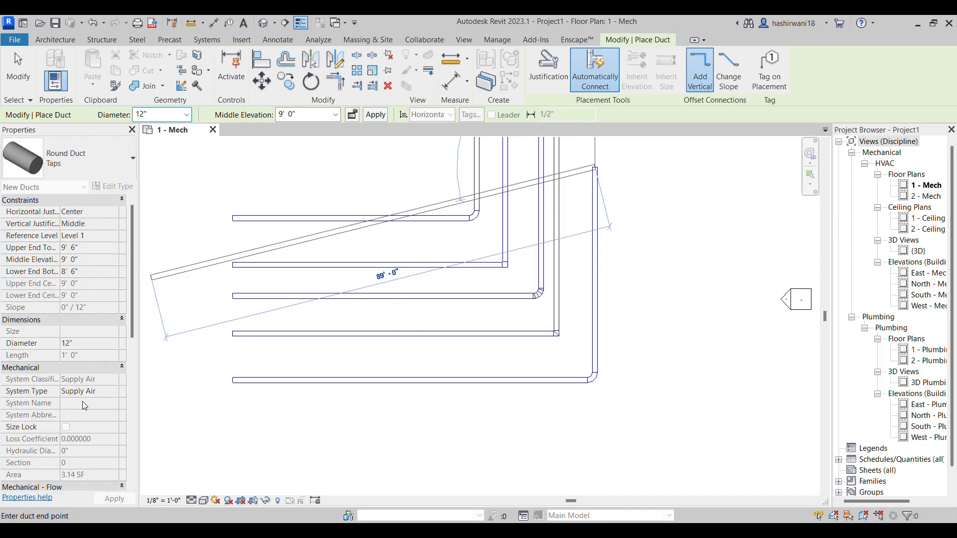
key("Escape")
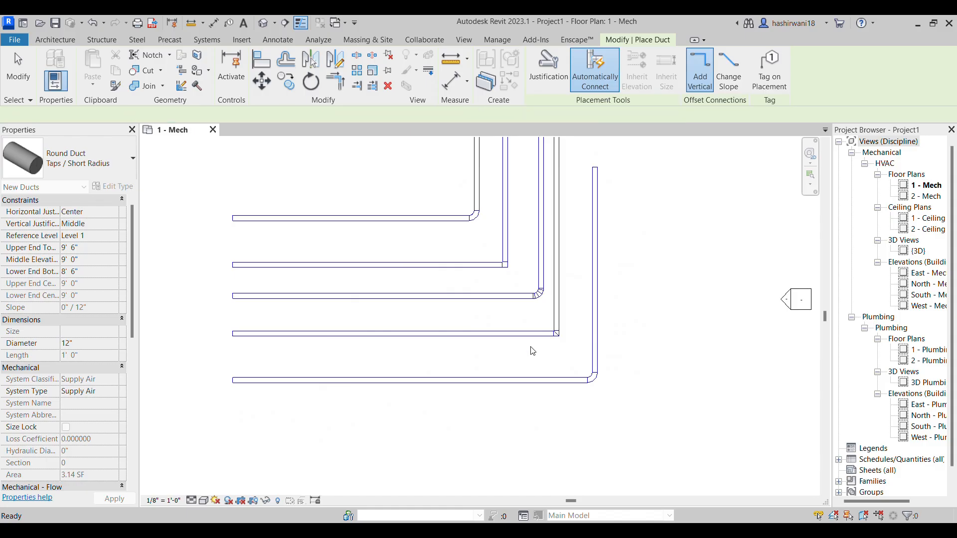
left_click(234, 419)
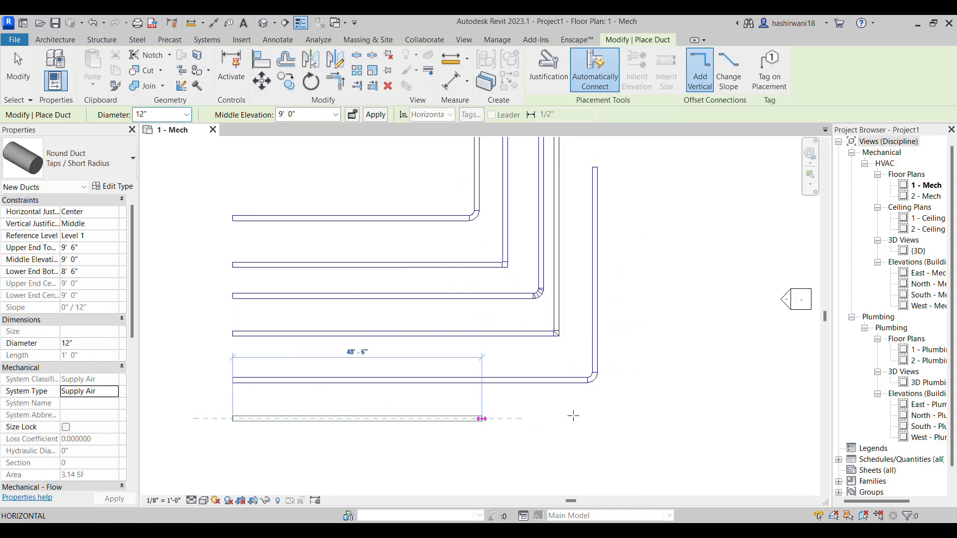
left_click(637, 166)
left_click(637, 168)
key("Escape")
Compare the short radius round elbow with the standard round and mitered oval elbows in the plan
scroll(652, 416, "up", 4)
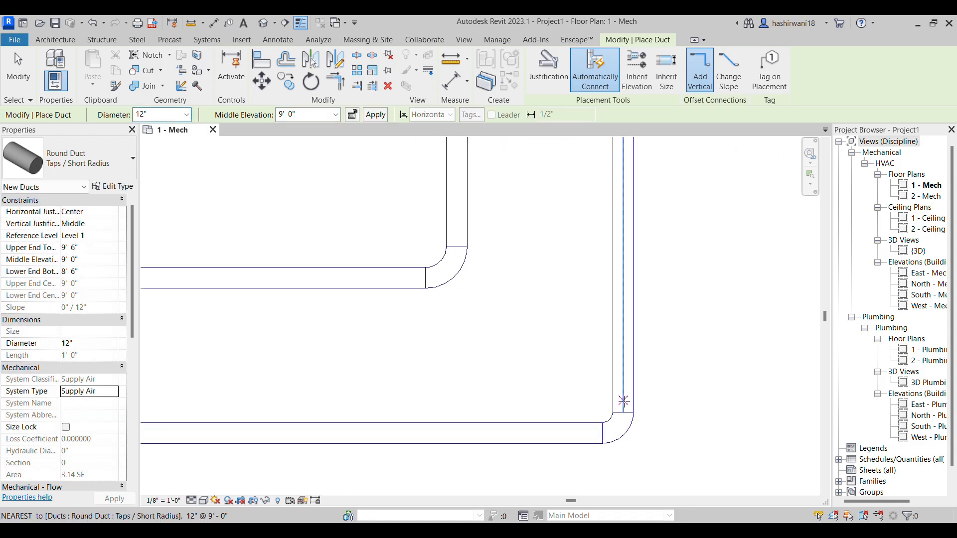
scroll(623, 422, "down", 2)
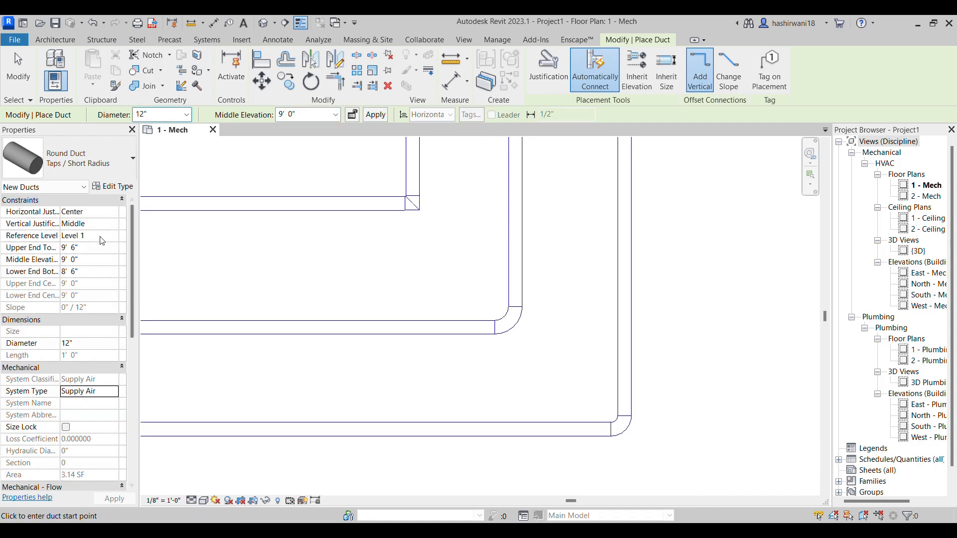
scroll(443, 400, "down", 2)
scroll(341, 182, "down", 2)
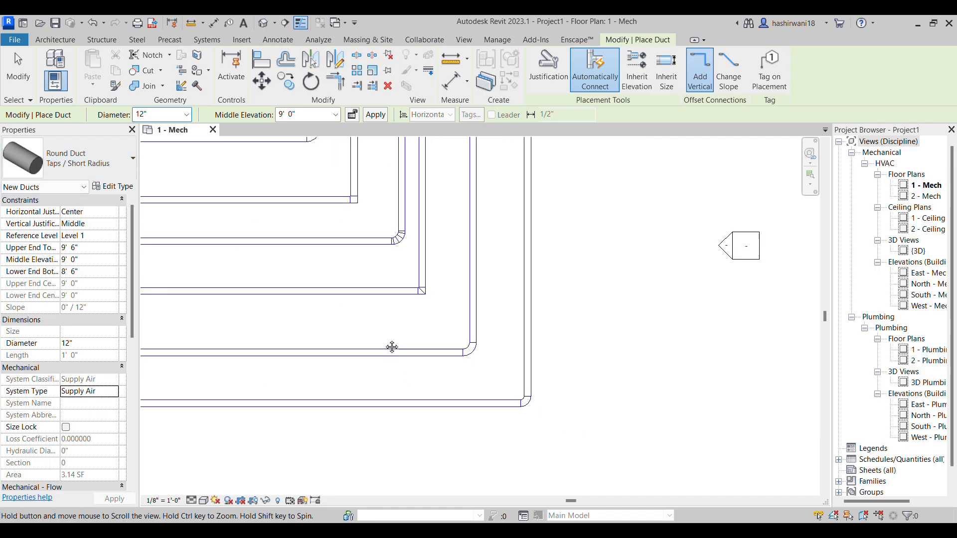
Open the default 3D view and display the ducts at fine detail with a shaded visual style
left_click(269, 23)
scroll(337, 442, "up", 3)
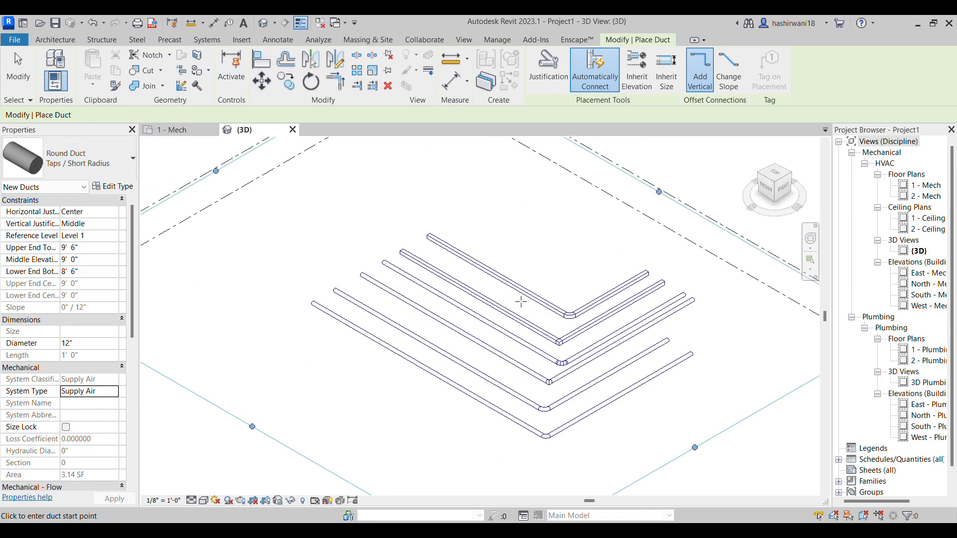
left_click(192, 501)
left_click(203, 489)
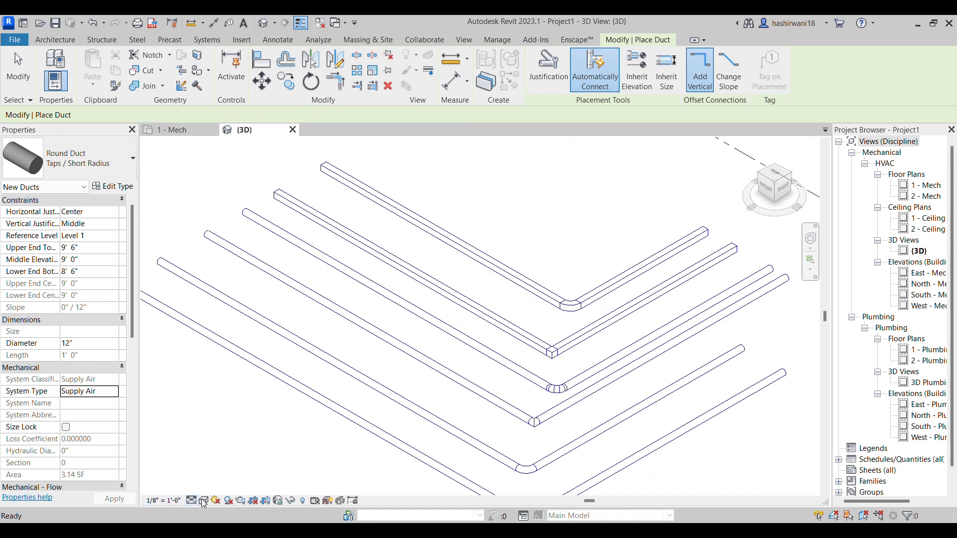
left_click(203, 500)
left_click(238, 467)
Examine the radius and mitered elbows of the two rectangular duct runs up close in 3D
middle_click_drag(648, 468, 571, 349)
scroll(480, 413, "up", 3)
middle_click_drag(506, 233, 481, 491)
scroll(509, 286, "up", 2)
middle_click_drag(506, 343, 494, 402)
scroll(488, 386, "up", 2)
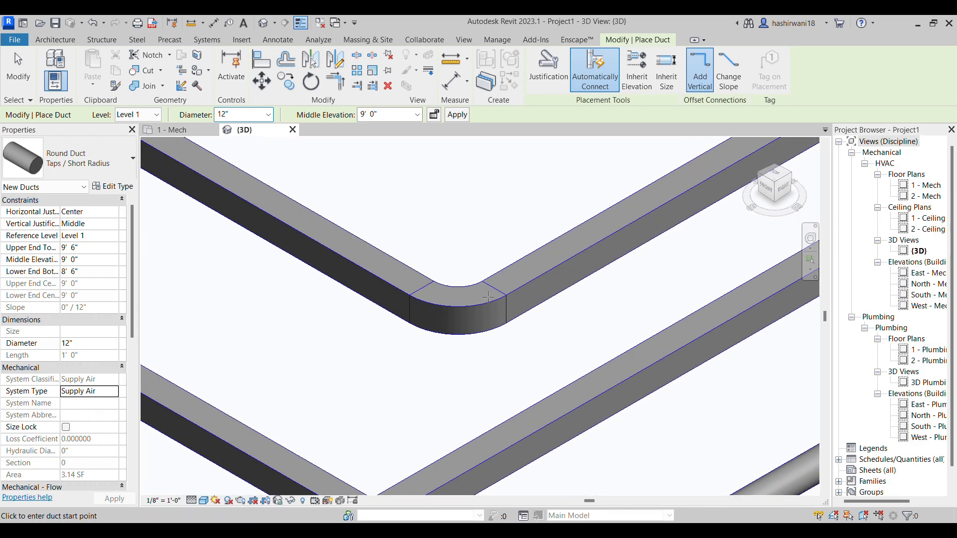
scroll(527, 286, "down", 2)
middle_click_drag(516, 336, 485, 252)
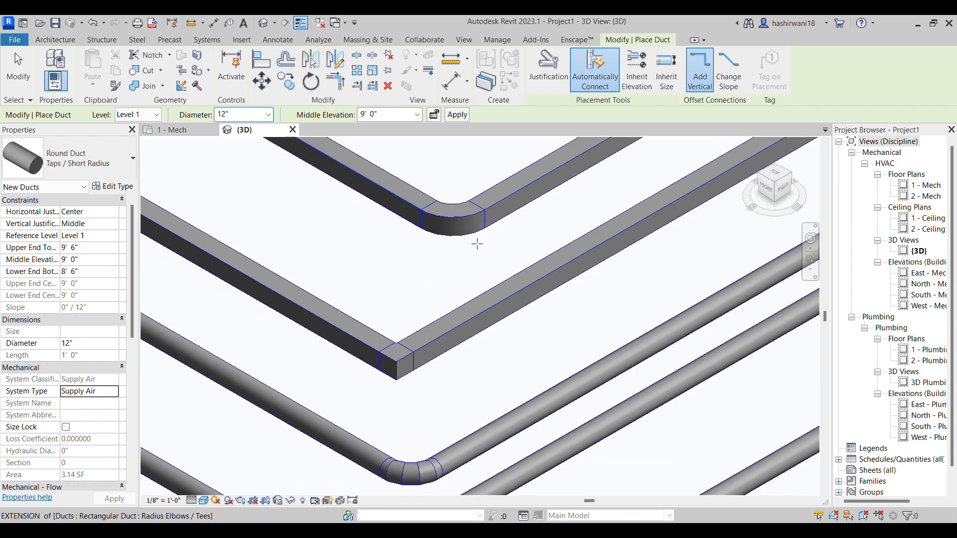
scroll(401, 363, "up", 3)
scroll(452, 348, "down", 3)
Examine the segmented gored elbow of the first oval duct run up close in 3D
middle_click_drag(477, 396, 469, 293)
scroll(432, 356, "up", 4)
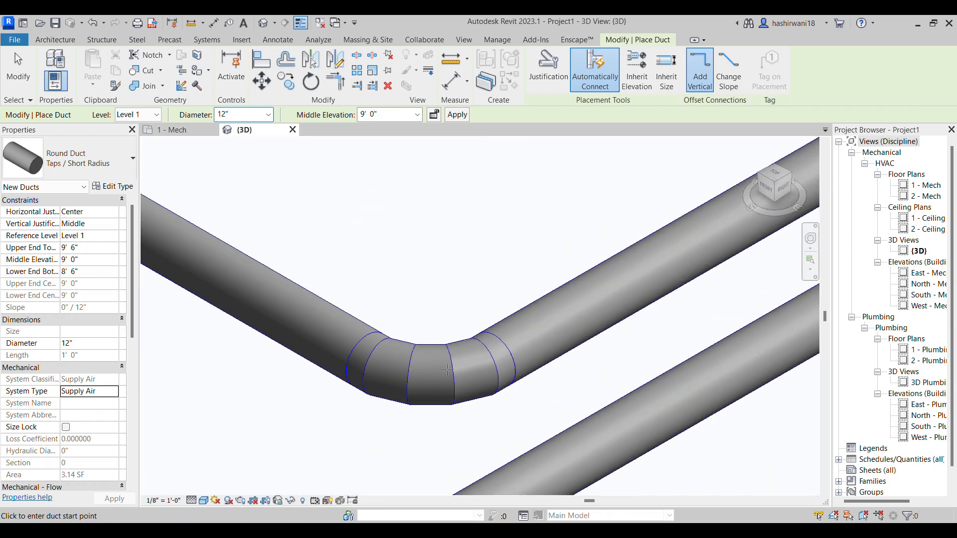
scroll(513, 343, "down", 3)
scroll(429, 305, "up", 3)
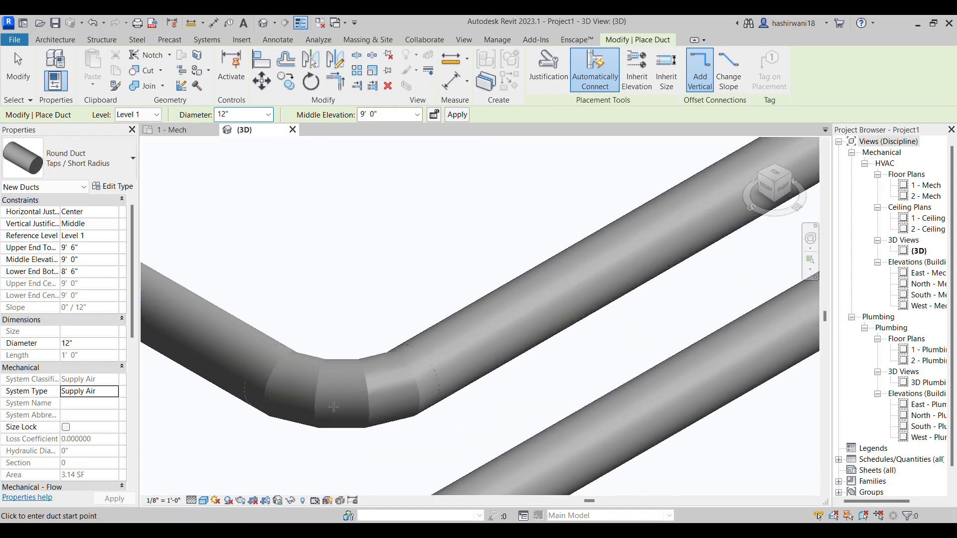
scroll(434, 280, "down", 1)
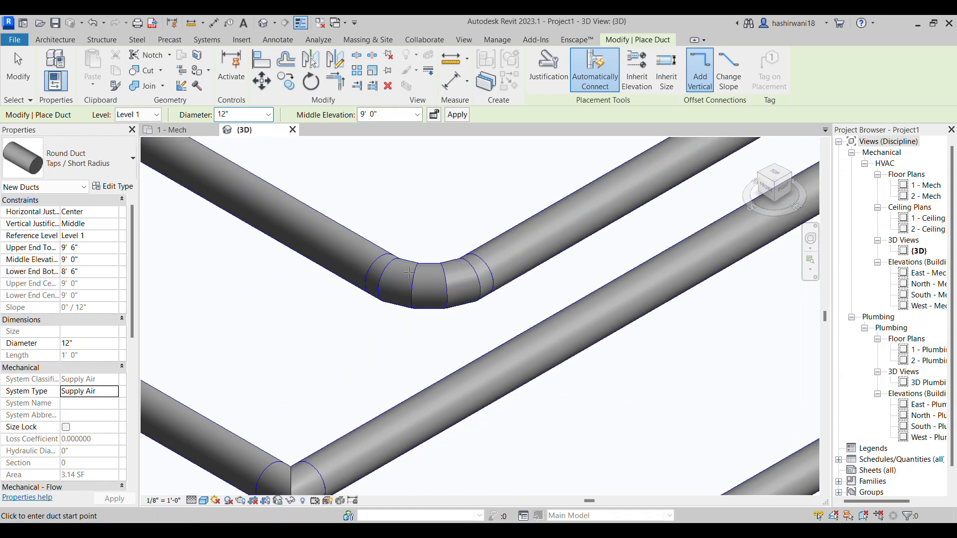
Examine the mitered elbow of the second oval duct run up close in 3D
middle_click_drag(348, 344, 385, 312)
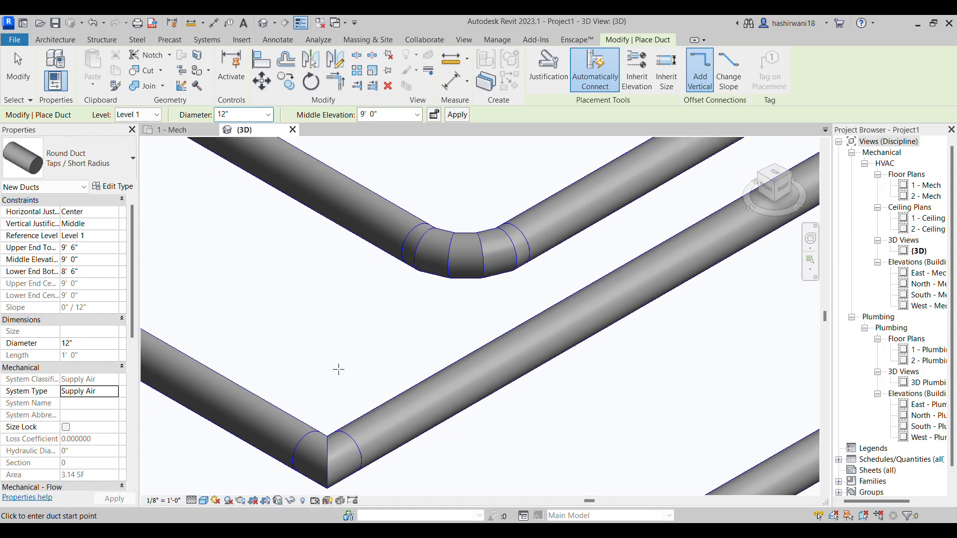
scroll(338, 369, "down", 2)
scroll(344, 384, "up", 3)
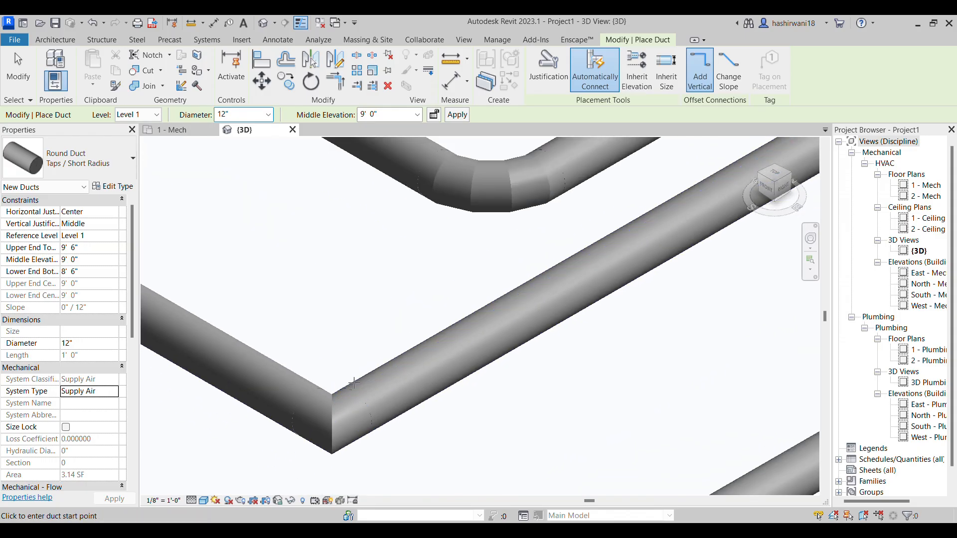
scroll(337, 427, "down", 2)
scroll(338, 428, "up", 3)
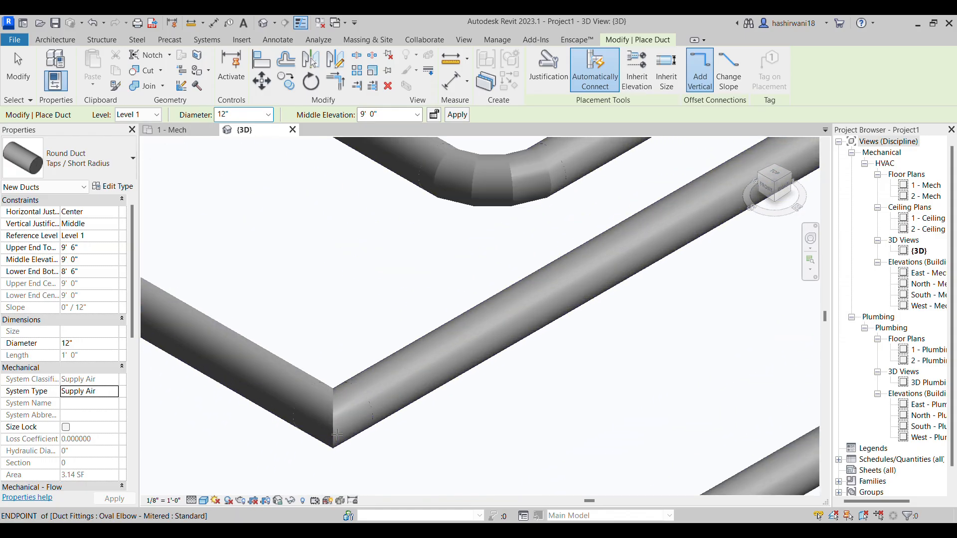
scroll(351, 422, "down", 2)
scroll(367, 434, "down", 2)
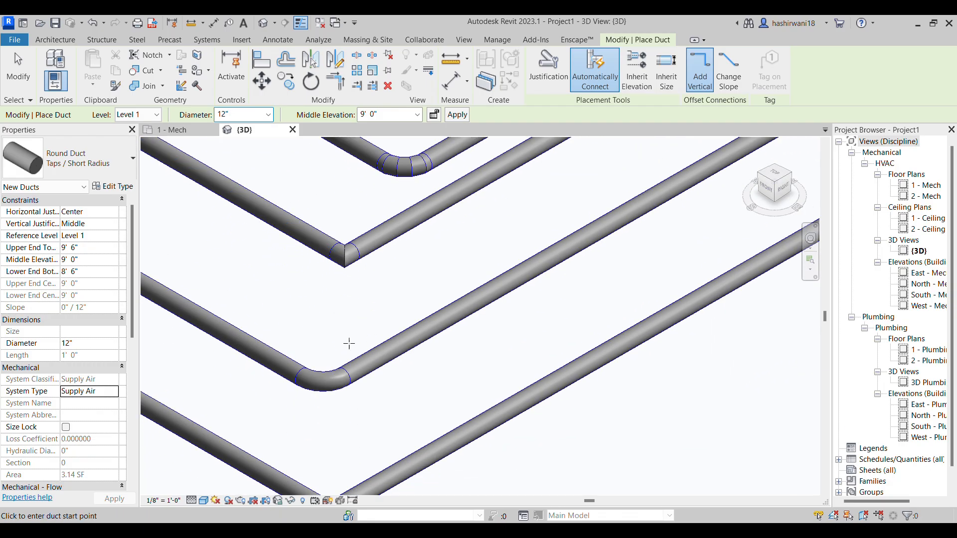
Compare the standard and short radius elbows of the two round duct runs up close in 3D
scroll(306, 398, "up", 3)
scroll(339, 367, "up", 2)
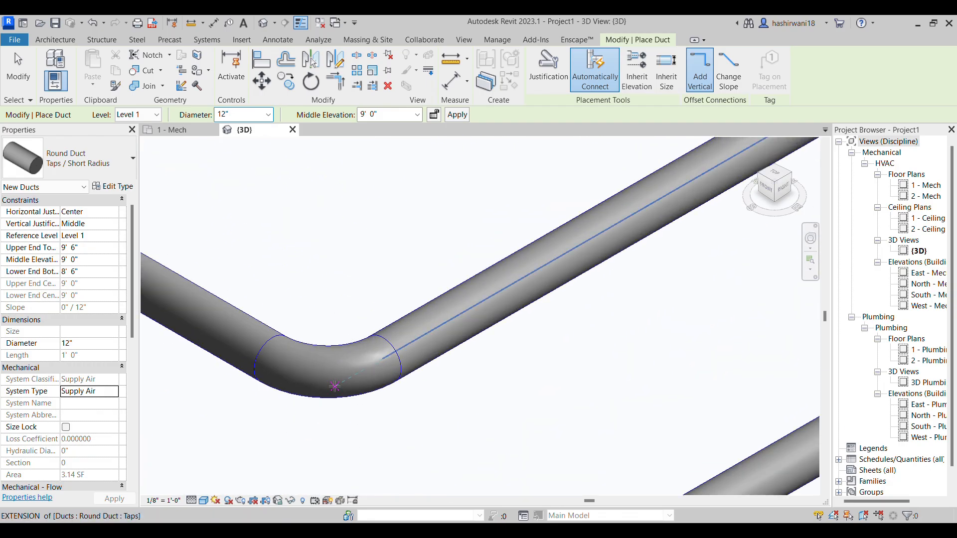
scroll(419, 297, "down", 2)
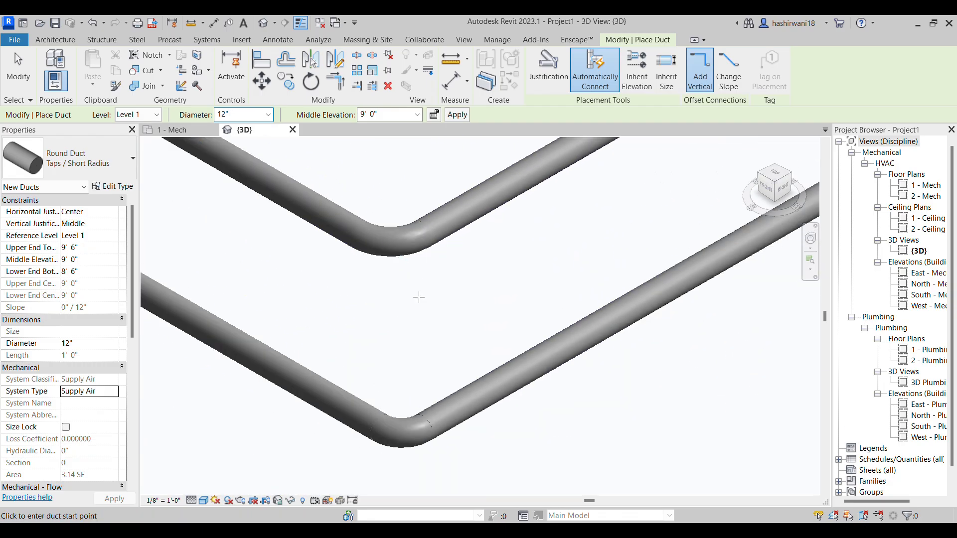
scroll(414, 435, "up", 2)
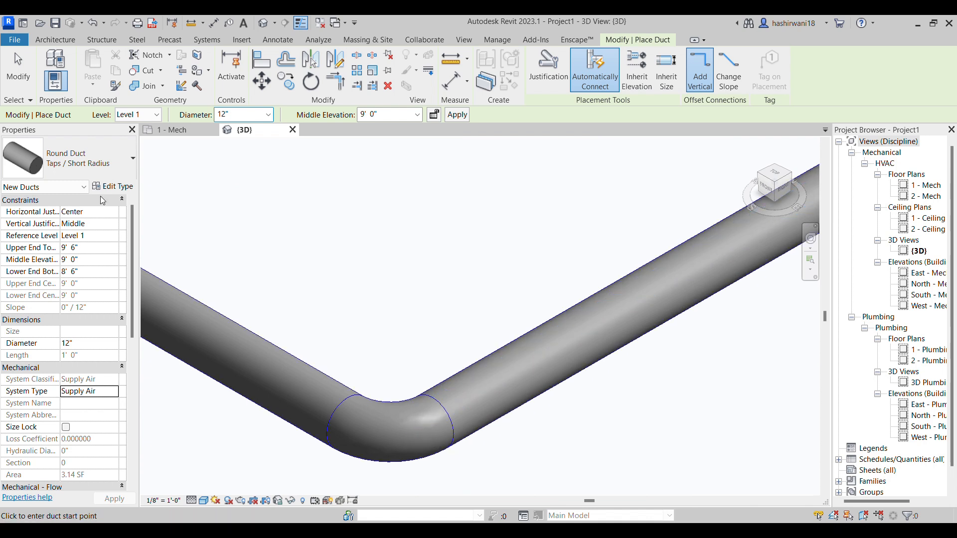
scroll(316, 365, "down", 2)
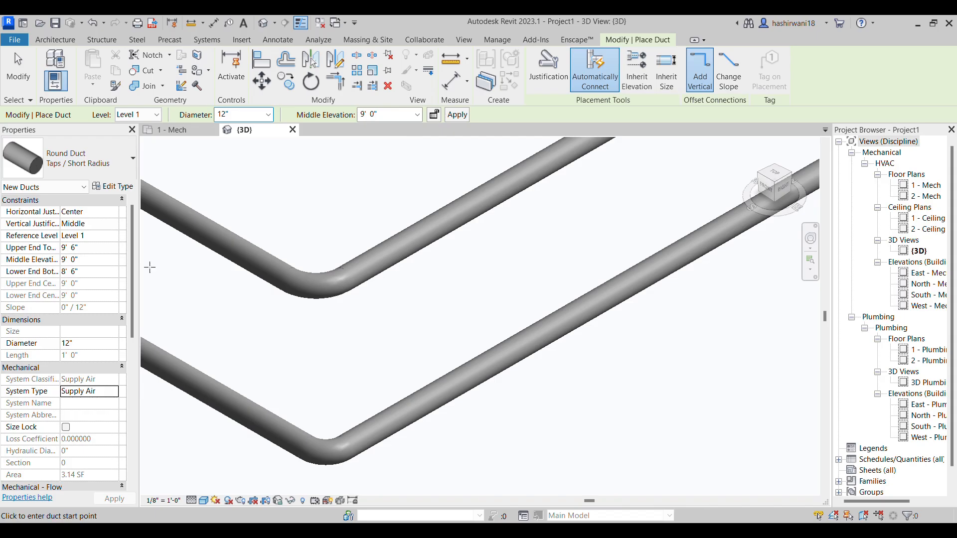
scroll(348, 355, "down", 2)
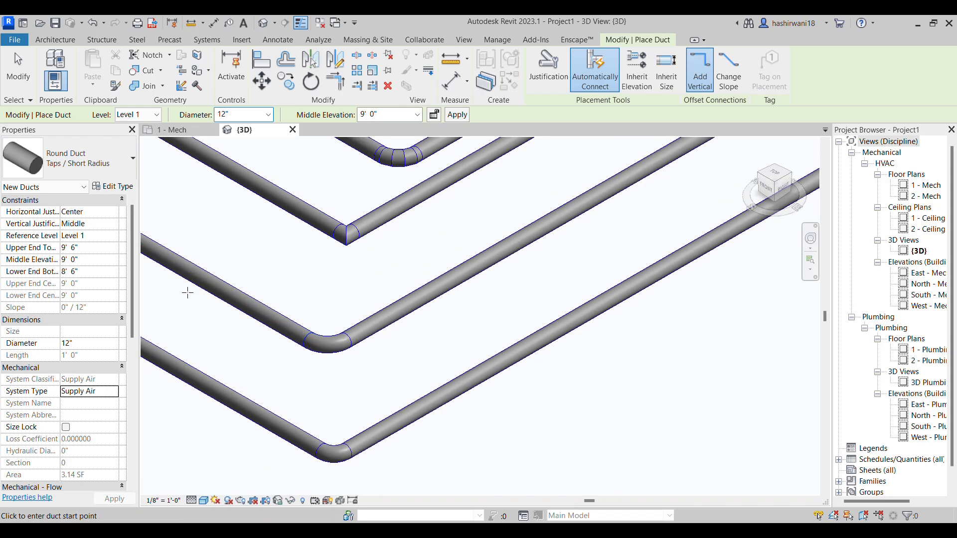
middle_click_drag(409, 351, 417, 414)
scroll(416, 415, "down", 1)
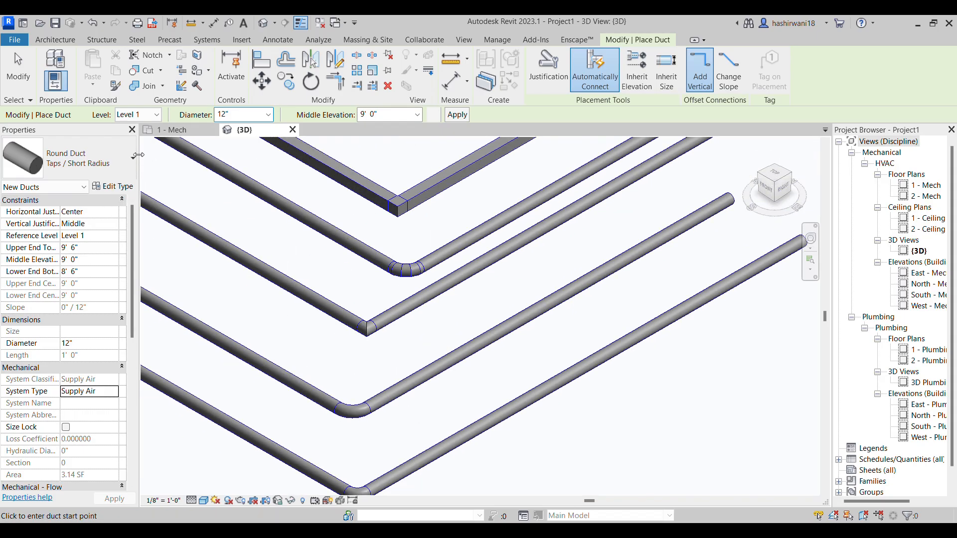
Choose the rectangular duct type Radius Elbows / Taps and set its routing preference elbow to Rectangular Elbow - Radius: 2 W
left_click(110, 162)
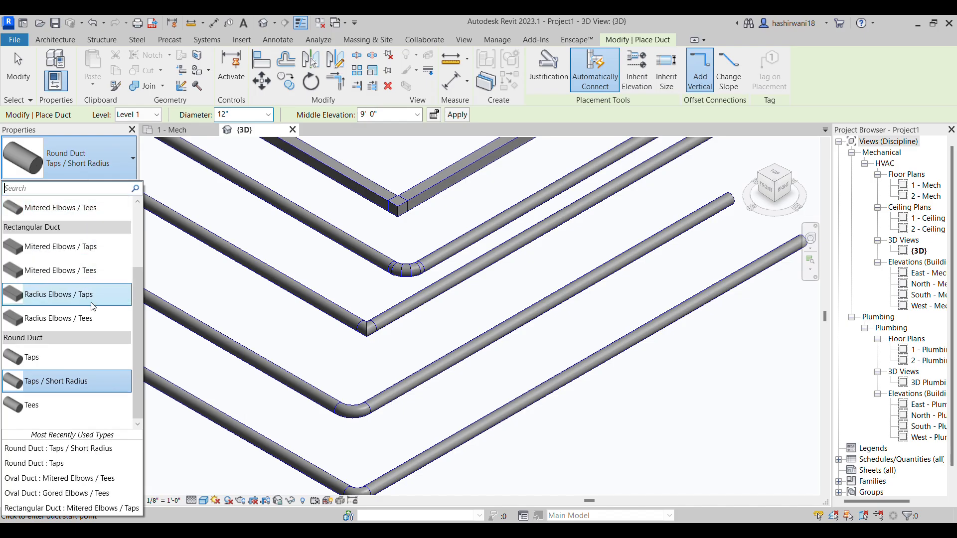
mouse_move(91, 316)
left_click(94, 298)
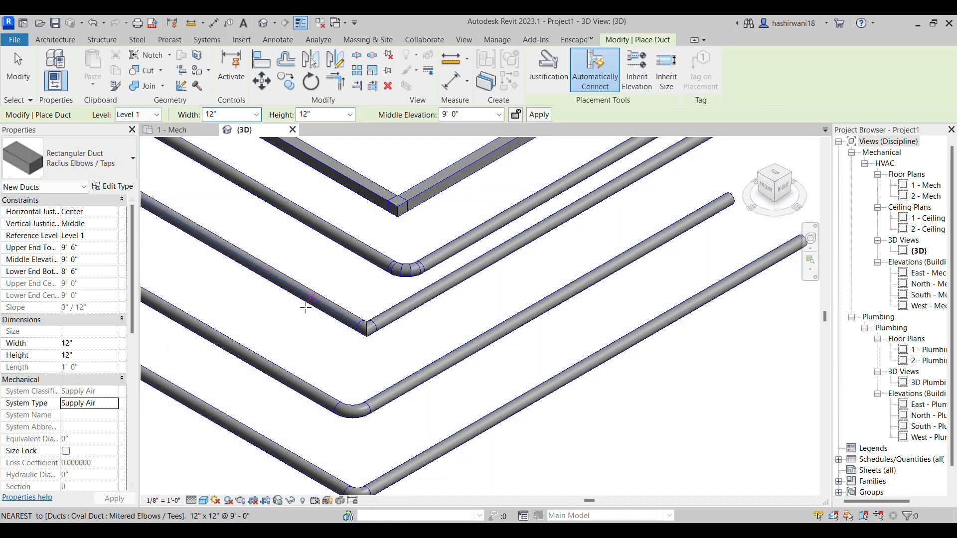
left_click(127, 188)
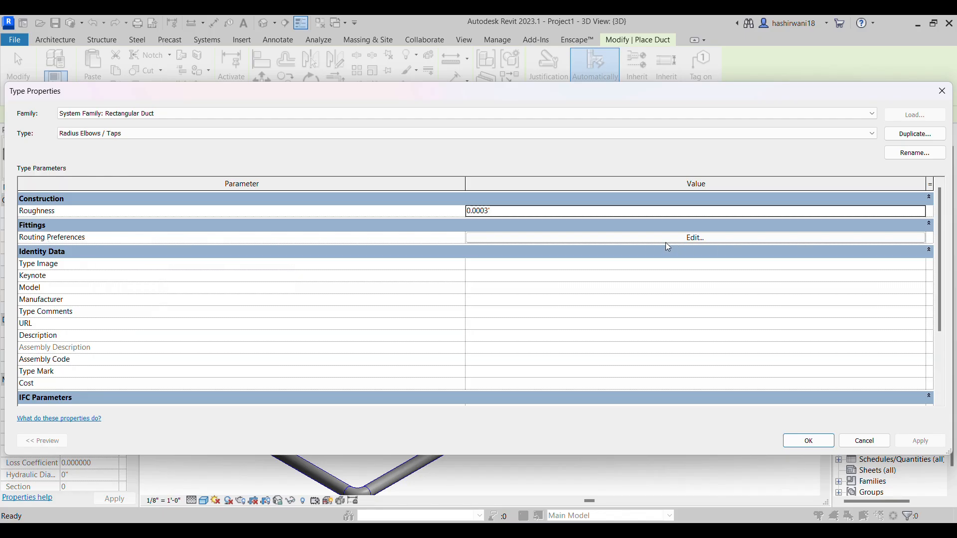
left_click(696, 238)
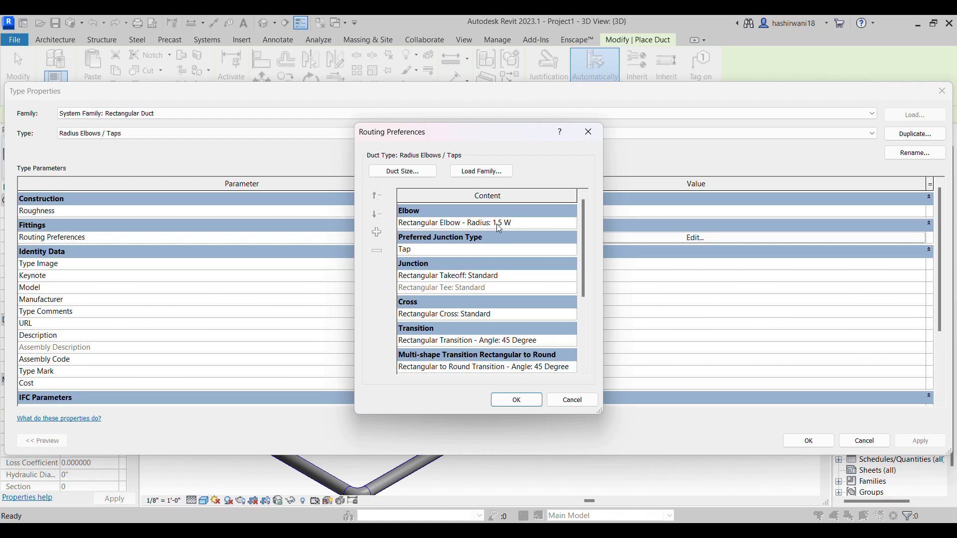
left_click(571, 225)
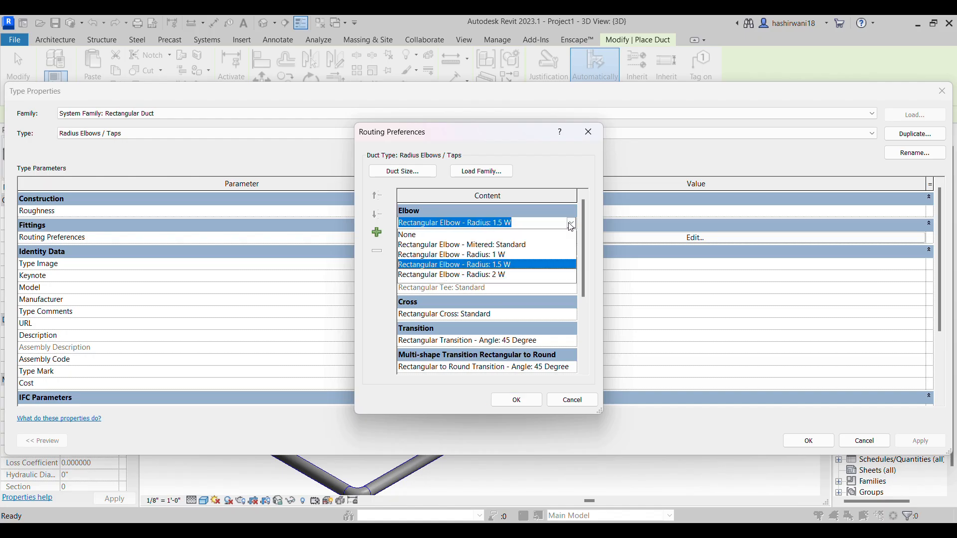
left_click(503, 275)
Review the junction and cross fittings, set the transition to Rectangular Transition - Angle: 60 Degree, and accept the duct type changes
left_click(574, 250)
left_click(572, 249)
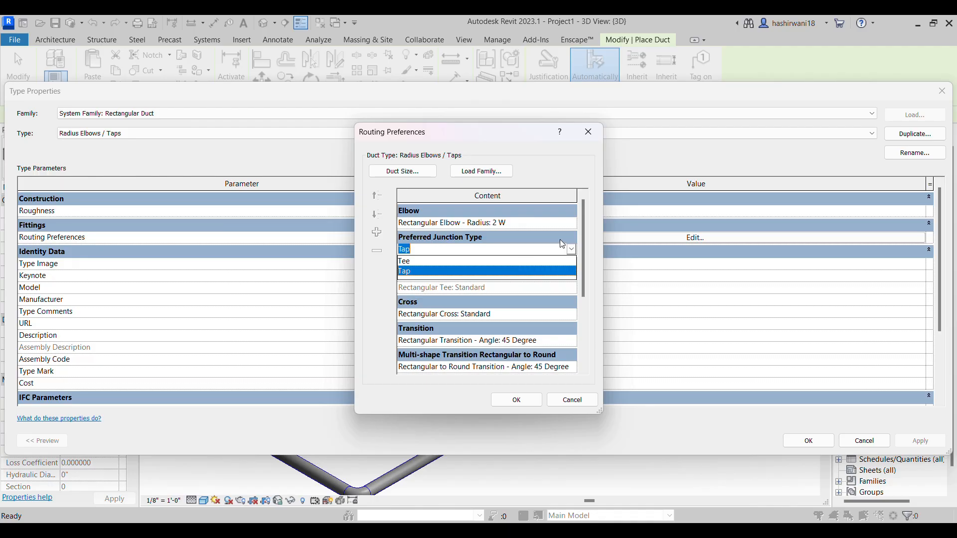
left_click(560, 240)
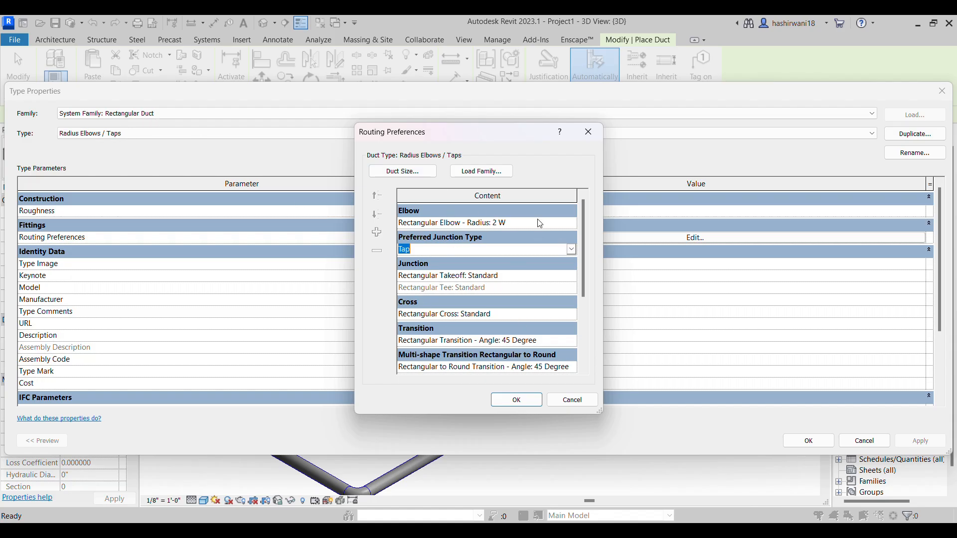
left_click(572, 313)
left_click(534, 311)
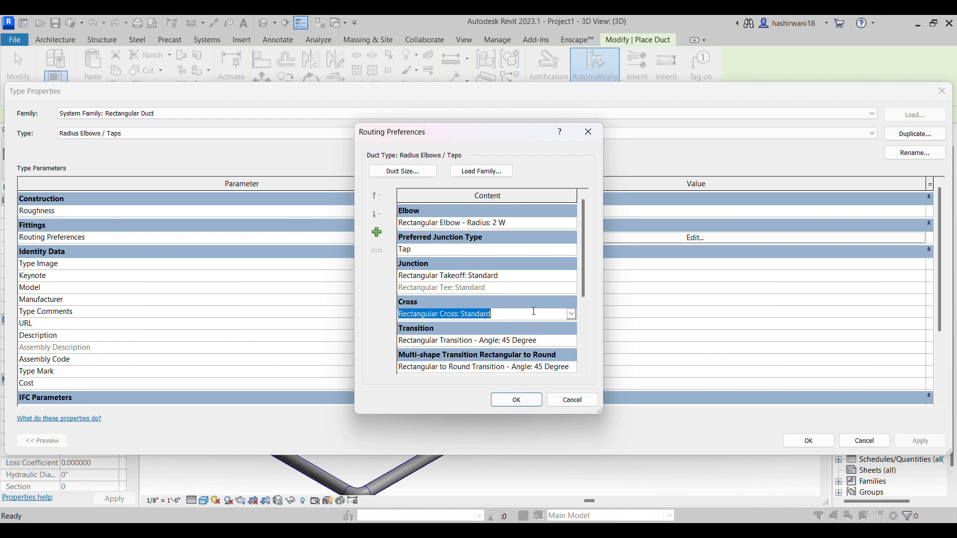
left_click(572, 341)
left_click(535, 393)
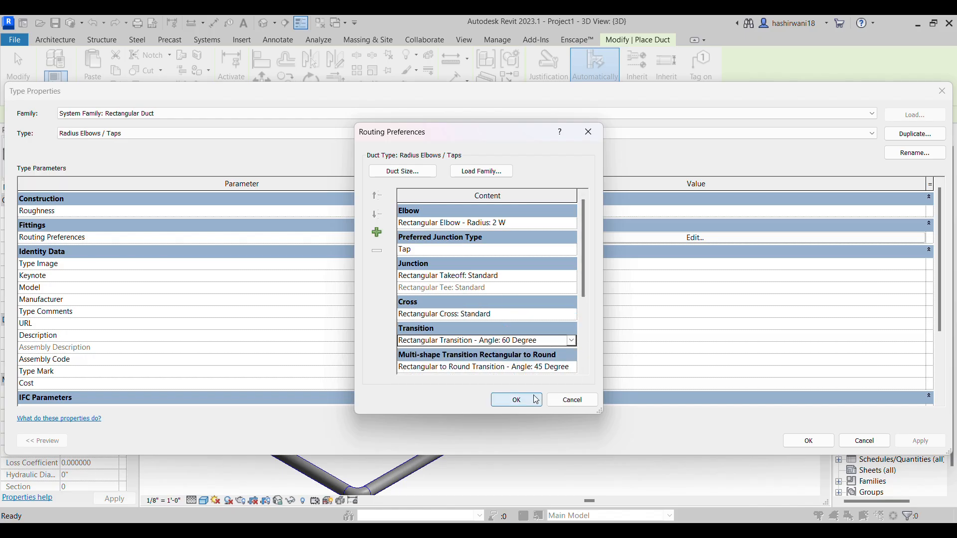
scroll(561, 346, "down", 1)
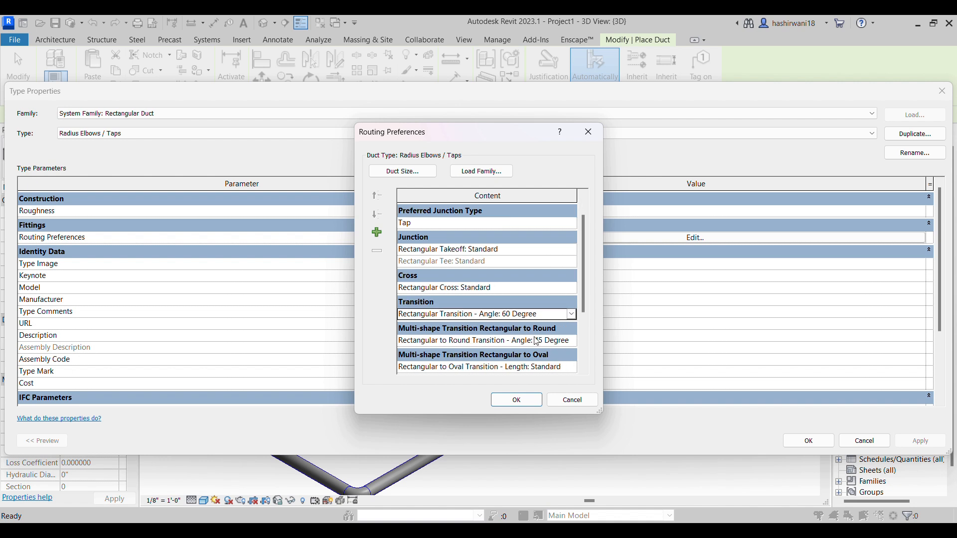
scroll(548, 329, "down", 3)
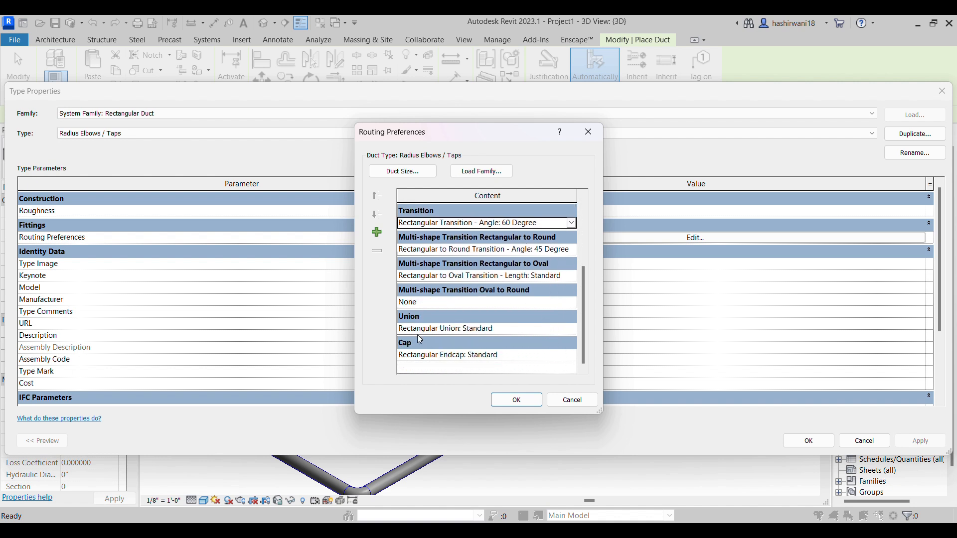
left_click(534, 398)
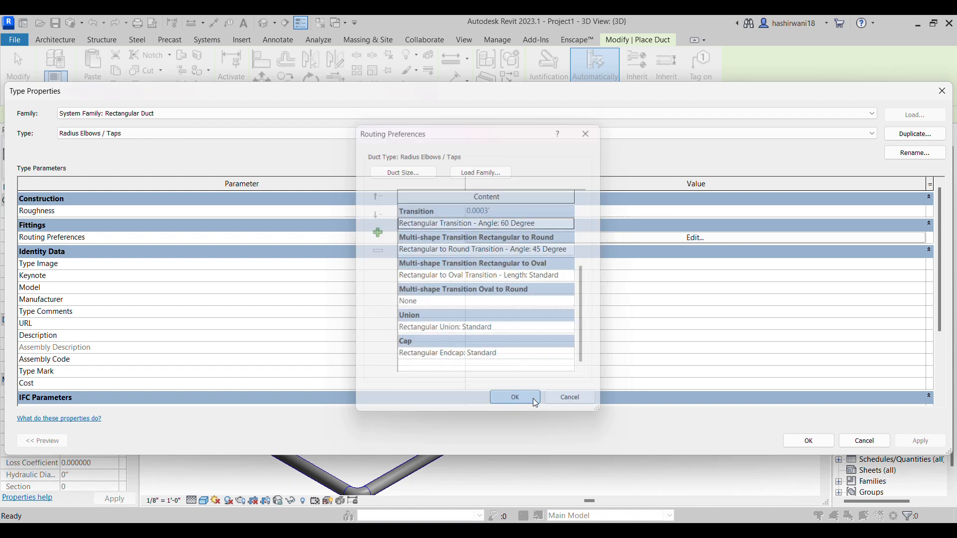
left_click(797, 437)
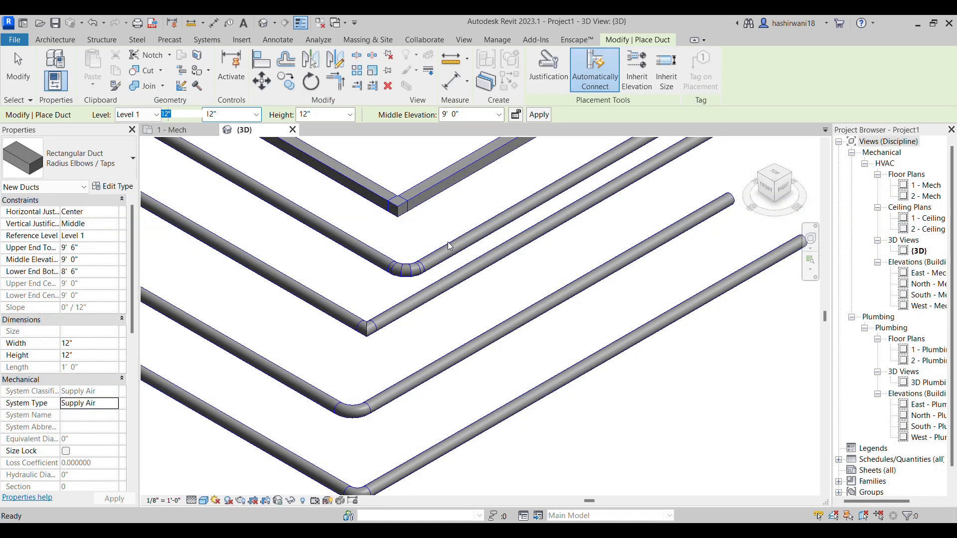
In the 1 - Mech plan, draw a straight horizontal 12" x 12" rectangular duct about 87' long below the existing runs
left_click(185, 131)
scroll(585, 338, "down", 2)
middle_click_drag(586, 338, 604, 296)
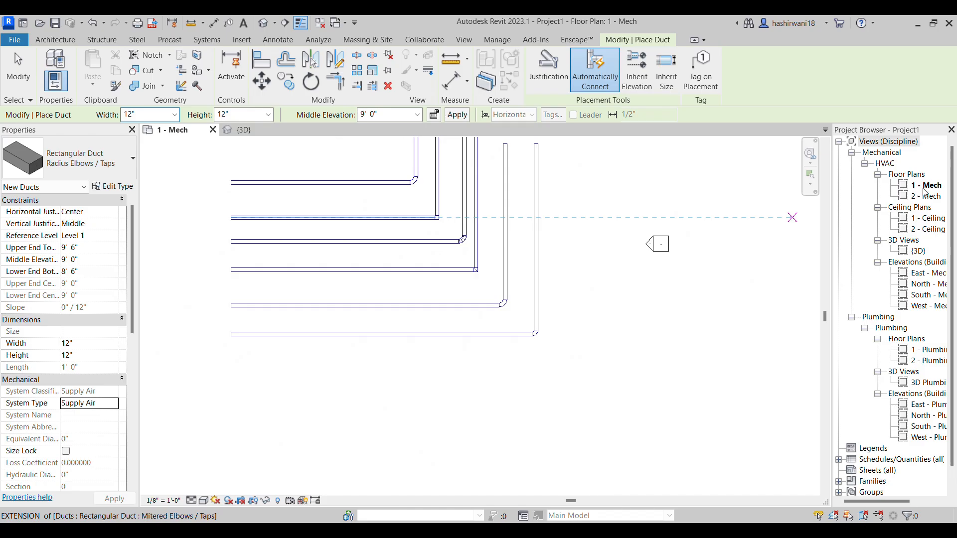
left_click(231, 374)
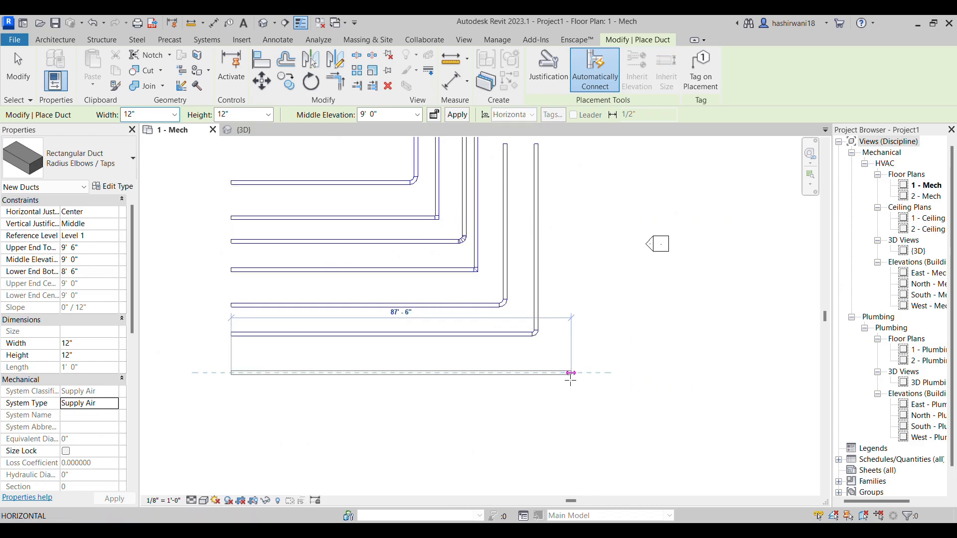
left_click(574, 383)
scroll(576, 374, "up", 5)
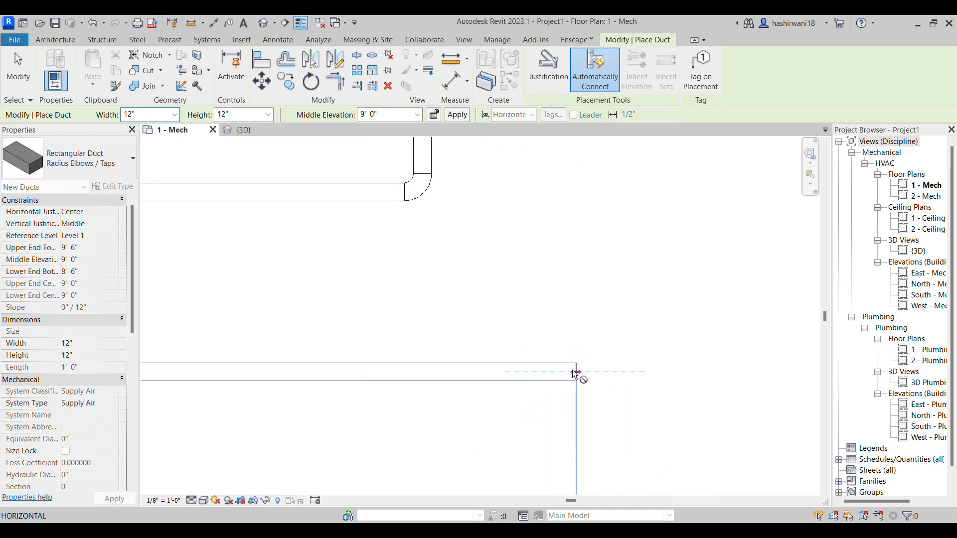
right_click(578, 375)
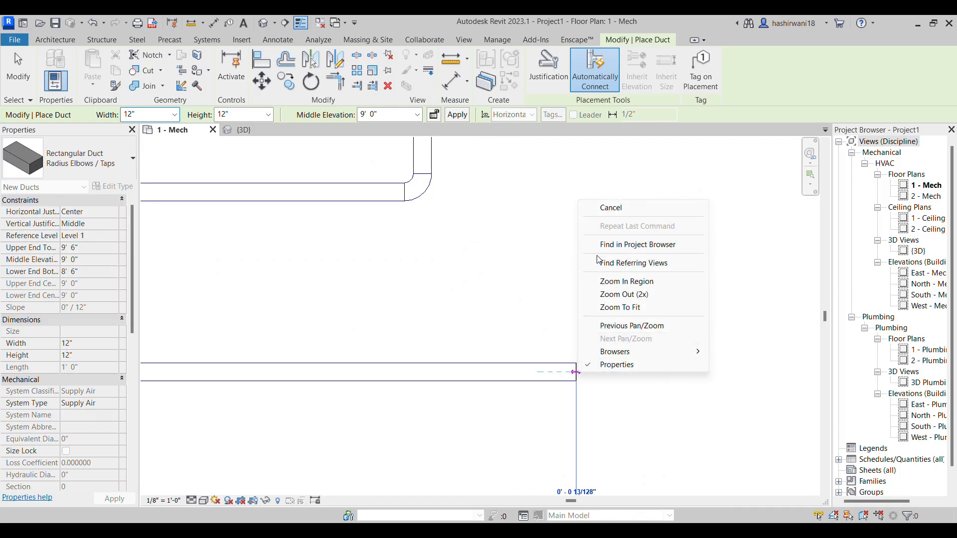
left_click(510, 174)
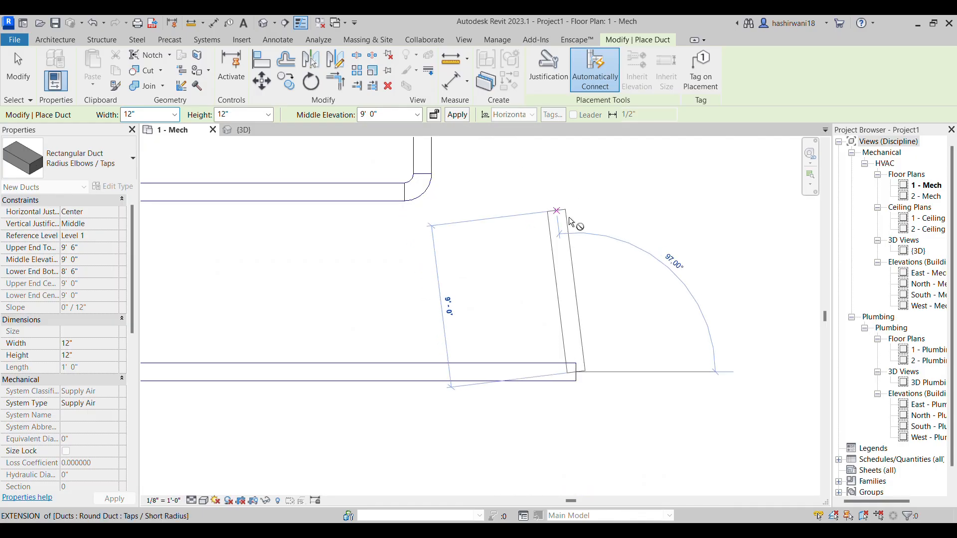
key("Escape")
key("Escape")
scroll(569, 219, "down", 5)
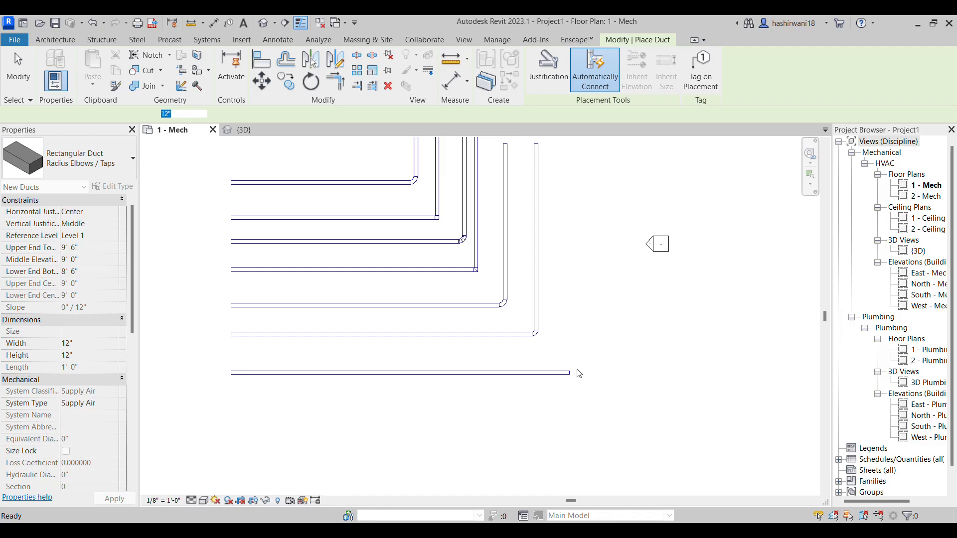
Cap the open right-hand end of the new rectangular duct and inspect the end cap in the 3D view
scroll(577, 374, "up", 5)
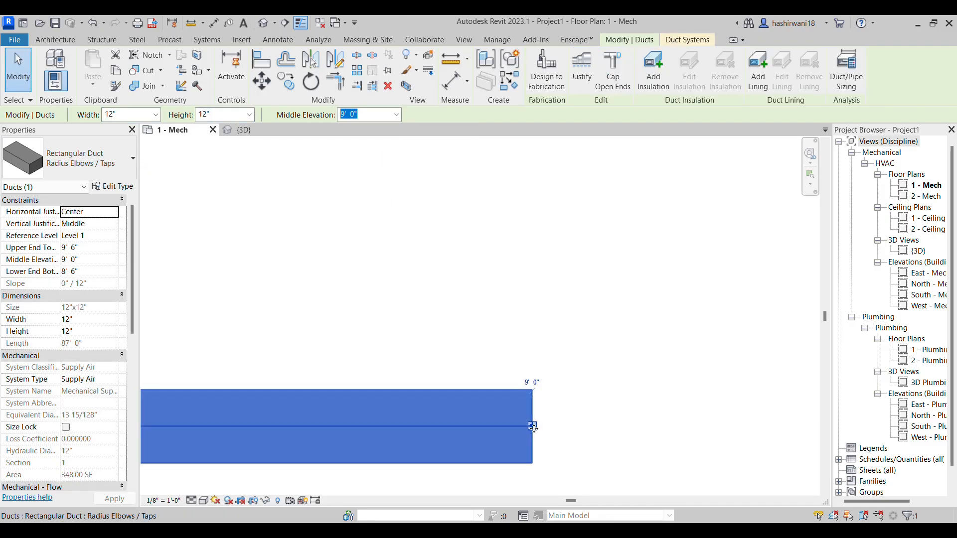
right_click(534, 428)
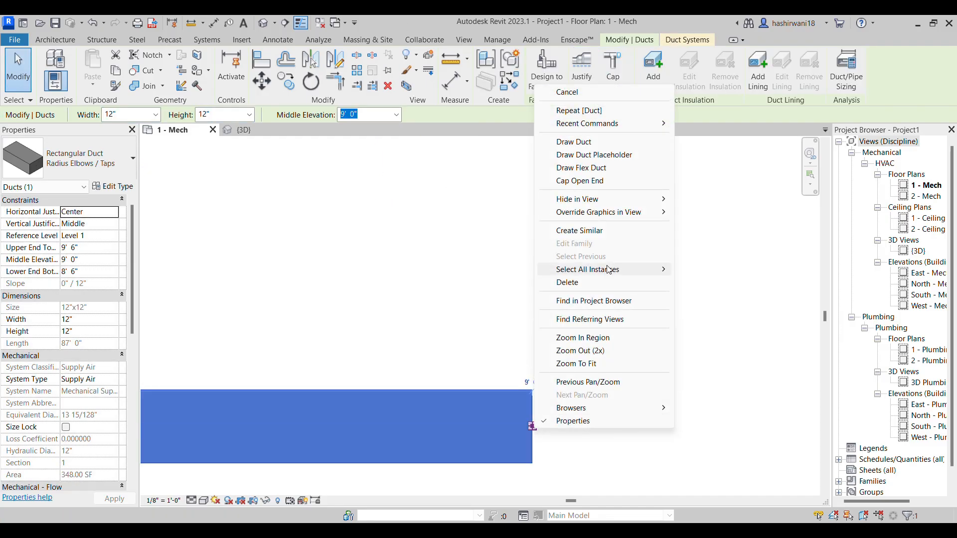
left_click(581, 188)
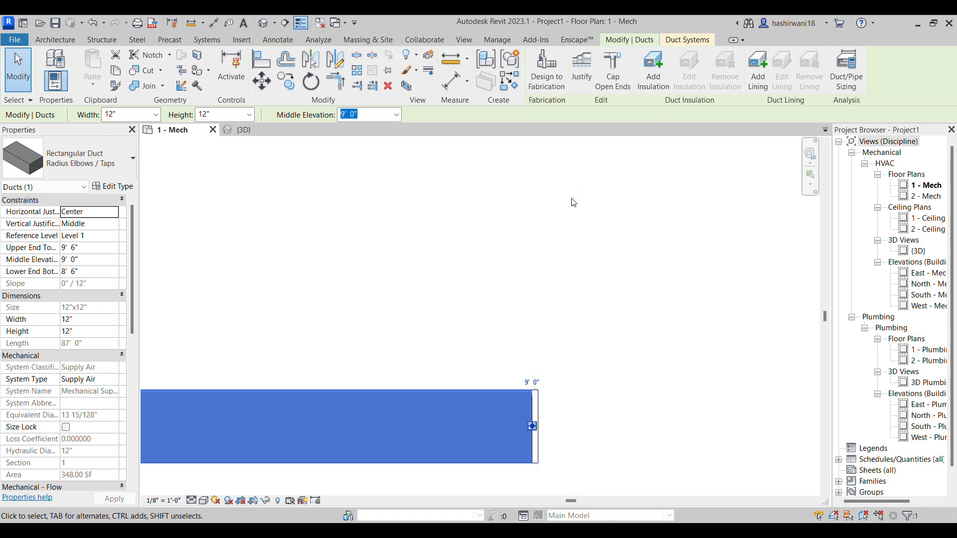
scroll(543, 445, "up", 3)
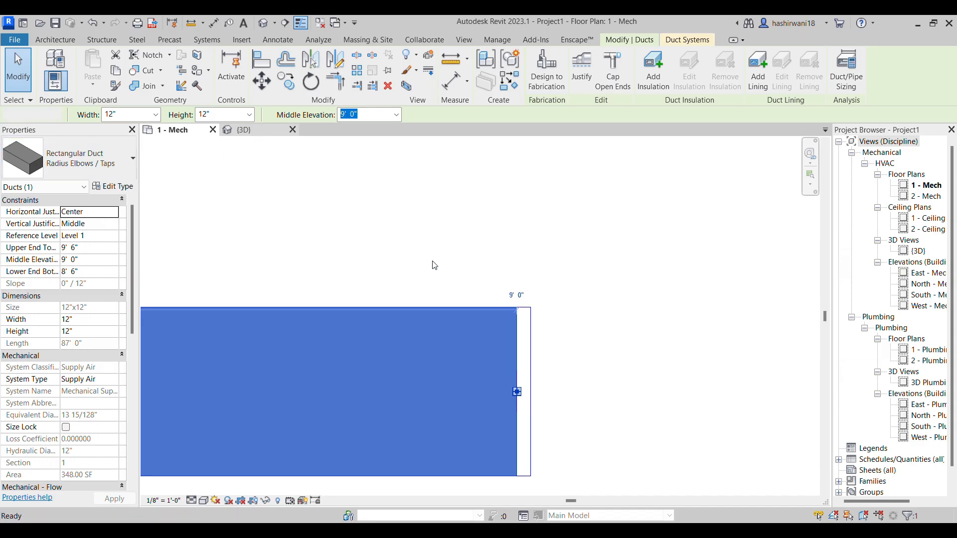
middle_click_drag(440, 408, 455, 227)
scroll(354, 432, "up", 5)
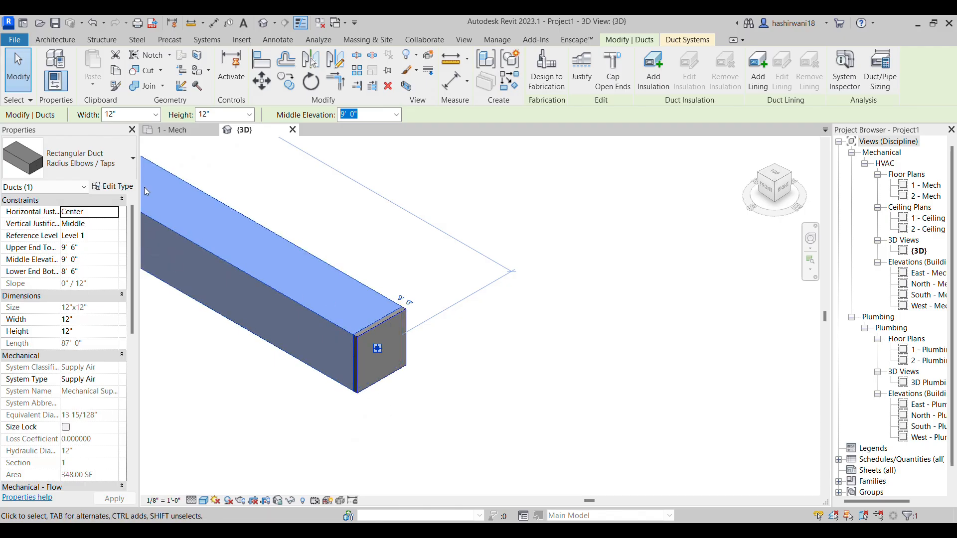
In the 1 - Mech plan, change the selected capped duct's type to Rectangular Duct Mitered Elbows / Tees
left_click(119, 189)
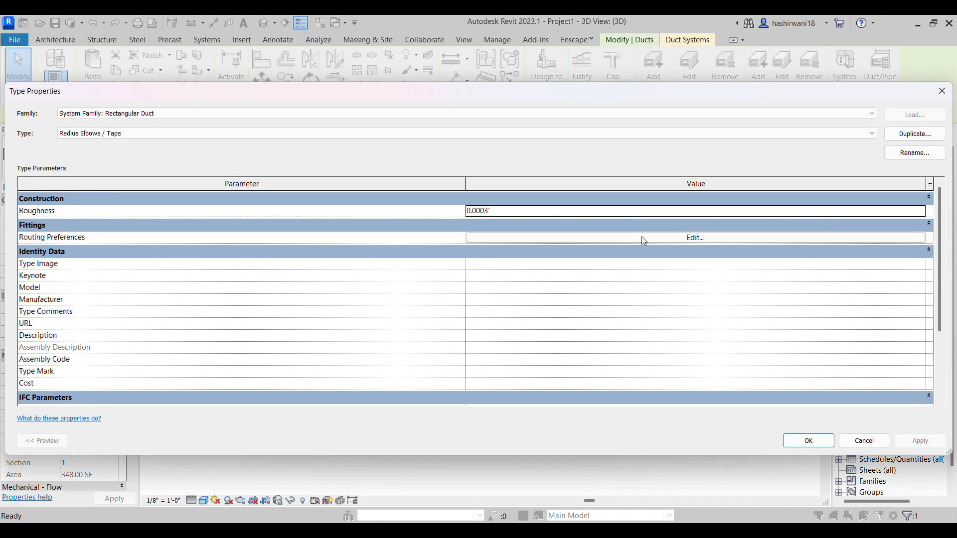
left_click(942, 93)
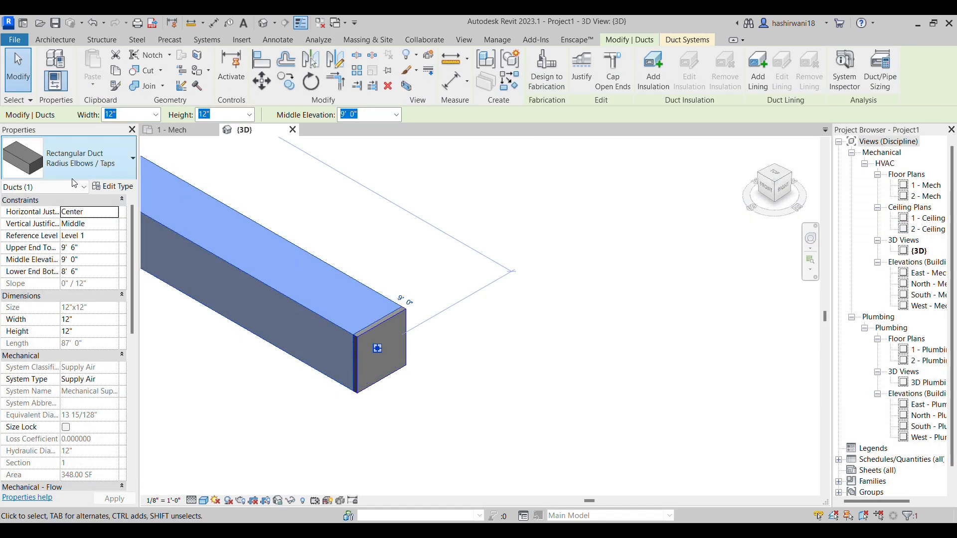
left_click(177, 130)
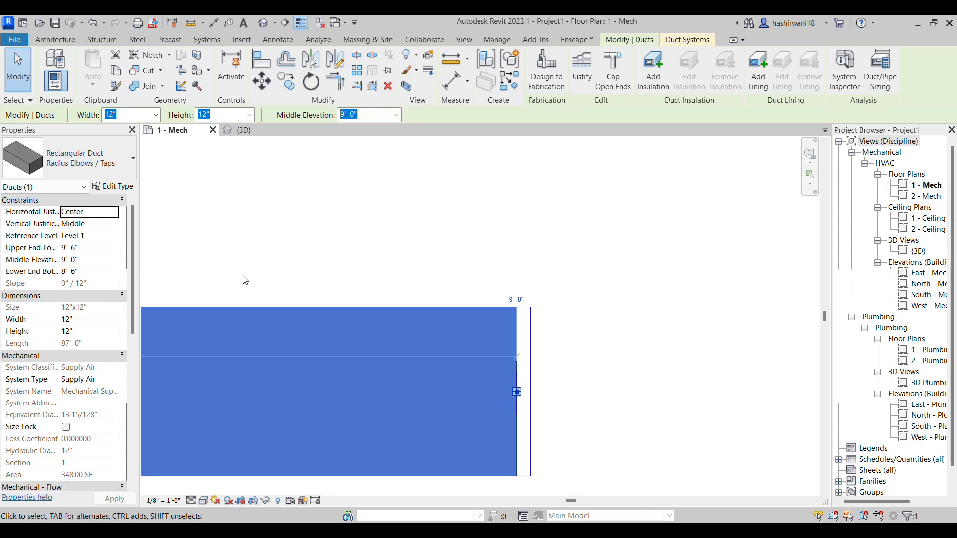
left_click(80, 159)
left_click(101, 275)
middle_click_drag(531, 309, 611, 281)
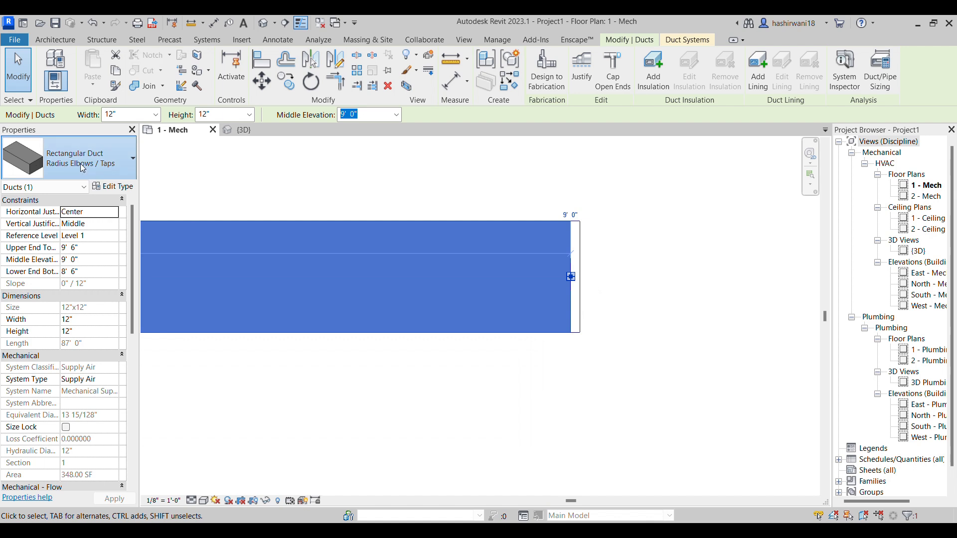
left_click(75, 159)
left_click(62, 246)
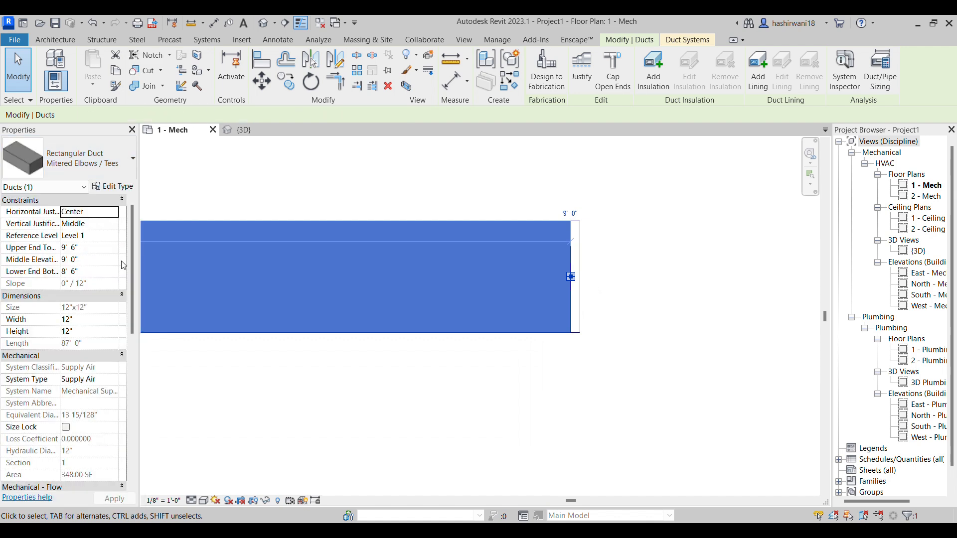
Start a rectangular duct below the capped duct and review the horizontal and vertical justification options without changing them
left_click(277, 390)
scroll(241, 403, "down", 3)
middle_click_drag(288, 391, 308, 374)
left_click(49, 64)
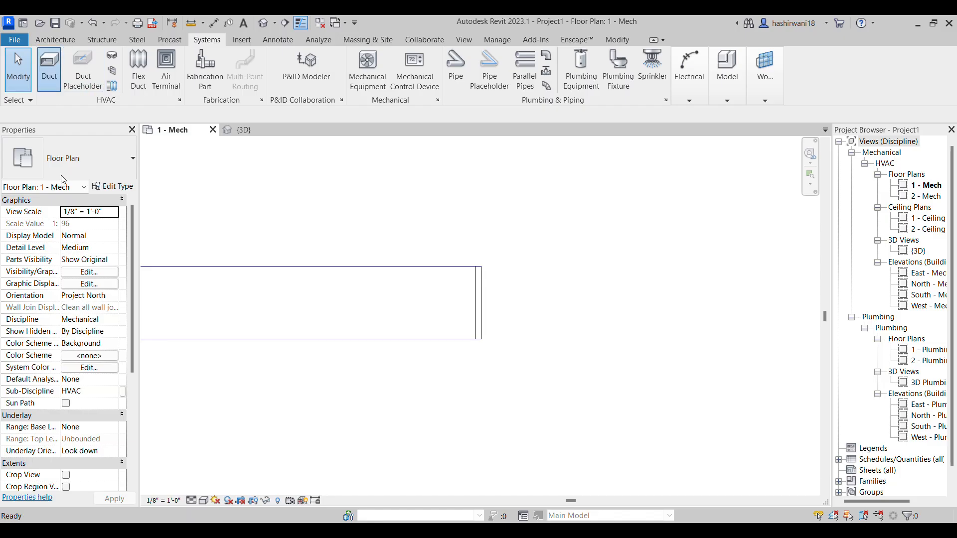
scroll(268, 359, "down", 1)
middle_click_drag(269, 358, 373, 260)
scroll(555, 283, "down", 3)
left_click(312, 306)
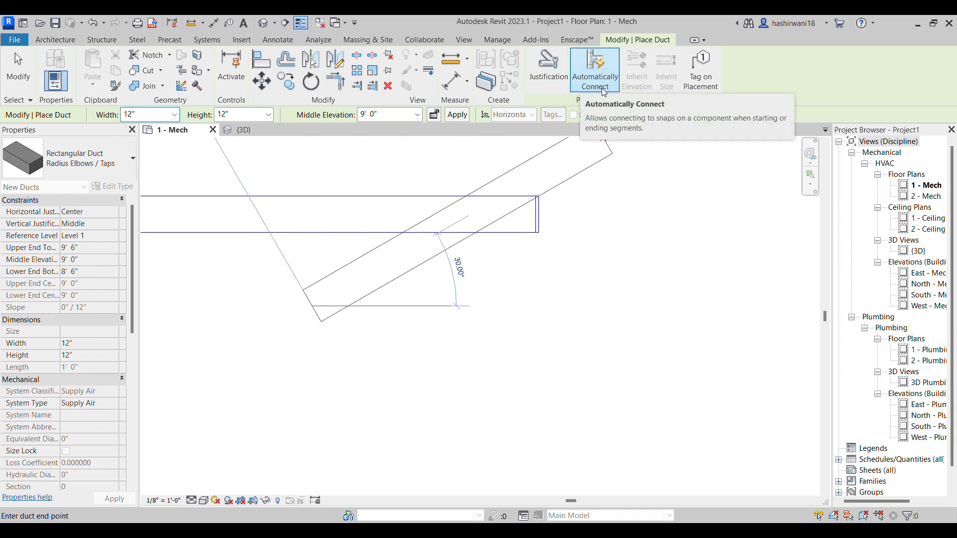
left_click(556, 87)
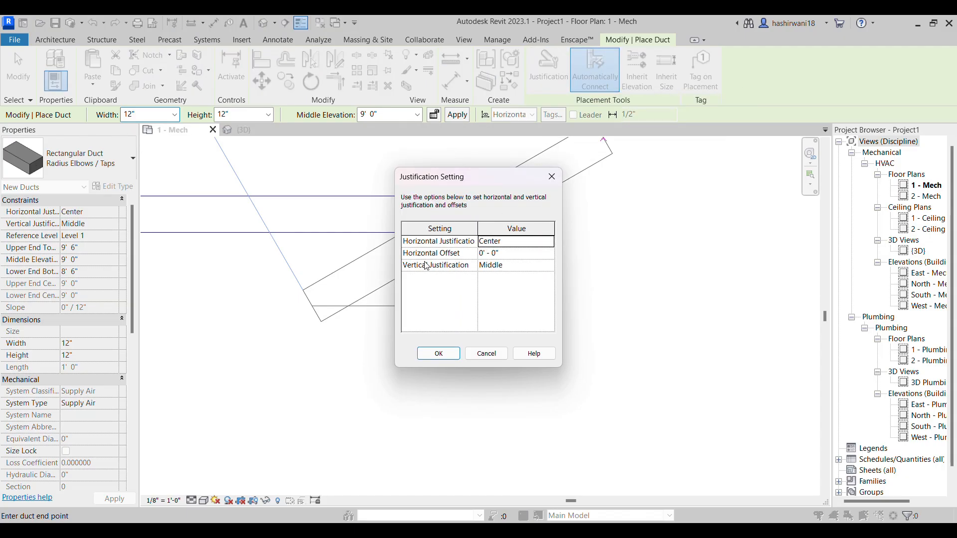
left_click(548, 244)
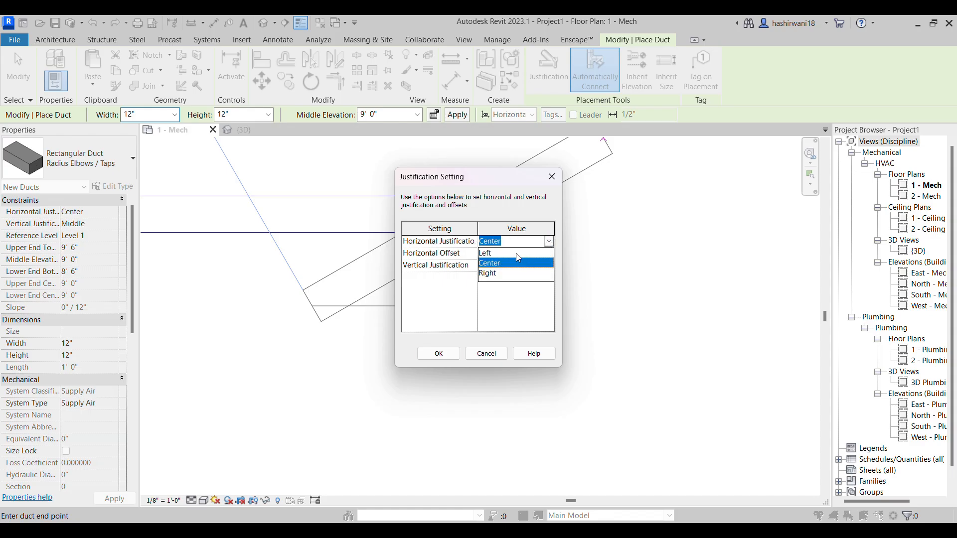
left_click(450, 298)
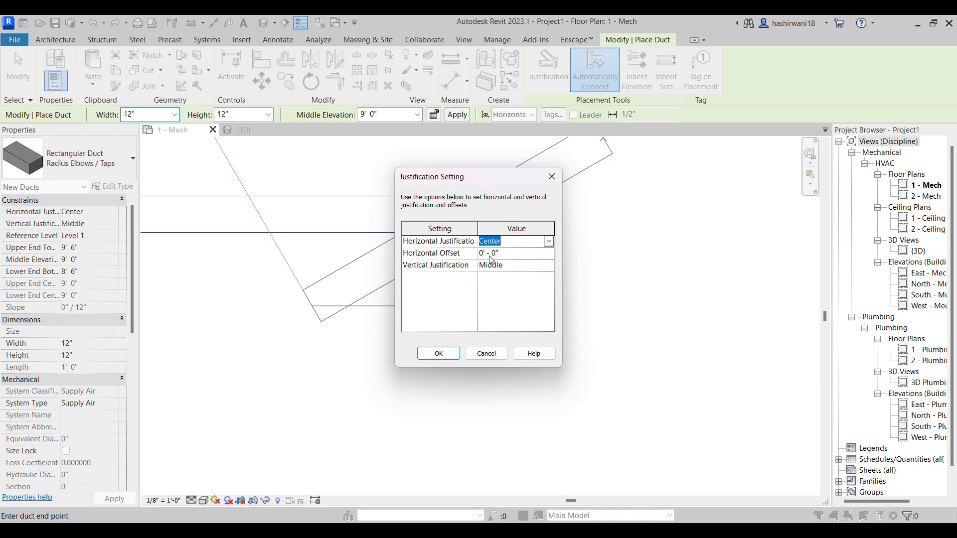
left_click(550, 266)
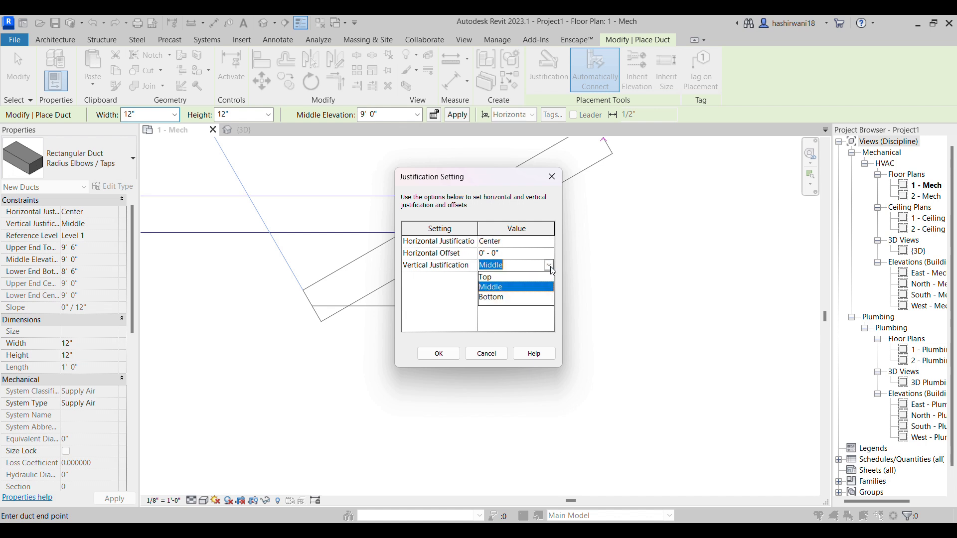
left_click(444, 293)
left_click(513, 294)
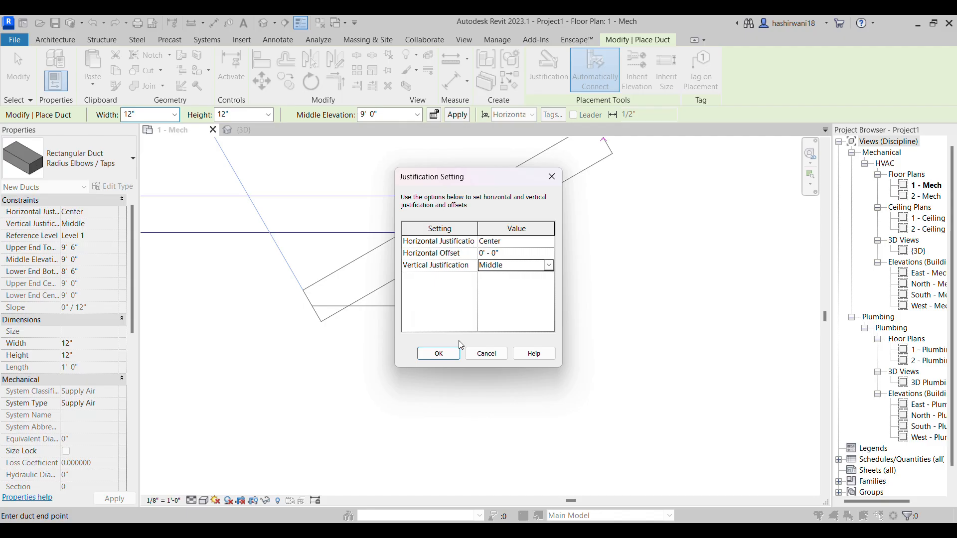
left_click(439, 354)
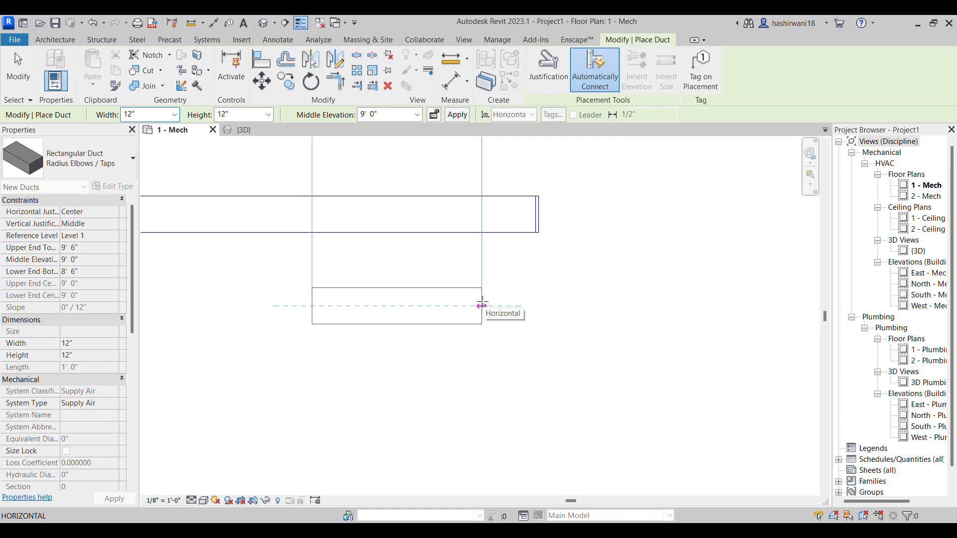
Set the horizontal justification for new ducts to Left and abandon the duct in progress
left_click(548, 67)
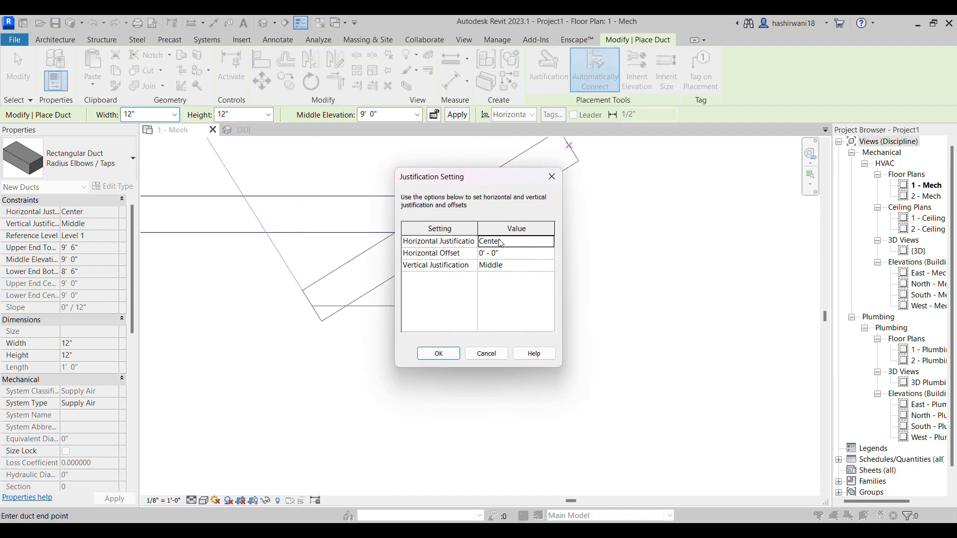
left_click(548, 241)
left_click(523, 256)
left_click(459, 356)
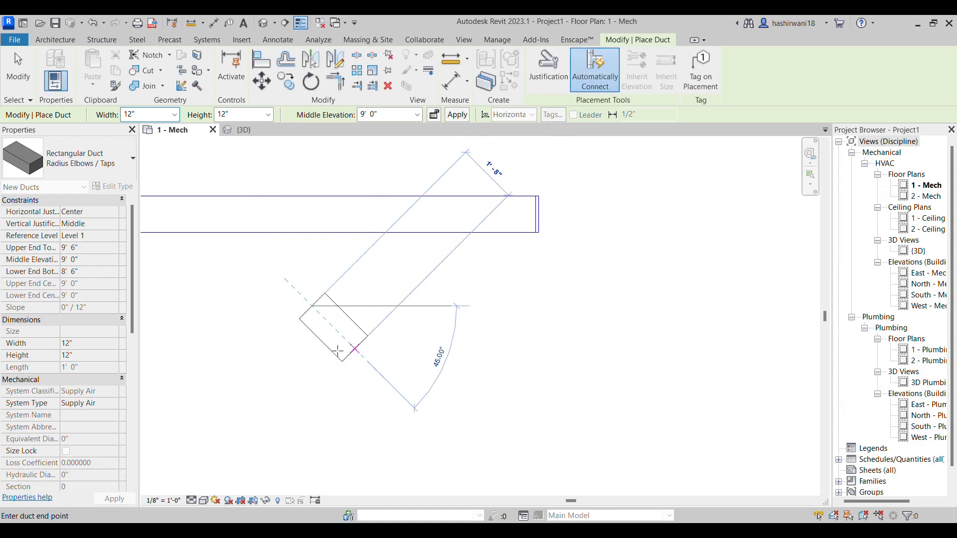
key("Escape")
Choose Rectangular Duct Mitered Elbows / Tees for new ducts and check its justification settings
left_click(94, 173)
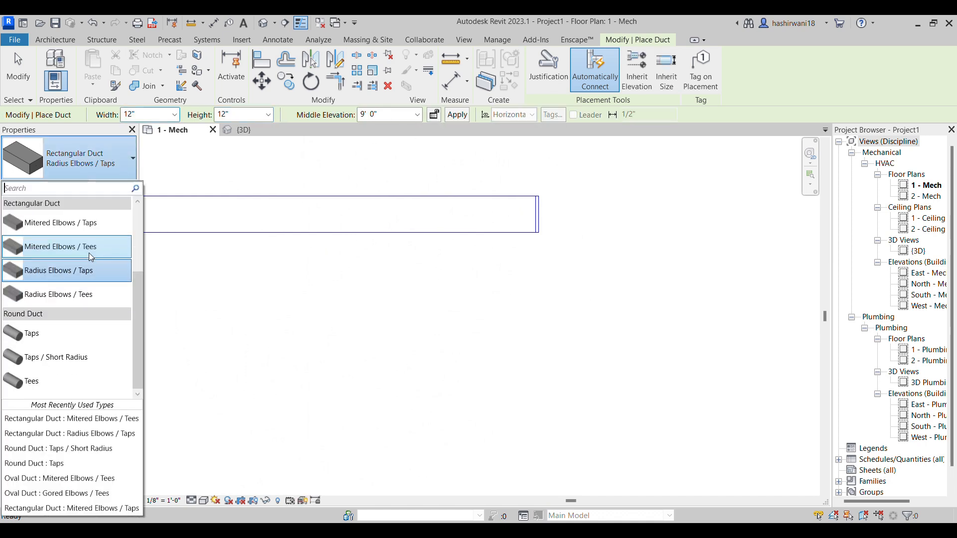
left_click(79, 247)
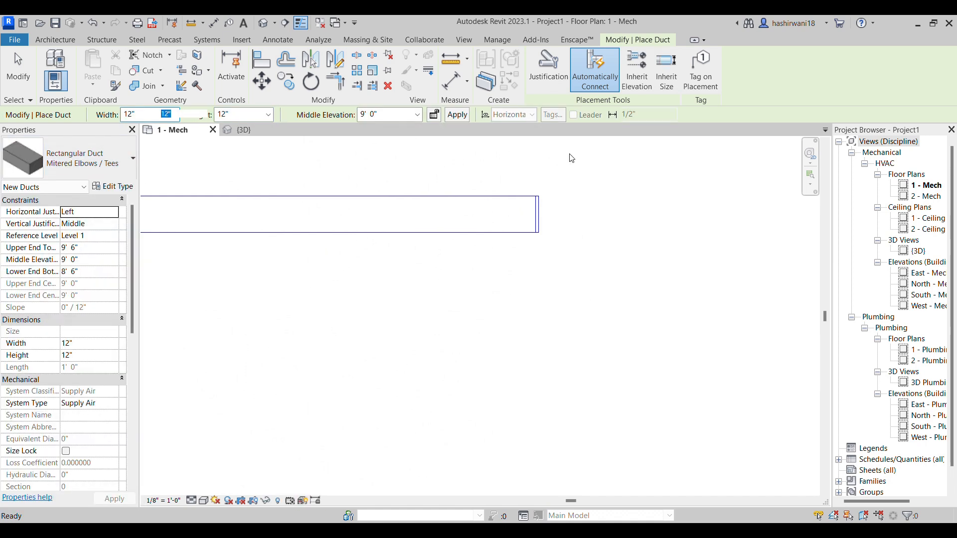
left_click(548, 67)
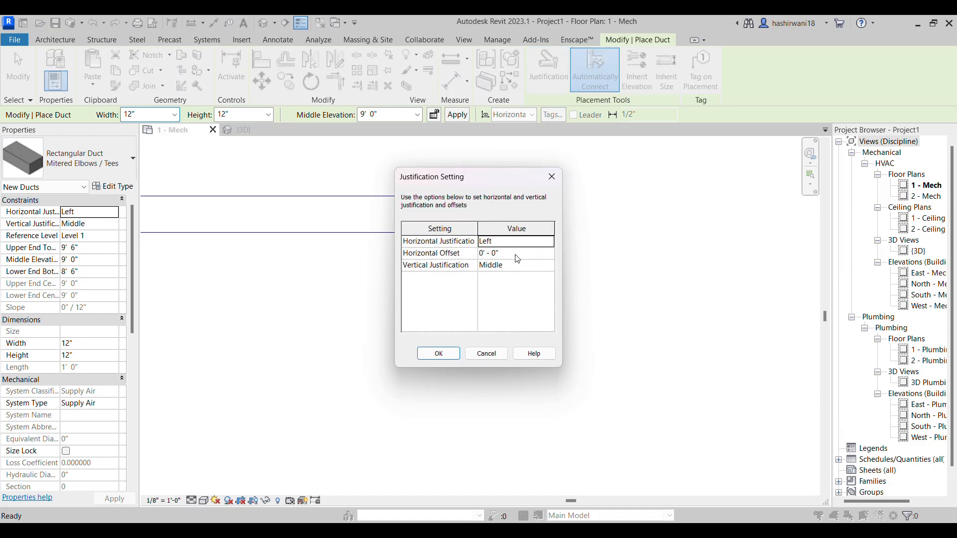
left_click(439, 353)
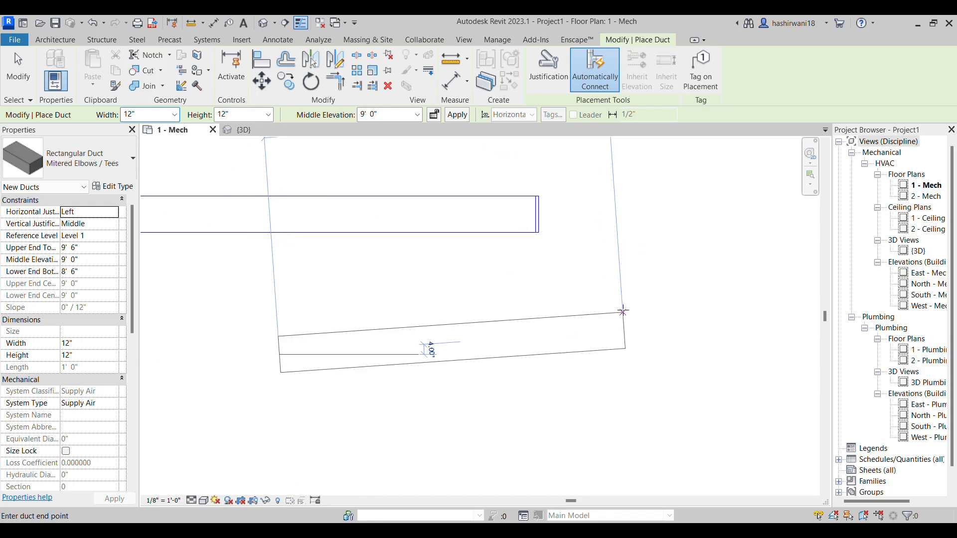
left_click(548, 69)
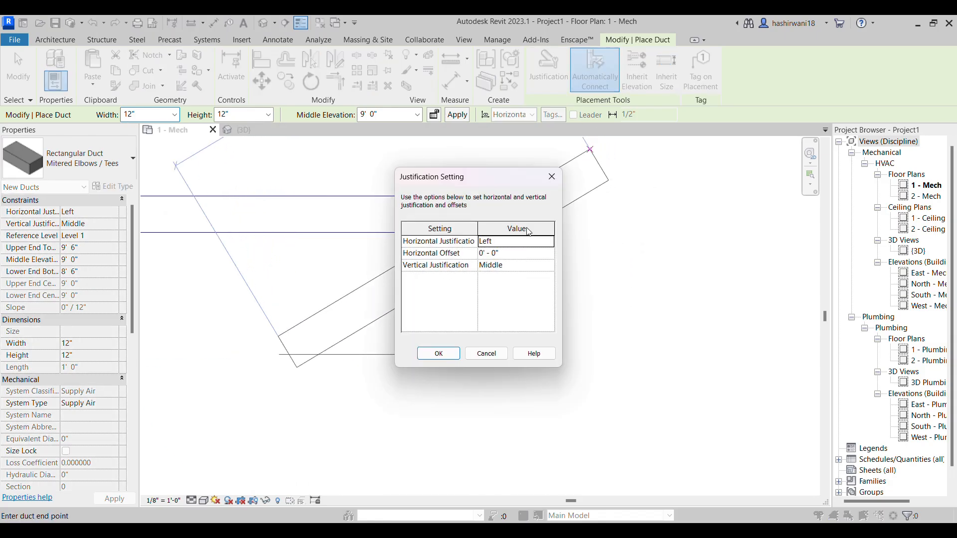
left_click(549, 242)
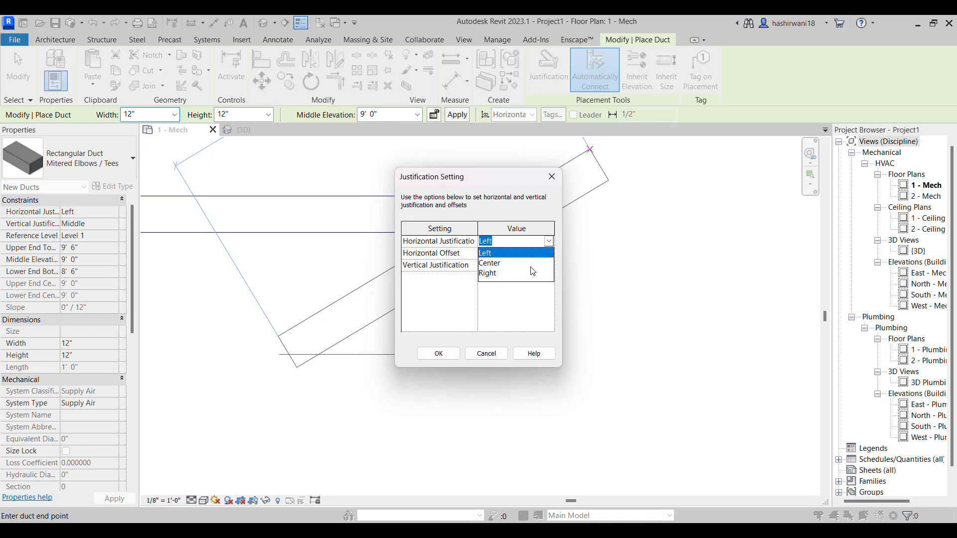
left_click(526, 263)
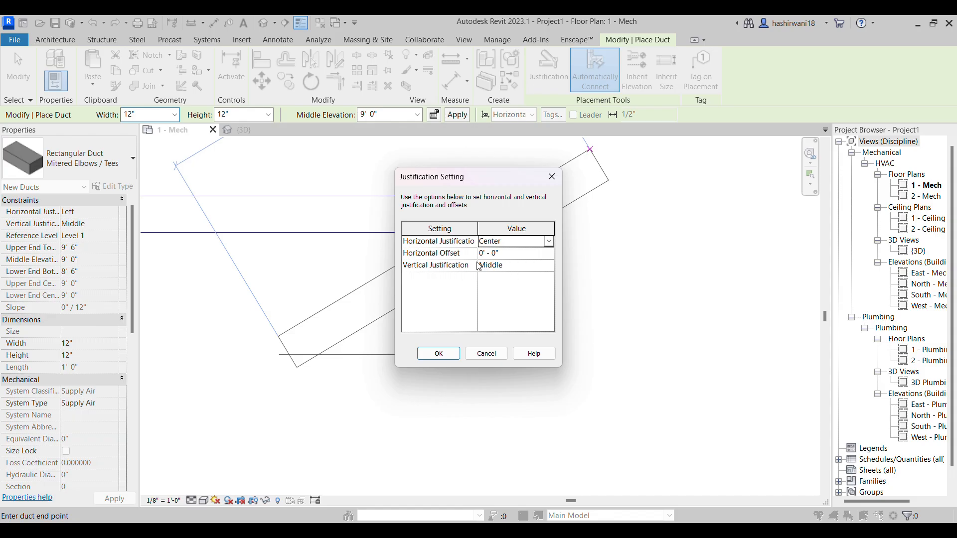
left_click(487, 354)
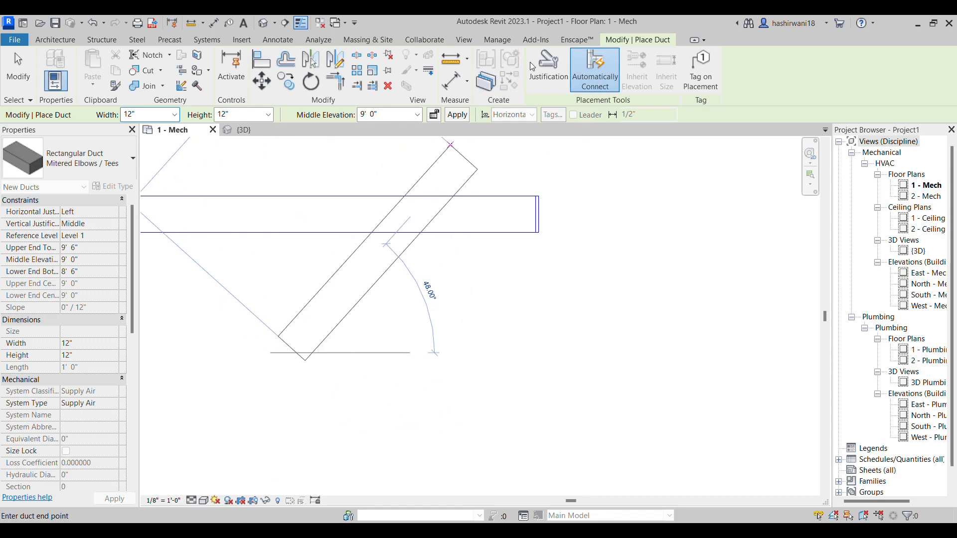
Set the horizontal justification for new ducts to Center and abandon the duct in progress
left_click(548, 68)
left_click(553, 243)
left_click(549, 242)
left_click(503, 259)
left_click(438, 353)
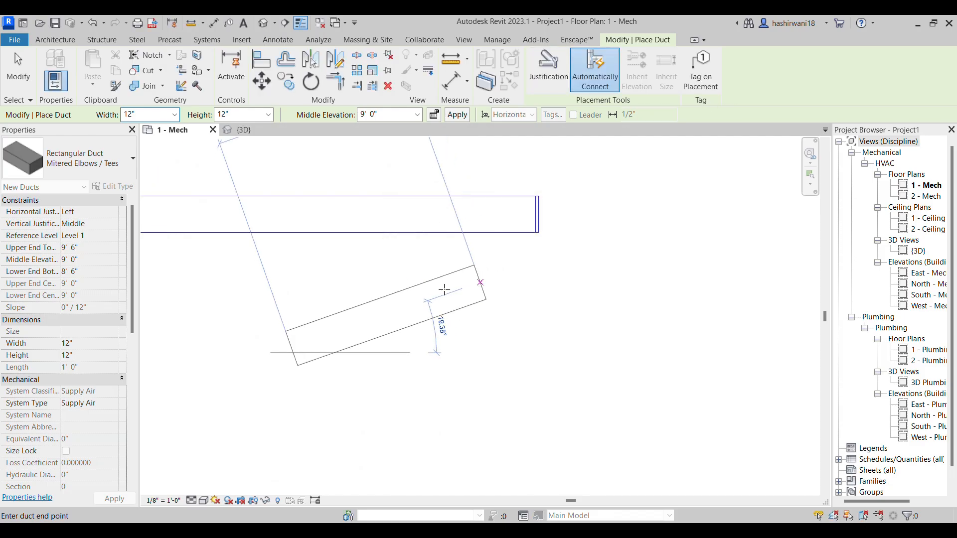
key("Escape")
key("Escape")
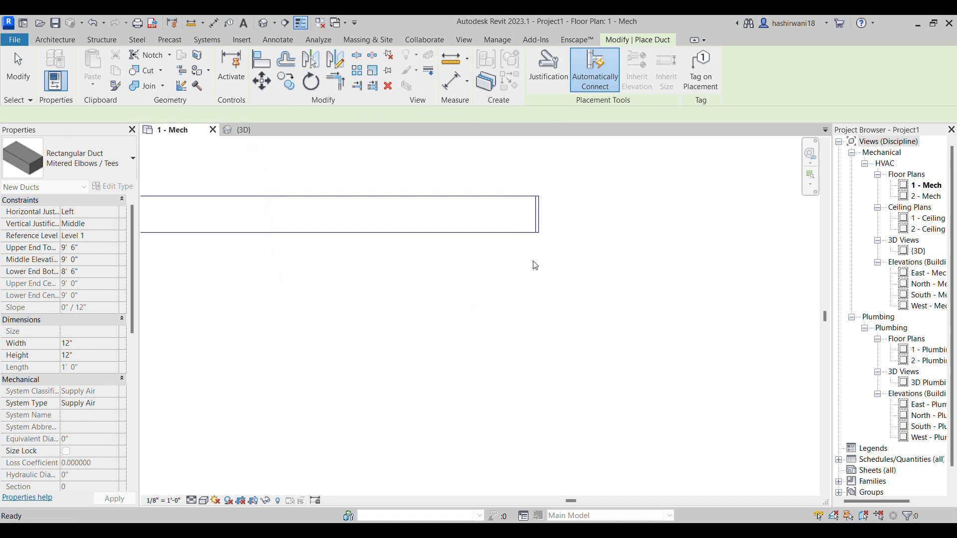
Draw a short horizontal 12" x 12" duct at 9' 0" elevation, starting just above the capped duct's right-hand end
scroll(561, 323, "down", 2)
middle_click_drag(541, 323, 513, 333)
scroll(552, 296, "down", 2)
scroll(551, 300, "down", 2)
middle_click_drag(577, 292, 604, 315)
scroll(544, 279, "down", 2)
middle_click_drag(528, 254, 552, 301)
scroll(493, 265, "down", 1)
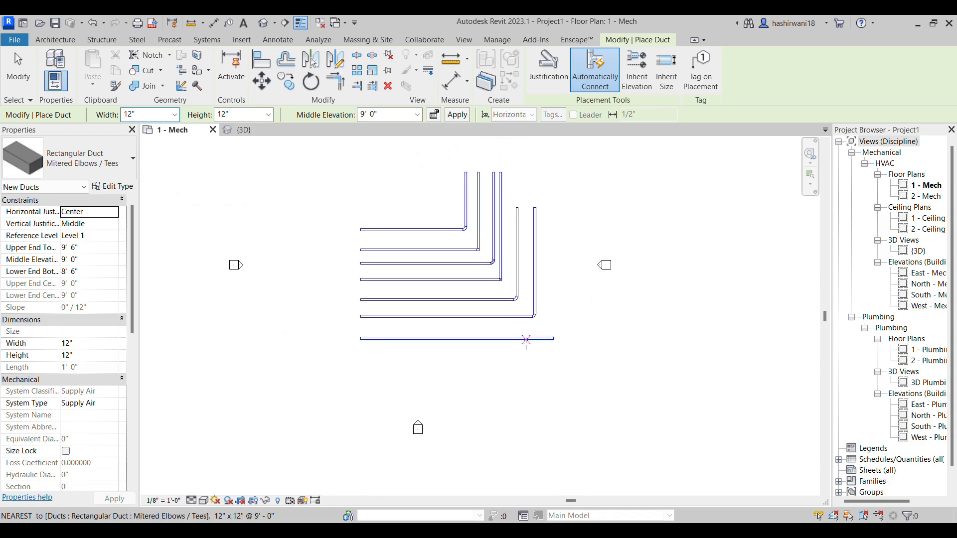
scroll(499, 290, "up", 3)
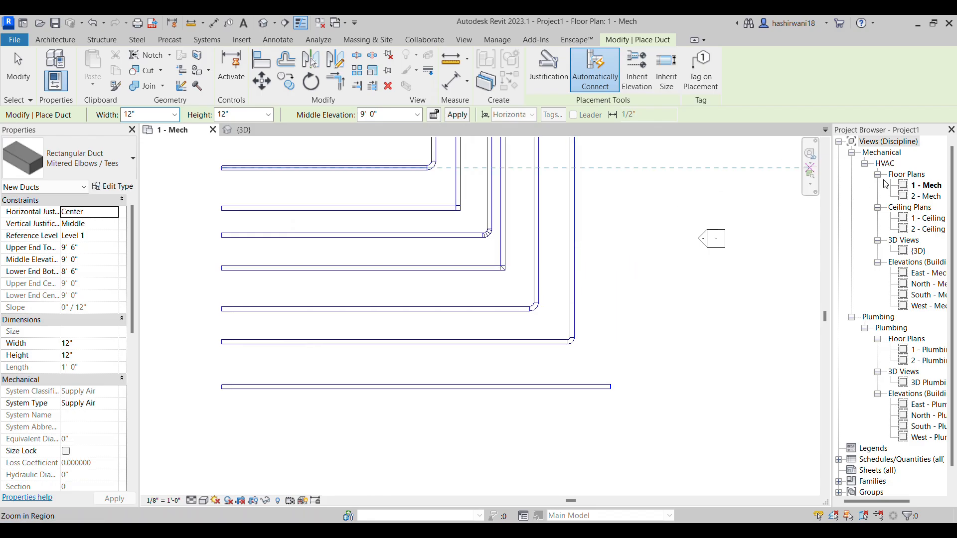
scroll(626, 396, "up", 3)
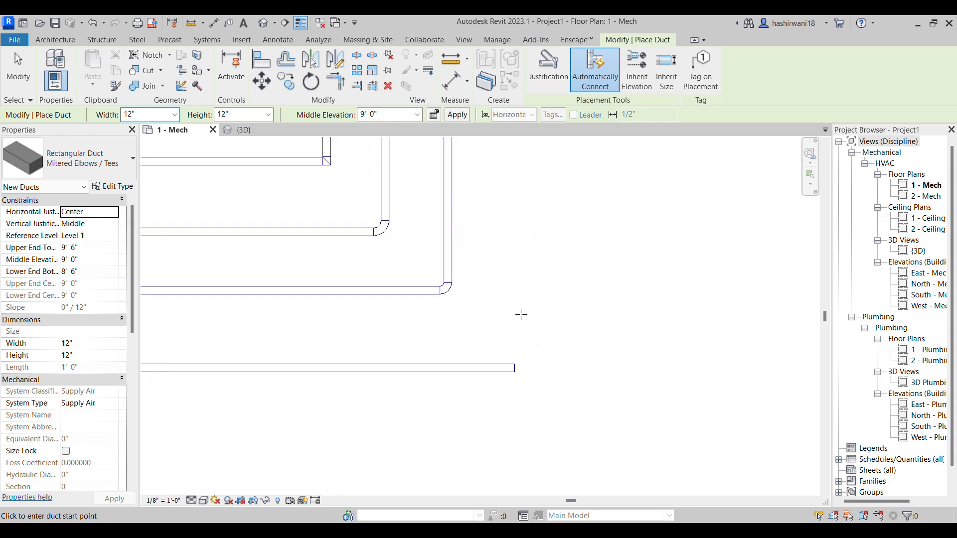
scroll(516, 314, "up", 2)
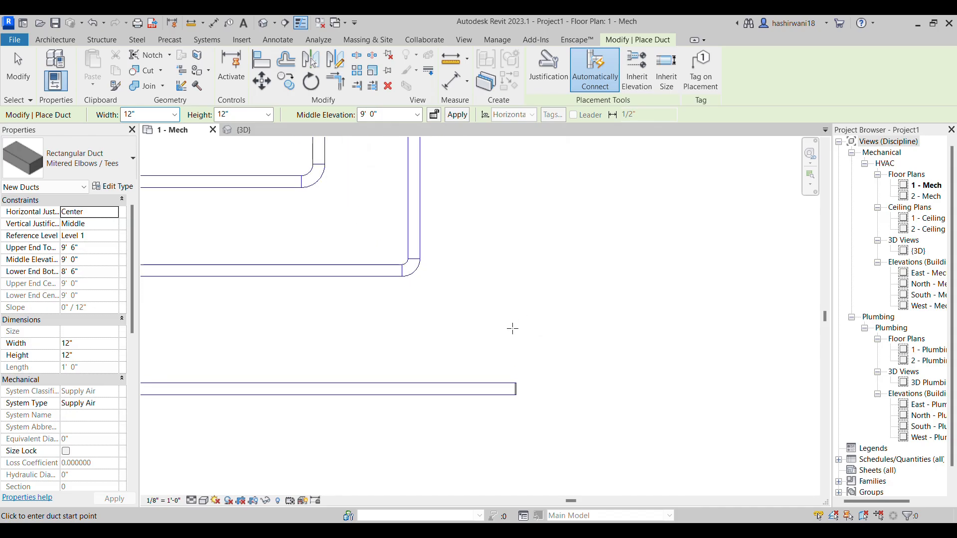
left_click(512, 329)
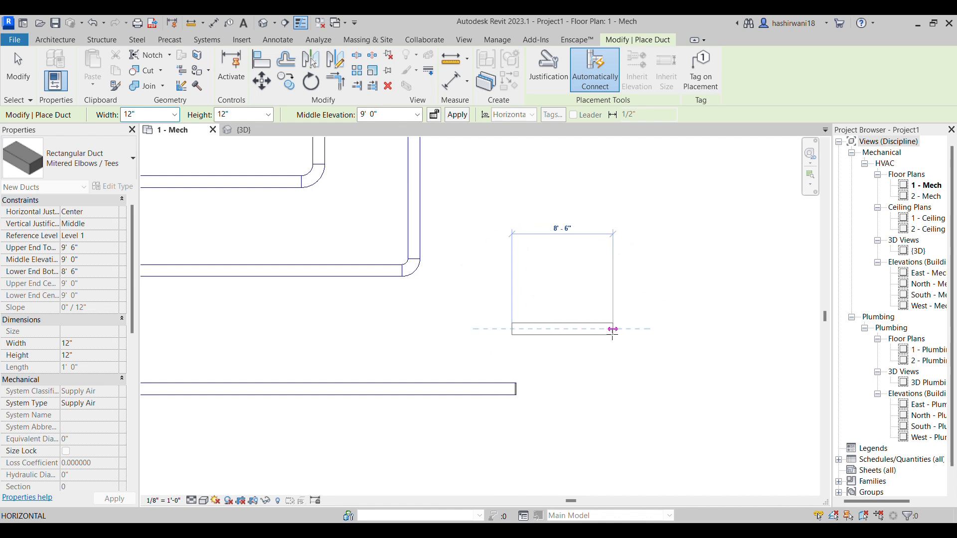
left_click(630, 329)
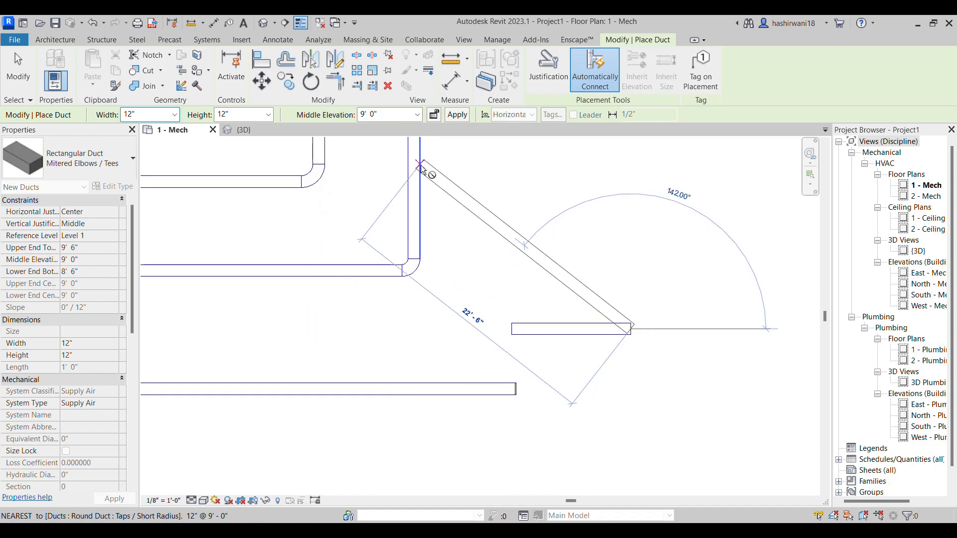
Set the middle elevation to 20' and apply it to create a vertical riser at the short duct's right-hand end
left_click(418, 115)
left_click(419, 115)
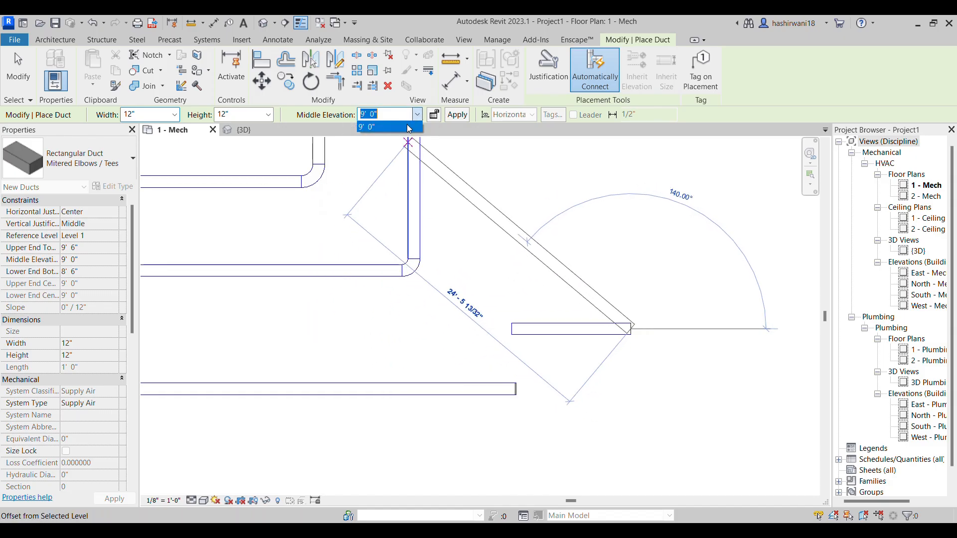
left_click_drag(384, 115, 365, 115)
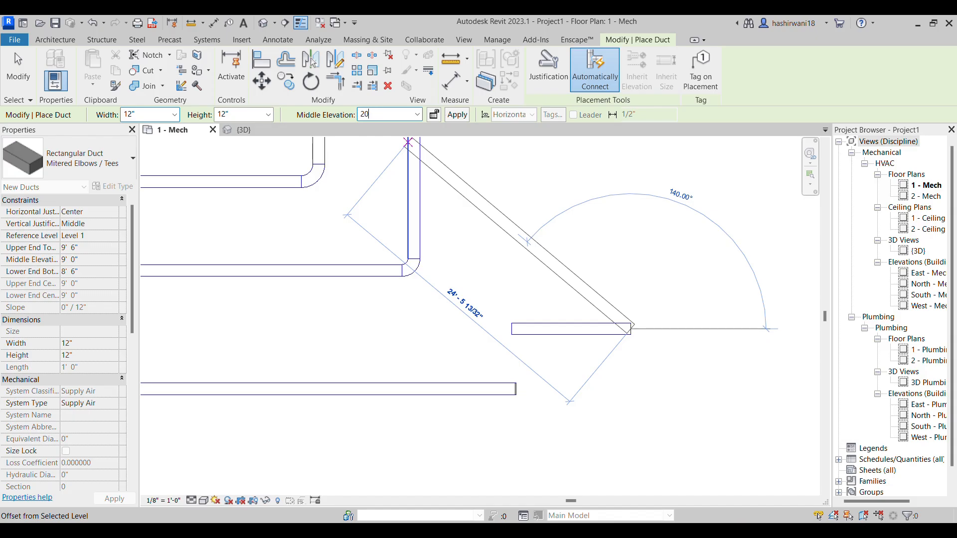
type("20")
left_click(462, 120)
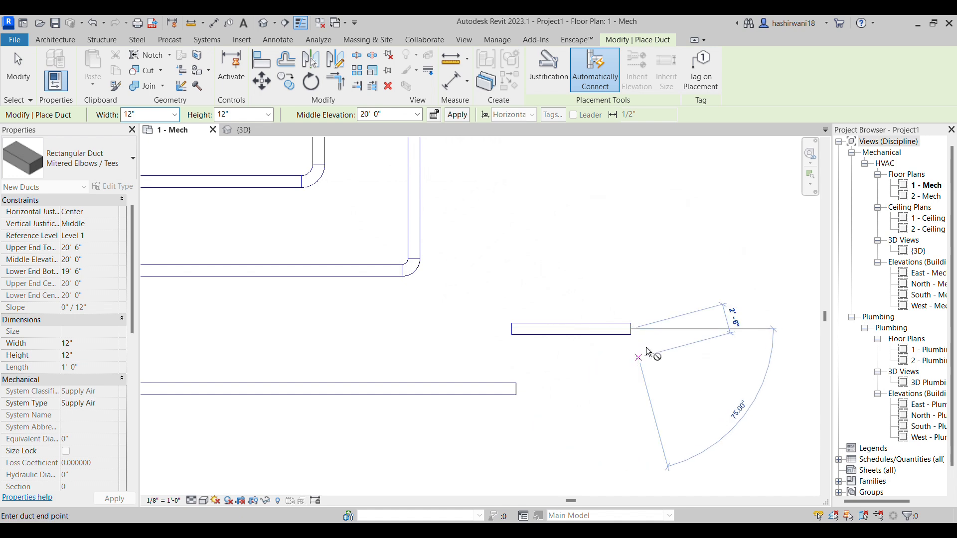
scroll(633, 331, "up", 2)
left_click(643, 317)
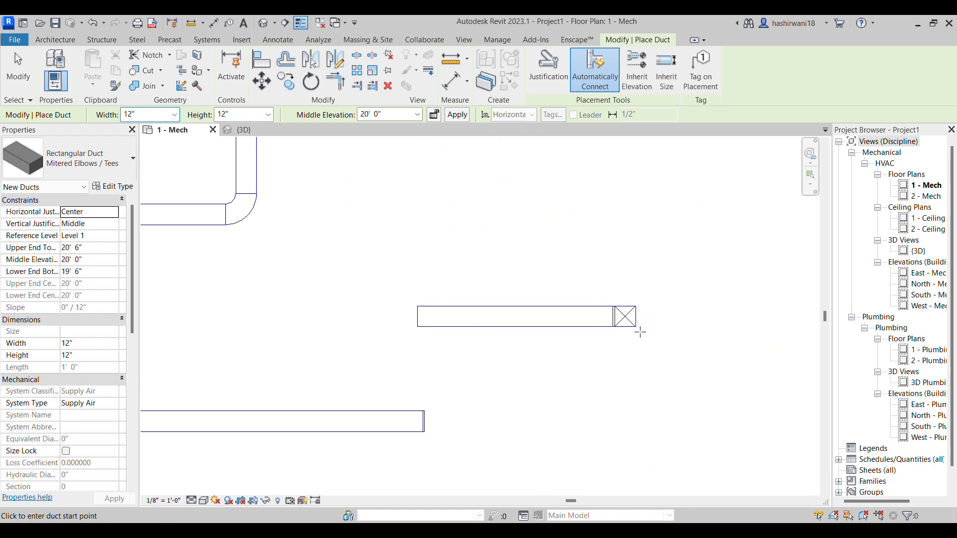
Draw a horizontal 12" x 12" duct about 9' 10" long at 20' elevation, just below the duct with the riser
scroll(645, 337, "up", 3)
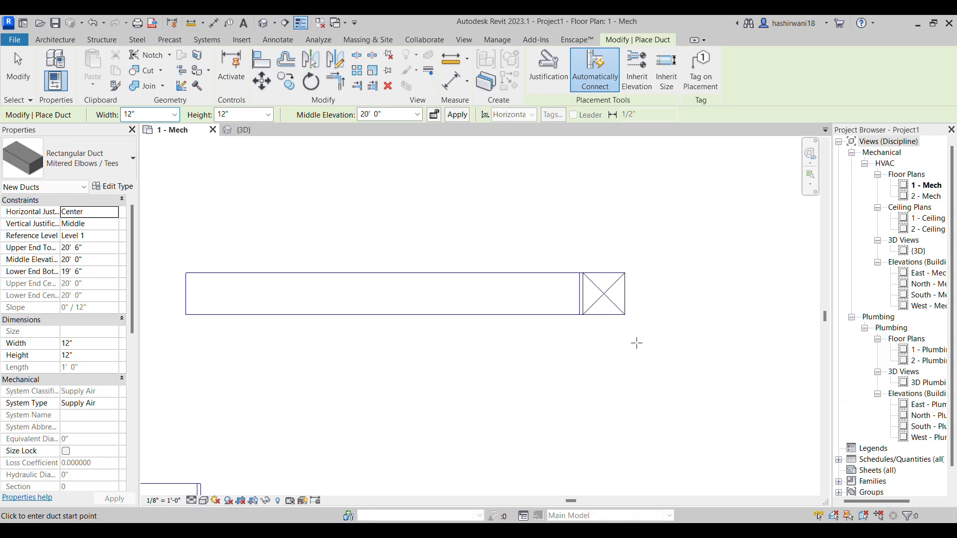
scroll(612, 302, "up", 2)
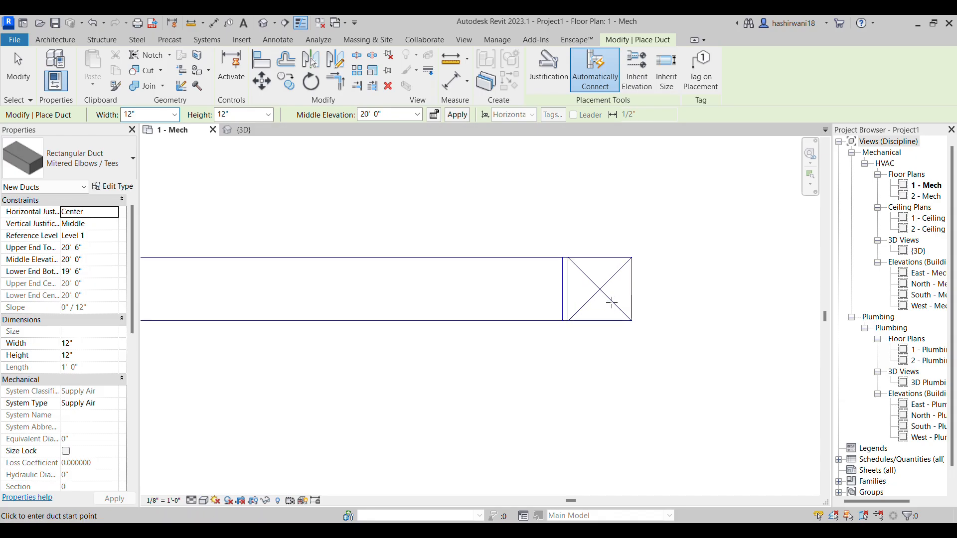
middle_click_drag(669, 337, 562, 362)
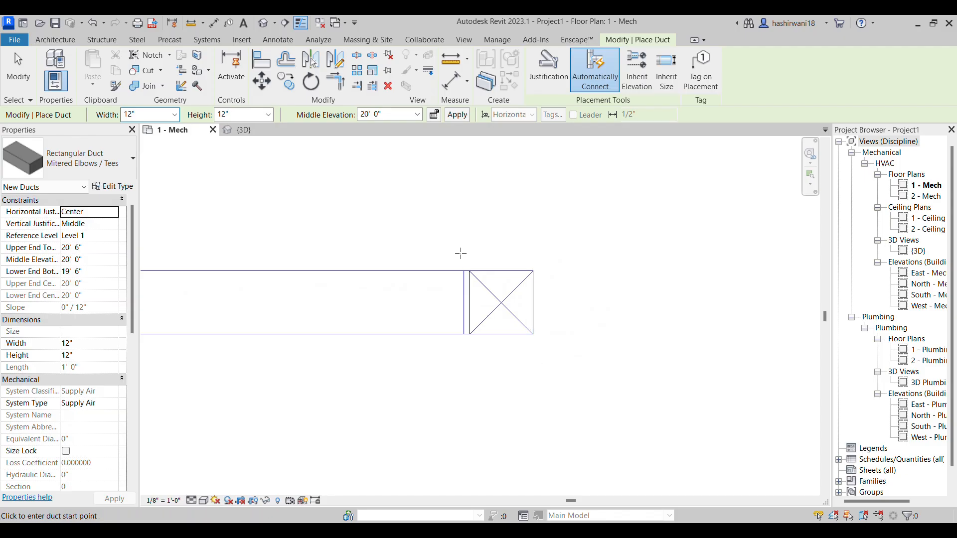
scroll(491, 299, "up", 1)
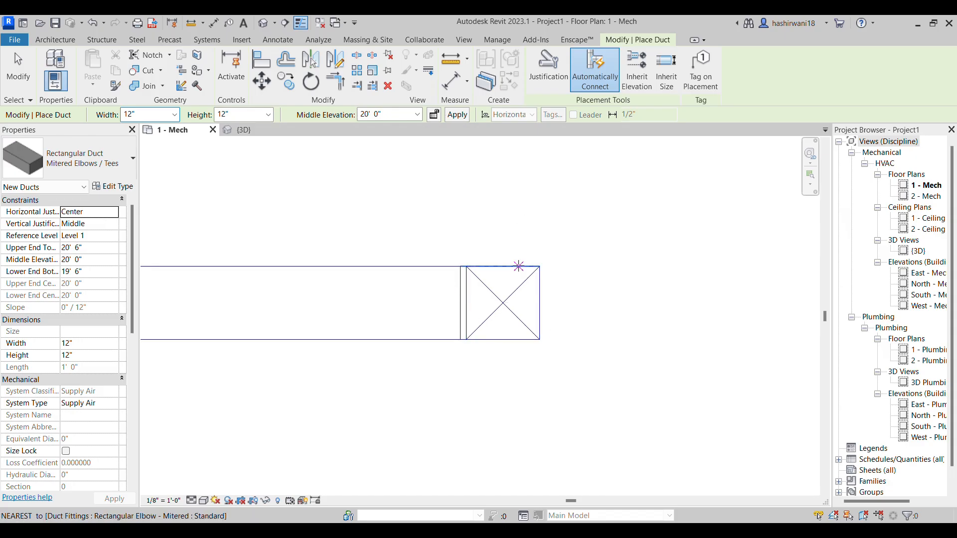
scroll(448, 379, "down", 3)
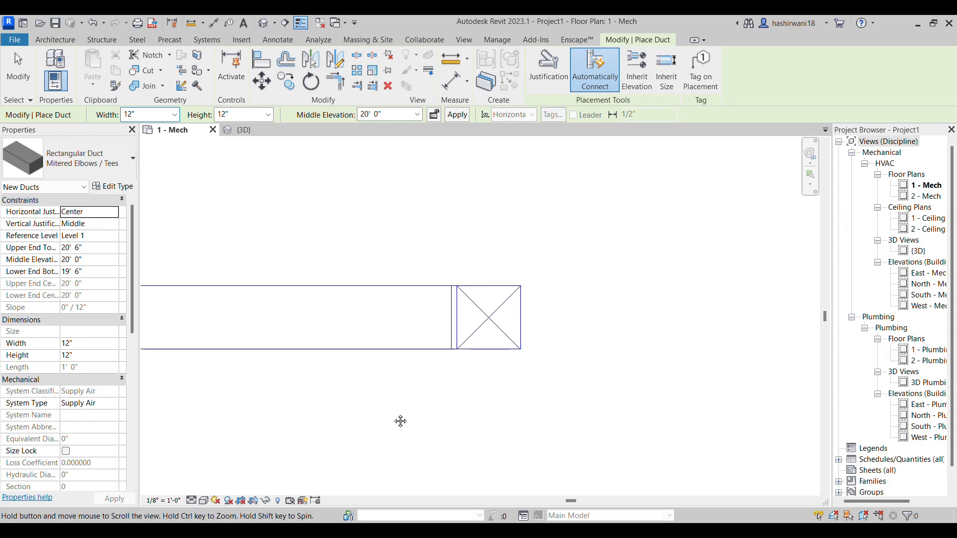
left_click(232, 341)
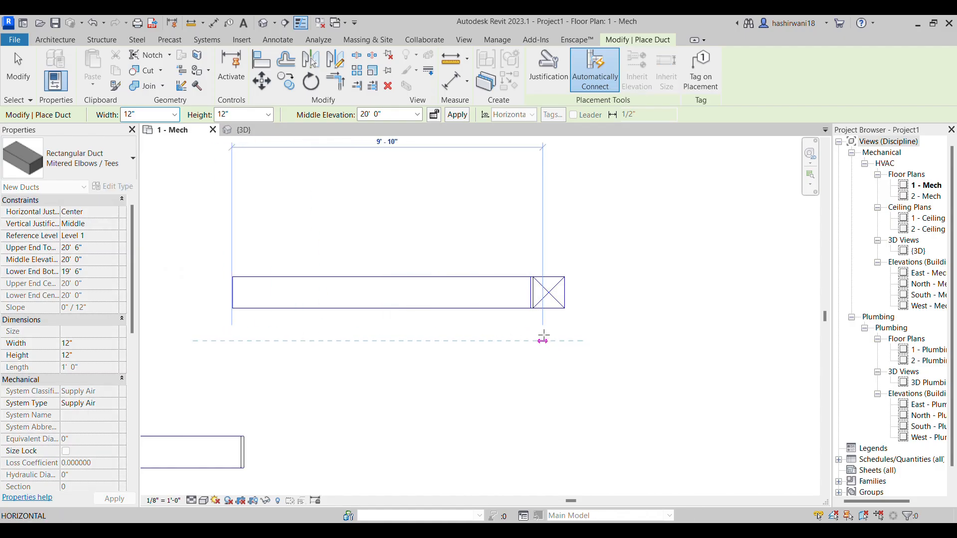
left_click(543, 341)
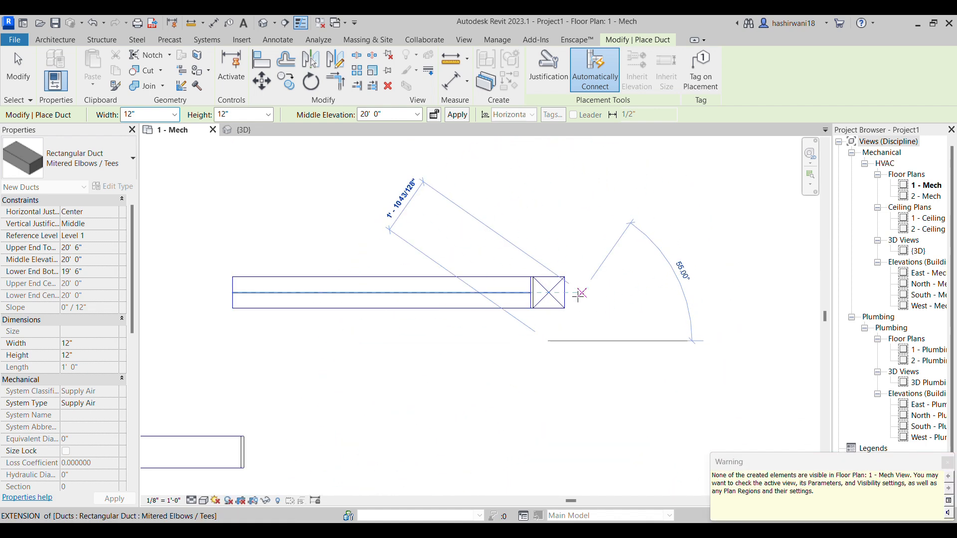
key("Escape")
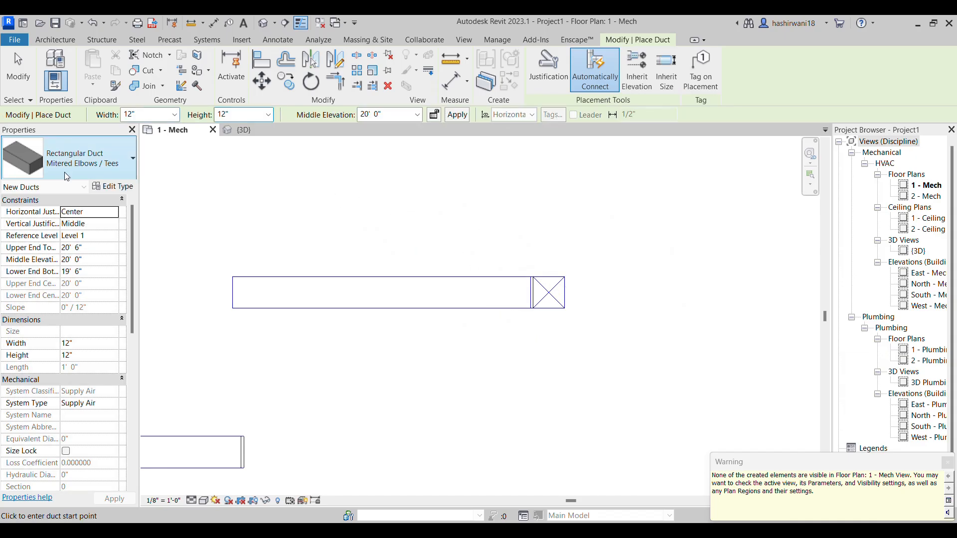
Set the middle elevation to 9' 0" and draw a parallel 12" x 12" duct about 10' long below the riser duct
left_click(69, 168)
left_click(70, 255)
left_click(418, 115)
left_click(389, 135)
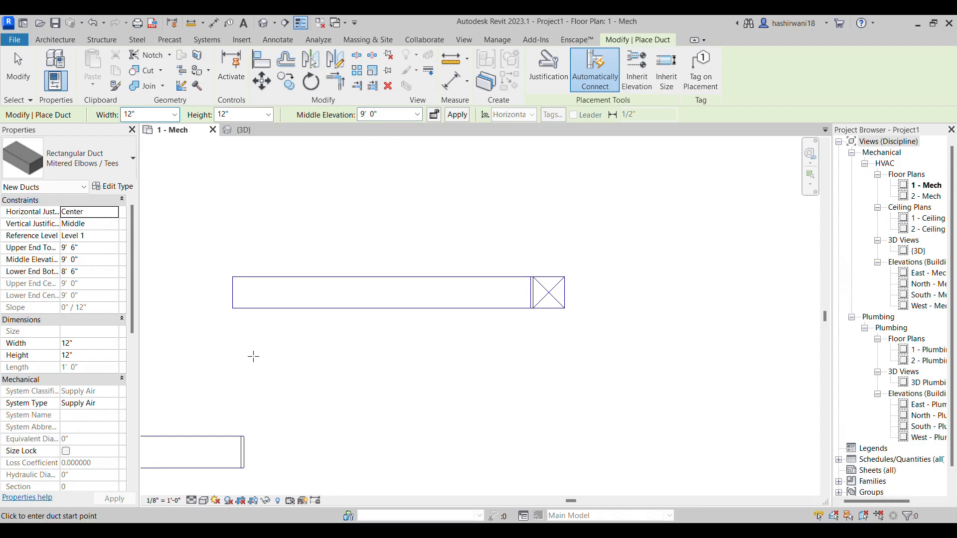
left_click(232, 339)
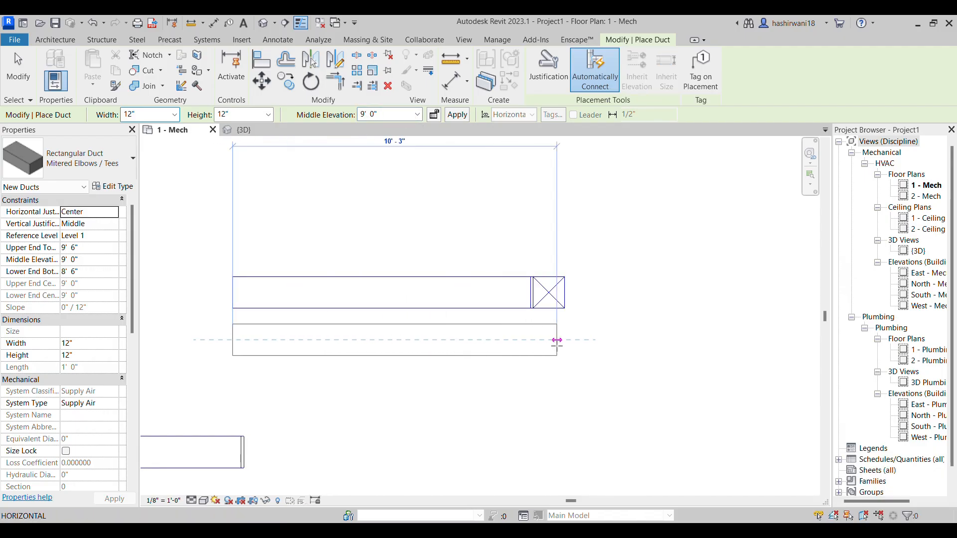
left_click(548, 340)
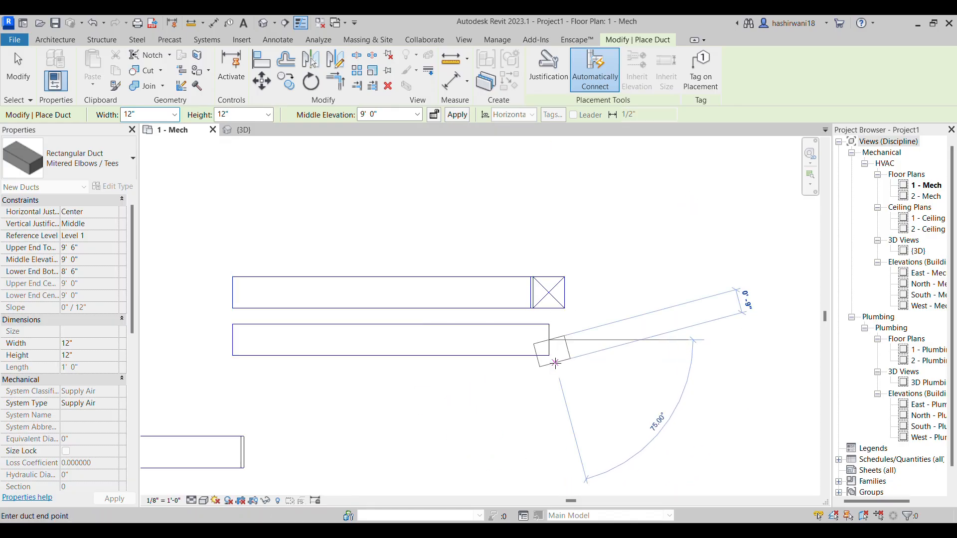
Set the middle elevation to 0' and apply it to create a vertical drop at the new duct's right-hand end
left_click(417, 118)
left_click(385, 115)
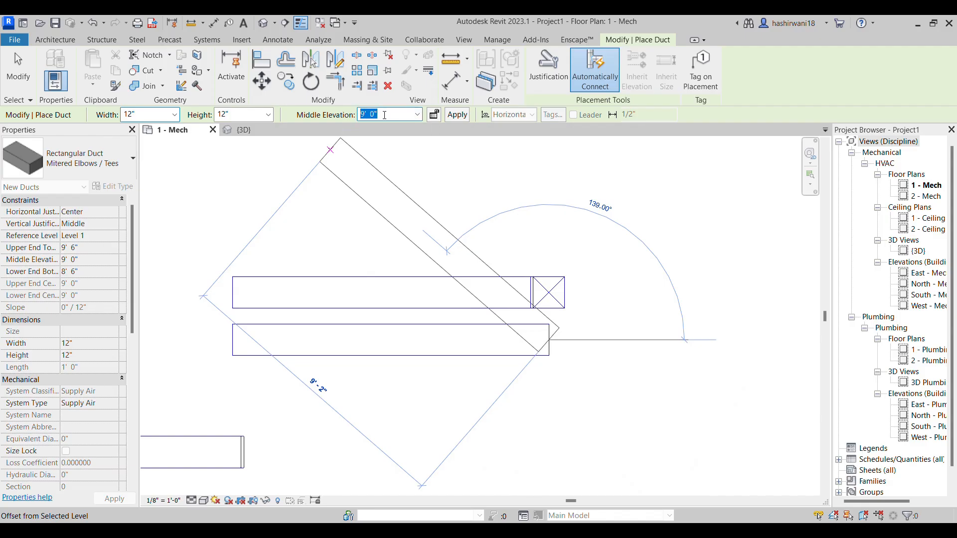
type("0")
key("Return")
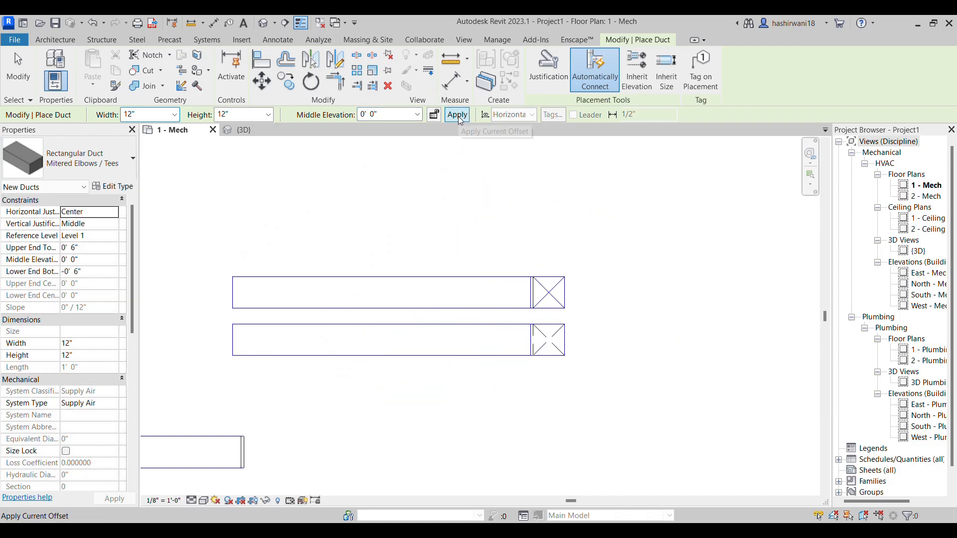
Compare the riser and drop ends of the two parallel ducts in plan and in 3D, and exit duct placement
scroll(548, 364, "up", 3)
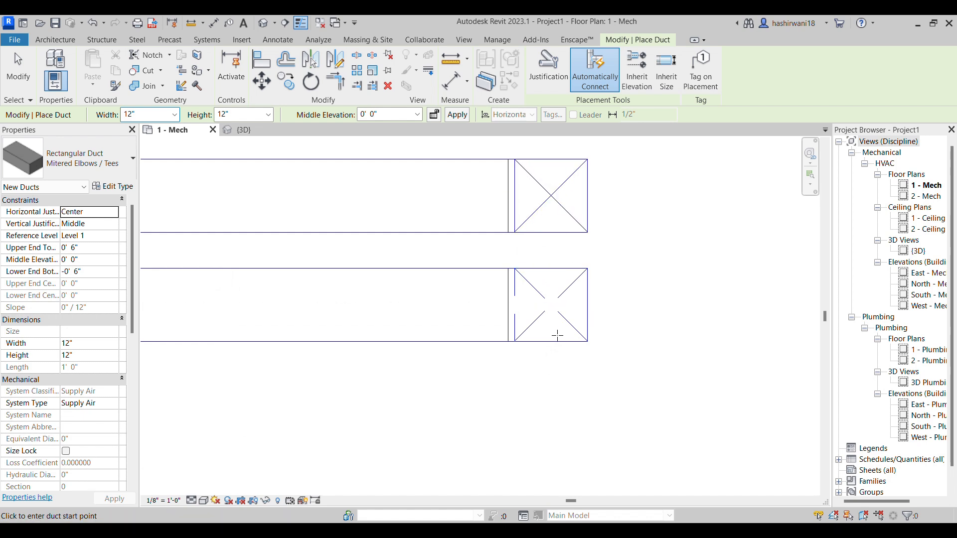
scroll(561, 296, "up", 2)
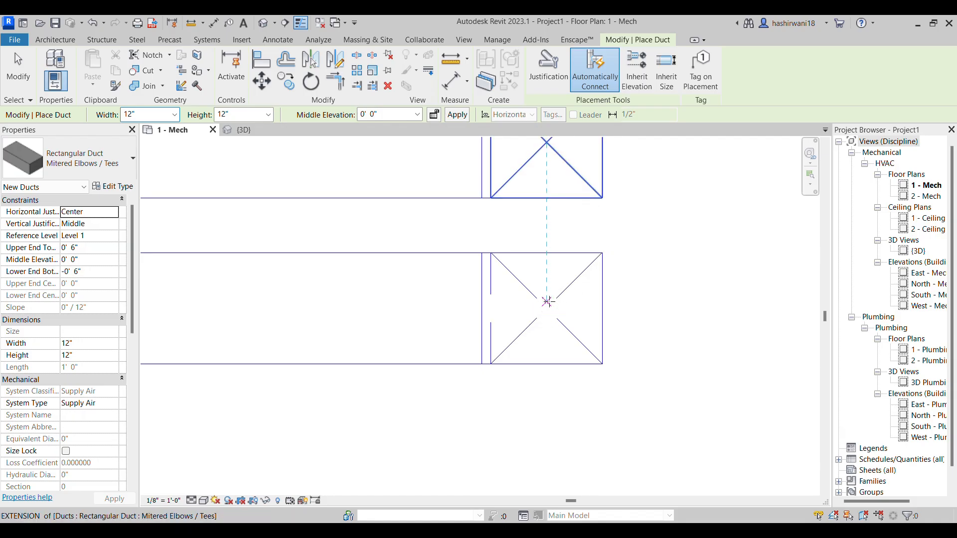
middle_click_drag(536, 292, 516, 350)
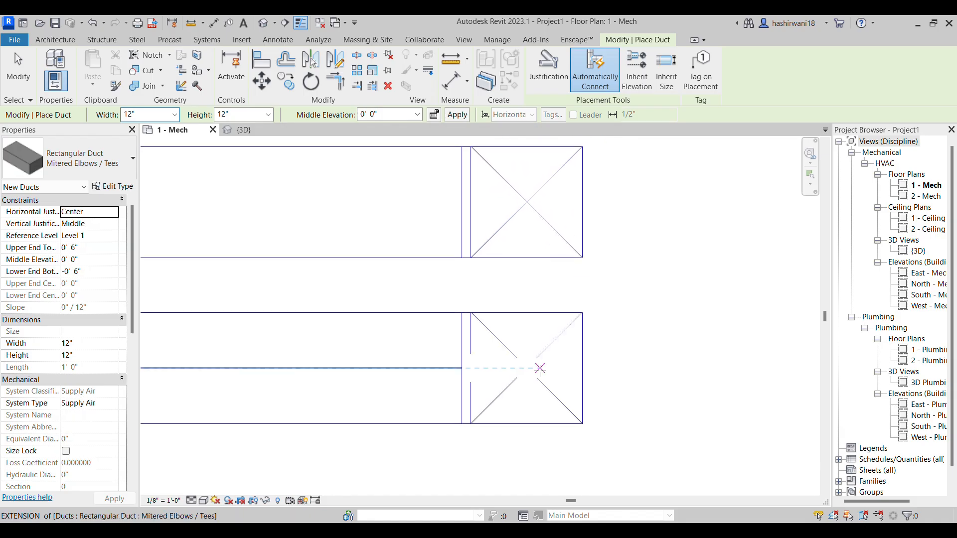
scroll(544, 349, "down", 3)
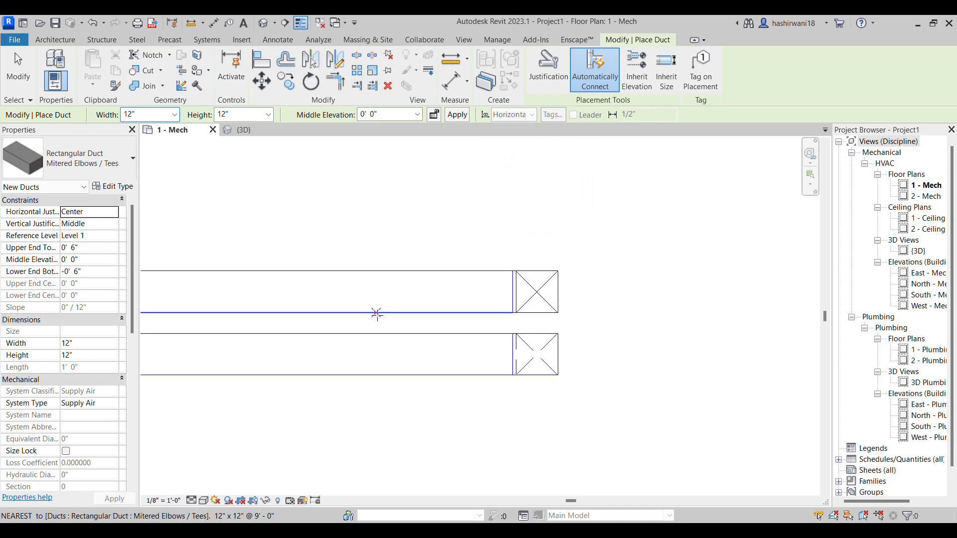
left_click(258, 133)
scroll(447, 341, "down", 7)
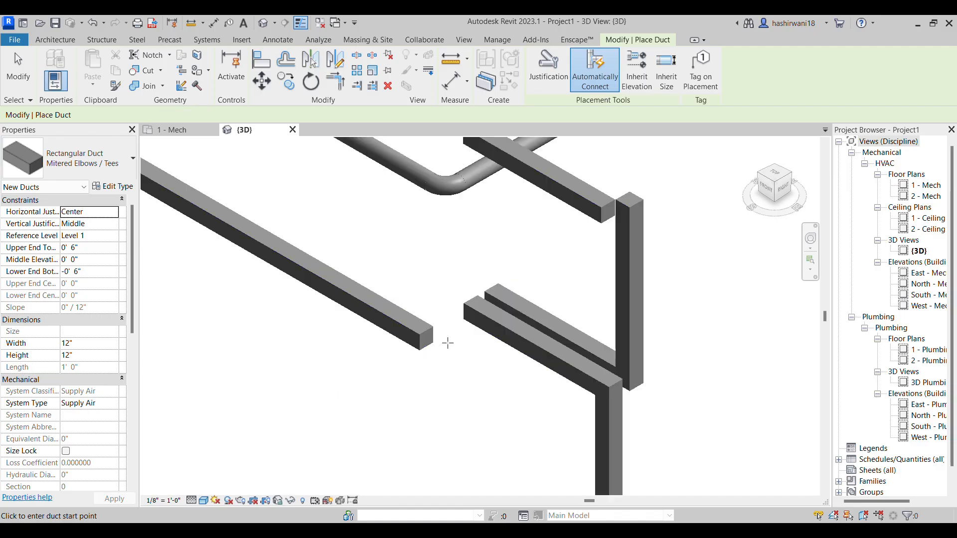
middle_click_drag(481, 398, 402, 355)
scroll(462, 324, "up", 4)
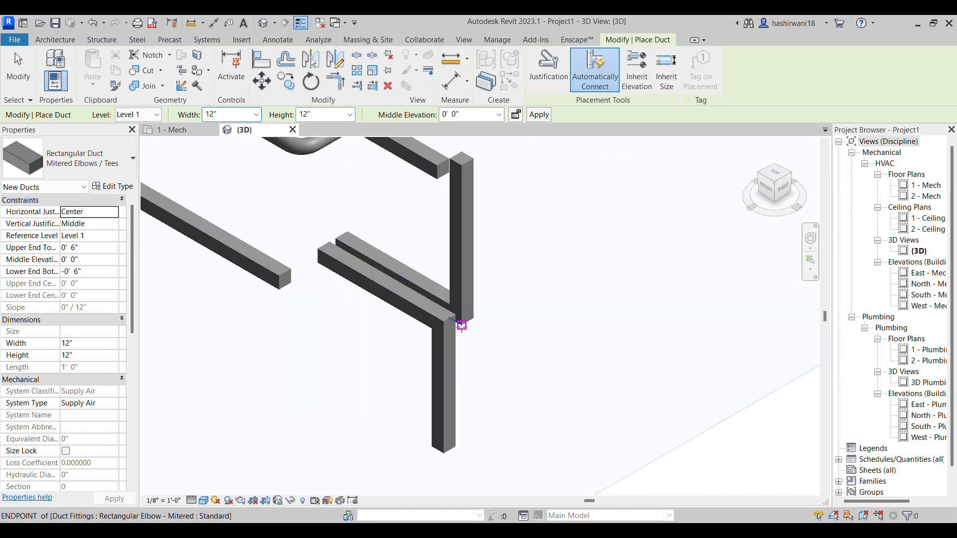
middle_click_drag(504, 351, 504, 354, "shift")
middle_click_drag(364, 327, 421, 320)
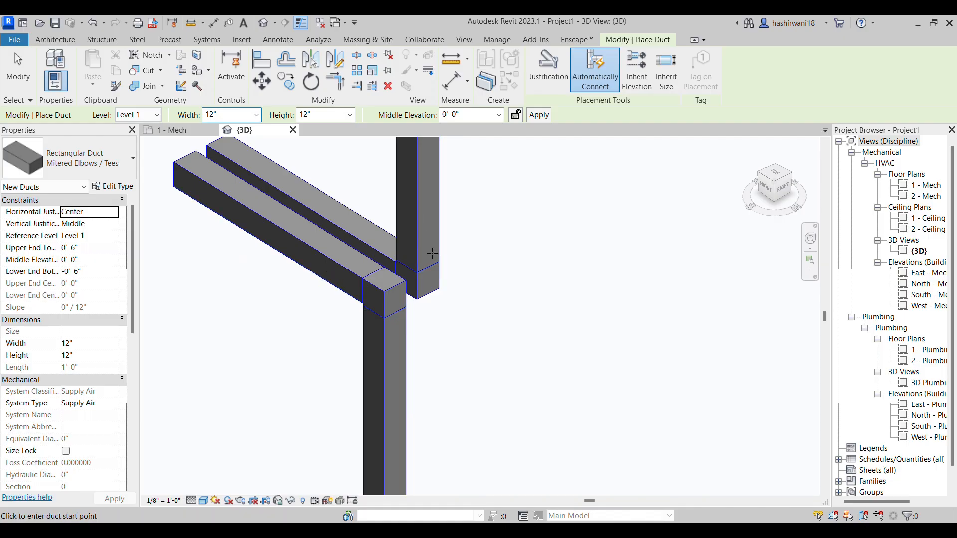
left_click(180, 131)
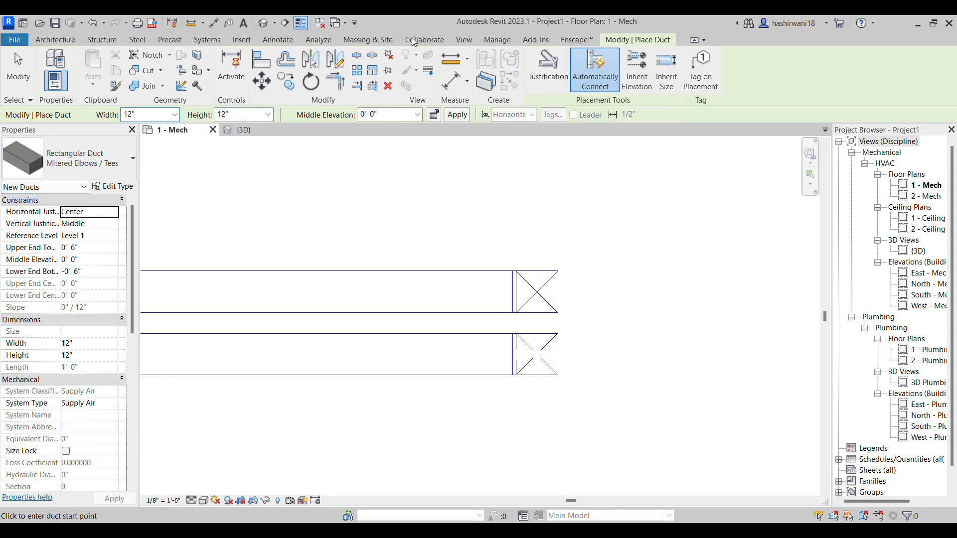
key("Escape")
key("Escape")
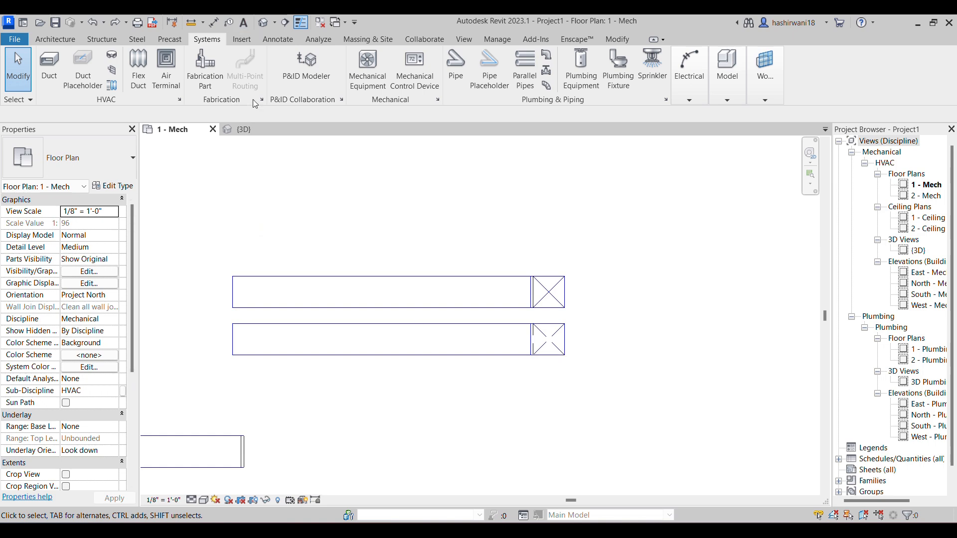
In the 3D view, replace the drop's mitered elbow with Rectangular Elbow - Radius, trying 1 W and 1.5 W and settling on 2 W
left_click(264, 130)
scroll(379, 280, "up", 5)
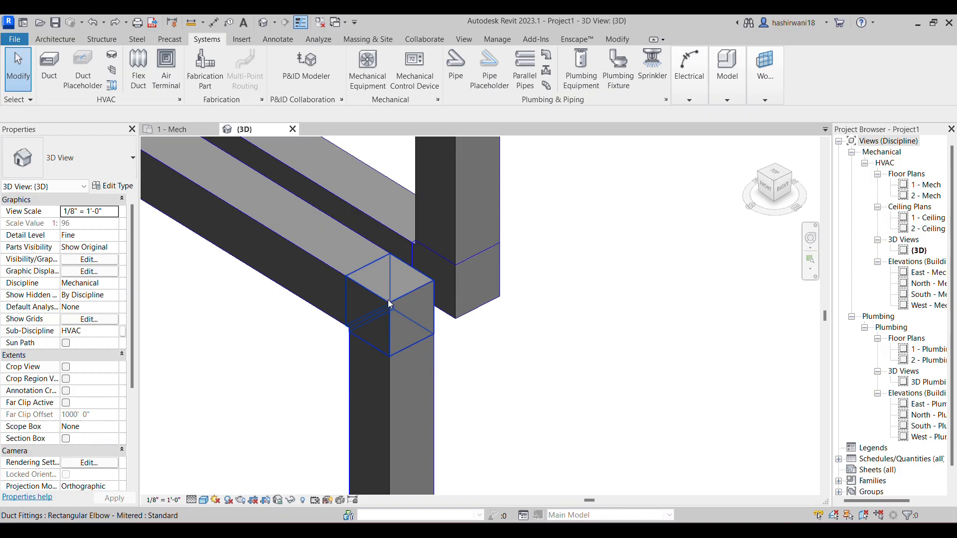
left_click(391, 301)
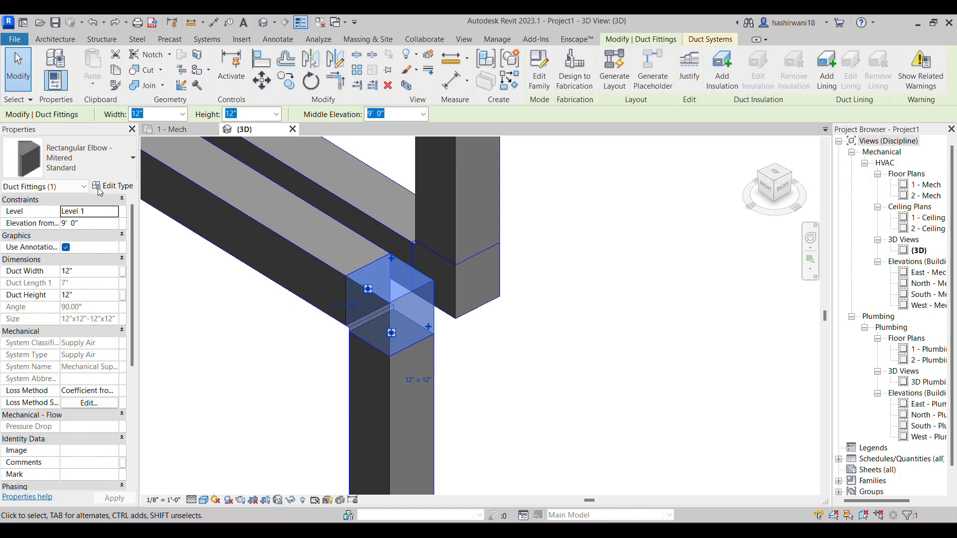
left_click(96, 171)
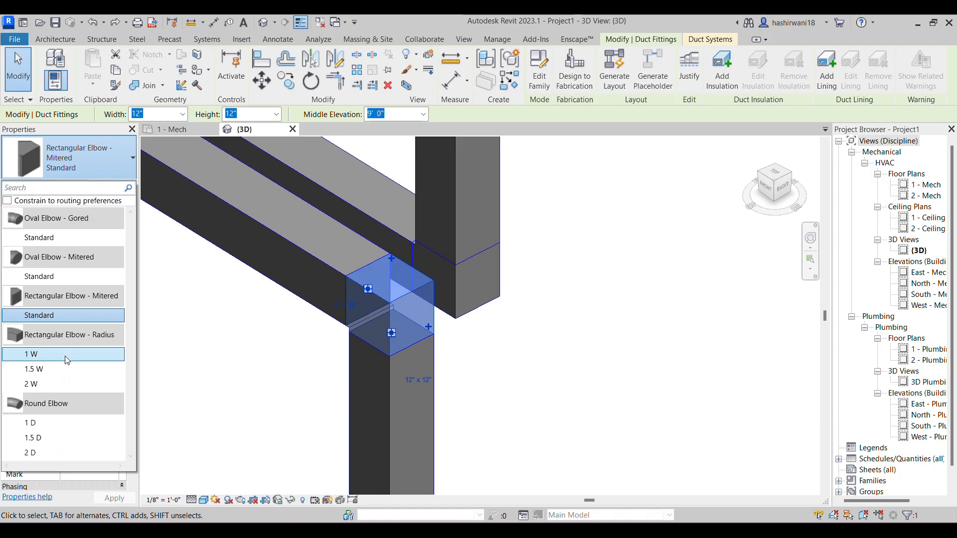
mouse_move(82, 341)
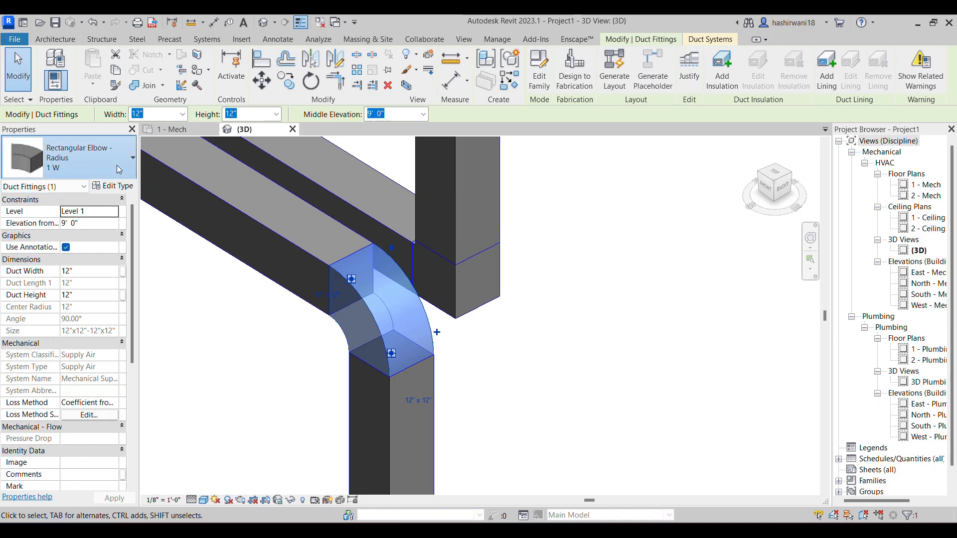
left_click(70, 158)
left_click(94, 370)
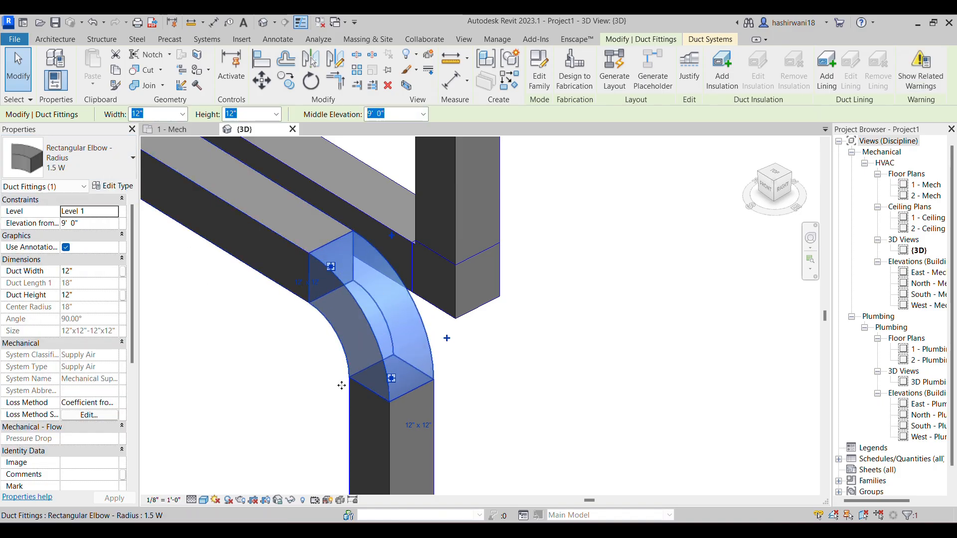
left_click(82, 156)
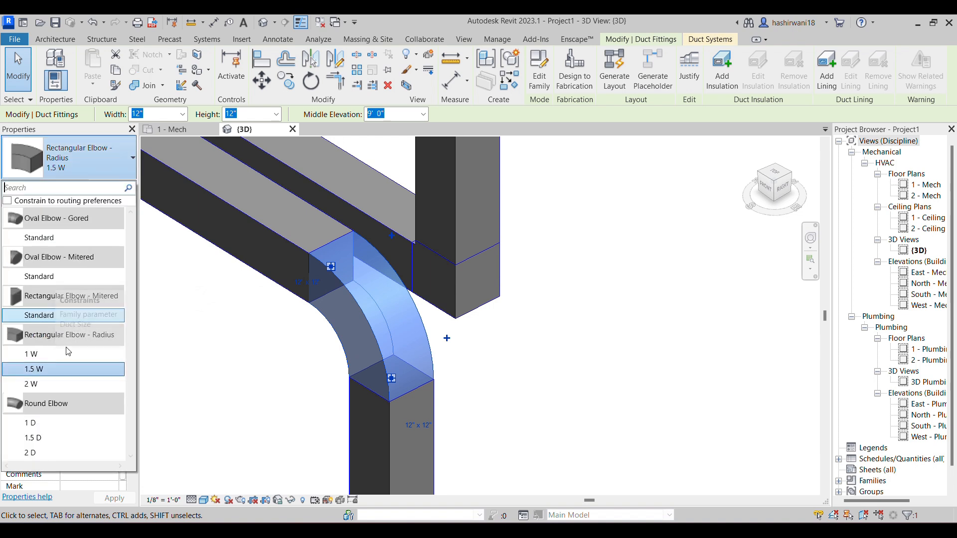
left_click(54, 385)
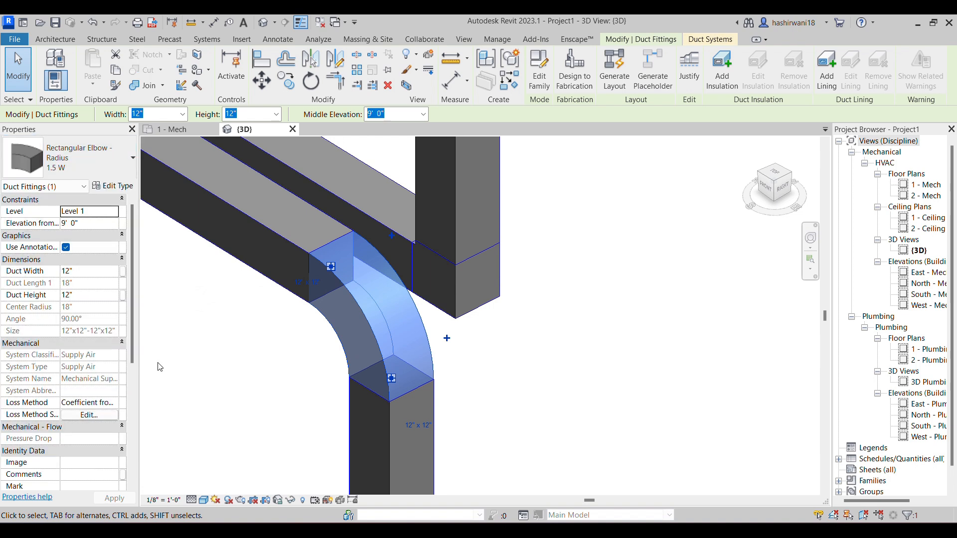
left_click(231, 360)
scroll(261, 312, "down", 2)
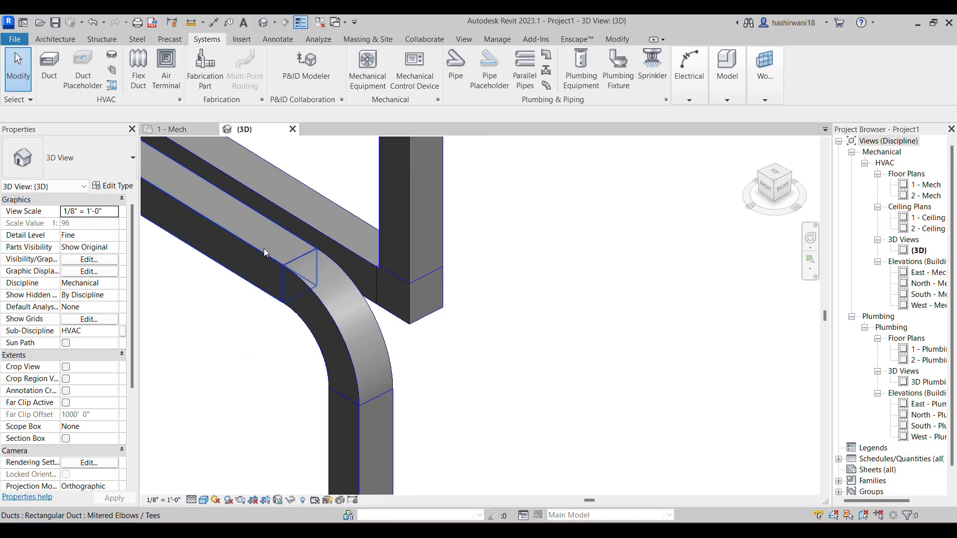
left_click(345, 345)
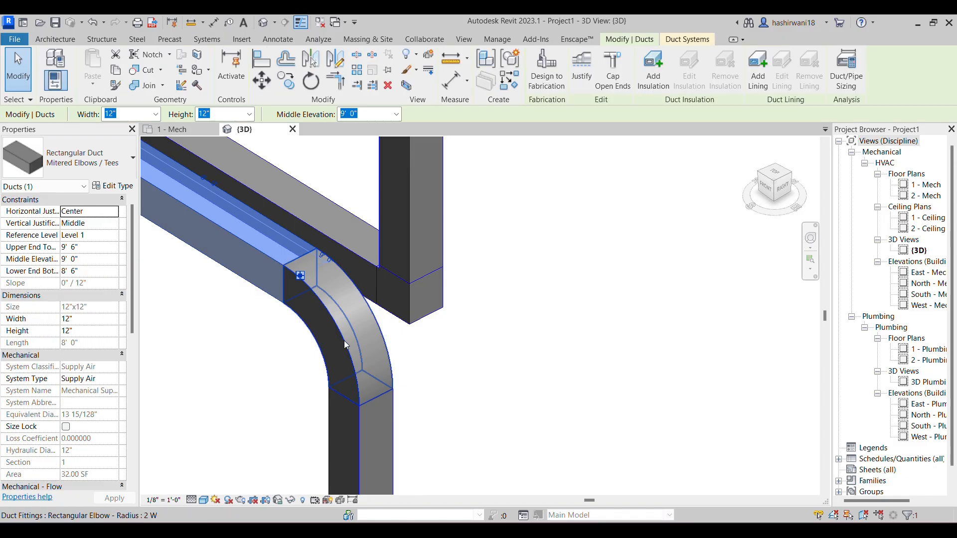
left_click(356, 405, "ctrl")
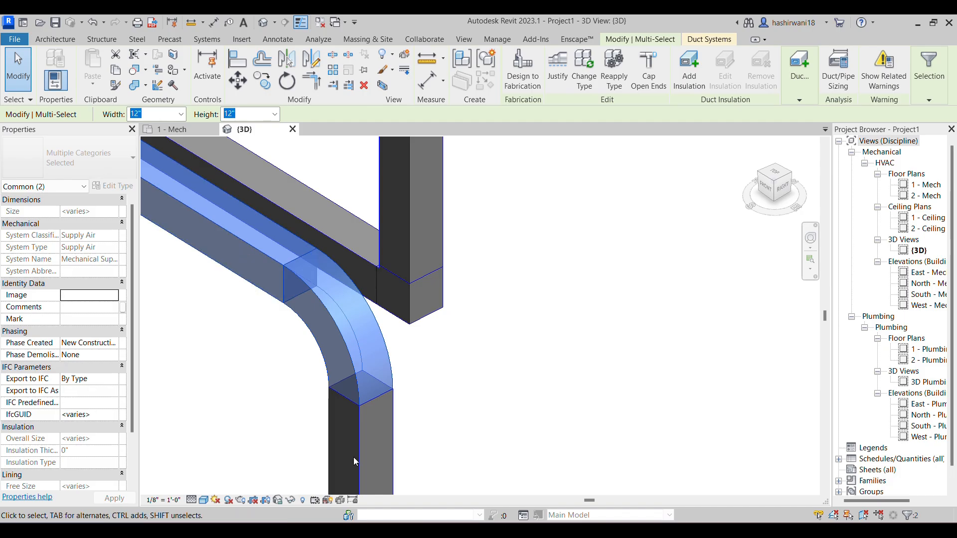
left_click(429, 346)
Change the horizontal duct feeding the drop from rectangular to the Round Duct - Taps type
middle_click_drag(350, 325, 275, 267, "shift")
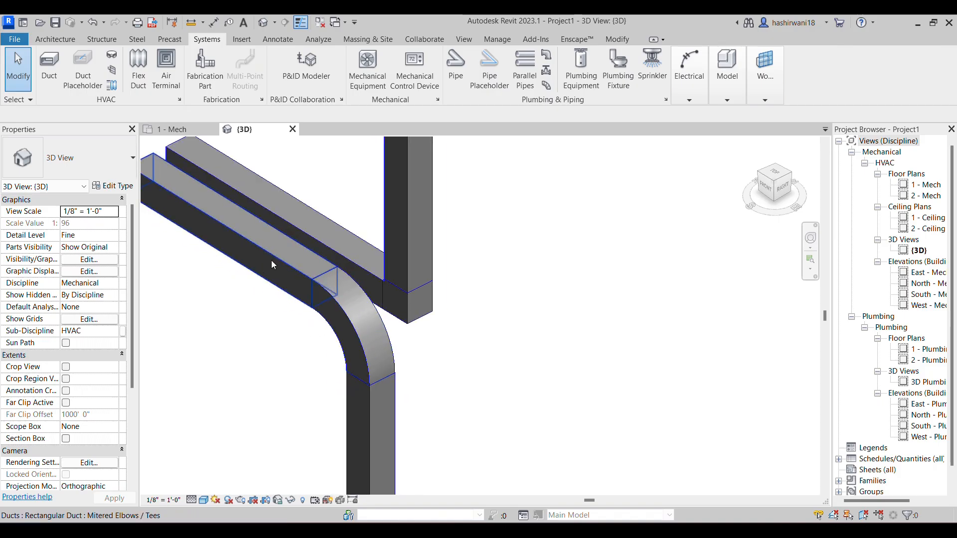
left_click(271, 260)
left_click(96, 168)
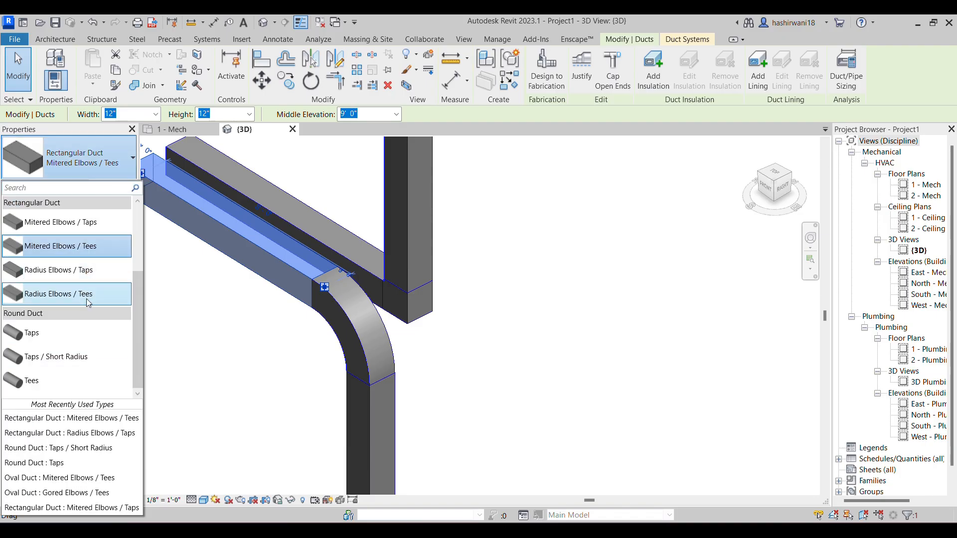
scroll(87, 288, "up", 2)
scroll(87, 285, "down", 2)
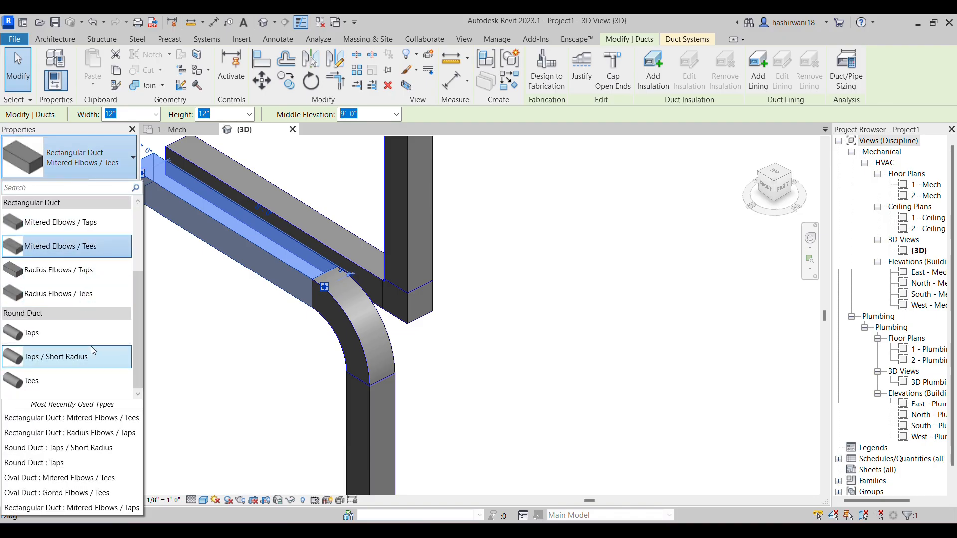
left_click(105, 335)
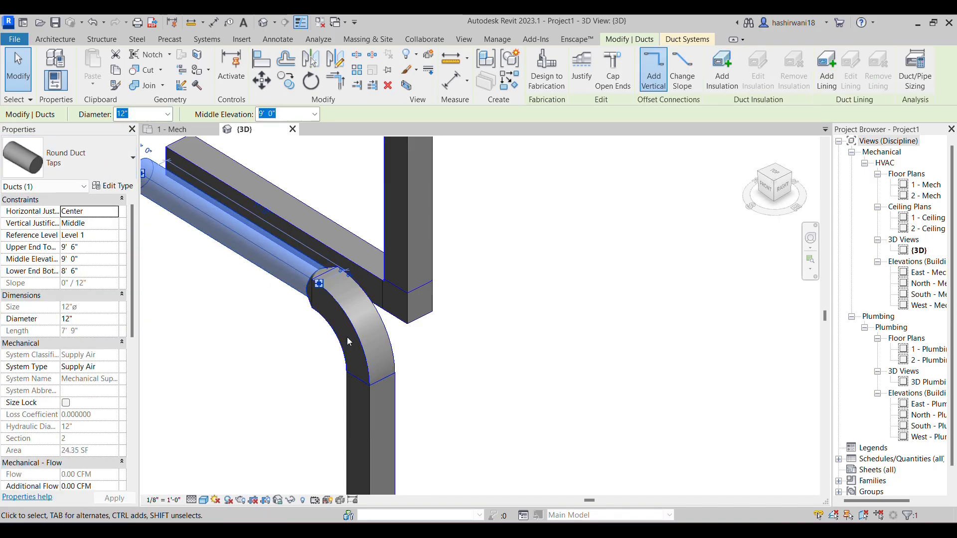
scroll(351, 255, "up", 2)
scroll(352, 264, "down", 3)
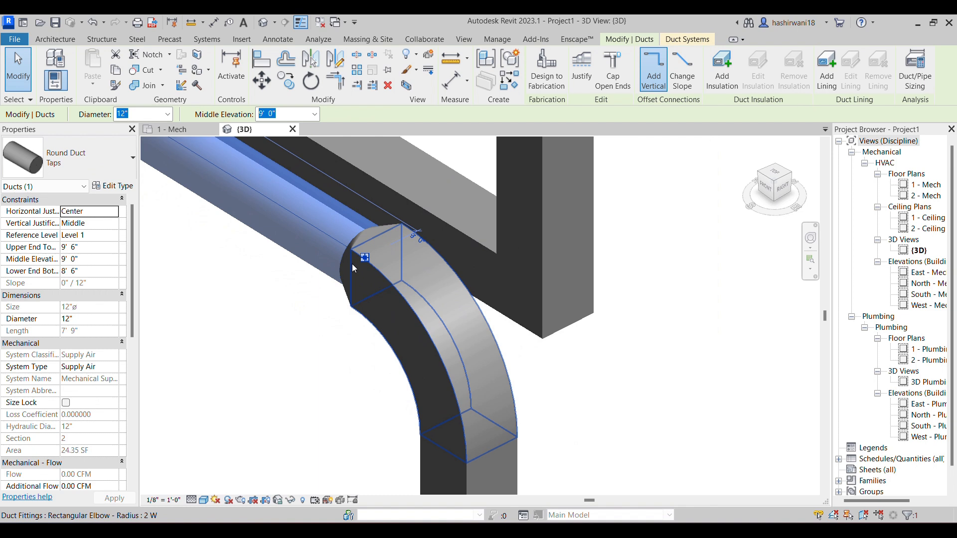
Change the vertical drop below the radius elbow to the Round Duct - Taps type
scroll(351, 264, "down", 3)
scroll(386, 269, "up", 3)
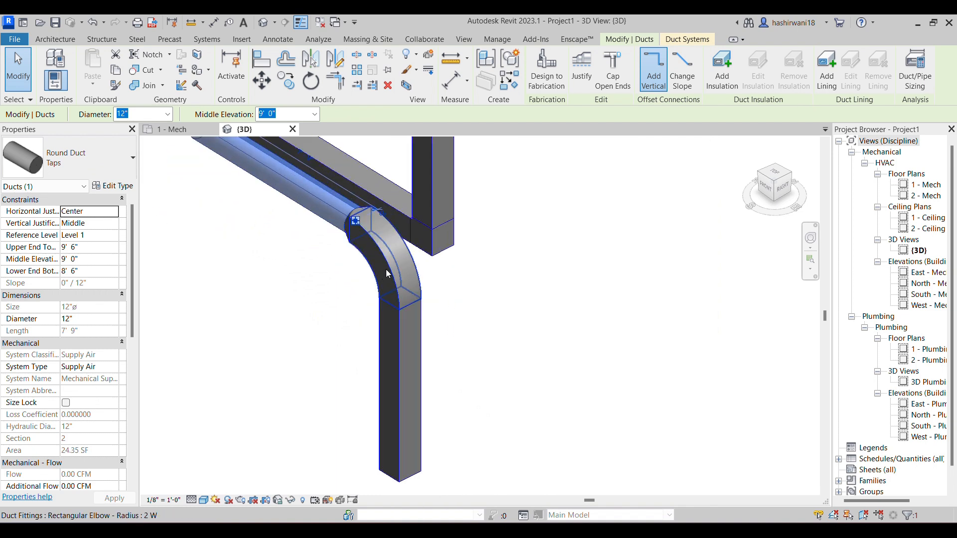
left_click(404, 347)
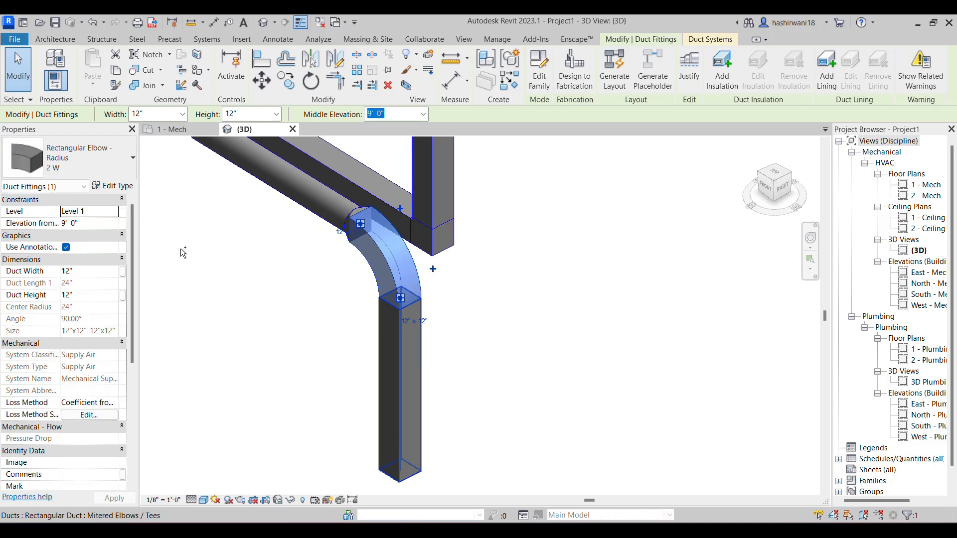
left_click(402, 359, "ctrl")
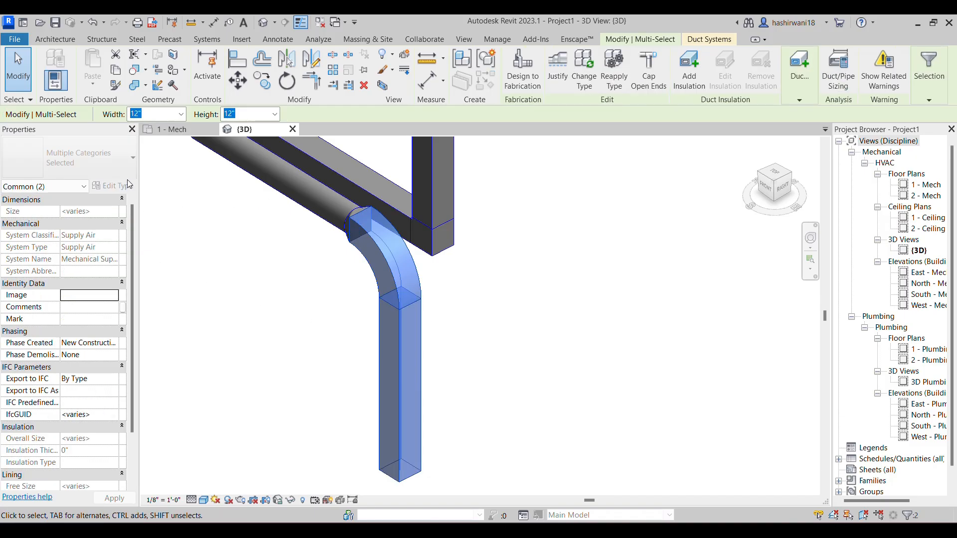
key("Escape")
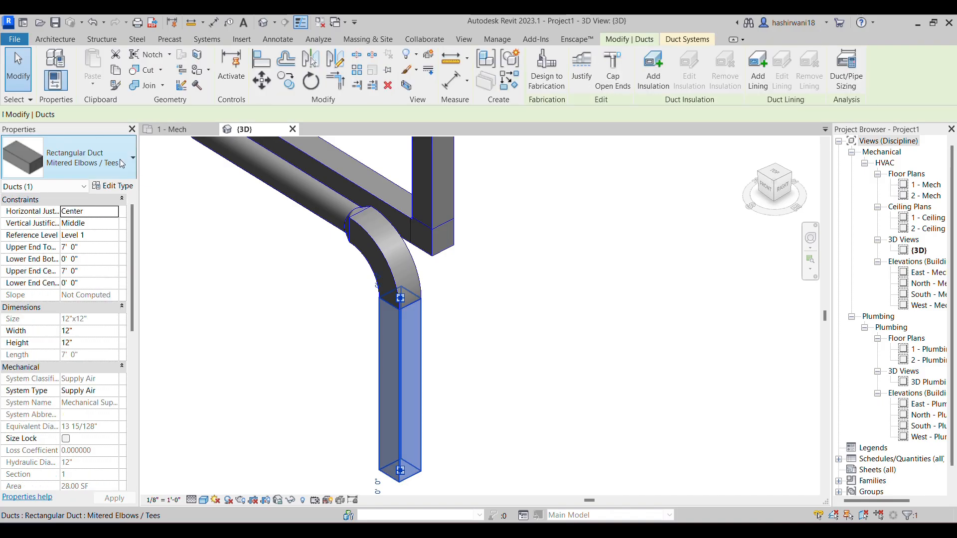
left_click(120, 159)
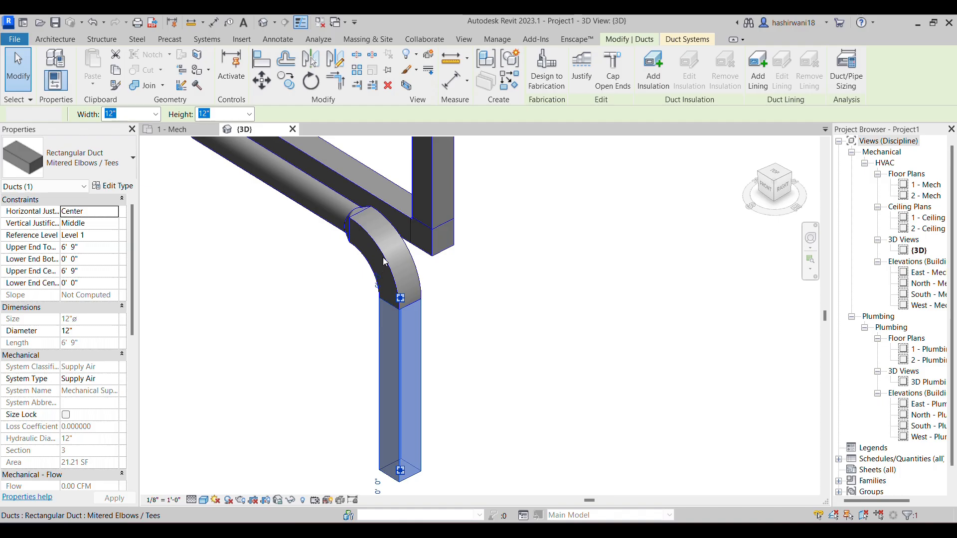
key("Escape")
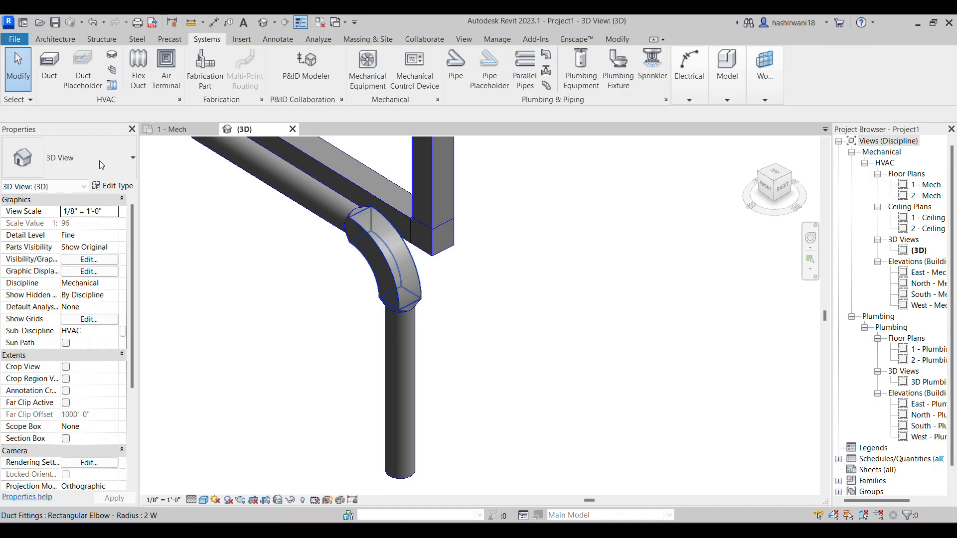
Replace the rectangular elbow between the two round ducts with Round Elbow 1.5 D
left_click(119, 163)
left_click(88, 435)
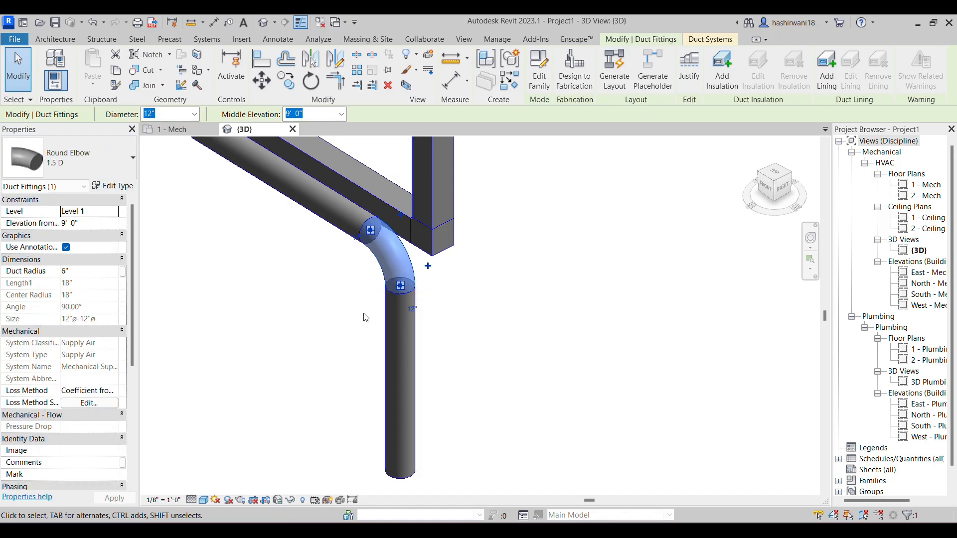
left_click(500, 205)
Examine the round drop and the rectangular riser alongside the other duct runs in the 3D view
middle_click_drag(489, 301, 457, 310)
scroll(295, 281, "up", 2)
scroll(483, 278, "down", 2)
scroll(485, 282, "down", 1)
scroll(452, 324, "down", 1)
scroll(448, 322, "down", 2)
scroll(469, 320, "down", 1)
scroll(513, 316, "down", 1)
scroll(457, 310, "down", 1)
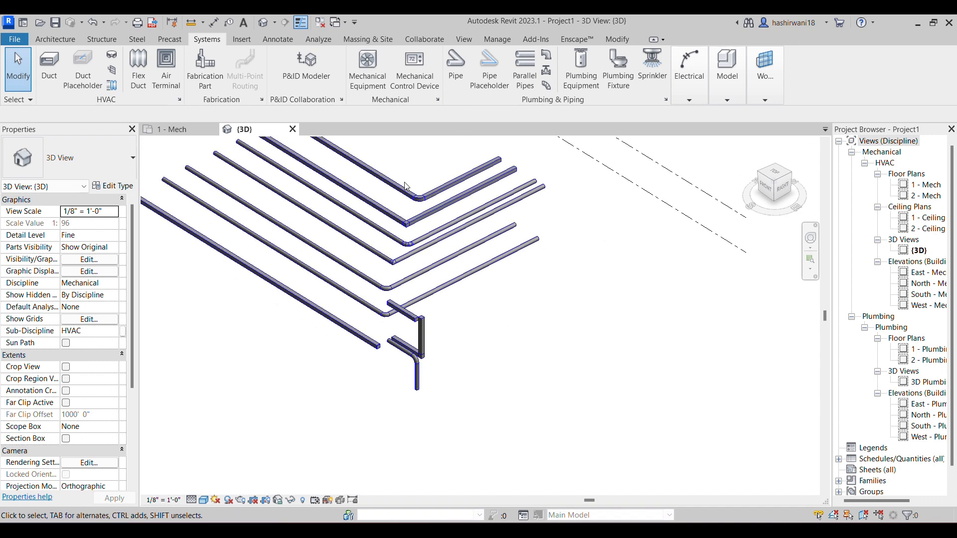
scroll(436, 339, "up", 1)
scroll(444, 323, "down", 4)
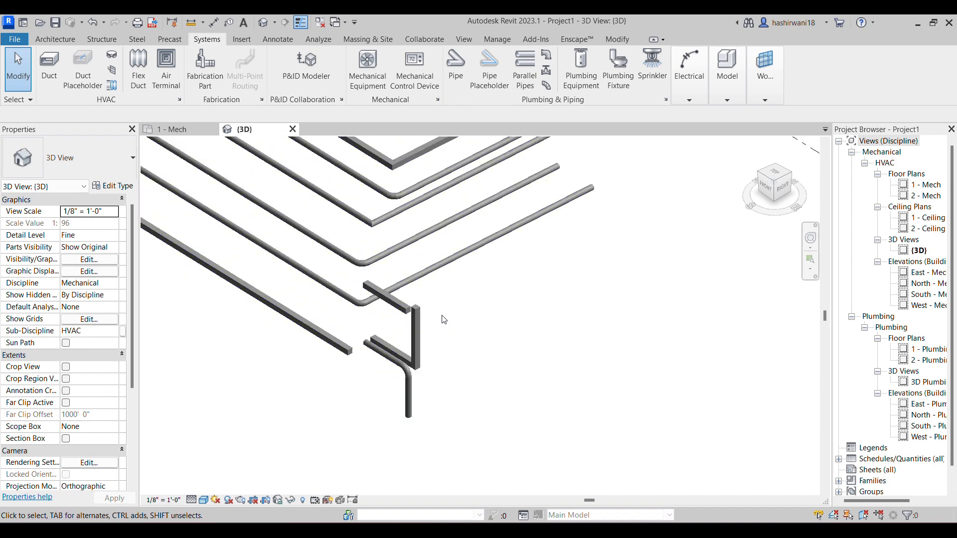
Inspect the riser and drop from the front in 3D, and check the long horizontal duct's middle elevation
middle_click_drag(447, 371, 529, 242, "shift")
scroll(437, 269, "up", 3)
scroll(409, 261, "up", 4)
middle_click_drag(444, 268, 334, 290)
scroll(398, 279, "down", 3)
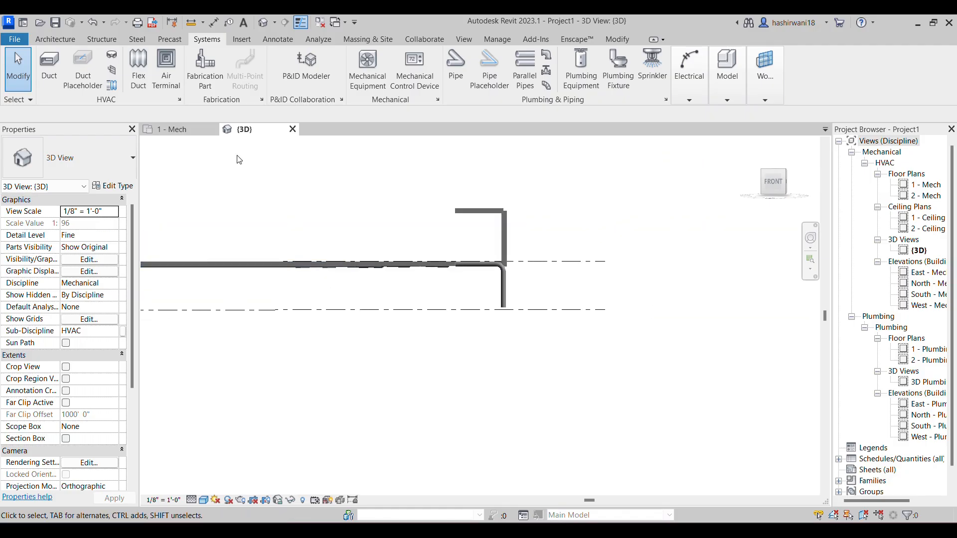
left_click(180, 130)
left_click(258, 132)
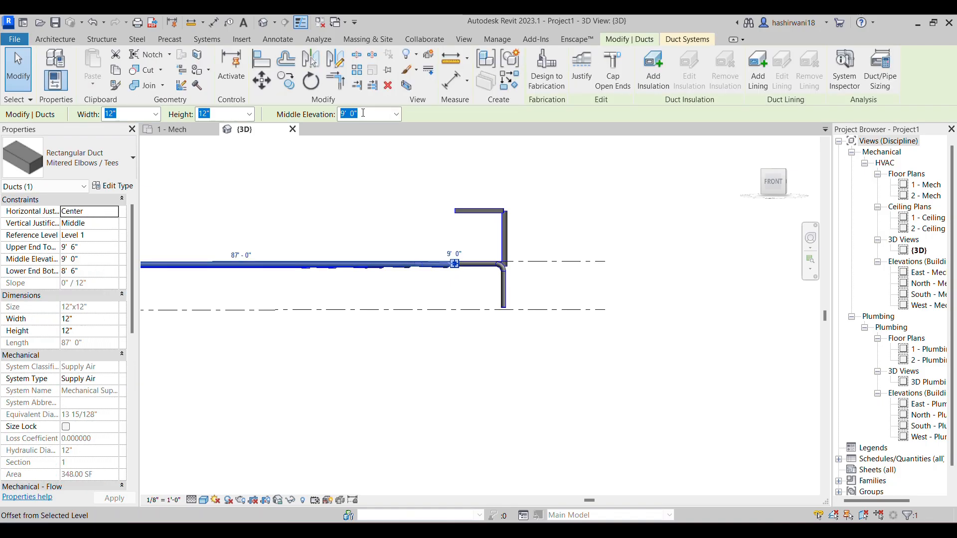
left_click(425, 287)
scroll(425, 287, "up", 4)
middle_click_drag(466, 410, 541, 421)
scroll(541, 421, "up", 1)
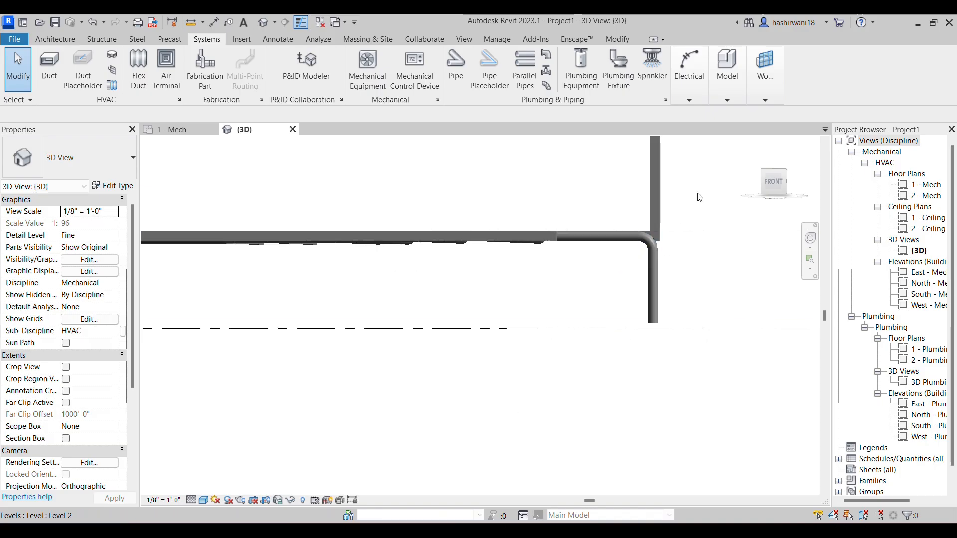
Open the East - Mech elevation and set its detail level to Fine with a shaded visual style
double_click(926, 272)
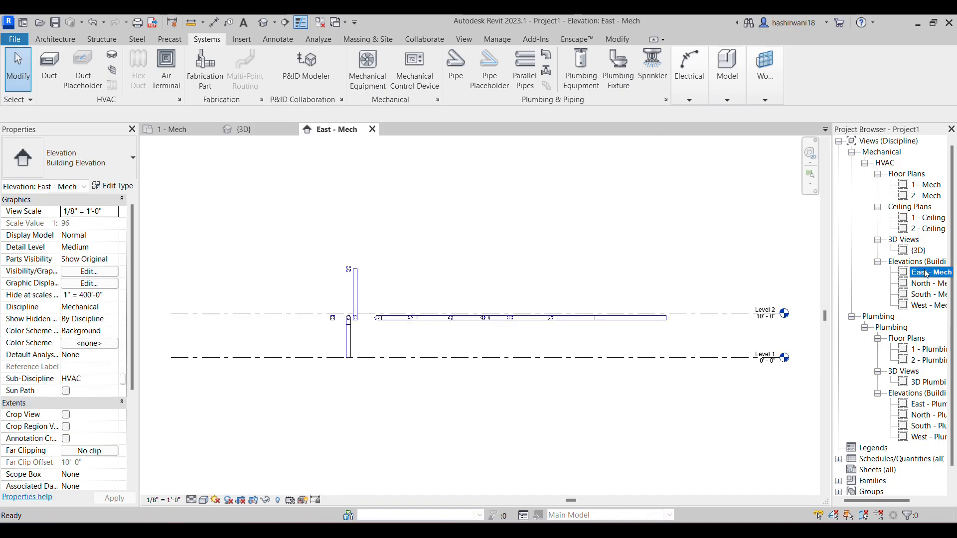
scroll(646, 345, "up", 5)
middle_click_drag(528, 325, 632, 307)
scroll(632, 306, "down", 2)
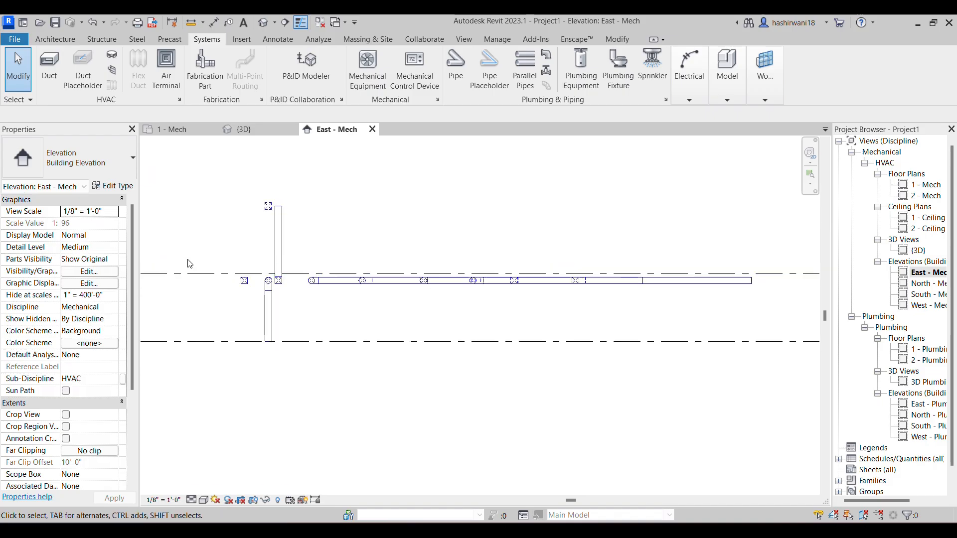
left_click(191, 500)
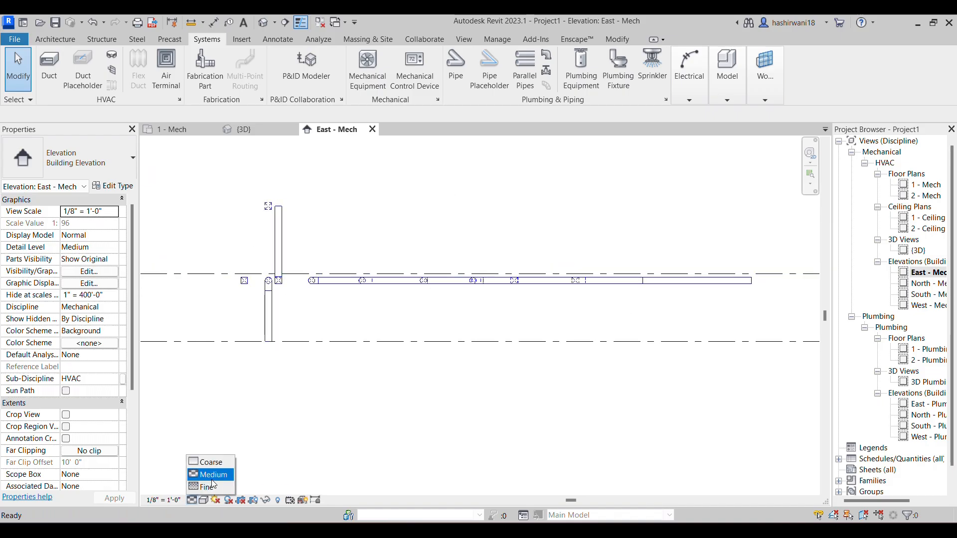
left_click(202, 488)
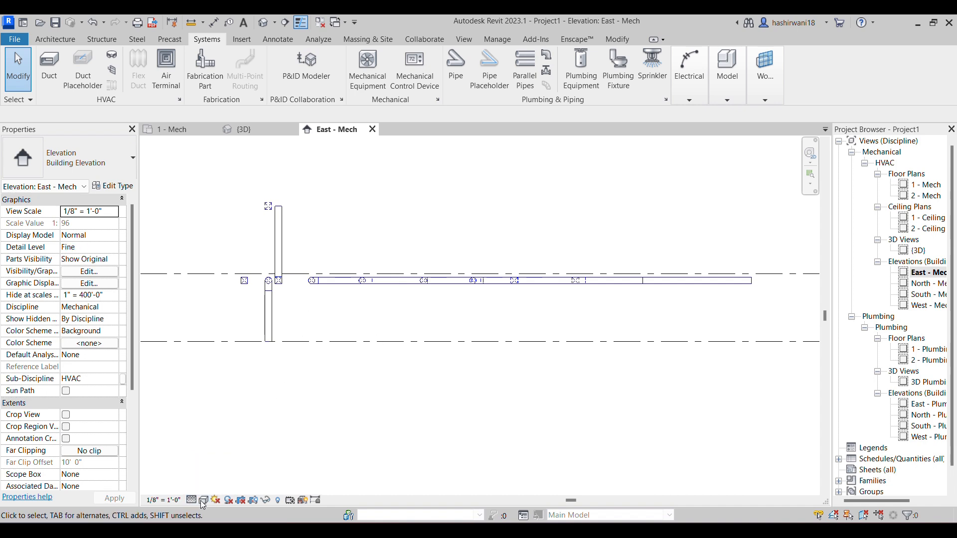
left_click(202, 501)
left_click(223, 463)
Add an aligned dimension from the long horizontal duct's centerline to Level 1, placed beyond the duct's end
middle_click_drag(542, 299, 398, 353)
scroll(555, 374, "up", 6)
middle_click_drag(590, 369, 504, 344)
scroll(504, 343, "up", 1)
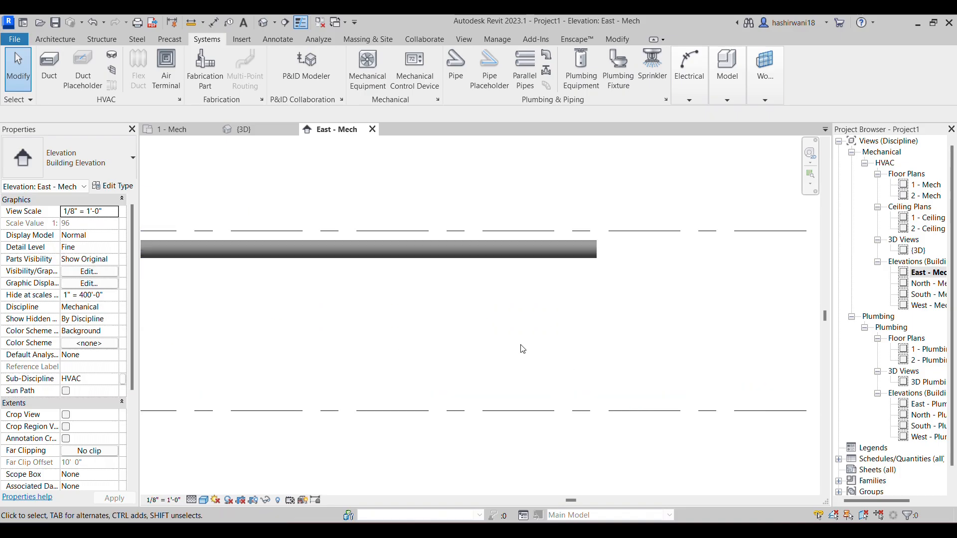
key("d")
key("i")
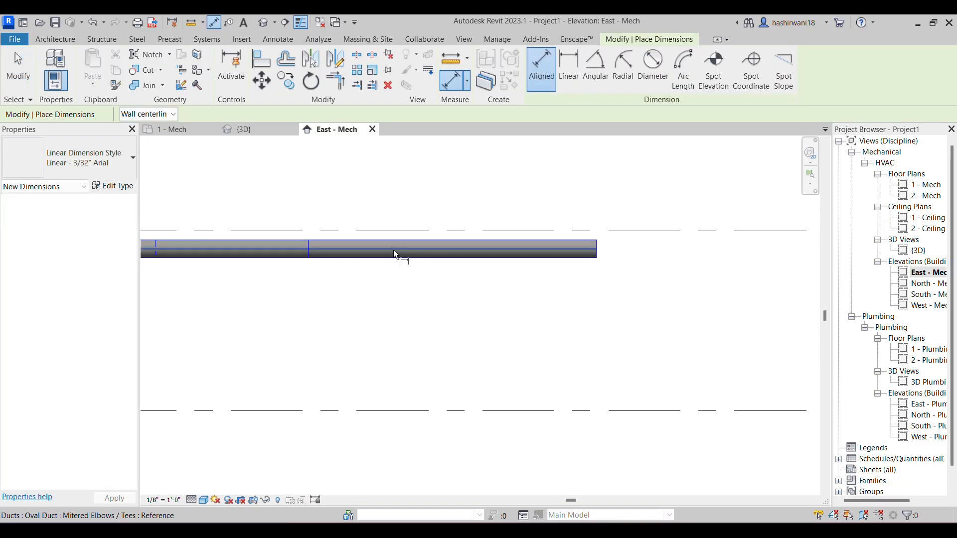
left_click(393, 250)
left_click(415, 410)
middle_click_drag(685, 338, 601, 329)
left_click(713, 327)
scroll(407, 333, "down", 2)
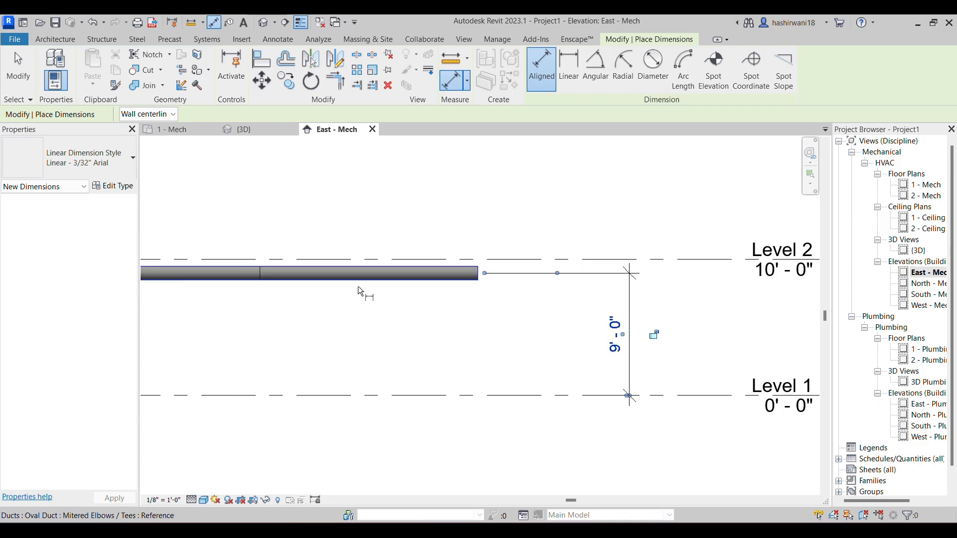
Add an aligned dimension from Level 1 up to the duct at the top of the riser
scroll(458, 325, "down", 1)
middle_click_drag(458, 325, 393, 329)
scroll(511, 337, "down", 2)
middle_click_drag(511, 336, 571, 337)
scroll(571, 337, "down", 1)
scroll(329, 342, "down", 1)
middle_click_drag(329, 341, 457, 312)
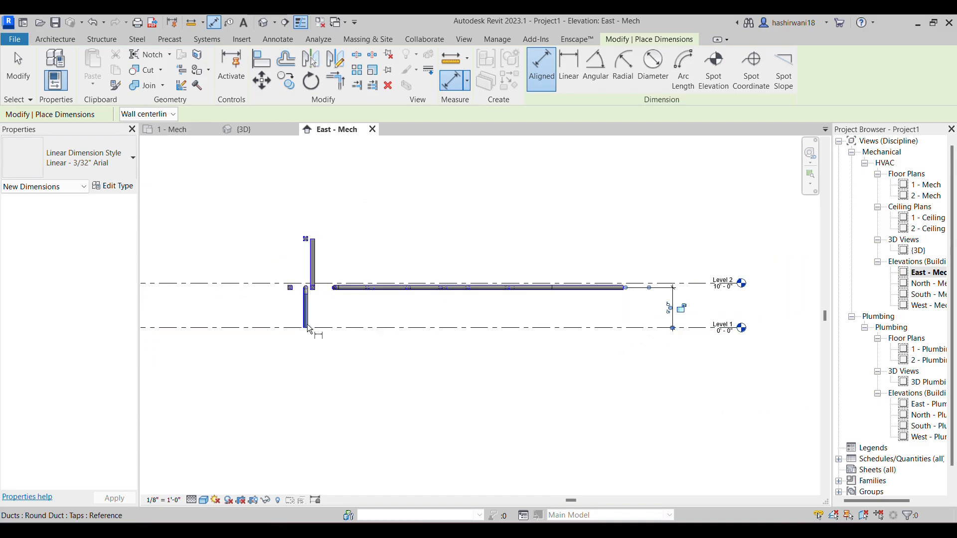
scroll(338, 321, "up", 3)
left_click(324, 331)
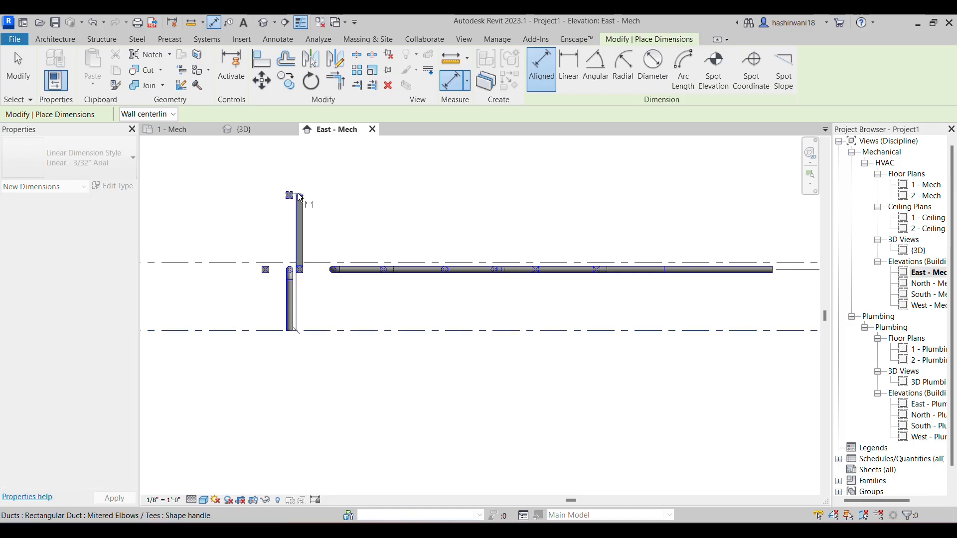
middle_click_drag(641, 203, 494, 198)
left_click(677, 214)
Add an aligned dimension from the center of the drop's round elbow down to Level 1
middle_click_drag(431, 296, 493, 312)
scroll(324, 250, "up", 4)
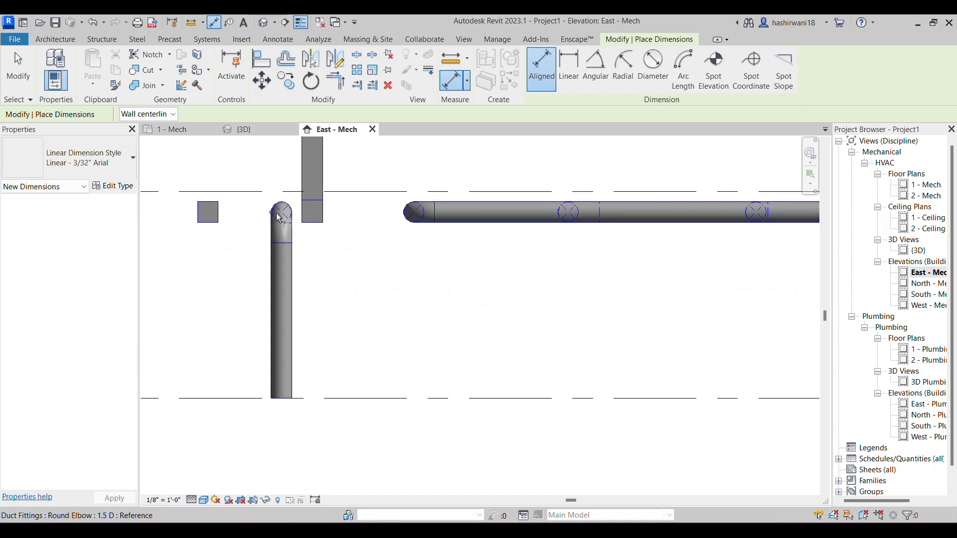
left_click(282, 214)
left_click(337, 398)
scroll(398, 341, "down", 2)
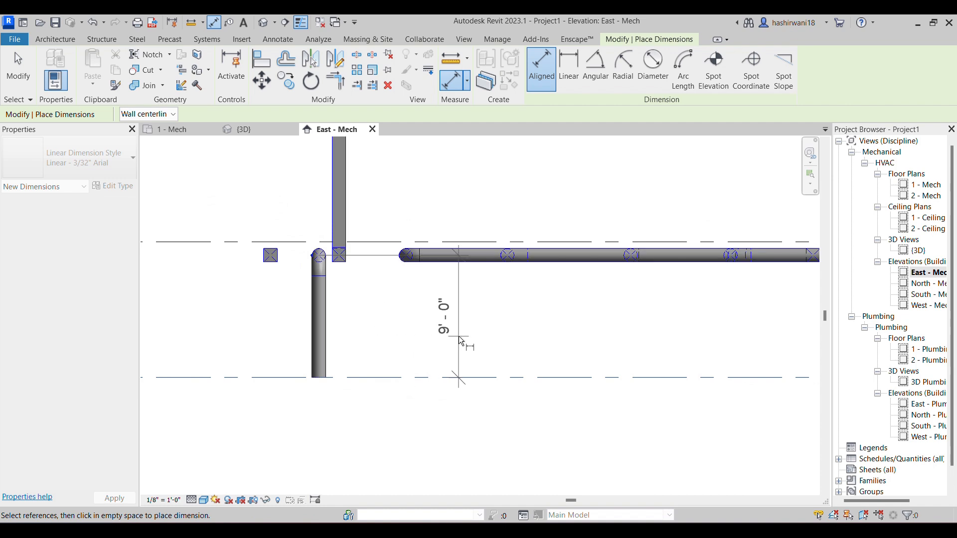
left_click(388, 338)
scroll(414, 351, "down", 2)
scroll(413, 347, "down", 3)
middle_click_drag(418, 352, 396, 347)
scroll(396, 348, "down", 2)
middle_click_drag(519, 332, 434, 289)
scroll(434, 289, "down", 1)
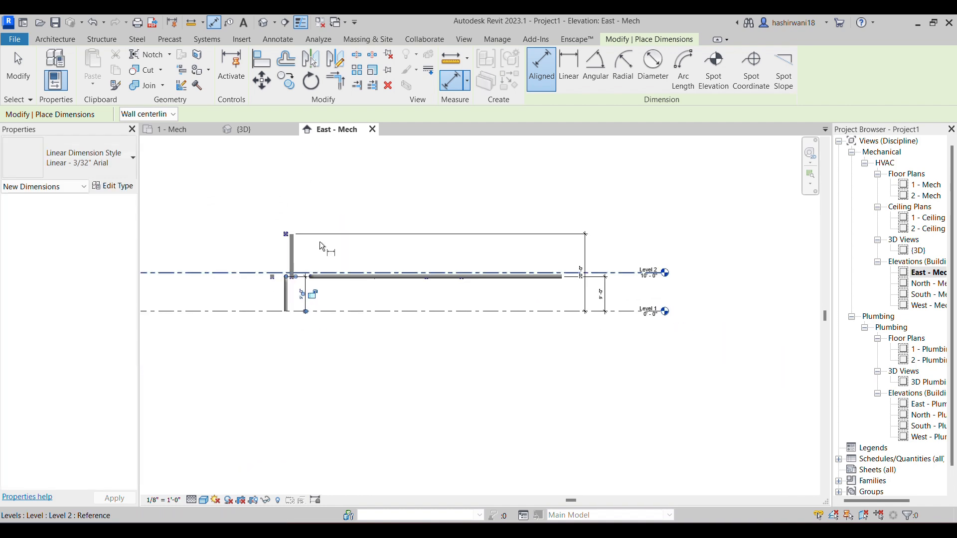
Return to the 1 - Mech floor plan, end dimension placement and bring the parallel duct runs into view
left_click(247, 130)
middle_click_drag(267, 178, 311, 224)
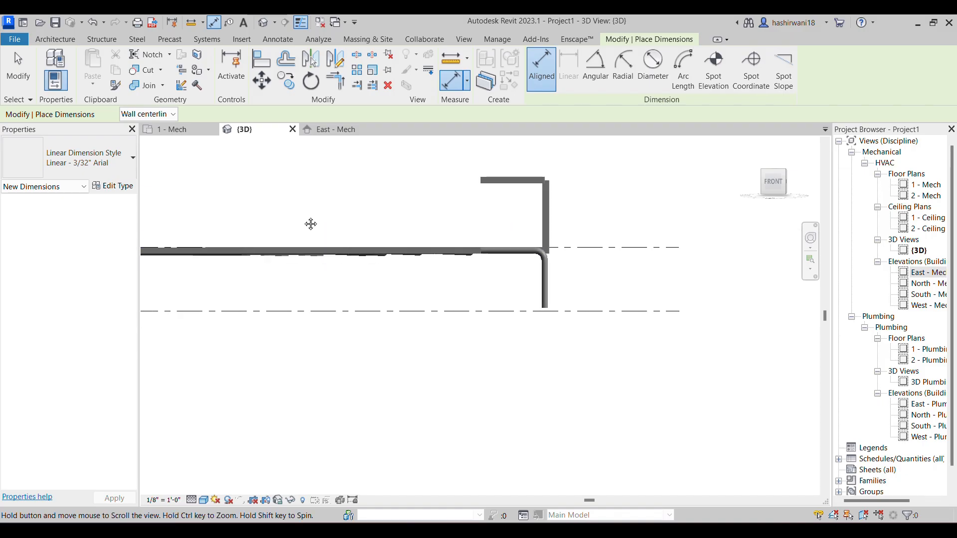
left_click(173, 132)
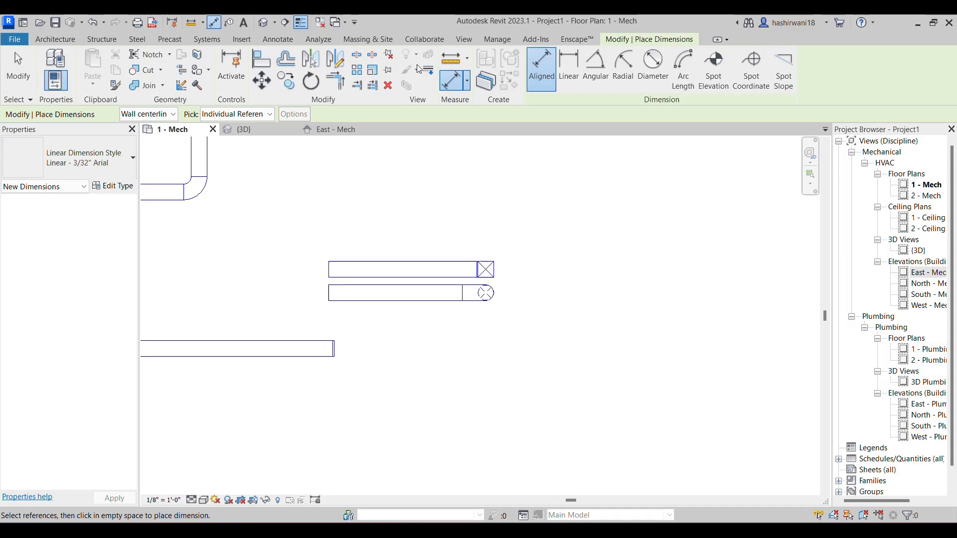
scroll(441, 274, "down", 1)
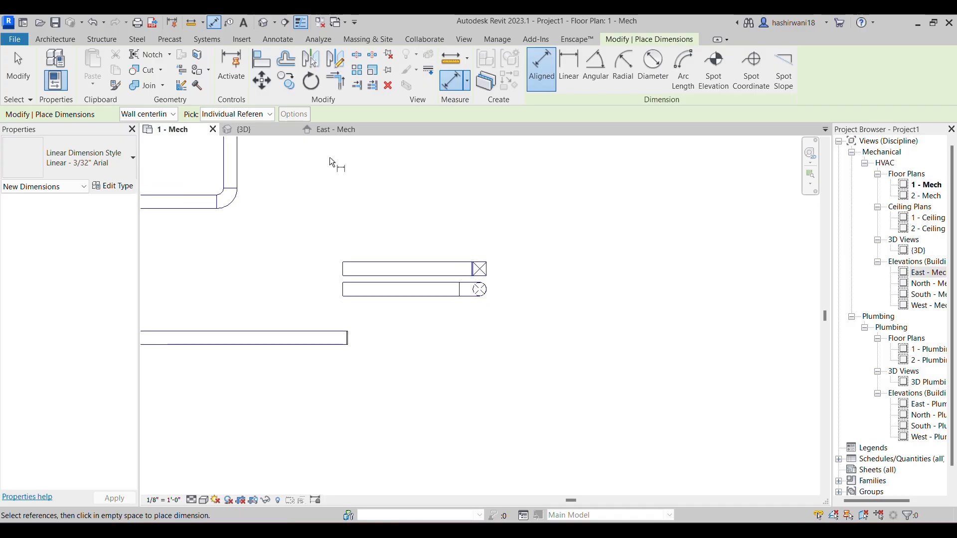
key("Escape")
key("Escape")
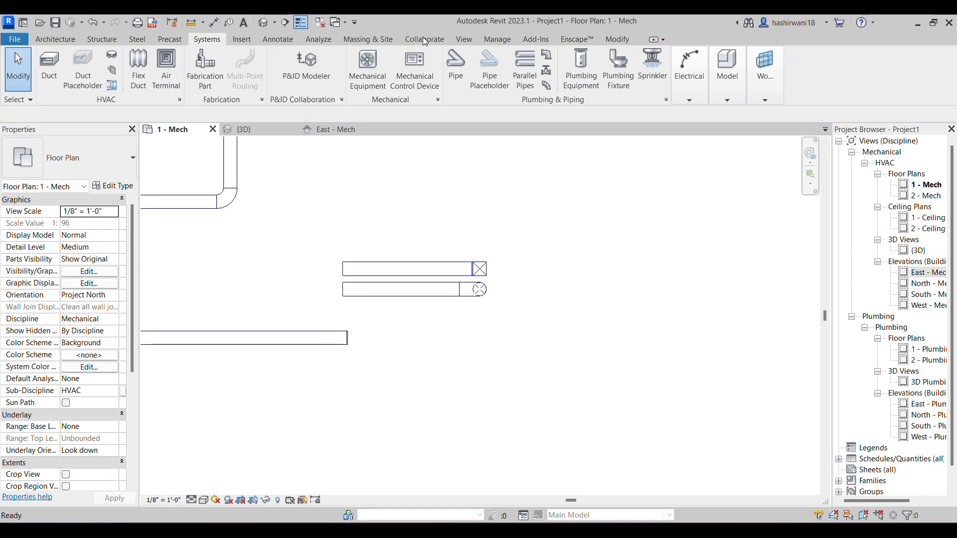
scroll(409, 313, "down", 1)
scroll(409, 313, "down", 3)
mouse_move(410, 313)
middle_mouse_down()
mouse_move(501, 300)
mouse_move(525, 335)
middle_mouse_up()
scroll(455, 312, "down", 3)
scroll(467, 256, "down", 1)
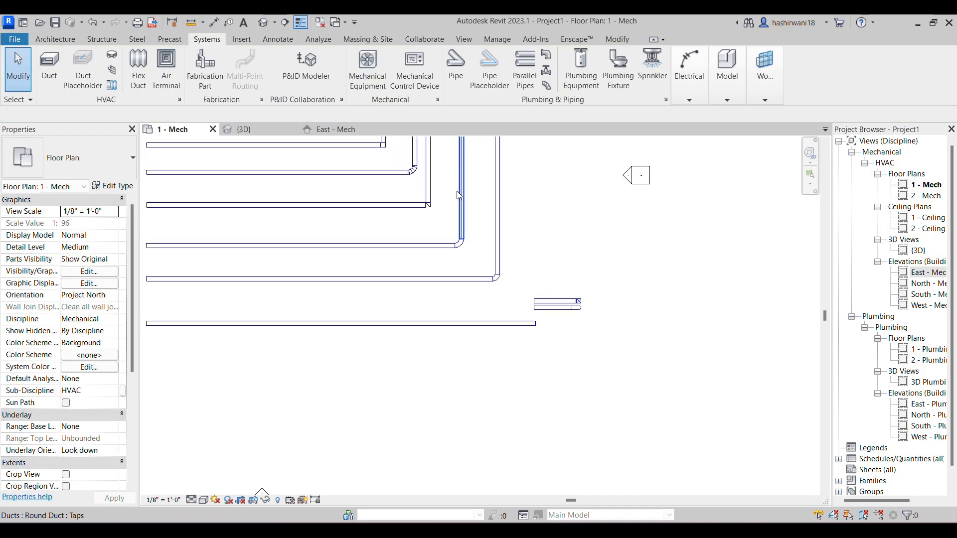
scroll(458, 196, "down", 1)
middle_click_drag(458, 197, 484, 237)
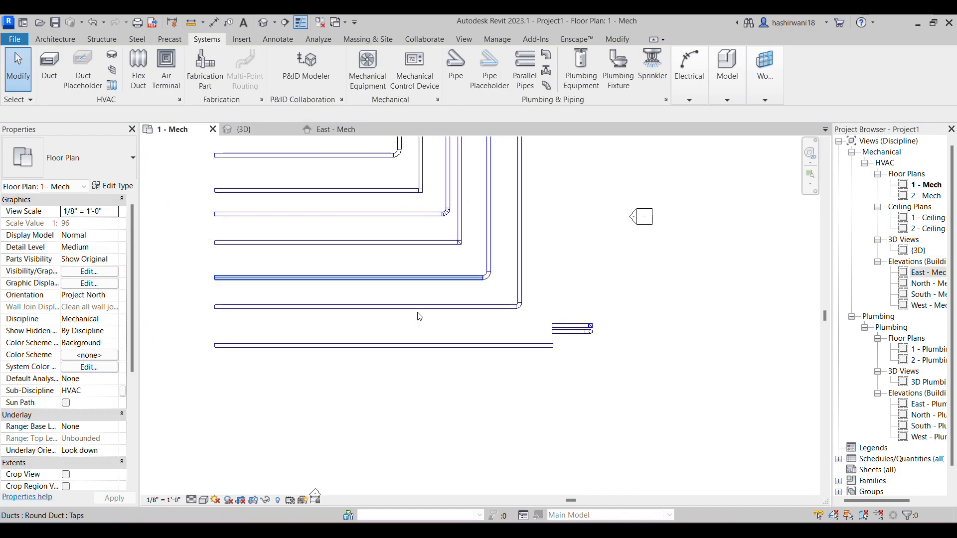
Select the three lowest long horizontal ducts together, and the lower round duct alone, to examine their System Type settings
scroll(527, 316, "up", 3)
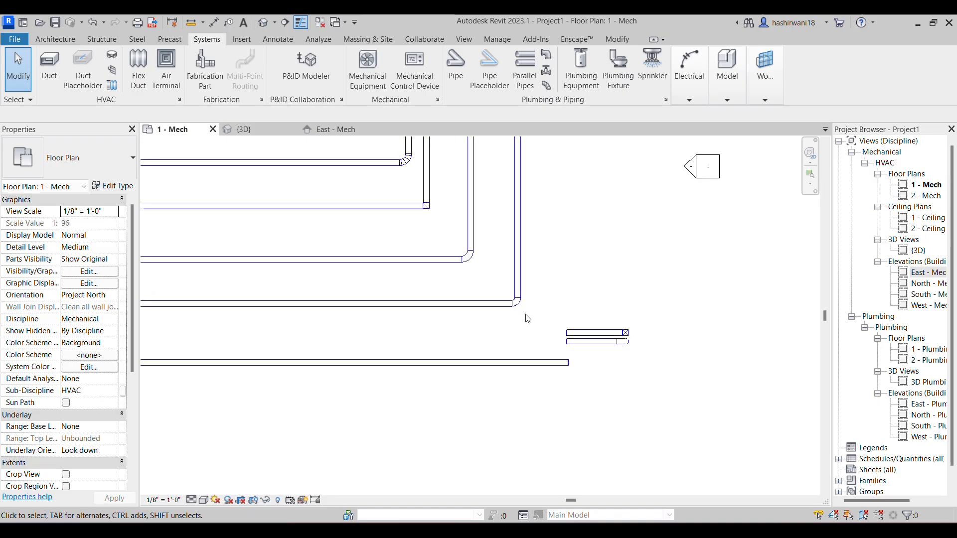
scroll(530, 321, "down", 2)
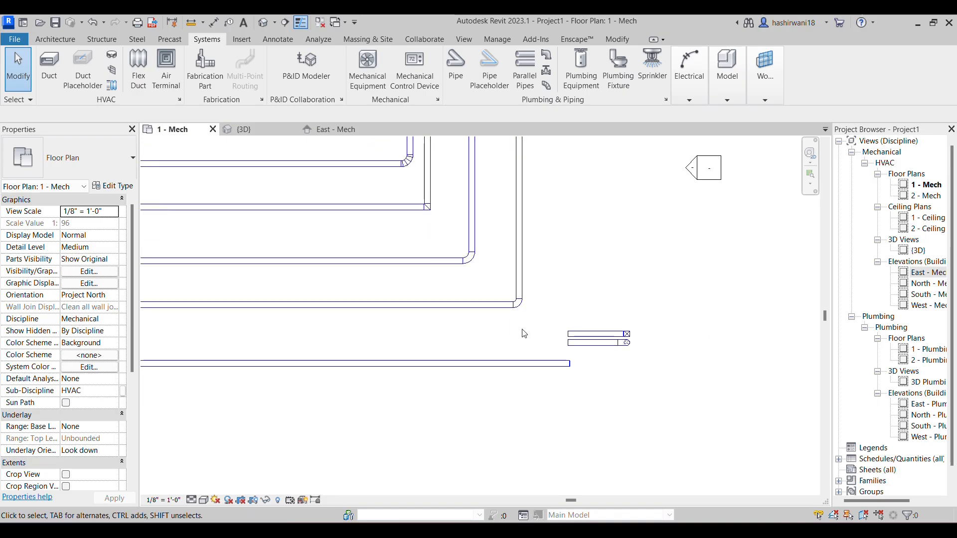
middle_click_drag(380, 440, 443, 412)
middle_click_drag(429, 359, 518, 392)
left_click_drag(510, 389, 416, 257)
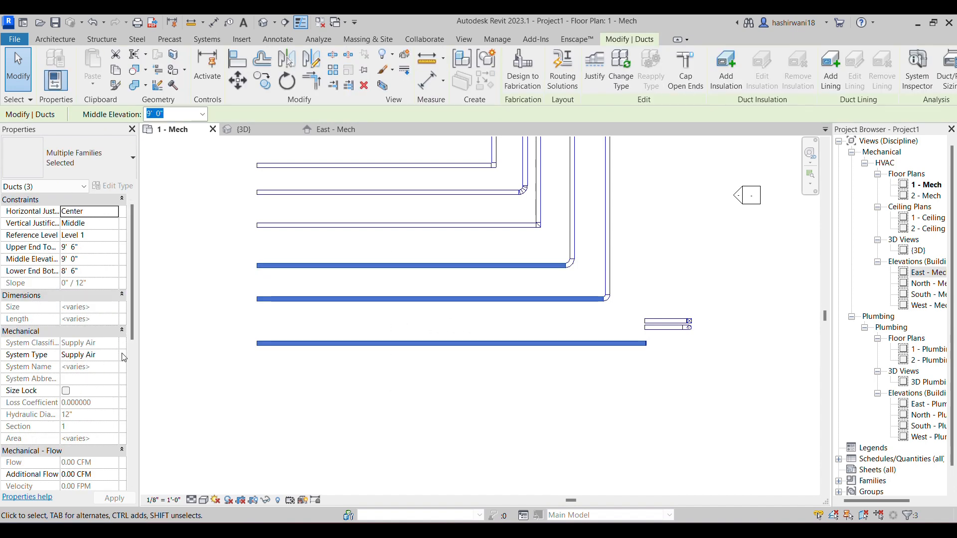
left_click(198, 325)
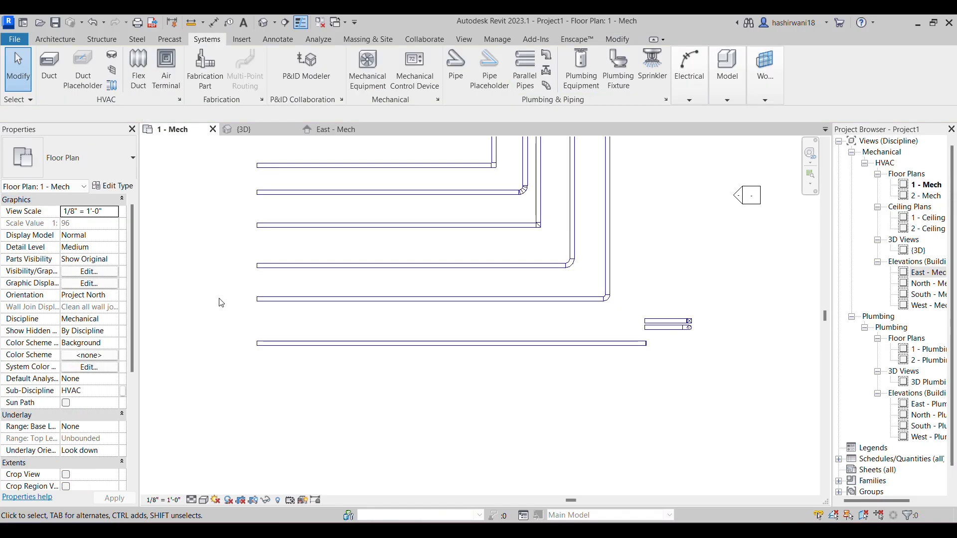
left_click(429, 299)
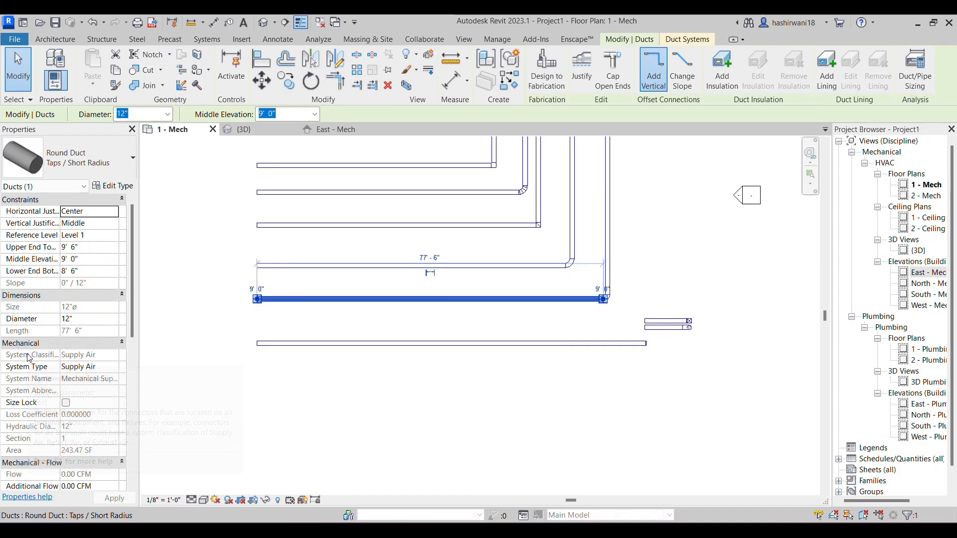
left_click(112, 370)
left_click(114, 367)
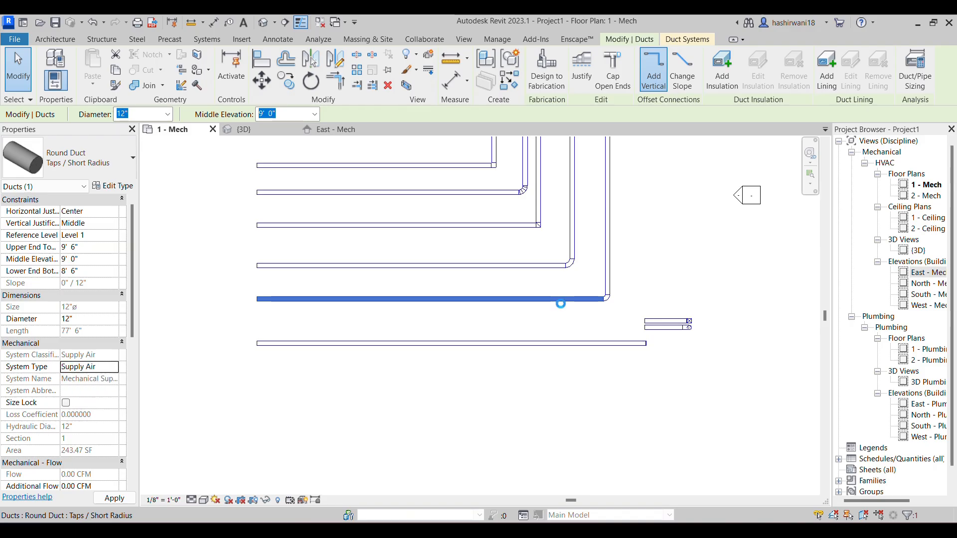
key("Escape")
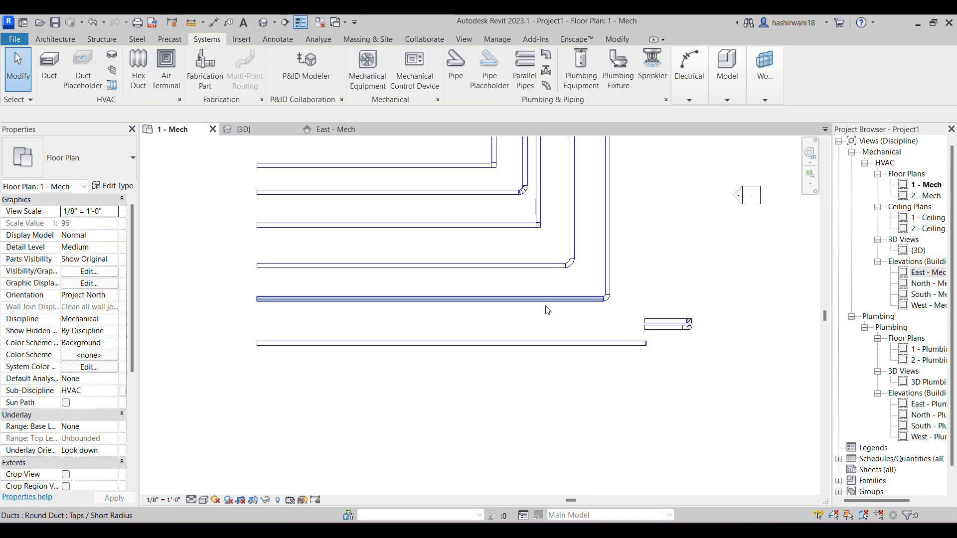
left_click(575, 300)
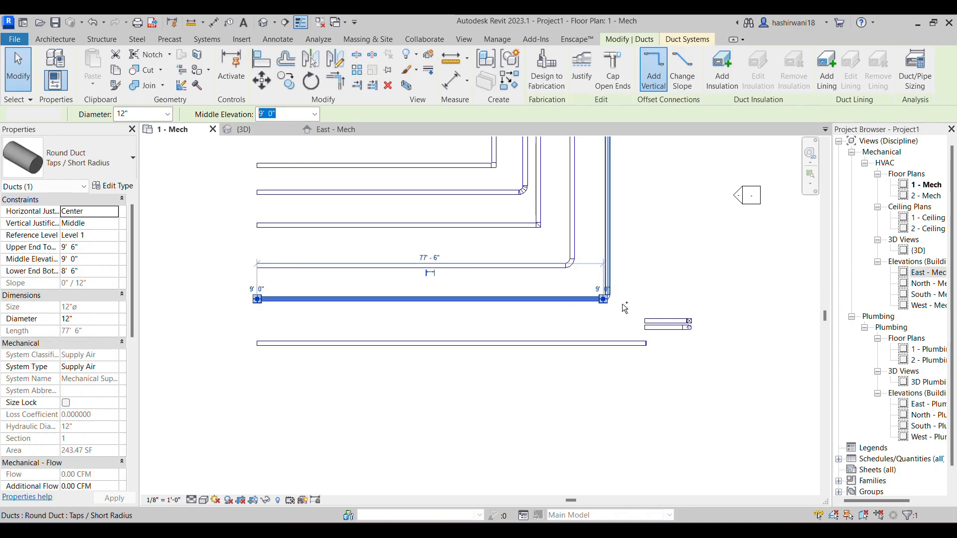
left_click(626, 308)
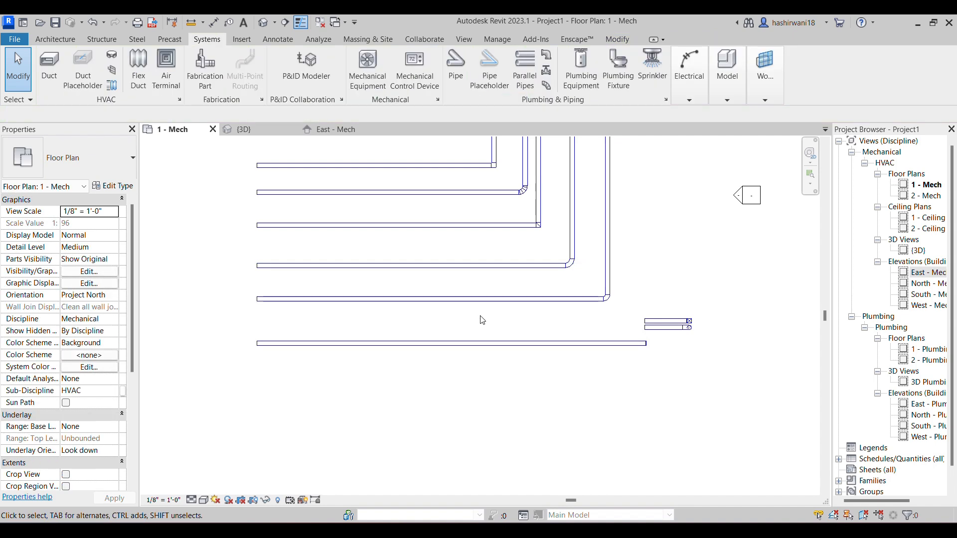
Select the lower round duct's entire connected network, including its elbow, to examine the shared system properties
scroll(470, 306, "up", 1)
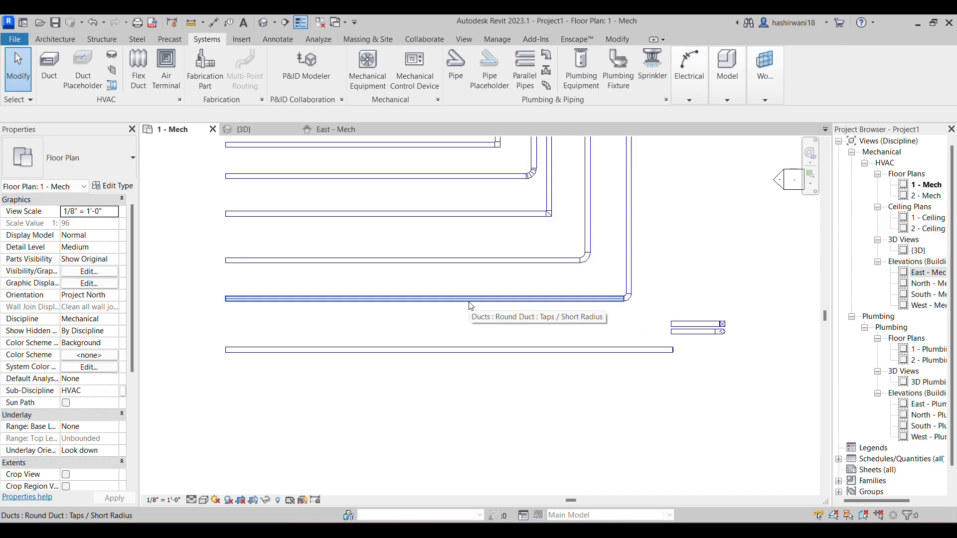
key("Tab")
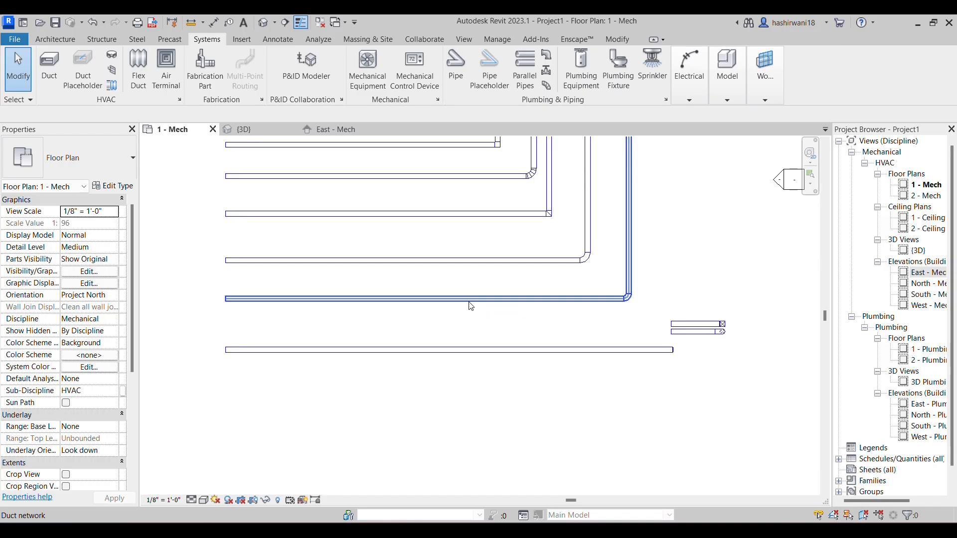
left_click(470, 304)
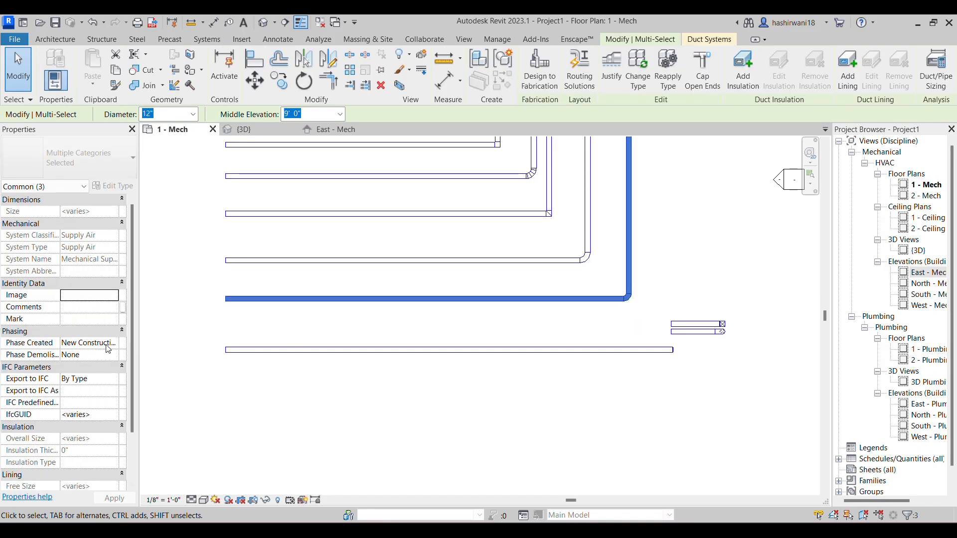
scroll(114, 423, "down", 2)
scroll(117, 415, "up", 2)
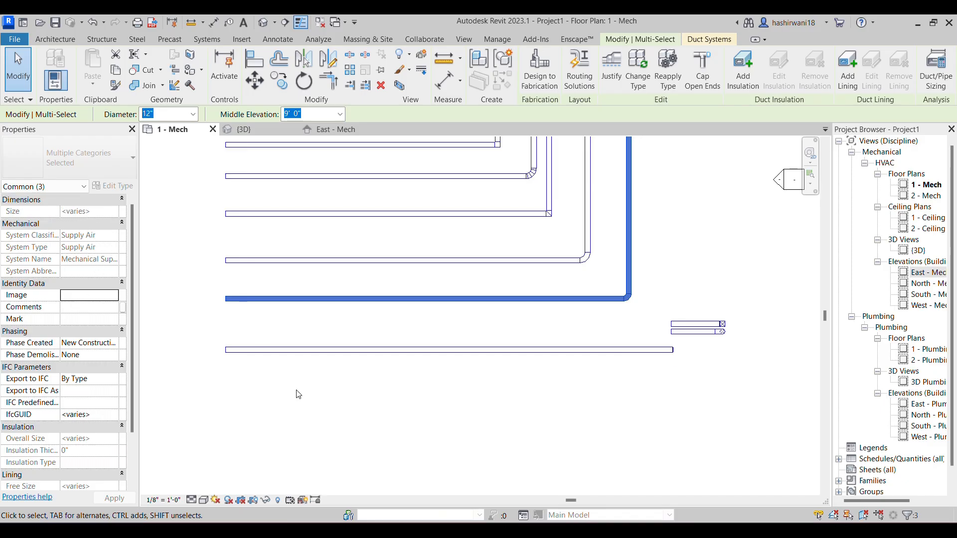
left_click(367, 374)
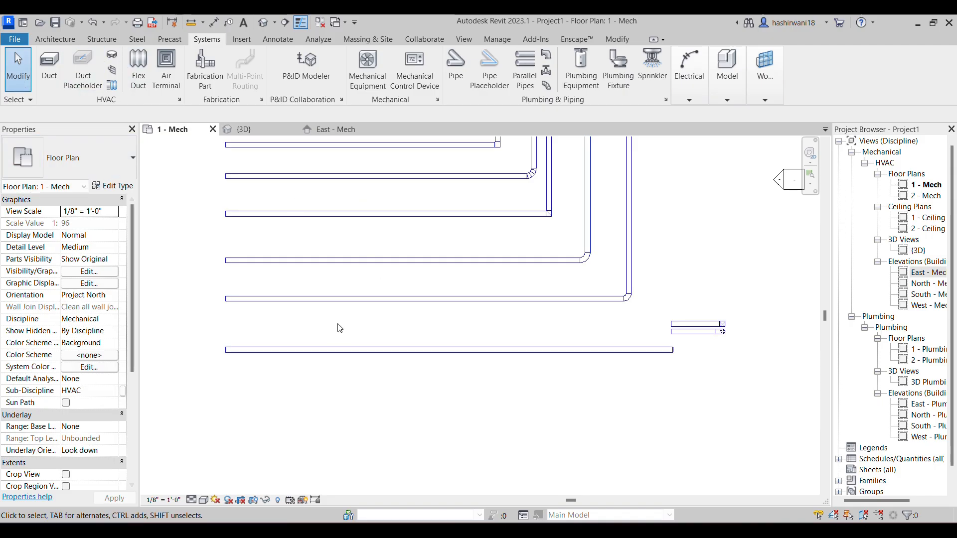
Draw a 12" round Return Air duct about 81'-6" long below the lower round run, turning 90° up the plan
left_click(389, 310)
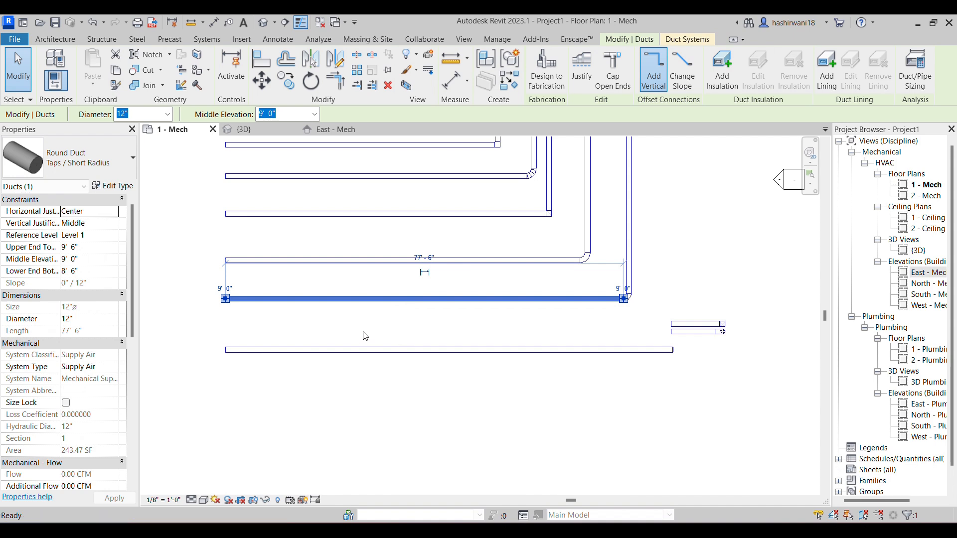
key("d")
key("t")
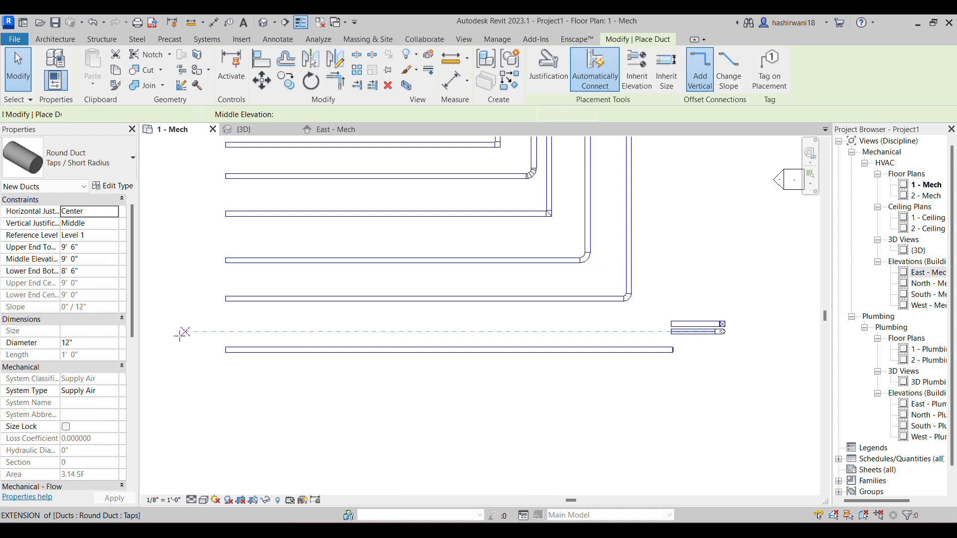
left_click(114, 391)
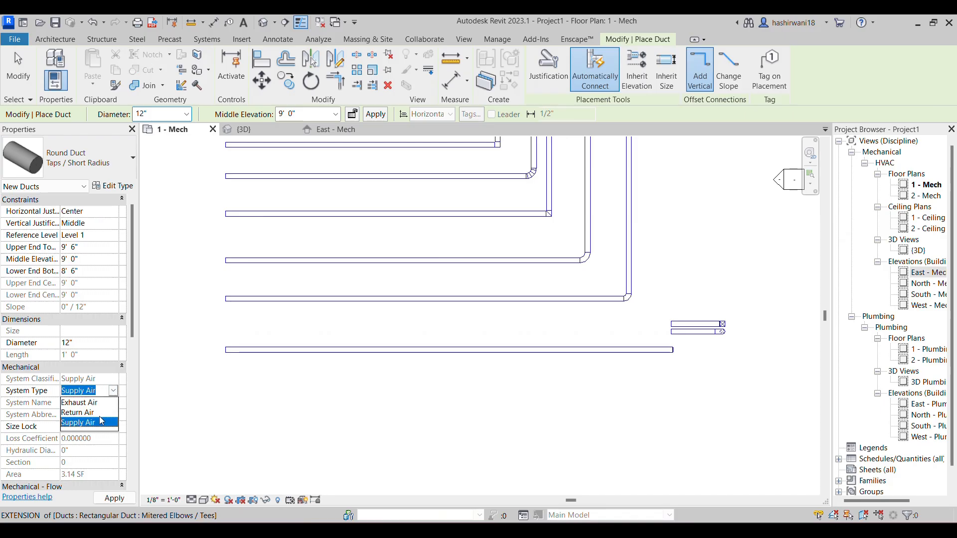
left_click(80, 412)
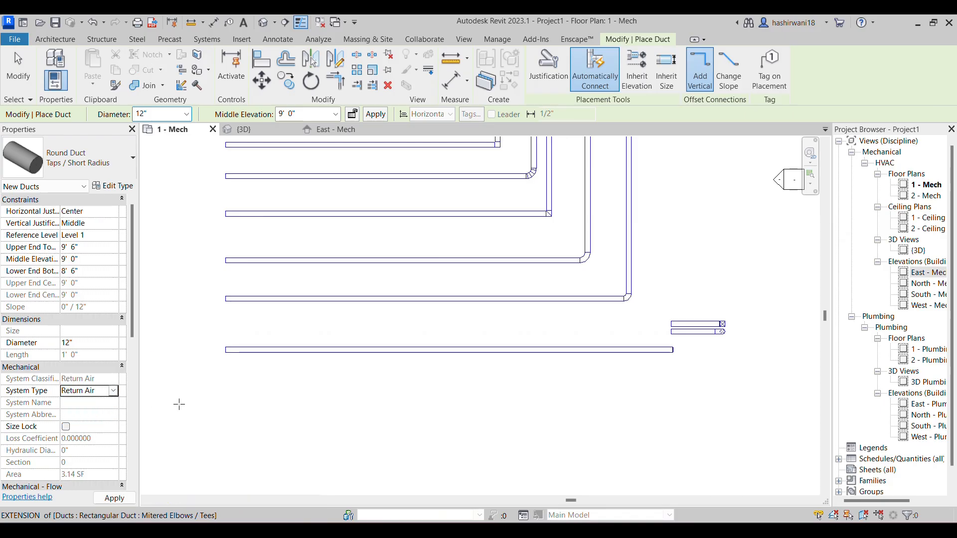
left_click(226, 324)
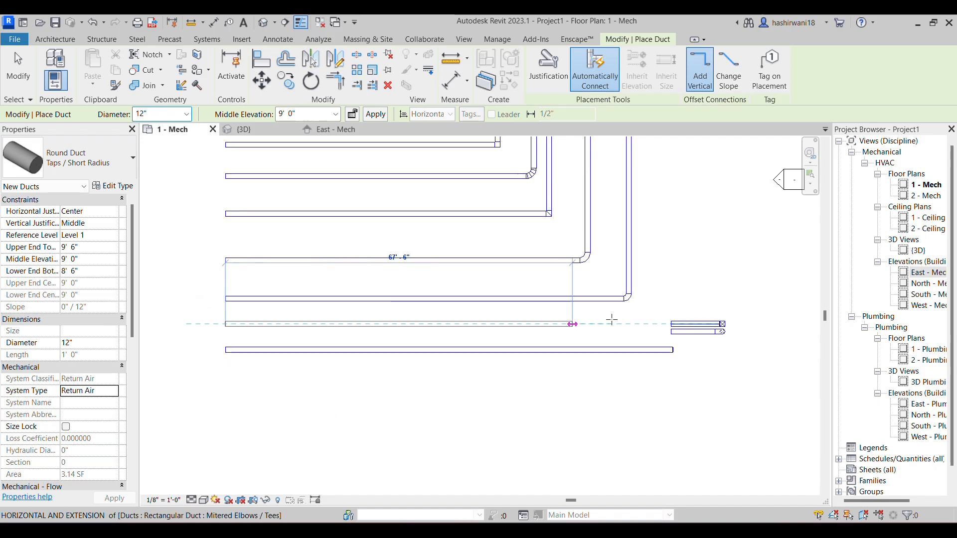
left_click(650, 323)
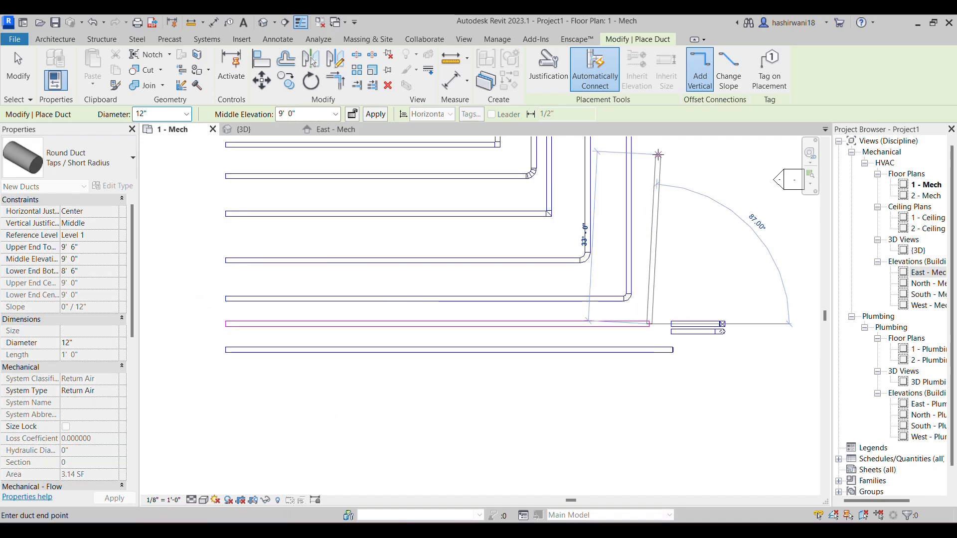
middle_click_drag(650, 152, 644, 224)
scroll(644, 220, "down", 1)
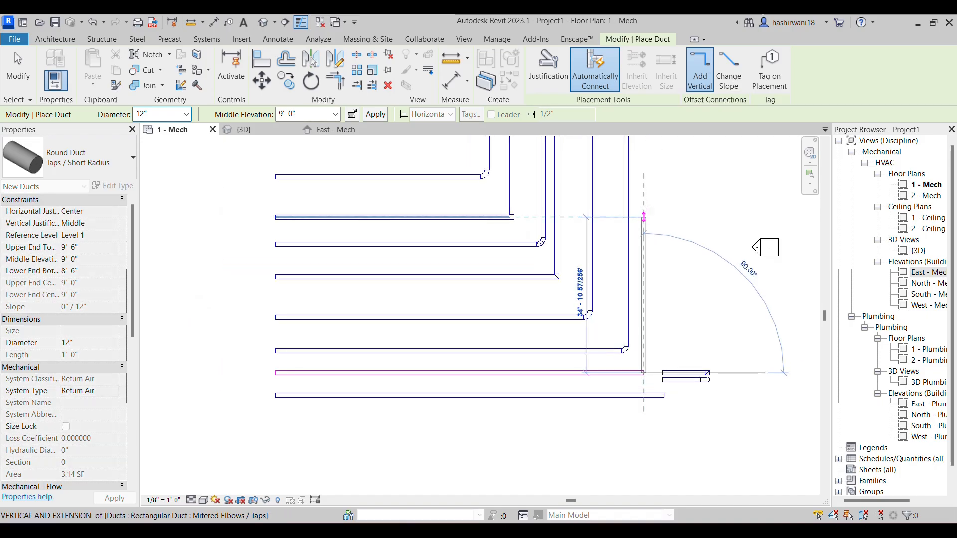
left_click(644, 190)
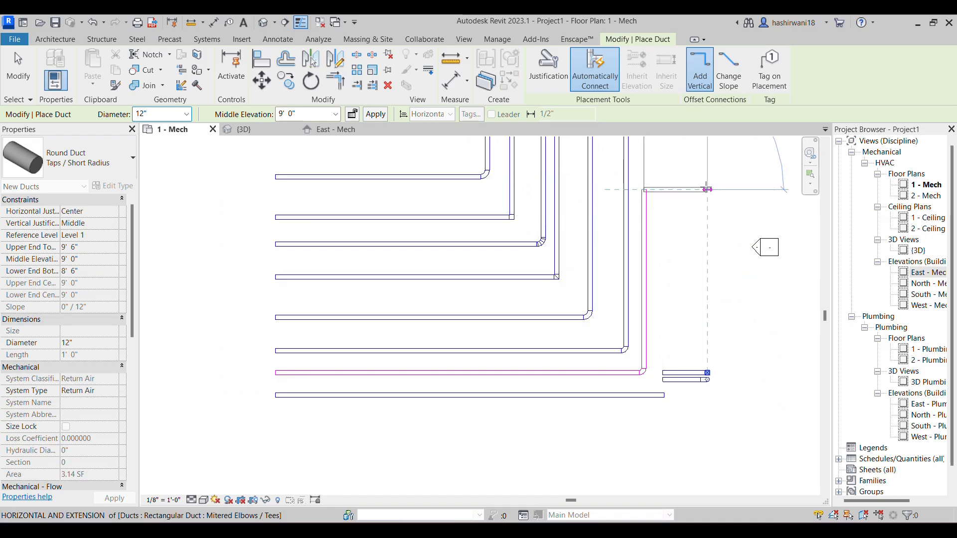
key("Escape")
key("Escape")
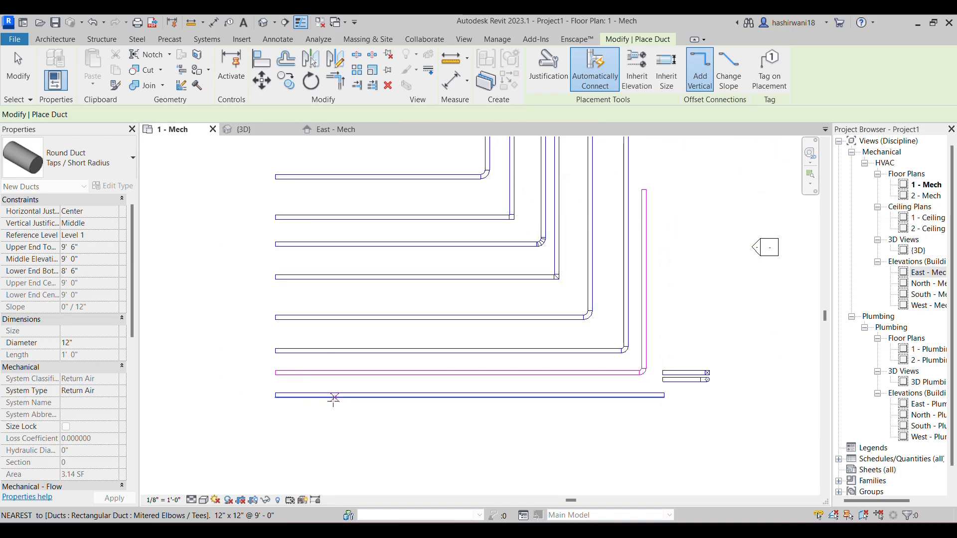
Draw a 12" round Exhaust Air duct about 105' long below all the runs, turning 90° up the plan
left_click(114, 396)
left_click(114, 395)
left_click(100, 406)
left_click(275, 428)
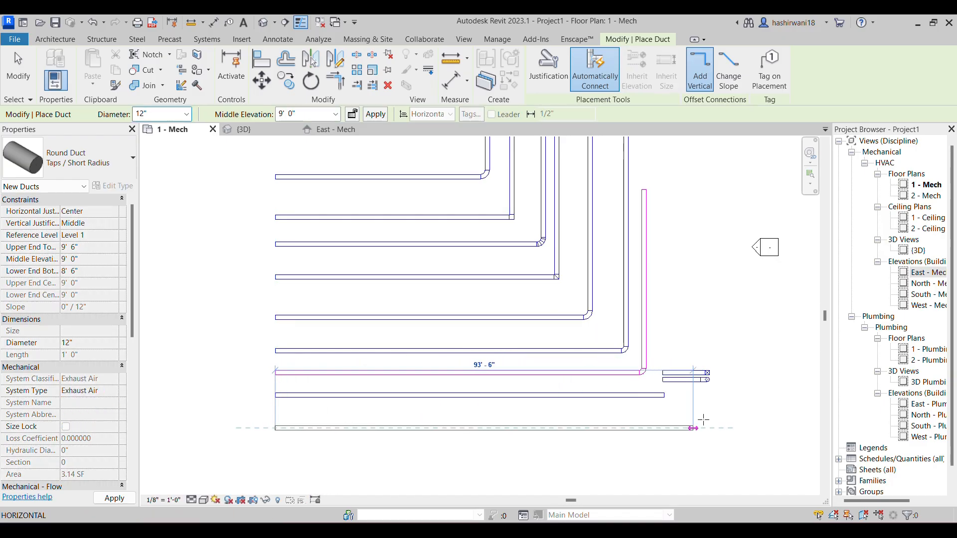
left_click(749, 428)
left_click(748, 269)
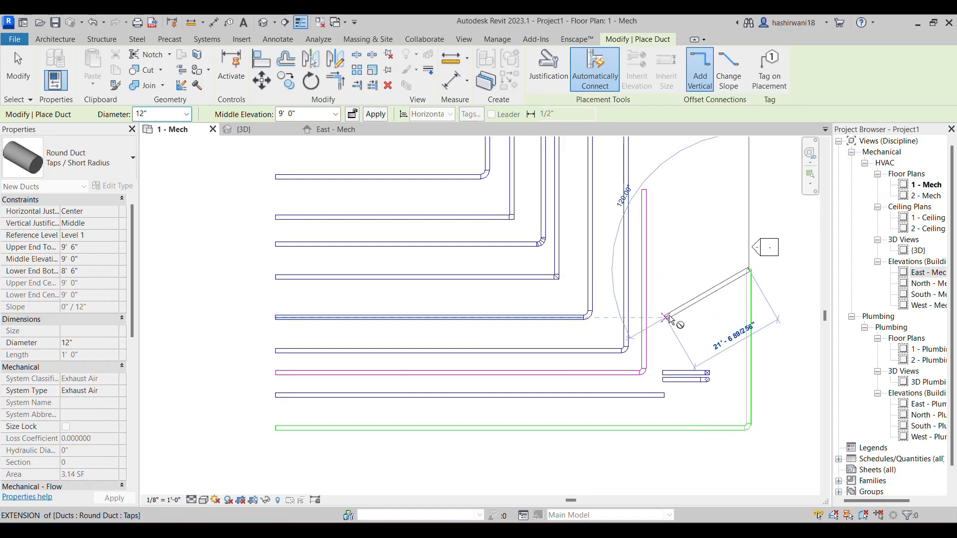
key("Escape")
key("Escape")
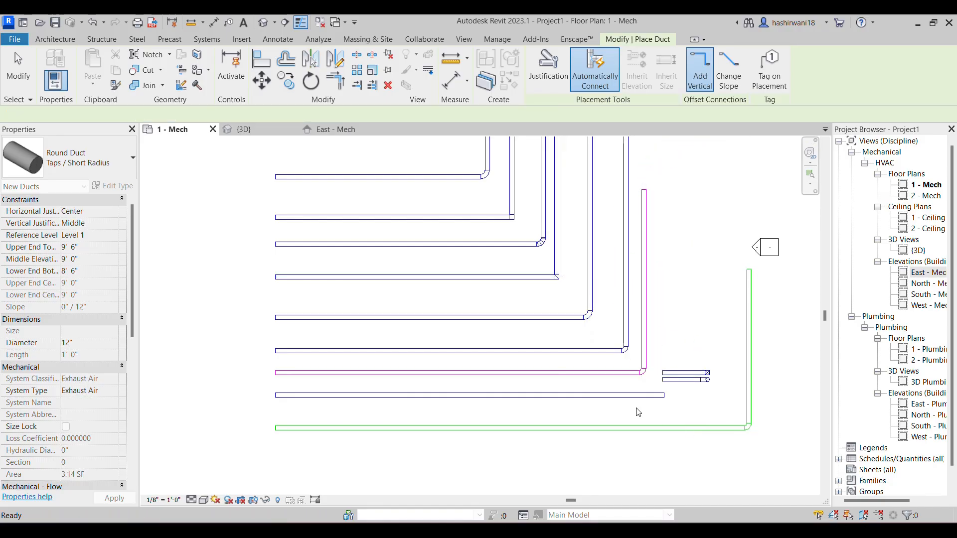
Examine the available duct system types for new ducts and end duct placement
middle_click_drag(665, 424, 628, 384)
scroll(442, 379, "up", 1)
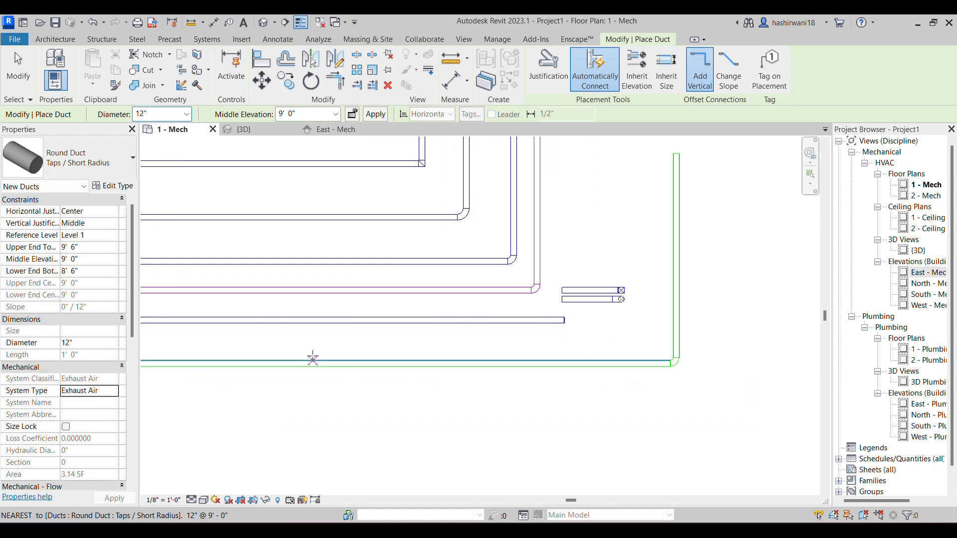
left_click(115, 392)
left_click(113, 390)
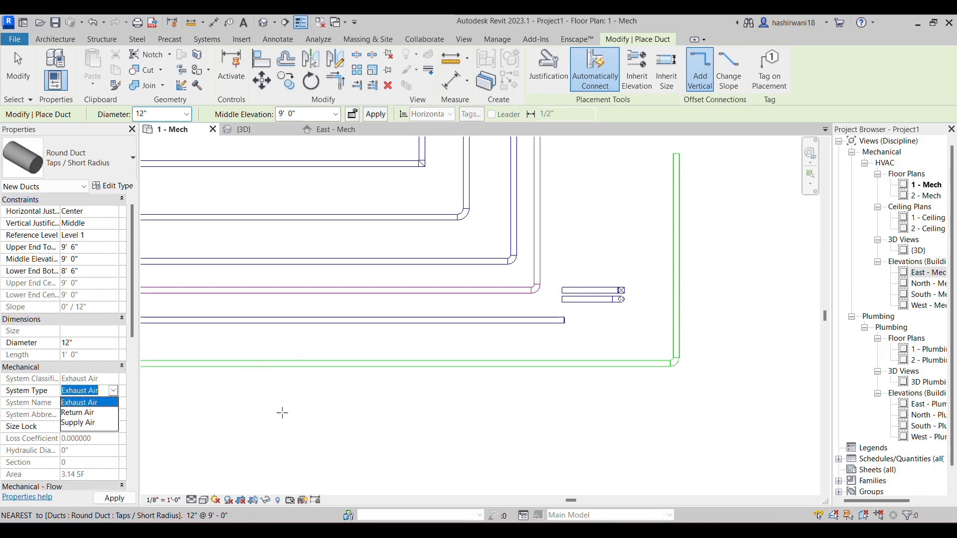
scroll(560, 431, "down", 2)
scroll(525, 376, "down", 2)
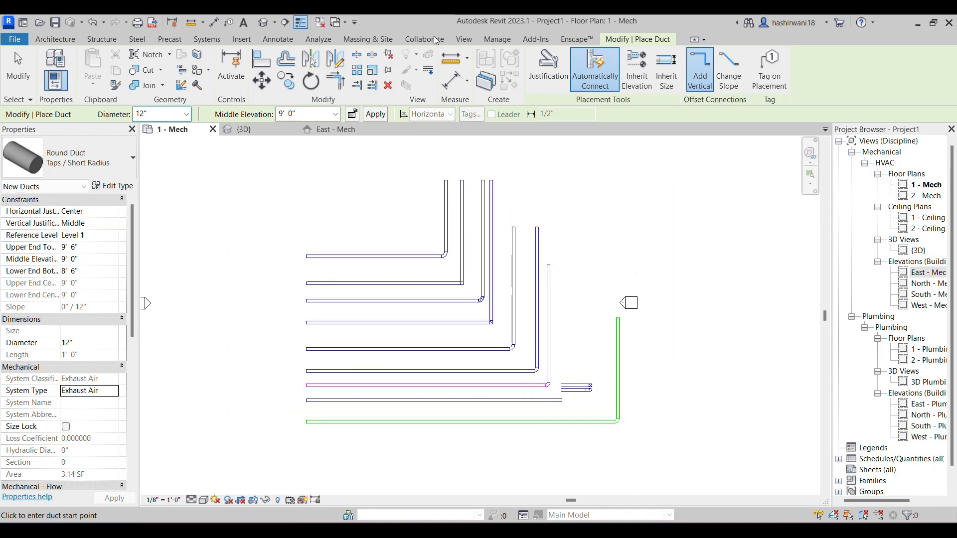
key("Escape")
key("Escape")
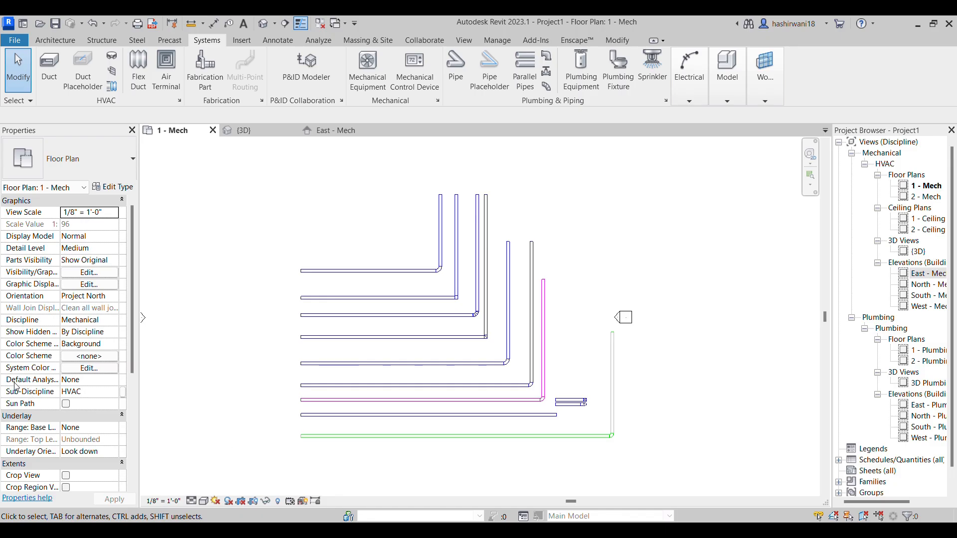
Select the horizontal exhaust, straight rectangular and return ducts one by one to compare their system types
left_click(372, 445)
scroll(345, 451, "up", 3)
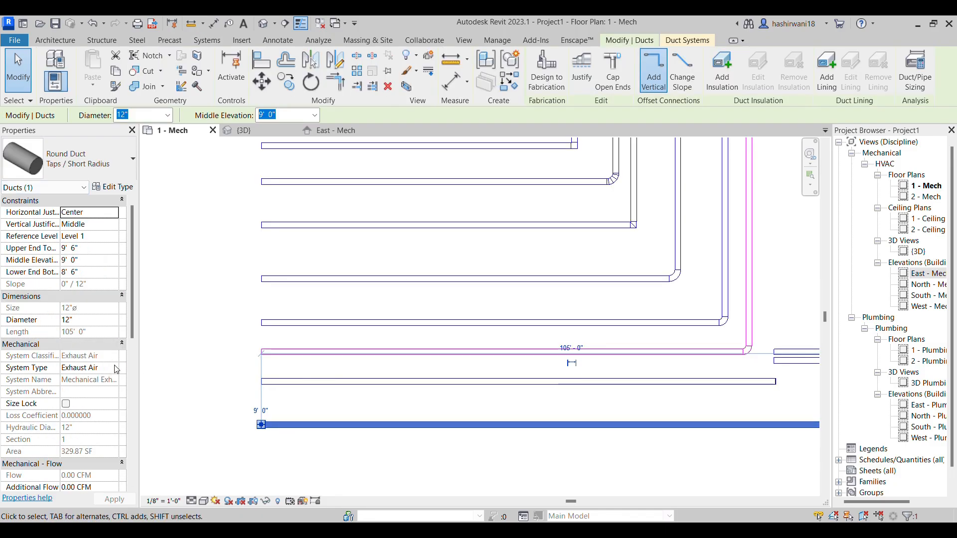
left_click(297, 457)
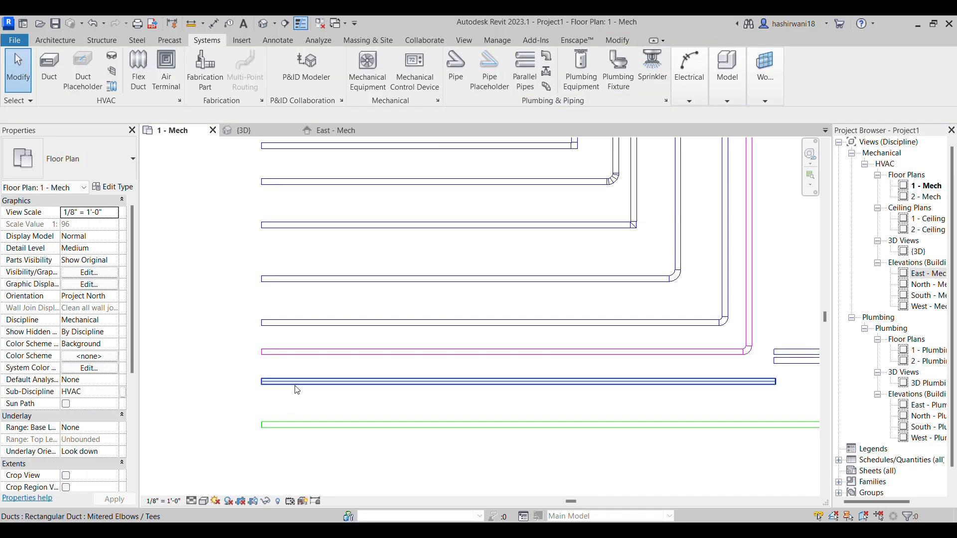
left_click(294, 390)
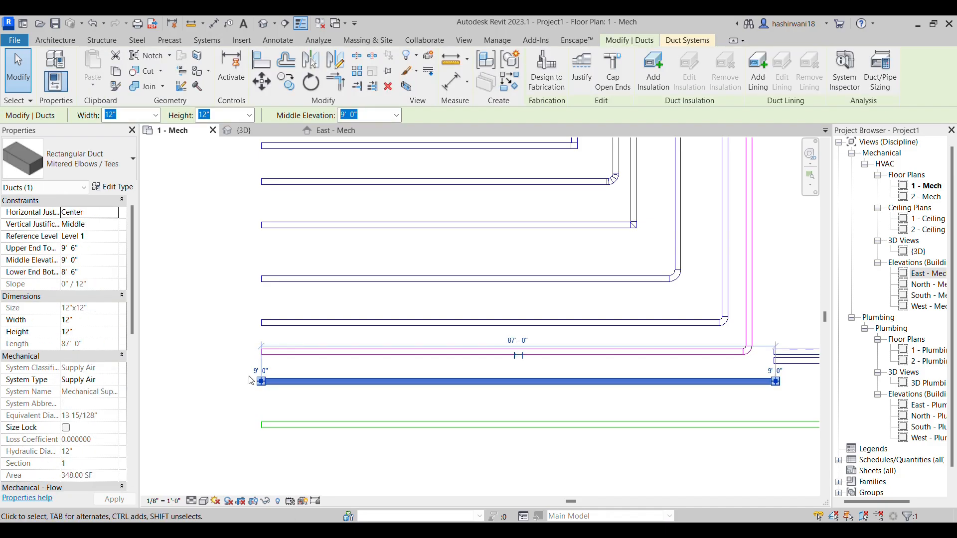
left_click(310, 405)
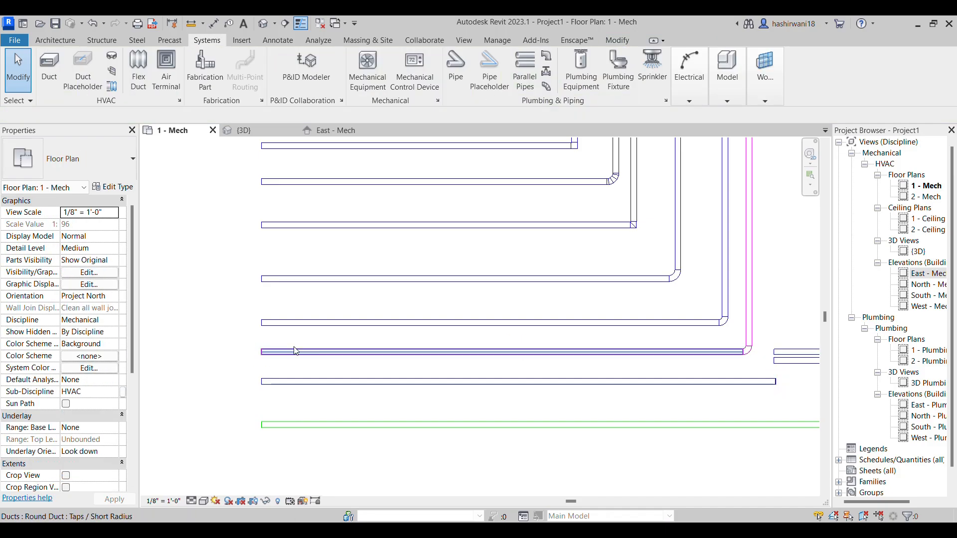
left_click(221, 370)
scroll(459, 372, "down", 2)
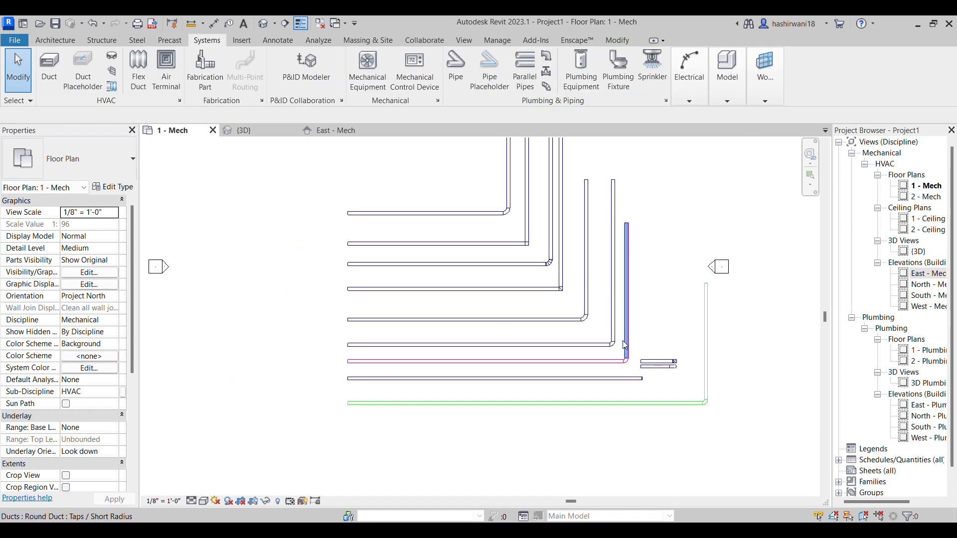
scroll(638, 350, "up", 2)
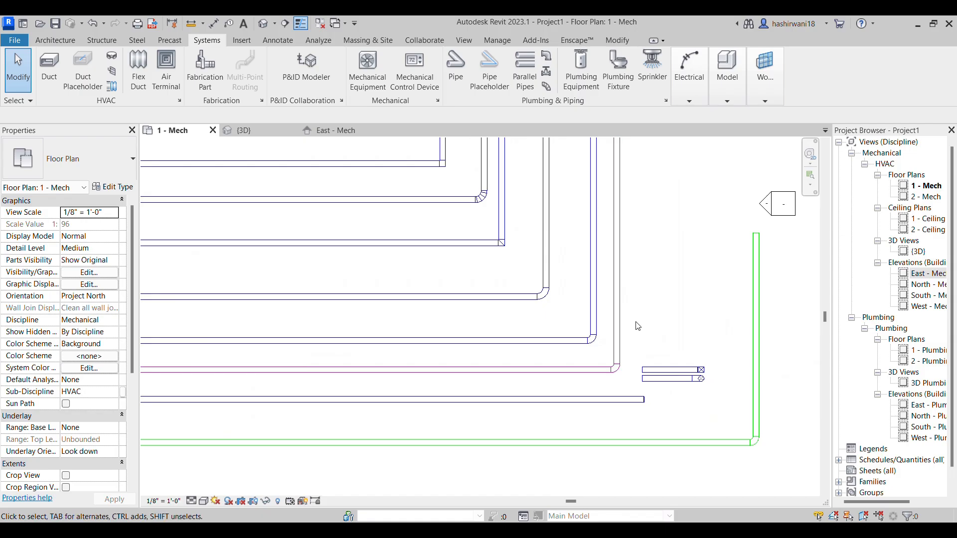
scroll(638, 327, "down", 2)
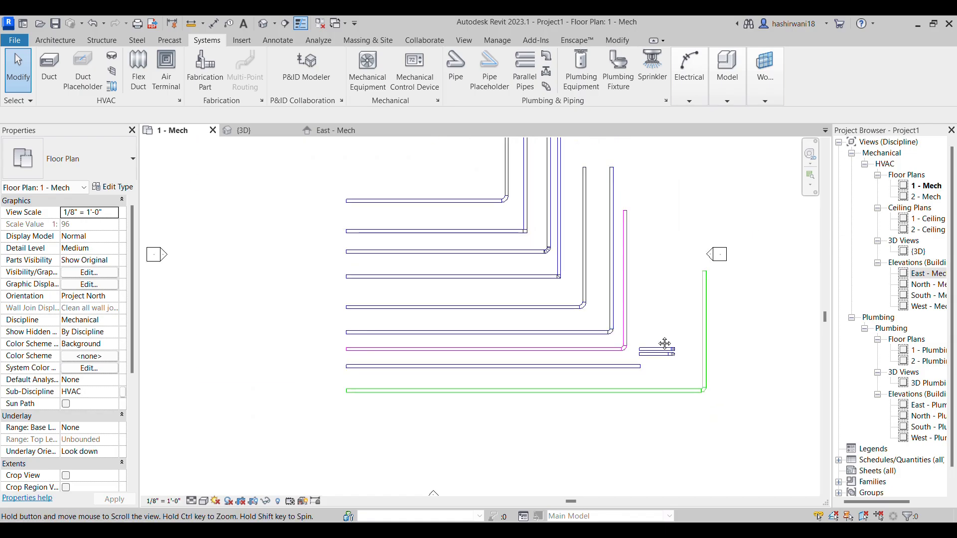
scroll(666, 345, "down", 1)
middle_click_drag(666, 344, 642, 336)
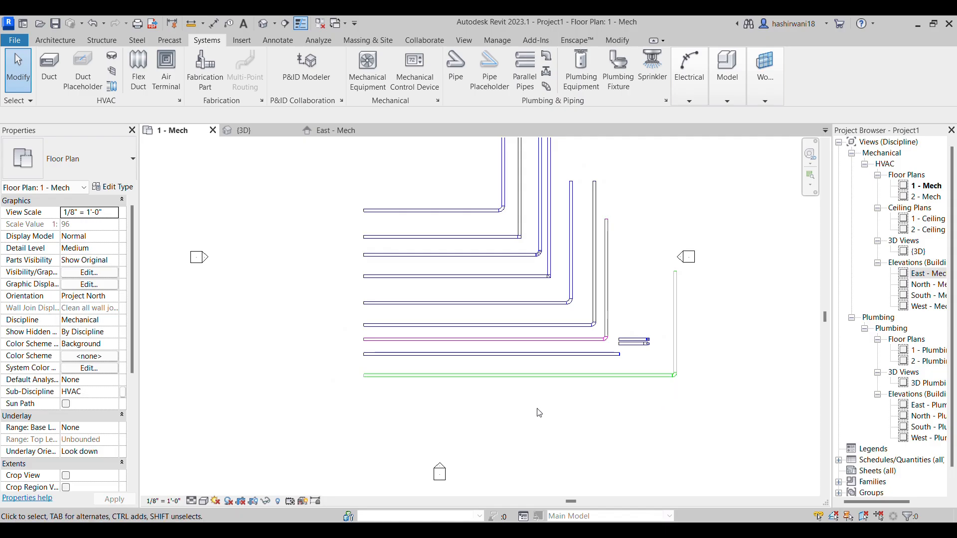
Expand the project's families down to the individual Duct System types, opening the Ducts category as well
scroll(870, 395, "down", 1)
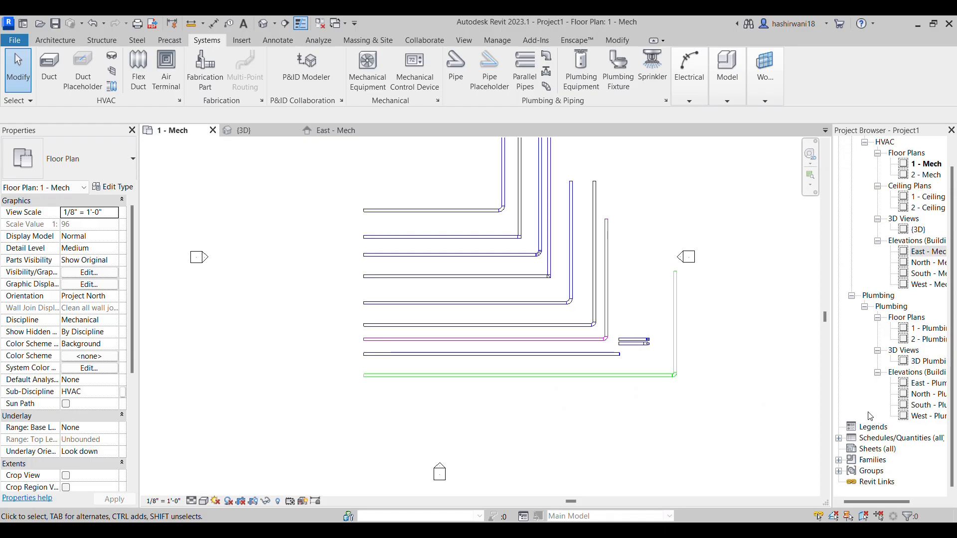
left_click(839, 460)
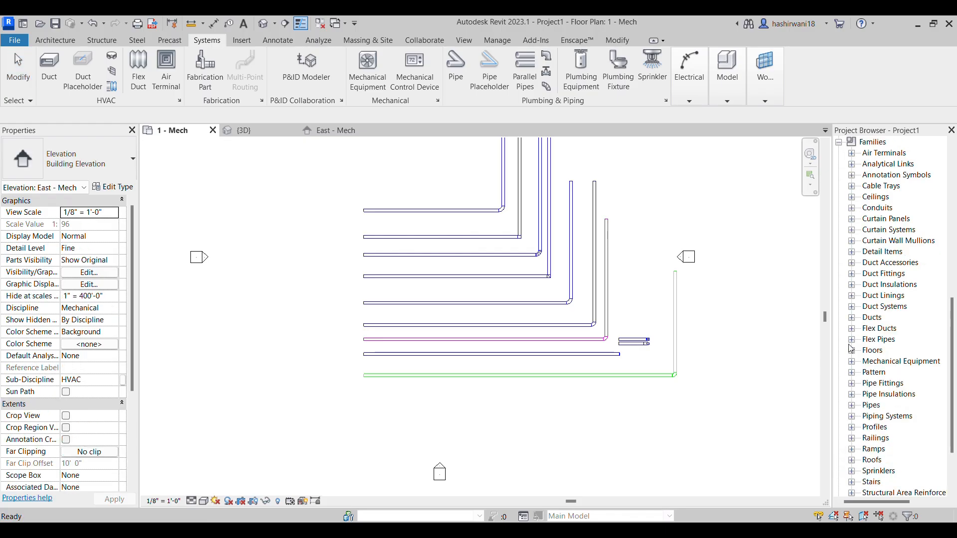
scroll(881, 271, "up", 1)
scroll(881, 272, "down", 4)
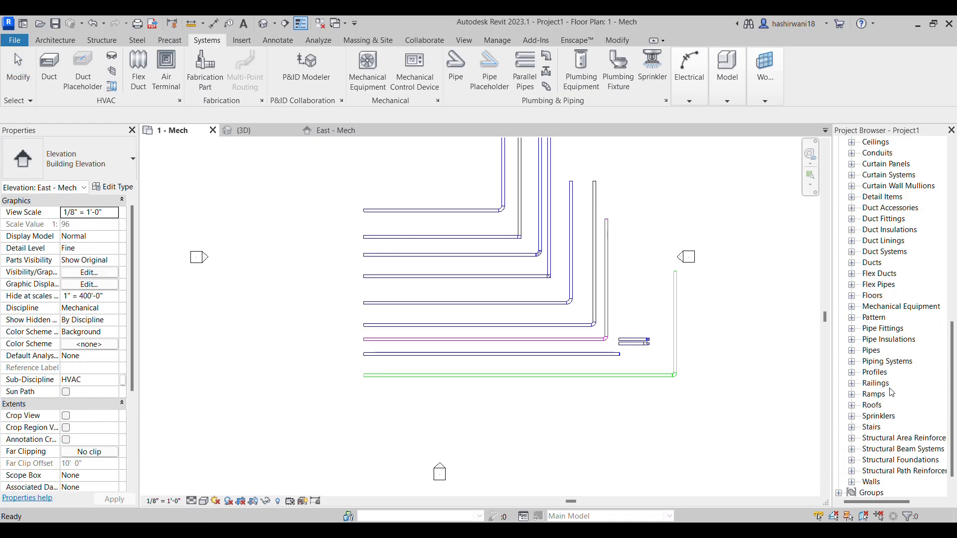
scroll(892, 393, "up", 2)
scroll(890, 301, "up", 1)
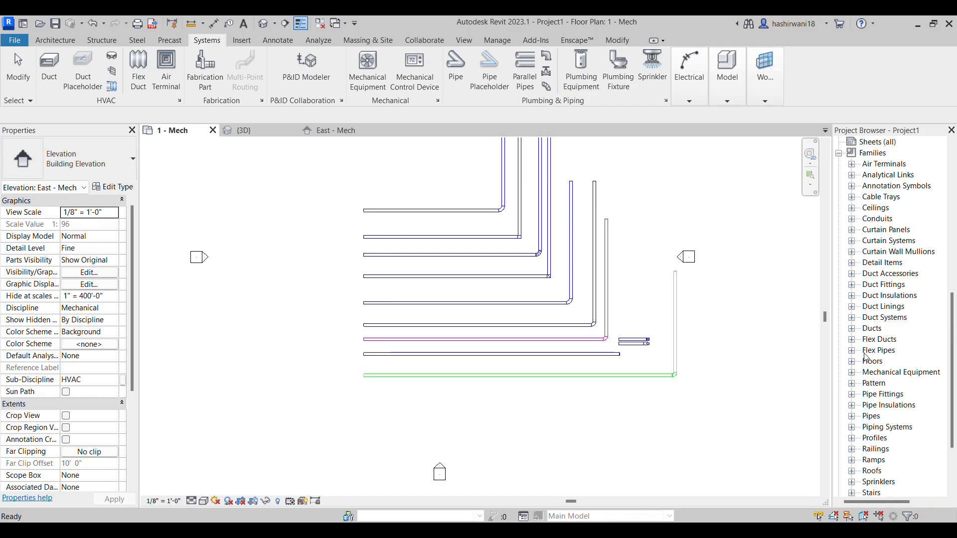
left_click(852, 329)
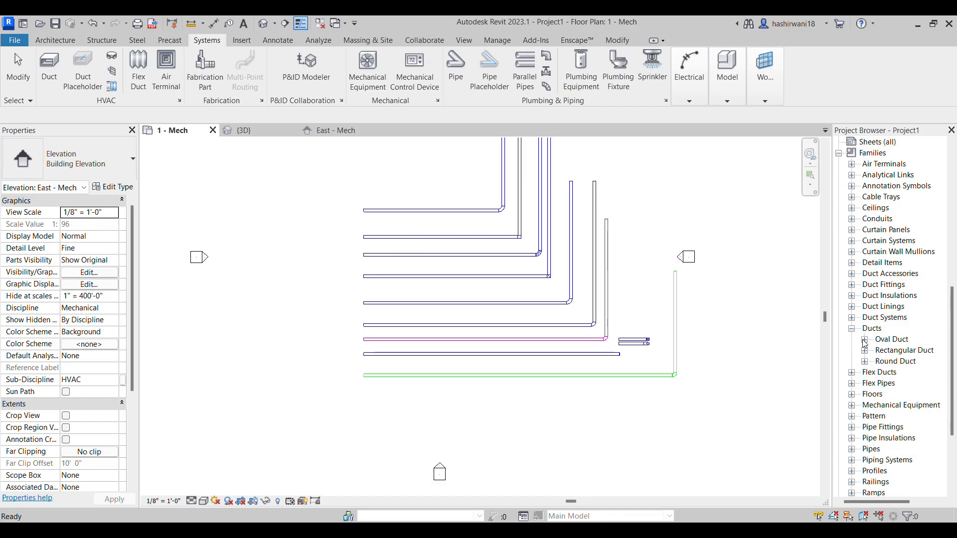
left_click(853, 318)
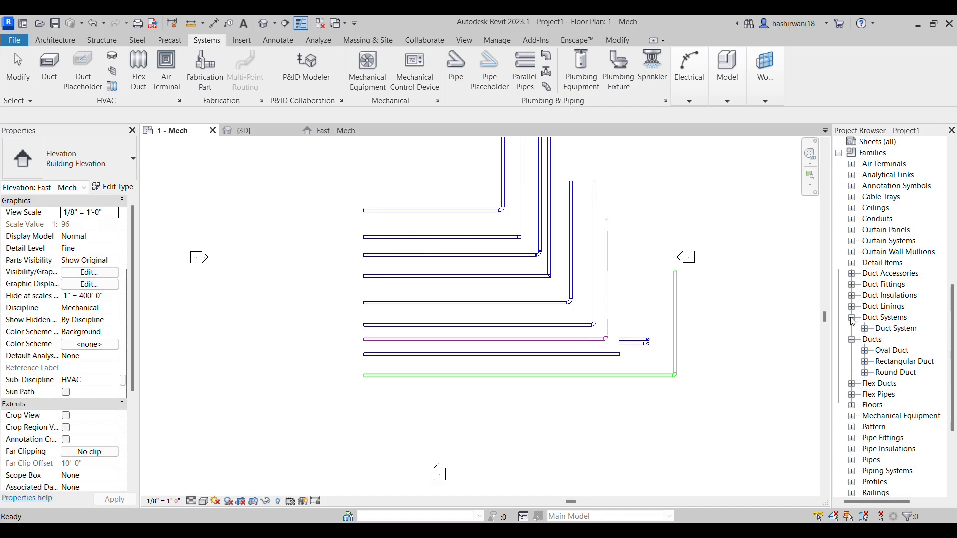
left_click(865, 330)
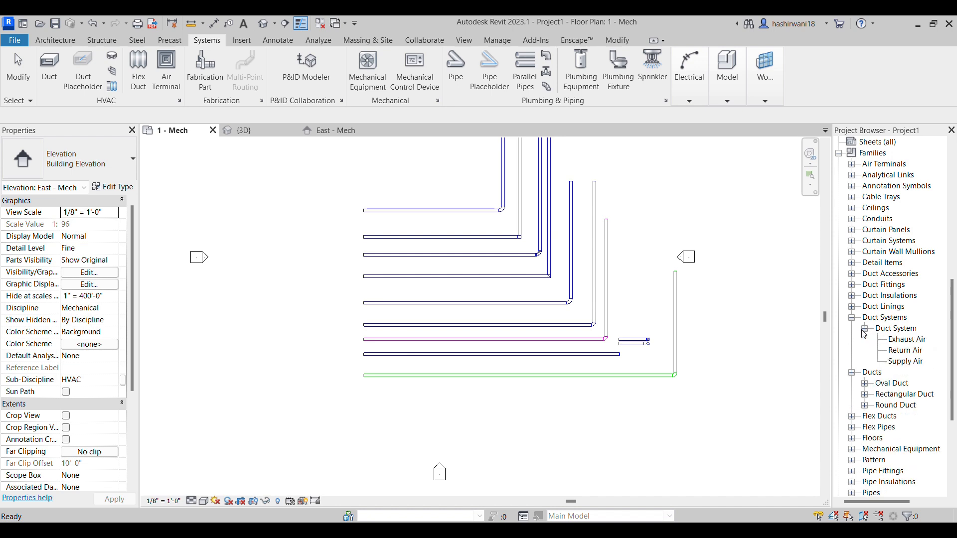
Set the line colour in the Supply Air duct system's graphic overrides to Cyan and deselect the system type
left_click(908, 363)
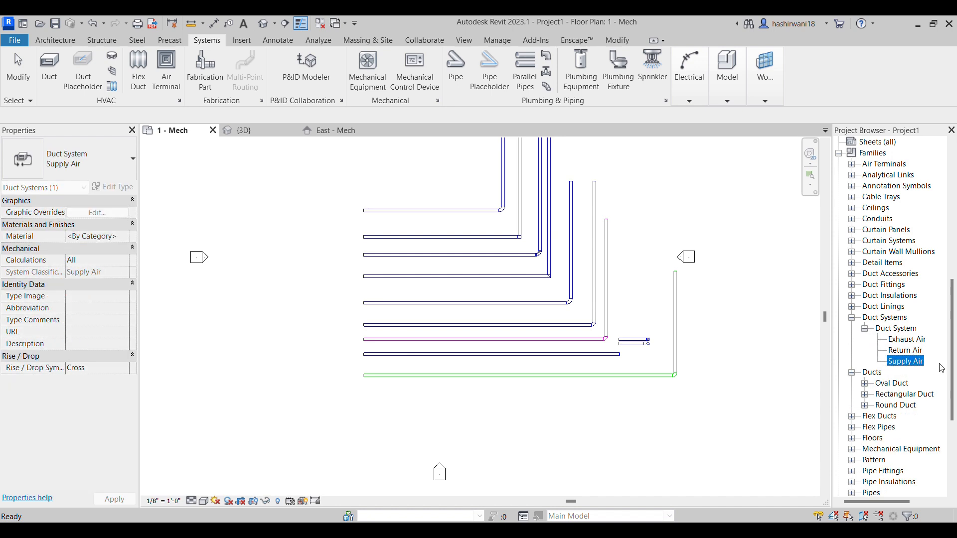
double_click(900, 364)
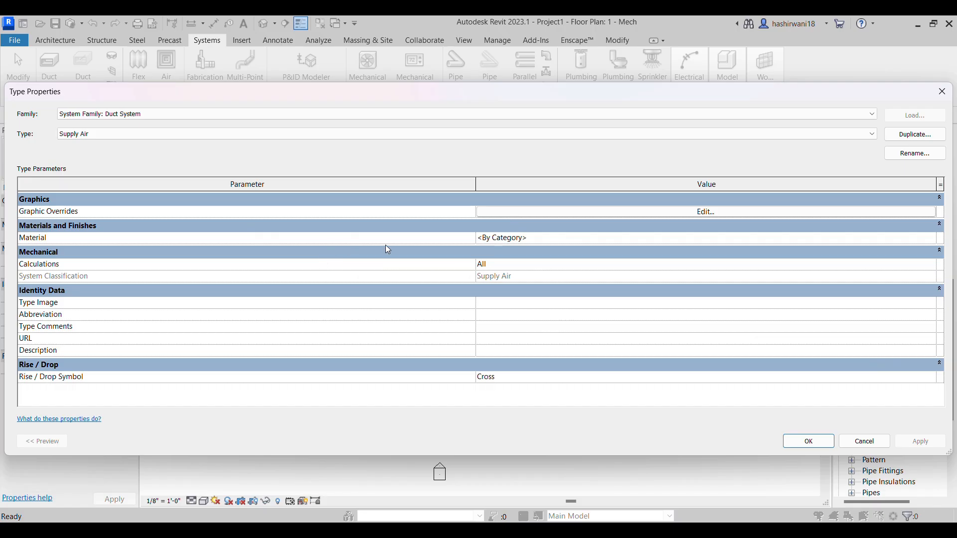
left_click(706, 210)
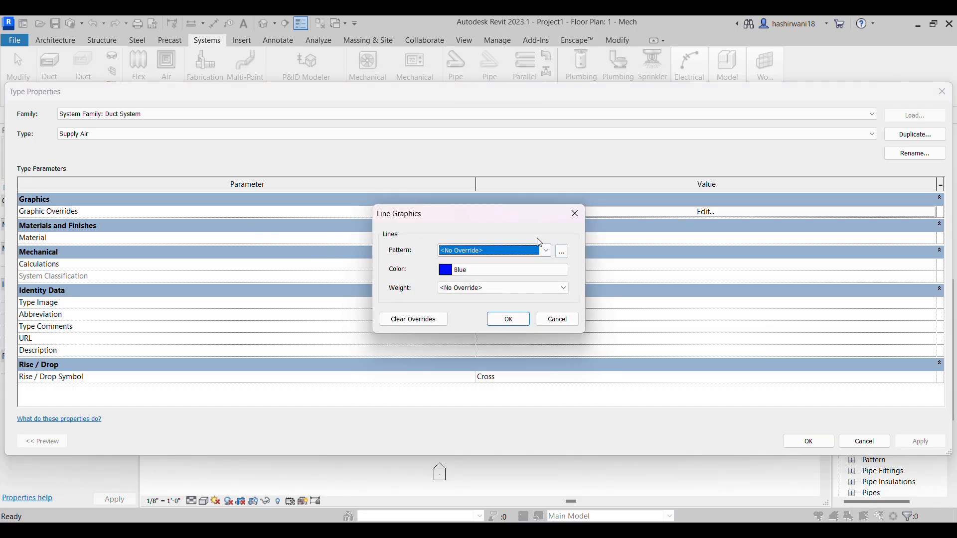
left_click(451, 273)
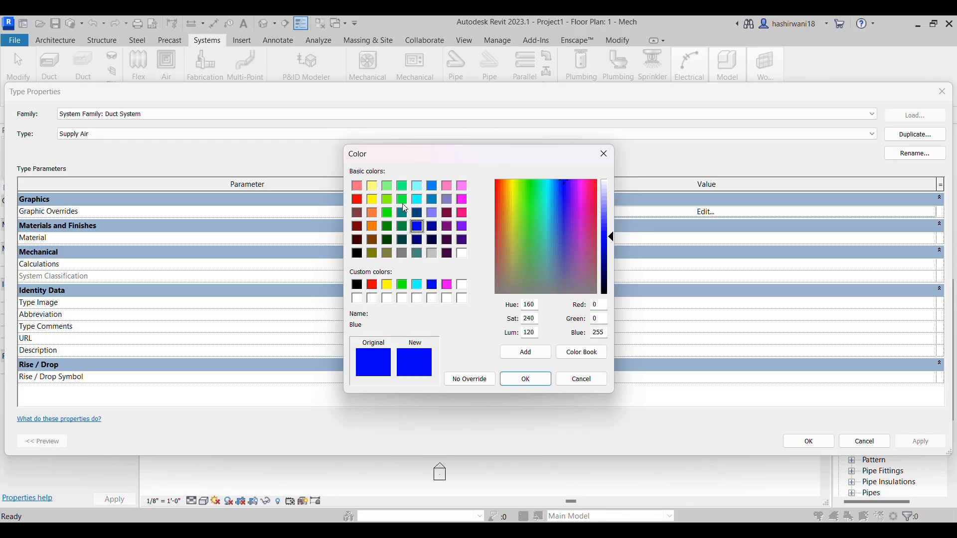
left_click(418, 198)
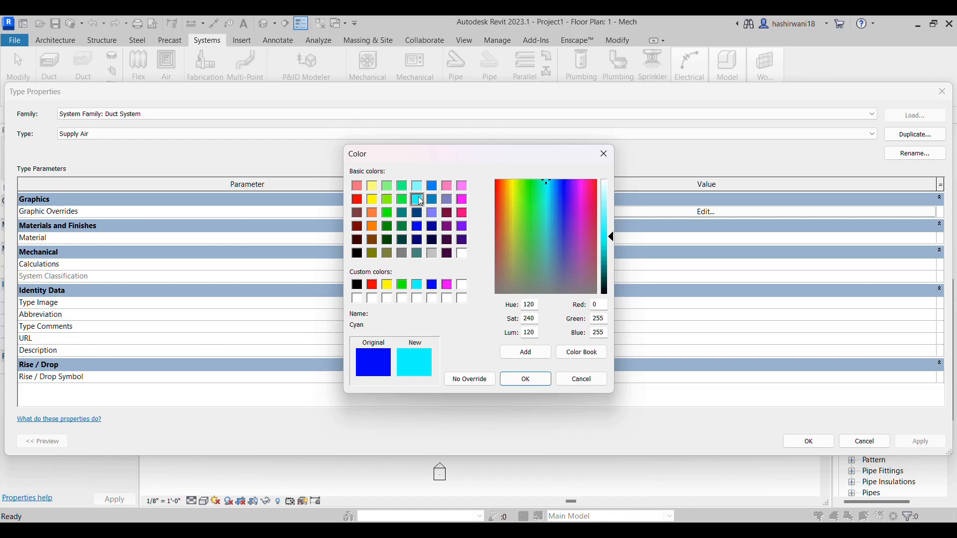
left_click(538, 380)
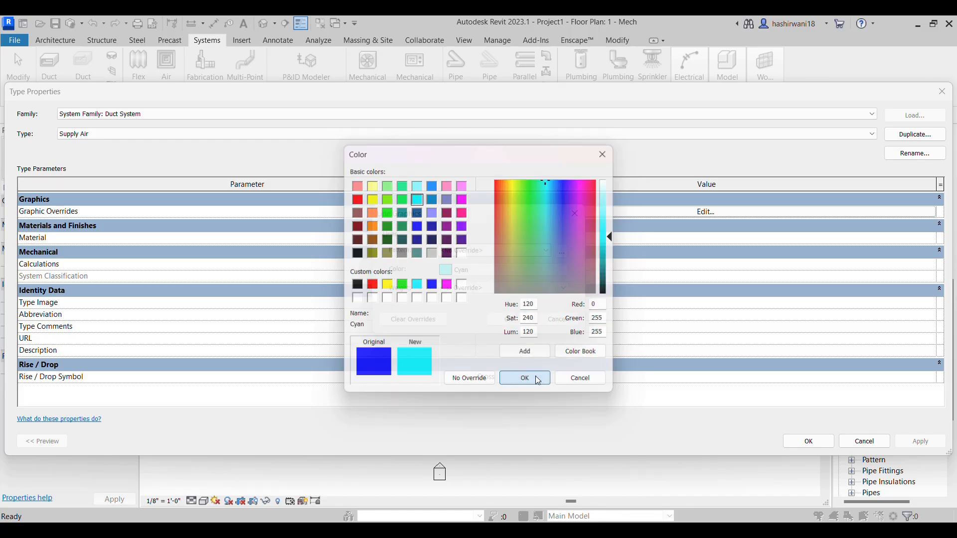
left_click(520, 319)
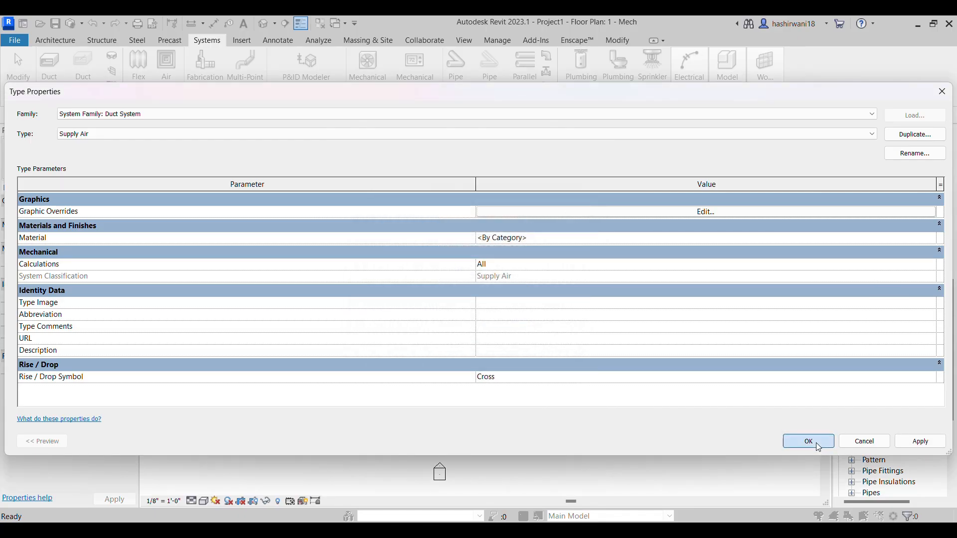
left_click(808, 442)
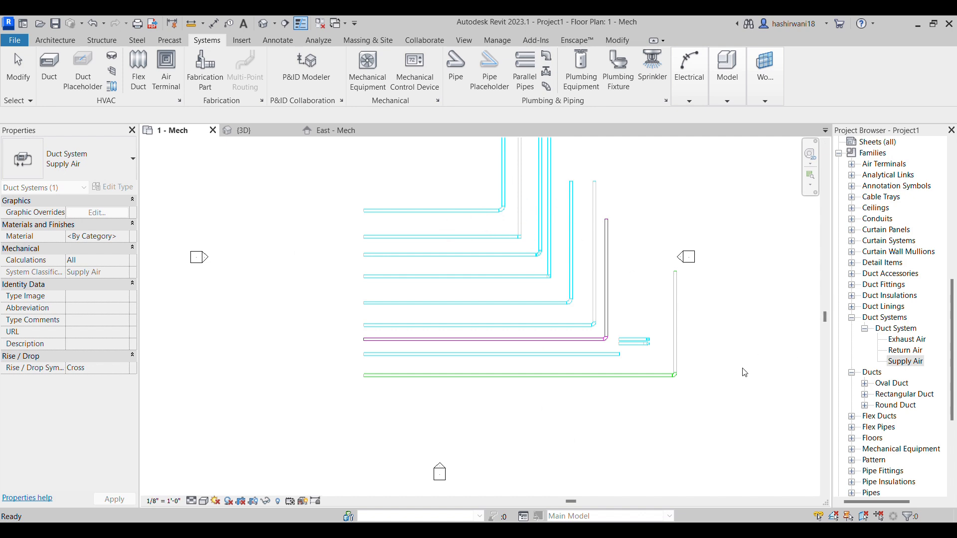
left_click(729, 389)
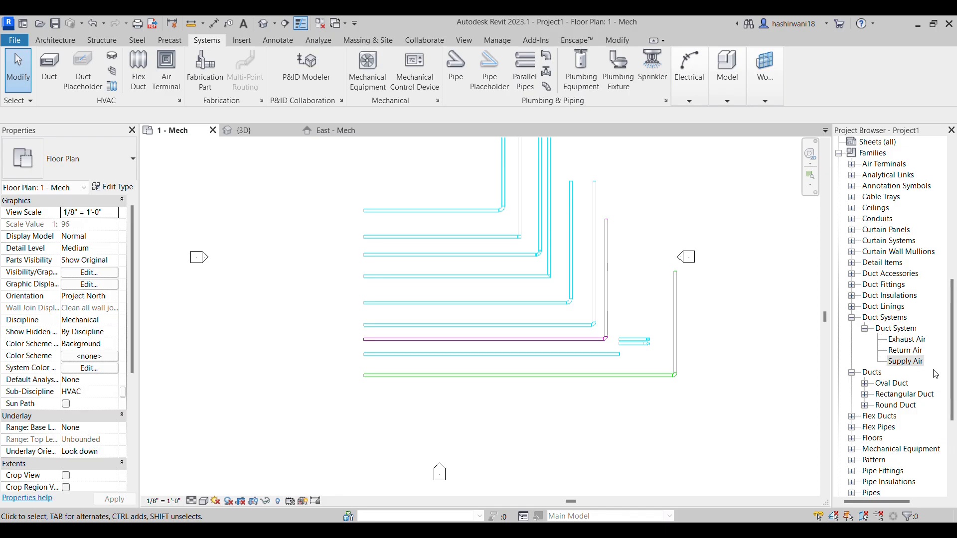
Duplicate the Exhaust Air duct system type and rename the copy as "outside stale air"
left_click(908, 341)
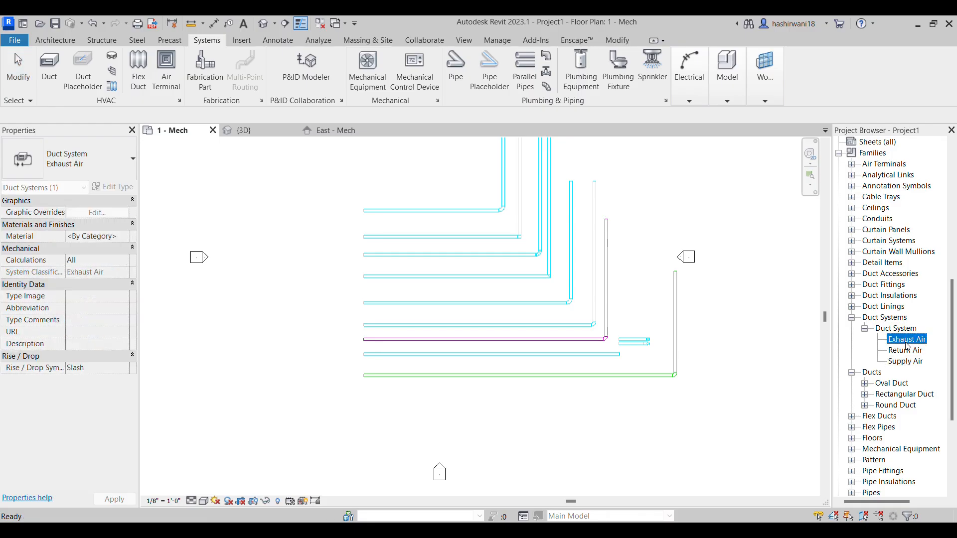
right_click(909, 342)
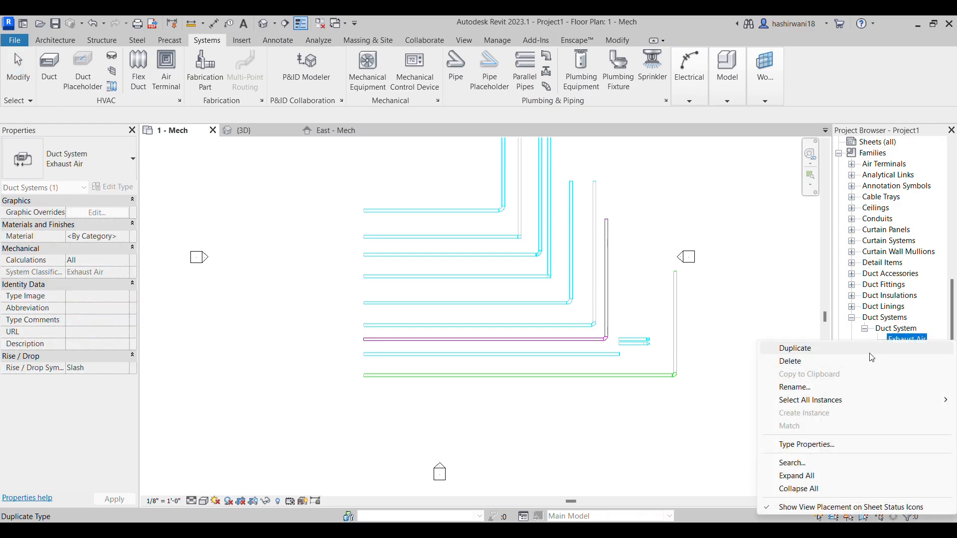
left_click(870, 353)
right_click(915, 352)
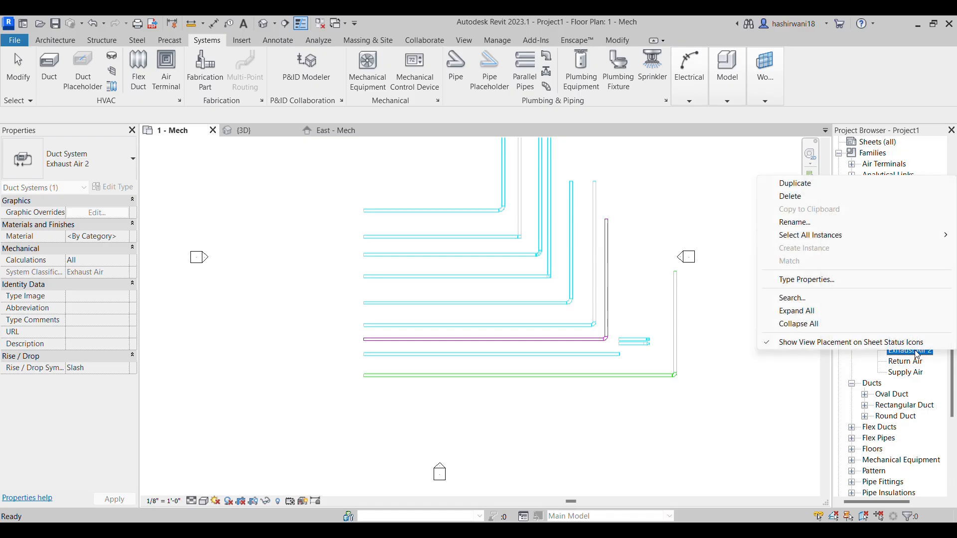
left_click(794, 222)
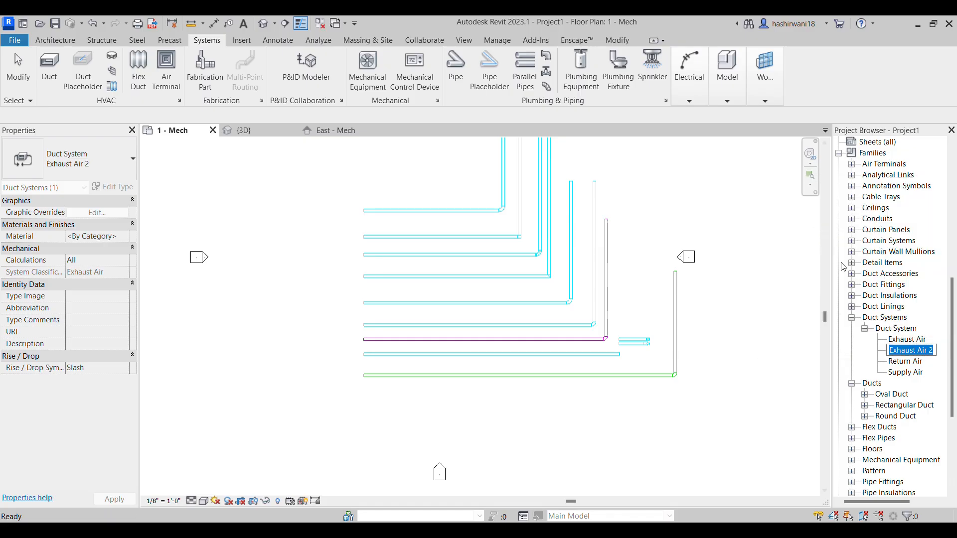
type("xv")
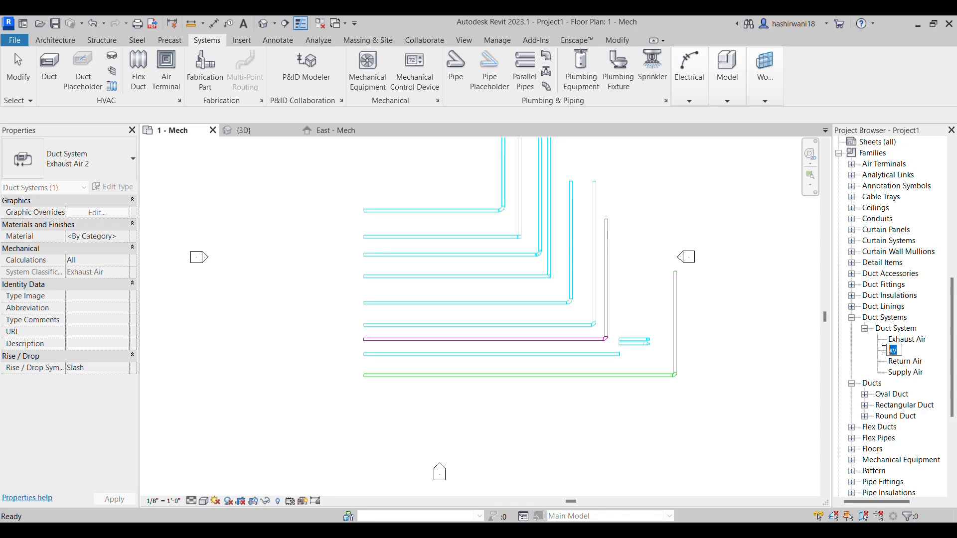
type("outside stale a")
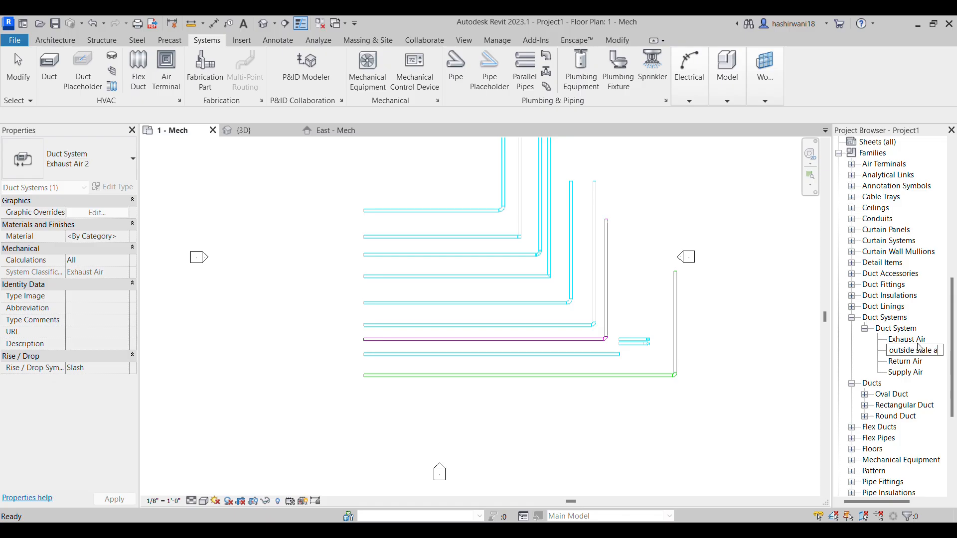
type("ir")
key("Return")
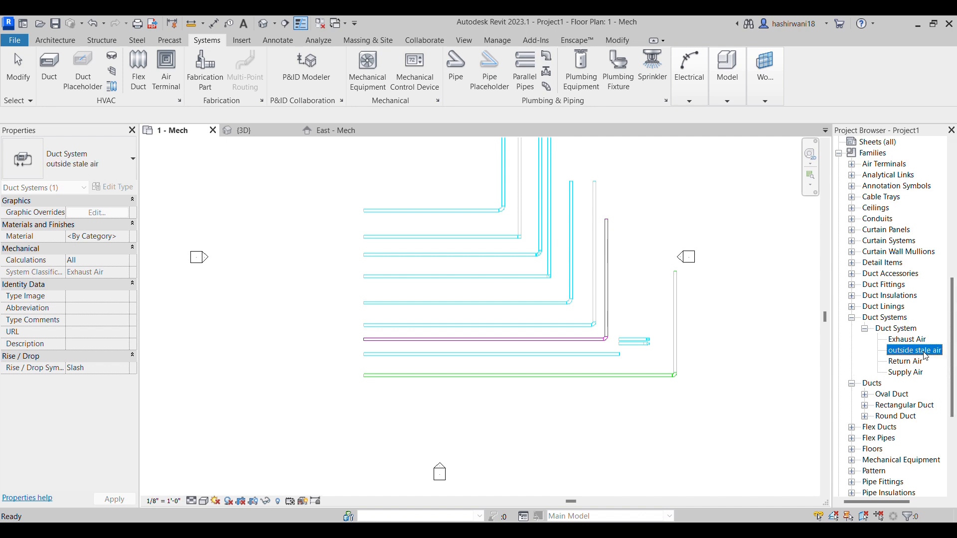
Set the line colour in the outside stale air duct system's graphic overrides to Red and deselect the system type
right_click(924, 354)
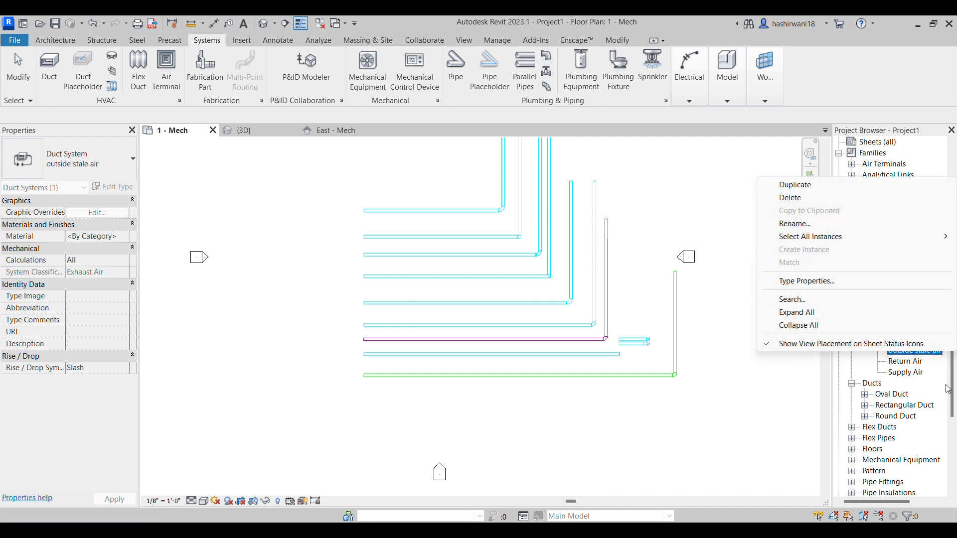
left_click(929, 356)
double_click(929, 353)
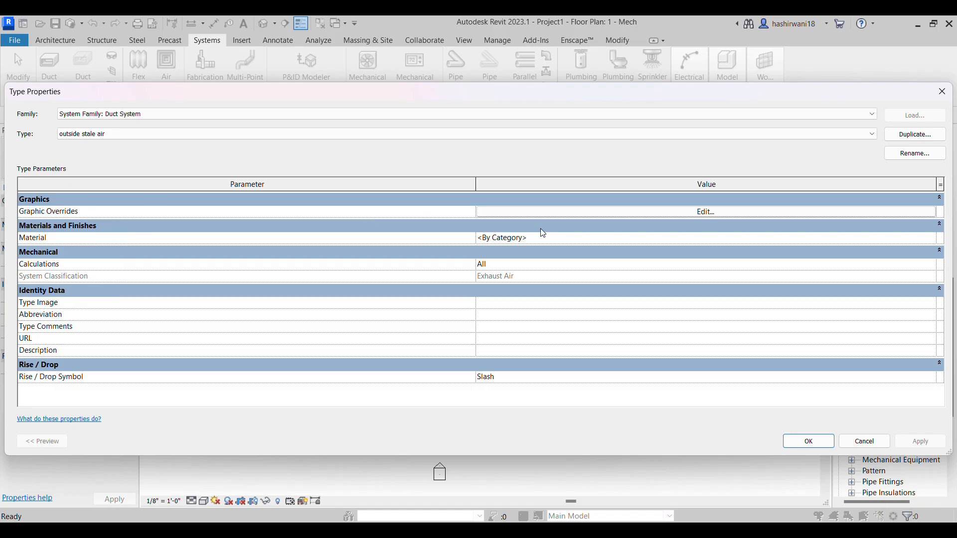
left_click(699, 213)
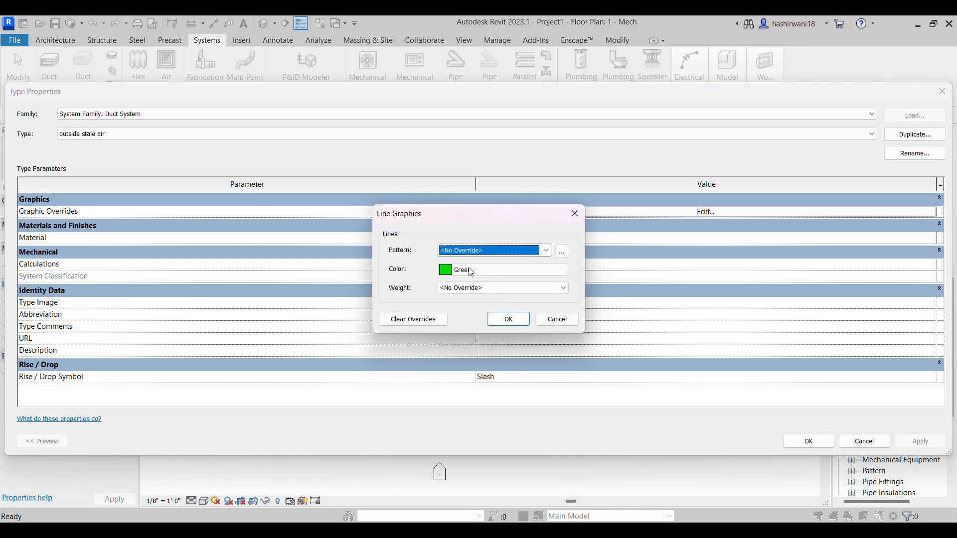
left_click(472, 271)
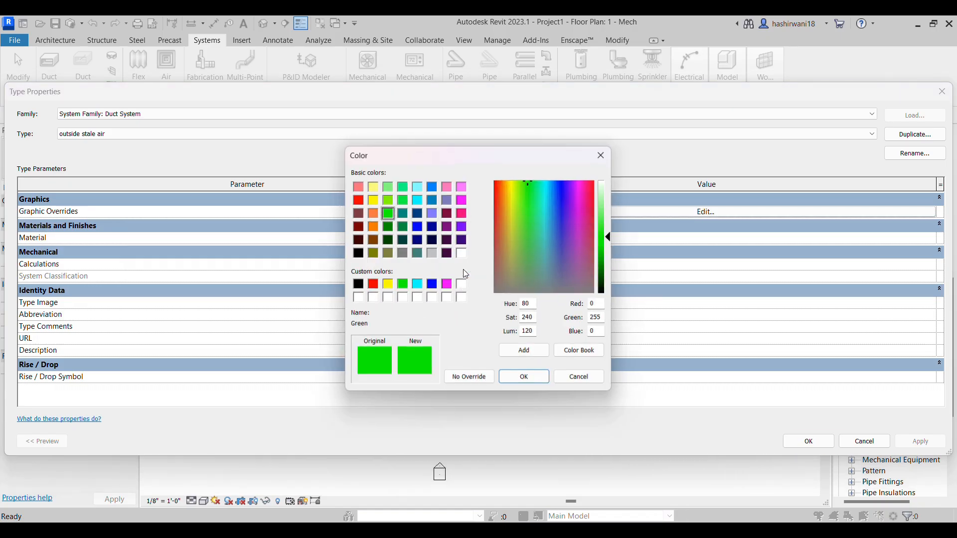
left_click(357, 200)
left_click(548, 385)
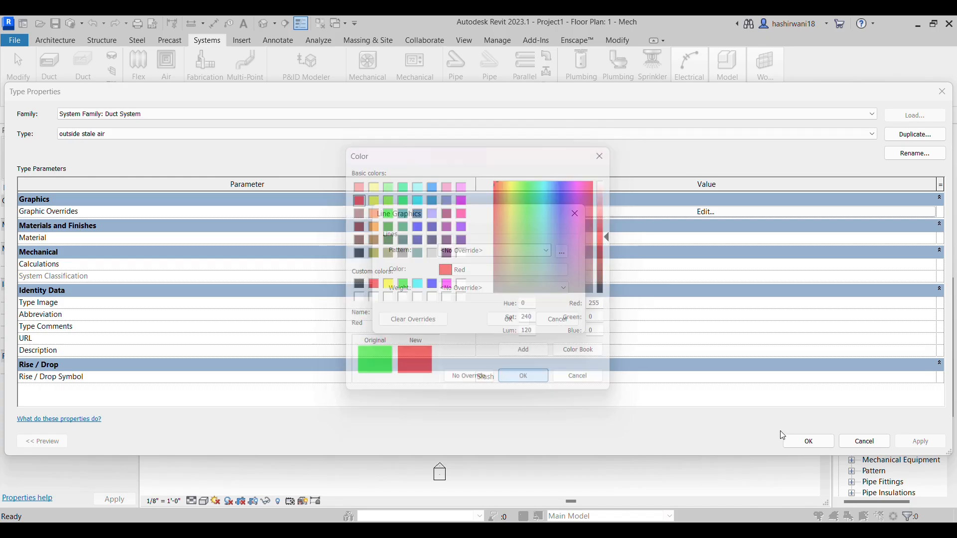
left_click(508, 319)
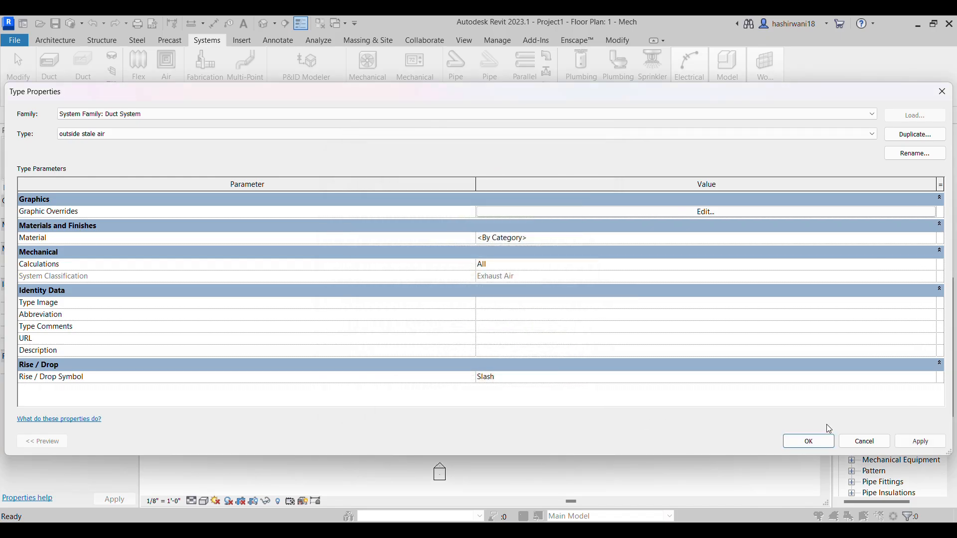
left_click(810, 442)
scroll(692, 382, "down", 2)
left_click(626, 389)
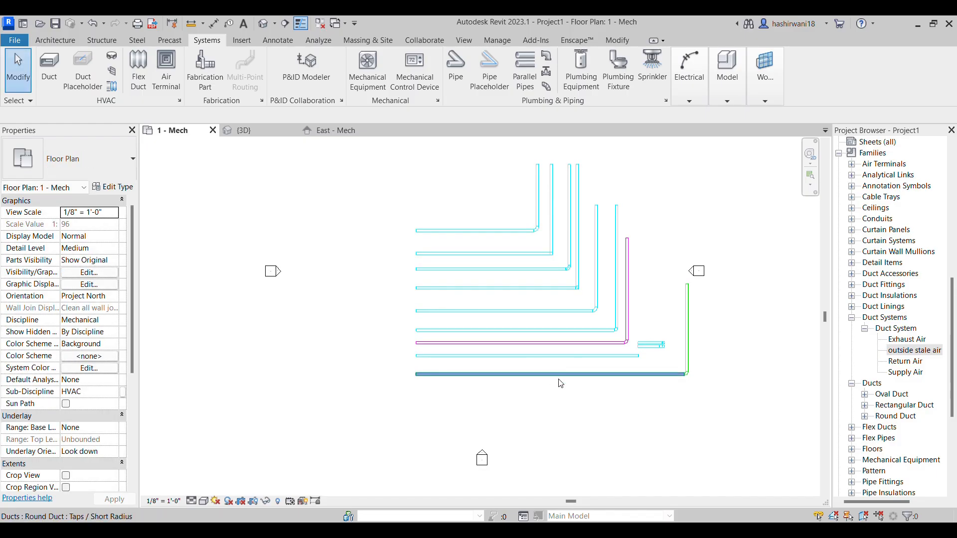
Draw a rectangular Mitered Elbows / Tees duct in the outside stale air system below the green duct, ending in an angled segment about 17' 6" long
scroll(560, 384, "up", 2)
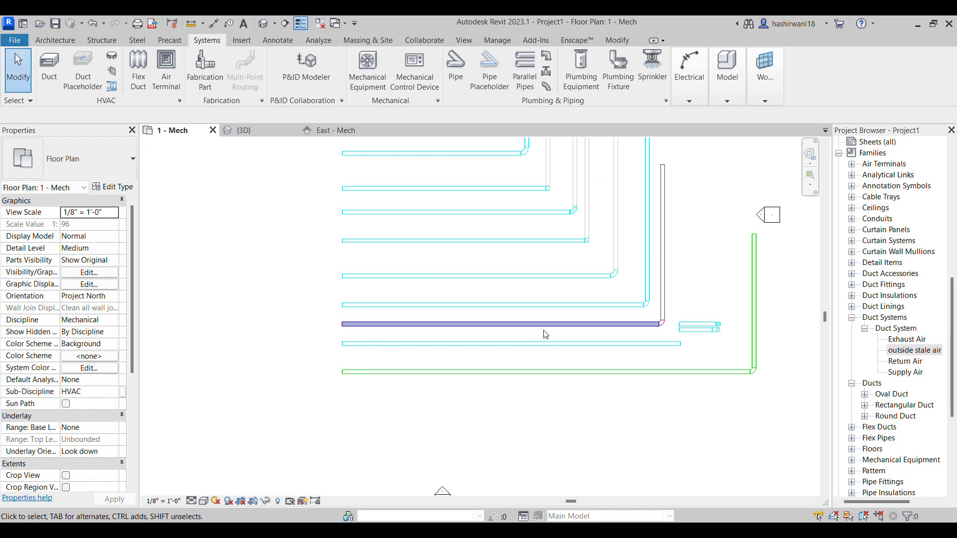
left_click(572, 359)
key("c")
key("s")
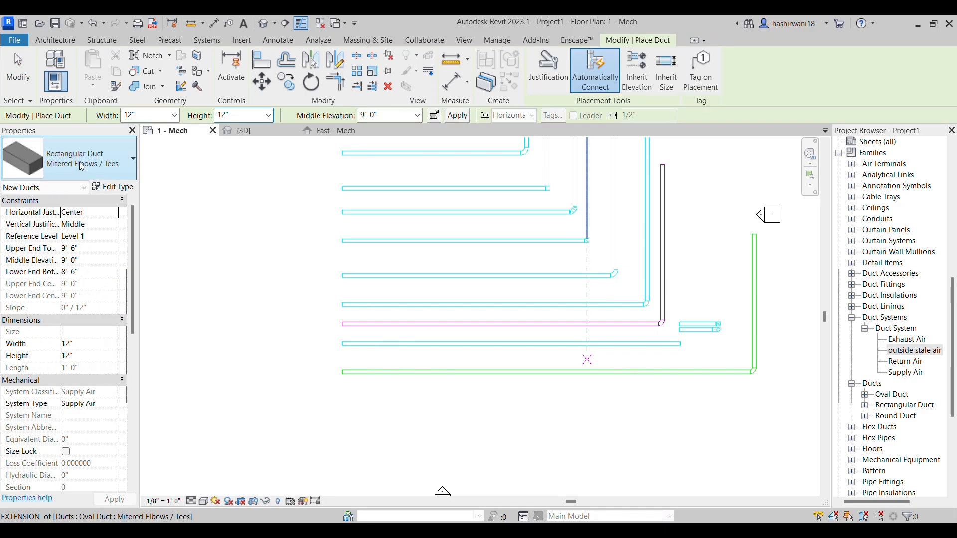
left_click(81, 166)
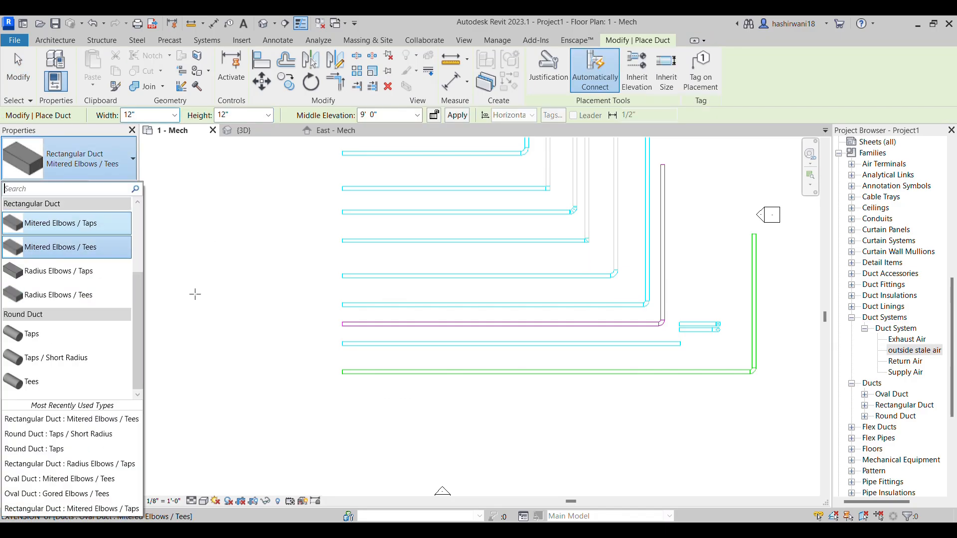
left_click(118, 169)
left_click(100, 403)
left_click(113, 403)
left_click(95, 426)
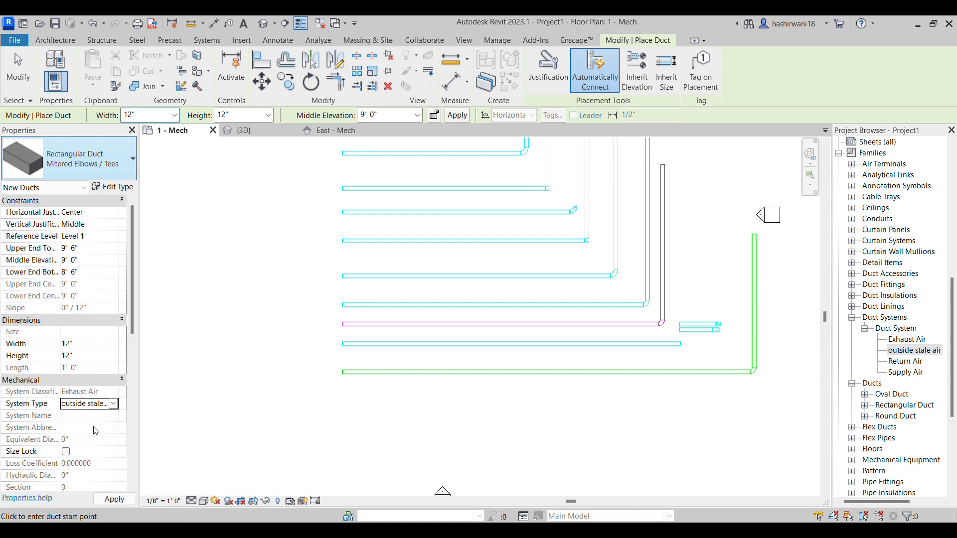
left_click(353, 409)
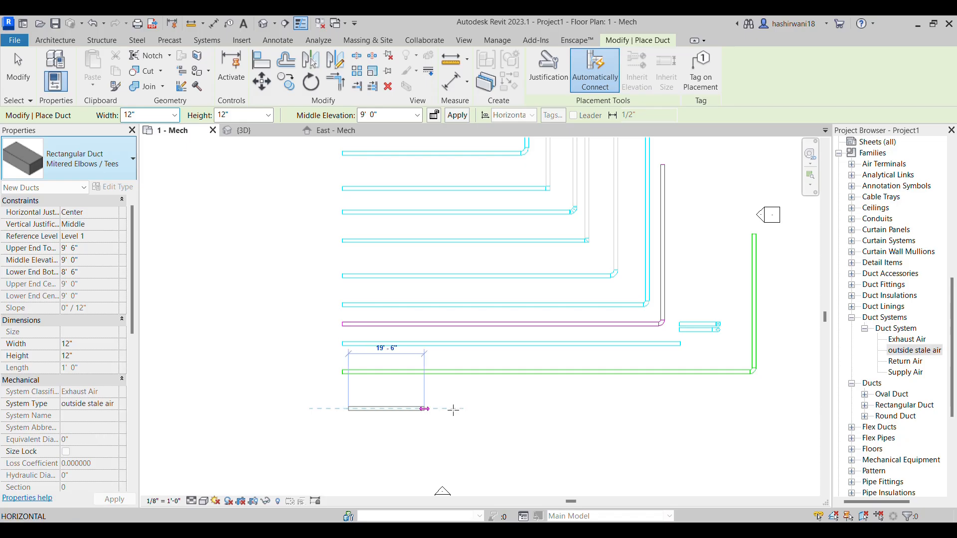
left_click(696, 409)
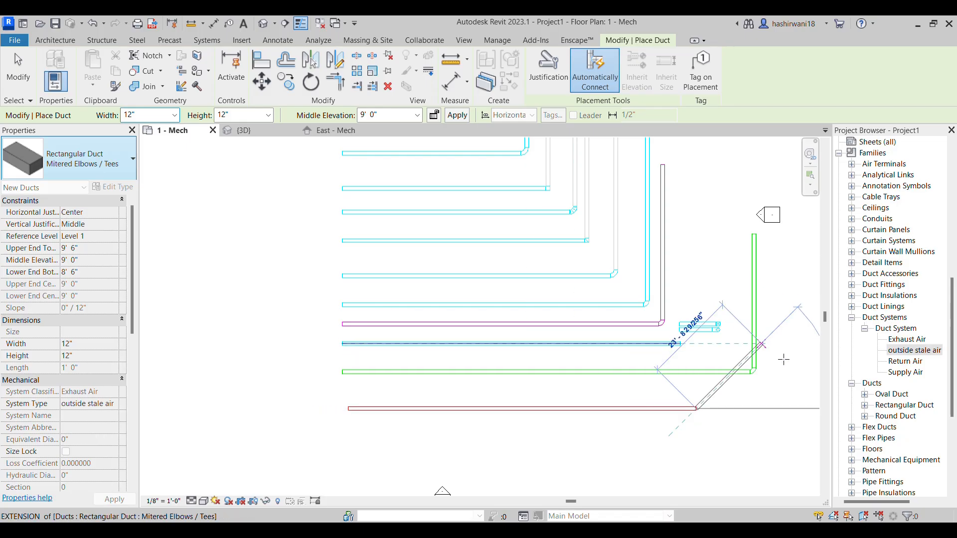
left_click(765, 396)
key("Escape")
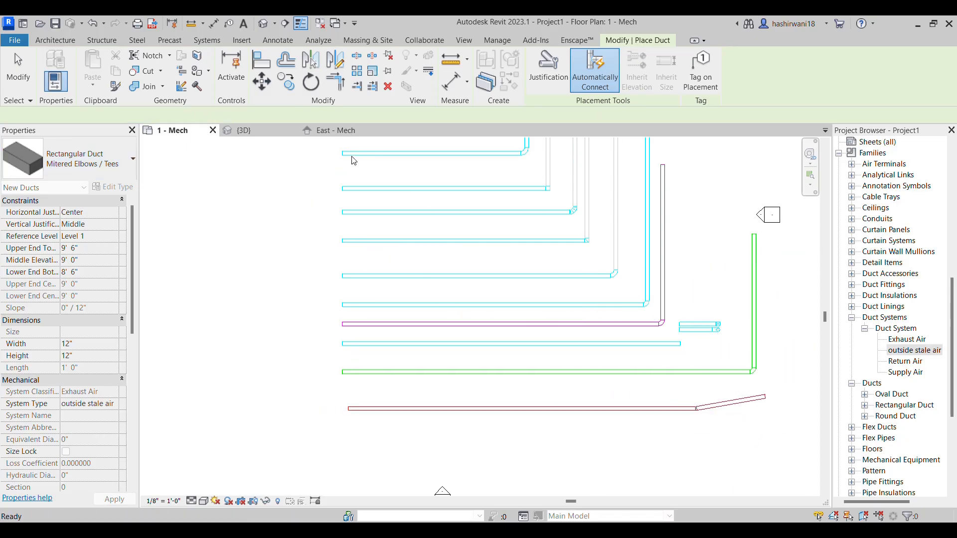
scroll(553, 294, "down", 2)
scroll(553, 294, "down", 1)
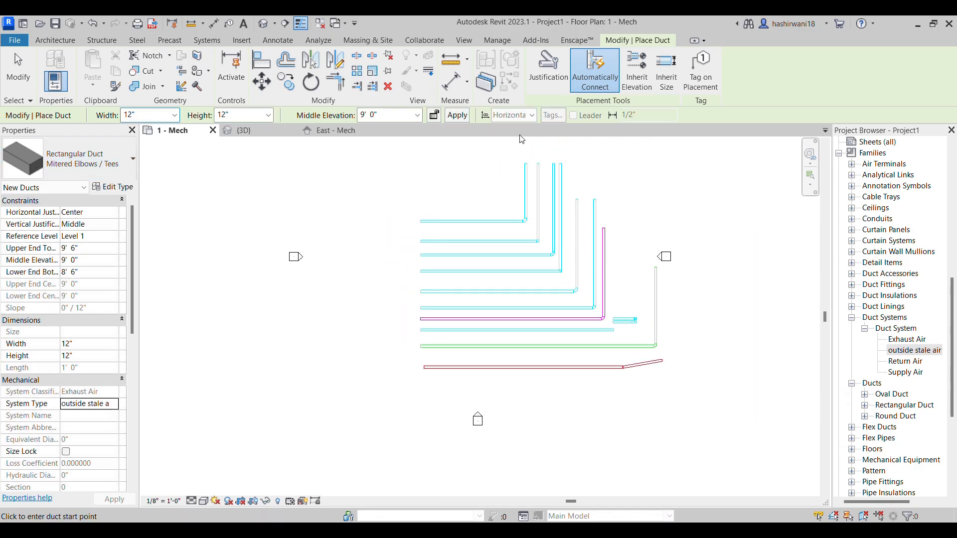
Start placing mechanical equipment and examine the equipment families and sizes available in the project
left_click(114, 46)
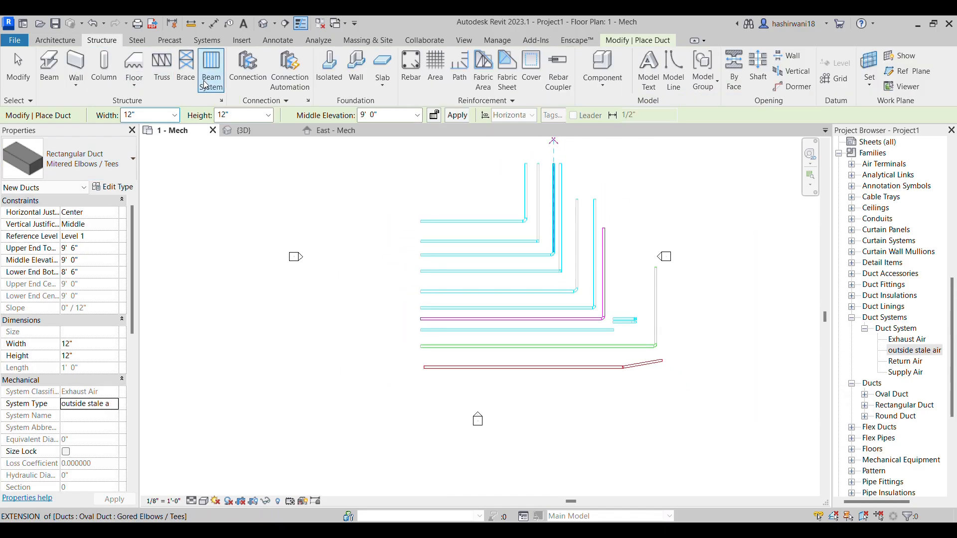
left_click(207, 40)
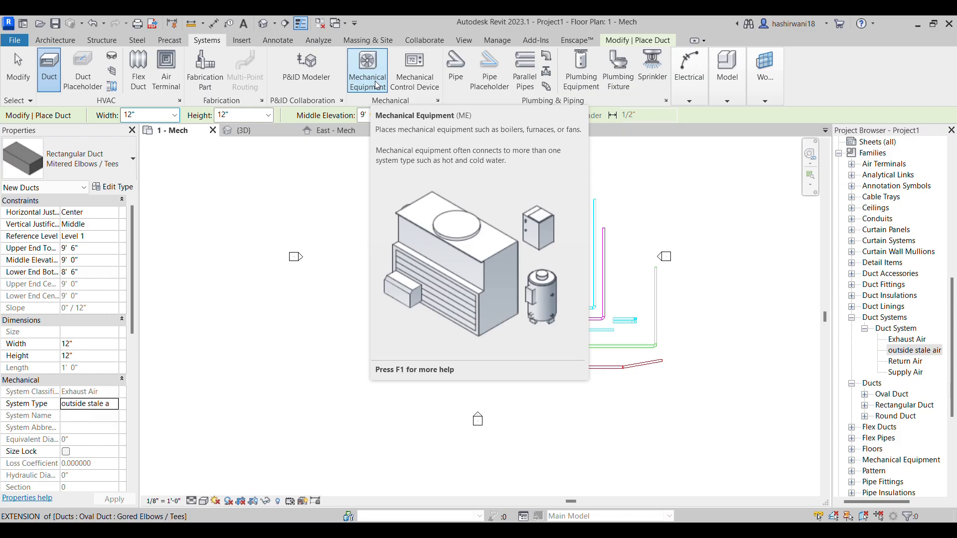
left_click(375, 85)
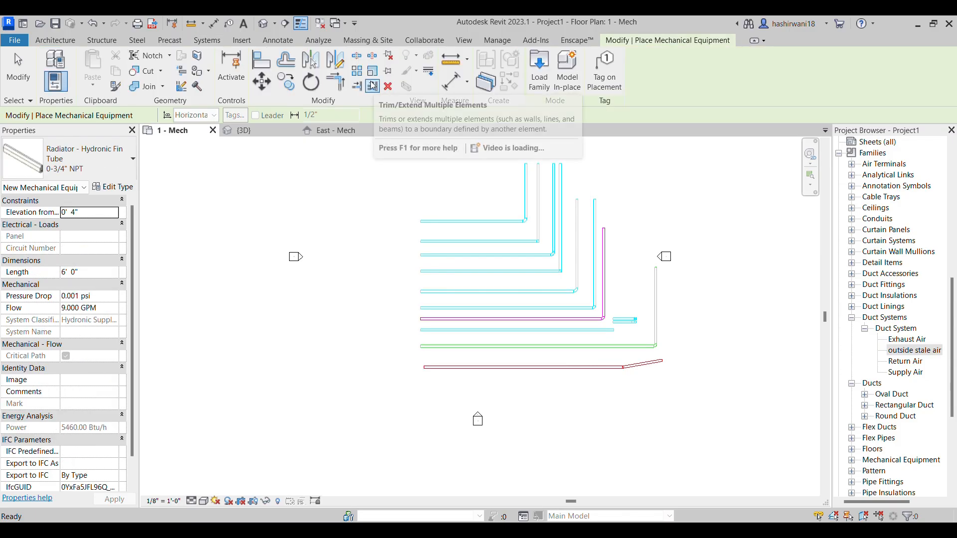
left_click(119, 159)
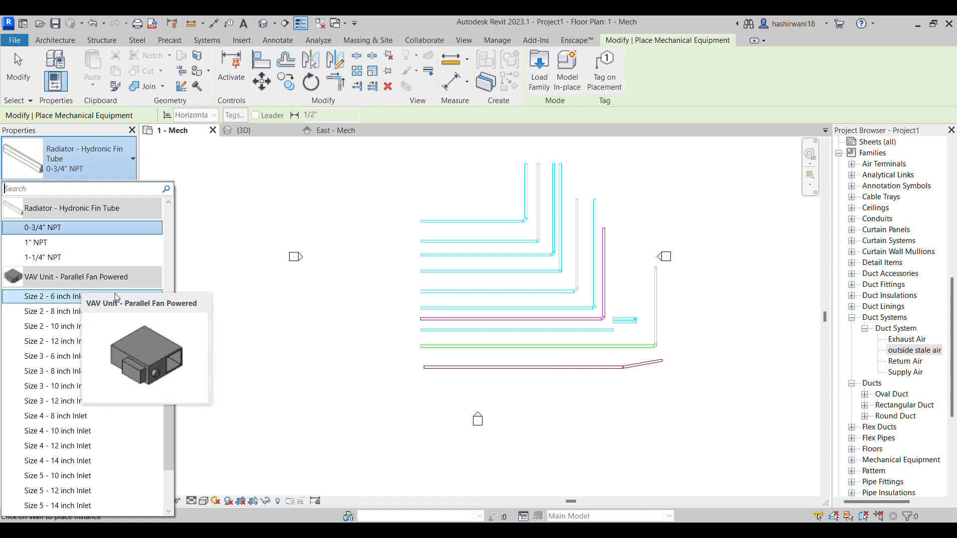
scroll(108, 319, "down", 2)
scroll(115, 329, "up", 6)
scroll(115, 329, "up", 2)
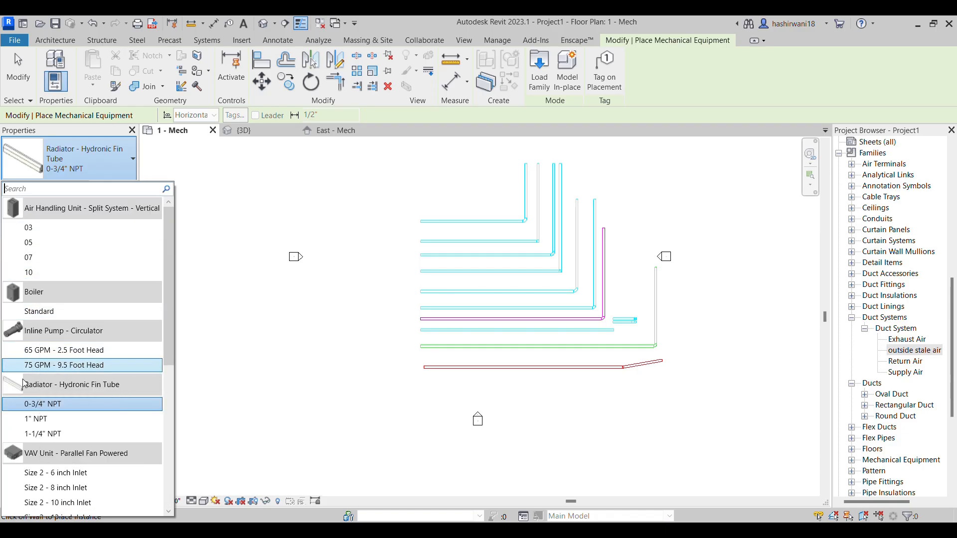
scroll(67, 407, "down", 5)
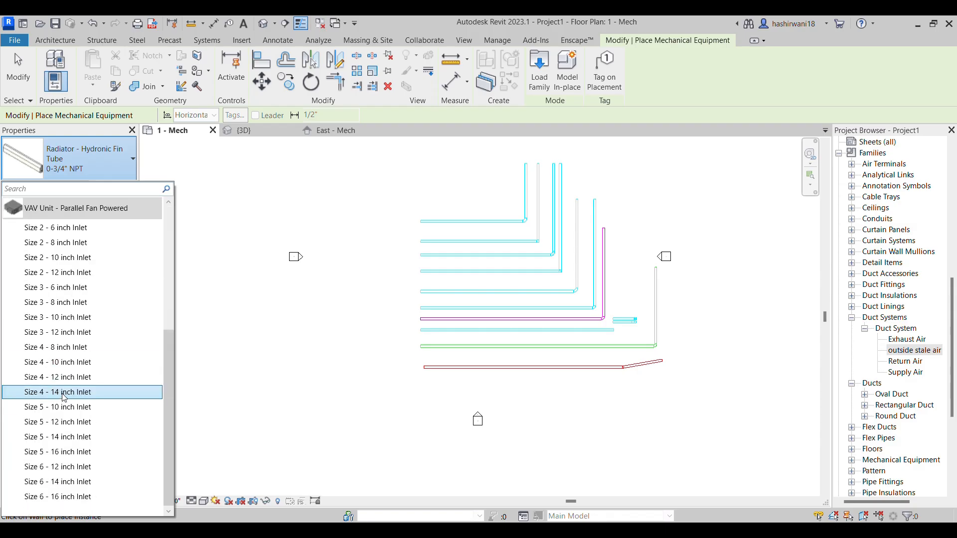
scroll(67, 406, "up", 5)
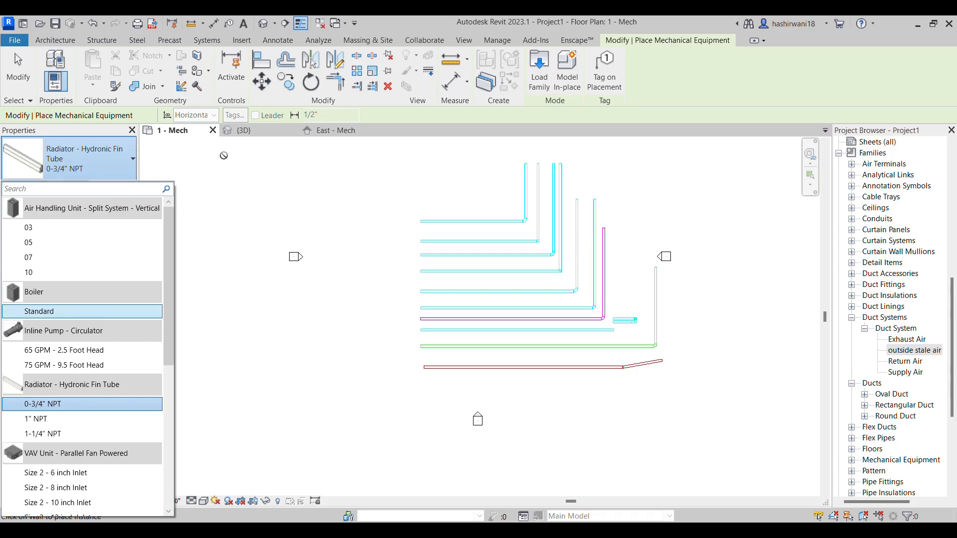
Start loading an additional family for the mechanical equipment being placed
left_click(532, 80)
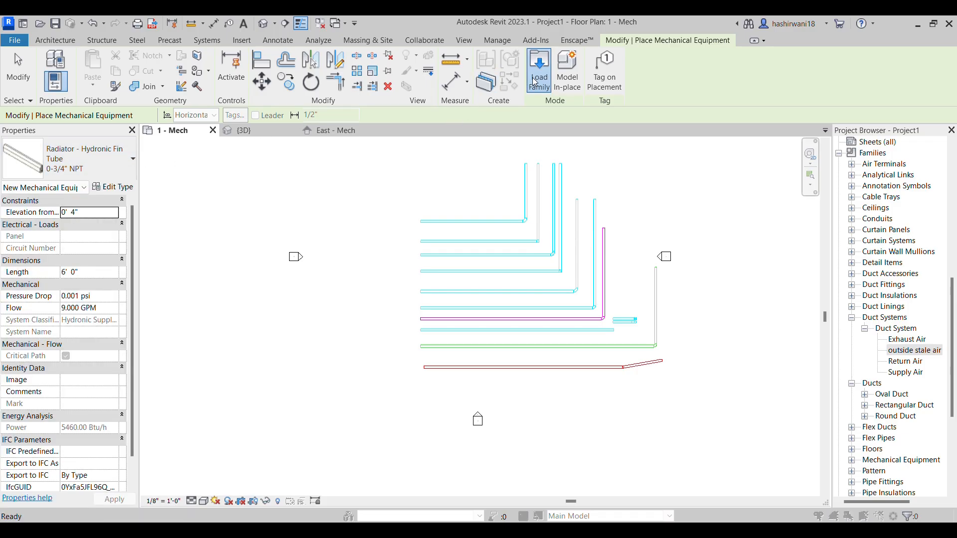
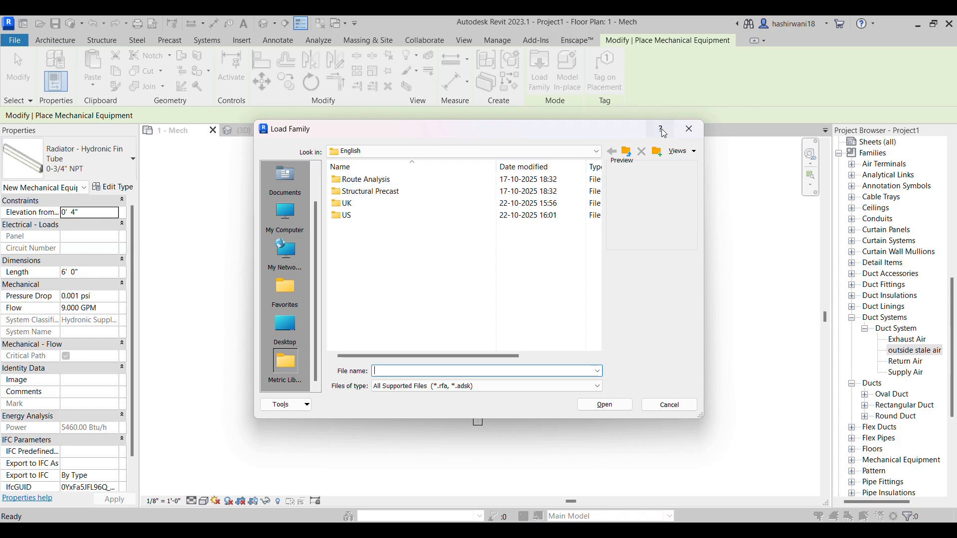
Cancel loading the additional family and start a new project from the home screen
left_click(689, 129)
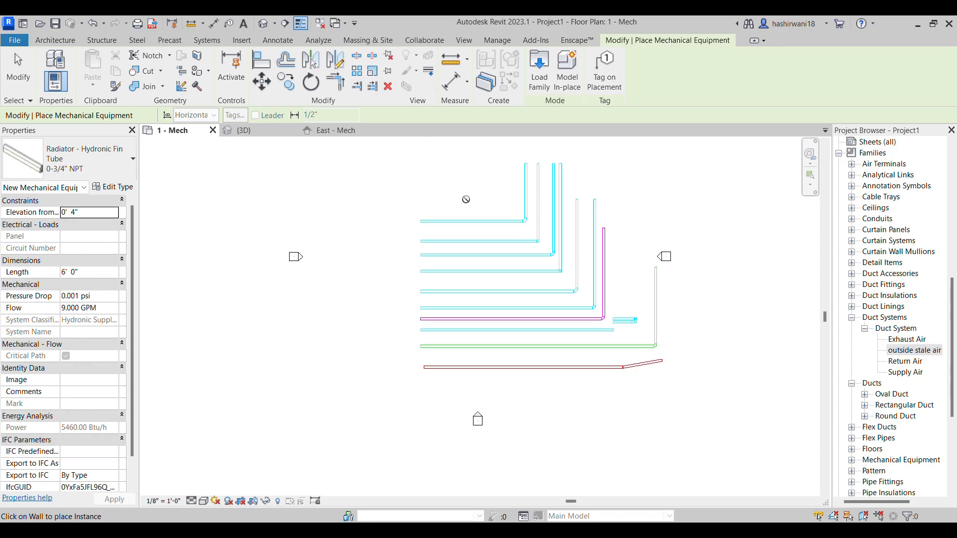
key("ctrl+d")
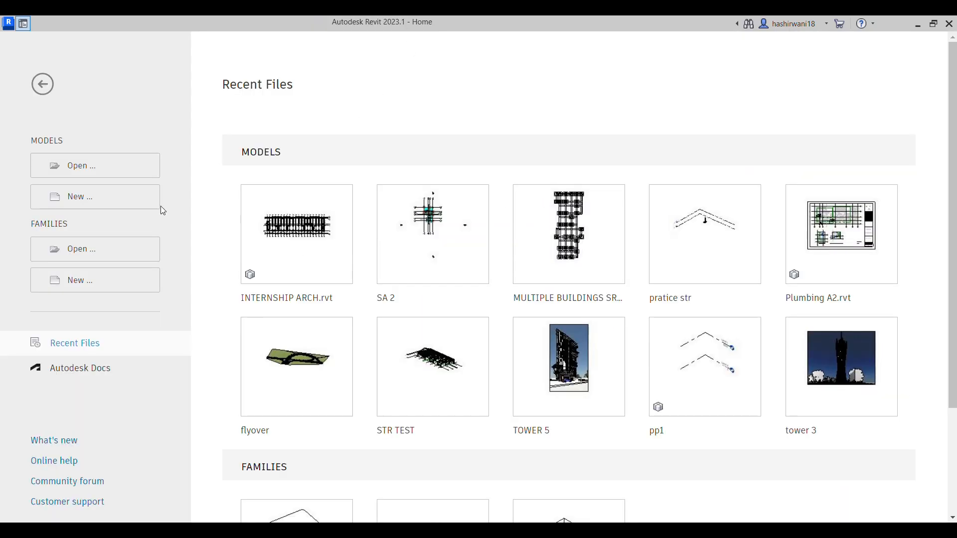
left_click(120, 206)
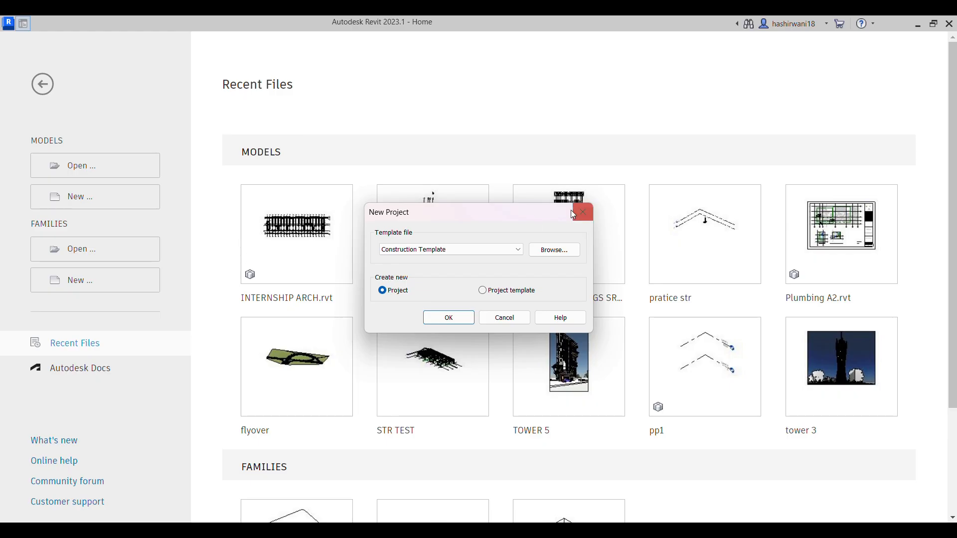
Create the project from the Mechanical HVAC TEMPLATE REVIT V22 template in the Downloads folder
left_click(559, 252)
left_click(186, 362)
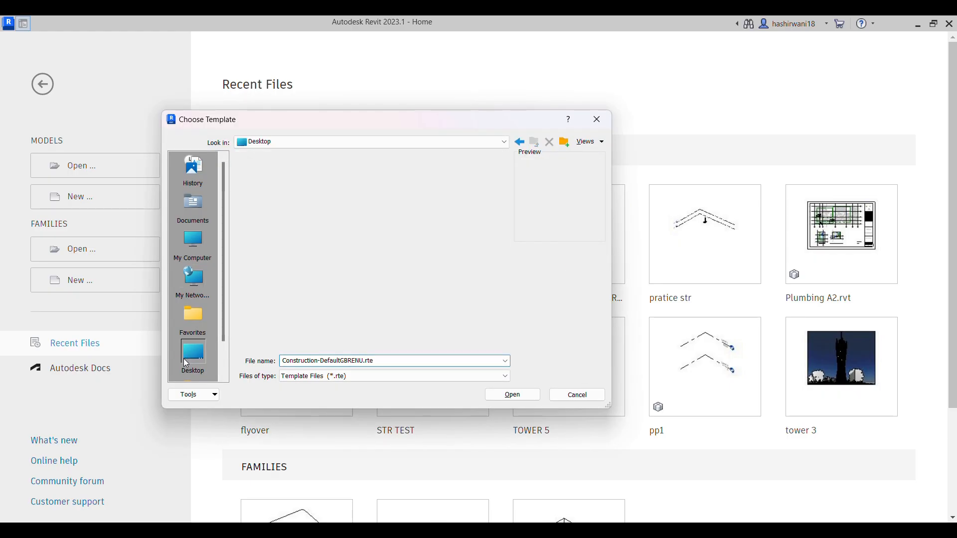
double_click(293, 225)
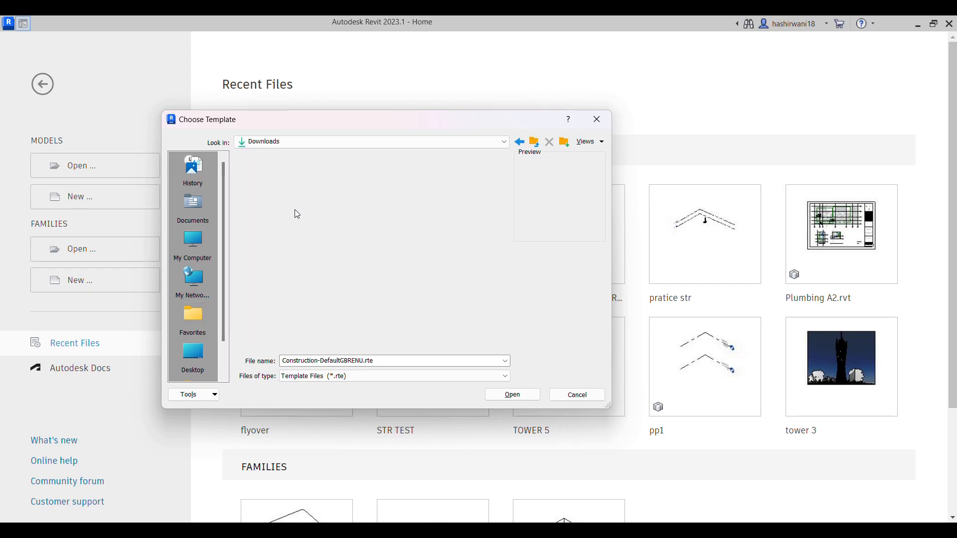
scroll(184, 344, "down", 2)
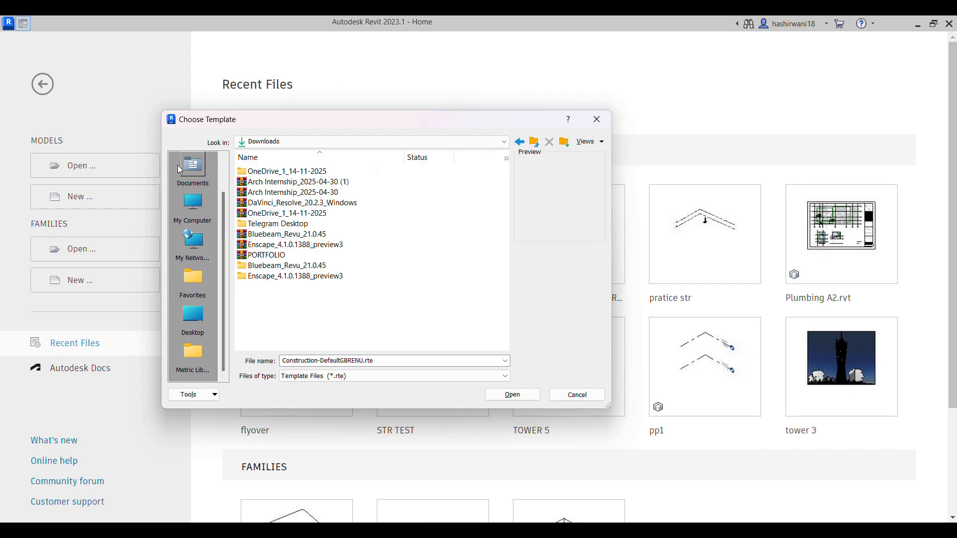
scroll(194, 249, "up", 2)
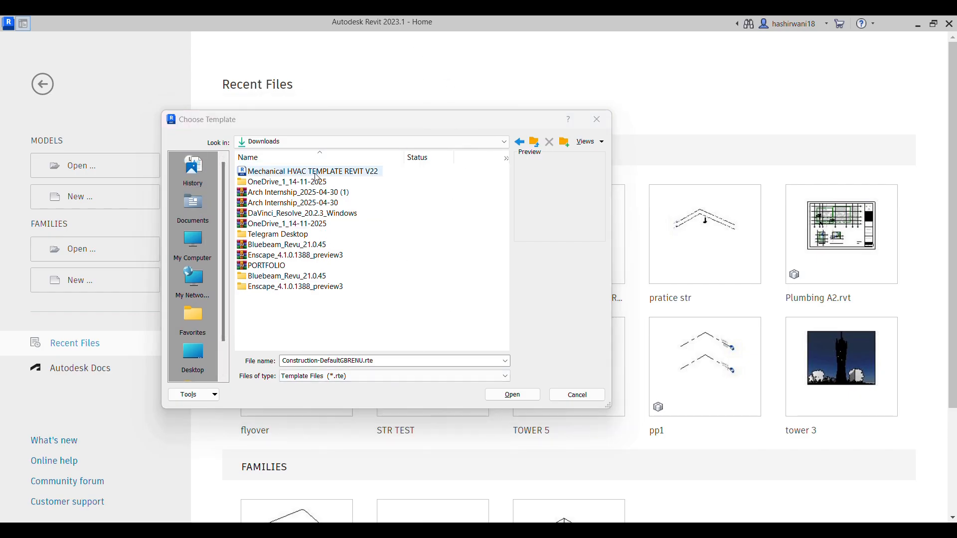
left_click(319, 174)
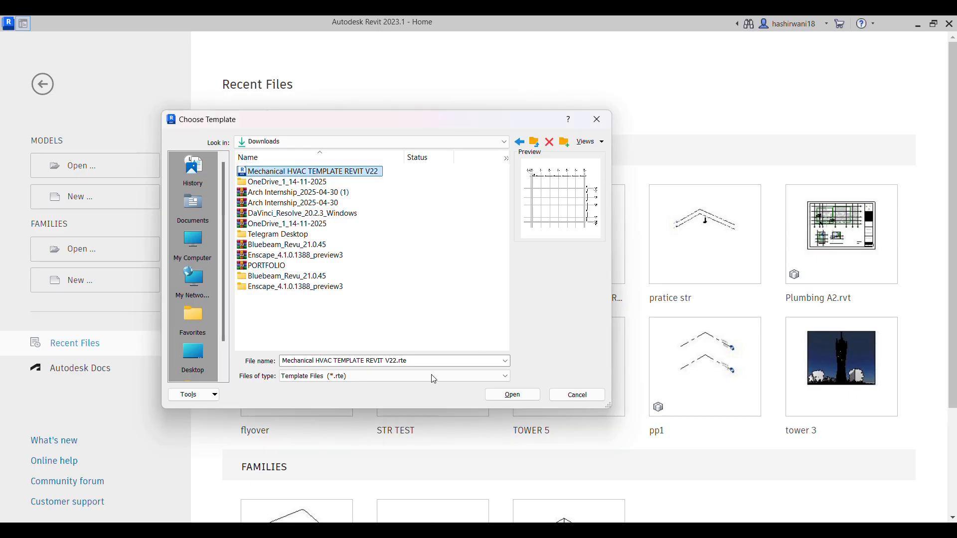
left_click(513, 395)
left_click(449, 317)
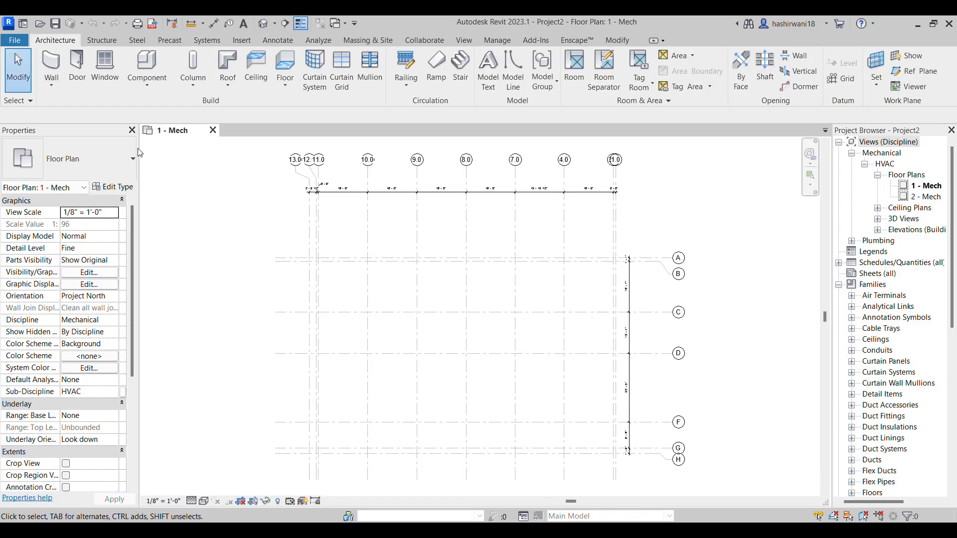
Start placing mechanical equipment in the 1 - Mech plan and examine the terminal unit types supplied by the template
middle_click_drag(565, 312, 604, 305)
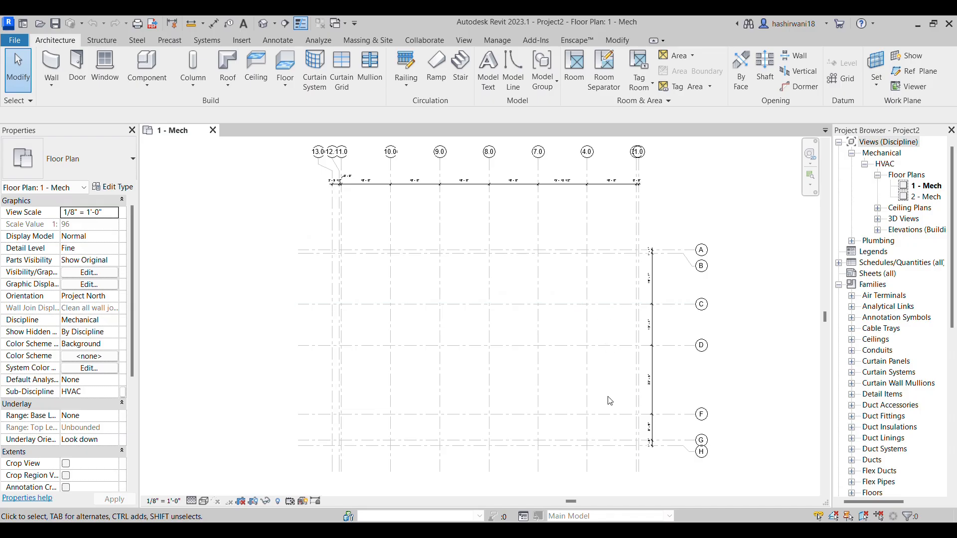
scroll(610, 398, "up", 2)
middle_click_drag(599, 357, 596, 323)
scroll(601, 302, "down", 3)
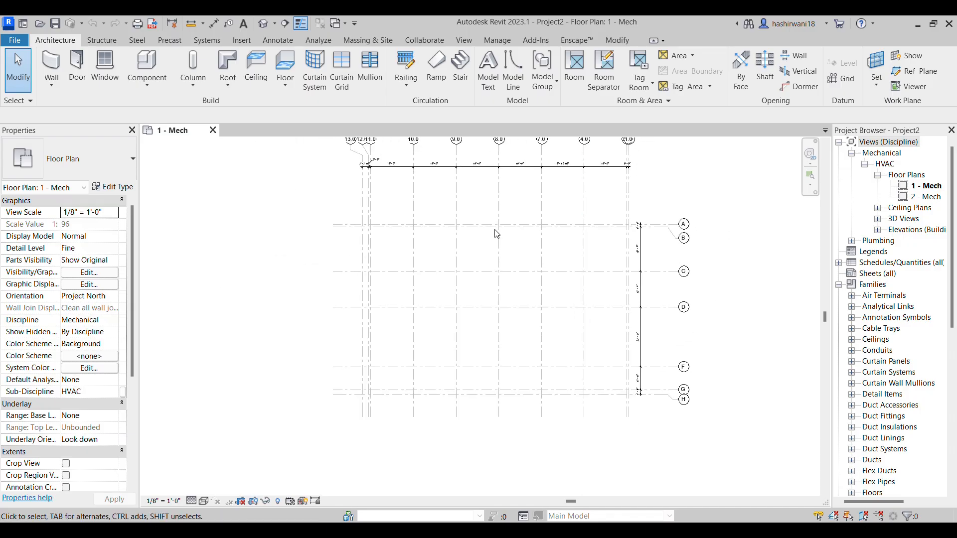
left_click(218, 40)
left_click(369, 84)
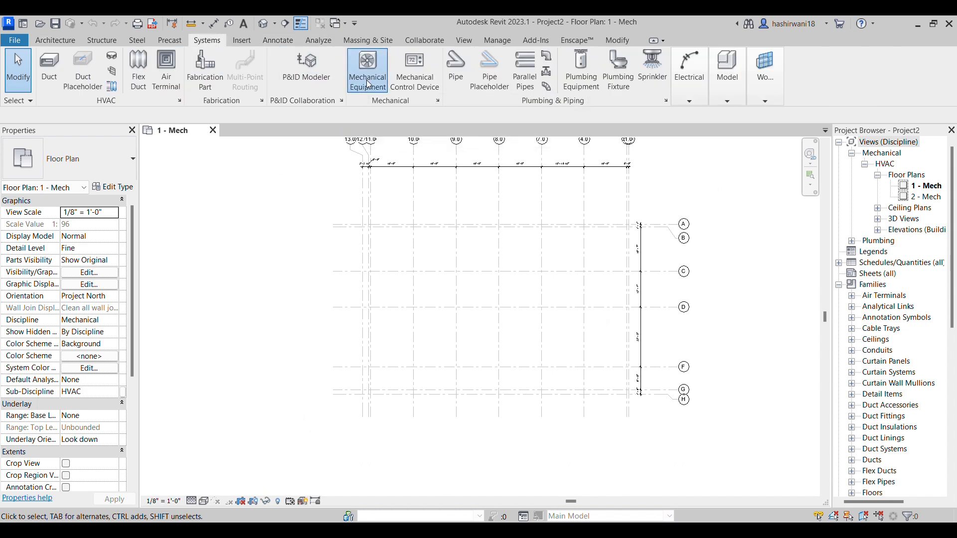
left_click(99, 157)
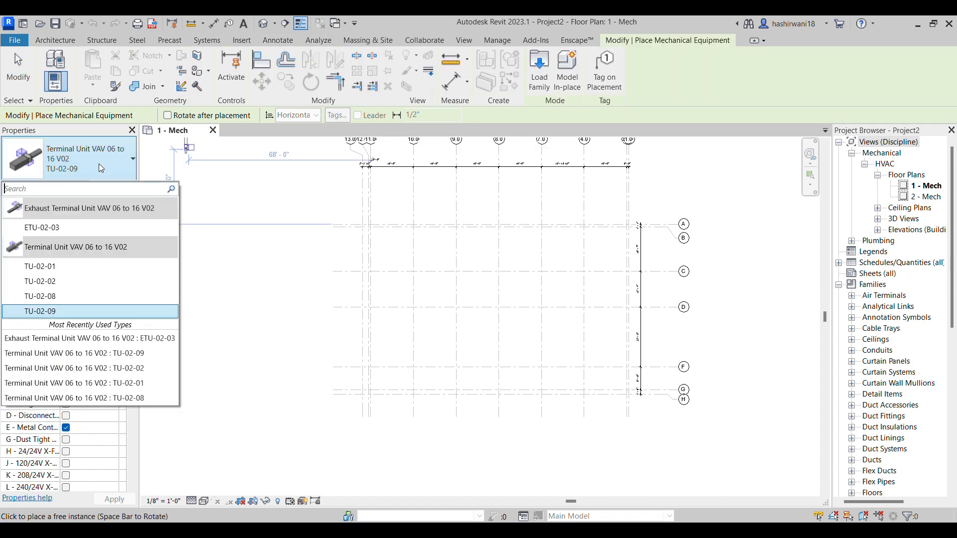
mouse_move(57, 213)
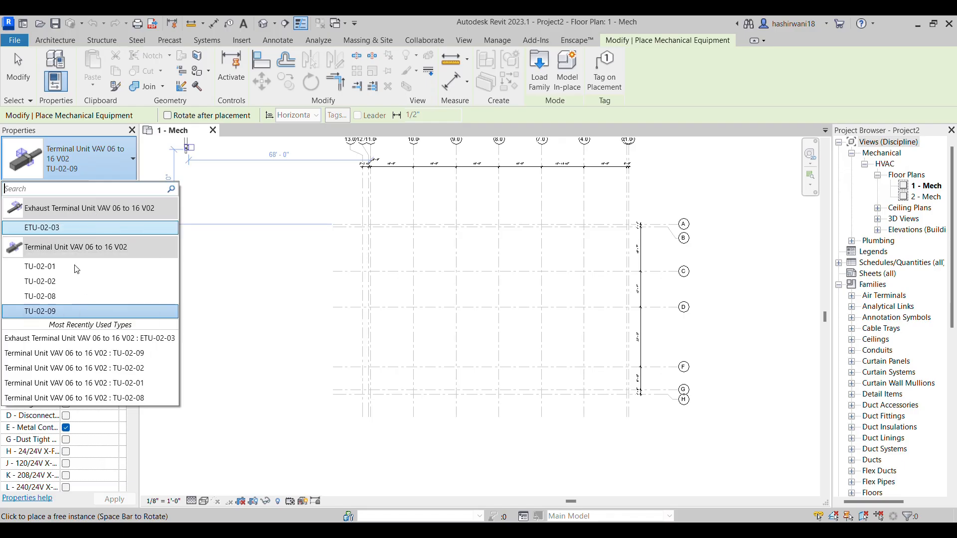
left_click(125, 159)
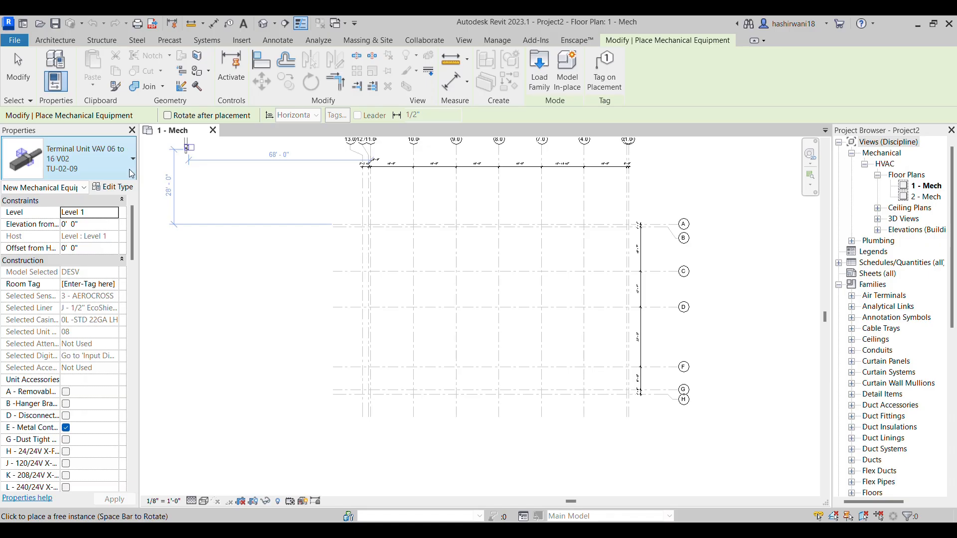
left_click(126, 158)
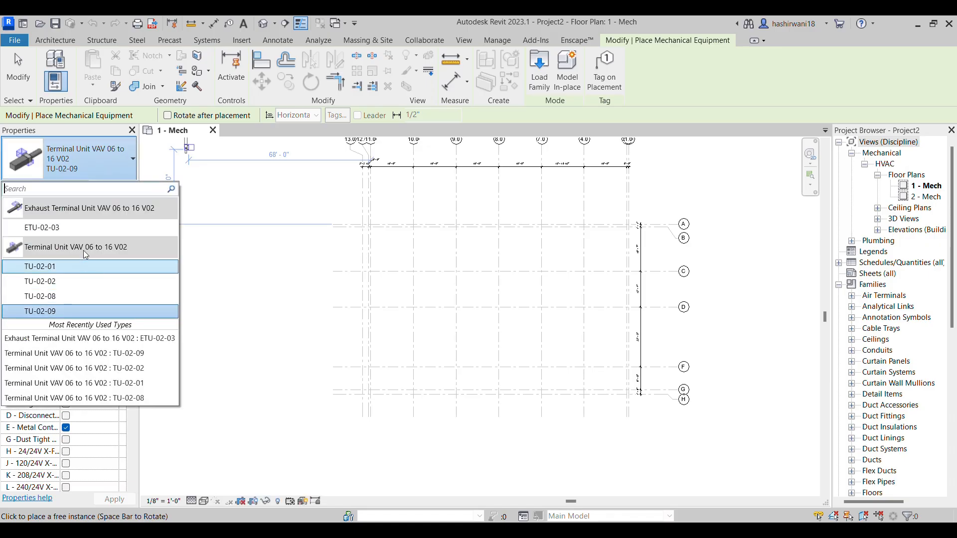
left_click(76, 160)
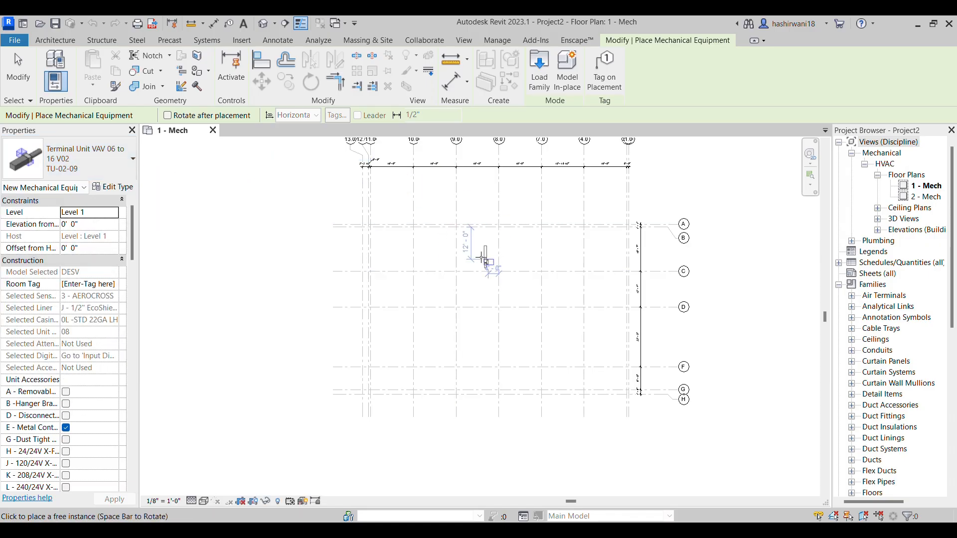
scroll(487, 257, "up", 3)
middle_click_drag(559, 369, 504, 309)
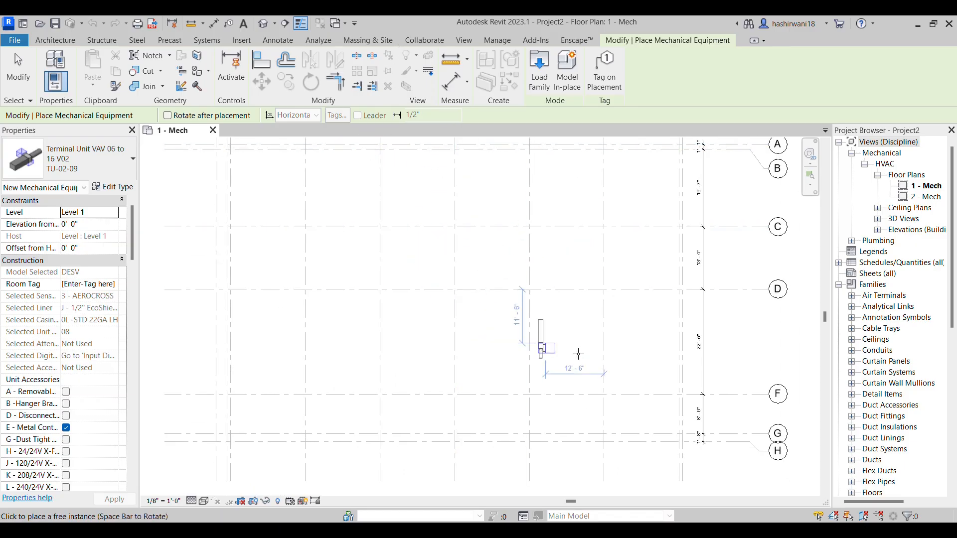
Switch to the HVAC assignment PDF in the browser and examine the TU-02-09 terminal unit and its duct run between grids F and G
key("alt+Tab")
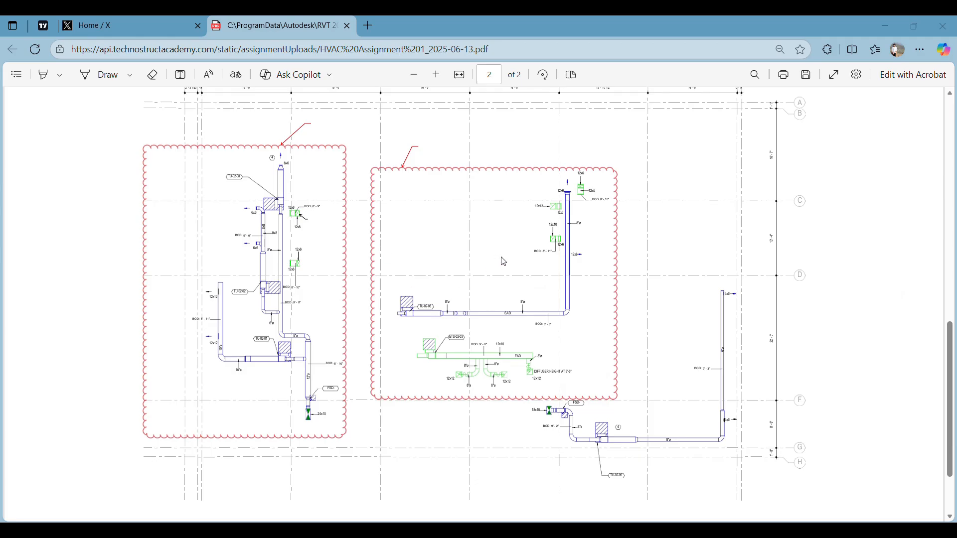
scroll(506, 261, "up", 3)
scroll(507, 260, "down", 2)
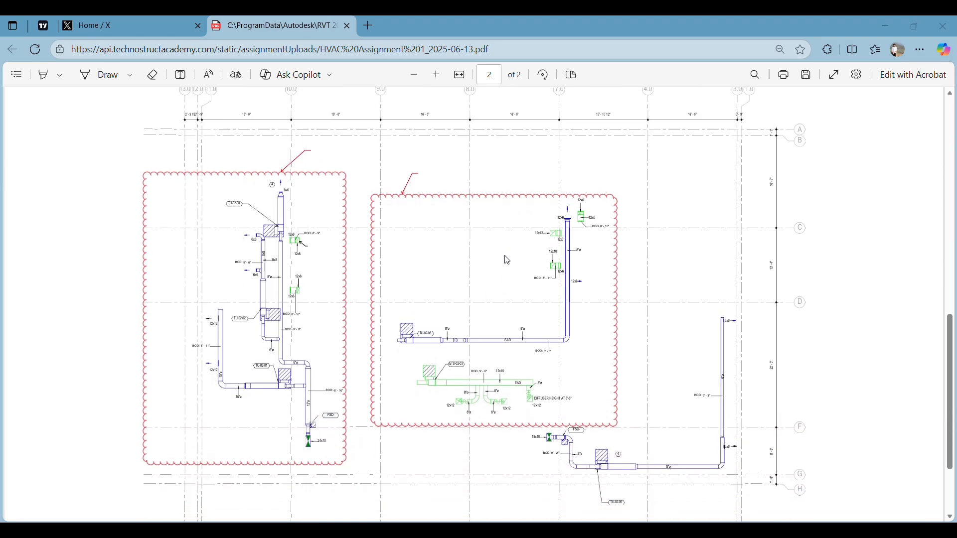
scroll(507, 260, "down", 1)
scroll(506, 392, "up", 5, "ctrl")
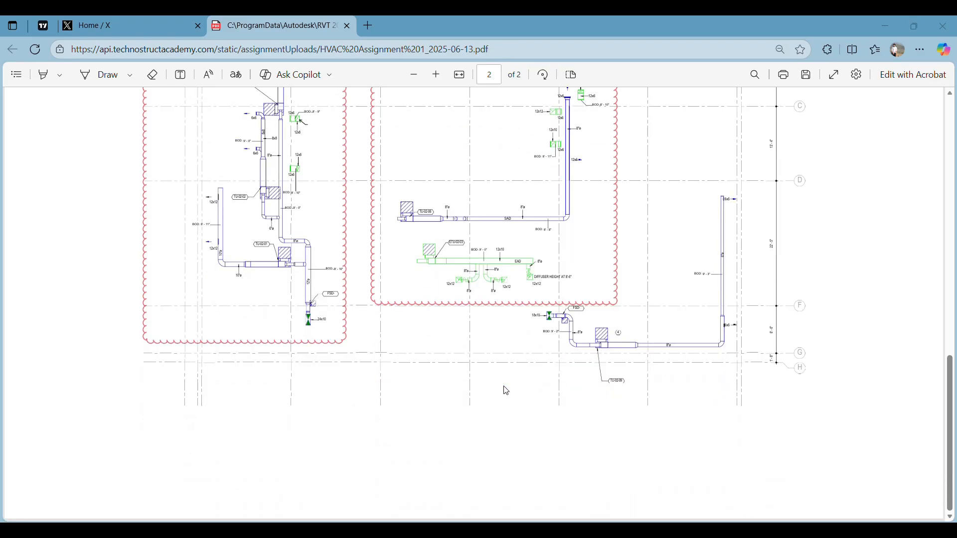
scroll(509, 386, "up", 2, "ctrl")
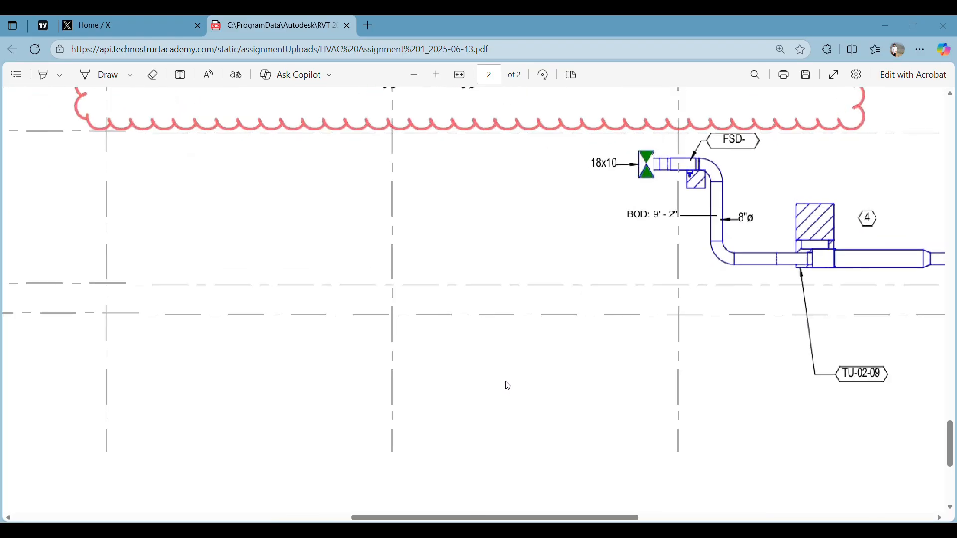
scroll(509, 385, "right", 5)
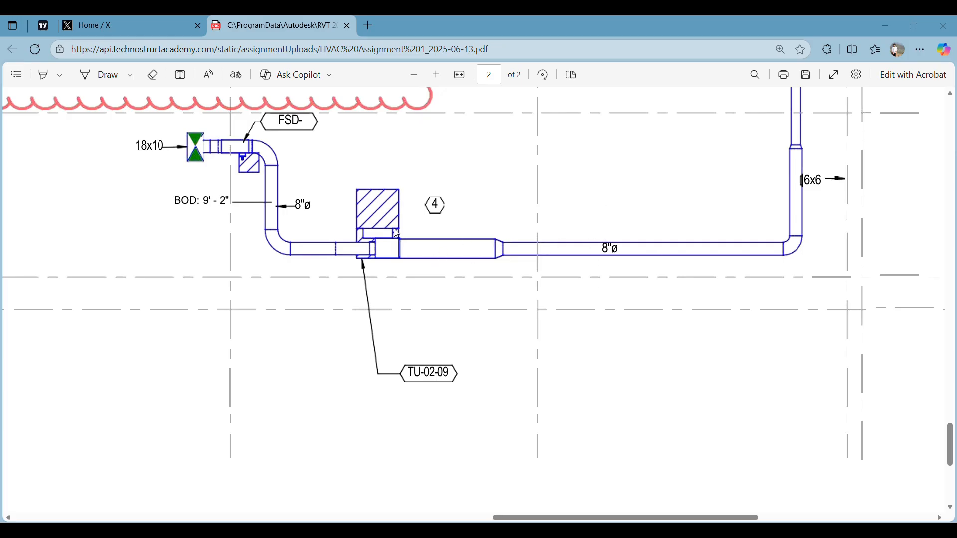
scroll(375, 288, "up", 8)
scroll(163, 147, "down", 3)
scroll(163, 147, "up", 3)
scroll(173, 248, "down", 5, "ctrl")
scroll(367, 138, "left", 1)
scroll(366, 139, "left", 10)
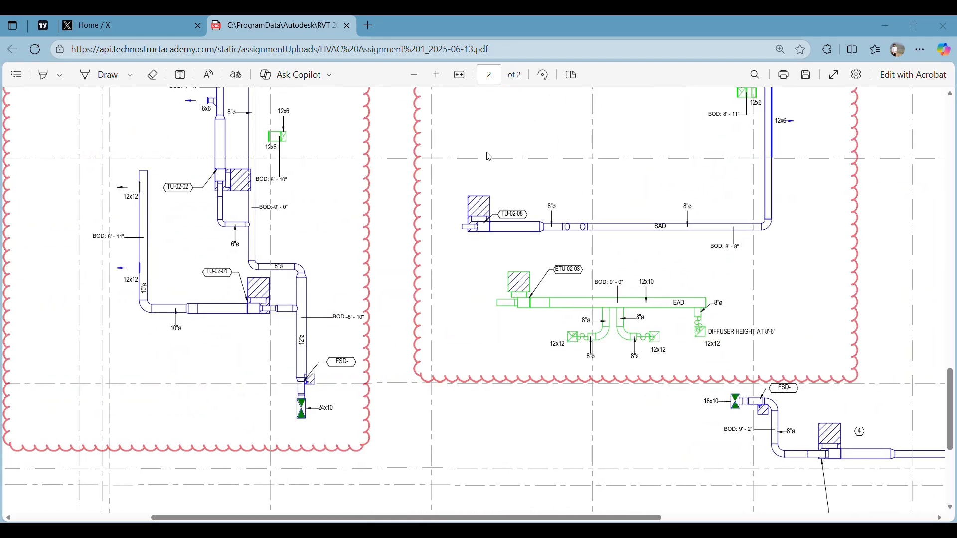
Examine the terminal unit tags, duct sizes and BOD elevations of the supply and exhaust runs across the assignment drawing
left_click_drag(520, 214, 339, 308)
left_click(216, 369)
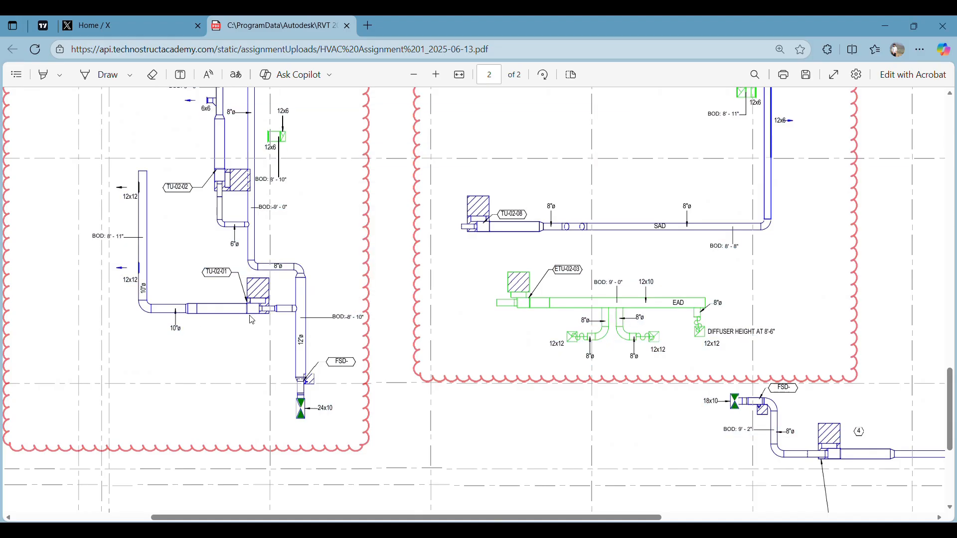
scroll(643, 241, "right", 1)
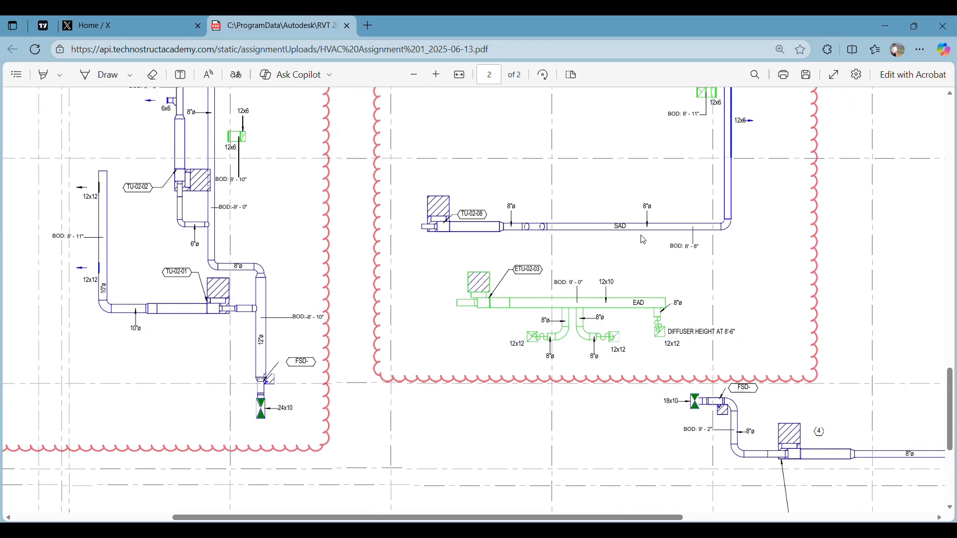
scroll(643, 239, "right", 1)
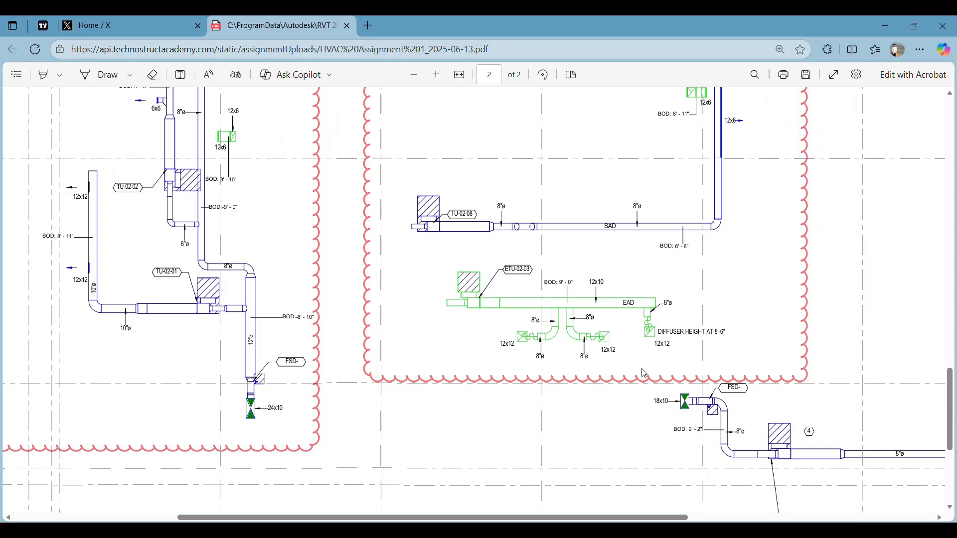
scroll(643, 372, "up", 4)
scroll(643, 366, "down", 5)
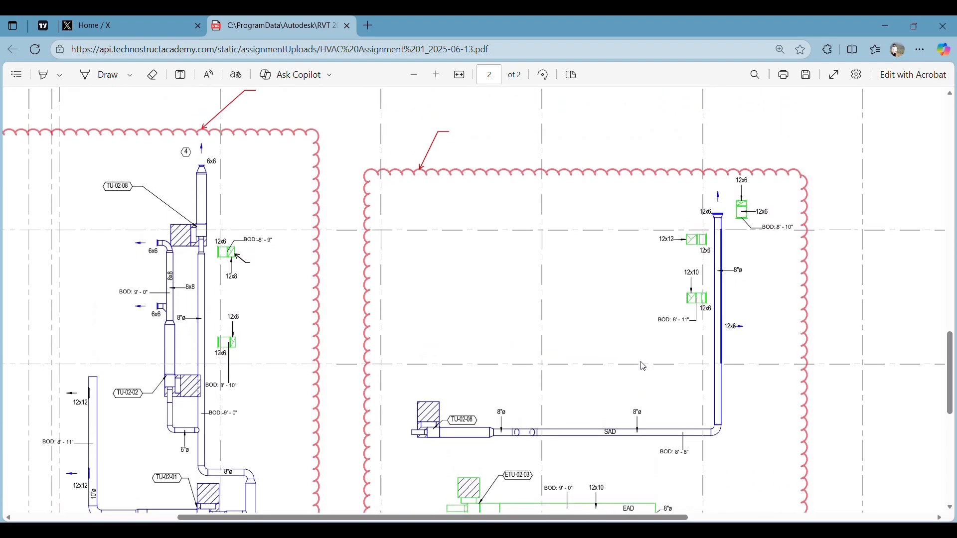
scroll(659, 361, "down", 1)
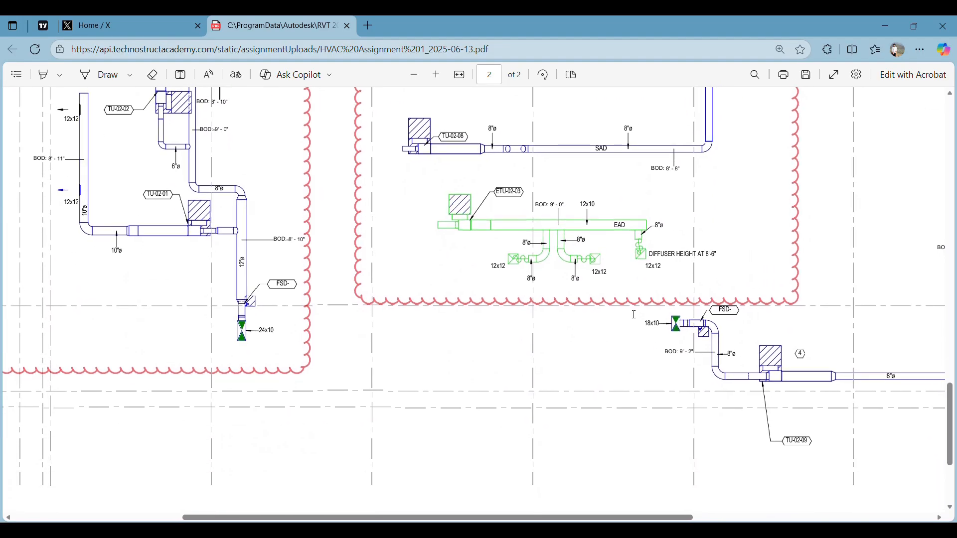
scroll(607, 232, "up", 4)
scroll(597, 402, "up", 4, "ctrl")
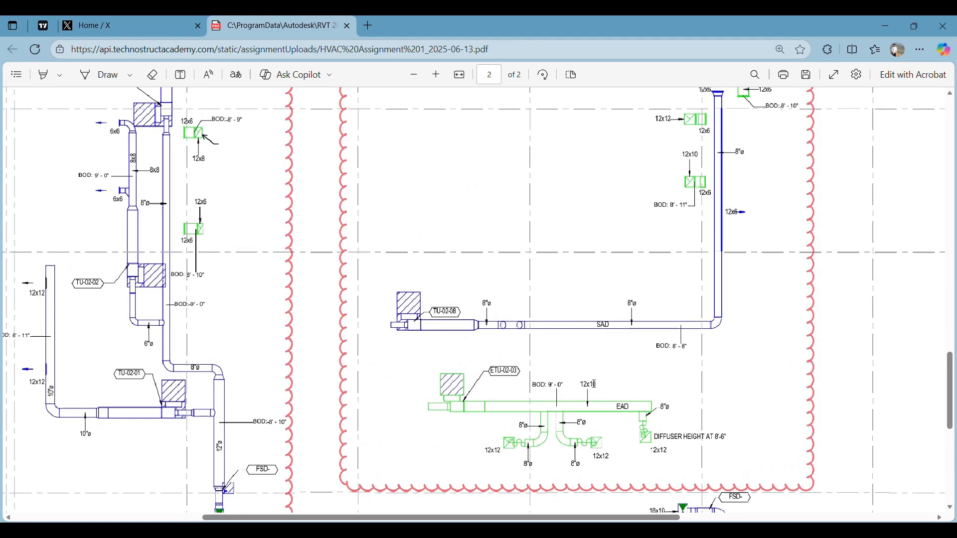
scroll(570, 368, "down", 5, "ctrl")
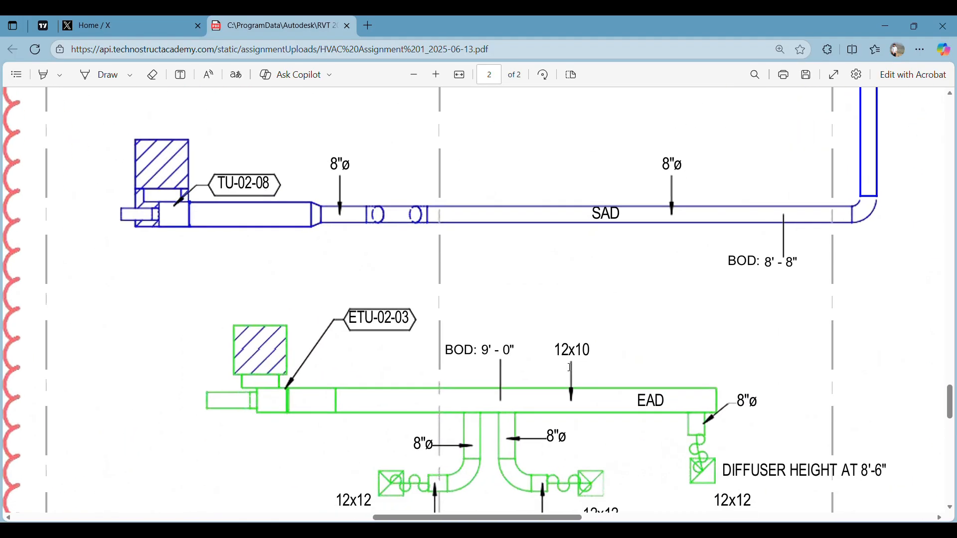
scroll(691, 360, "up", 4, "ctrl")
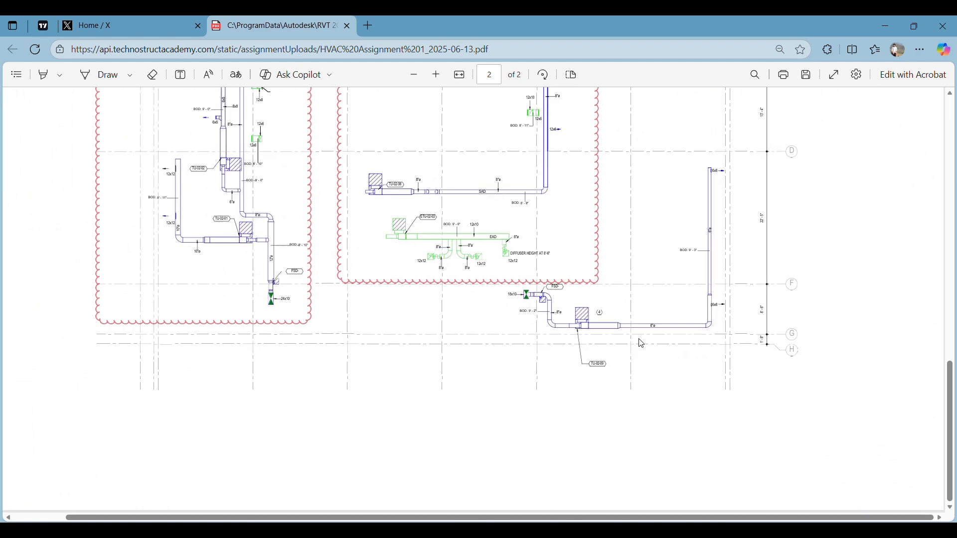
scroll(617, 318, "up", 1)
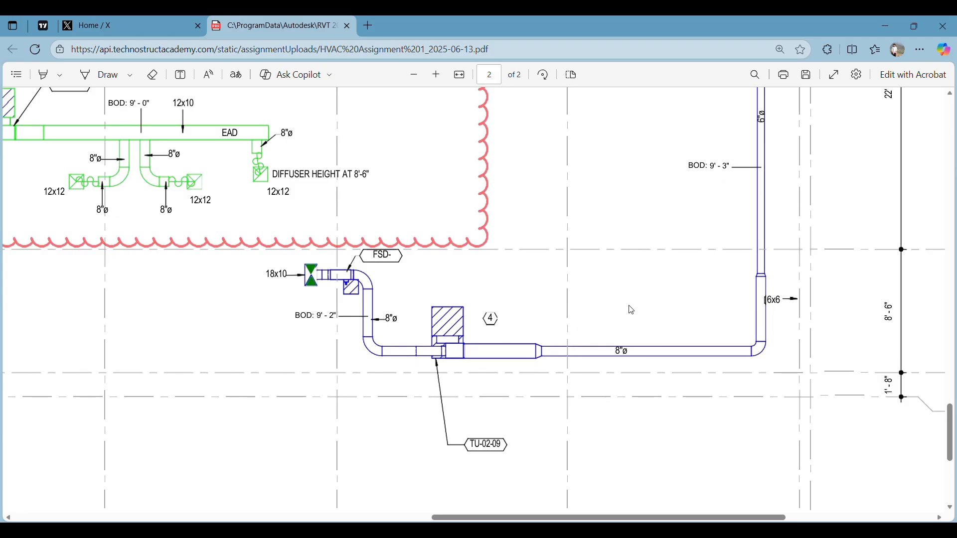
Switch to the hvac A1_detached project in Revit, then return to the HVAC assignment PDF in the browser
key("alt+Tab")
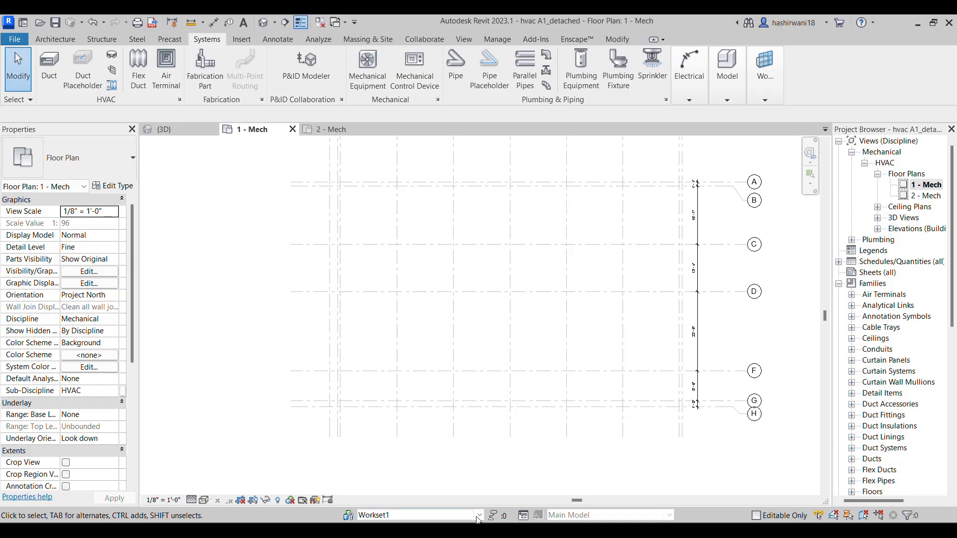
mouse_move(466, 530)
left_click(464, 428)
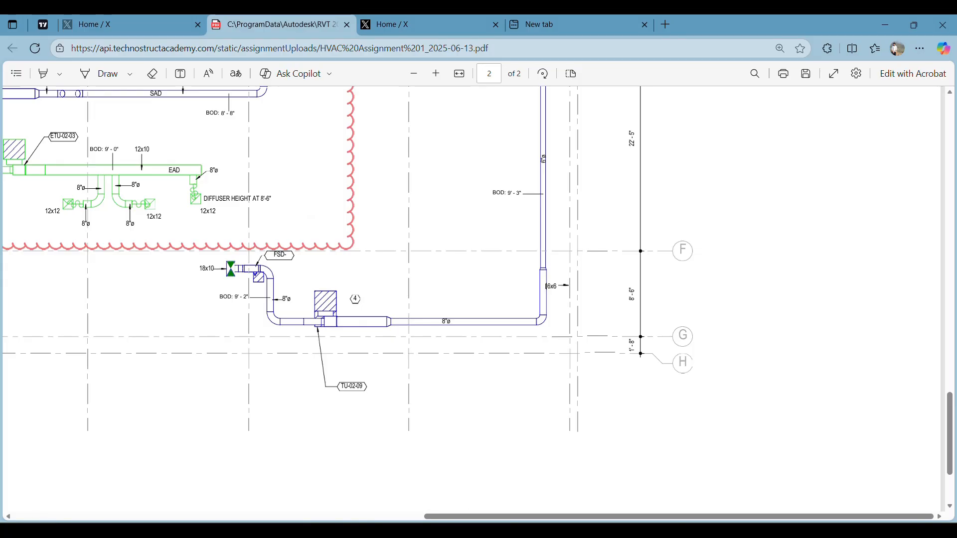
Switch to the Revit project and examine the mechanical equipment and air terminal types available for placement
key("alt+Tab")
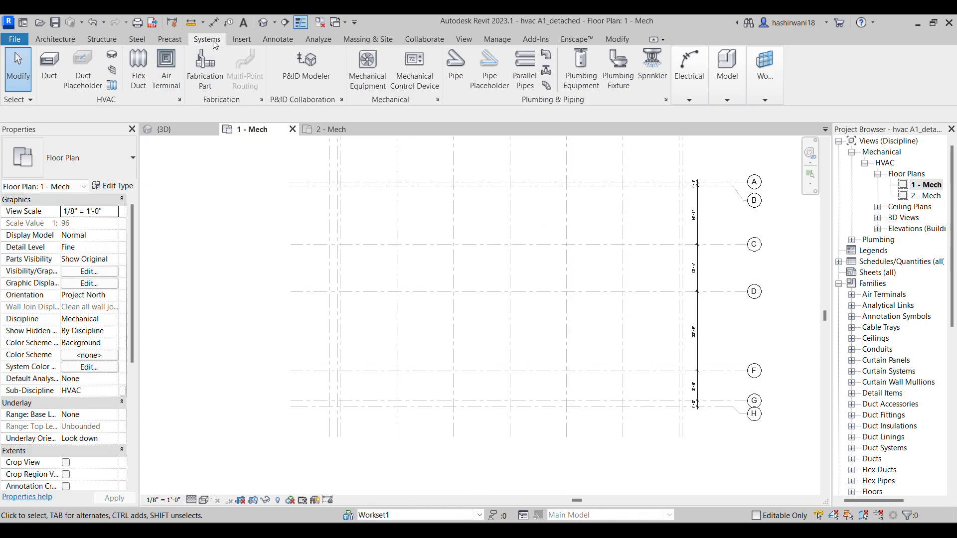
left_click(370, 76)
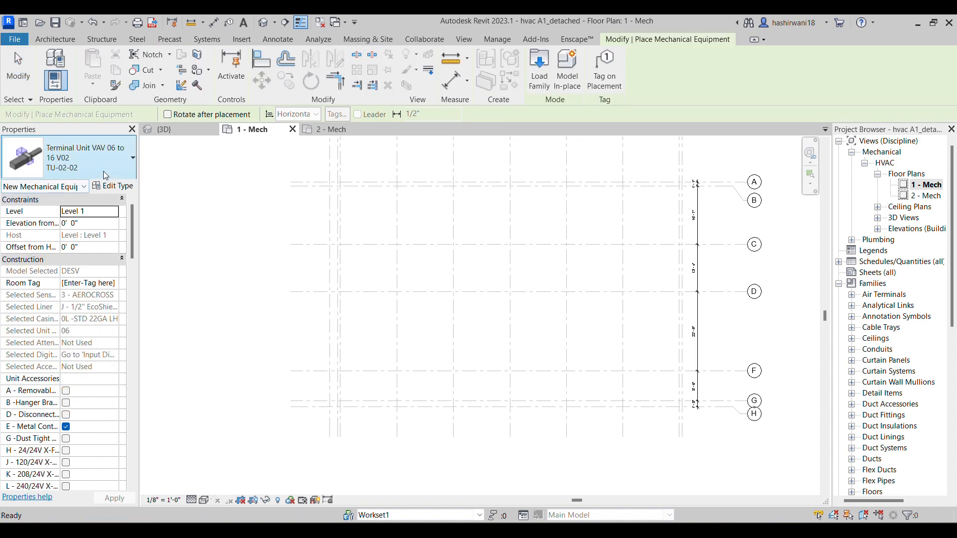
left_click(77, 172)
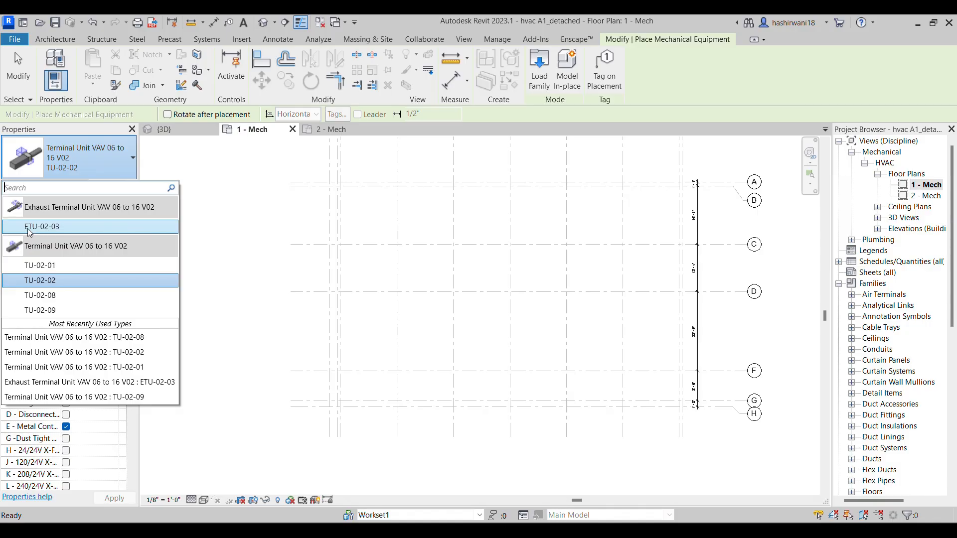
left_click(205, 40)
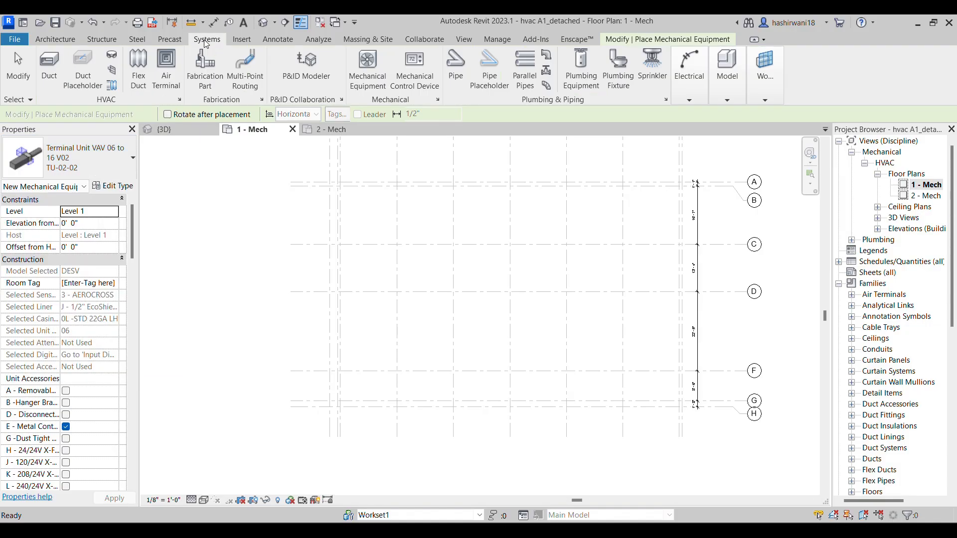
left_click(166, 67)
left_click(111, 177)
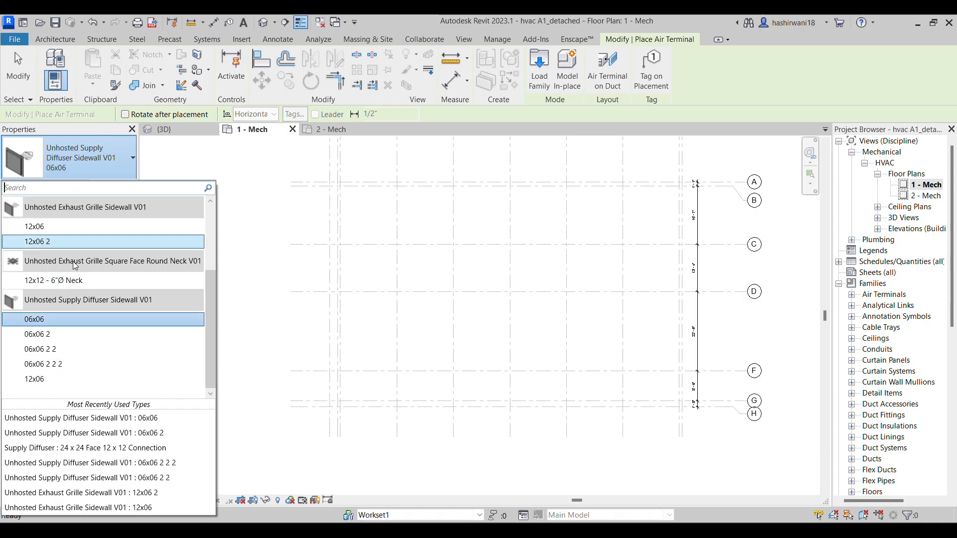
Start placing a duct accessory to examine the Damper Fire-Smoke FSD, and compare it with the FSD tag in the assignment PDF
left_click(206, 41)
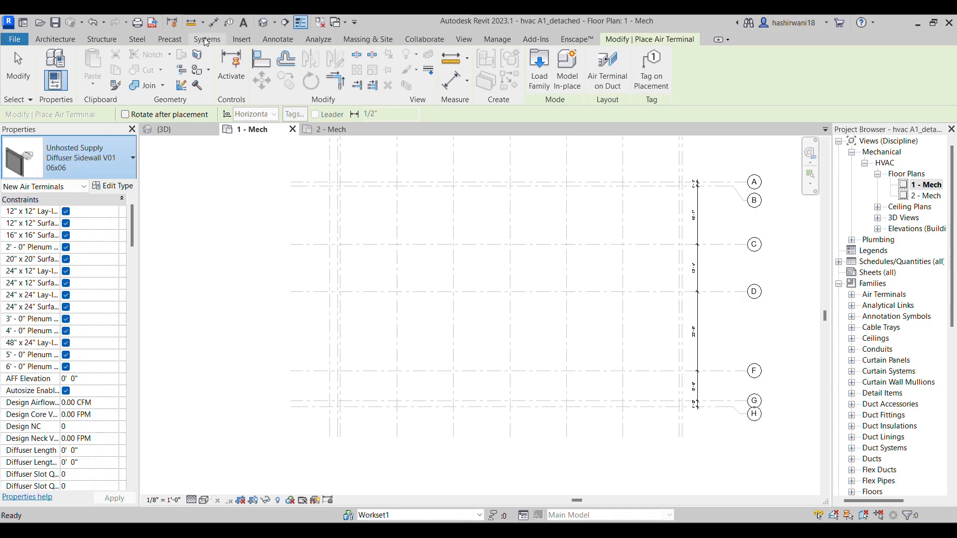
left_click(206, 41)
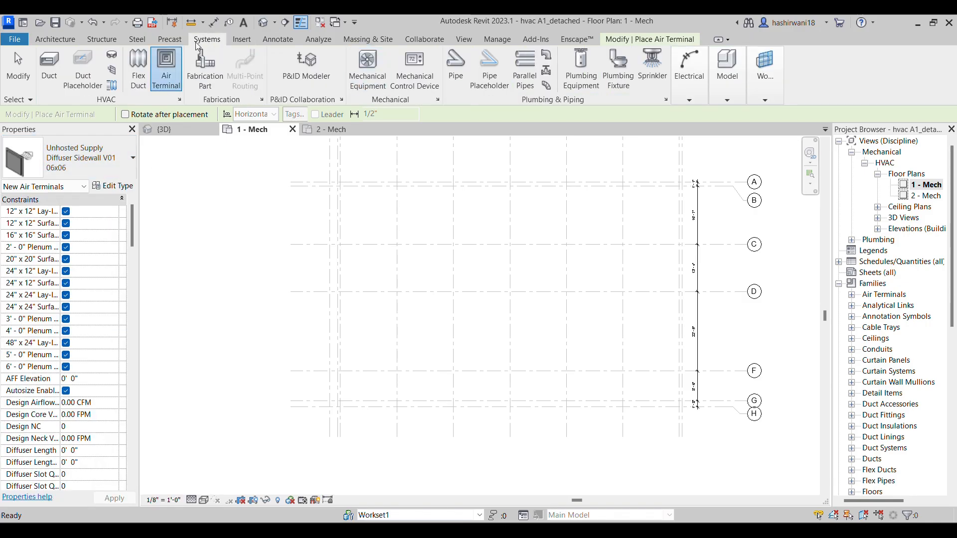
left_click(113, 71)
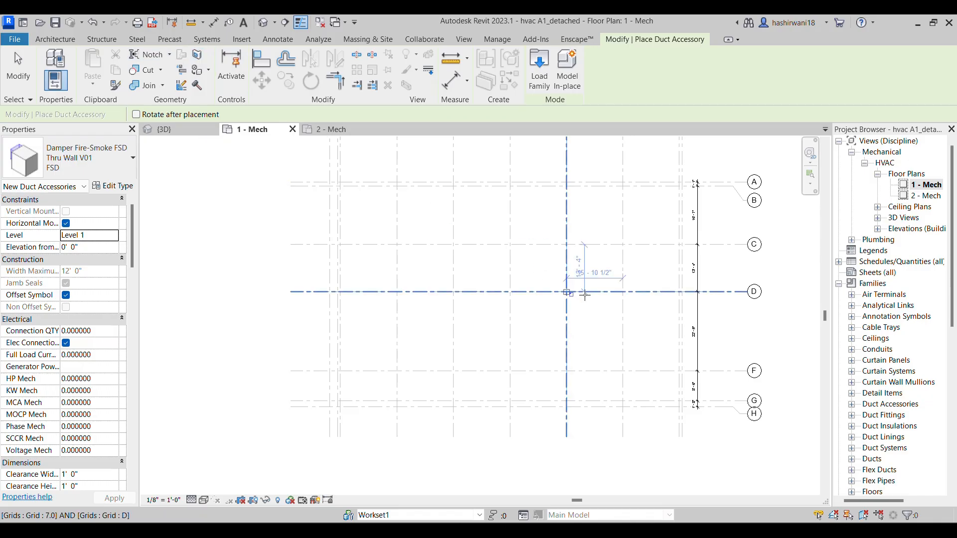
middle_click_drag(648, 352, 582, 335)
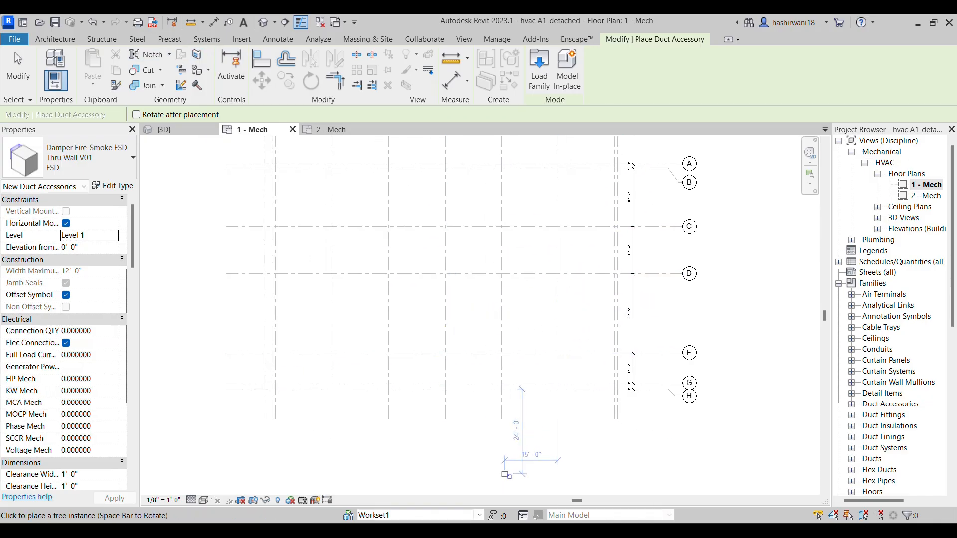
key("alt+Tab")
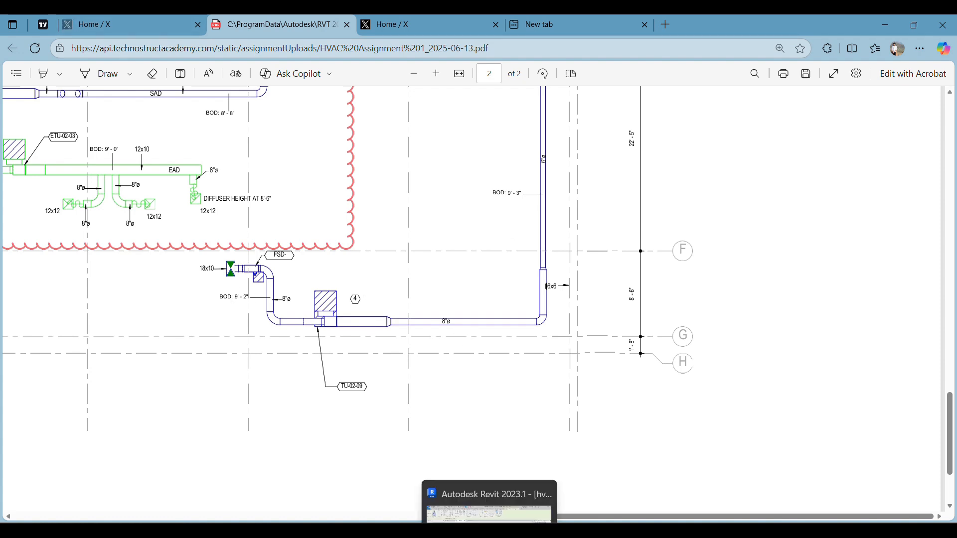
left_click(489, 531)
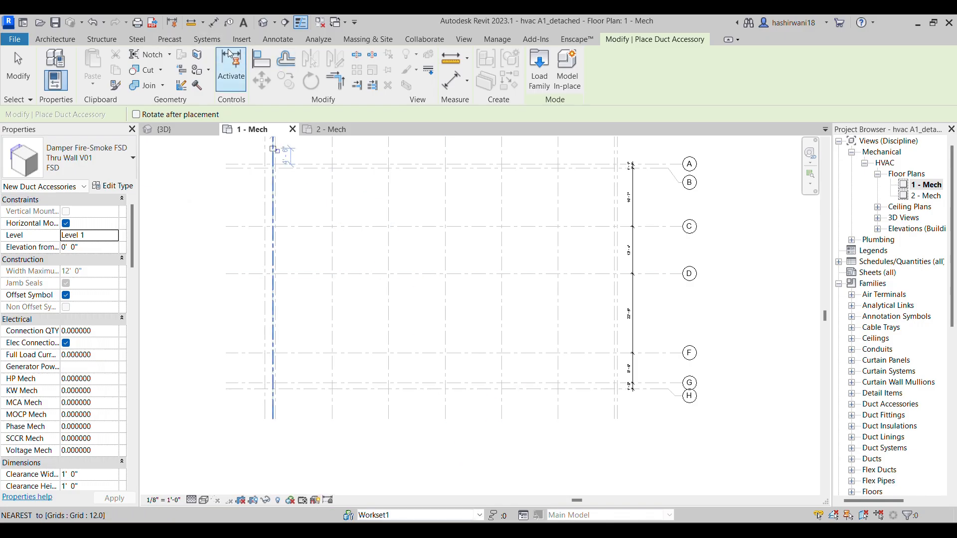
Start the Duct tool, check the TU-02-09 run in the assignment PDF, and choose the Round Duct Taps type
left_click(207, 40)
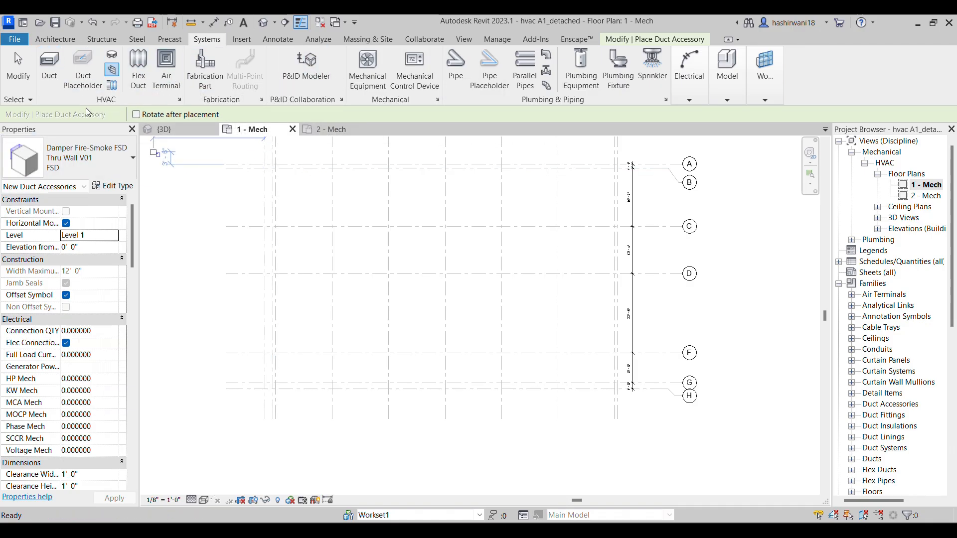
key("d")
key("t")
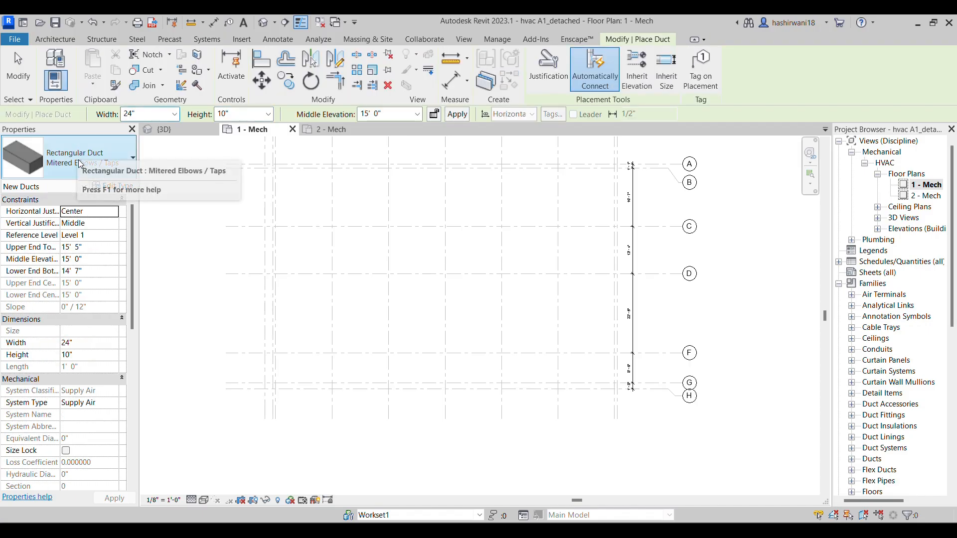
left_click(76, 152)
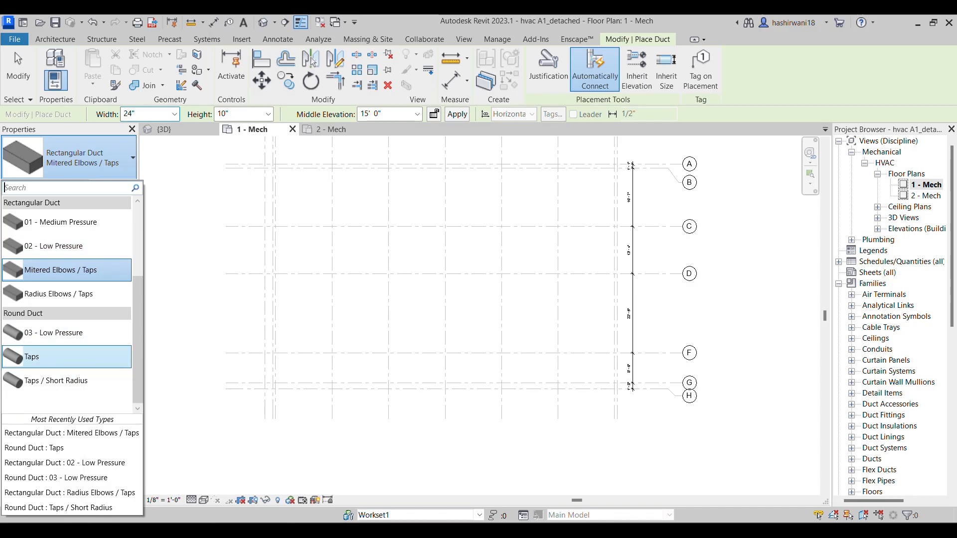
left_click(428, 530)
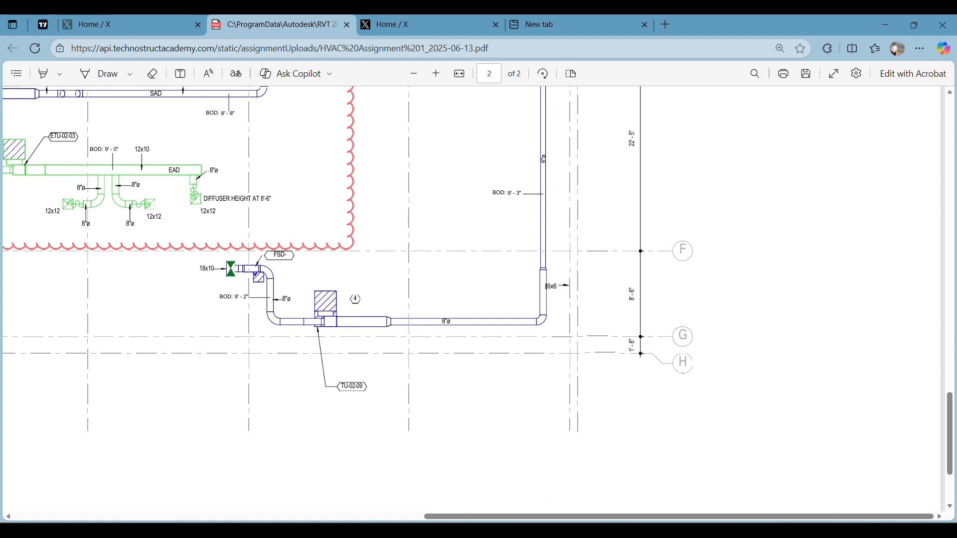
key("alt+Tab")
left_click(93, 172)
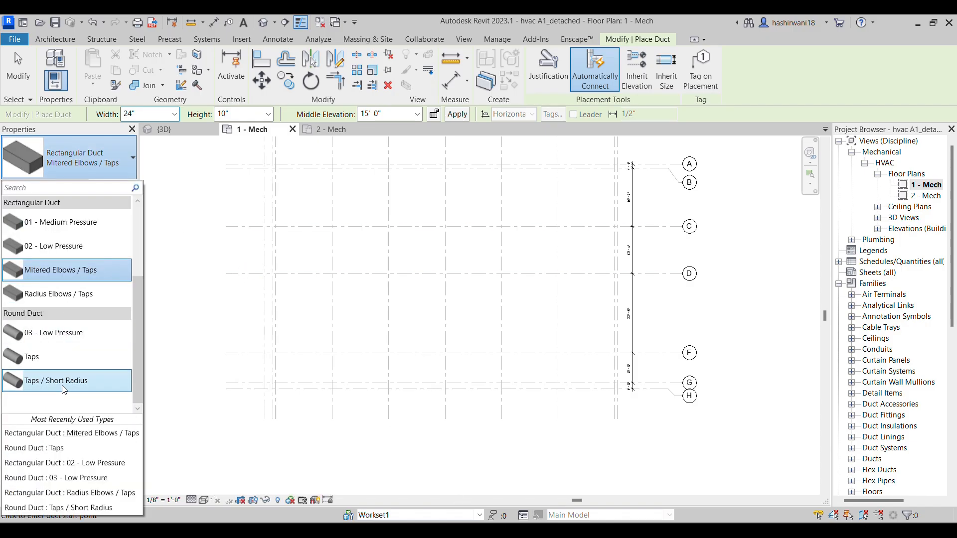
left_click(50, 357)
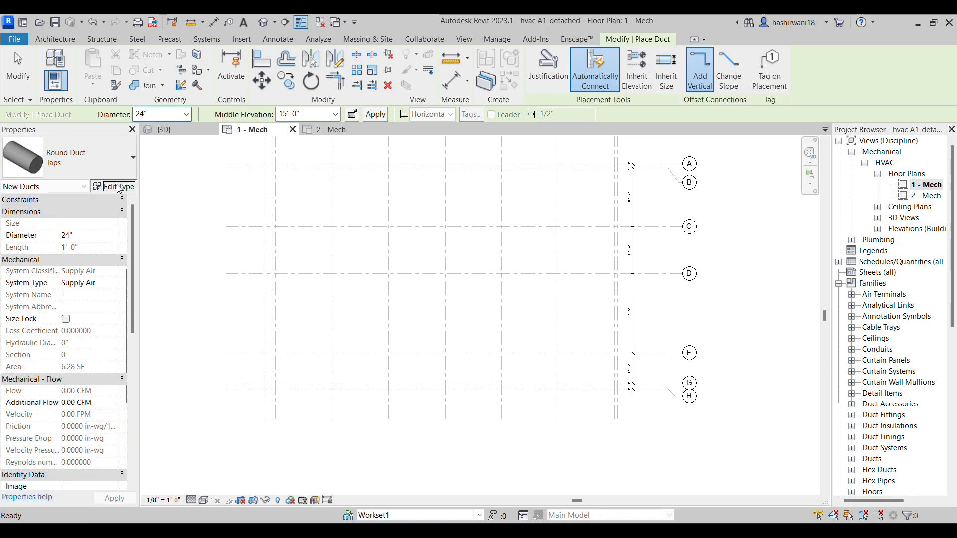
Examine the elbow, junction and transition fittings in the routing preferences of the Round Duct Taps type
left_click(118, 187)
left_click(723, 239)
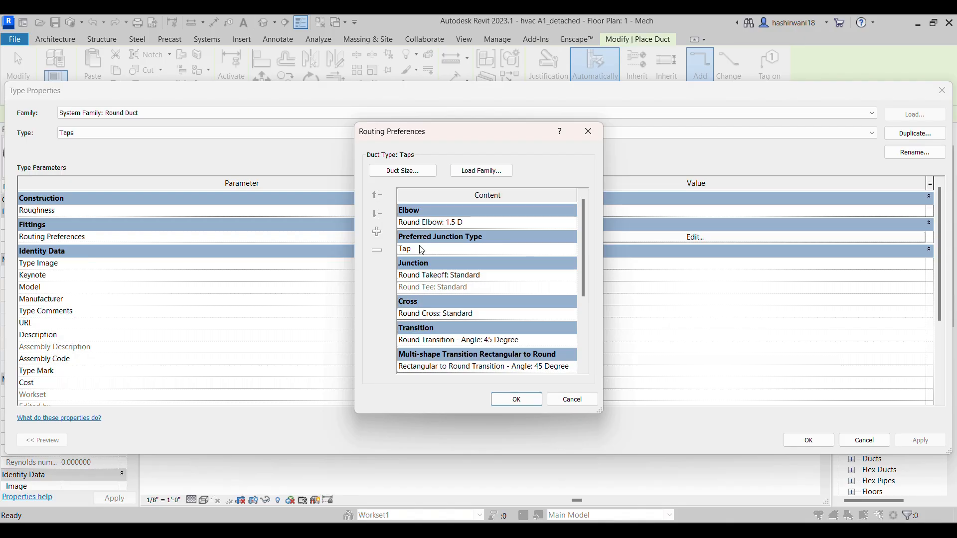
left_click(517, 400)
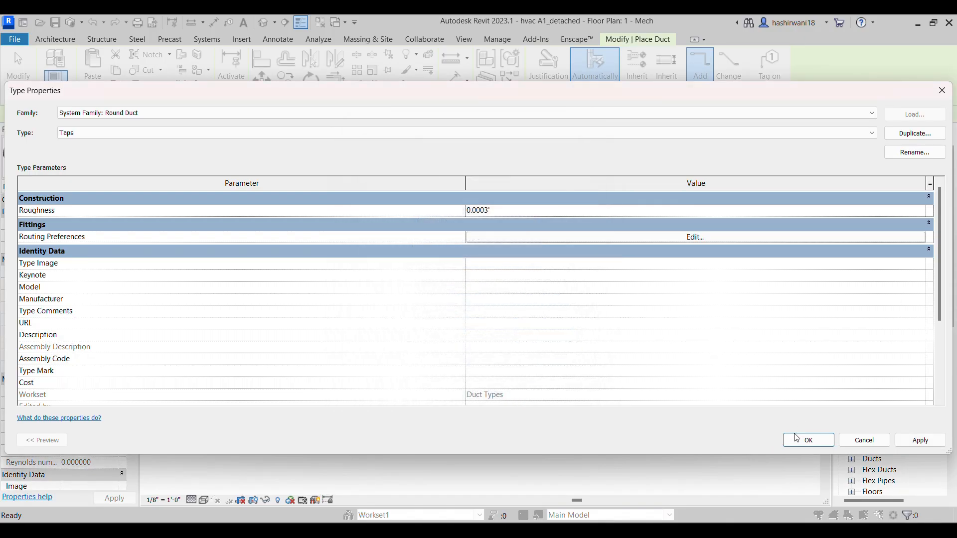
left_click(808, 440)
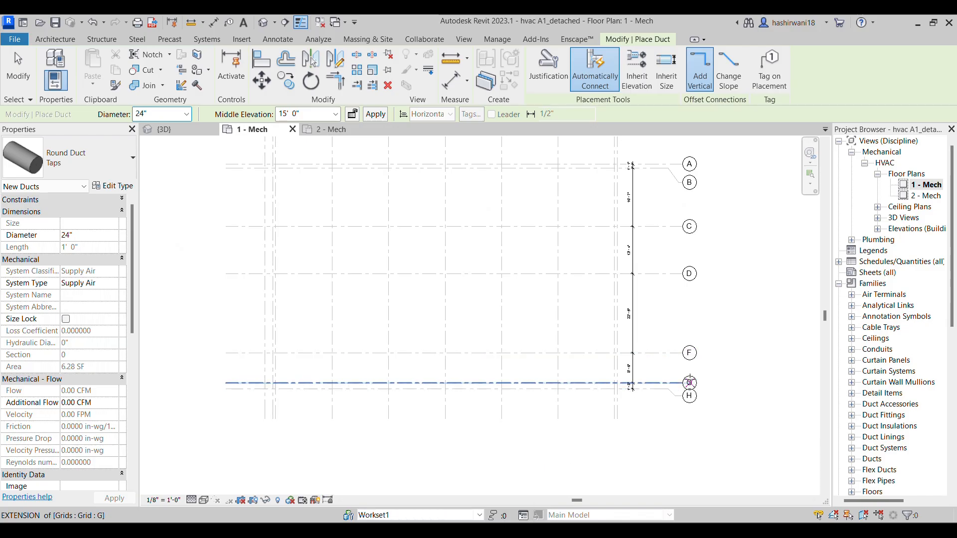
Set the new round duct's diameter to 8" and its lower end bottom elevation to 9' 2"
scroll(611, 170, "down", 1)
middle_click_drag(601, 184, 639, 171)
scroll(560, 348, "up", 5)
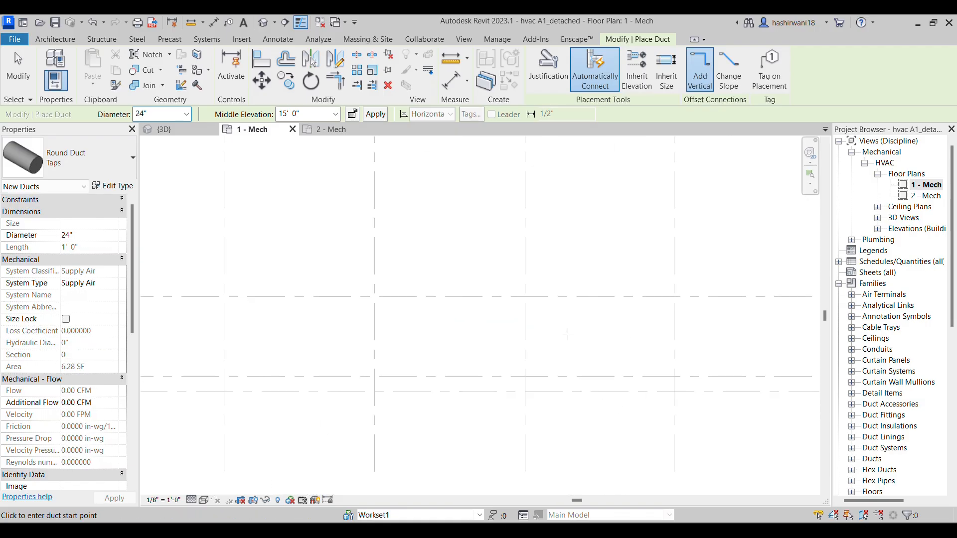
left_click(187, 114)
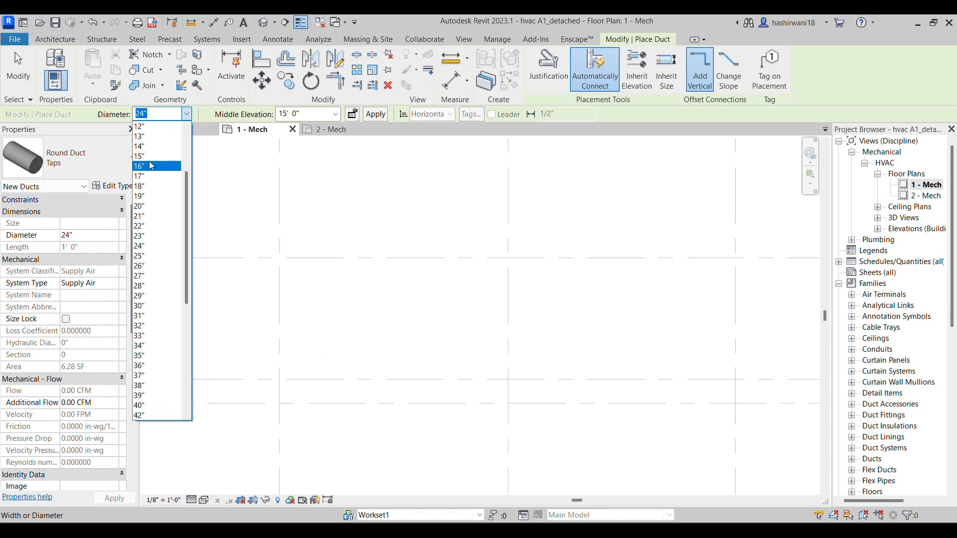
scroll(151, 161, "up", 2)
left_click(145, 149)
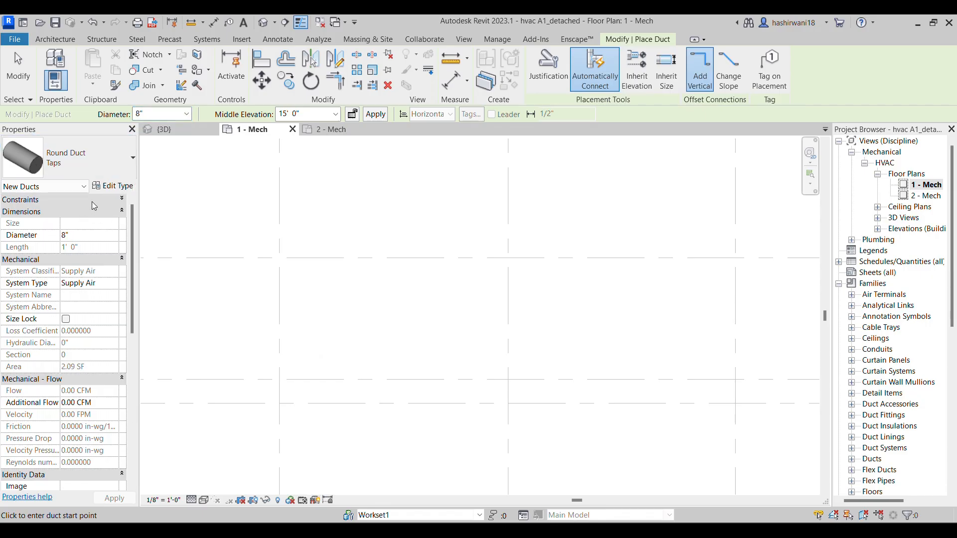
left_click(120, 199)
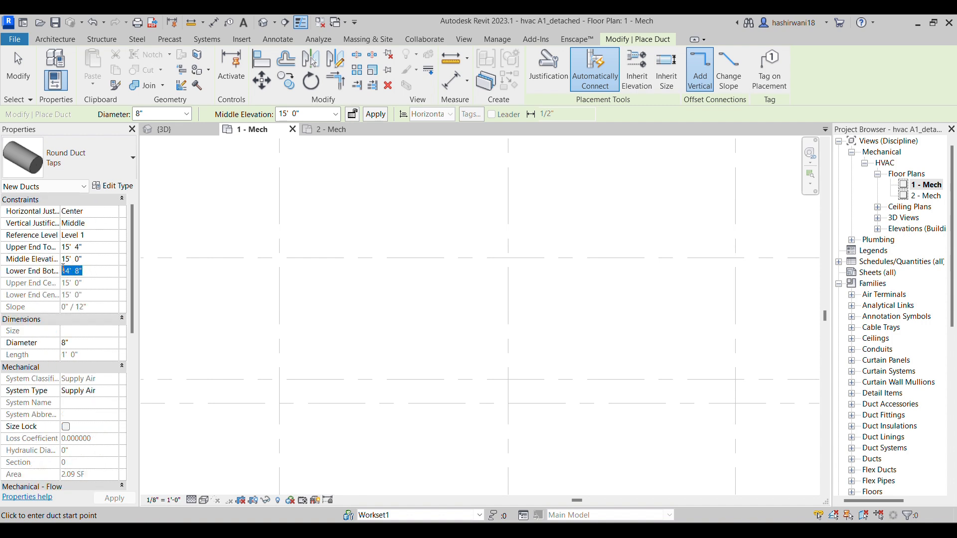
type("9 2")
key("Return")
Draw a short horizontal round duct just above grid G, starting slightly right of the vertical grid line
scroll(498, 374, "down", 1)
scroll(457, 382, "down", 1)
middle_click_drag(457, 382, 425, 345)
scroll(426, 345, "up", 9)
left_click(398, 348)
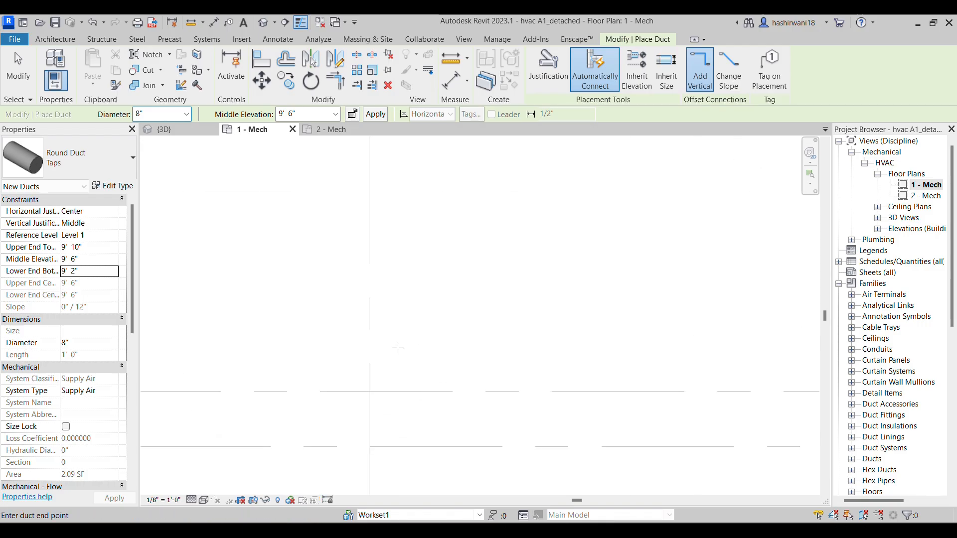
left_click(516, 347)
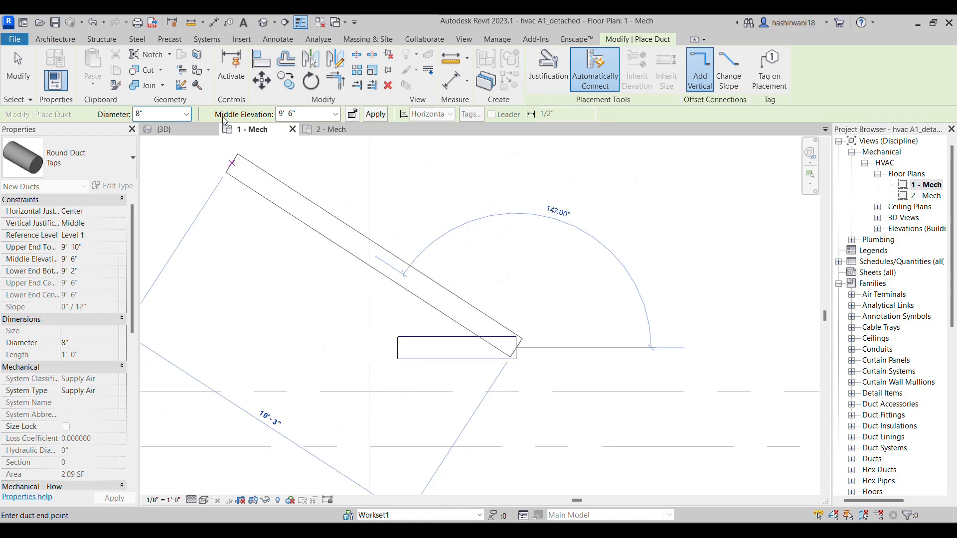
key("Escape")
Place a TU-02-02 Terminal Unit VAV 06 to 16 V02, rotated so its inlet lines up with the duct's right end
scroll(574, 334, "down", 2)
middle_click_drag(574, 334, 515, 312)
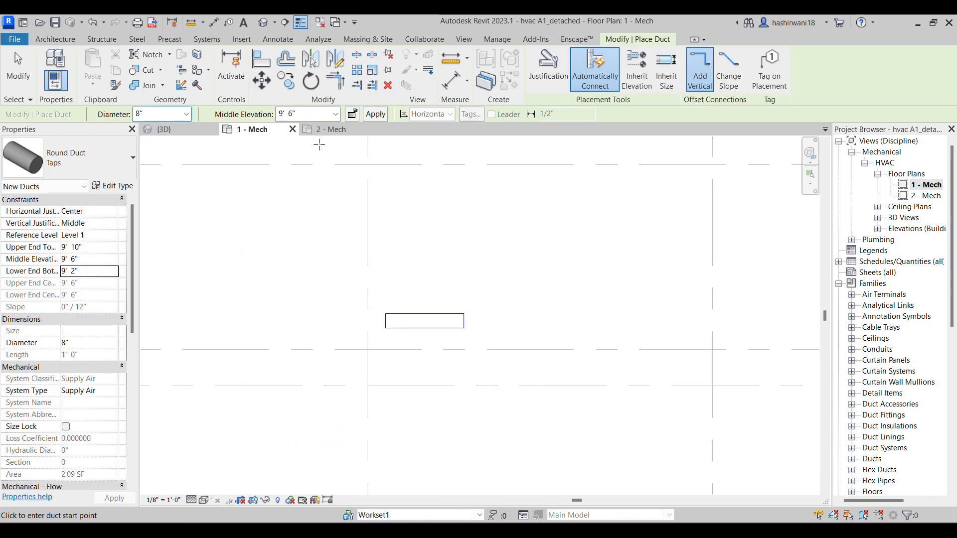
left_click(208, 41)
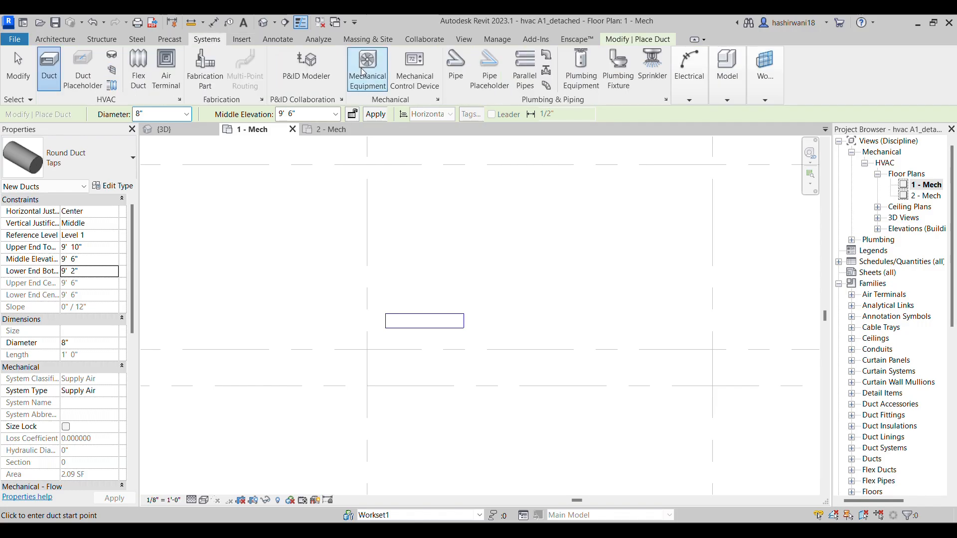
left_click(363, 71)
key("space")
scroll(508, 324, "up", 3)
scroll(512, 303, "up", 4)
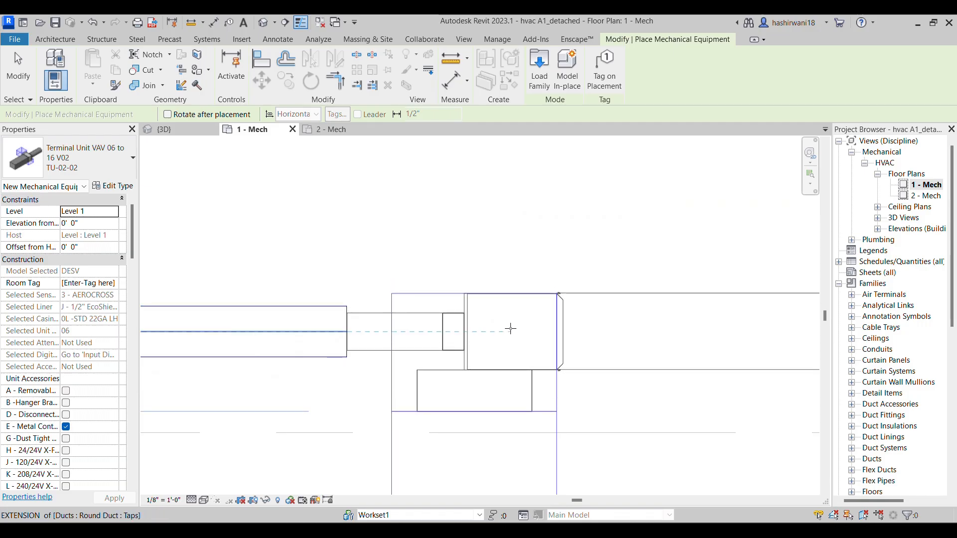
middle_click_drag(525, 332, 535, 327)
scroll(465, 219, "down", 4)
key("alt+Tab")
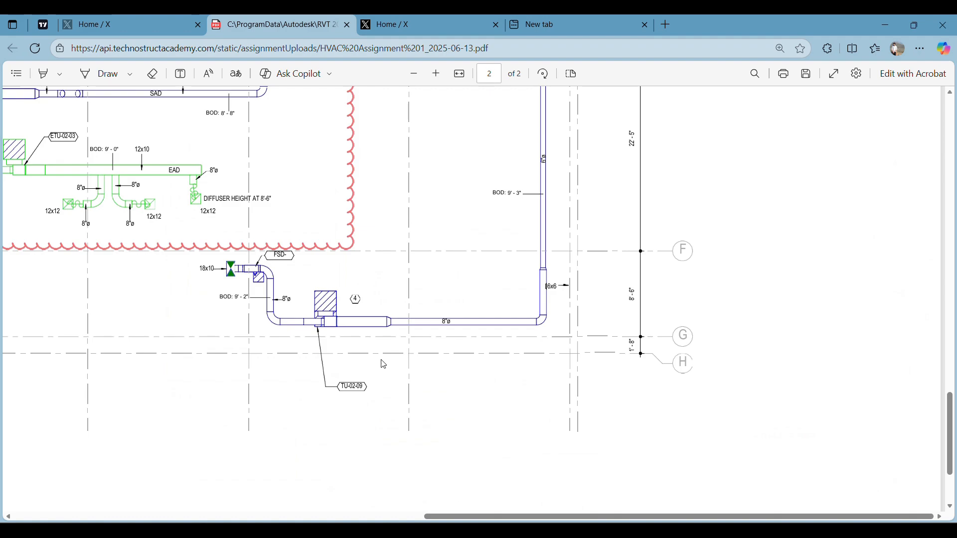
key("alt+Tab")
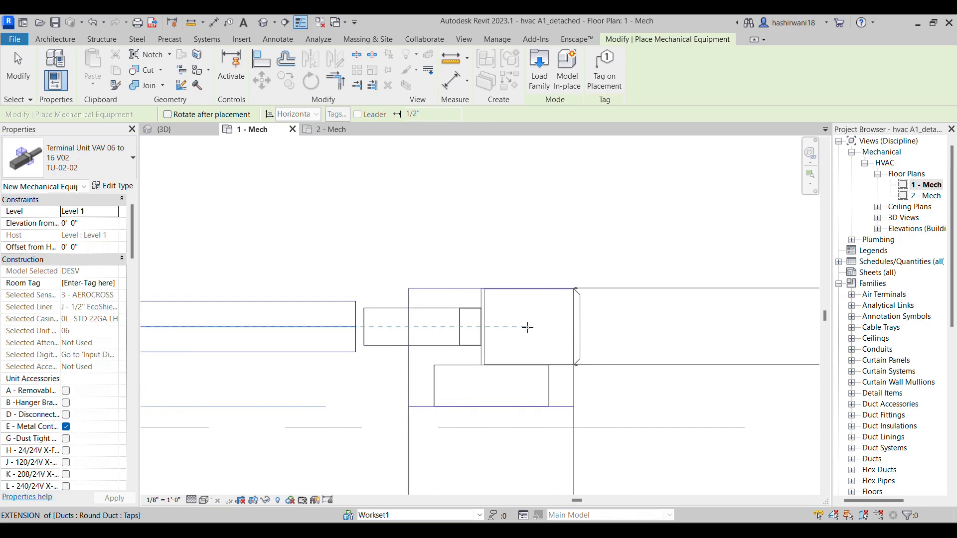
left_click(521, 327)
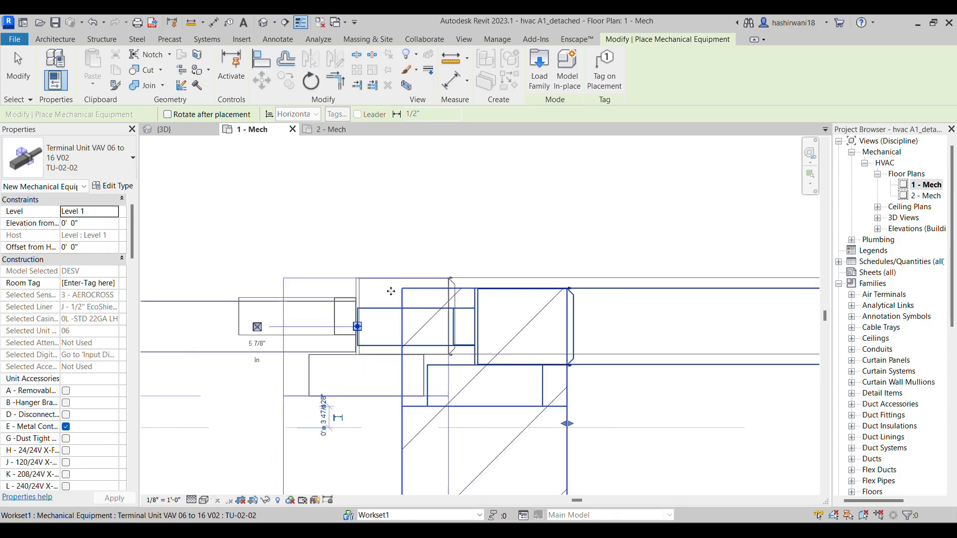
key("Escape")
key("Escape")
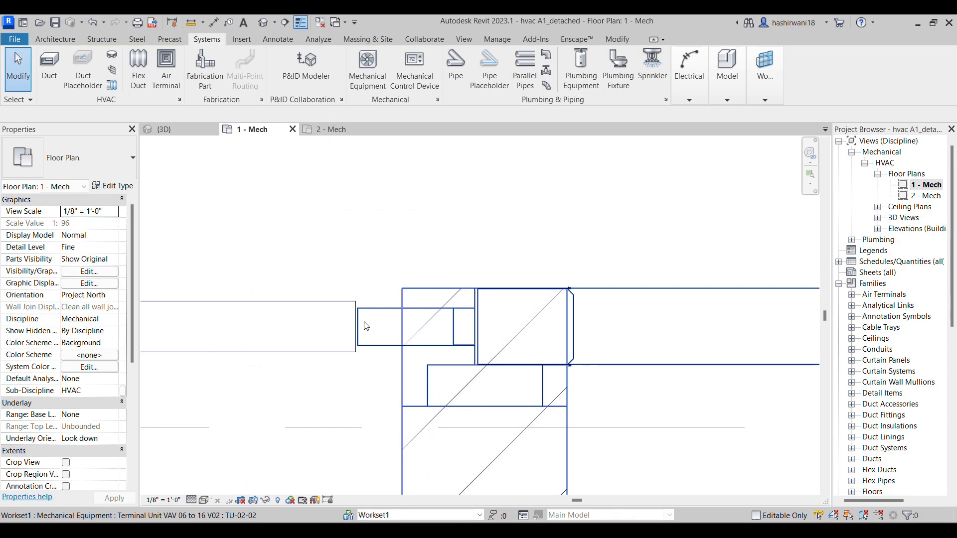
Connect the terminal unit's inlet to the end of the 8" round duct
left_click(398, 326)
scroll(360, 328, "up", 3)
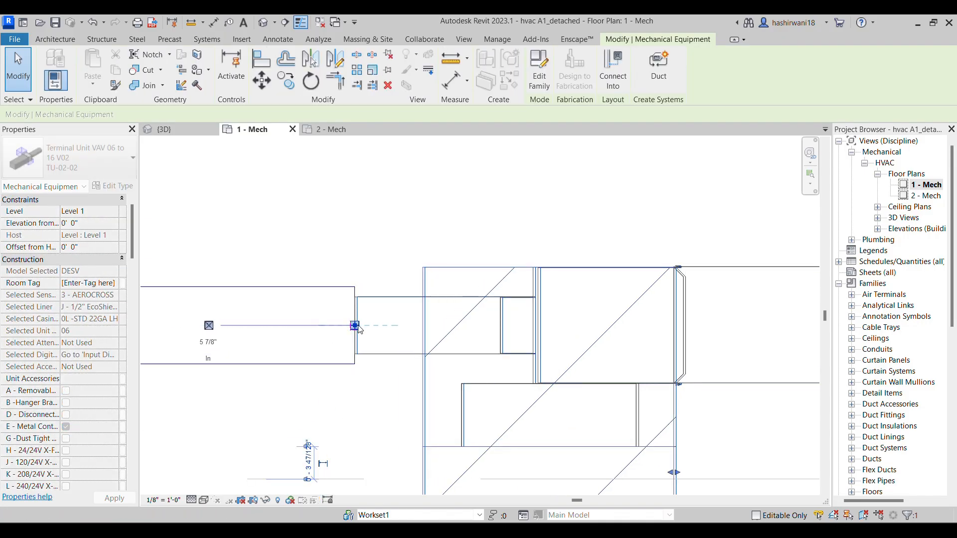
left_click_drag(355, 325, 353, 325)
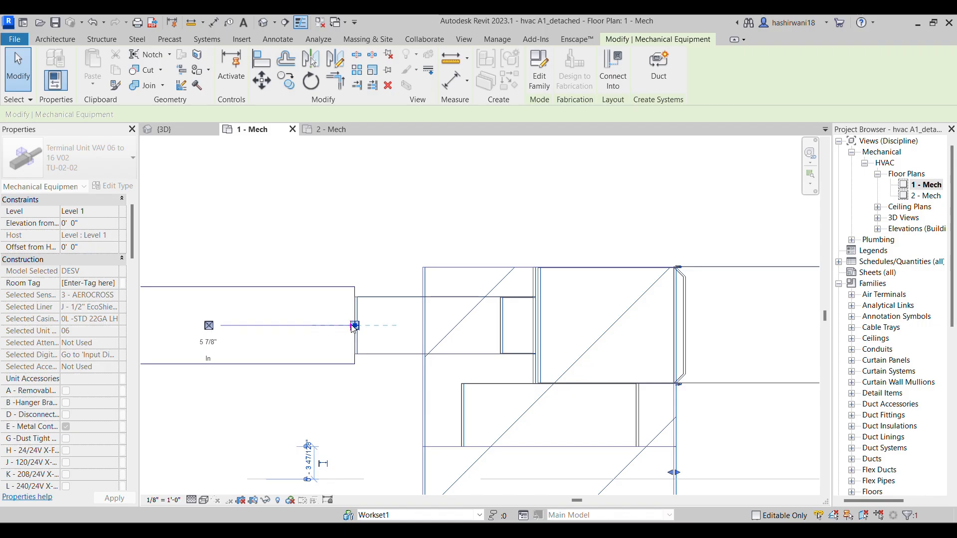
left_click_drag(353, 327, 352, 328)
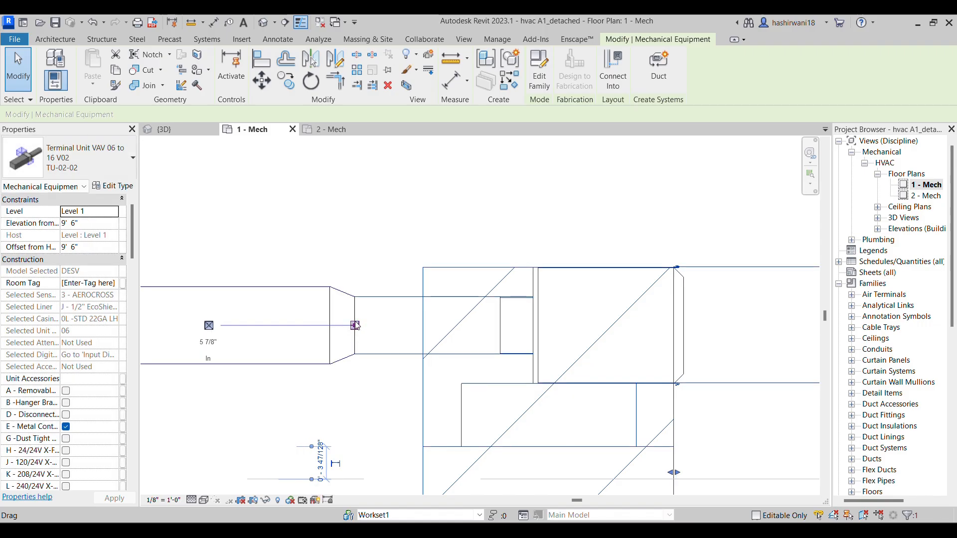
left_click(275, 287)
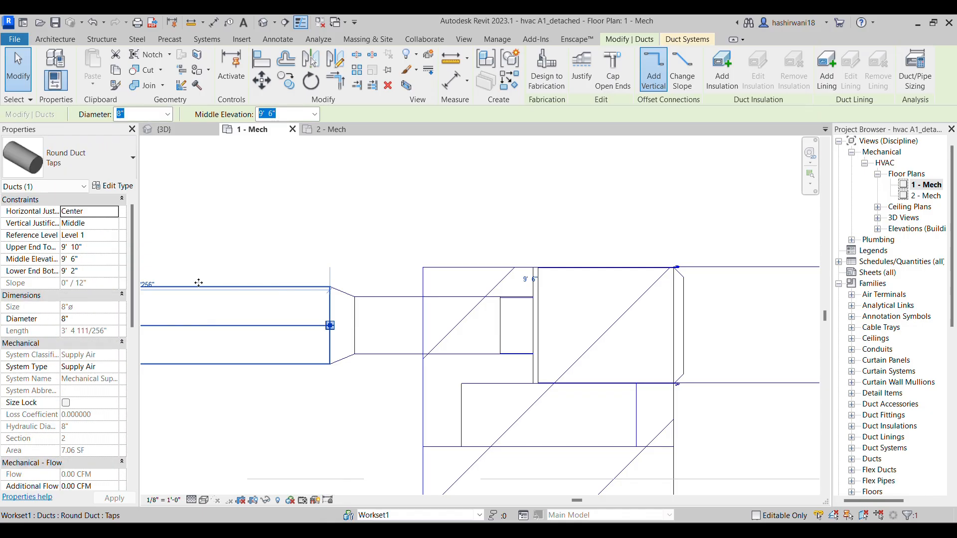
left_click(264, 244)
scroll(393, 256, "down", 4)
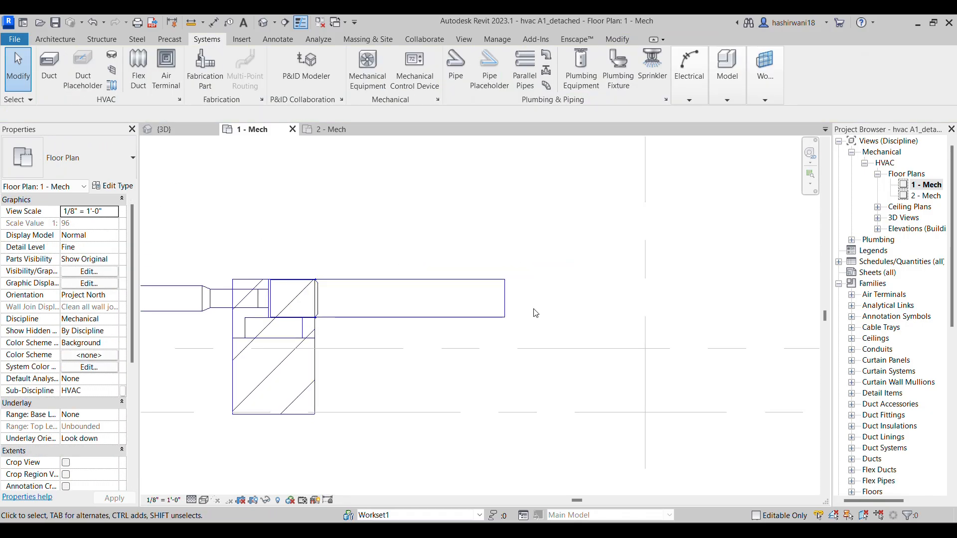
Draw an 8" x 8" Mitered Elbows / Taps rectangular duct about 17' long horizontally from the terminal unit's outlet
middle_click_drag(518, 303, 451, 303)
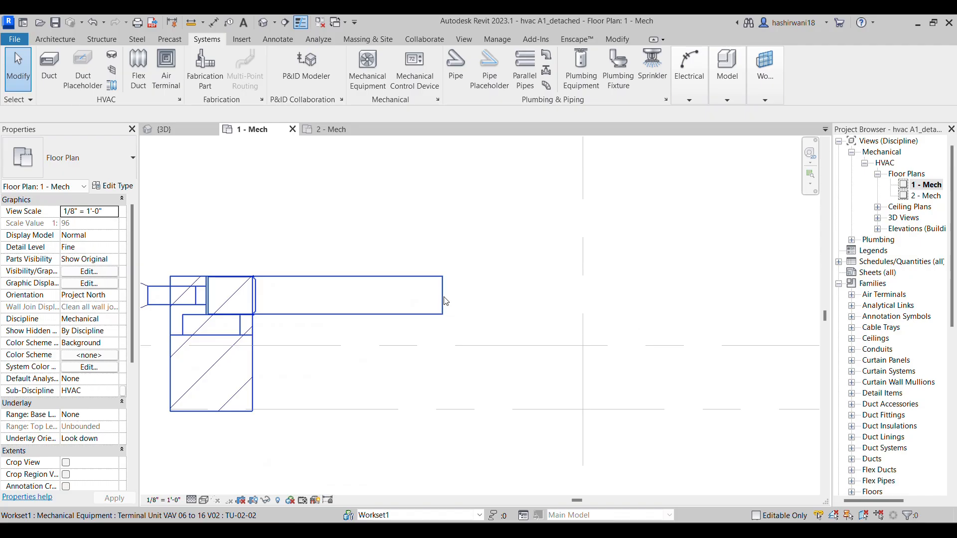
left_click(445, 302)
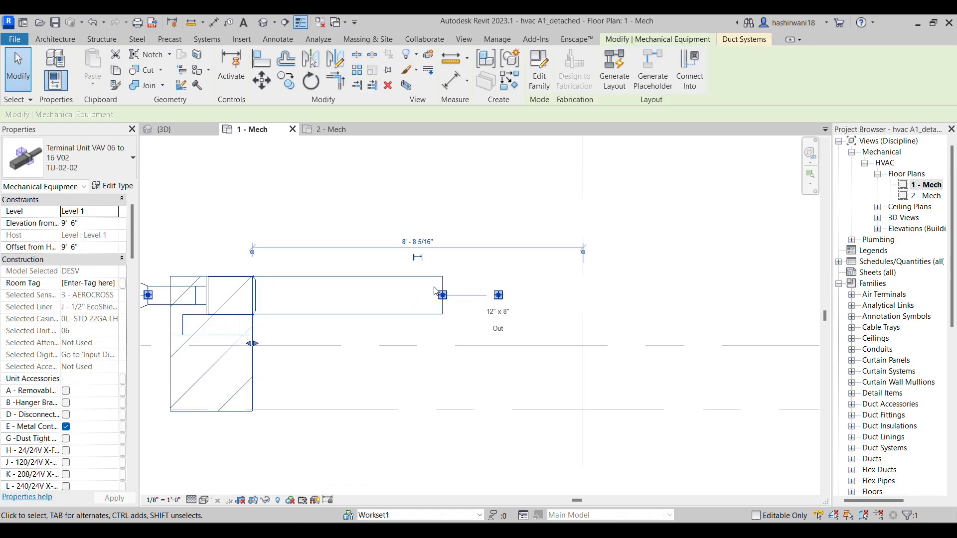
right_click(437, 293)
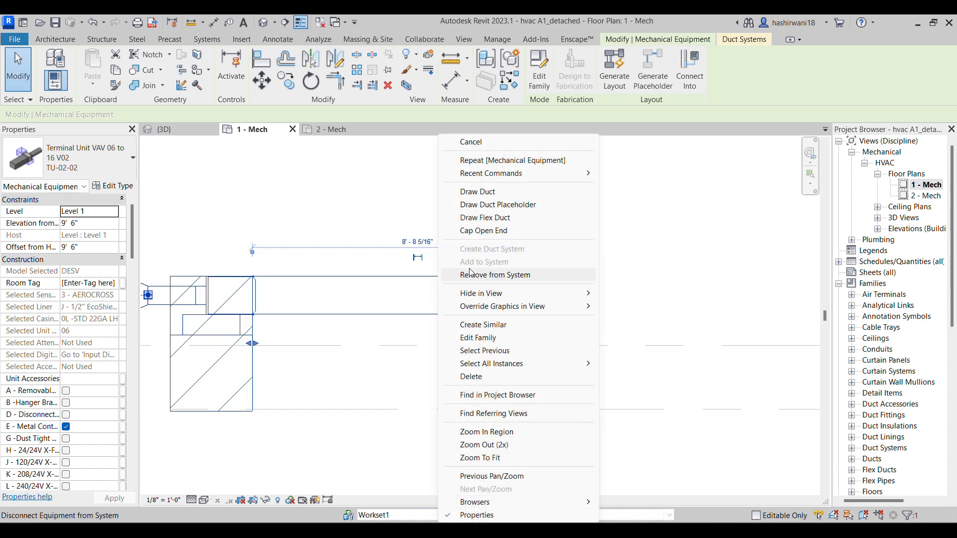
left_click(511, 193)
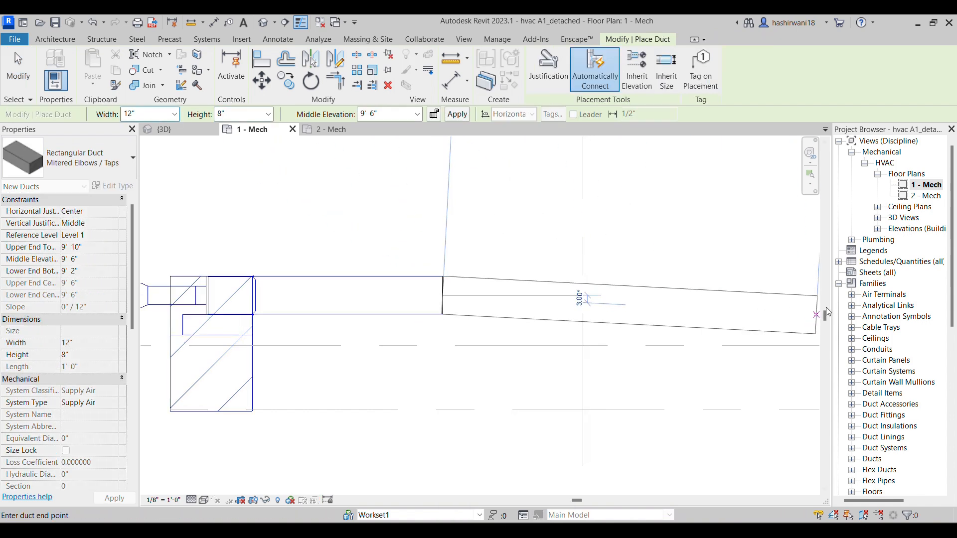
middle_click_drag(795, 308, 728, 314)
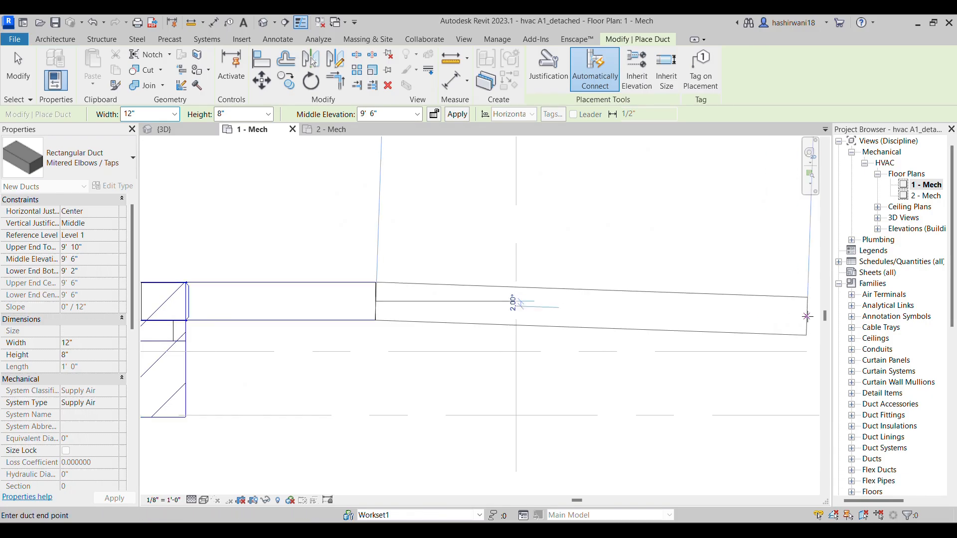
left_click(174, 114)
scroll(152, 166, "up", 3)
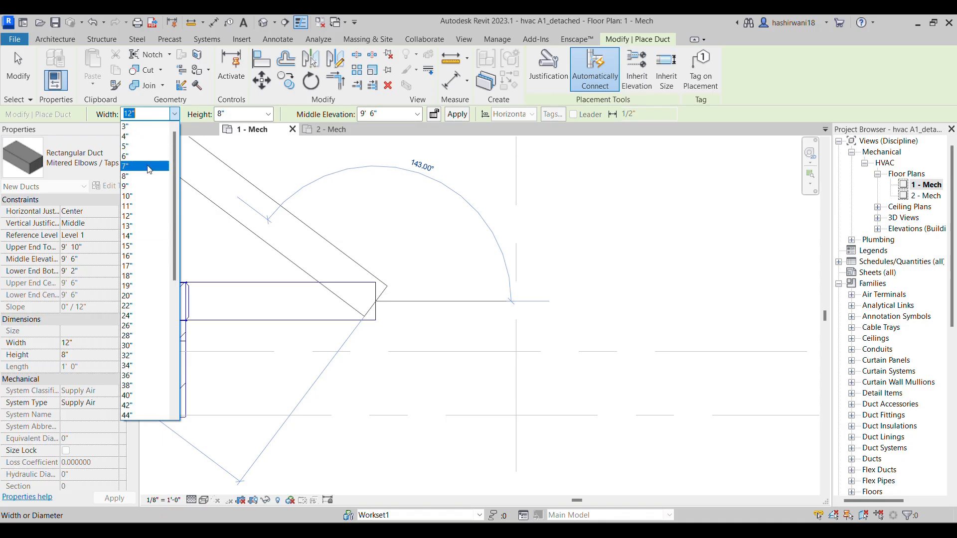
left_click(149, 176)
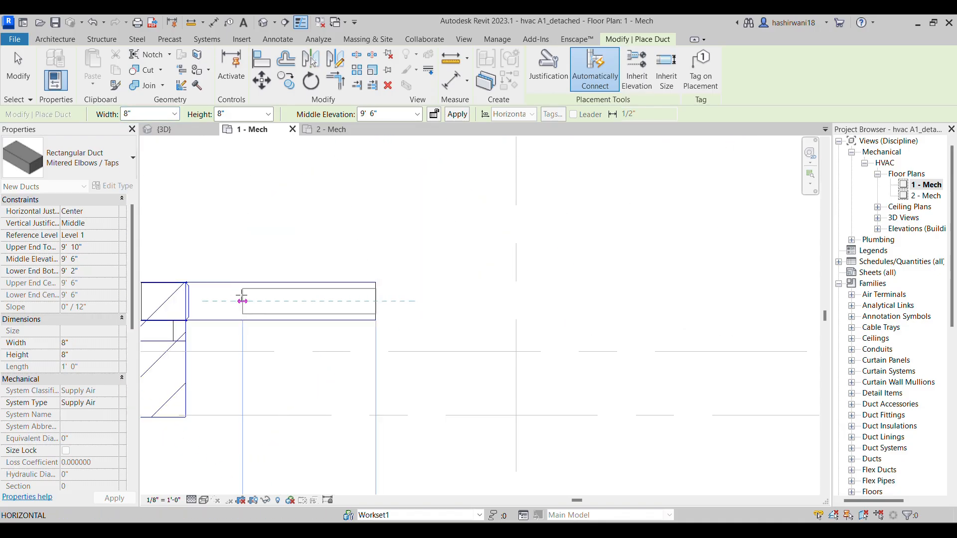
left_click(378, 301)
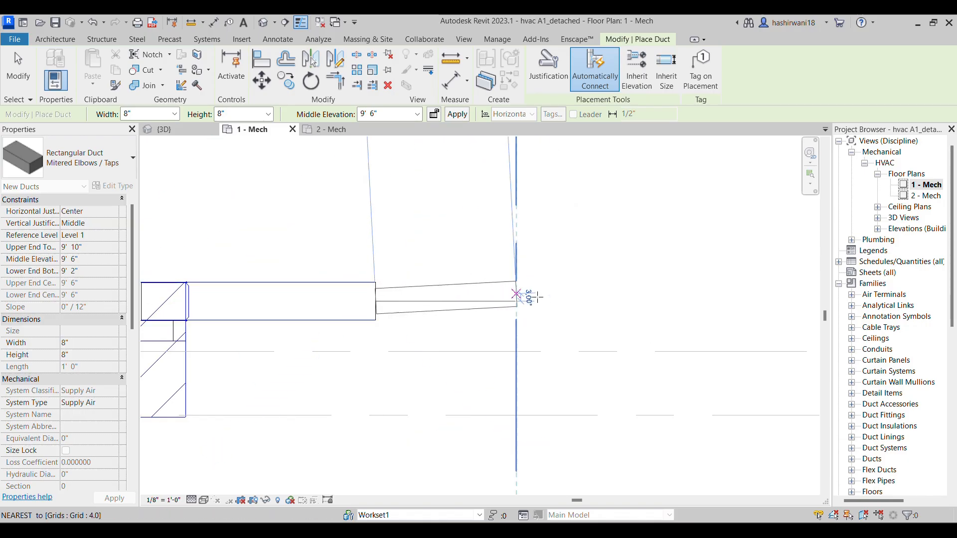
middle_click_drag(779, 304, 636, 325)
scroll(637, 326, "down", 1)
scroll(698, 319, "down", 2)
scroll(701, 330, "down", 2)
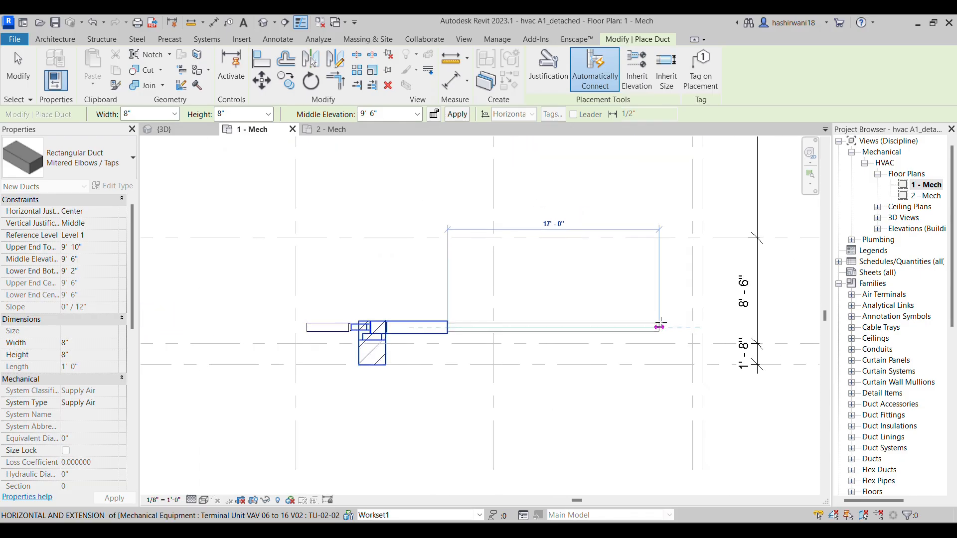
left_click(669, 327)
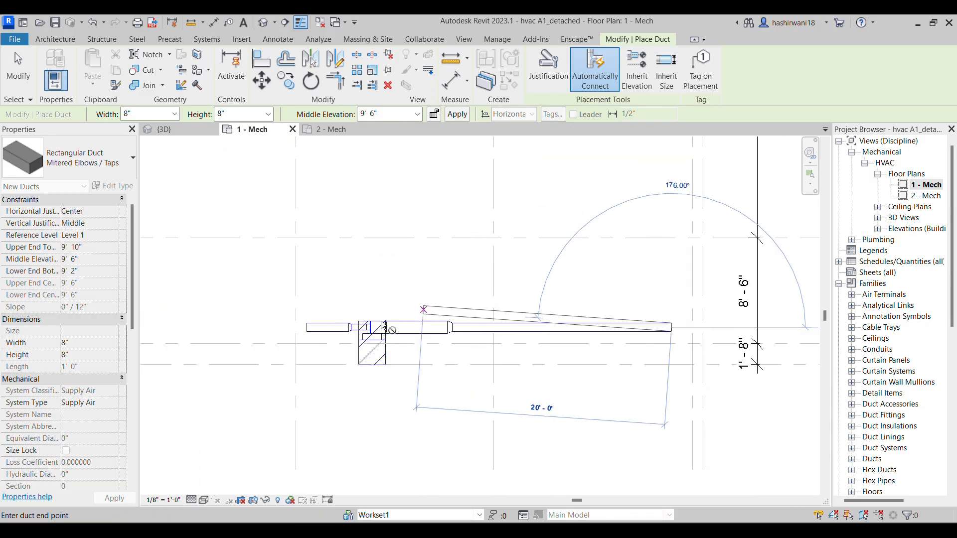
Continue the rectangular duct upward at a right angle to slightly beyond the next horizontal grid line and finish the run
scroll(451, 328, "up", 5)
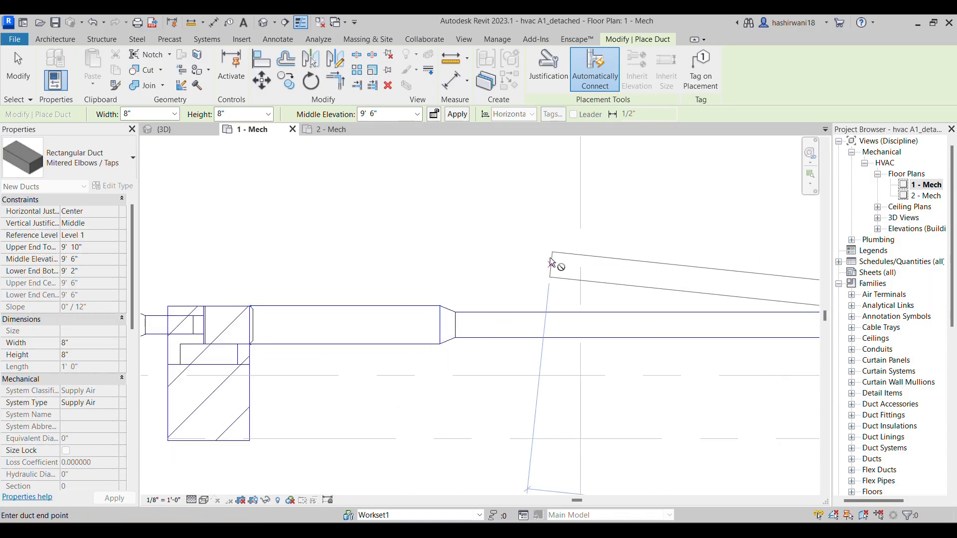
middle_click_drag(572, 251, 384, 318)
scroll(763, 264, "down", 2)
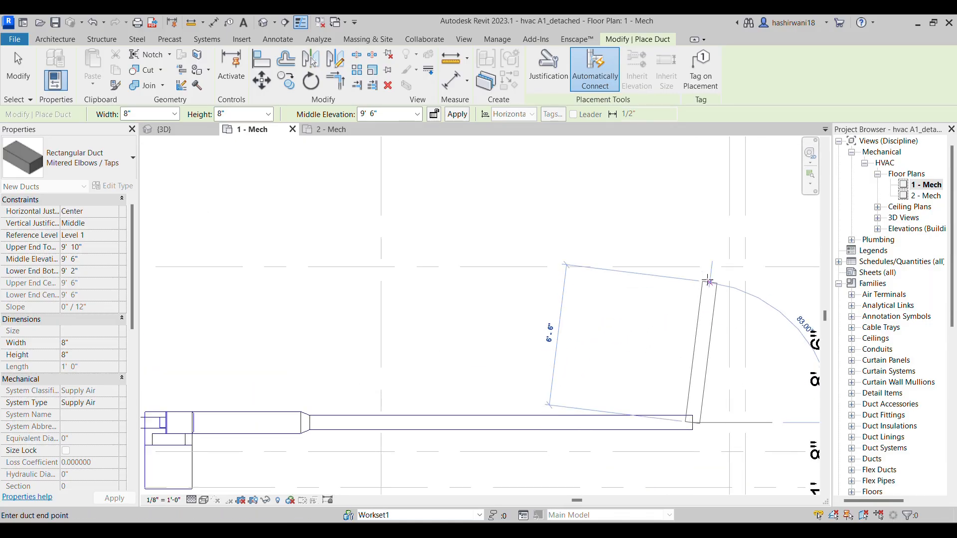
middle_click_drag(693, 226, 685, 275)
left_click(686, 288)
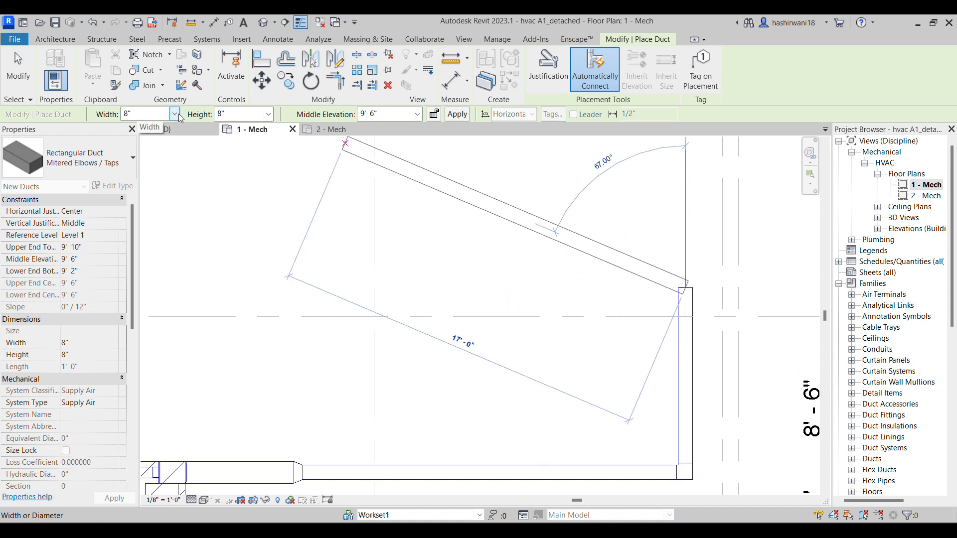
scroll(641, 363, "down", 1)
middle_click_drag(641, 364, 627, 267)
scroll(627, 267, "down", 2)
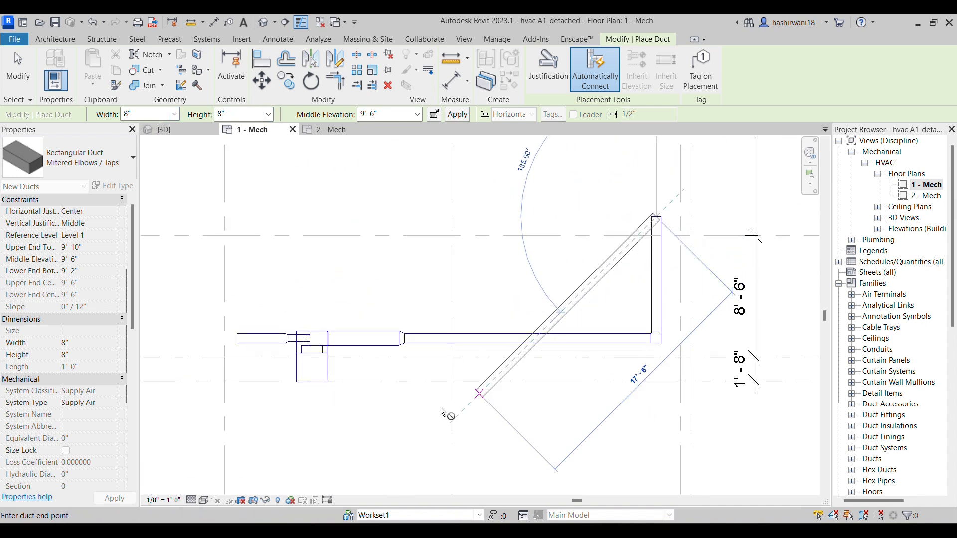
key("Escape")
scroll(453, 410, "up", 3)
middle_click_drag(503, 298, 543, 318)
scroll(471, 422, "down", 1)
key("Escape")
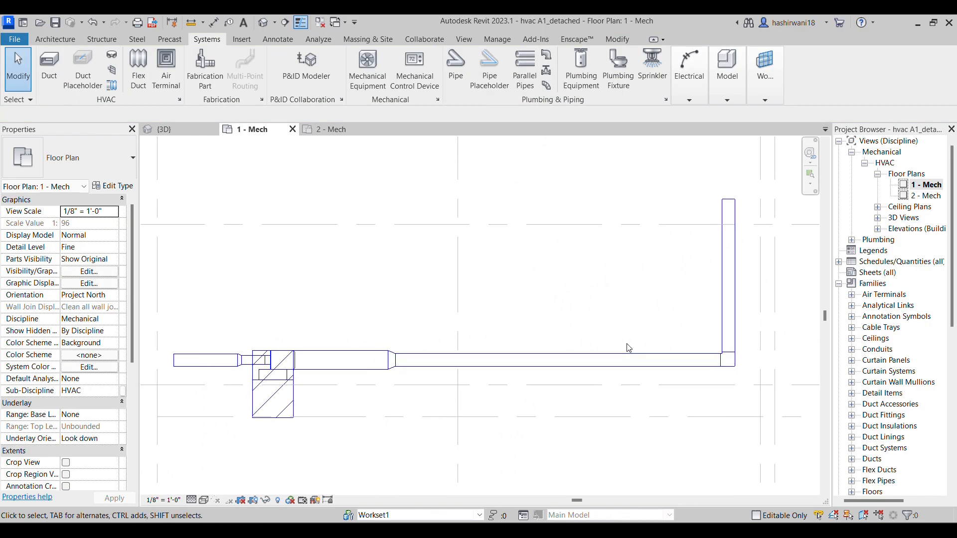
Delete both rectangular ducts, their elbow and the transition left on the terminal unit's outlet
left_click(616, 353)
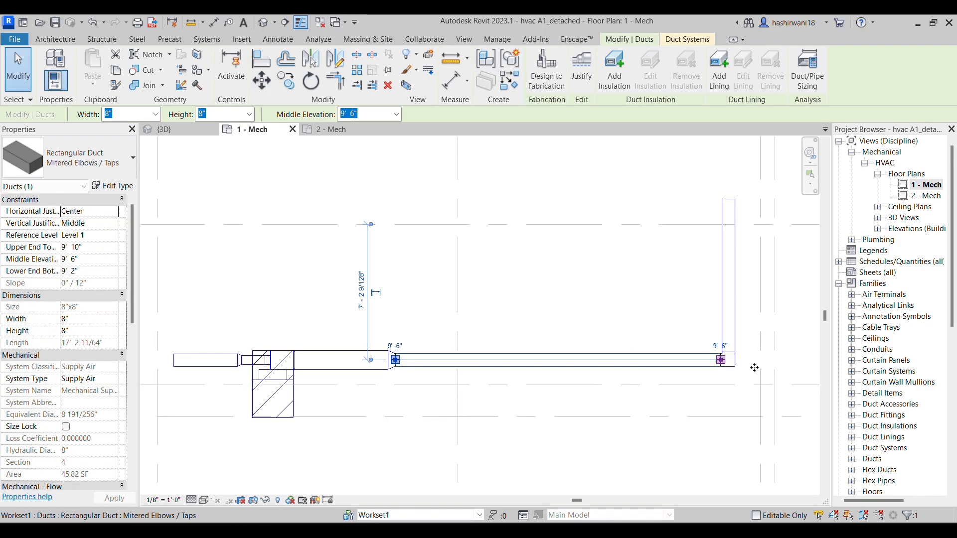
key("Delete")
left_click_drag(683, 173, 780, 421)
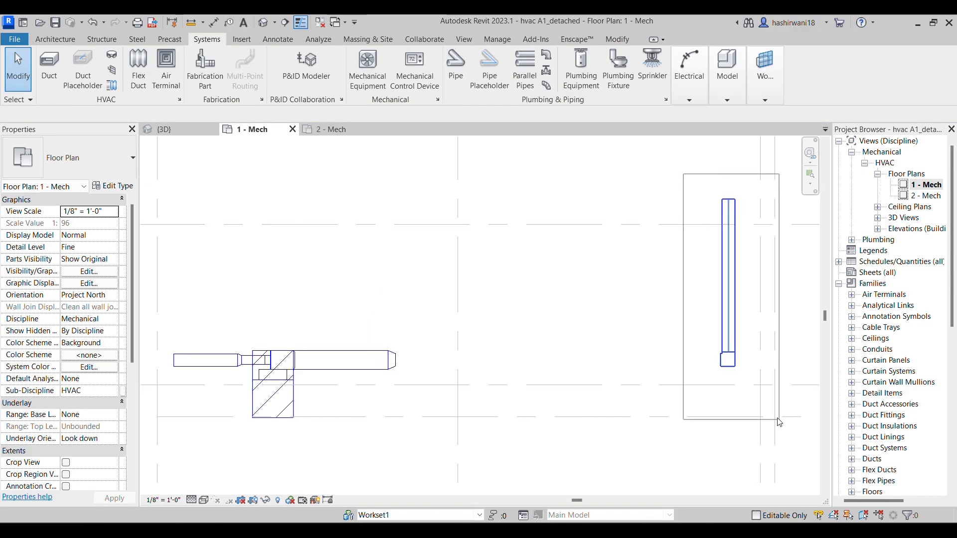
key("Delete")
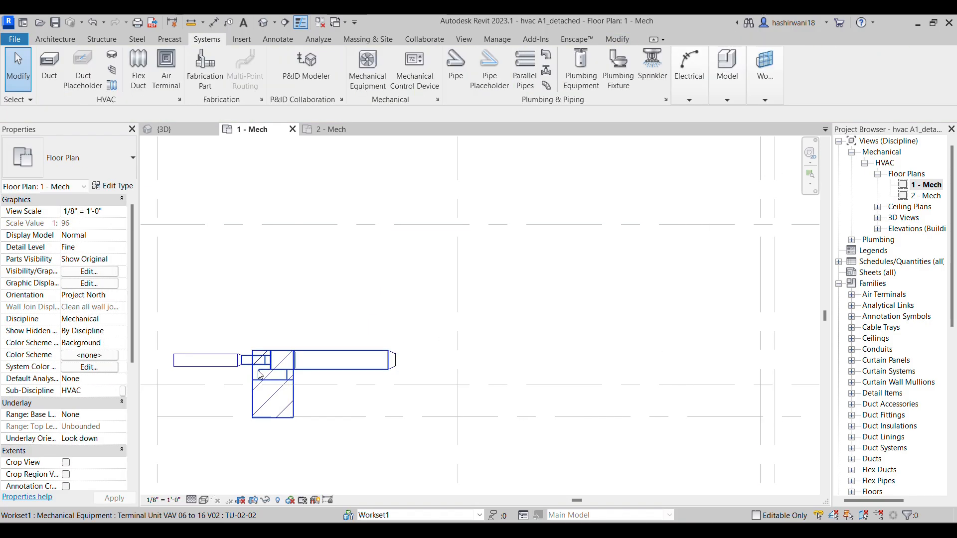
left_click(193, 337)
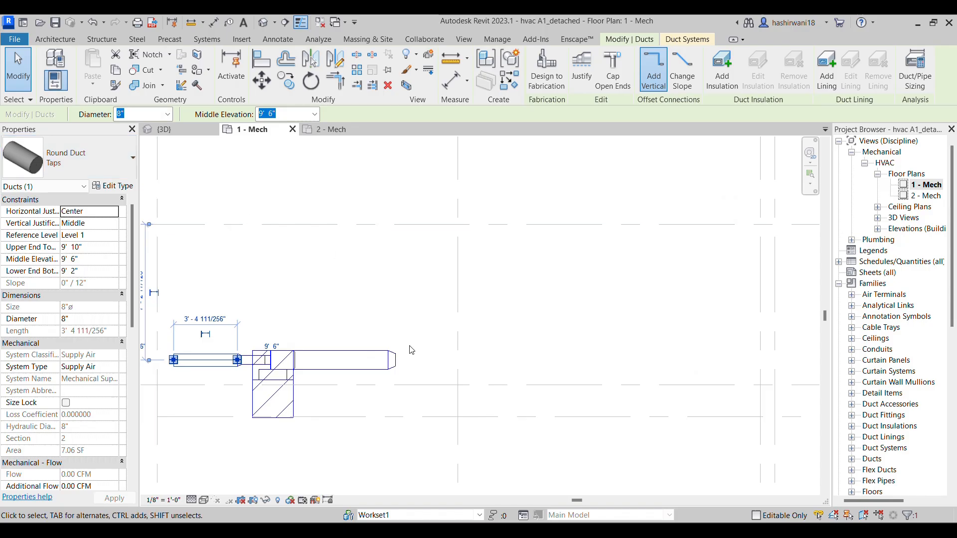
left_click(397, 368)
key("Escape")
Draw an 8" Taps round duct about 17' 7" long horizontally from the terminal unit's outlet
scroll(392, 359, "up", 4)
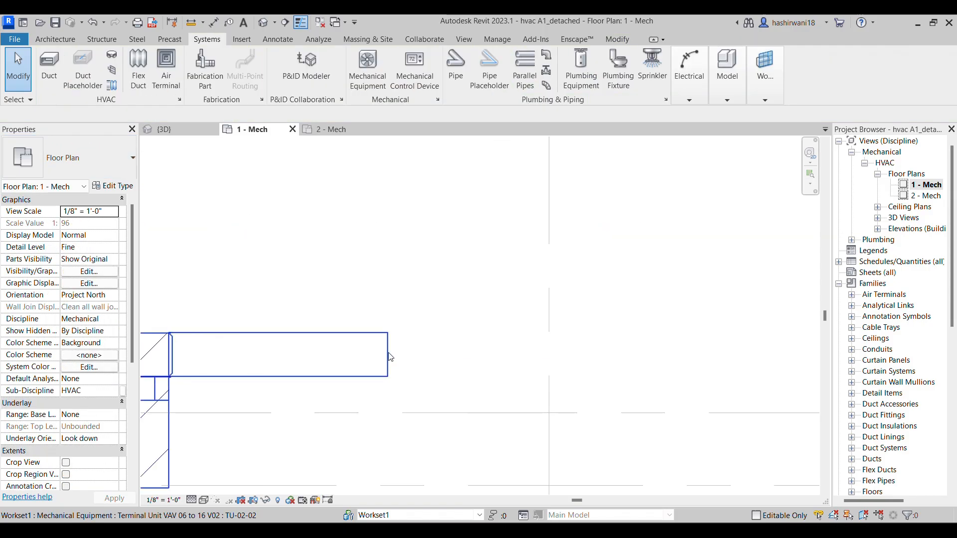
right_click(391, 357)
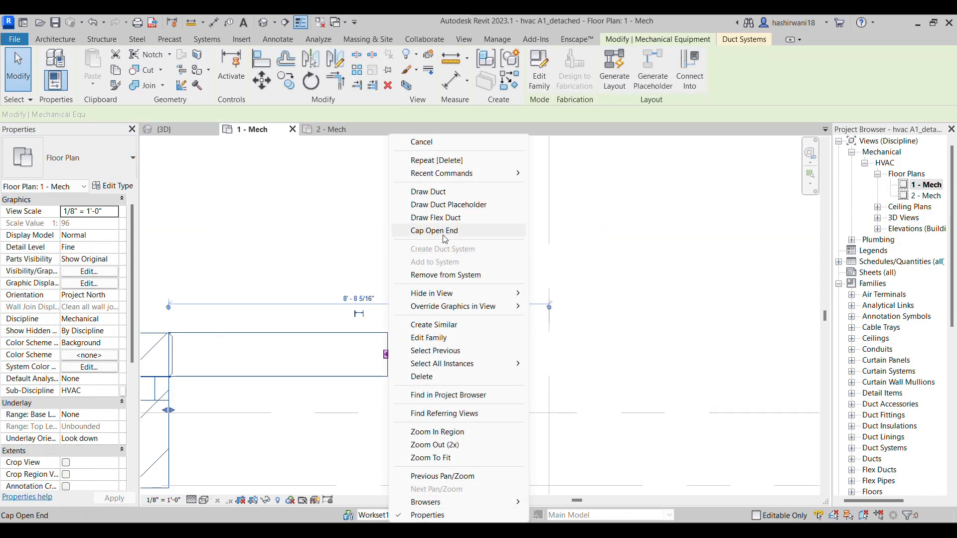
left_click(453, 193)
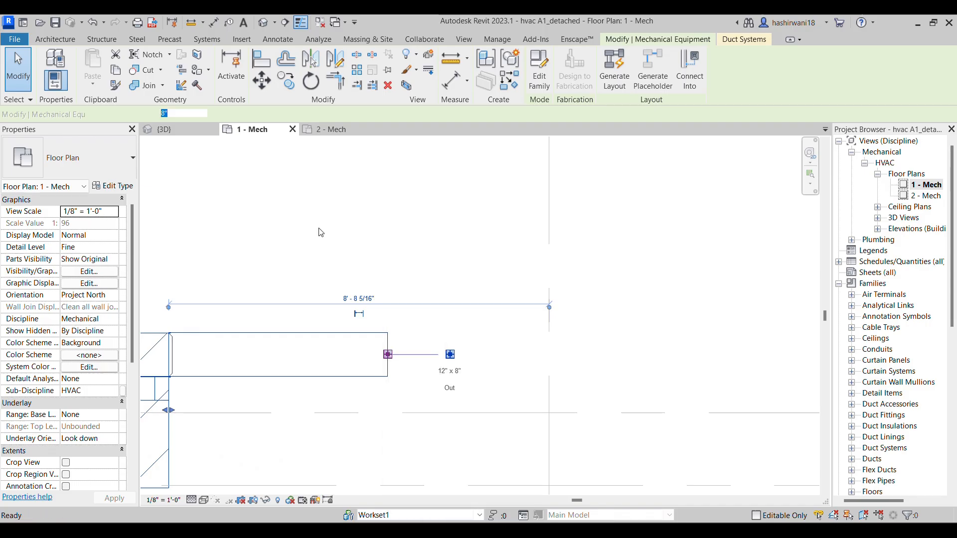
left_click(100, 159)
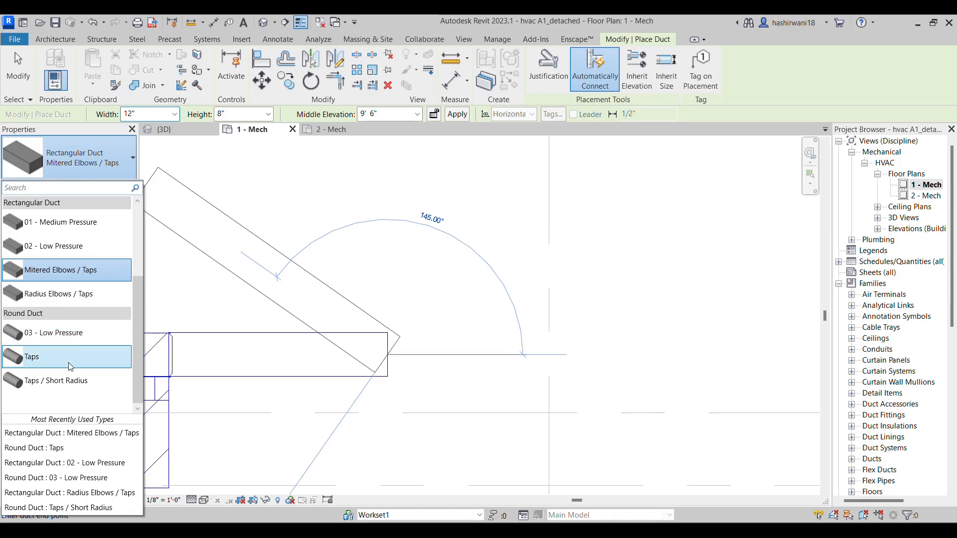
left_click(71, 367)
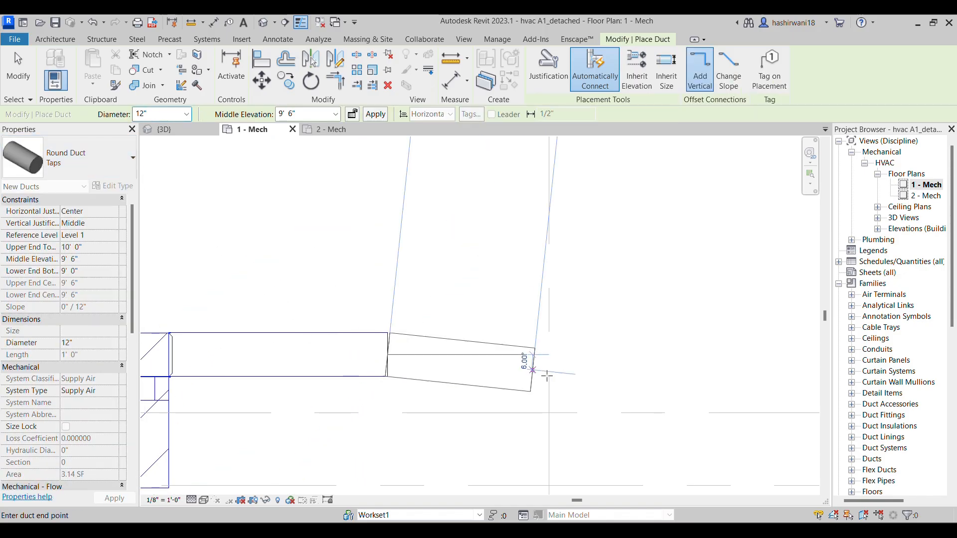
left_click(186, 115)
left_click_drag(187, 191, 186, 148)
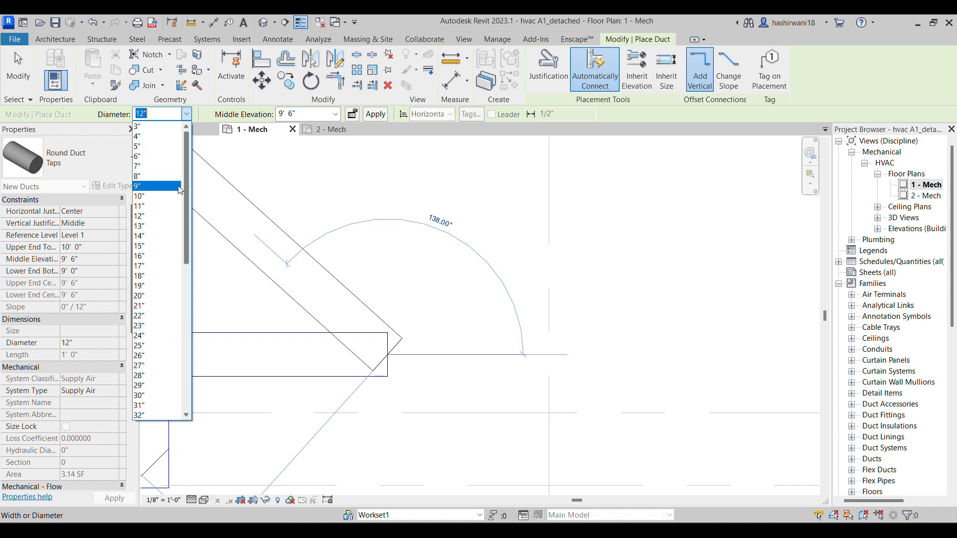
left_click(151, 174)
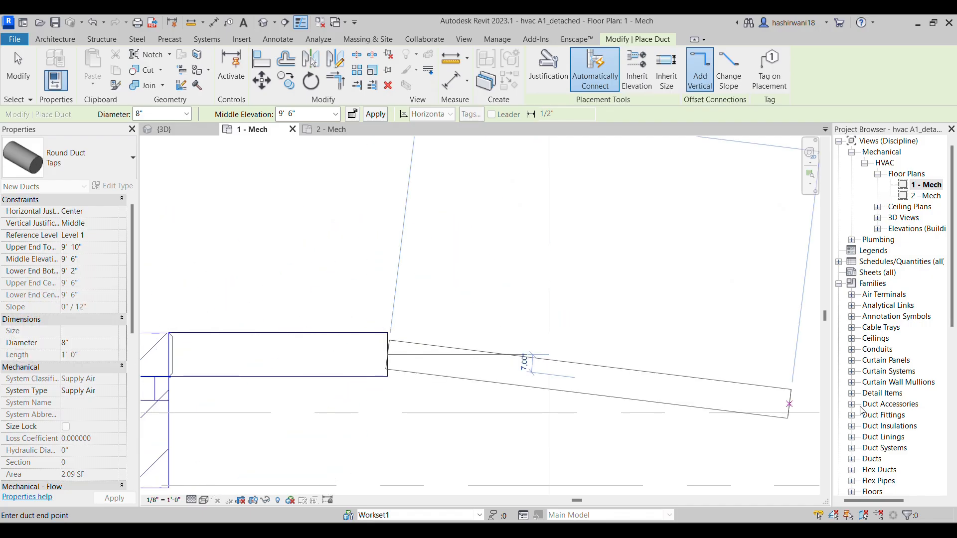
scroll(784, 358, "down", 3)
middle_click_drag(784, 358, 596, 370)
scroll(736, 370, "down", 1)
middle_click_drag(737, 371, 615, 365)
scroll(615, 364, "down", 1)
left_click(703, 361)
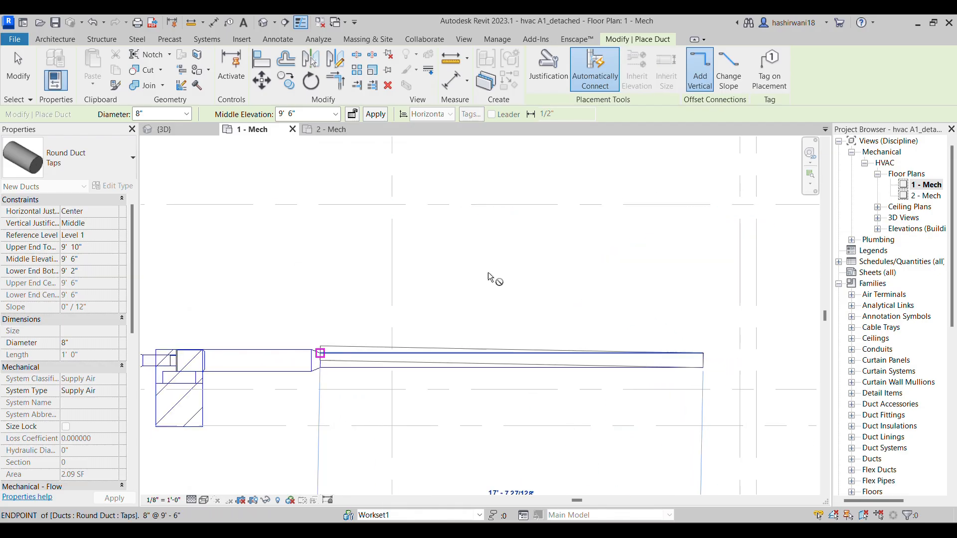
Turn the 8" round duct upward at a right angle and end it slightly beyond the next horizontal grid line
middle_click_drag(699, 218, 697, 317)
scroll(697, 317, "down", 2)
left_click(699, 285)
Continue the supply riser upward with a 6" round duct about 18' 4" long, ending just short of the next horizontal grid line
left_click(187, 114)
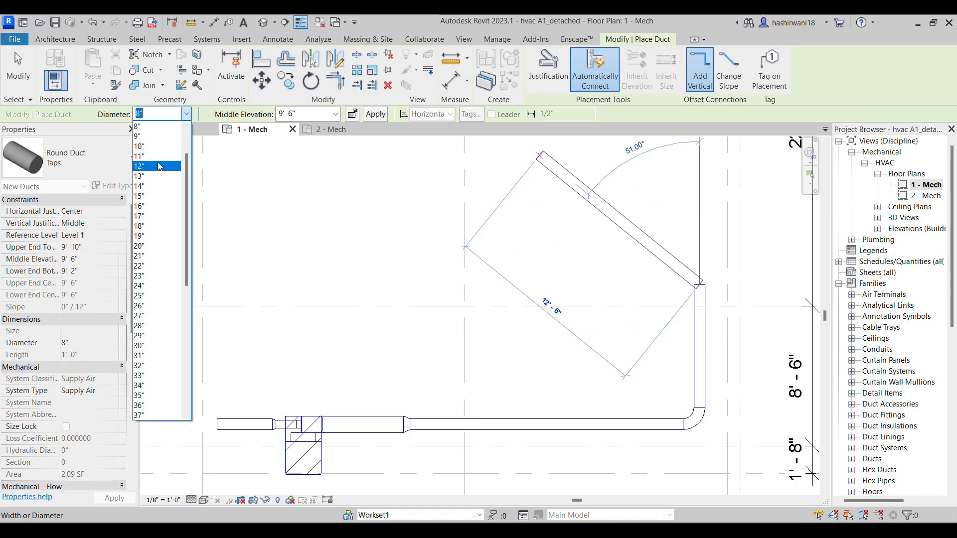
left_click(160, 156)
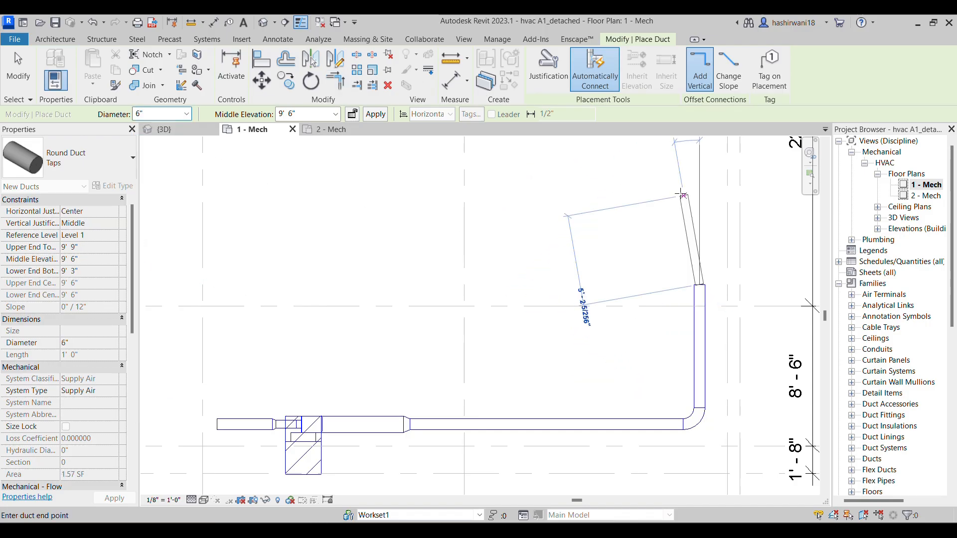
middle_click_drag(641, 76, 608, 177)
scroll(666, 154, "down", 1)
middle_click_drag(666, 154, 652, 248)
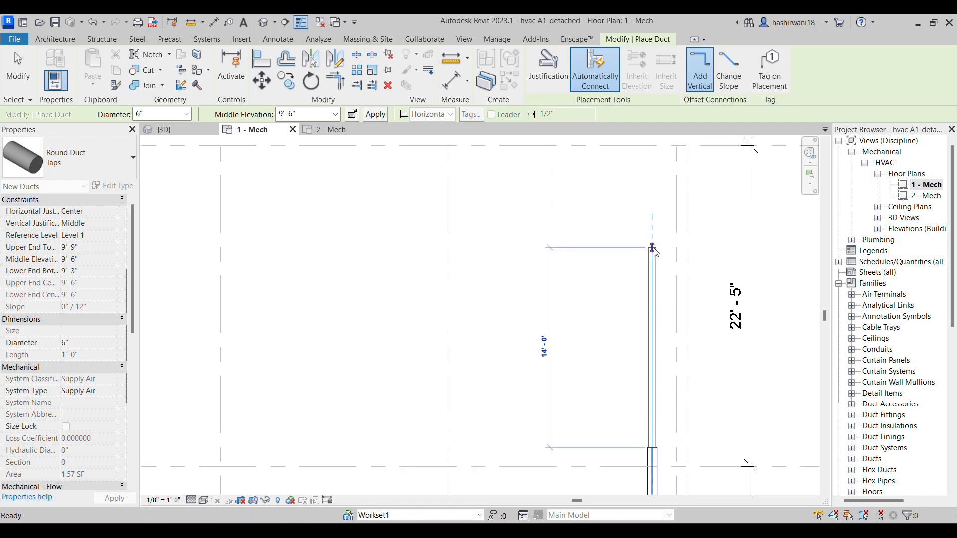
left_click(653, 183)
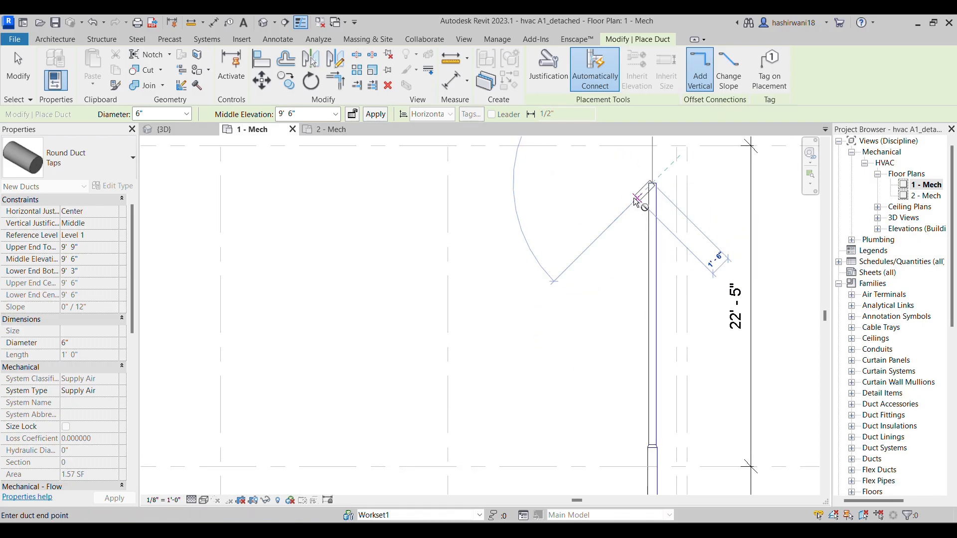
key("Escape")
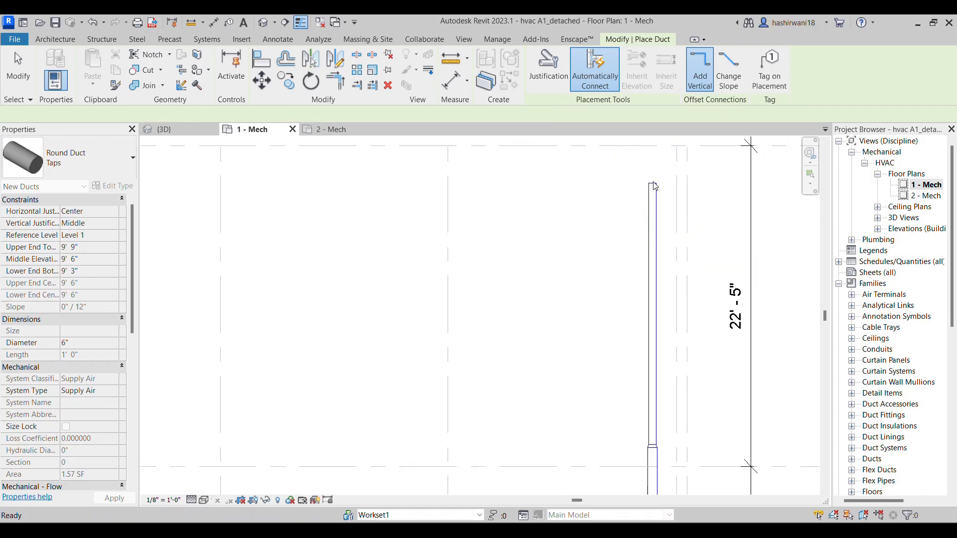
scroll(652, 197, "up", 2)
key("Escape")
Cap the open upper end of the 6" round duct
scroll(657, 180, "up", 1)
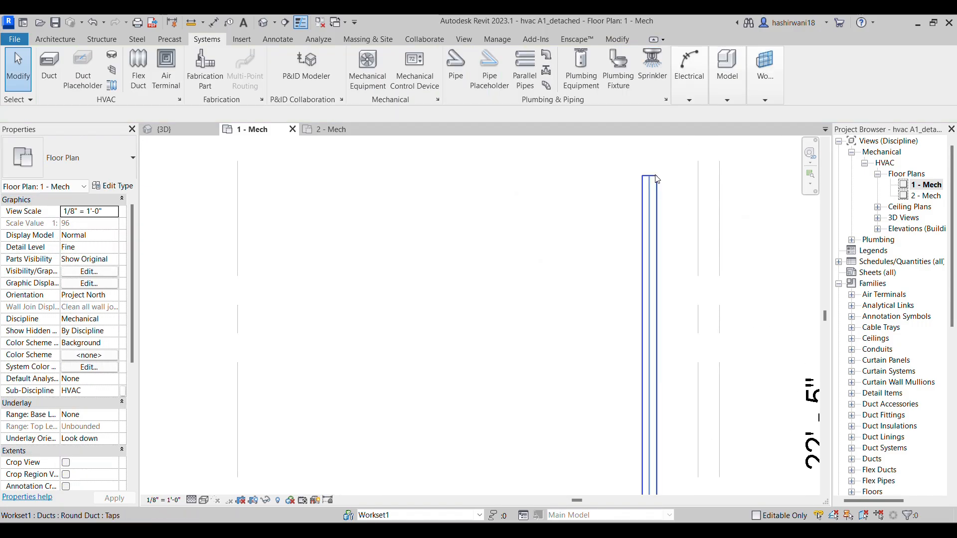
left_click(652, 180)
right_click(650, 177)
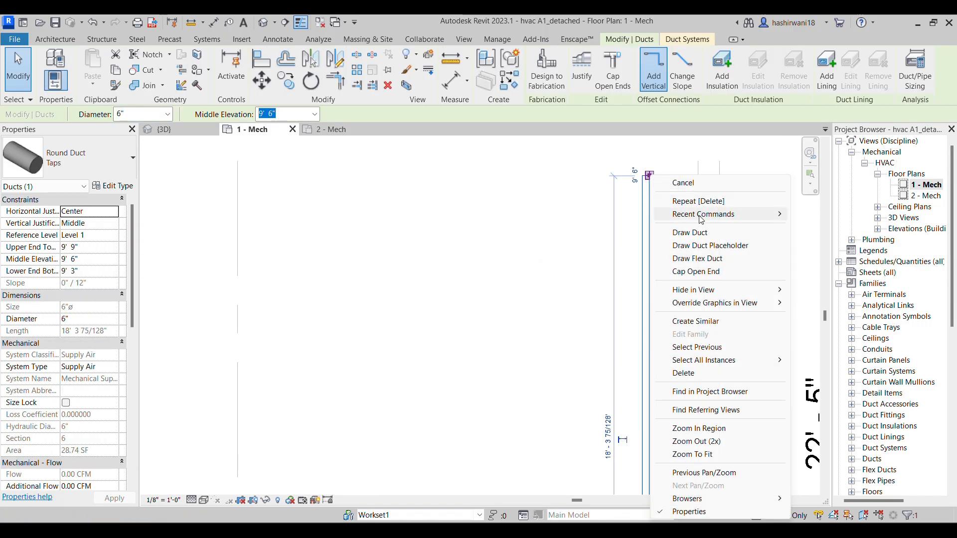
left_click(712, 272)
Check the inlet routing on the assignment drawing, and turn the terminal unit's 8" inlet duct upward at a right angle from its open end
scroll(572, 235, "down", 3)
middle_click_drag(529, 423, 620, 260)
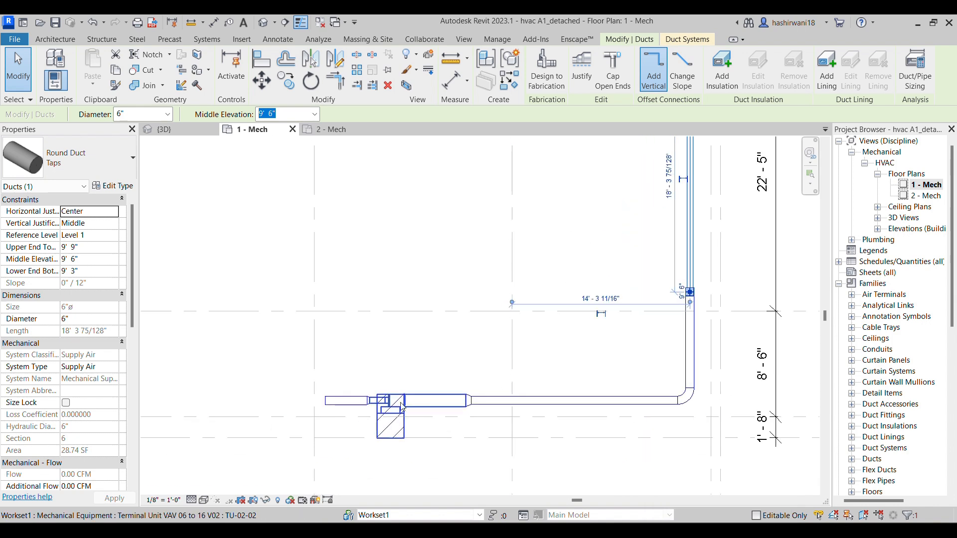
key("alt+Tab")
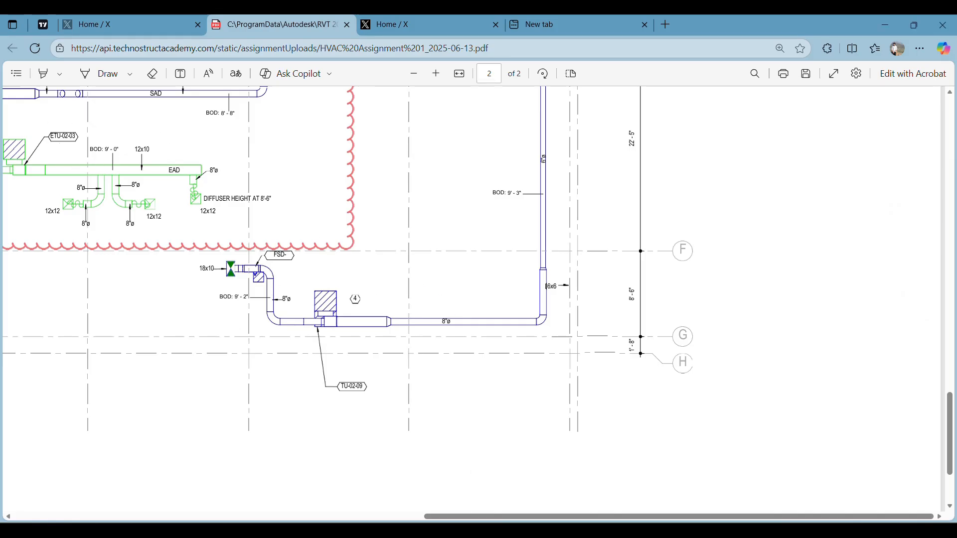
mouse_move(489, 530)
key("alt+Tab")
scroll(334, 399, "up", 4)
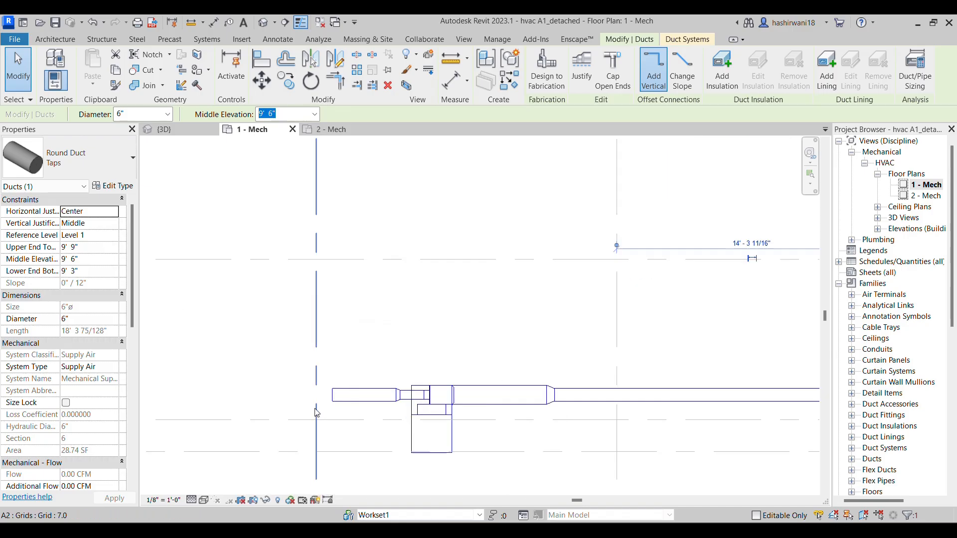
left_click(332, 398)
right_click(331, 393)
key("Escape")
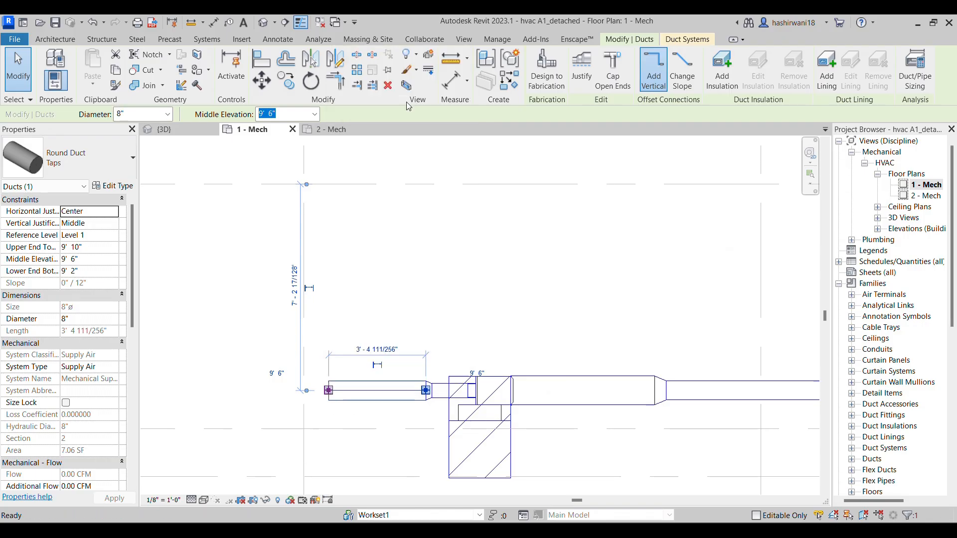
middle_click_drag(339, 215, 340, 346)
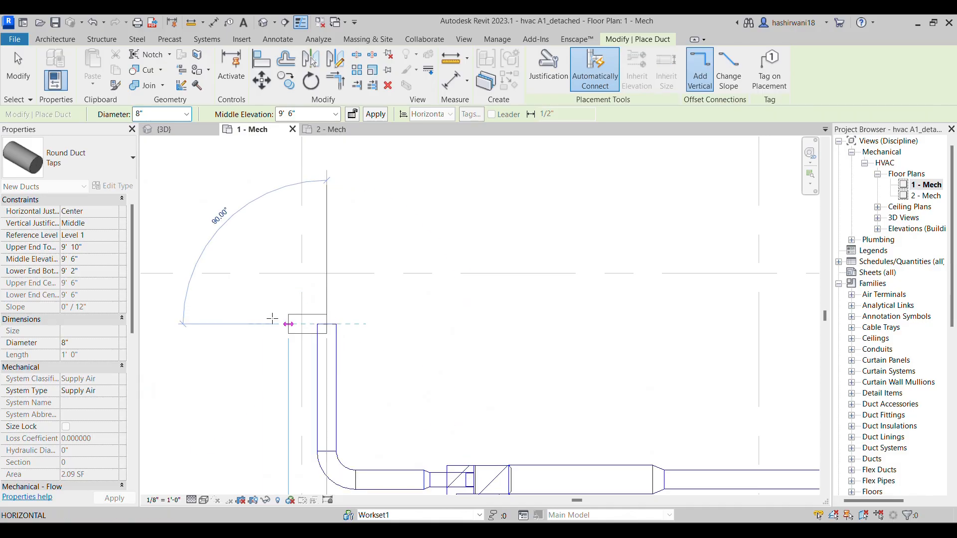
Turn the 8" inlet duct left at a right angle, ending it with a short stub below the horizontal grid line
middle_click_drag(346, 325, 471, 250)
scroll(471, 249, "down", 1)
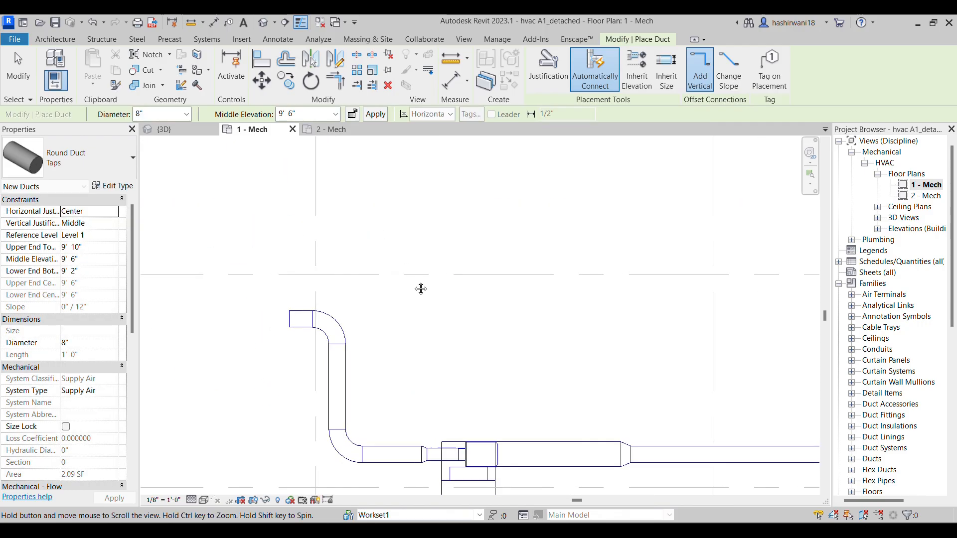
middle_click_drag(421, 286, 522, 250)
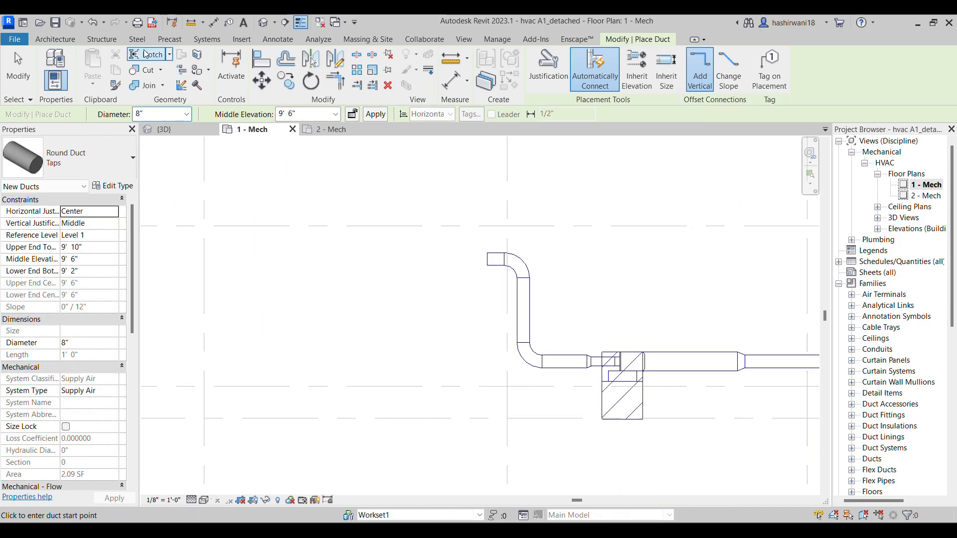
Place a Damper Fire-Smoke FSD Thru Wall V01 at elevation 9' 6", in line with the inlet duct stub and to its left
left_click(207, 39)
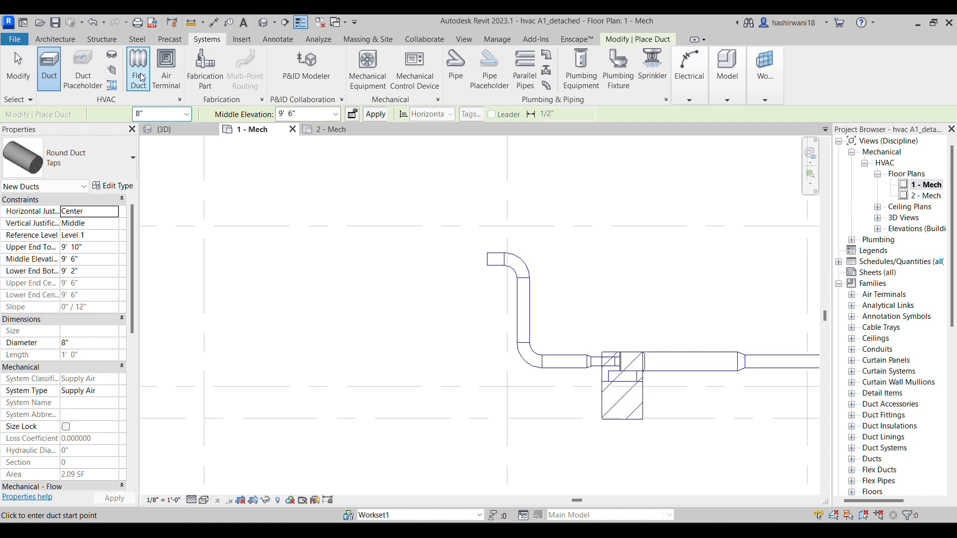
left_click(113, 70)
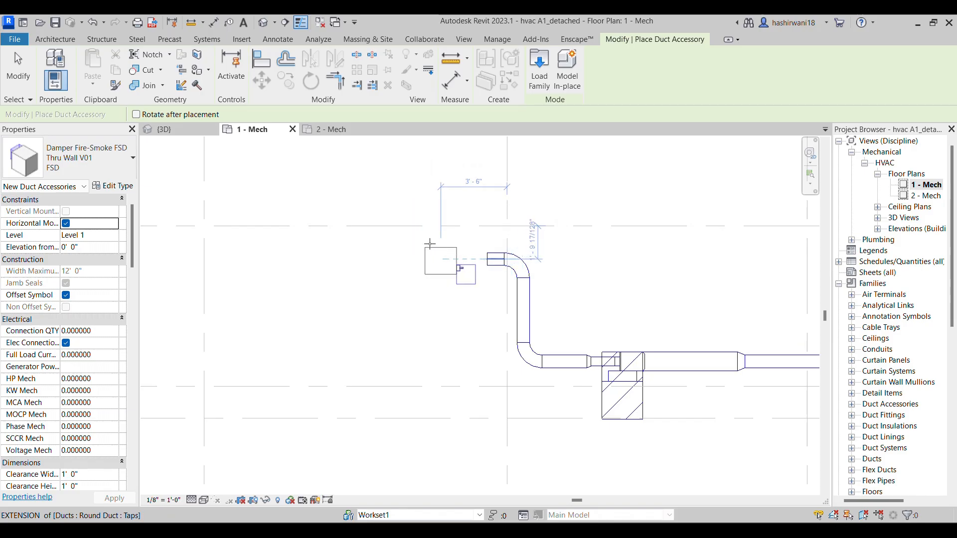
left_click(96, 247)
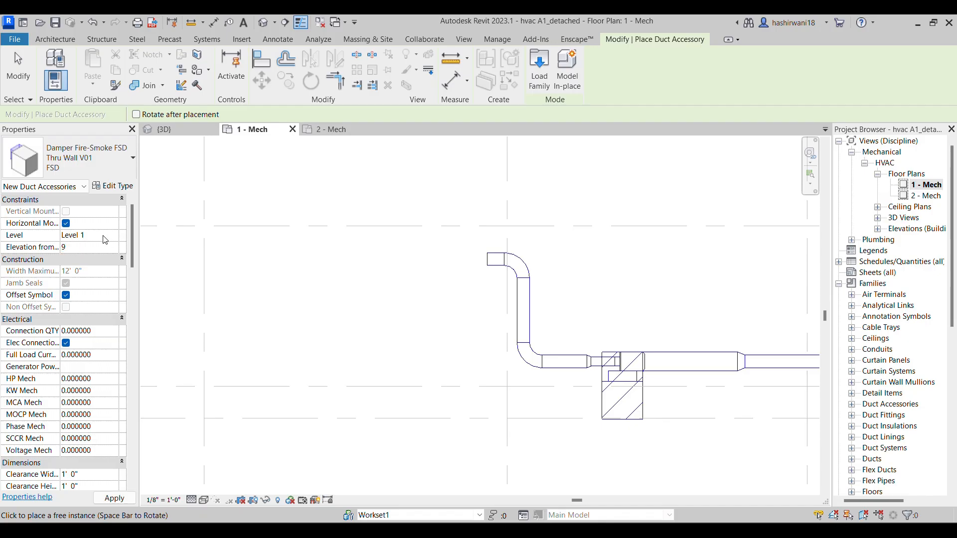
type("9 6")
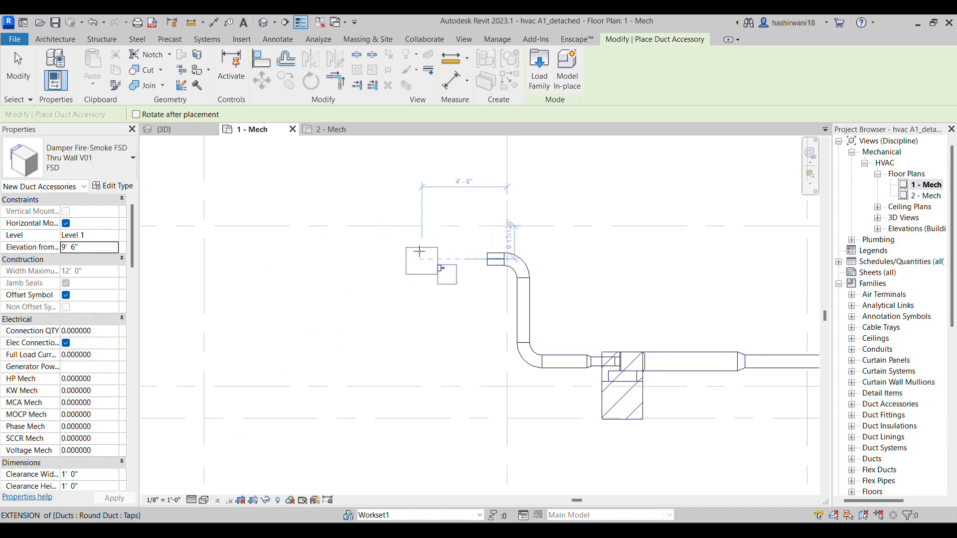
left_click(422, 259)
key("Escape")
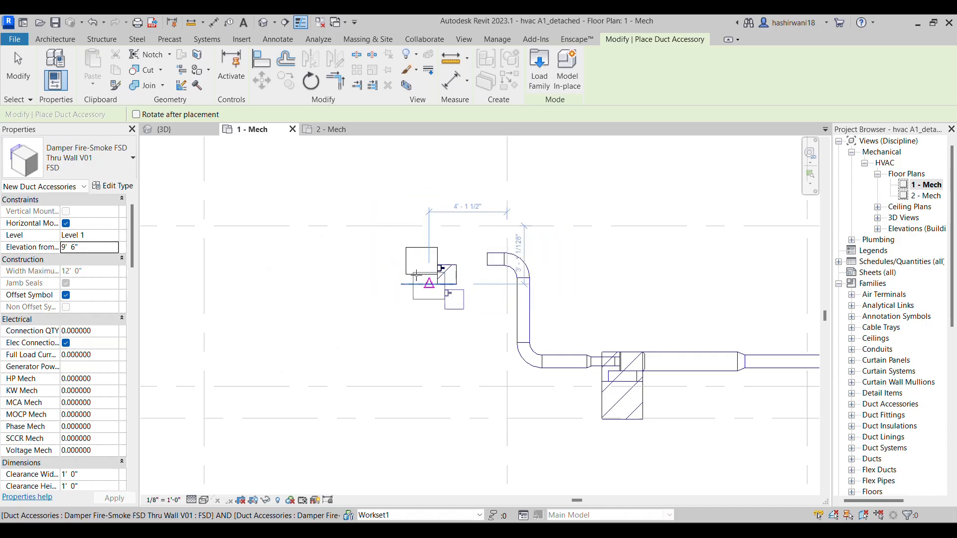
key("Escape")
Rotate the fire-smoke damper so its connectors line up with the horizontal inlet duct and its actuator box sits below
left_click(419, 278)
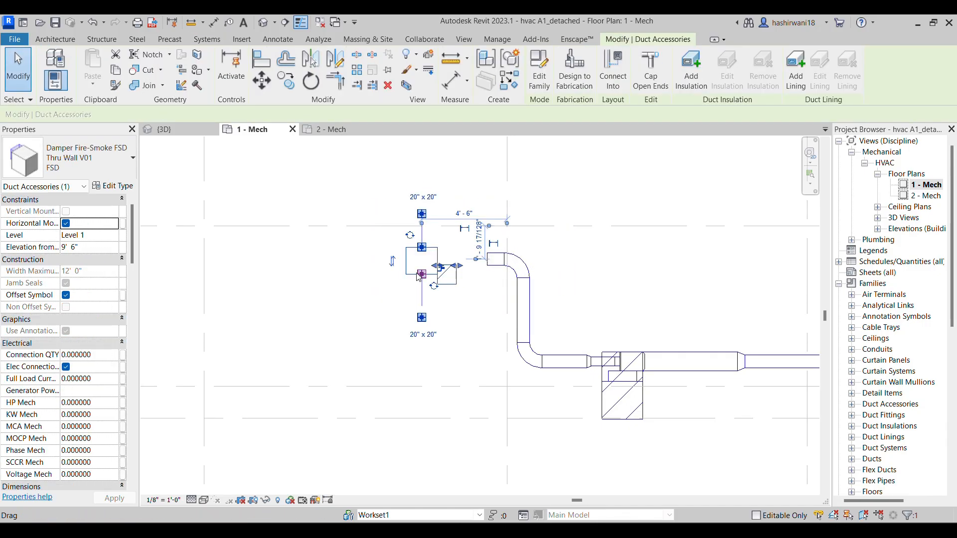
key("space")
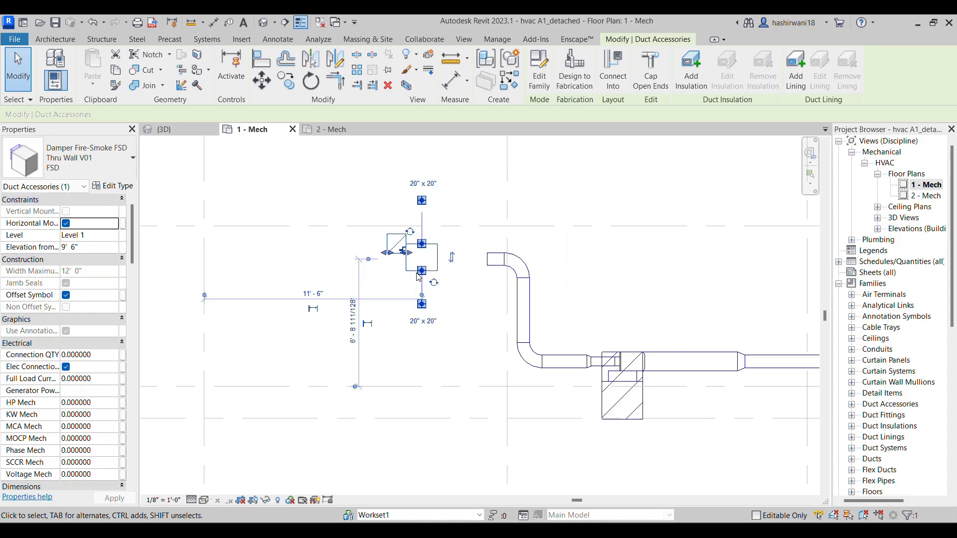
key("space")
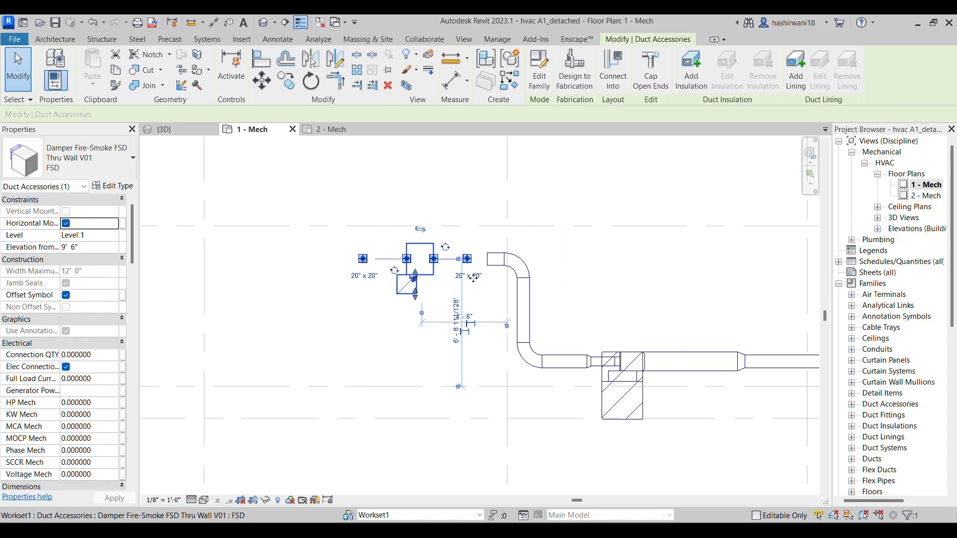
left_click(308, 307)
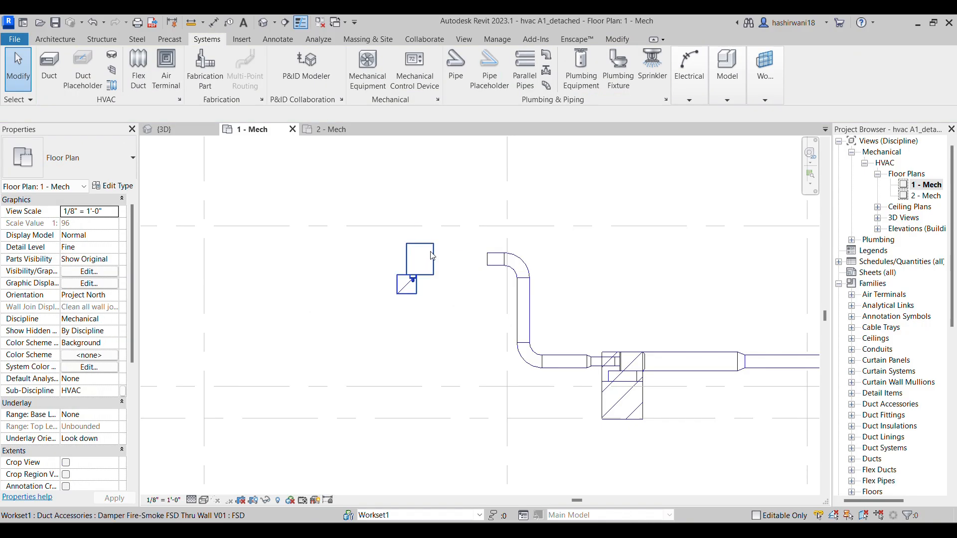
Extend the open end of the 8" inlet duct to the fire-smoke damper's facing connector
left_click(459, 264)
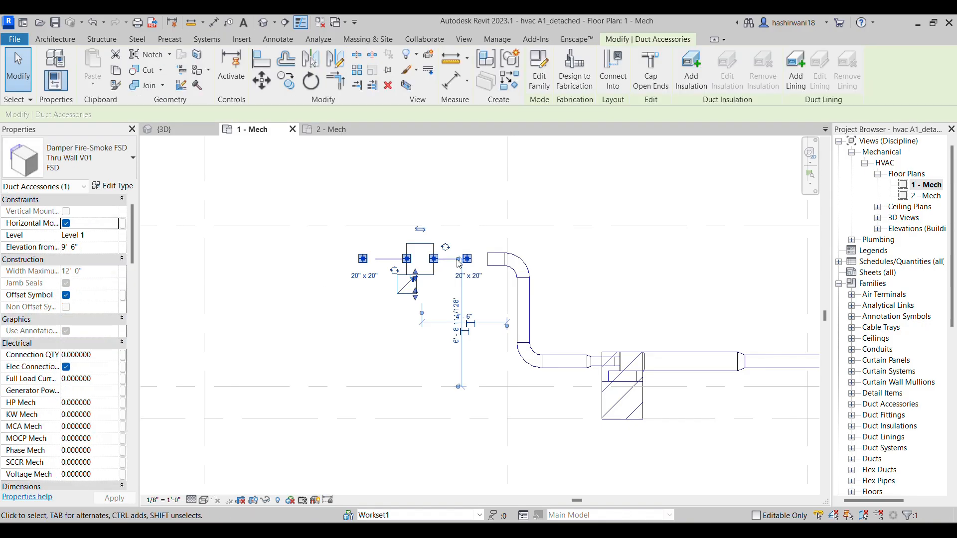
left_click(487, 265)
left_click_drag(487, 259, 434, 260)
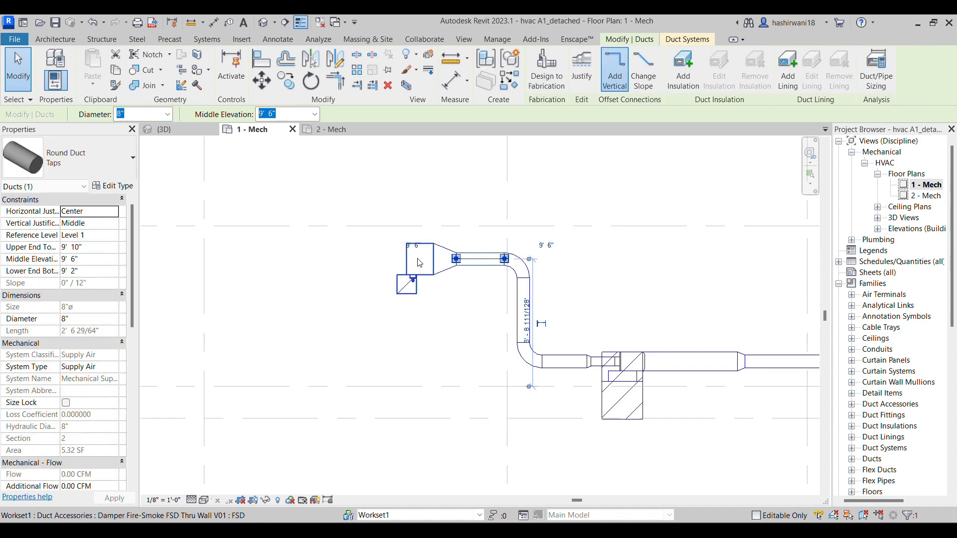
Compare with the assignment drawing and nudge the damper, inlet ducts and elbows together to the right, closer to the terminal unit
left_click(423, 277)
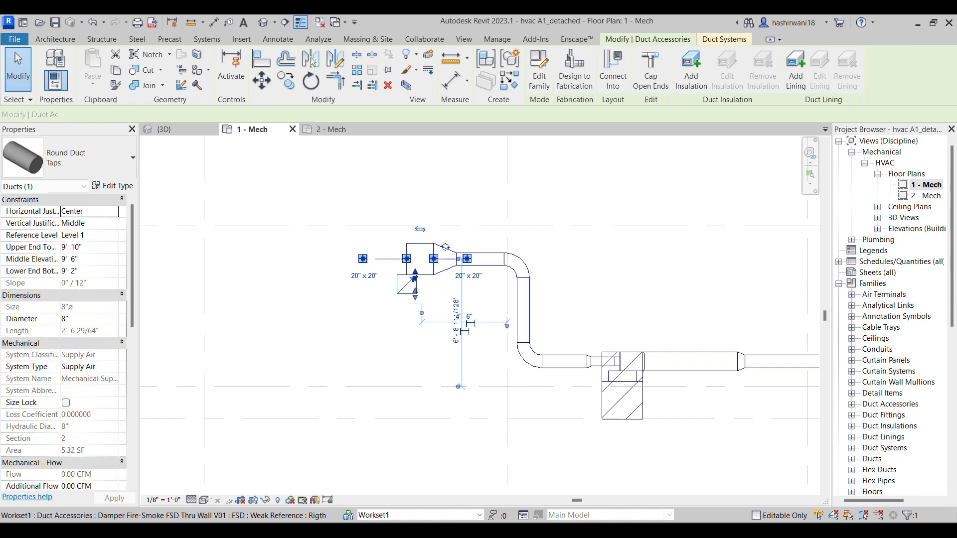
left_click(466, 531)
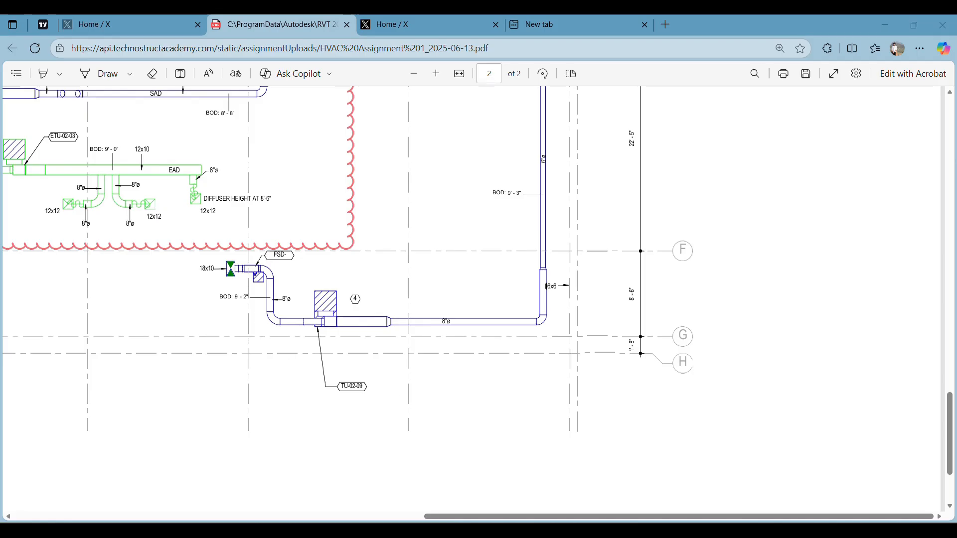
key("alt+Tab")
scroll(478, 274, "up", 2)
middle_click_drag(508, 322, 484, 324)
scroll(484, 325, "down", 2)
left_click_drag(385, 259, 540, 394)
key("Right")
key("Right")
key("Right")
key("Right")
key("Right")
key("Right")
key("Right")
key("Right")
key("Right")
key("Right")
key("Right")
key("Right")
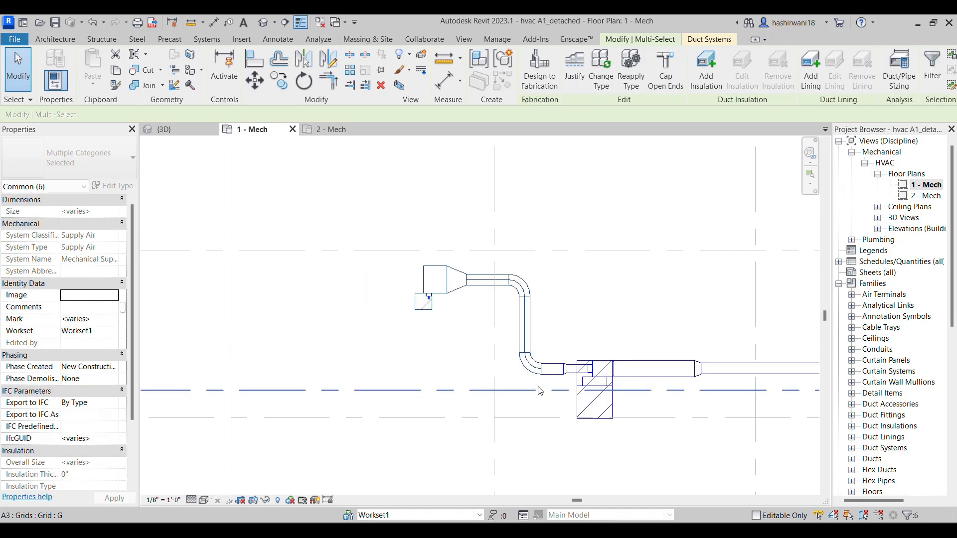
key("Right")
key("Right")
key("Right")
key("Right")
key("Right")
key("Right")
key("Right")
key("Right")
key("Right")
key("Right")
key("Right")
key("Right")
key("Right")
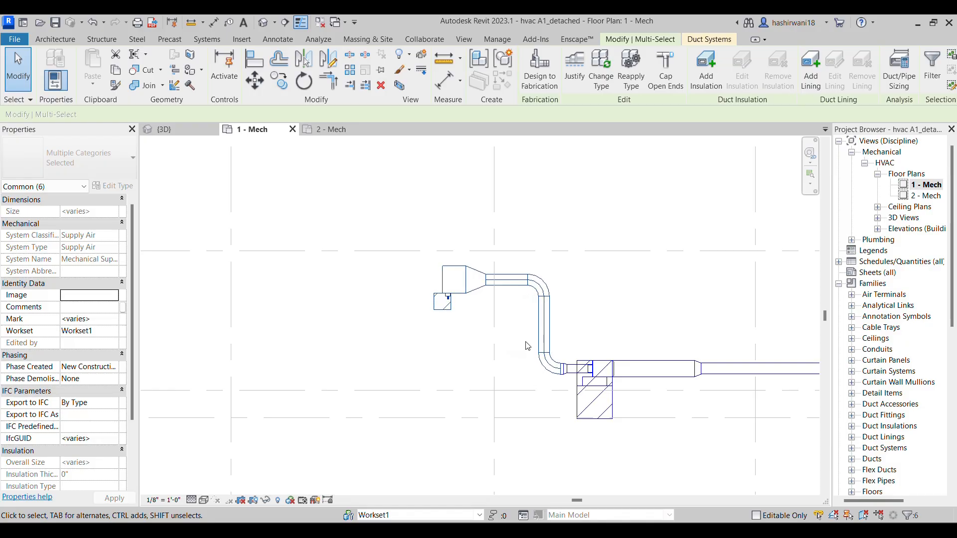
Nudge the fire-smoke damper and its transition right to shorten the duct before the upper elbow
left_click_drag(419, 258, 500, 337)
key("Right")
key("Right")
key("Right")
key("Right")
key("Right")
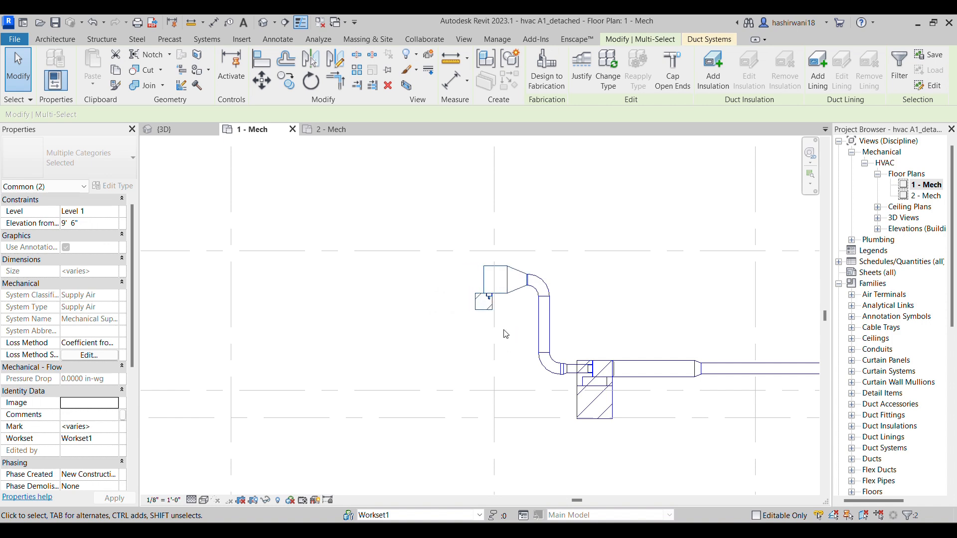
Start a rectangular duct from the fire-smoke damper's open connector and check the required duct size on the assignment drawing
left_click(481, 283)
right_click(481, 283)
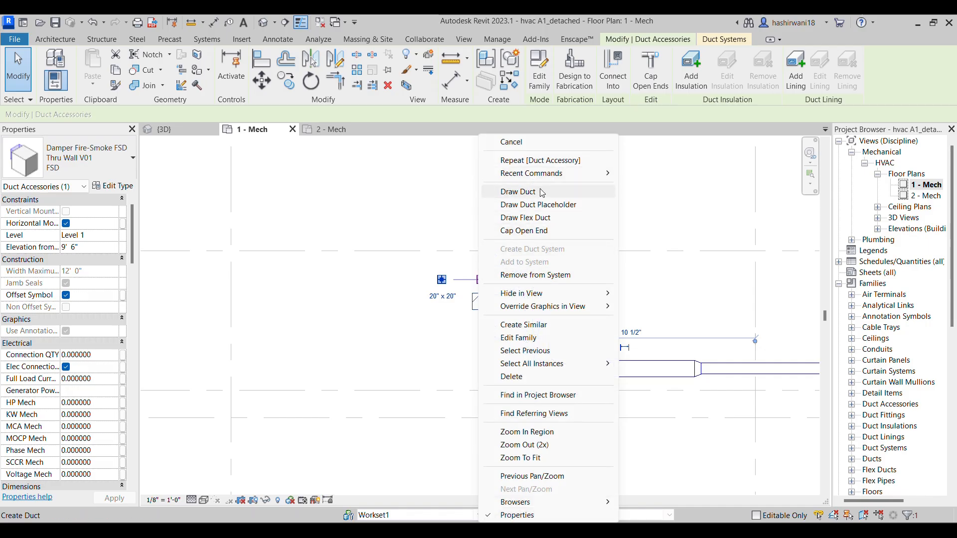
left_click(524, 192)
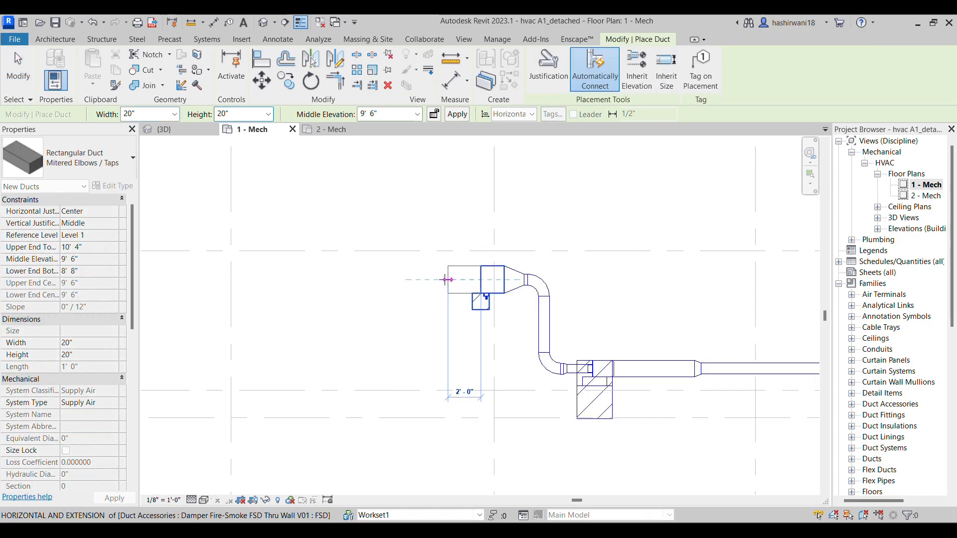
left_click(174, 114)
scroll(138, 179, "up", 6)
left_click(75, 158)
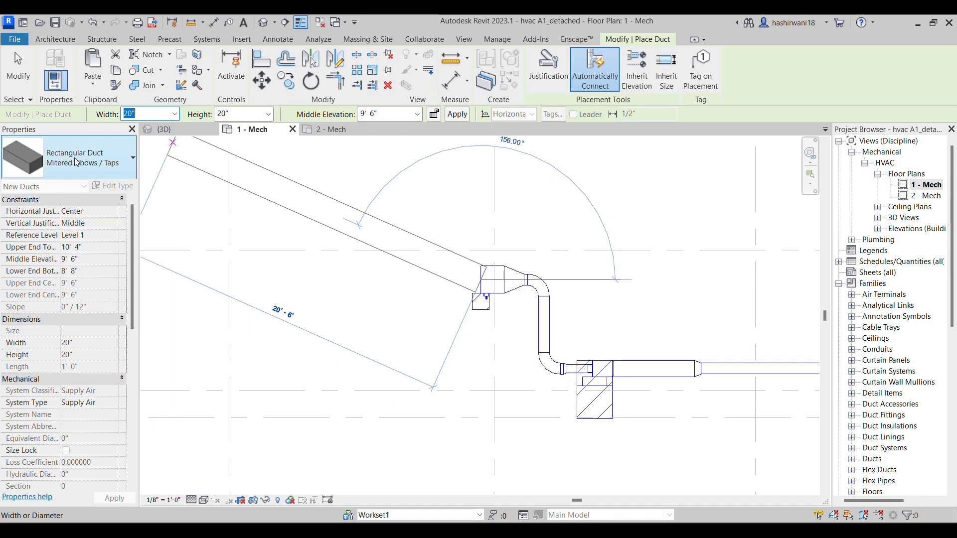
left_click(75, 160)
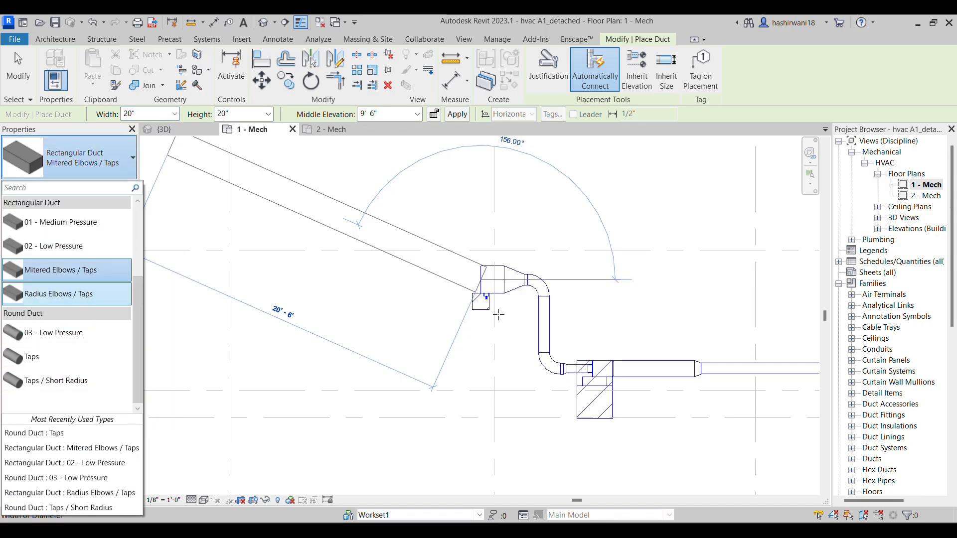
key("alt+Tab")
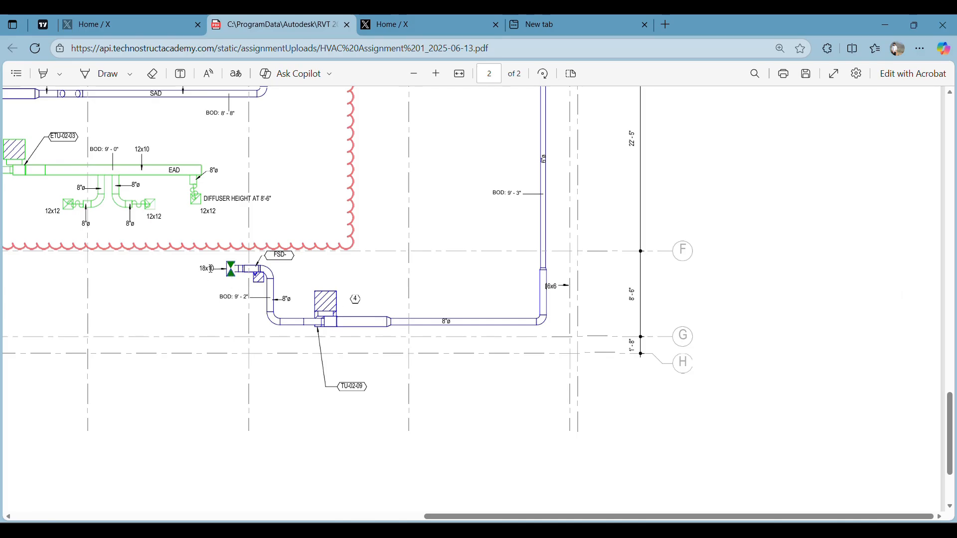
key("alt+Tab")
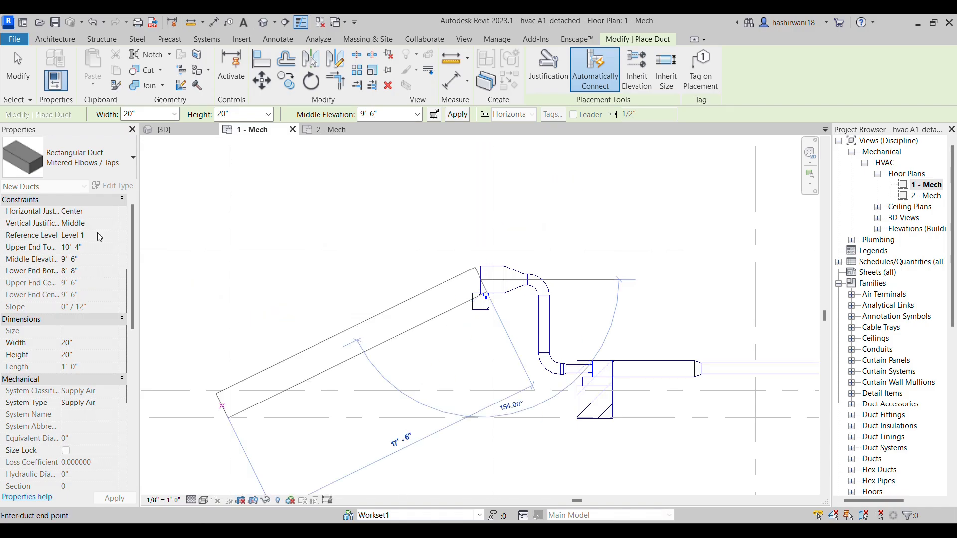
Set the duct to 18" wide and 10" high and draw it about 2' straight out from the damper, away from the transition
left_click(174, 114)
scroll(148, 189, "up", 2)
left_click(145, 166)
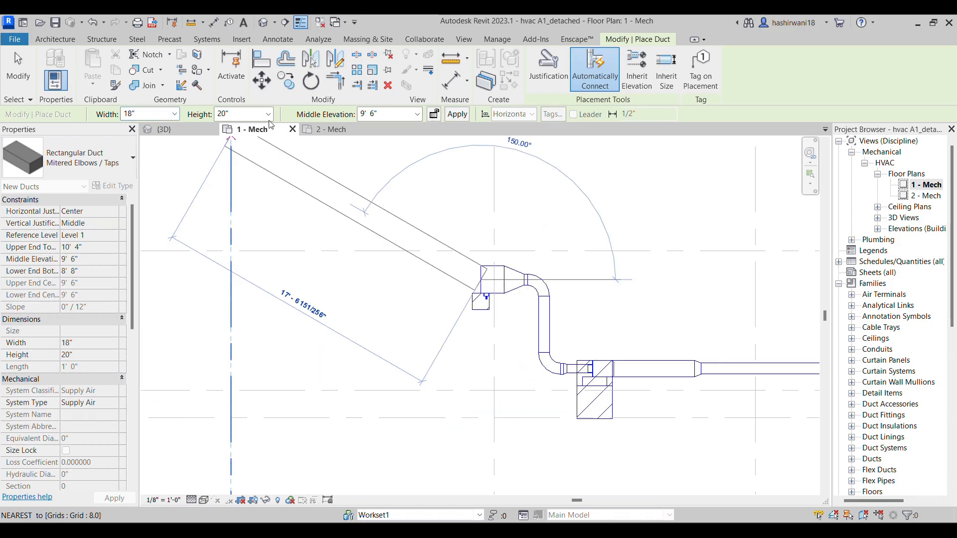
left_click(268, 115)
scroll(238, 185, "up", 4)
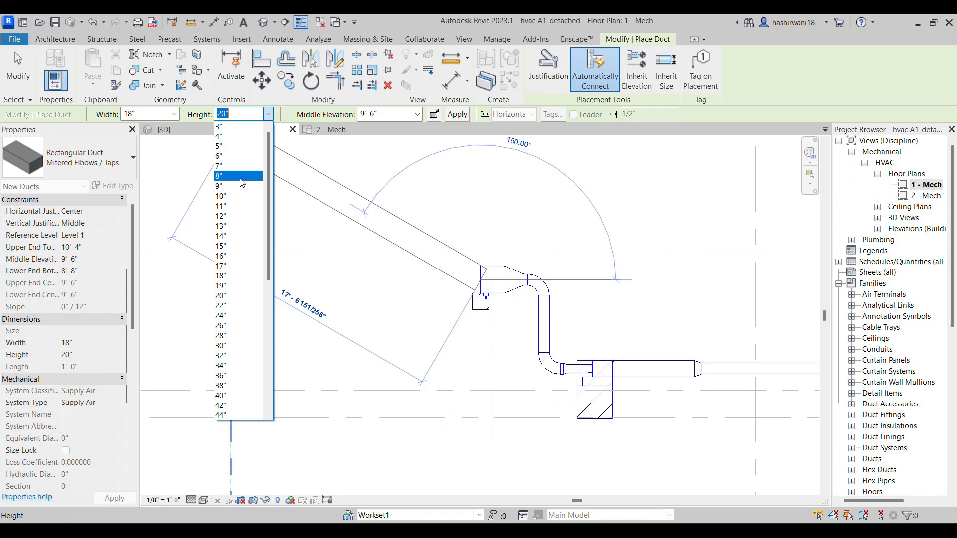
left_click(239, 187)
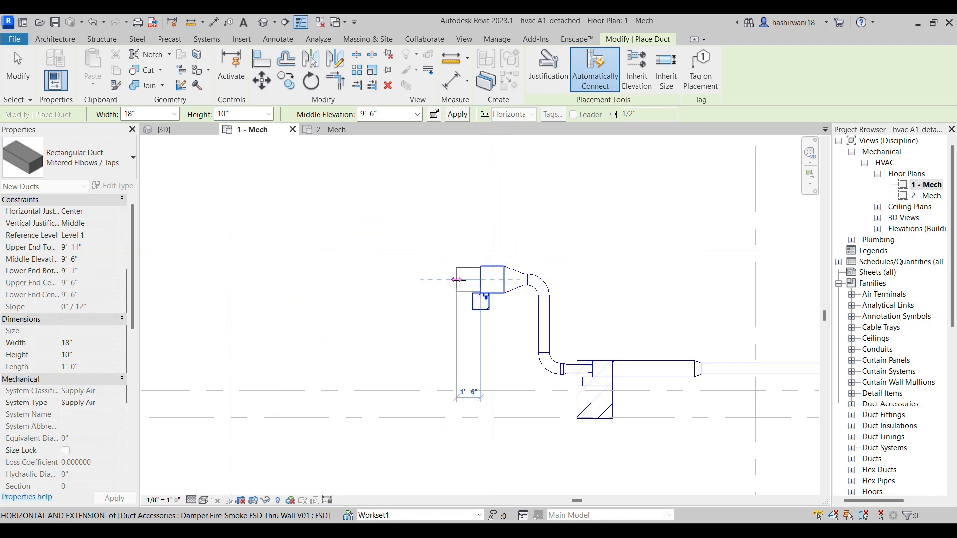
left_click(447, 279)
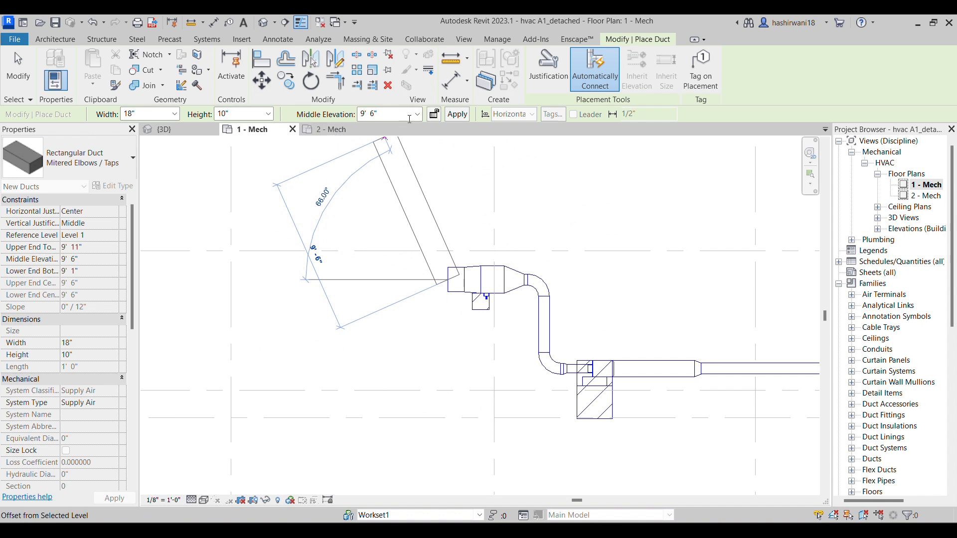
Turn the 18" x 10" duct's open end into a vertical riser up to a middle elevation of 20' 0"
left_click(407, 114)
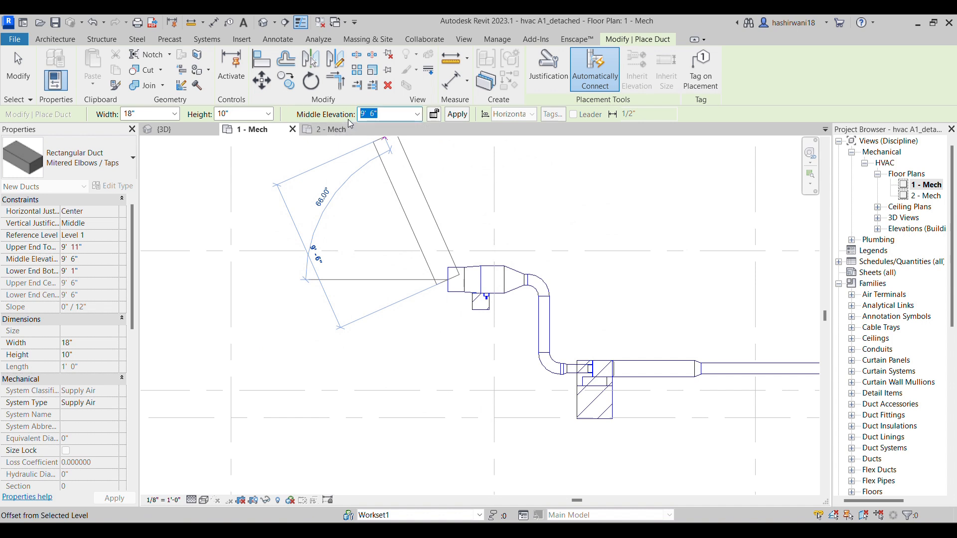
key("Return")
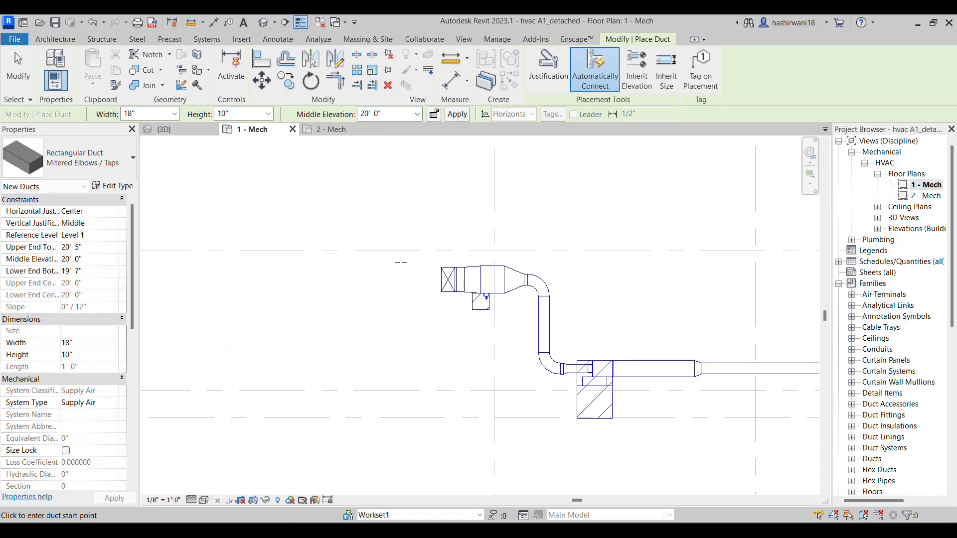
scroll(452, 298, "up", 5)
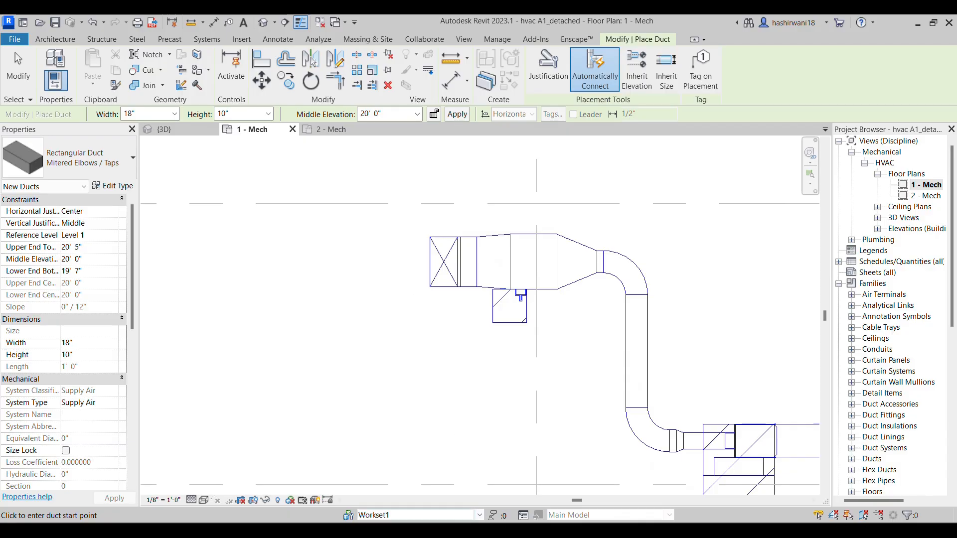
Compare with the assignment drawing, end the duct command, and nudge the riser left to lengthen the horizontal 18" x 10" duct
key("alt+Tab")
scroll(454, 401, "down", 4)
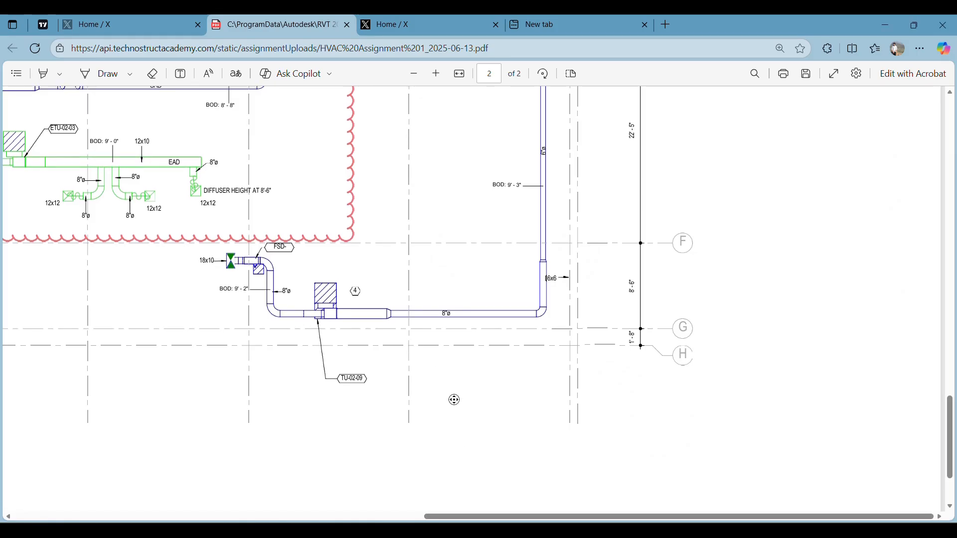
key("alt+Tab")
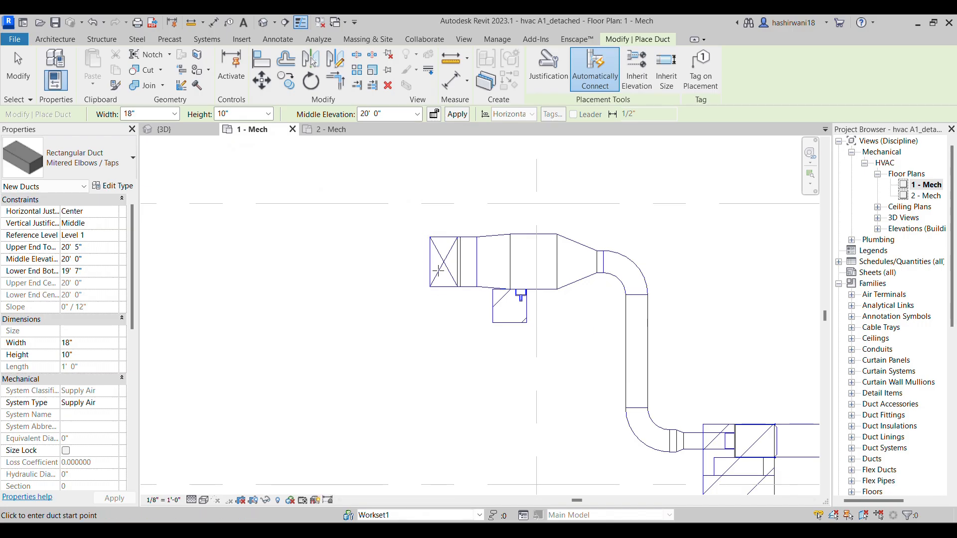
key("Escape")
key("Escape")
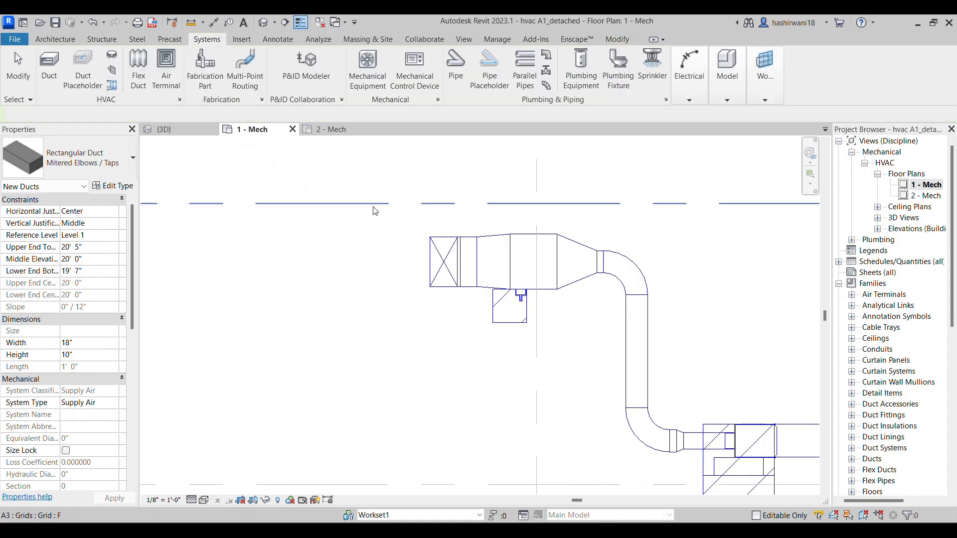
left_click(454, 263)
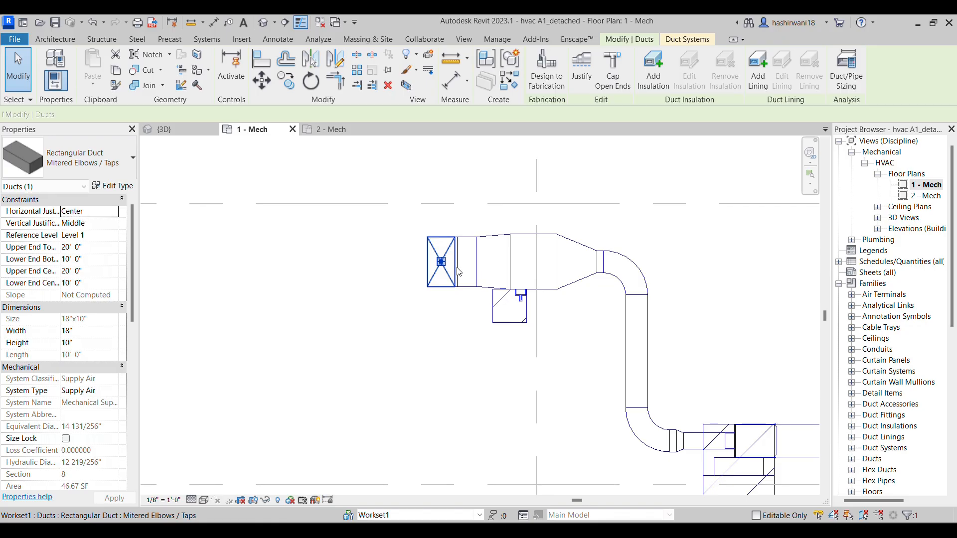
key("Left")
key("Left")
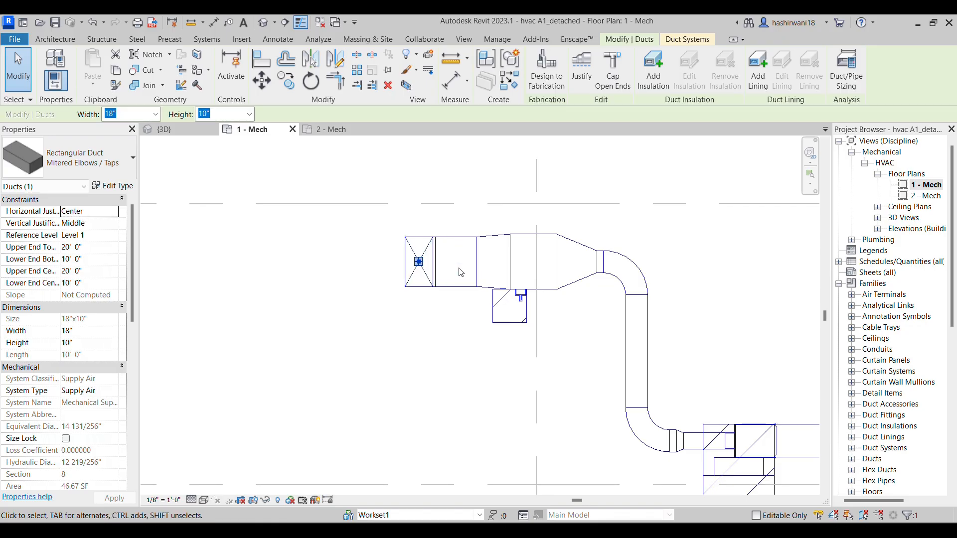
key("Left")
left_click(452, 366)
Examine the connected duct run in plan and compare the vertical duct between grids F and G with the assignment drawing
scroll(487, 342, "down", 4)
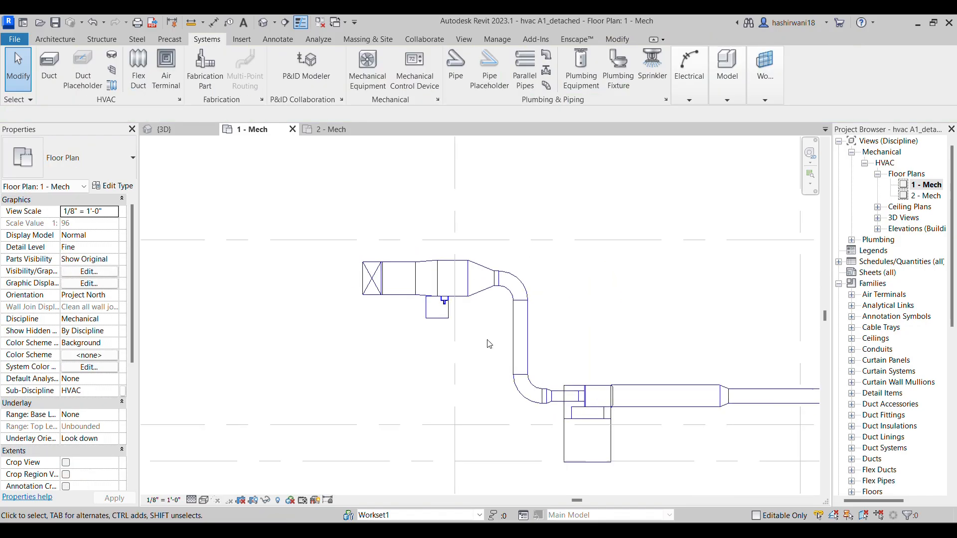
scroll(368, 344, "down", 3)
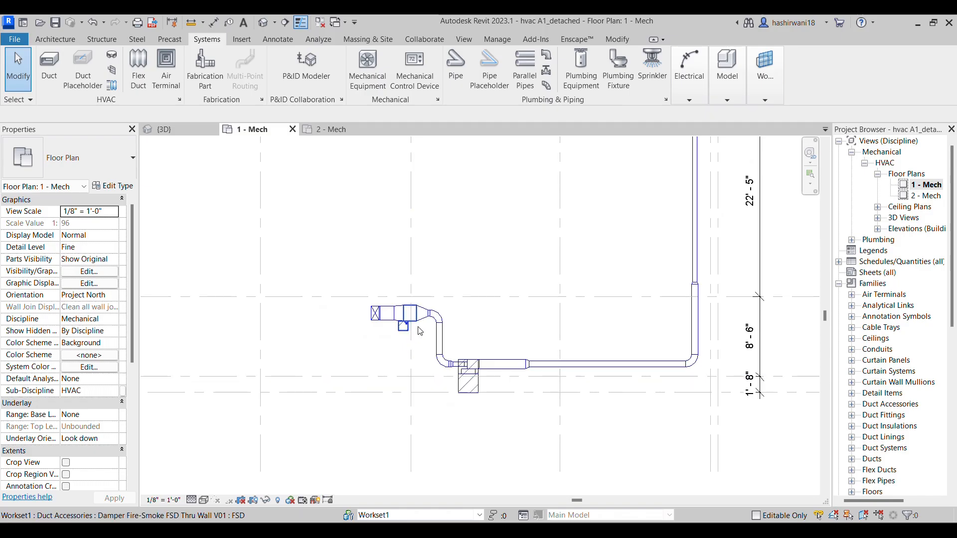
scroll(375, 318, "up", 1)
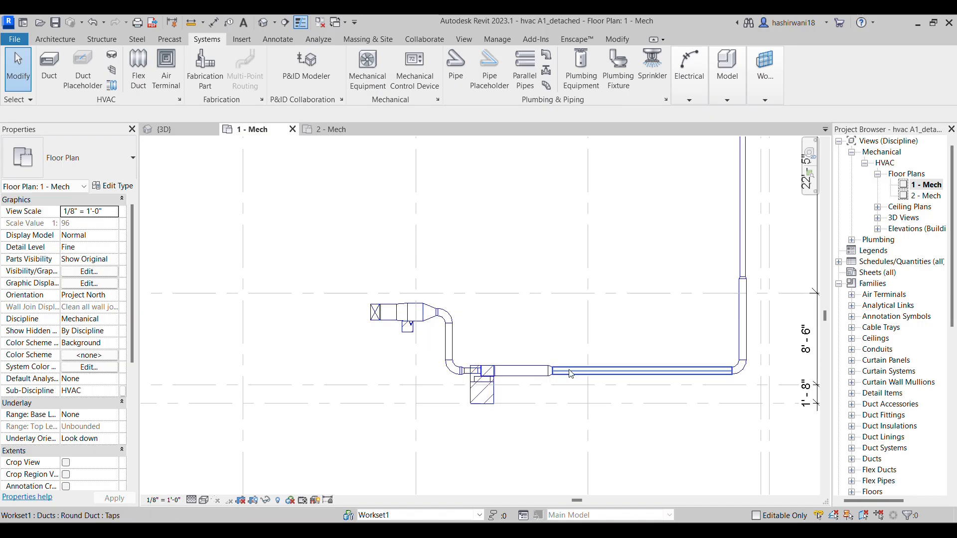
key("Tab")
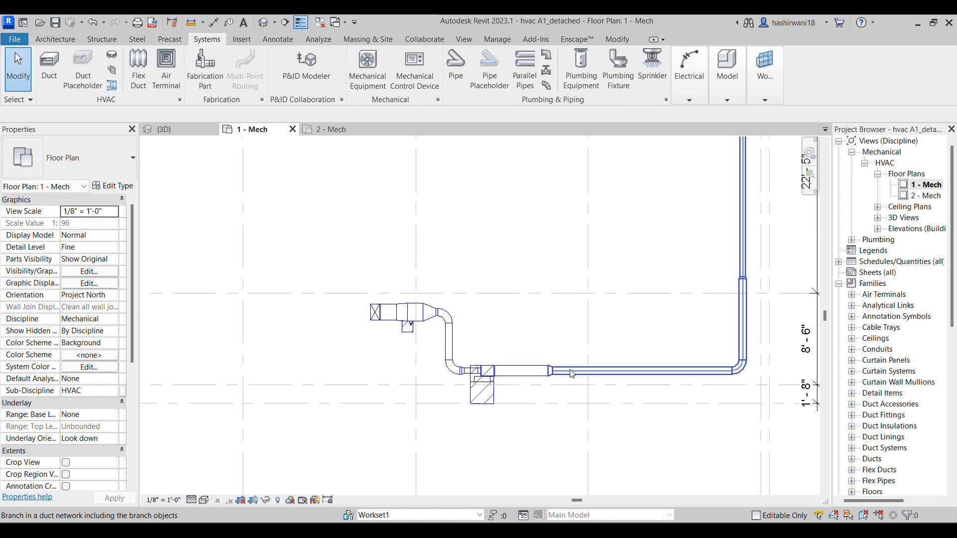
key("Tab")
scroll(578, 264, "down", 3)
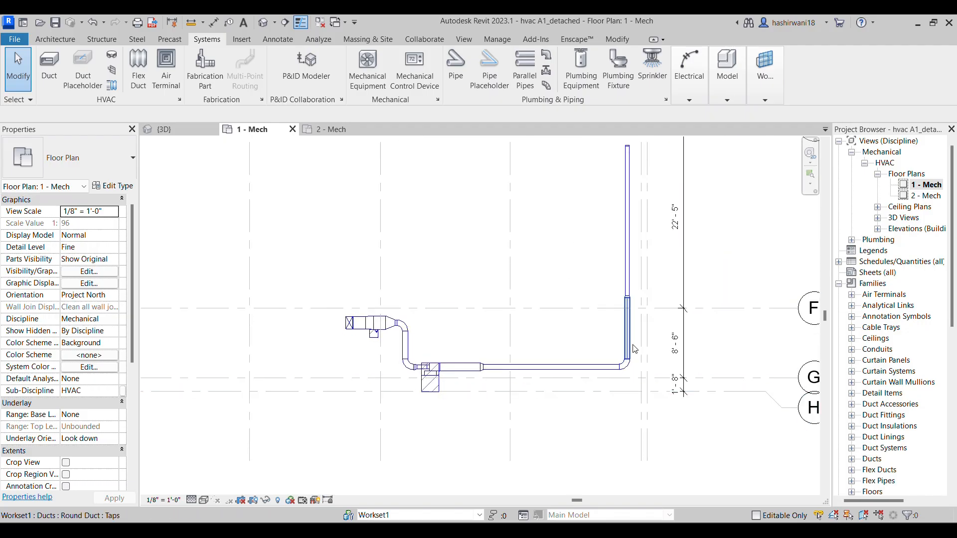
scroll(634, 347, "up", 3)
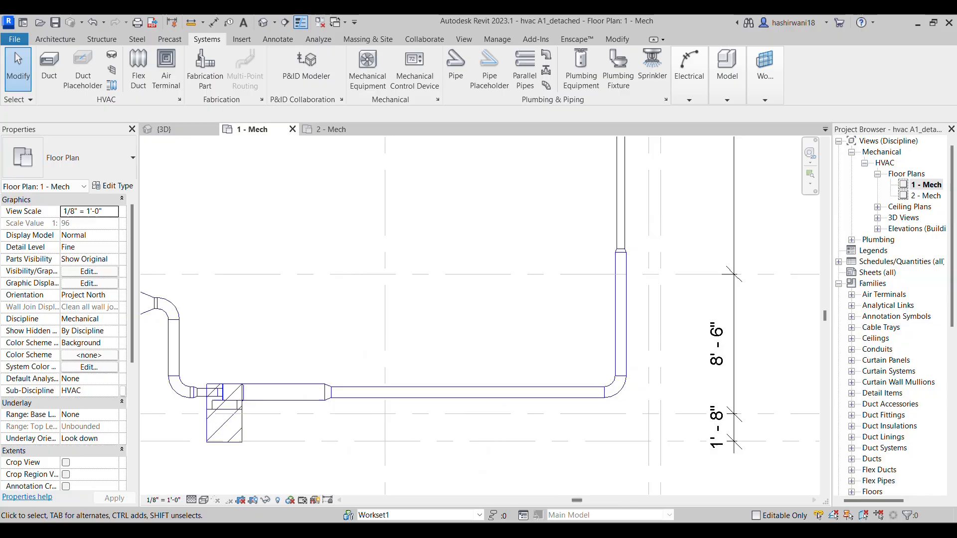
key("alt+Tab")
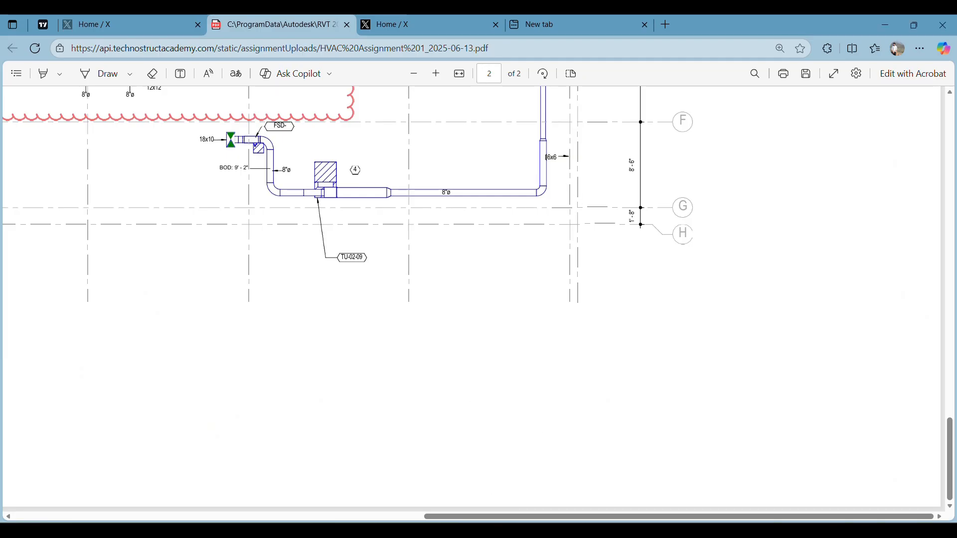
key("alt+Tab")
Check the branch size on the assignment drawing and start a rectangular Mitered Elbows / Taps duct 6" wide and 6" high
scroll(635, 363, "up", 2)
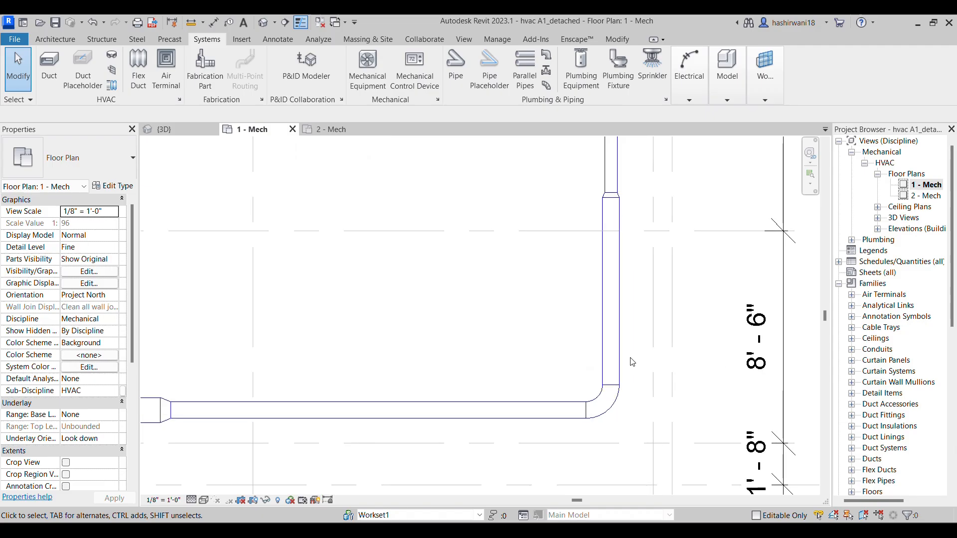
scroll(634, 363, "up", 1)
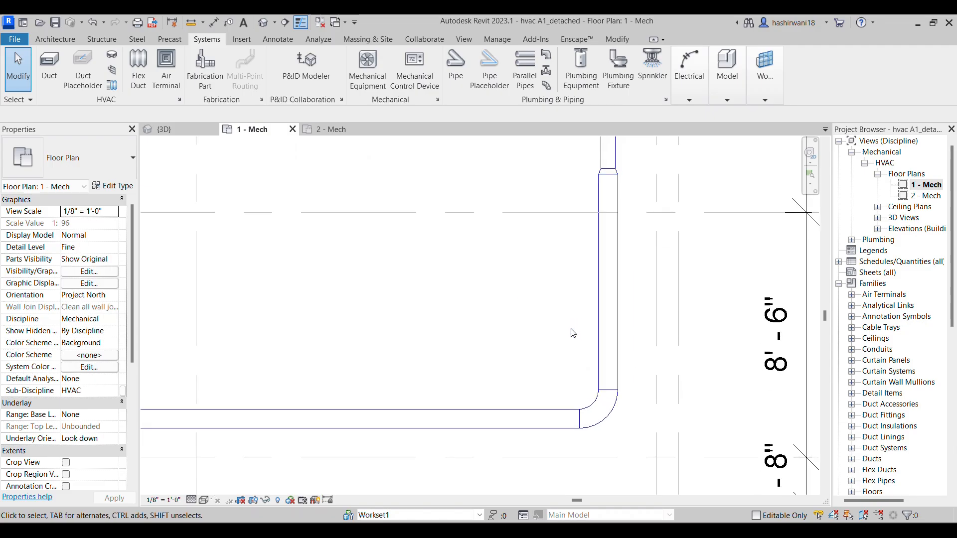
left_click(48, 67)
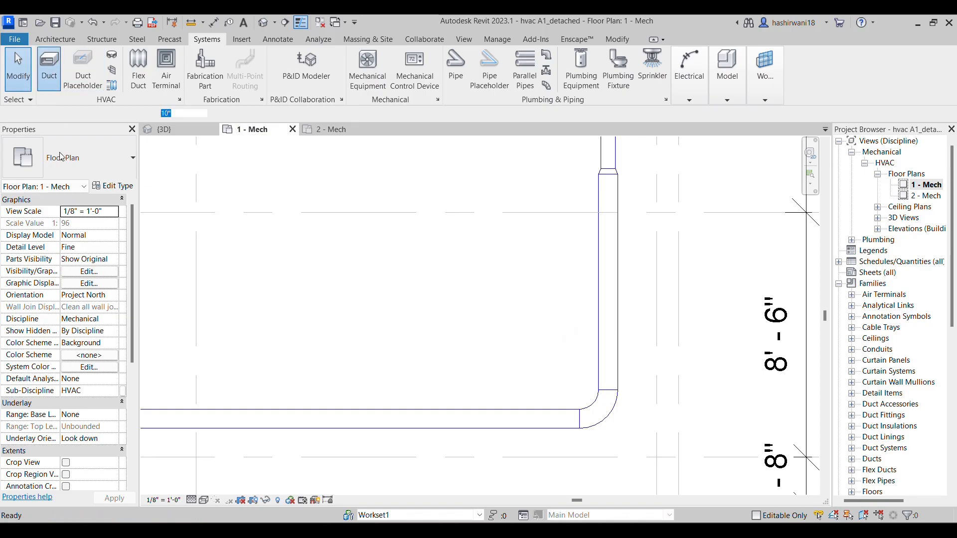
left_click(74, 158)
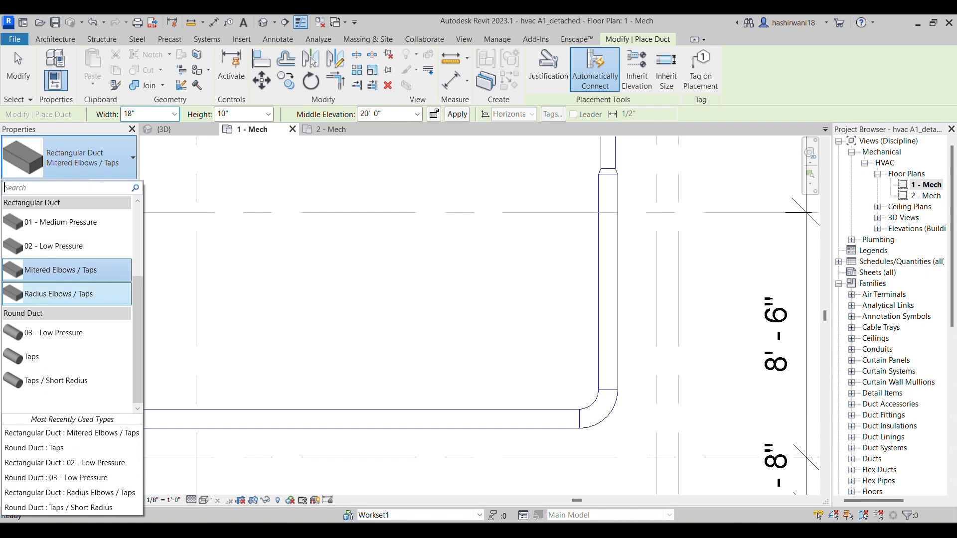
key("alt+Tab")
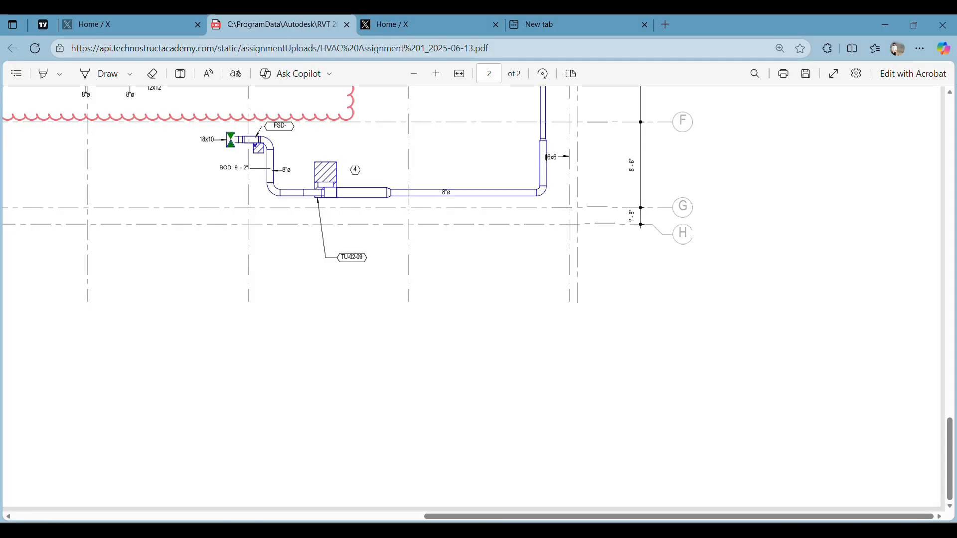
key("alt+Tab")
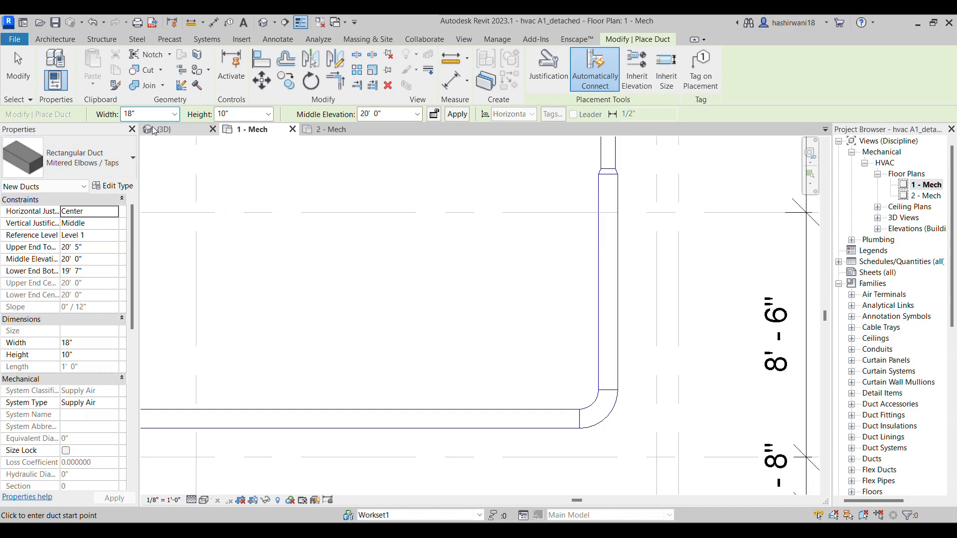
left_click(175, 115)
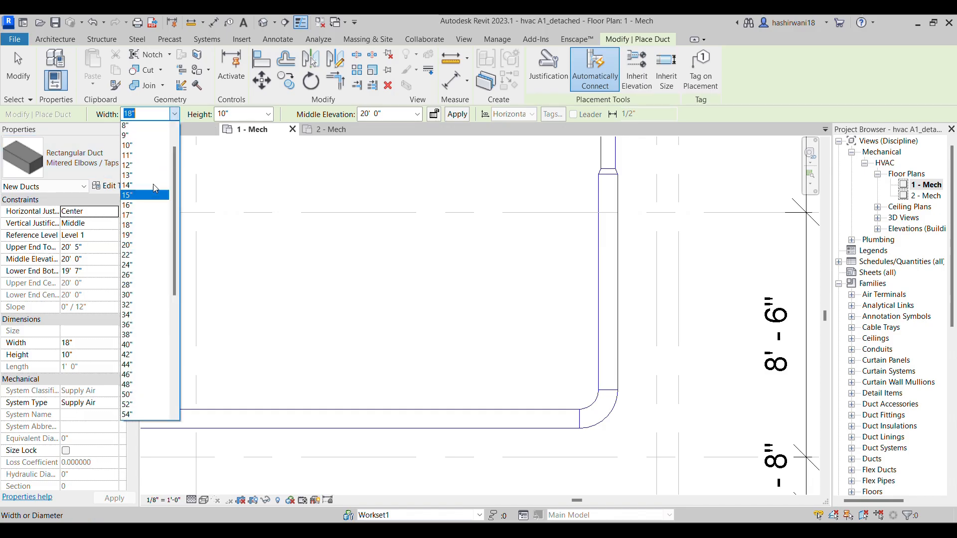
left_click(145, 156)
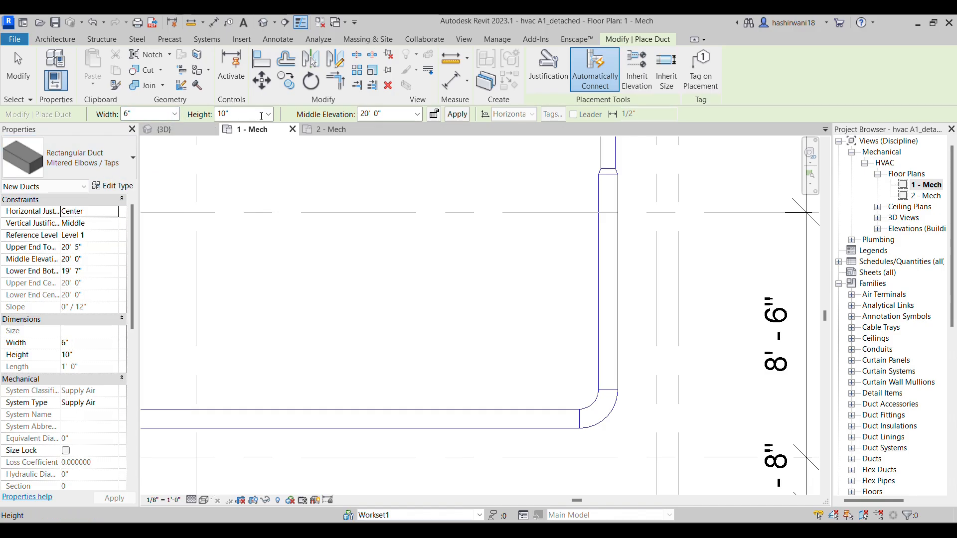
left_click(268, 114)
scroll(245, 158, "up", 2)
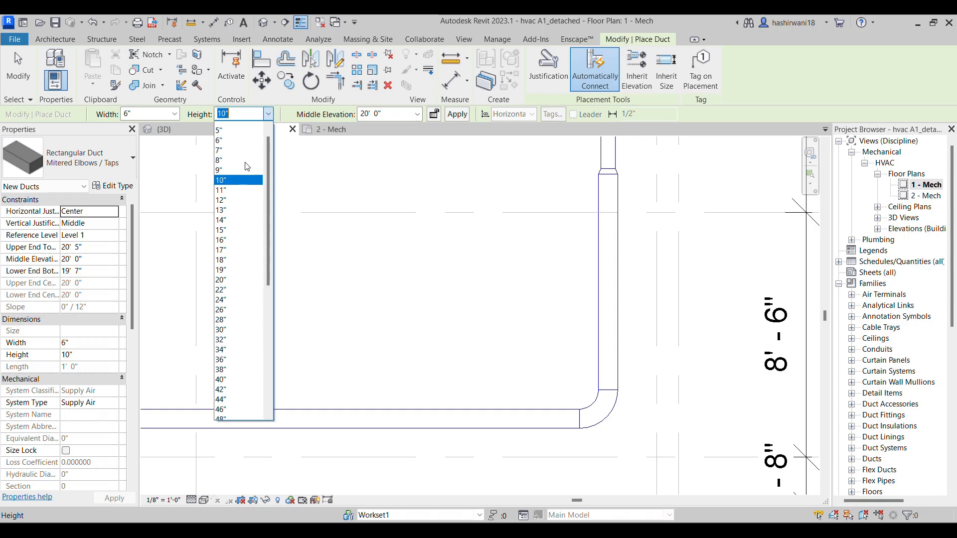
left_click(246, 147)
Set the lower end bottom elevation to 9' 2" and draw a short horizontal branch off the vertical round duct between grids F and G
left_click(417, 114)
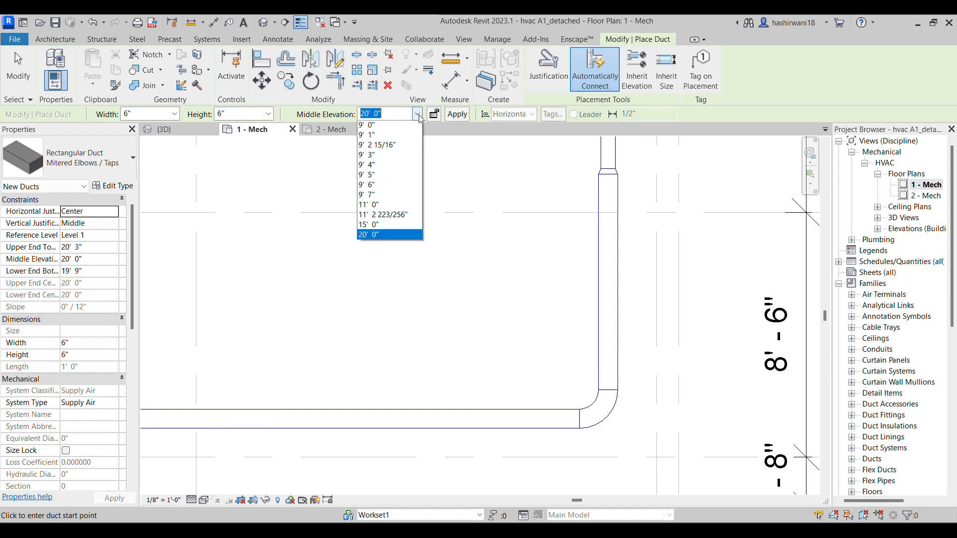
left_click(92, 265)
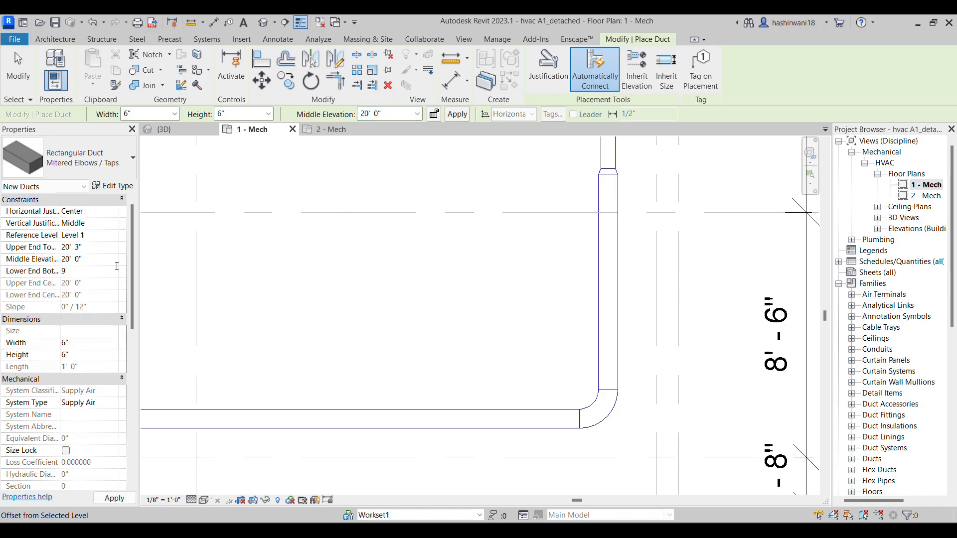
type("9 2")
key("Return")
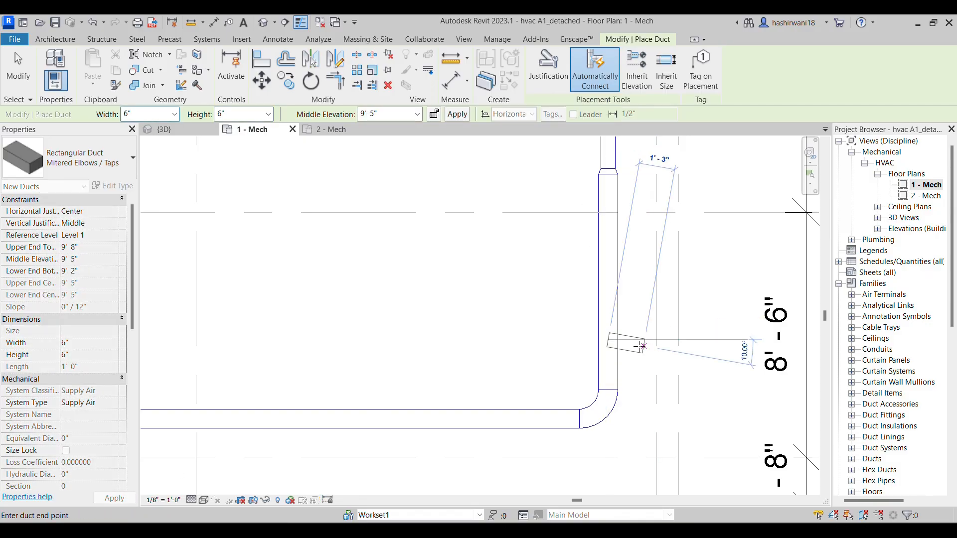
scroll(632, 340, "up", 5)
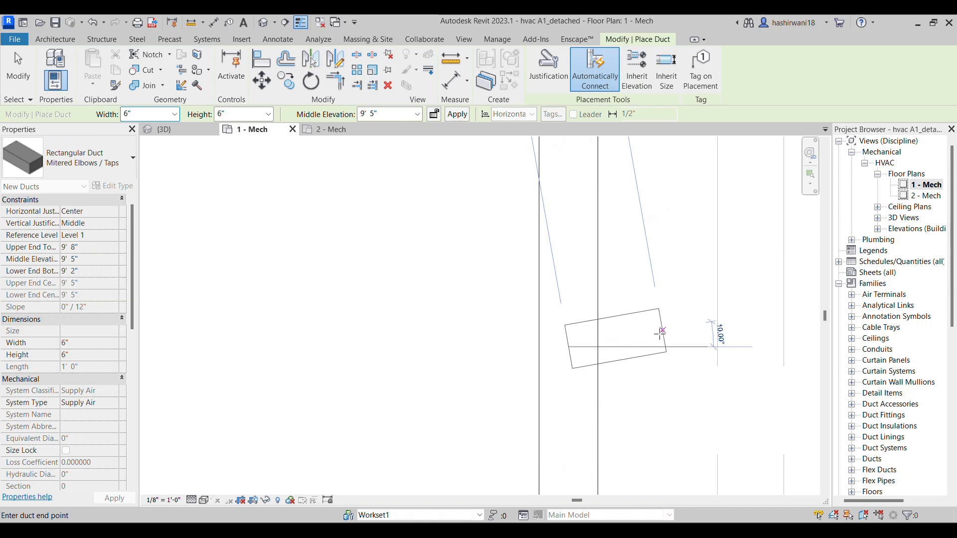
left_click(692, 347)
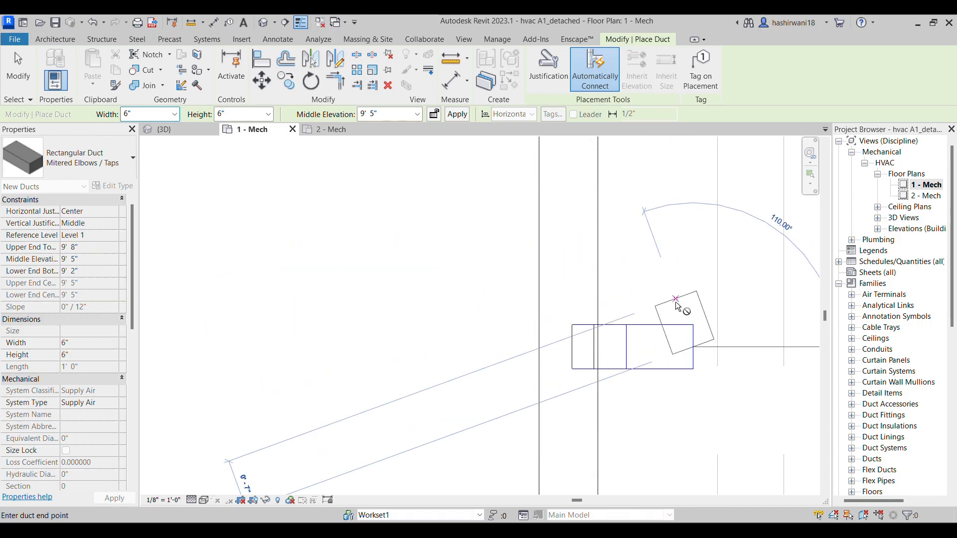
key("Escape")
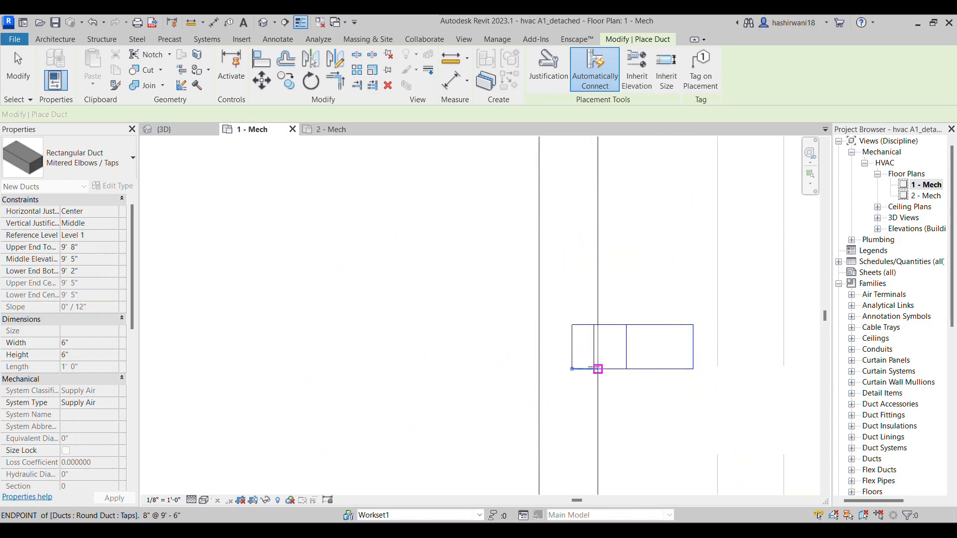
key("Escape")
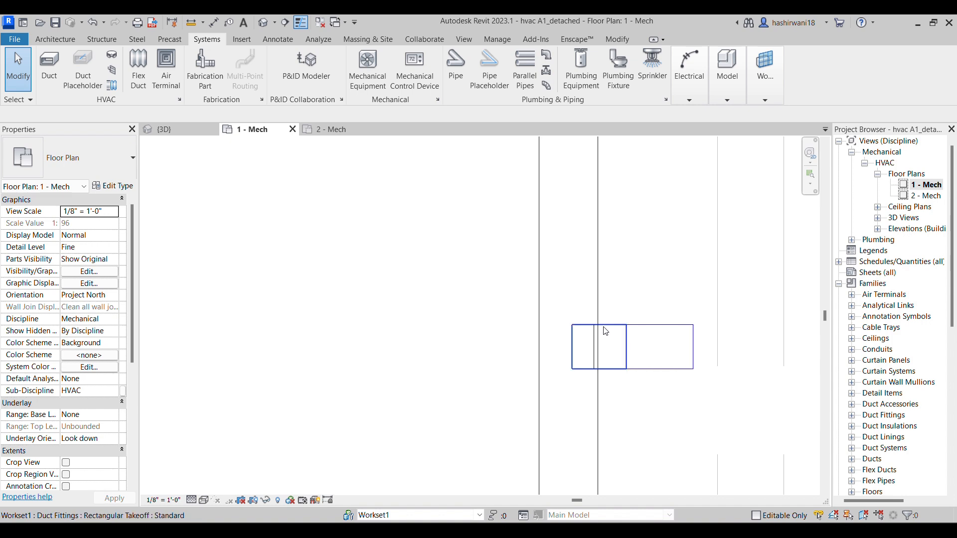
Examine the new 6" x 6" branch with its takeoff and follow the round duct run along the plan
left_click(608, 332)
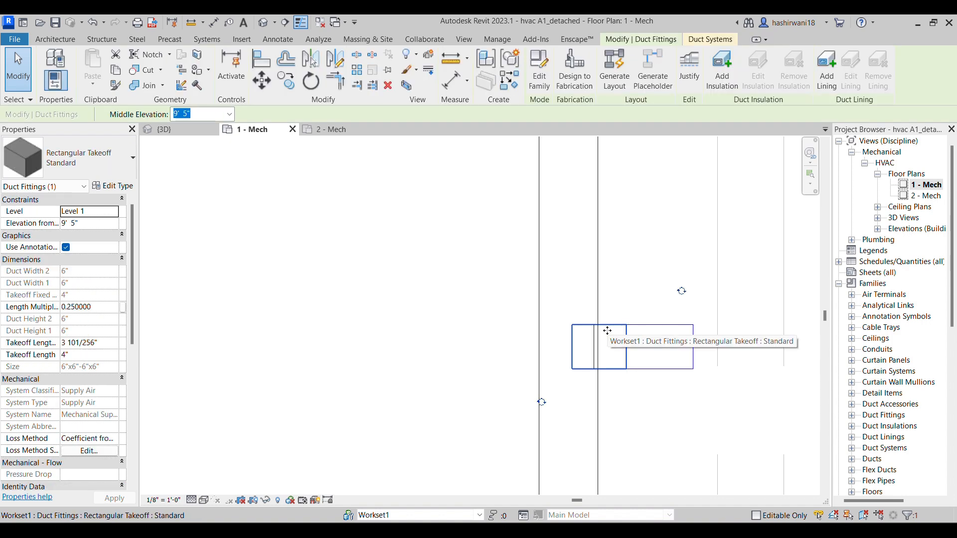
left_click(661, 327)
scroll(615, 319, "down", 5)
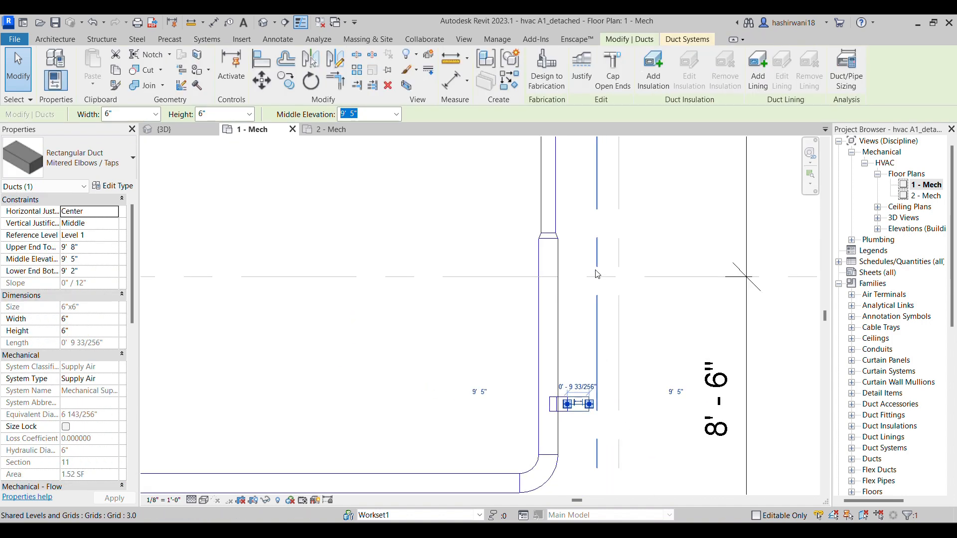
scroll(597, 274, "down", 2)
middle_click_drag(597, 274, 578, 345)
mouse_move(572, 213)
middle_mouse_down()
mouse_move(548, 290)
mouse_move(523, 312)
mouse_move(512, 399)
middle_mouse_up()
scroll(535, 260, "up", 1)
scroll(512, 398, "down", 2)
scroll(516, 307, "up", 8)
middle_click_drag(521, 299, 542, 221)
scroll(542, 221, "up", 1)
middle_click_drag(423, 326, 433, 243)
scroll(432, 243, "down", 3)
scroll(473, 360, "down", 3)
middle_click_drag(473, 360, 492, 264)
scroll(537, 343, "down", 2)
middle_click_drag(537, 343, 513, 240)
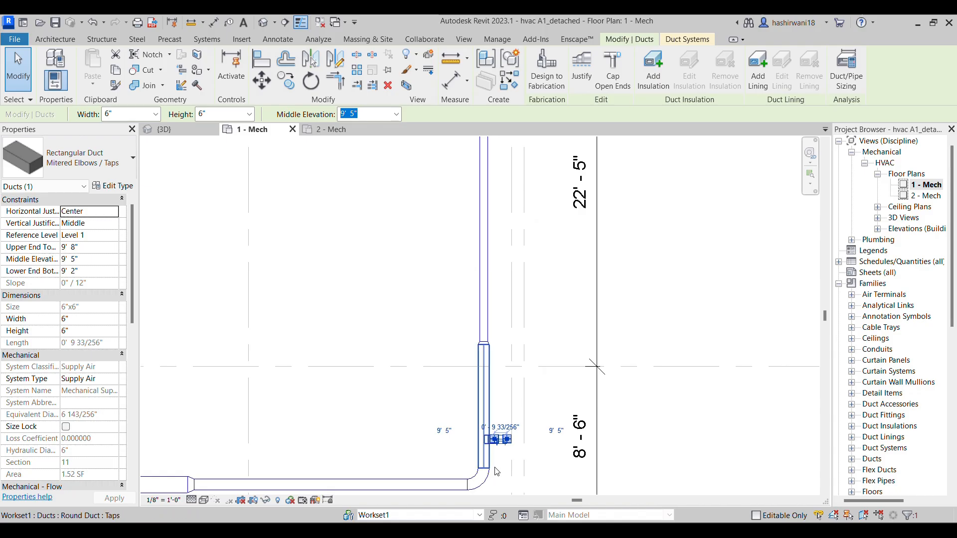
left_click(513, 455)
scroll(508, 448, "up", 3)
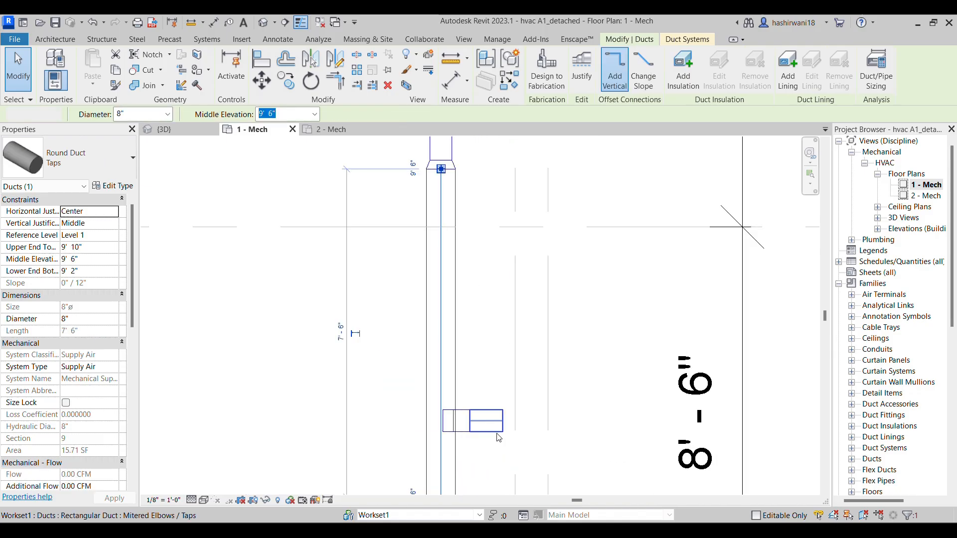
Start another duct matching the existing 6" x 6" branch, ready to place at the upper end of the round duct
left_click(499, 439)
key("c")
key("s")
middle_click_drag(500, 252, 487, 371)
scroll(487, 371, "down", 1)
middle_click_drag(474, 176, 471, 324)
scroll(468, 319, "down", 1)
scroll(466, 299, "down", 1)
middle_click_drag(464, 216, 471, 328)
scroll(452, 310, "up", 4)
left_click(439, 248)
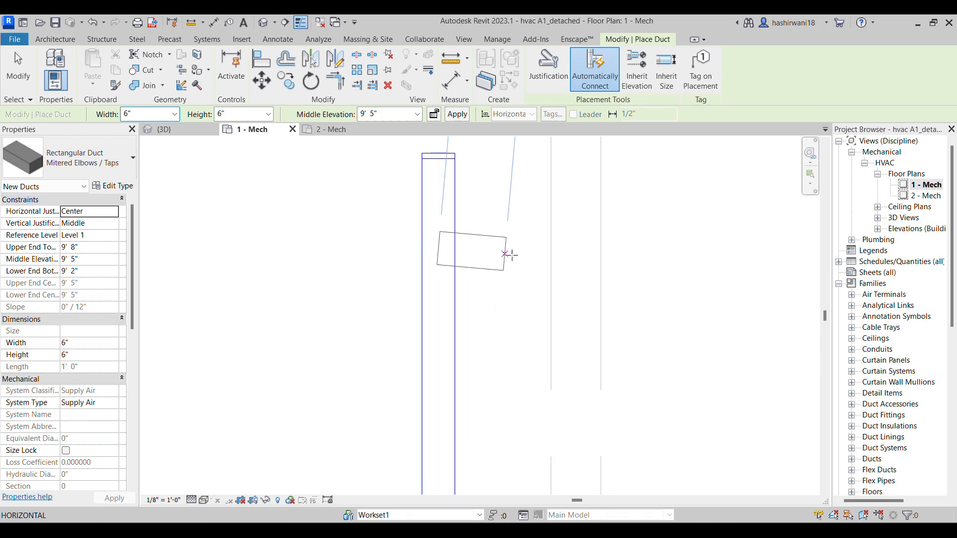
left_click(539, 247)
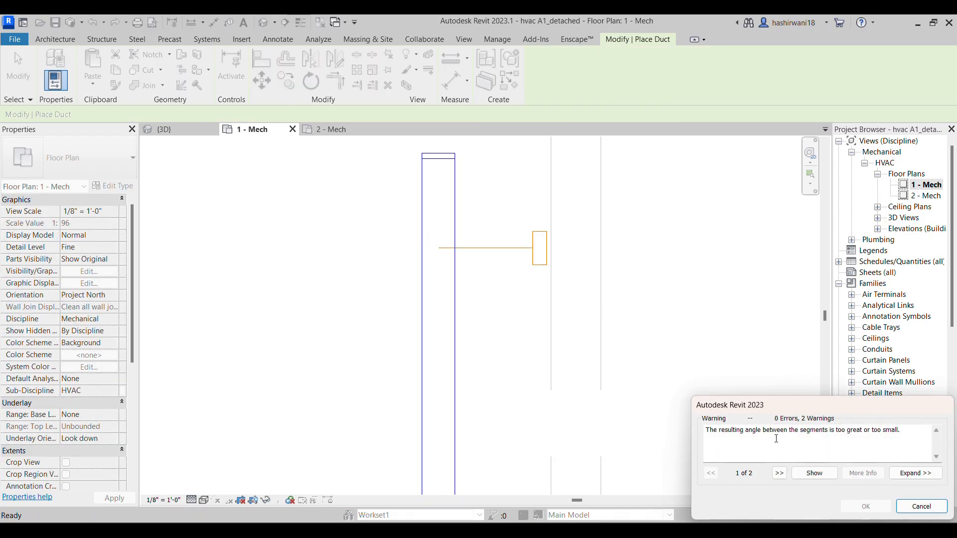
left_click(910, 506)
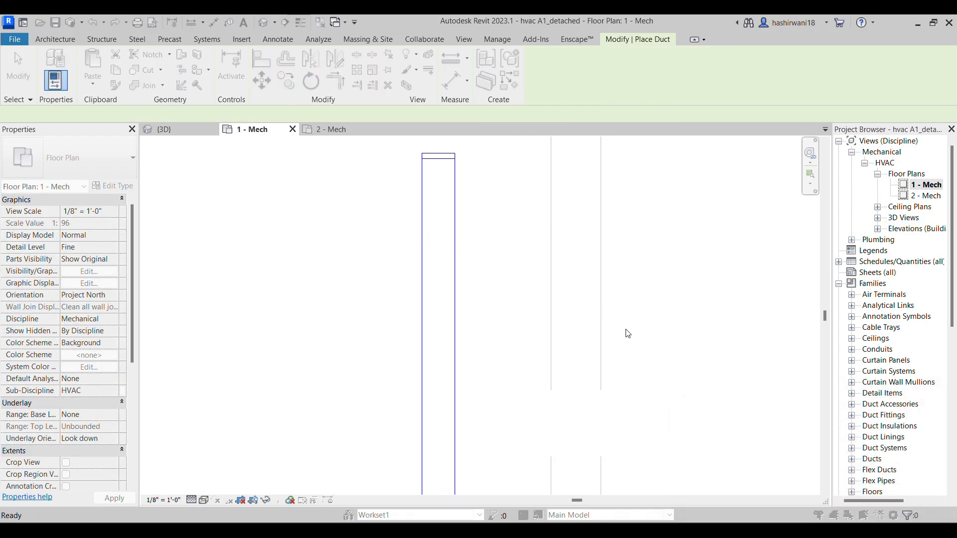
Draw the 6" x 6" branch horizontally from the round duct near its upper end to just past the two vertical grid lines
left_click(438, 247)
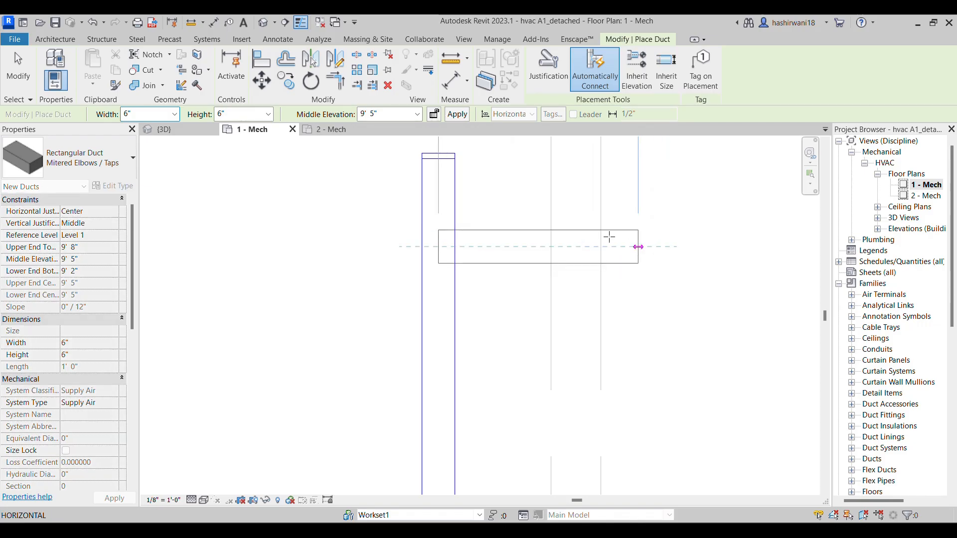
left_click(631, 246)
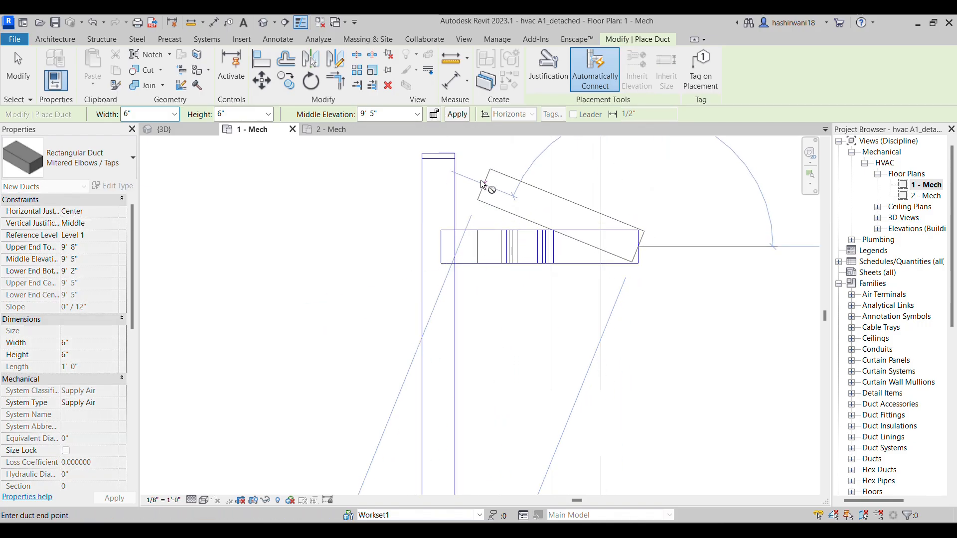
key("Escape")
key("Escape")
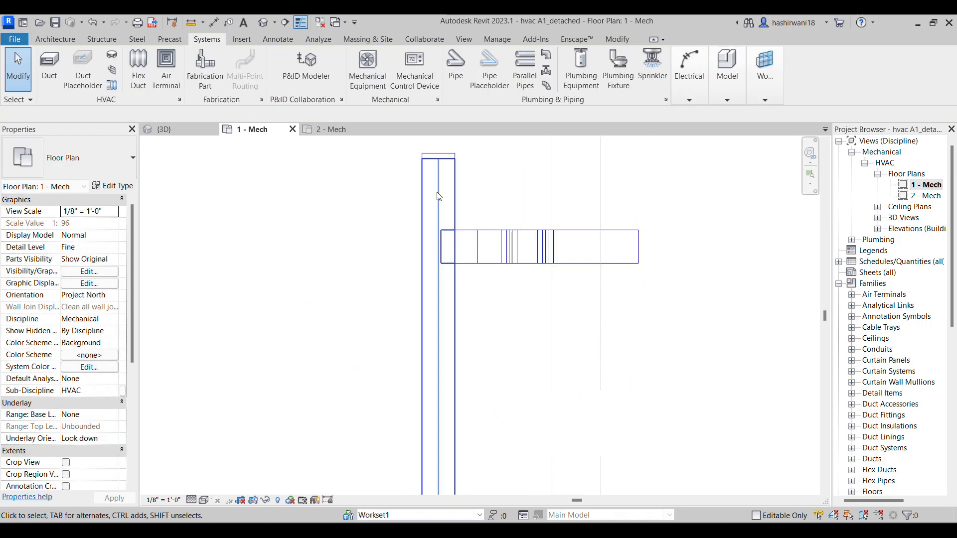
Stretch the free end of the 6" x 6" branch between grids F and G until the duct is 10 1/4" long
scroll(540, 344, "down", 2)
middle_click_drag(554, 363, 501, 233)
scroll(500, 230, "down", 2)
middle_click_drag(502, 448, 453, 237)
scroll(453, 237, "down", 1)
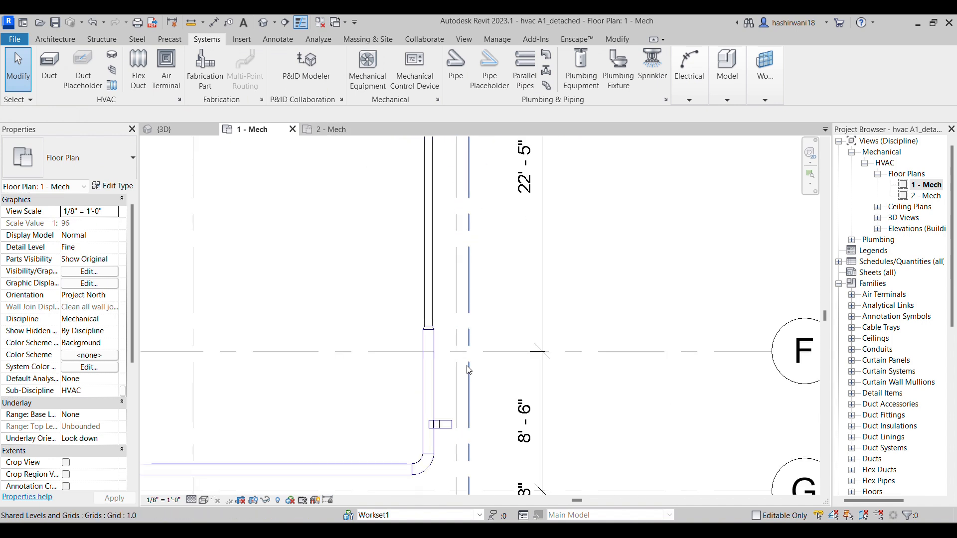
scroll(450, 425, "up", 4)
scroll(456, 425, "up", 2)
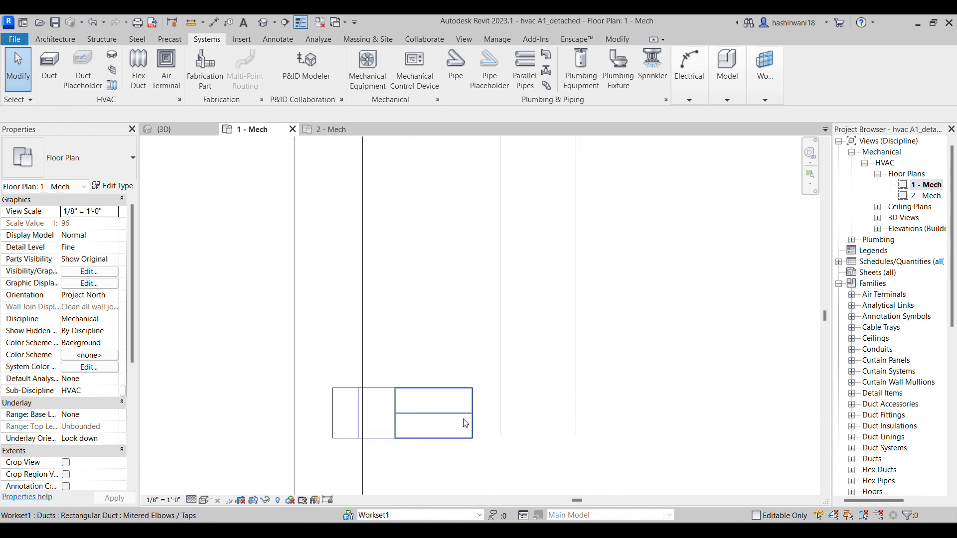
scroll(472, 417, "up", 2)
left_click(472, 418)
mouse_move(472, 411)
left_mouse_down()
mouse_move(364, 410)
mouse_move(487, 411)
left_mouse_up()
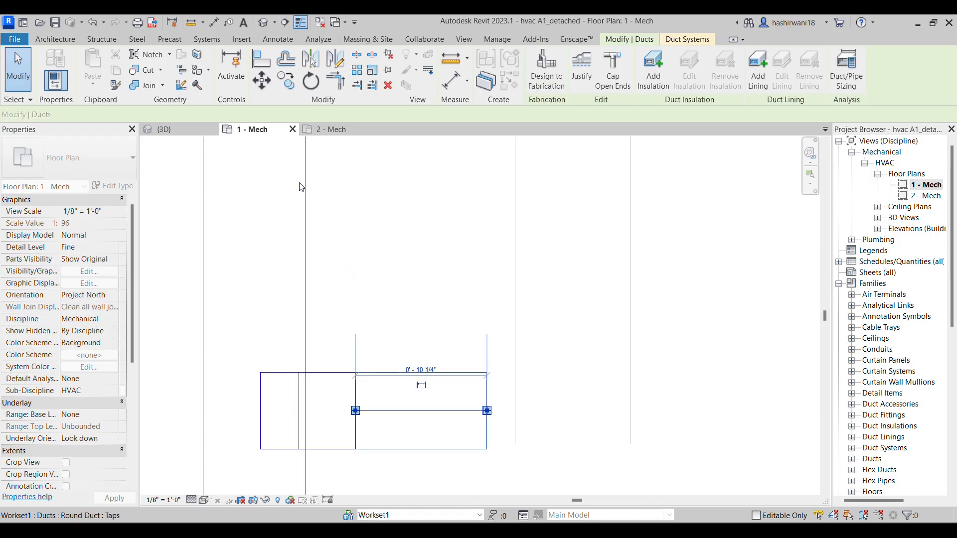
left_click(389, 304)
Select the whole connected duct branch and isolate it in a 3D selection box
scroll(360, 366, "down", 2)
middle_click_drag(360, 361, 428, 249)
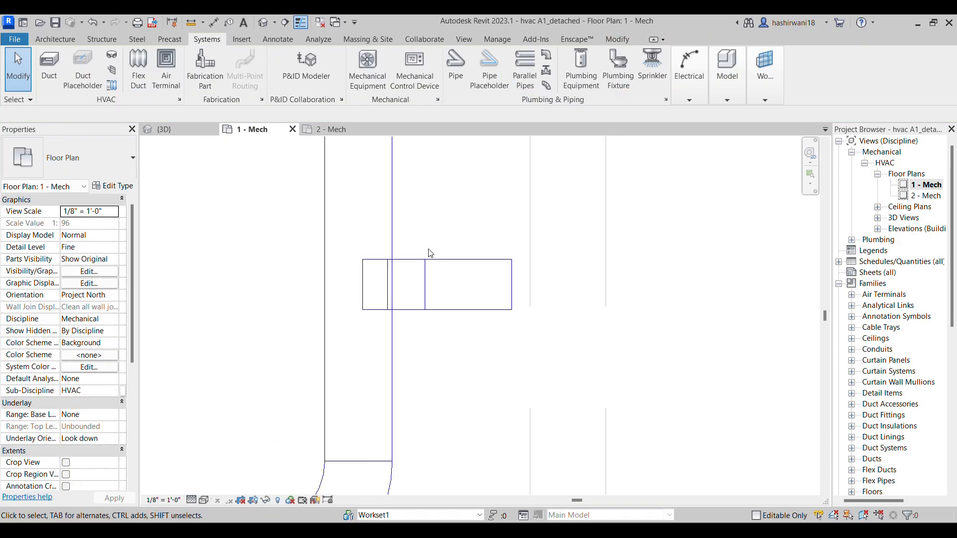
scroll(458, 404, "down", 5)
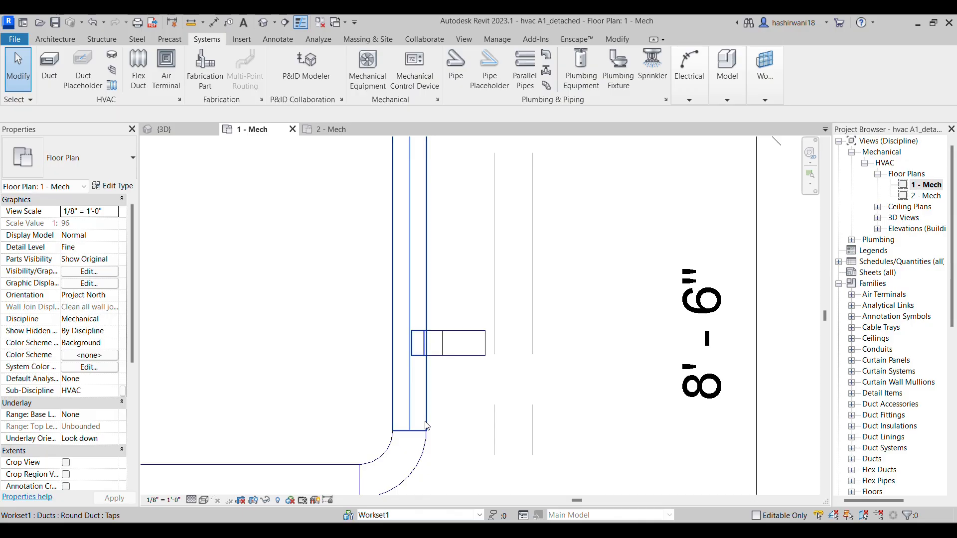
key("Tab")
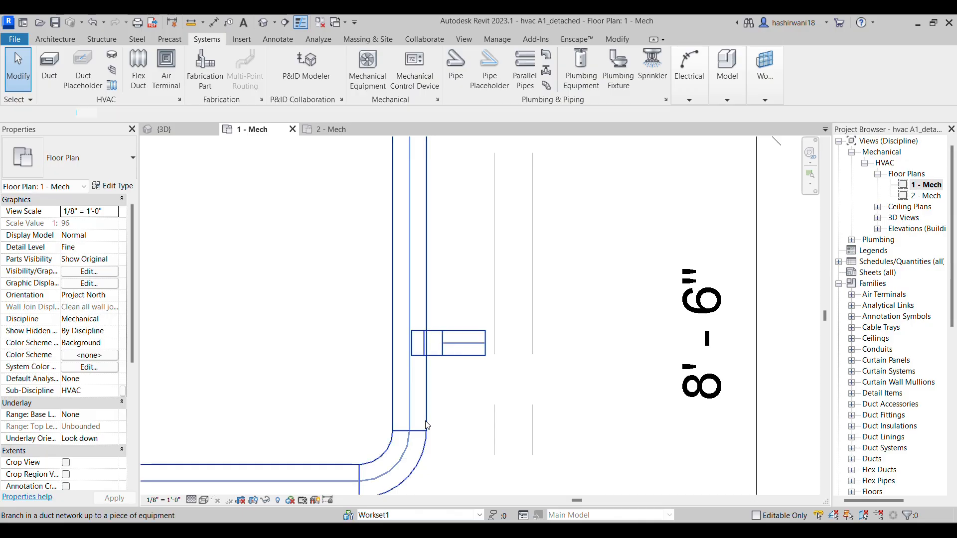
left_click(427, 425)
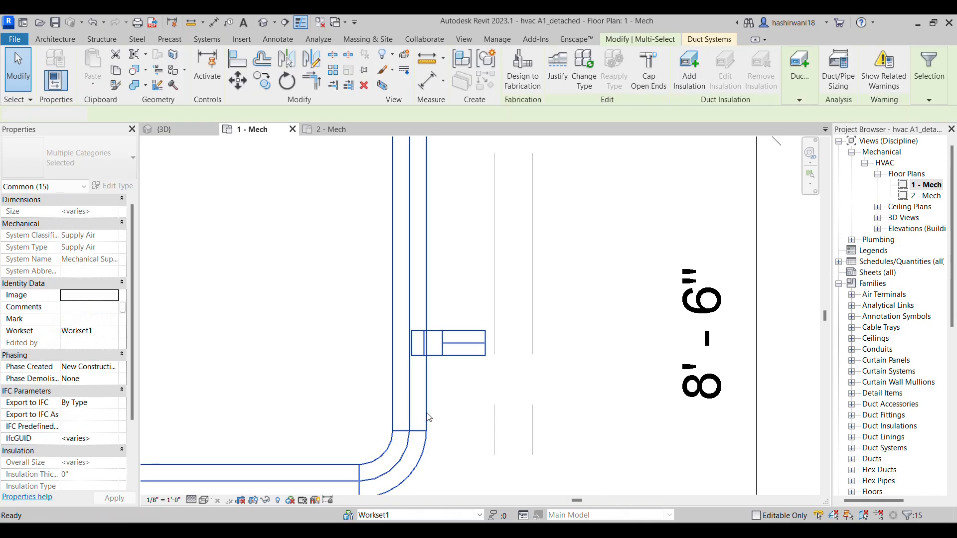
key("b")
key("x")
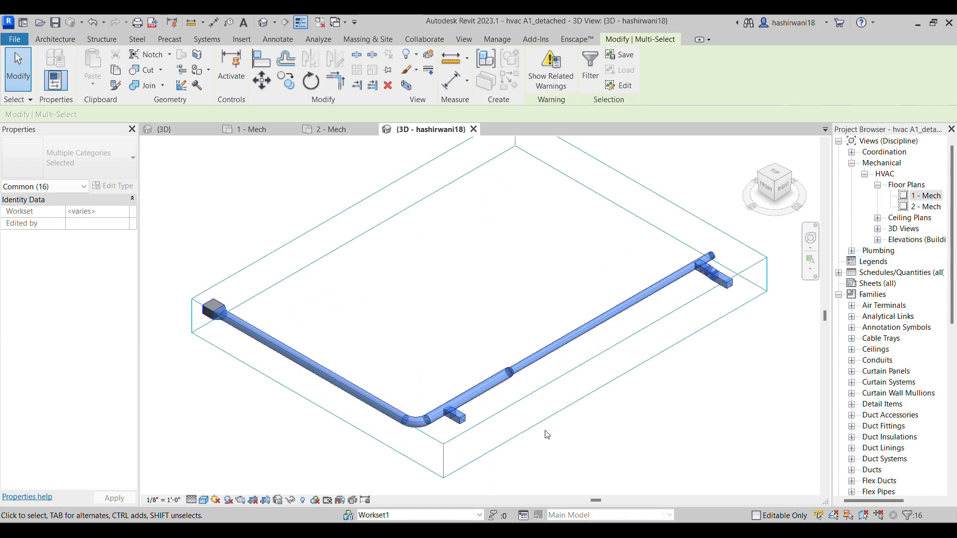
Examine the duct run in 3D, including both 6" x 6" branches and their connections to the round duct
middle_click_drag(546, 435, 508, 397)
scroll(388, 425, "up", 6)
middle_click_drag(437, 386, 406, 439)
scroll(407, 438, "down", 3)
middle_click_drag(585, 315, 366, 387)
scroll(366, 387, "down", 2)
middle_click_drag(593, 306, 555, 328)
scroll(555, 328, "up", 5)
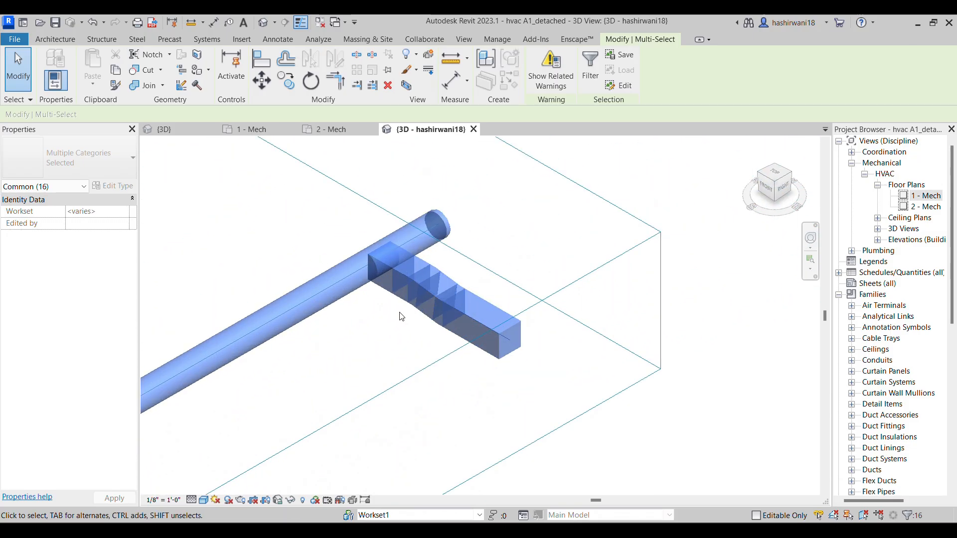
Clear the selection and return to the 1 - Mech floor plan
key("Escape")
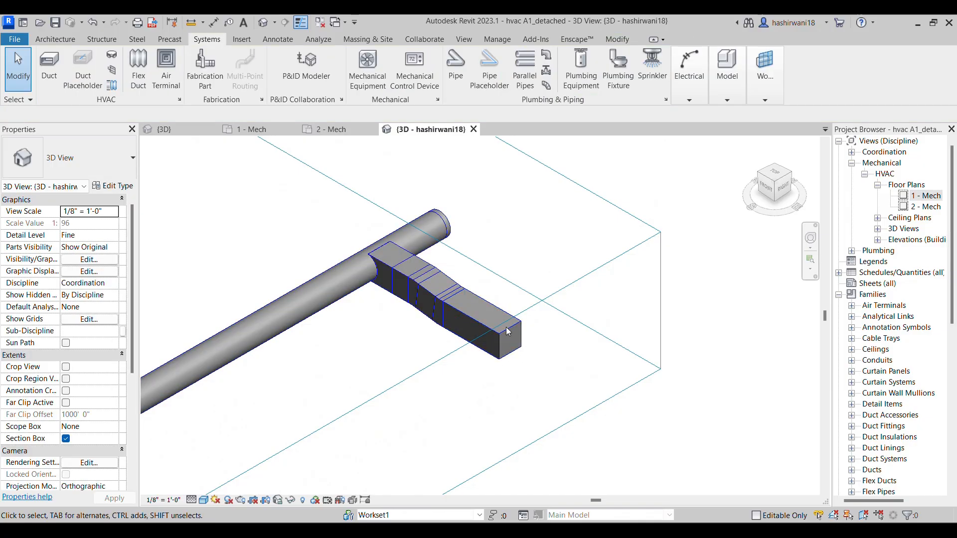
left_click(351, 132)
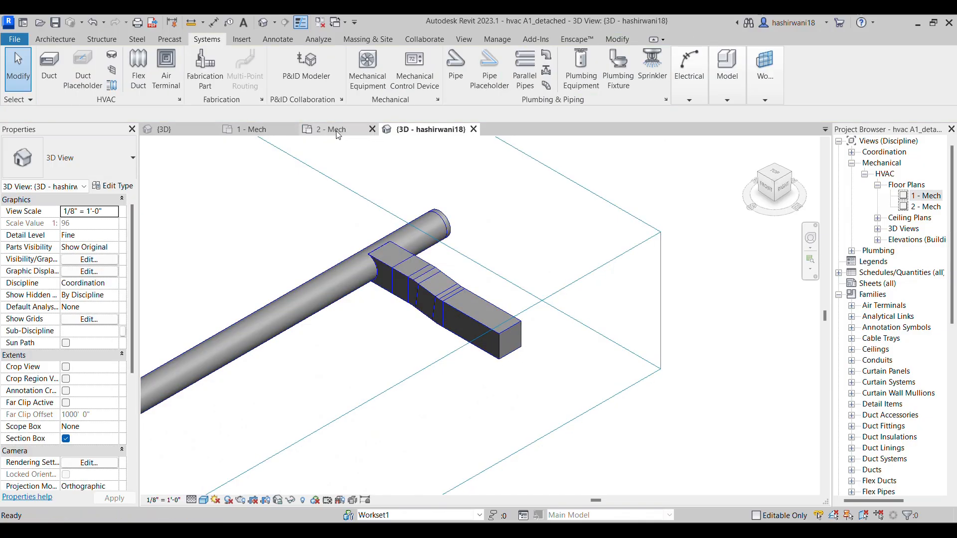
middle_click_drag(472, 243, 447, 325)
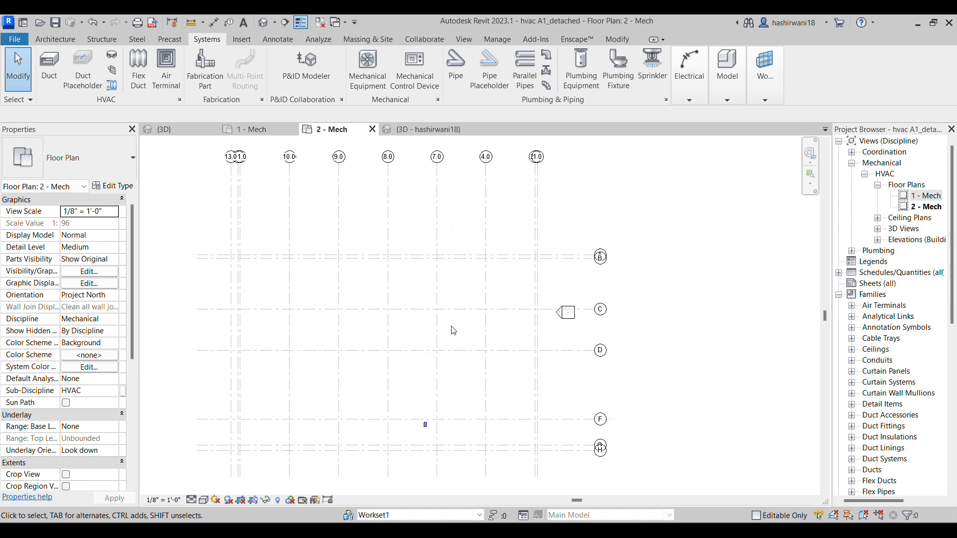
left_click(260, 133)
Delete the 6" x 6" branch below grid D together with its fittings, keeping the vertical round duct
scroll(466, 249, "down", 1)
middle_click_drag(465, 249, 397, 355)
scroll(403, 294, "down", 1)
middle_click_drag(402, 294, 356, 434)
scroll(366, 260, "down", 1)
middle_click_drag(366, 260, 363, 421)
middle_click_drag(379, 314, 380, 397)
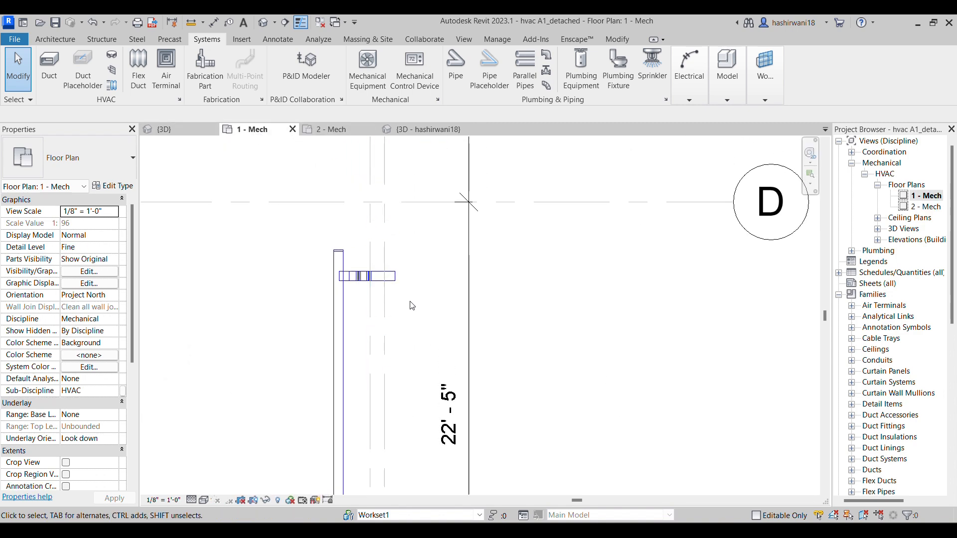
scroll(421, 303, "up", 2)
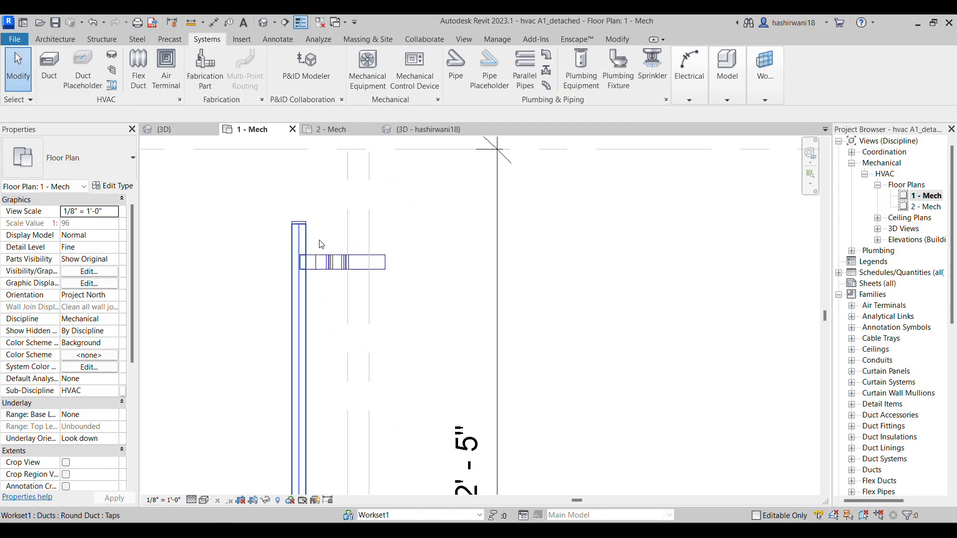
left_click(293, 245)
key("Escape")
scroll(320, 258, "up", 2)
left_click_drag(310, 247, 396, 325)
key("Delete")
left_click(310, 282)
key("Delete")
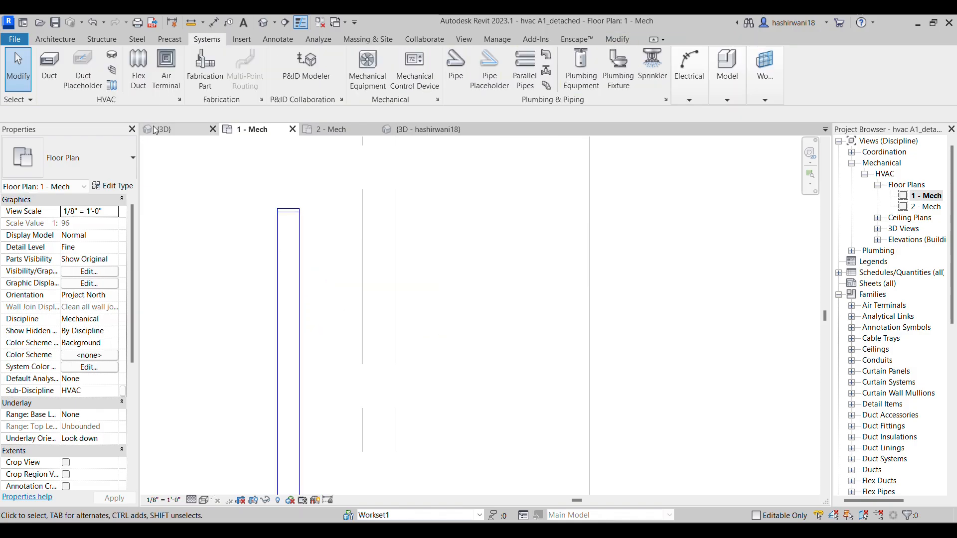
Start a new similar duct based on the existing 6" x 6" branch between grids F and G, for the round duct's upper end
scroll(321, 294, "down", 2)
scroll(322, 294, "down", 2)
middle_click_drag(319, 279, 308, 260)
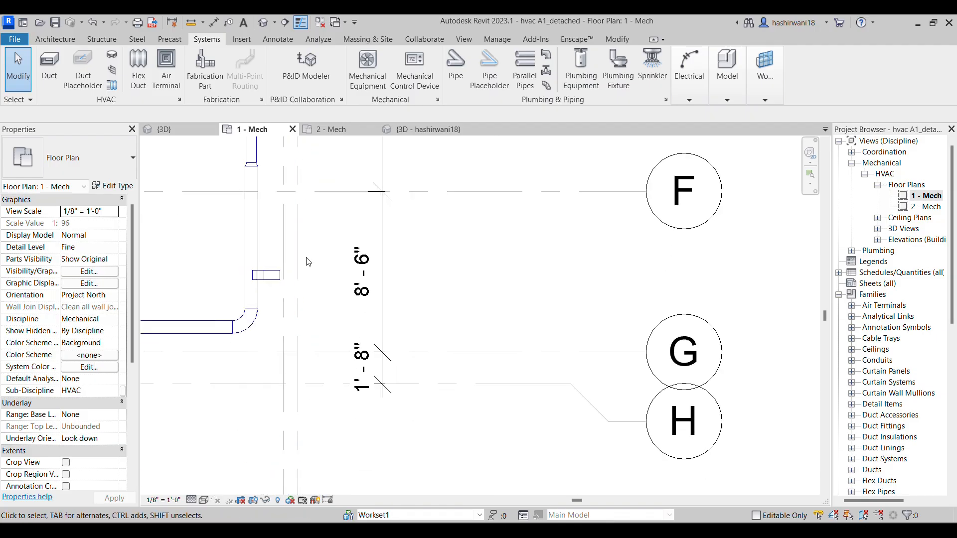
left_click(279, 278)
key("c")
key("s")
middle_click_drag(321, 249, 323, 437)
middle_click_drag(333, 308, 334, 380)
middle_click_drag(347, 278, 349, 407)
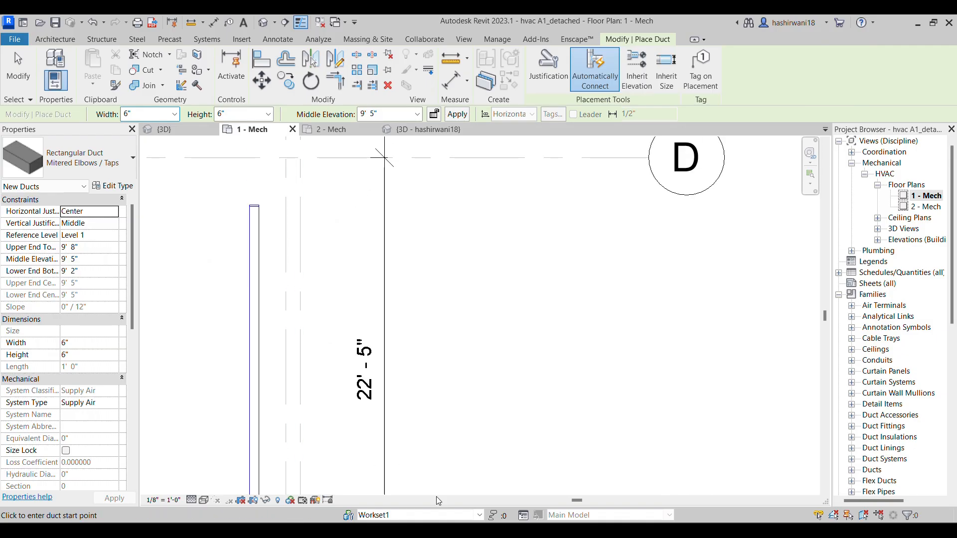
Switch to the HVAC assignment PDF in the browser, check the 6x6 branch and bottom-of-duct notes, and return to Revit
left_click(446, 531)
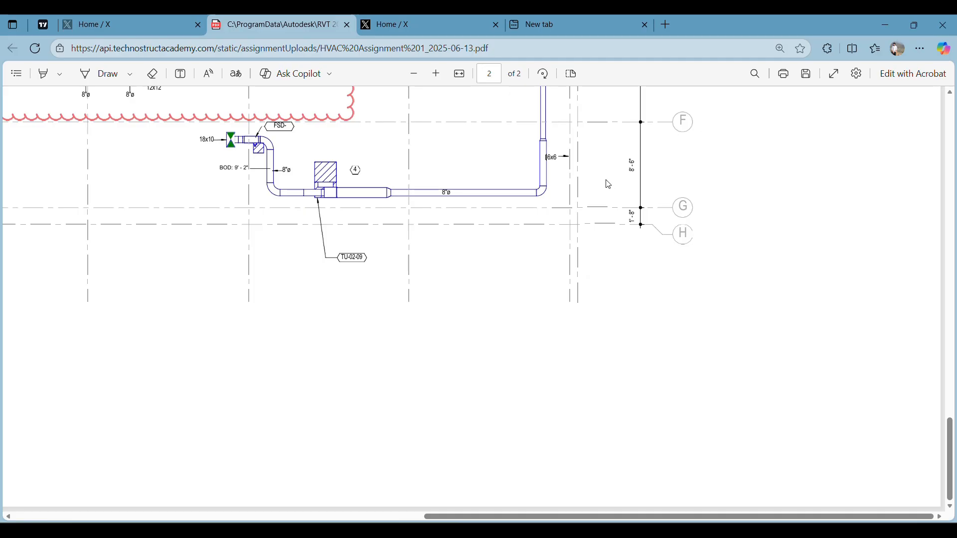
mouse_move(612, 169)
middle_mouse_down()
mouse_move(604, 98)
mouse_move(593, 287)
middle_mouse_up()
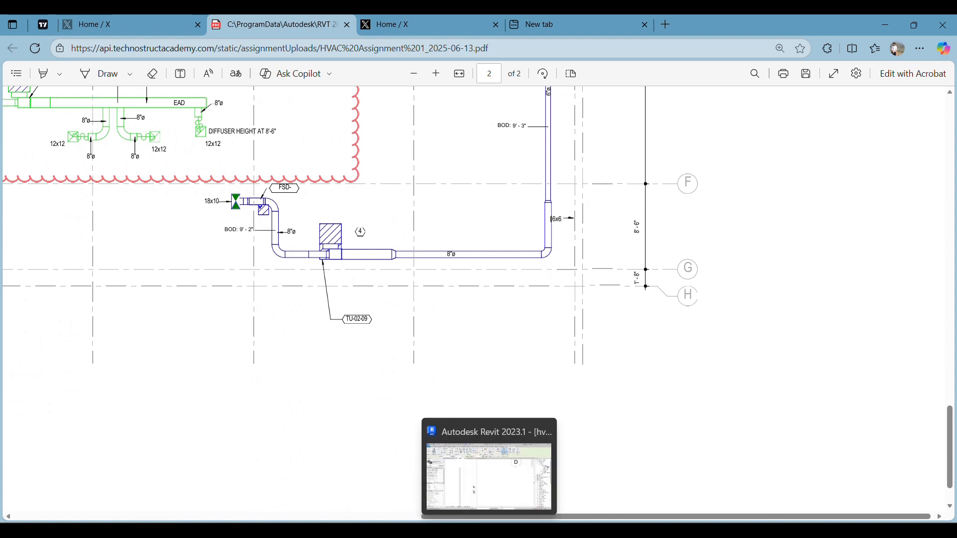
left_click(489, 530)
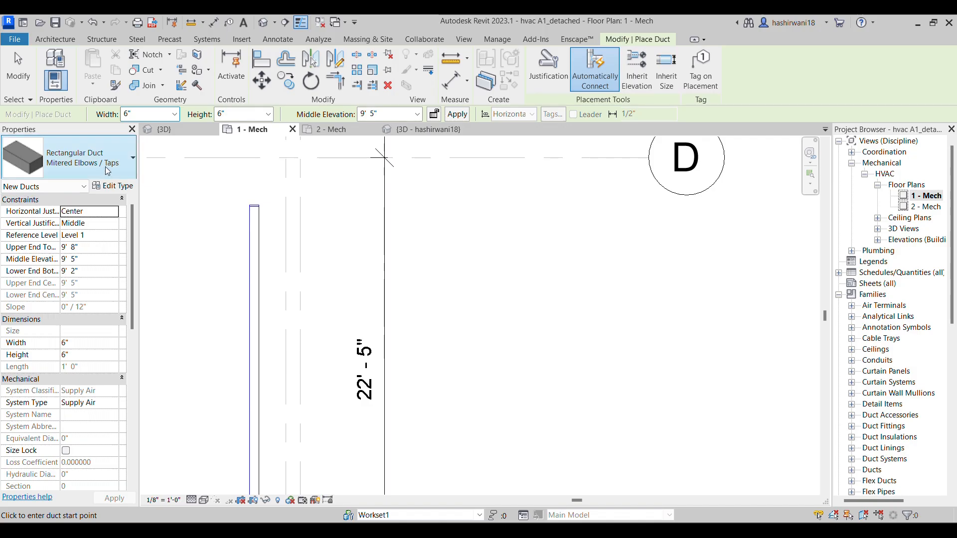
Try to draw a horizontal 6" x 6" branch from the round duct's upper end past both vertical grids at 9' 5" middle elevation
scroll(255, 239, "up", 2)
scroll(264, 239, "up", 1)
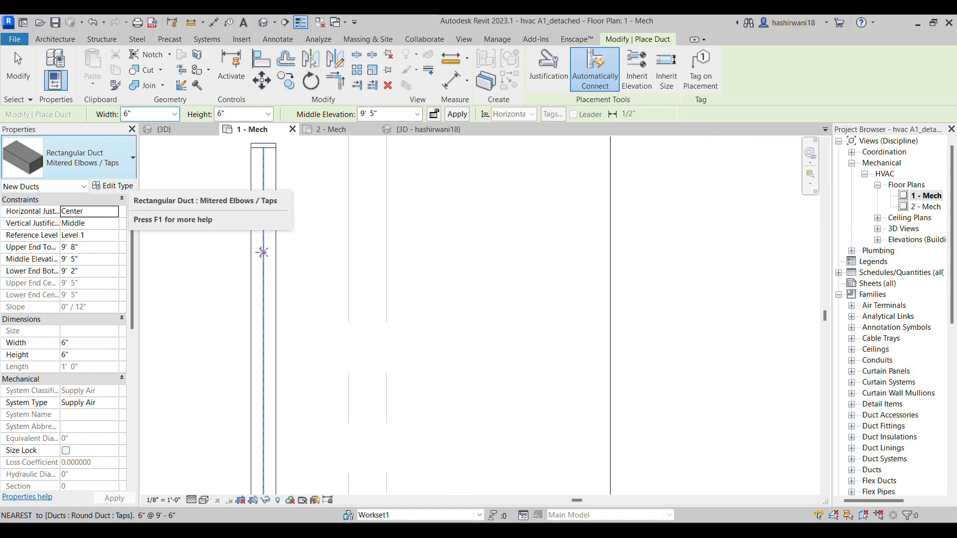
left_click(264, 249)
left_click(499, 252)
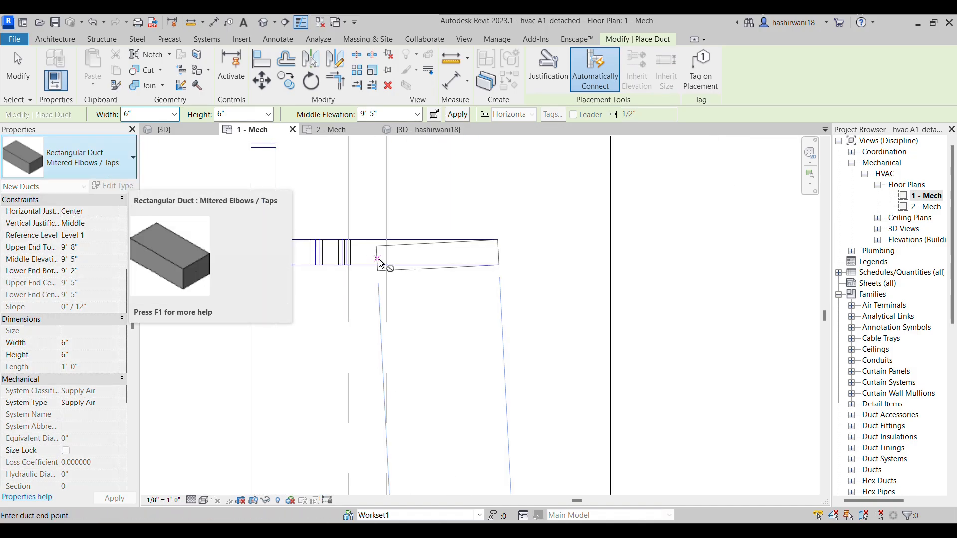
key("Escape")
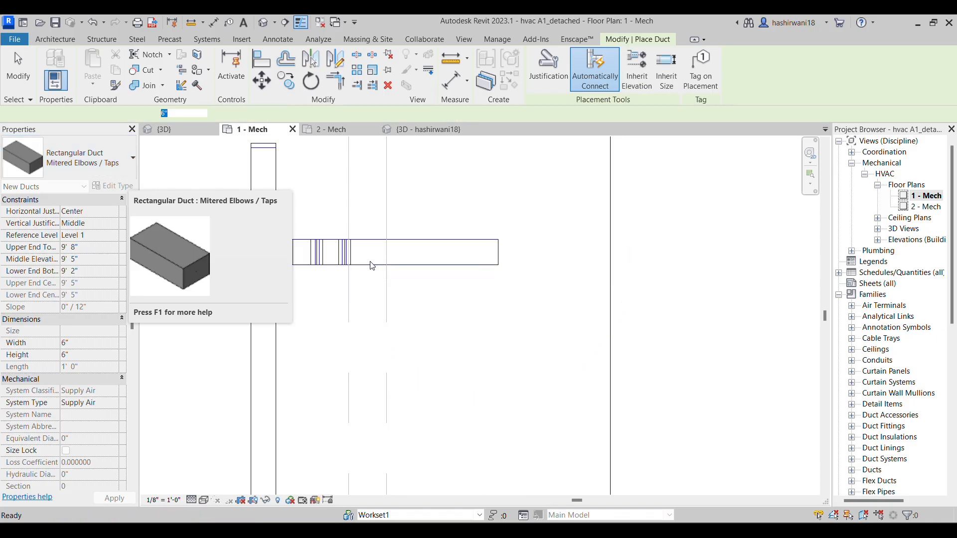
key("ctrl+z")
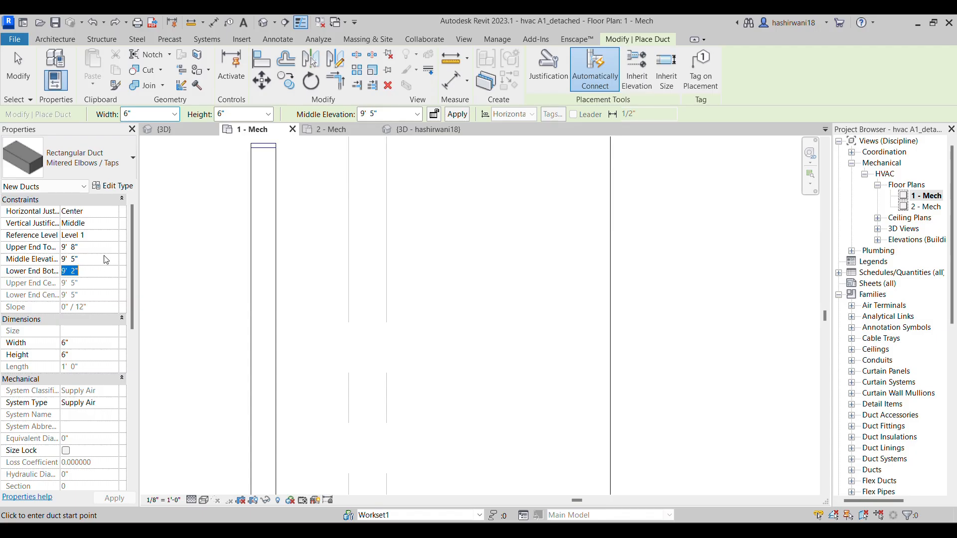
Set the lower end bottom elevation to 9' 3" and draw a horizontal 6" x 6" branch from the round duct almost to the second vertical grid
type("9' 3")
key("Return")
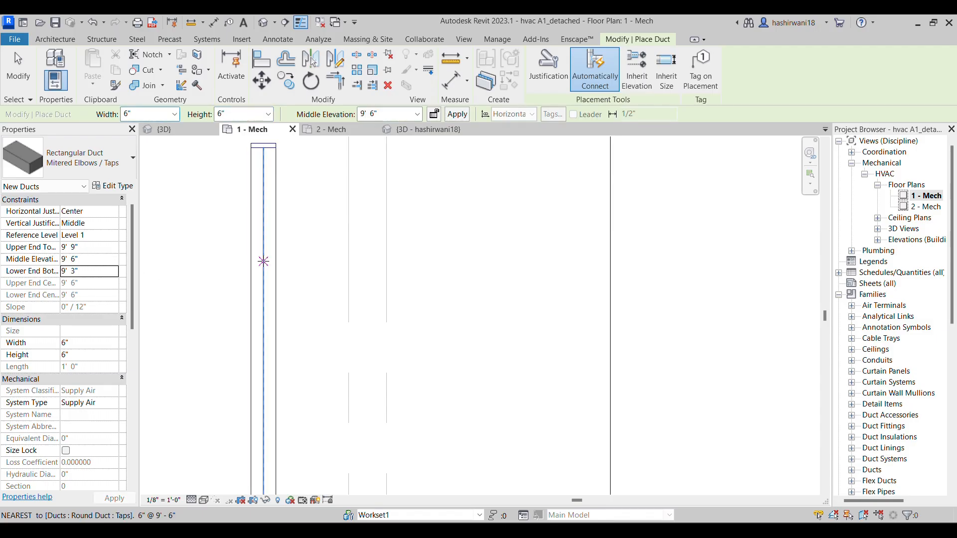
left_click(264, 262)
left_click(381, 261)
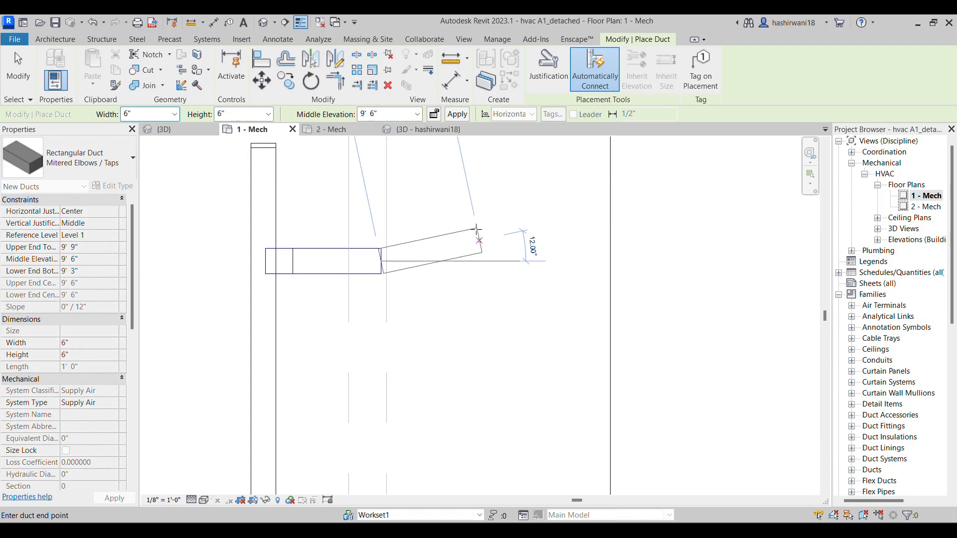
key("Escape")
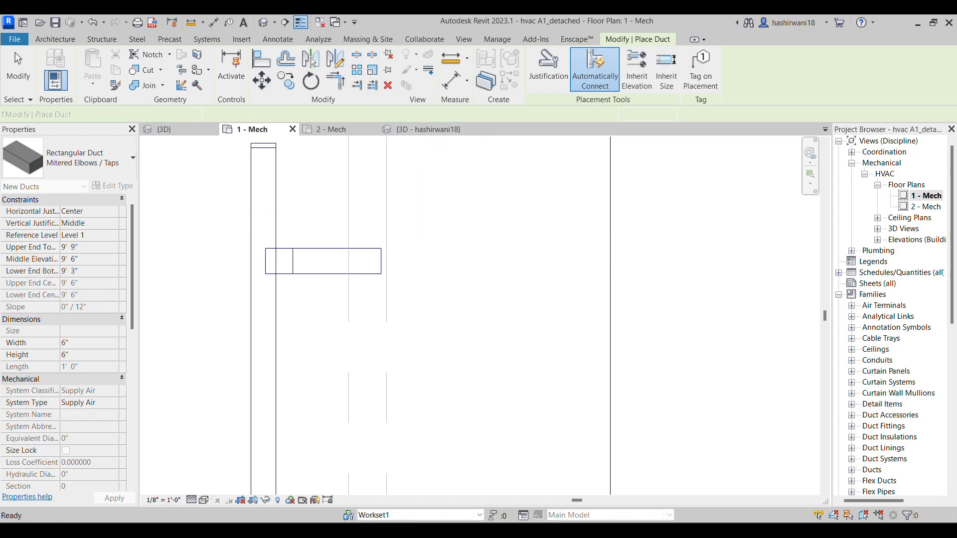
Switch to the assignment PDF, compare both 6x6 branch locations along the round duct, and return to Revit
key("alt+Tab")
scroll(549, 245, "up", 3)
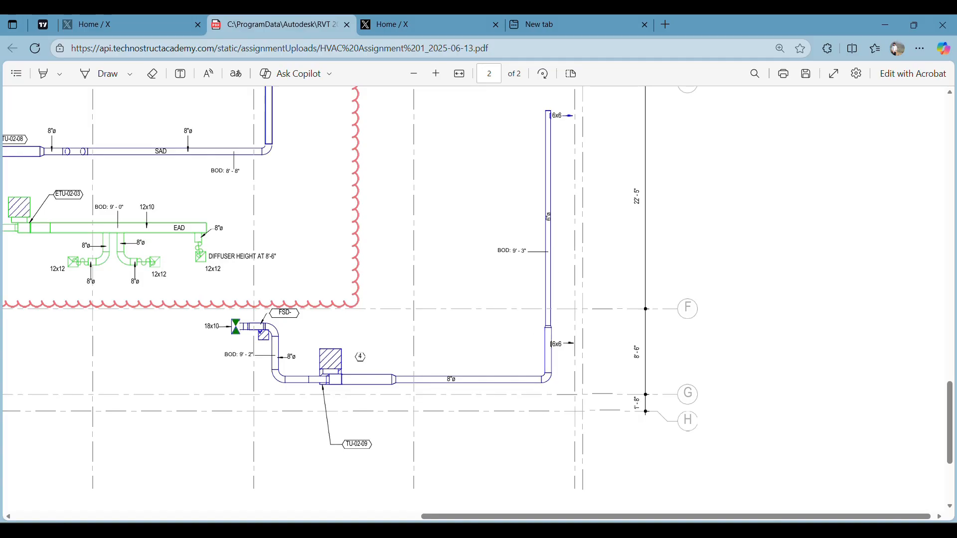
key("alt+Tab")
End duct placement and select the short 6" x 6" branch between grids F and G
middle_click_drag(320, 314, 383, 297)
scroll(383, 297, "down", 2)
middle_click_drag(376, 379, 383, 305)
scroll(383, 304, "down", 3)
middle_click_drag(357, 421, 375, 272)
scroll(375, 271, "down", 1)
middle_click_drag(417, 403, 402, 241)
middle_click_drag(399, 459, 401, 419)
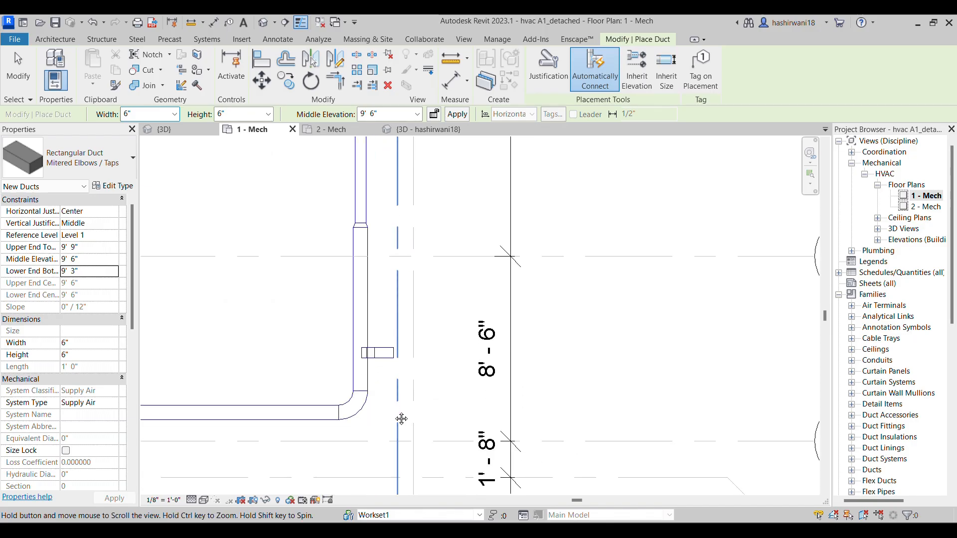
key("Escape")
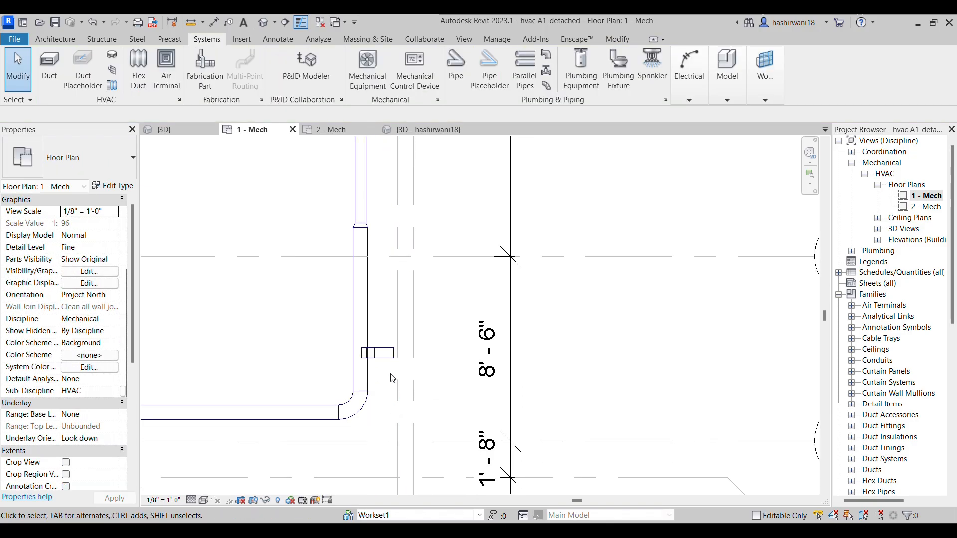
left_click(377, 348)
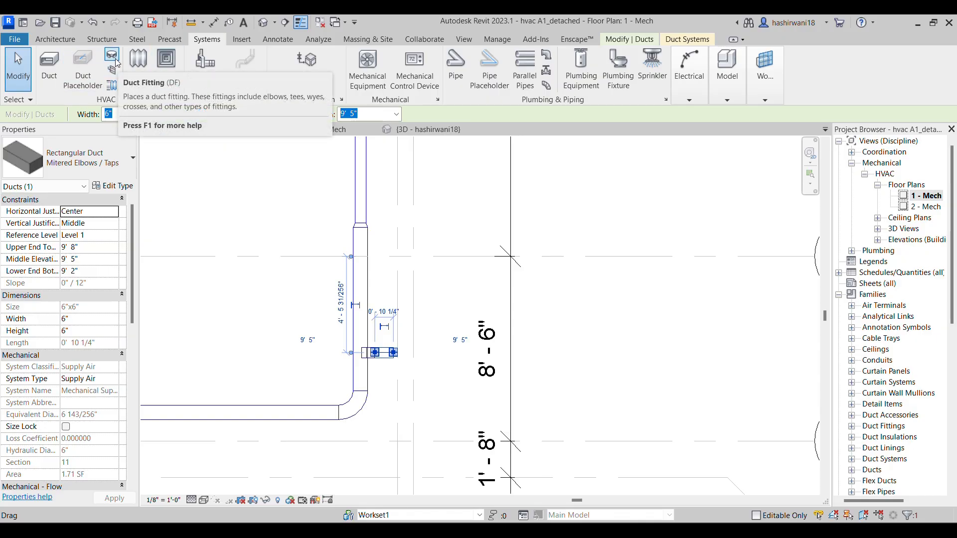
Start placing an air terminal with the Unhosted Supply Diffuser Sidewall V01 type 06x06 2, checking the size against the assignment PDF
left_click(166, 74)
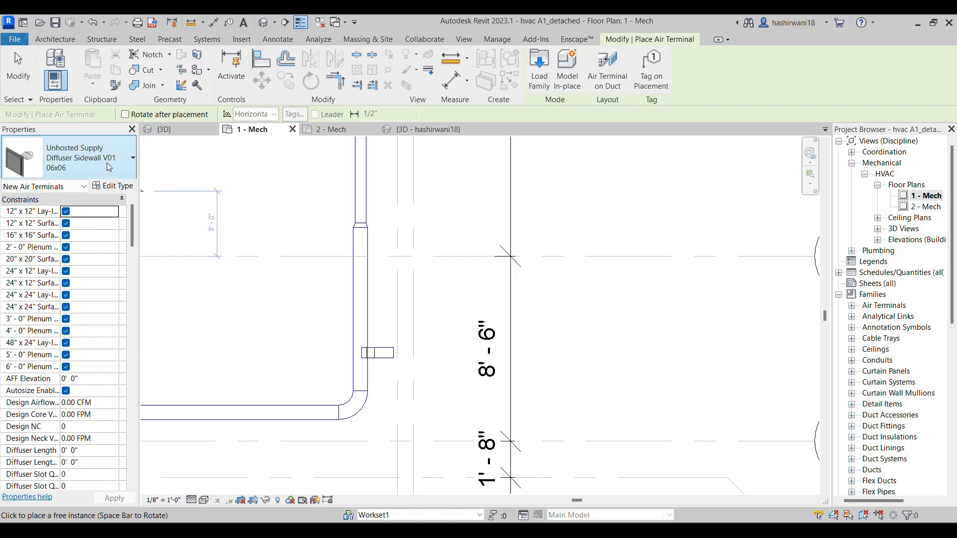
left_click(109, 167)
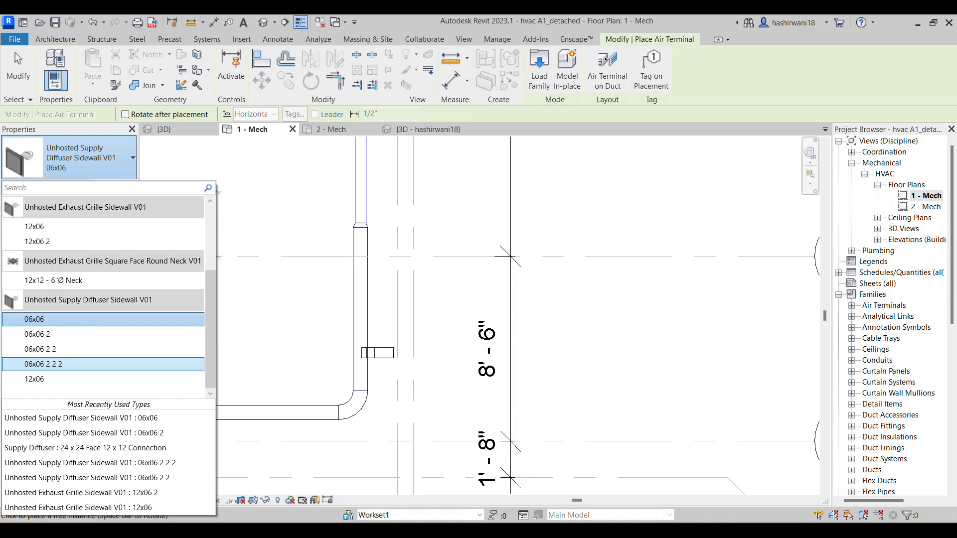
key("alt+Tab")
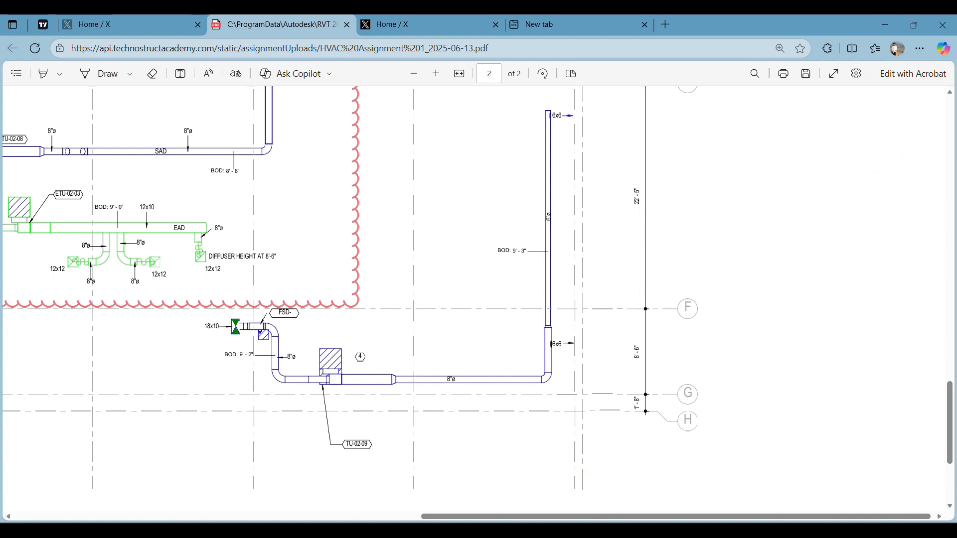
key("alt+Tab")
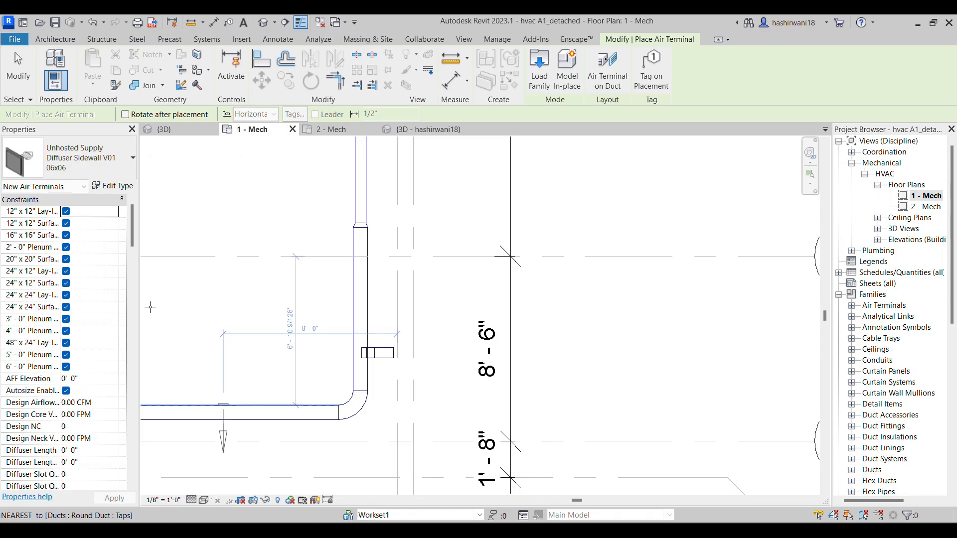
left_click(92, 157)
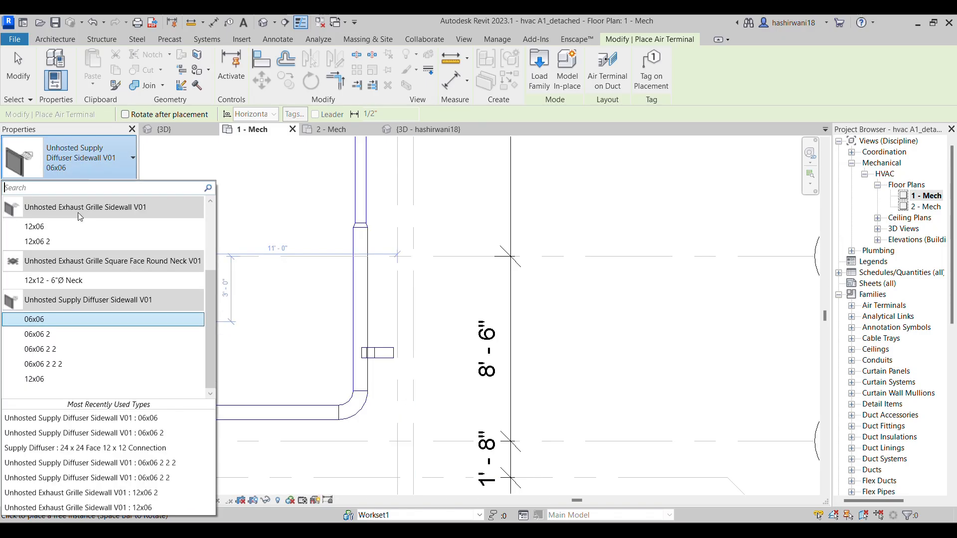
left_click(80, 335)
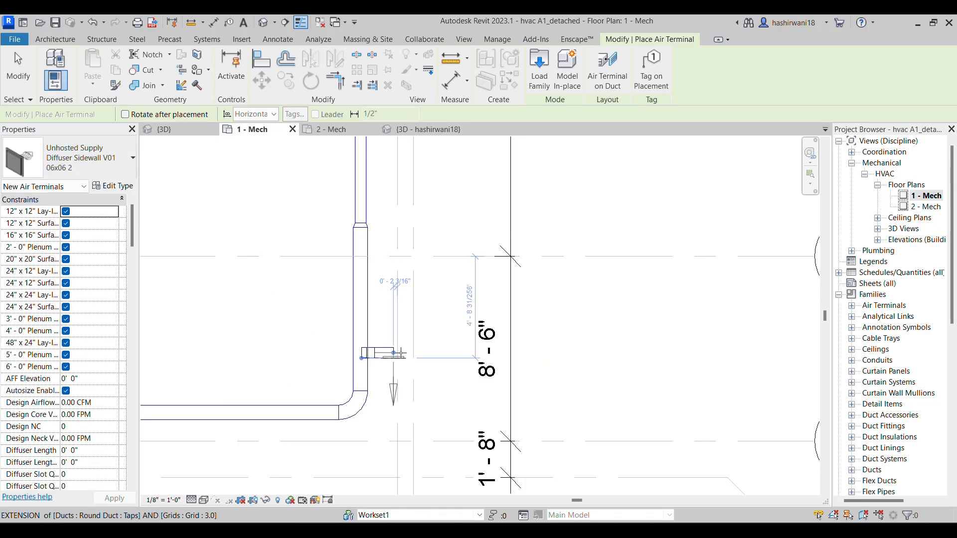
Edit the 06x06 2 diffuser type, setting both its Width and Height to 6"
scroll(400, 353, "up", 4)
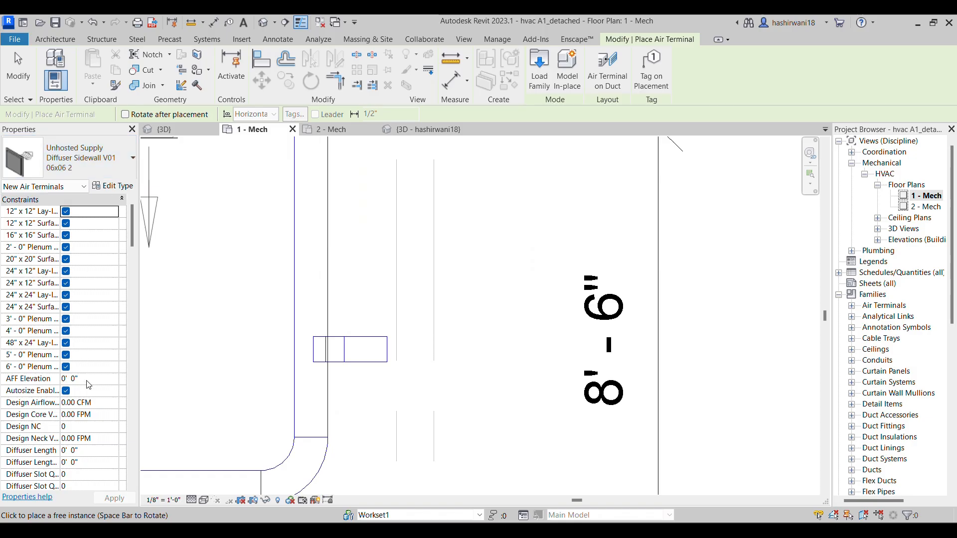
scroll(87, 265, "down", 8)
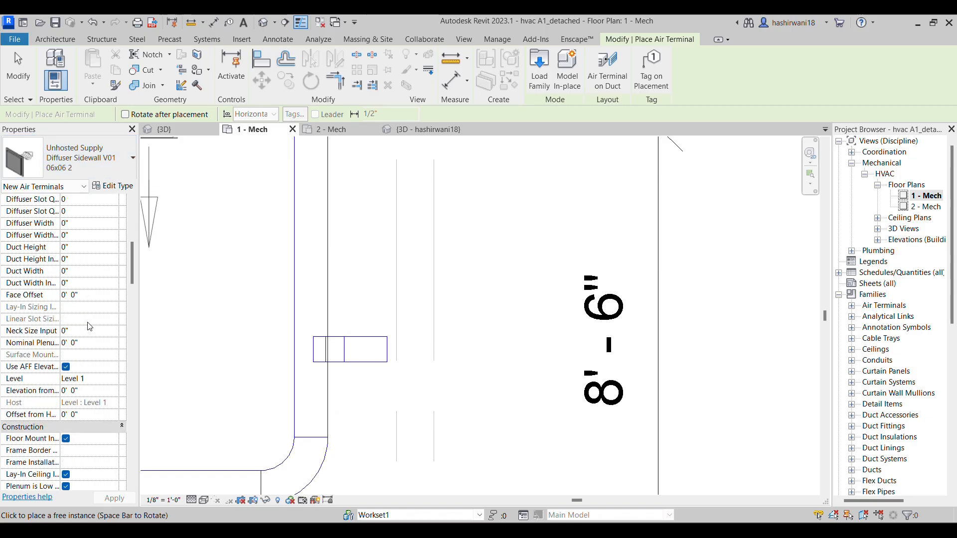
scroll(90, 327, "down", 3)
scroll(91, 322, "up", 12)
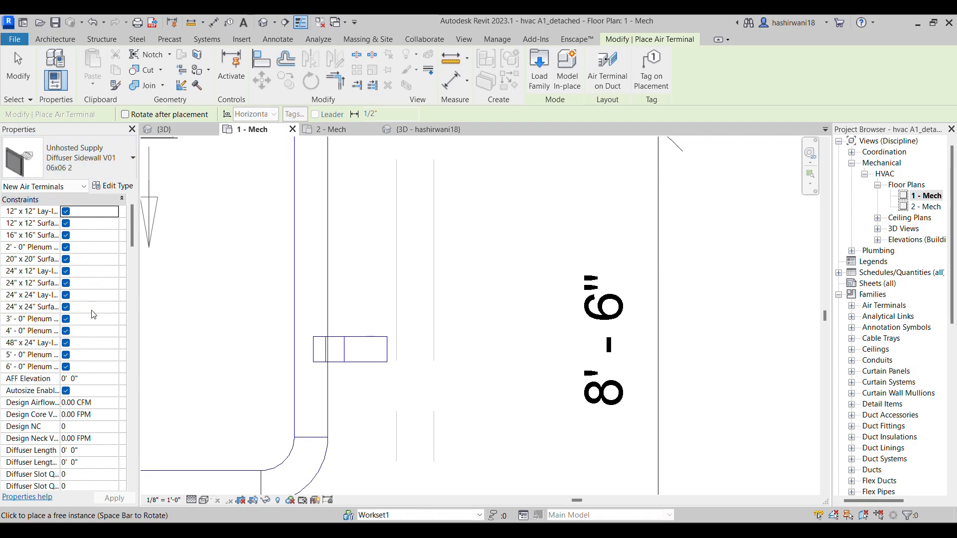
left_click(110, 186)
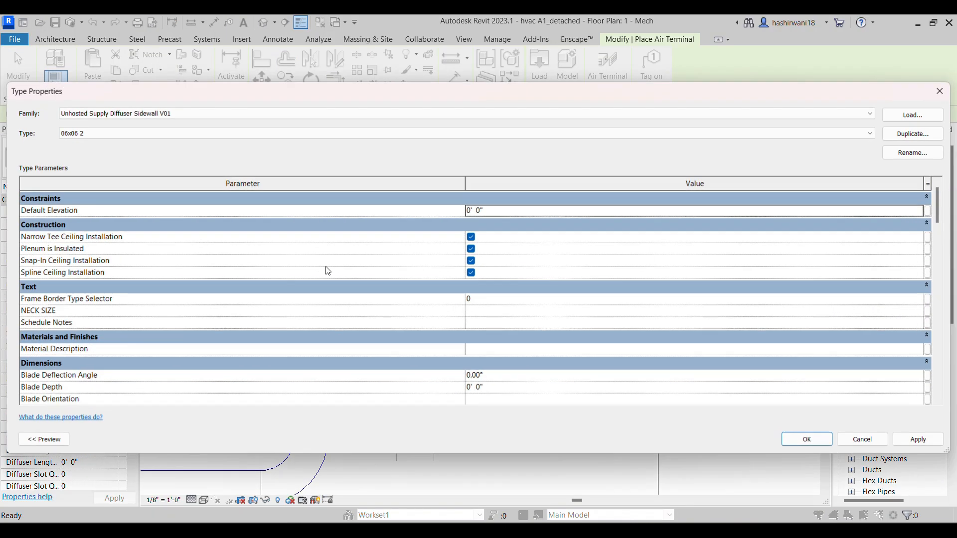
scroll(499, 376, "down", 10)
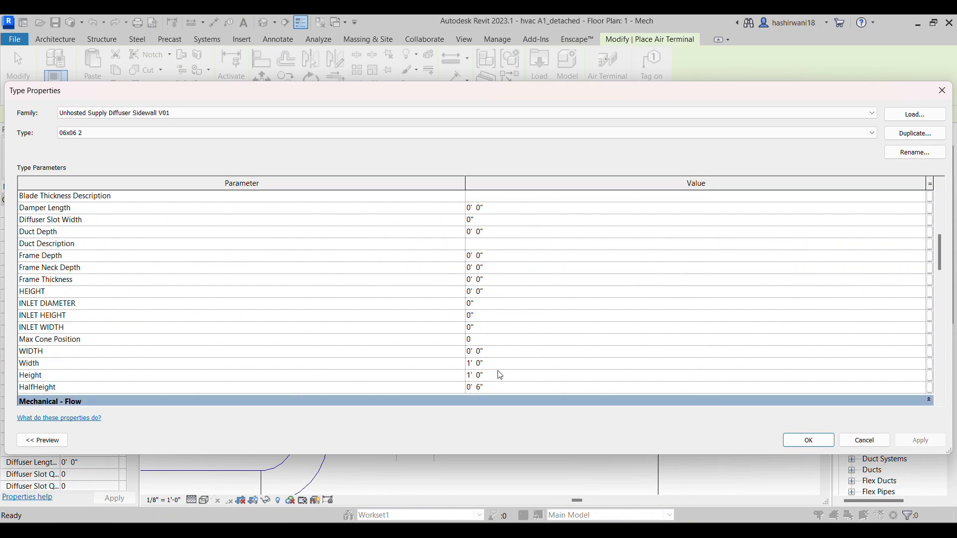
scroll(500, 374, "down", 4)
scroll(493, 372, "up", 1)
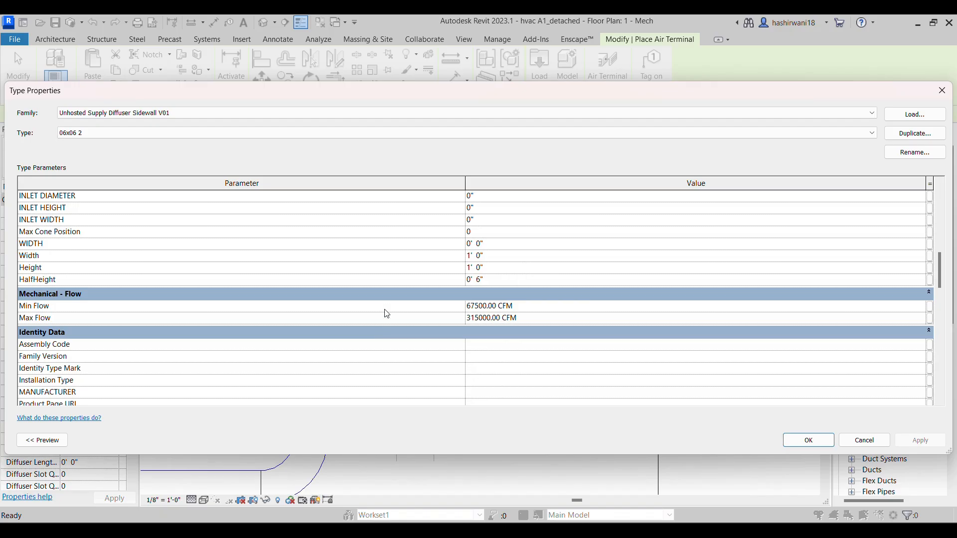
left_click(491, 256)
type("6")
left_click(491, 268)
type("6")
left_click(808, 440)
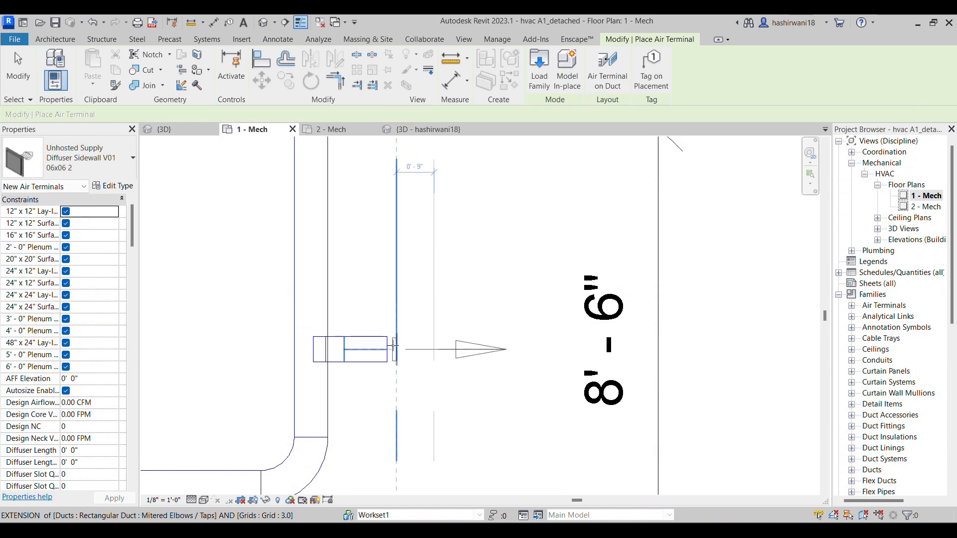
Place a 06x06 2 sidewall supply diffuser on the open end of each of the two 6x6 branches, facing away from the duct
scroll(394, 344, "up", 2)
left_click(391, 341)
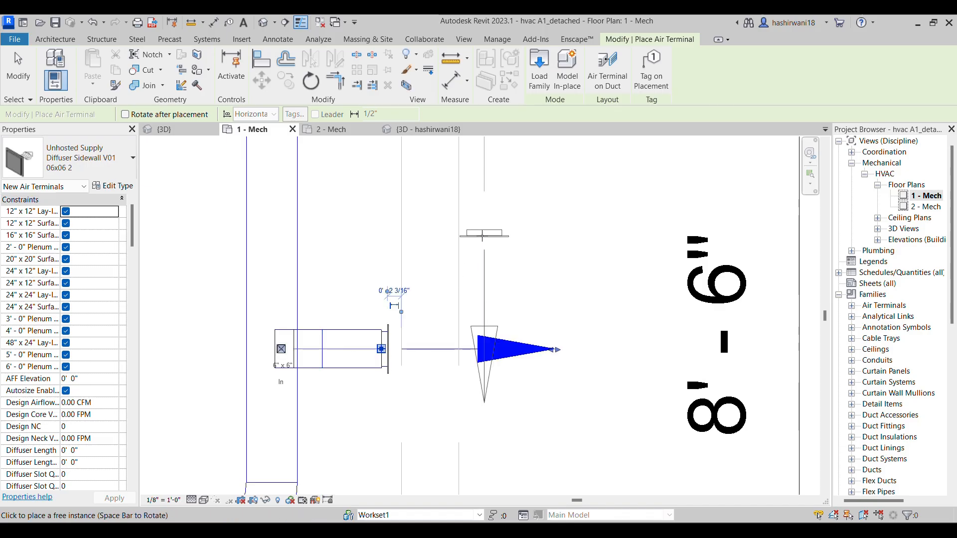
scroll(449, 398, "down", 3)
scroll(505, 287, "down", 2)
middle_click_drag(481, 174, 447, 292)
scroll(453, 288, "down", 2)
middle_click_drag(444, 221, 436, 295)
scroll(419, 307, "up", 5)
scroll(419, 307, "up", 2)
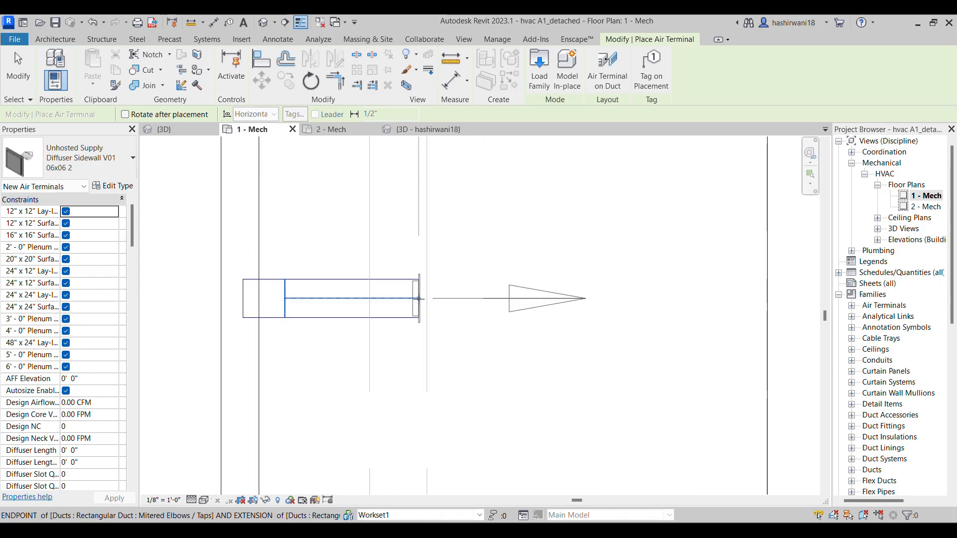
left_click(421, 298)
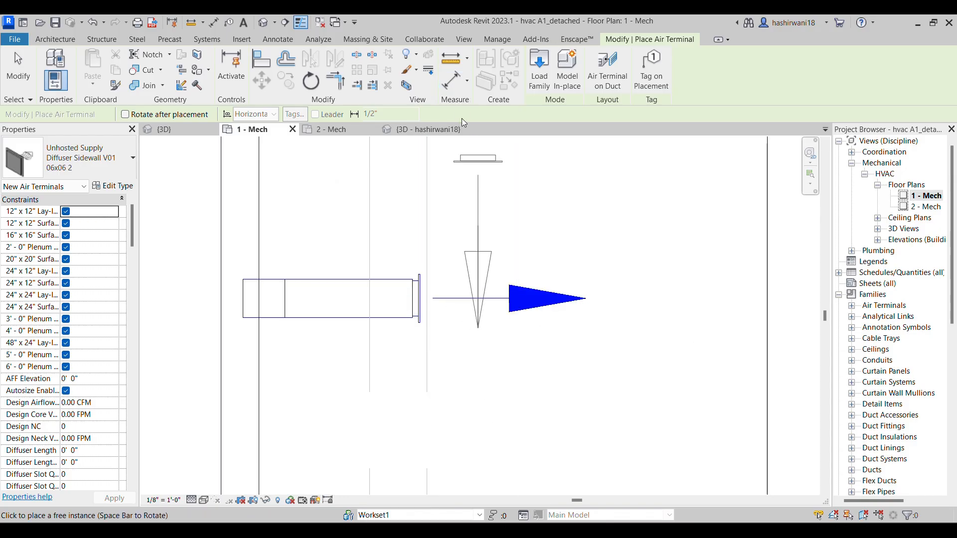
key("Escape")
Nudge the upper branch's diffuser toward the round duct to shorten the branch, ending about 9 5/16" from the nearest grid line
scroll(441, 317, "down", 1)
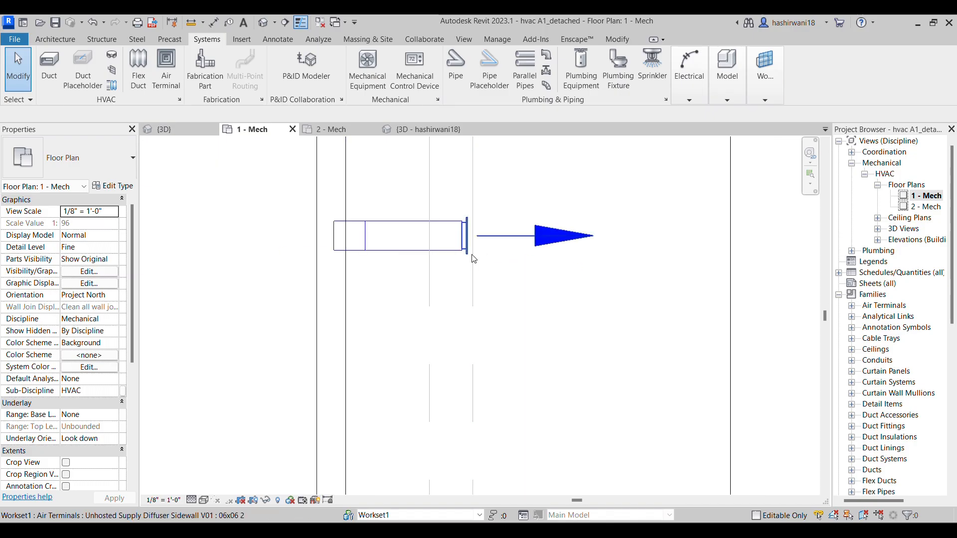
left_click(472, 239)
key("Left")
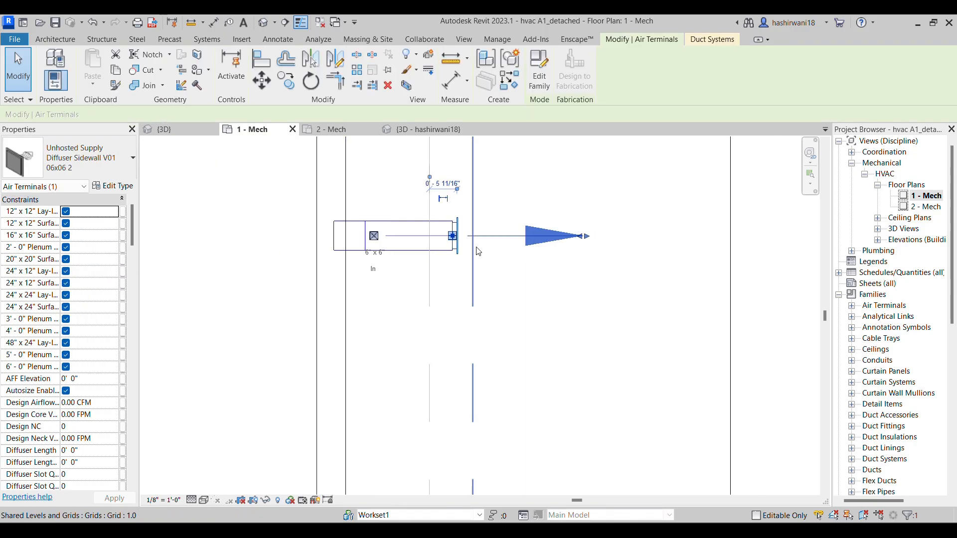
key("Left")
key("Left")
key("Left")
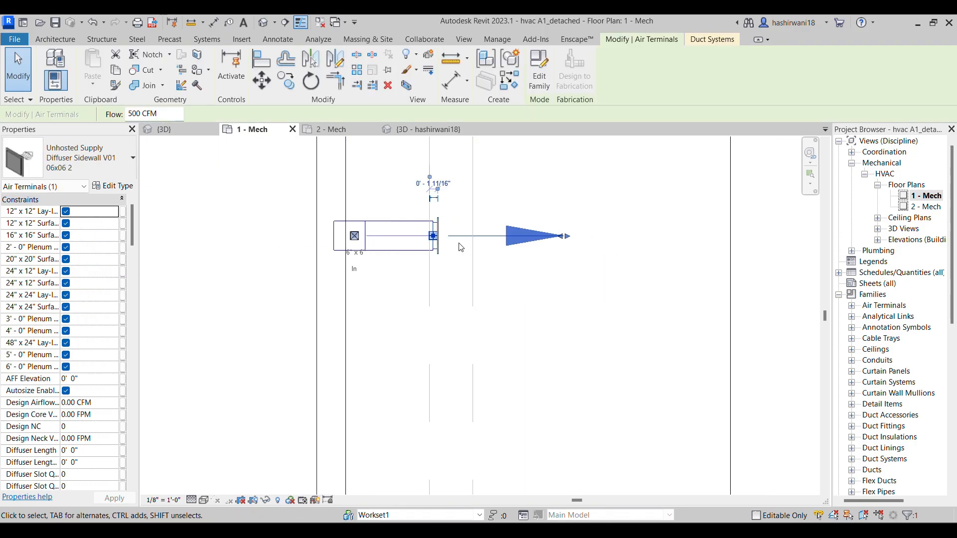
key("Left")
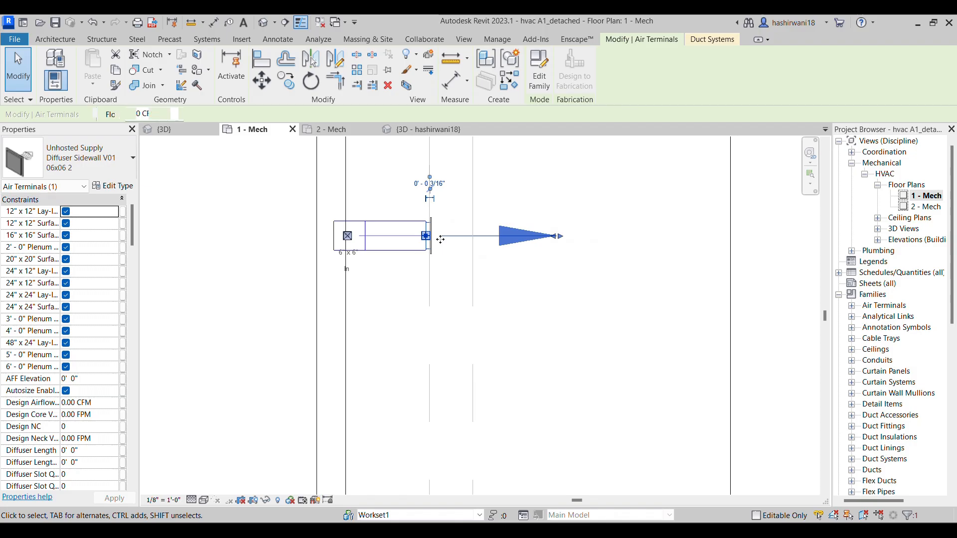
key("Left")
key("Left")
key("Left")
key("Left")
key("Left")
key("Left")
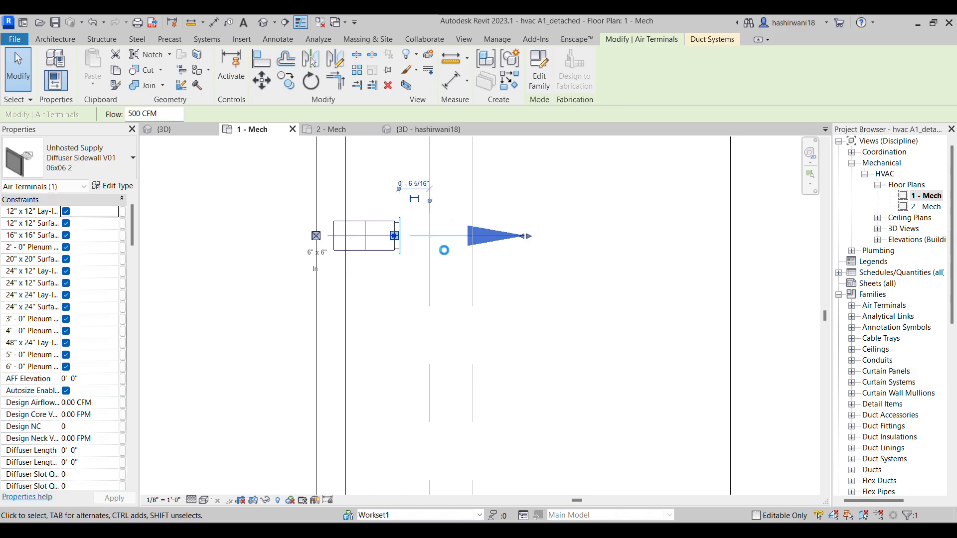
key("Left")
key("Left")
key("Left")
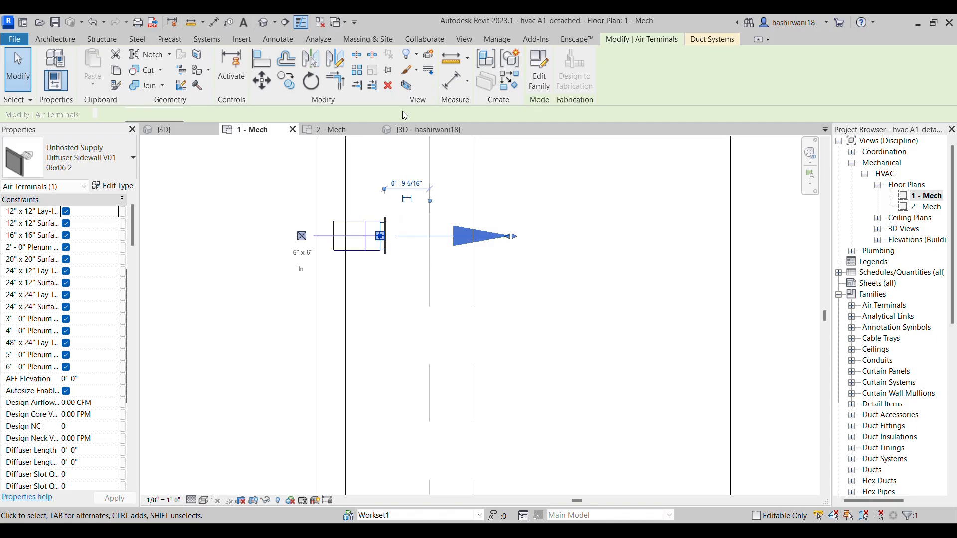
Nudge the diffuser on the branch between grids F and G toward the round duct, about 6" from the nearest grid line
scroll(455, 464, "down", 4)
middle_click_drag(471, 443, 474, 297)
scroll(483, 384, "down", 3)
middle_click_drag(484, 383, 477, 237)
middle_click_drag(413, 476, 418, 305)
scroll(475, 416, "up", 1)
scroll(476, 420, "up", 2)
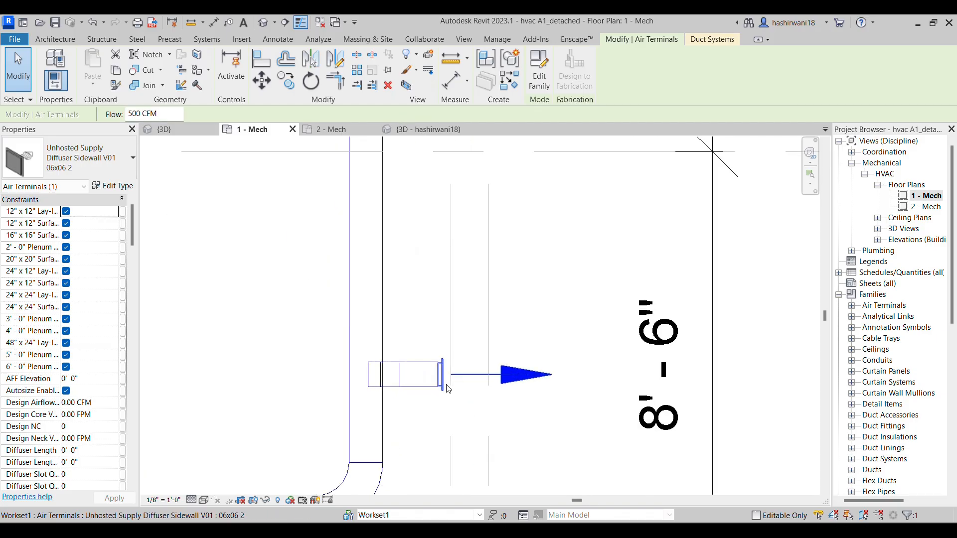
key("Left")
key("Left")
key("Left")
key("Left")
key("Left")
key("Left")
key("Left")
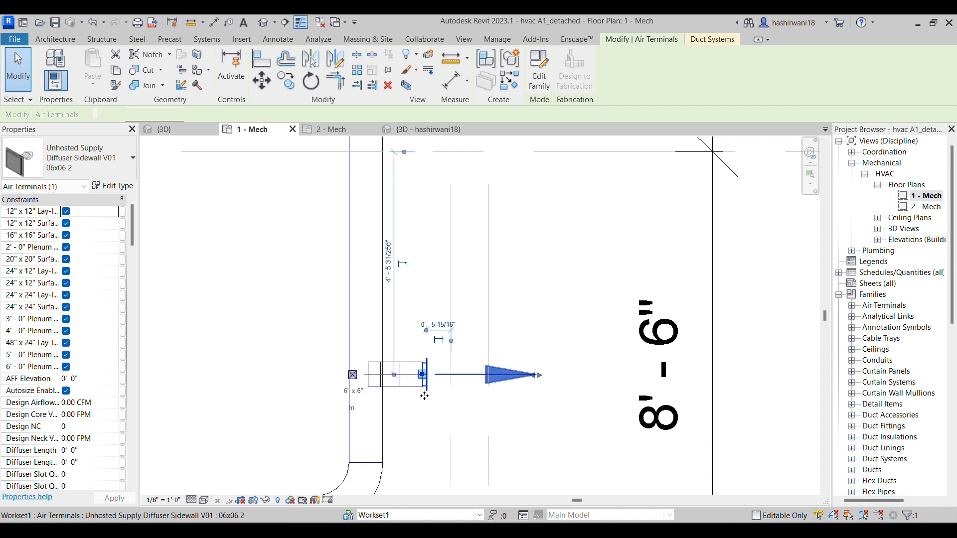
left_click(423, 427)
Review the whole supply run in plan and switch to the assignment PDF to compare it with the TU-02-09 layout
scroll(518, 403, "down", 1)
middle_click_drag(530, 396, 538, 387)
scroll(461, 466, "down", 2)
middle_click_drag(461, 466, 515, 420)
scroll(426, 404, "down", 1)
middle_click_drag(427, 405, 435, 400)
scroll(388, 270, "down", 2)
middle_click_drag(388, 269, 472, 271)
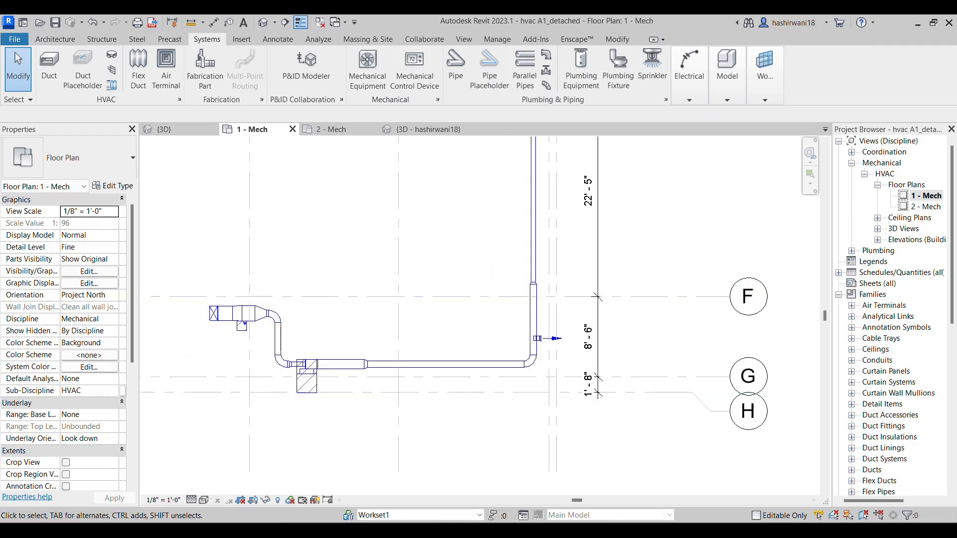
key("alt+Tab")
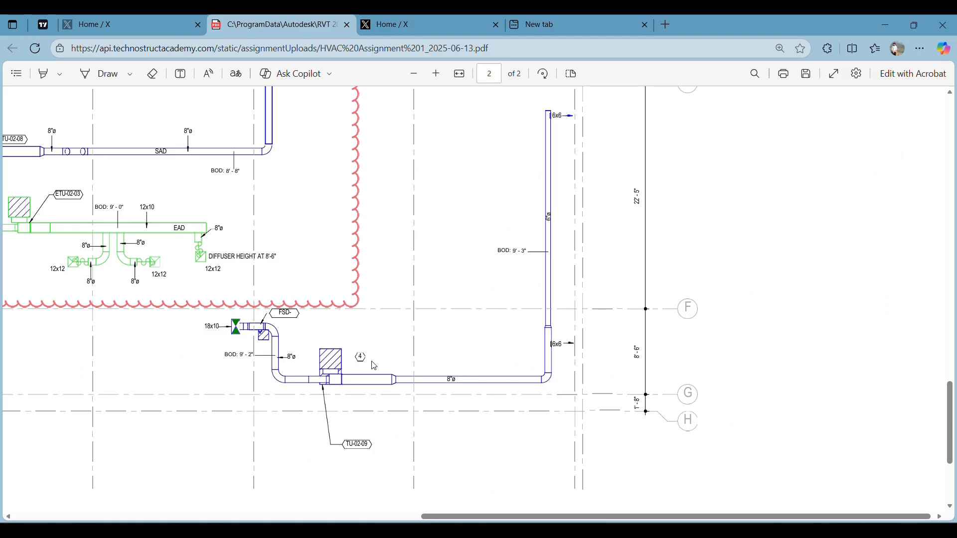
mouse_move(489, 531)
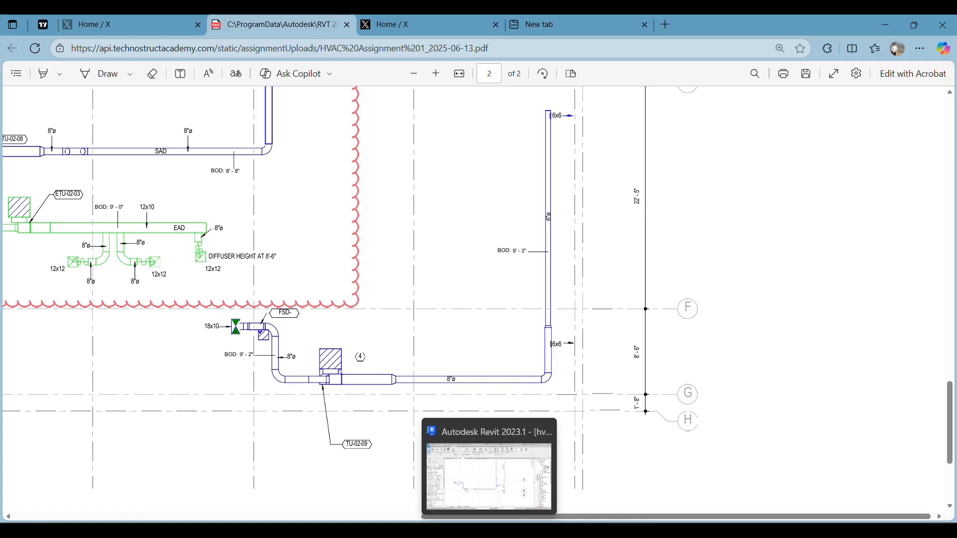
Examine the clouded TU-02-08 supply run in the assignment PDF, checking its 8" round ducts, bottom-of-duct elevation and 12x6 outlets
scroll(253, 292, "left", 3)
scroll(250, 275, "up", 1)
scroll(250, 275, "up", 2)
right_click(260, 278)
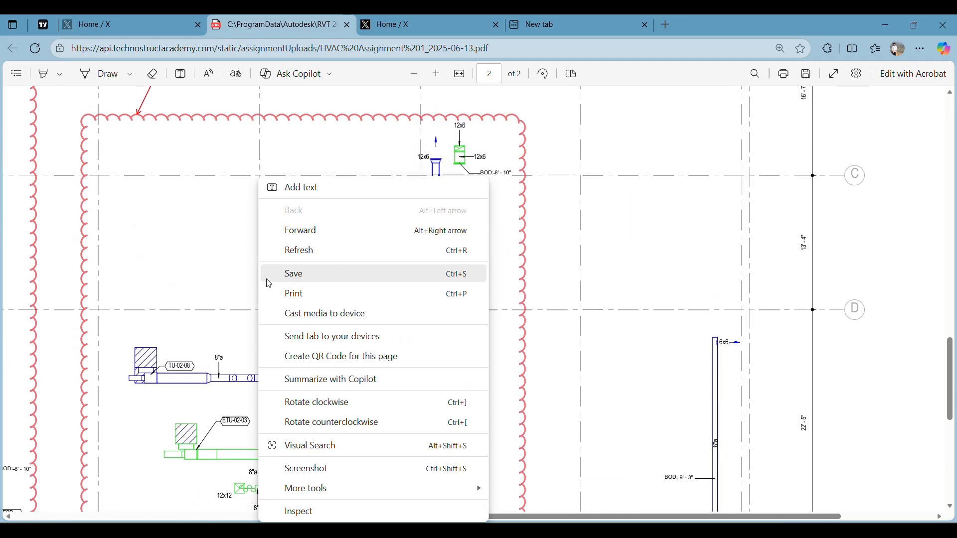
left_click(207, 277)
scroll(242, 274, "down", 4, "ctrl")
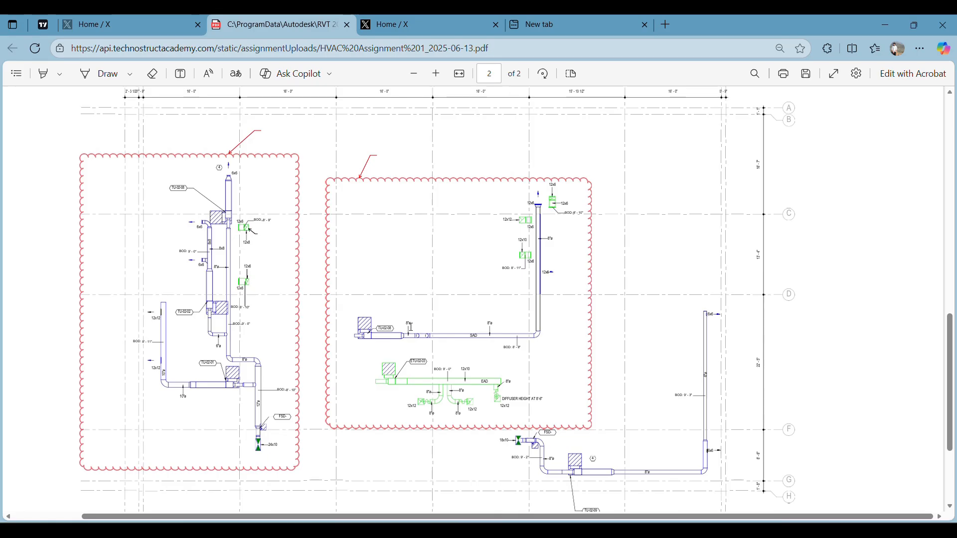
scroll(391, 351, "up", 4, "ctrl")
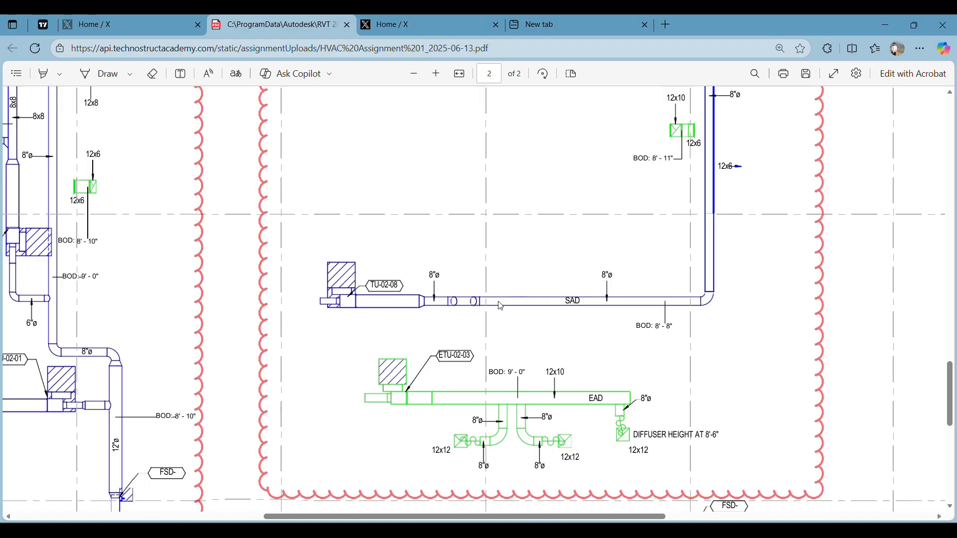
scroll(461, 306, "up", 5, "ctrl")
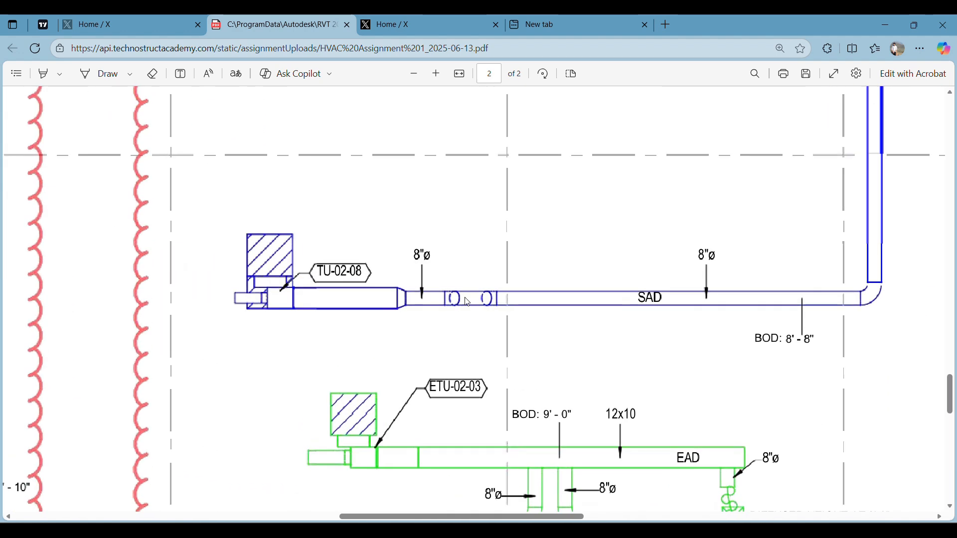
scroll(449, 296, "down", 4, "ctrl")
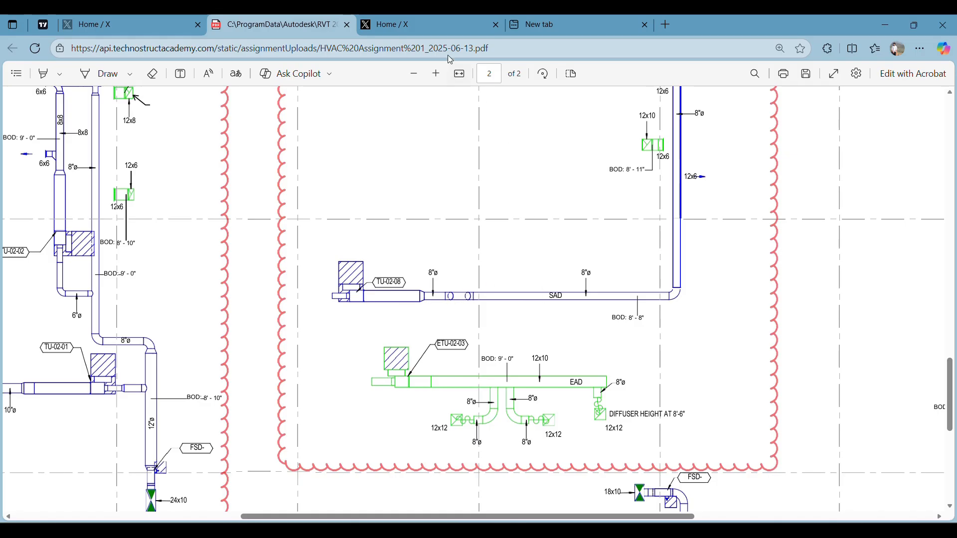
scroll(703, 183, "up", 1)
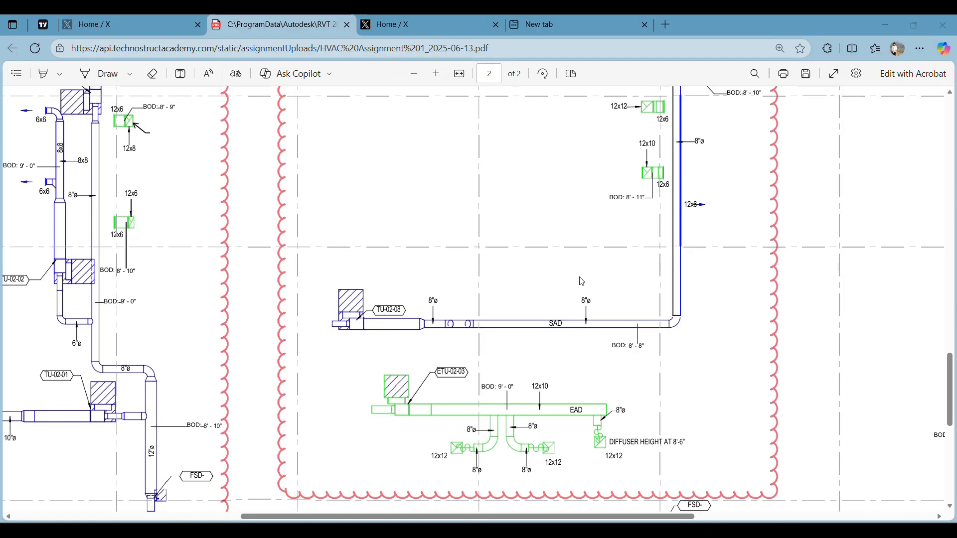
scroll(625, 271, "up", 4)
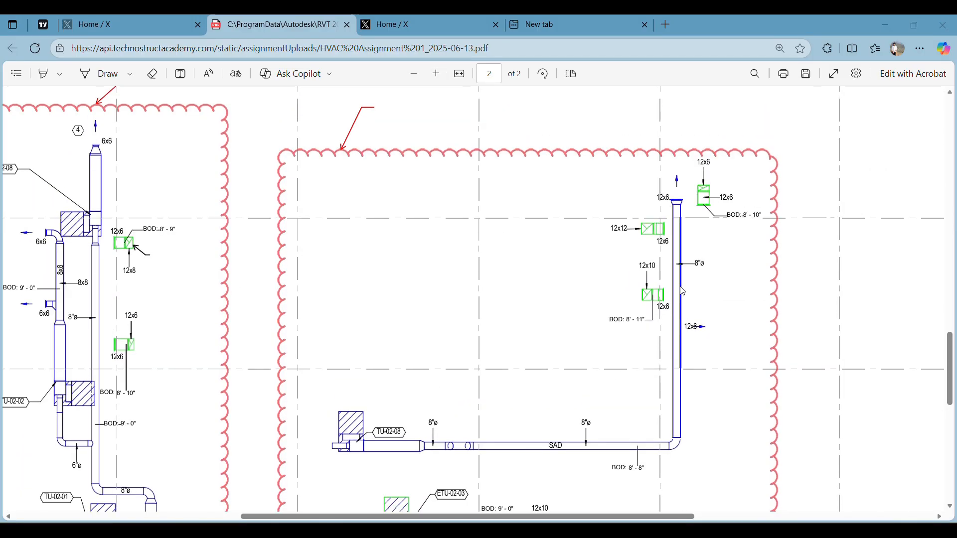
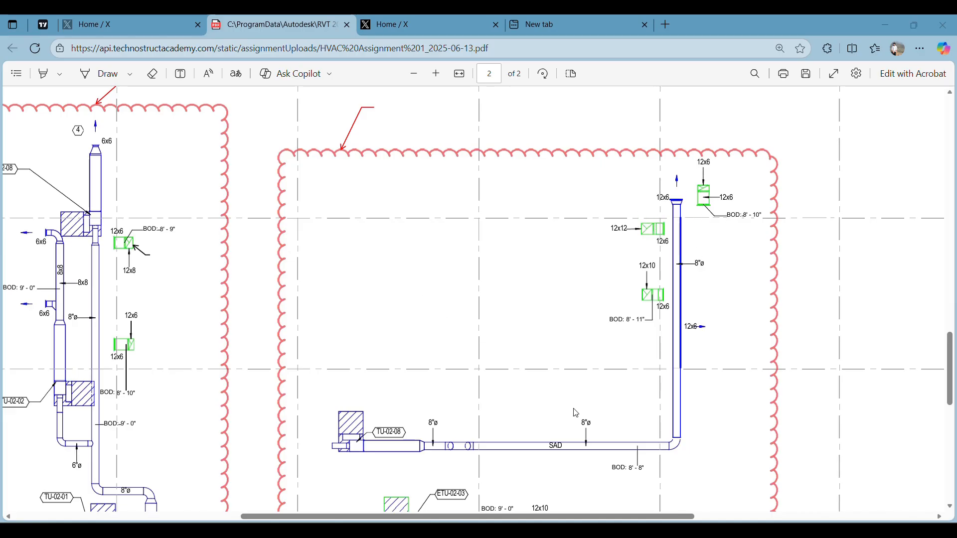
Examine the ETU-02-03 exhaust run in the assignment PDF, with its 12x10 main and 8" round branches, and switch back to Revit
scroll(573, 414, "down", 2)
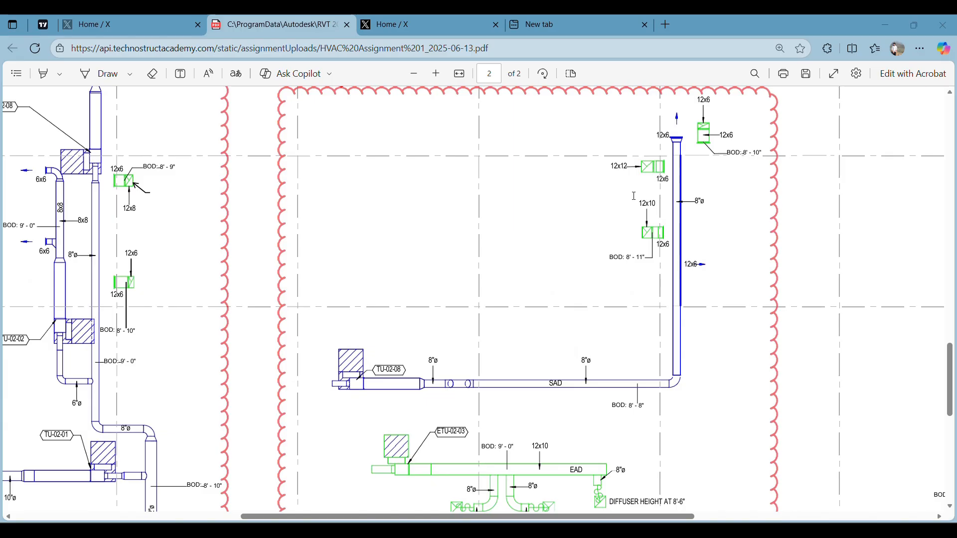
scroll(562, 416, "down", 2)
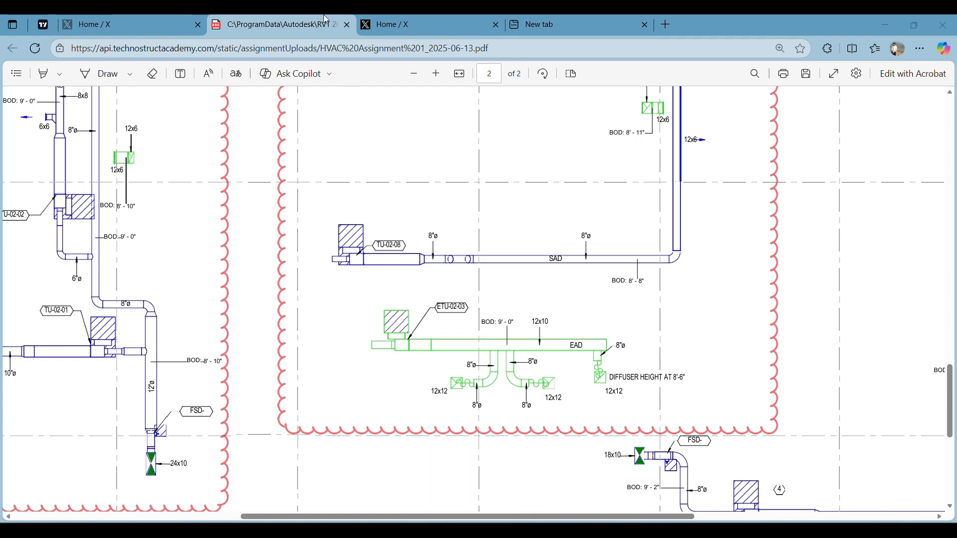
scroll(658, 133, "down", 3)
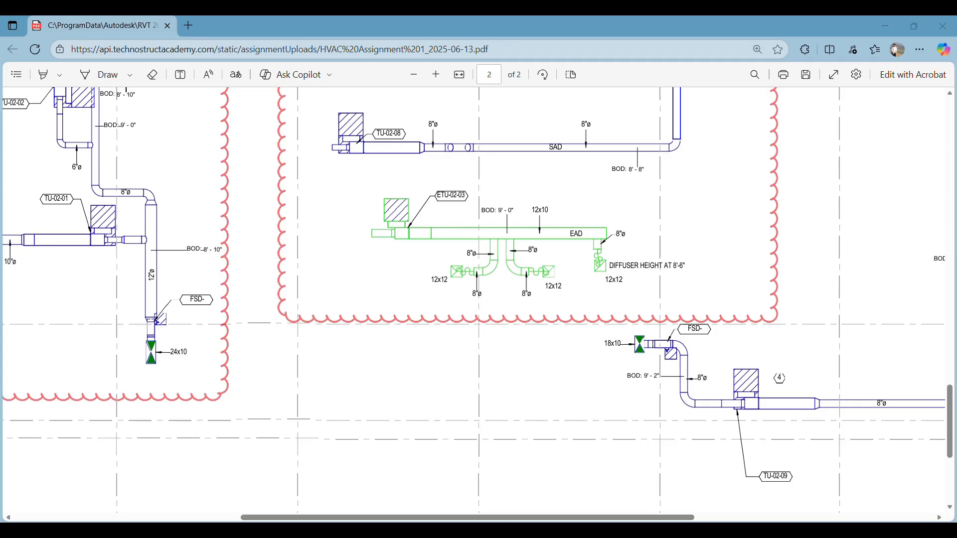
key("alt+Tab")
scroll(577, 322, "down", 3)
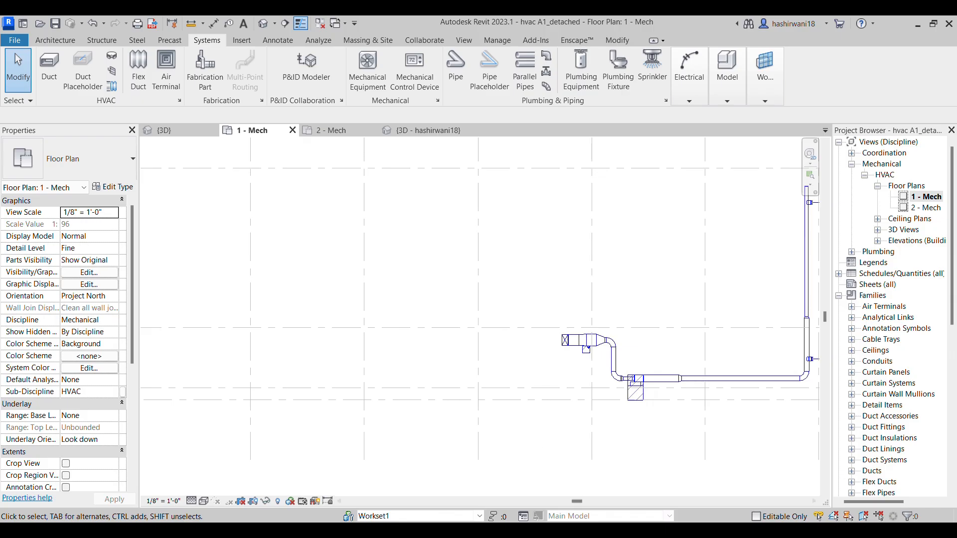
Start a rectangular duct of type Mitered Elbows / Taps with a width of 10" and a height of 12"
left_click(49, 70)
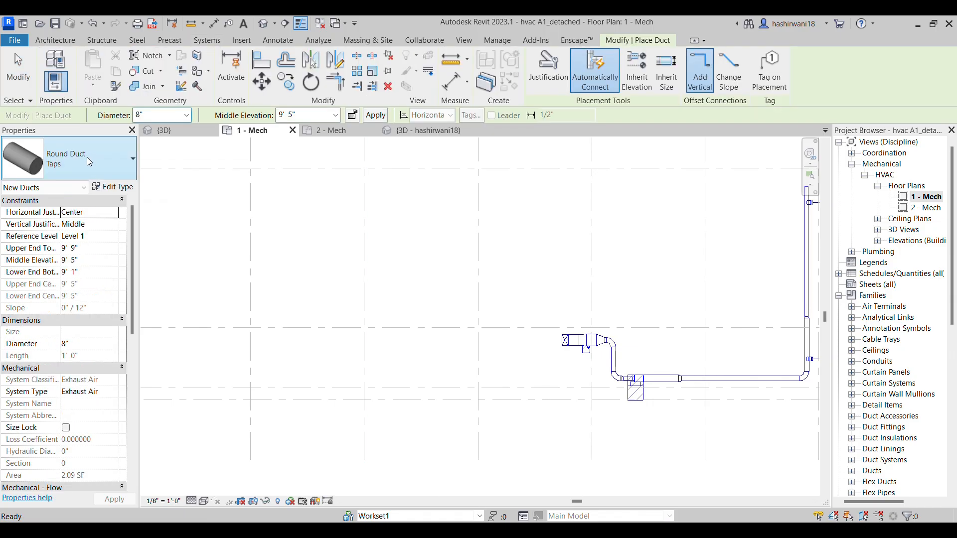
left_click(89, 162)
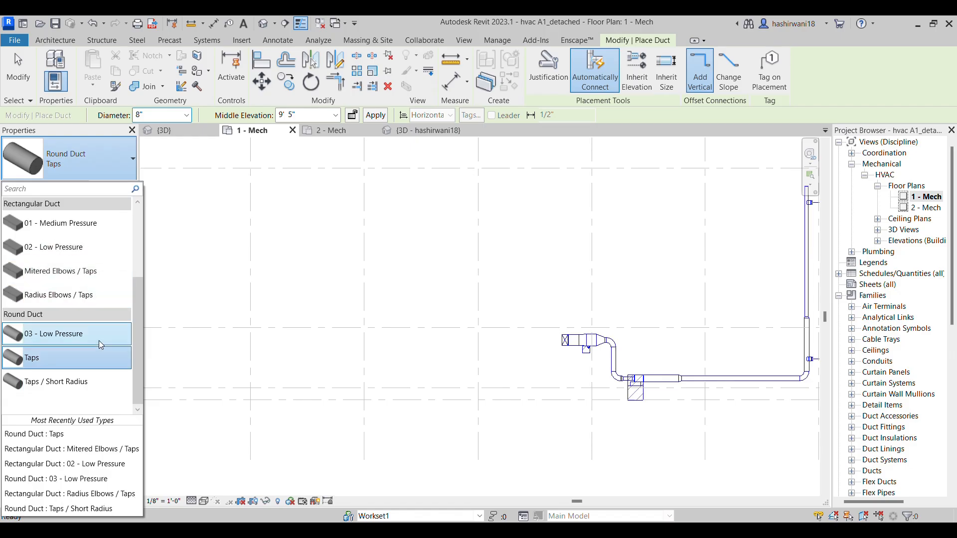
left_click(90, 271)
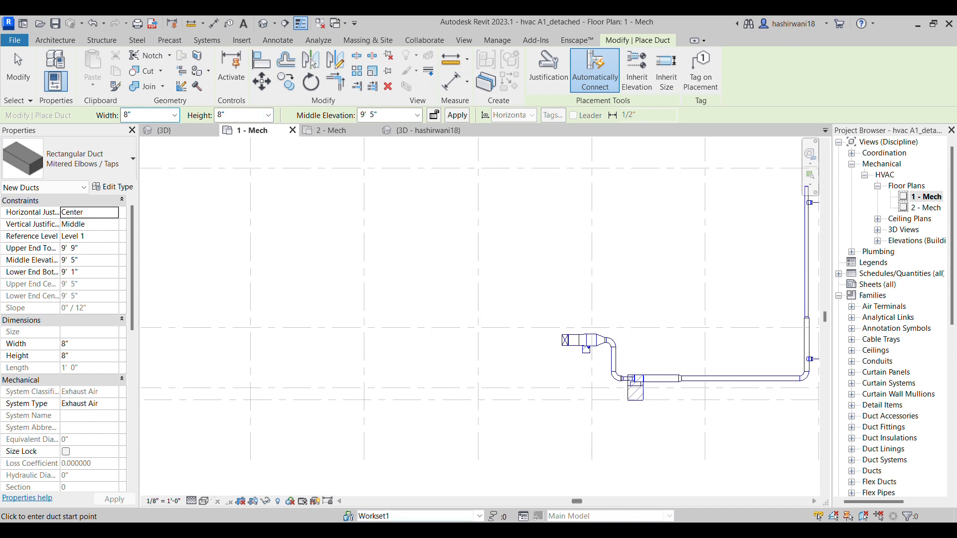
mouse_move(461, 531)
left_click(175, 116)
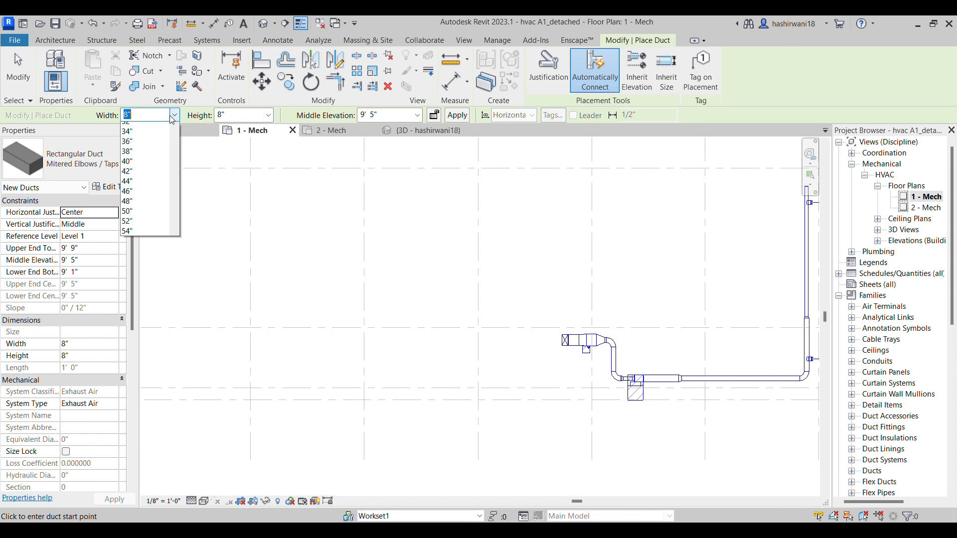
left_click(131, 148)
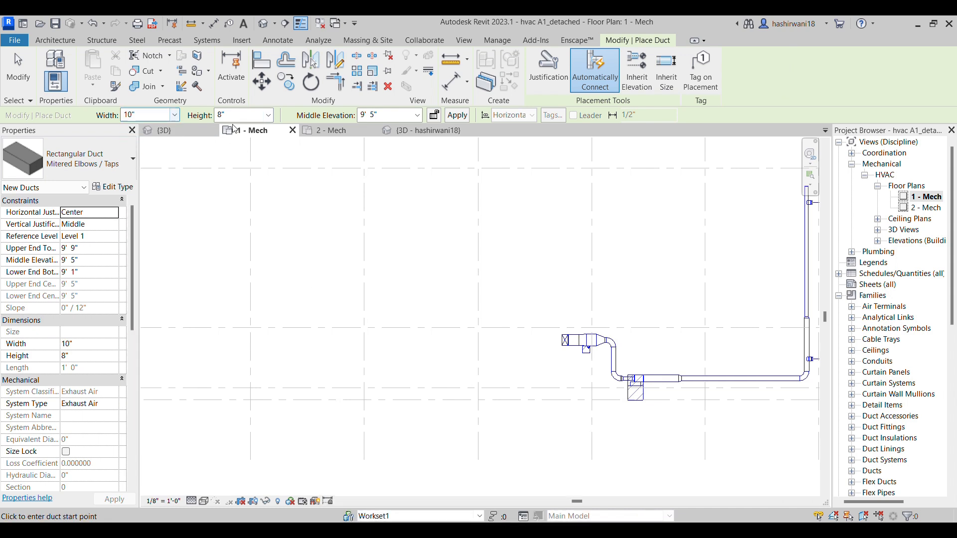
left_click(268, 115)
left_click(248, 168)
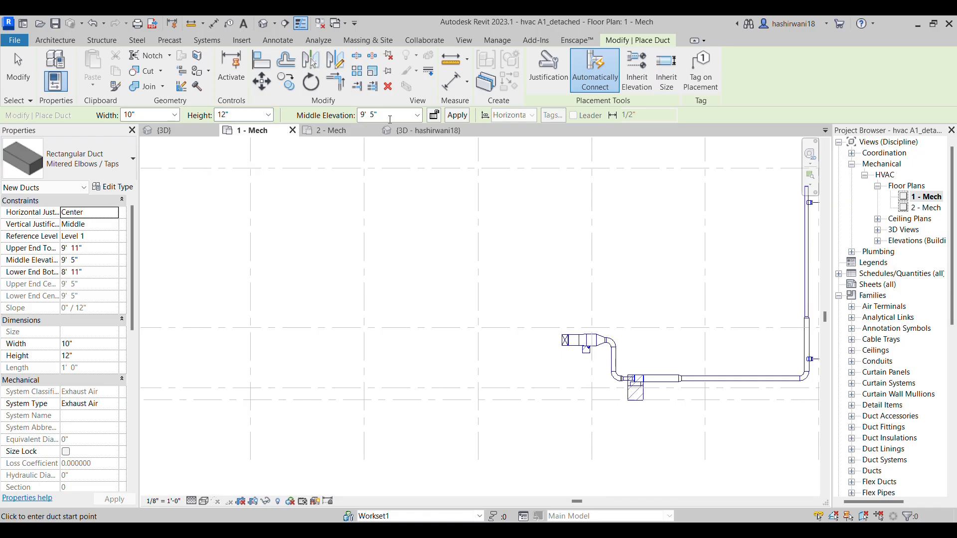
Set the duct's lower end bottom elevation to 9' 0" and compare it with the ETU-02-03 main in the assignment PDF
left_click(93, 261)
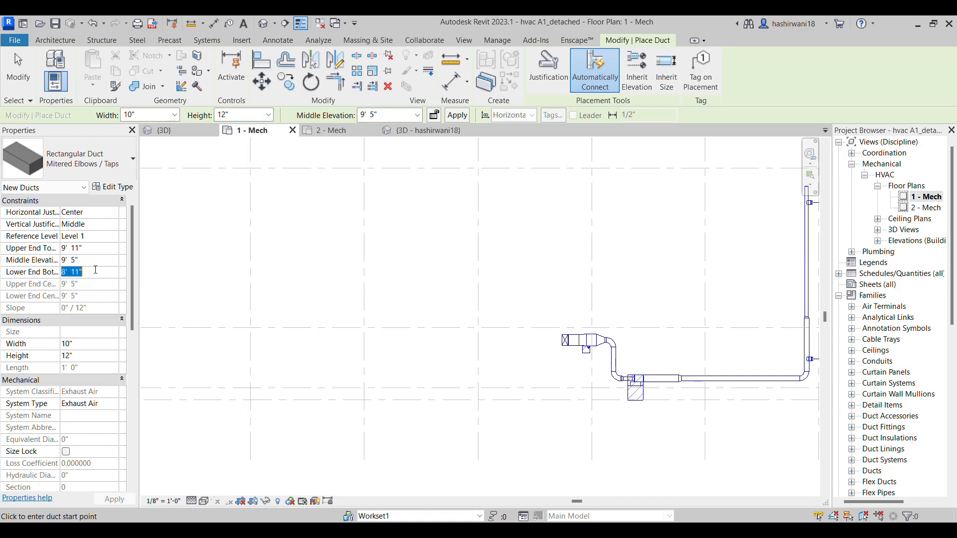
left_click(119, 500)
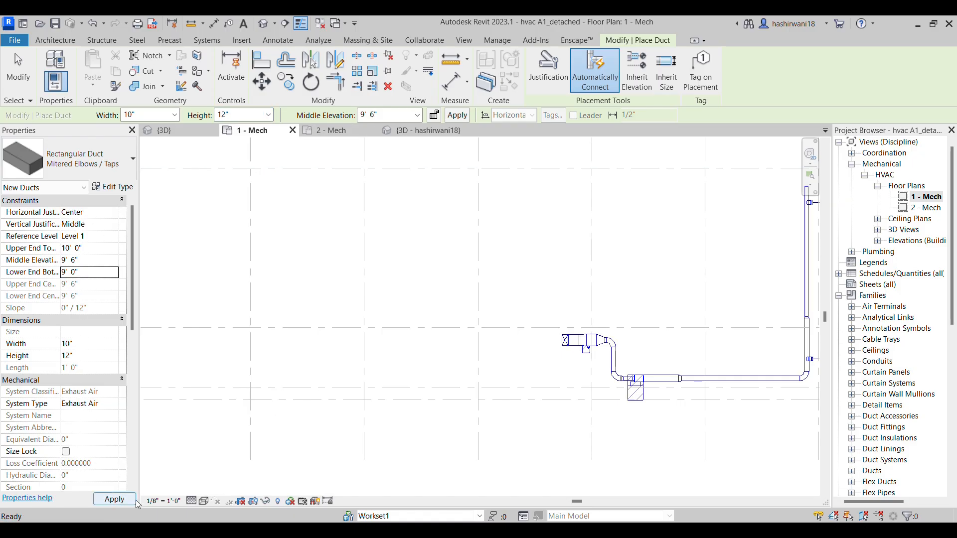
mouse_move(462, 531)
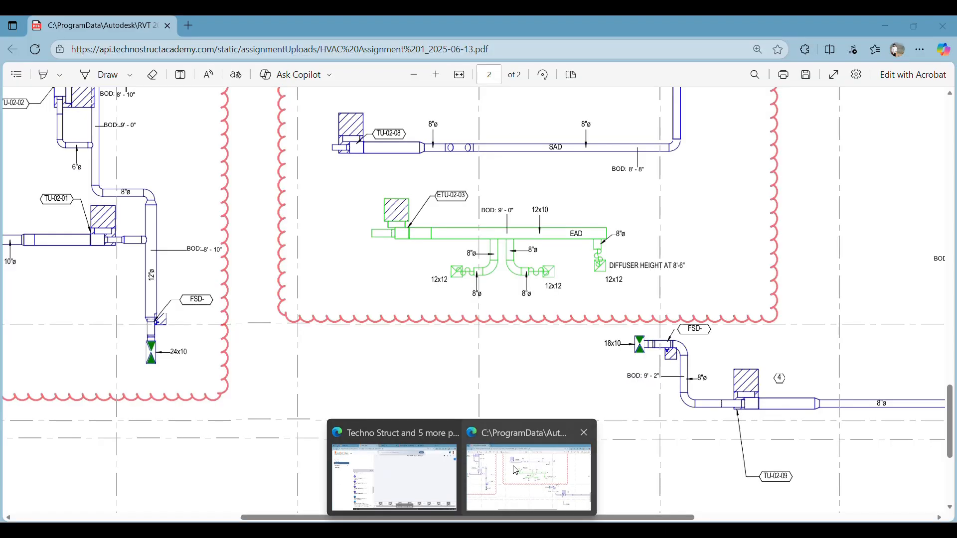
left_click(516, 469)
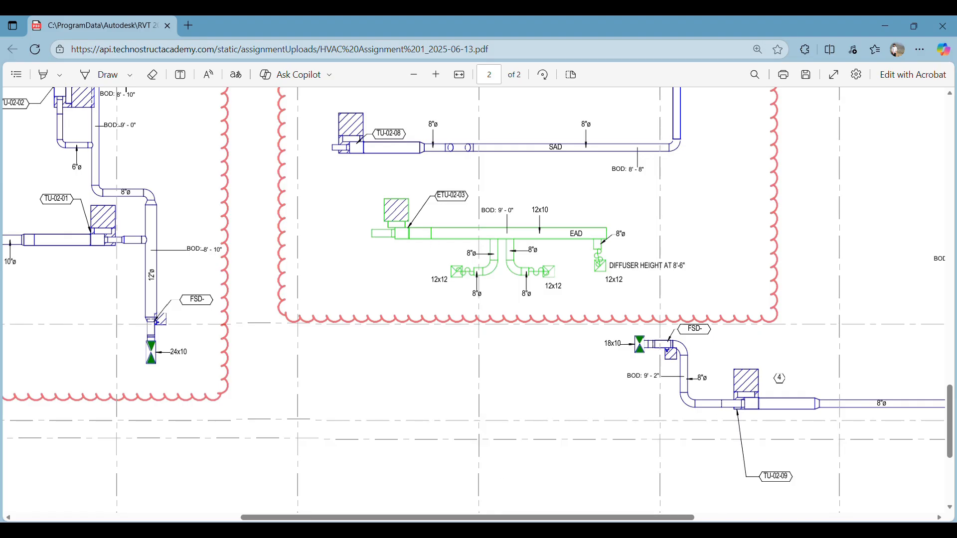
left_click(486, 530)
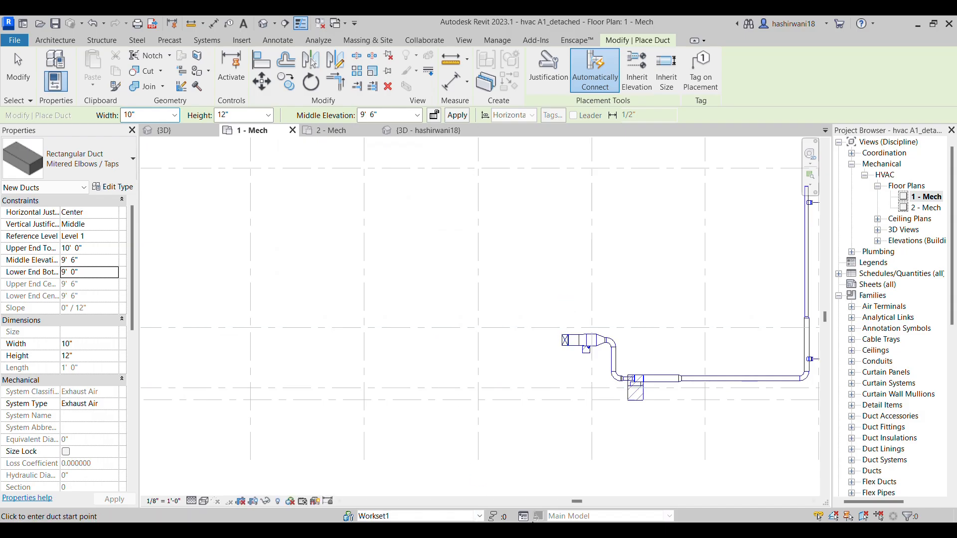
mouse_move(461, 530)
mouse_move(548, 482)
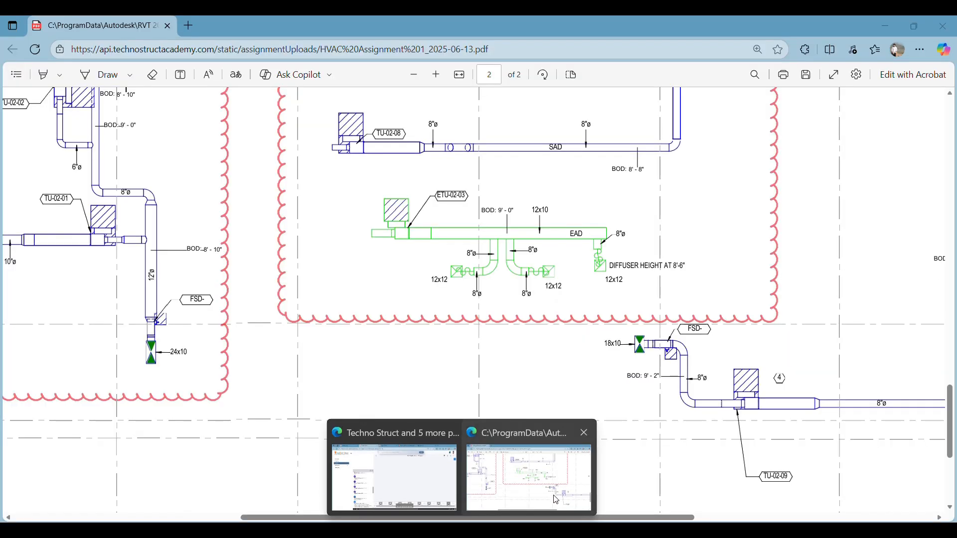
left_click(555, 497)
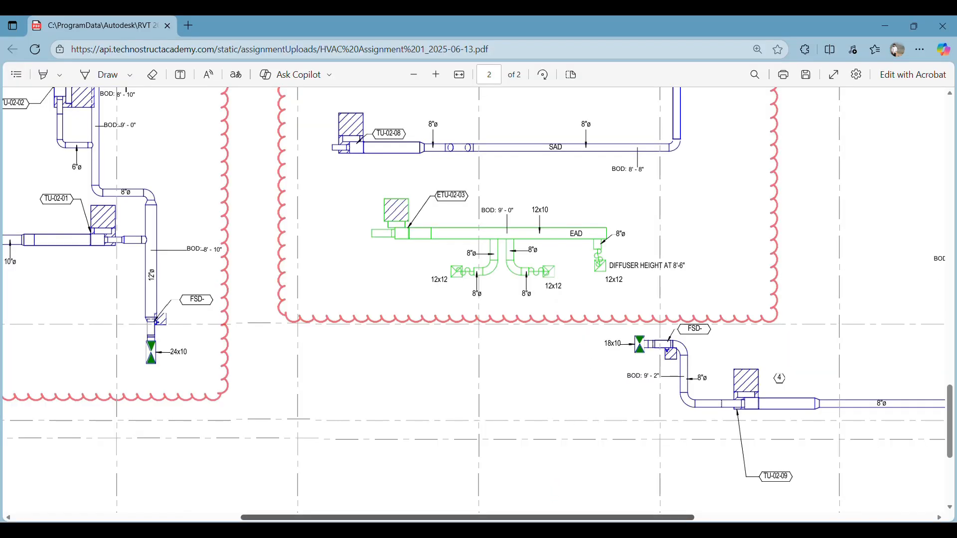
left_click(486, 530)
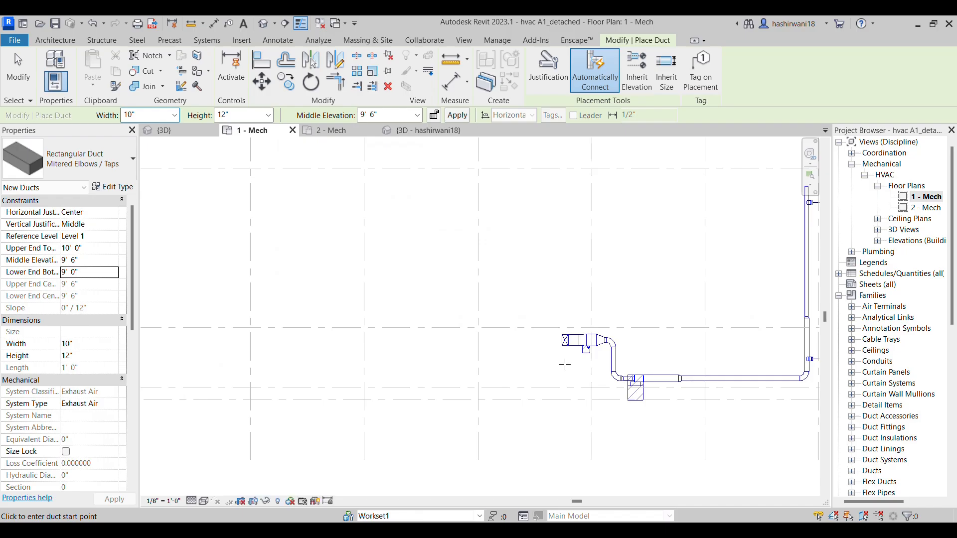
Draw a straight horizontal exhaust duct about 25' long, starting above the supply run's fire smoke damper and ending the duct command
left_click(565, 281)
left_click(388, 281)
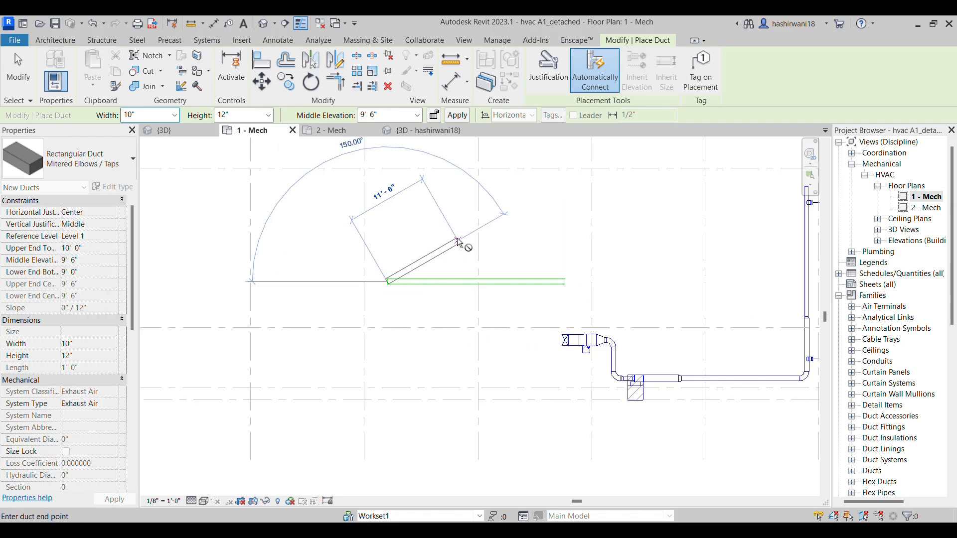
key("Escape")
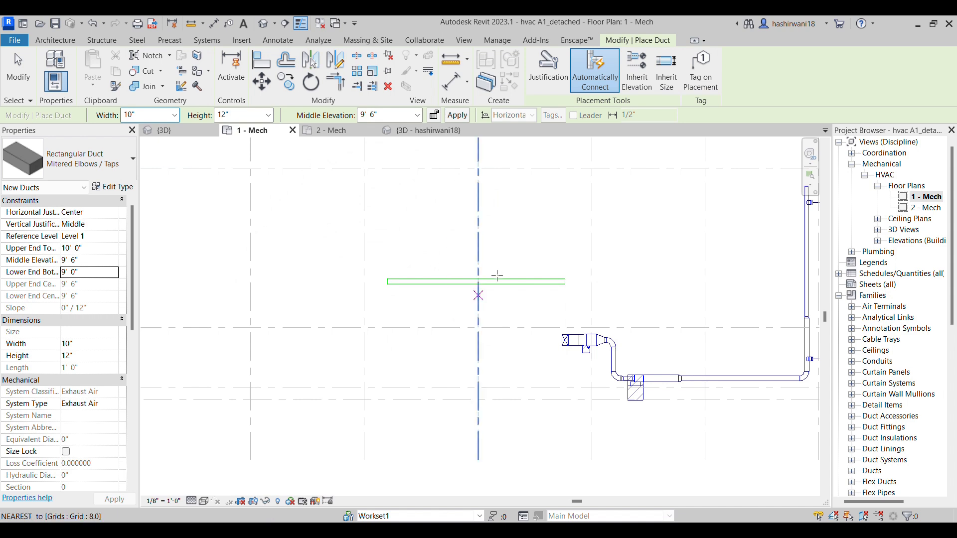
scroll(531, 282, "up", 3)
key("Escape")
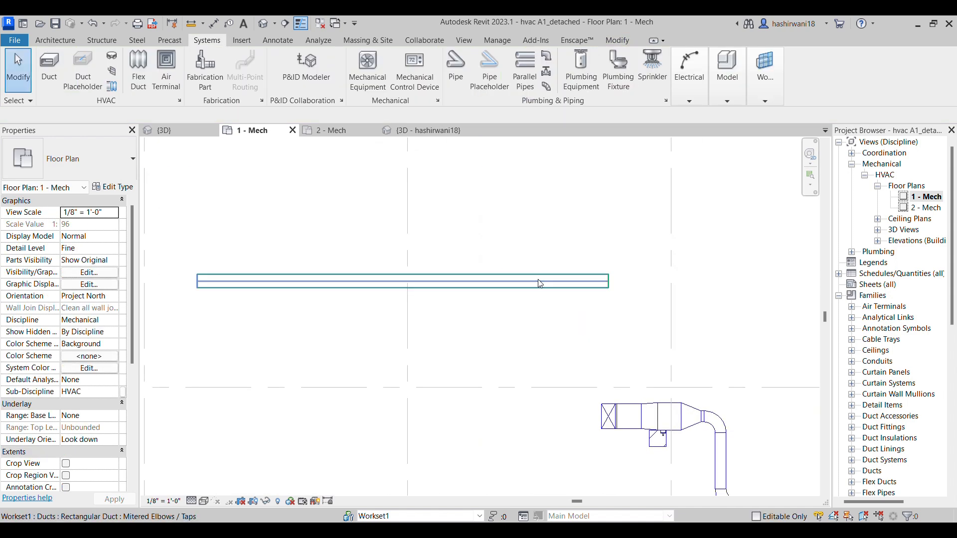
scroll(536, 293, "down", 2)
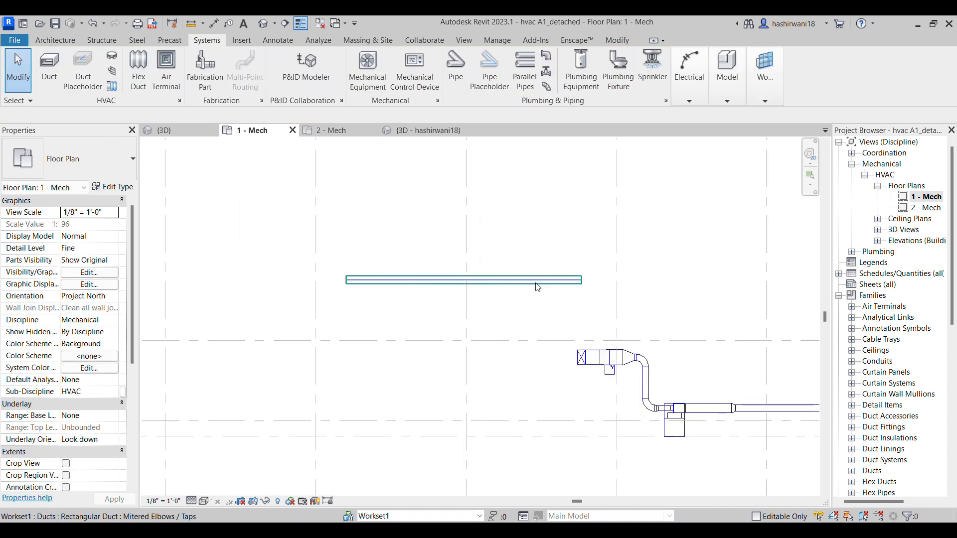
left_click(585, 284)
scroll(584, 284, "up", 2)
right_click(592, 282)
left_click(466, 323)
middle_click_drag(483, 318, 579, 309)
scroll(579, 308, "down", 1)
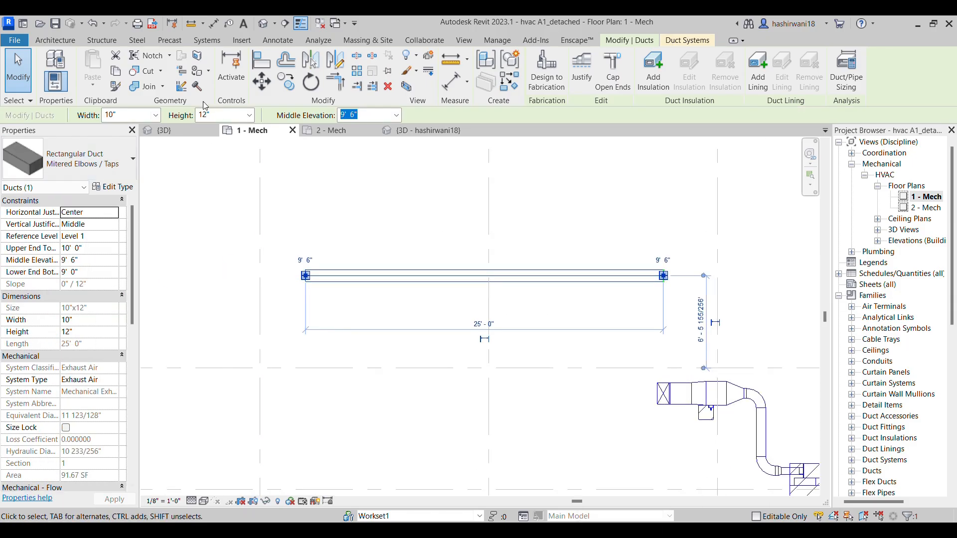
Start placing mechanical equipment with the ETU-02-03 exhaust terminal unit type and an elevation from level of 9' 0"
left_click(206, 42)
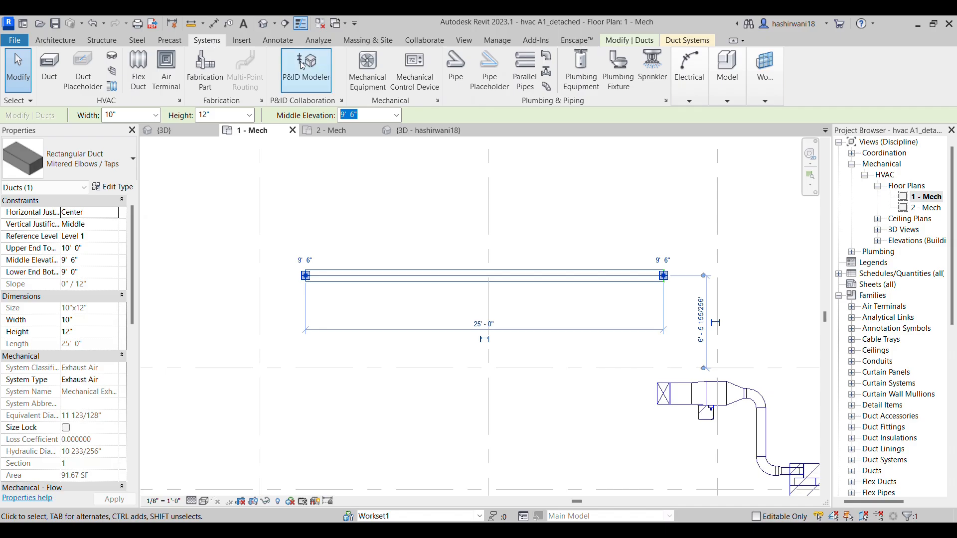
left_click(386, 69)
left_click(82, 164)
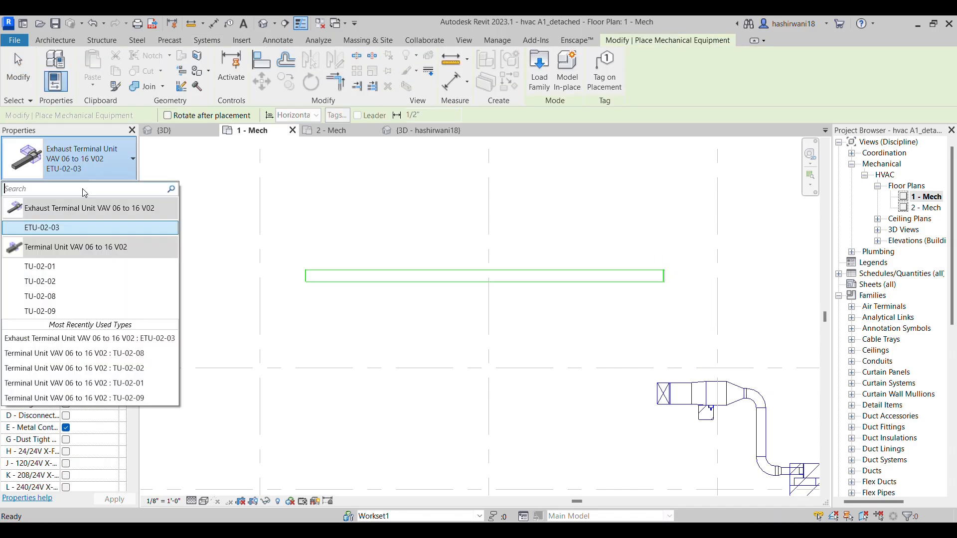
left_click(74, 230)
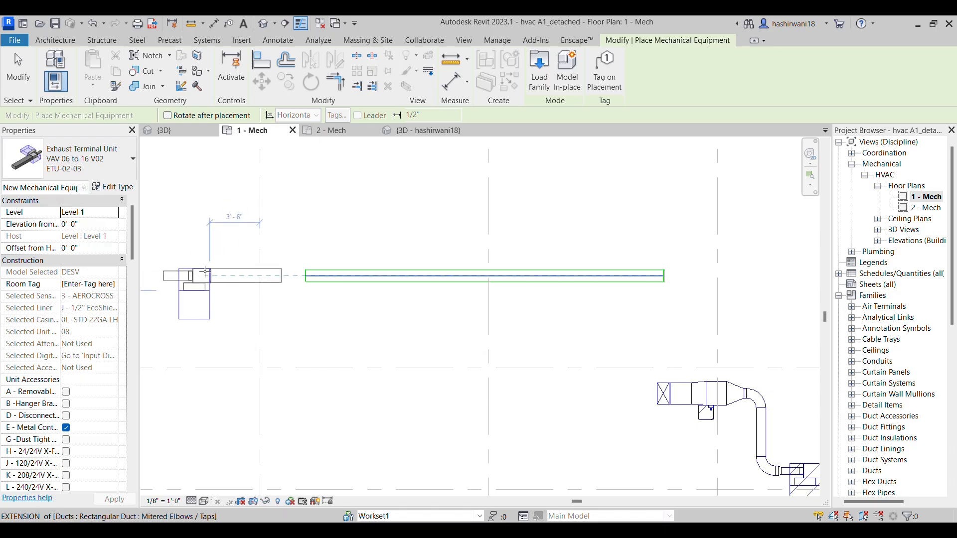
left_click(98, 225)
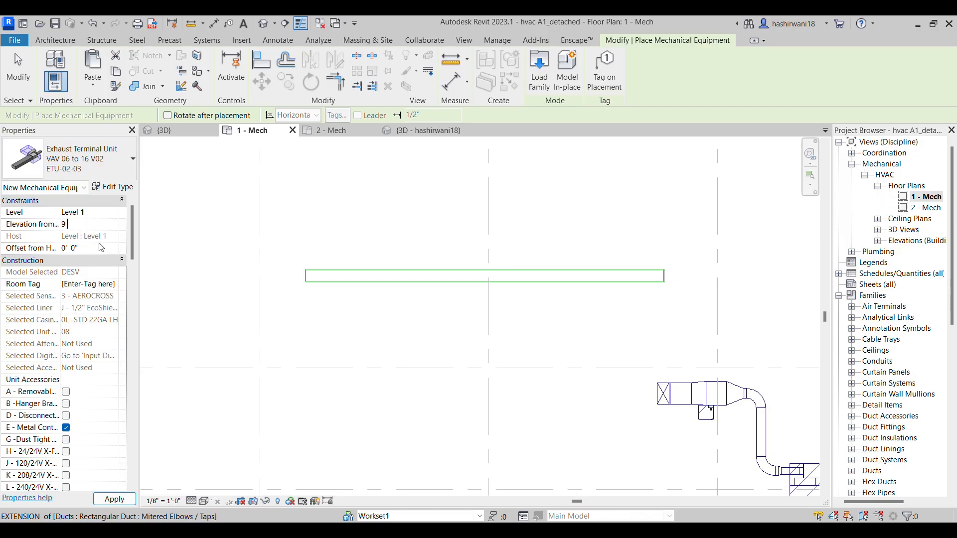
type("9")
Orient the exhaust terminal unit and place it in line with the exhaust duct, just beyond the duct's left end
key("space")
key("space")
key("space")
key("space")
key("space")
key("space")
key("space")
key("space")
key("space")
key("space")
key("space")
scroll(279, 275, "up", 2)
key("Escape")
key("Escape")
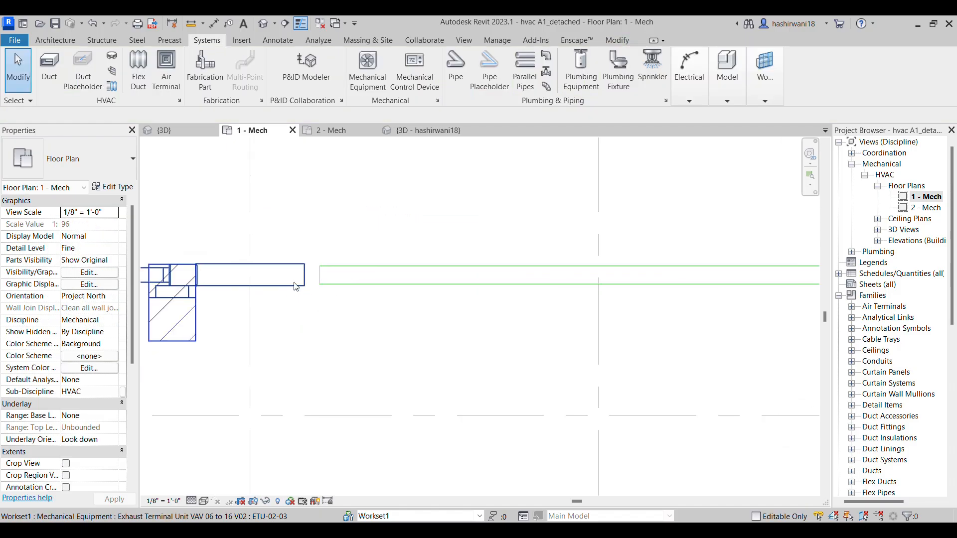
Move the exhaust terminal unit along the duct's centreline until its outlet meets the duct's open end
left_click(296, 288)
scroll(296, 288, "up", 2)
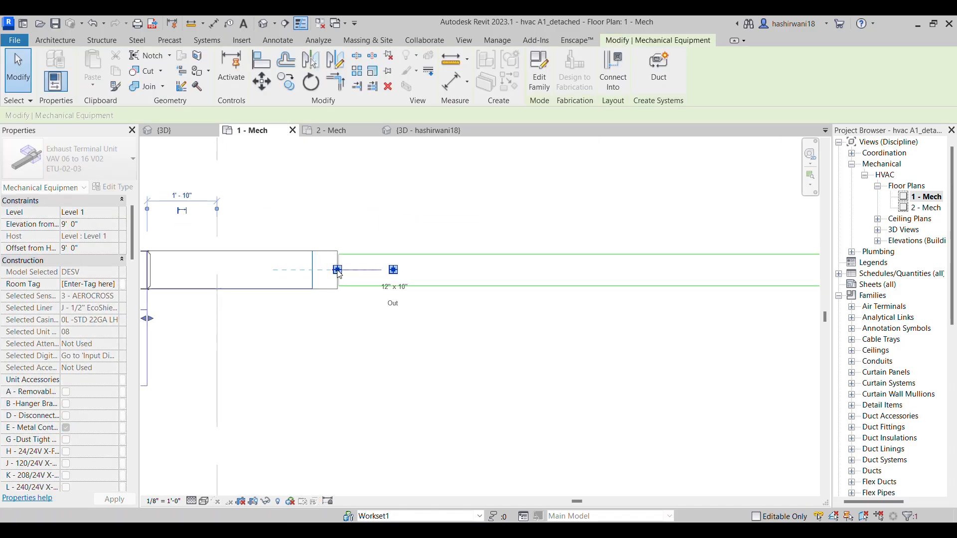
key("Right")
key("Right")
key("Right")
key("Left")
key("Left")
key("Left")
scroll(340, 279, "up", 3)
mouse_move(352, 282)
left_mouse_down()
mouse_move(379, 304)
mouse_move(357, 287)
left_mouse_up()
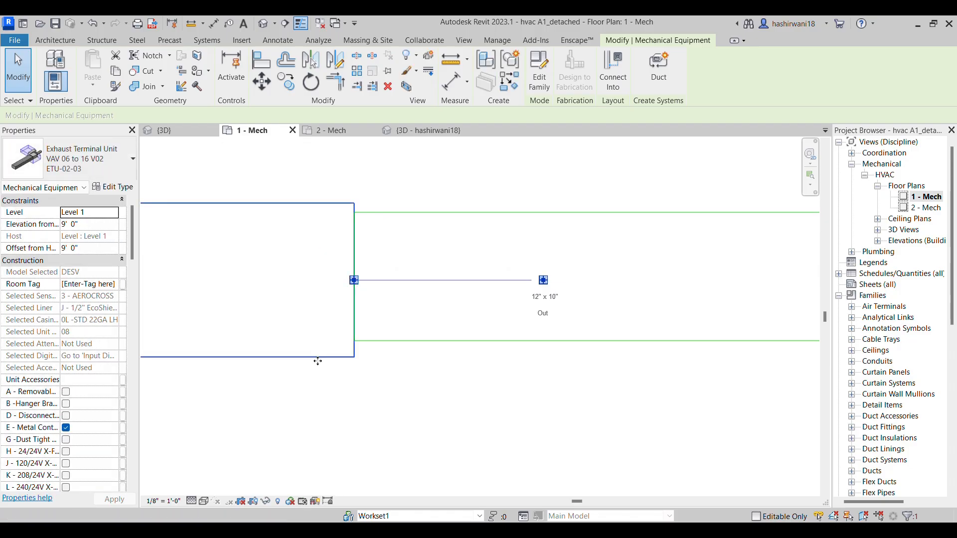
key("Escape")
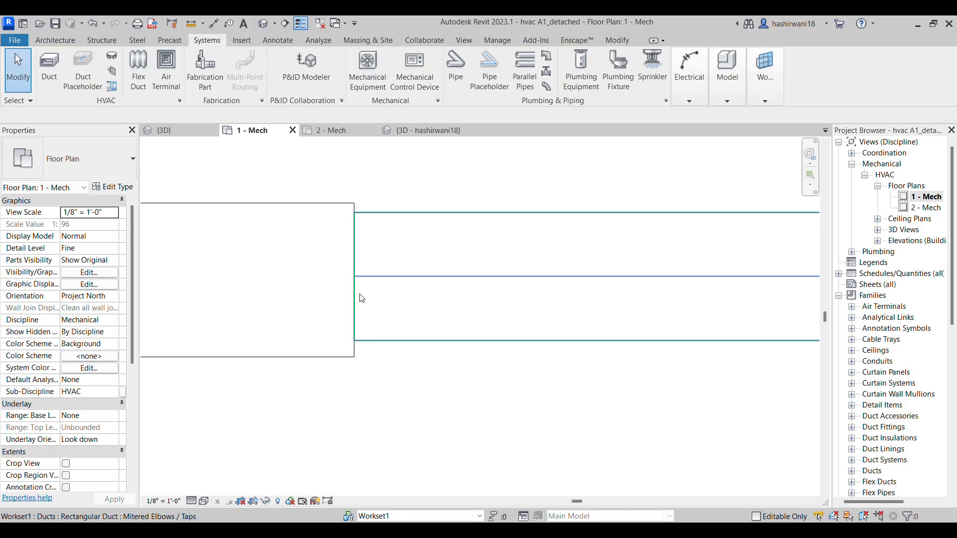
Connect the exhaust terminal unit's 12" x 10" outlet to the open end of the exhaust duct
left_click(341, 207)
scroll(342, 261, "up", 2)
left_click_drag(343, 292, 363, 294)
scroll(455, 434, "down", 4)
key("Escape")
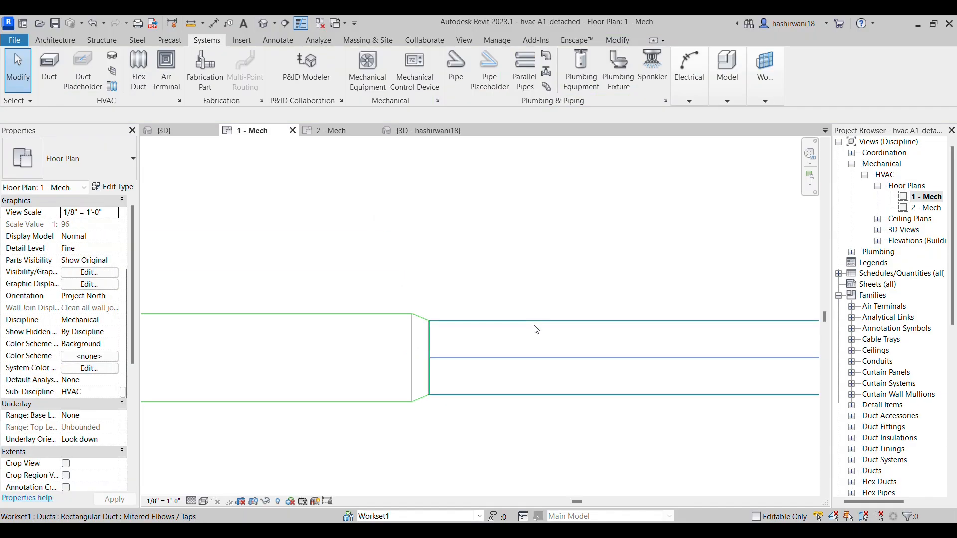
Check the exhaust main's size in the PDF and set the duct to 12" wide by 10" high
left_click(532, 324)
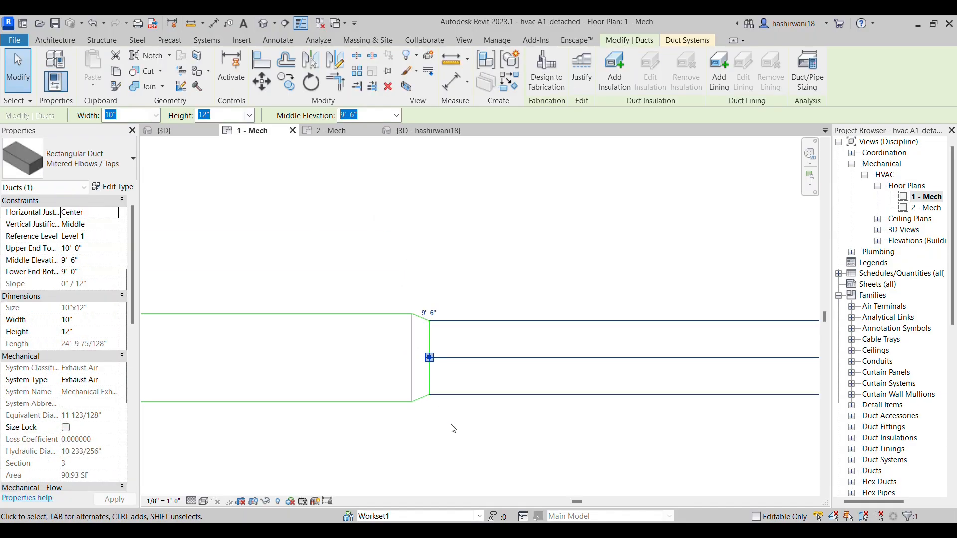
mouse_move(462, 530)
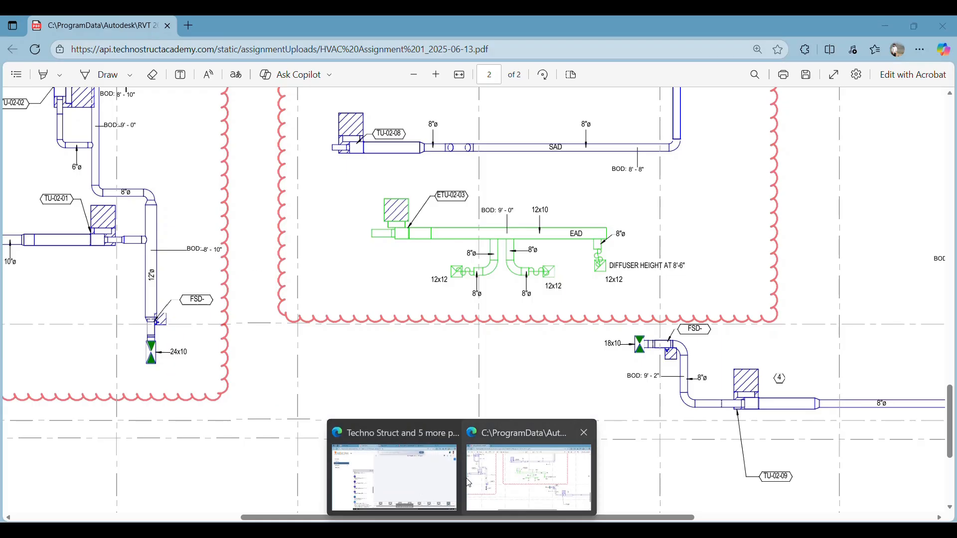
left_click(492, 483)
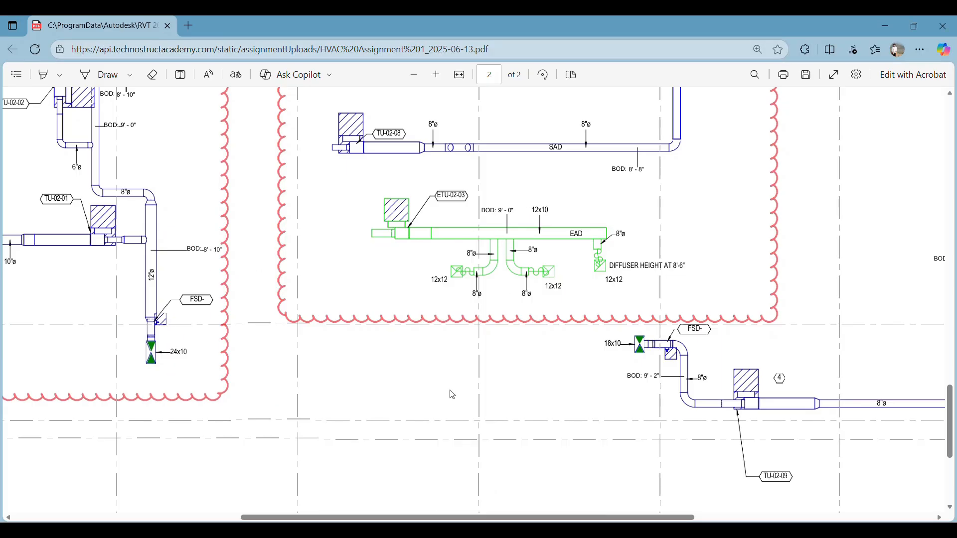
key("alt+Tab")
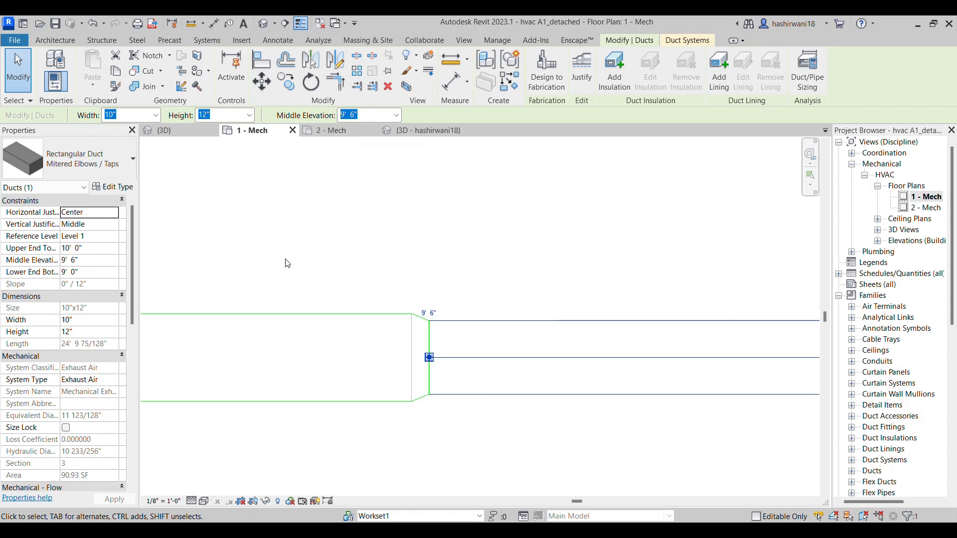
left_click(155, 116)
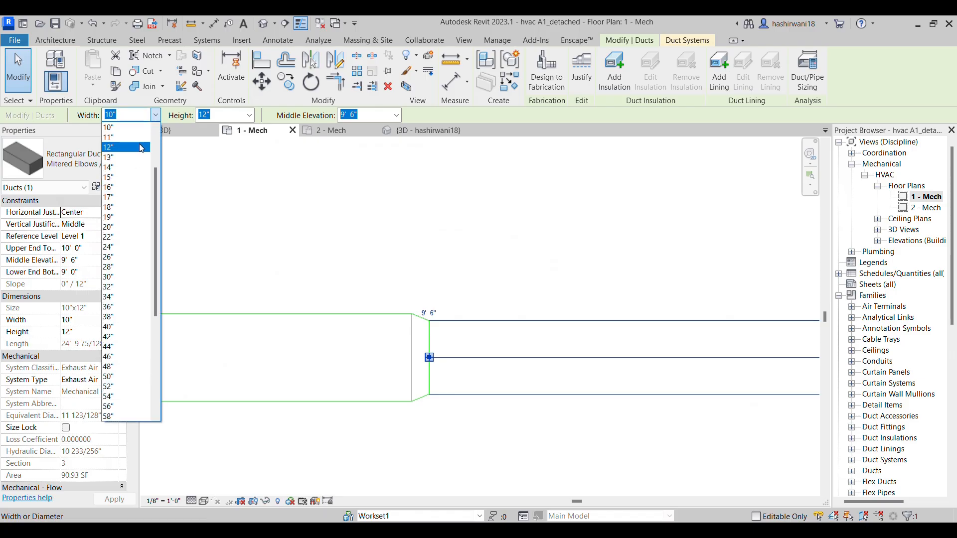
left_click(141, 148)
left_click(249, 115)
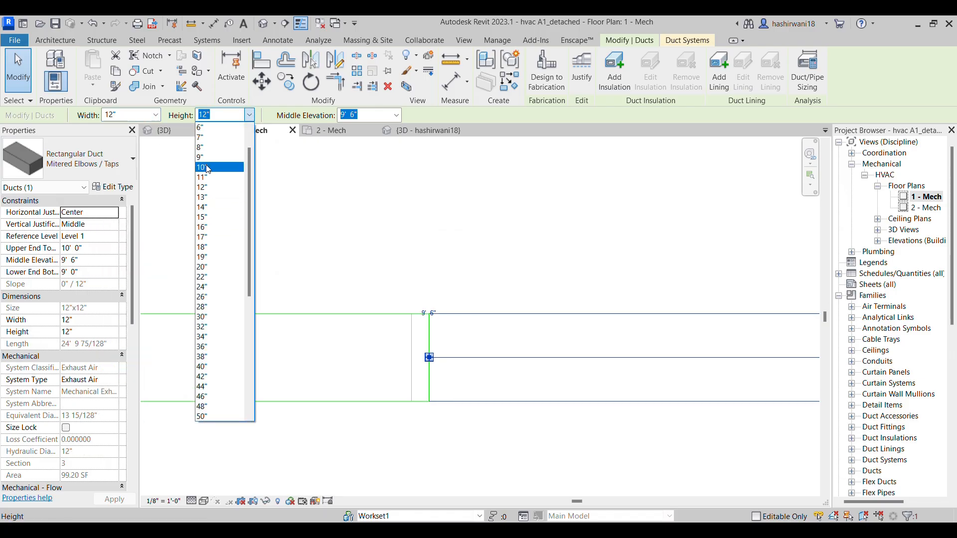
left_click(208, 169)
left_click(331, 208)
Set up a round Taps duct with an 8" diameter and a lower end bottom elevation of 9' 0" for the PDF's exhaust branches
scroll(528, 294, "down", 2)
middle_click_drag(528, 294, 438, 279)
scroll(441, 269, "down", 4)
scroll(532, 307, "up", 2)
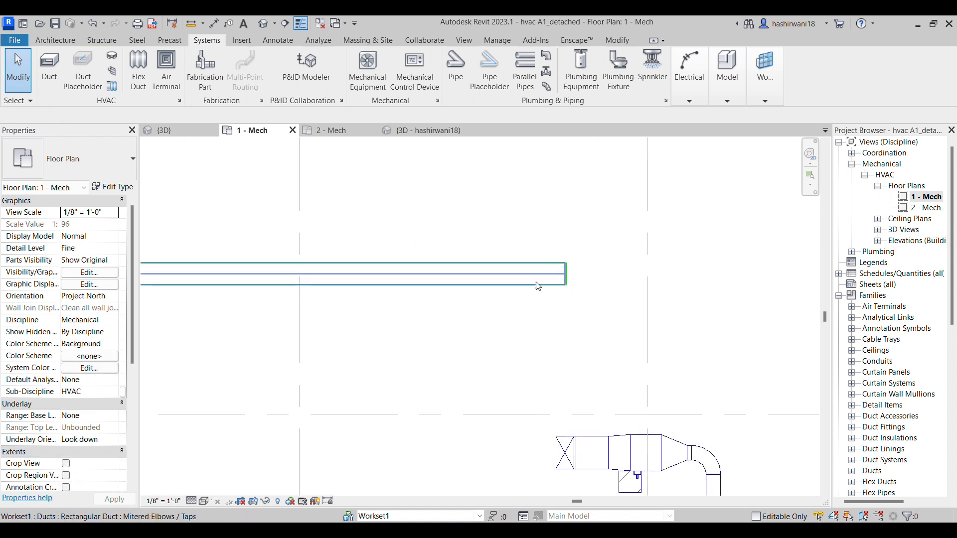
left_click(552, 466)
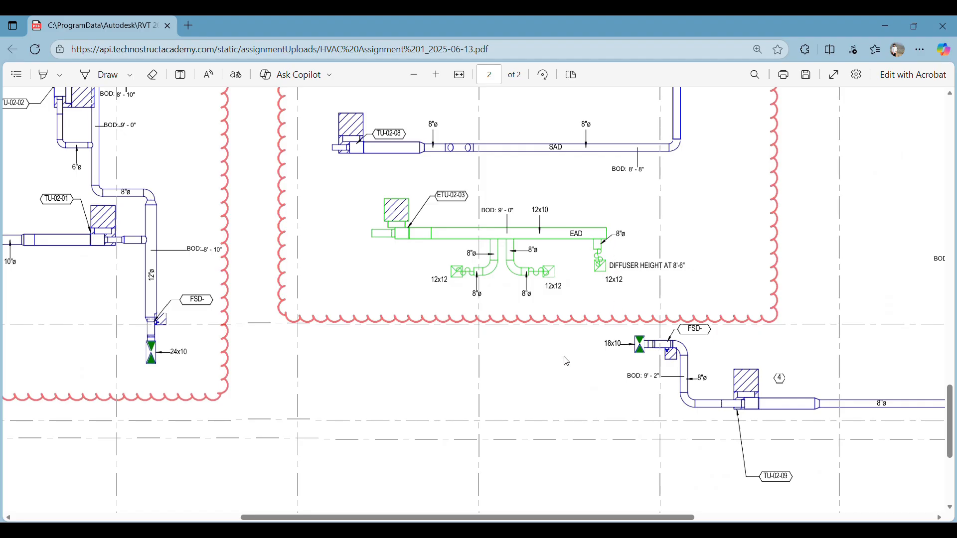
key("alt+Tab")
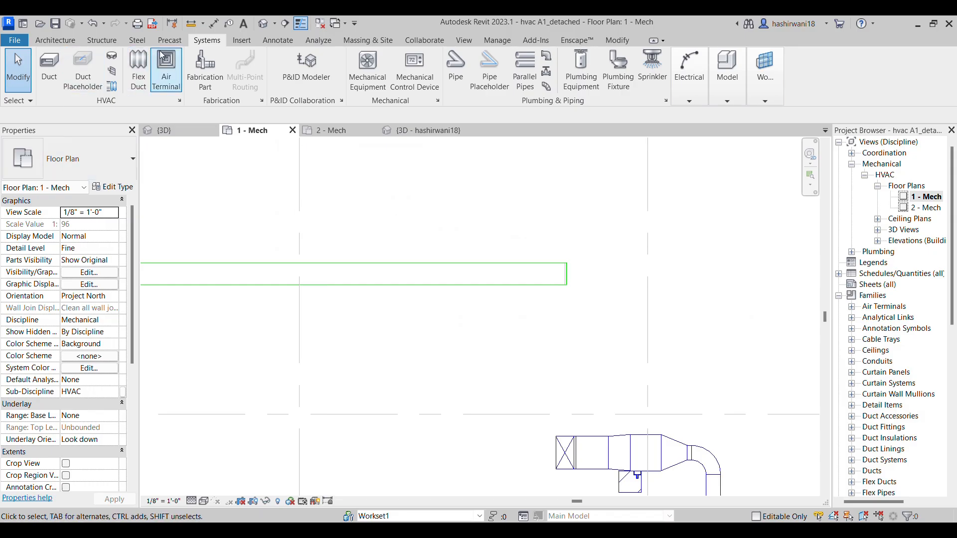
left_click(45, 65)
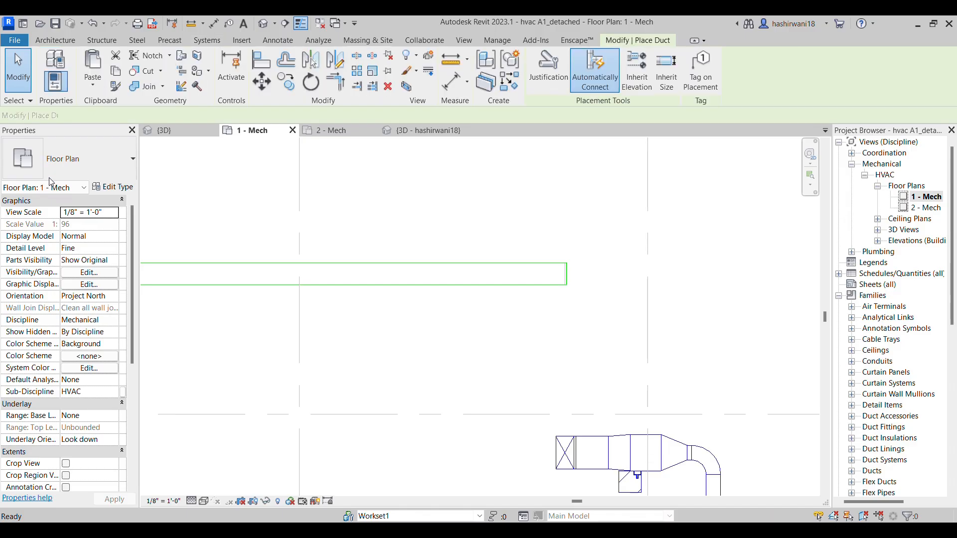
left_click(84, 167)
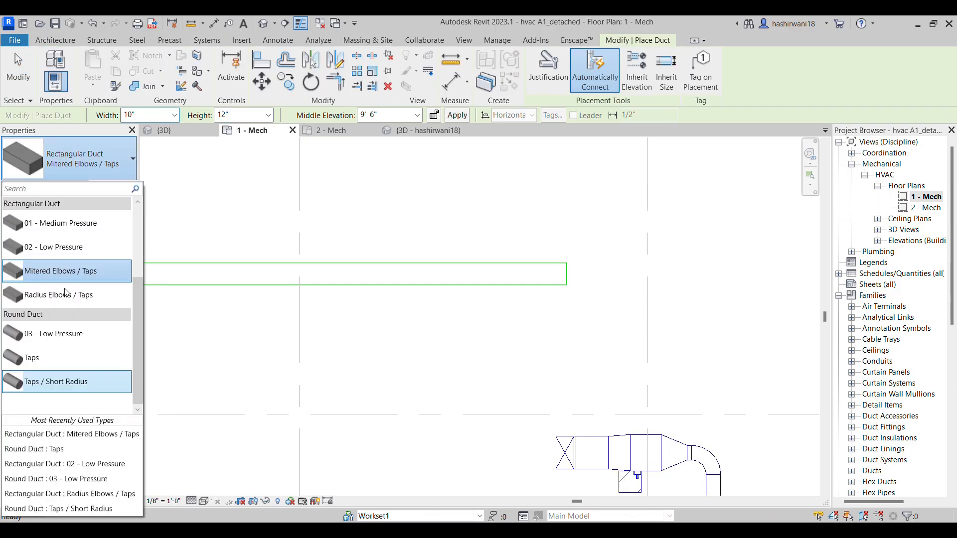
left_click(70, 362)
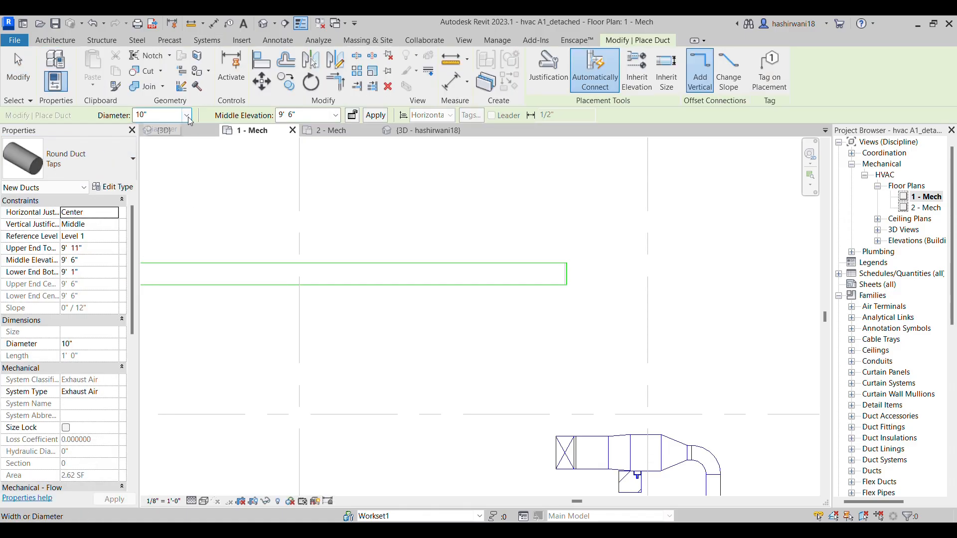
left_click(186, 116)
scroll(158, 175, "up", 3)
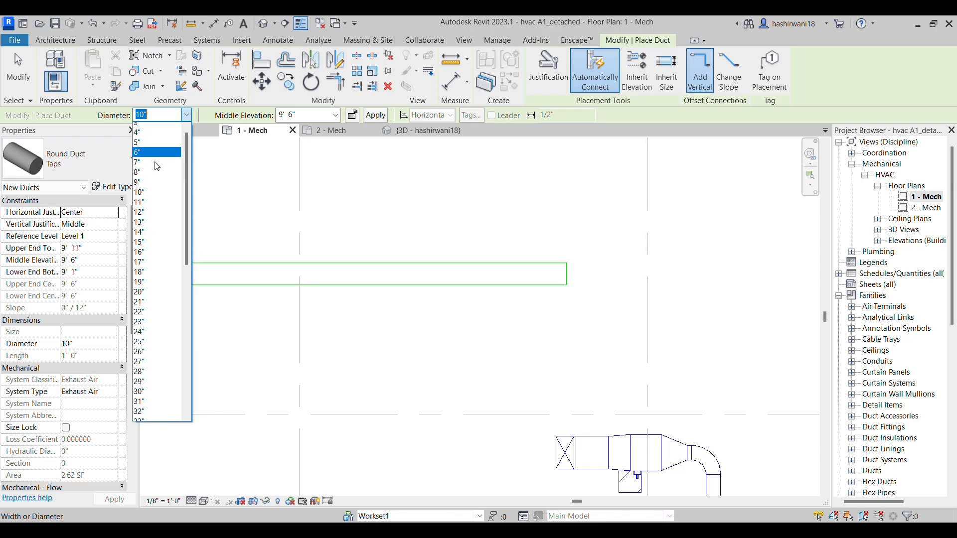
left_click(157, 178)
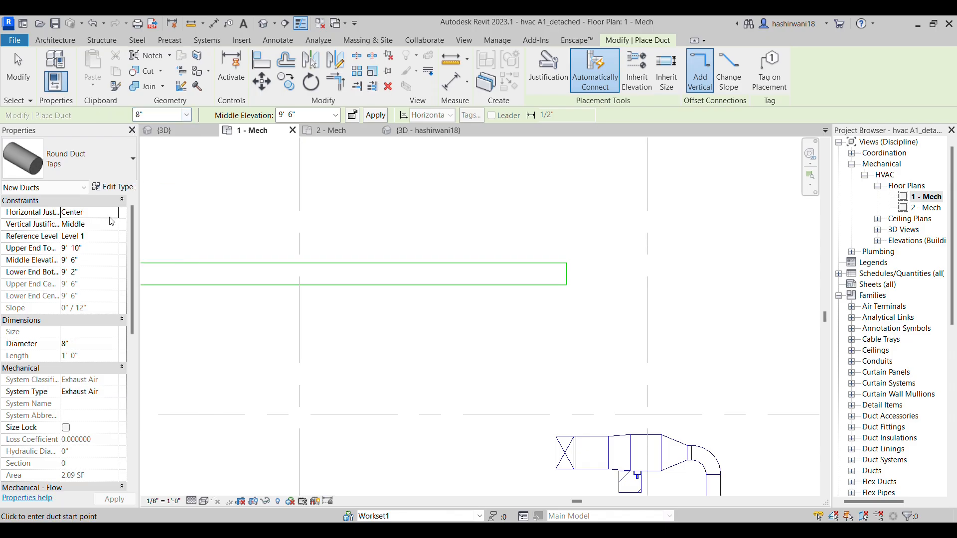
left_click(97, 272)
key("Return")
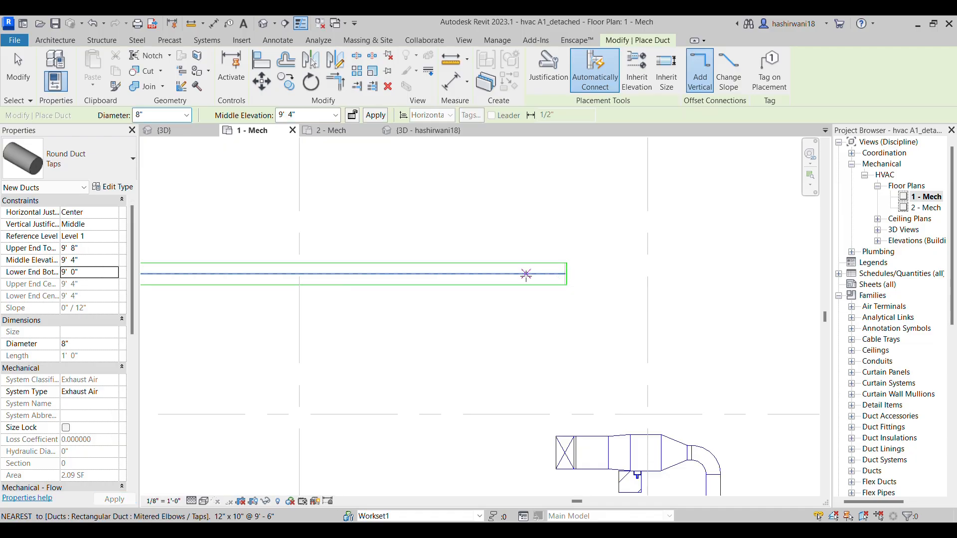
Try to draw an 8" round branch down from the exhaust main near its right end, then discard the attempts
left_click(526, 274)
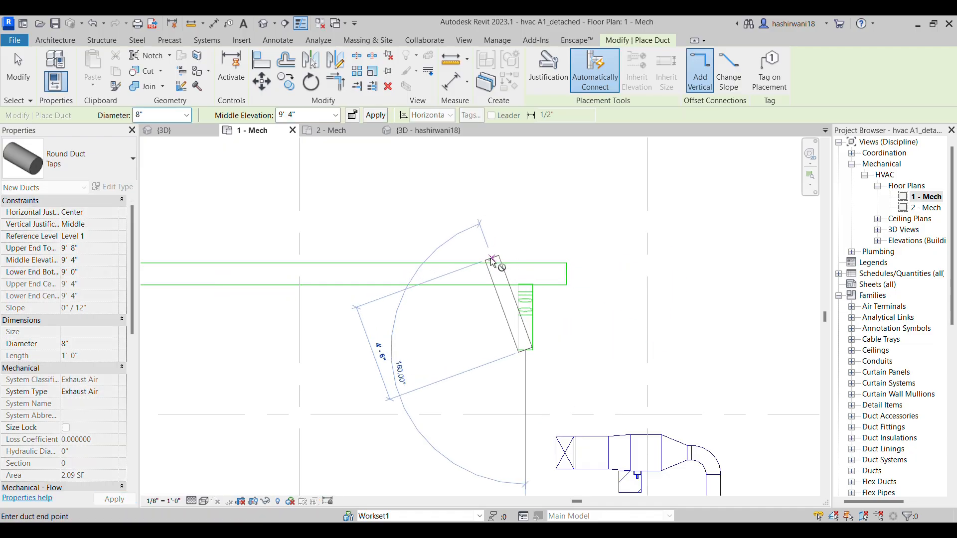
left_click(540, 313)
key("ctrl+z")
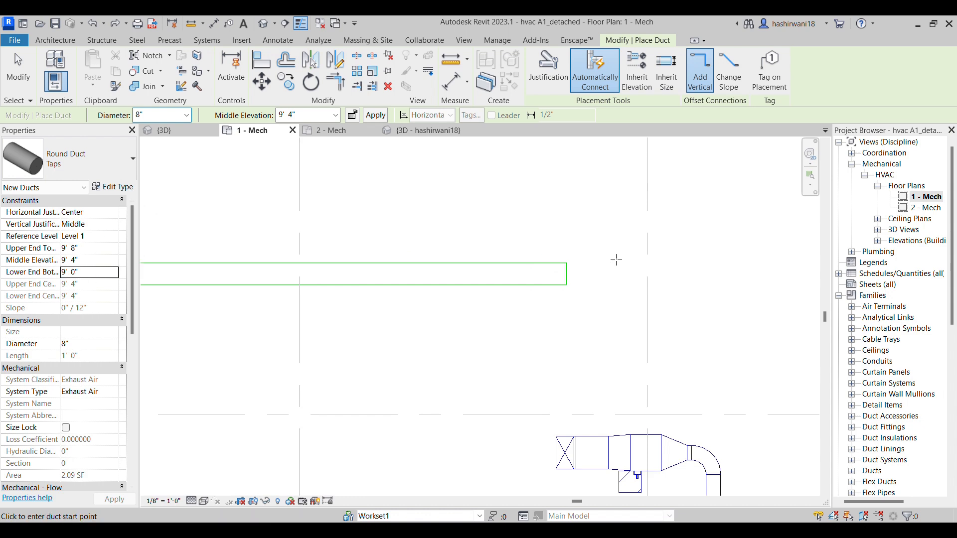
left_click(541, 273)
left_click(567, 345)
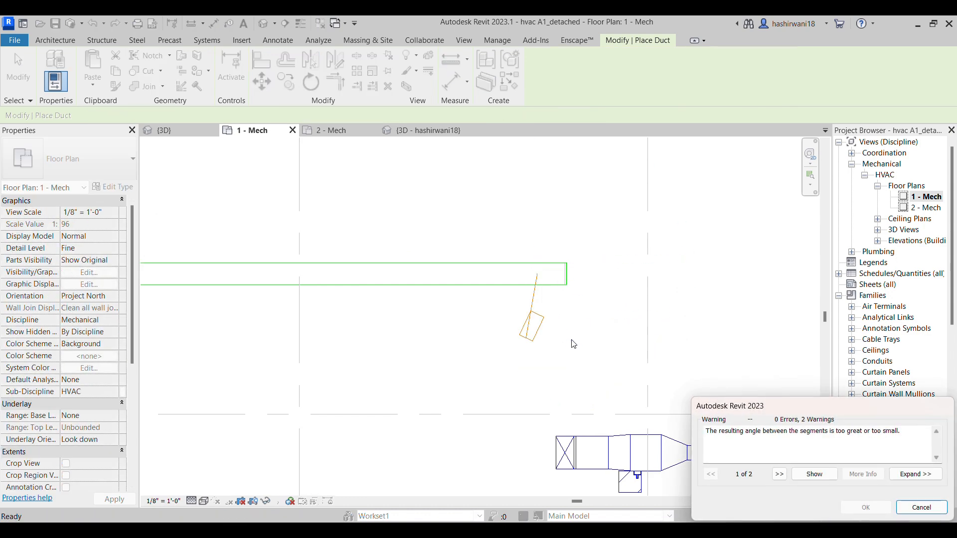
left_click(922, 507)
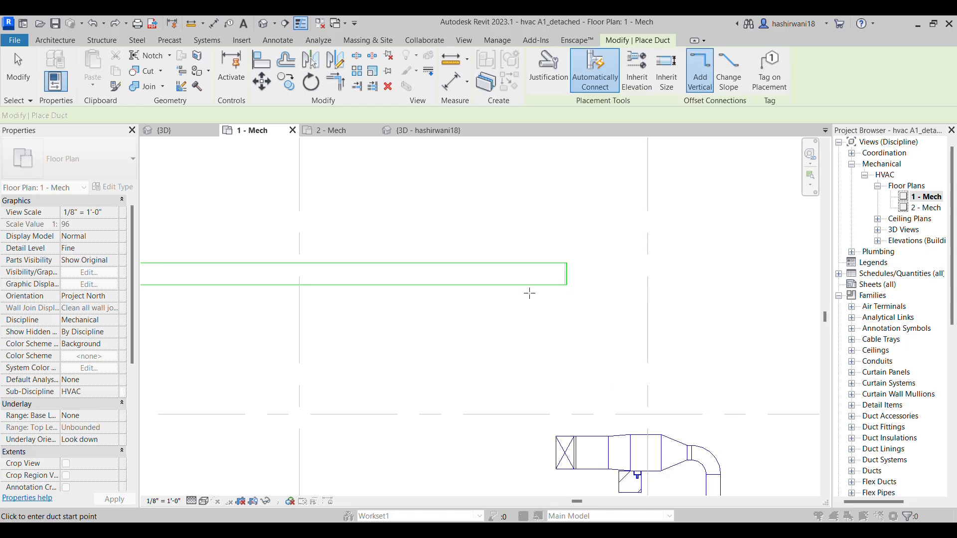
middle_click_drag(527, 293, 603, 314)
scroll(603, 314, "down", 1)
key("Escape")
key("Escape")
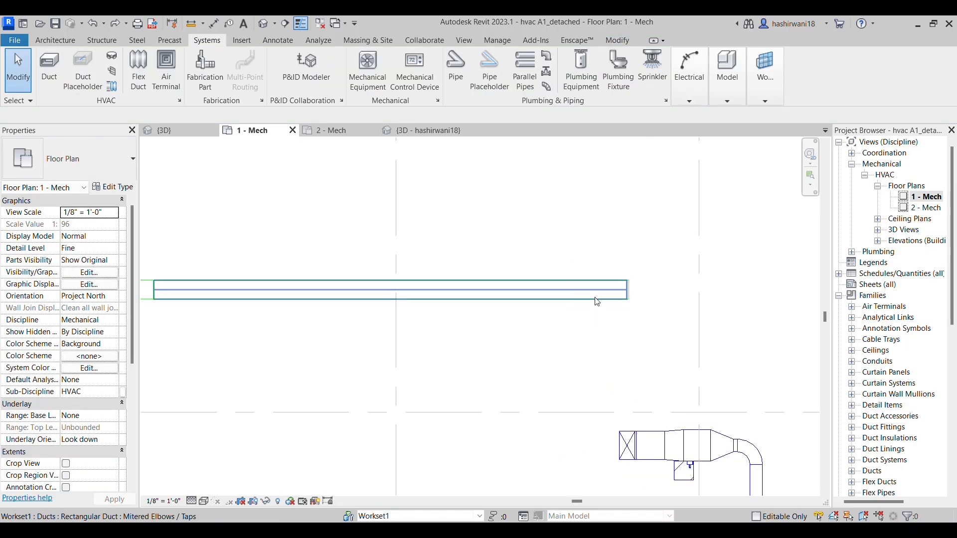
Draw a 12" round Taps branch about 2' 8" long straight down from the exhaust main near its right end, at middle elevation 9' 6"
left_click(598, 300)
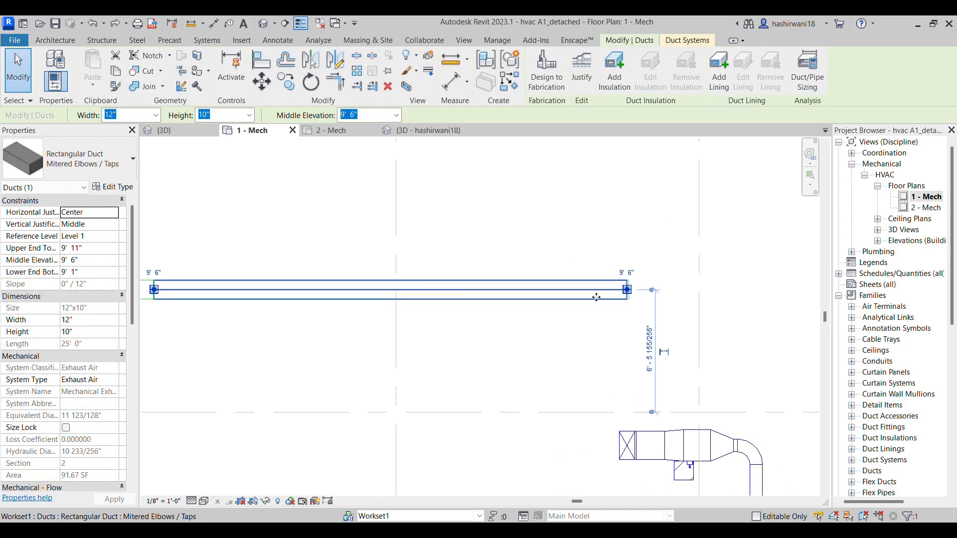
key("d")
key("t")
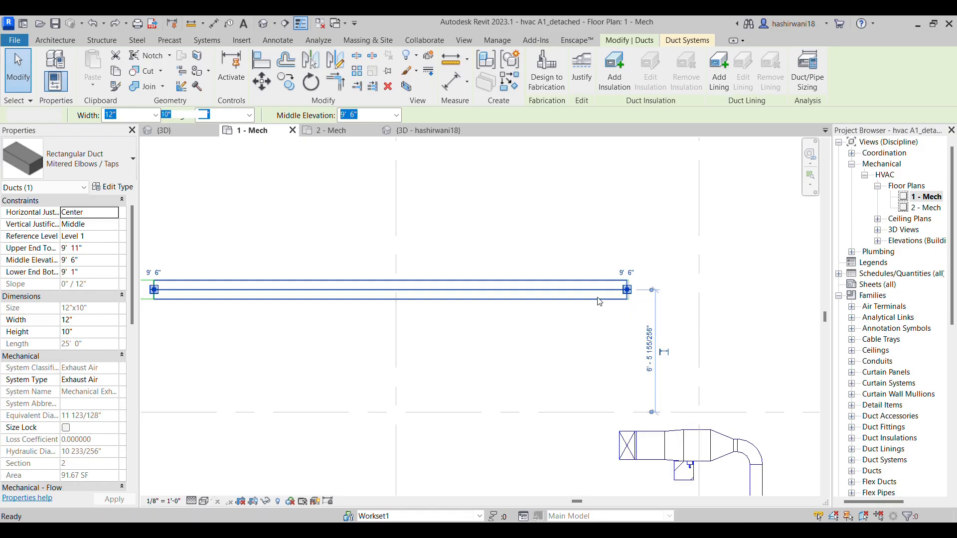
left_click(77, 157)
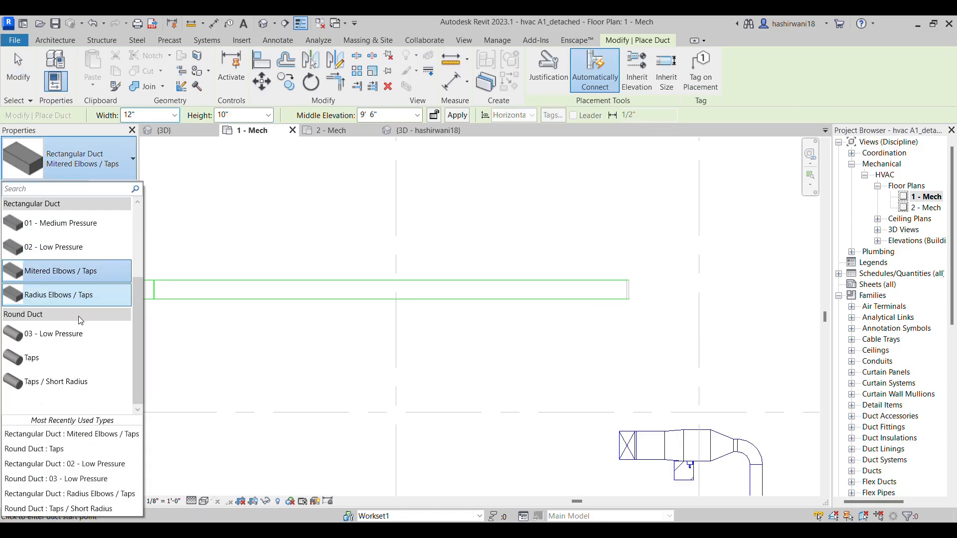
left_click(77, 355)
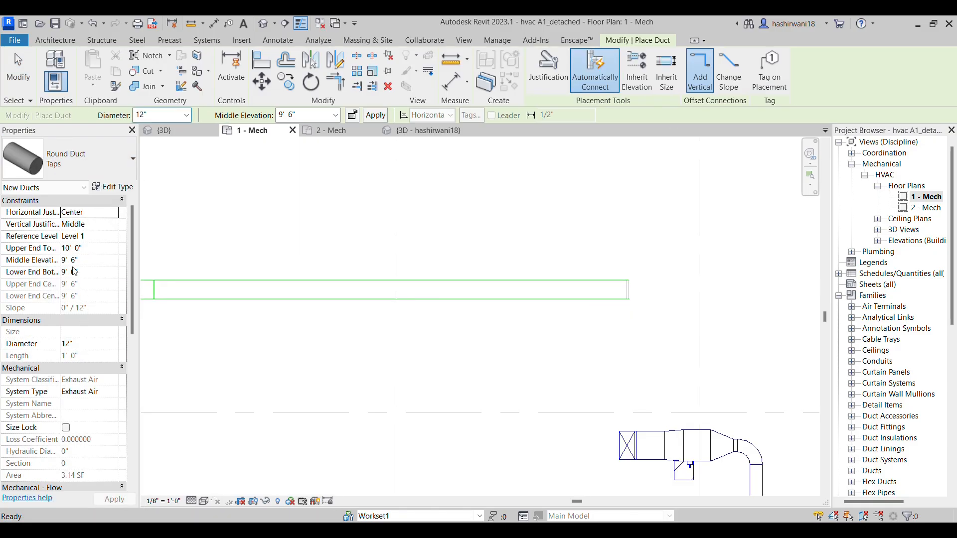
left_click(584, 290)
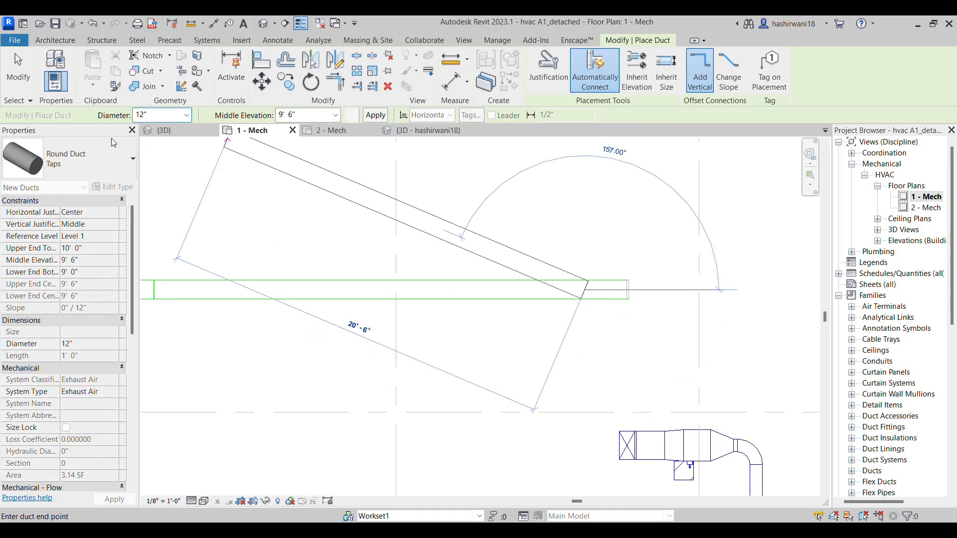
left_click(187, 115)
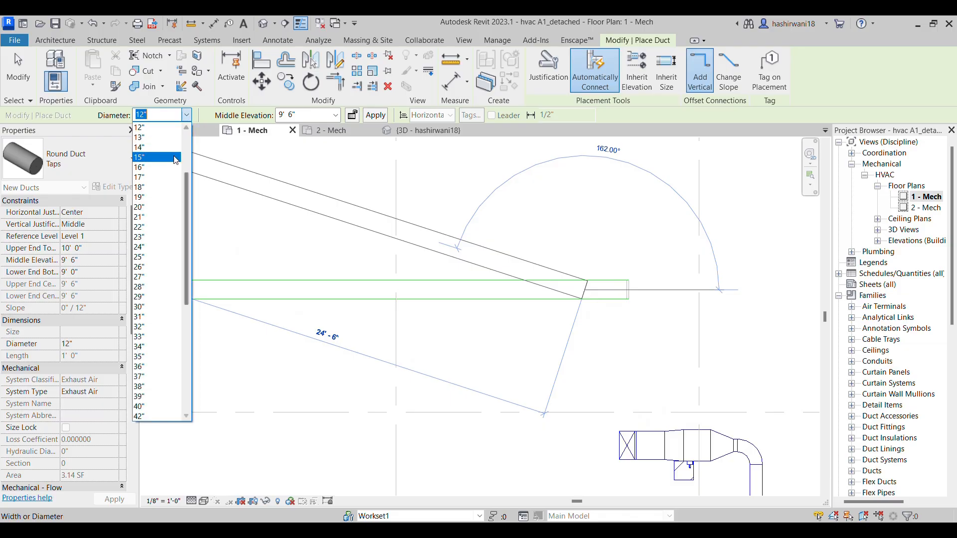
left_click(568, 333)
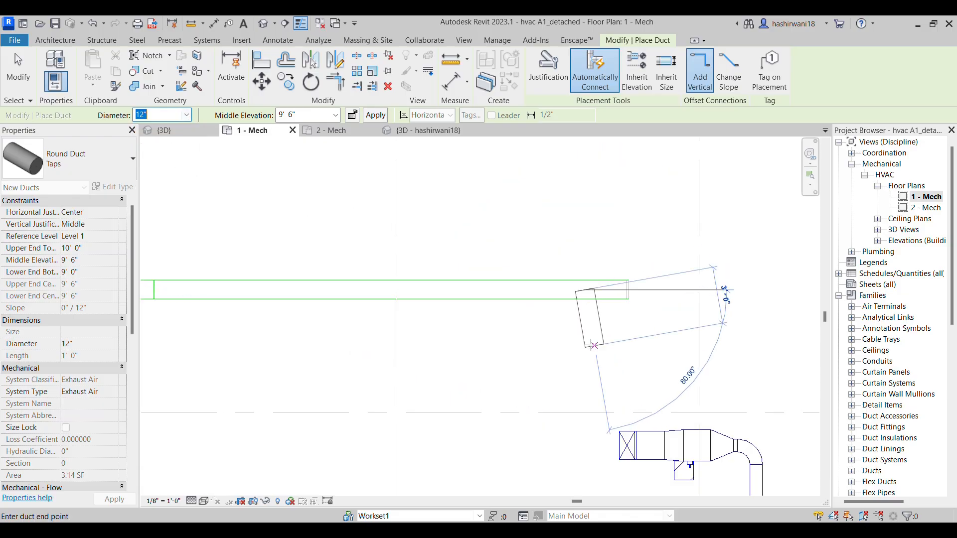
left_click(574, 282)
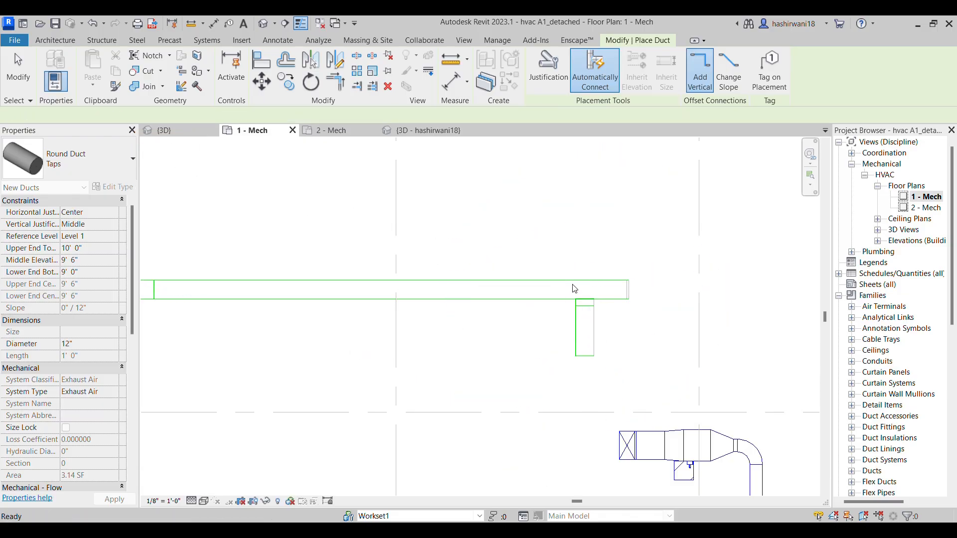
key("Escape")
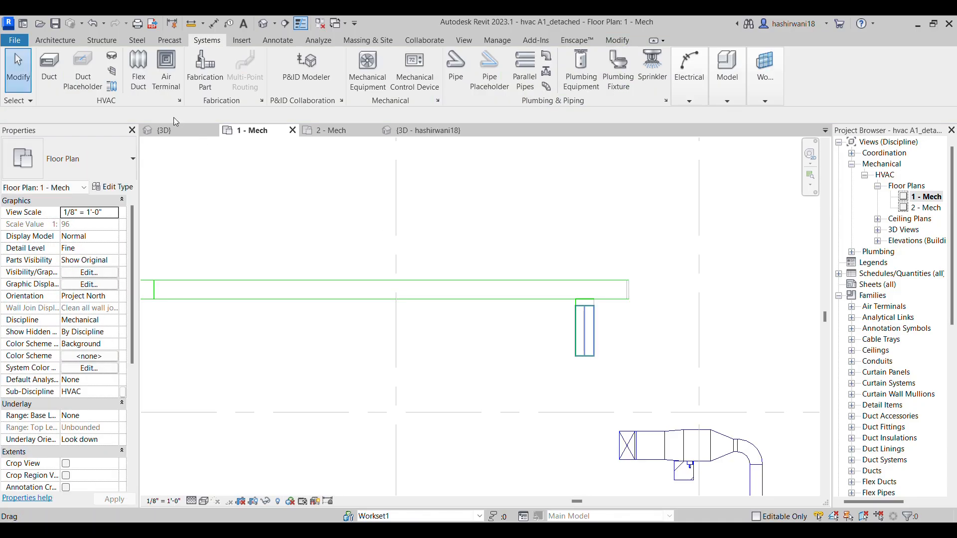
Set the diameter of the round branch near the exhaust main's right end to 8"
left_click(587, 349)
left_click(167, 115)
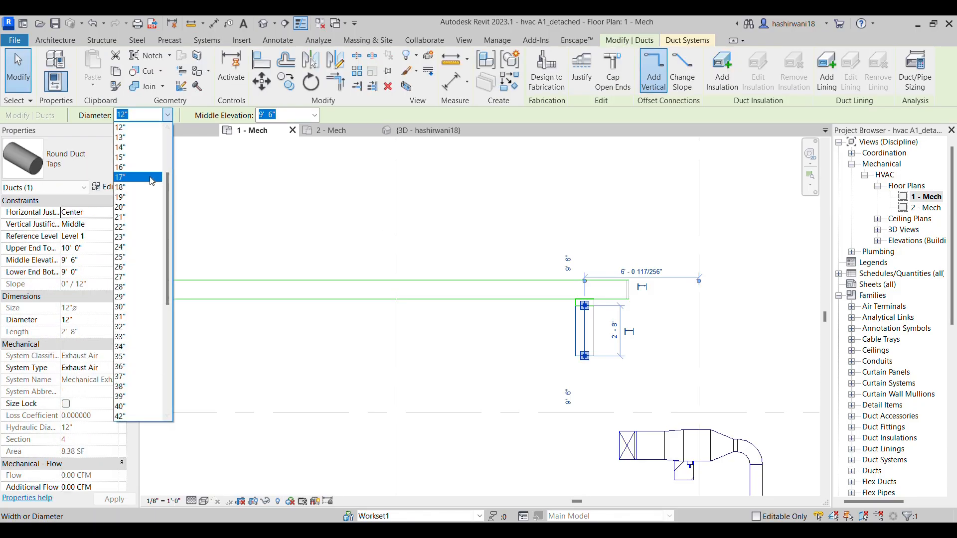
scroll(144, 147, "up", 2)
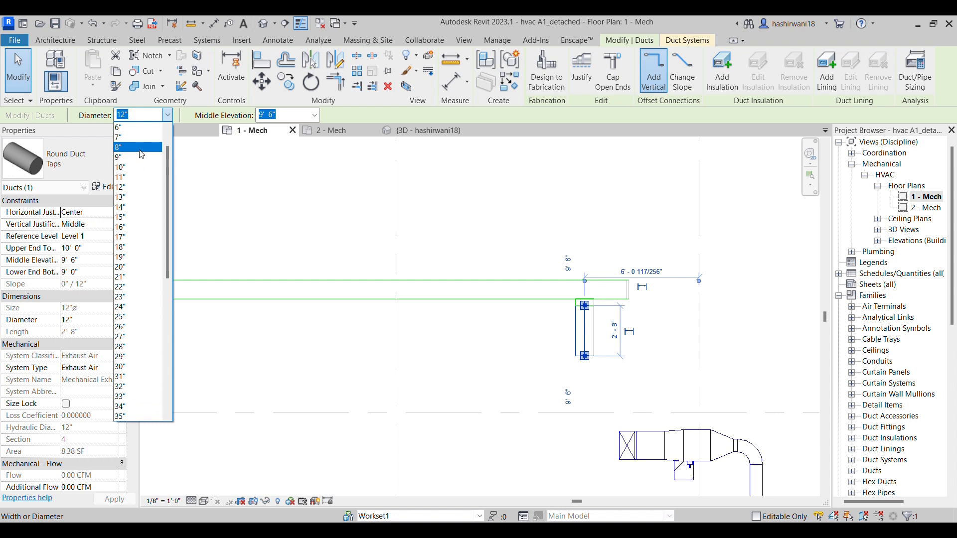
left_click(141, 149)
left_click(560, 338)
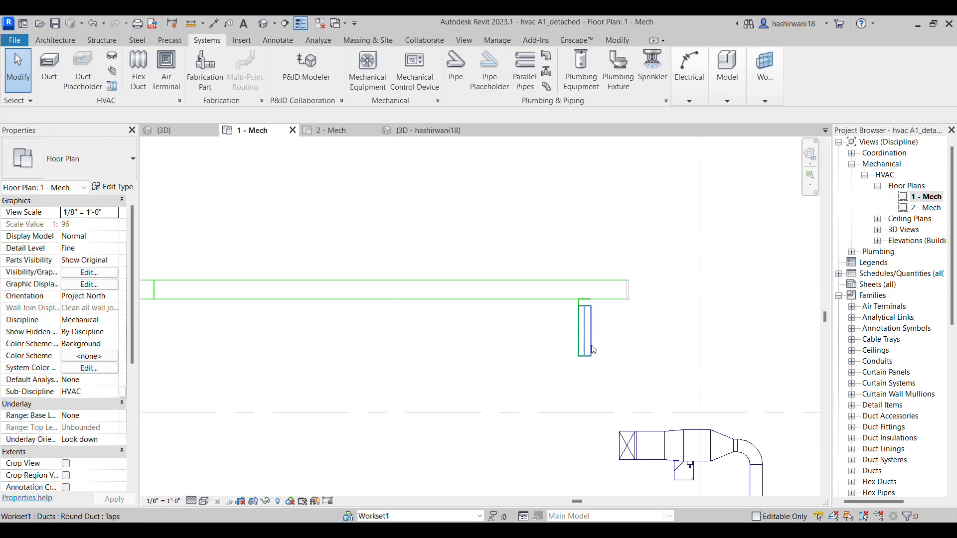
Draw a similar 8" round branch nearer the terminal unit, running about 2' 6" down from the exhaust main and turning right
left_click(589, 346)
key("c")
key("s")
middle_click_drag(268, 309, 355, 302)
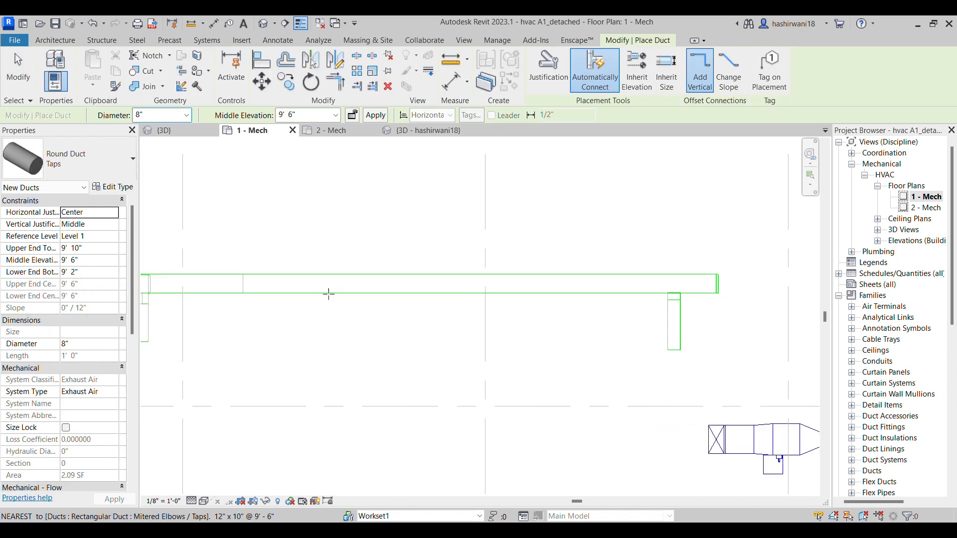
left_click(364, 294)
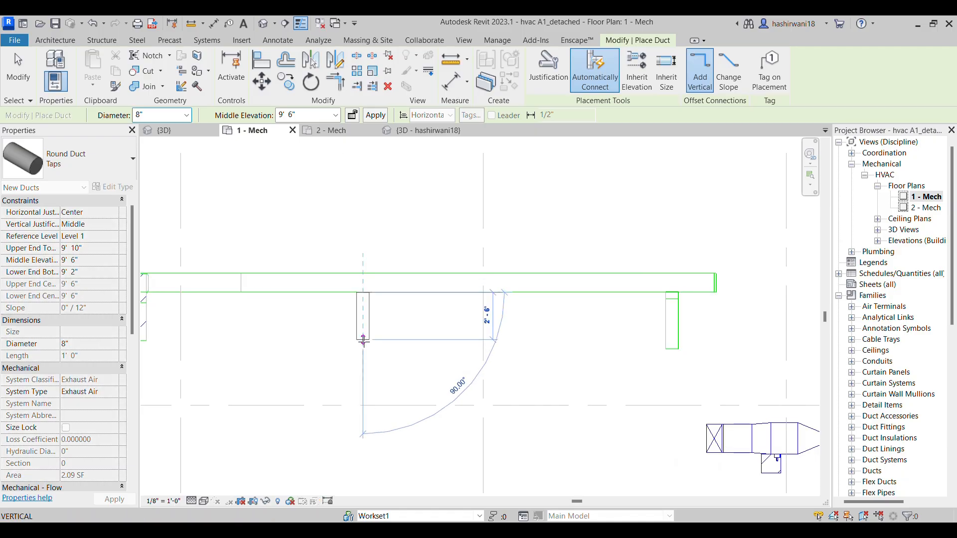
left_click(429, 340)
key("Escape")
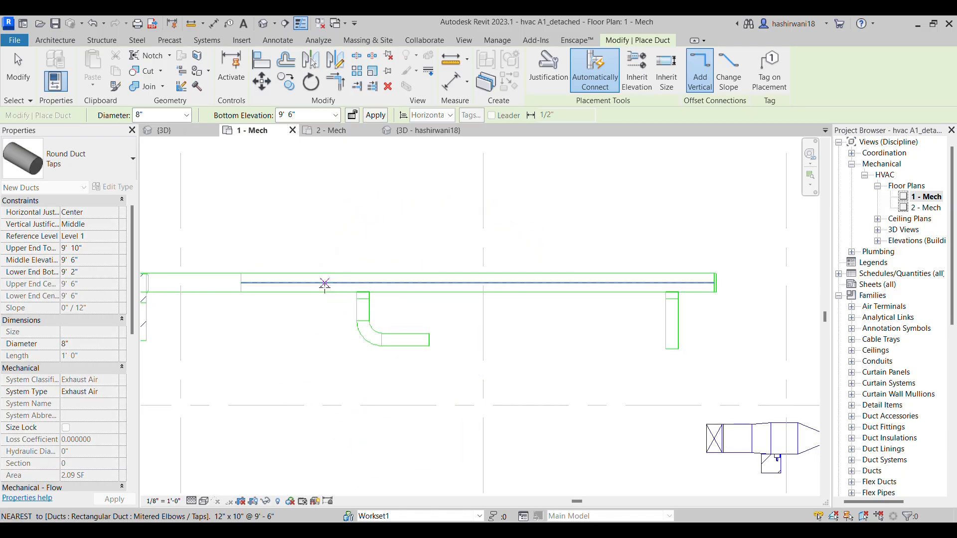
Draw an 8" round branch down from the exhaust main, between the terminal unit and the right-turning branch, turning left to mirror that branch
left_click(325, 283)
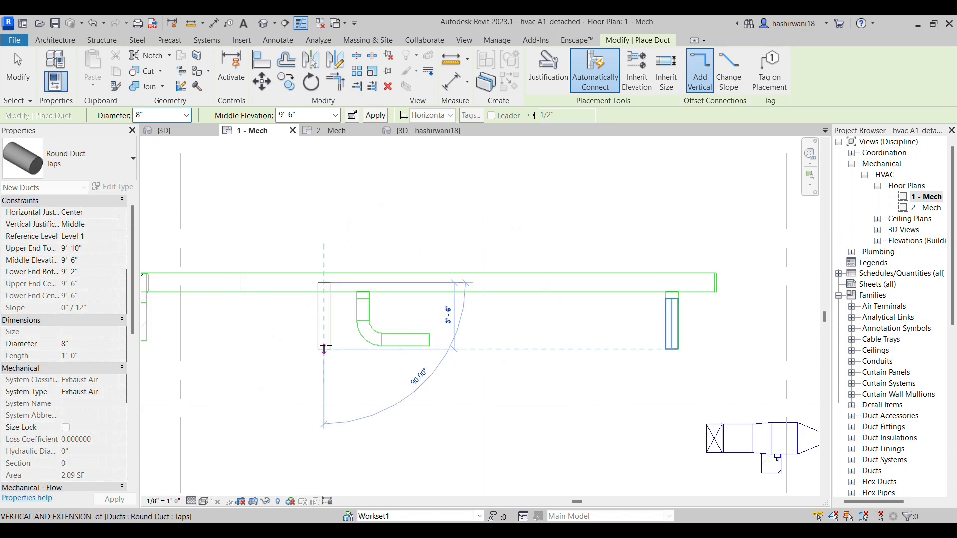
left_click(324, 340)
left_click(267, 338)
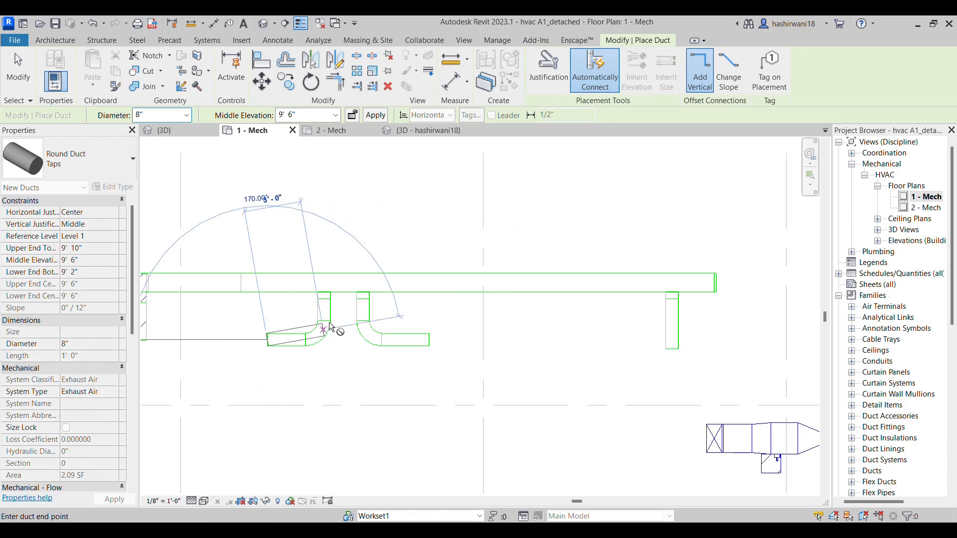
key("Escape")
Start placing an air terminal and choose the Return Diffuser type 24 x 24 Face 12 x 12 Connection
scroll(620, 325, "down", 1)
middle_click_drag(620, 325, 571, 318)
scroll(586, 311, "up", 2)
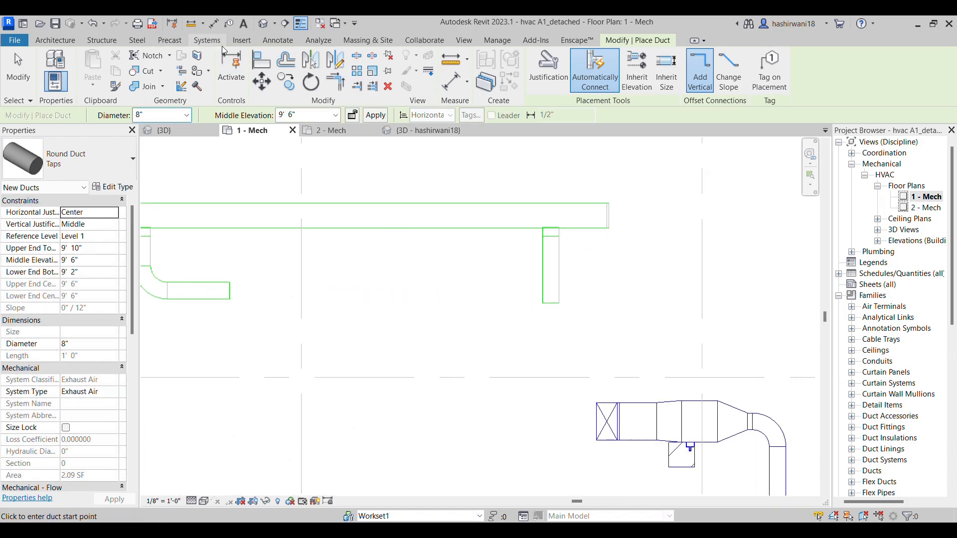
left_click(206, 40)
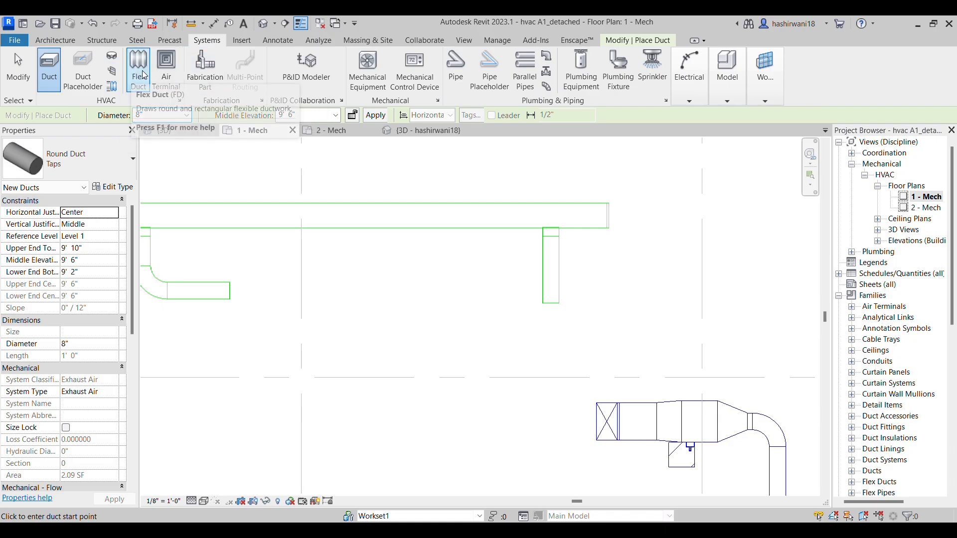
left_click(167, 65)
left_click(89, 169)
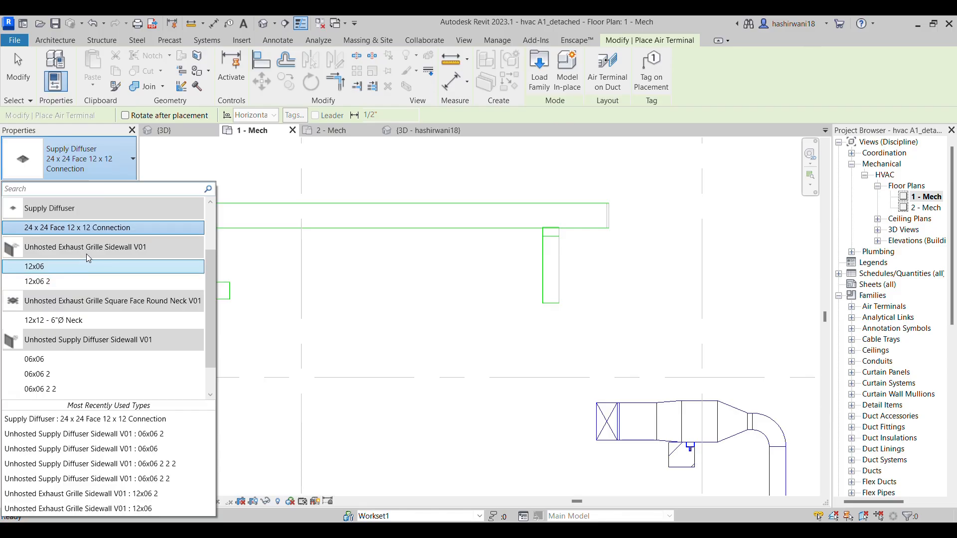
left_click(101, 276)
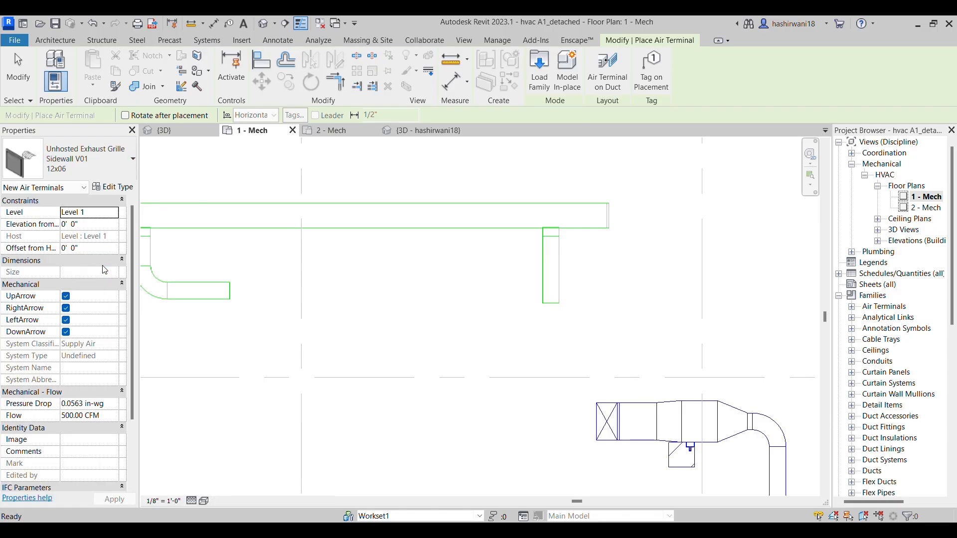
left_click(75, 158)
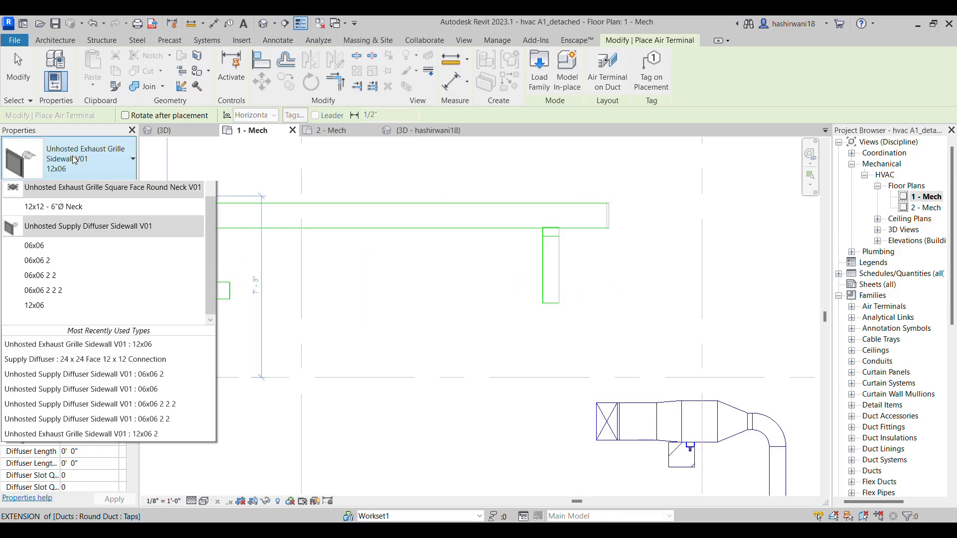
scroll(70, 247, "up", 3)
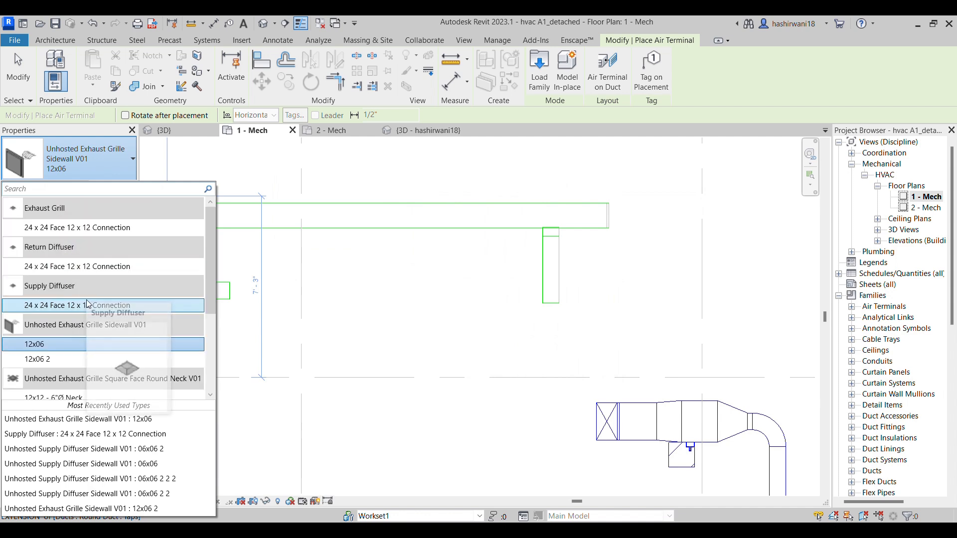
left_click(90, 265)
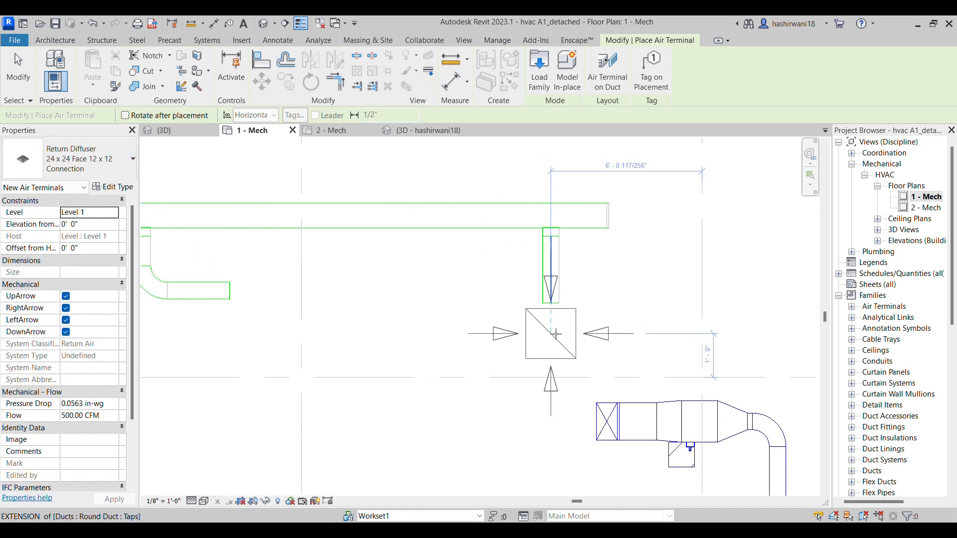
Set the return diffuser type's Diffuser Width and Diffuser Height to 1'
left_click(126, 188)
left_click(489, 261)
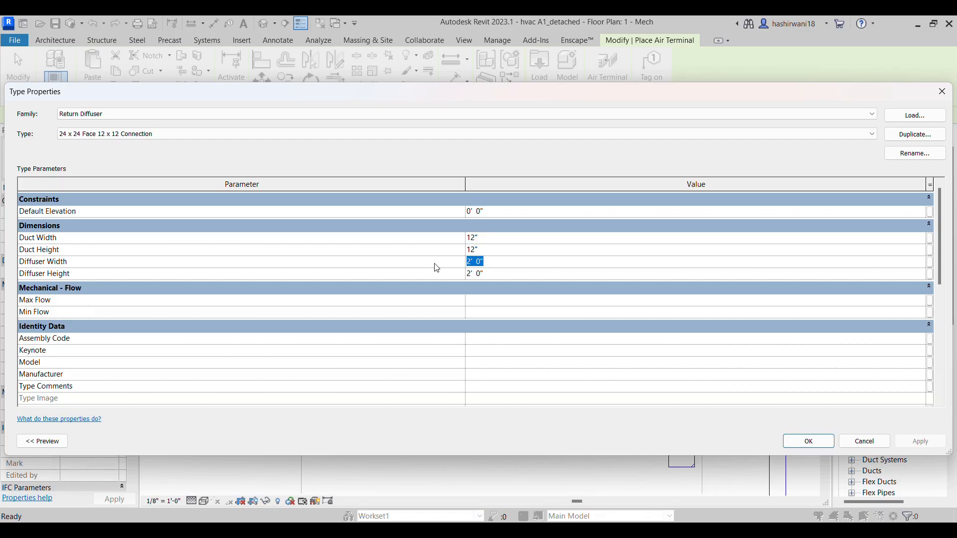
type("1")
left_click(808, 441)
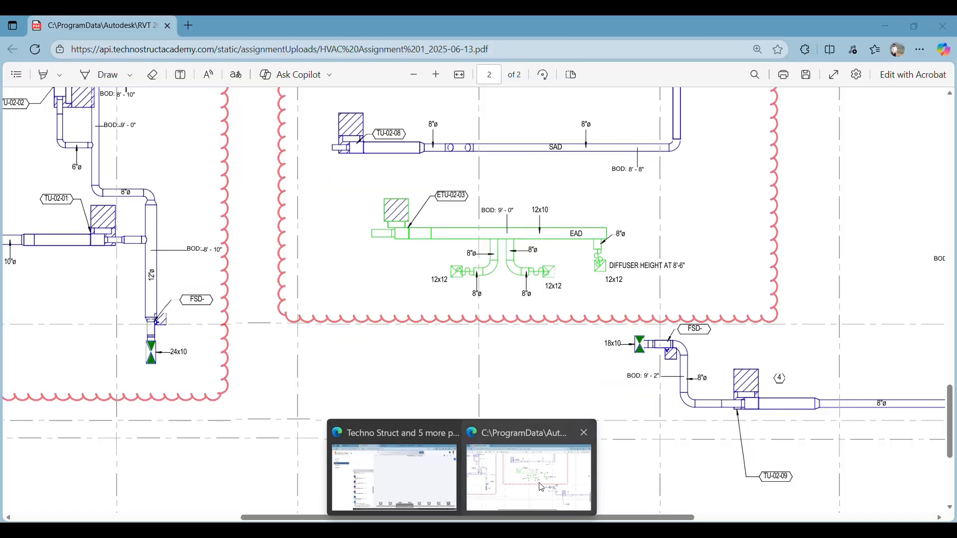
Check the exhaust run's diffuser height in the PDF and set the new diffusers' elevation in Revit to 8' 6"
left_click(543, 456)
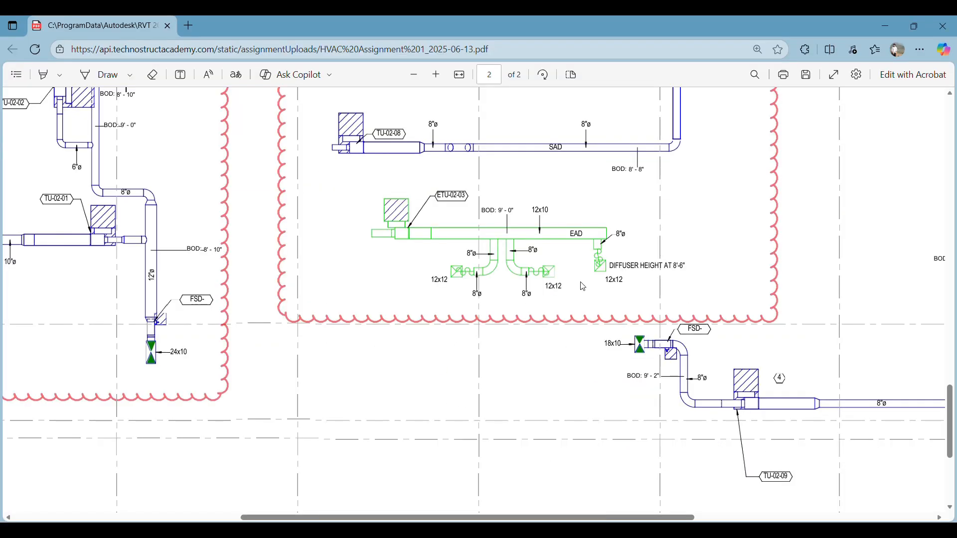
key("alt+Tab")
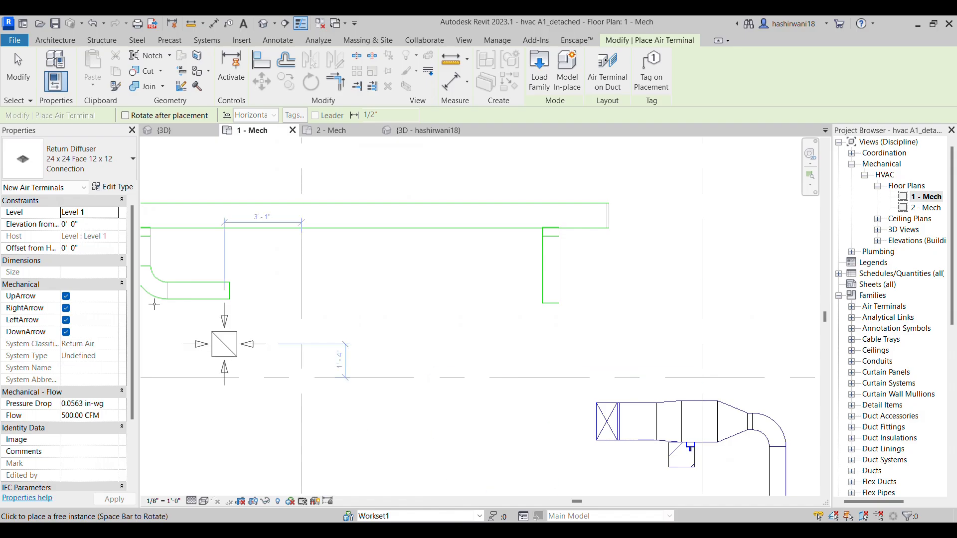
left_click(83, 226)
type("8'")
type(" 6")
key("Return")
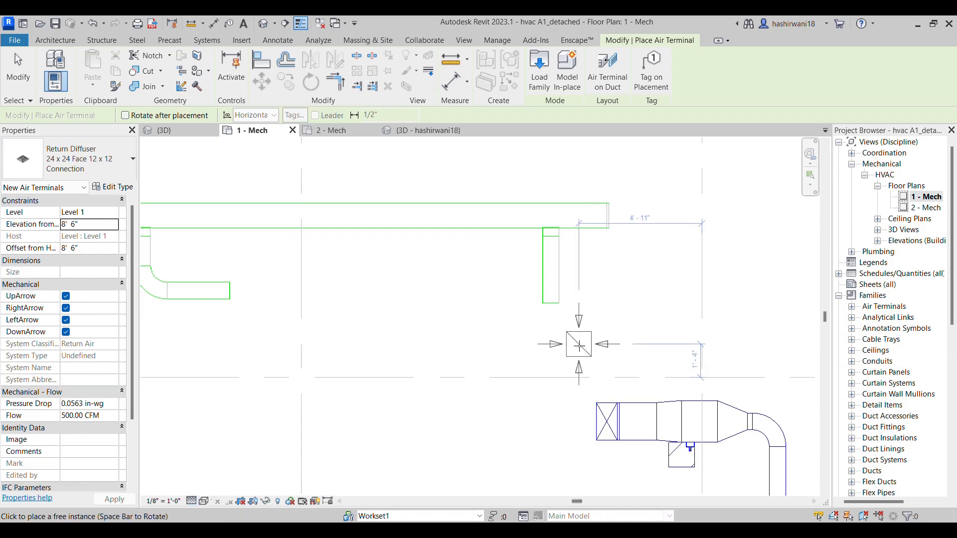
Place three return diffusers, one below and just beyond the open end of each 8" exhaust branch
scroll(588, 343, "down", 2)
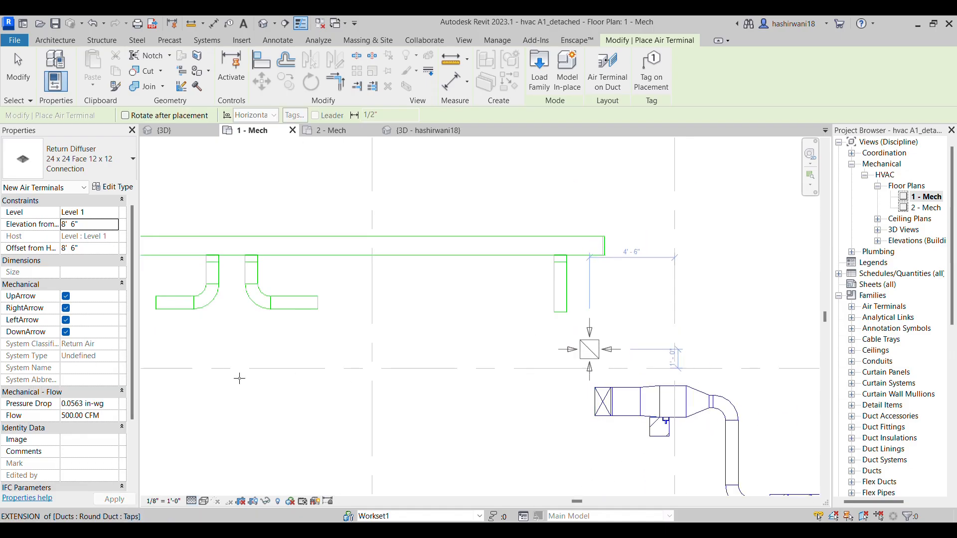
left_click(589, 350)
left_click(353, 330)
middle_click_drag(247, 345, 384, 337)
left_click(252, 322)
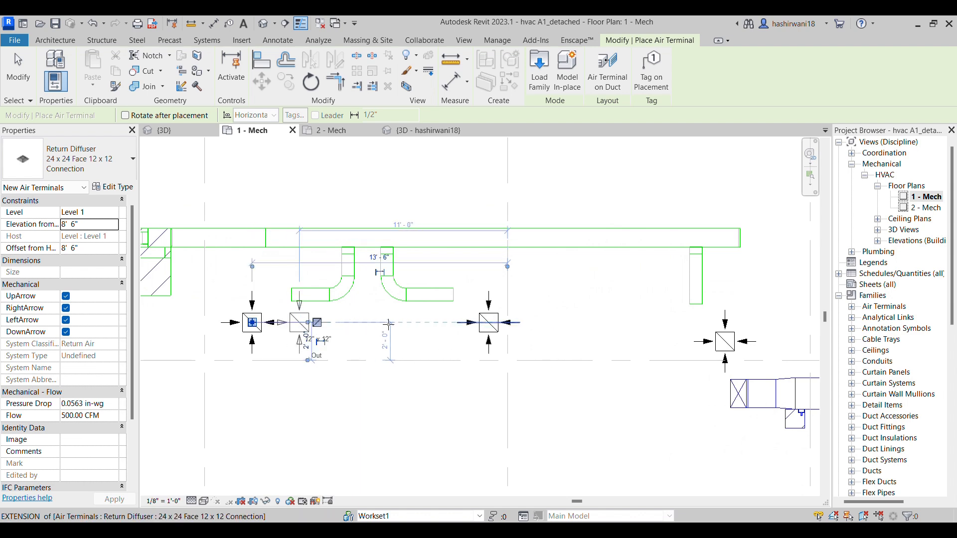
key("Escape")
key("Escape")
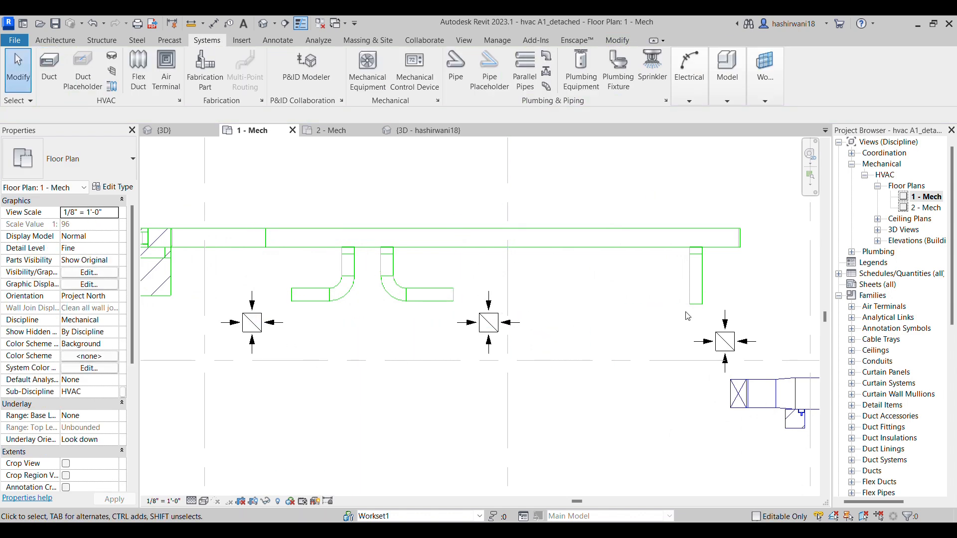
Connect the straight branch near the main's right end to its diffuser with a 12" round flex duct
scroll(691, 320, "up", 1)
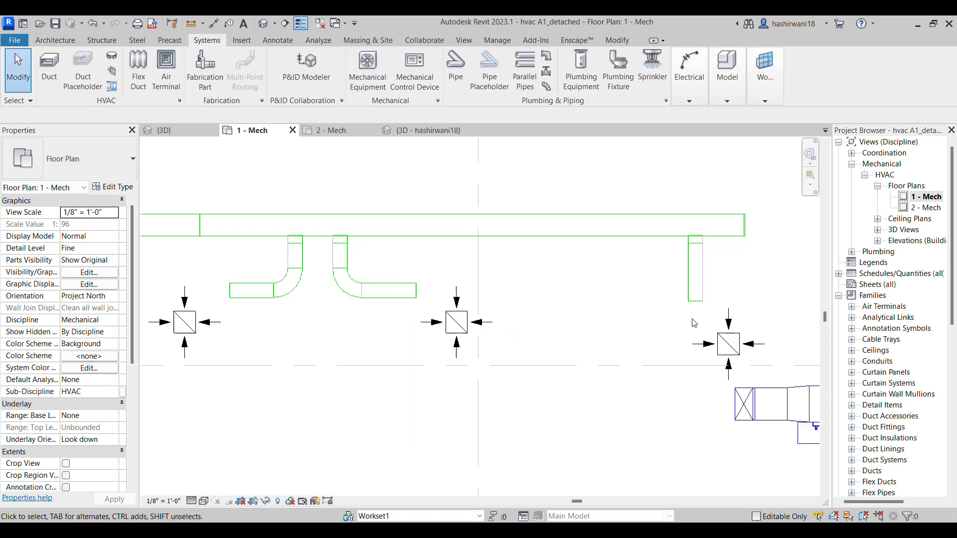
left_click(138, 70)
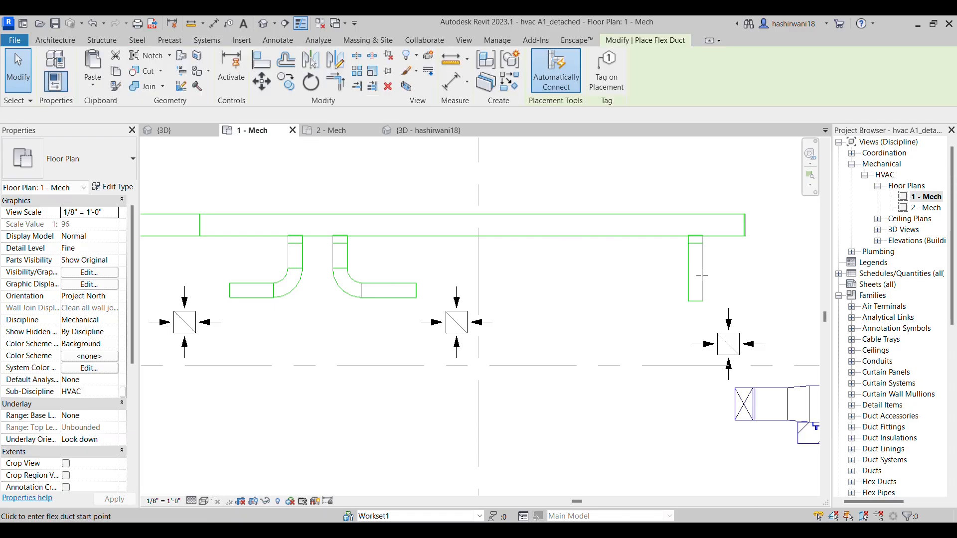
left_click(695, 301)
scroll(728, 343, "up", 2)
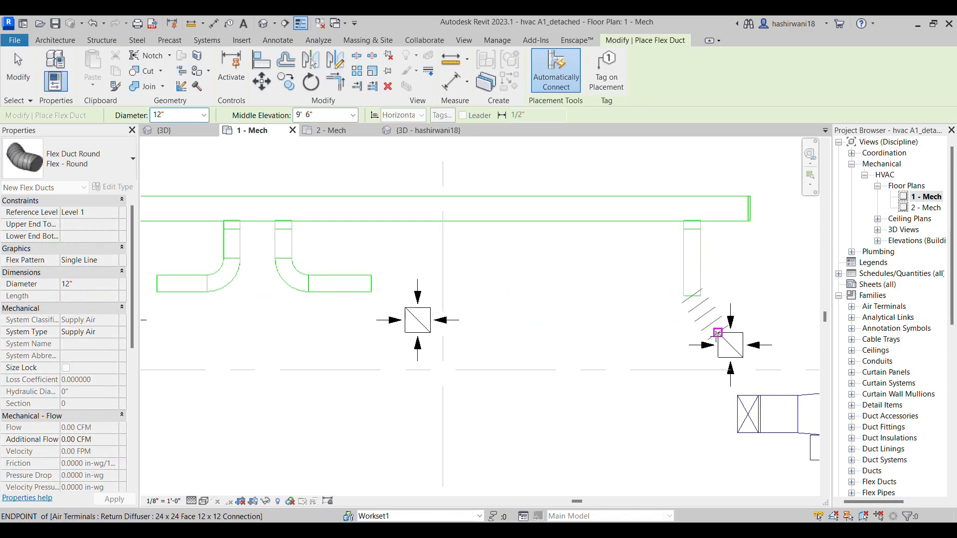
left_click(736, 347)
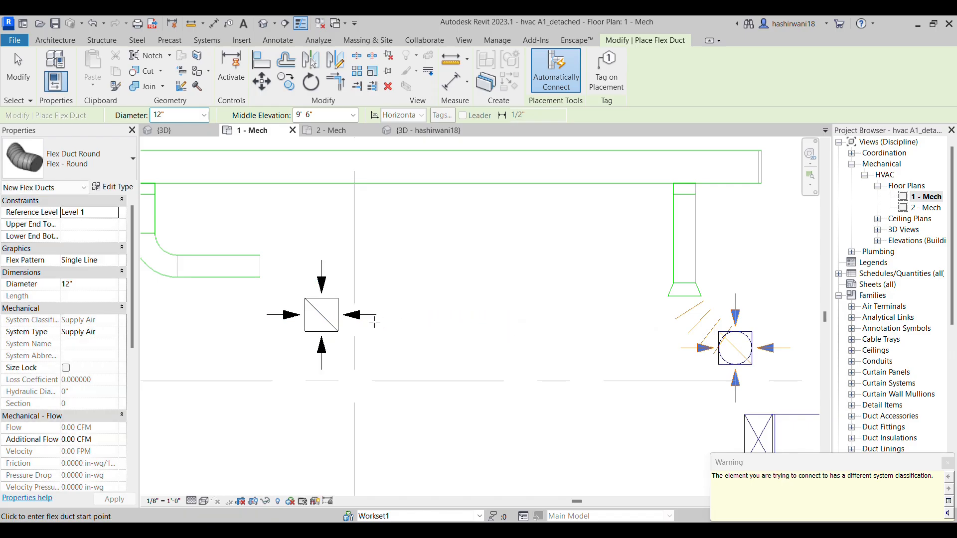
Connect the middle and left diffusers to the ends of the two elbowed branches with 12" round flex ducts
left_click(321, 315)
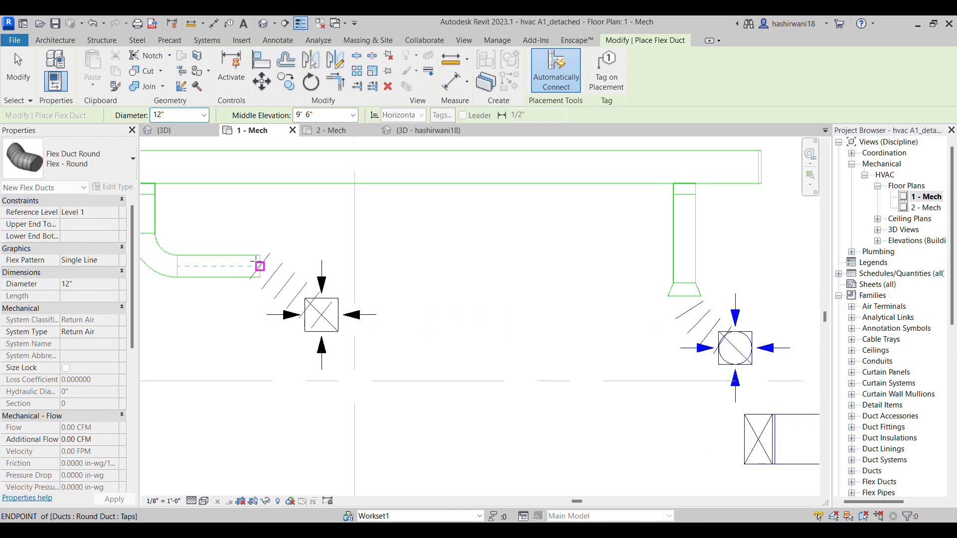
left_click(256, 262)
middle_click_drag(279, 344, 456, 341)
scroll(373, 350, "down", 1)
scroll(456, 341, "down", 1)
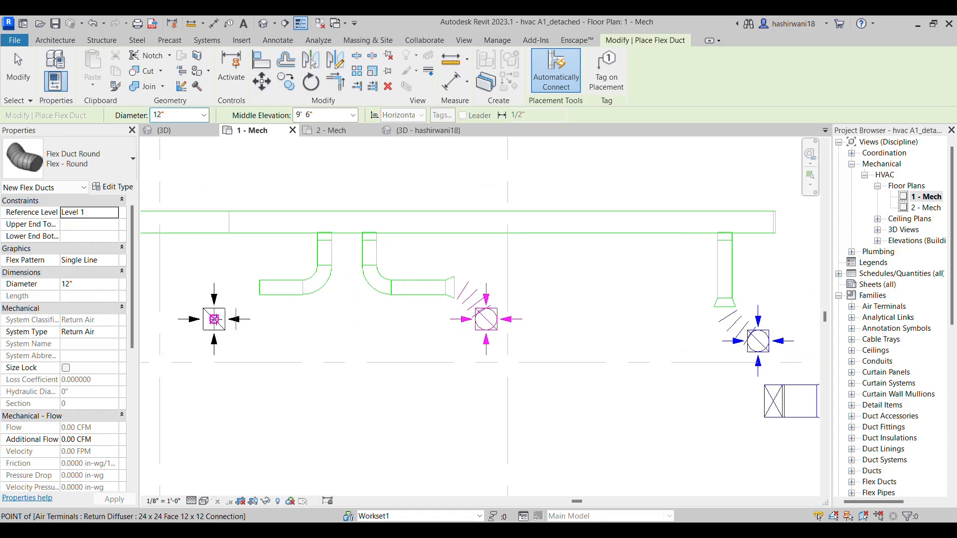
left_click(259, 287)
scroll(343, 331, "down", 2)
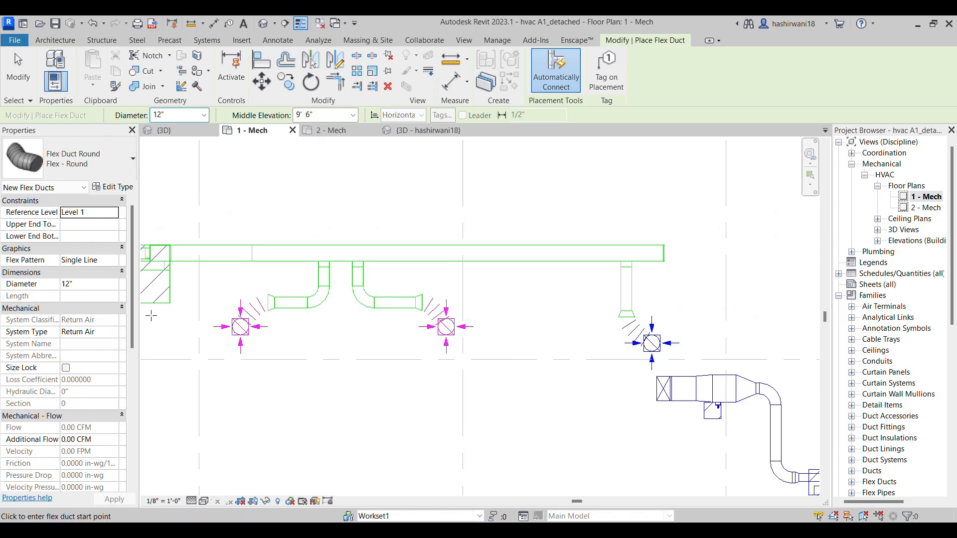
key("Escape")
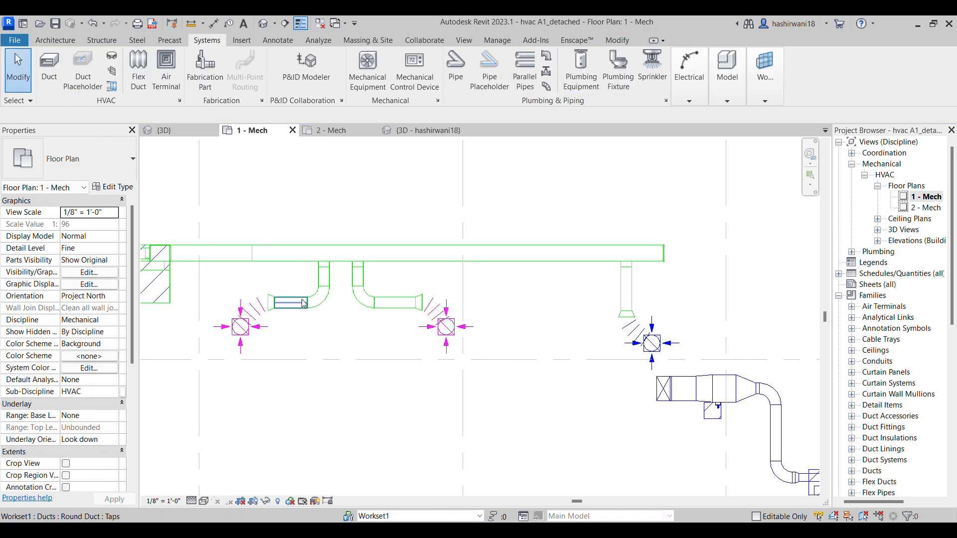
left_click(337, 263)
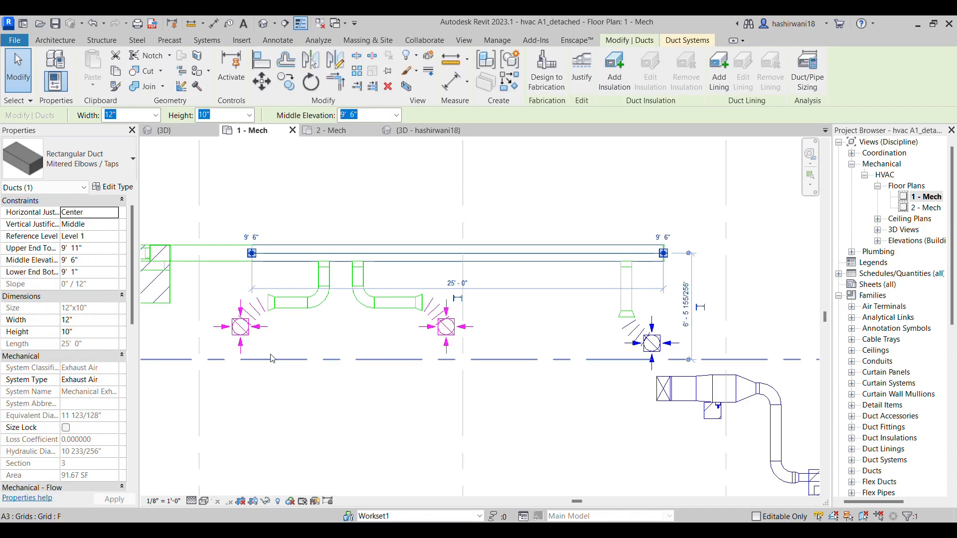
left_click(594, 408)
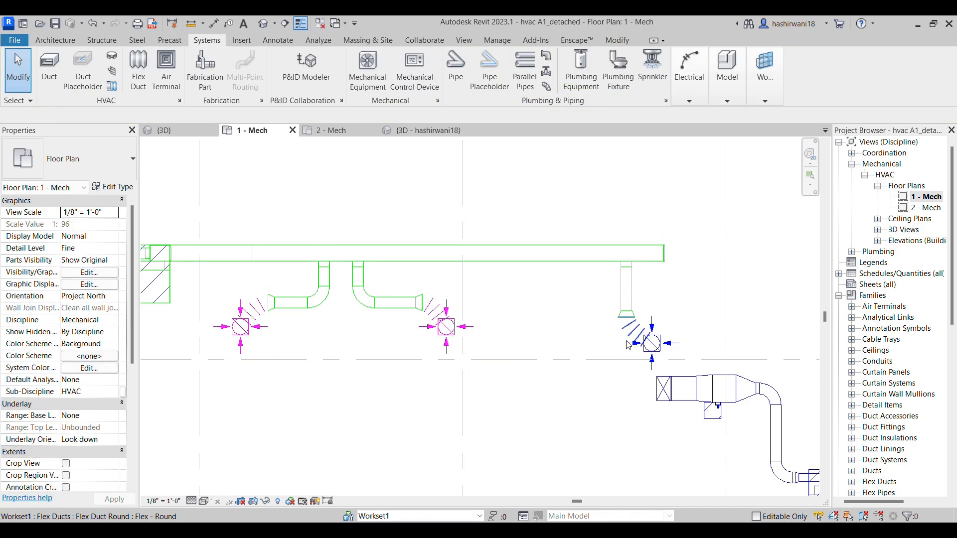
left_click(655, 360)
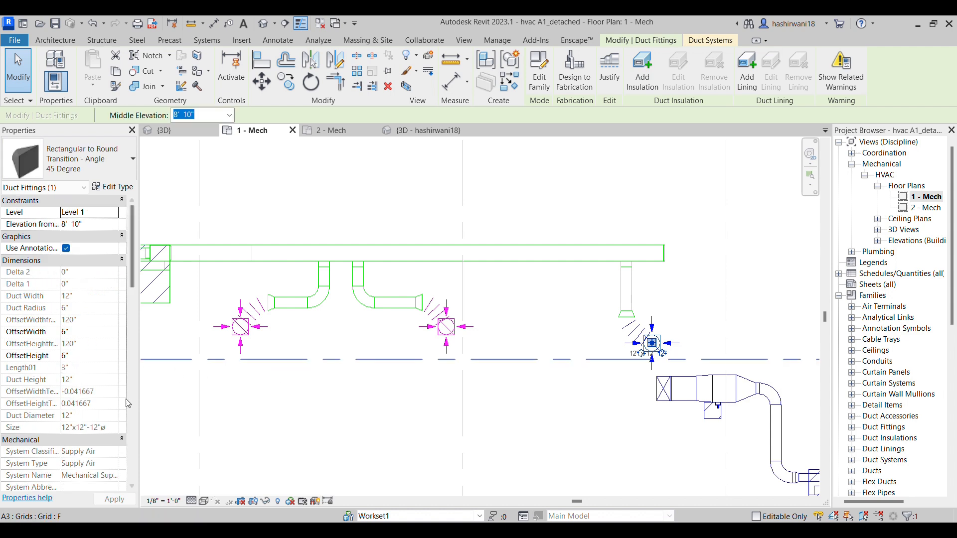
scroll(96, 364, "down", 3)
scroll(212, 389, "up", 2)
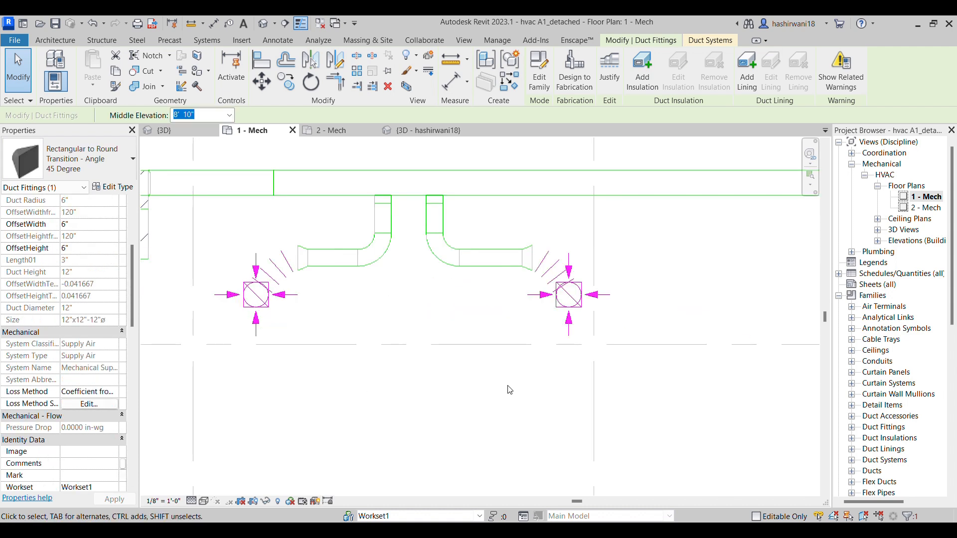
left_click(550, 361)
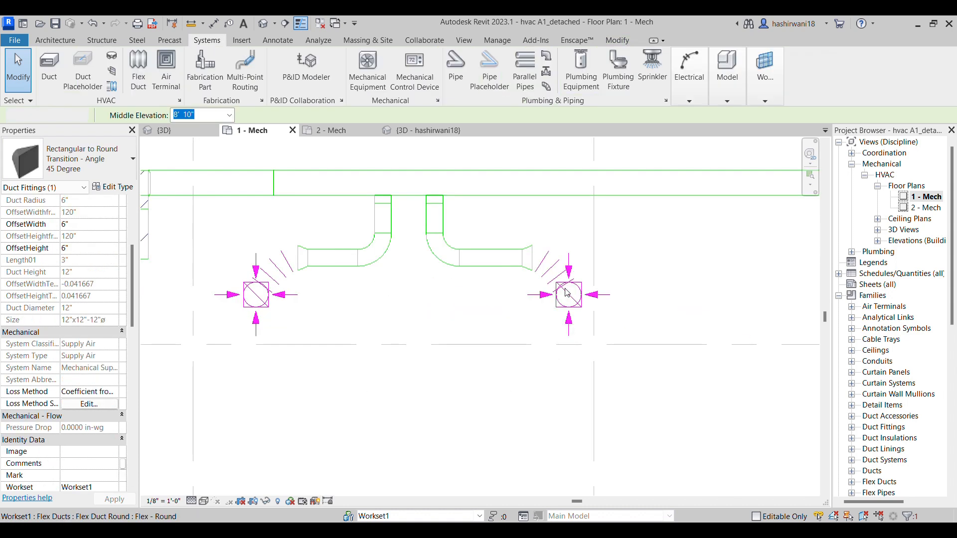
Delete the rectangular-to-round transition at the middle diffuser and set the system type of its flex duct to Exhaust Air
left_click(577, 315)
key("Escape")
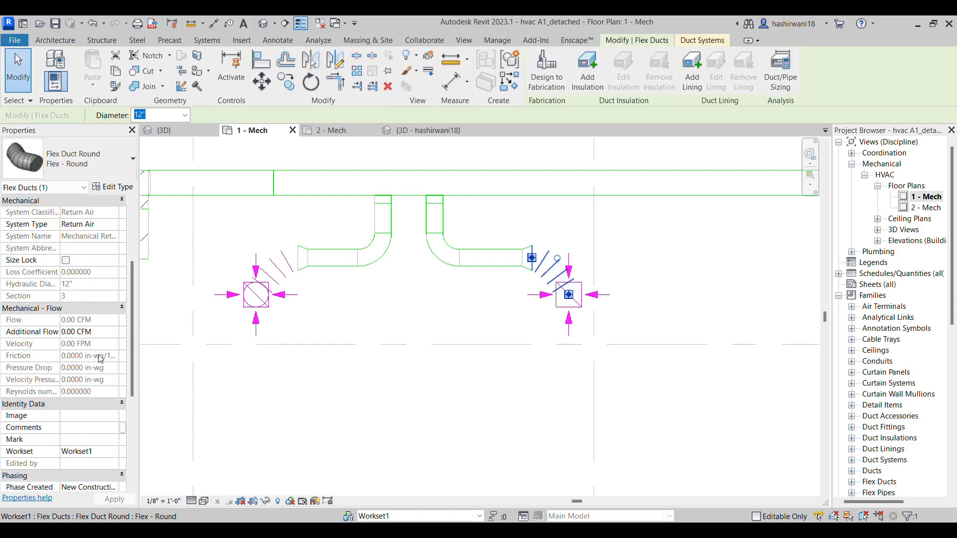
scroll(102, 349, "up", 2)
left_click(114, 284)
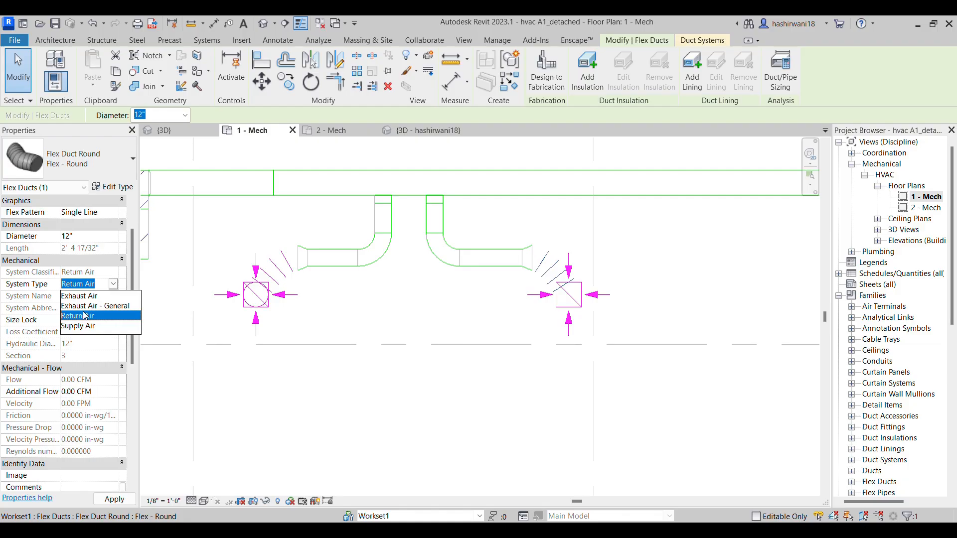
left_click(90, 298)
left_click(431, 320)
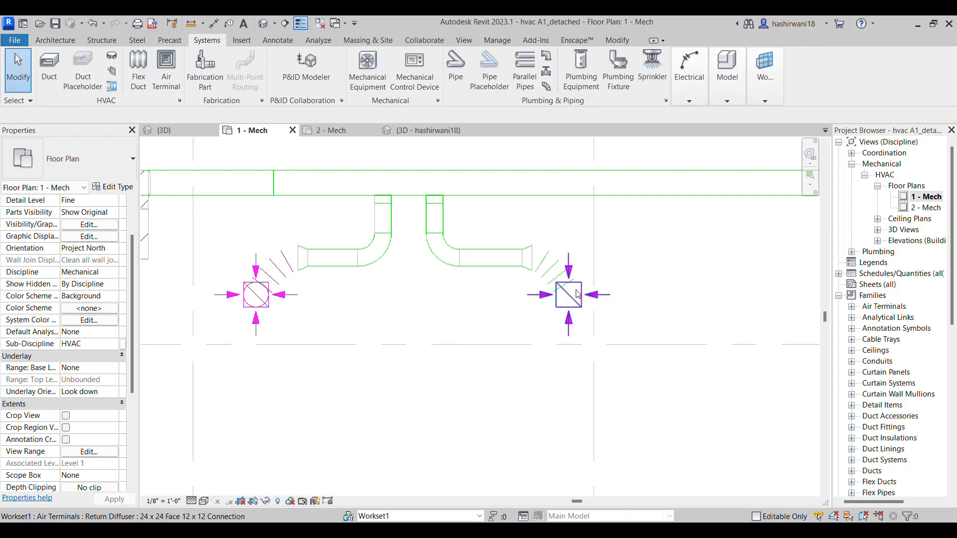
Reshape the middle flex duct by moving the tangent vertex at its diffuser end up and to the right
scroll(575, 290, "up", 2)
left_click(561, 301)
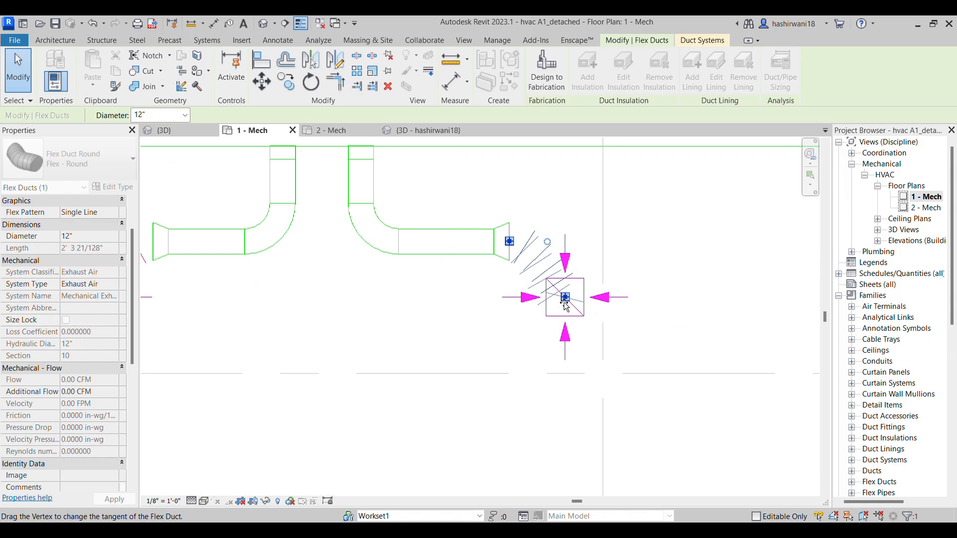
left_click_drag(567, 305, 623, 245)
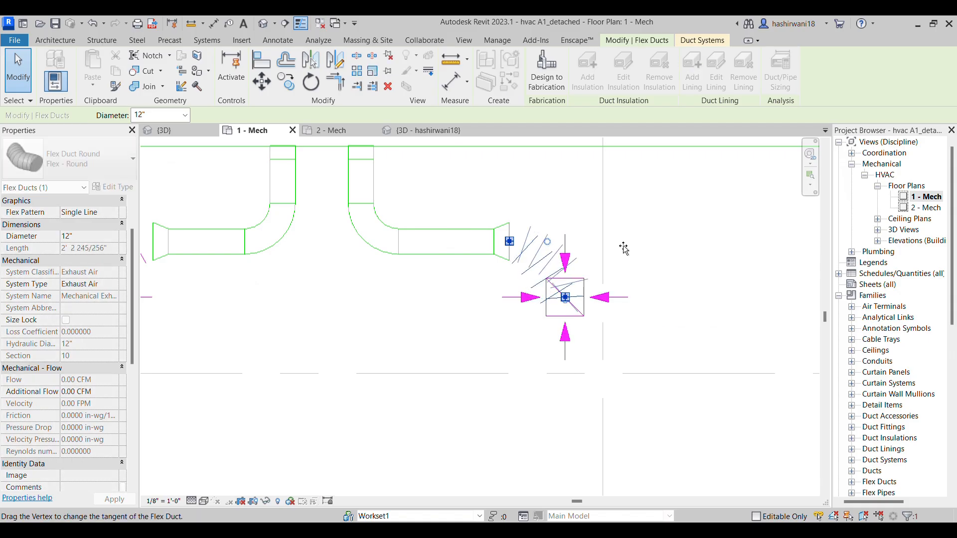
Delete the middle diffuser and paste a copy of the left 12x12-connection diffuser at the free end of the middle flex duct
left_click(582, 319)
key("Delete")
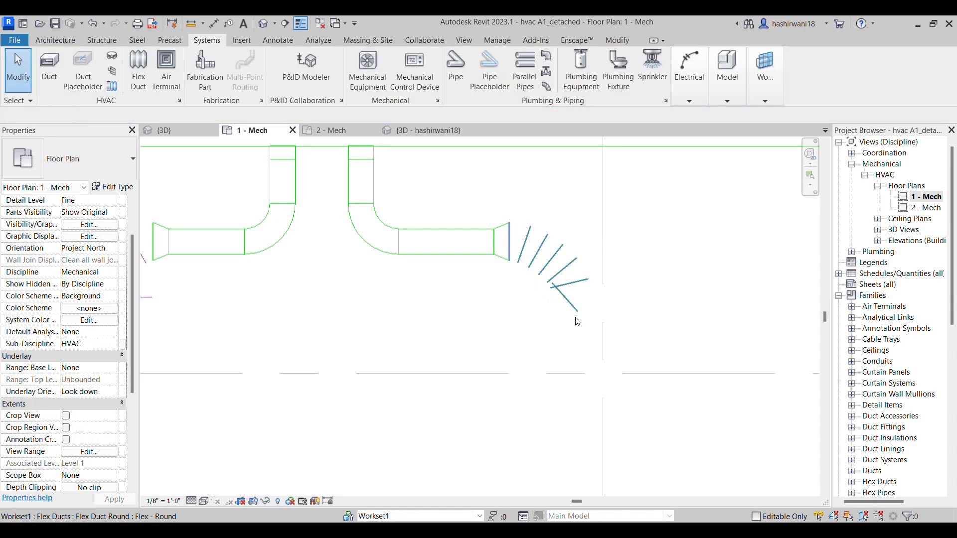
scroll(541, 327, "down", 1)
middle_click_drag(541, 326, 579, 324)
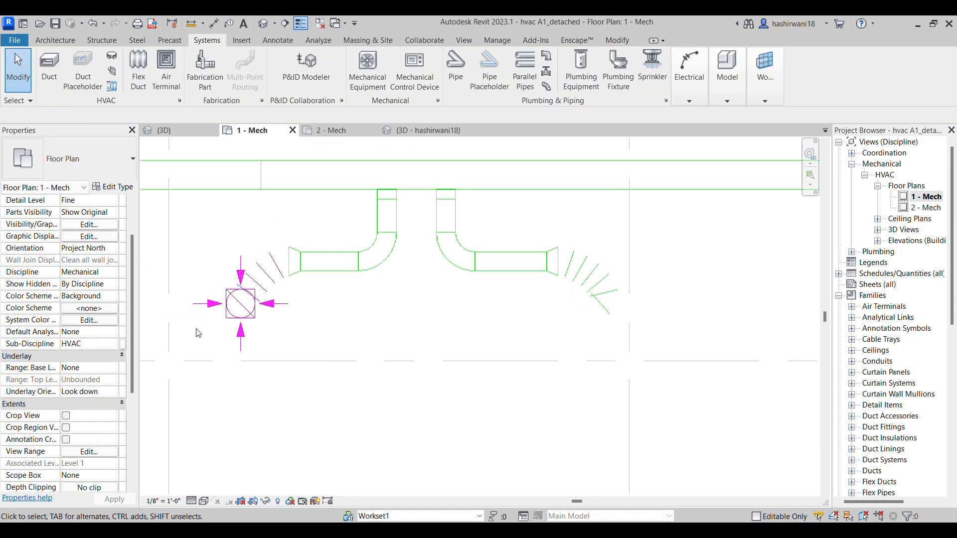
left_click(246, 328)
key("Escape")
left_click(239, 351)
key("ctrl+c")
key("ctrl+v")
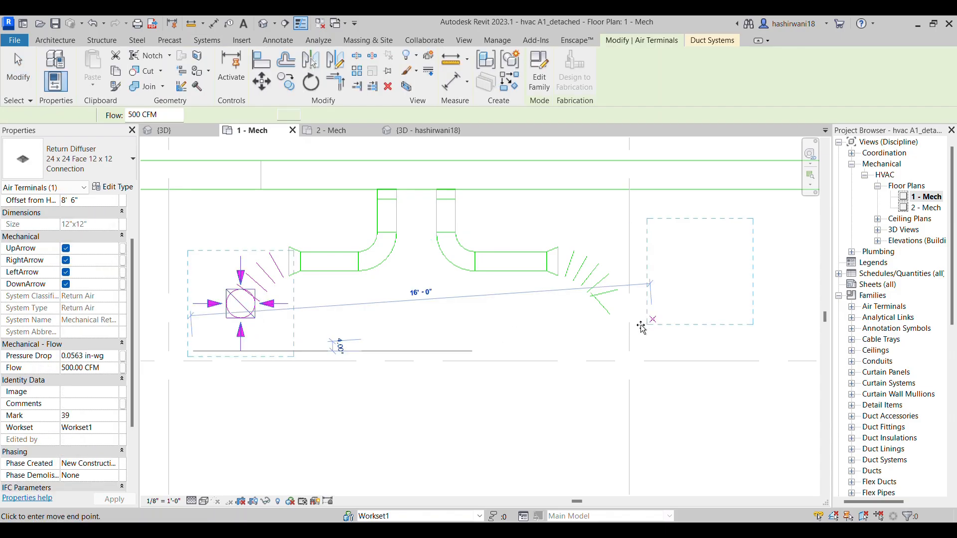
left_click(569, 350)
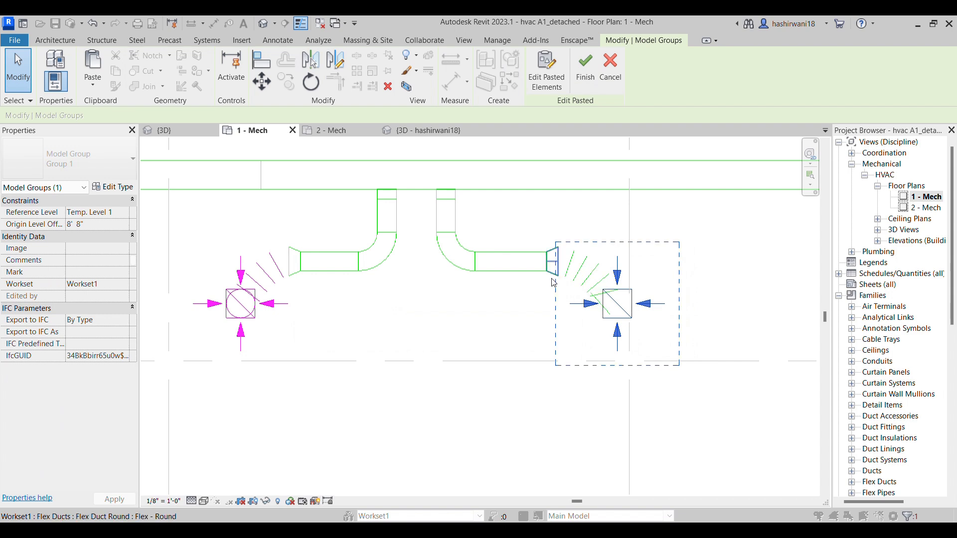
key("Escape")
Connect the free end of the middle flex duct to the center of the pasted diffuser
left_click(602, 314)
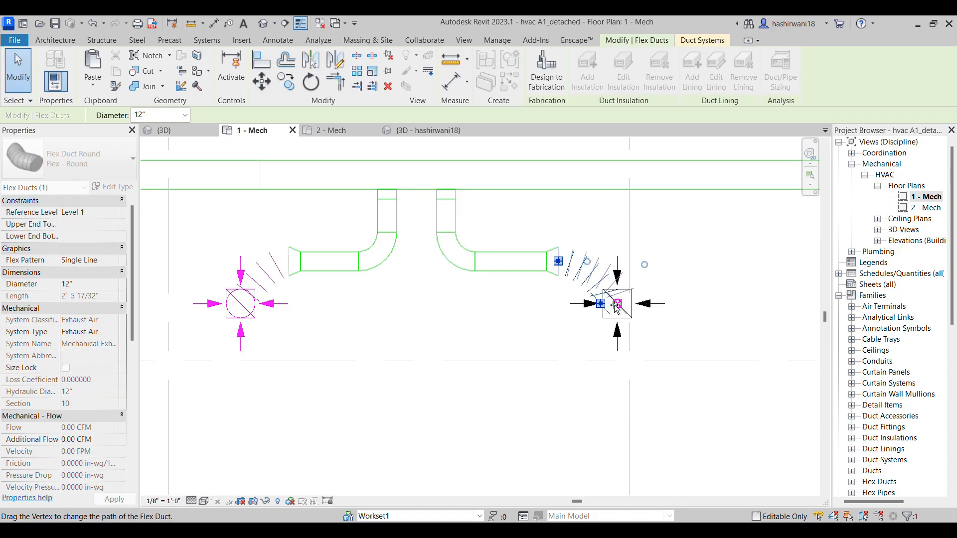
left_click_drag(618, 305, 618, 305)
left_click(708, 301)
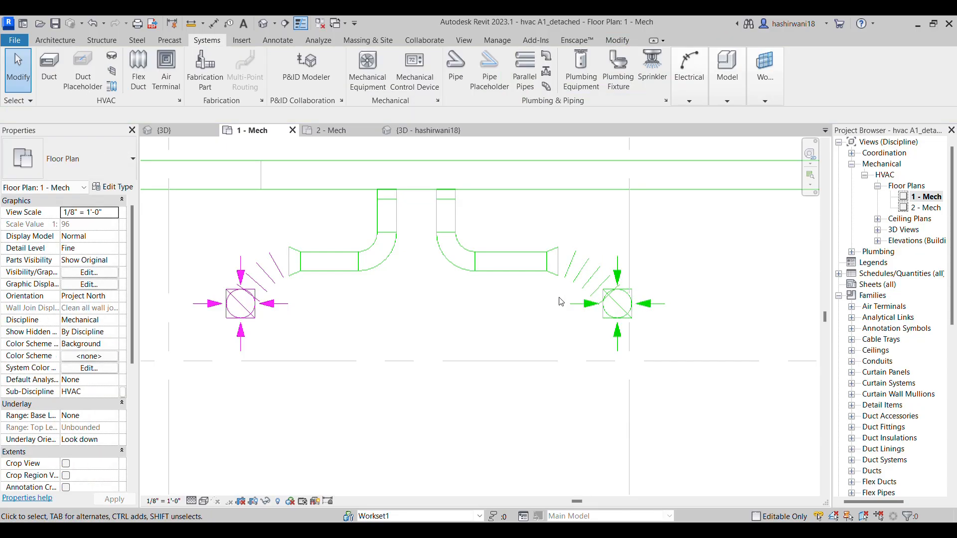
Delete the left diffuser together with its rectangular-to-round transition and flex duct
scroll(562, 325, "down", 1)
middle_click_drag(562, 325, 617, 326)
scroll(634, 309, "up", 1)
scroll(425, 323, "down", 1)
middle_click_drag(424, 322, 483, 331)
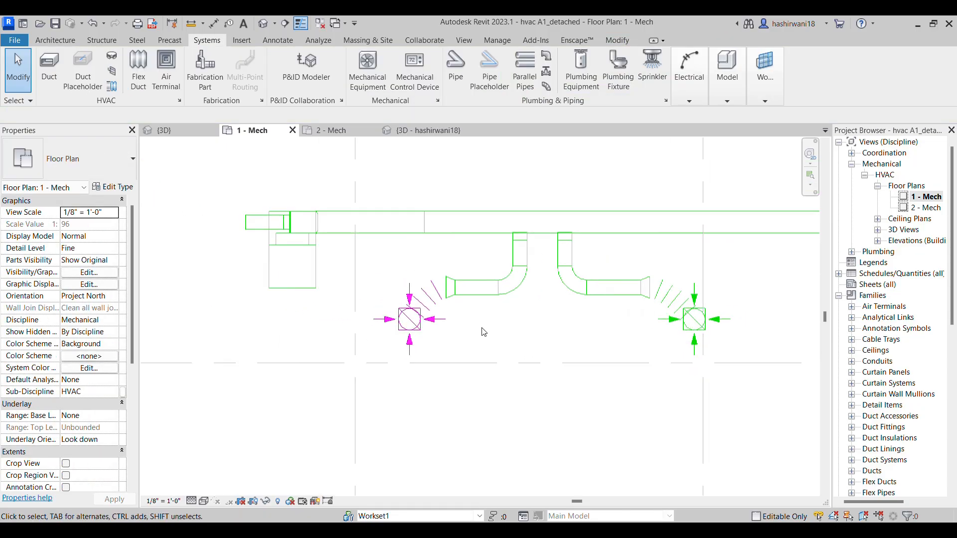
left_click(411, 353)
key("Delete")
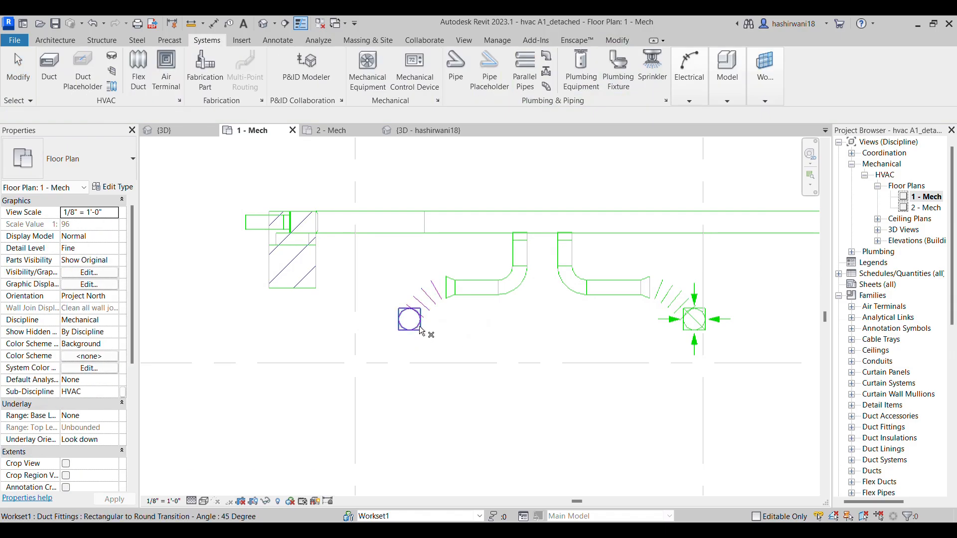
left_click(272, 282)
key("Delete")
Delete the diffuser and flex duct at the end of the straight branch near the main's right end
scroll(441, 321, "down", 2)
middle_click_drag(752, 338, 606, 338)
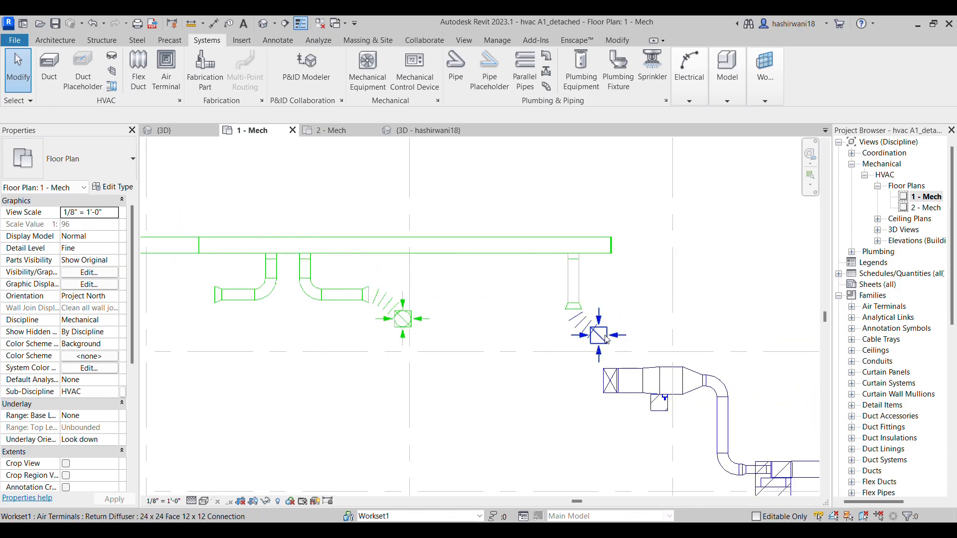
left_click(592, 343)
key("Delete")
left_click(581, 337)
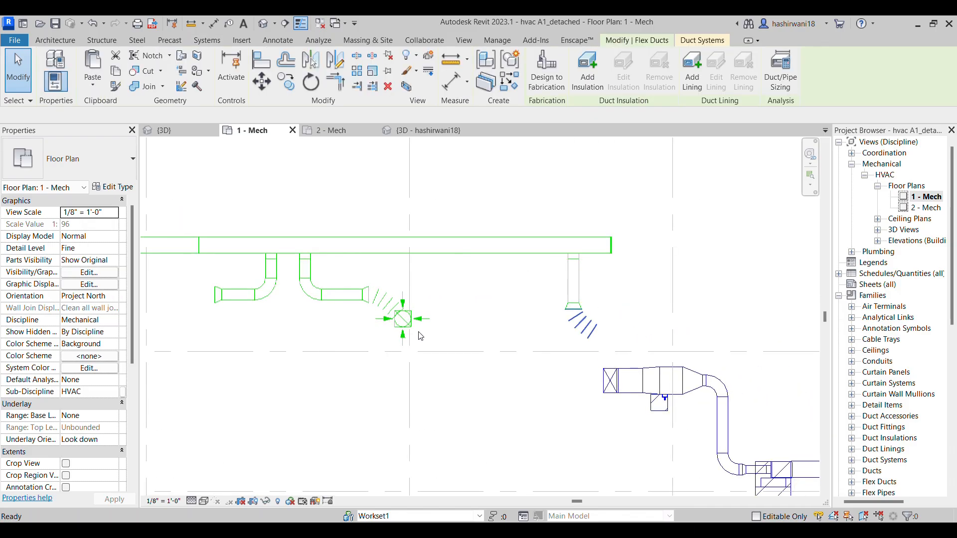
key("Delete")
left_click(417, 325)
key("c")
key("s")
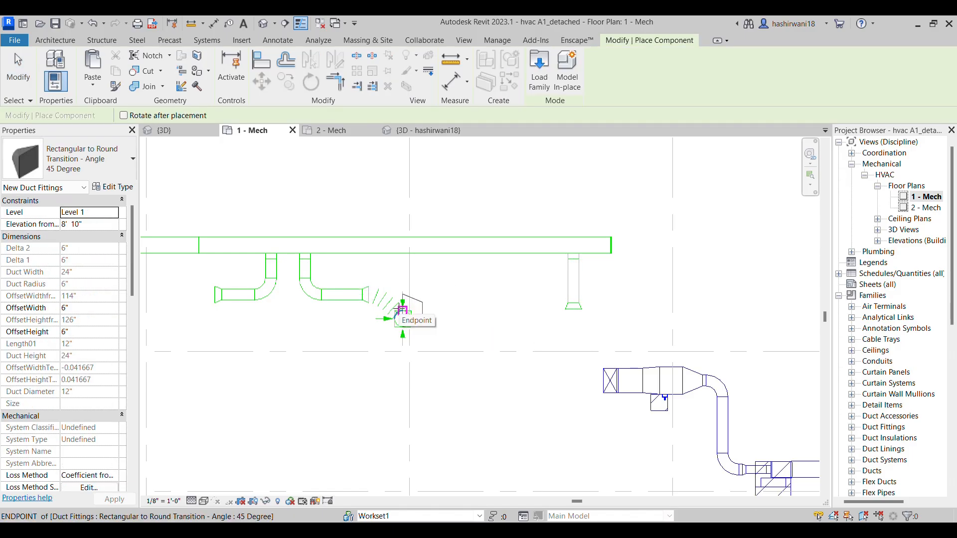
key("Escape")
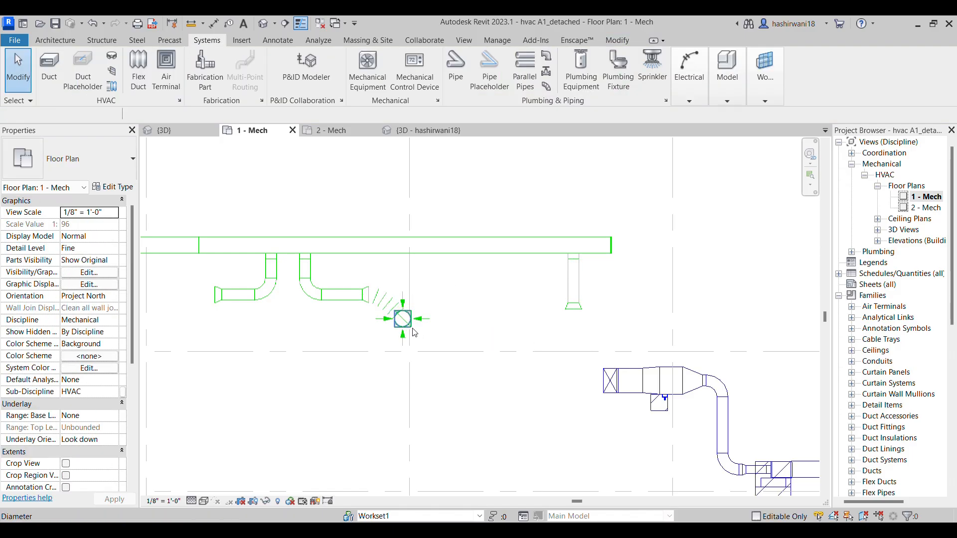
Copy the middle diffuser's rectangular-to-round transition beside the ends of the straight right branch and the left elbowed branch
left_click(414, 329)
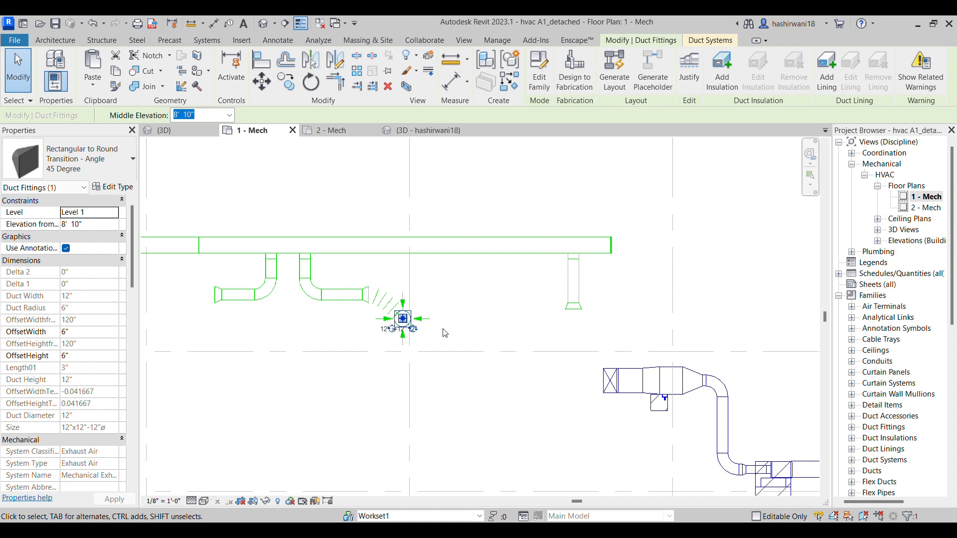
key("m")
key("v")
left_click(394, 328)
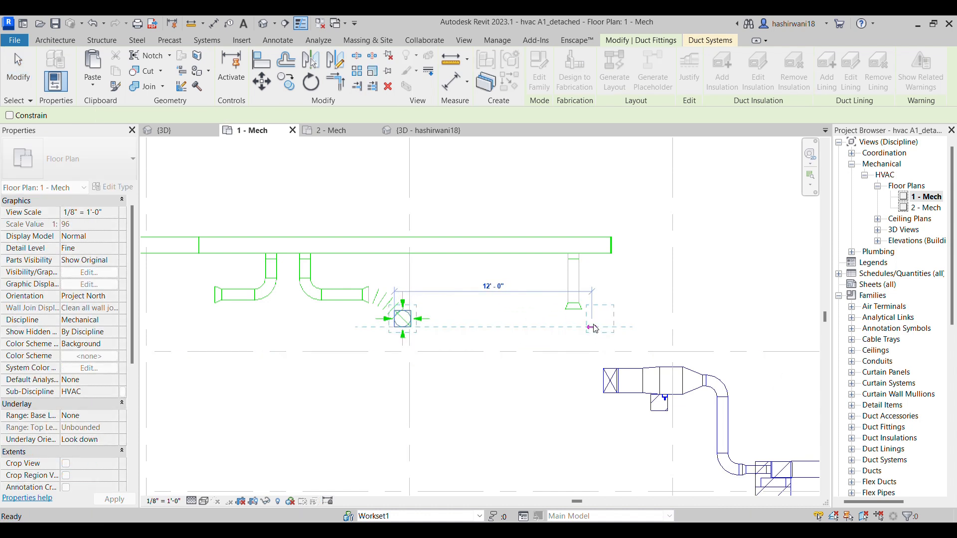
left_click(593, 327)
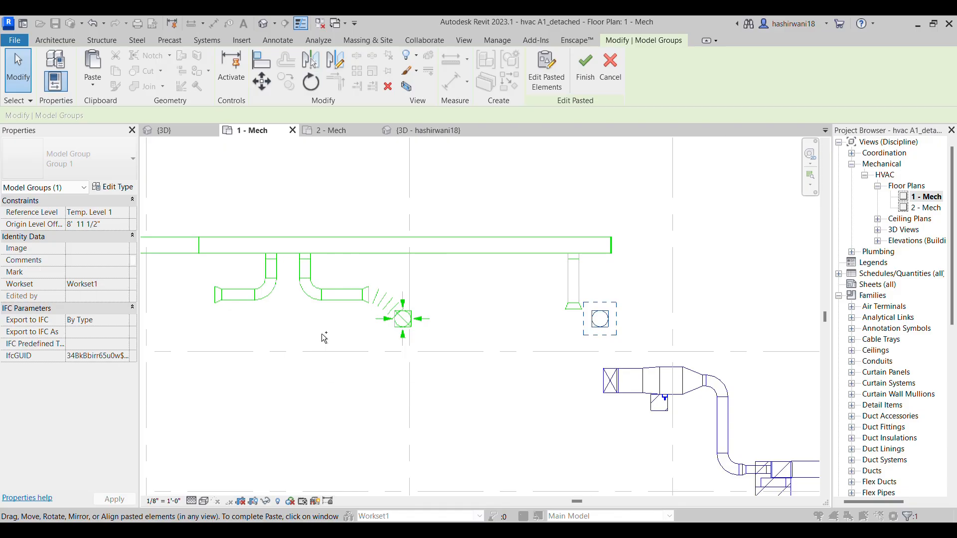
scroll(371, 319, "up", 2)
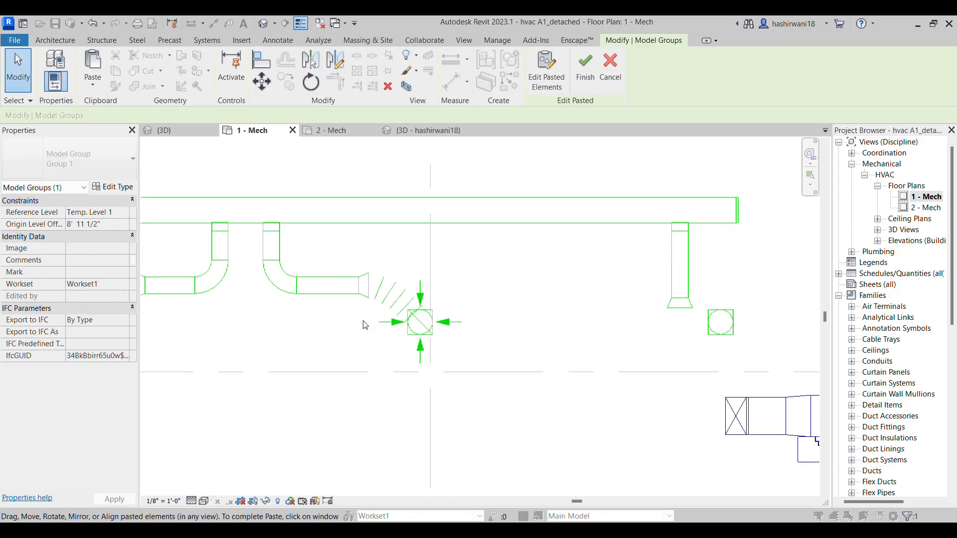
scroll(371, 319, "down", 1)
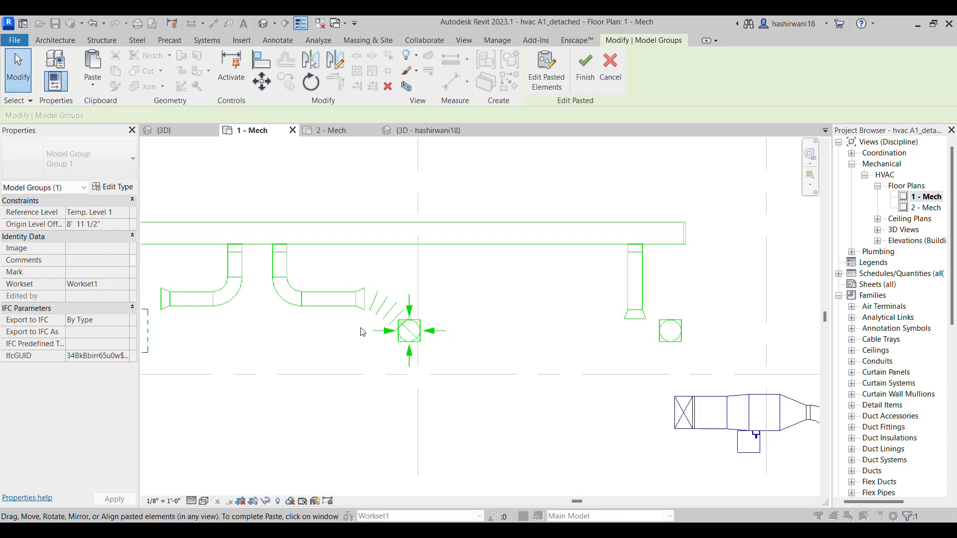
left_click(493, 314)
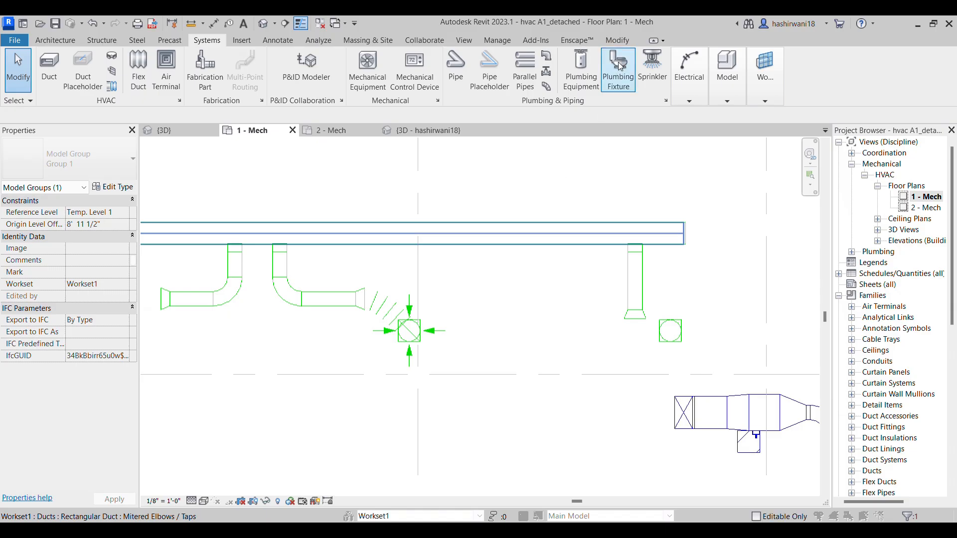
Try to connect the straight branch to its copied transition with a 12" round flex duct started at the branch end
key("f")
key("l")
scroll(633, 325, "up", 2)
left_click(635, 315)
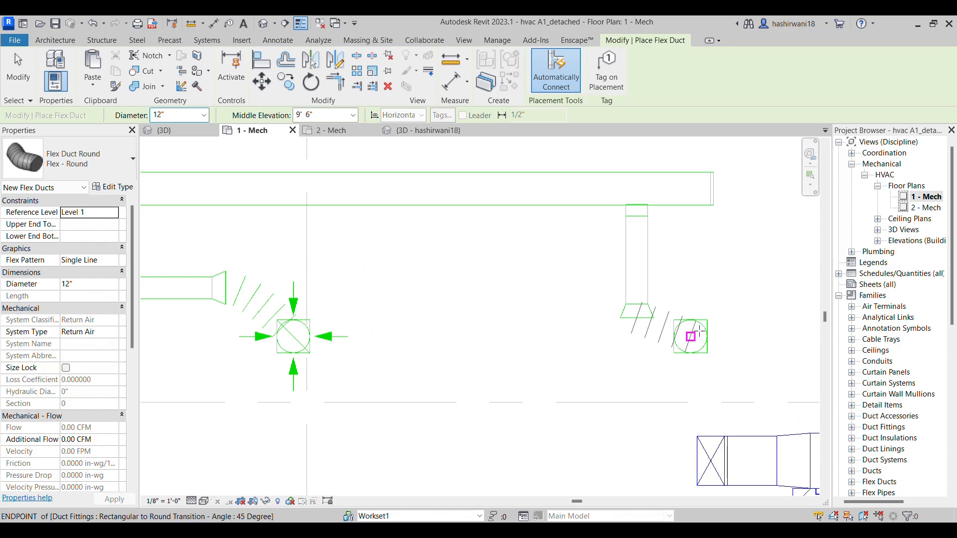
left_click(691, 337)
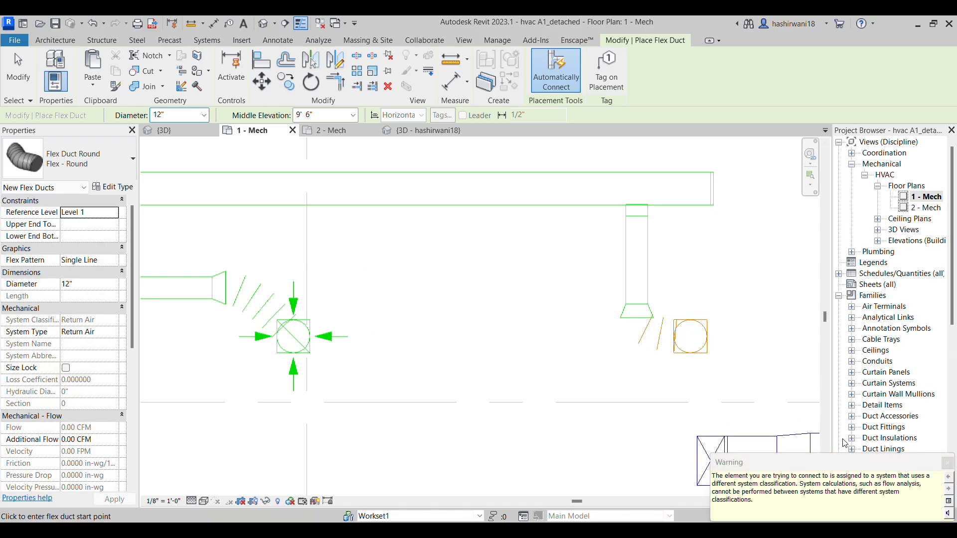
left_click(750, 407)
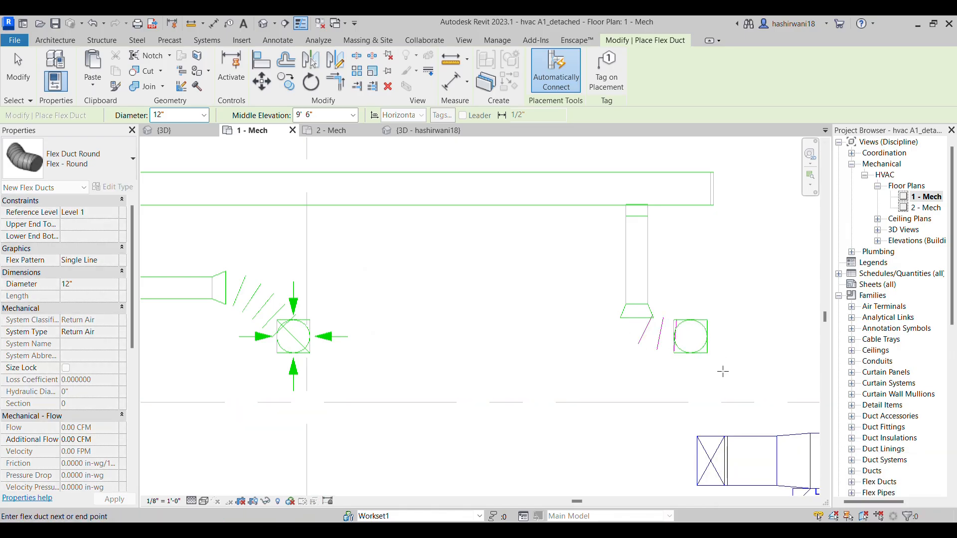
key("Escape")
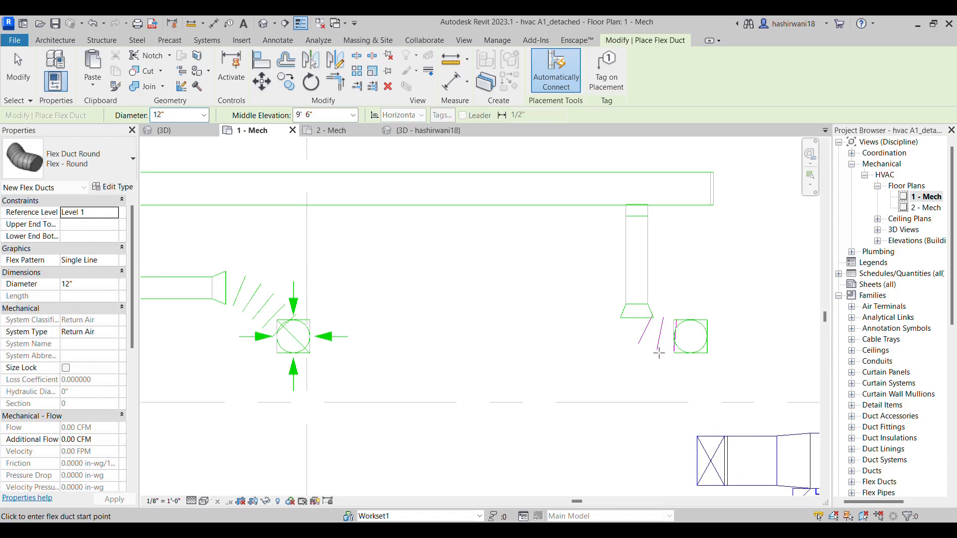
key("Escape")
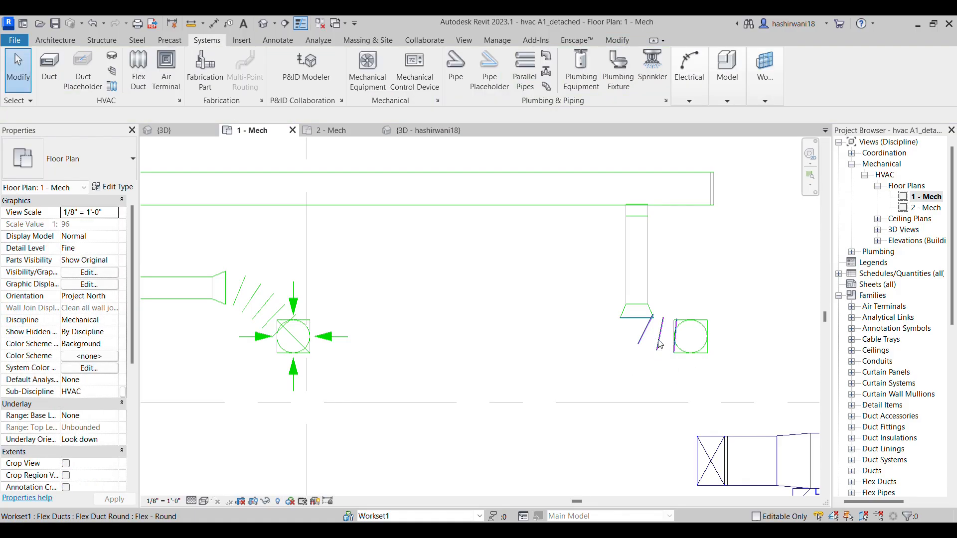
left_click(660, 347)
key("Delete")
Delete the round transition on the straight branch's end and draw a 12" round flex duct from the copied transition to the branch
middle_click_drag(507, 382, 620, 354)
scroll(620, 354, "down", 1)
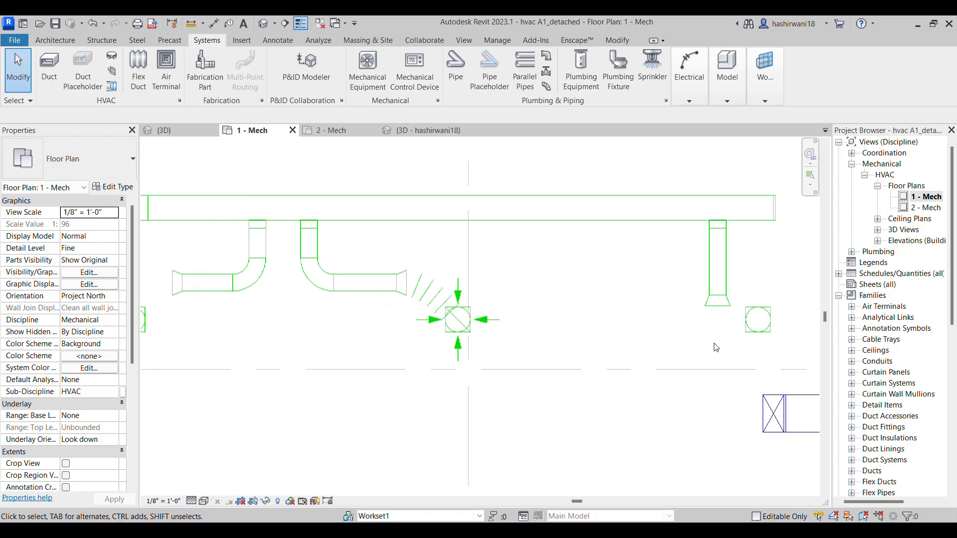
middle_click_drag(738, 329, 599, 333)
left_click(581, 315)
key("Delete")
left_click(138, 70)
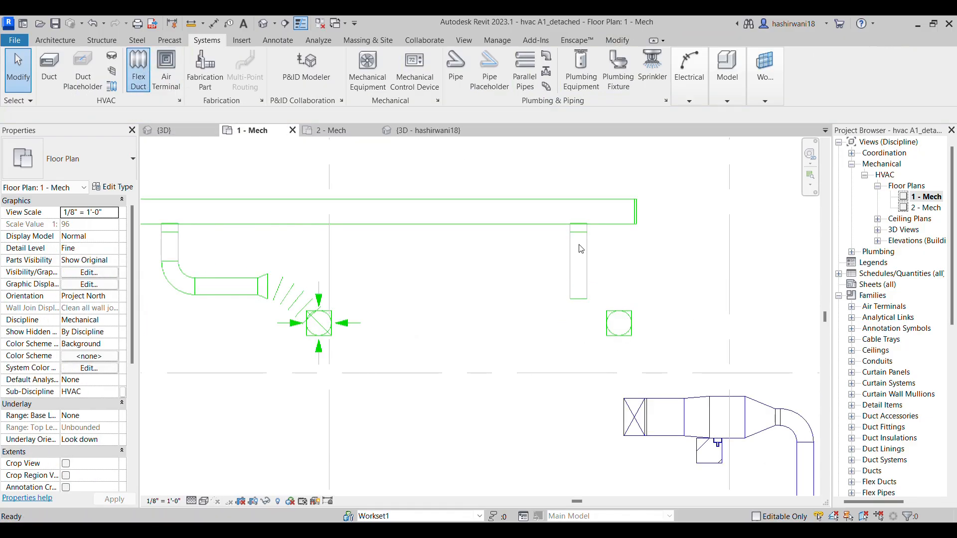
left_click(619, 323)
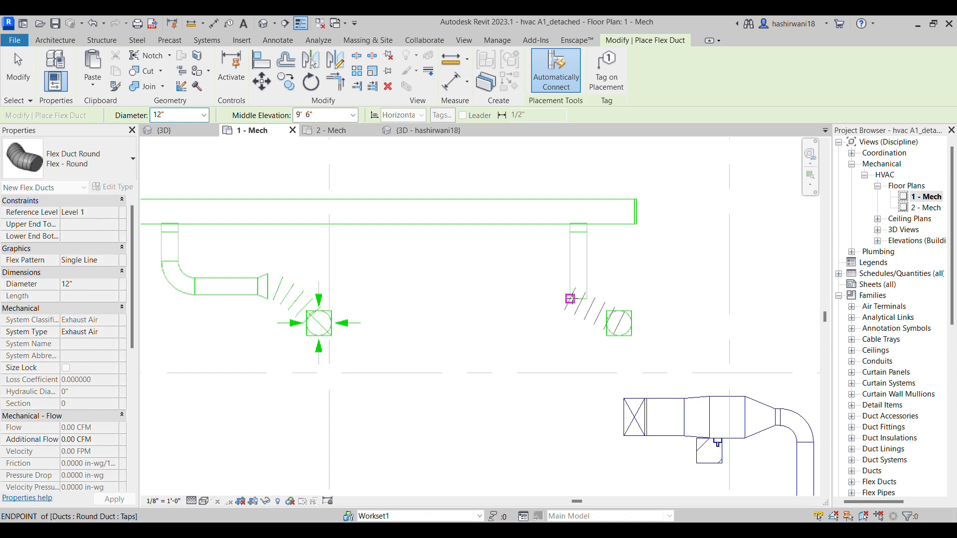
left_click(578, 299)
Draw a 12" round flex duct from the left copied transition to the end of the left elbowed branch
middle_click_drag(504, 324, 559, 326)
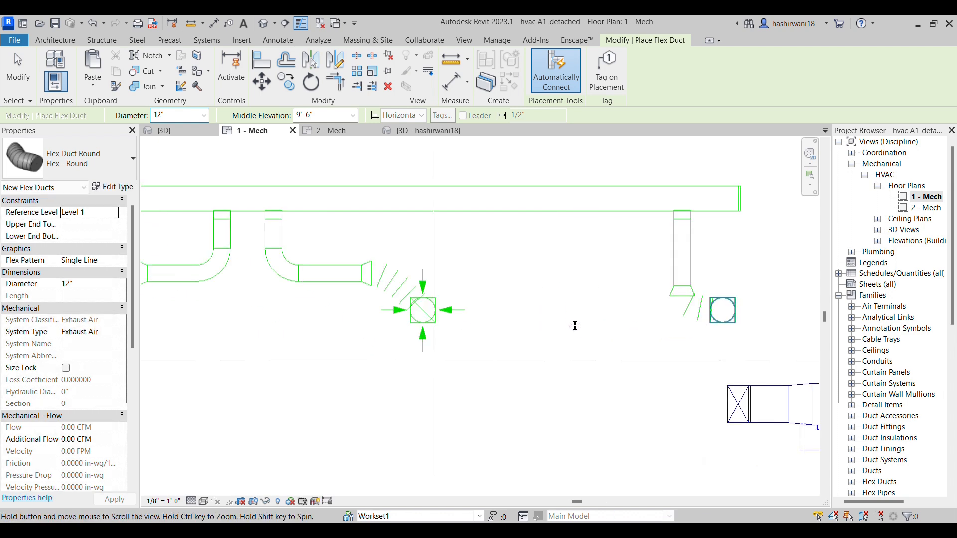
middle_click_drag(492, 335, 596, 324)
middle_click_drag(276, 352, 511, 351)
left_click(388, 313)
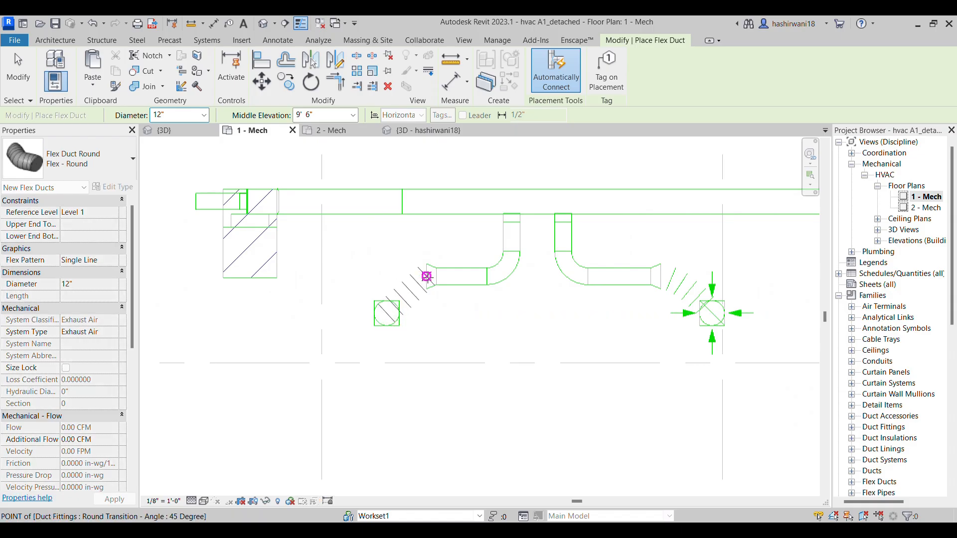
left_click(437, 276)
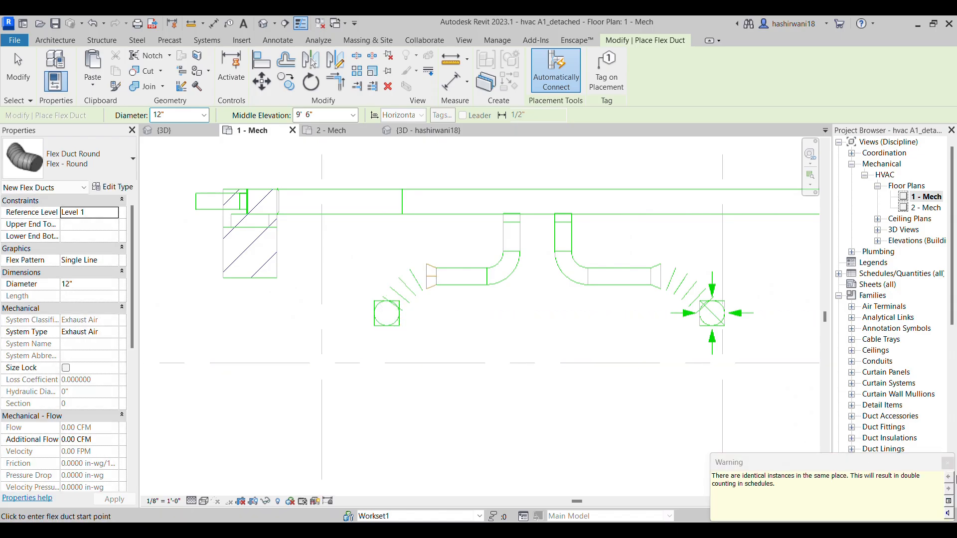
left_click(946, 466)
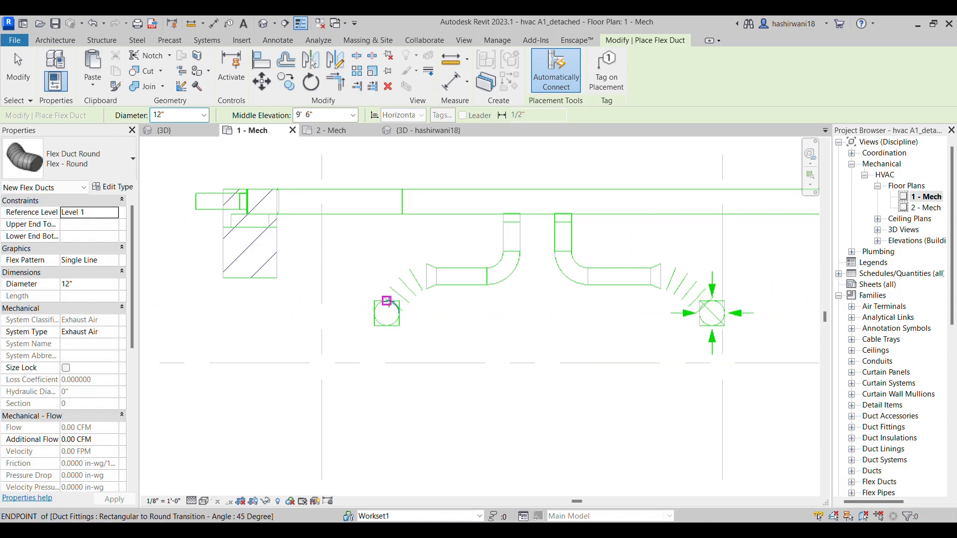
key("Escape")
key("Escape")
left_click(432, 294)
key("Escape")
Delete the round transition on the left elbowed branch and attach the flex duct's free end directly to the branch duct
scroll(358, 344, "down", 3)
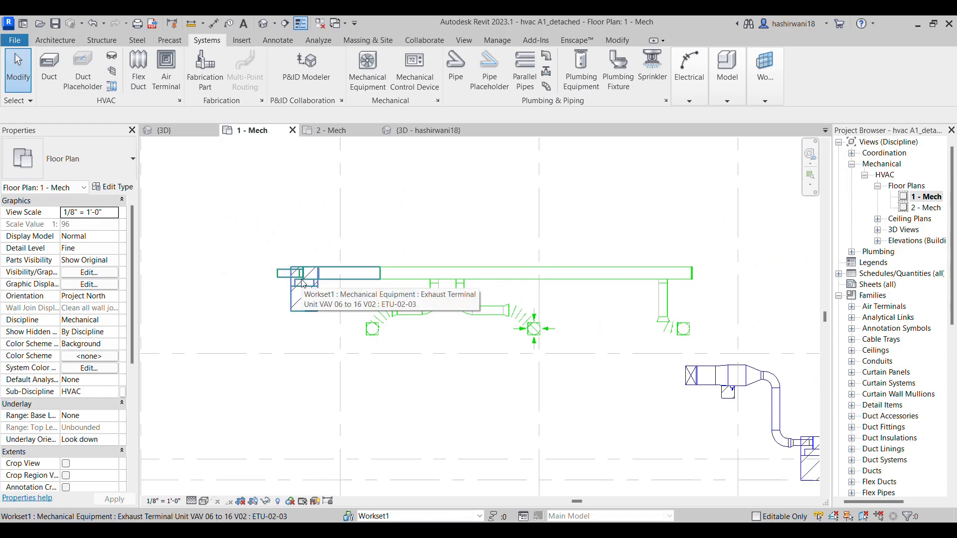
key("Tab")
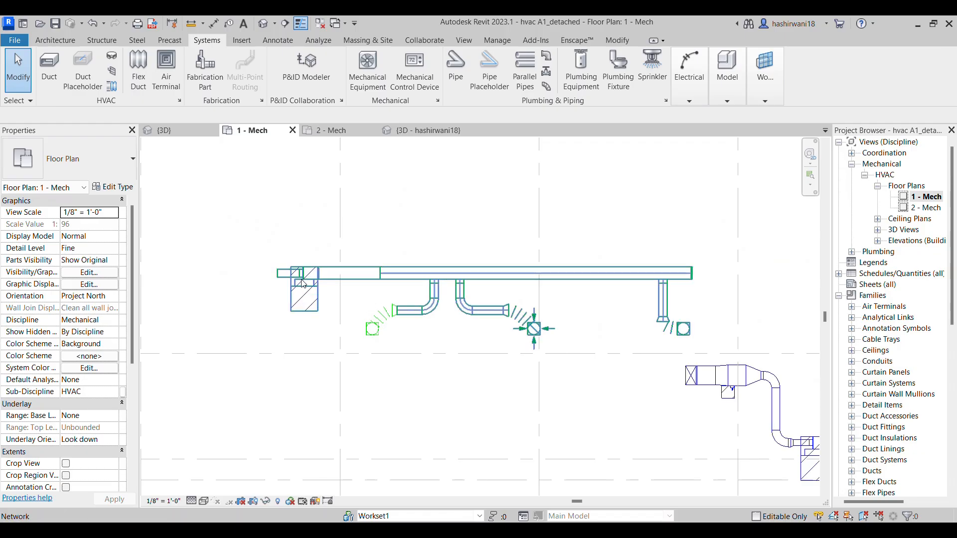
scroll(393, 314, "up", 2)
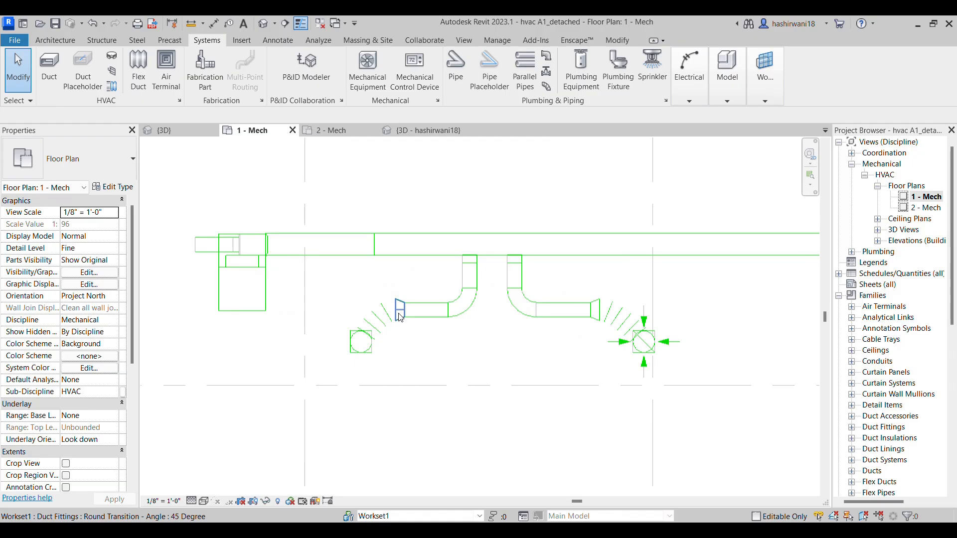
scroll(400, 318, "up", 2)
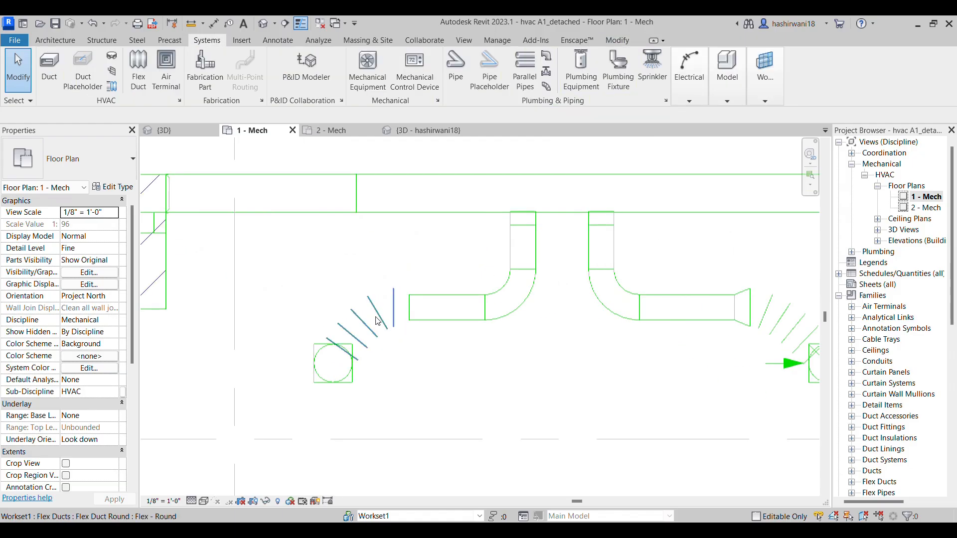
left_click(395, 315)
left_click_drag(410, 310, 397, 308)
left_click(421, 351)
scroll(412, 363, "down", 3)
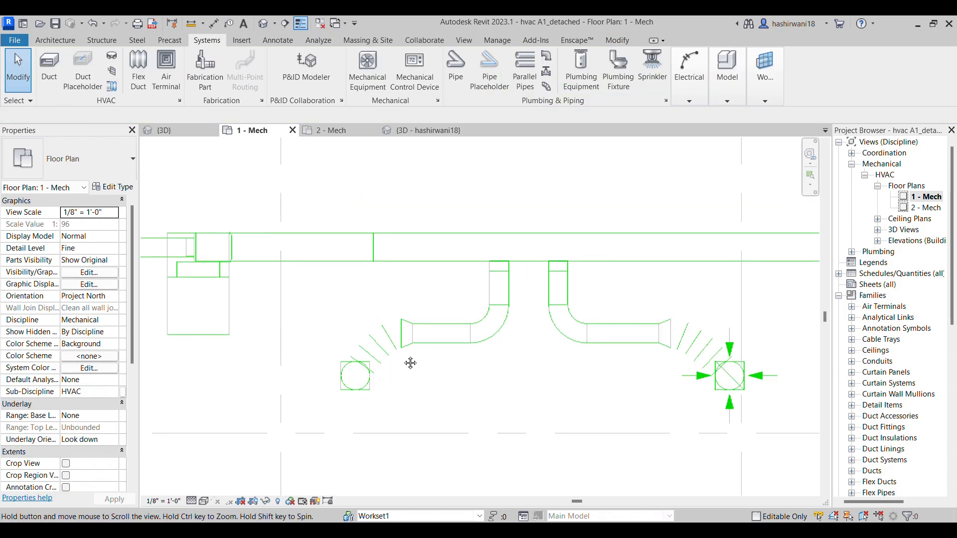
Select the whole exhaust duct network to check that the main duct, branches, flex ducts and diffusers are connected
key("Tab")
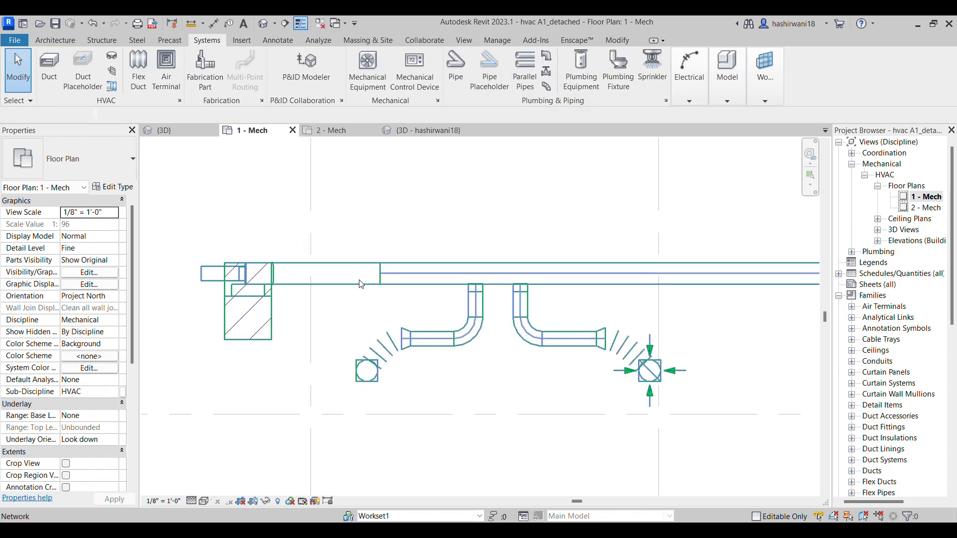
left_click(361, 285)
scroll(418, 365, "down", 2)
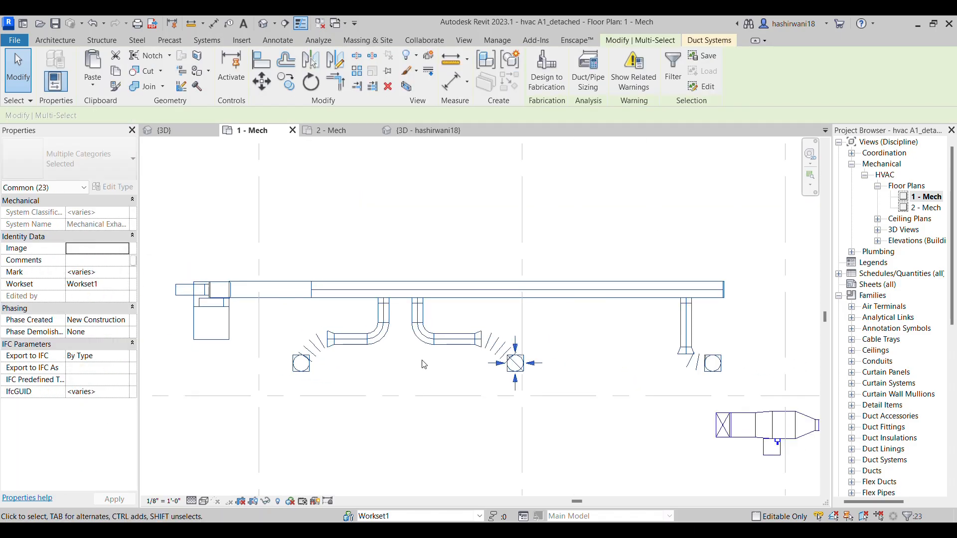
scroll(561, 381, "up", 2)
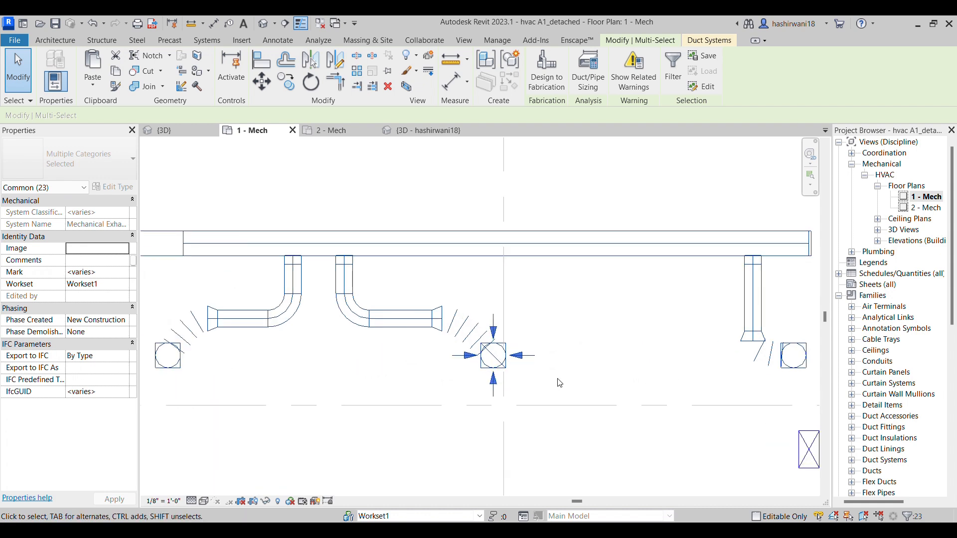
left_click(584, 370)
middle_click_drag(626, 375, 493, 382)
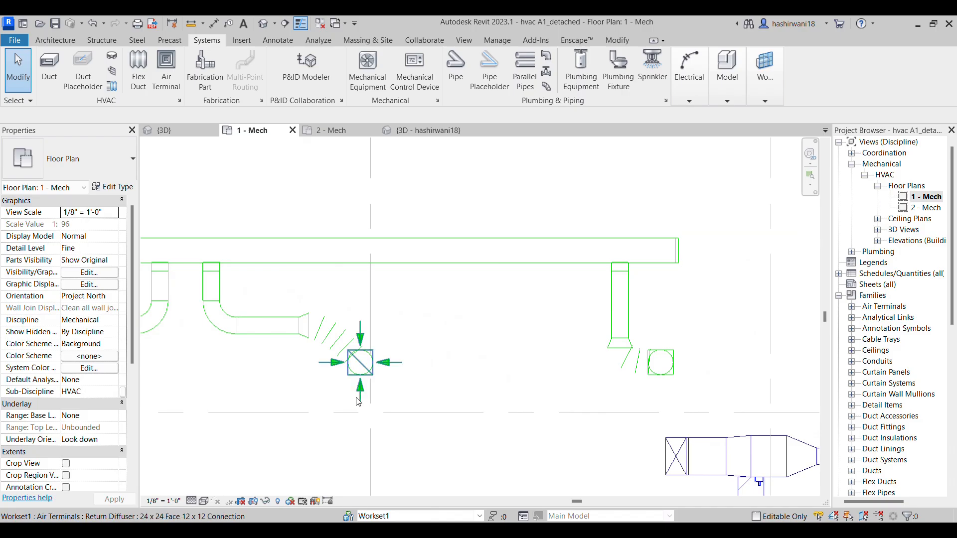
Try to paste a copy of the 24 x 24 return diffuser directly onto the straight branch's rectangular-to-round transition
left_click(412, 372)
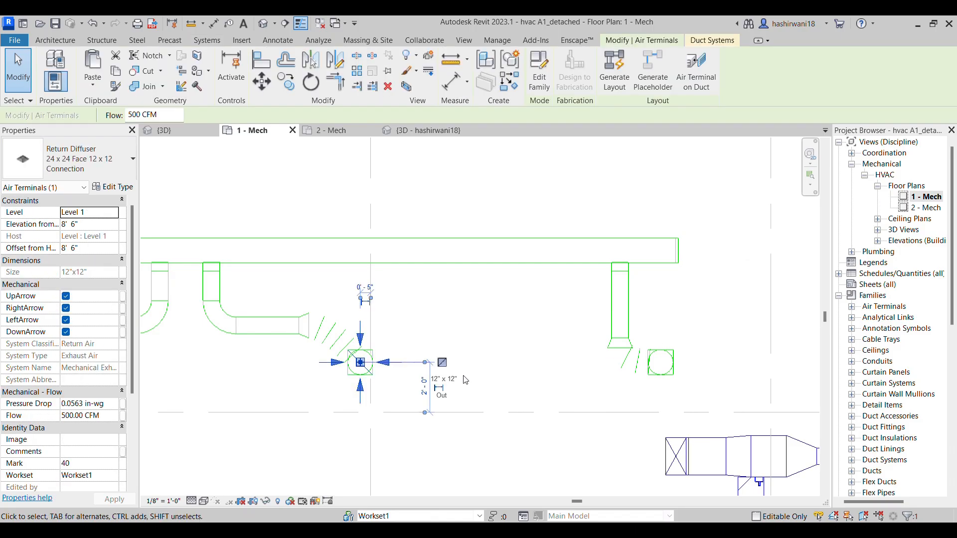
key("ctrl+c")
key("ctrl+v")
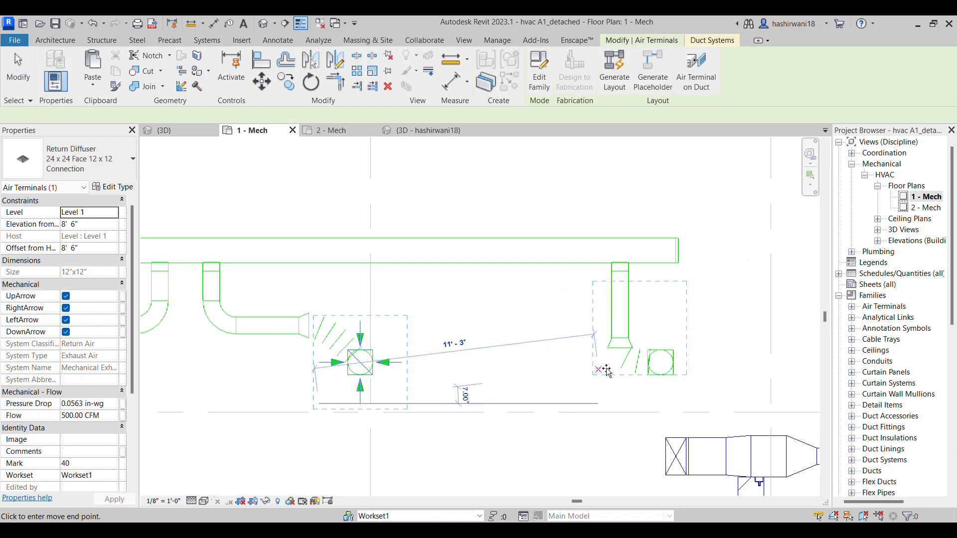
left_click(619, 404)
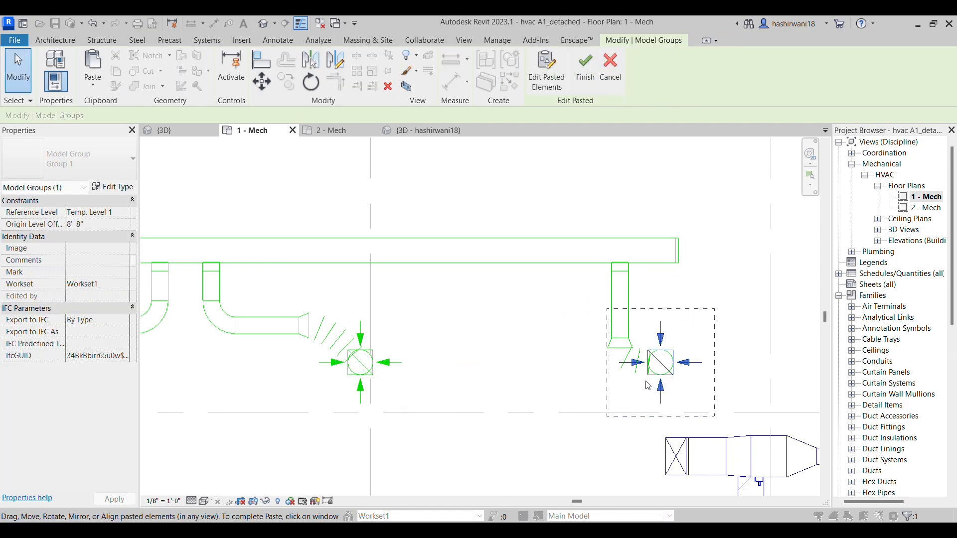
left_click(737, 338)
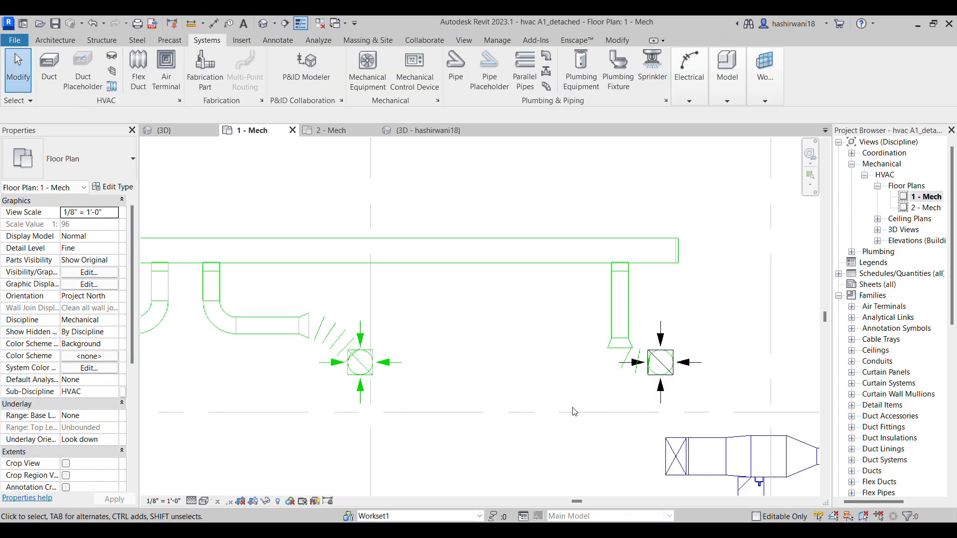
scroll(641, 398, "up", 2)
left_click(674, 350)
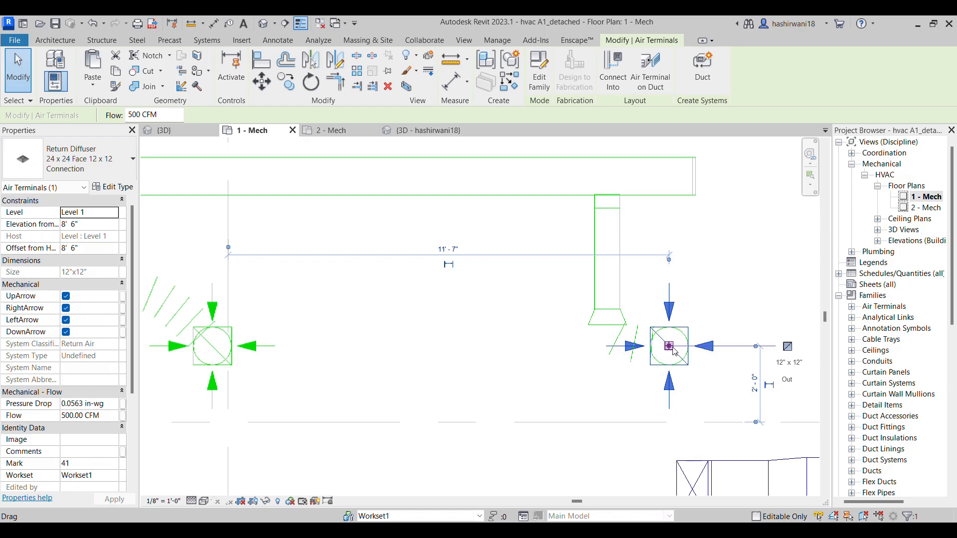
key("Delete")
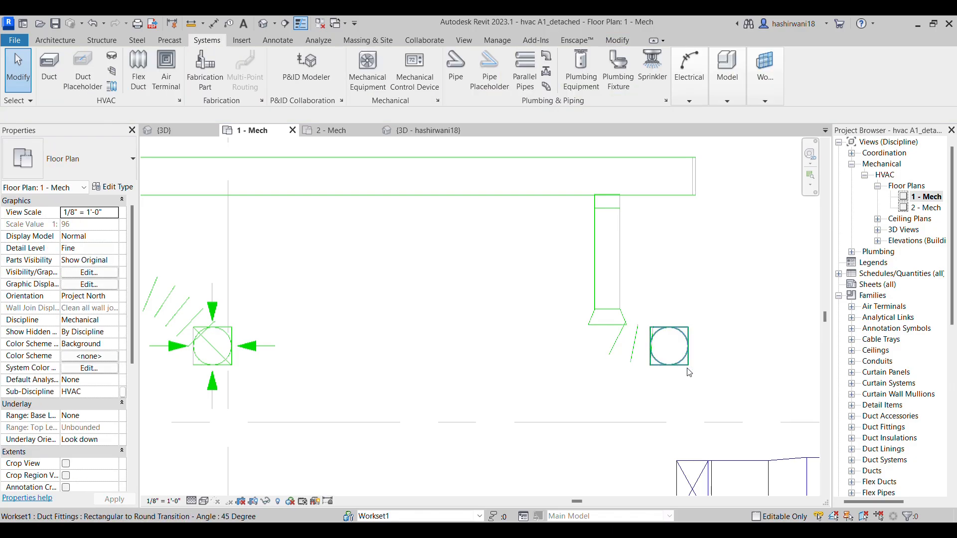
Delete the rectangular-to-round transition and the flex duct hanging off the straight branch
left_click(657, 363)
key("Delete")
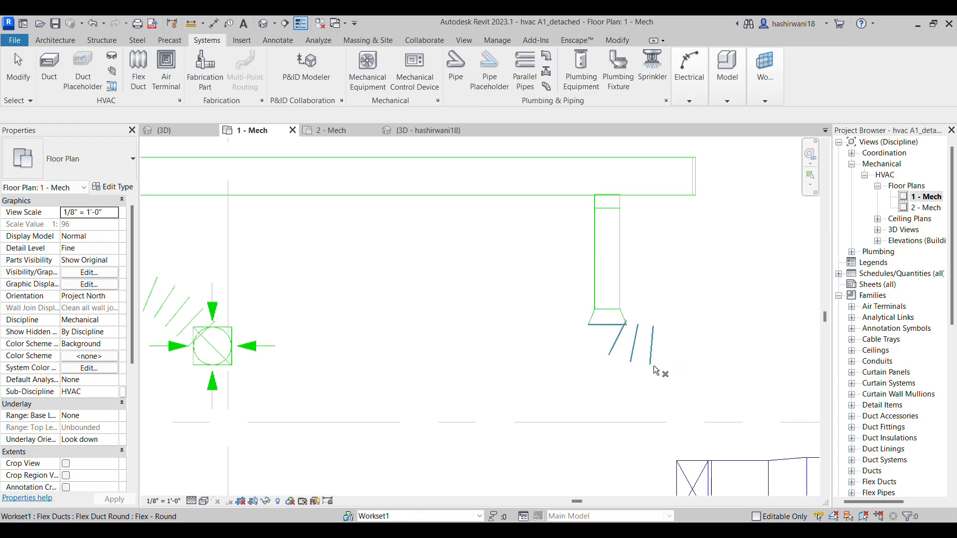
scroll(559, 380, "down", 2)
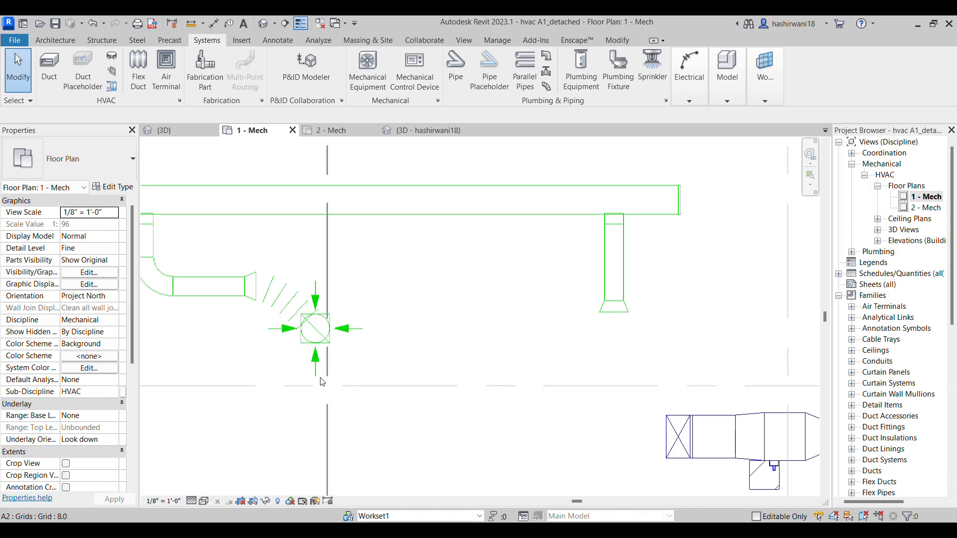
Copy the 24 x 24 return diffuser from the middle branch to the spot beside the straight branch's end
left_click(312, 371)
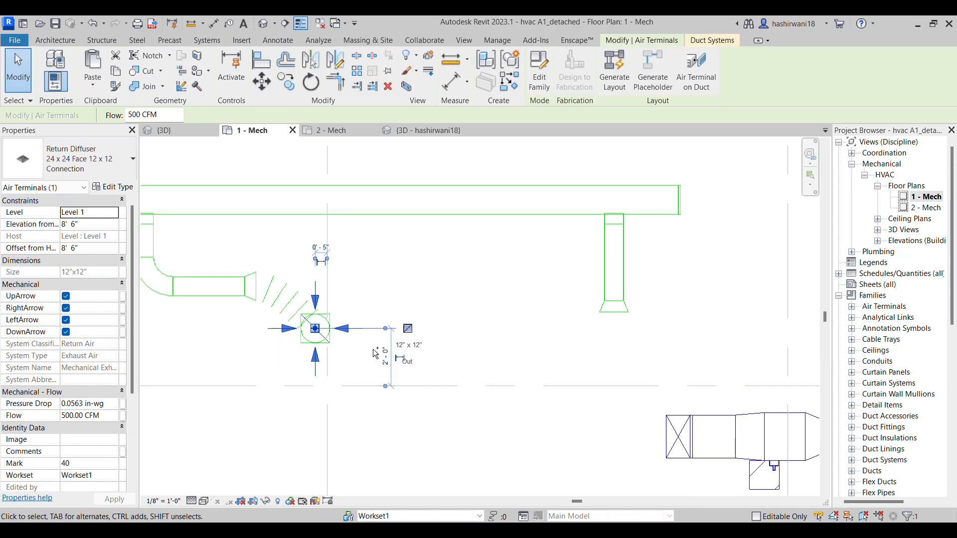
key("c")
key("o")
left_click(268, 376)
left_click(626, 376)
middle_click_drag(669, 355, 607, 387)
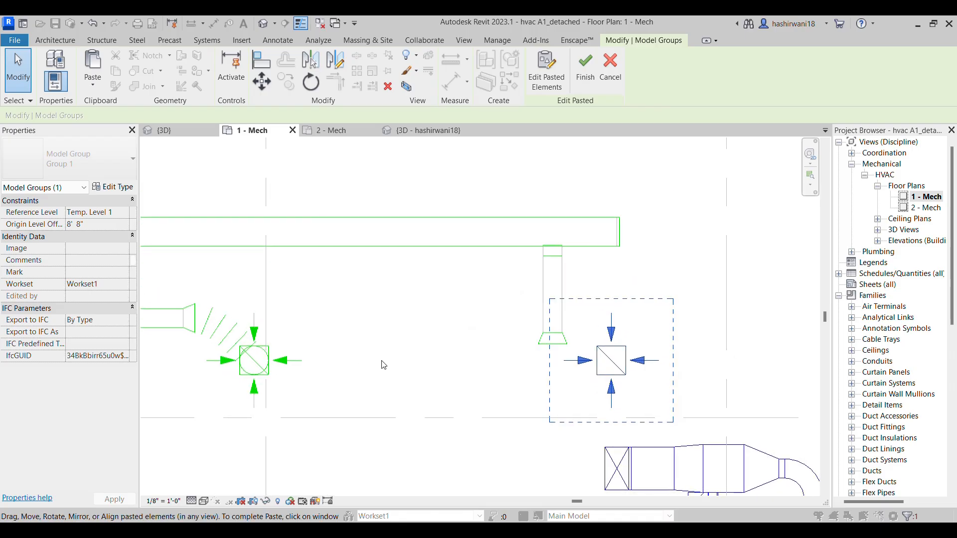
left_click(384, 365)
Delete the round transition on the straight branch's end and draw a 12" round flex duct from the branch to the copied diffuser
scroll(554, 349, "up", 2)
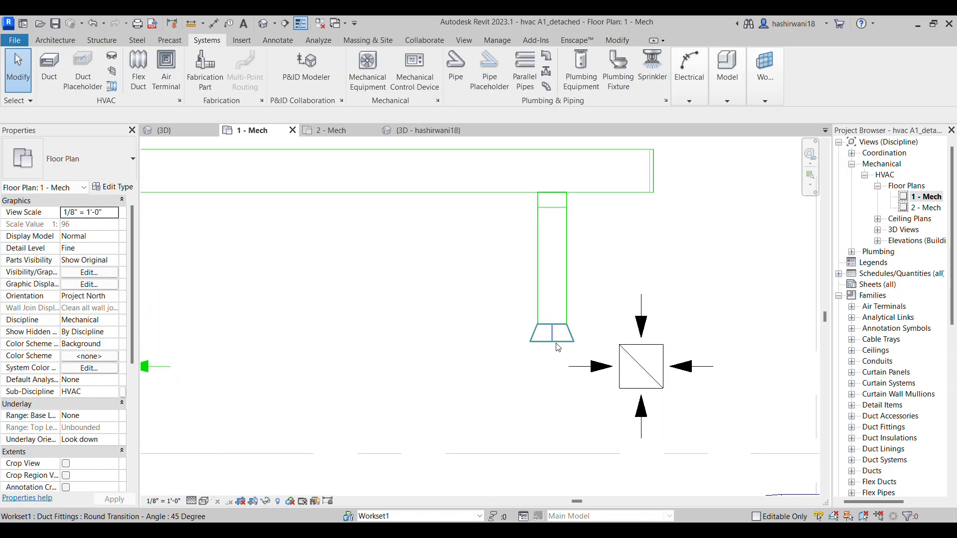
left_click(557, 346)
key("Delete")
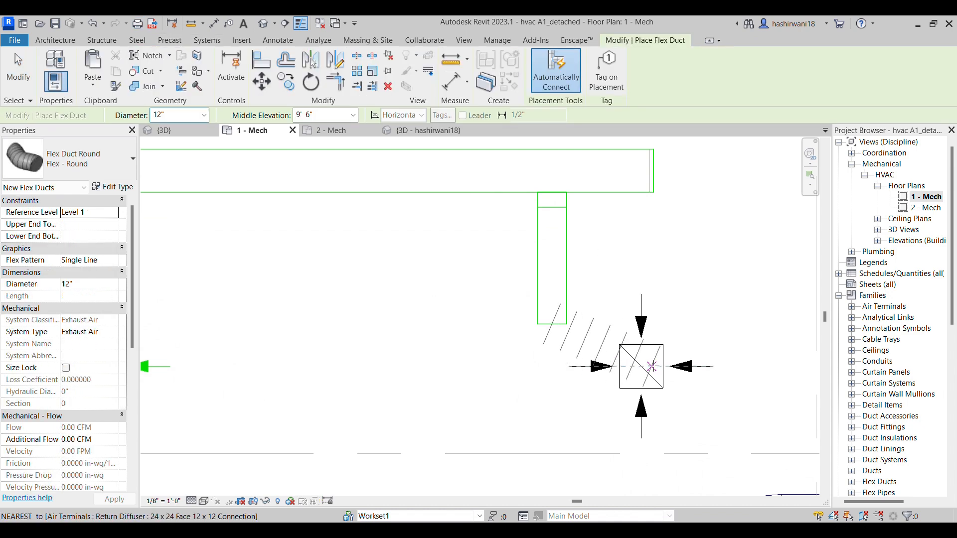
left_click(641, 367)
left_click(789, 384)
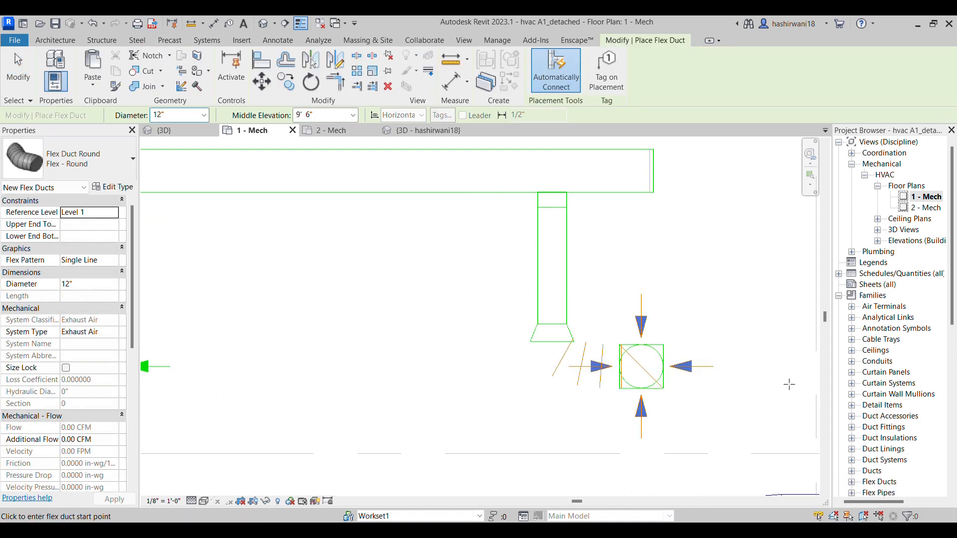
scroll(537, 411, "down", 1)
middle_click_drag(537, 412, 692, 410)
key("Escape")
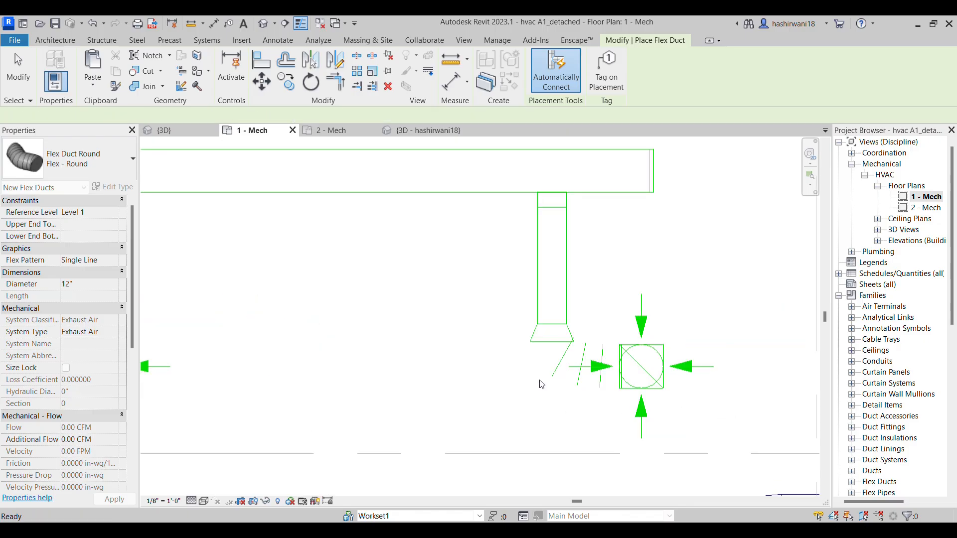
Delete the flex duct, the rectangular-to-round transition and the round transition at the left elbowed branch
scroll(583, 382, "down", 3)
middle_click_drag(583, 381, 703, 365)
scroll(518, 367, "down", 1)
middle_click_drag(518, 368, 598, 372)
scroll(598, 372, "down", 1)
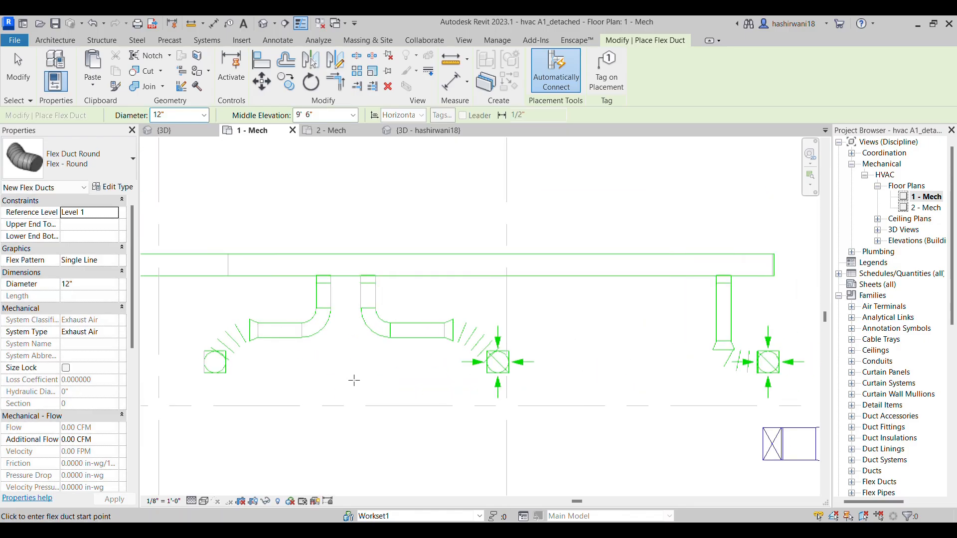
left_click(214, 362)
key("Escape")
key("Escape")
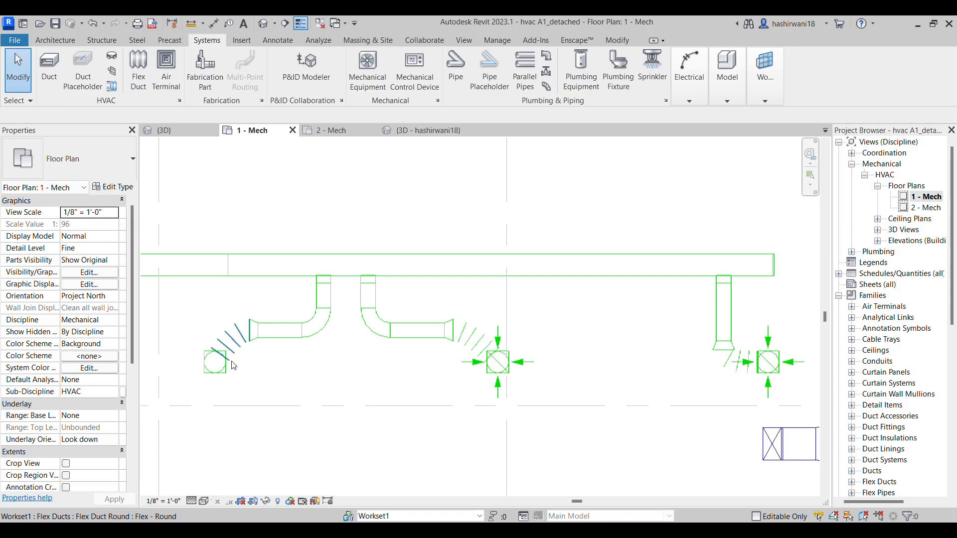
left_click(225, 364)
key("Delete")
left_click(222, 369)
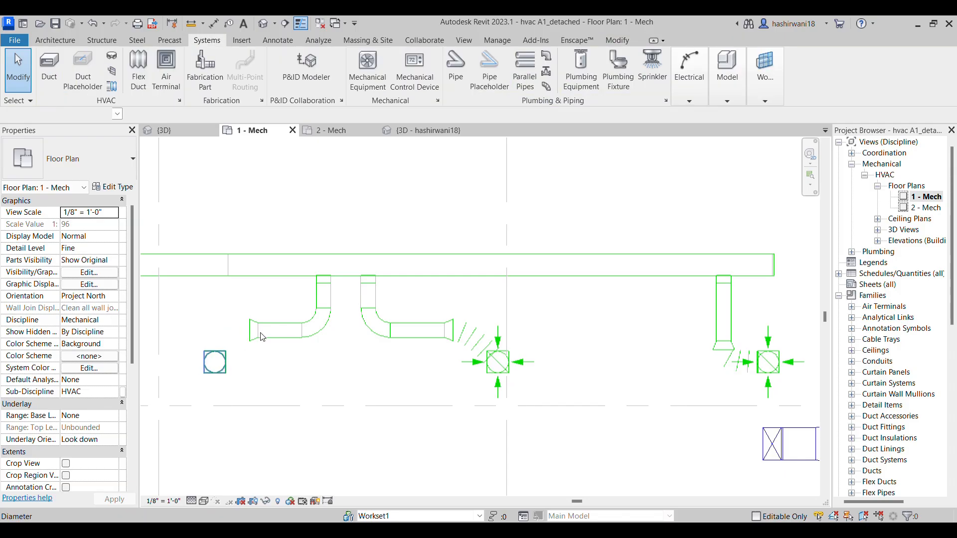
key("Delete")
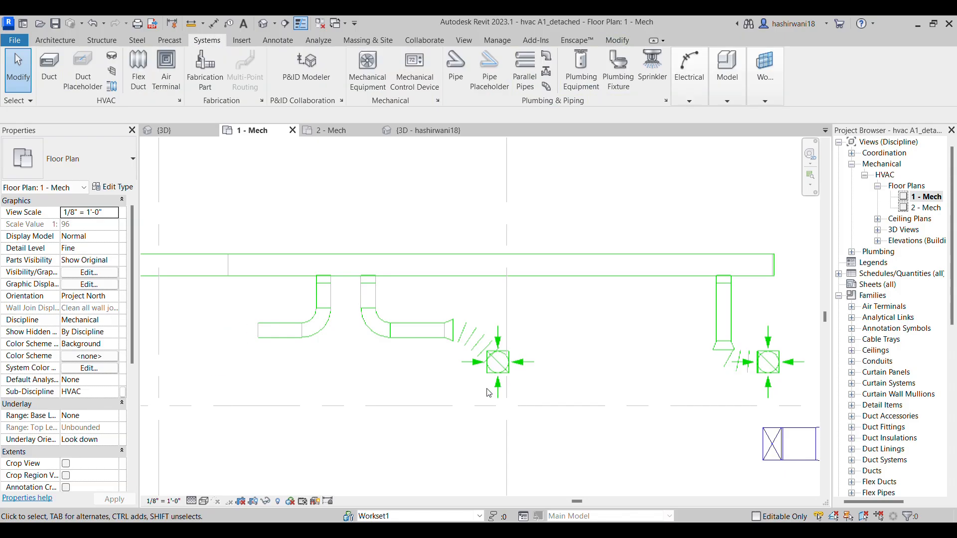
Place a copy of the 24 x 24 return diffuser below the open end of the left elbowed branch
left_click(504, 397)
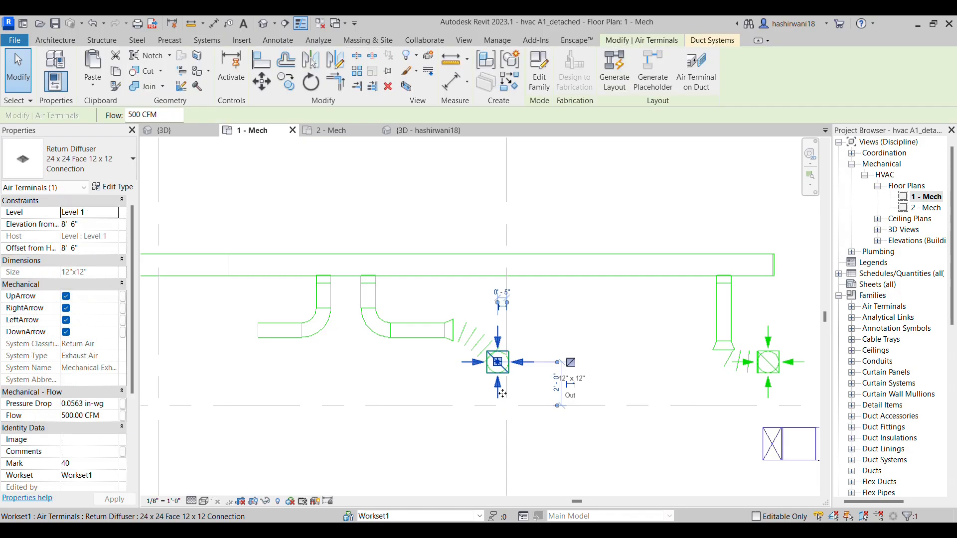
key("m")
key("v")
left_click(459, 399)
left_click(189, 397)
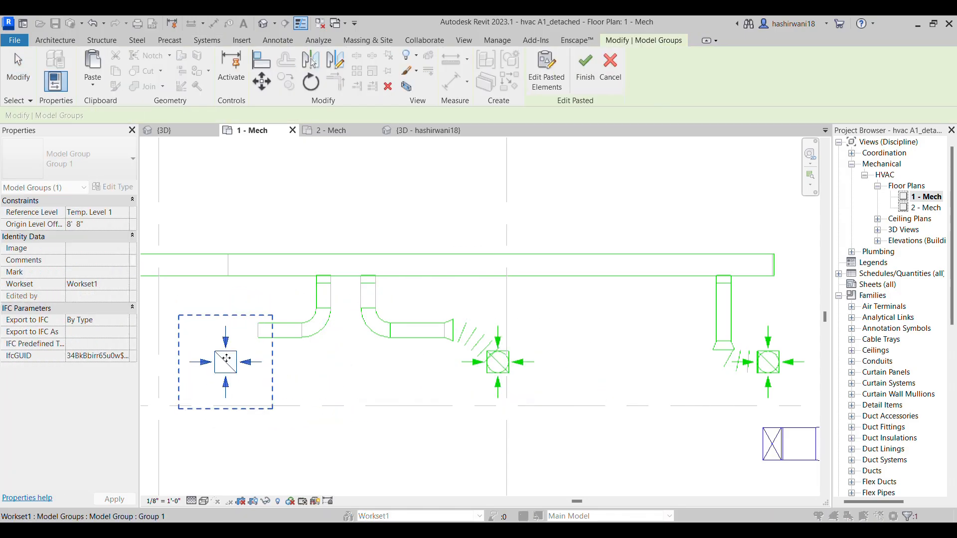
scroll(227, 357, "up", 3)
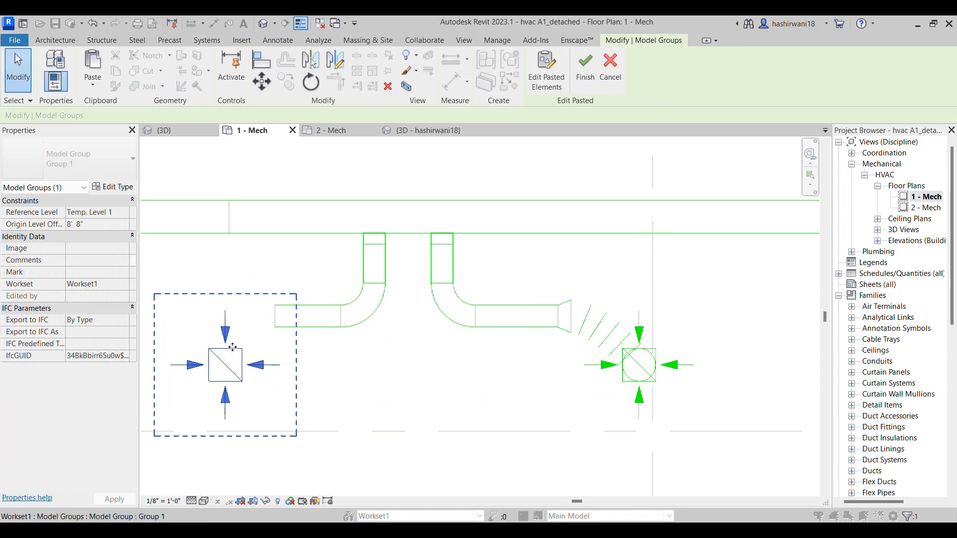
left_click(585, 67)
Draw a 12" round flex duct from the left elbowed branch's end to its copied diffuser
left_click(140, 65)
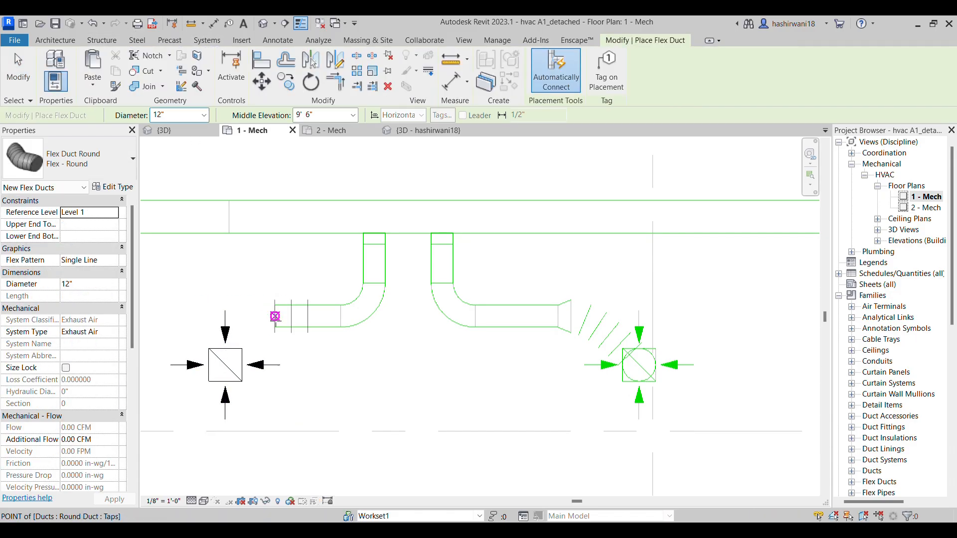
left_click(274, 316)
left_click(225, 365)
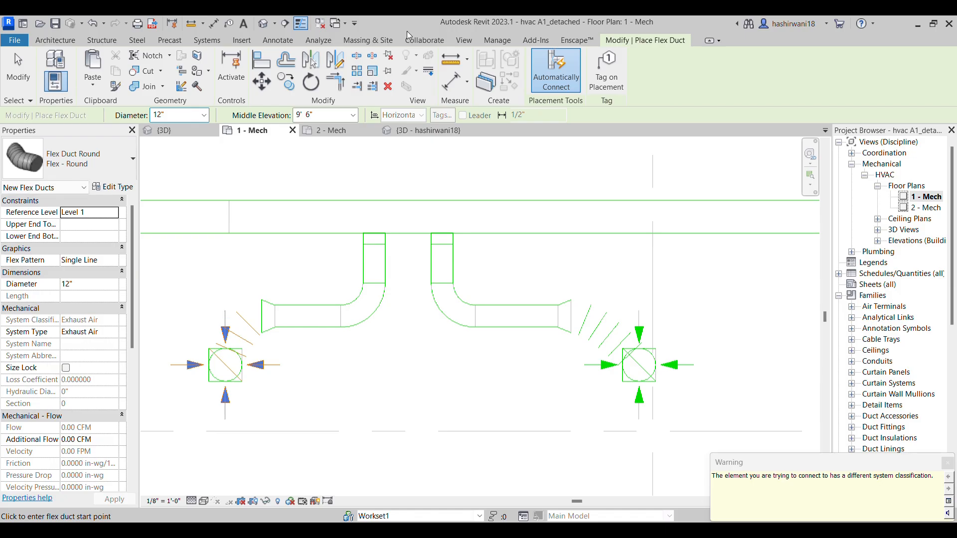
key("Escape")
Examine the finished exhaust run and its three diffusers in plan and in the 3D view
scroll(472, 246, "down", 3)
scroll(644, 366, "down", 3)
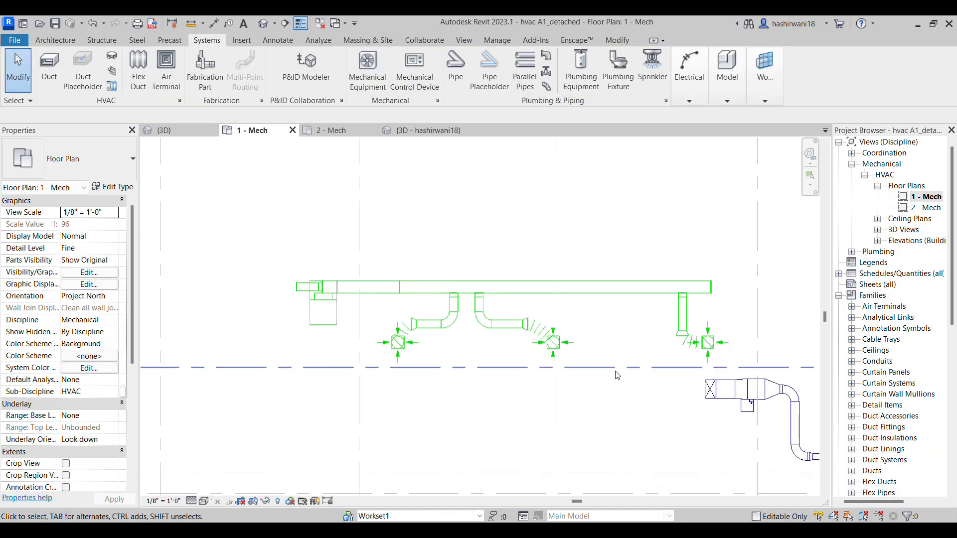
scroll(473, 302, "down", 1)
scroll(472, 303, "down", 2)
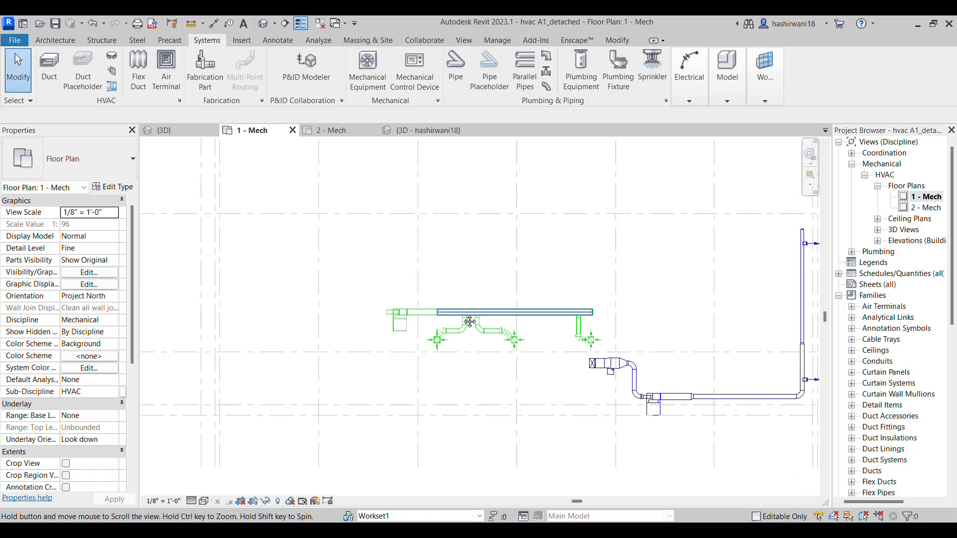
left_click(162, 130)
middle_click_drag(362, 238, 449, 360)
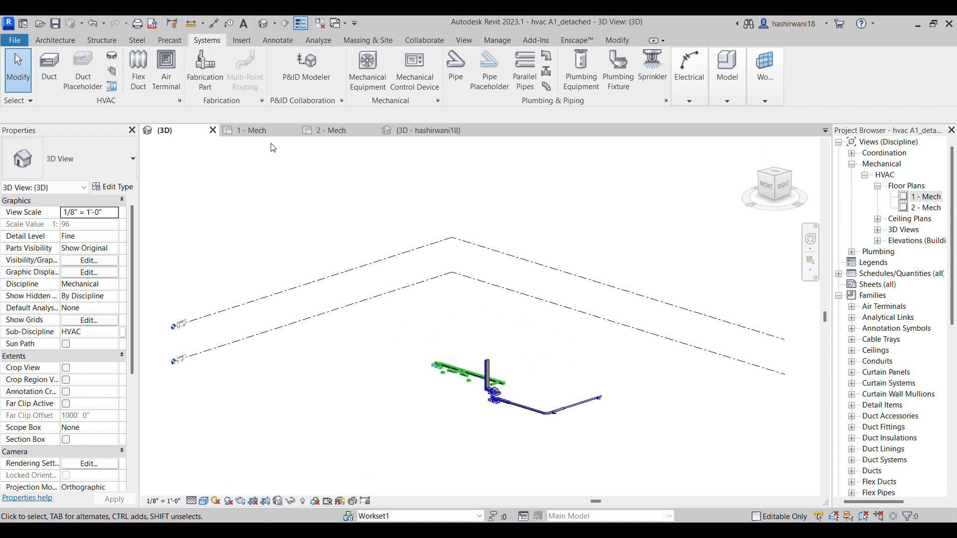
Close the detached model's open views and inspect the exhaust run's diffuser connections in the hvac A1 model's 3D view
left_click(213, 130)
left_click(212, 130)
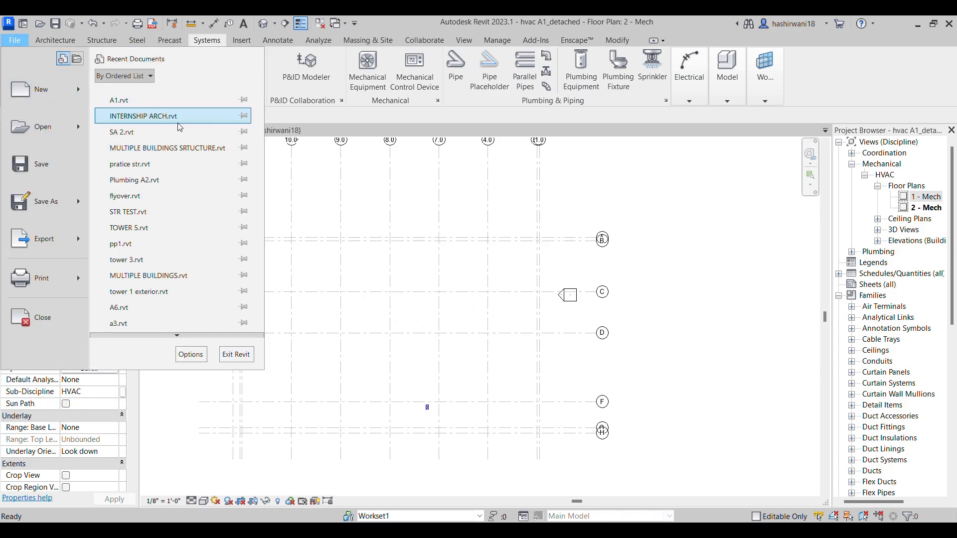
left_click(179, 109)
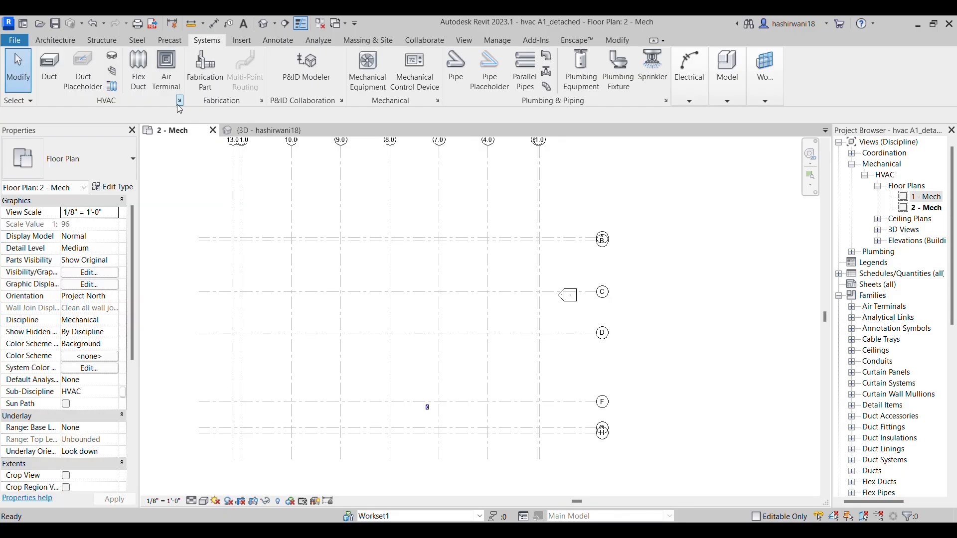
left_click(556, 278)
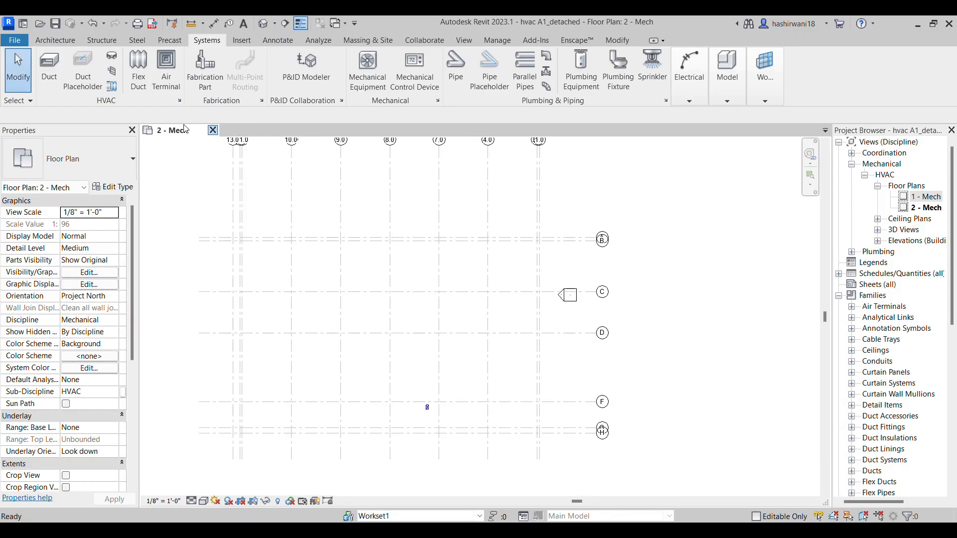
left_click(213, 131)
left_click(508, 284)
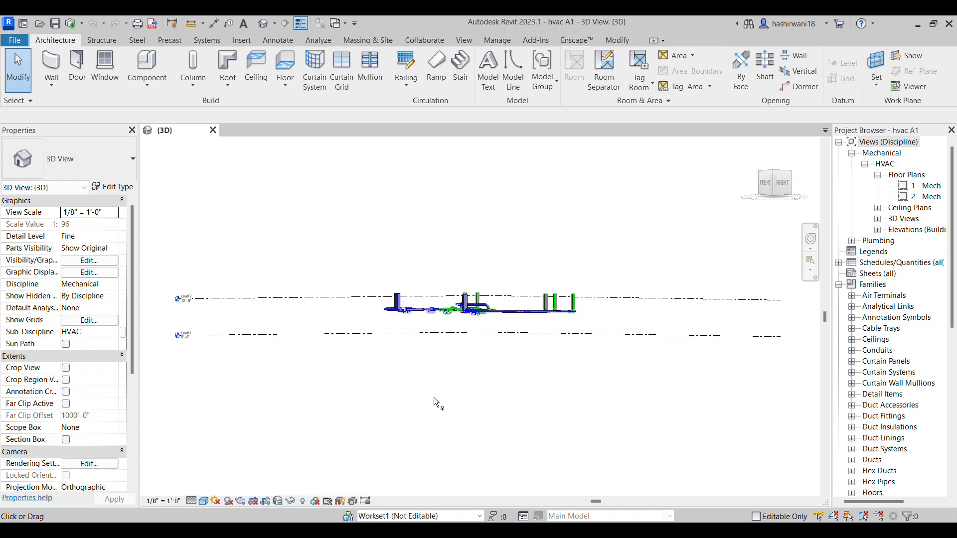
middle_click_drag(473, 414, 552, 403, "shift")
scroll(494, 406, "up", 8)
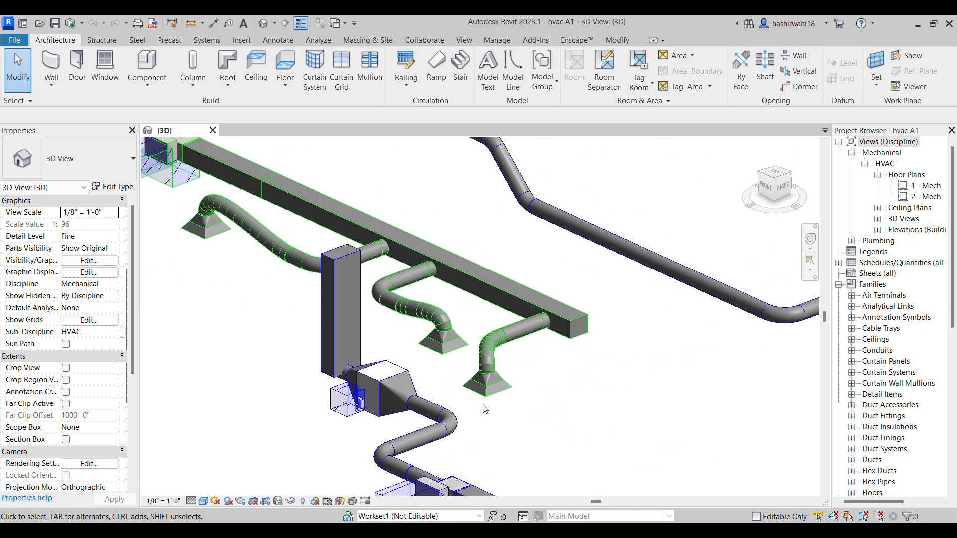
Examine the rectangular exhaust risers and the 45 Degree transition above a sidewall grille in the 3D view
scroll(485, 410, "down", 7)
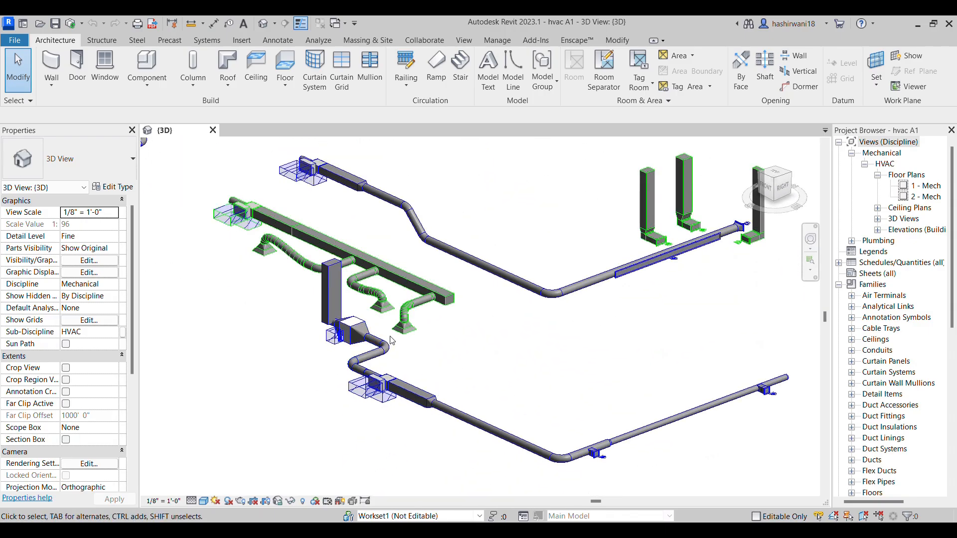
scroll(391, 341, "down", 2)
scroll(646, 337, "up", 6)
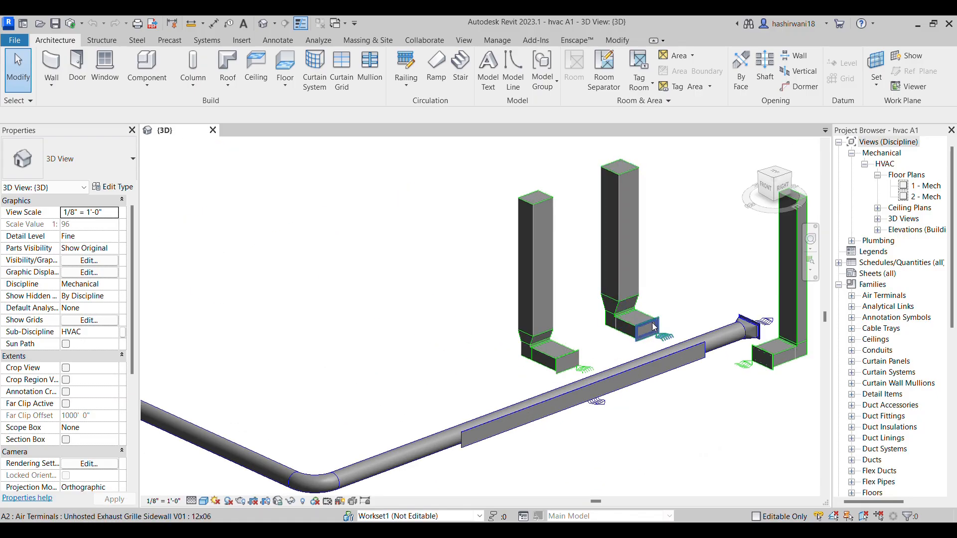
scroll(609, 320, "up", 4)
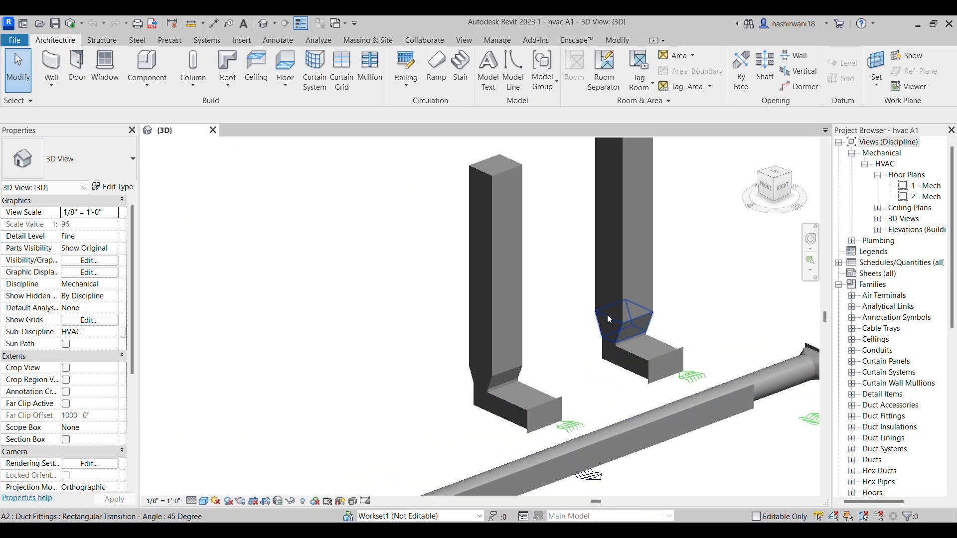
scroll(610, 321, "up", 3)
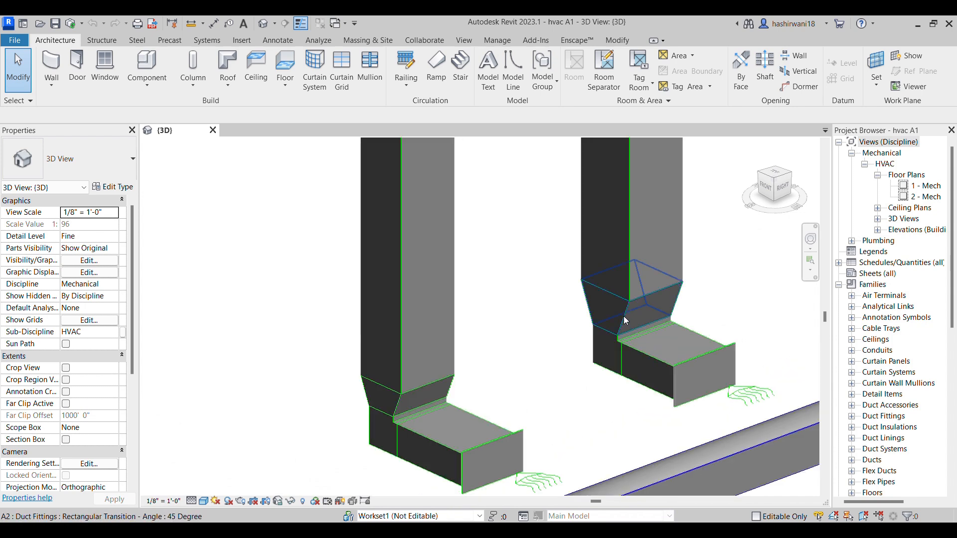
scroll(624, 316, "down", 4)
scroll(568, 328, "up", 2)
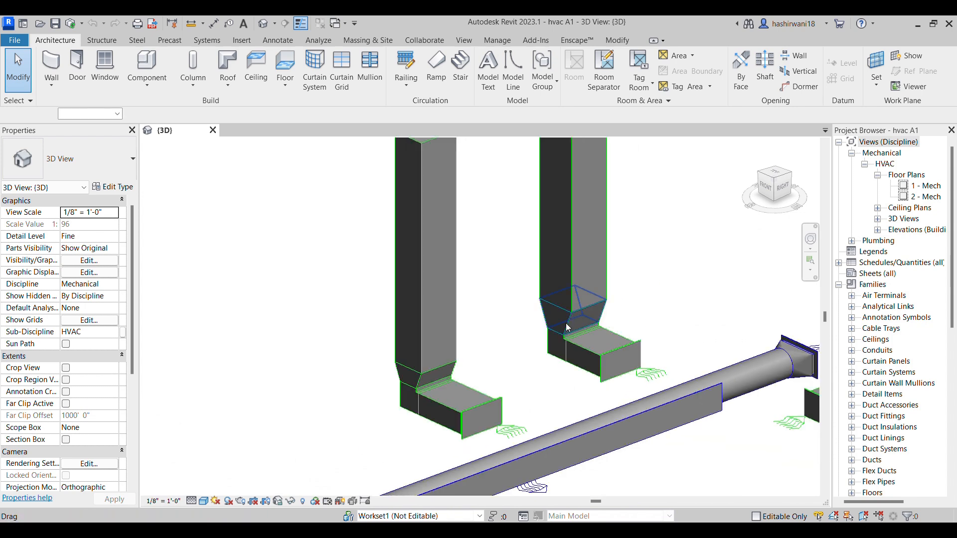
left_click(568, 328)
scroll(350, 266, "down", 5)
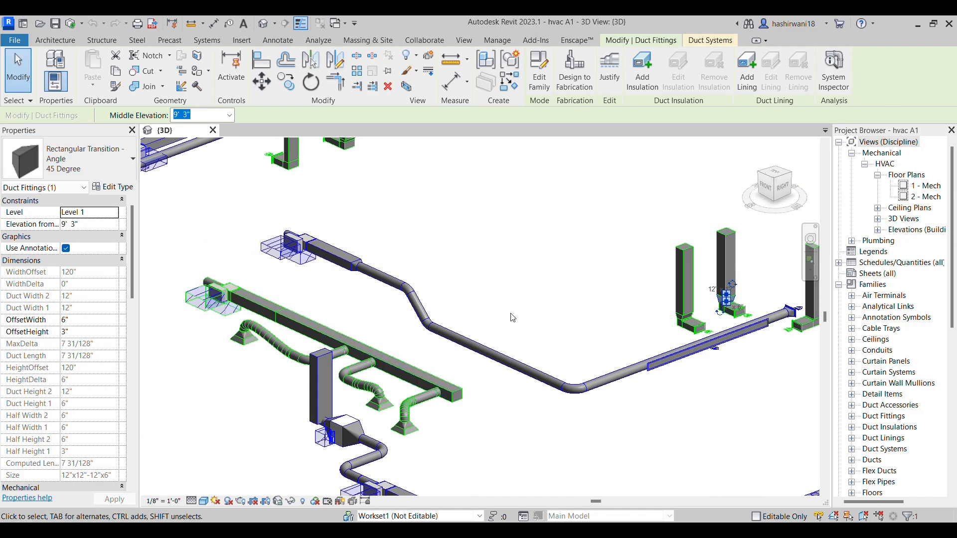
Inspect the TU-02-02 terminal unit and the supply duct runs around it in the 3D view
middle_click_drag(215, 236, 389, 316)
middle_click_drag(359, 240, 321, 293)
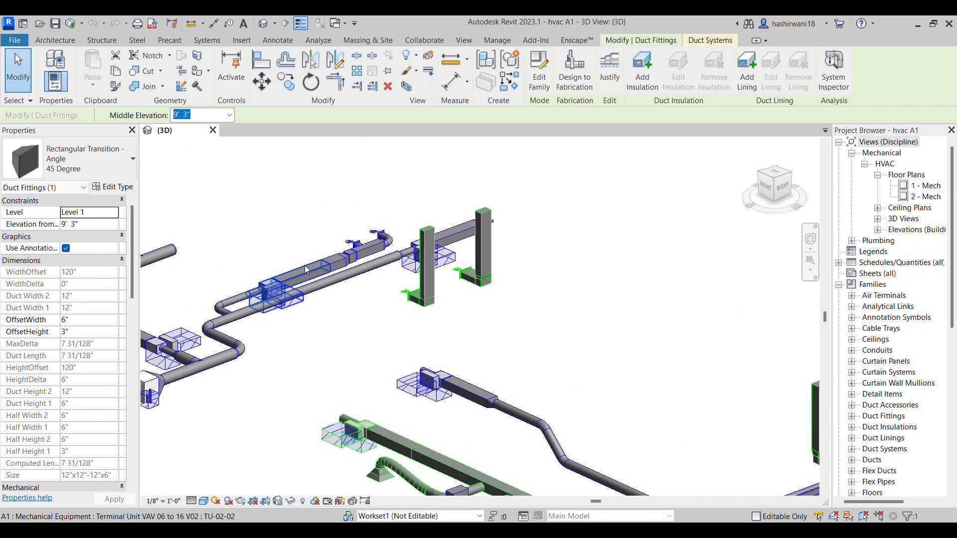
left_click(299, 297)
scroll(299, 296, "up", 3)
scroll(481, 399, "up", 1)
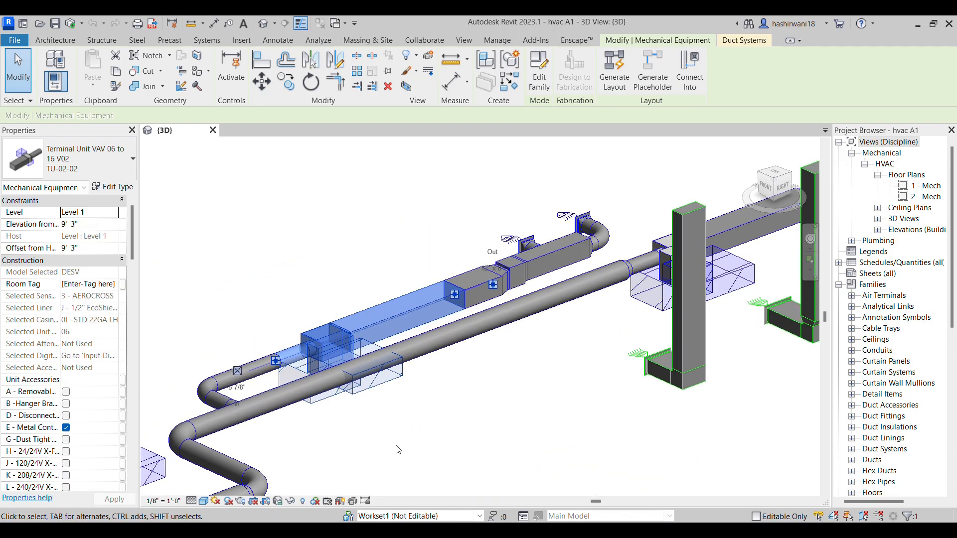
key("Escape")
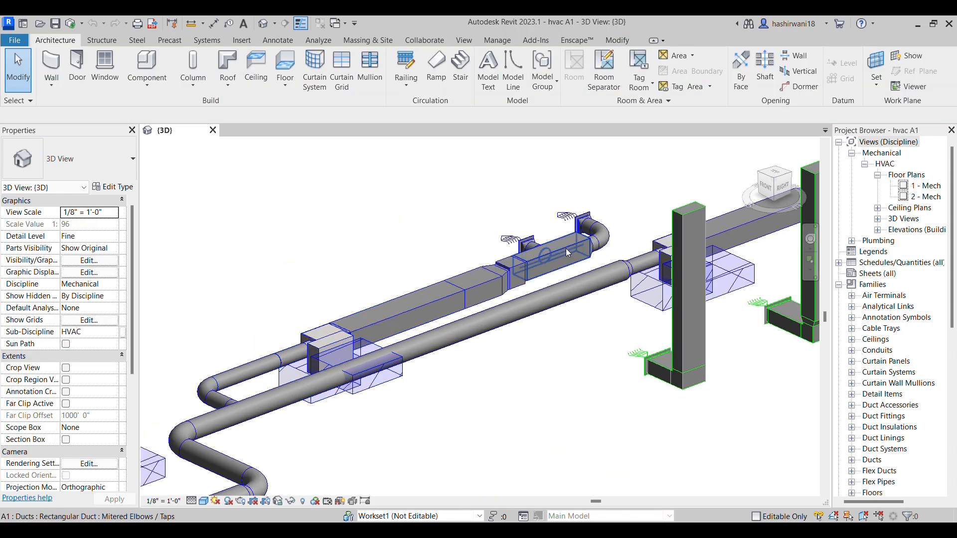
scroll(547, 269, "down", 2)
middle_click_drag(583, 350, 624, 335)
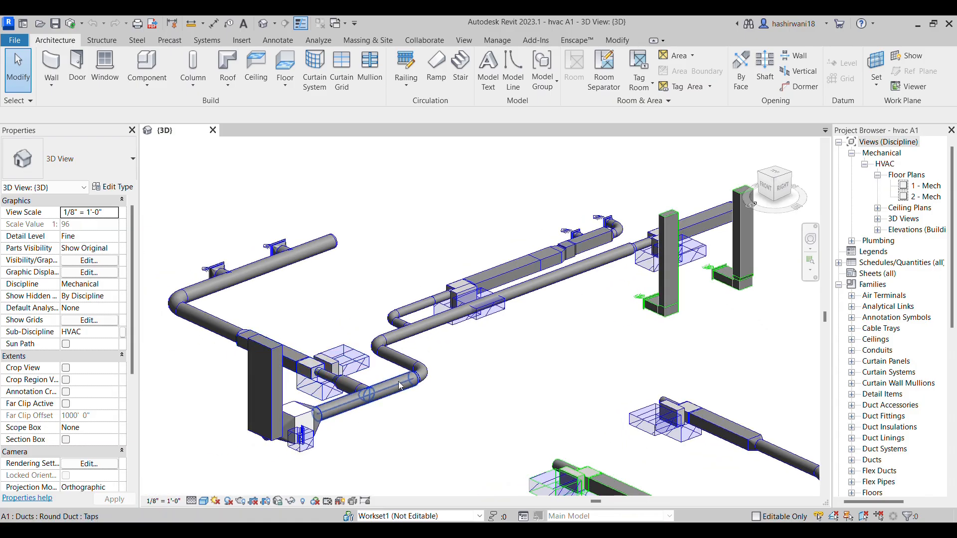
scroll(329, 409, "up", 3)
middle_click_drag(339, 411, 444, 368)
scroll(383, 407, "down", 3)
Check the family types of a sidewall supply diffuser and a sidewall exhaust grille from the front
middle_click_drag(687, 419, 458, 321, "shift")
scroll(461, 321, "up", 2)
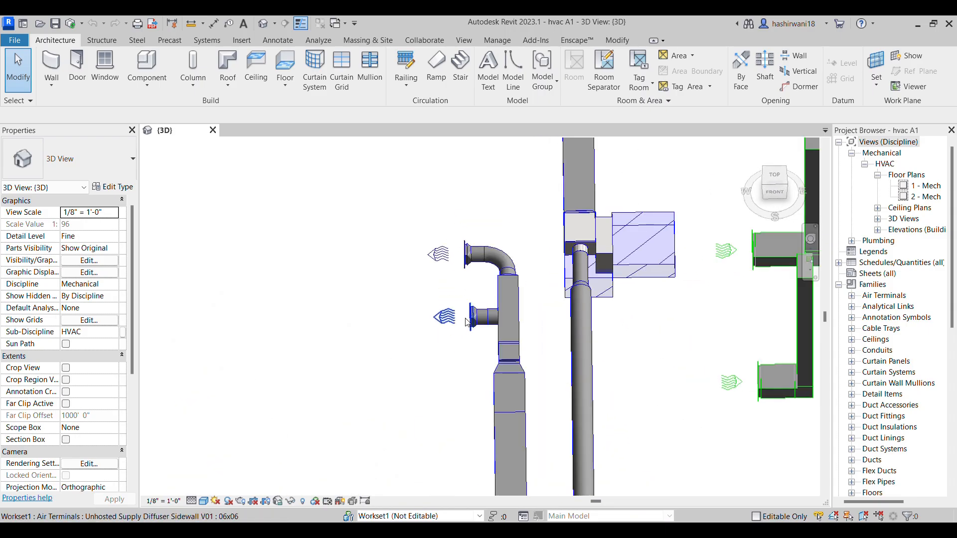
left_click(468, 323)
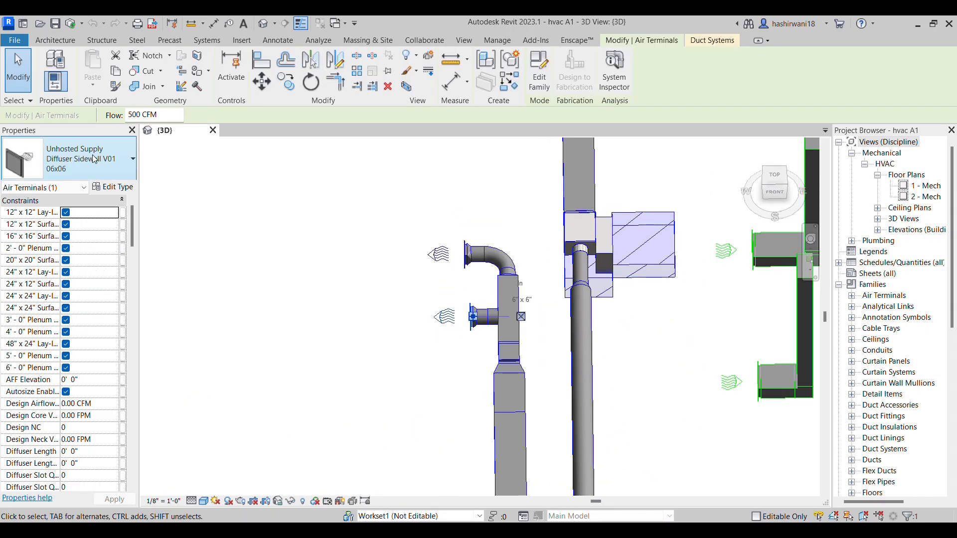
left_click(391, 320)
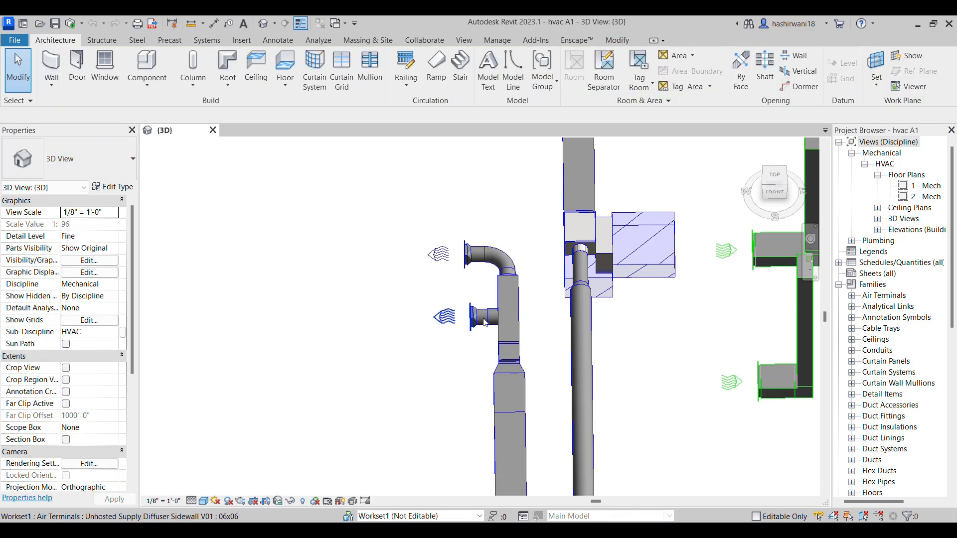
left_click(739, 392)
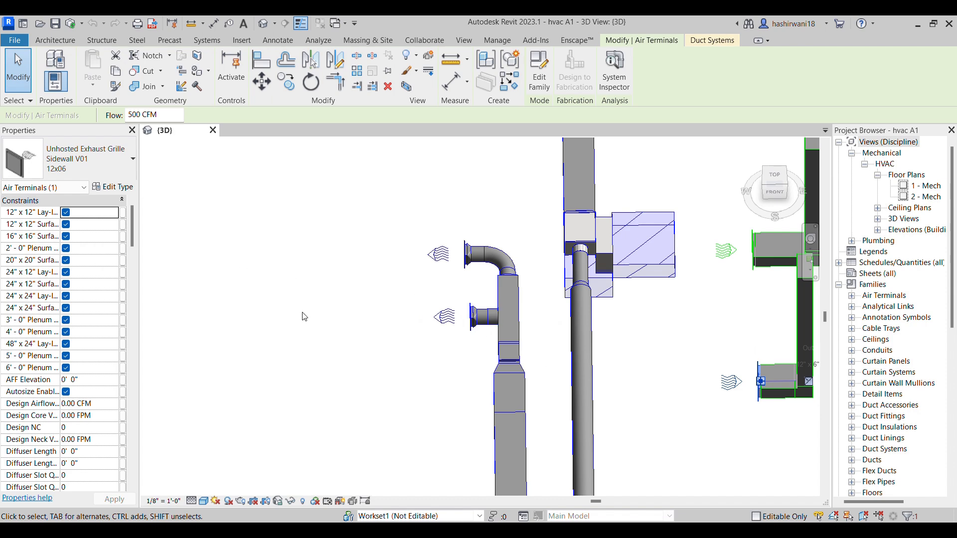
left_click(296, 297)
scroll(489, 324, "down", 5)
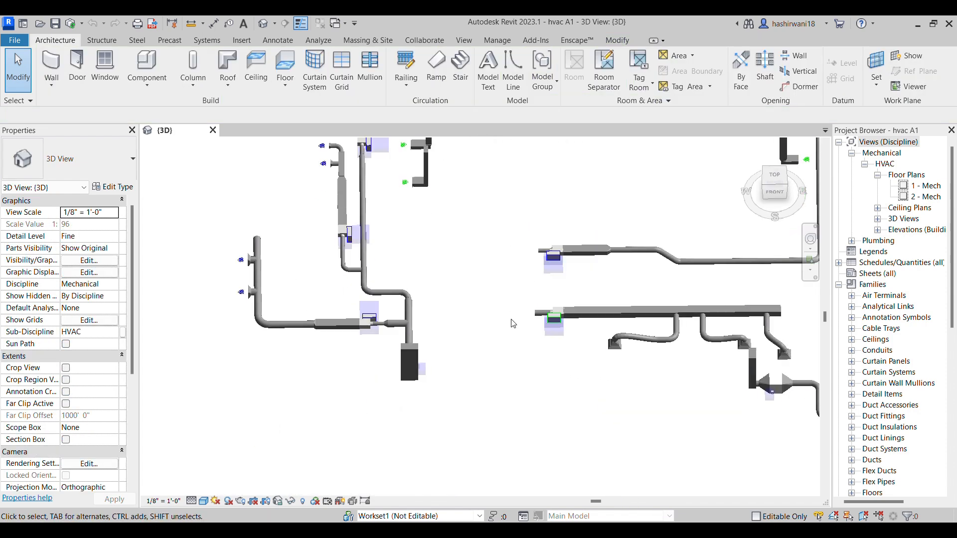
middle_click_drag(503, 309, 420, 189, "shift")
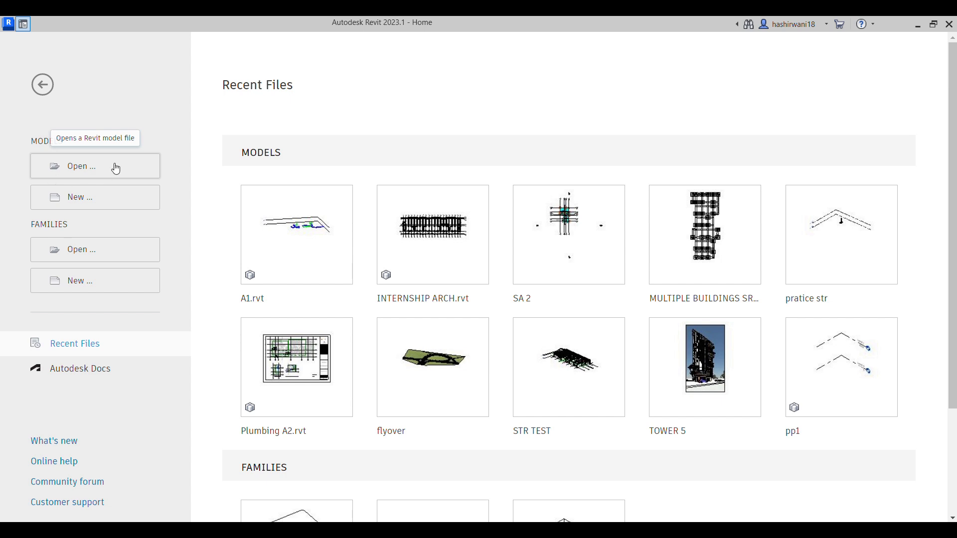
Create a new project from the HVAC Template-R22 template in the Downloads folder
left_click(101, 205)
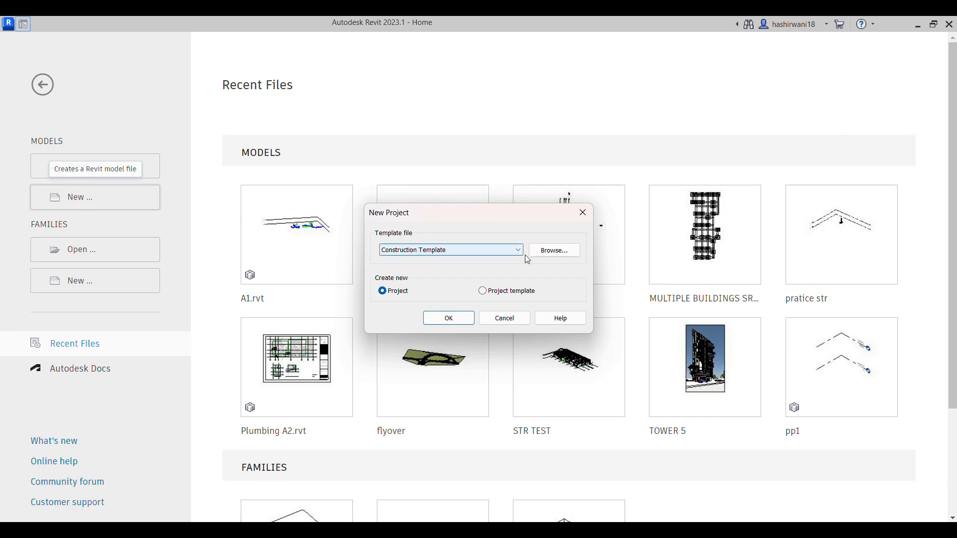
left_click(552, 253)
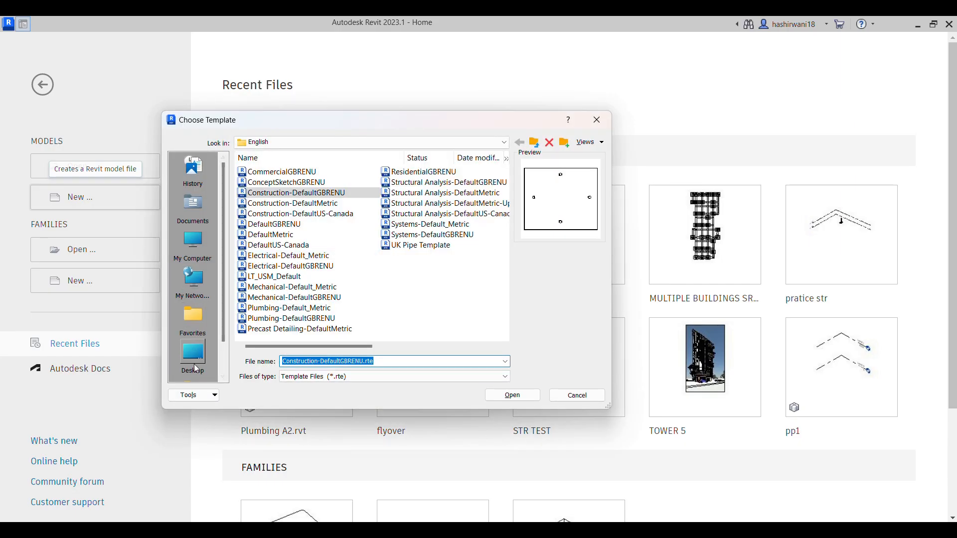
left_click(194, 367)
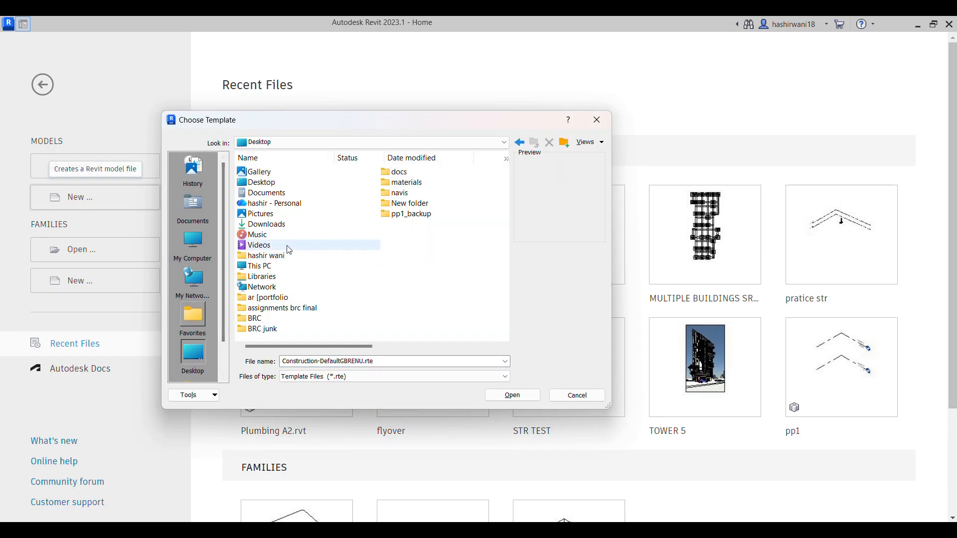
double_click(272, 225)
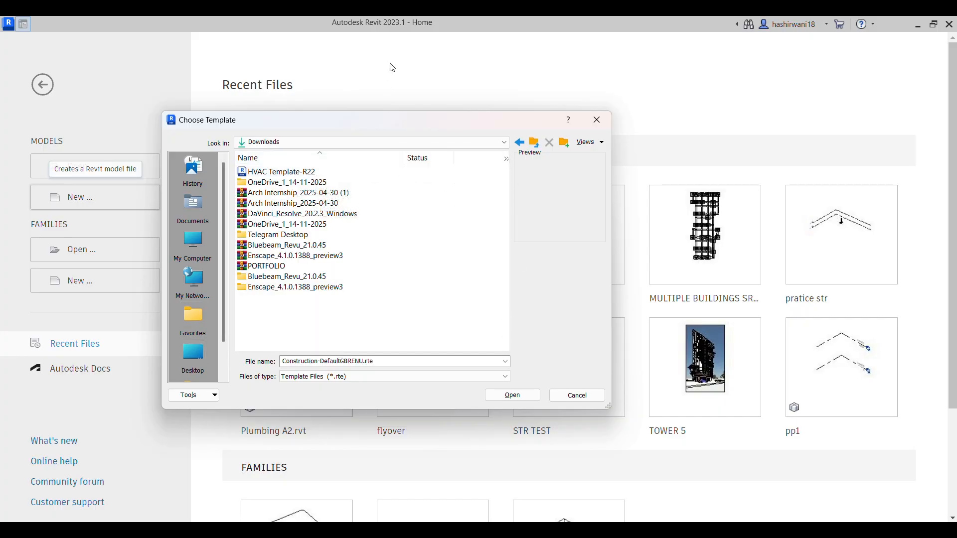
left_click(371, 172)
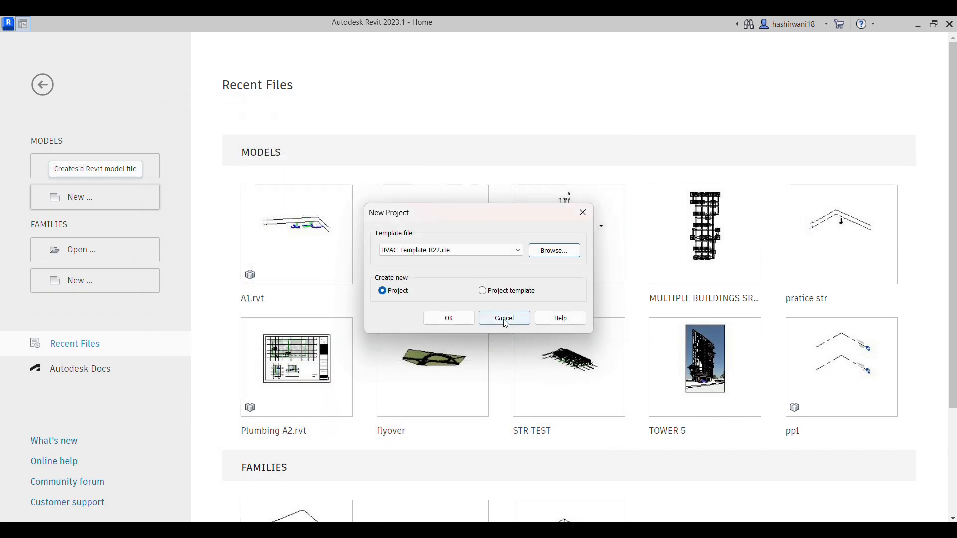
left_click(452, 321)
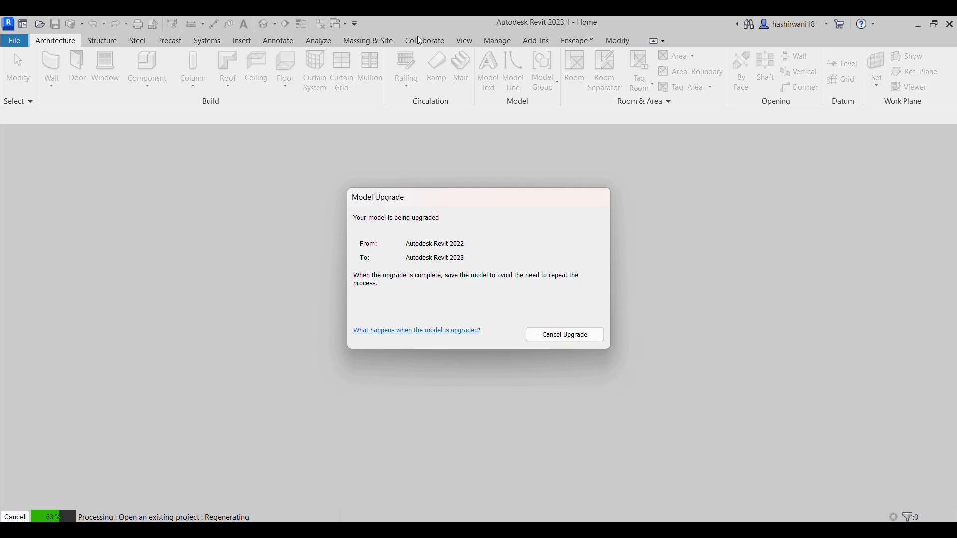
left_click(528, 322)
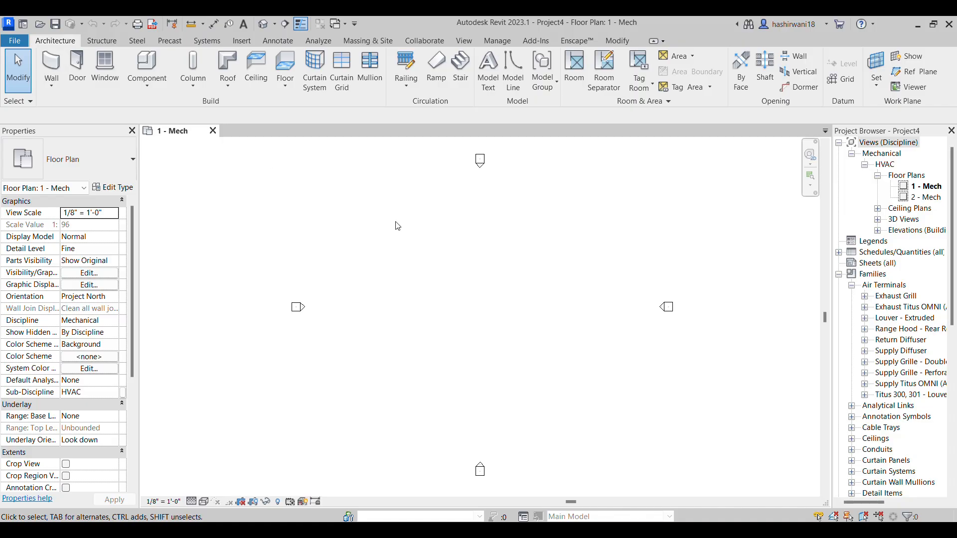
Link the TSA_ARCH LINK_detached.rvt model from Downloads into the 1 - Mech plan, using Auto - Internal Origin to Internal Origin positioning
left_click(242, 42)
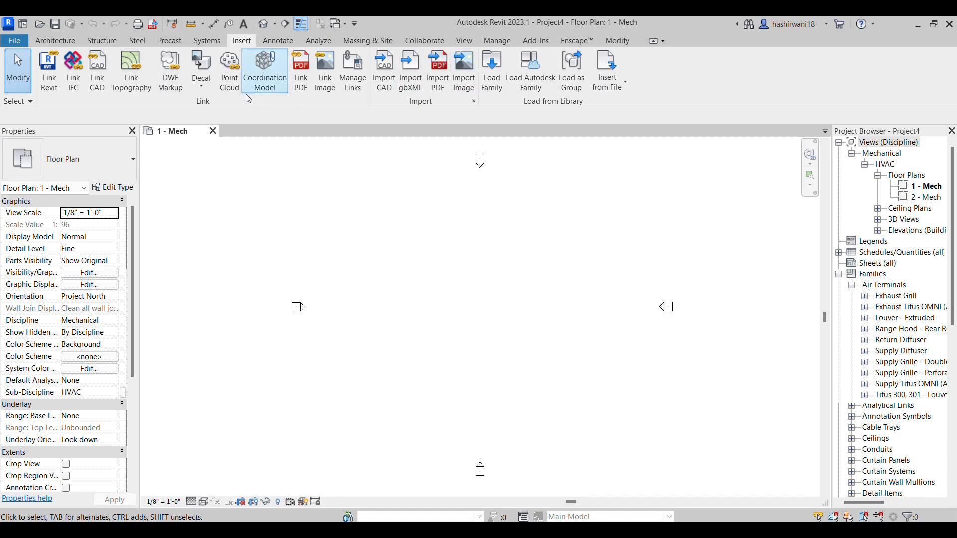
left_click(60, 89)
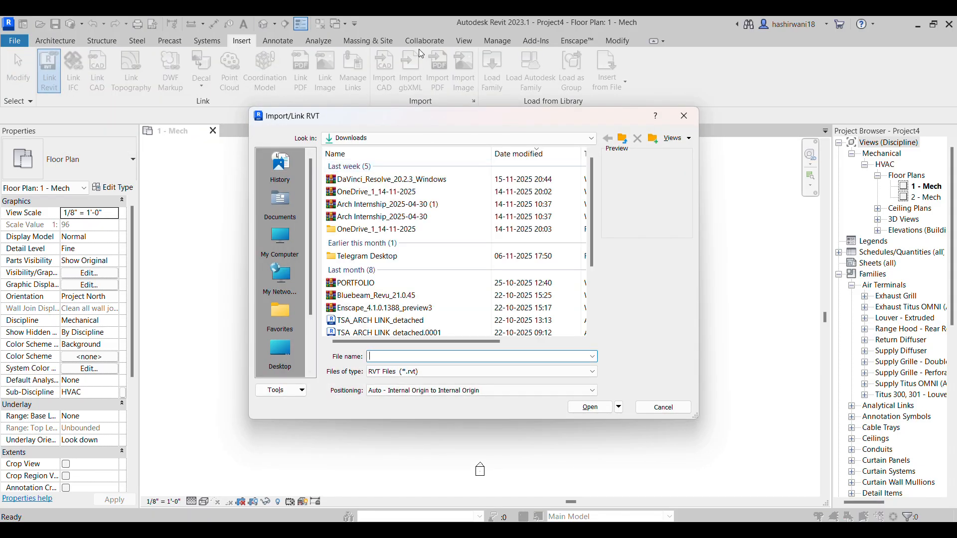
left_click(378, 322)
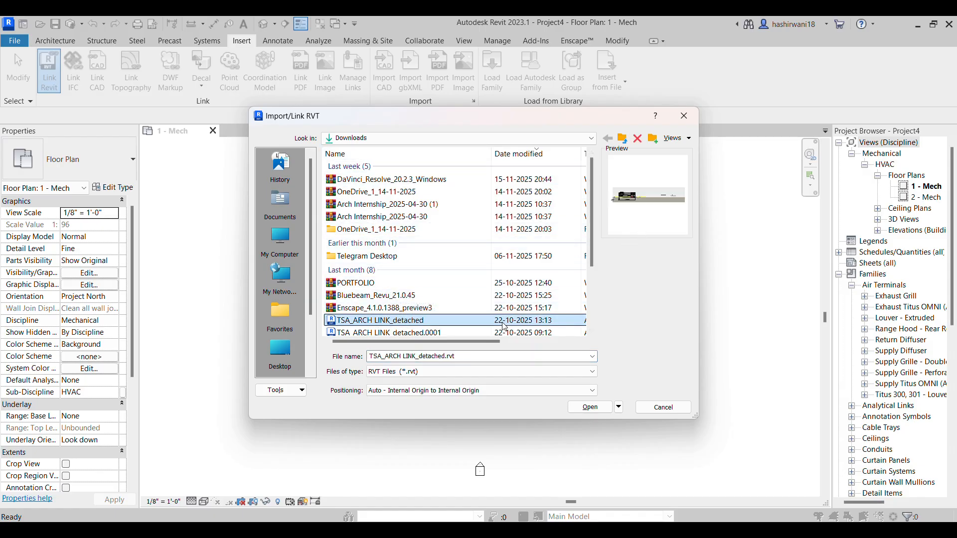
left_click(591, 408)
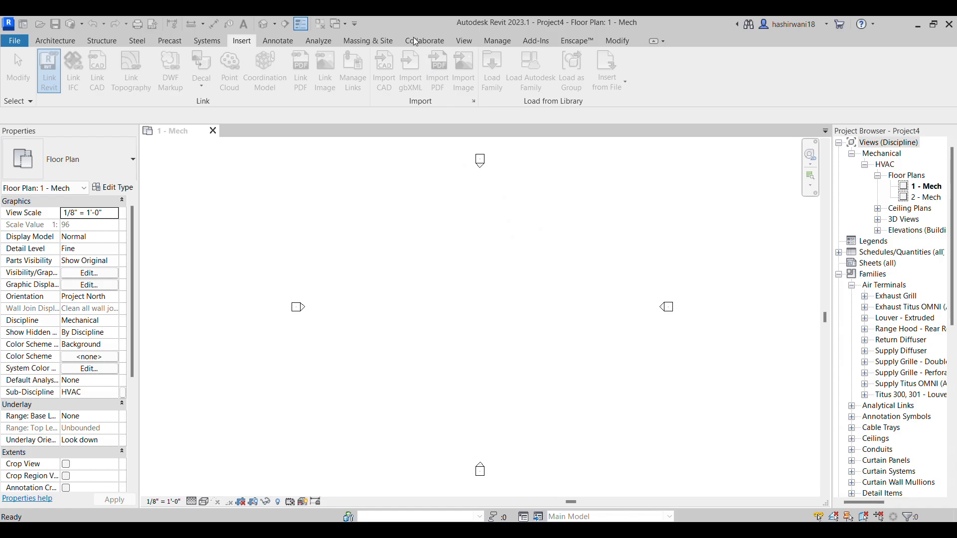
scroll(505, 309, "down", 8)
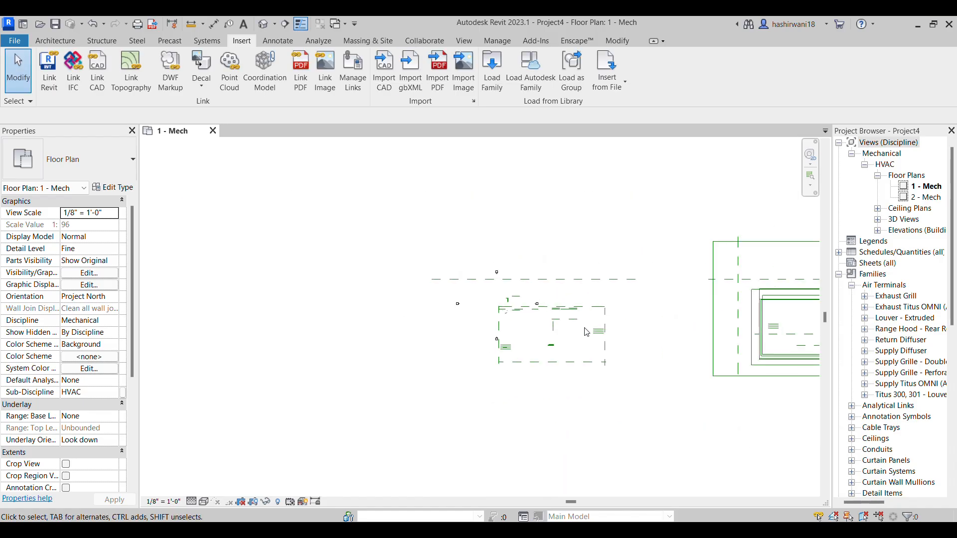
scroll(583, 328, "down", 2)
middle_click_drag(583, 328, 379, 324)
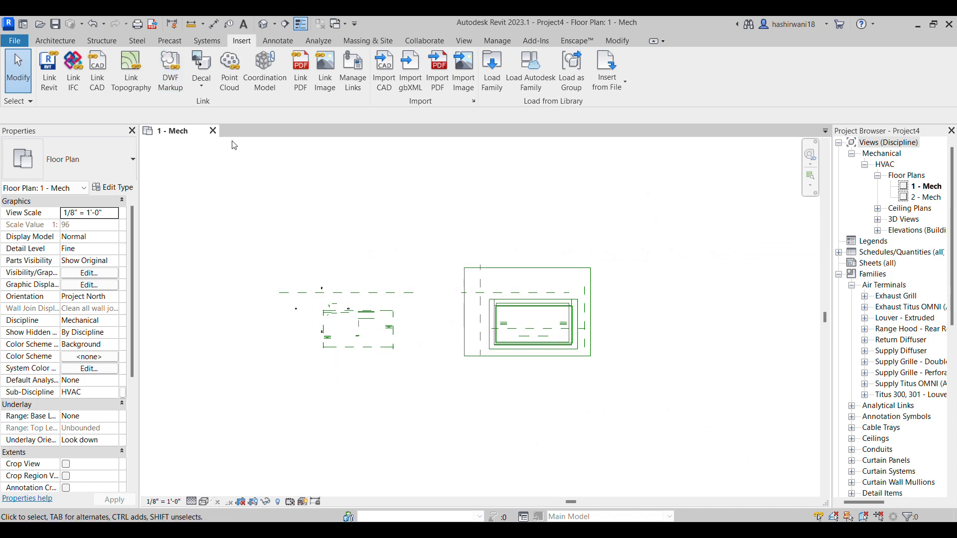
Open the default 3D view and compare the project's levels with the linked architectural model's Block 54 building levels
left_click(264, 25)
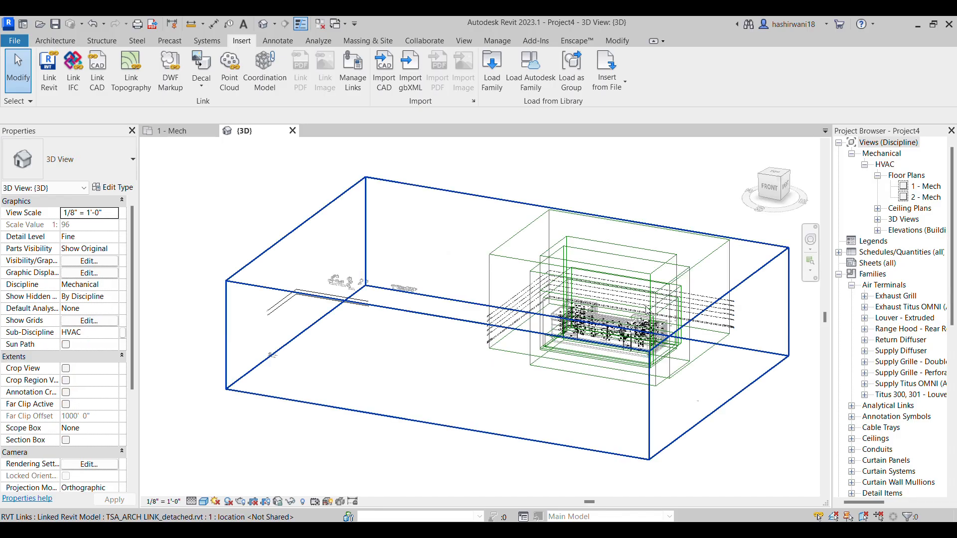
scroll(604, 316, "up", 5)
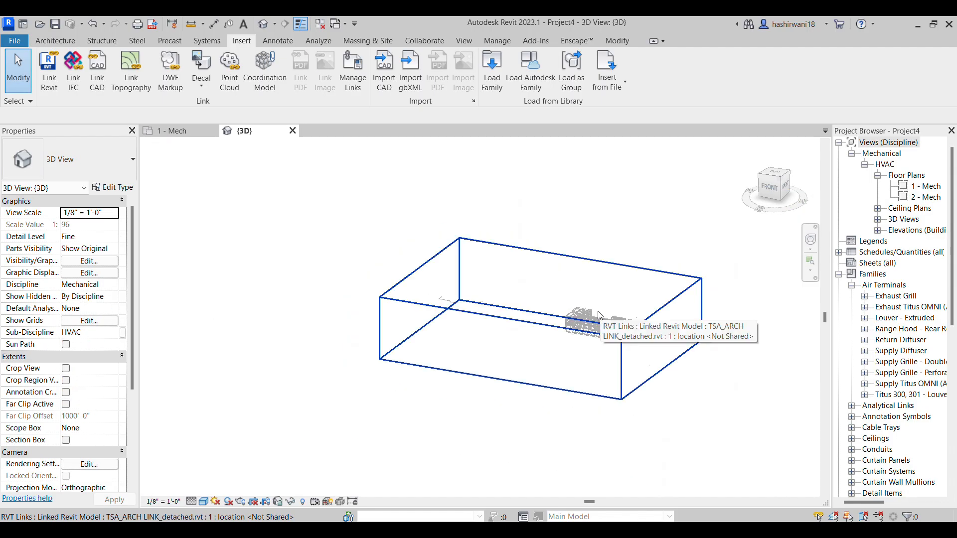
scroll(450, 292, "up", 2)
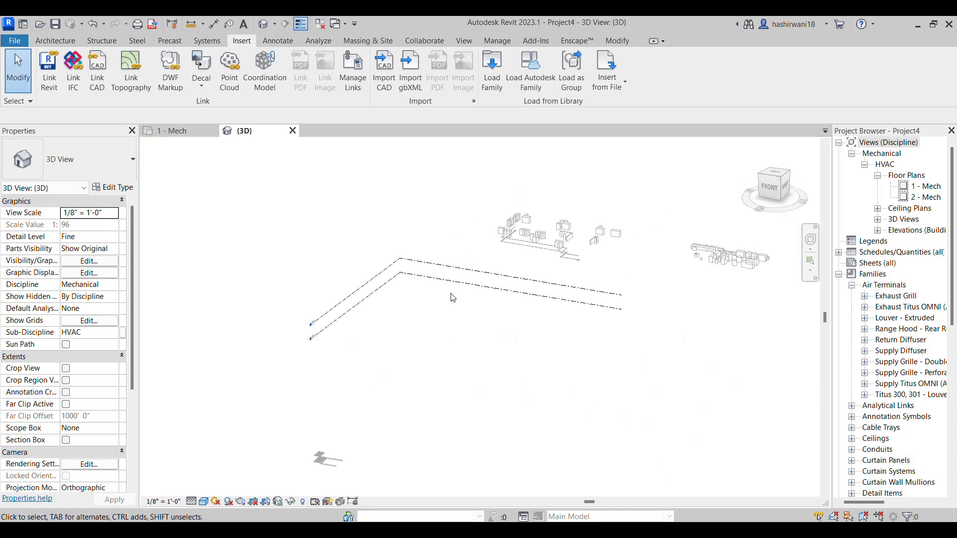
scroll(279, 329, "up", 3)
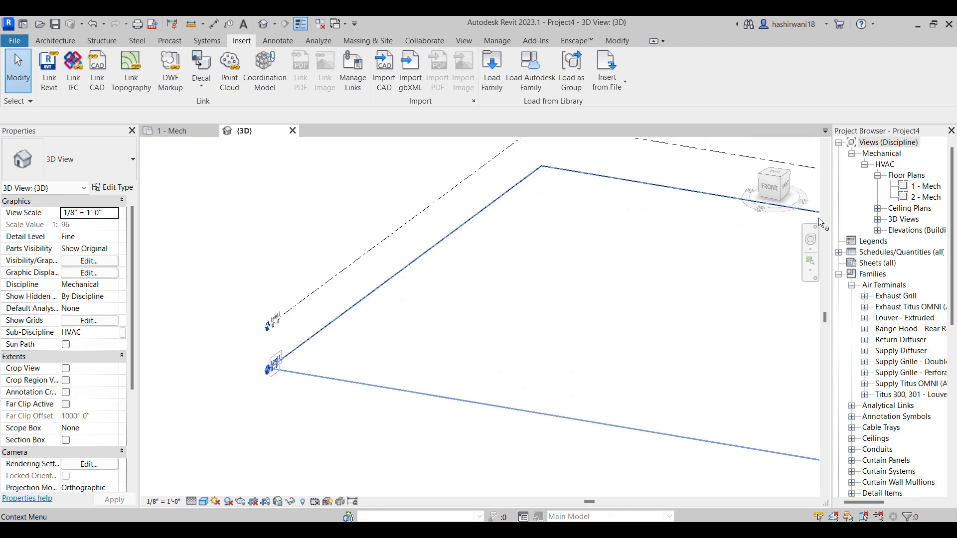
scroll(310, 342, "down", 5)
middle_click_drag(817, 346, 335, 291)
scroll(623, 294, "up", 5)
scroll(533, 298, "up", 5)
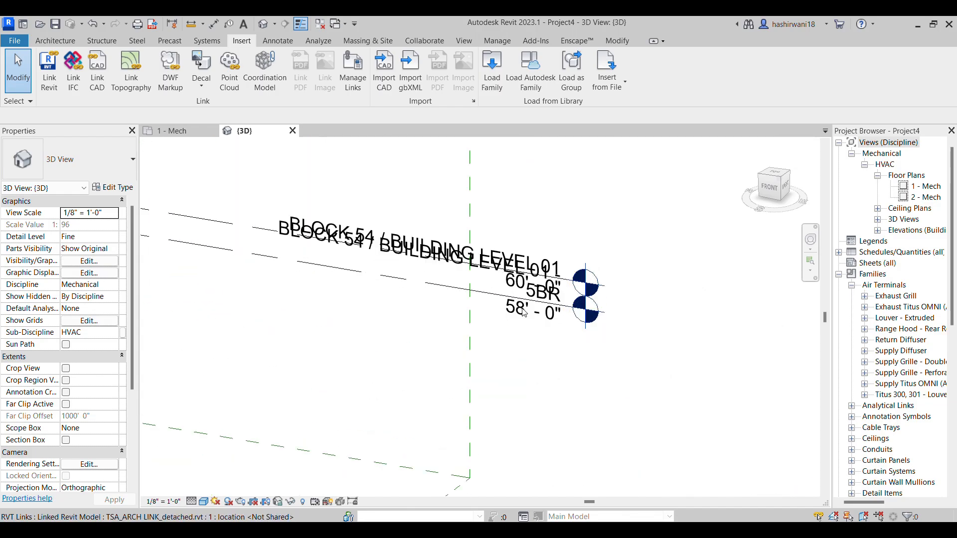
scroll(548, 313, "down", 8)
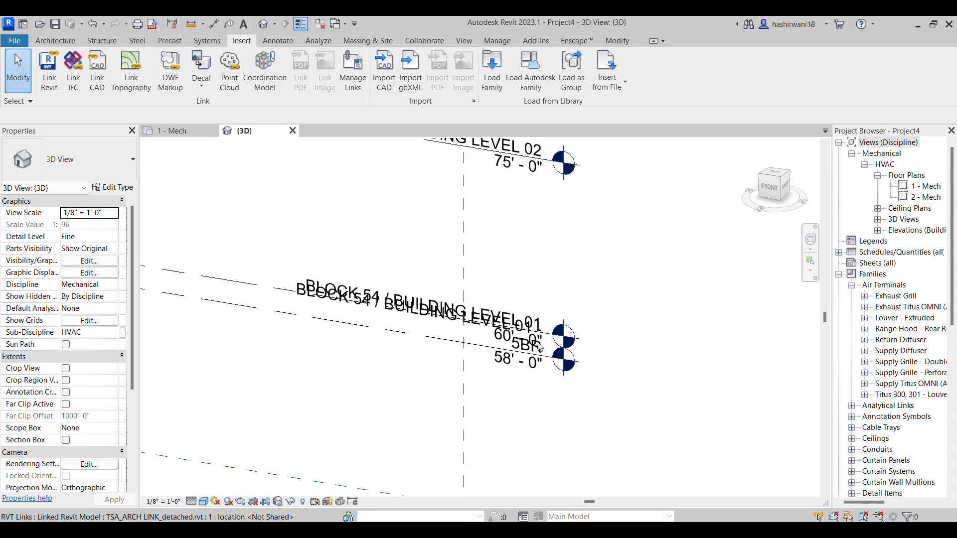
Acquire the shared coordinates from the linked TSA_ARCH LINK_detached.rvt model
scroll(512, 298, "down", 6)
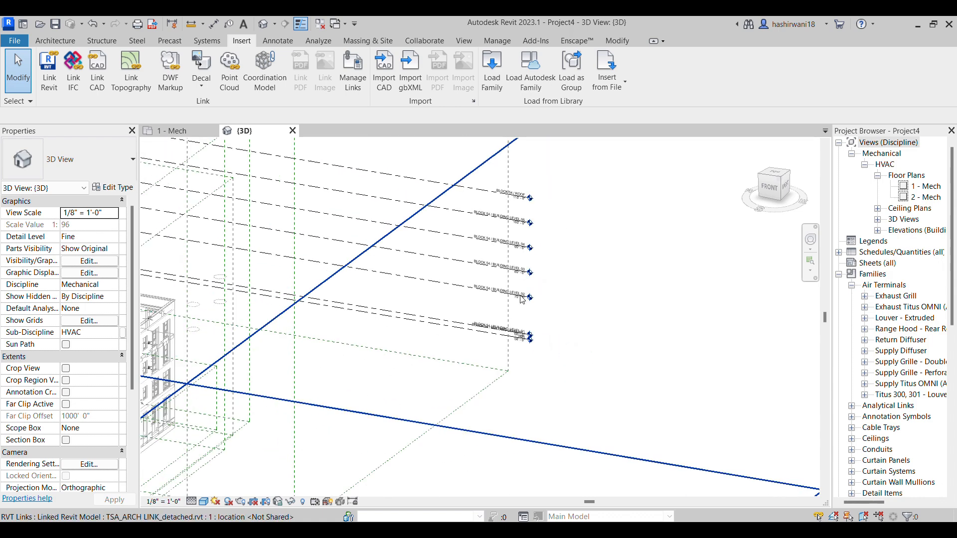
scroll(515, 297, "down", 4)
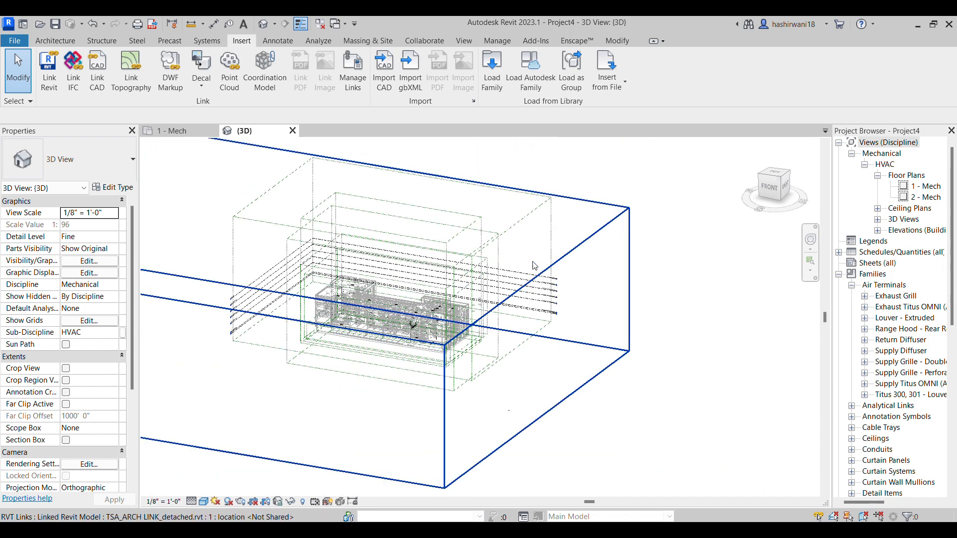
scroll(332, 317, "down", 1)
middle_click_drag(185, 292, 321, 298)
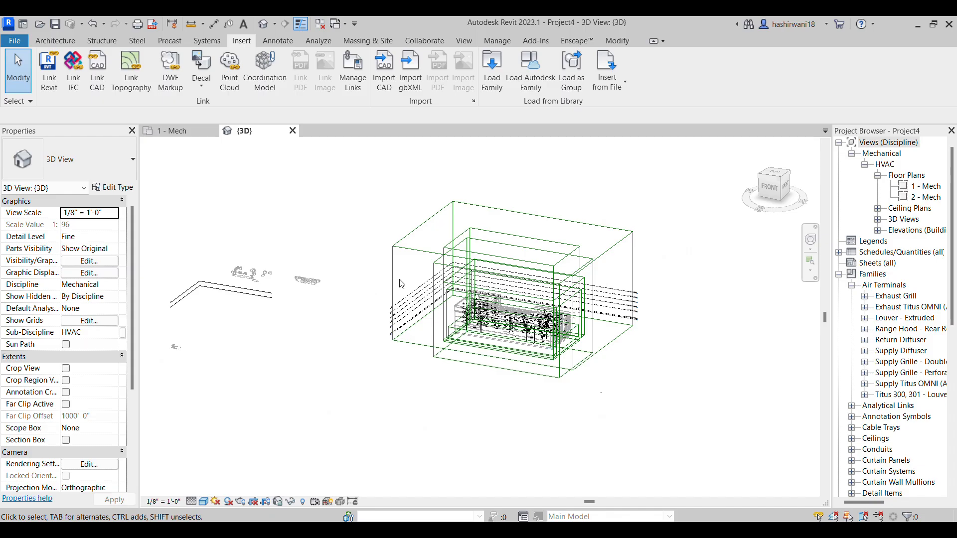
middle_click_drag(351, 282, 361, 335)
scroll(361, 336, "down", 1)
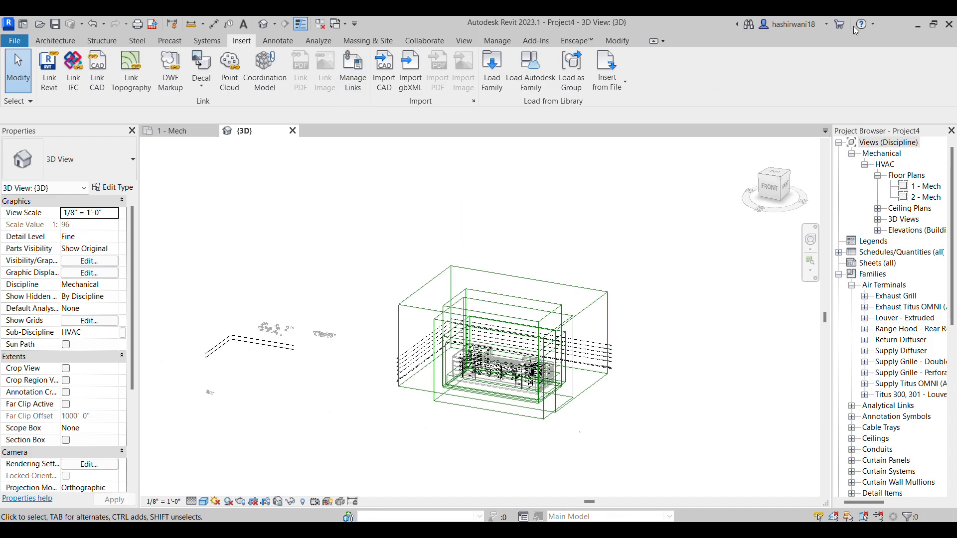
left_click(933, 23)
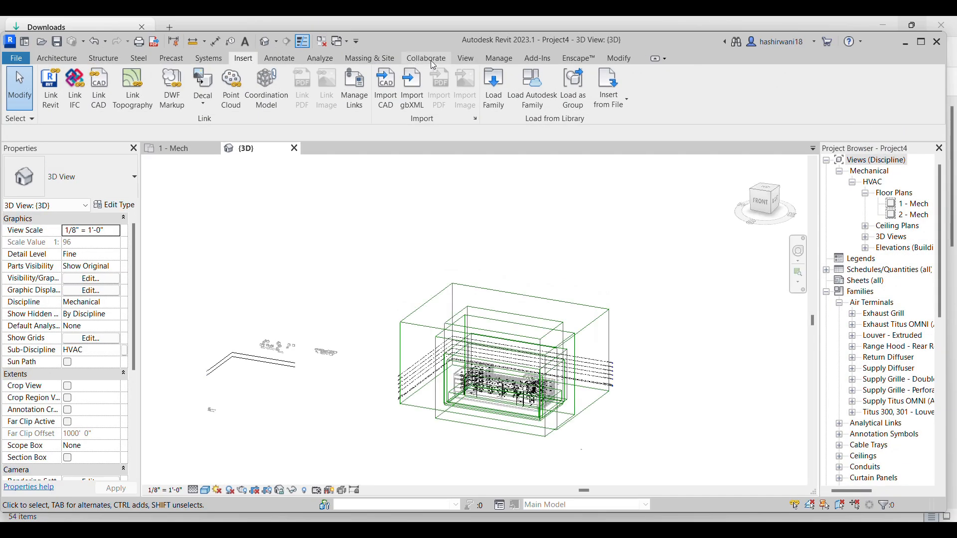
left_click(436, 64)
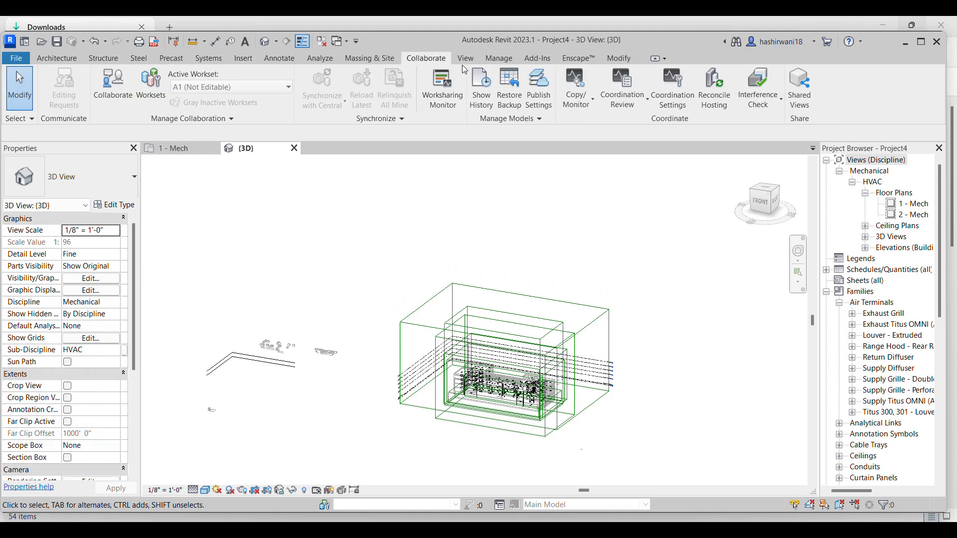
left_click(500, 59)
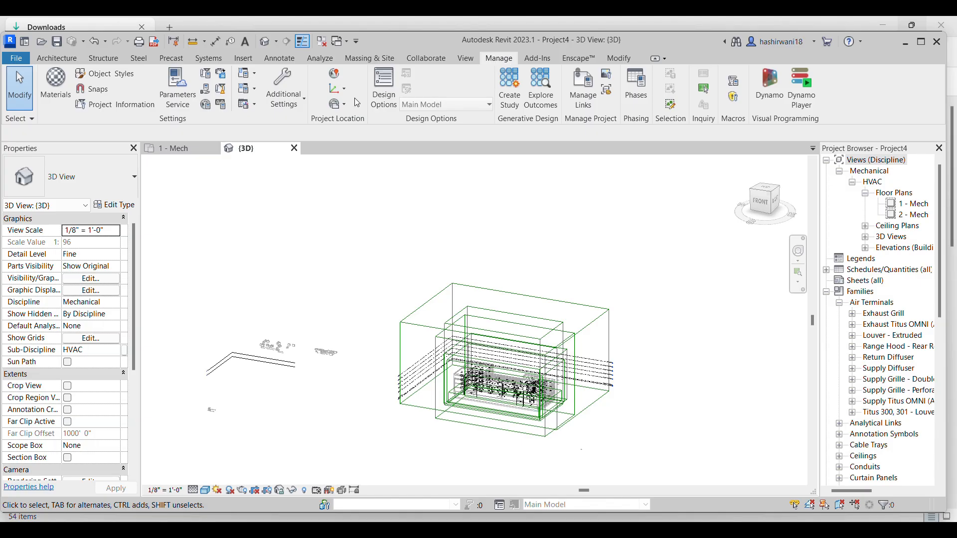
left_click(921, 41)
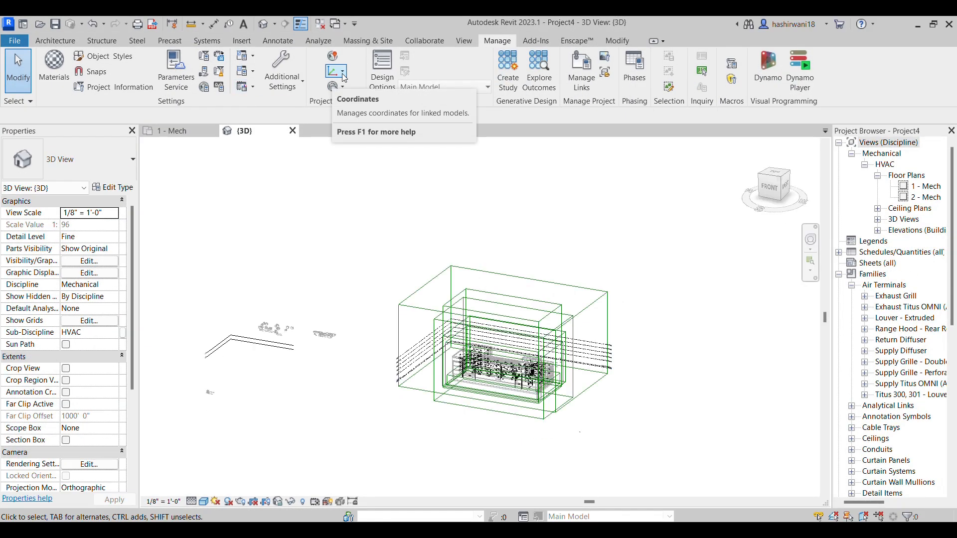
left_click(343, 73)
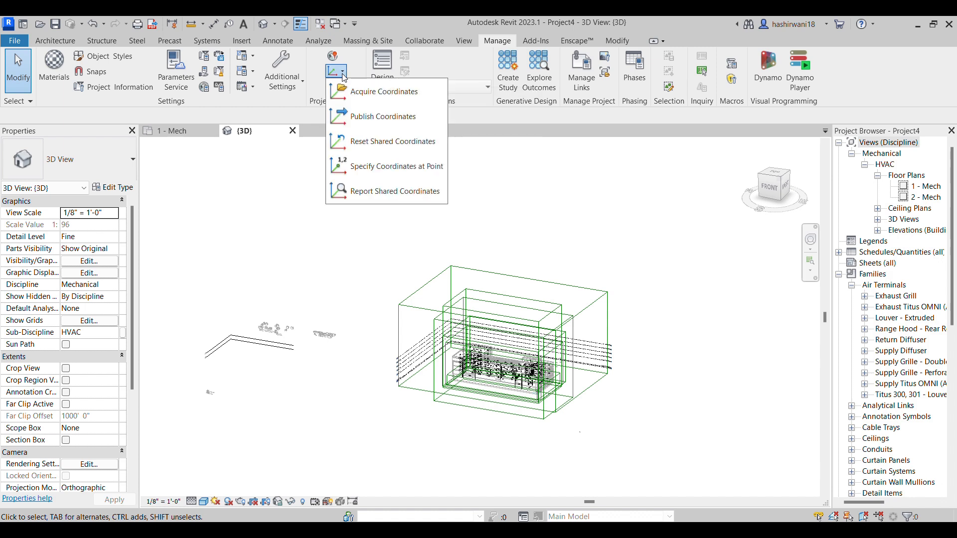
left_click(359, 95)
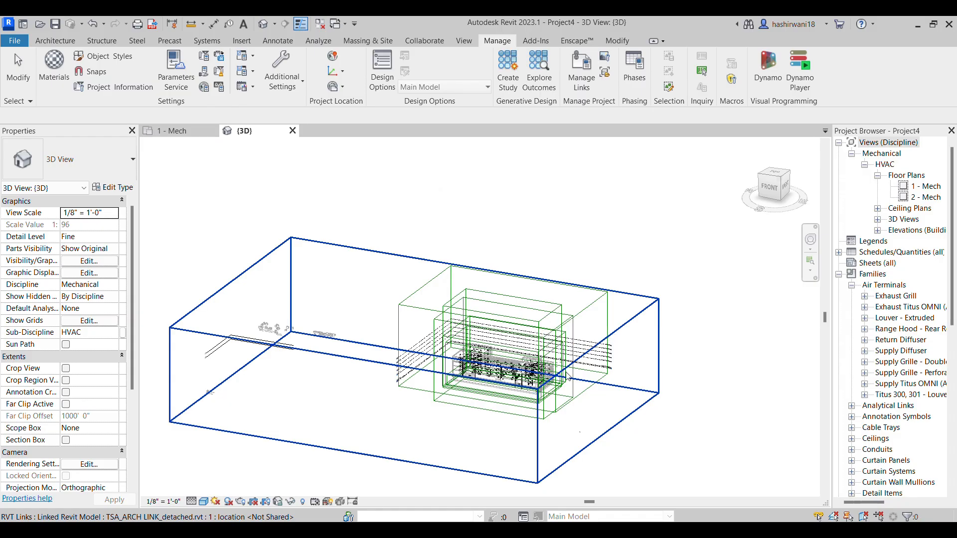
left_click(566, 376)
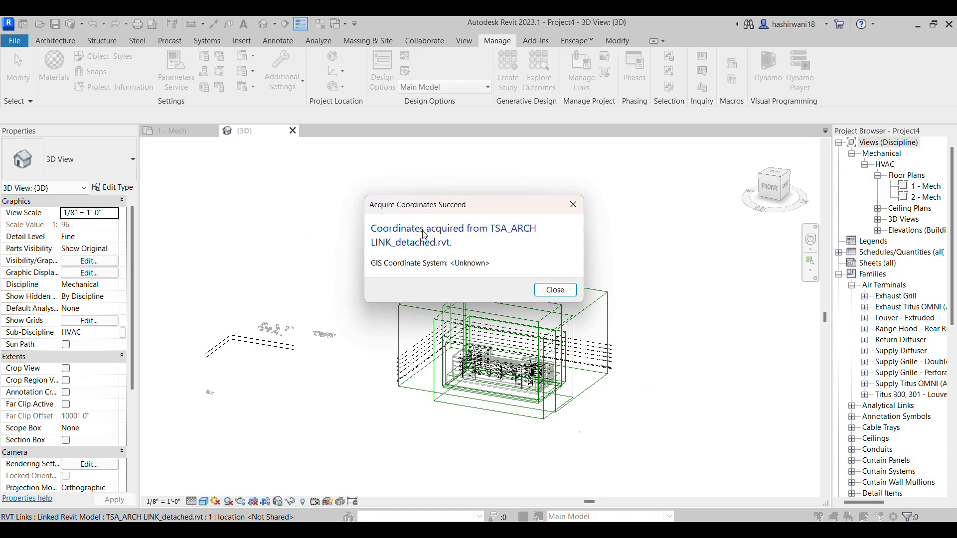
left_click(555, 289)
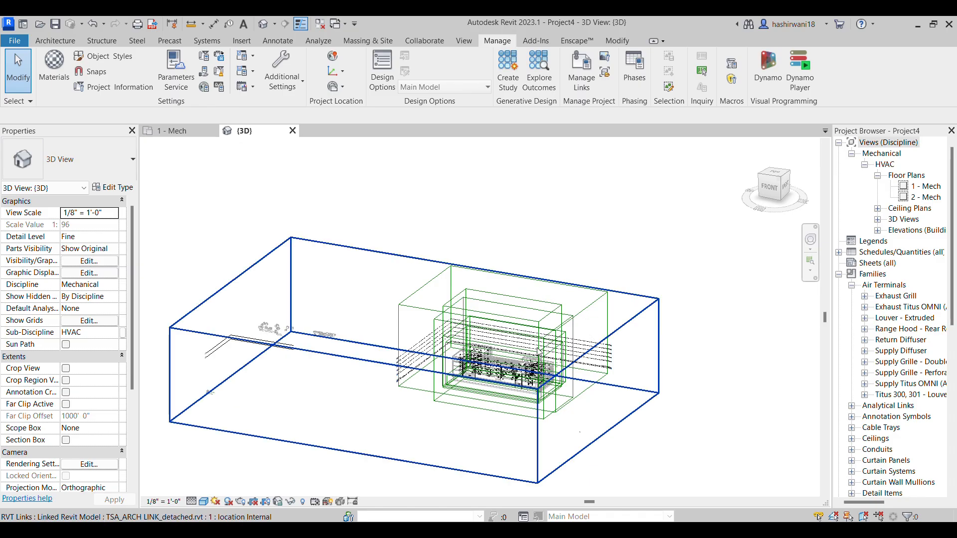
Examine the Block 54 level lines around the linked building after acquiring its coordinates
scroll(612, 314, "up", 5)
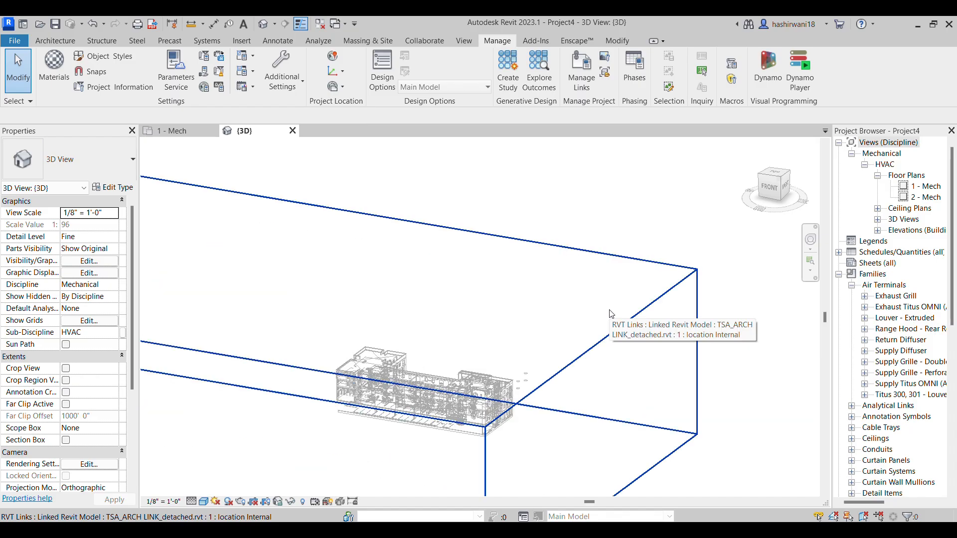
scroll(606, 308, "down", 3)
scroll(608, 349, "up", 2)
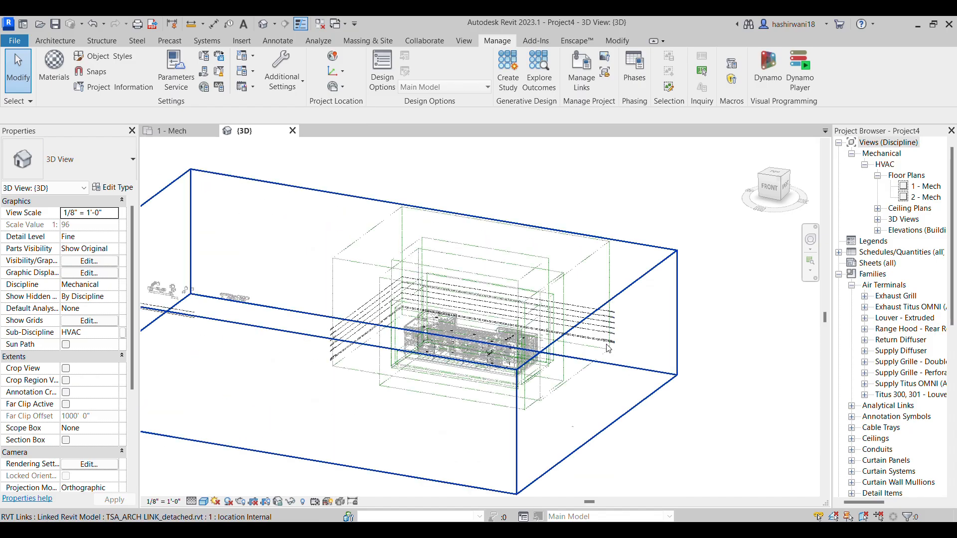
scroll(608, 348, "up", 5)
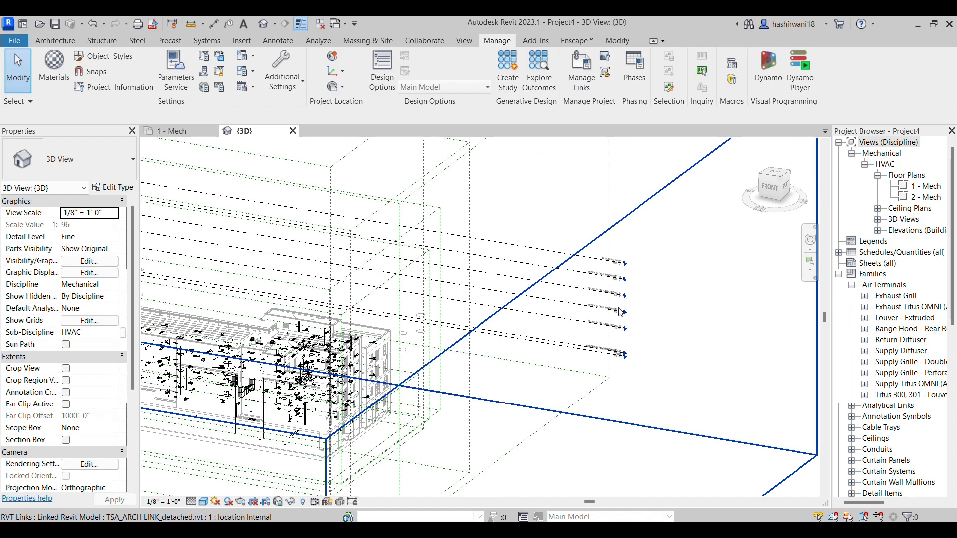
scroll(622, 269, "down", 6)
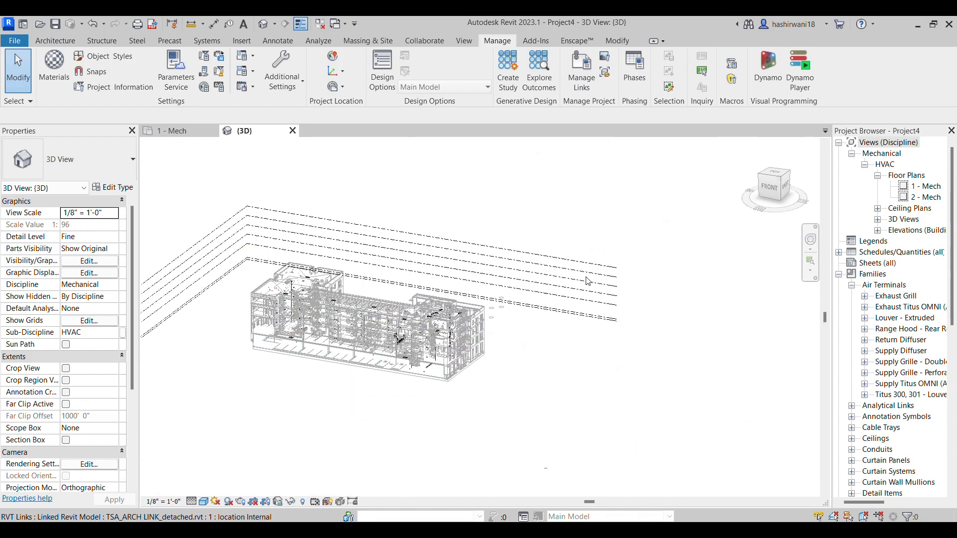
scroll(587, 281, "down", 3)
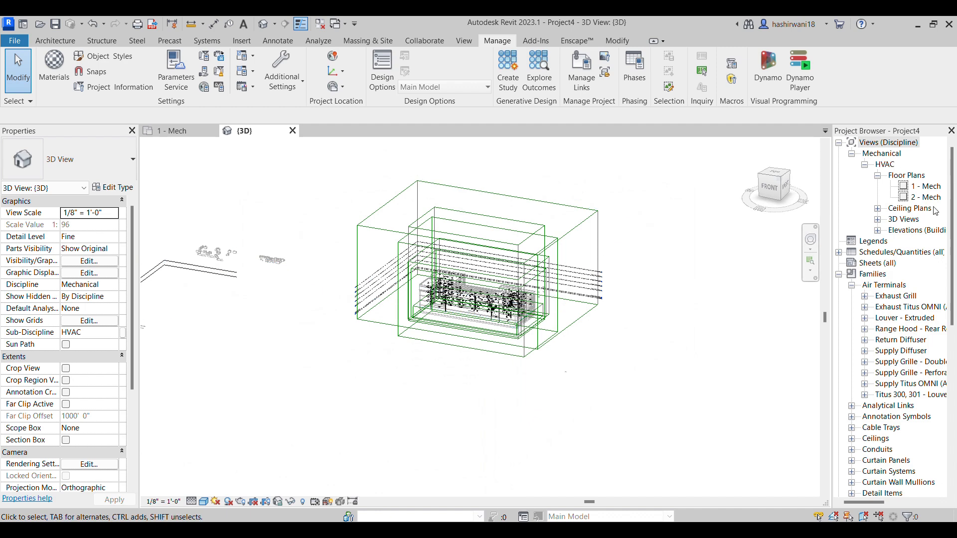
middle_click_drag(333, 237, 369, 263)
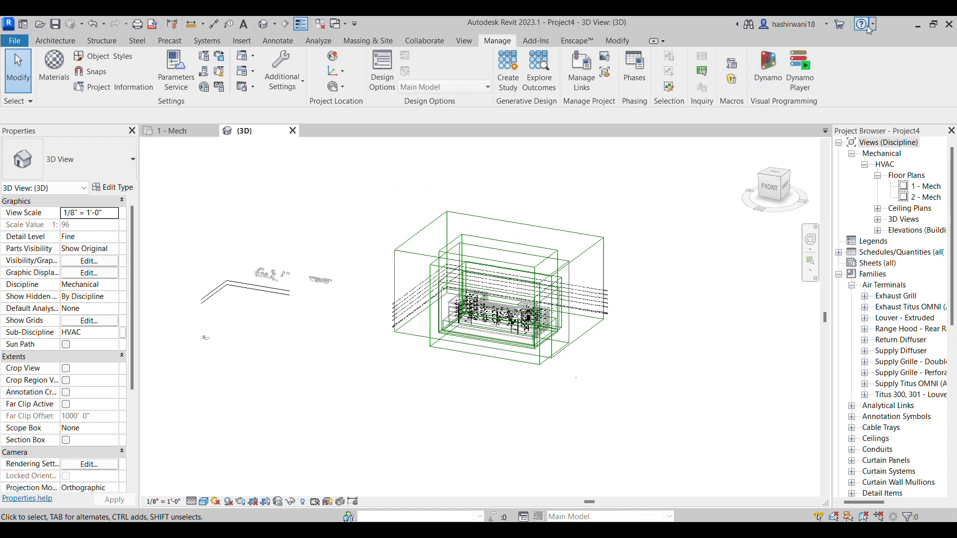
Start a Copy/Monitor session on the linked TSA_ARCH LINK_detached.rvt model using Select Link
left_click(934, 24)
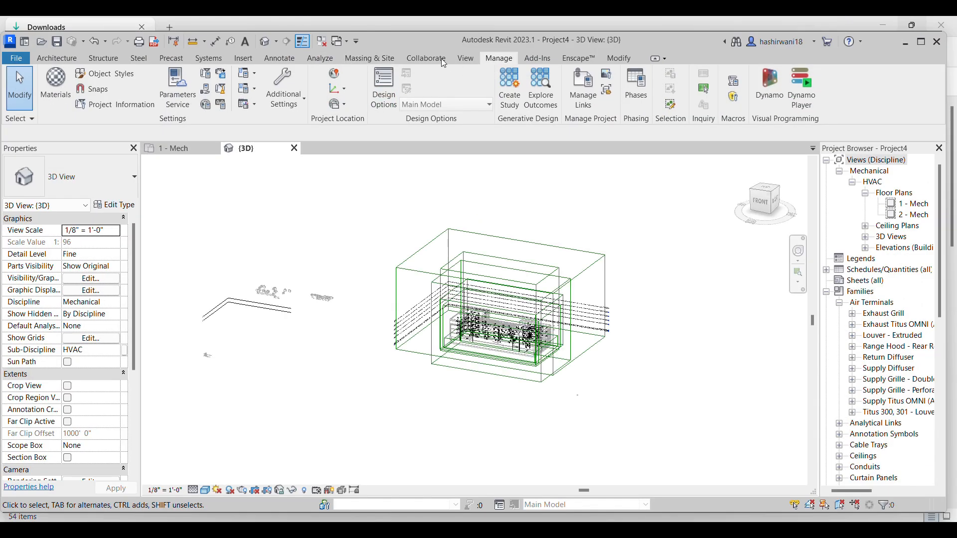
left_click(427, 59)
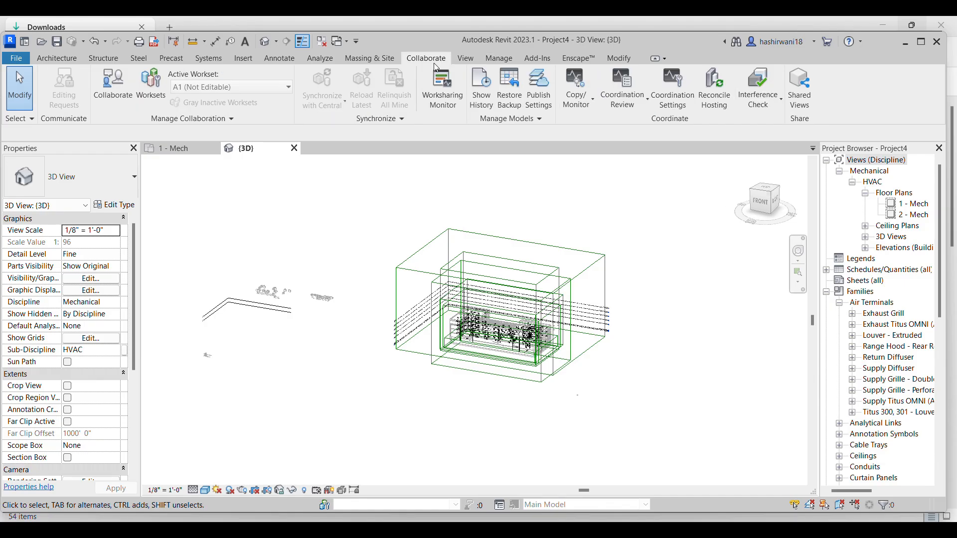
left_click(921, 41)
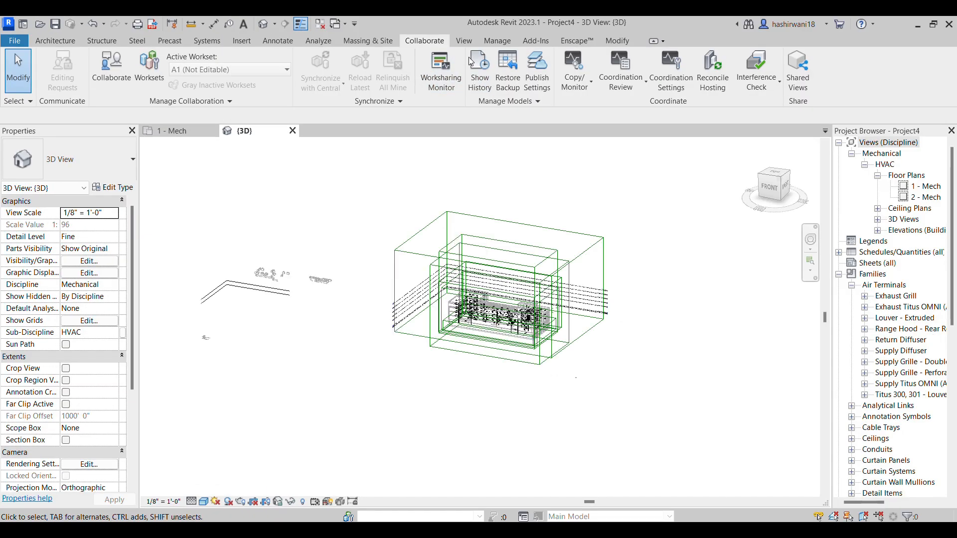
left_click(589, 85)
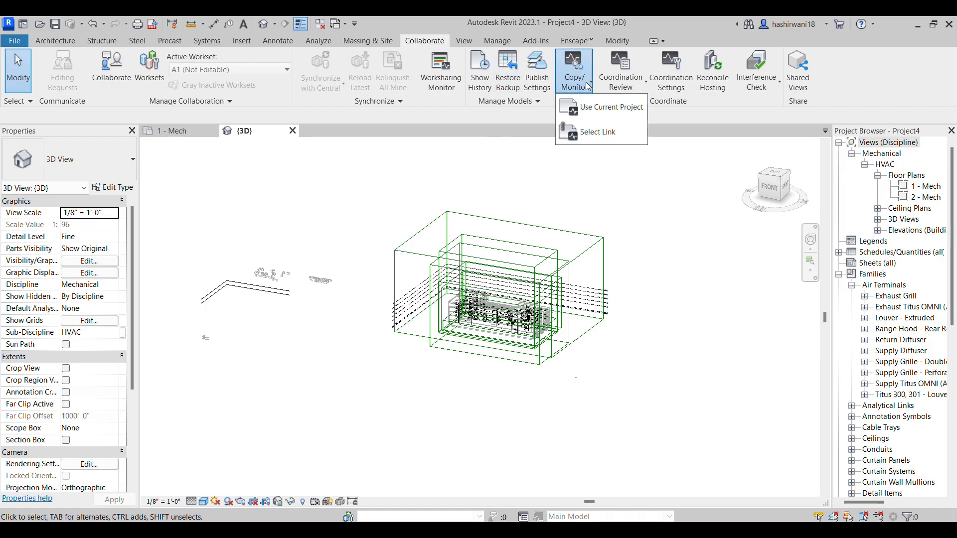
left_click(598, 132)
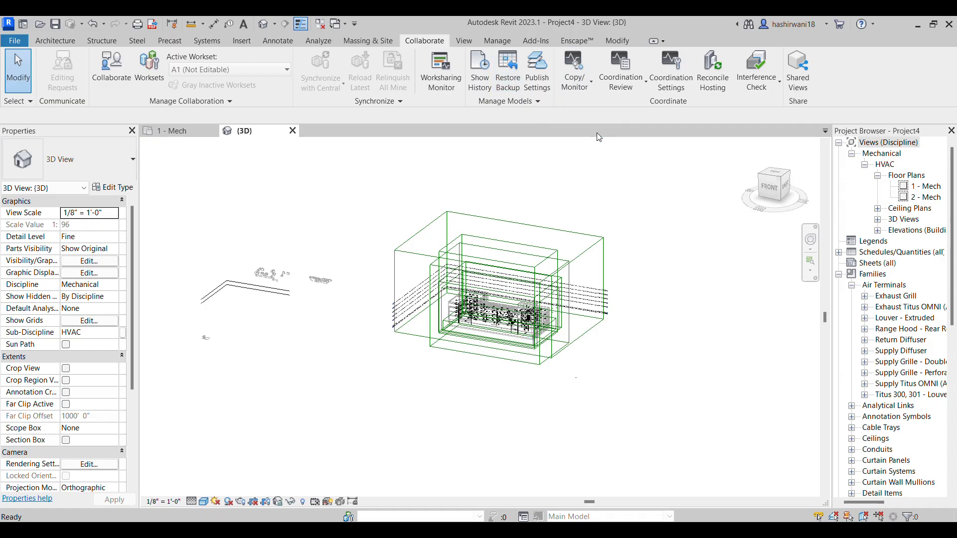
left_click(599, 275)
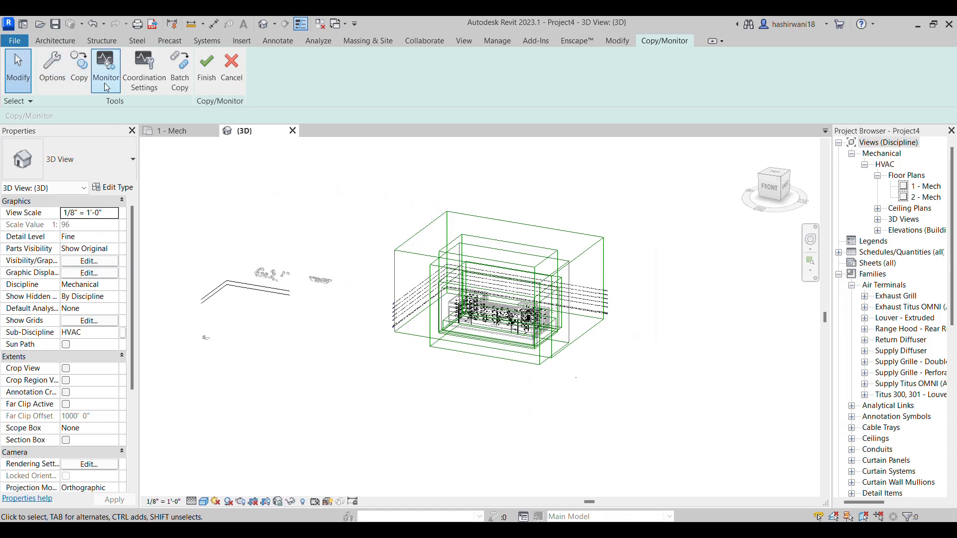
Copy all of the linked model's Block 54 levels together with the Multiple option and finish Copy/Monitor
left_click(78, 73)
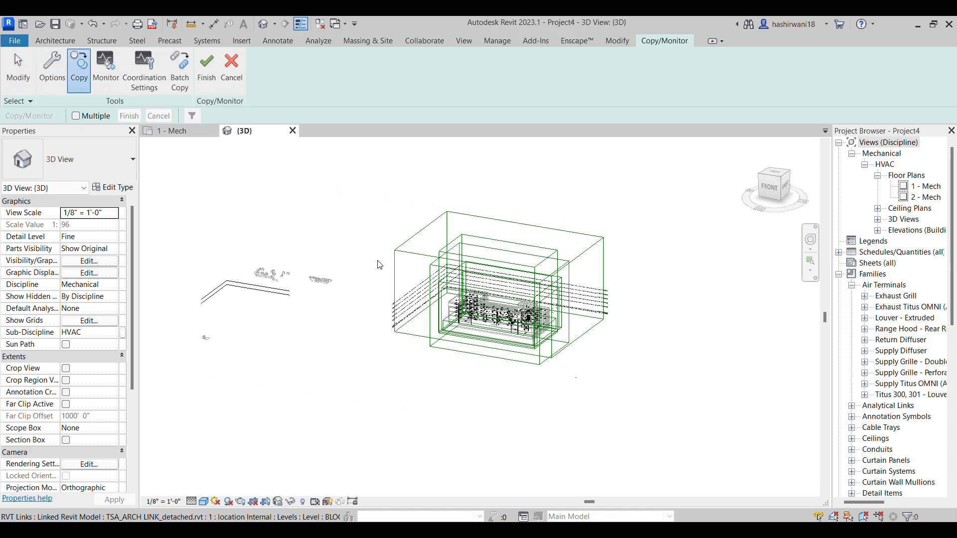
left_click(84, 118)
scroll(665, 273, "up", 5)
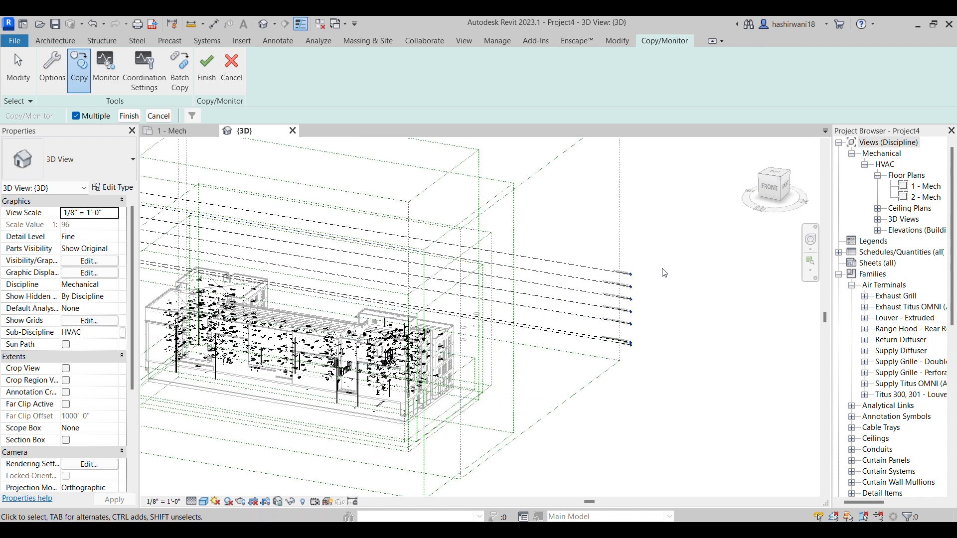
scroll(593, 278, "up", 4)
left_click_drag(598, 248, 507, 389)
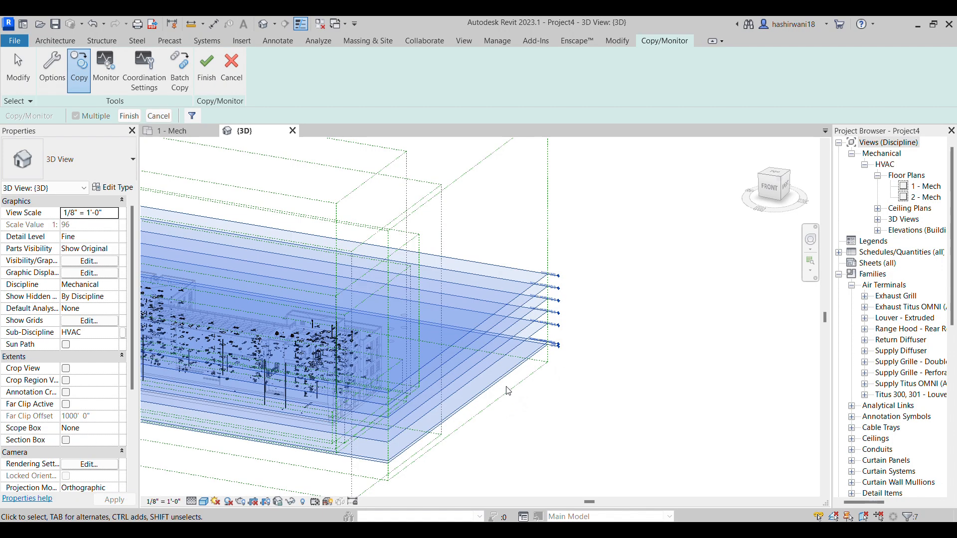
left_click(130, 116)
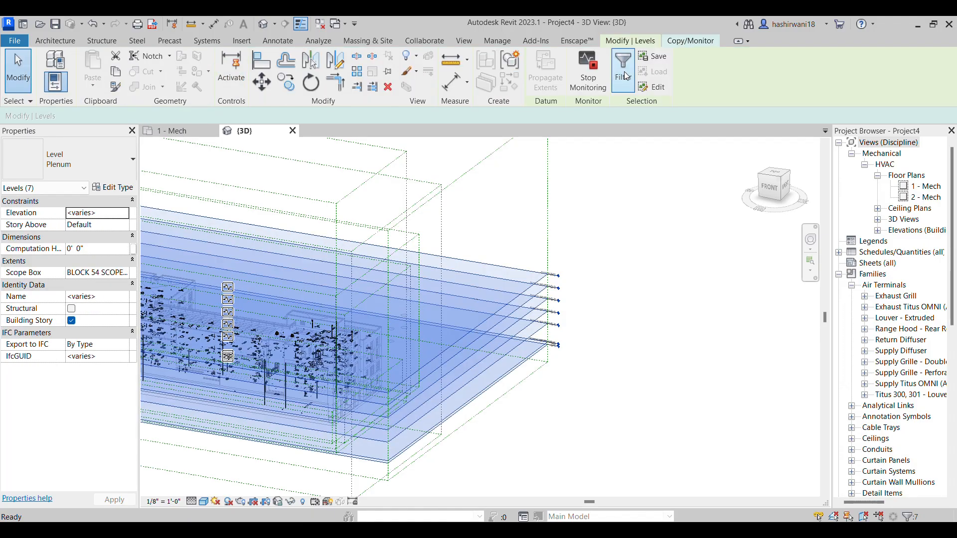
left_click(690, 41)
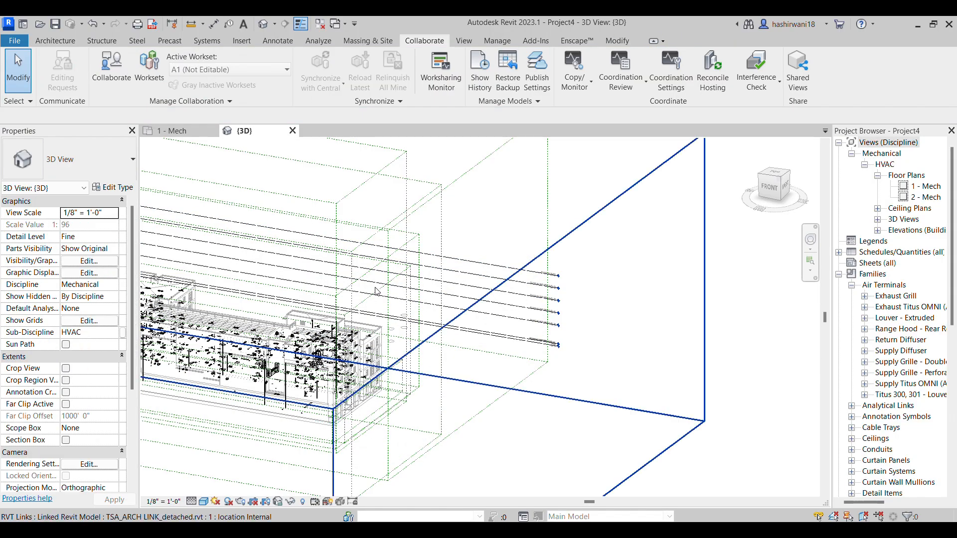
Check the copied Block 54 levels from Building Level 01 up to the roof in the 3D view
middle_click_drag(653, 305, 641, 329)
scroll(434, 319, "up", 6)
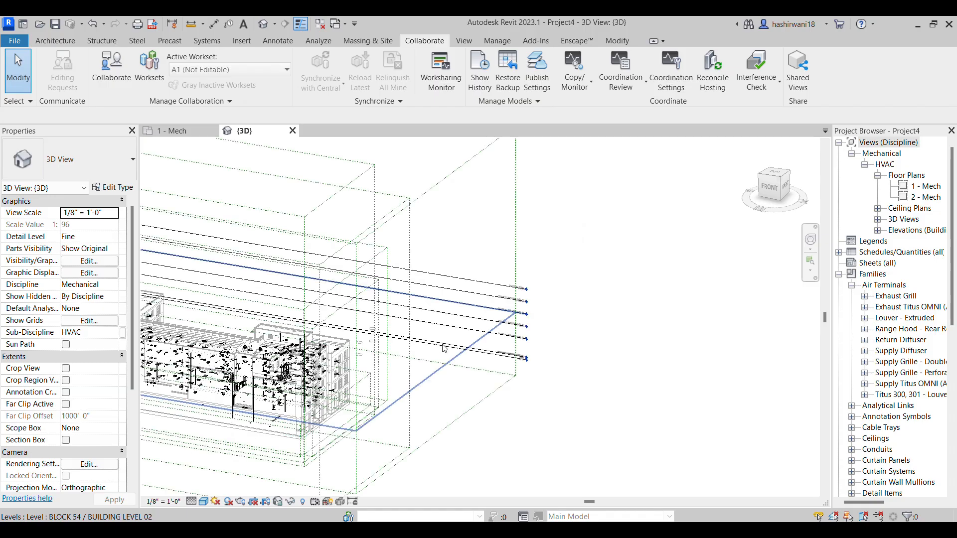
scroll(571, 254, "down", 3)
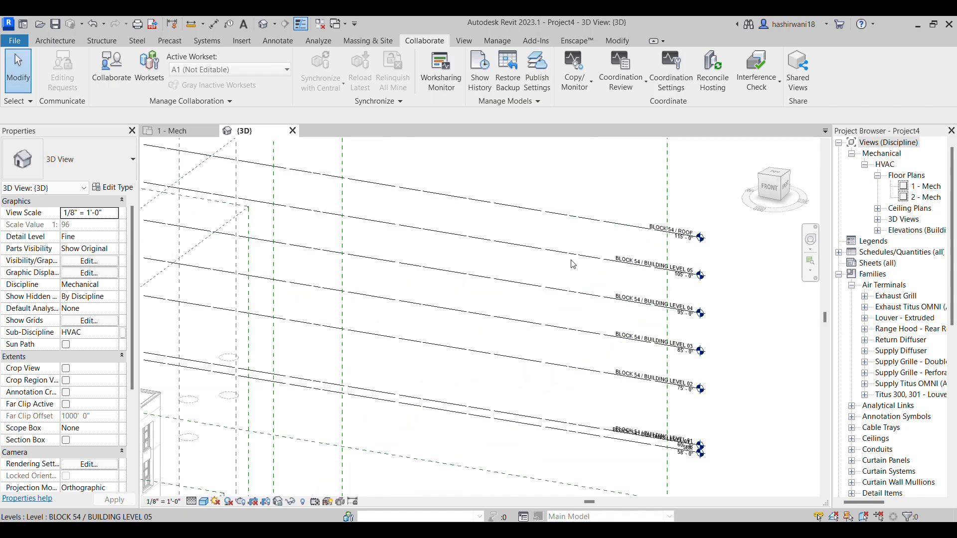
scroll(687, 258, "down", 3)
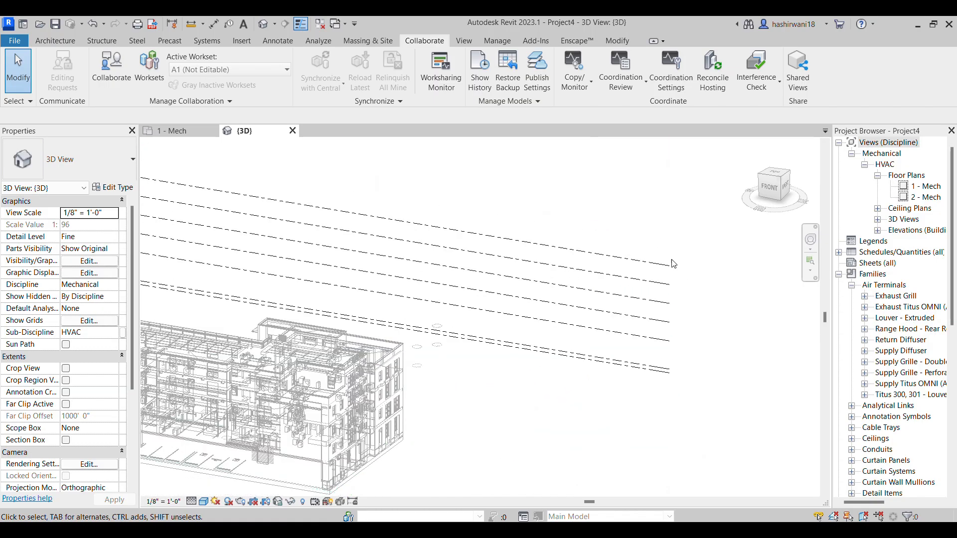
middle_click_drag(696, 271, 713, 290)
middle_click_drag(440, 218, 653, 340)
scroll(653, 340, "down", 1)
middle_click_drag(581, 261, 456, 262)
scroll(457, 257, "down", 1)
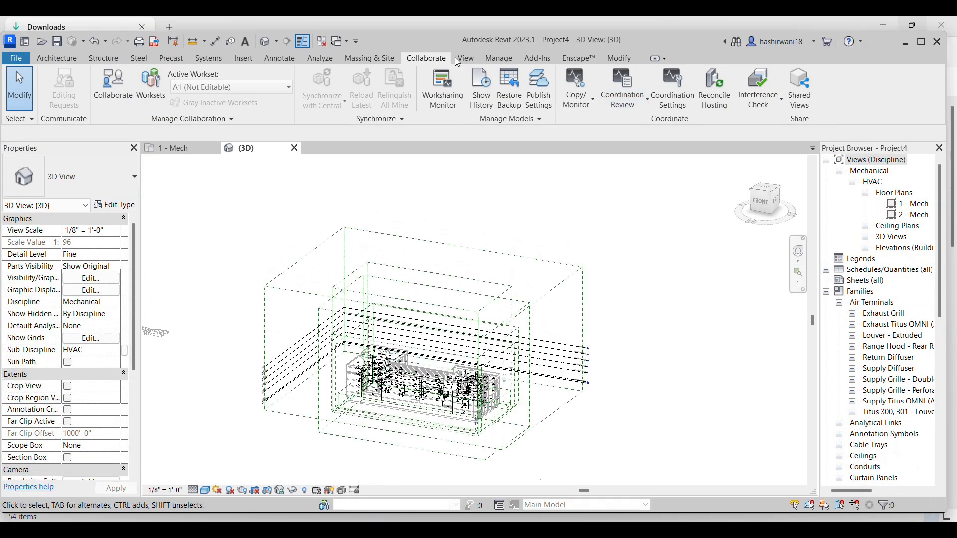
Start creating new floor plan views for the project's levels
left_click(466, 60)
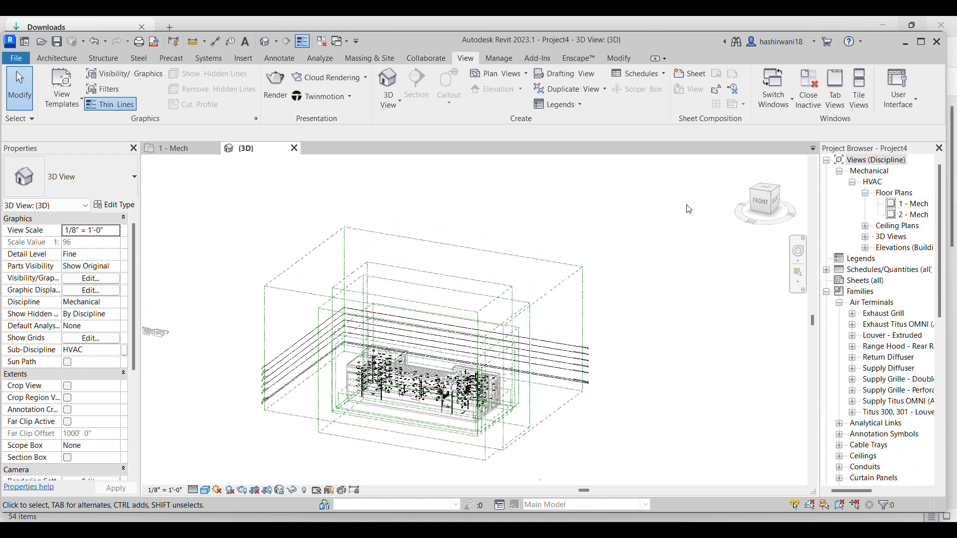
left_click(523, 75)
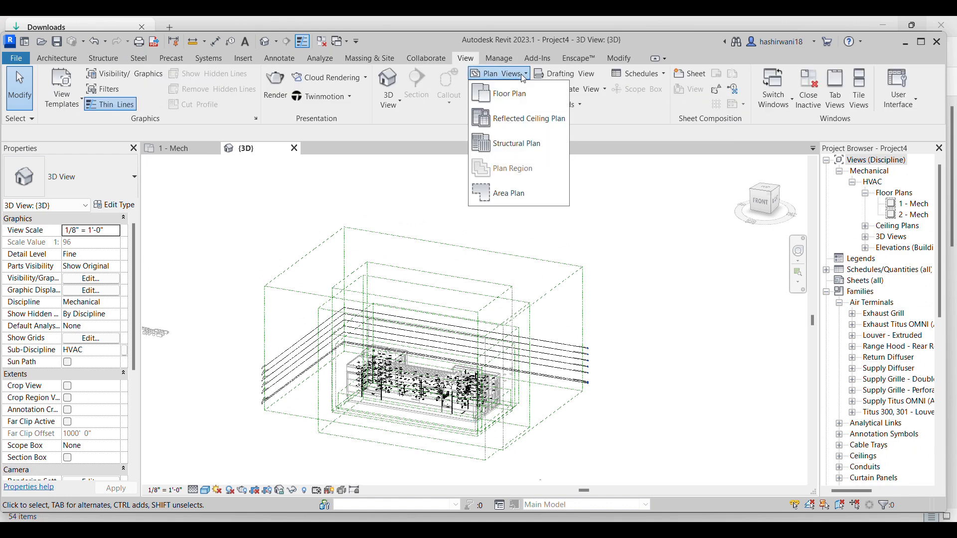
left_click(529, 100)
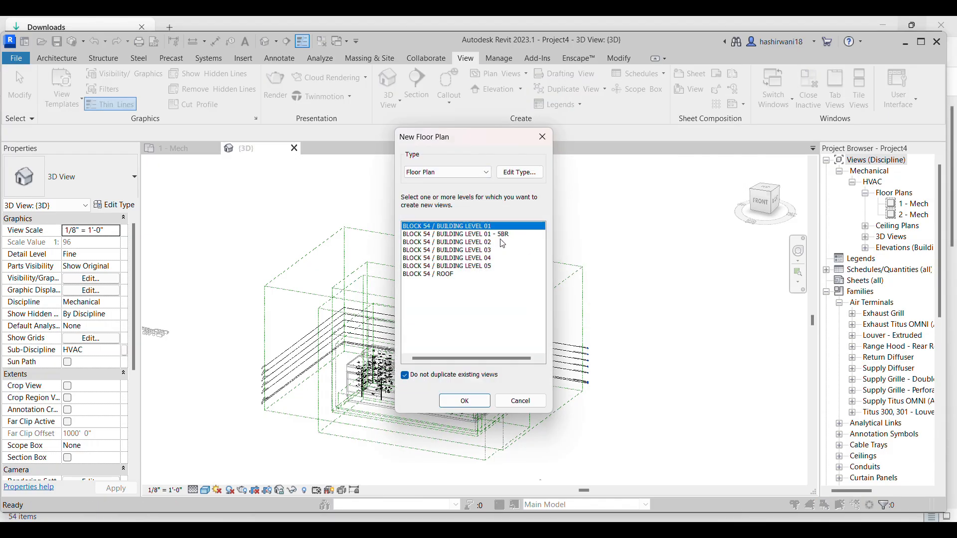
left_click(503, 243, "shift")
left_click(505, 234)
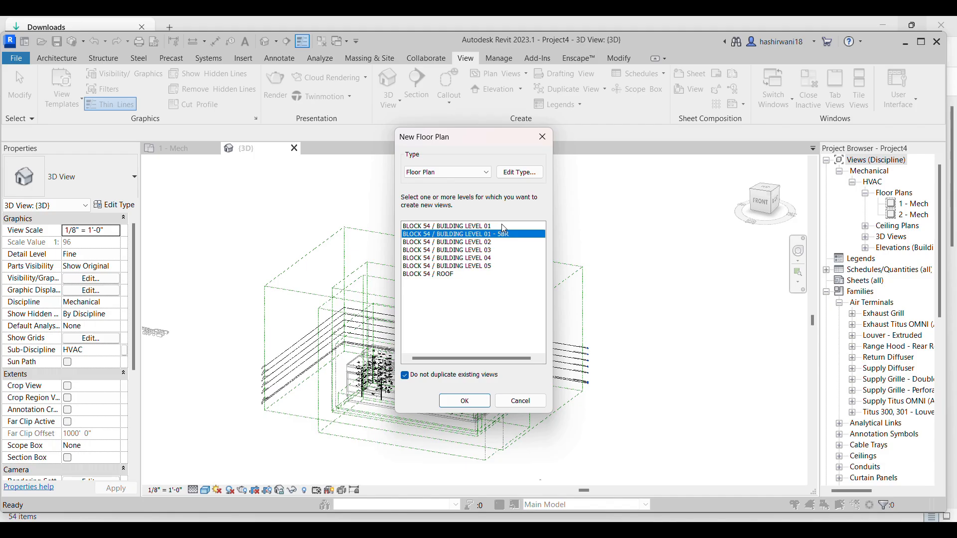
left_click(504, 227)
left_click(489, 268, "shift")
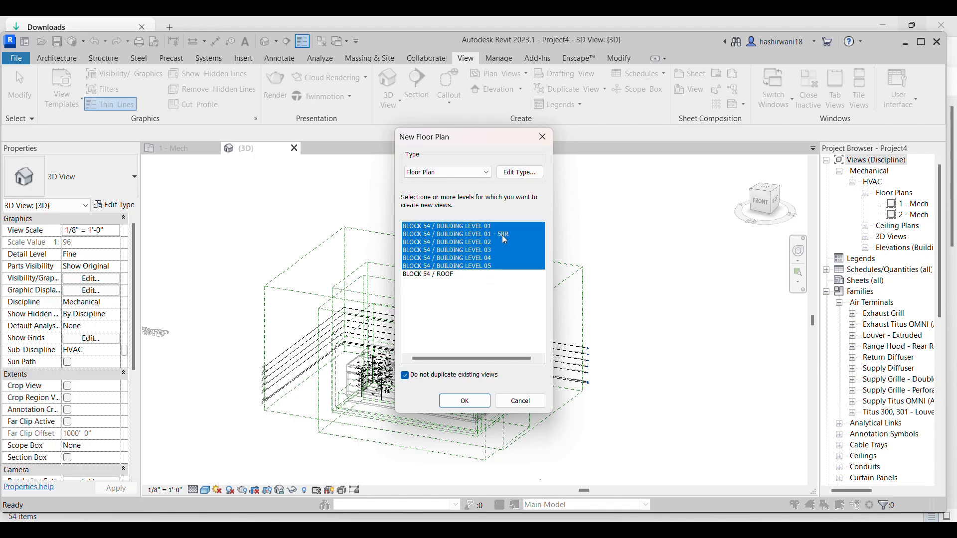
left_click(502, 235)
left_click(513, 227)
left_click(498, 267, "shift")
Create floor plans for Block 54 / Building Levels 01, 02, 03, 04 and 05, leaving out Level 01 - 5BR and the roof
left_click(501, 226)
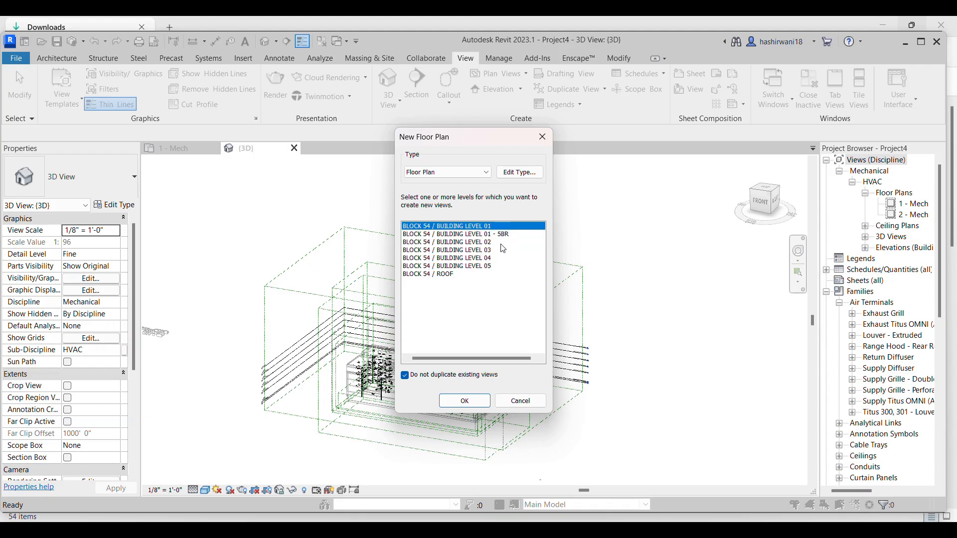
left_click(500, 243, "shift")
left_click(508, 228)
left_click(504, 250, "ctrl")
left_click(500, 244, "ctrl")
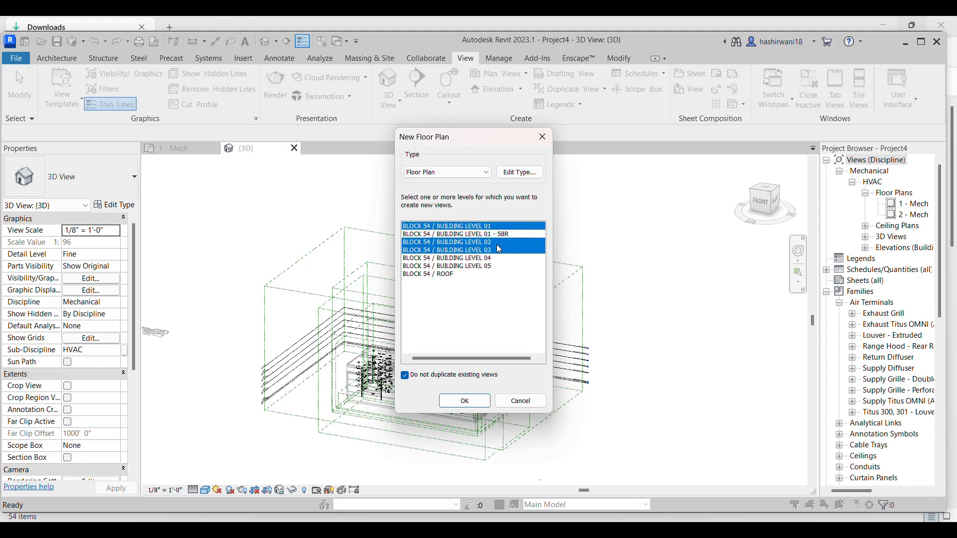
left_click(498, 260, "ctrl")
left_click(495, 266, "ctrl")
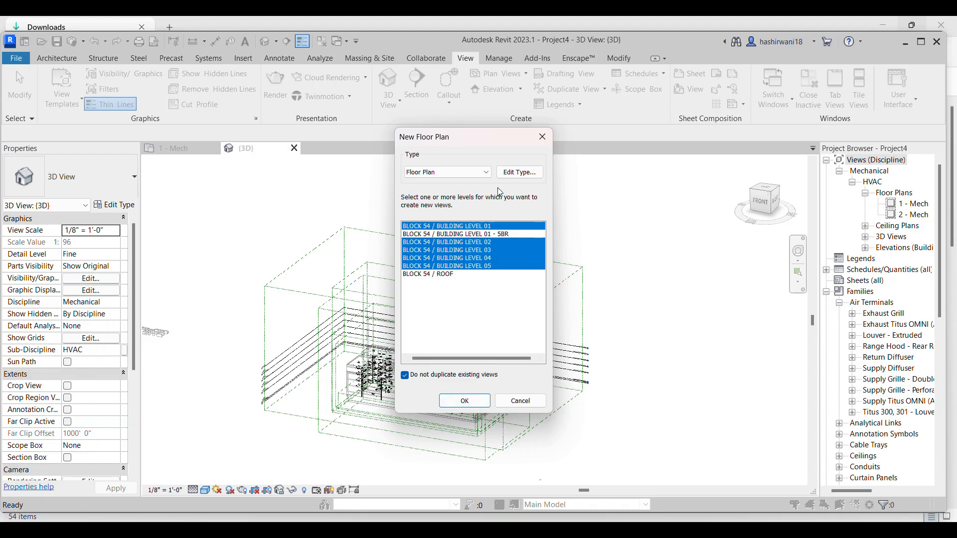
left_click(482, 402)
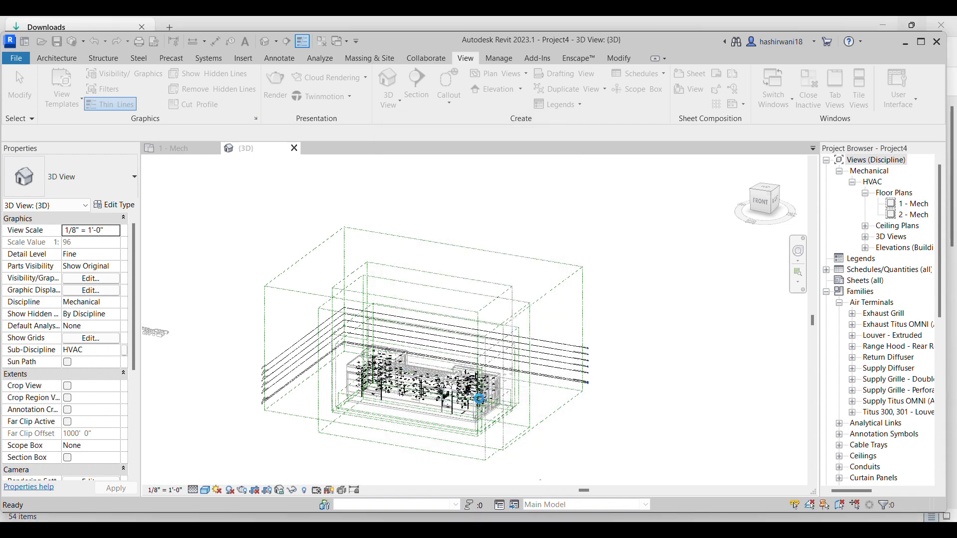
left_click(921, 42)
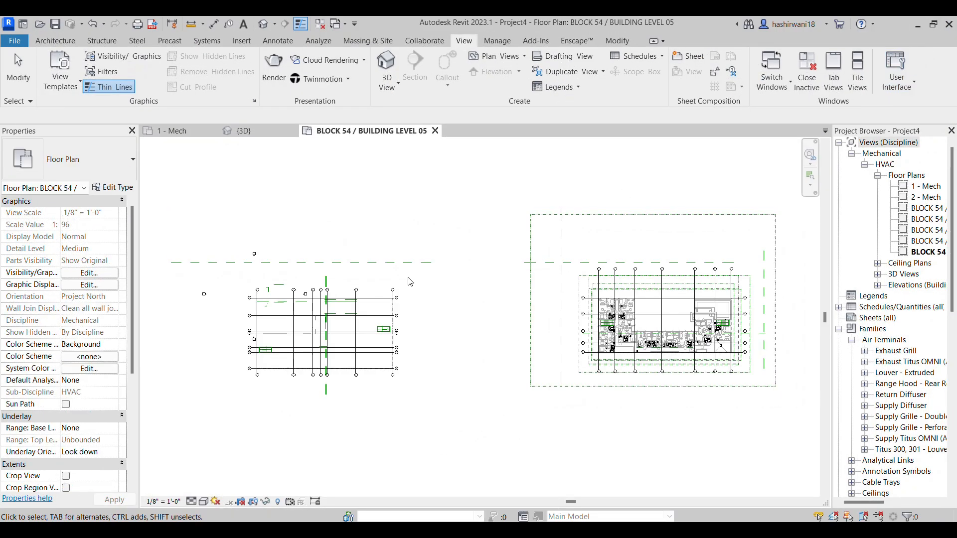
Delete the template's two original levels, which lie away from the linked building, together with their views, working in the 3D view
middle_click_drag(682, 345, 549, 345)
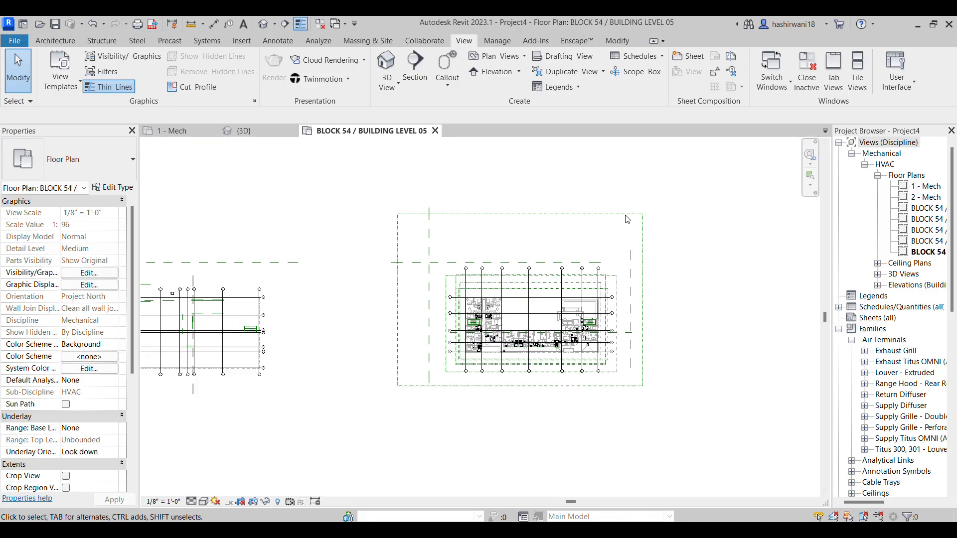
middle_click_drag(436, 267, 545, 270)
scroll(544, 270, "down", 3)
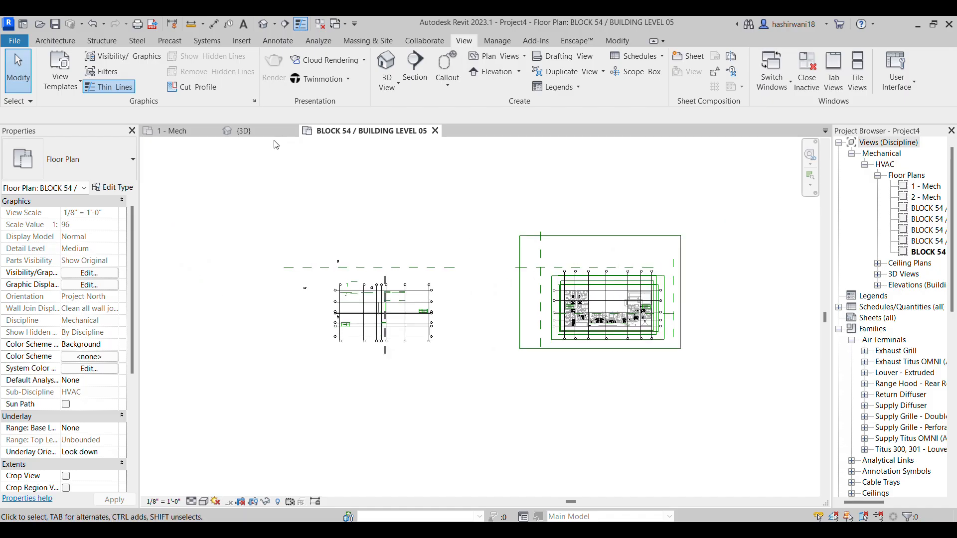
left_click(241, 131)
middle_click_drag(267, 293, 430, 276)
middle_click_drag(204, 322, 385, 306)
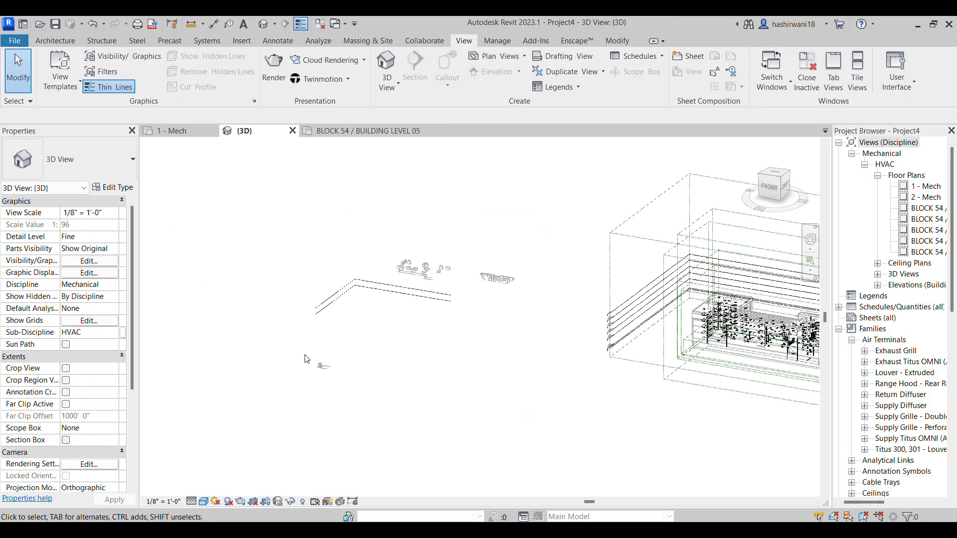
scroll(333, 343, "up", 2)
left_click_drag(339, 326, 302, 256)
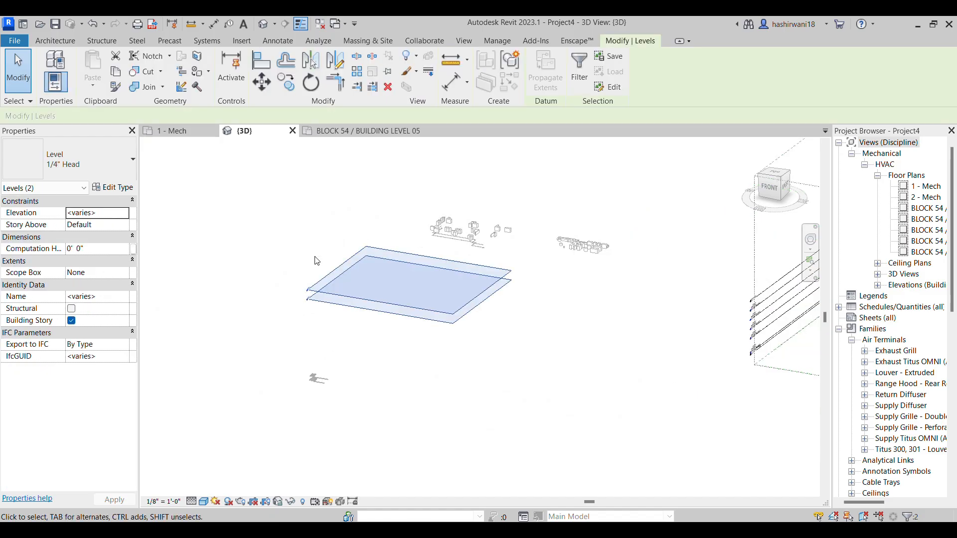
key("Delete")
left_click(521, 316)
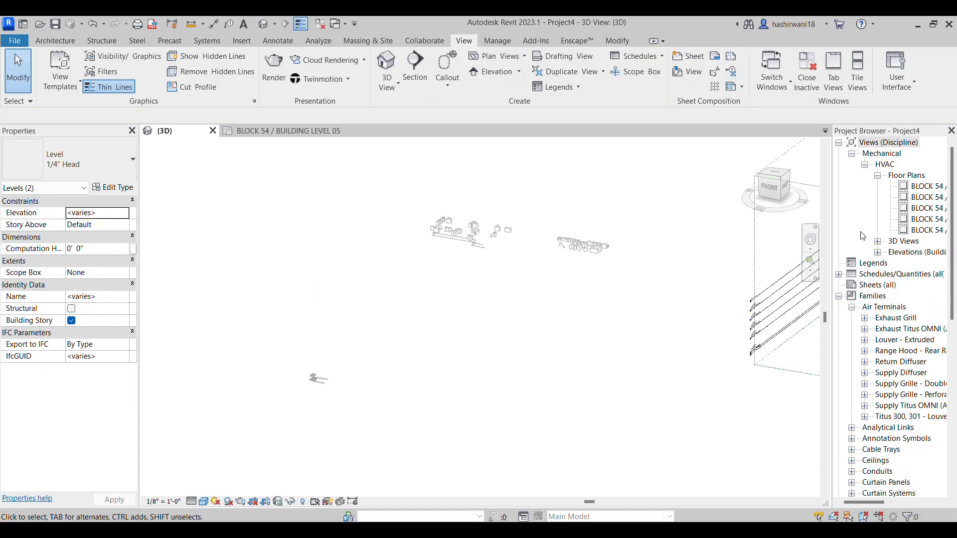
Open the BLOCK 54 / BUILDING LEVEL 01 floor plan
middle_click_drag(584, 301, 299, 305)
scroll(299, 305, "down", 1)
middle_click_drag(401, 352, 288, 344)
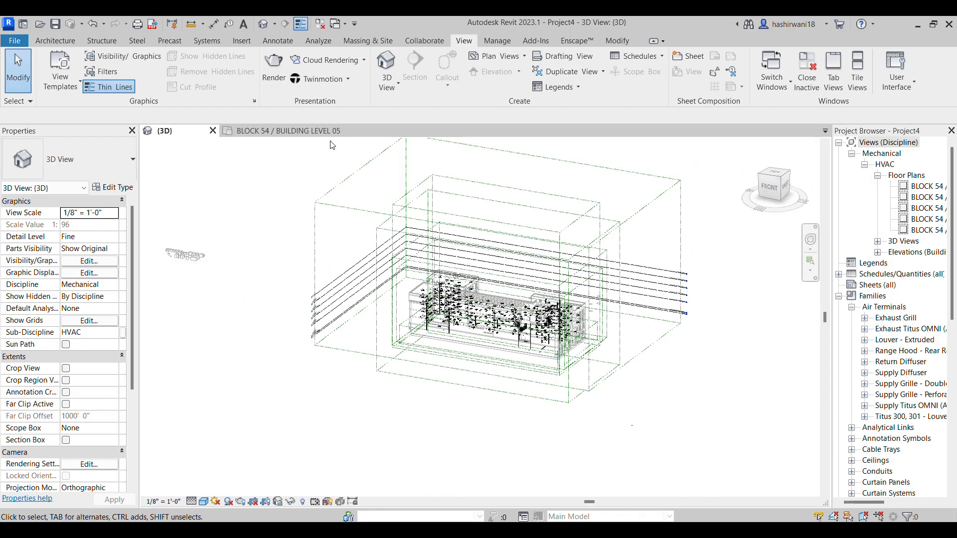
left_click(937, 187)
double_click(936, 189)
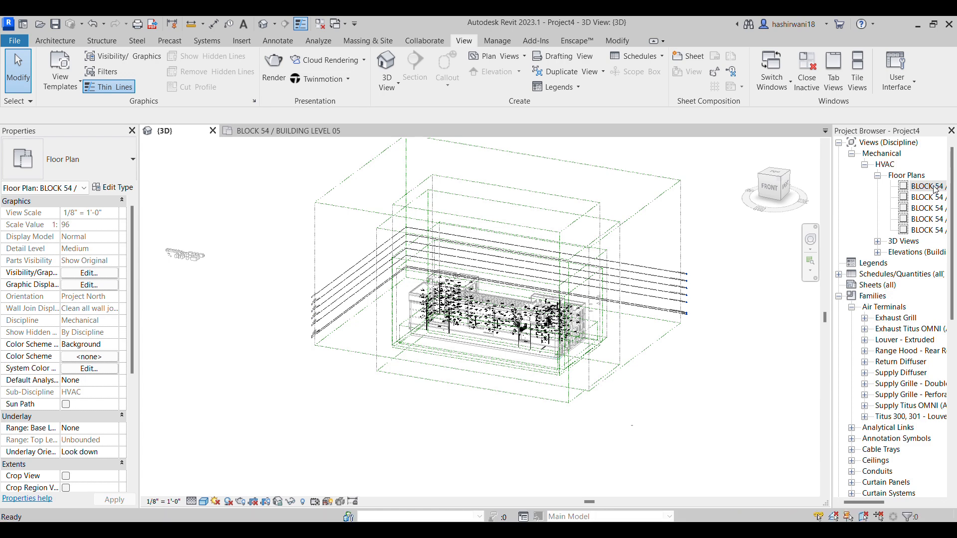
left_click(349, 131)
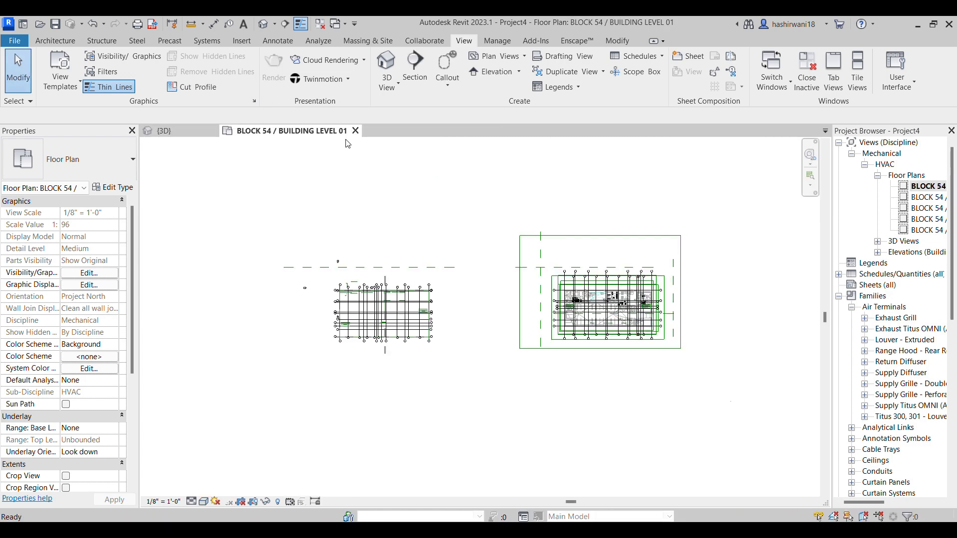
Examine the linked architectural model and its grids in the Building Level 01 floor plan
scroll(603, 354, "up", 6)
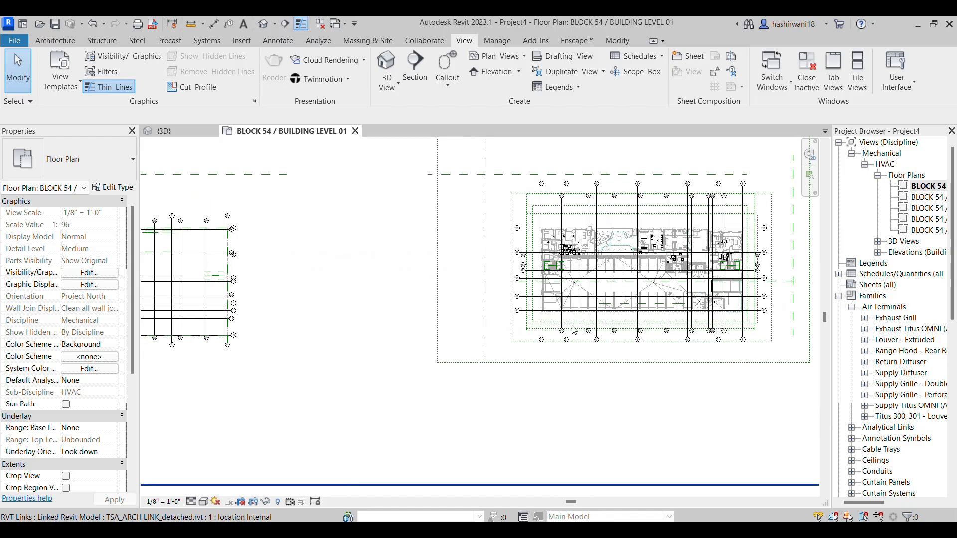
scroll(433, 340, "up", 3)
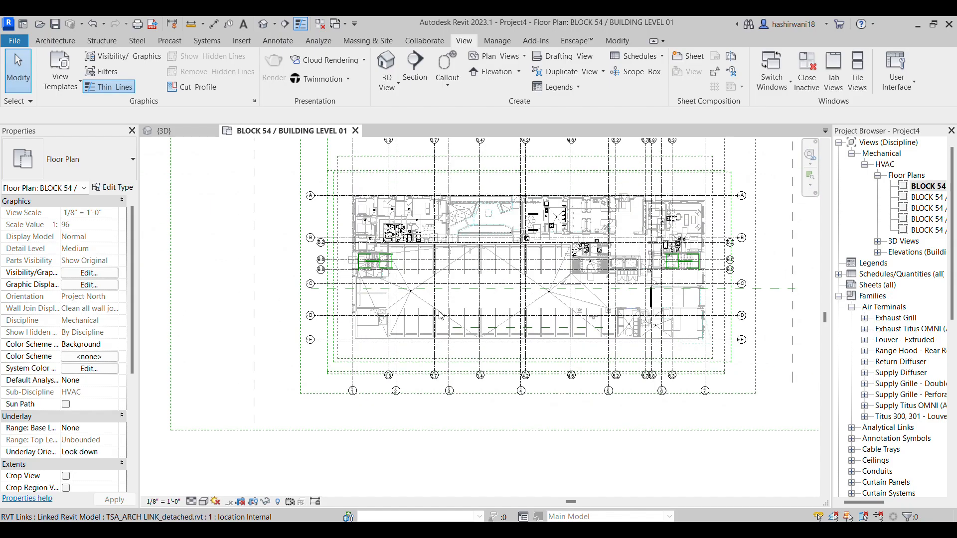
left_click(451, 316)
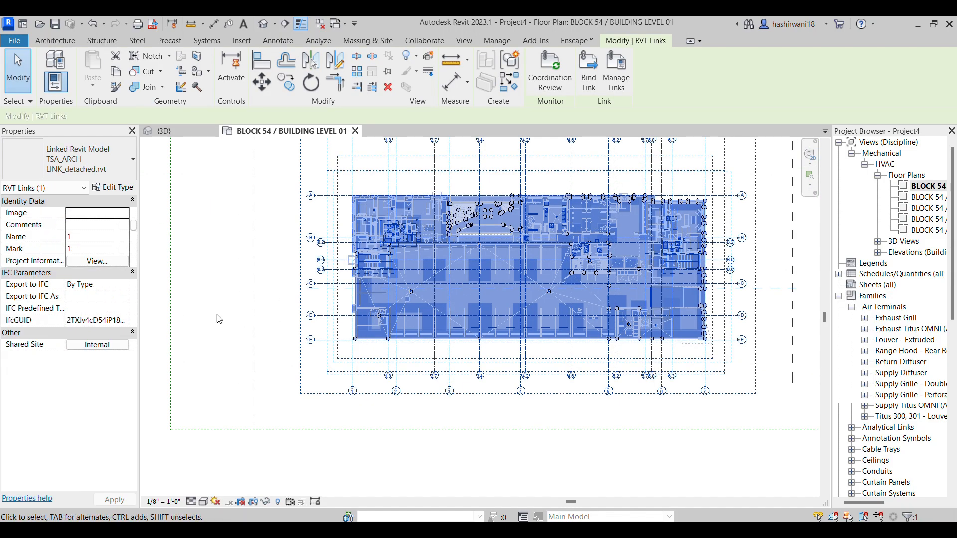
left_click(215, 315)
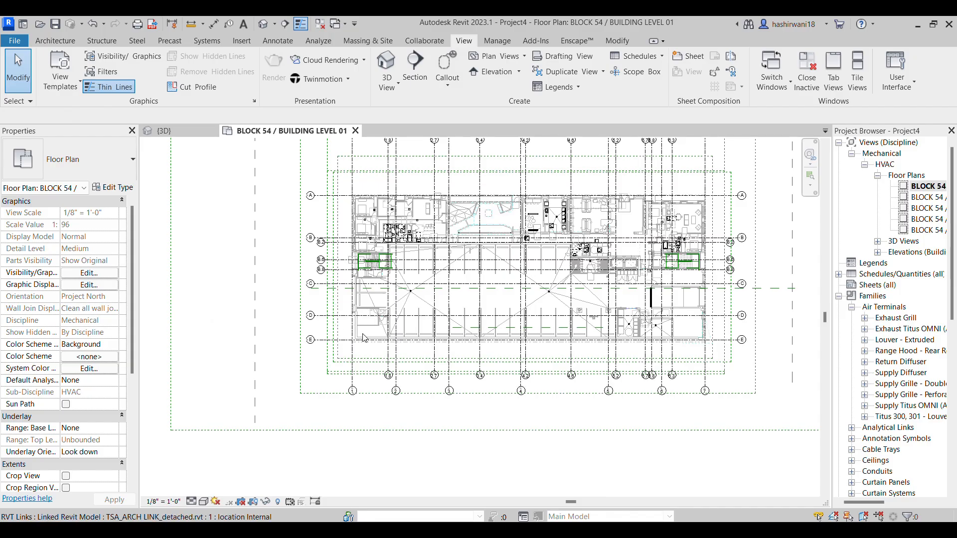
scroll(366, 337, "up", 2)
scroll(368, 349, "down", 4)
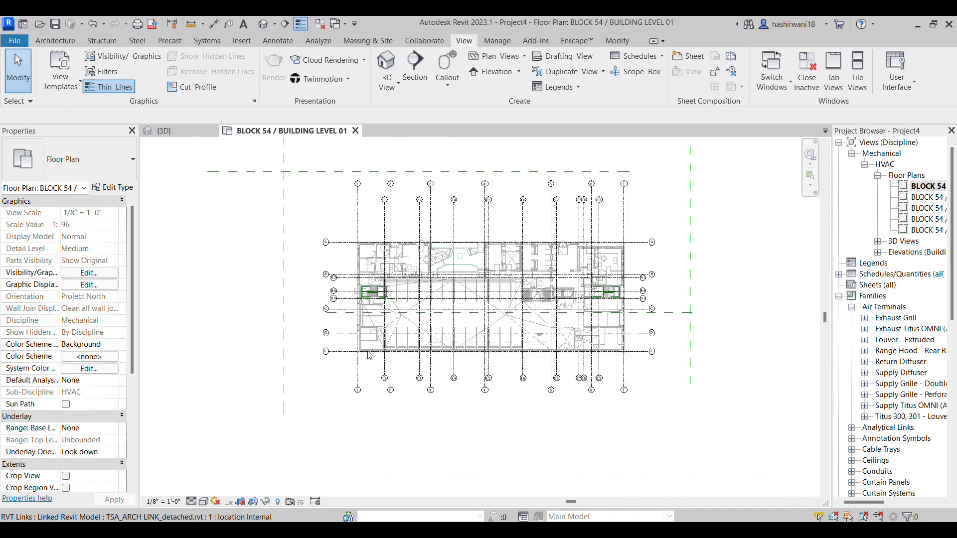
scroll(370, 355, "down", 2)
scroll(331, 319, "down", 2)
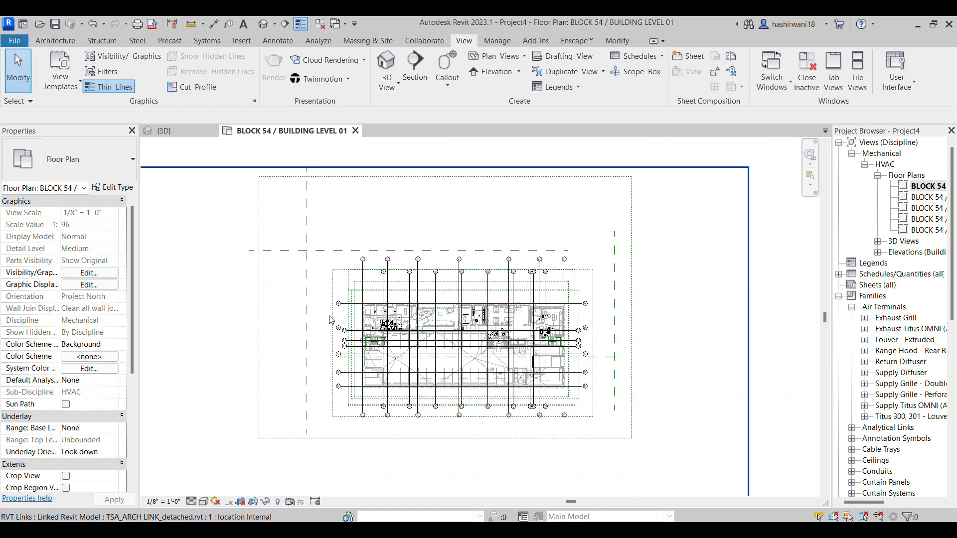
scroll(324, 306, "down", 2)
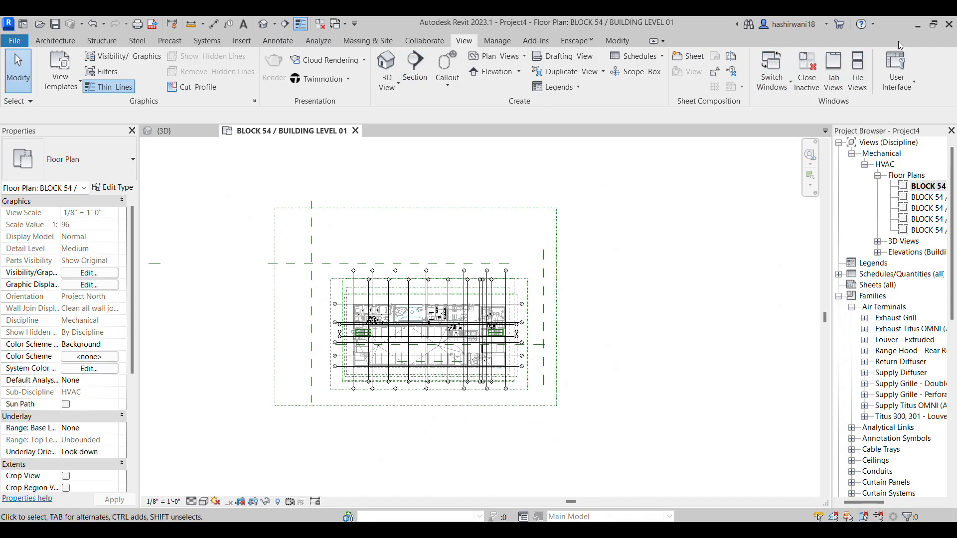
Start a Copy/Monitor session on the linked architectural model from the Level 01 plan and activate Copy with the Multiple option
left_click(933, 24)
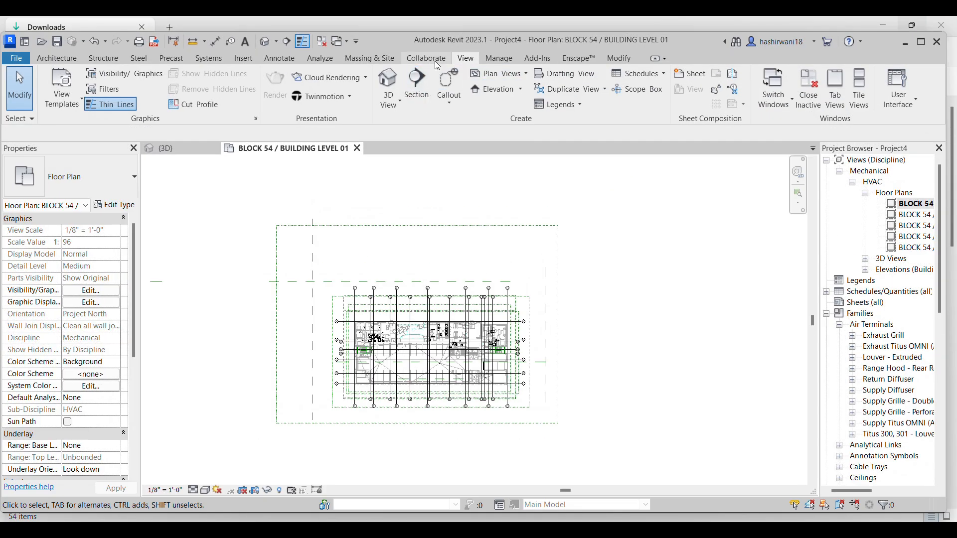
left_click(435, 61)
left_click(924, 43)
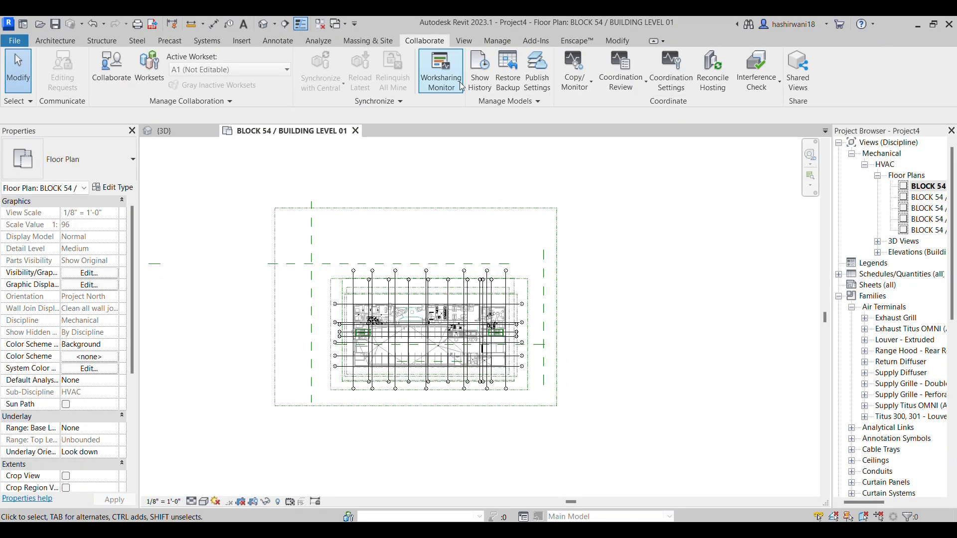
left_click(576, 89)
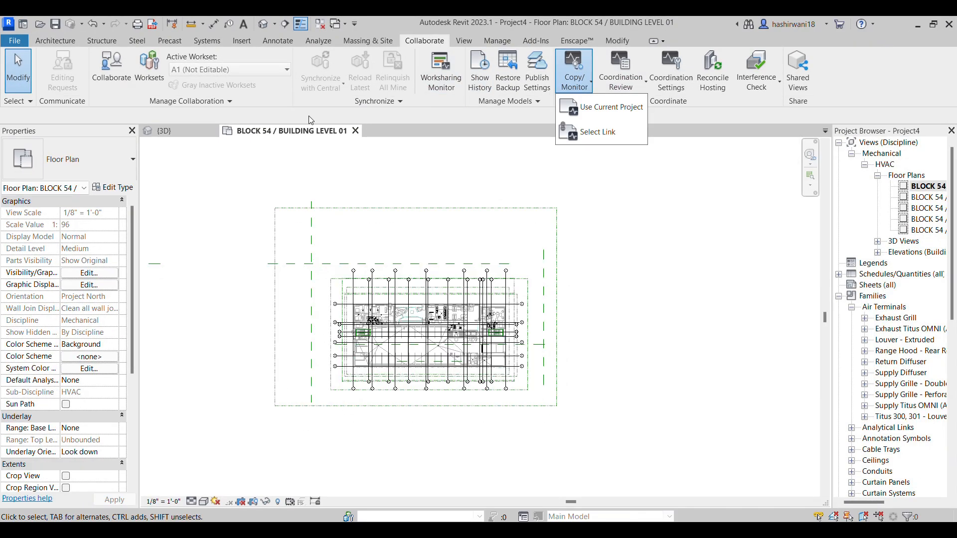
left_click(588, 130)
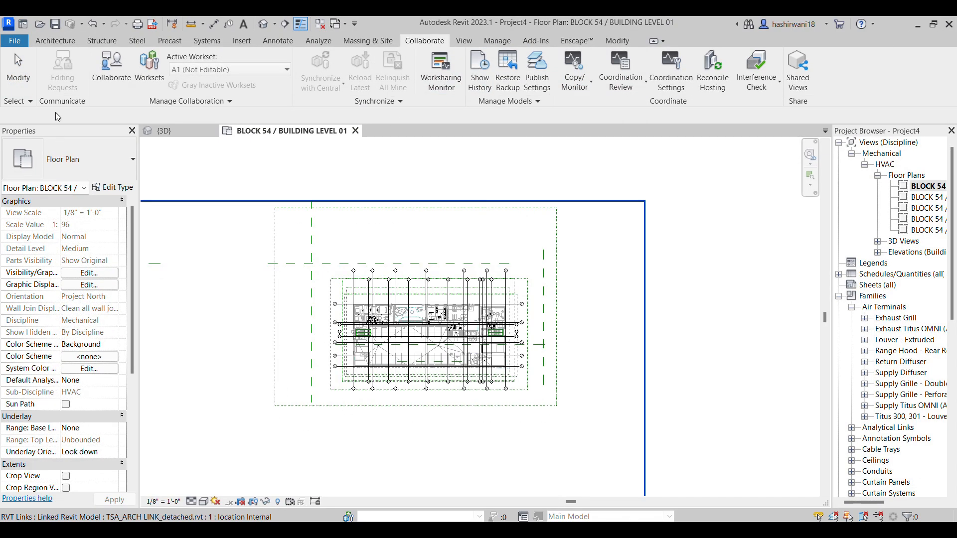
left_click(81, 81)
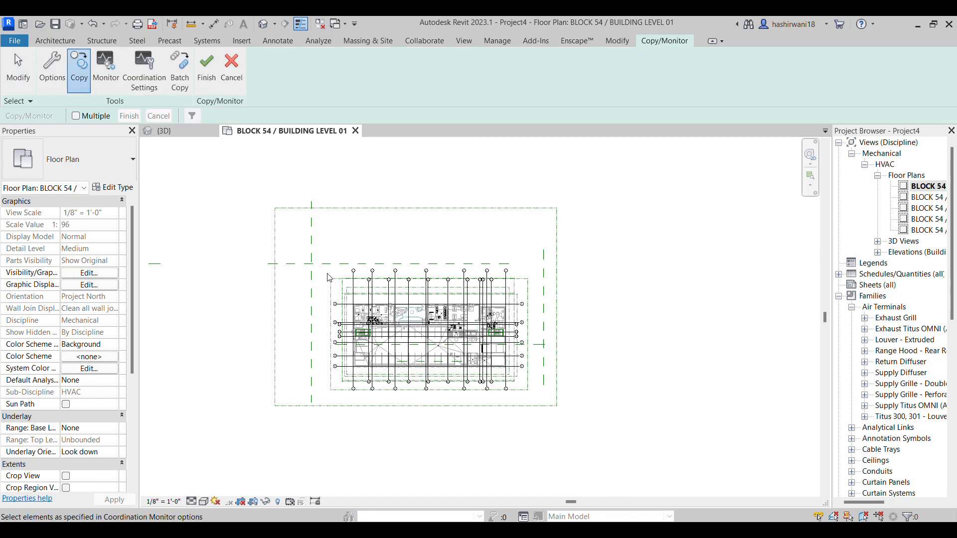
left_click(76, 116)
left_click_drag(315, 267, 451, 402)
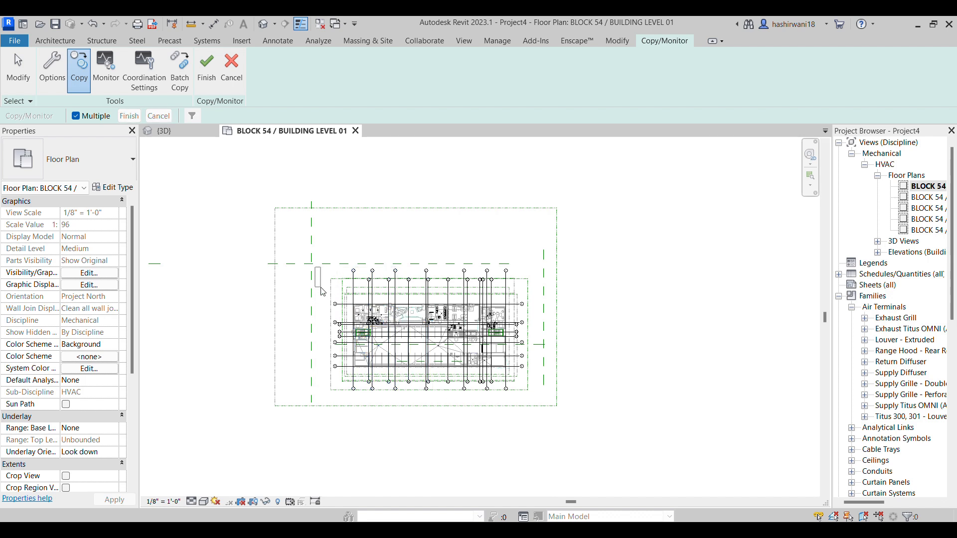
scroll(520, 276, "up", 2)
left_click_drag(518, 274, 287, 252)
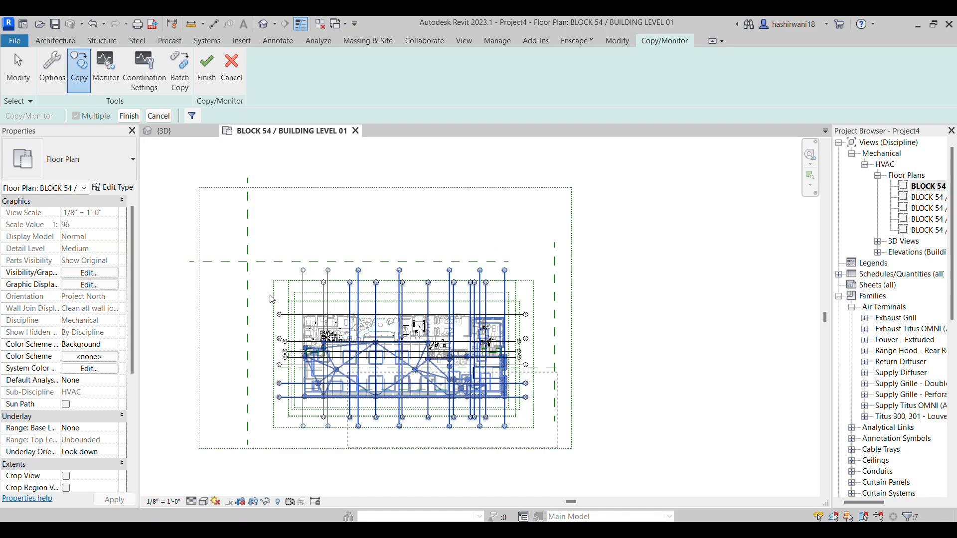
left_click(551, 430)
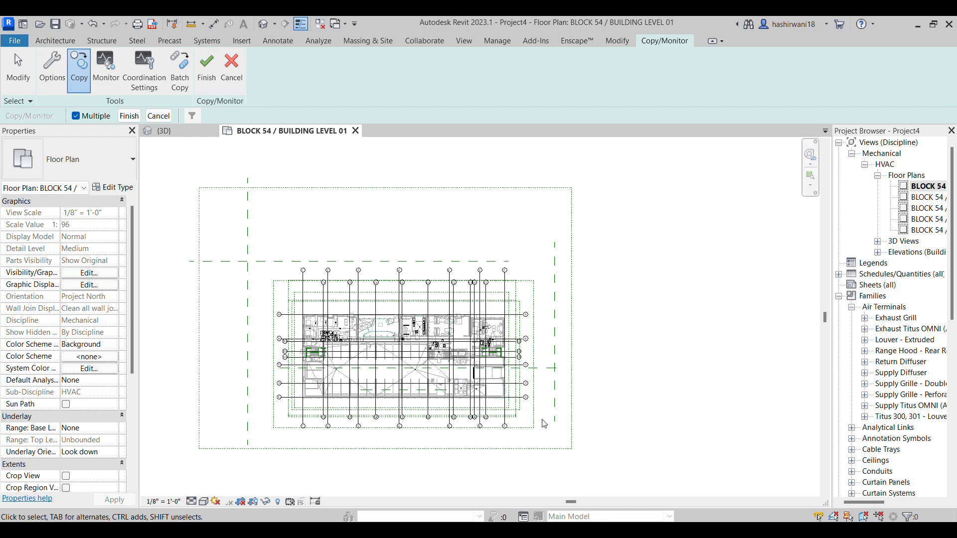
Select the linked model's grids for copying with a crossing window over the upper grid ends
scroll(544, 424, "up", 3)
left_click_drag(488, 209, 486, 200)
middle_click_drag(524, 406, 543, 460)
left_click_drag(528, 275, 258, 200)
scroll(259, 201, "down", 1)
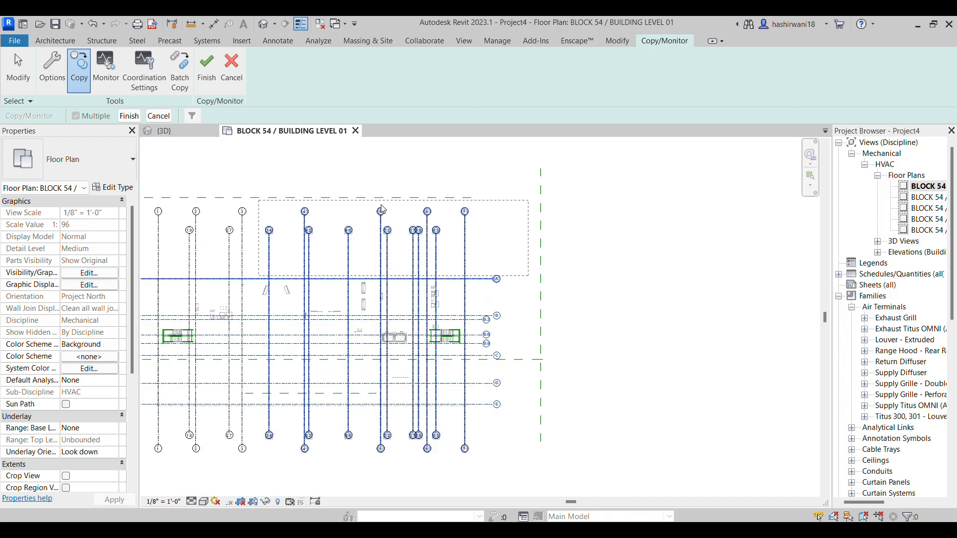
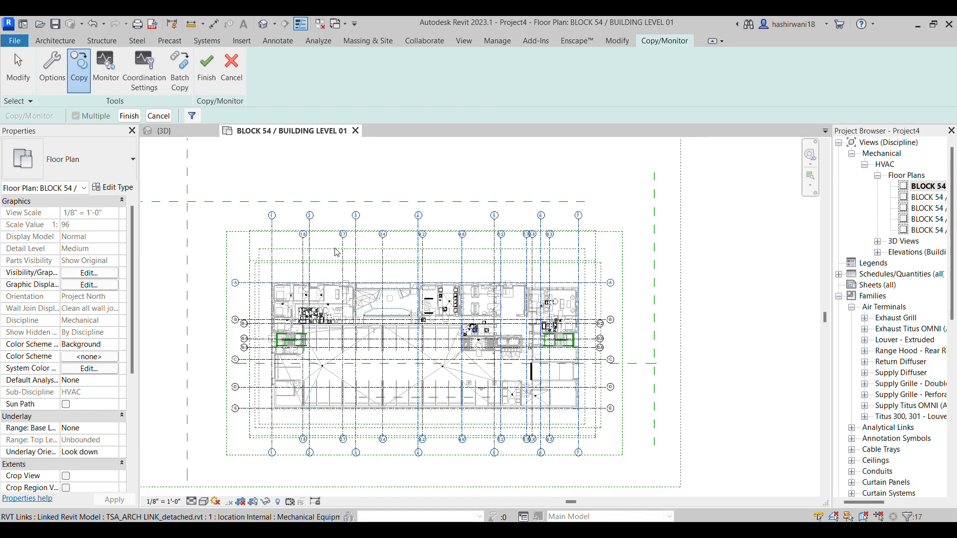
Add the linked model's lettered grids to the multiple Copy selection by window-selecting their bubbles on the Level 01 plan
scroll(414, 456, "up", 3)
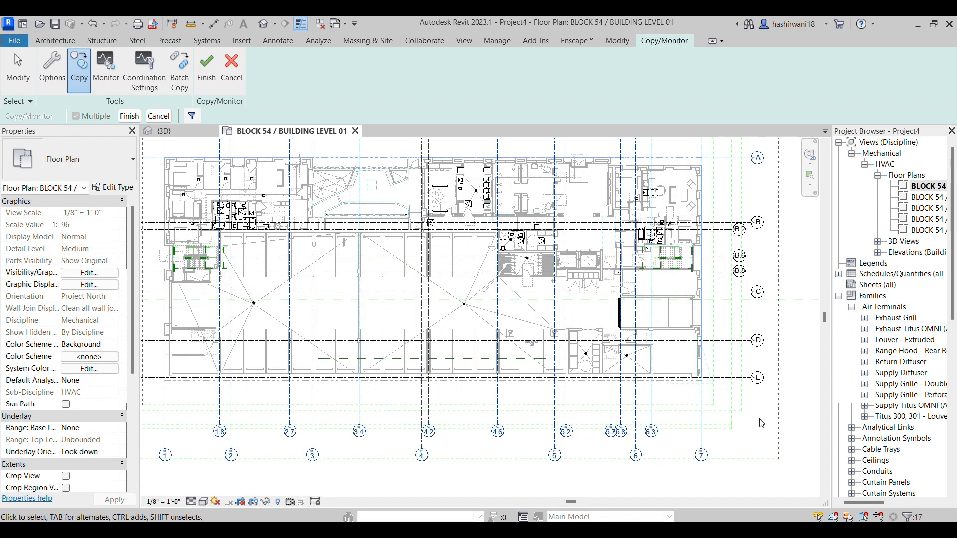
left_click_drag(775, 422, 727, 150)
left_click_drag(746, 471, 149, 401)
left_click_drag(771, 413, 734, 149, "ctrl")
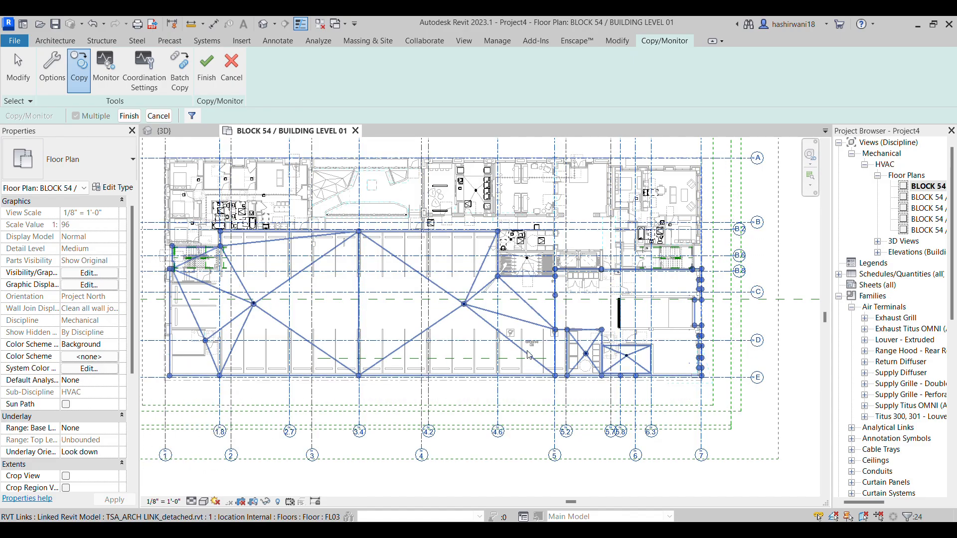
middle_click_drag(523, 337, 593, 351)
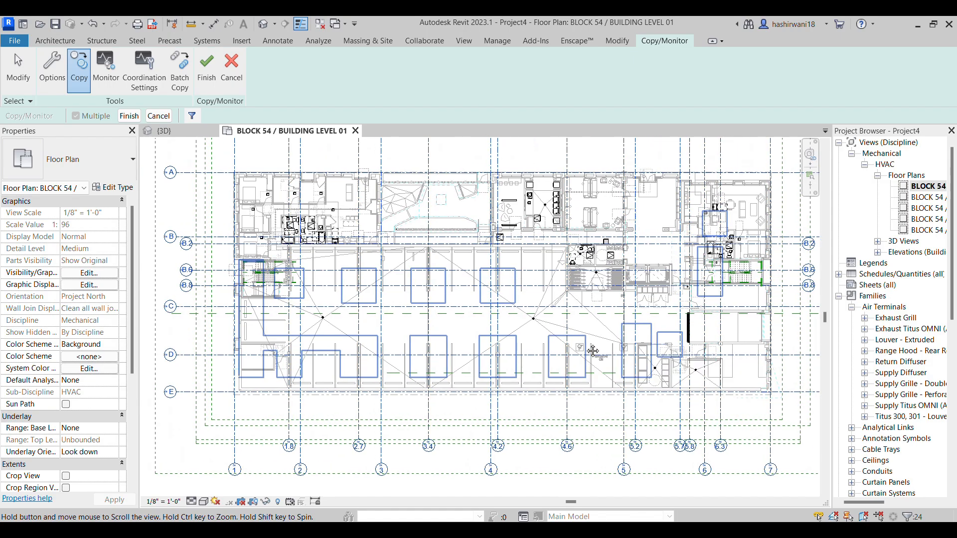
middle_click_drag(367, 232, 348, 260)
scroll(349, 261, "down", 2)
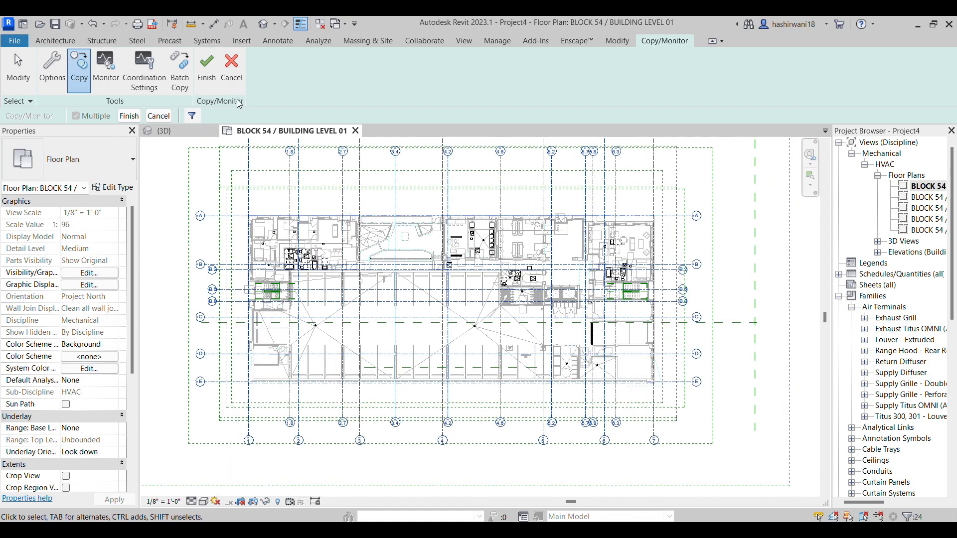
Filter the selection to the Grids category, copy the selected grids and finish the Copy/Monitor session
left_click(192, 117)
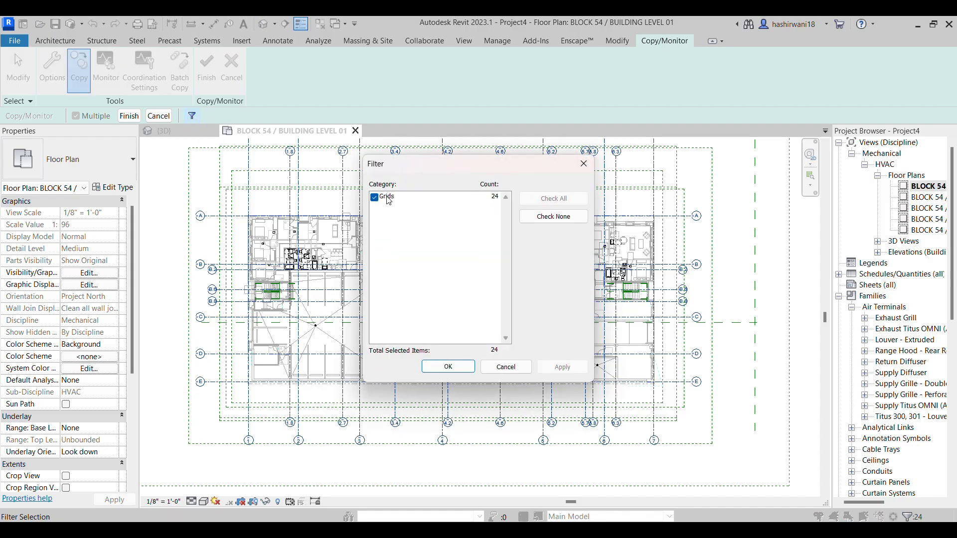
left_click(435, 371)
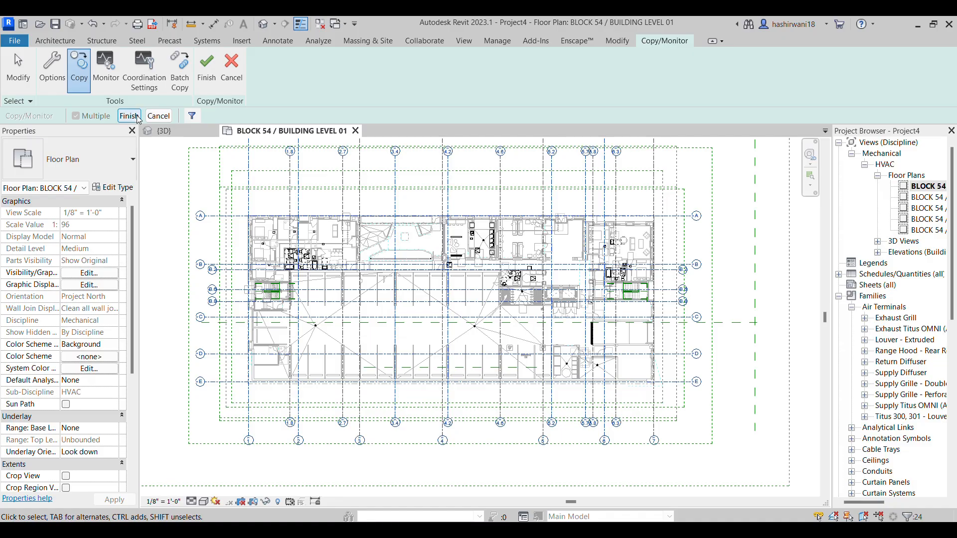
left_click(202, 82)
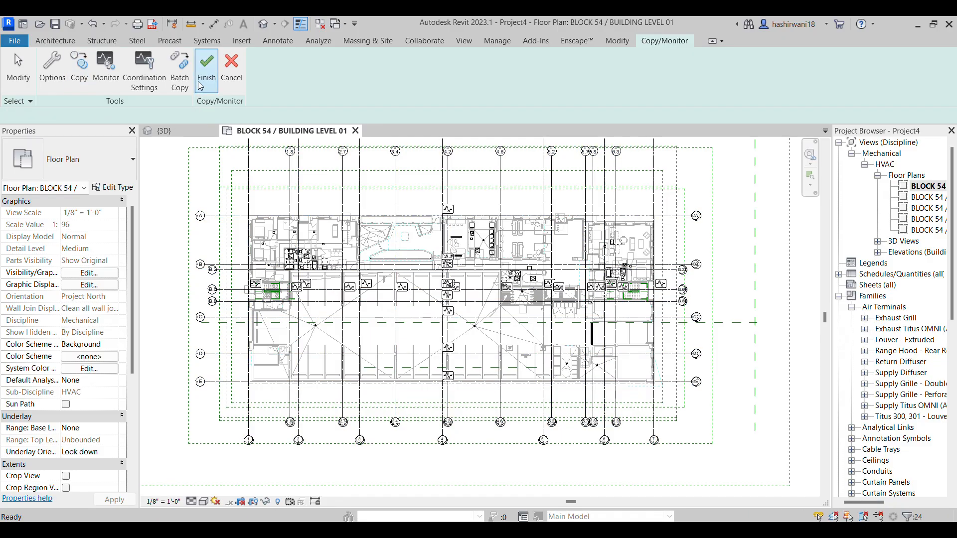
left_click(684, 42)
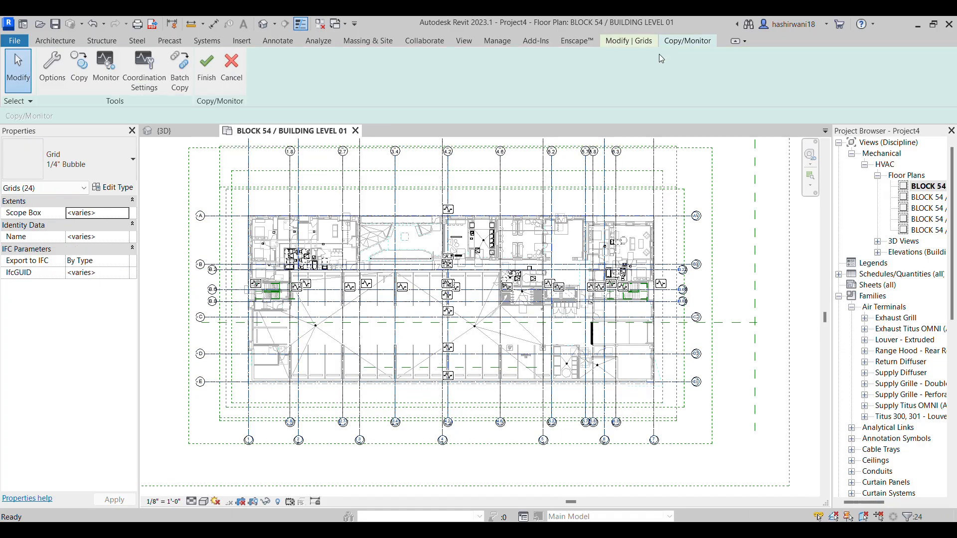
left_click(205, 75)
key("Escape")
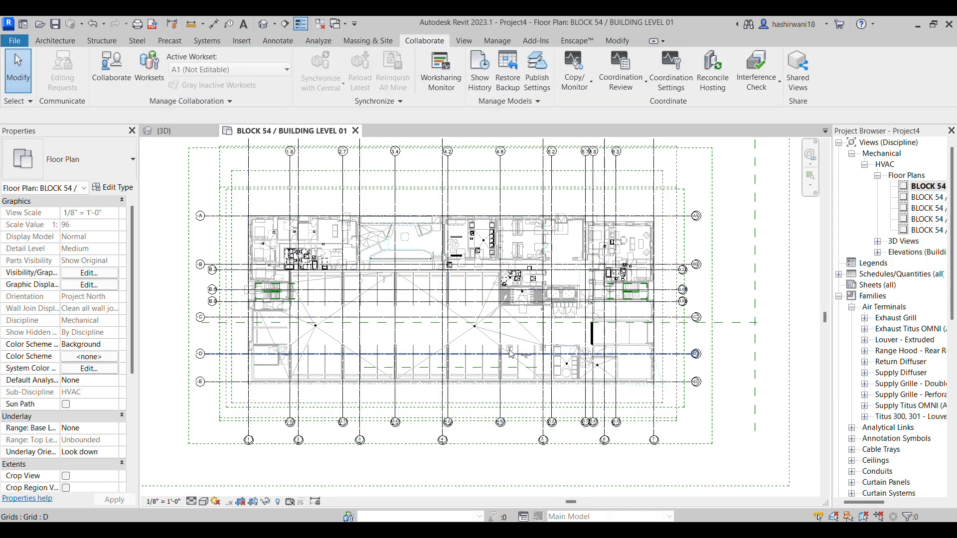
Collapse the Air Terminals and Families branches in the project browser
scroll(508, 349, "down", 5)
scroll(479, 357, "down", 2)
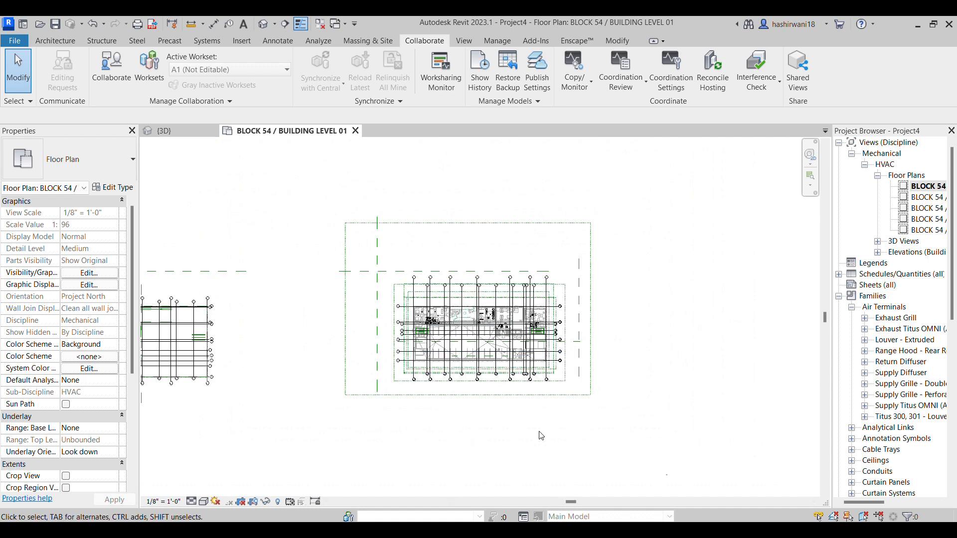
scroll(558, 435, "up", 2)
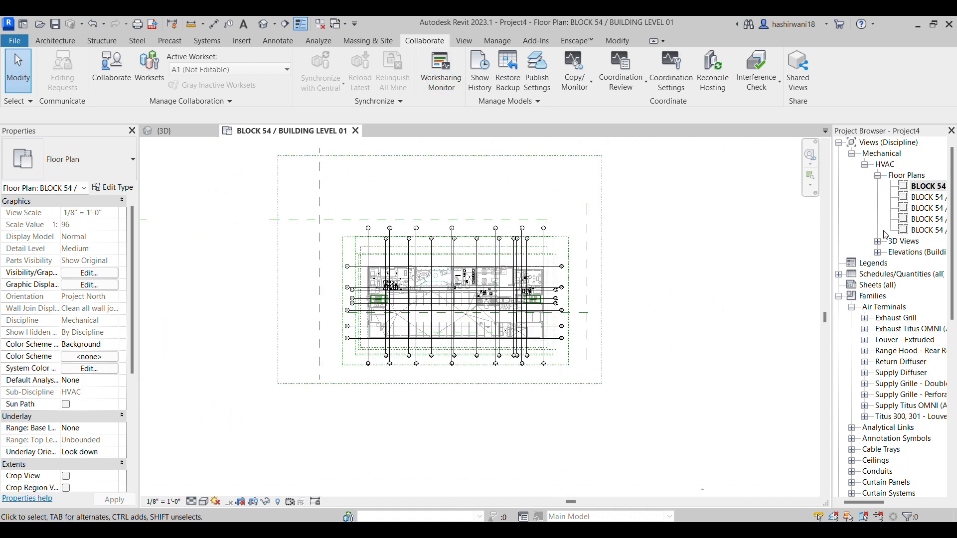
left_click(852, 307)
left_click(839, 297)
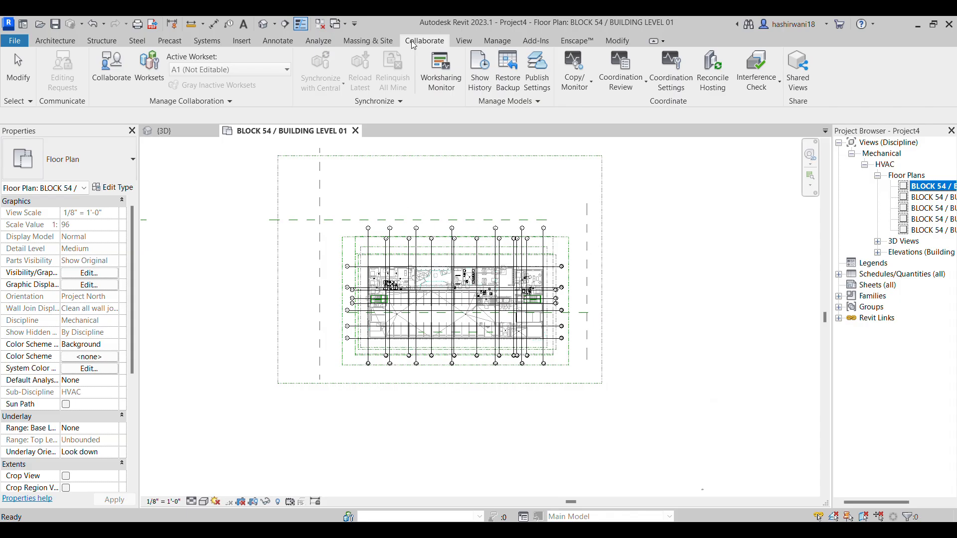
Inspect the floor plan's visibility overrides for model categories, annotation categories and Revit links
scroll(453, 253, "up", 3)
scroll(614, 386, "up", 3)
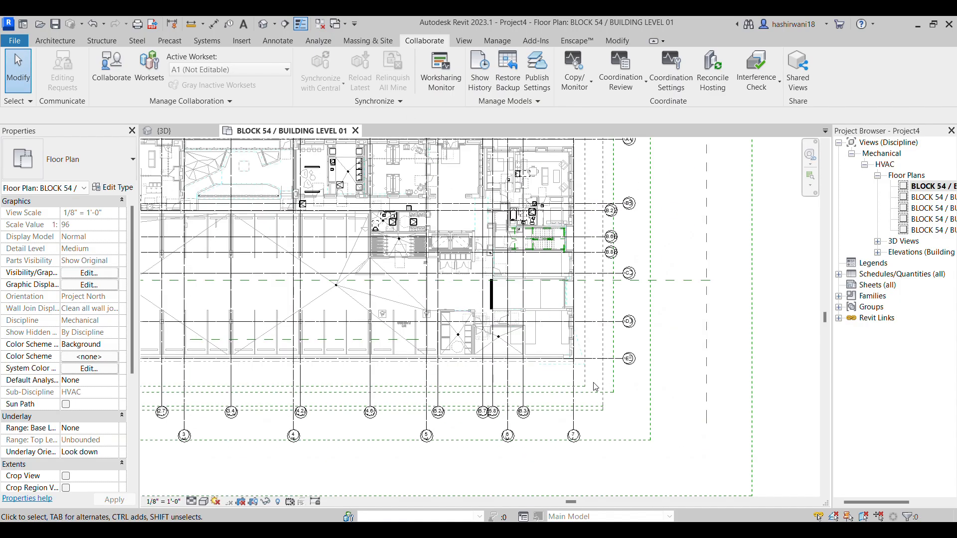
scroll(571, 380, "down", 2)
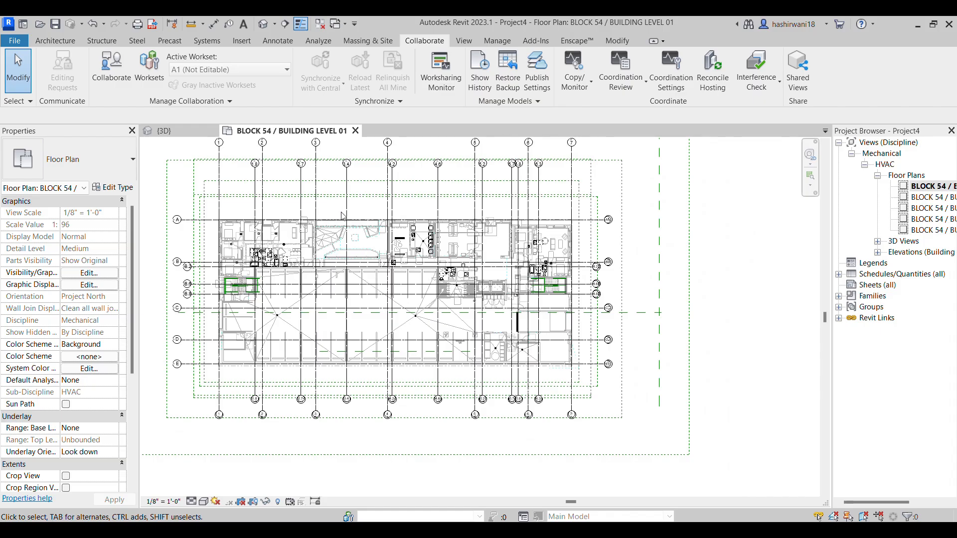
key("v")
key("g")
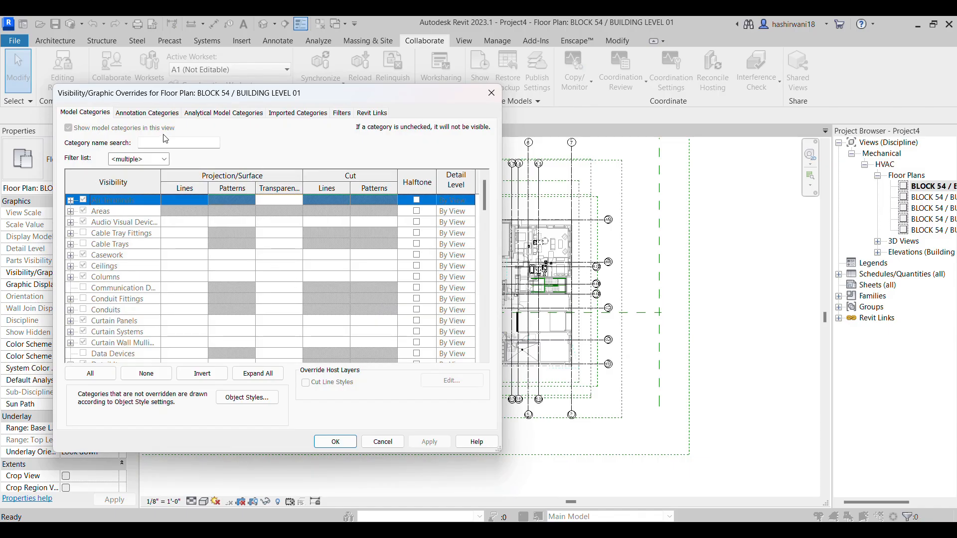
left_click(157, 114)
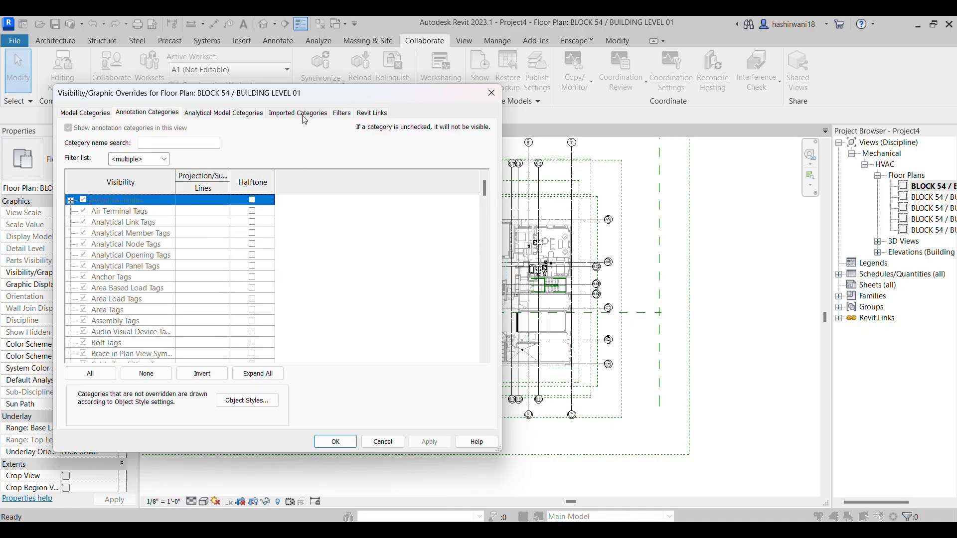
left_click(362, 115)
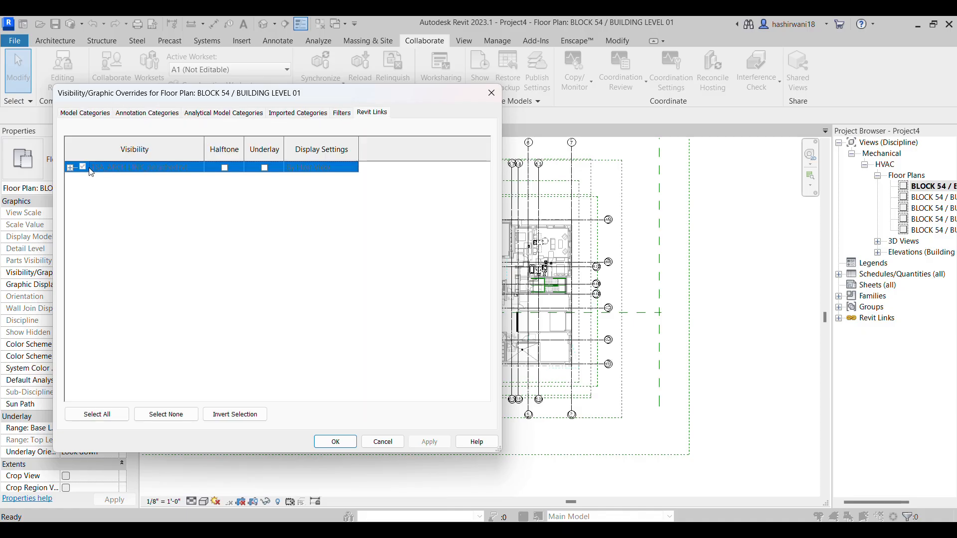
left_click(499, 97)
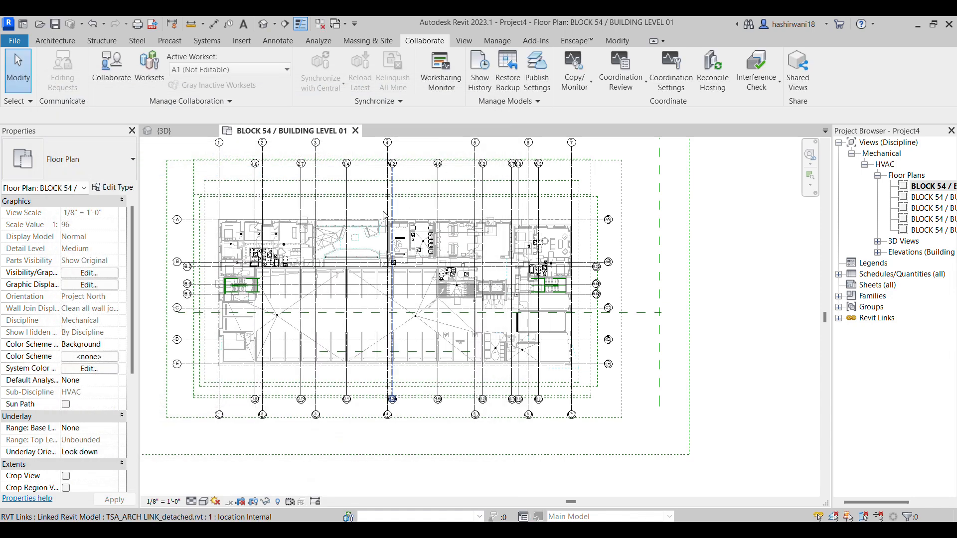
Remove the Mechanical Plan view template from the floor plan by assigning <None>
scroll(96, 379, "down", 5)
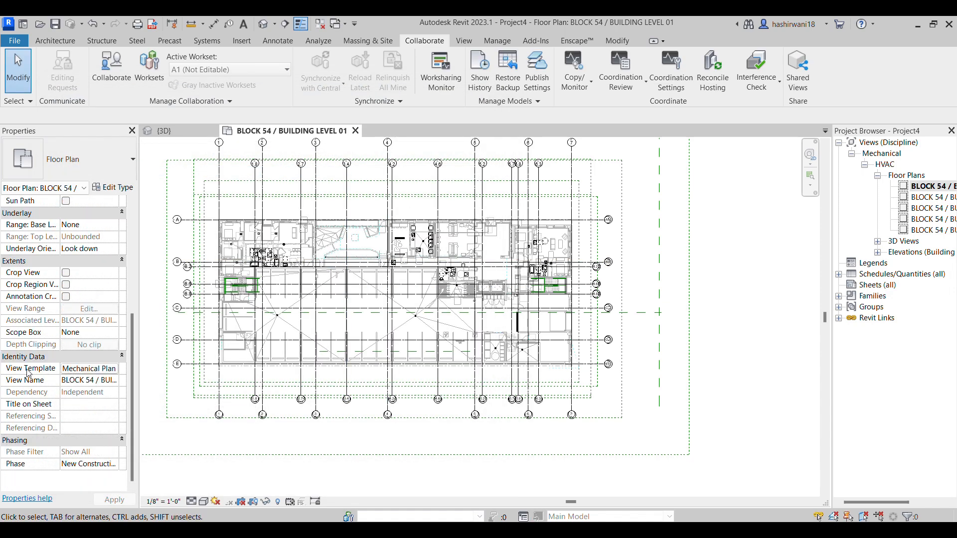
left_click(115, 373)
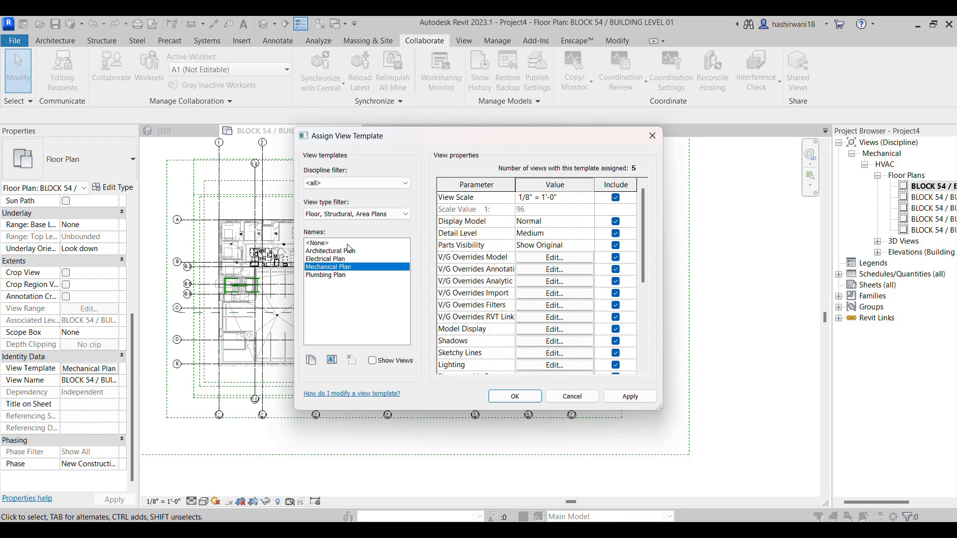
left_click(318, 244)
left_click(515, 396)
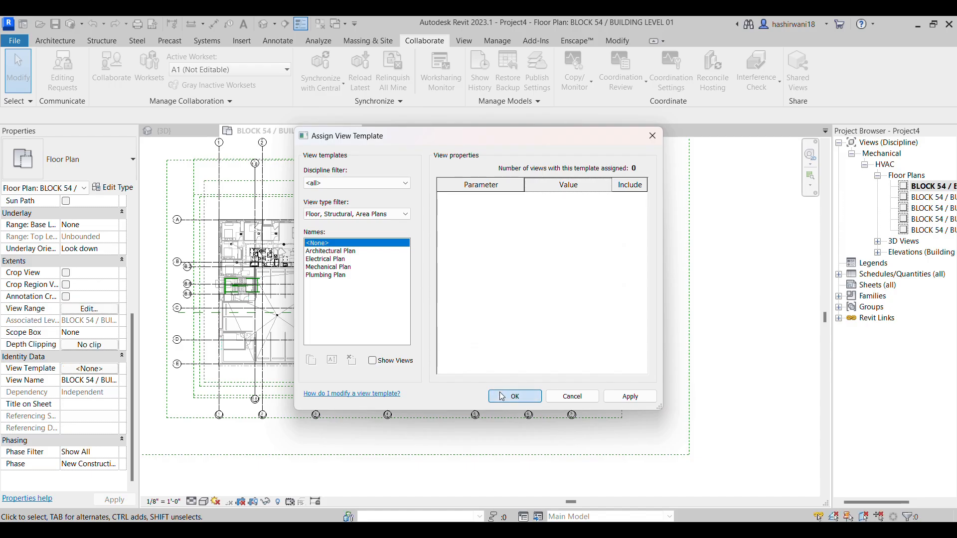
Check whether the model categories can be edited in the floor plan's Visibility/Graphic Overrides, and close the dialog
key("v")
key("g")
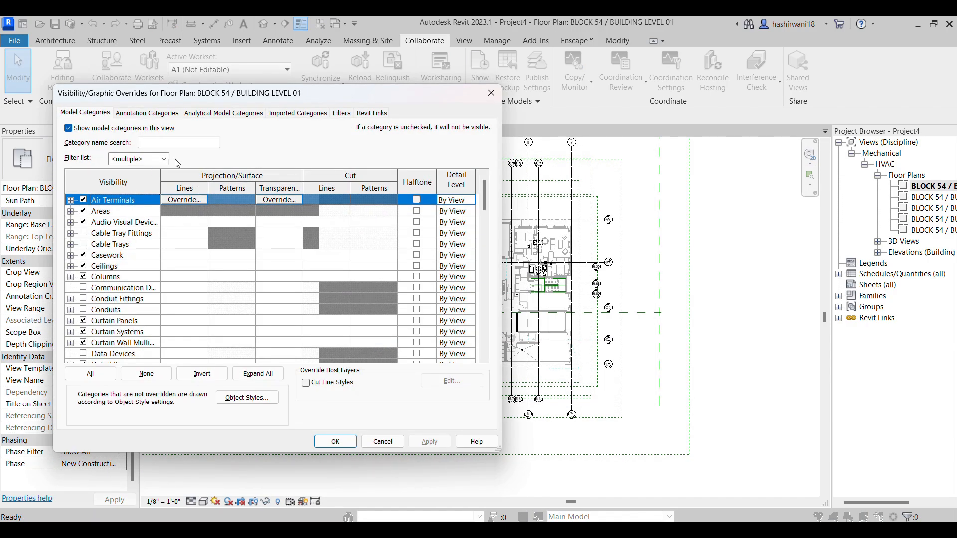
left_click_drag(420, 95, 644, 99)
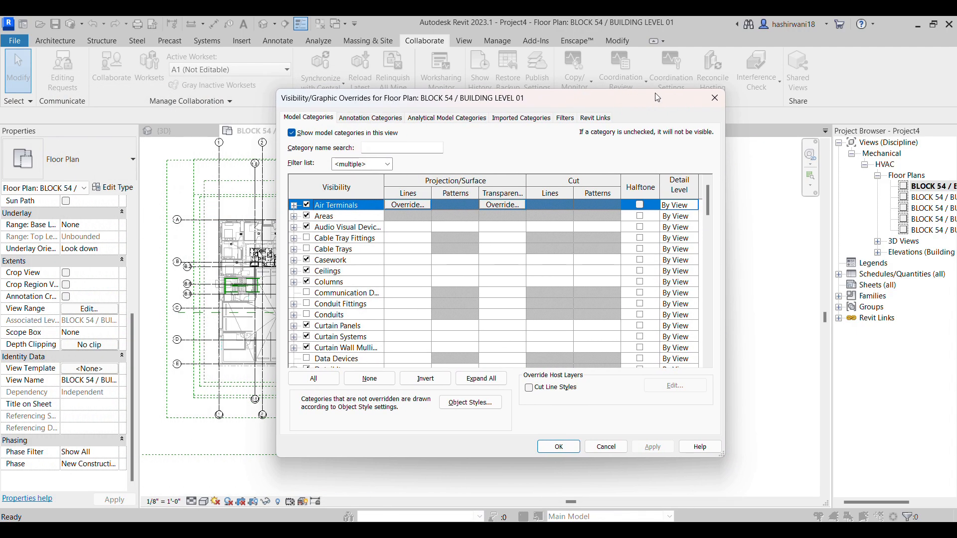
left_click(715, 98)
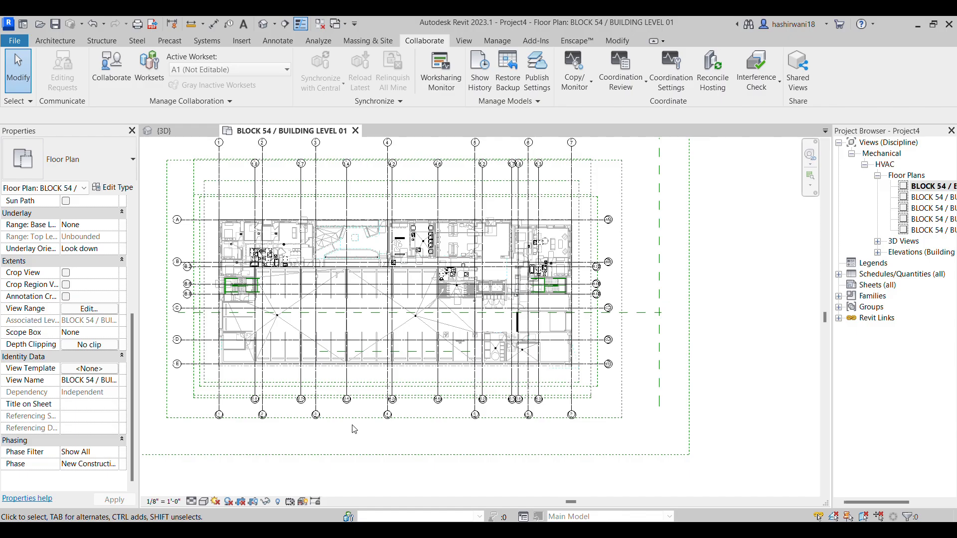
scroll(380, 380, "up", 2)
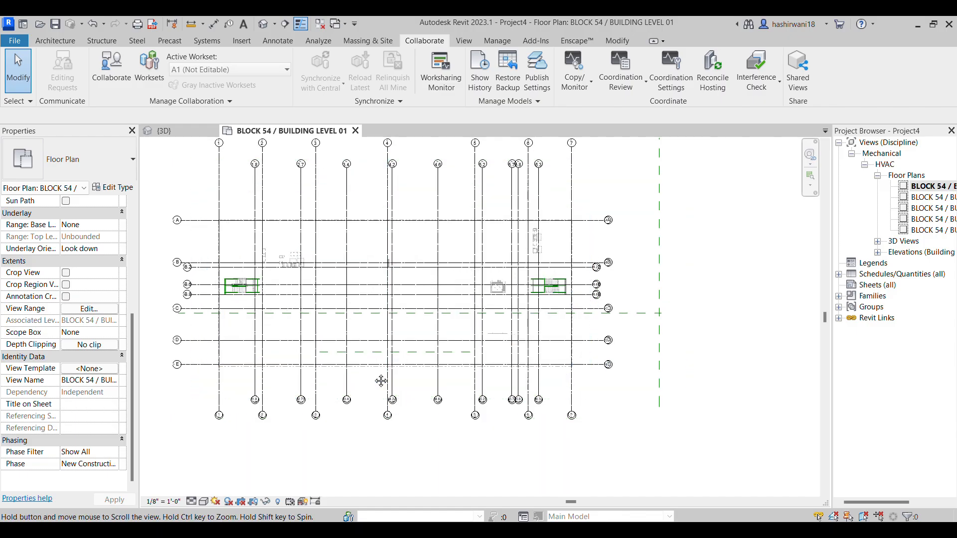
scroll(508, 352, "up", 1)
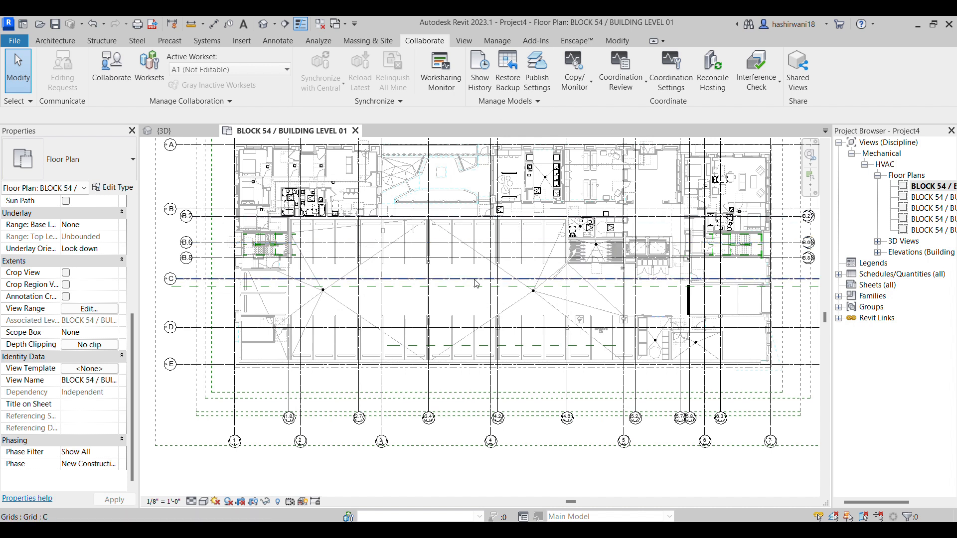
Open the floor plan's Visibility/Graphic Overrides and compare the model category list with the Electrical filter off and on
key("v")
key("g")
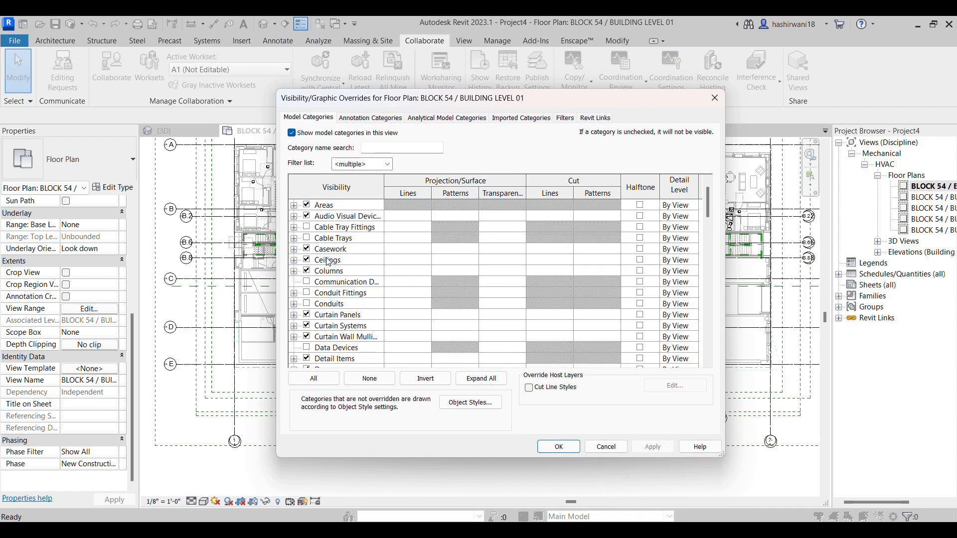
left_click(384, 165)
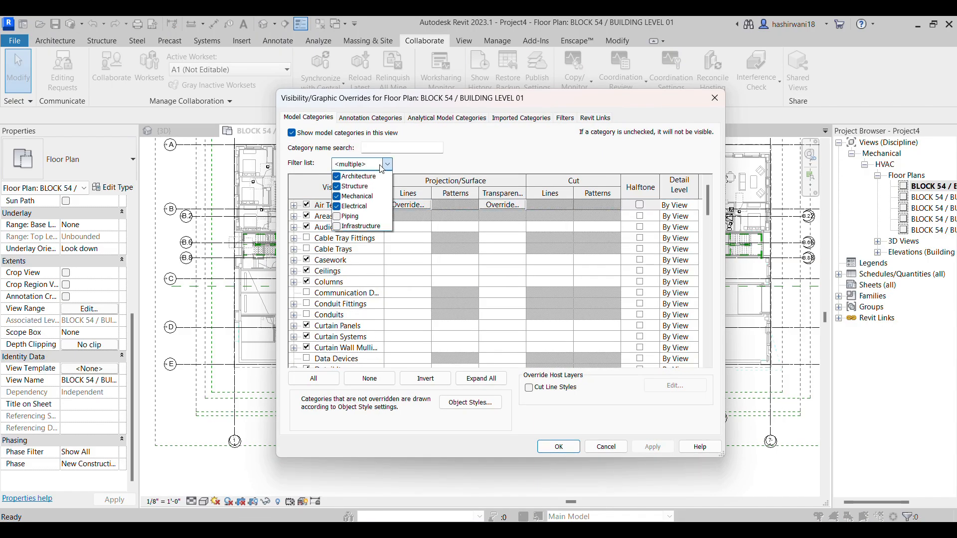
left_click(337, 205)
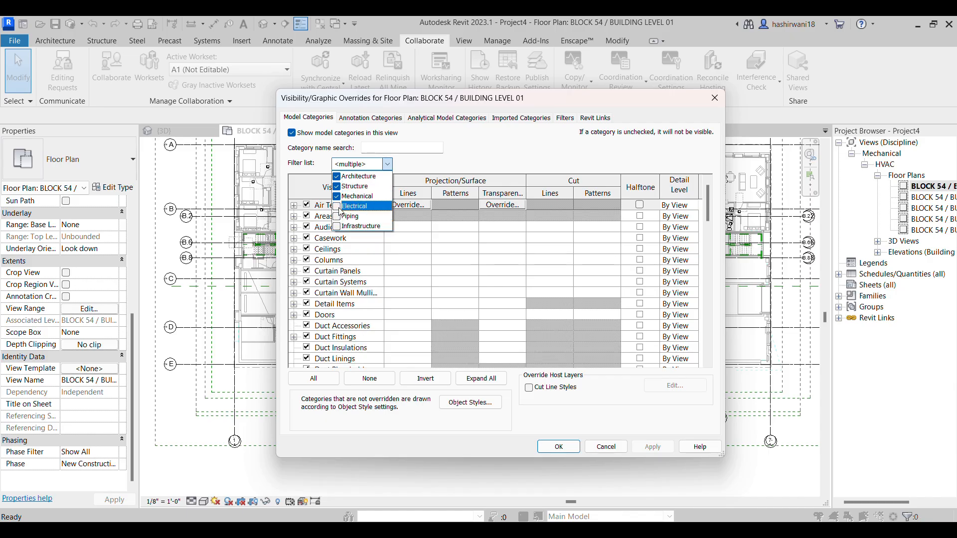
left_click(338, 206)
left_click(338, 206)
left_click(338, 205)
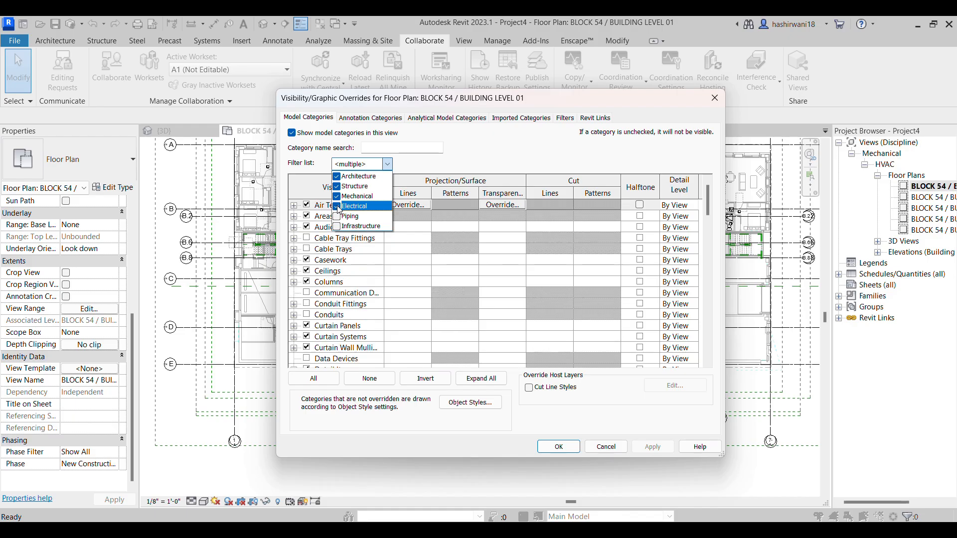
left_click(463, 161)
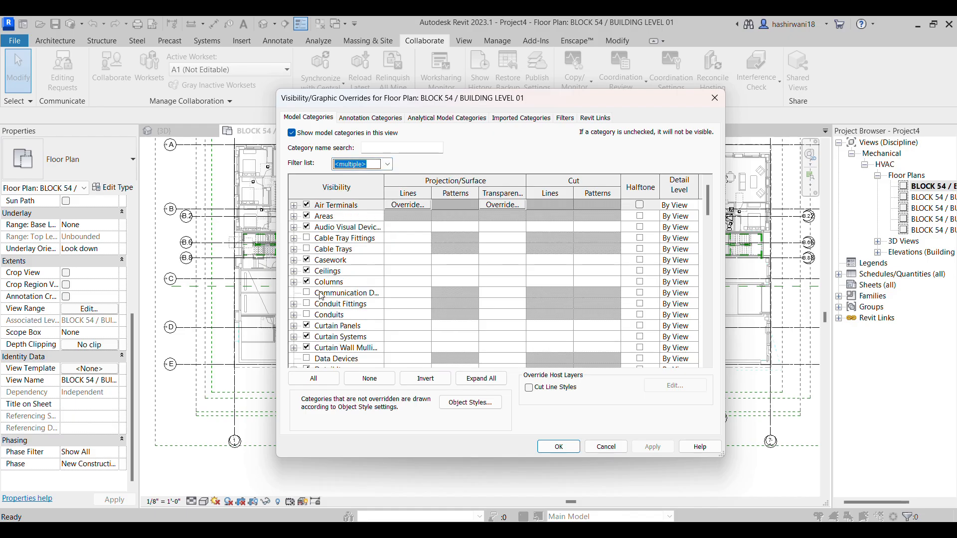
Turn off the Parking, Planting, Plumbing Equipment and Plumbing Fixtures model categories in the floor plan
scroll(321, 292, "down", 4)
scroll(326, 307, "down", 8)
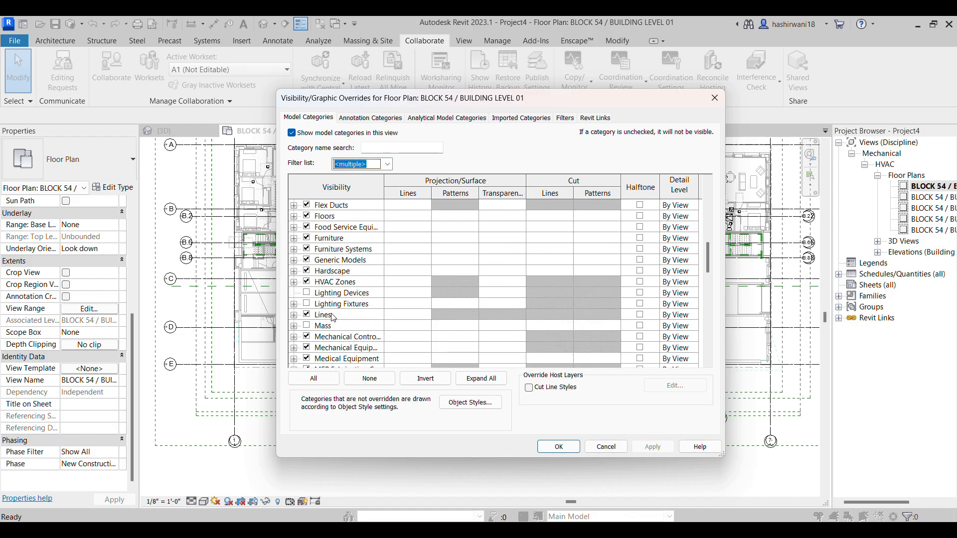
scroll(332, 256, "down", 1)
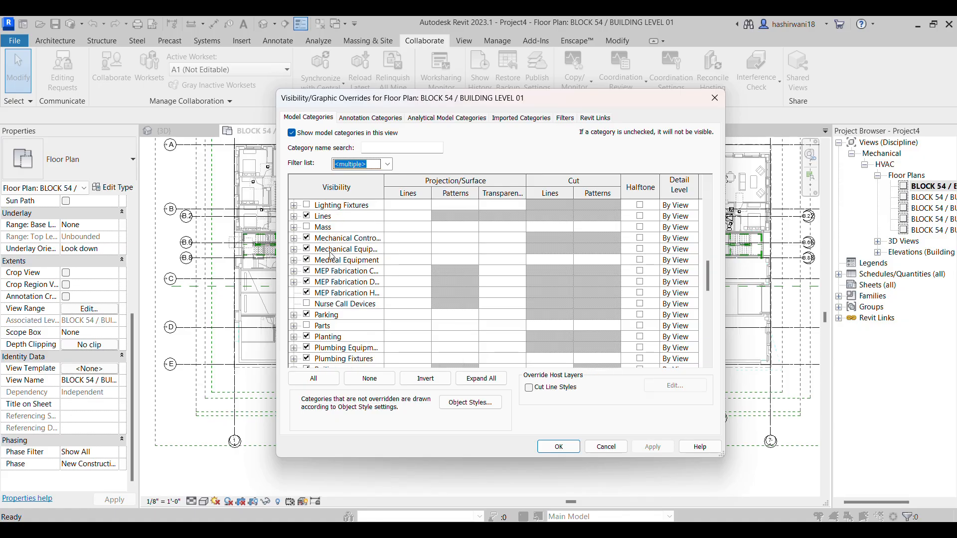
scroll(329, 270, "down", 1)
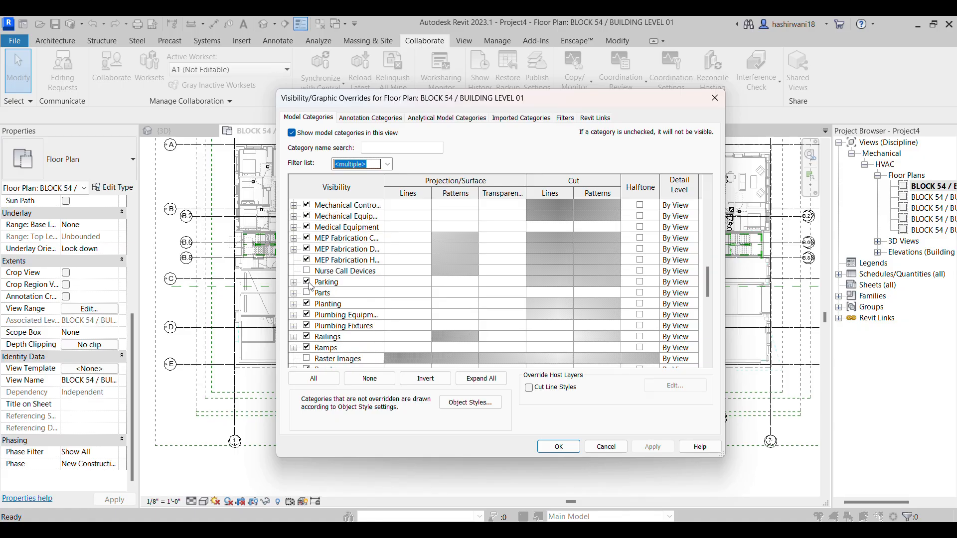
left_click(307, 282)
left_click(307, 304)
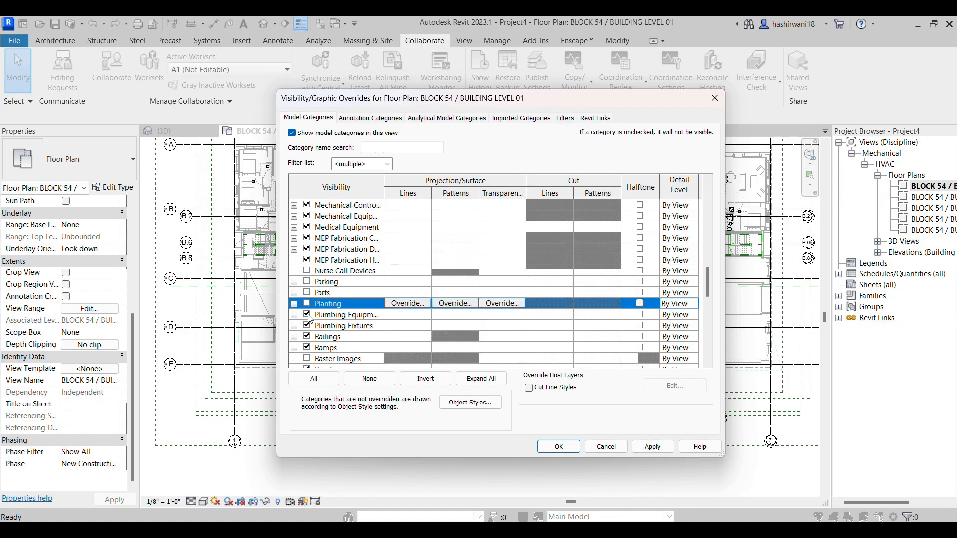
left_click(307, 316)
left_click(307, 327)
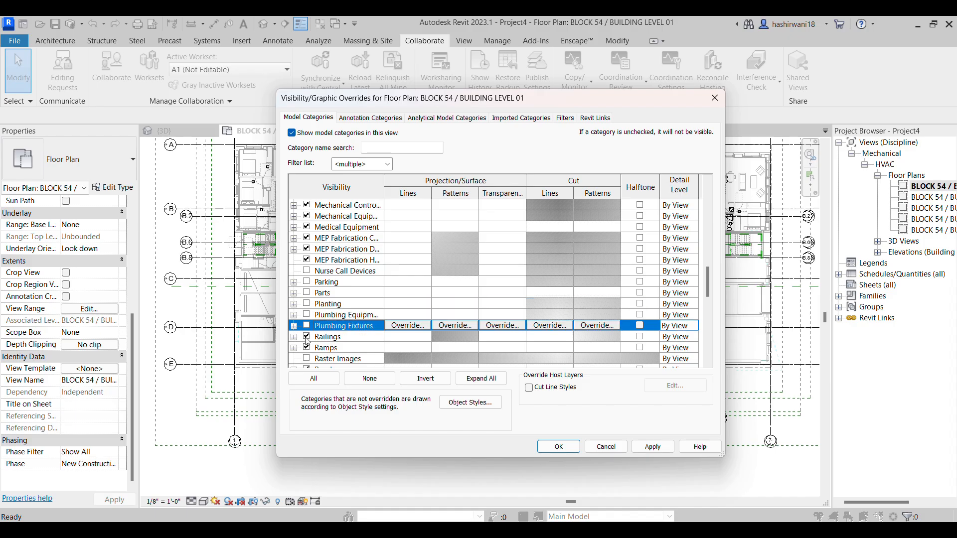
Turn off the Roads, Roofs and Site model categories and check the remaining categories down to Wires
scroll(343, 348, "down", 1)
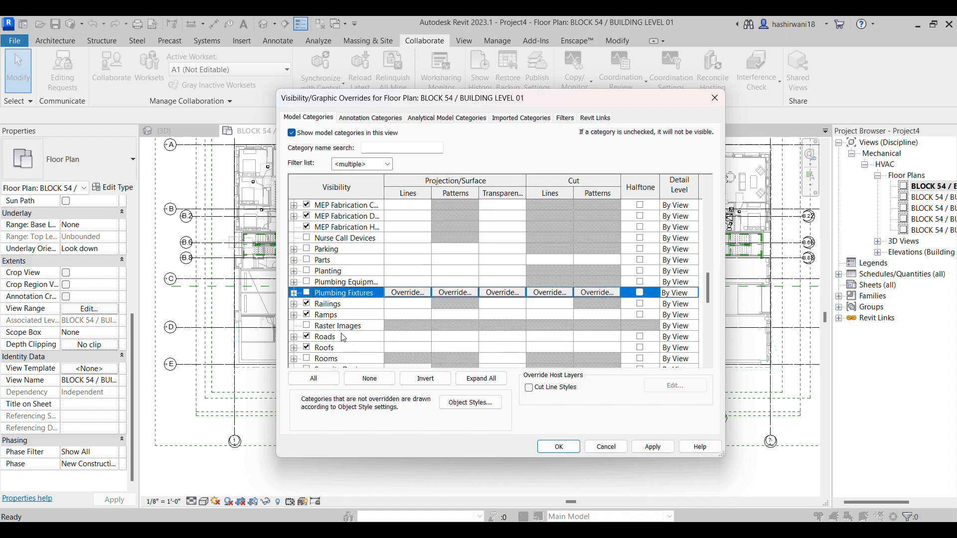
scroll(324, 324, "down", 2)
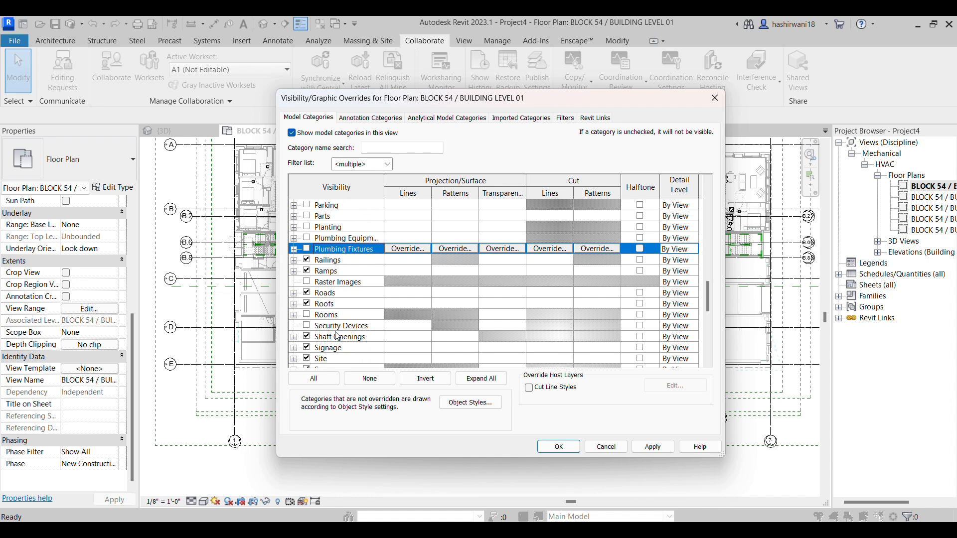
left_click(307, 293)
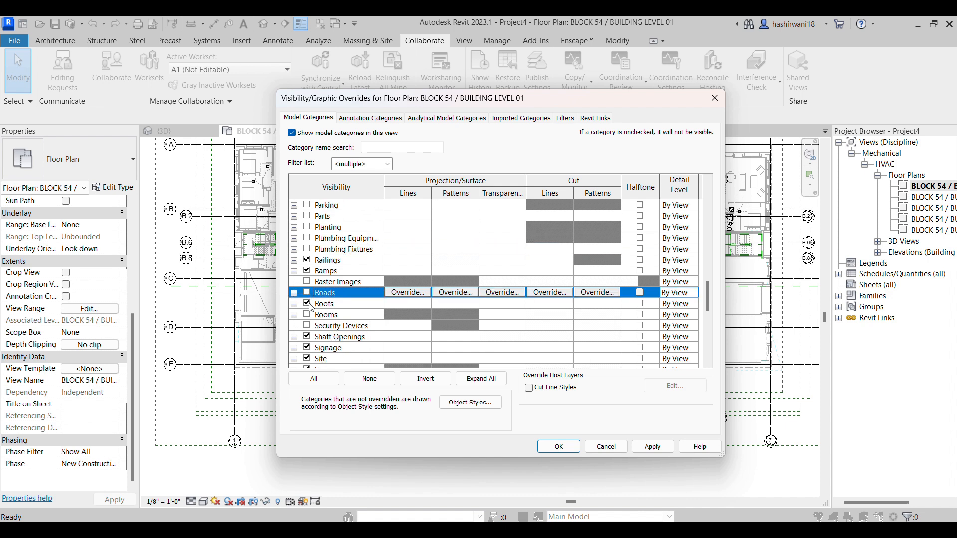
left_click(308, 304)
scroll(327, 315, "down", 3)
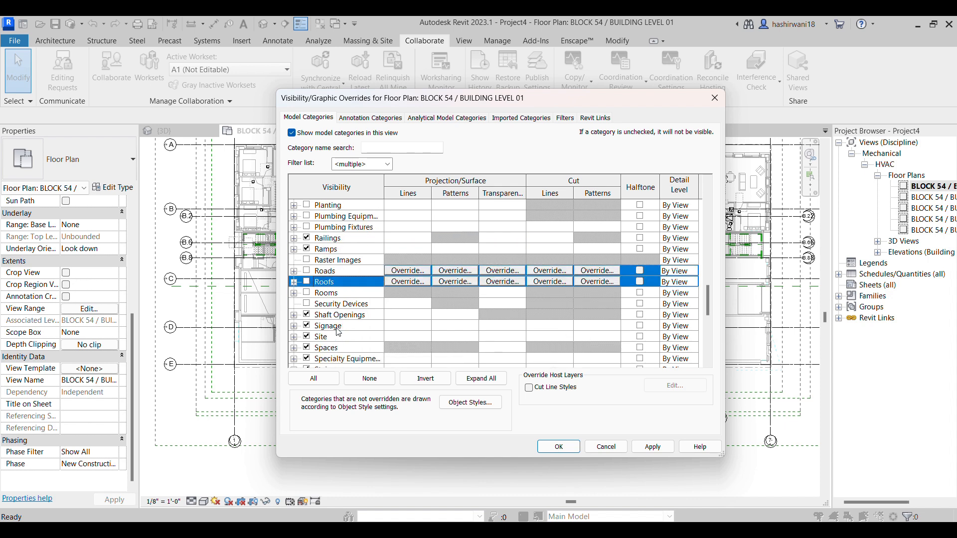
left_click(307, 293)
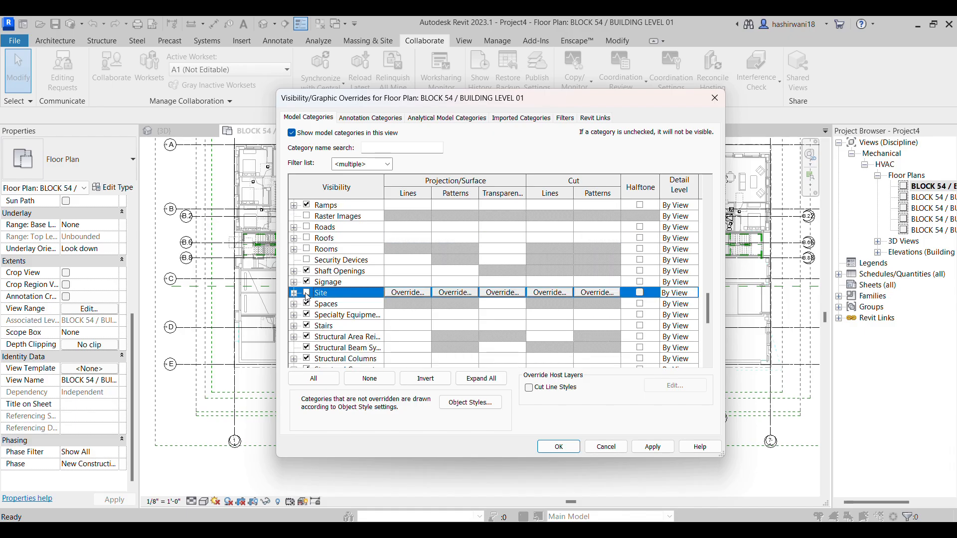
scroll(311, 326, "down", 3)
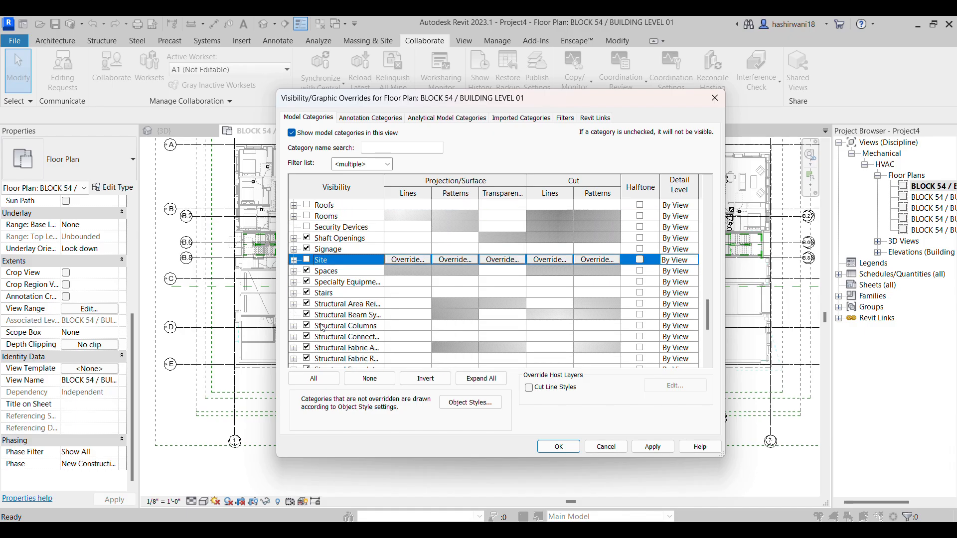
left_click(307, 269)
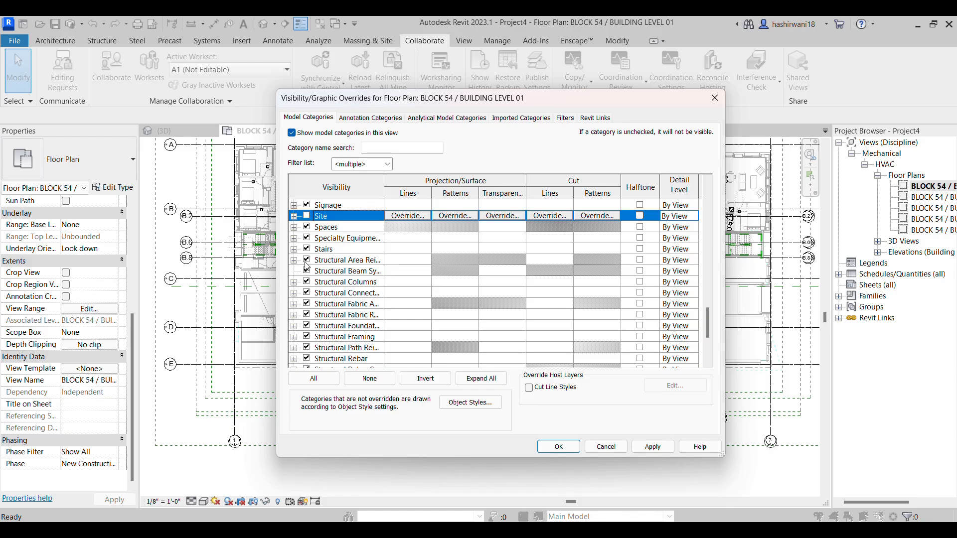
scroll(355, 338, "down", 3)
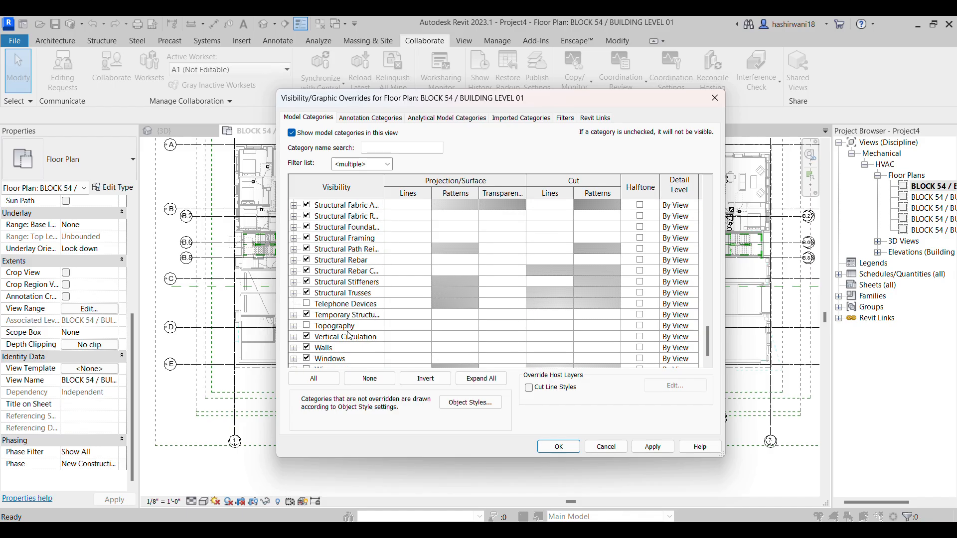
scroll(316, 343, "down", 1)
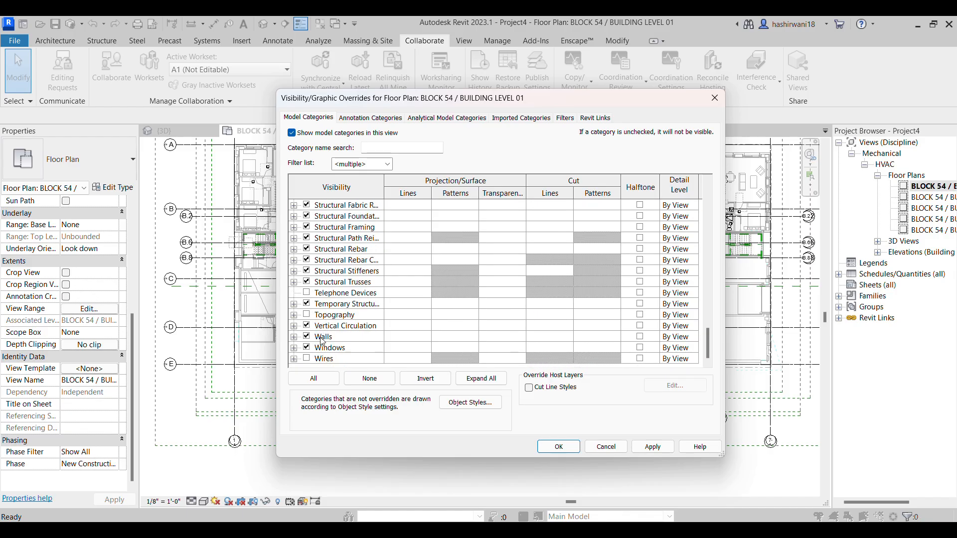
left_click(306, 358)
Turn off all annotation categories in the floor plan at once, and clear the row selection
left_click(370, 118)
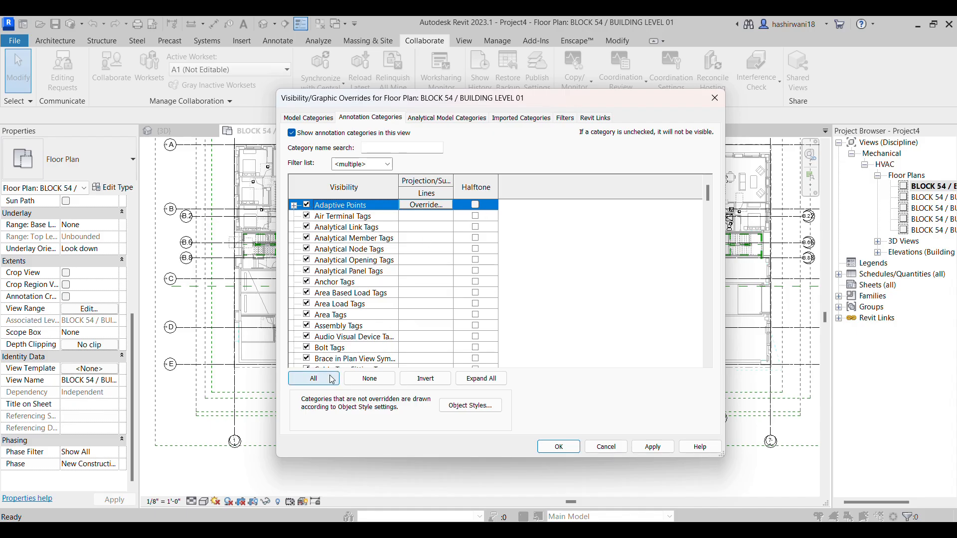
left_click(314, 378)
left_click(307, 216)
scroll(411, 269, "down", 2)
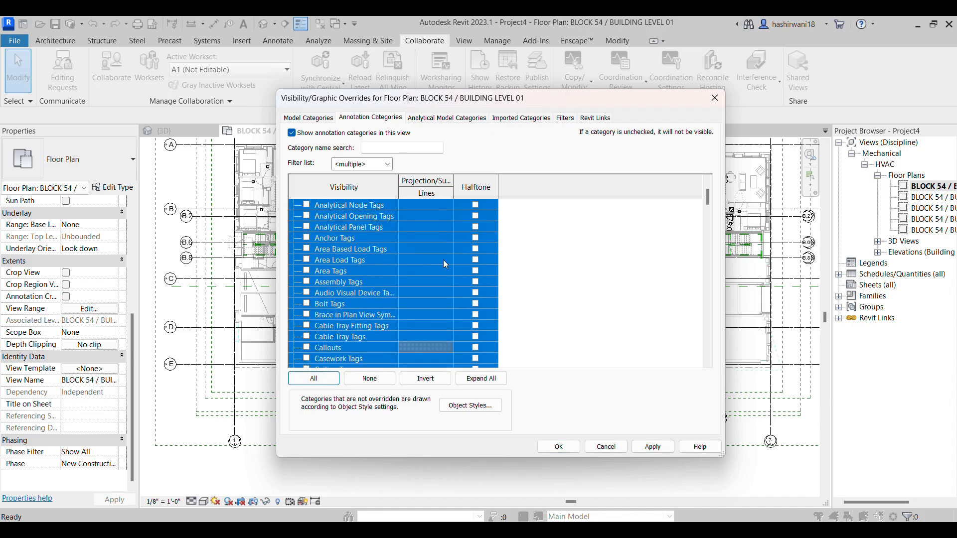
scroll(406, 279, "down", 3)
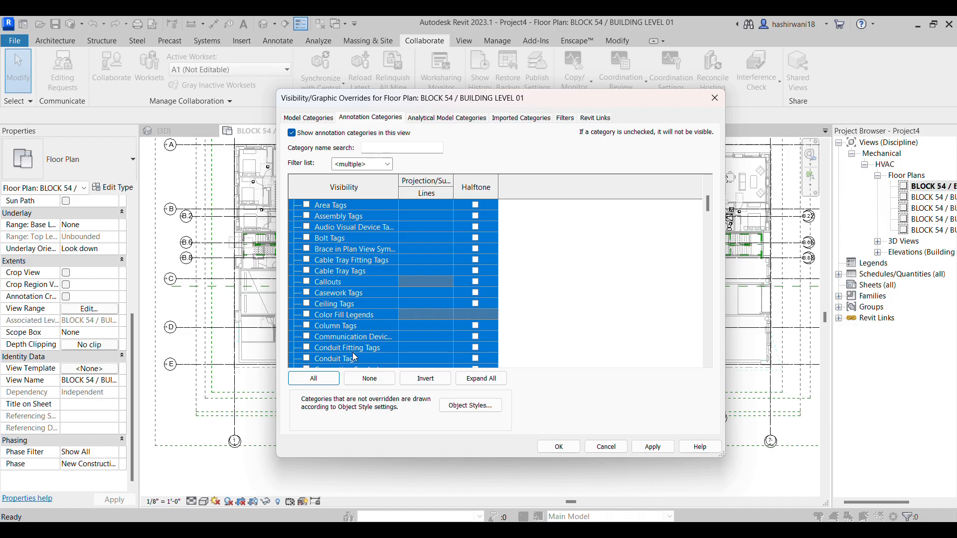
left_click(376, 379)
Turn the Grids, Scope Boxes, Section Boxes and Sections annotation categories back on
scroll(334, 327, "down", 8)
left_click(318, 335)
scroll(317, 333, "down", 2)
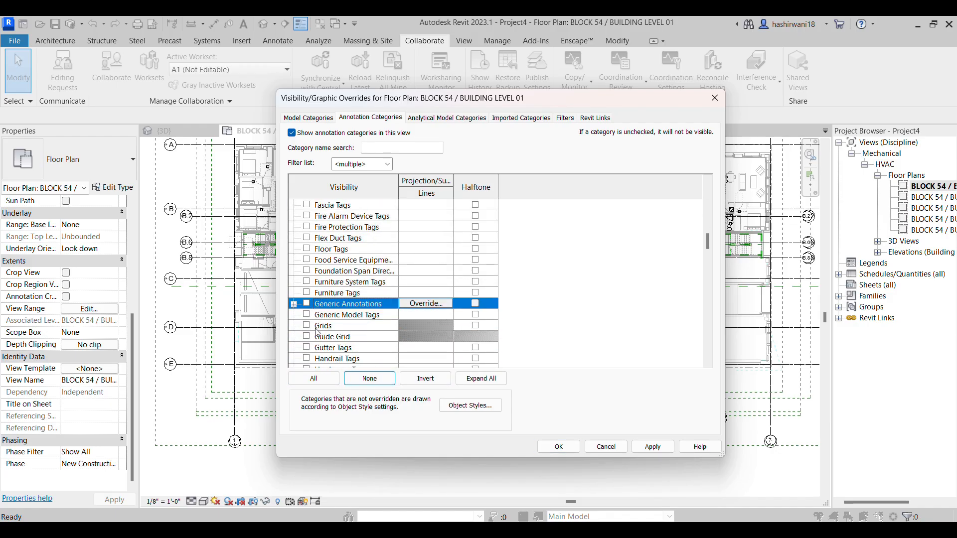
left_click(312, 327)
scroll(344, 339, "down", 3)
key("s")
scroll(332, 336, "down", 1)
left_click(307, 326)
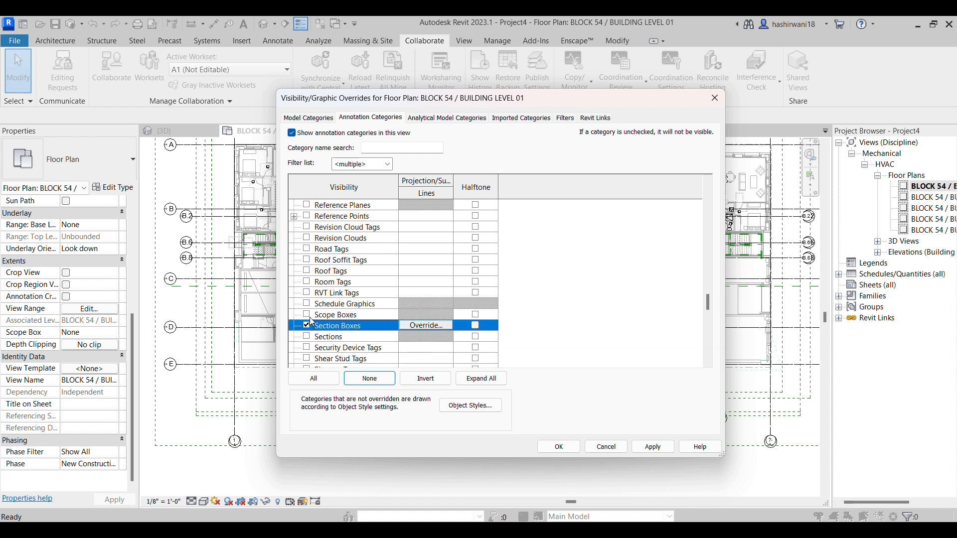
left_click(307, 315)
left_click(307, 337)
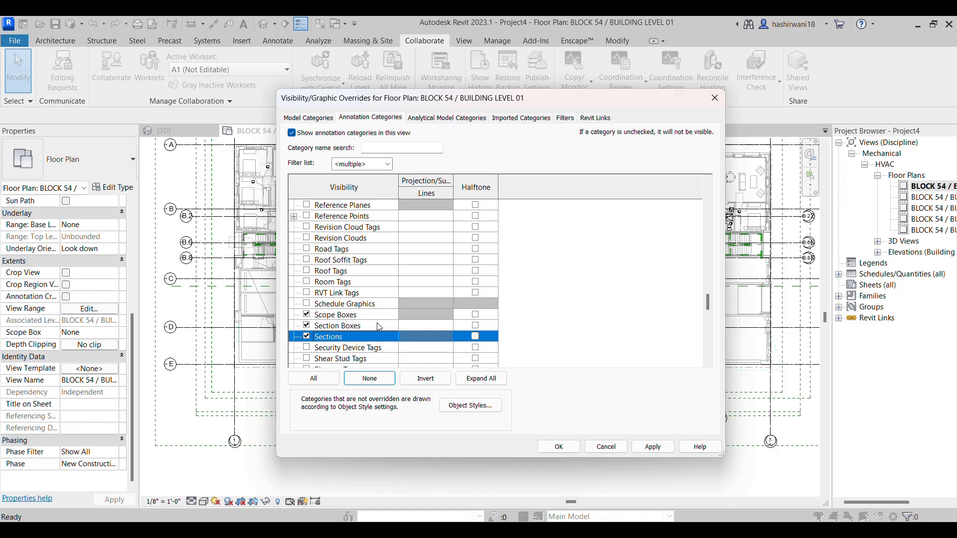
Review the remaining annotation categories, the view filters and the Revit links, and accept the visibility overrides
scroll(380, 326, "down", 1)
scroll(331, 220, "down", 5)
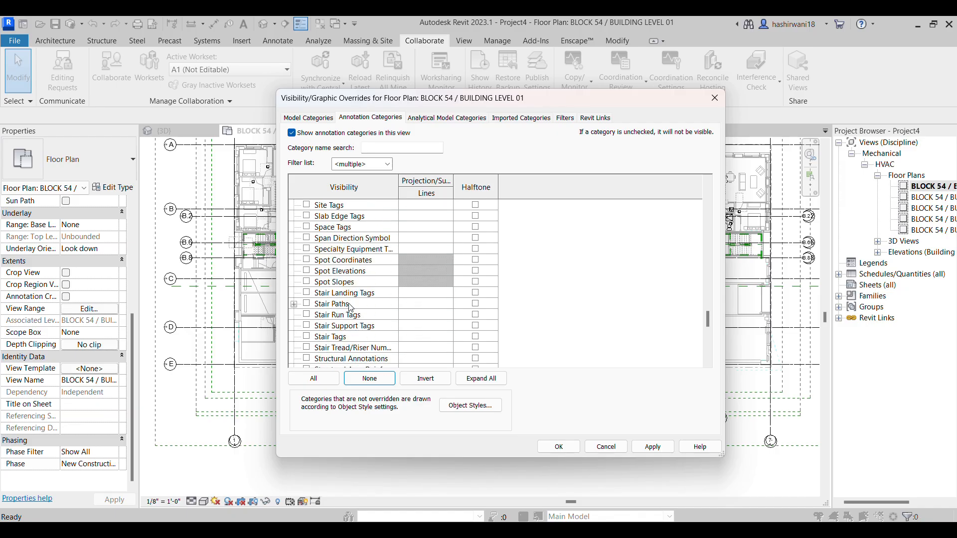
scroll(346, 323, "down", 4)
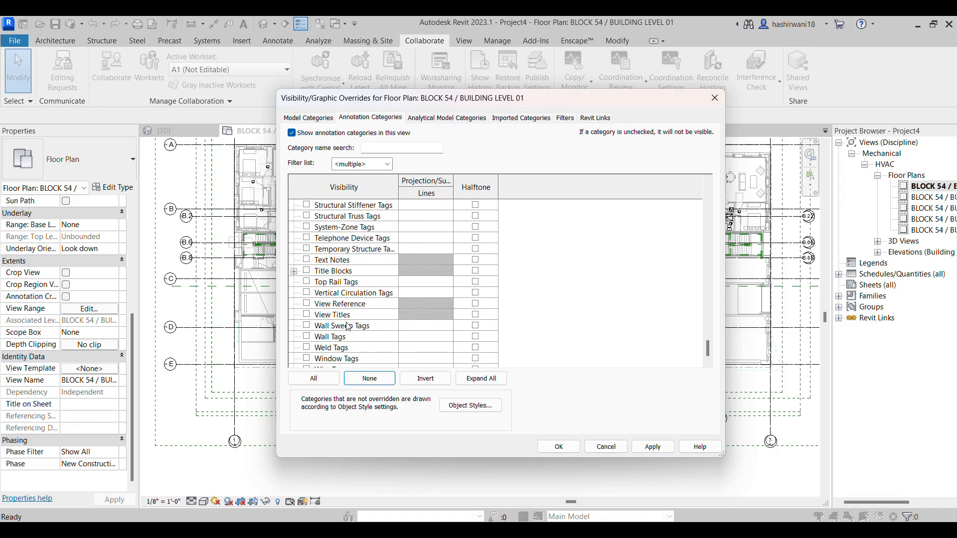
left_click(451, 120)
left_click(521, 119)
left_click(572, 120)
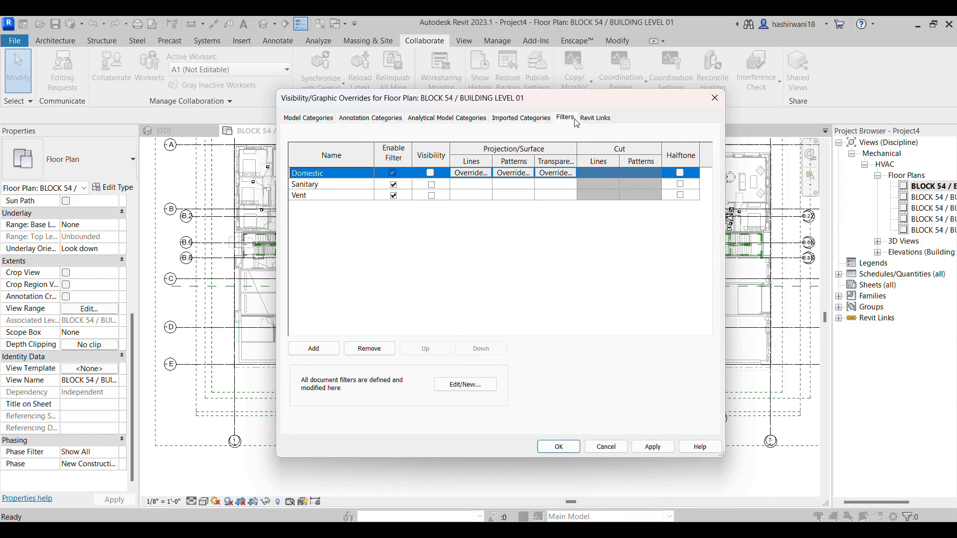
left_click(595, 119)
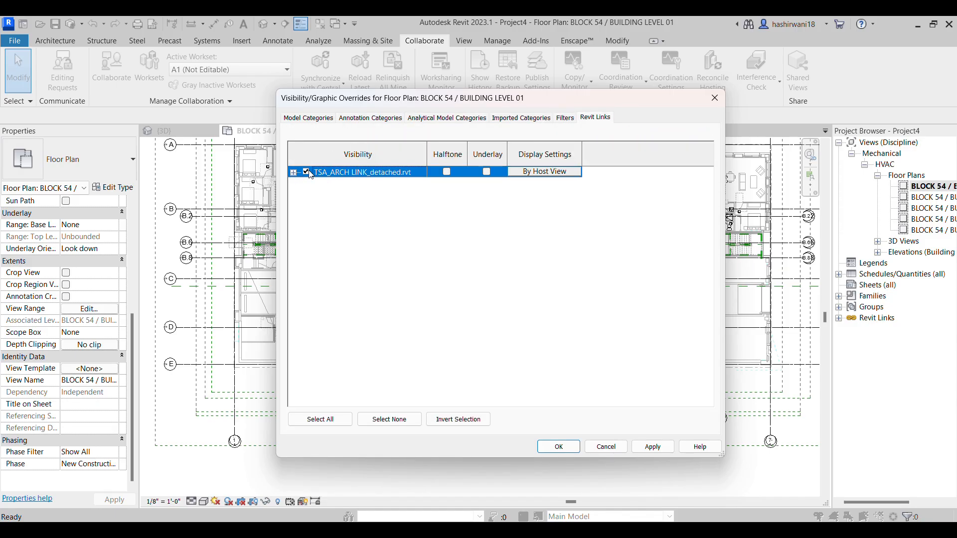
left_click(561, 447)
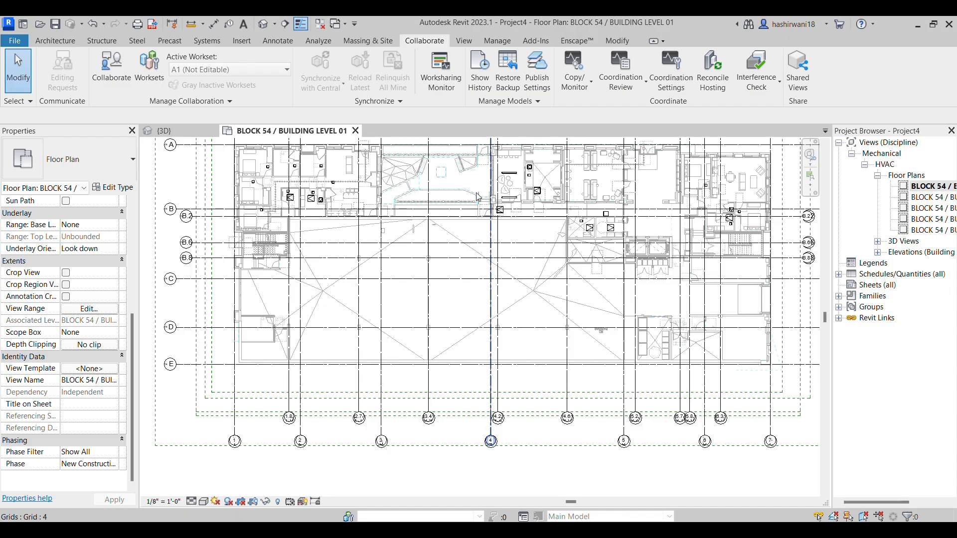
Select the L-PLANTING 2 floor inside the linked architectural model to check its category
scroll(401, 264, "up", 5)
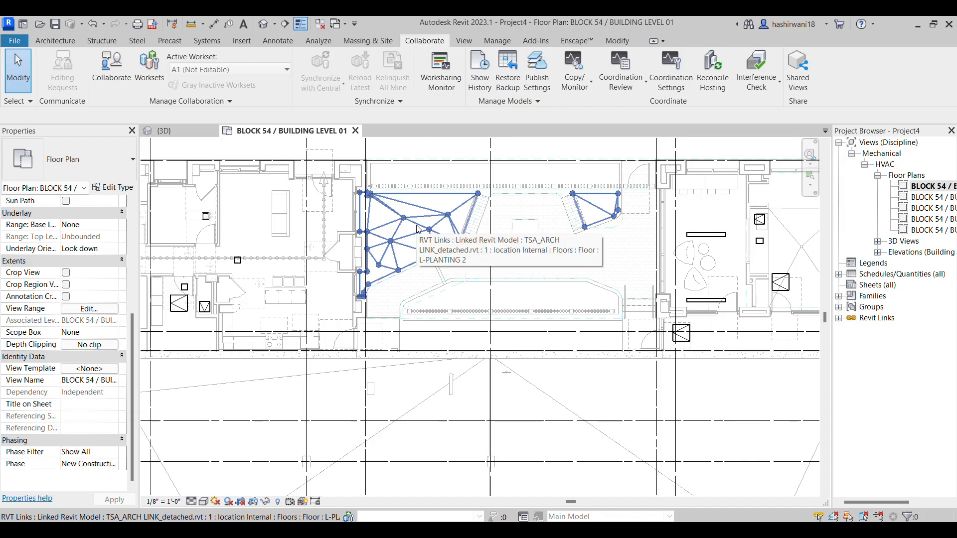
key("Tab")
left_click(424, 234)
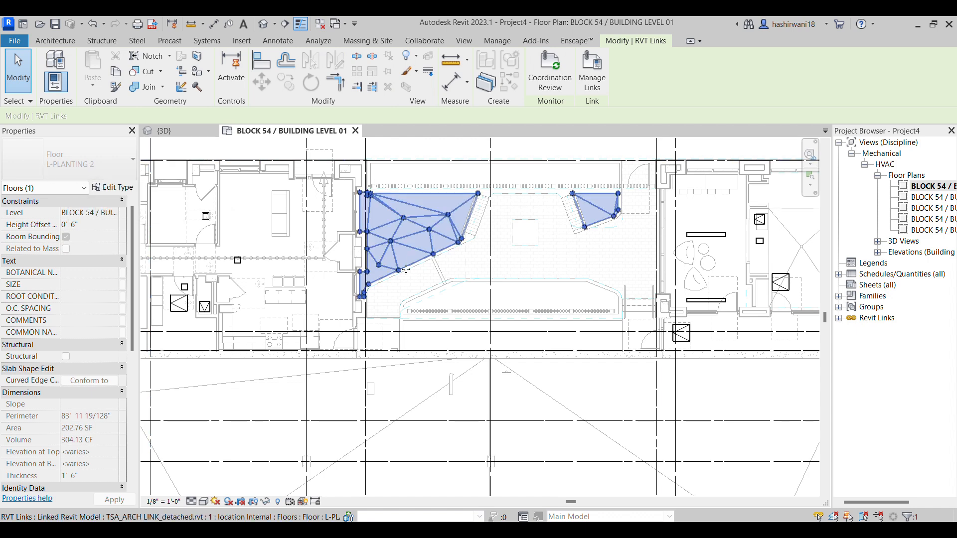
Turn off the Furniture and Furniture Systems model categories in the floor plan's visibility overrides and accept them
key("v")
key("g")
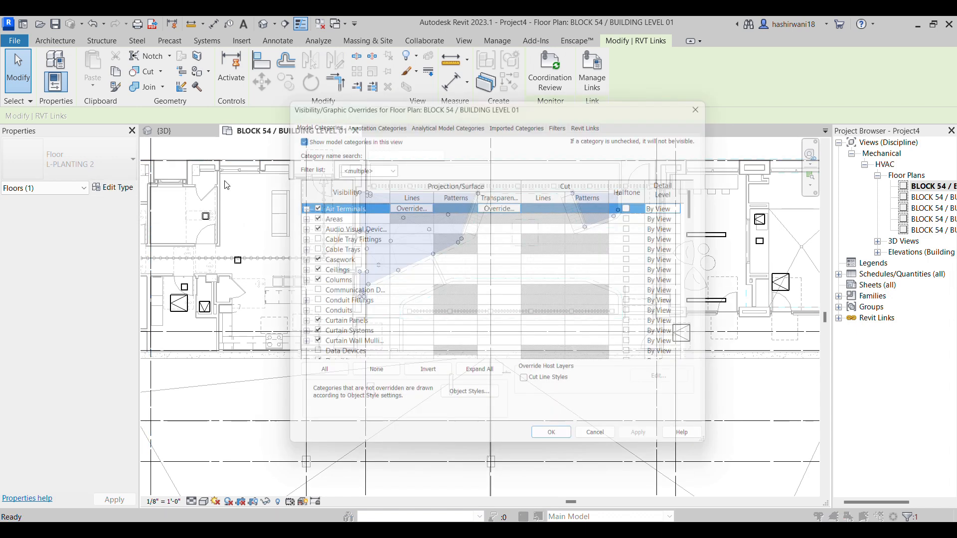
scroll(349, 256, "down", 3)
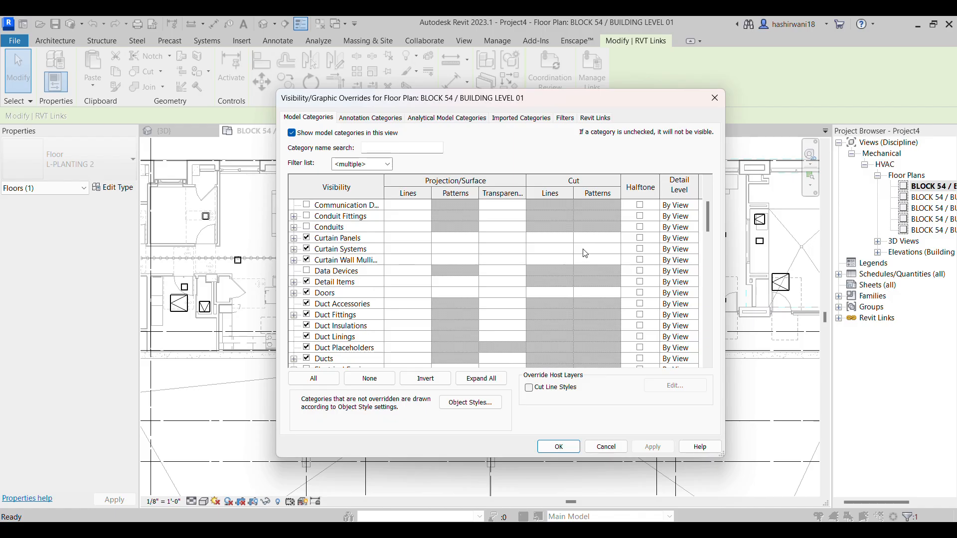
scroll(548, 271, "down", 10)
left_click(525, 292)
scroll(448, 299, "down", 2)
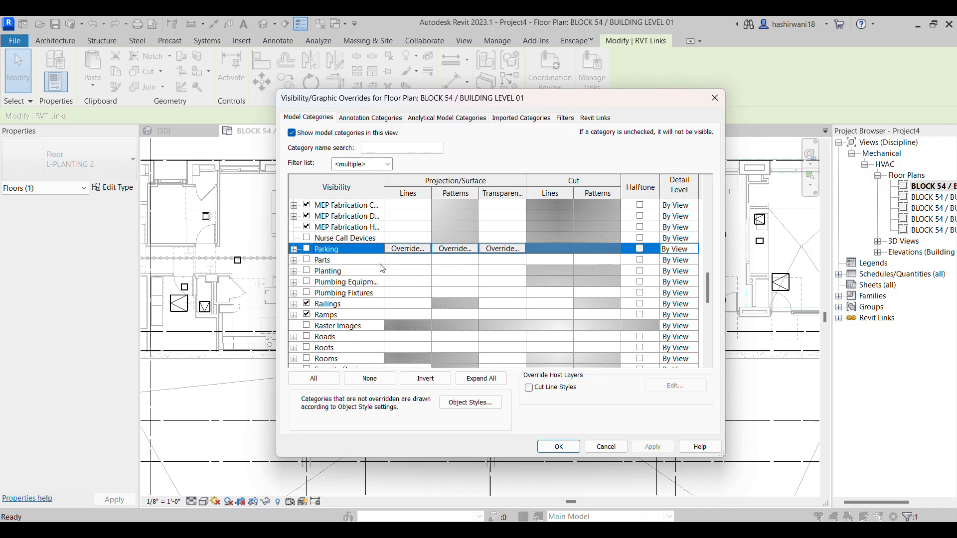
scroll(388, 280, "down", 9)
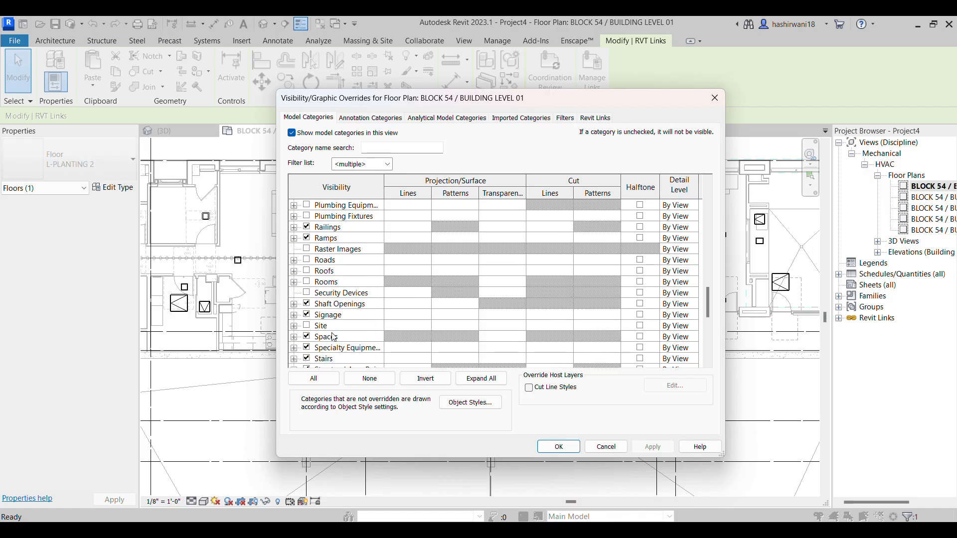
scroll(353, 310, "up", 10)
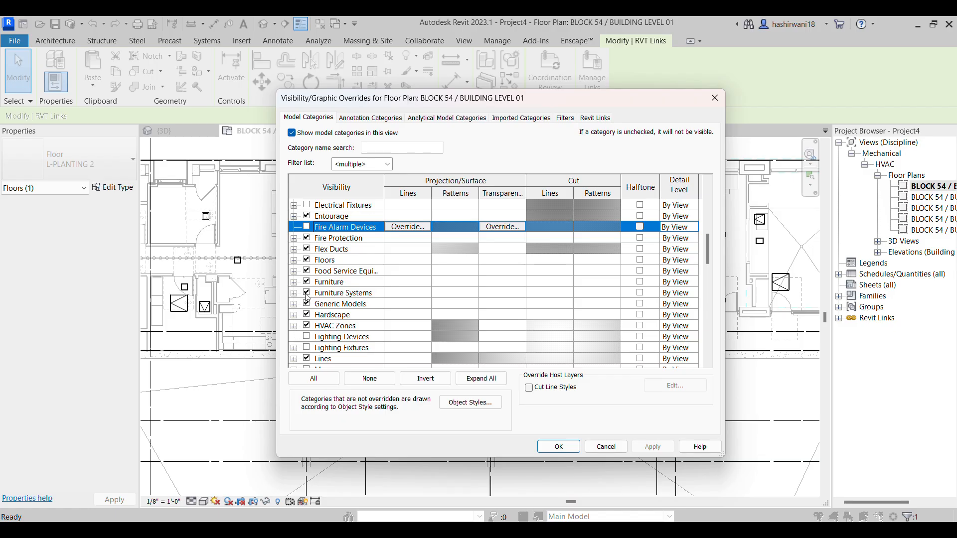
left_click(307, 292)
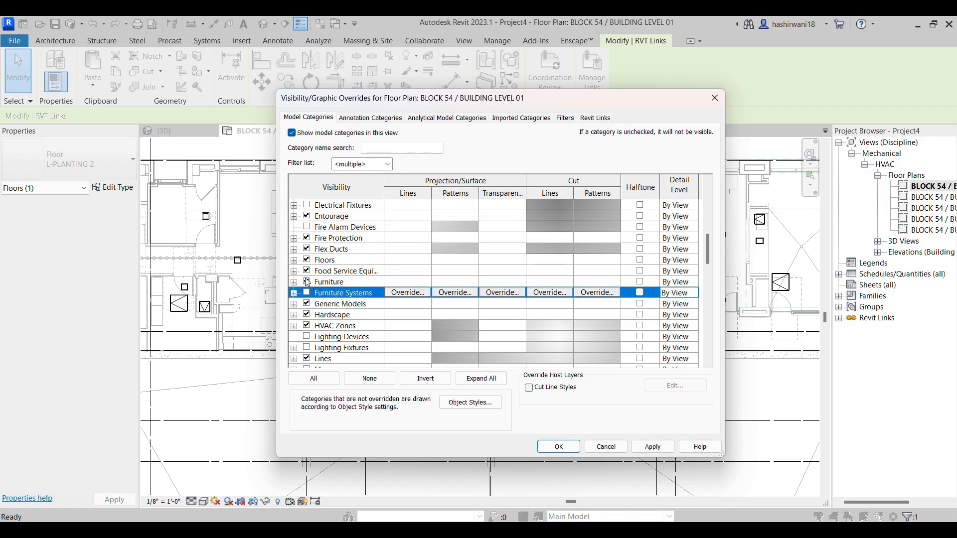
left_click(307, 282)
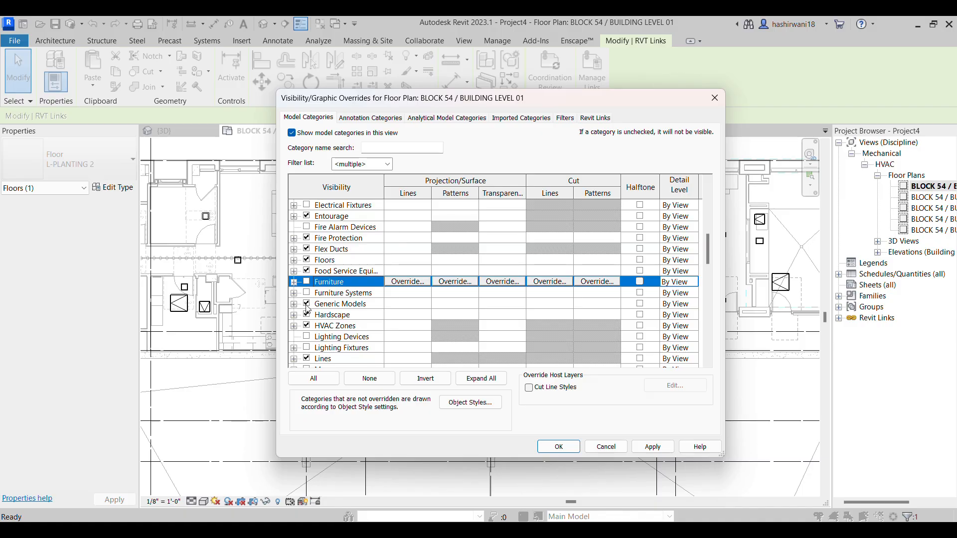
left_click(307, 308)
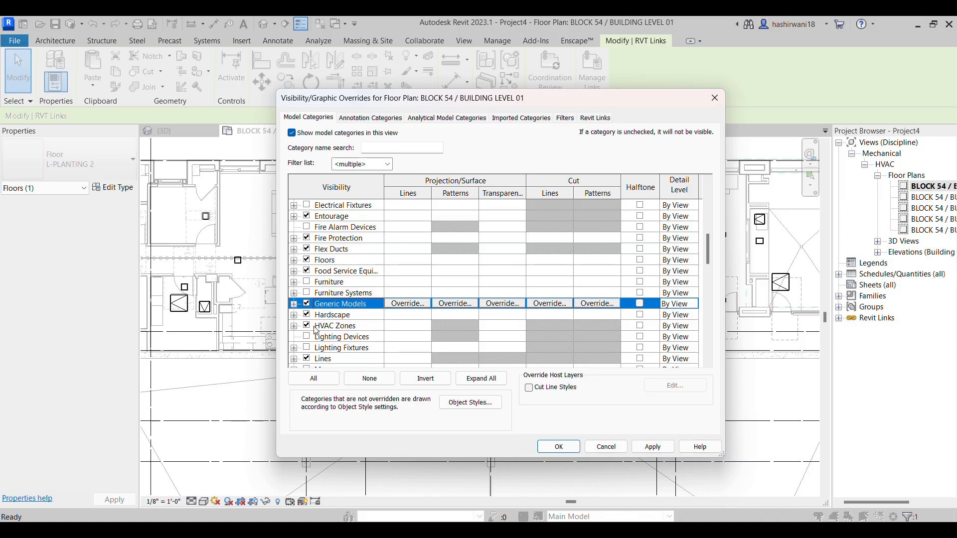
scroll(318, 319, "up", 1)
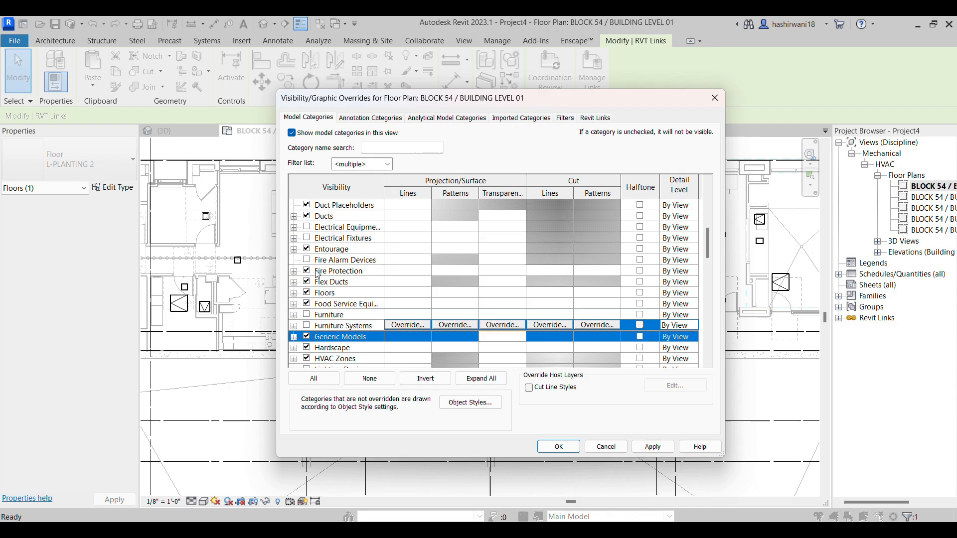
left_click(566, 447)
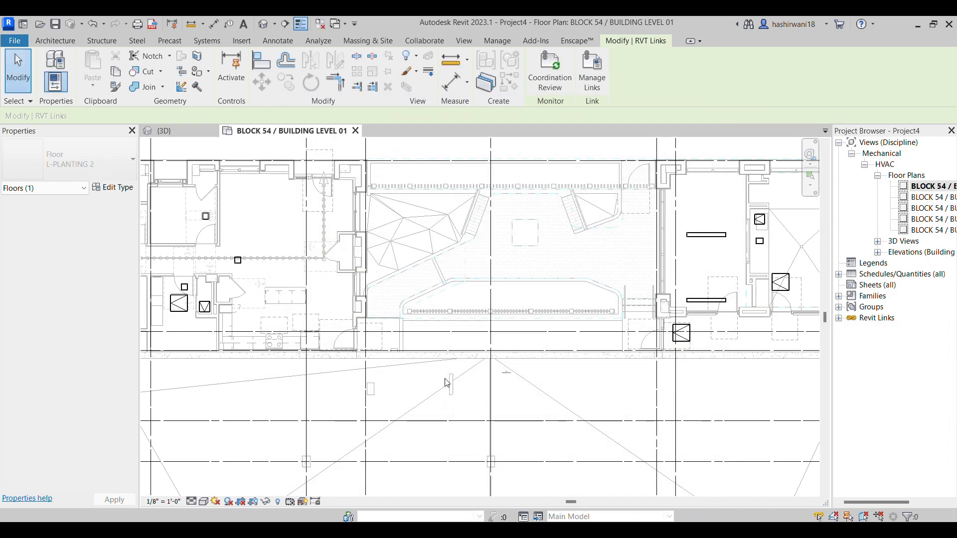
Select the L-PLANTING 2 floor in the linked model again to check its category, and clear the selection
scroll(445, 382, "down", 2)
scroll(447, 319, "up", 3)
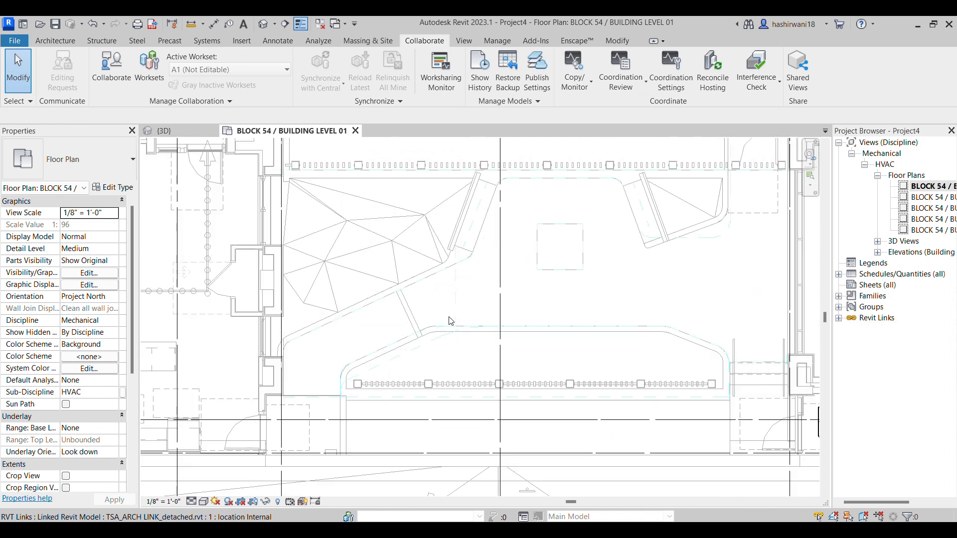
scroll(446, 326, "up", 1)
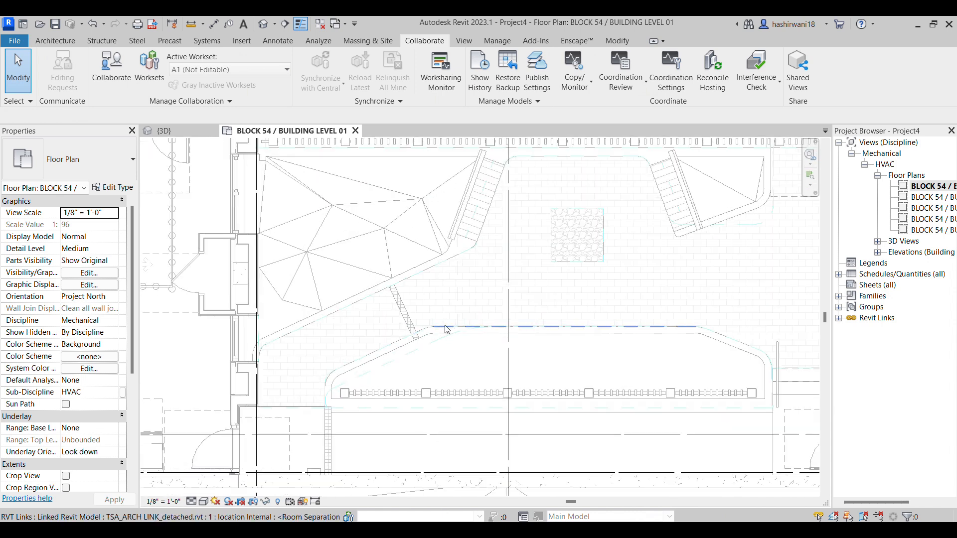
left_click(410, 270)
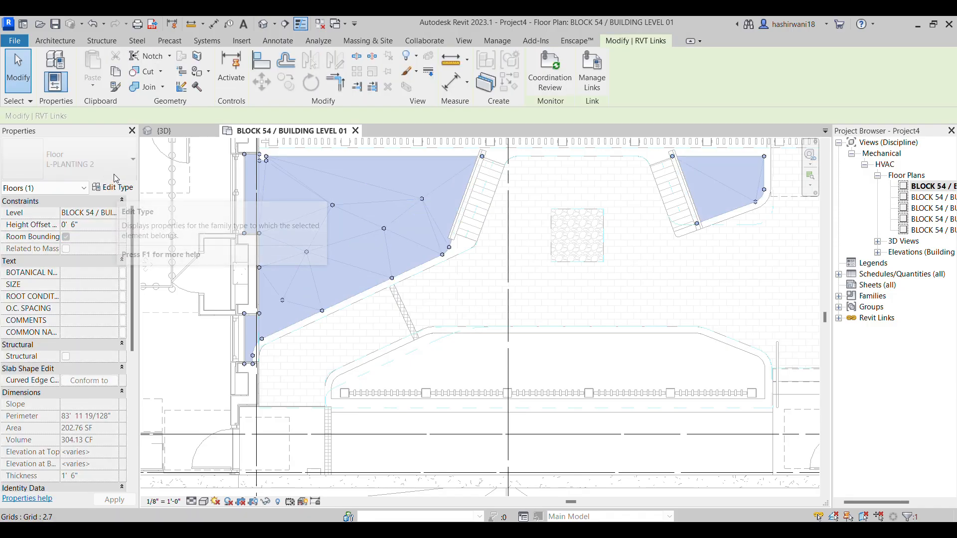
left_click(83, 188)
left_click(83, 190)
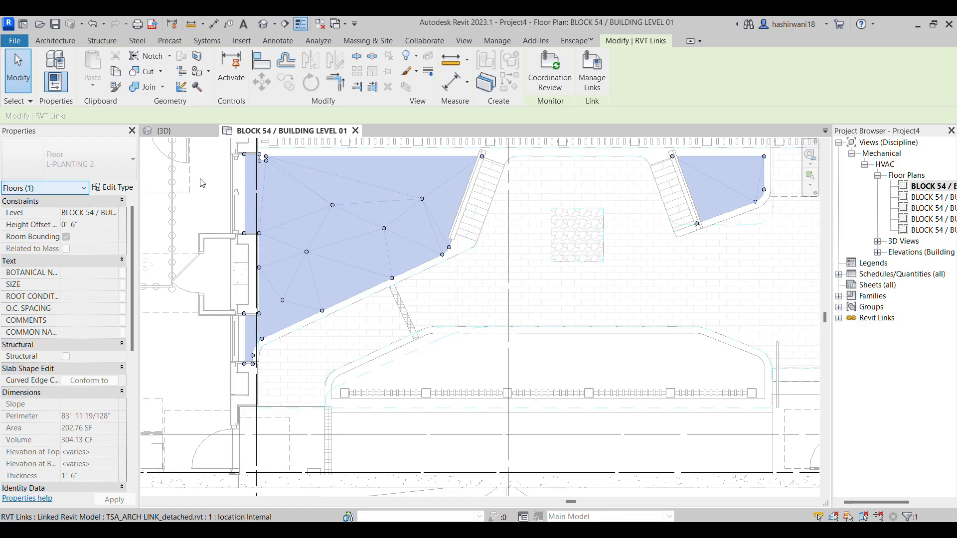
scroll(357, 300, "down", 4)
middle_click_drag(432, 354, 483, 274)
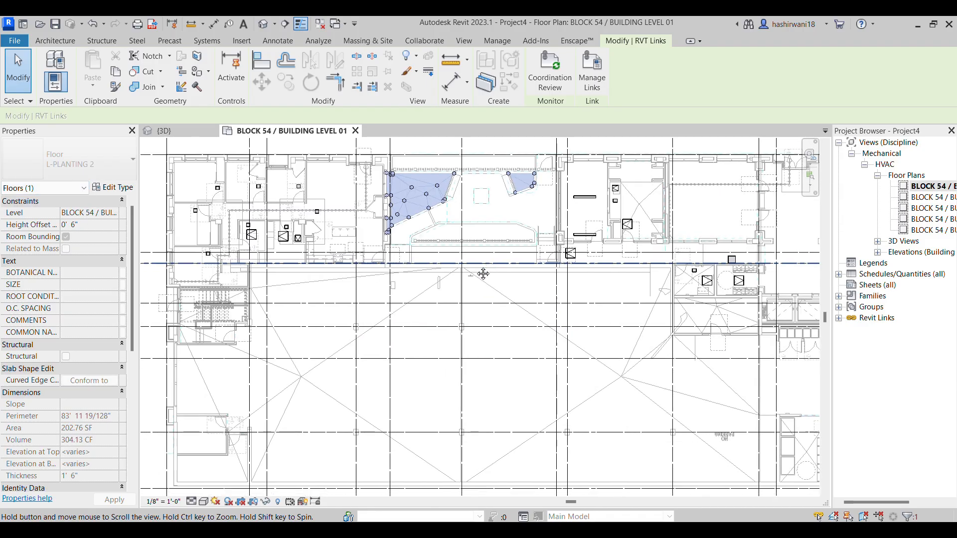
scroll(456, 336, "down", 2)
left_click(226, 299)
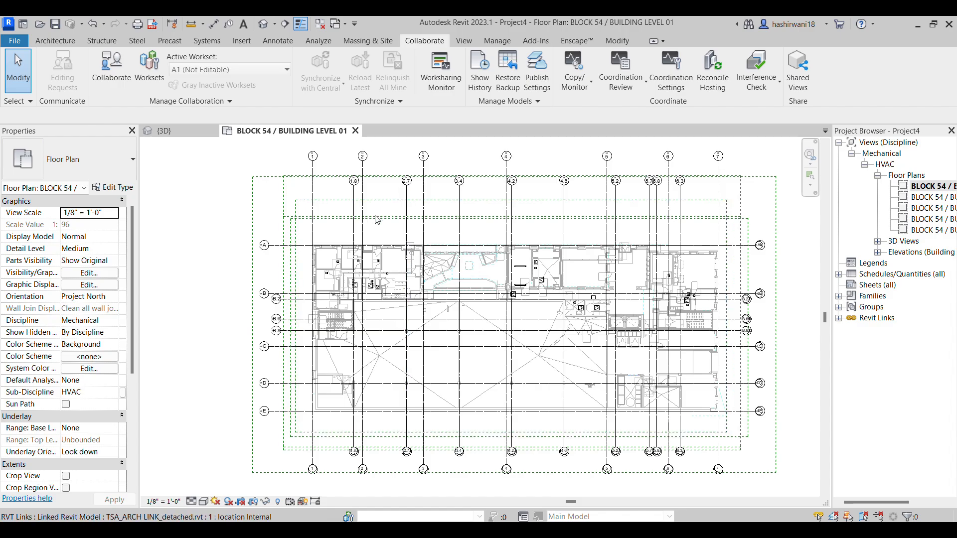
Hide the TSA_ARCH LINK_detached.rvt link in the floor plan to inspect the copied grids and scope boxes alone
key("v")
key("g")
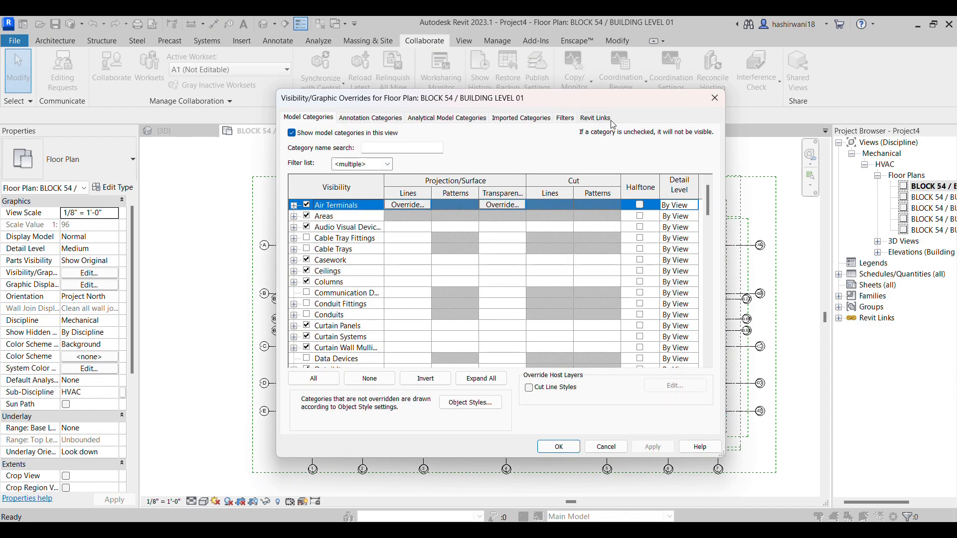
left_click(595, 118)
left_click(307, 172)
left_click(558, 446)
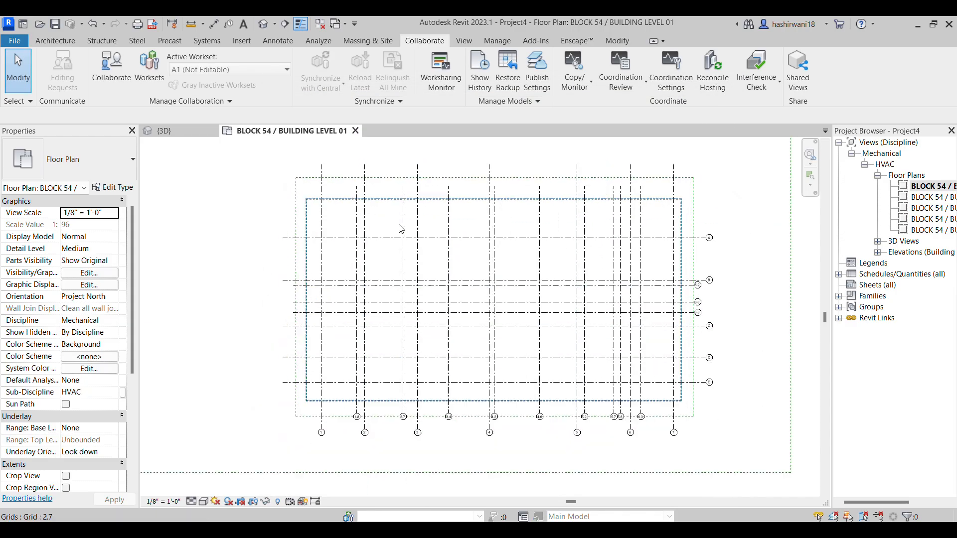
scroll(632, 235, "down", 3)
middle_click_drag(648, 269, 656, 291)
scroll(655, 291, "down", 2)
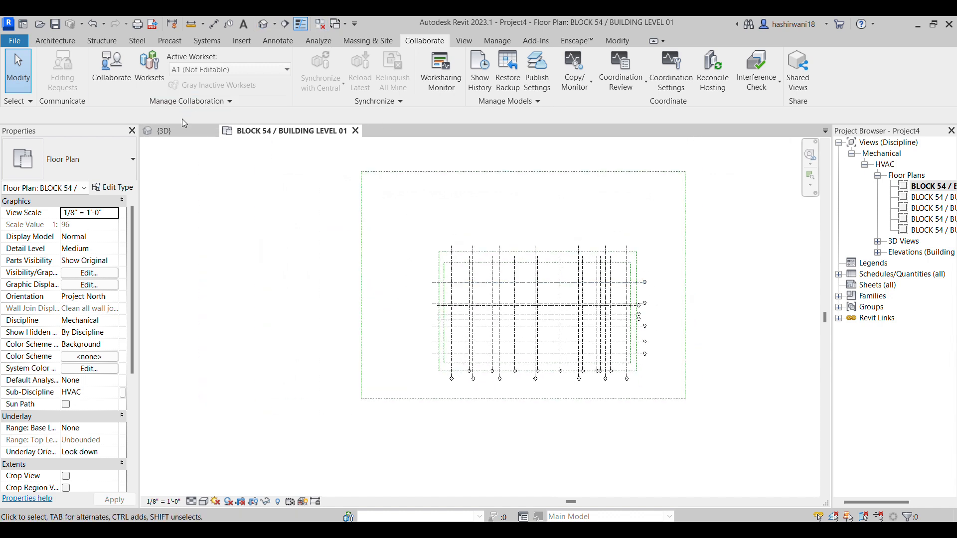
Switch to the {3D} view and hide the TSA_ARCH LINK_detached.rvt link in its visibility overrides
left_click(172, 131)
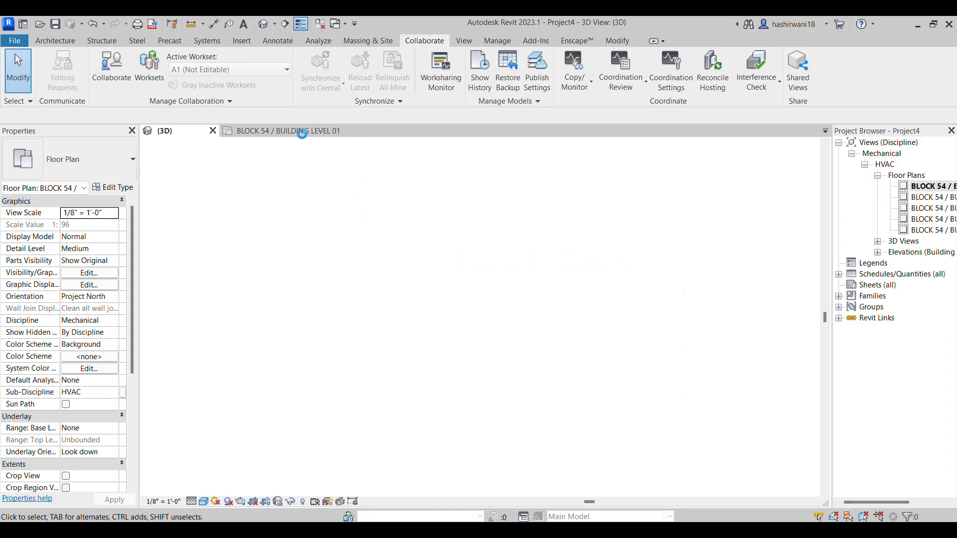
key("v")
key("v")
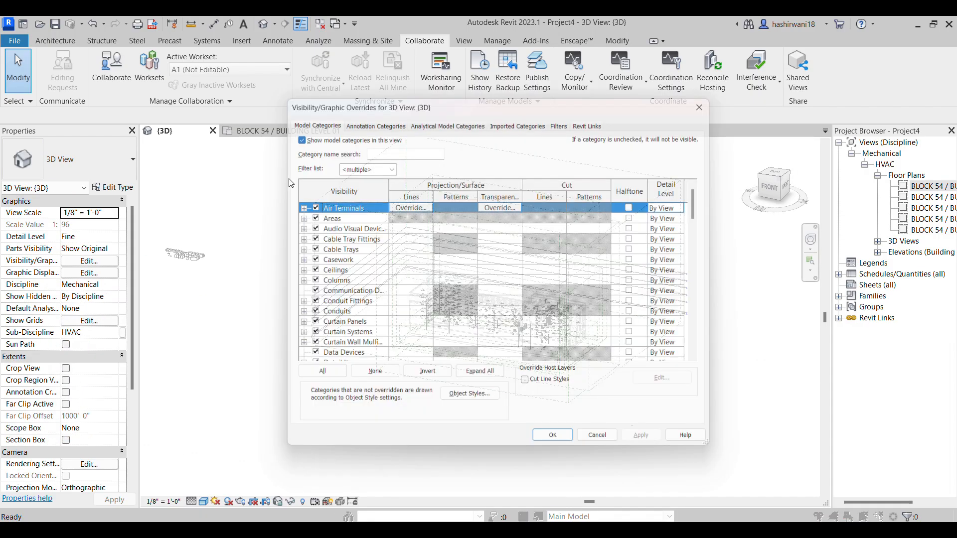
left_click(595, 119)
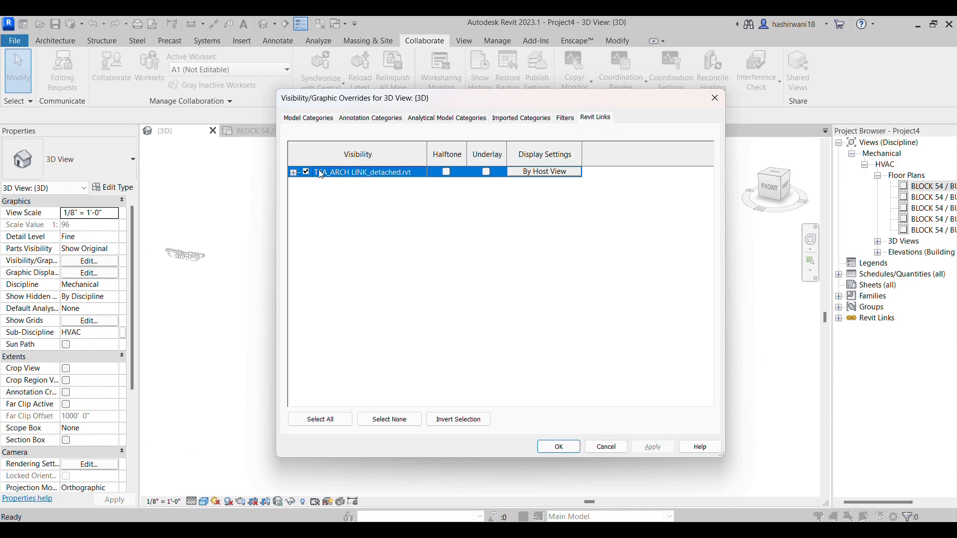
left_click(559, 446)
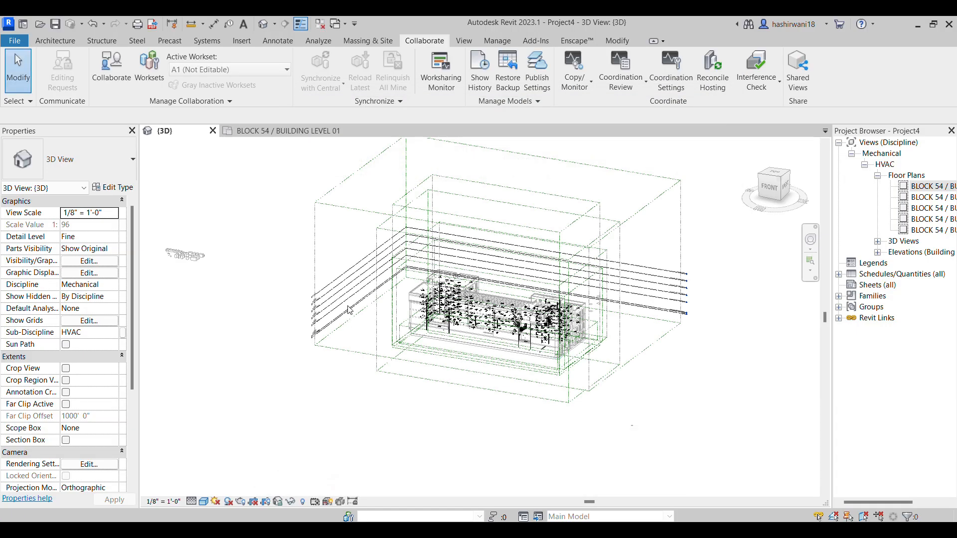
Set the TSA_ARCH LINK_detached.rvt link to halftone in the 3D view's visibility overrides
key("g")
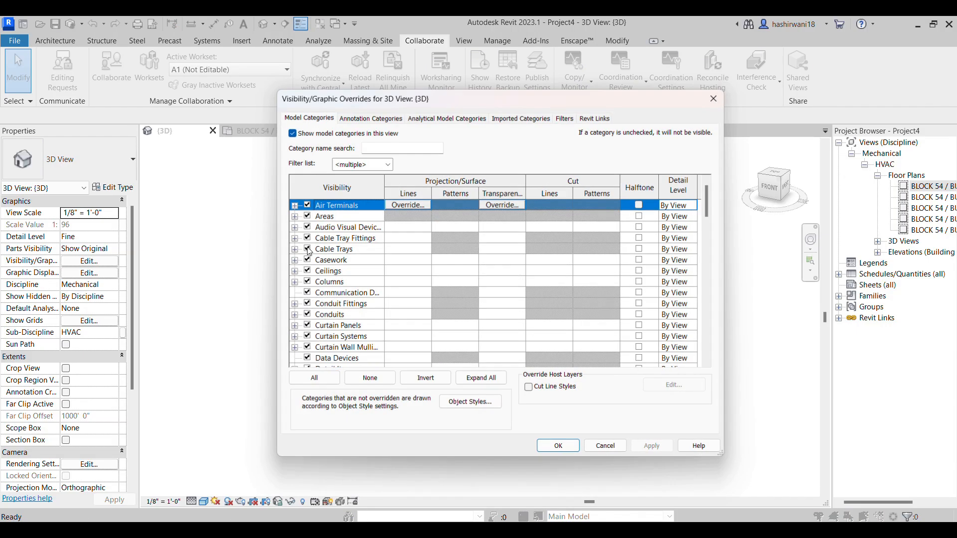
left_click(604, 122)
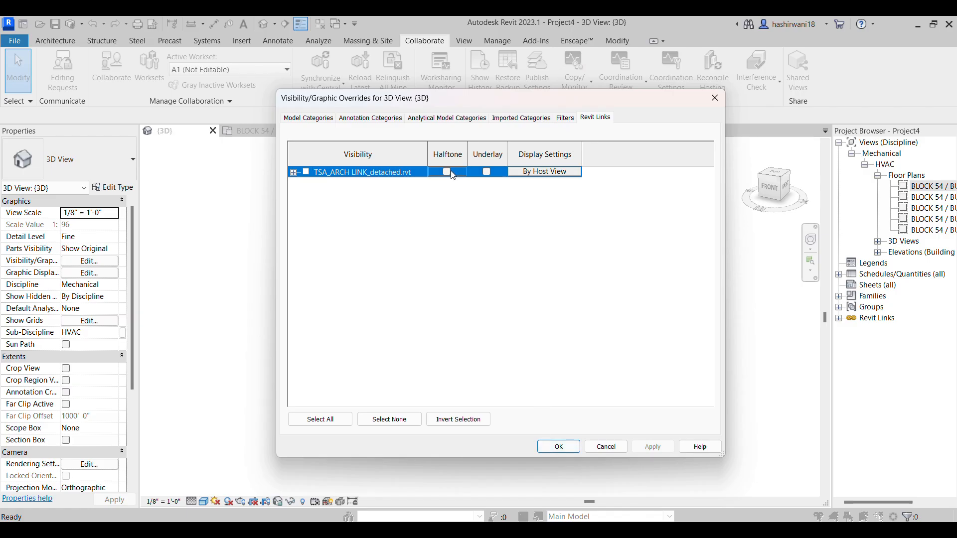
left_click(554, 446)
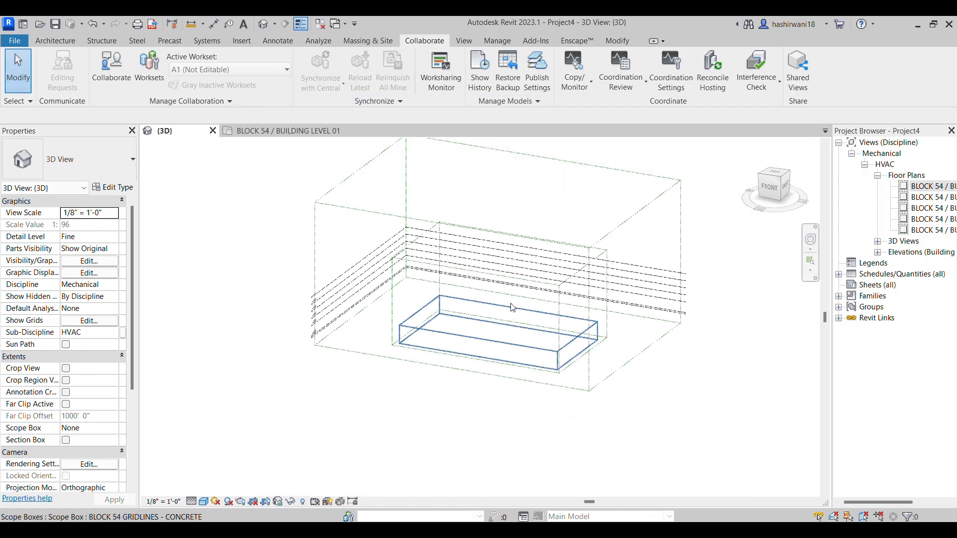
Return to the BLOCK 54 / BUILDING LEVEL 01 floor plan, show the linked architectural model again and set it to halftone
left_click(309, 131)
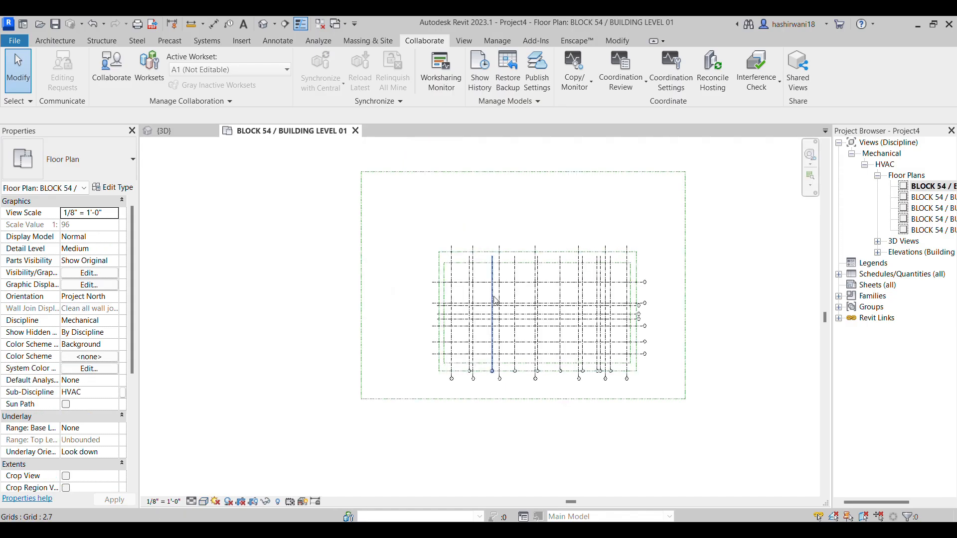
key("g")
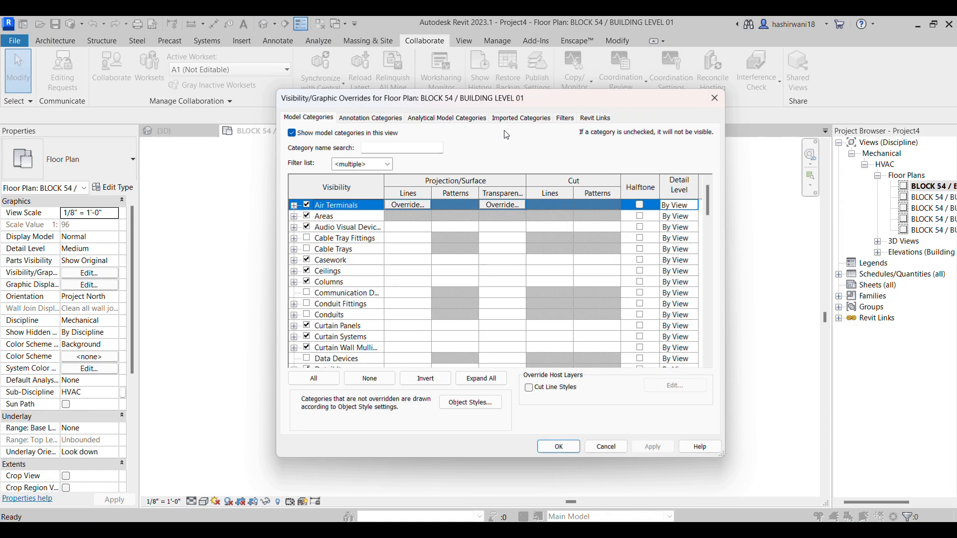
left_click(600, 119)
left_click(447, 173)
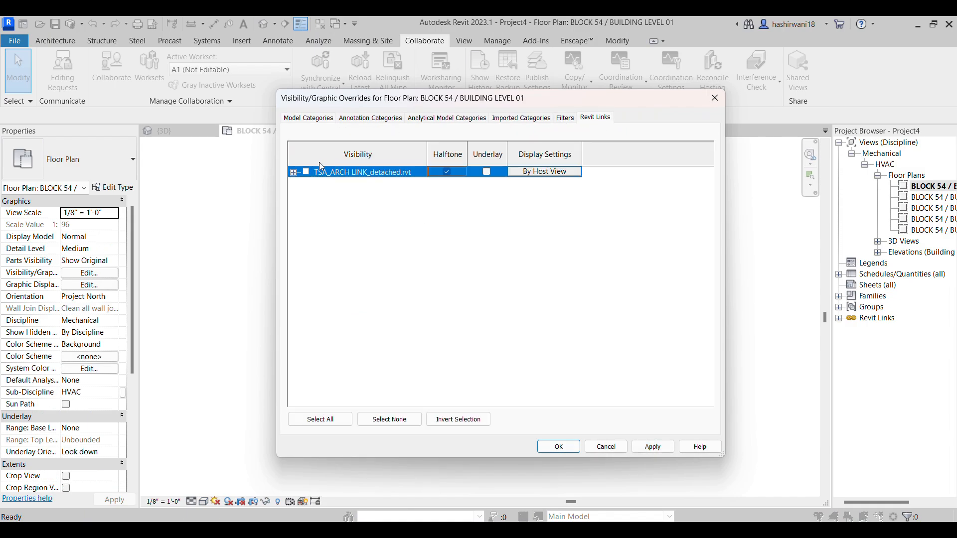
left_click(558, 446)
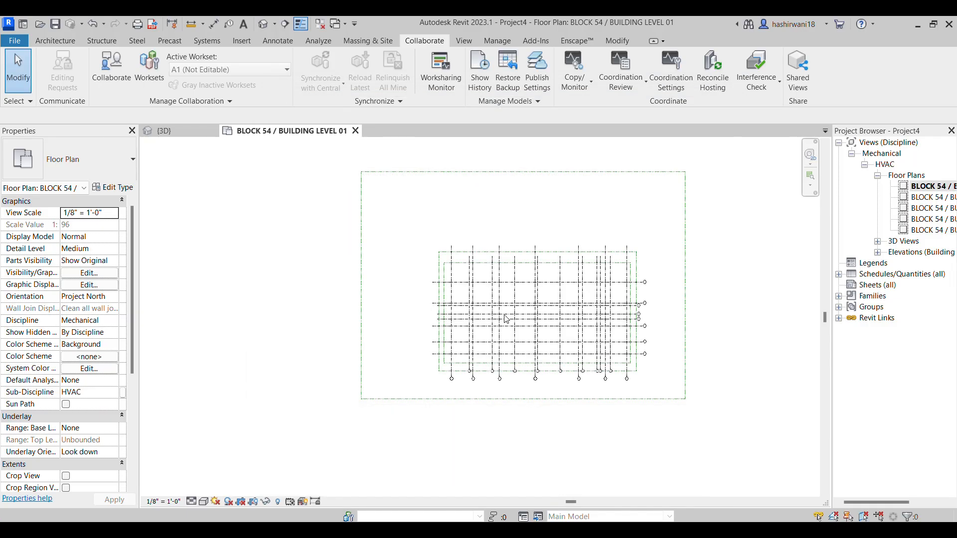
scroll(545, 338, "up", 4)
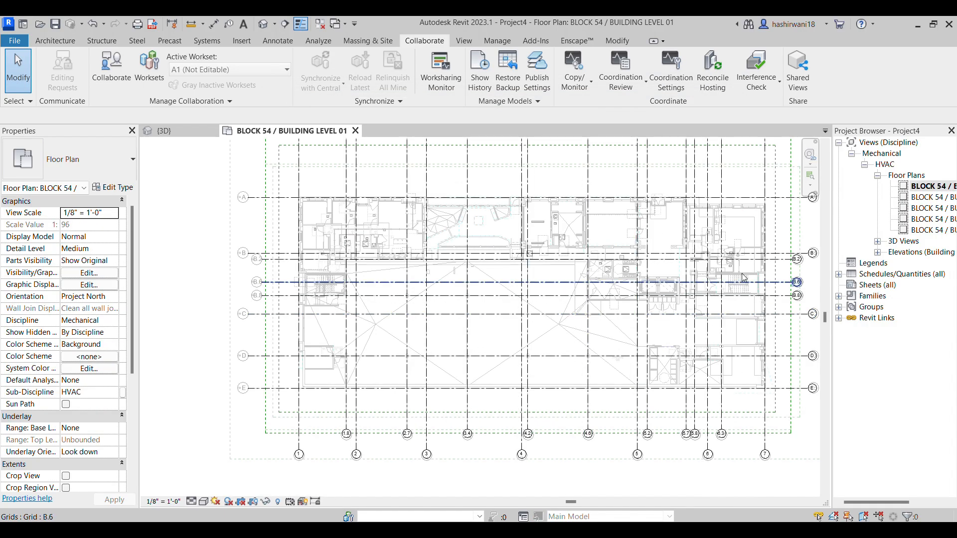
scroll(770, 377, "up", 2)
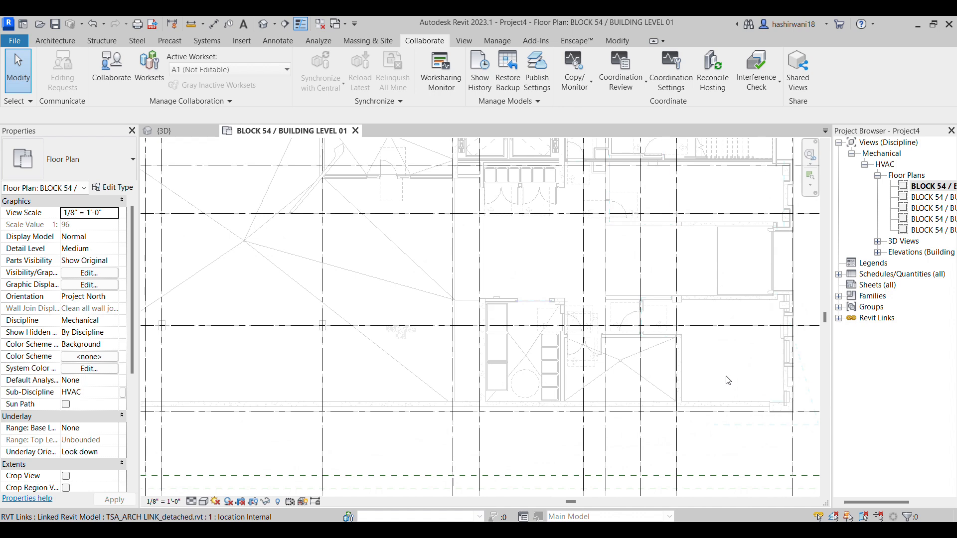
scroll(726, 378, "down", 1)
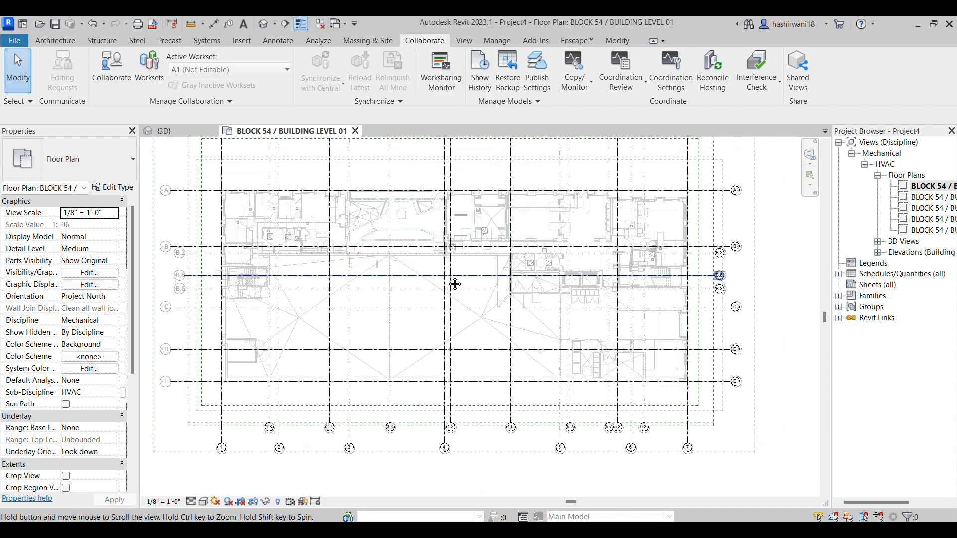
Show the TSA_ARCH LINK_detached.rvt link in the {3D} view and set it to underlay in the visibility overrides
left_click(169, 131)
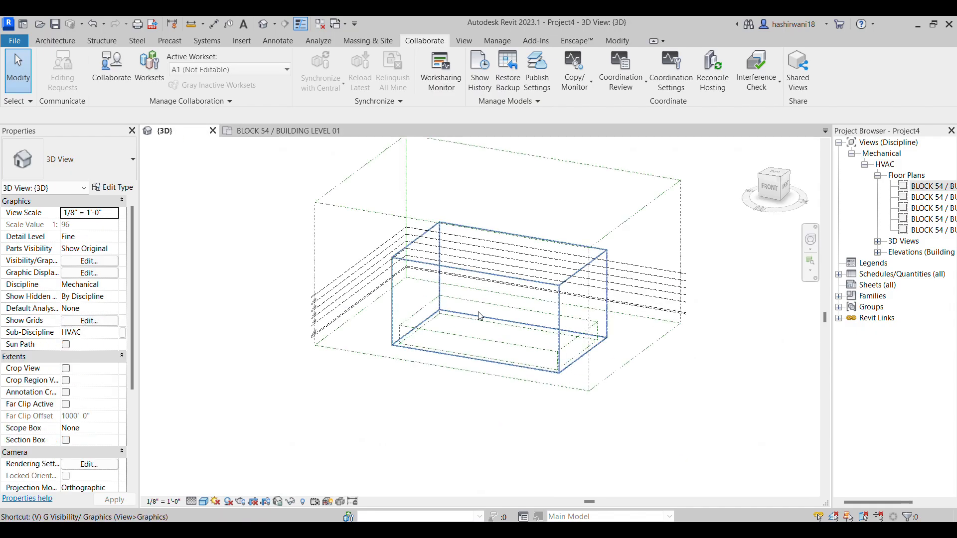
key("v")
key("v")
left_click(595, 117)
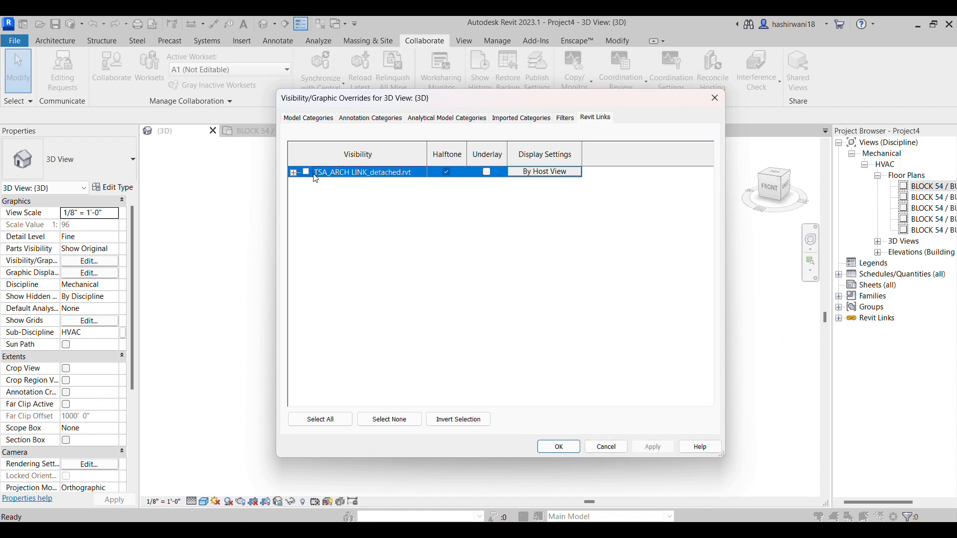
left_click(487, 172)
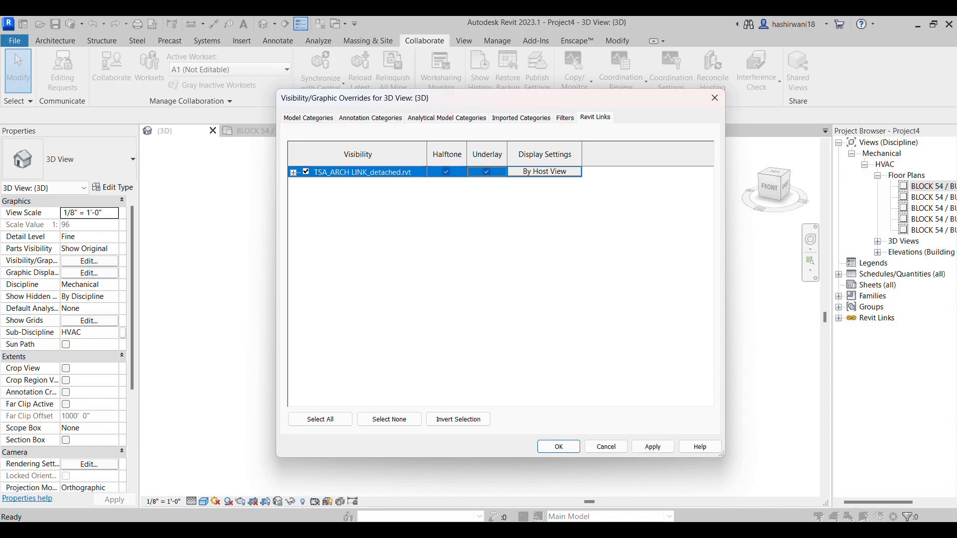
left_click(558, 446)
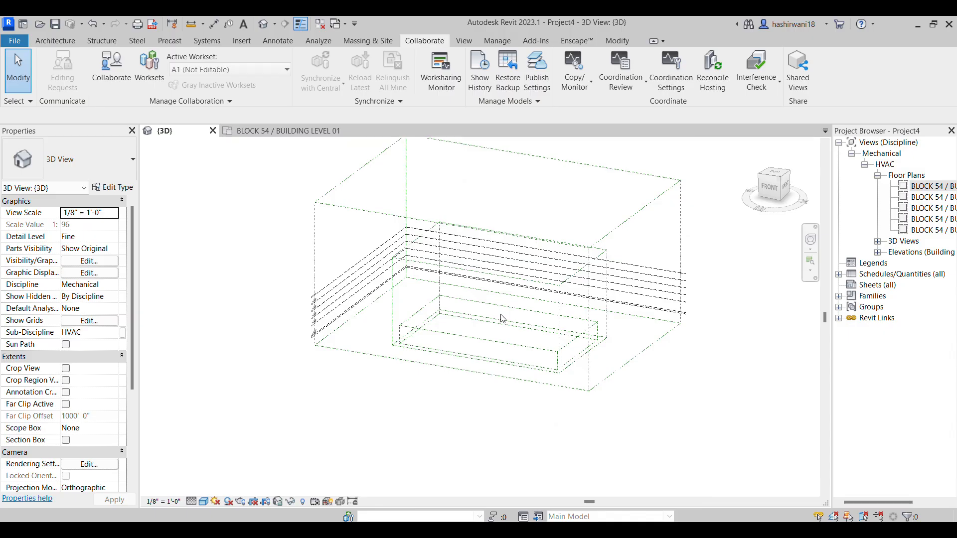
Examine the linked architectural building up close and as a whole in the {3D} view
scroll(548, 335, "up", 5)
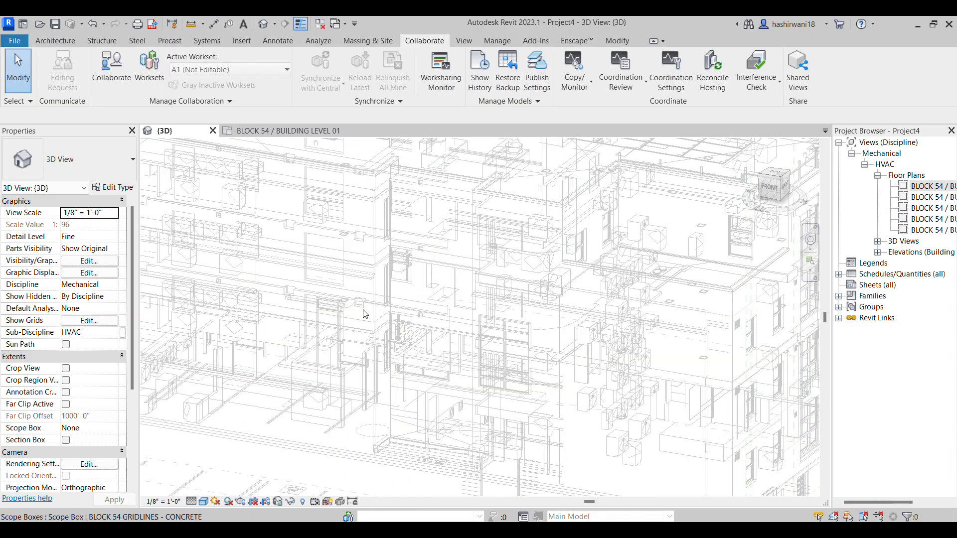
scroll(406, 256, "up", 3)
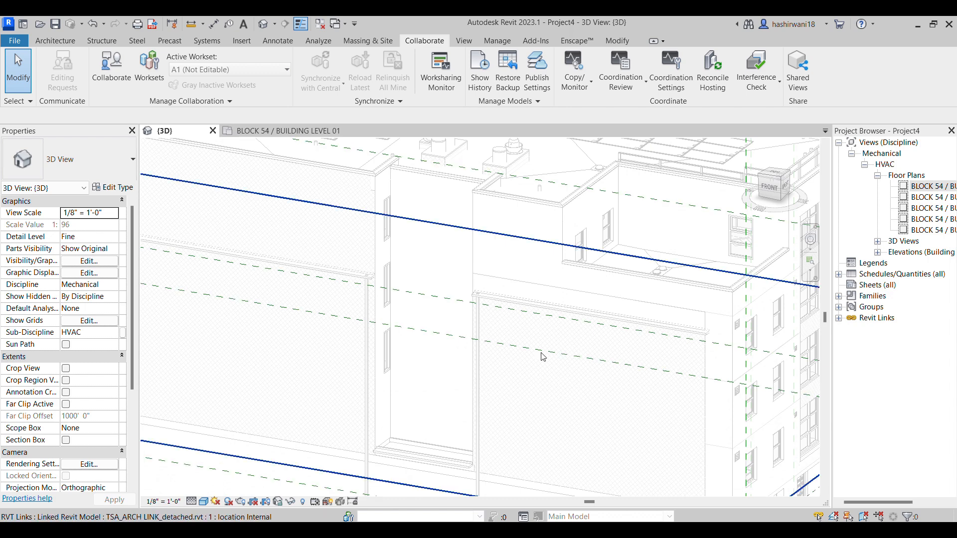
scroll(634, 370, "up", 3)
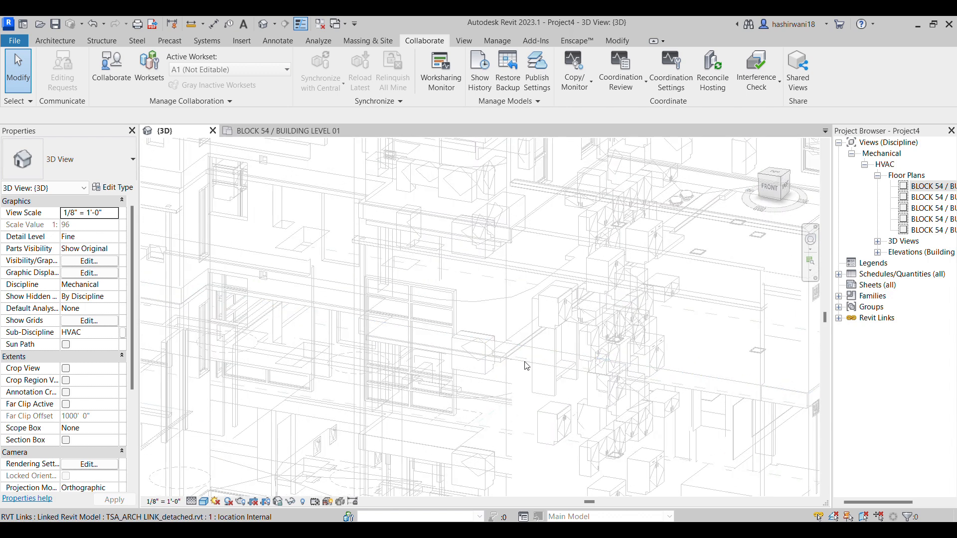
scroll(593, 366, "up", 4)
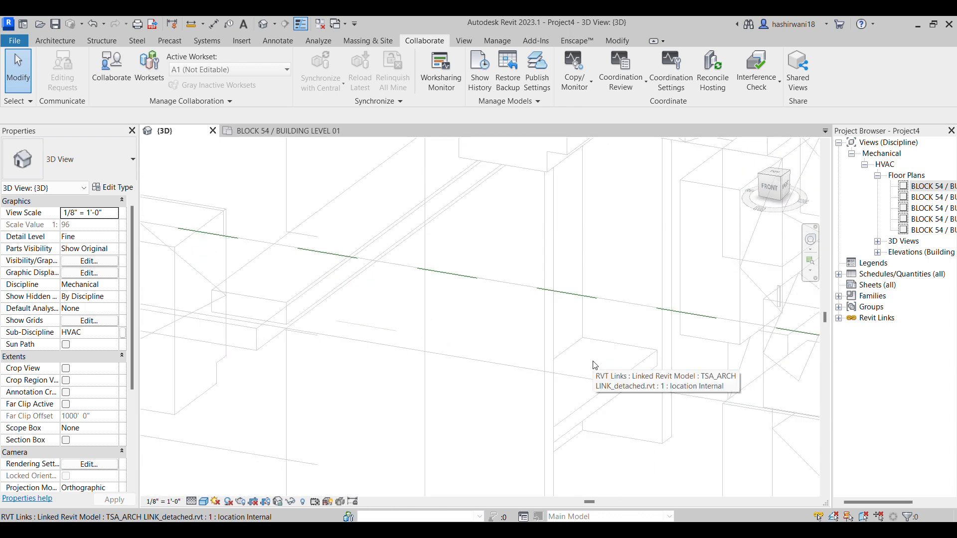
scroll(593, 364, "down", 8)
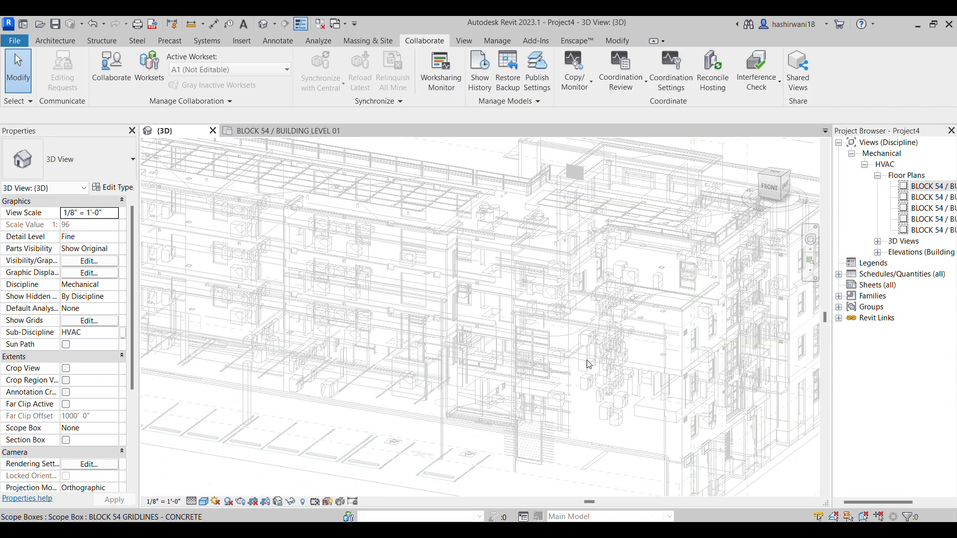
scroll(587, 363, "down", 5)
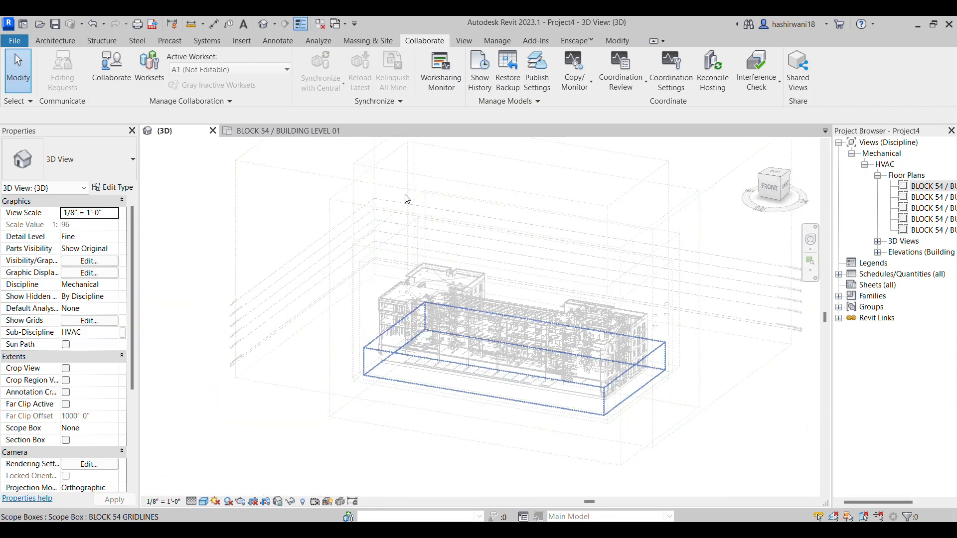
Return to the BLOCK 54 / BUILDING LEVEL 01 floor plan and hide the Scope Boxes annotation category
left_click(305, 131)
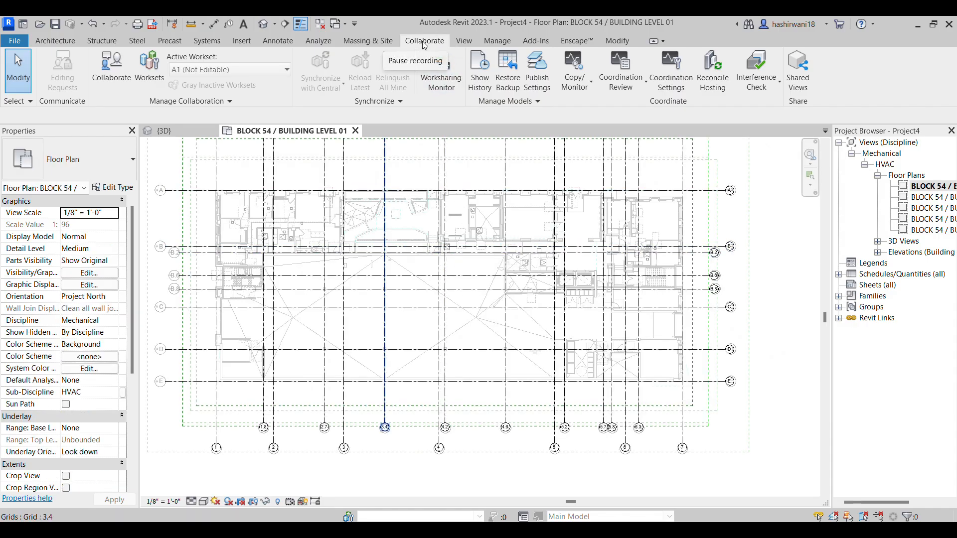
scroll(456, 309, "down", 2)
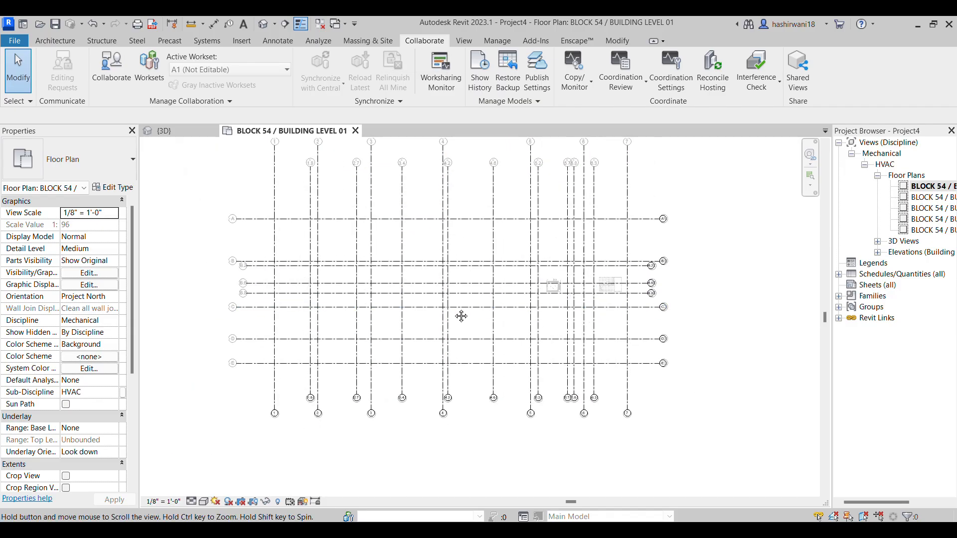
middle_click_drag(590, 333, 592, 367)
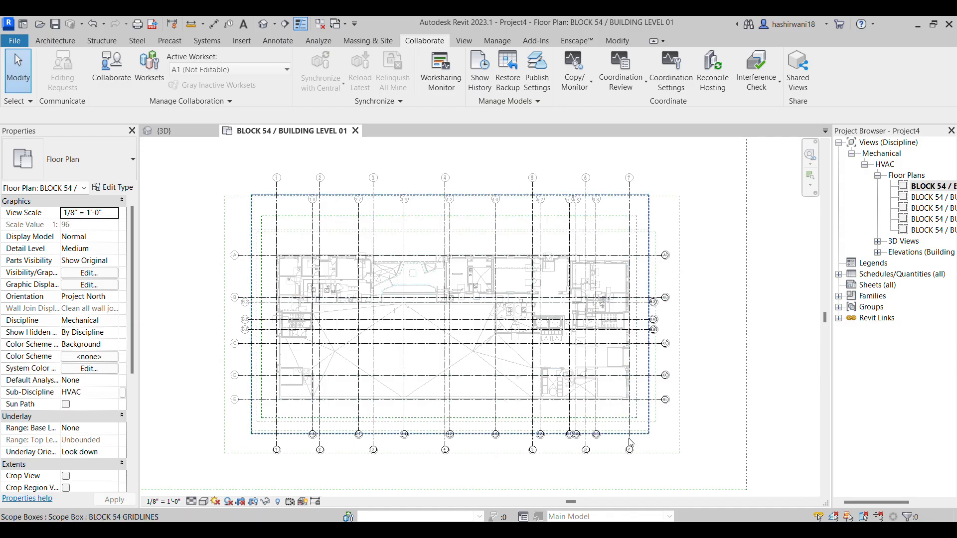
key("v")
key("g")
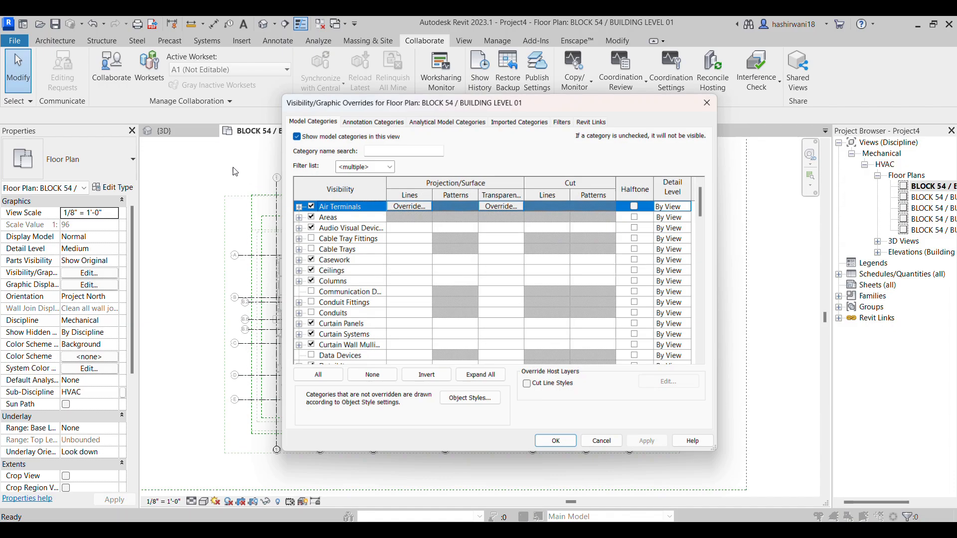
scroll(367, 276, "down", 2)
left_click(367, 120)
key("s")
scroll(334, 273, "down", 2)
left_click(307, 304)
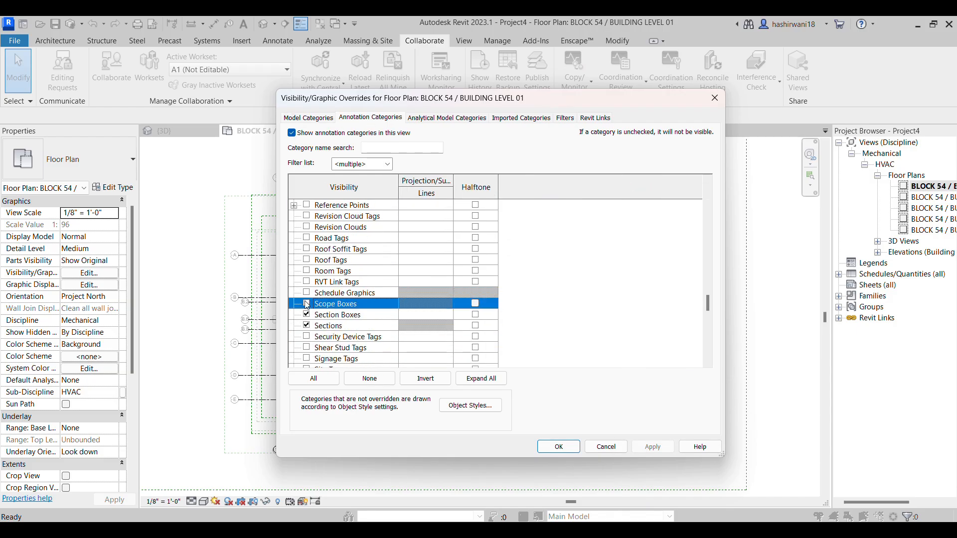
left_click(557, 446)
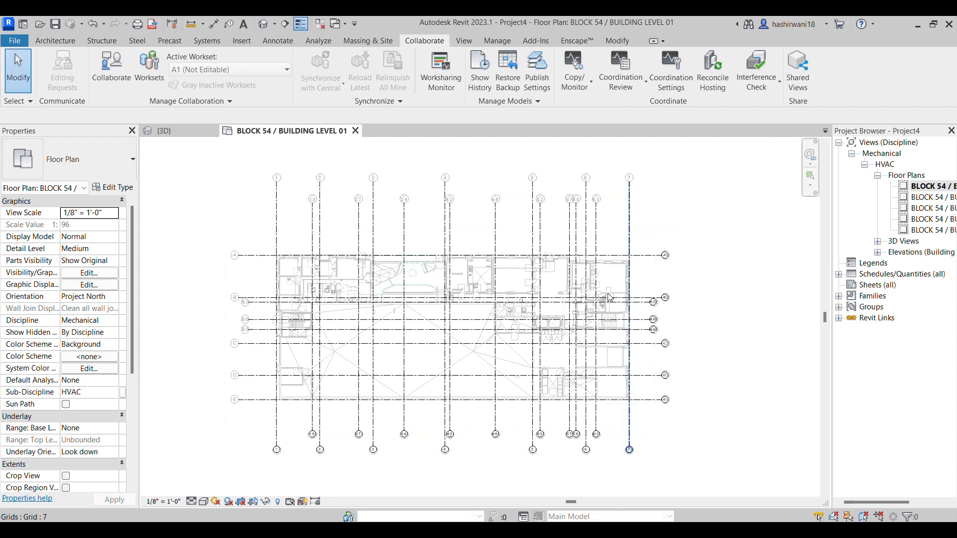
Try moving grid 7 outward, away from grid 6, and undo the move
left_click(628, 423)
left_click_drag(629, 413, 654, 413)
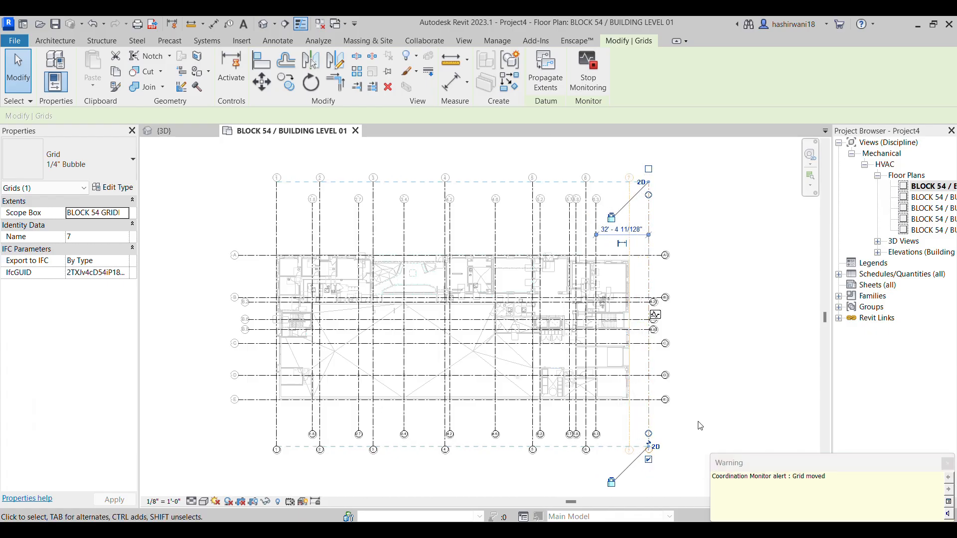
left_click(731, 425)
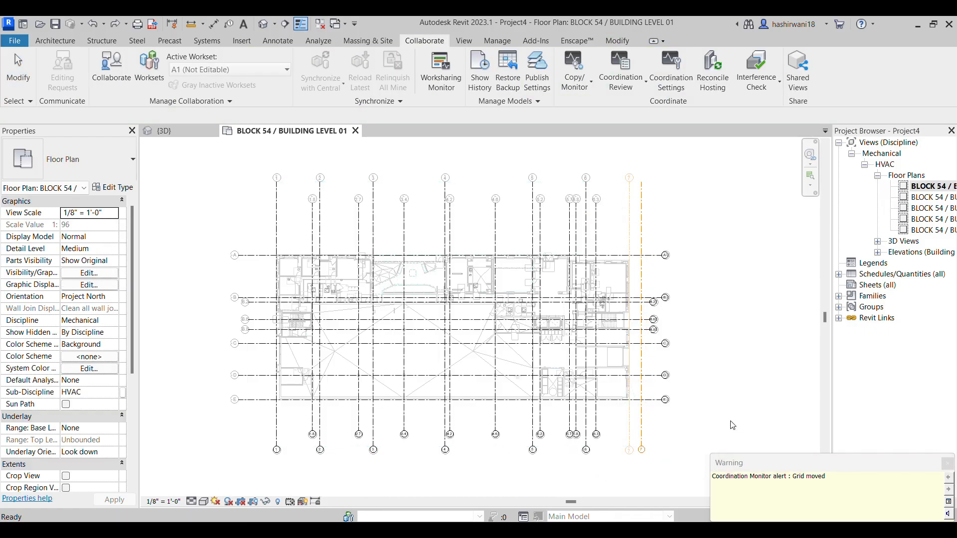
key("ctrl+z")
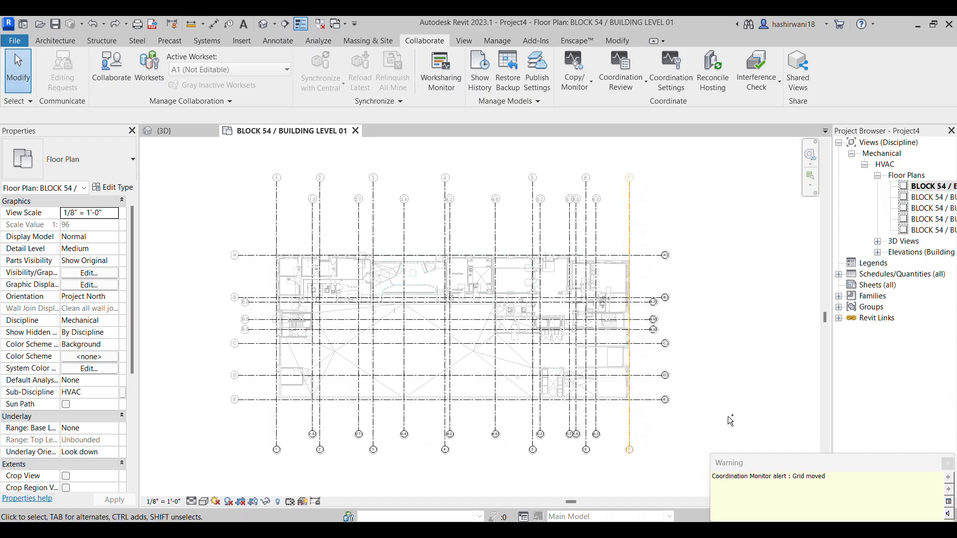
Pin all the BLOCK 54 grids together with the linked architectural model in the floor plan
scroll(641, 451, "up", 5)
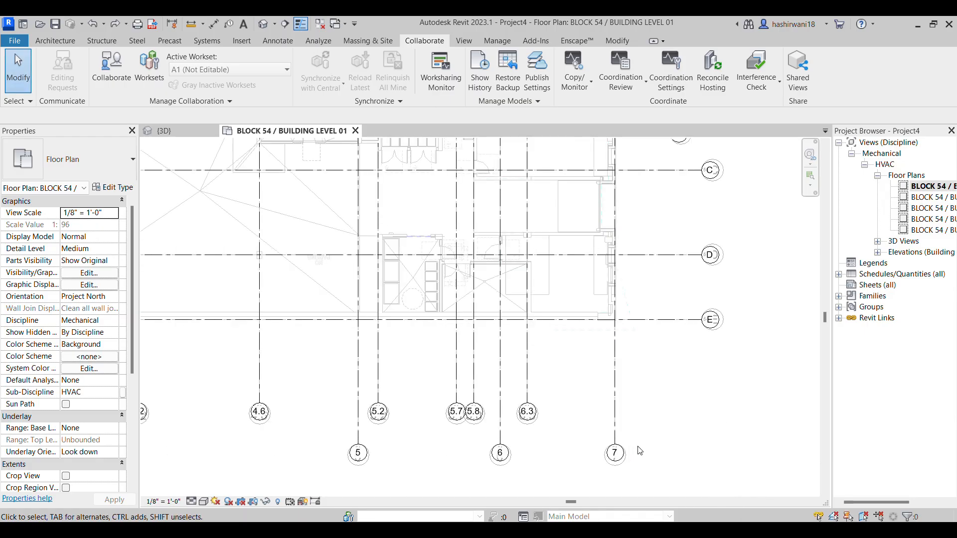
scroll(640, 452, "down", 10)
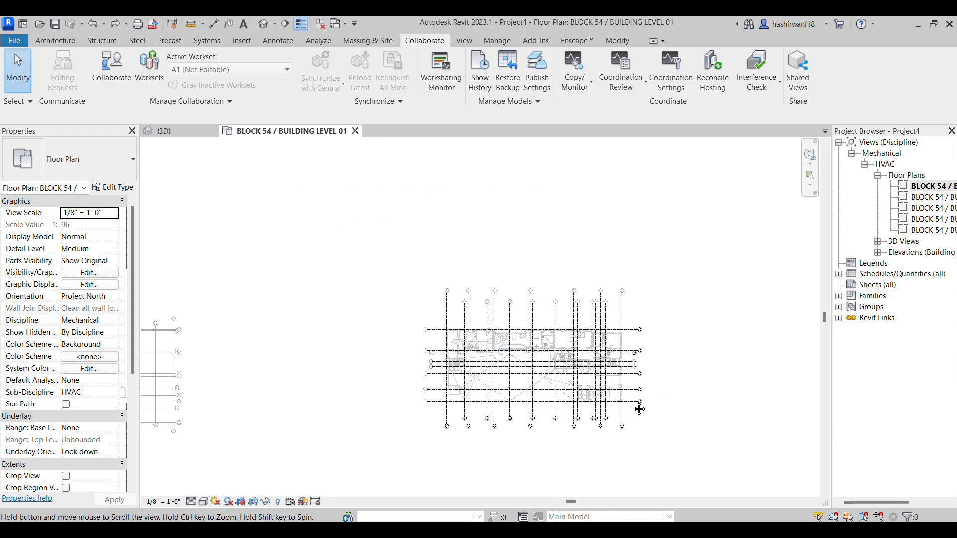
middle_click_drag(636, 399, 627, 375)
left_click_drag(368, 257, 759, 463)
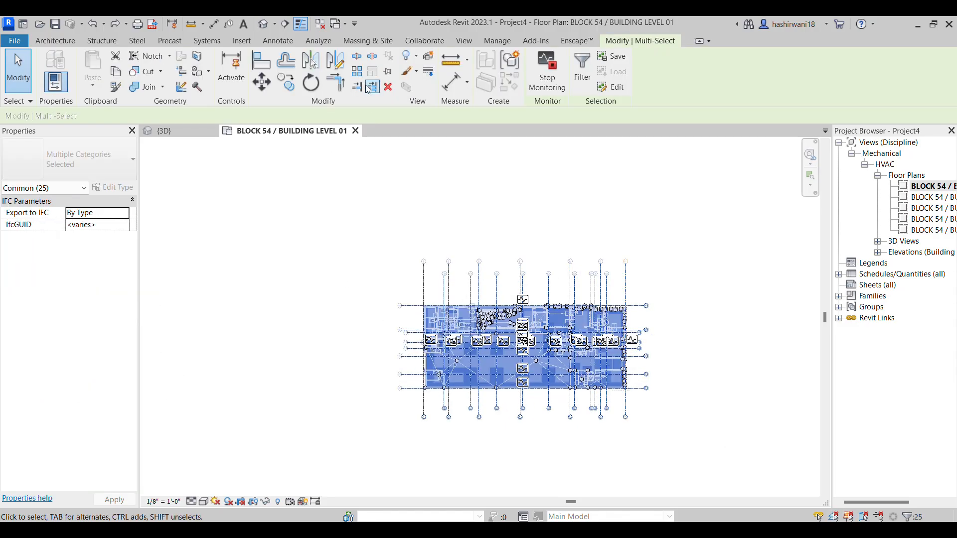
left_click(388, 72)
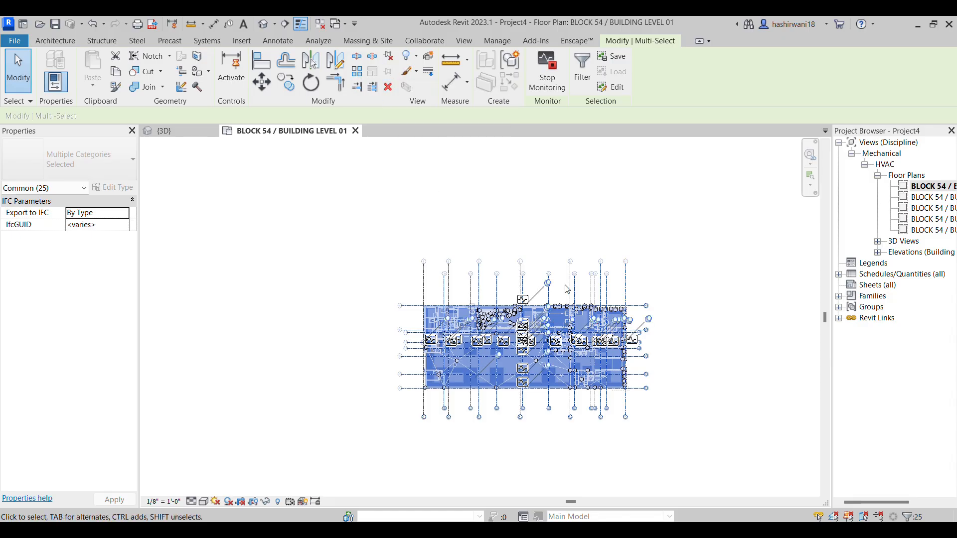
left_click(710, 420)
Examine the grid lines, grid bubbles and linked architectural layout across the BLOCK 54 floor plan
scroll(685, 398, "down", 1)
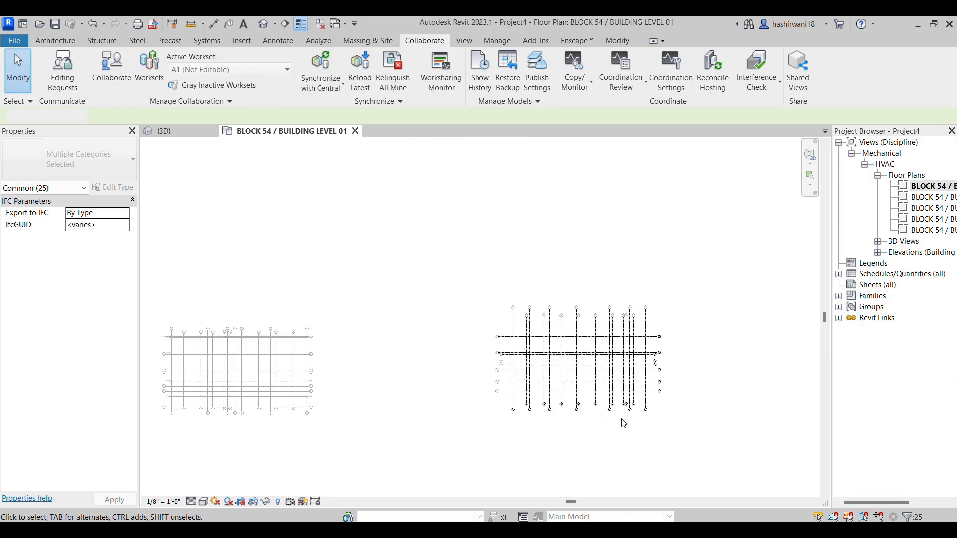
scroll(623, 417, "up", 1)
scroll(657, 400, "up", 6)
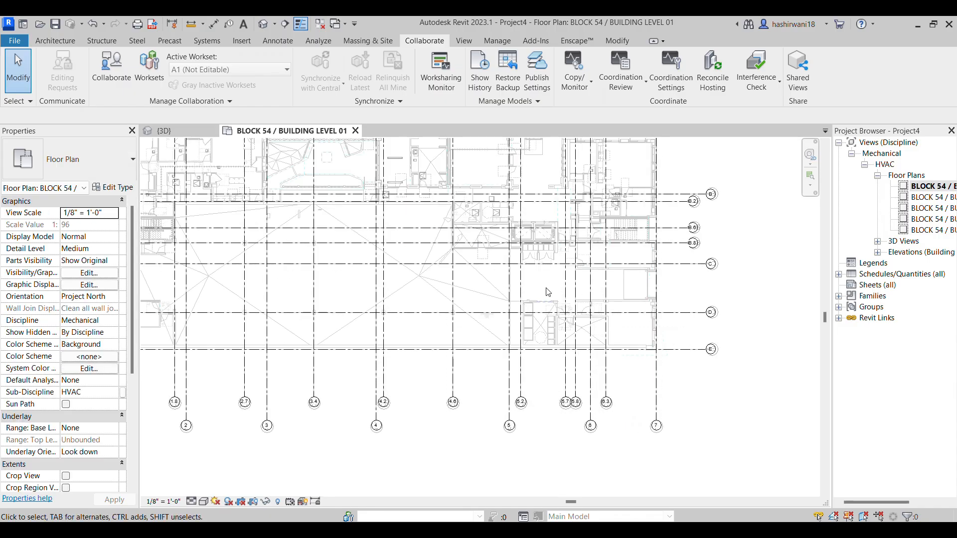
scroll(532, 287, "down", 6)
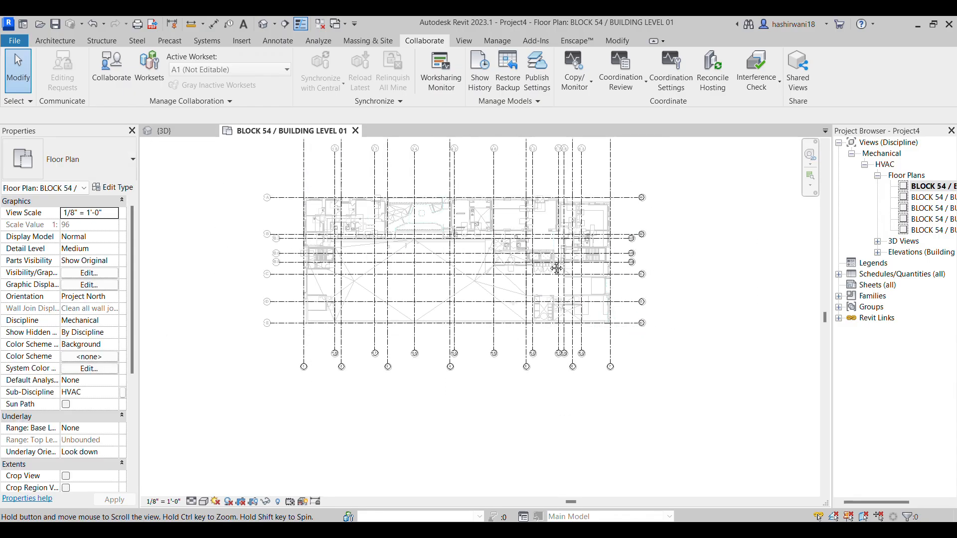
scroll(533, 287, "down", 1)
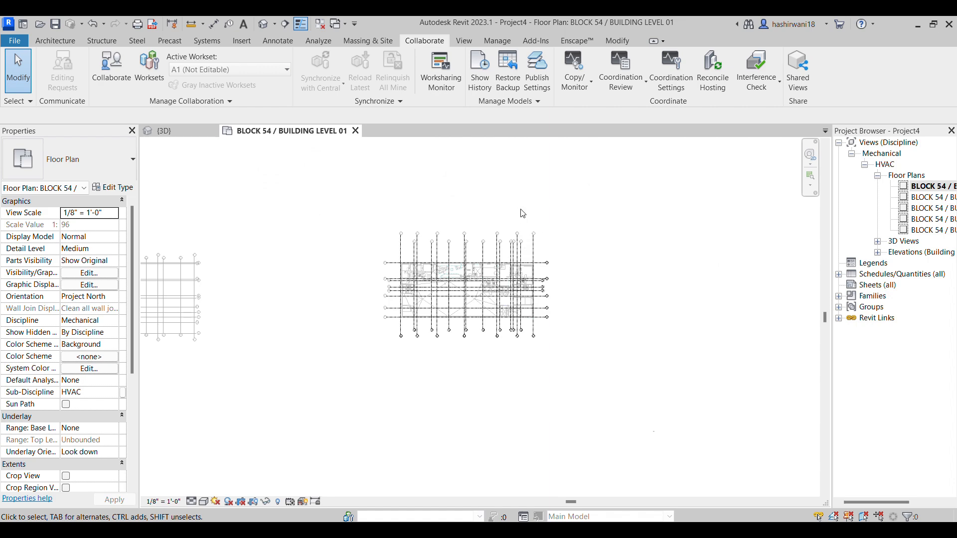
scroll(492, 278, "up", 3)
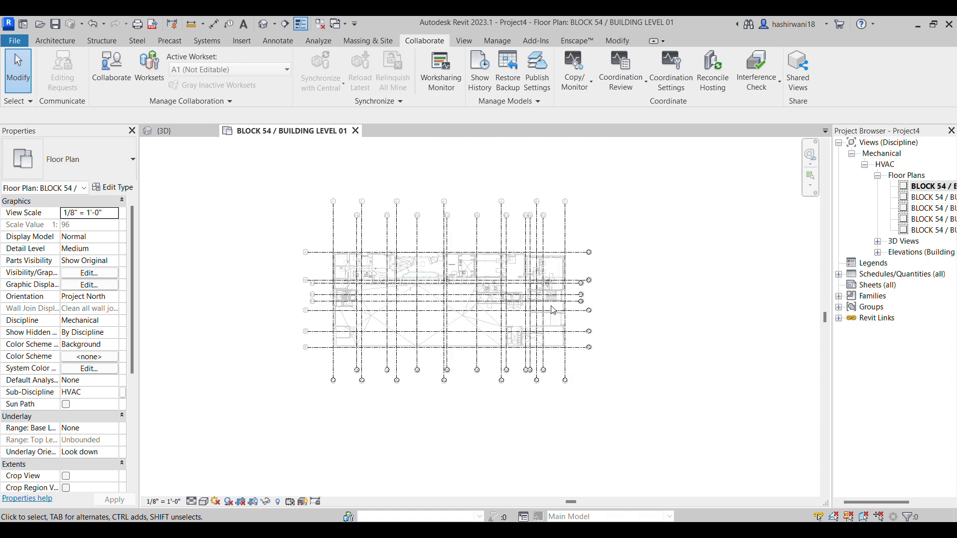
scroll(553, 311, "up", 6)
scroll(580, 368, "up", 6)
middle_click_drag(500, 316, 549, 356)
scroll(549, 356, "down", 2)
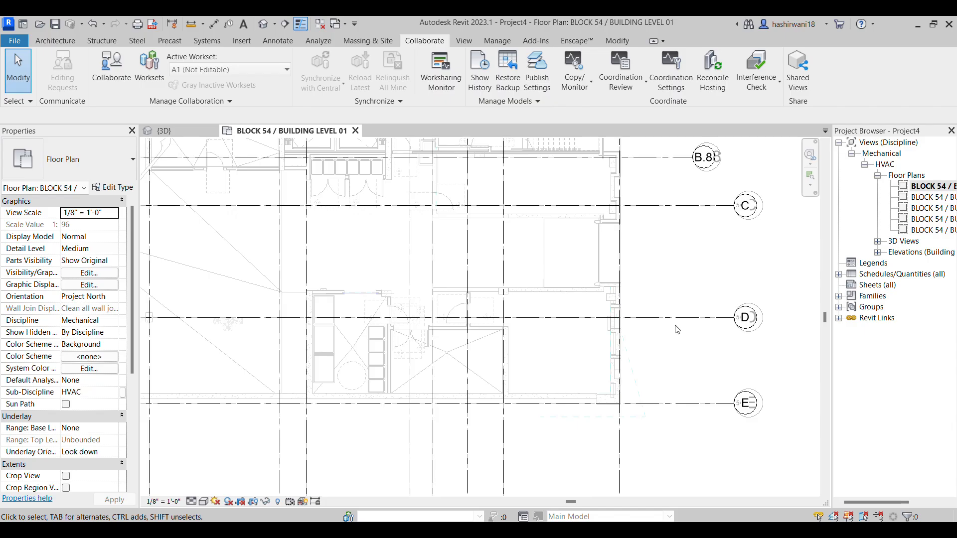
scroll(615, 398, "up", 8)
scroll(616, 399, "down", 10)
scroll(578, 401, "down", 8)
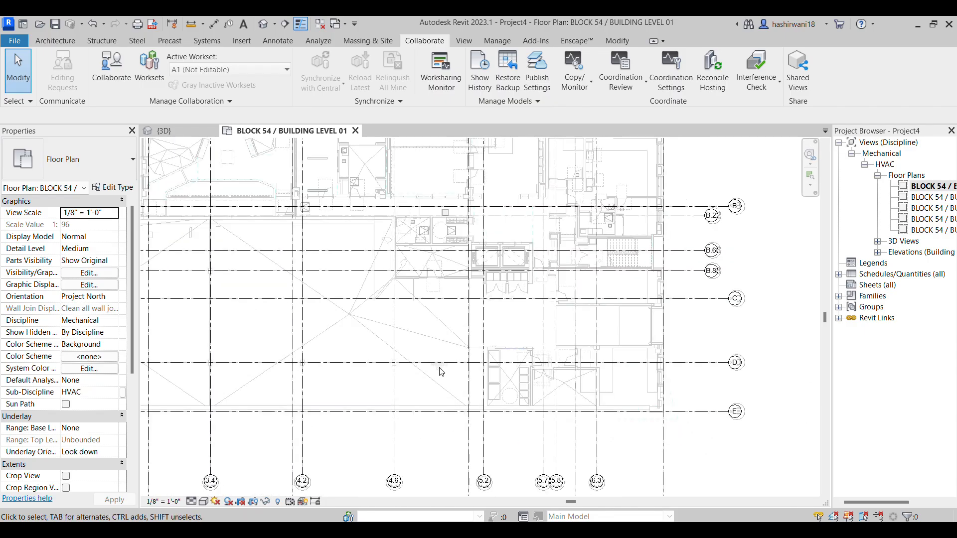
middle_click_drag(531, 364, 540, 359)
scroll(541, 359, "down", 2)
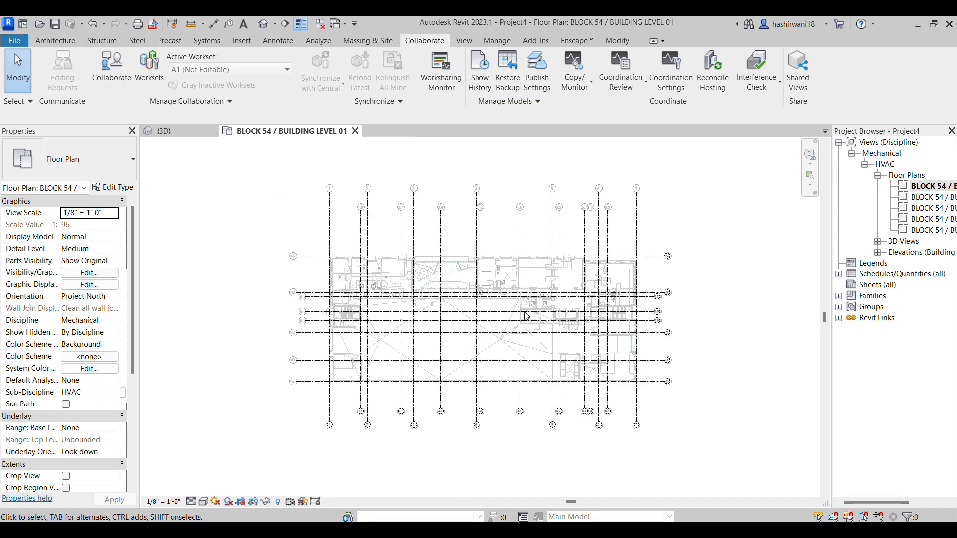
Set the Grids annotation category to halftone in the BLOCK 54 / BUILDING LEVEL 01 floor plan
key("g")
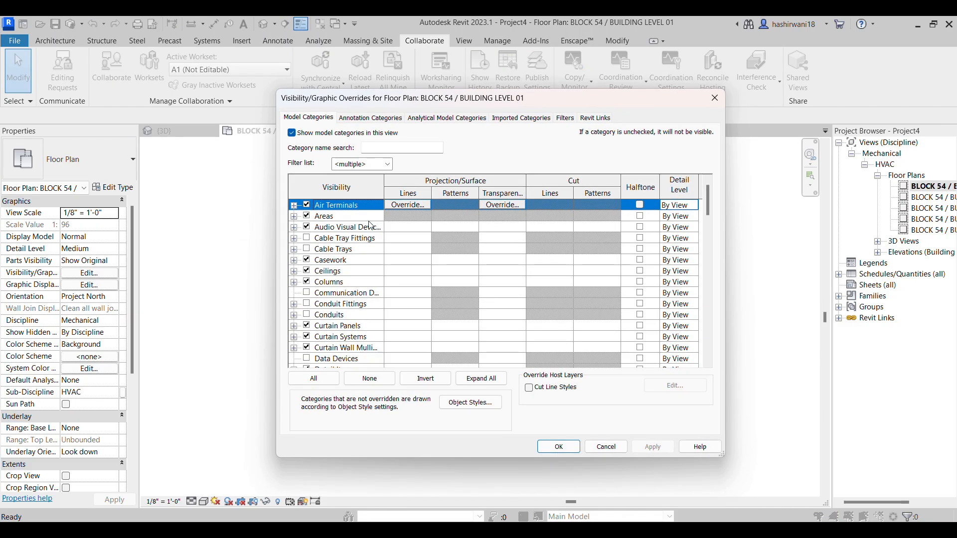
left_click(370, 118)
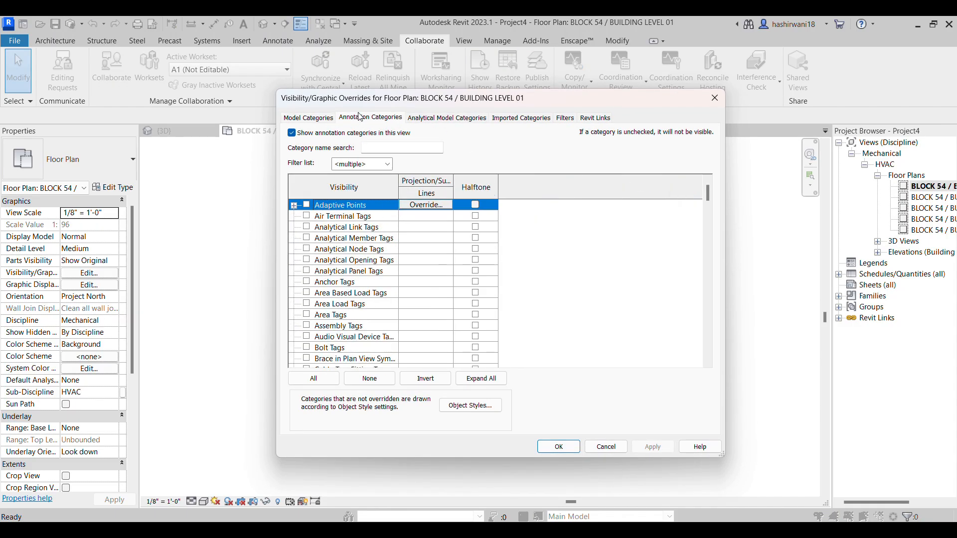
key("g")
scroll(390, 358, "down", 2)
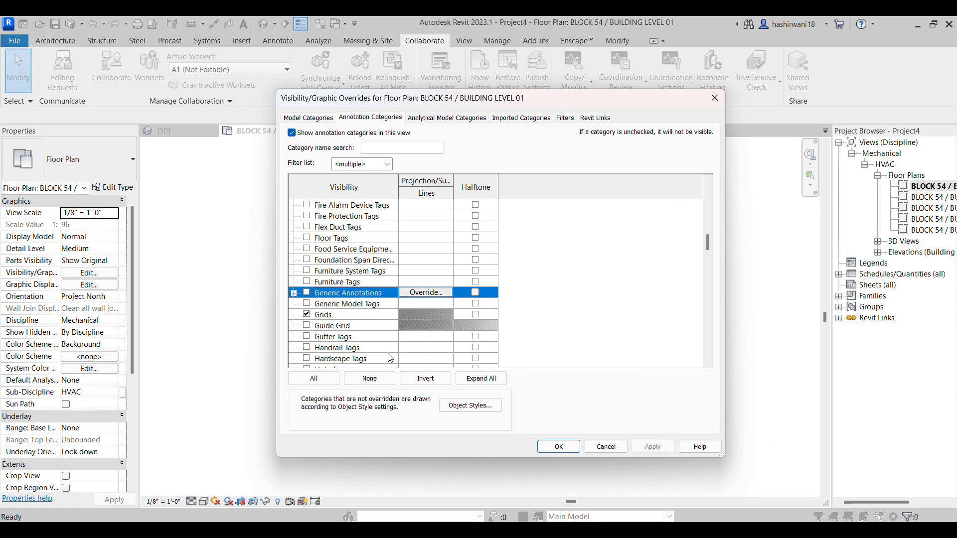
left_click(477, 315)
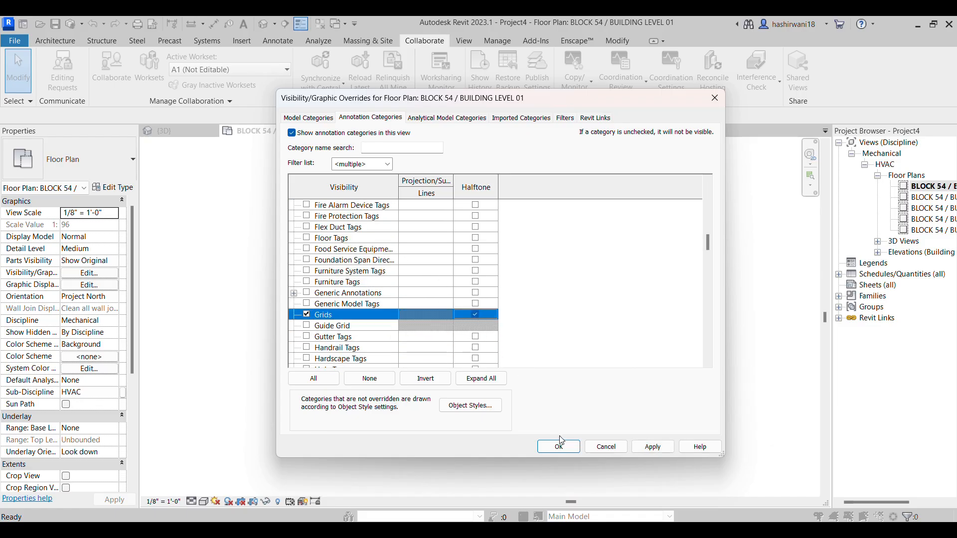
left_click(560, 443)
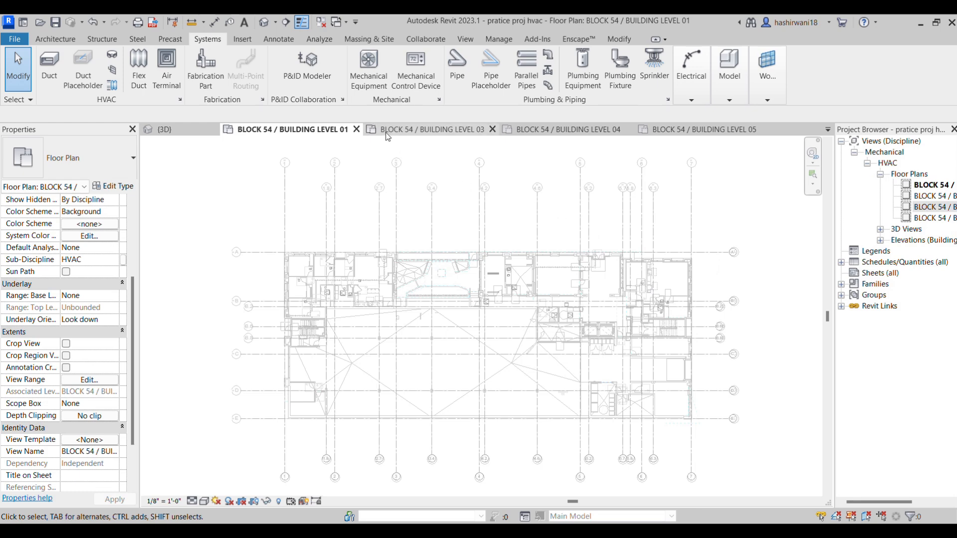
Compare the BLOCK 54 Level 03, 04 and 05 floor plans with Level 01 in the pratice proj hvac project
left_click(476, 128)
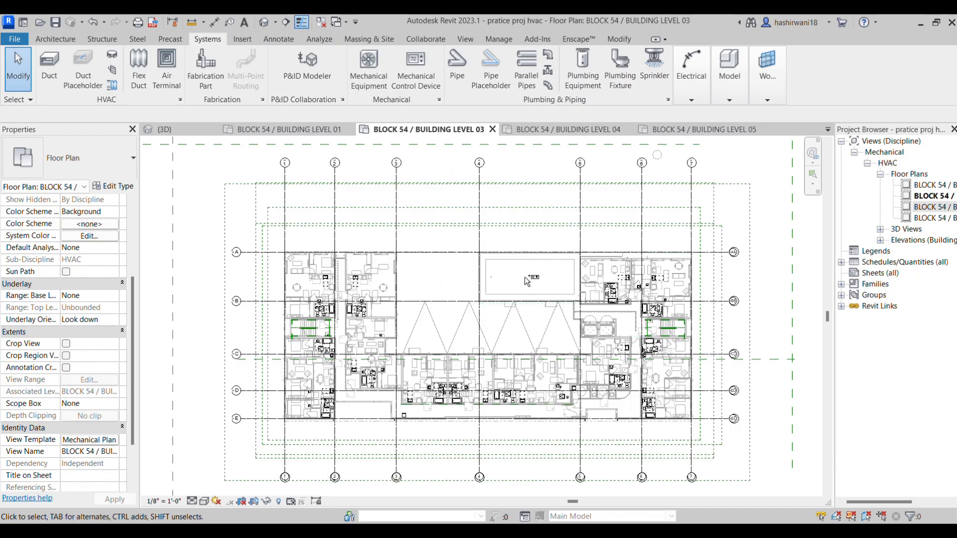
scroll(522, 300, "down", 3)
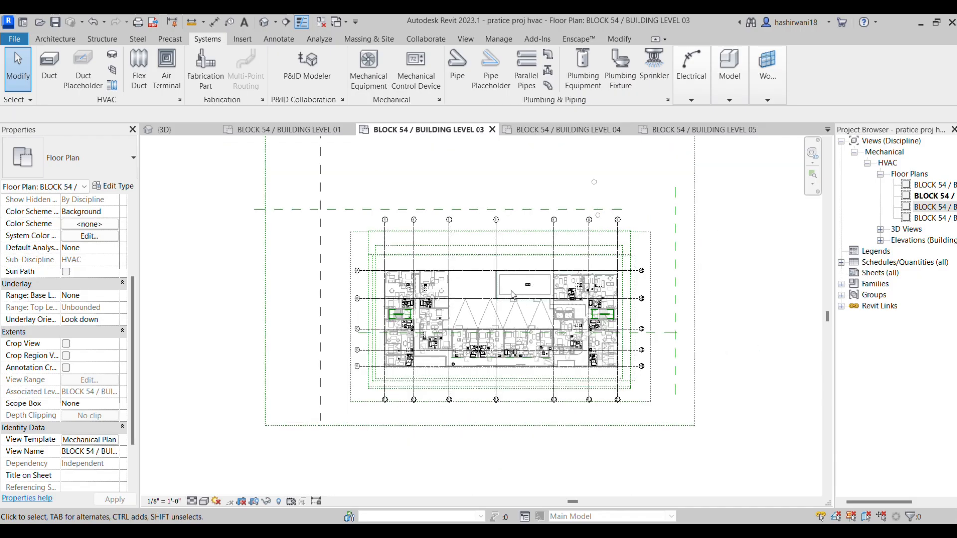
scroll(438, 214, "down", 1)
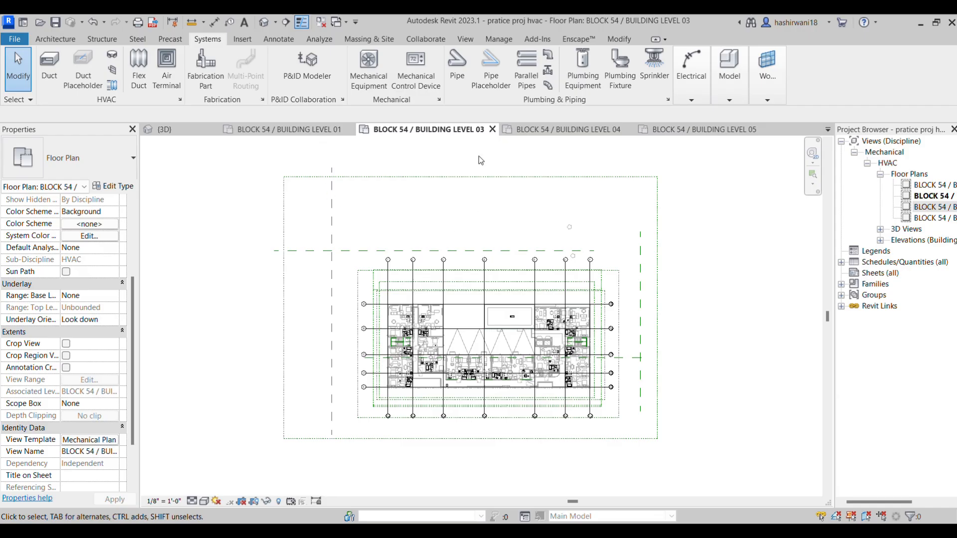
left_click(576, 131)
left_click(700, 131)
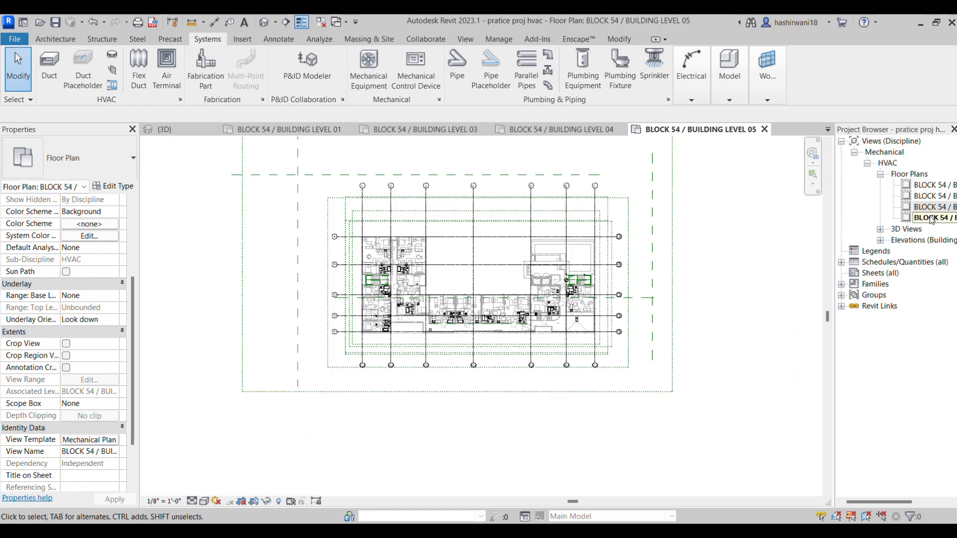
left_click(289, 132)
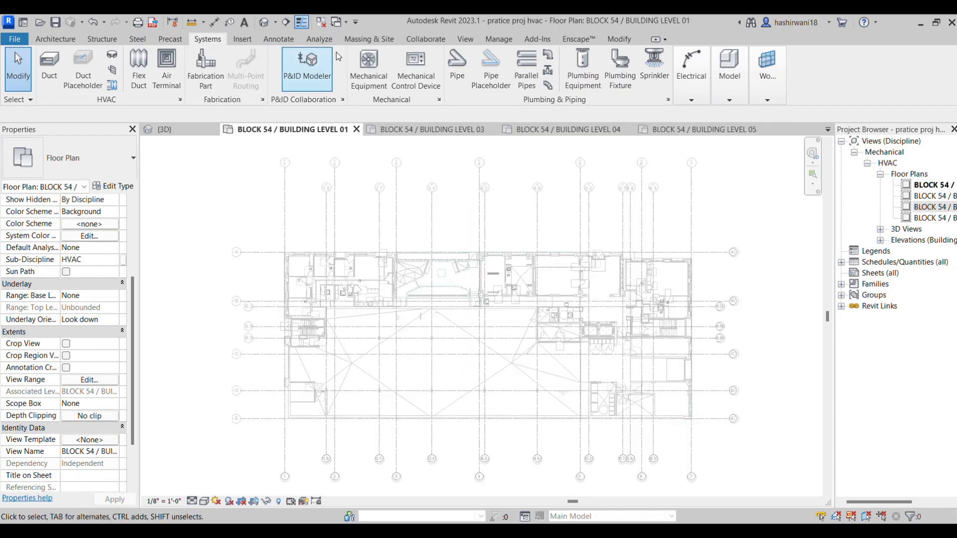
Create a view template from the Level 01 floor plan, named with the author's first name followed by TEMP 1
left_click(937, 22)
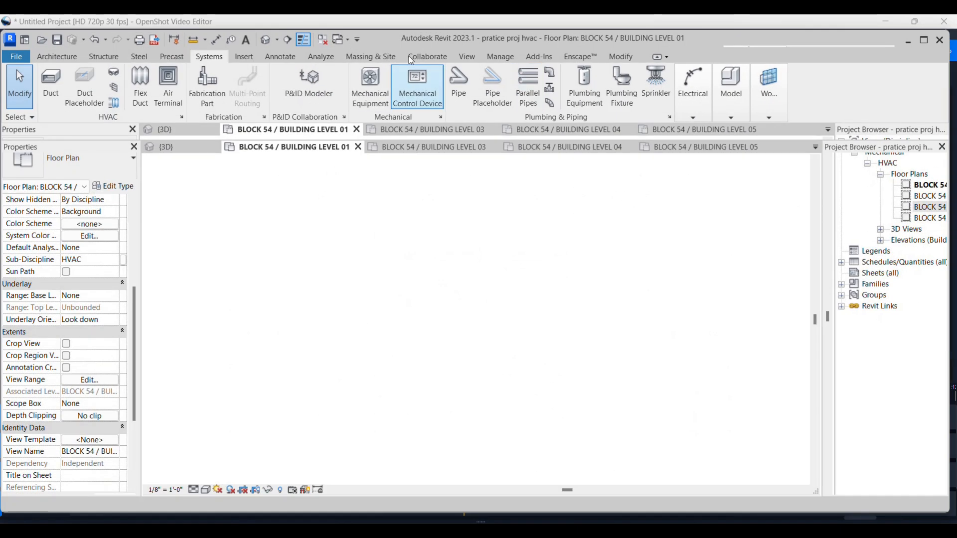
left_click(469, 58)
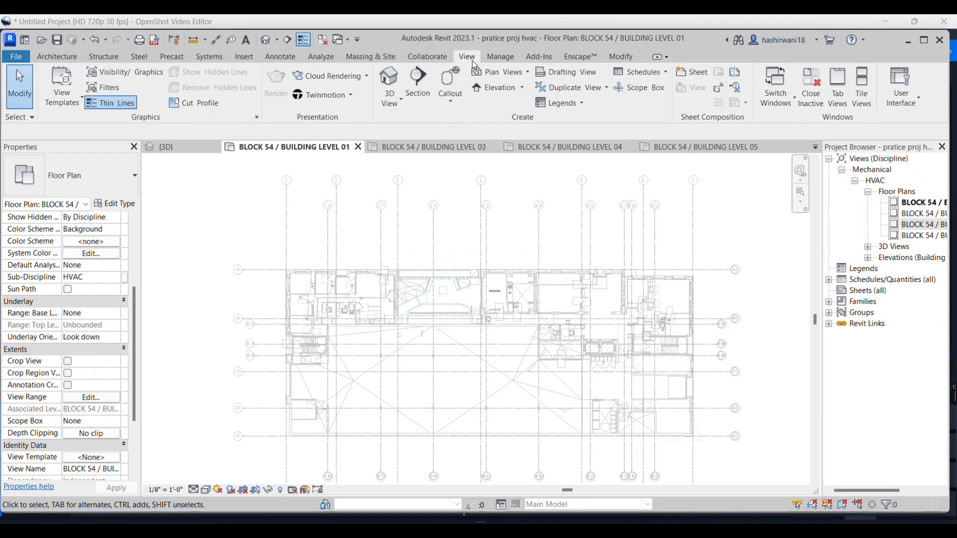
left_click(924, 40)
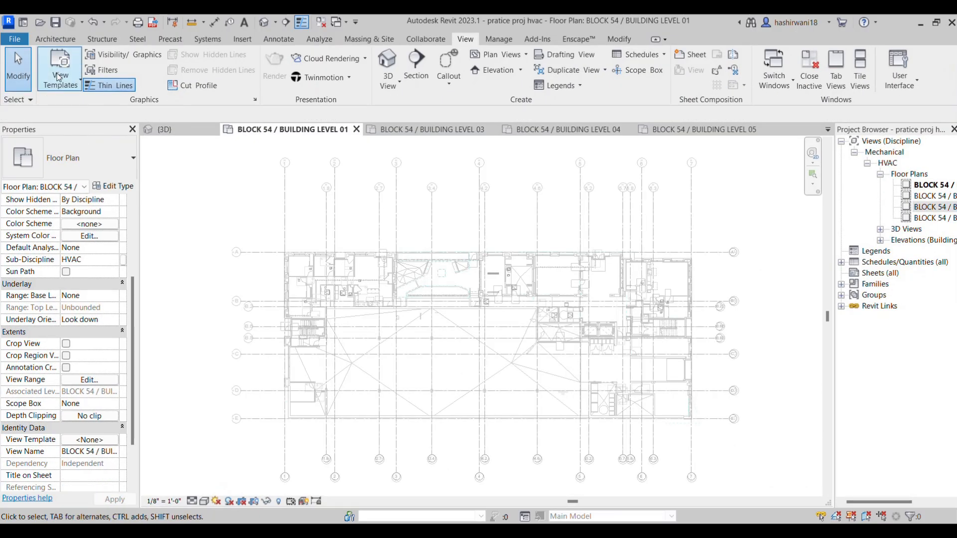
left_click(58, 76)
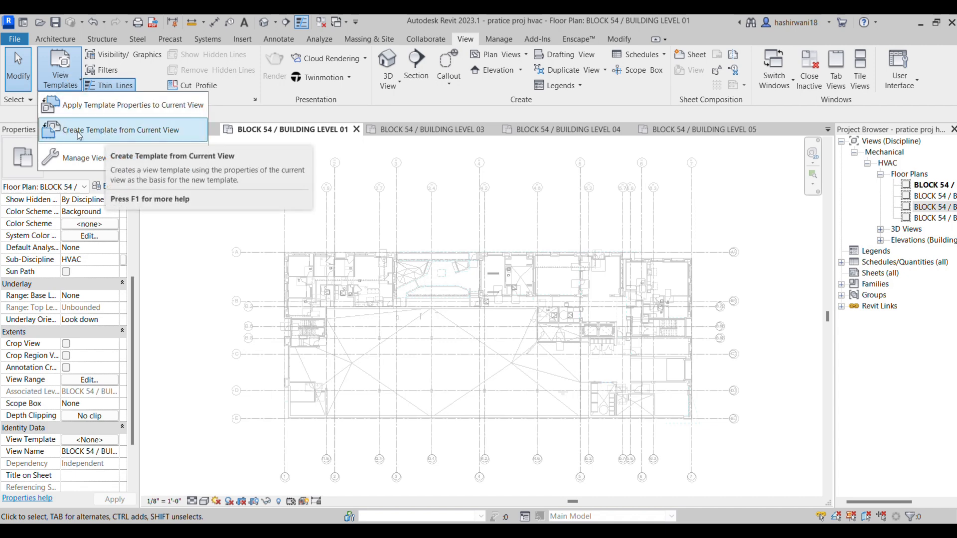
left_click(145, 134)
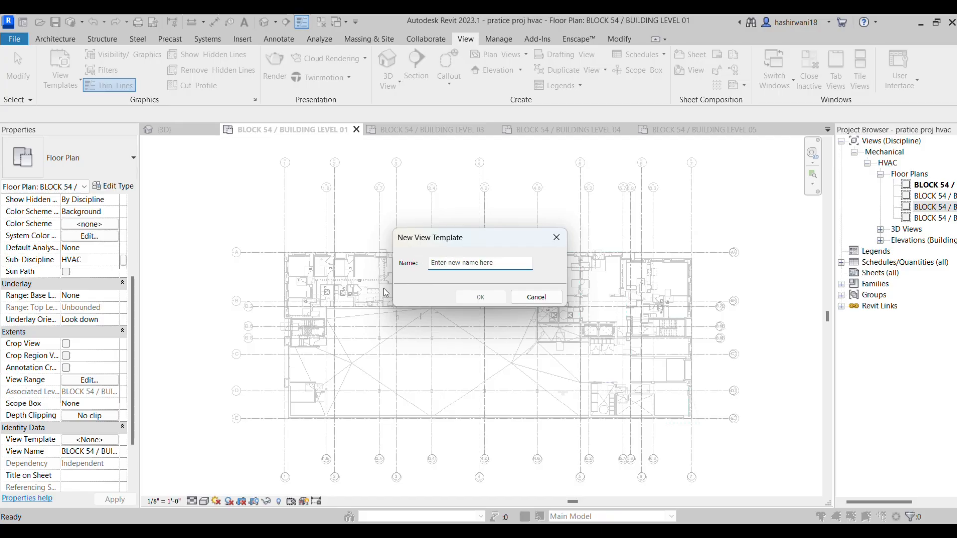
type("HASHIR TEMP 1")
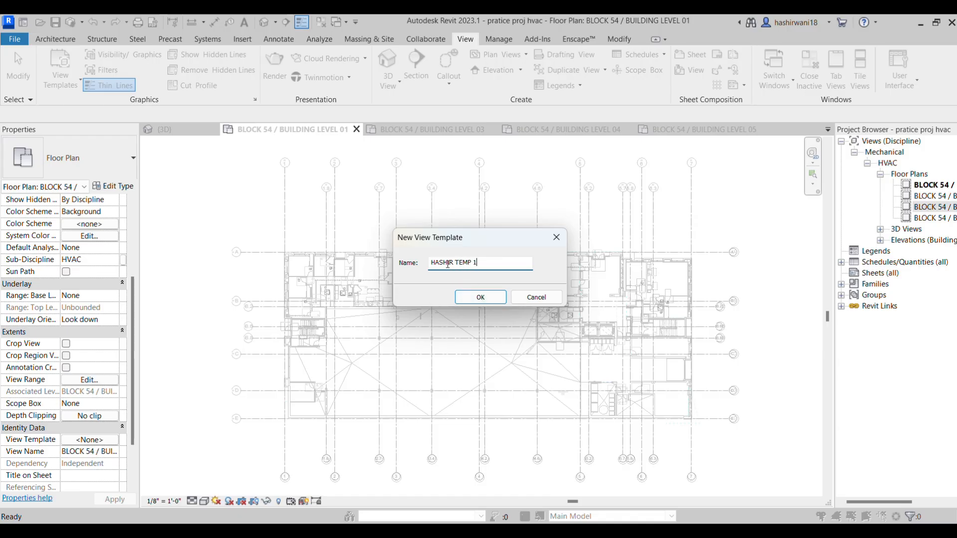
left_click(480, 297)
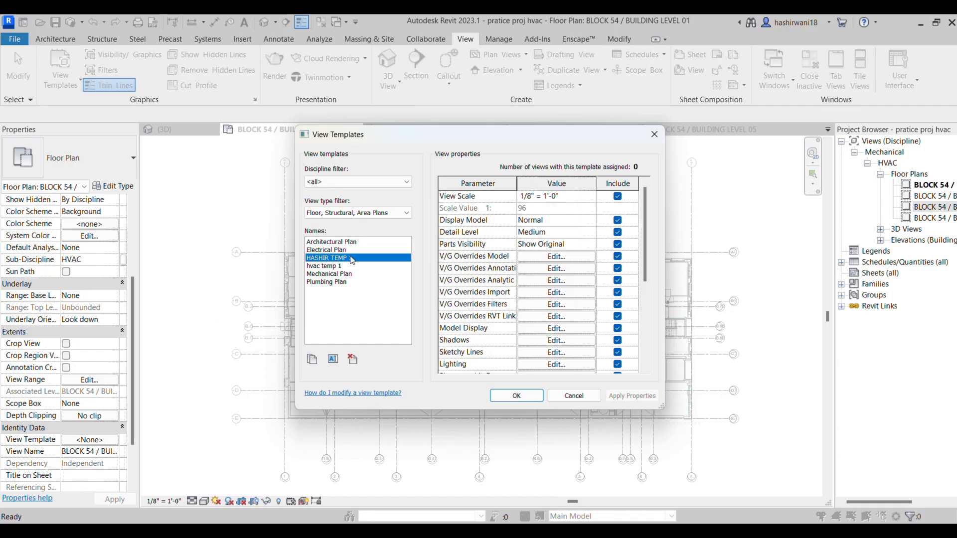
left_click(529, 399)
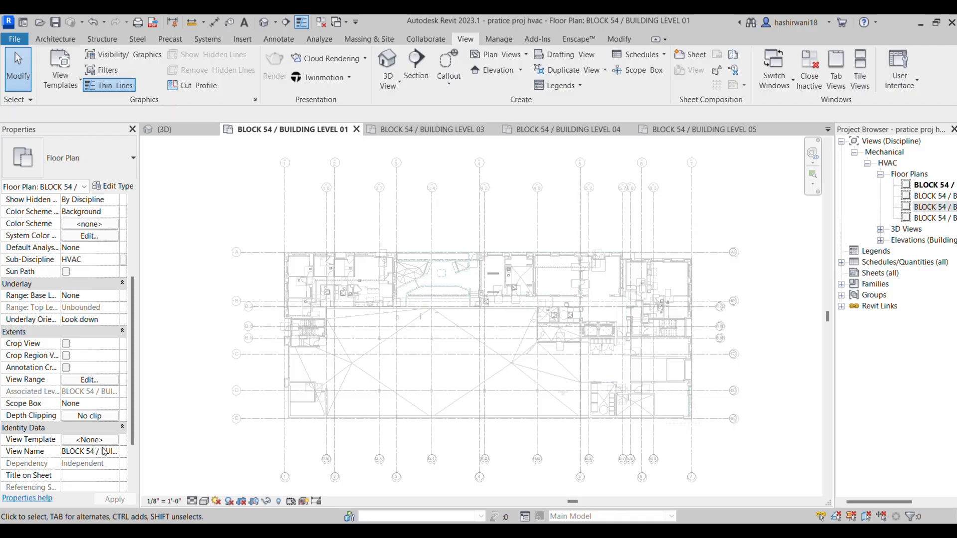
Assign the new custom TEMP 1 view template to the BLOCK 54 / BUILDING LEVEL 01 floor plan
scroll(100, 414, "down", 3)
left_click(113, 370)
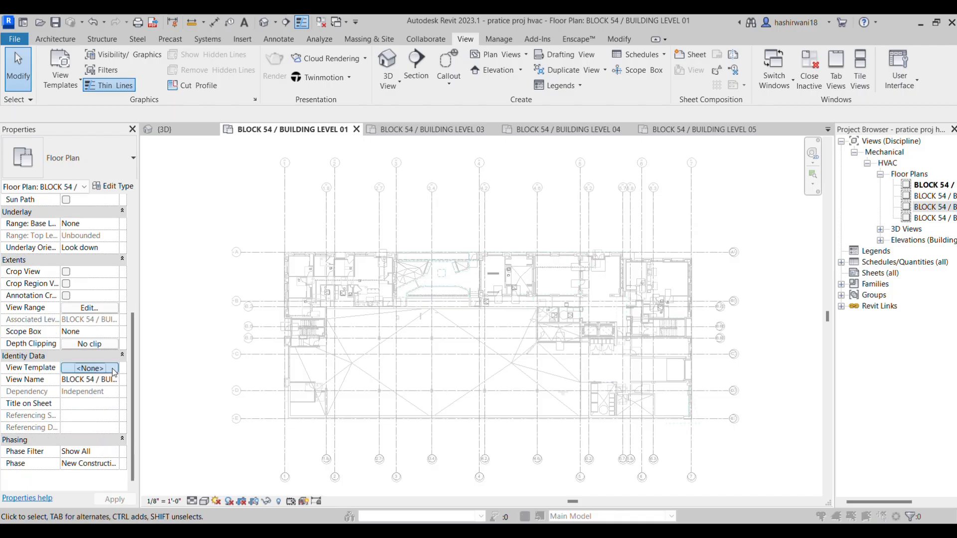
left_click(331, 275)
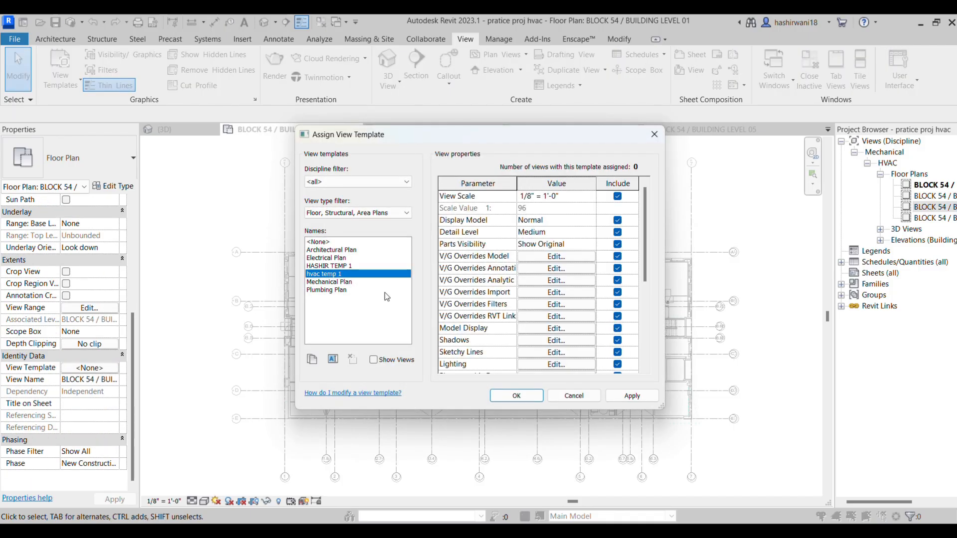
left_click(346, 266)
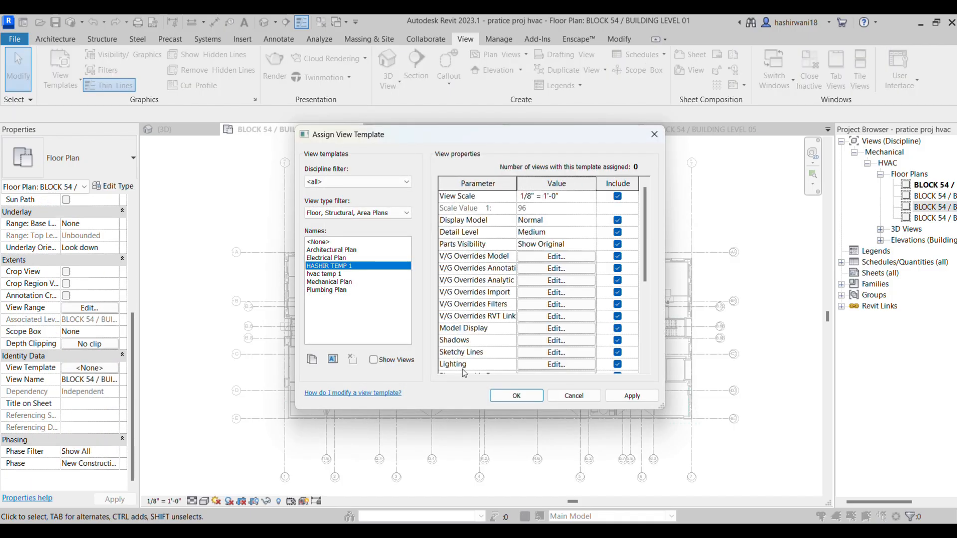
left_click(517, 397)
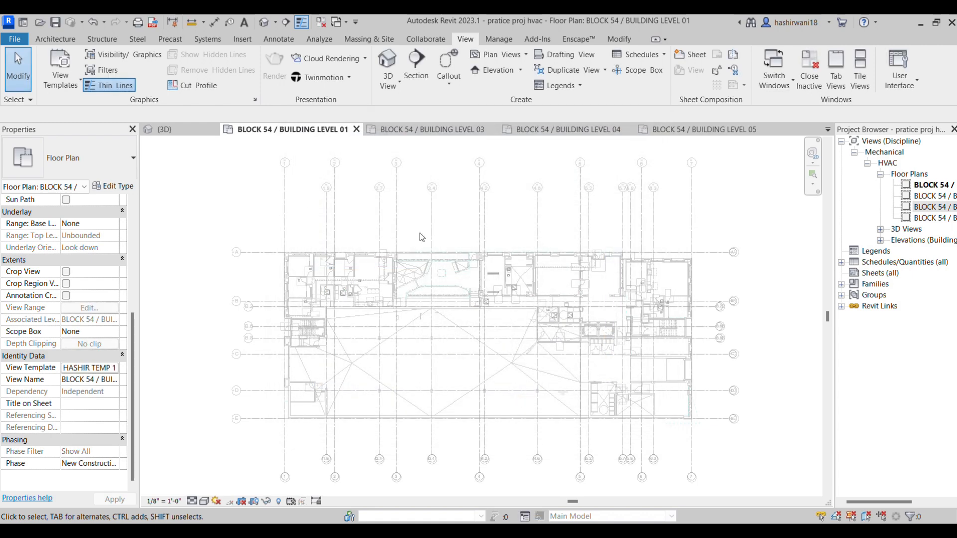
Replace the Mechanical Plan template of the BLOCK 54 / BUILDING LEVEL 03 floor plan with the custom TEMP 1 template
left_click(446, 130)
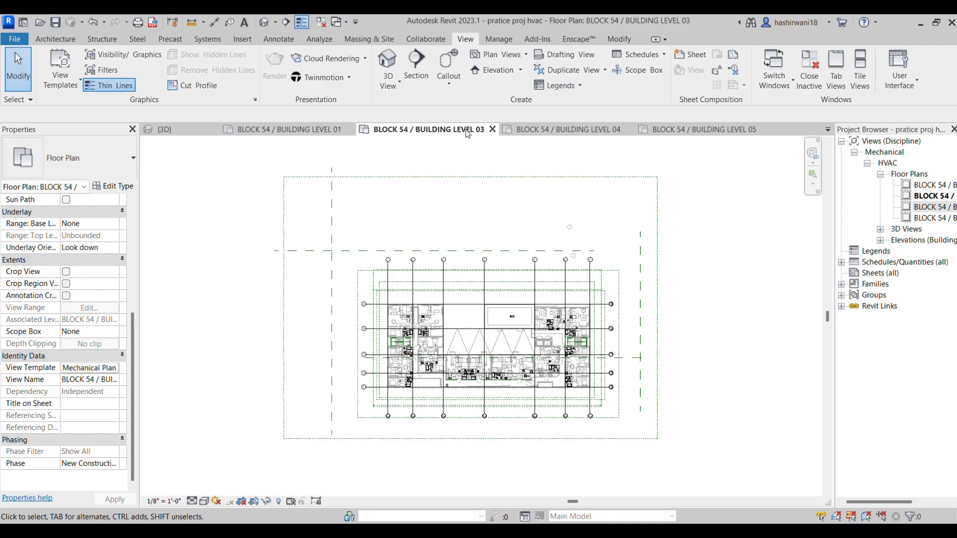
left_click(116, 373)
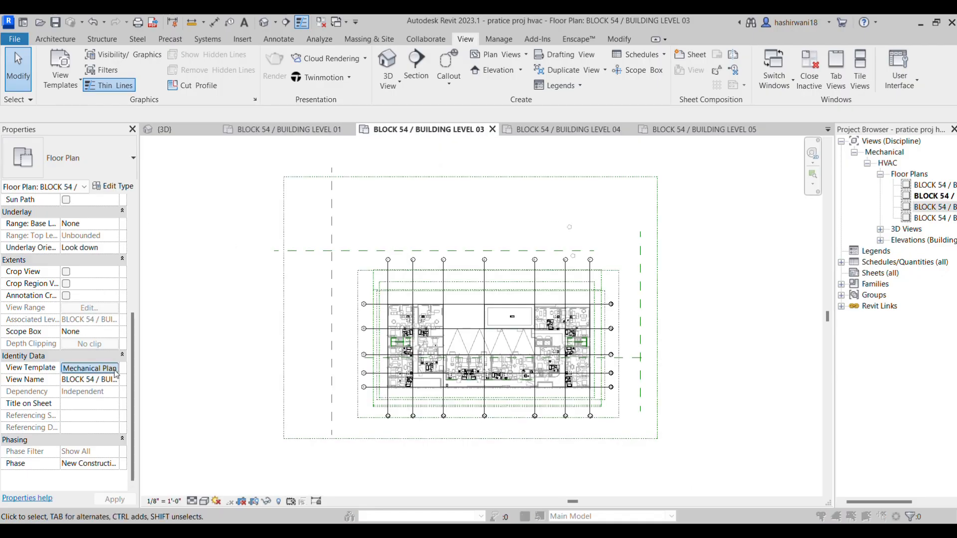
left_click(337, 266)
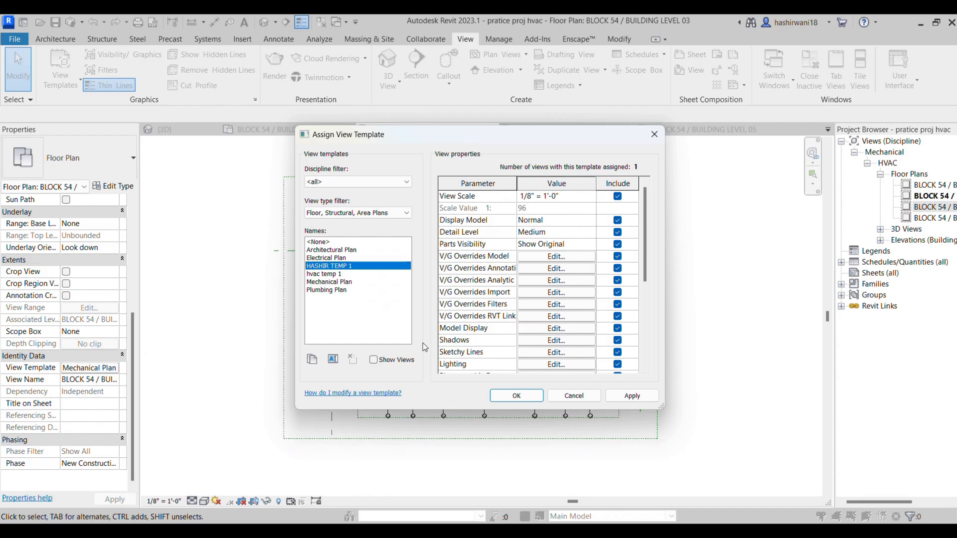
left_click(517, 396)
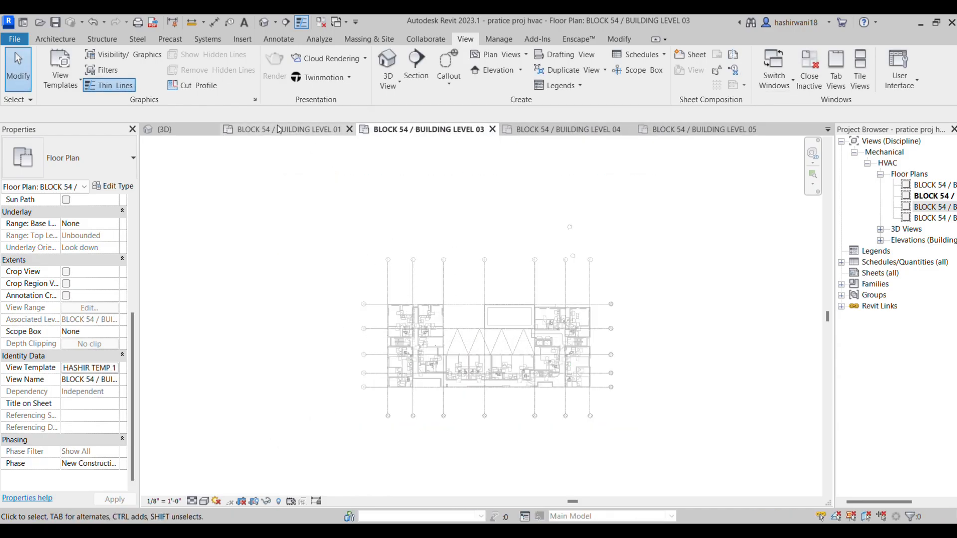
Replace the Mechanical Plan template of the BLOCK 54 / BUILDING LEVEL 04 floor plan with the custom TEMP 1 template
left_click(562, 130)
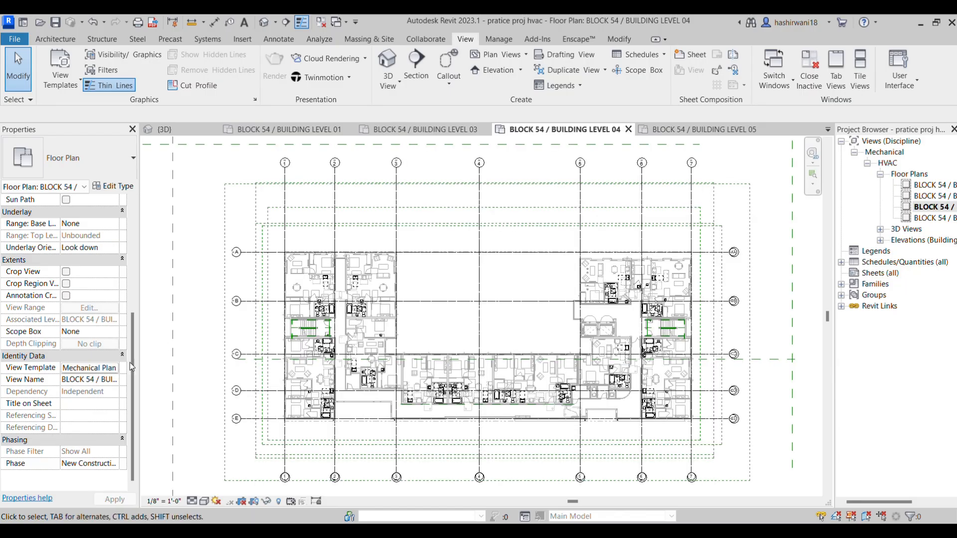
left_click(113, 368)
left_click(335, 267)
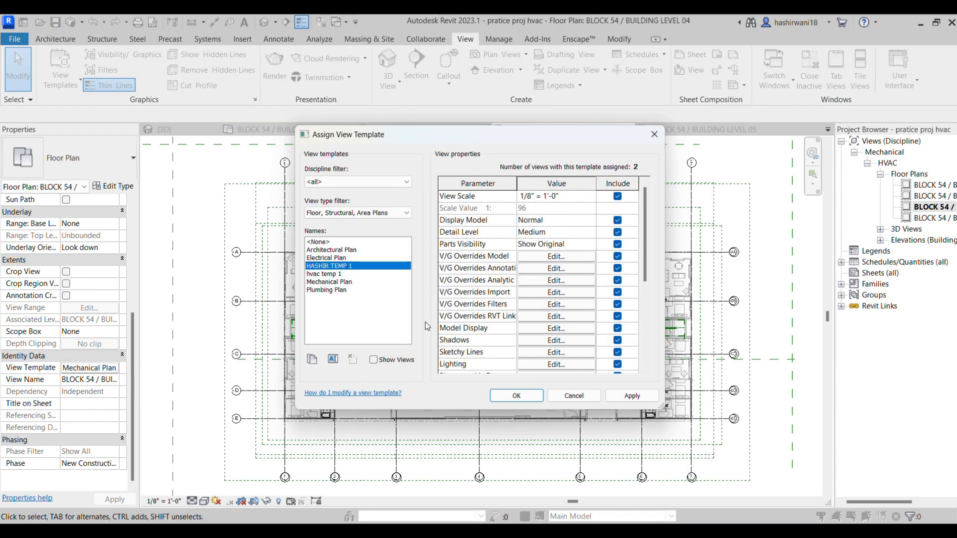
left_click(532, 394)
Replace the Mechanical Plan template of the BLOCK 54 / BUILDING LEVEL 05 floor plan with the custom TEMP 1 template
left_click(700, 129)
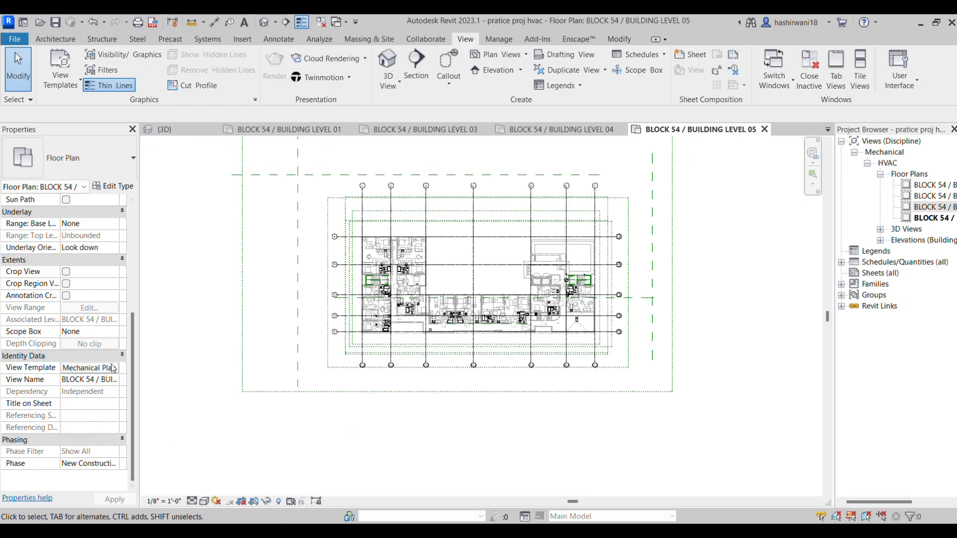
left_click(90, 367)
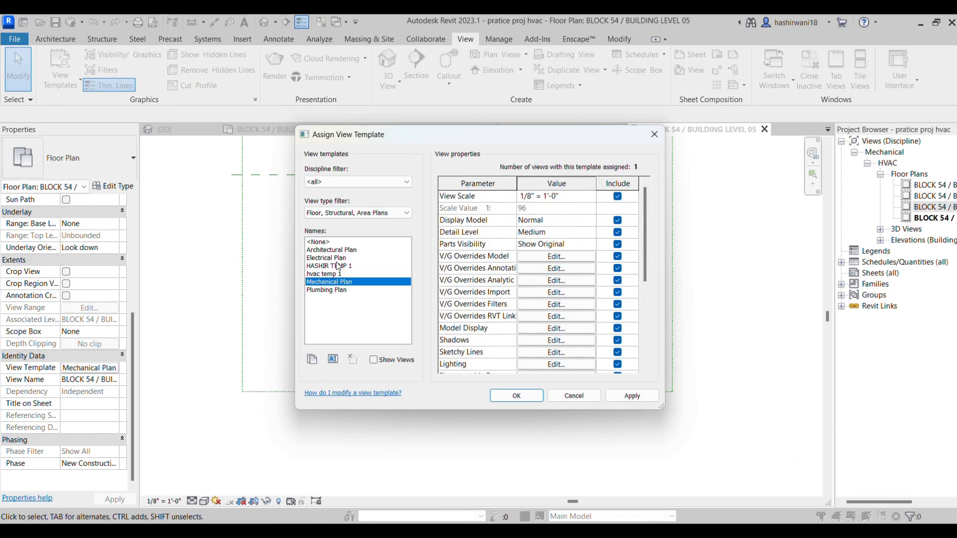
left_click(335, 266)
left_click(510, 395)
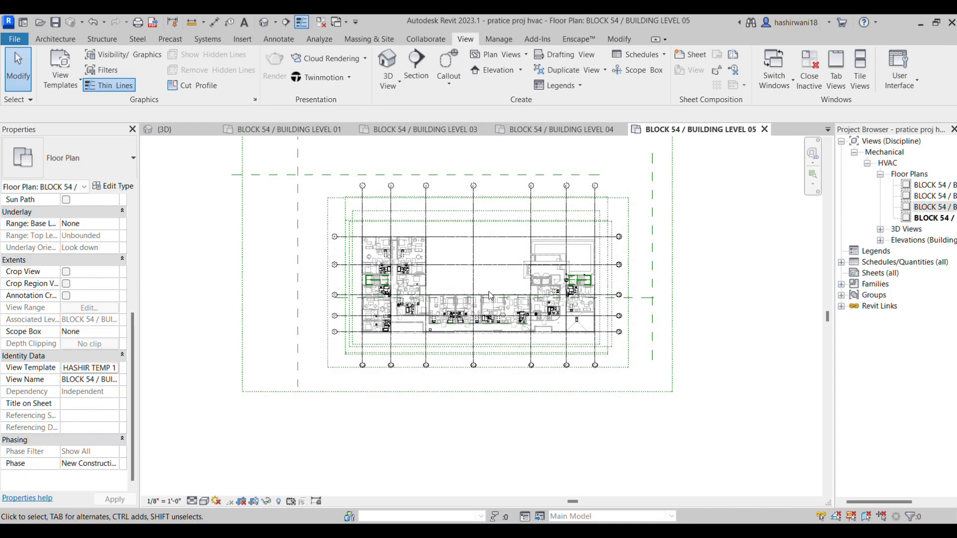
middle_click_drag(504, 299, 514, 345)
scroll(516, 329, "down", 2)
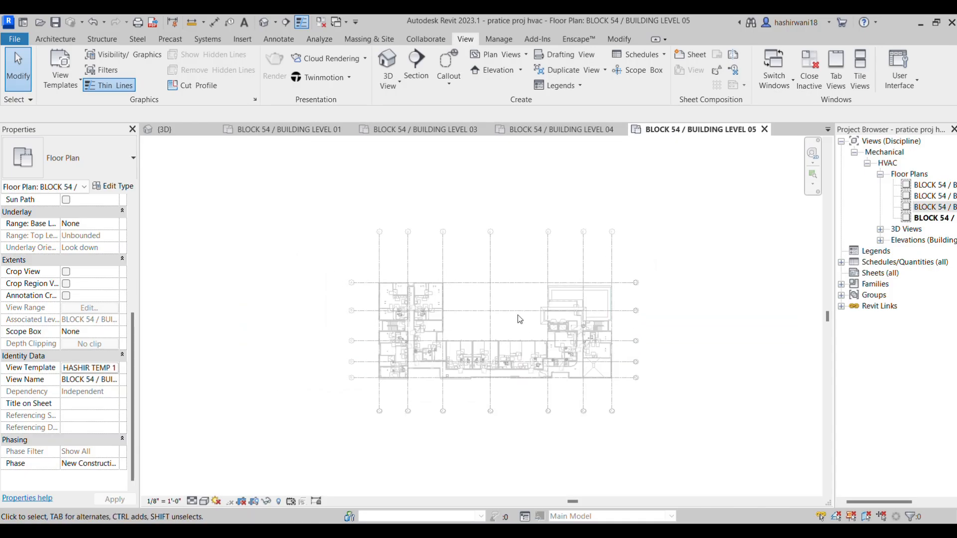
Check the appearance of the Level 04 and Level 03 floor plans under the assigned view template
left_click(546, 131)
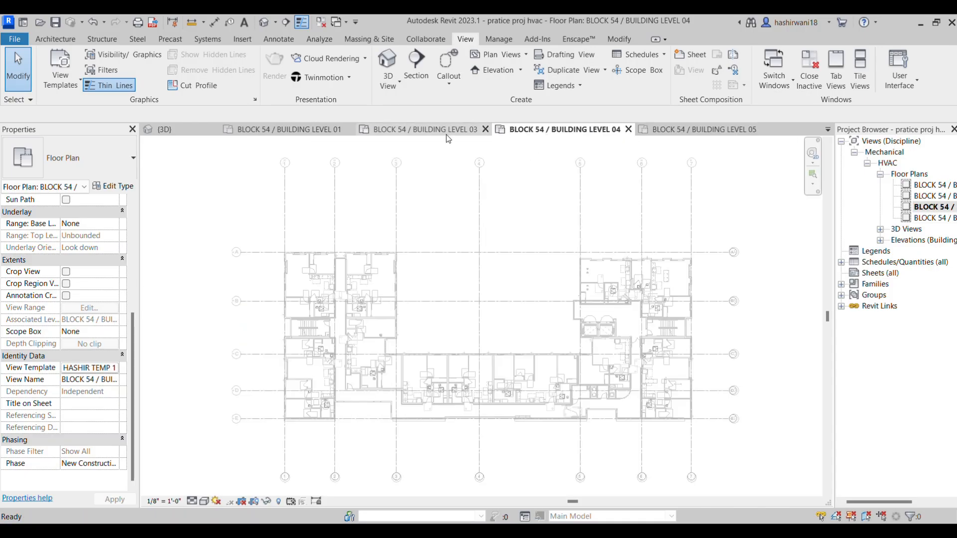
left_click(430, 134)
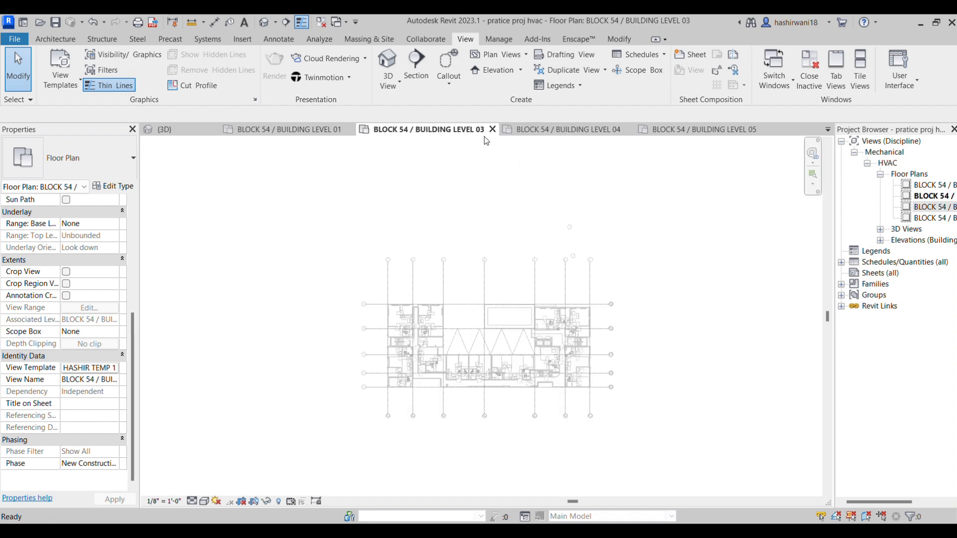
left_click(539, 134)
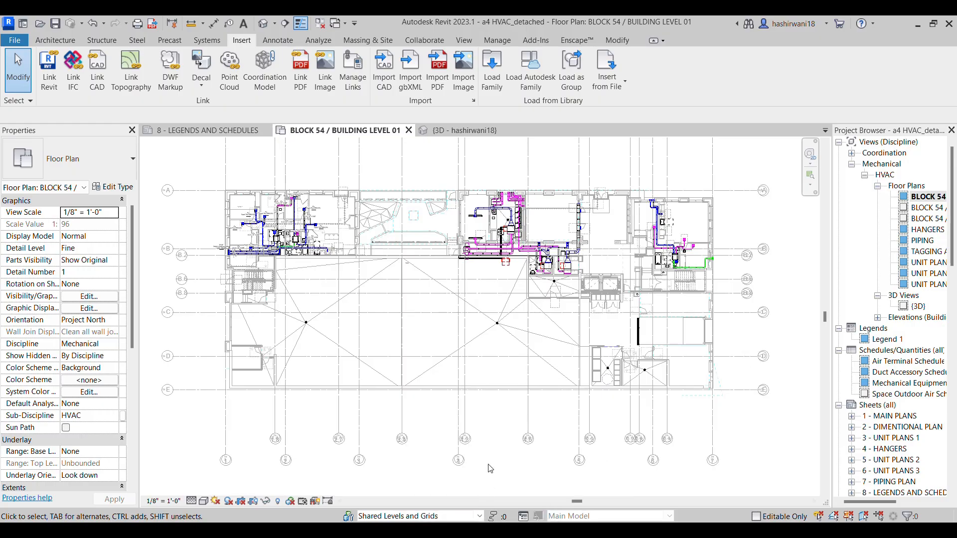
Switch to the HVAC Assignment 2 PDF in the browser and examine the highlighted ductwork and unit 2BR-D callout on the Mechanical First Floor Plan
mouse_move(489, 529)
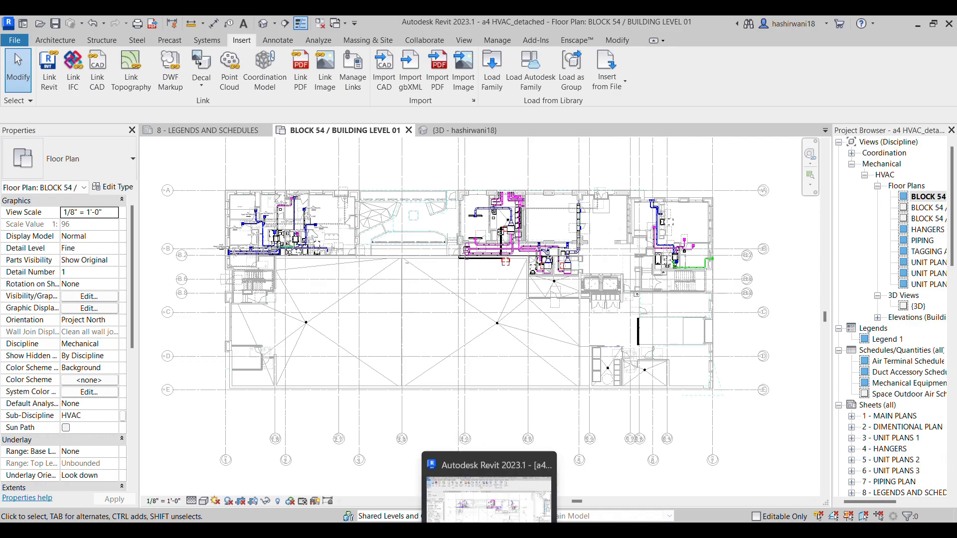
left_click(498, 487)
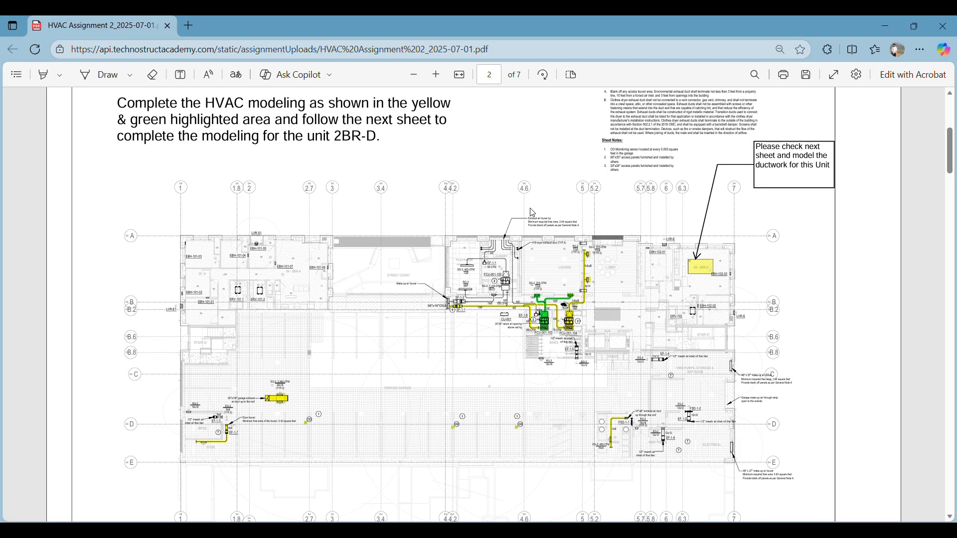
scroll(584, 220, "up", 1)
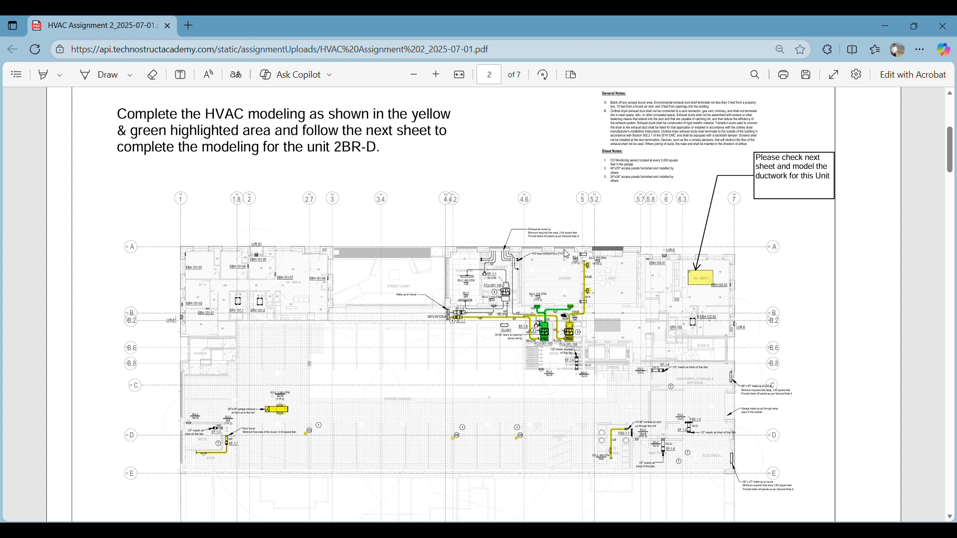
scroll(602, 310, "up", 5, "ctrl")
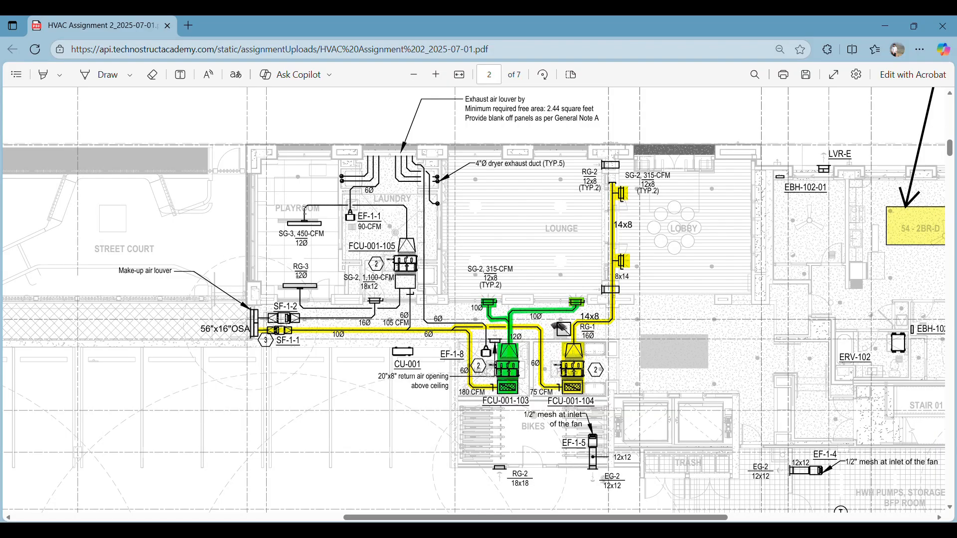
scroll(586, 255, "down", 5, "ctrl")
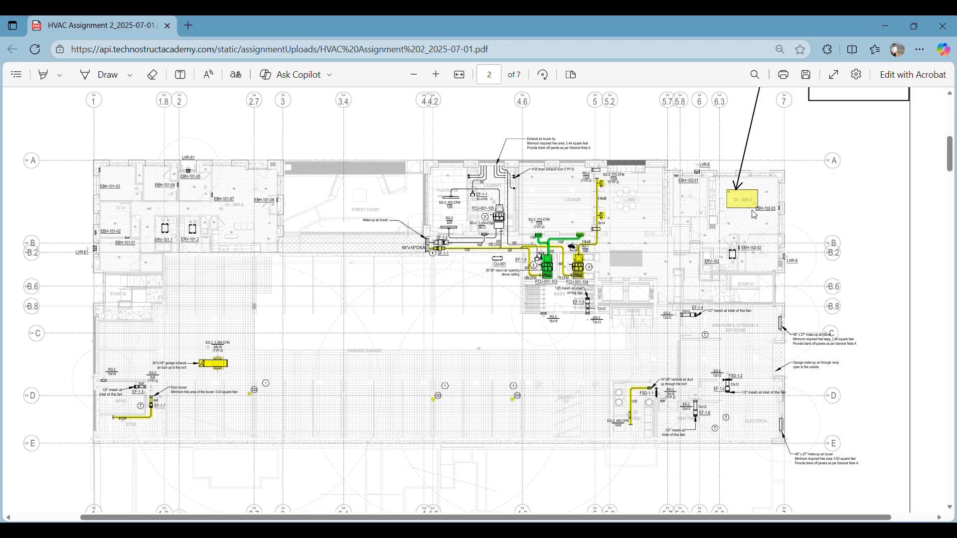
scroll(754, 216, "up", 1)
scroll(740, 258, "up", 1)
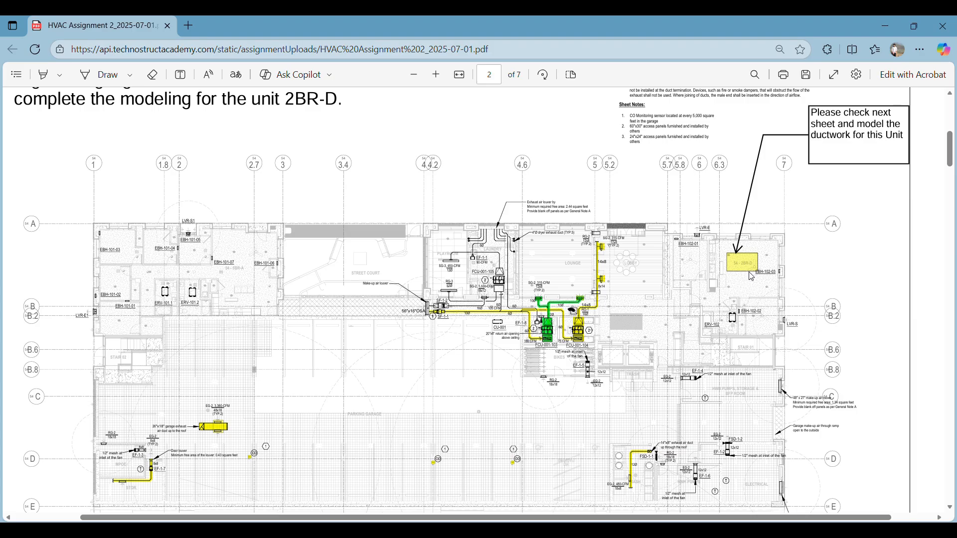
scroll(750, 274, "down", 1)
scroll(748, 273, "down", 3)
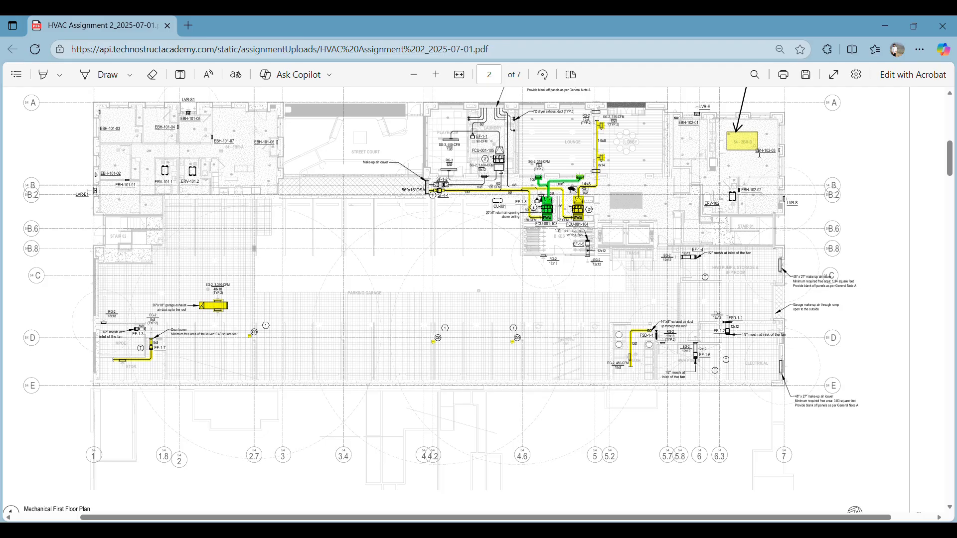
Locate the enlarged plan of unit 2BR-D on the following sheet and return to the Mechanical First Floor Plan
scroll(760, 155, "down", 10)
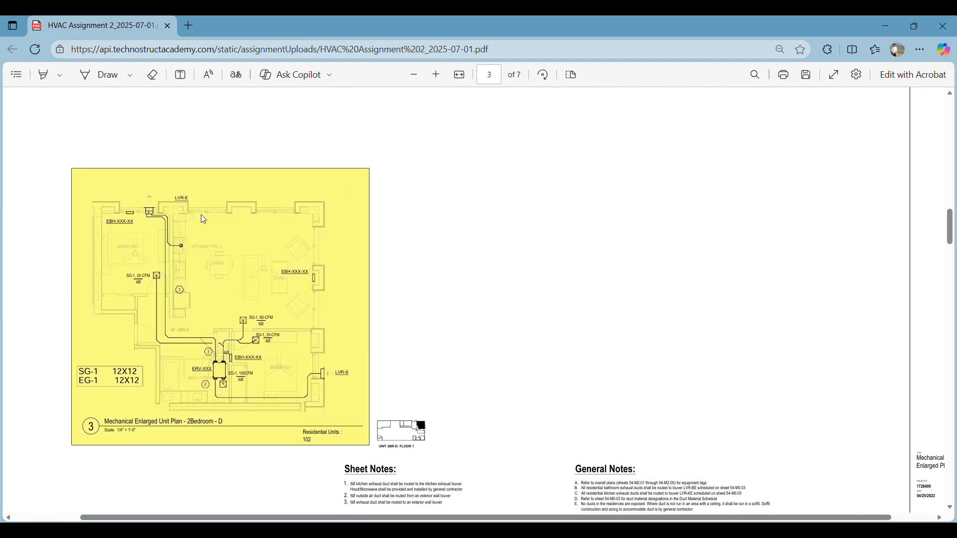
scroll(433, 324, "up", 10)
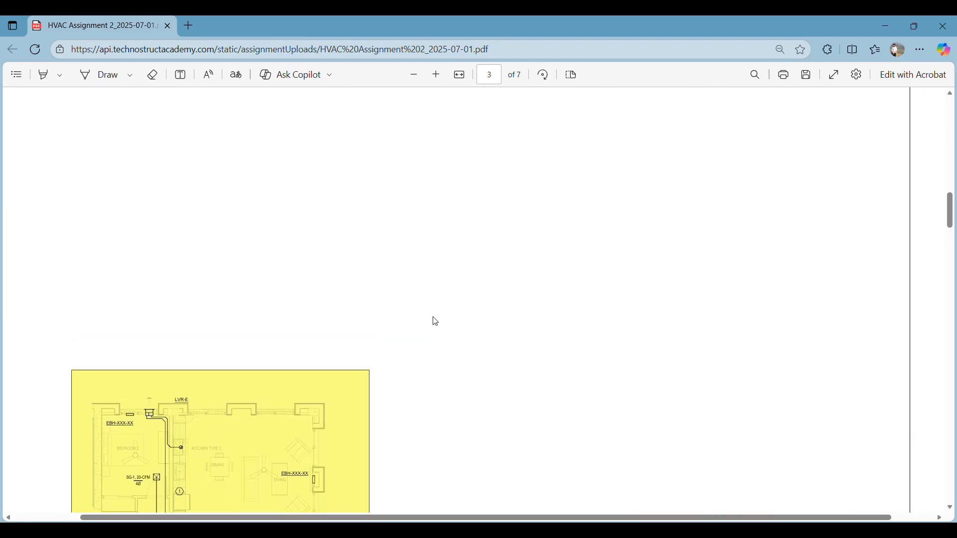
scroll(449, 316, "down", 2, "ctrl")
scroll(357, 395, "down", 2)
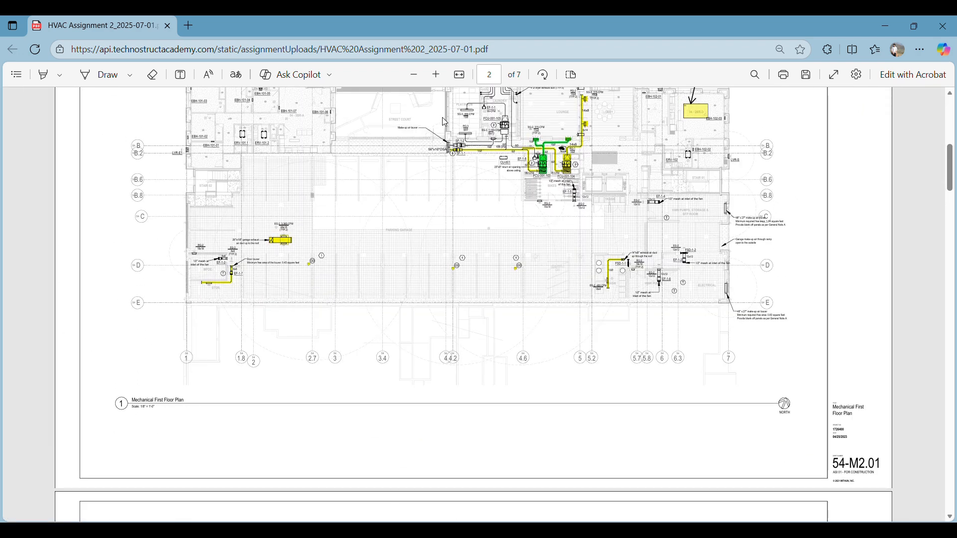
scroll(548, 189, "up", 1)
scroll(768, 253, "up", 2)
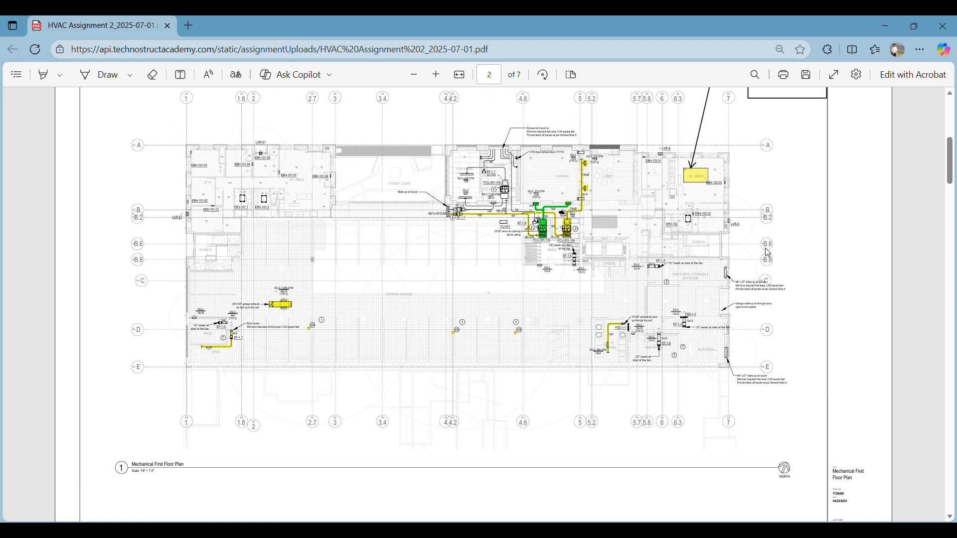
Examine the duct sizes, airflows and equipment tags around FCU-001-103 and FCU-001-104 on the first floor plan
scroll(768, 253, "up", 1)
scroll(624, 238, "up", 5, "ctrl")
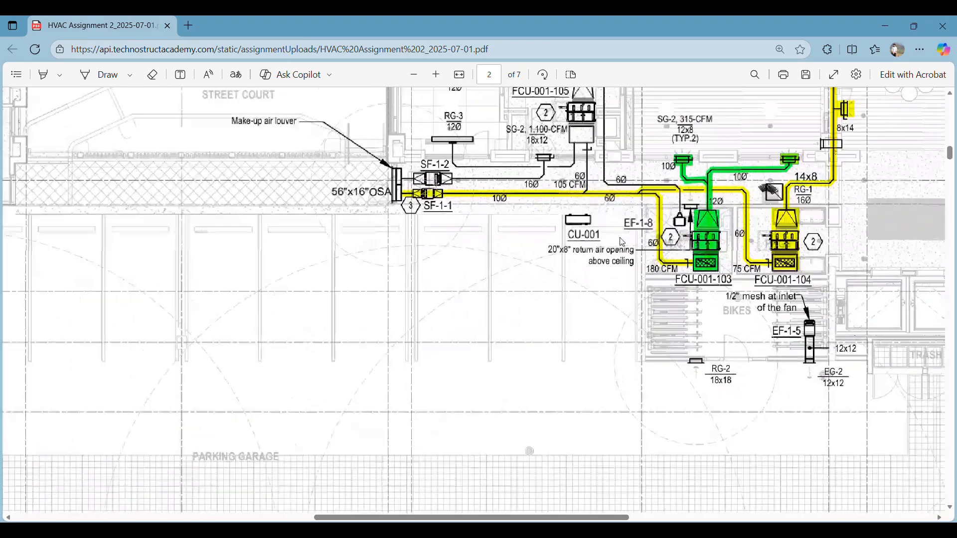
scroll(625, 239, "right", 1)
scroll(625, 238, "up", 1)
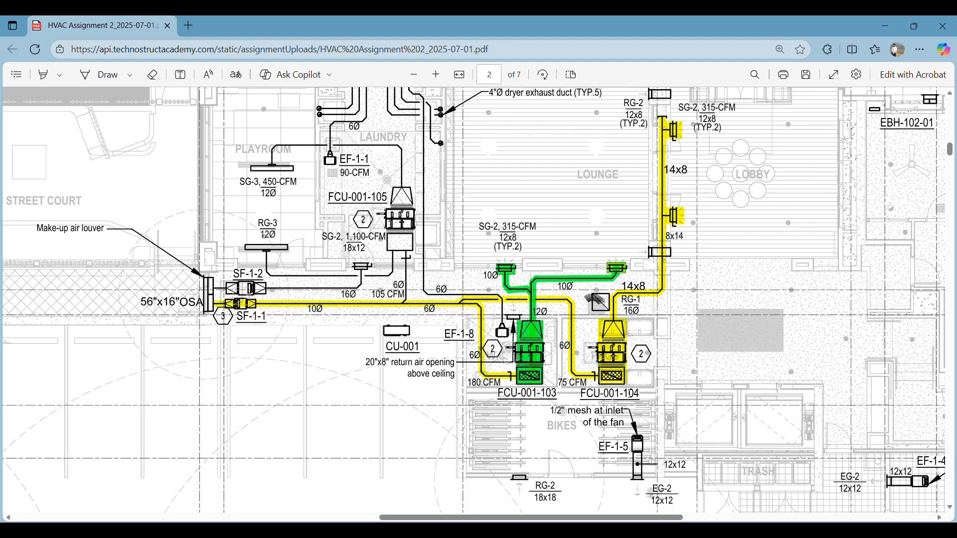
scroll(644, 276, "up", 1)
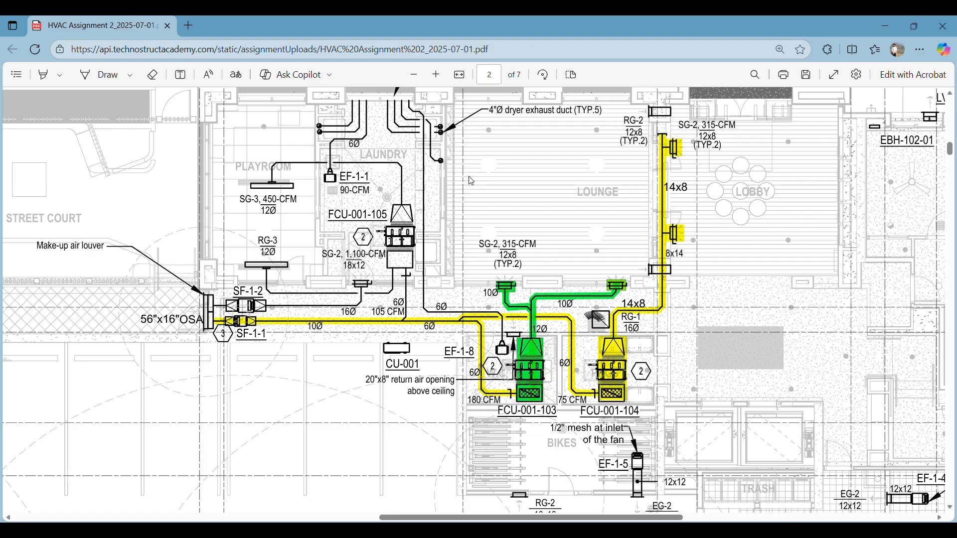
scroll(451, 190, "up", 1)
scroll(514, 347, "up", 5, "ctrl")
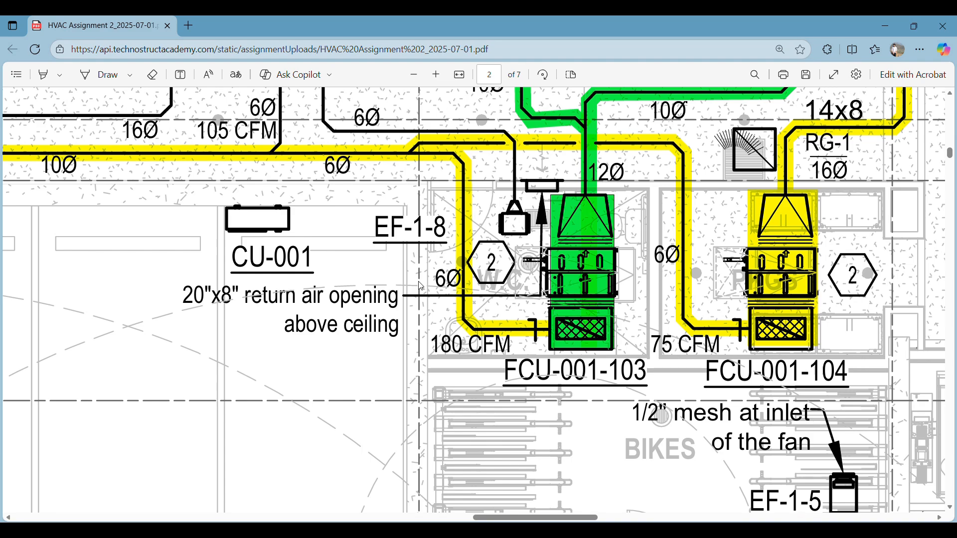
scroll(421, 286, "down", 5, "ctrl")
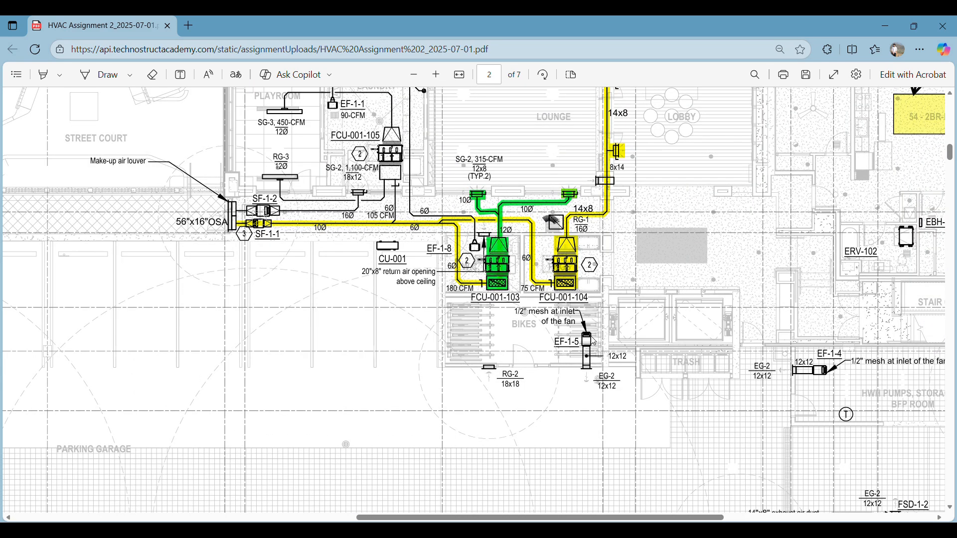
Examine the duct routing, grilles, ERV and louvers on the Mechanical Enlarged Unit Plan - 2Bedroom - D
scroll(594, 342, "down", 5, "ctrl")
scroll(614, 338, "down", 10)
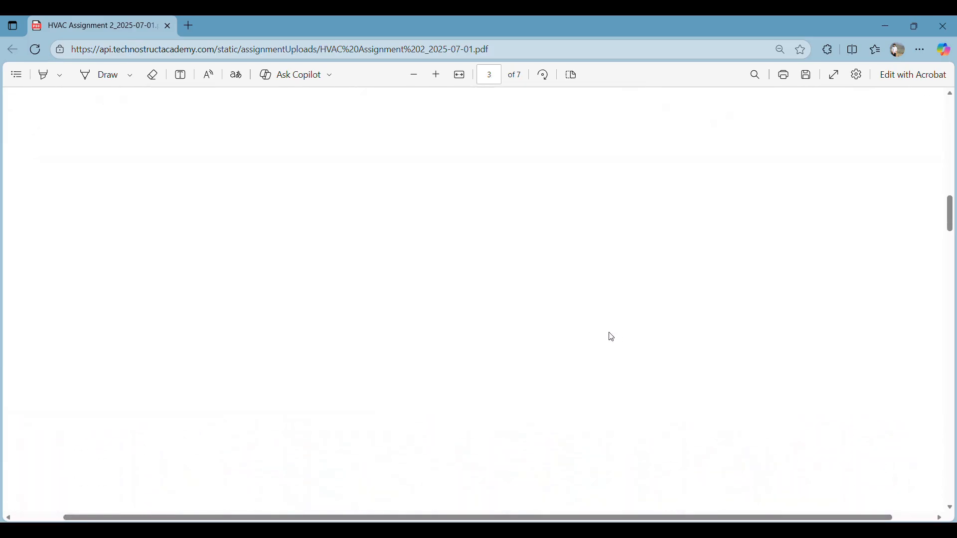
scroll(594, 338, "down", 7)
scroll(301, 282, "left", 1)
scroll(301, 282, "up", 1)
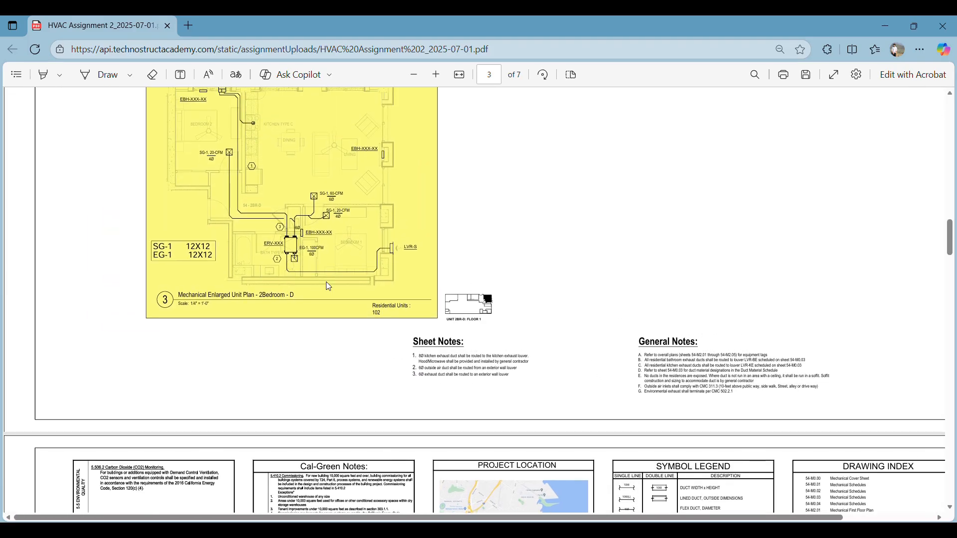
scroll(327, 282, "up", 5, "ctrl")
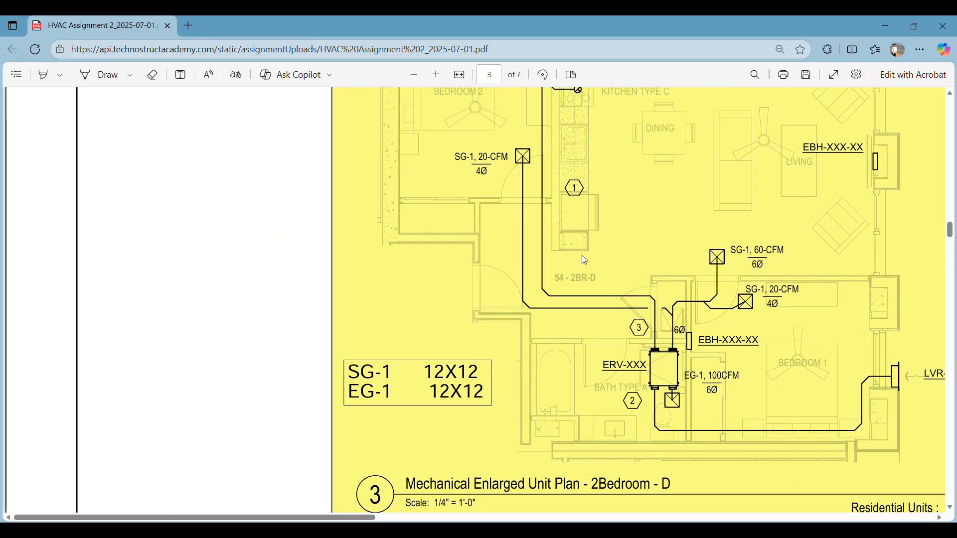
scroll(624, 265, "up", 2)
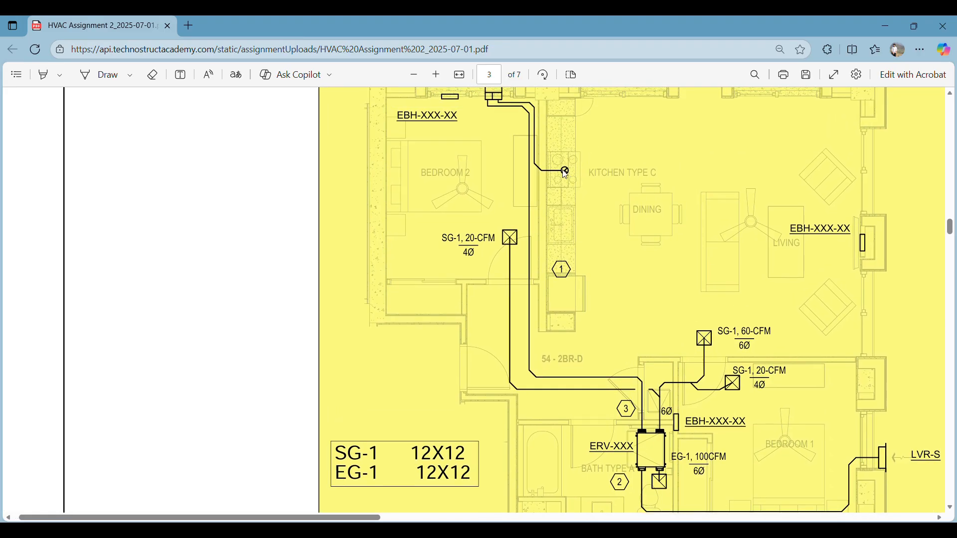
scroll(505, 146, "up", 1)
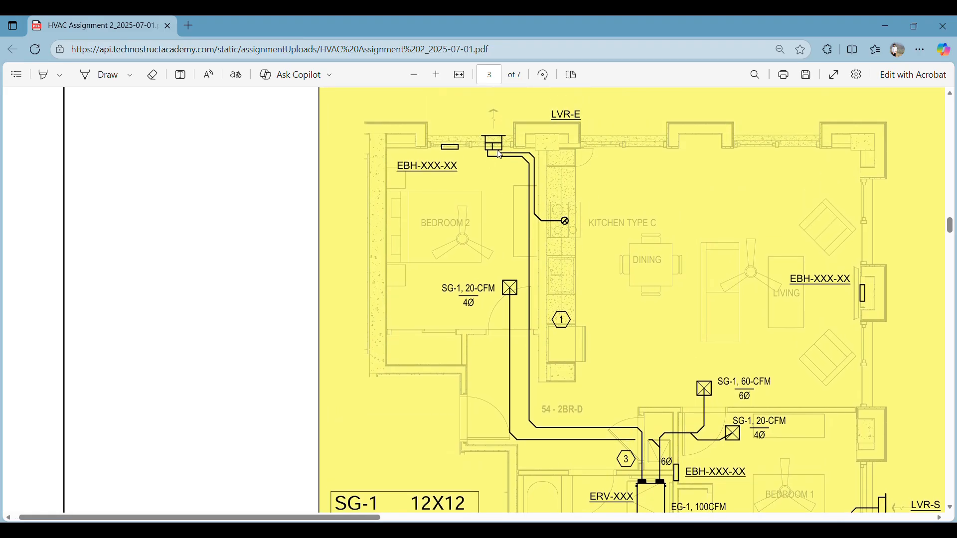
scroll(471, 145, "down", 6)
scroll(471, 145, "right", 3)
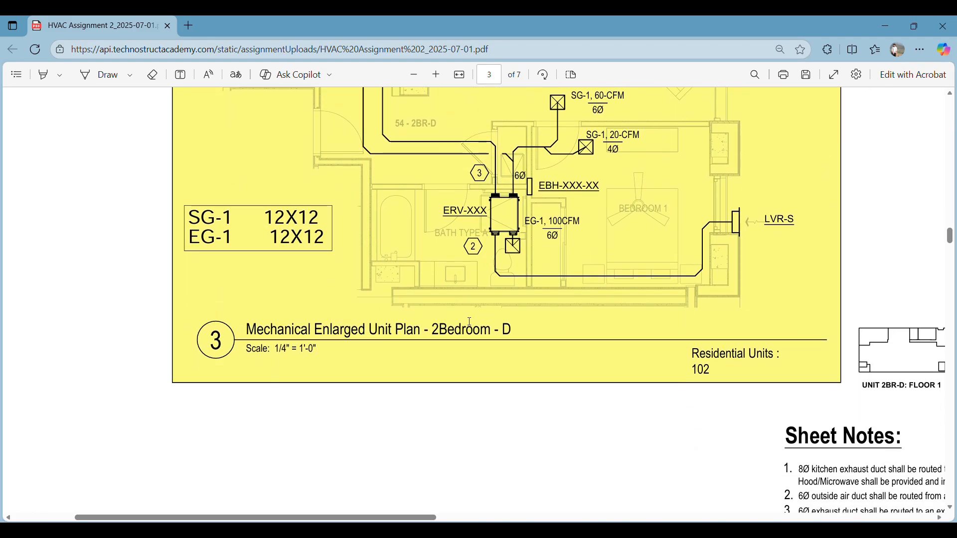
scroll(542, 336, "down", 2, "ctrl")
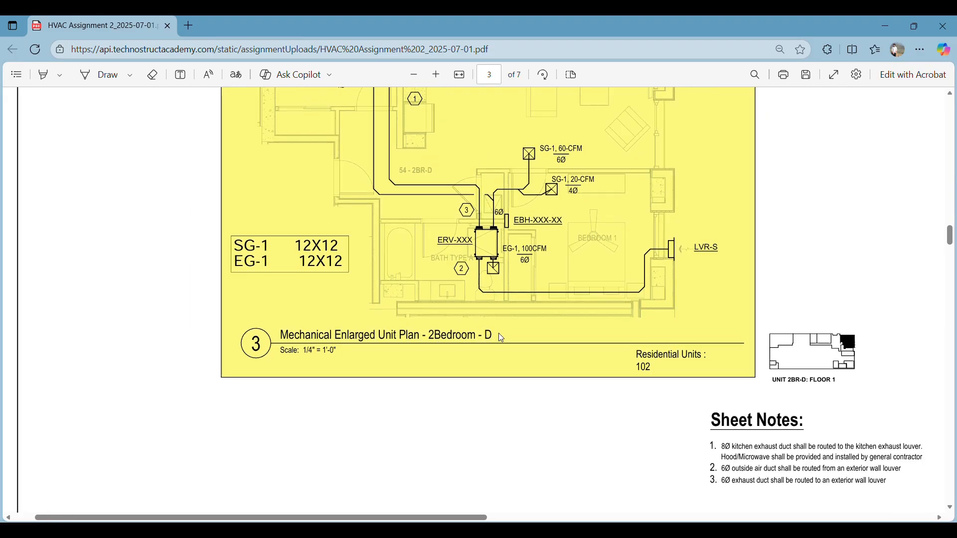
Read the Sheet Notes and General Notes below the enlarged unit plan
scroll(515, 341, "down", 3, "ctrl")
scroll(577, 342, "up", 4, "ctrl")
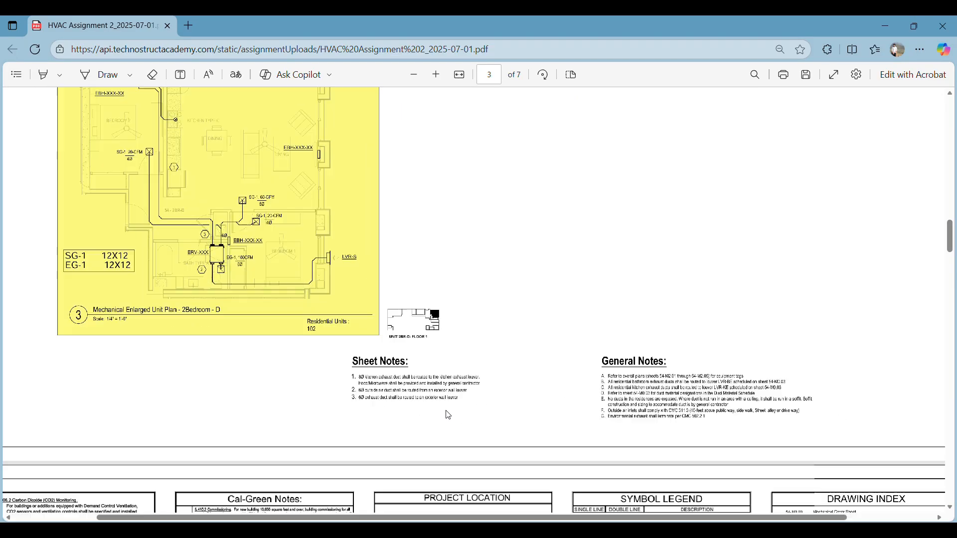
scroll(401, 410, "up", 2, "ctrl")
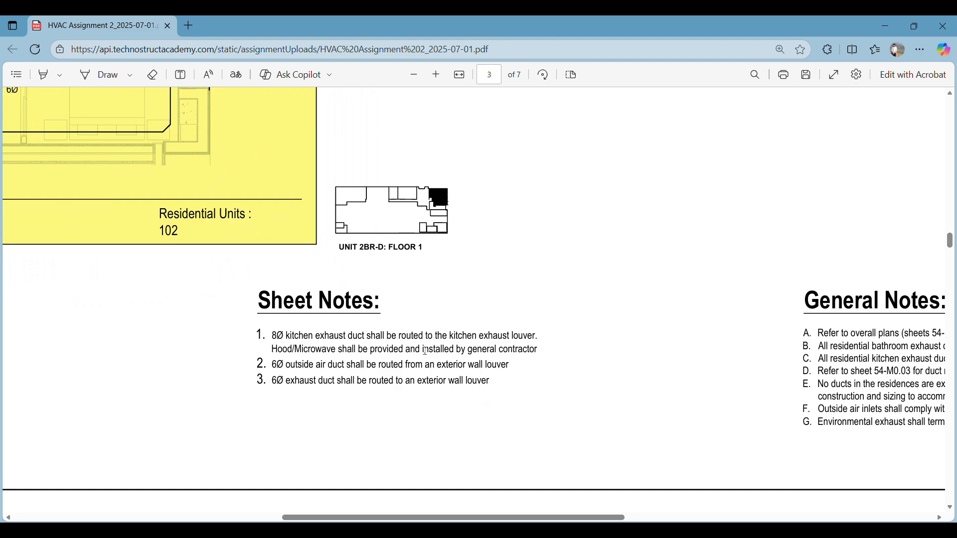
scroll(606, 350, "right", 4)
scroll(607, 351, "down", 3, "ctrl")
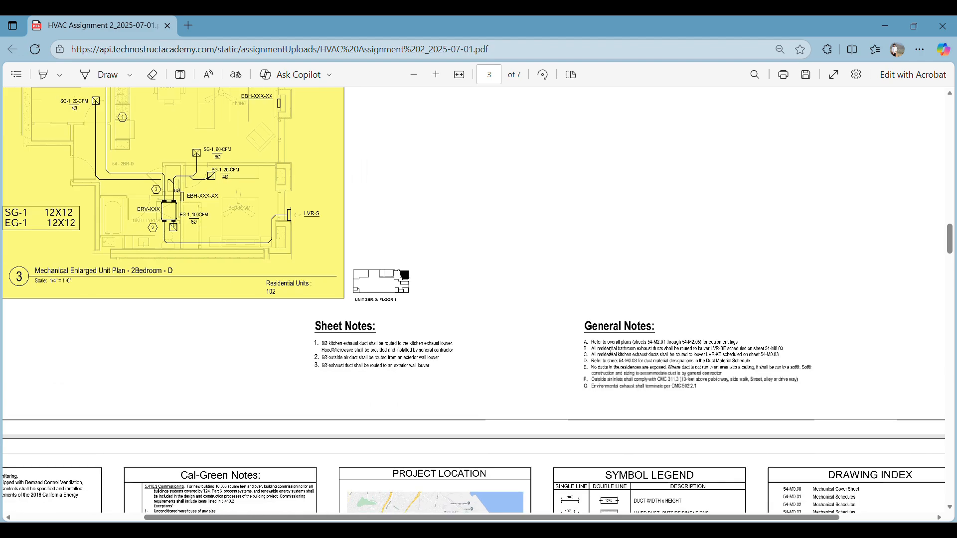
scroll(616, 351, "down", 2)
scroll(616, 350, "down", 3, "ctrl")
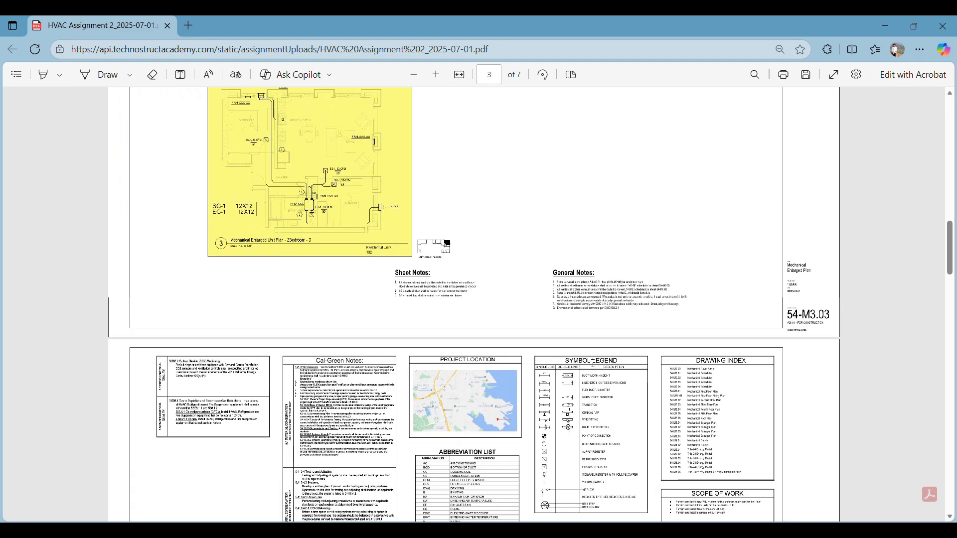
Review the Symbol Legend and Abbreviation List on the mechanical cover sheet, page 4
scroll(599, 366, "up", 4, "ctrl")
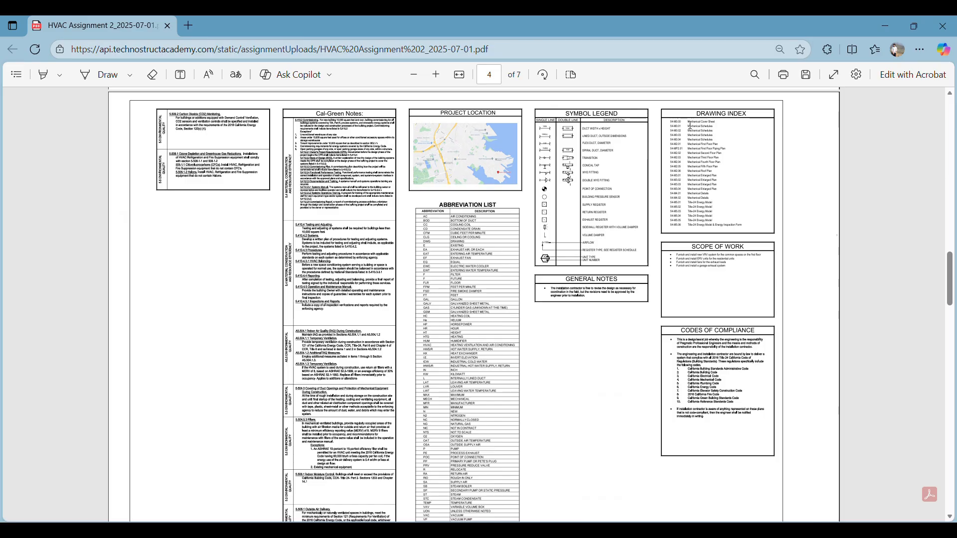
scroll(729, 120, "up", 4, "ctrl")
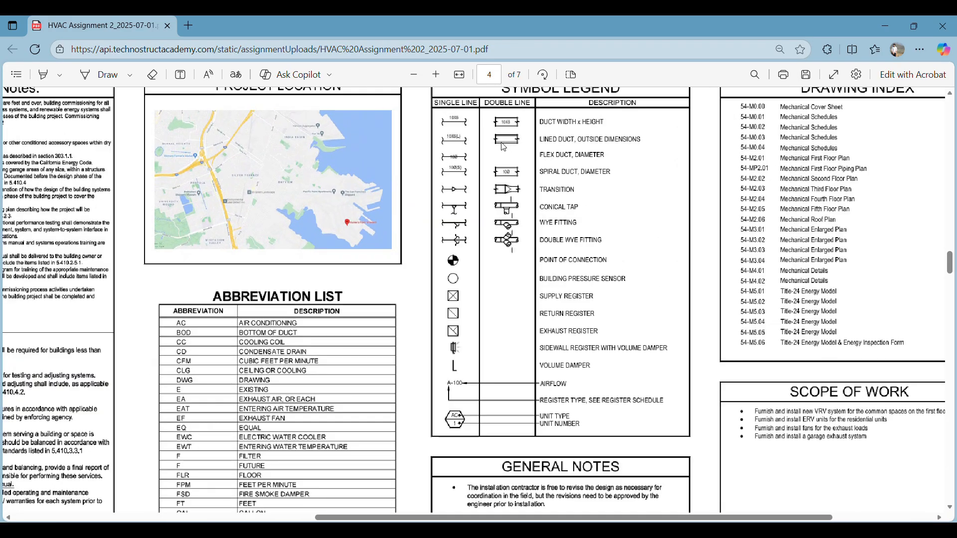
scroll(552, 125, "up", 1)
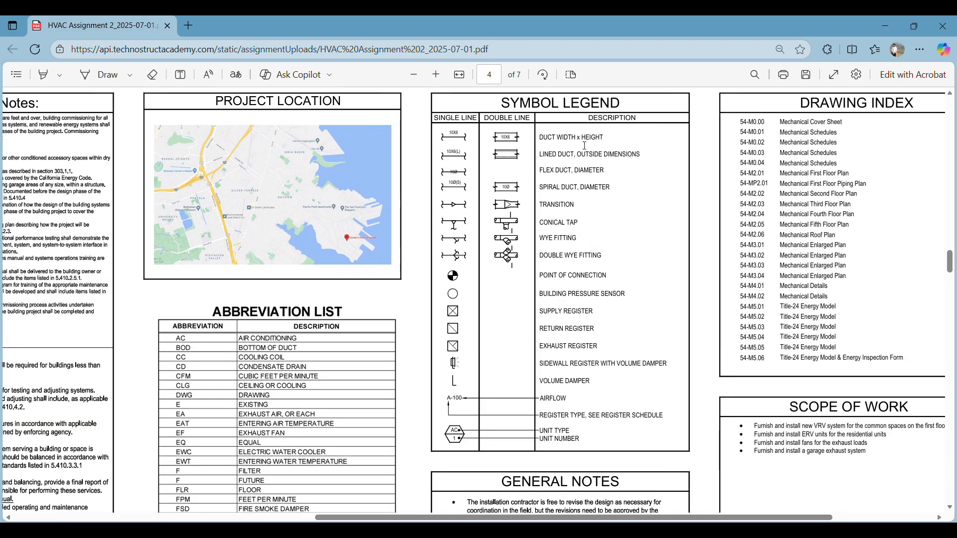
scroll(600, 212, "down", 5)
scroll(547, 238, "up", 4)
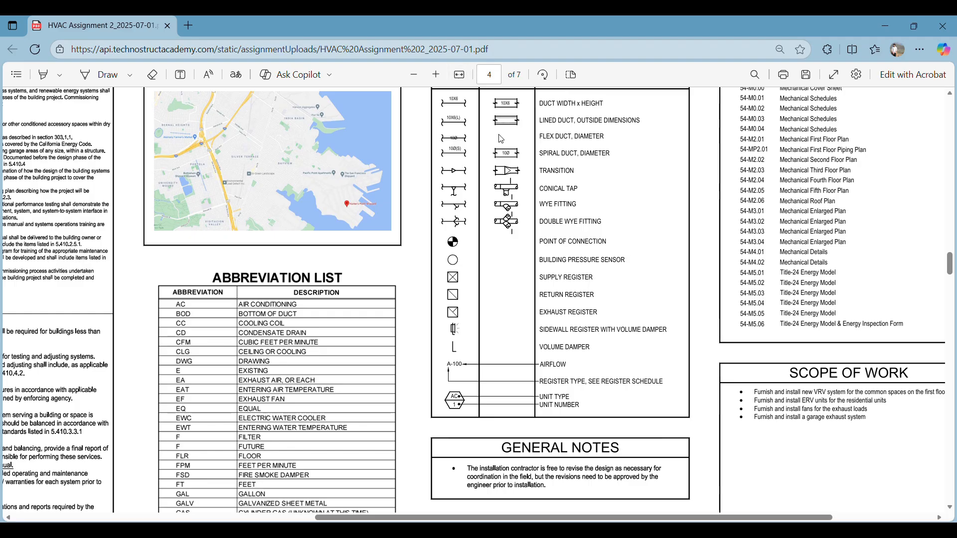
scroll(509, 142, "down", 4)
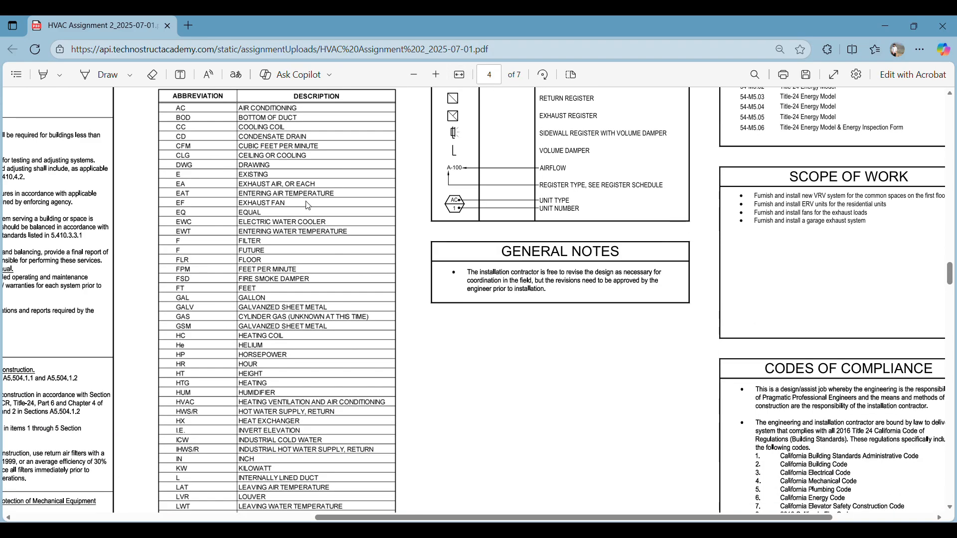
Read the Scope of Work and Codes of Compliance on the mechanical cover sheet
scroll(861, 259, "up", 1)
scroll(860, 266, "up", 1)
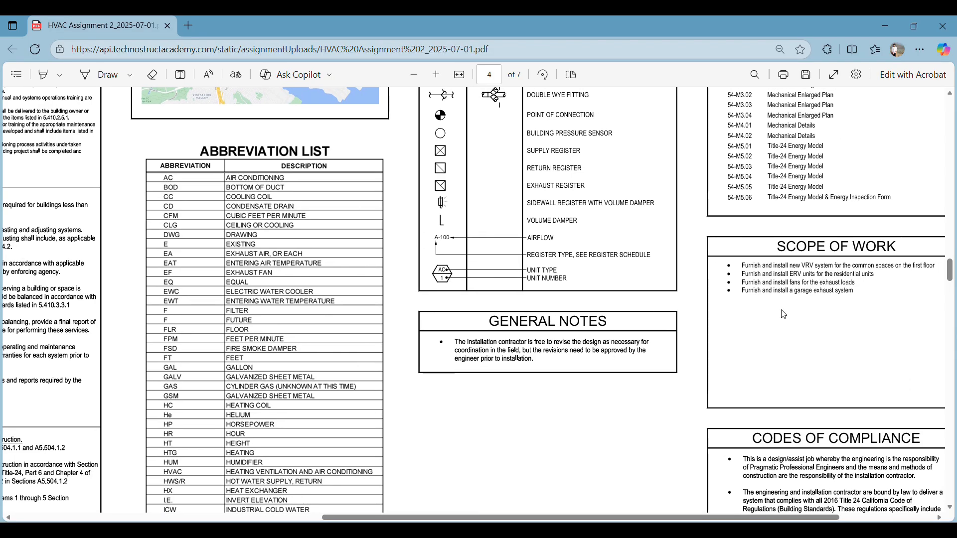
scroll(790, 310, "up", 3)
scroll(722, 224, "right", 4)
scroll(668, 155, "up", 2)
scroll(716, 134, "down", 10)
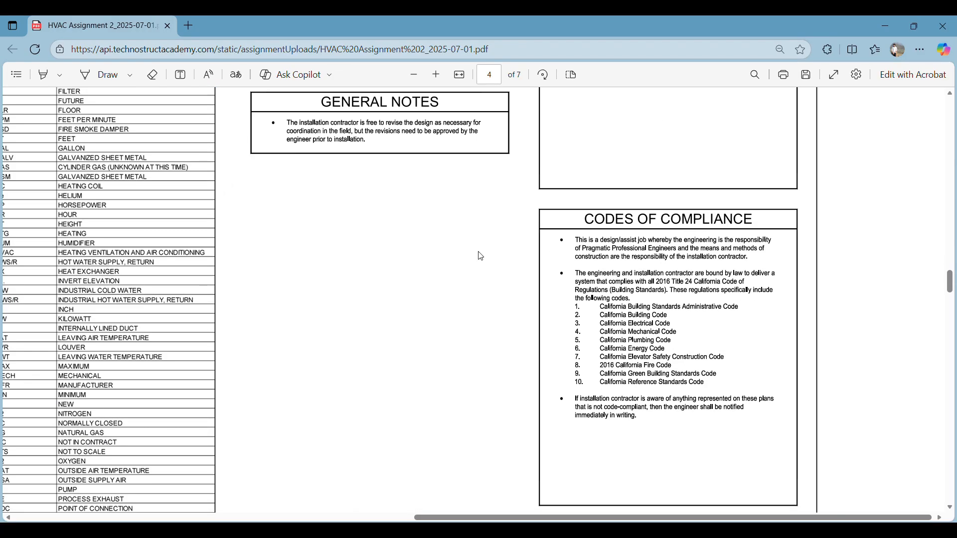
scroll(459, 252, "left", 2)
scroll(601, 265, "down", 4, "ctrl")
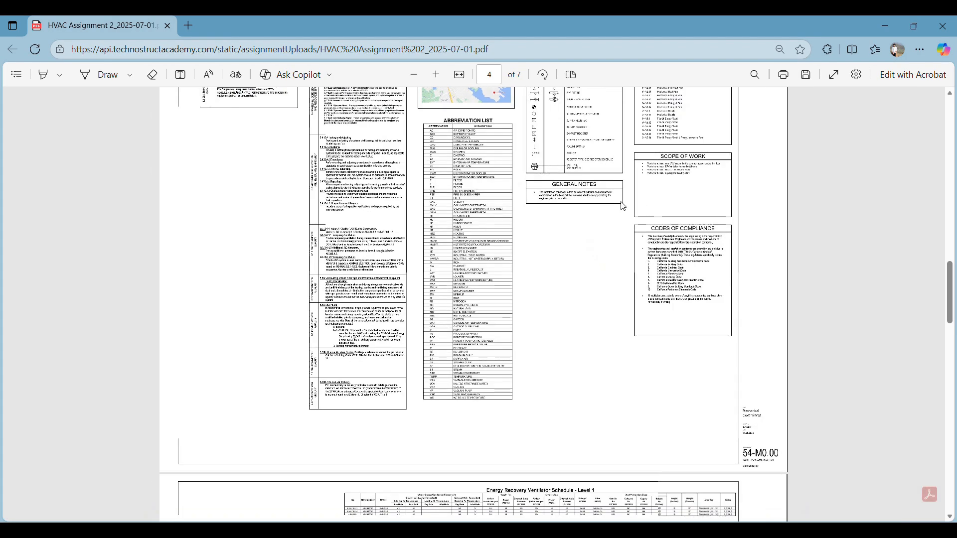
Examine the highlighted ductwork around FCU-001-103 and FCU-001-104 on the Mechanical First Floor Plan, page 2
scroll(554, 194, "up", 2)
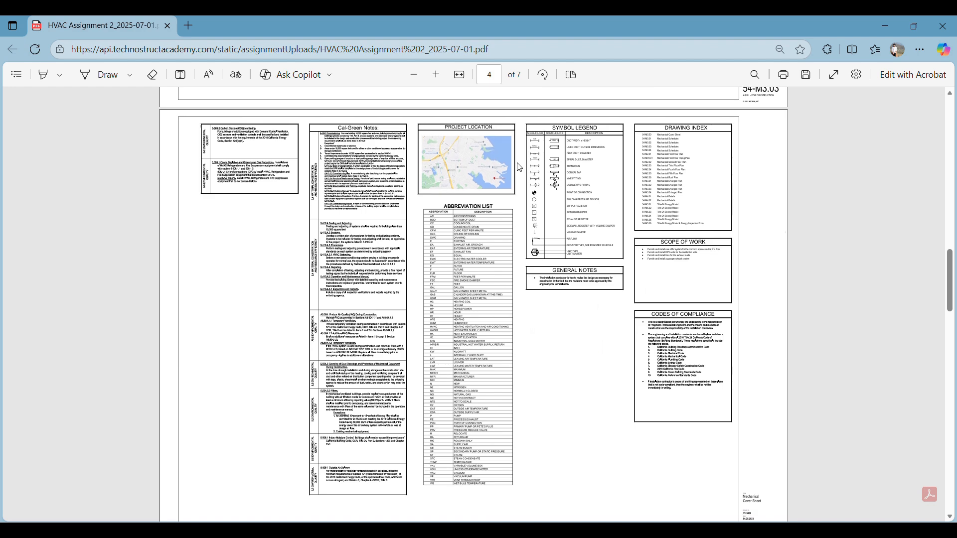
scroll(516, 166, "up", 6)
scroll(518, 168, "up", 6)
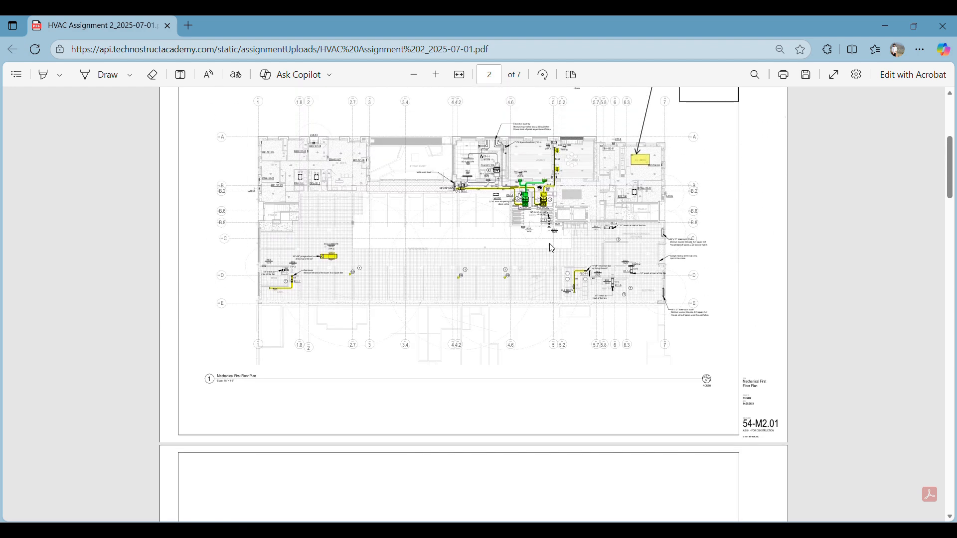
scroll(549, 176, "up", 3, "ctrl")
scroll(548, 175, "up", 2, "ctrl")
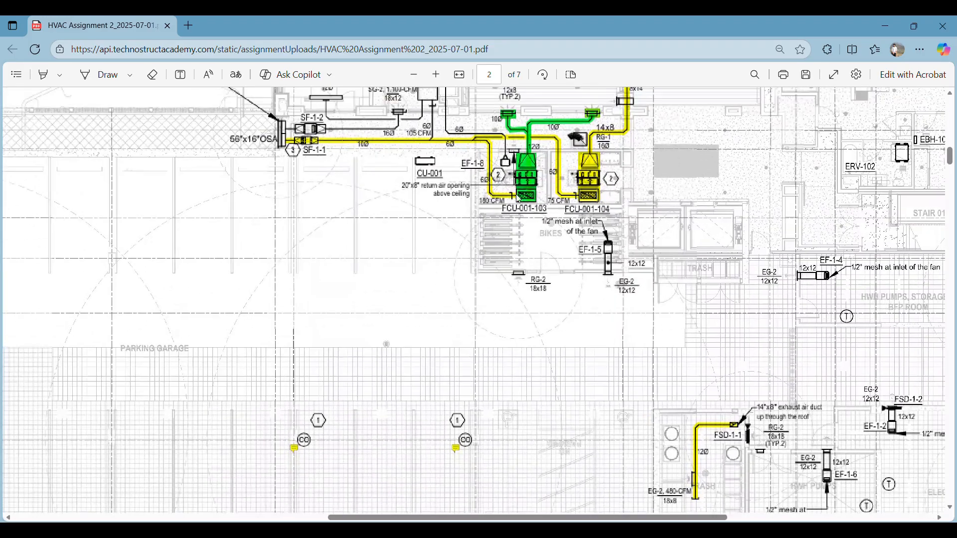
scroll(219, 192, "up", 1)
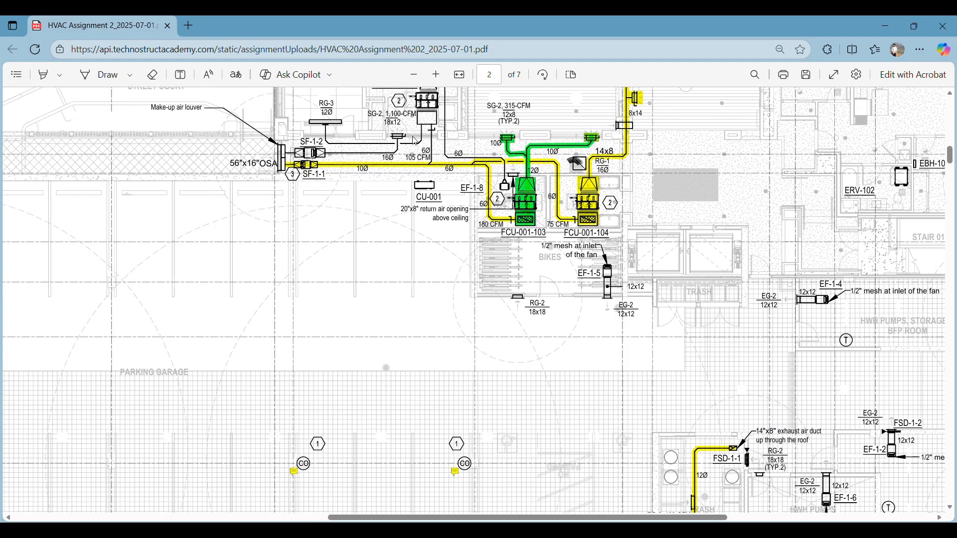
scroll(458, 165, "down", 5, "ctrl")
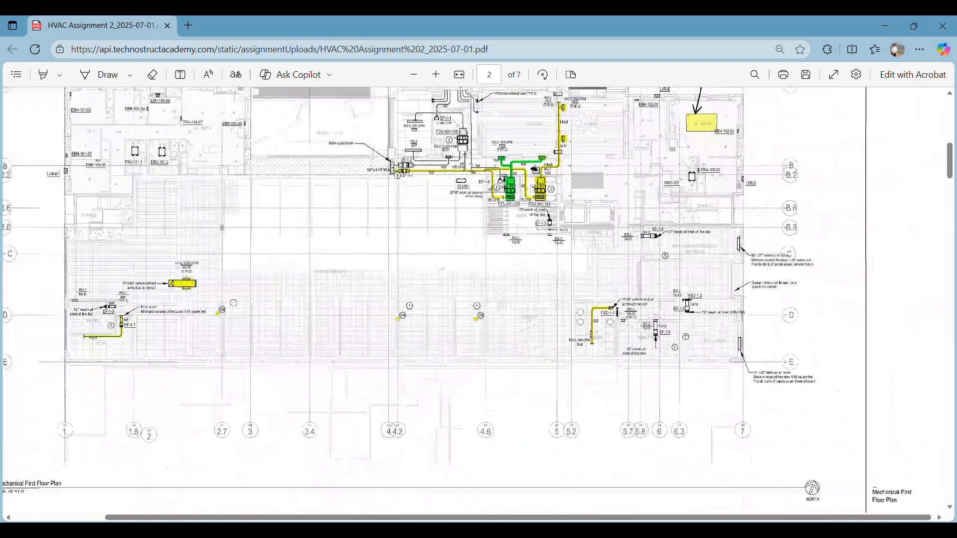
scroll(499, 171, "down", 1, "ctrl")
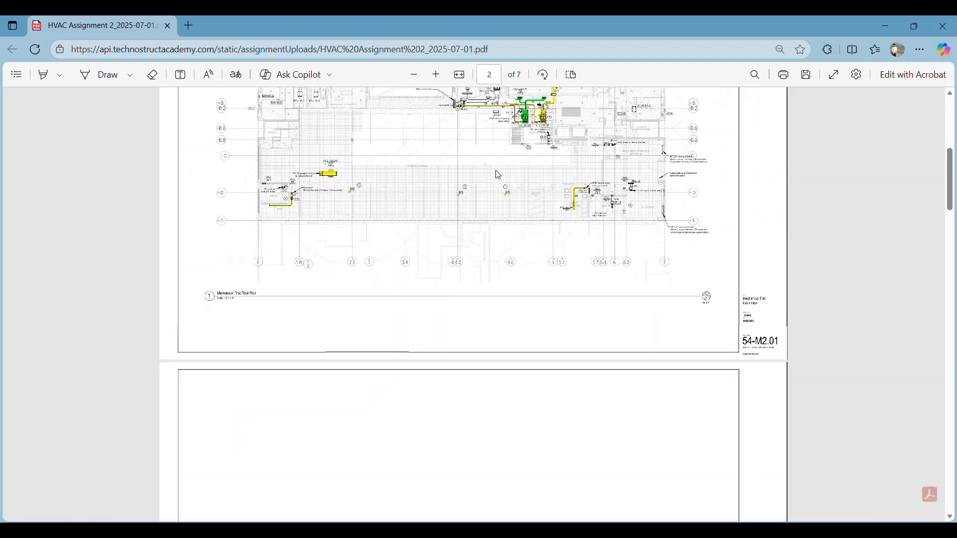
Review the tags, manufacturer, models and notes in the Energy Recovery Ventilator Schedule - Level 1 on page 5
scroll(495, 177, "down", 10)
scroll(365, 236, "down", 7)
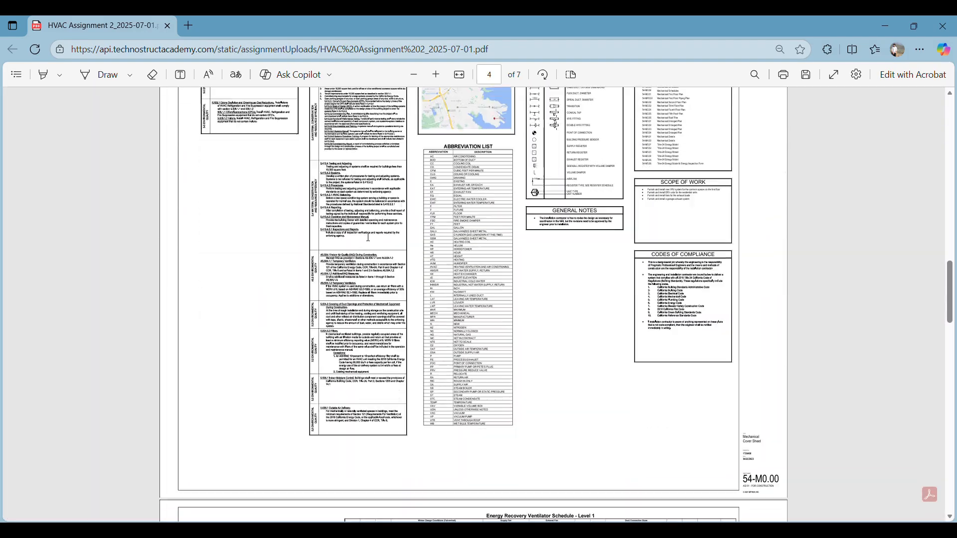
scroll(544, 216, "up", 3, "ctrl")
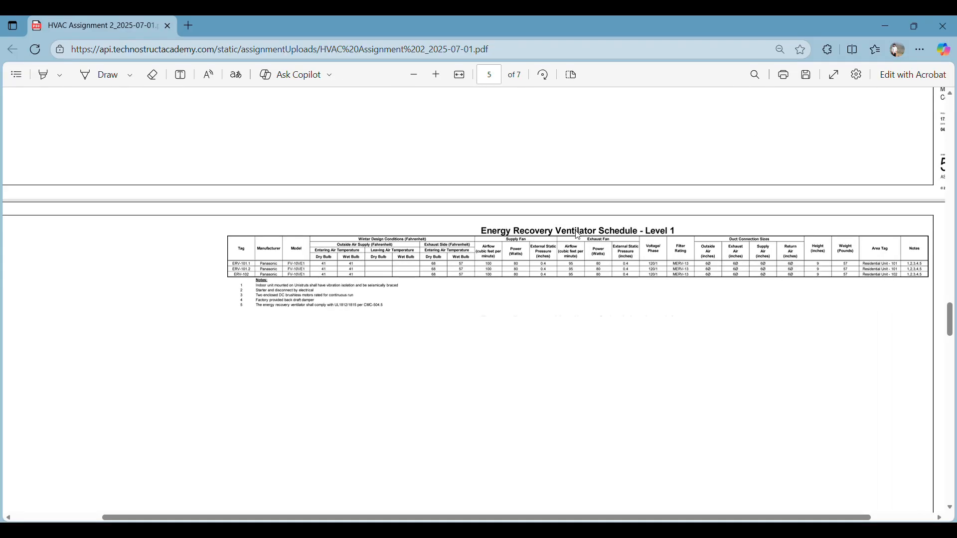
scroll(249, 273, "up", 5, "ctrl")
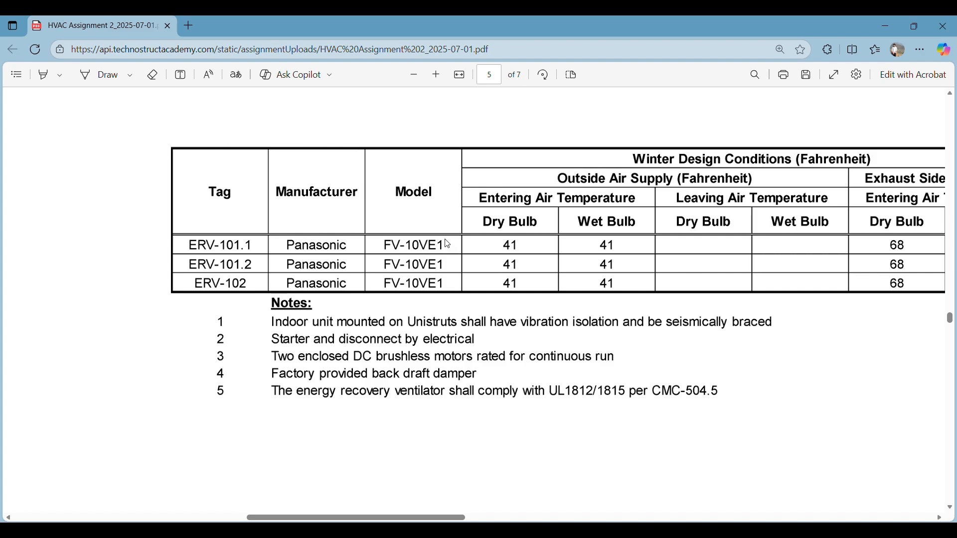
scroll(448, 245, "down", 4, "ctrl")
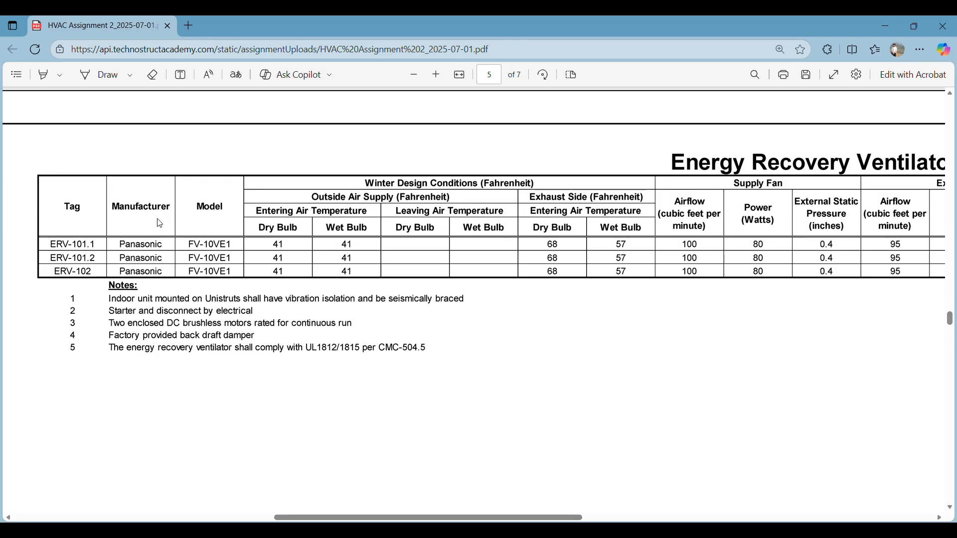
Review the highlighted tags, manufacturers and models in the Fan Coil Unit Schedule - Level 1
scroll(144, 249, "down", 3, "ctrl")
scroll(178, 253, "down", 5)
scroll(212, 253, "up", 4, "ctrl")
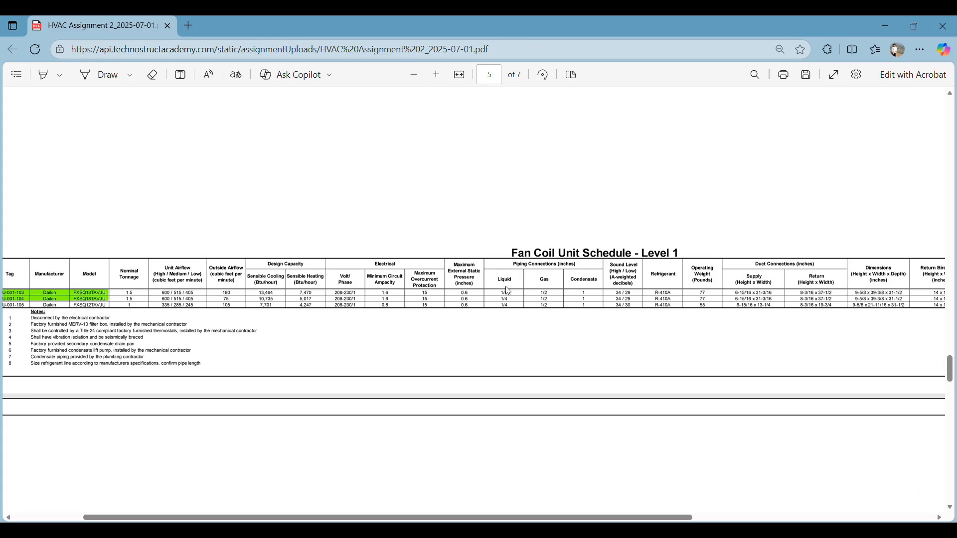
scroll(309, 323, "left", 2)
scroll(311, 327, "up", 3, "ctrl")
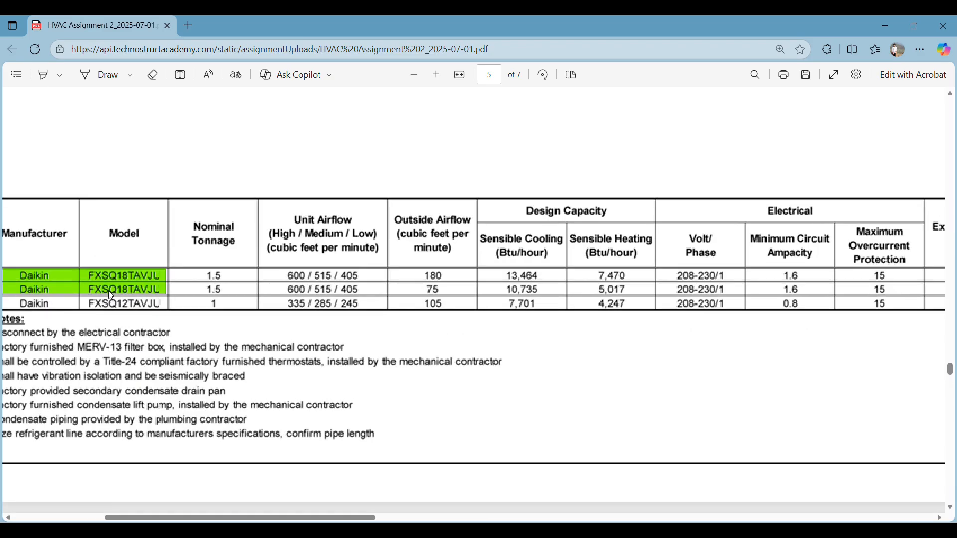
scroll(75, 296, "left", 2)
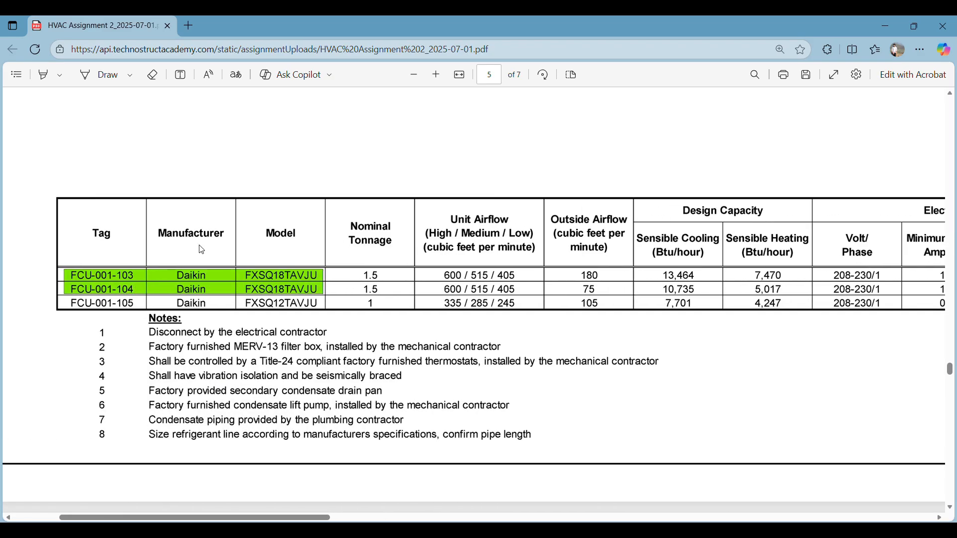
Check the highlighted SF-1-1 entry in the Fan Schedule on page 6
scroll(313, 279, "down", 5, "ctrl")
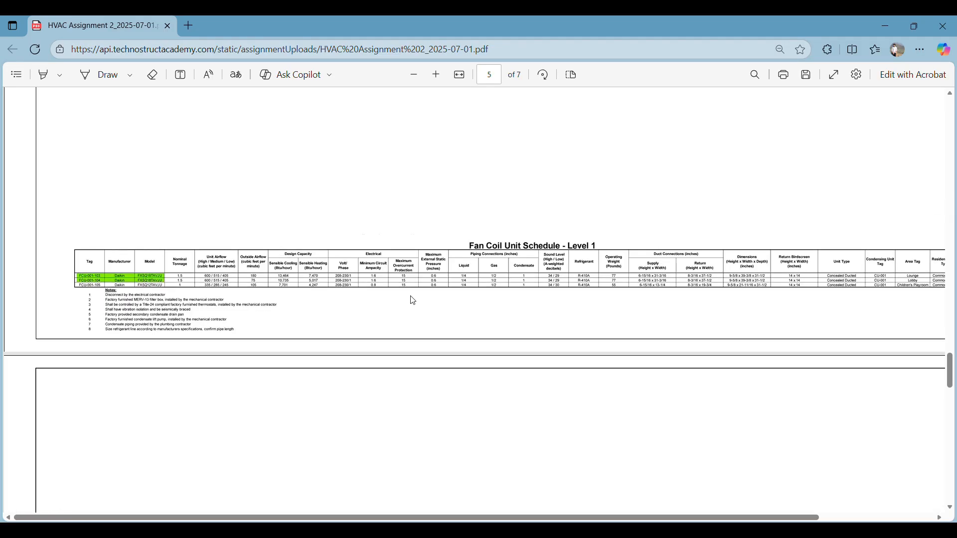
scroll(410, 297, "down", 10)
scroll(440, 288, "up", 3, "ctrl")
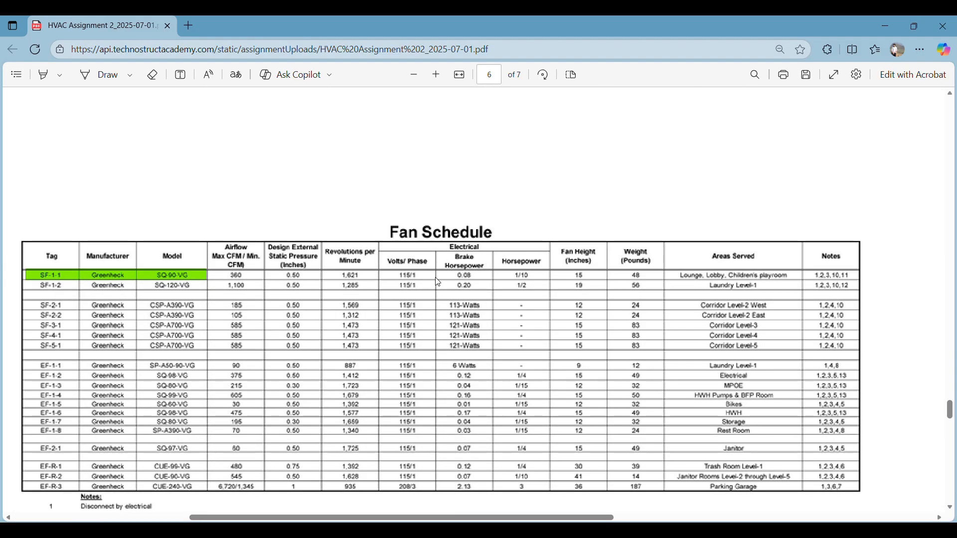
scroll(259, 277, "left", 2)
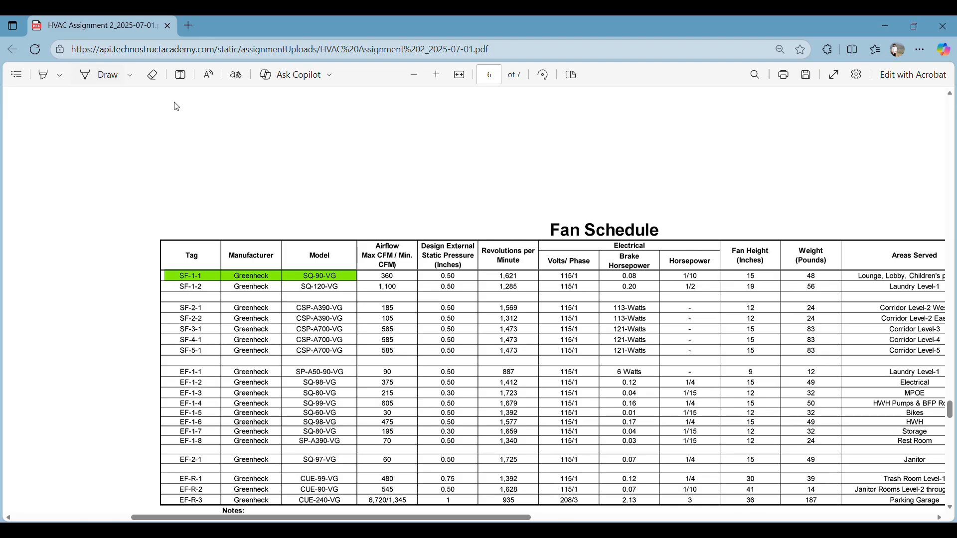
Read the Air Register/Grille Schedule and the highlighted rows of the Louver Schedule on page 7
scroll(438, 192, "down", 4, "ctrl")
scroll(409, 215, "down", 5)
scroll(407, 210, "down", 1)
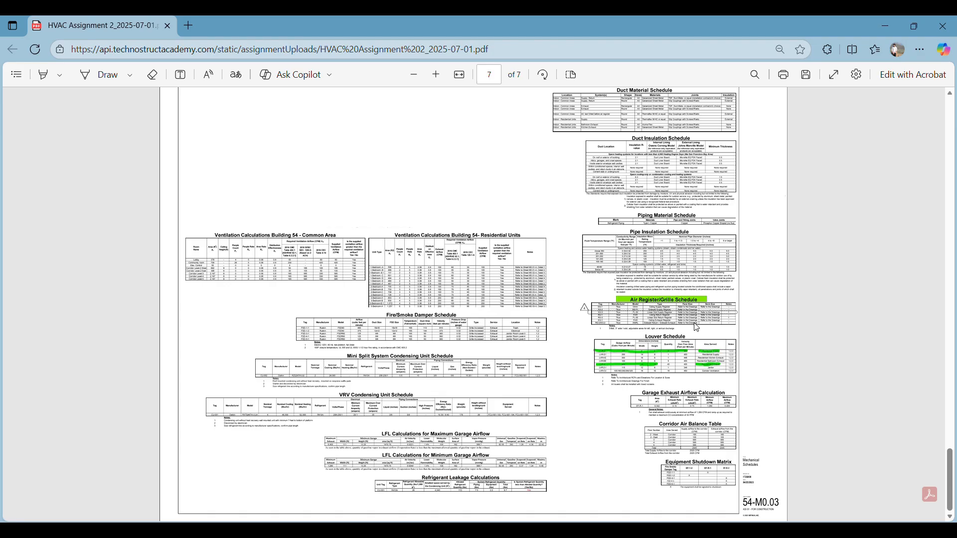
scroll(711, 310, "up", 5, "ctrl")
scroll(716, 312, "up", 3, "ctrl")
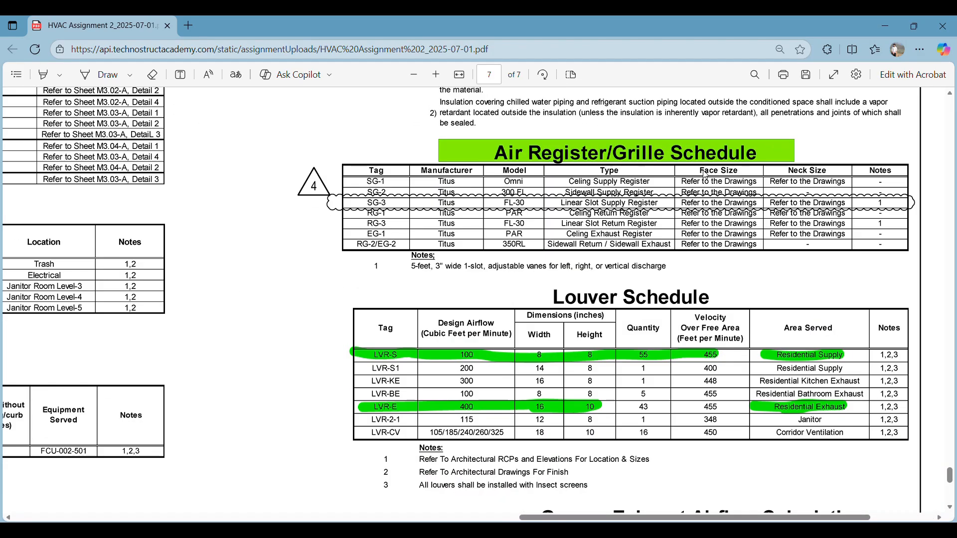
scroll(703, 175, "down", 1, "ctrl")
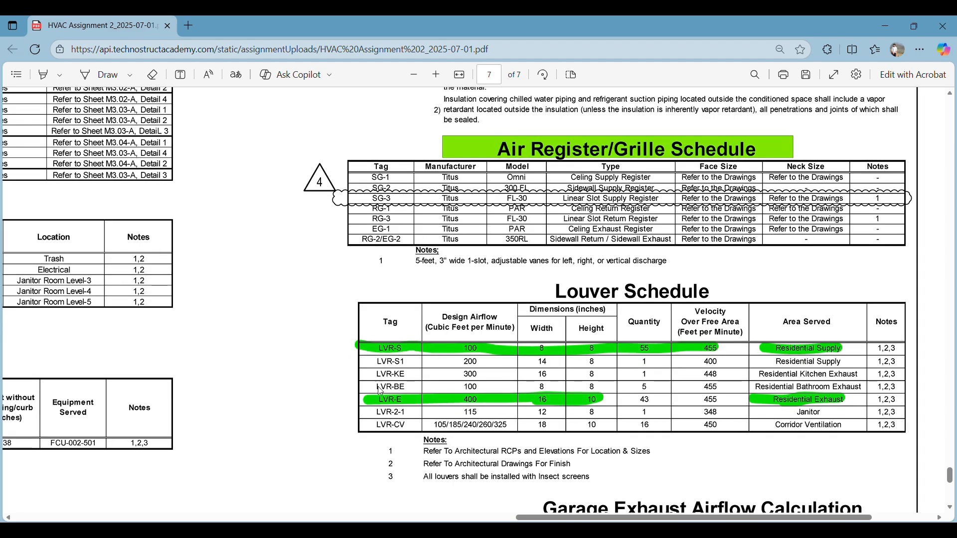
scroll(483, 374, "down", 5, "ctrl")
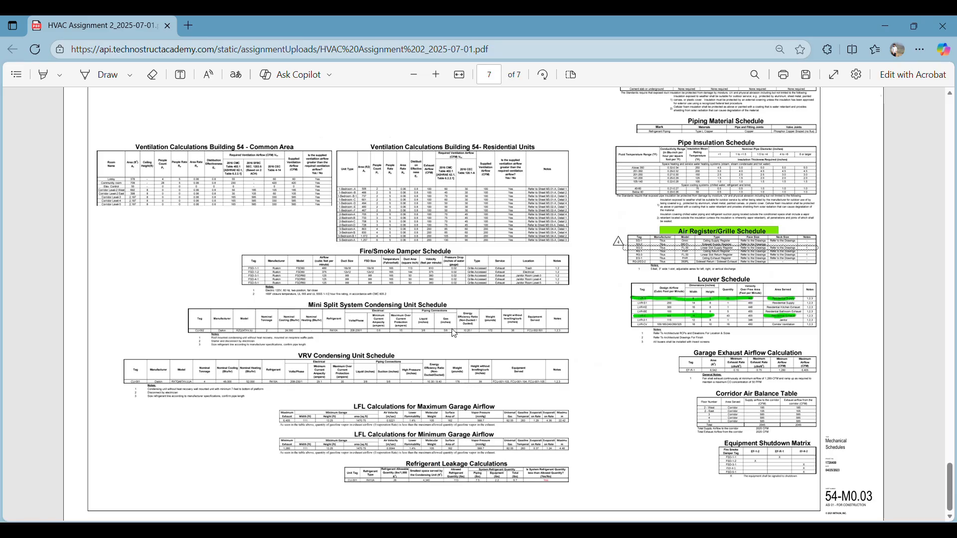
Return from the schedules to the Mechanical First Floor Plan on page 2
scroll(455, 334, "up", 20)
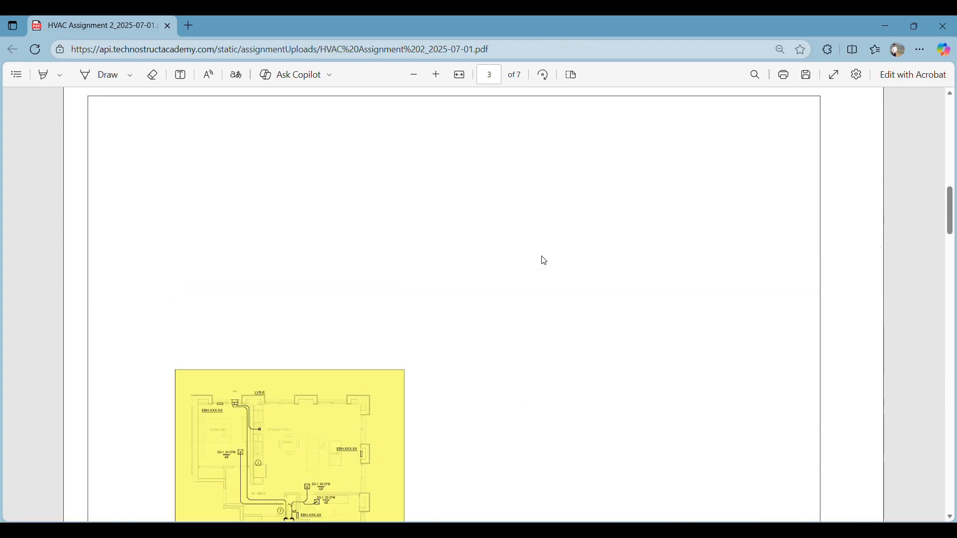
scroll(545, 259, "up", 10)
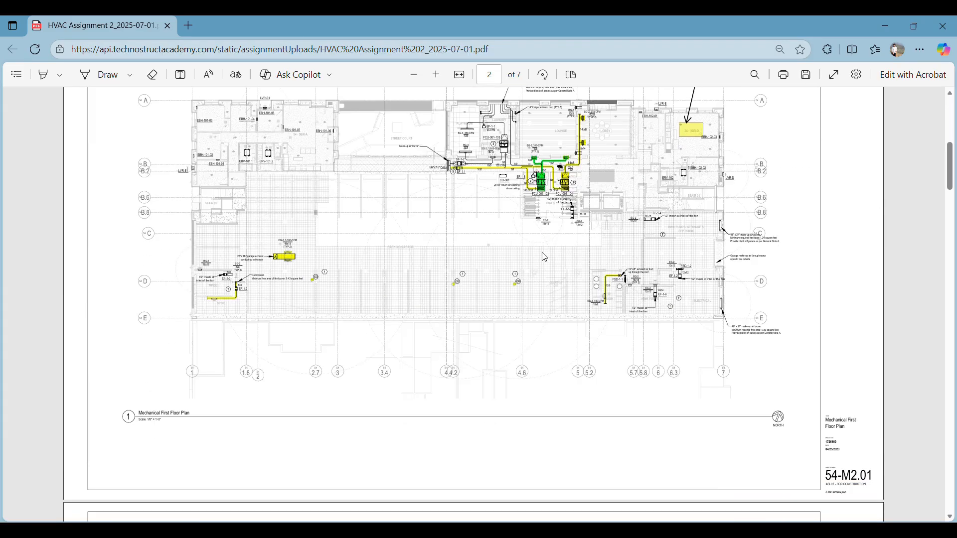
scroll(541, 309, "down", 1)
scroll(534, 390, "up", 1)
Switch to Revit and select the U2 Air Terminals assembly on the Building Level 01 floor plan
left_click(488, 529)
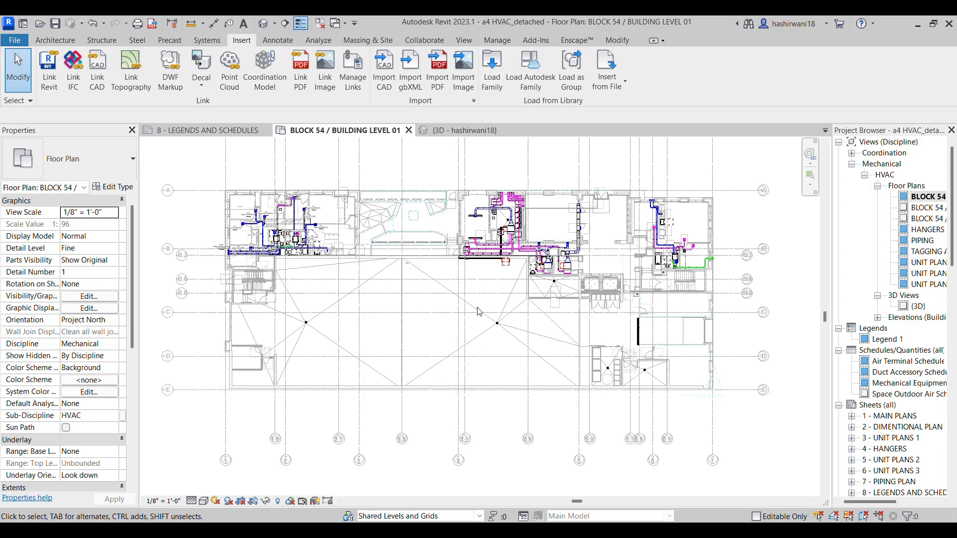
scroll(478, 311, "up", 4)
middle_click_drag(480, 285, 466, 304)
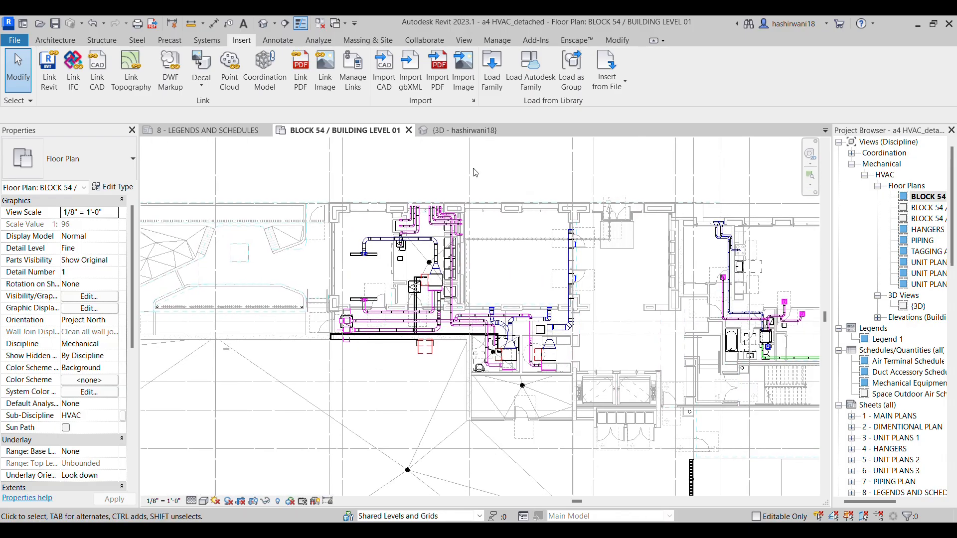
left_click(460, 316)
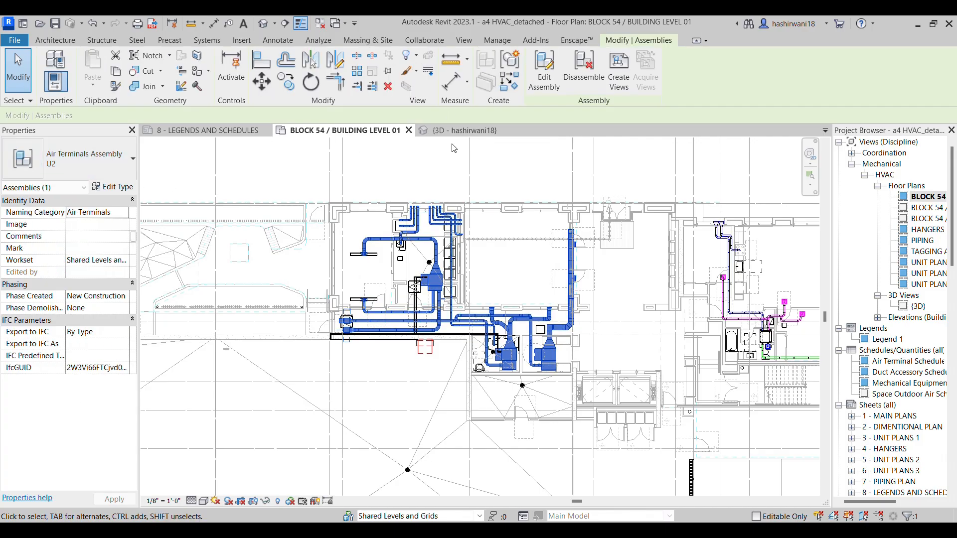
Inspect the modeled ducts, air terminals and hangers of the duct assemblies in the 3D view
left_click(457, 131)
middle_click_drag(436, 355, 513, 255)
scroll(514, 255, "down", 2)
mouse_move(502, 337)
middle_mouse_down()
mouse_move(519, 296)
mouse_move(507, 330)
mouse_move(493, 330)
middle_mouse_up()
scroll(521, 328, "up", 2)
middle_click_drag(559, 291, 455, 368)
middle_click_drag(516, 289, 514, 292)
scroll(514, 293, "down", 5)
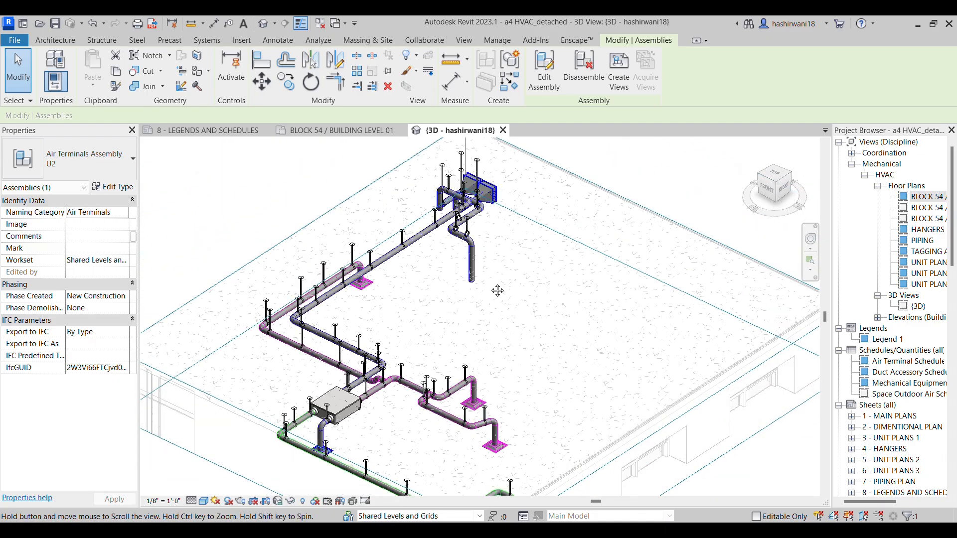
scroll(535, 339, "down", 2)
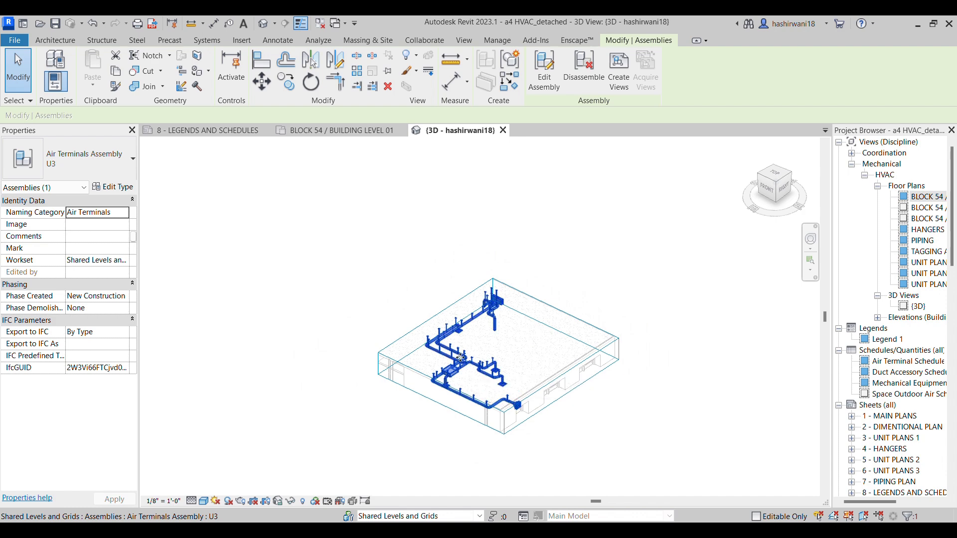
Delete the U2 Air Terminals assembly from the Building Level 01 floor plan together with its associated views
left_click(349, 130)
middle_click_drag(768, 256, 461, 234)
scroll(449, 265, "up", 4)
scroll(445, 266, "down", 5)
middle_click_drag(177, 273, 405, 248)
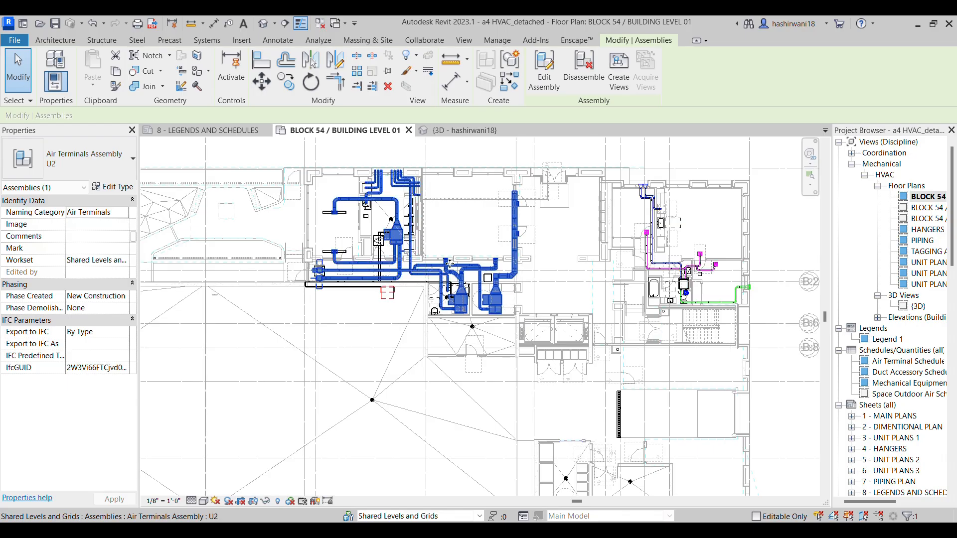
key("Delete")
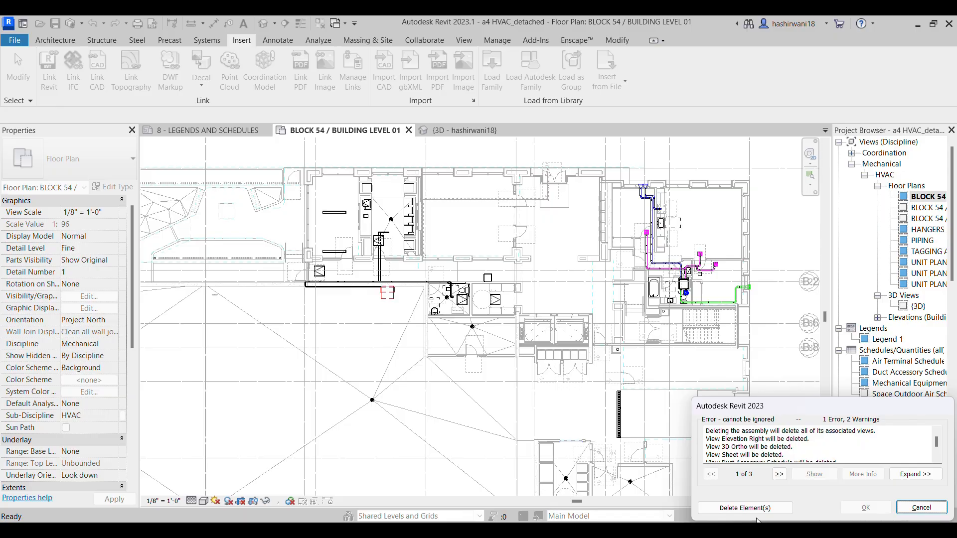
left_click(755, 511)
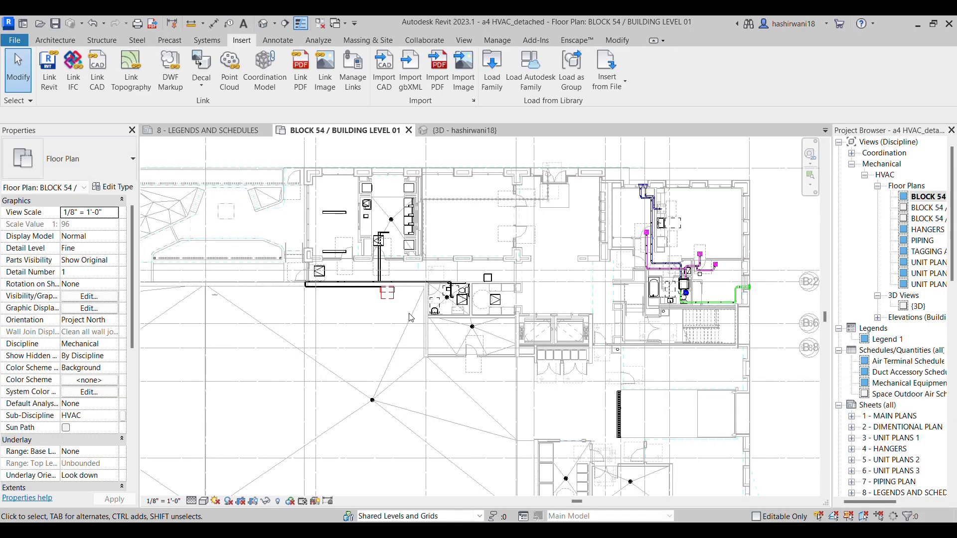
Delete the PIPING Mechanical Equipment assembly from the Building Level 01 floor plan
left_click(387, 299)
scroll(359, 294, "up", 5)
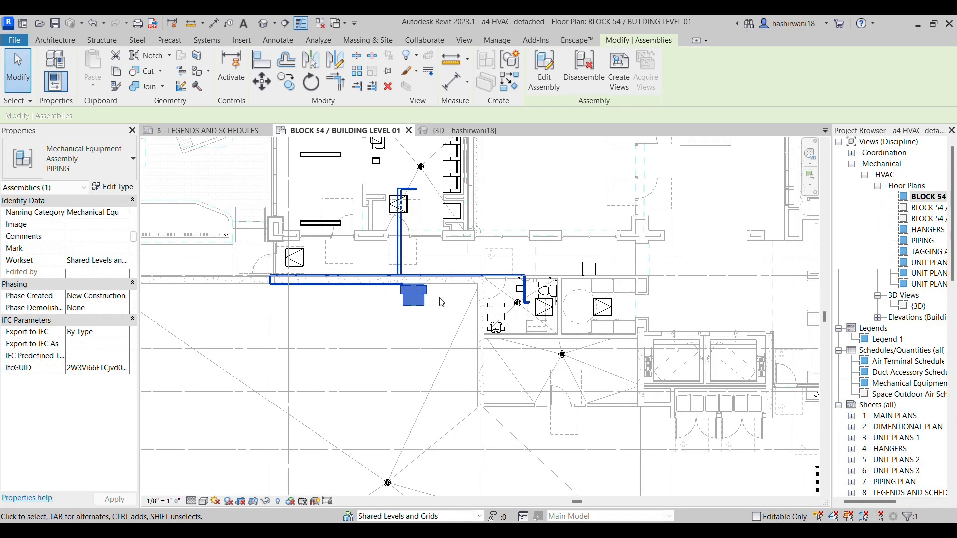
scroll(465, 327, "up", 2)
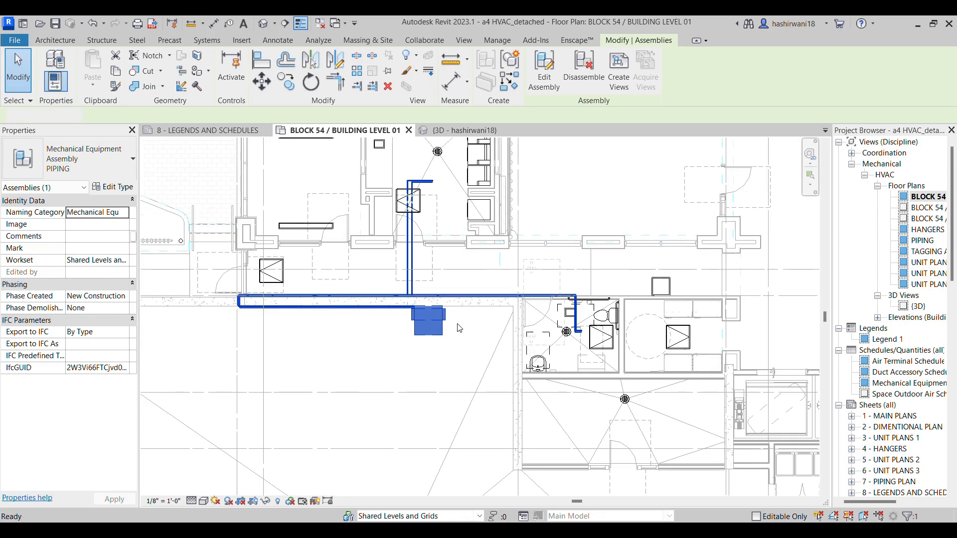
key("Delete")
left_click(733, 508)
Switch back to the assignment PDF and examine the lounge, lobby and playroom ductwork on the Mechanical First Floor Plan
middle_click_drag(456, 278, 553, 342)
scroll(548, 328, "down", 4)
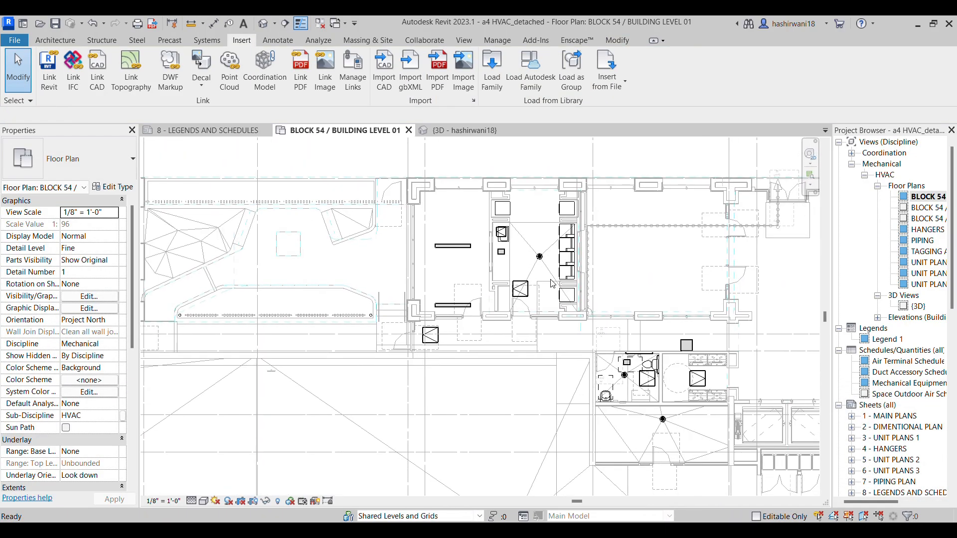
middle_click_drag(593, 366, 541, 310)
left_click(495, 480)
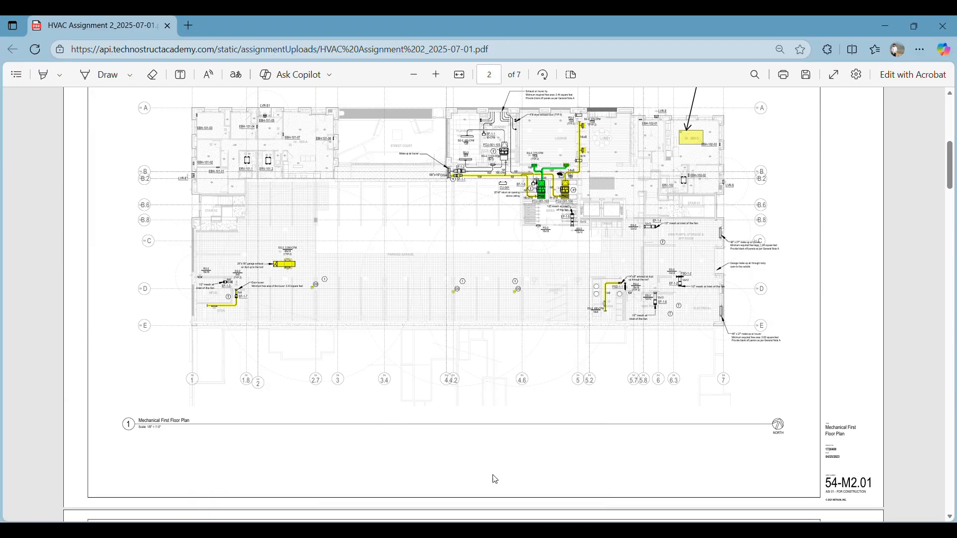
scroll(579, 242, "up", 1)
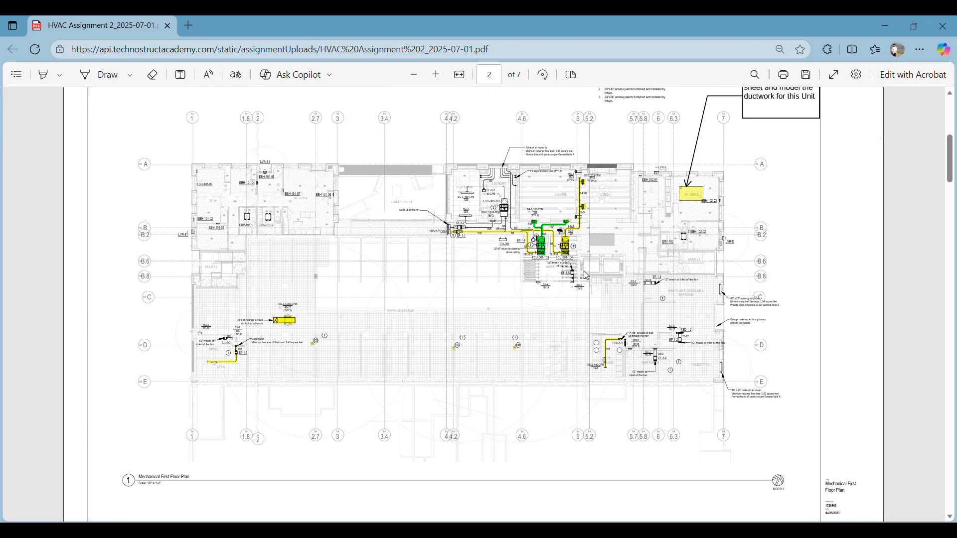
scroll(611, 268, "up", 4, "ctrl")
scroll(616, 273, "up", 3)
scroll(618, 273, "left", 1)
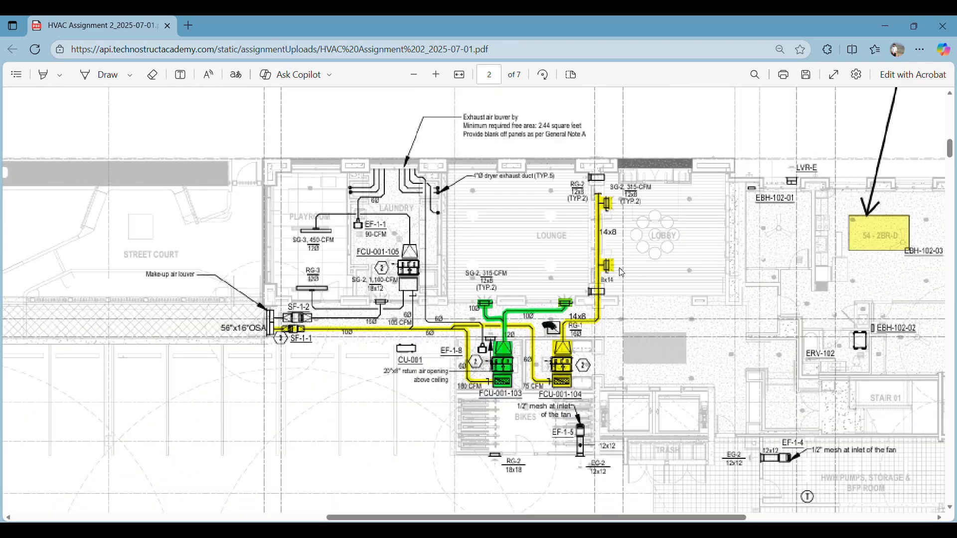
Examine the highlighted duct runs serving FCU-001-103 and FCU-001-104 and their position on the Mechanical First Floor Plan
scroll(622, 273, "up", 2, "ctrl")
scroll(626, 259, "down", 1)
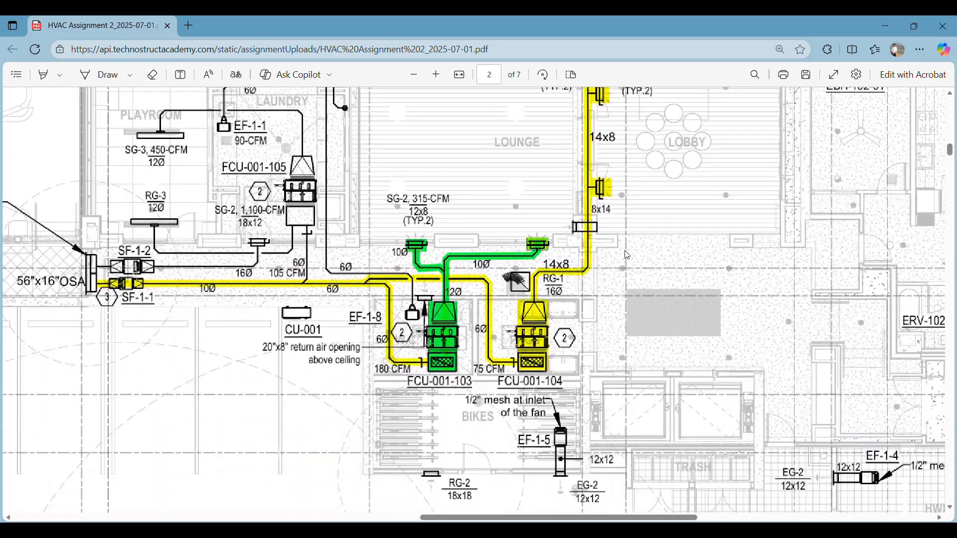
scroll(548, 279, "down", 4, "ctrl")
scroll(510, 312, "up", 1)
scroll(509, 311, "down", 1)
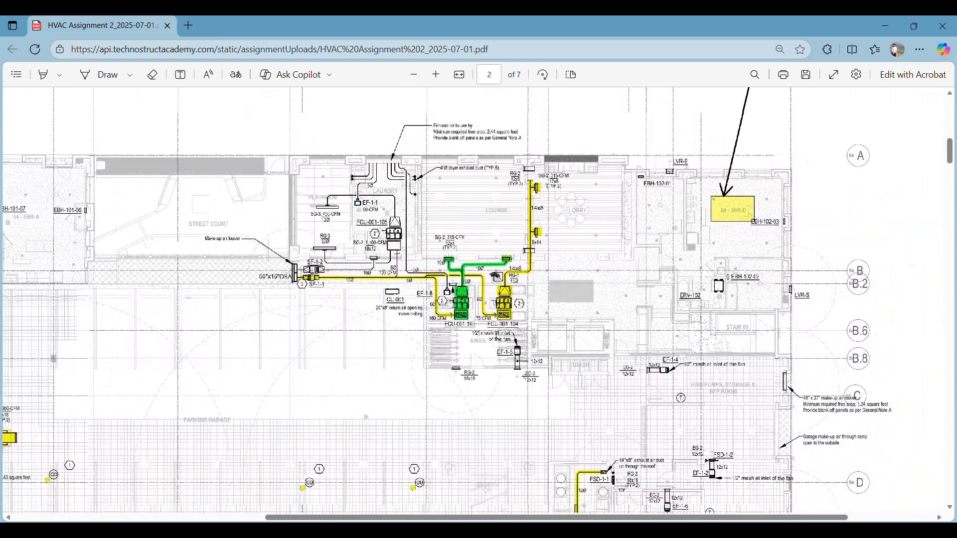
scroll(509, 312, "up", 3, "ctrl")
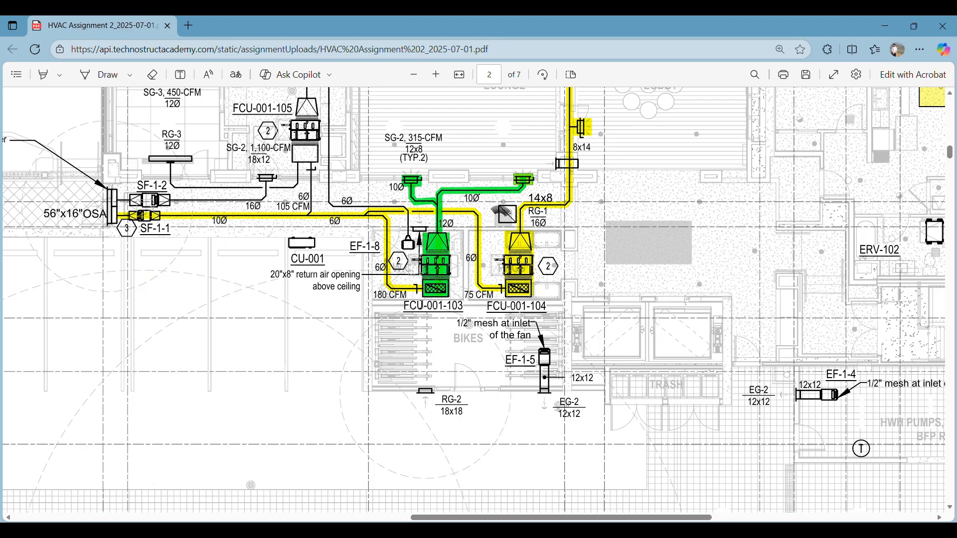
scroll(484, 297, "down", 3, "ctrl")
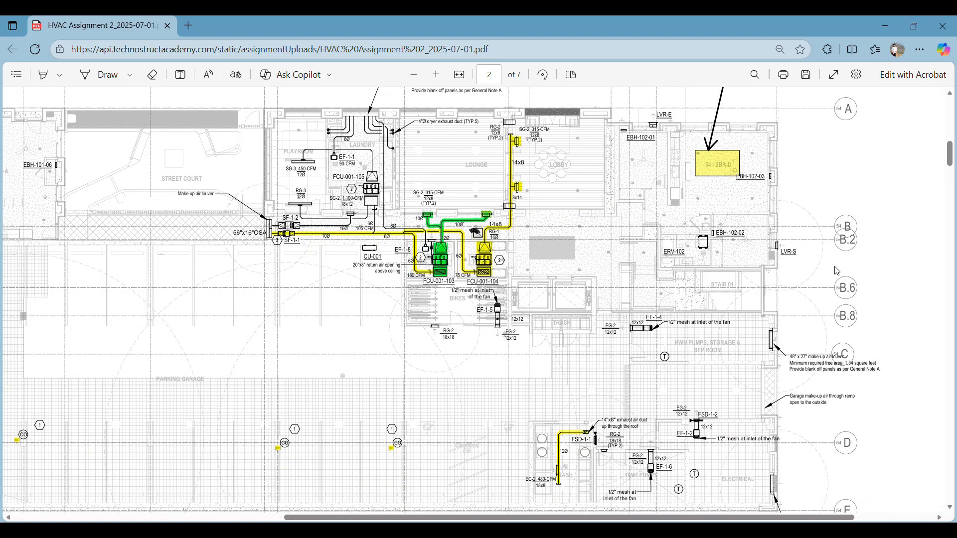
scroll(841, 285, "up", 3)
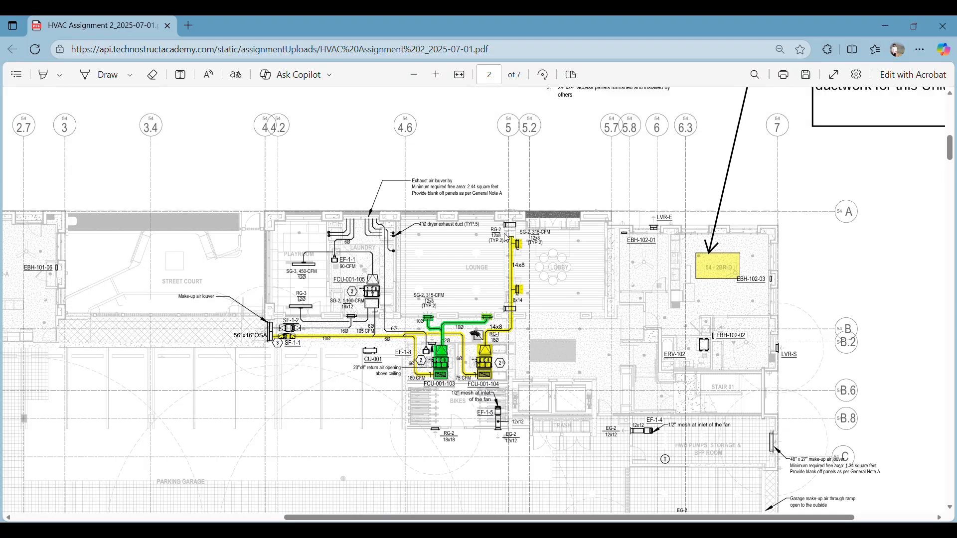
scroll(397, 173, "down", 2)
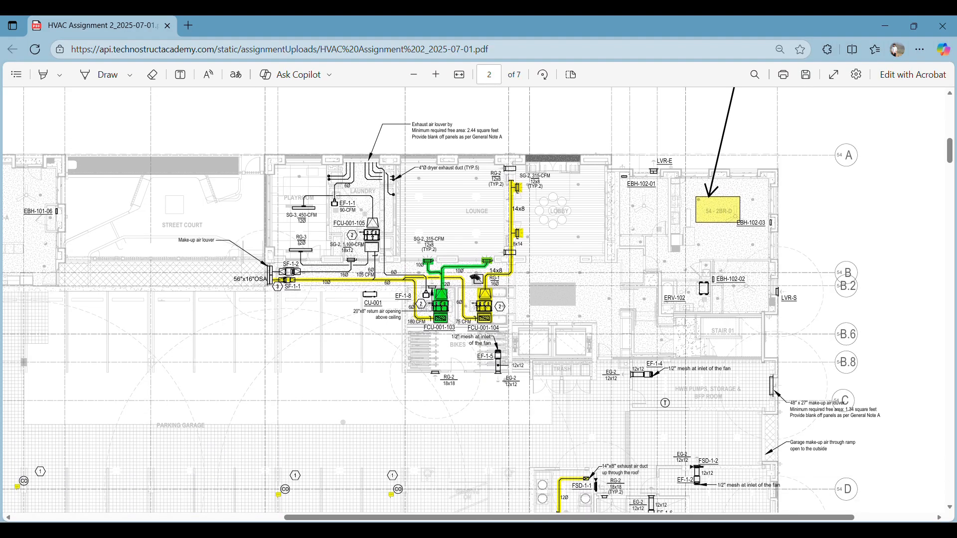
Switch to Revit and inspect the Building Level 01 floor plan, from the unit ductwork by grid B.2 to the restroom area
left_click(491, 531)
scroll(461, 253, "down", 2)
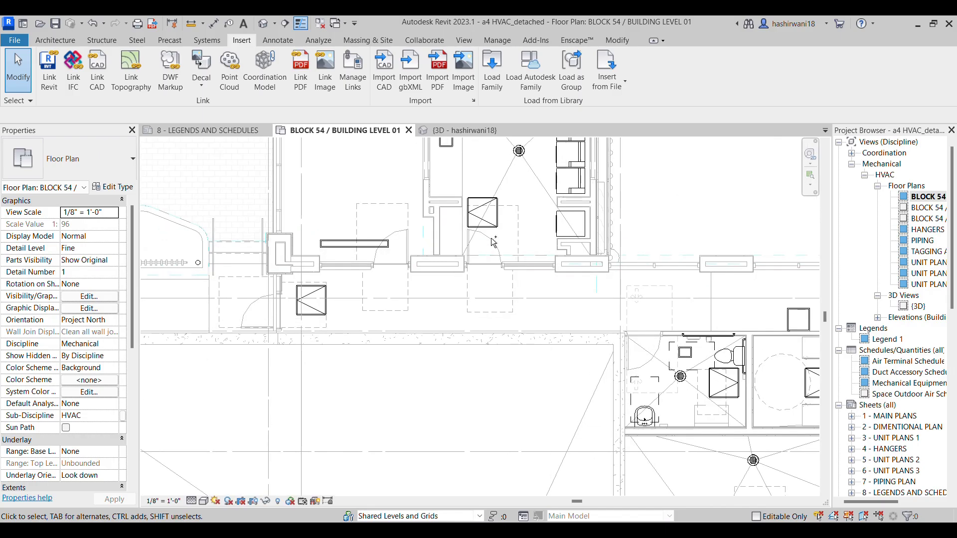
scroll(467, 236, "down", 4)
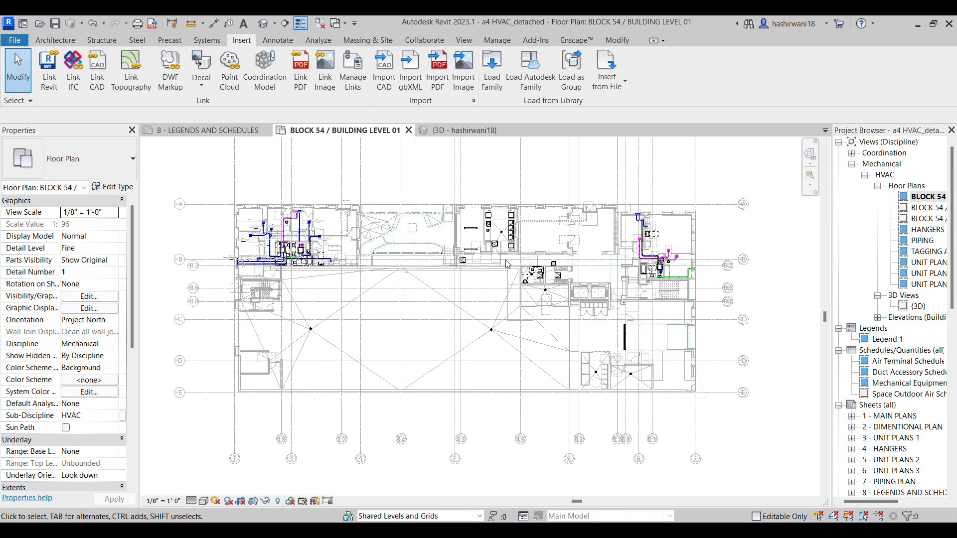
scroll(716, 267, "up", 5)
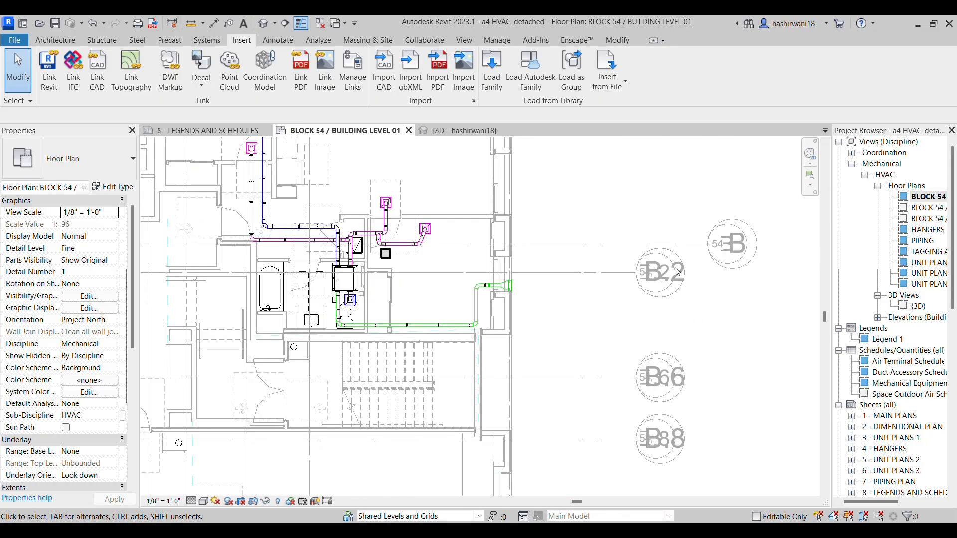
scroll(219, 254, "down", 2)
middle_click_drag(185, 398, 508, 363)
scroll(508, 363, "down", 1)
scroll(387, 289, "up", 5)
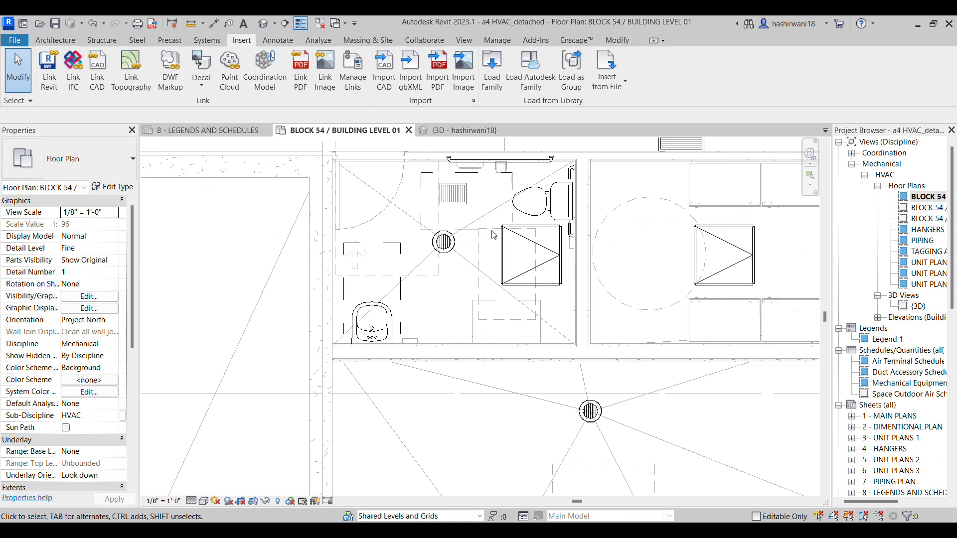
scroll(493, 229, "up", 2)
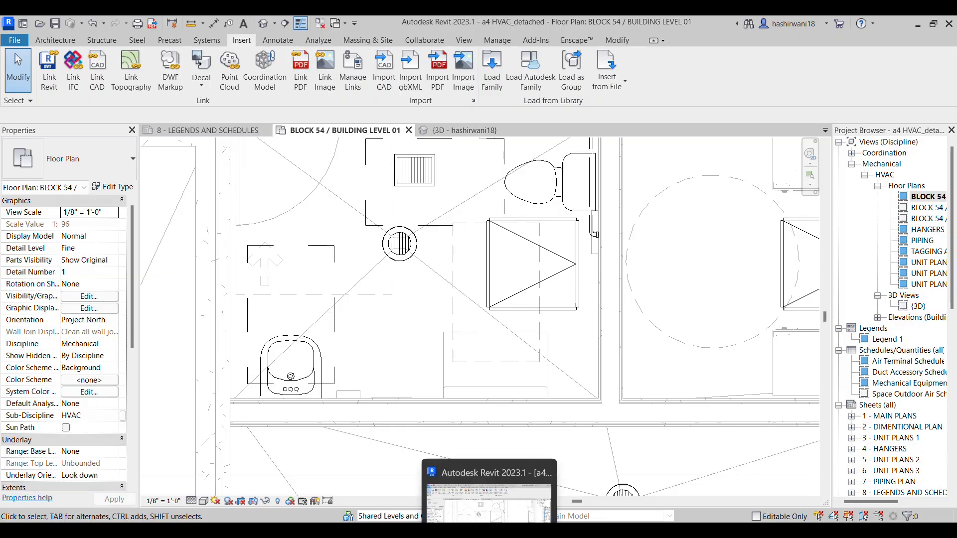
Switch back to the assignment PDF and examine the duct sizes and connections around FCU-001-103, FCU-001-104 and EF-1-8
left_click(490, 516)
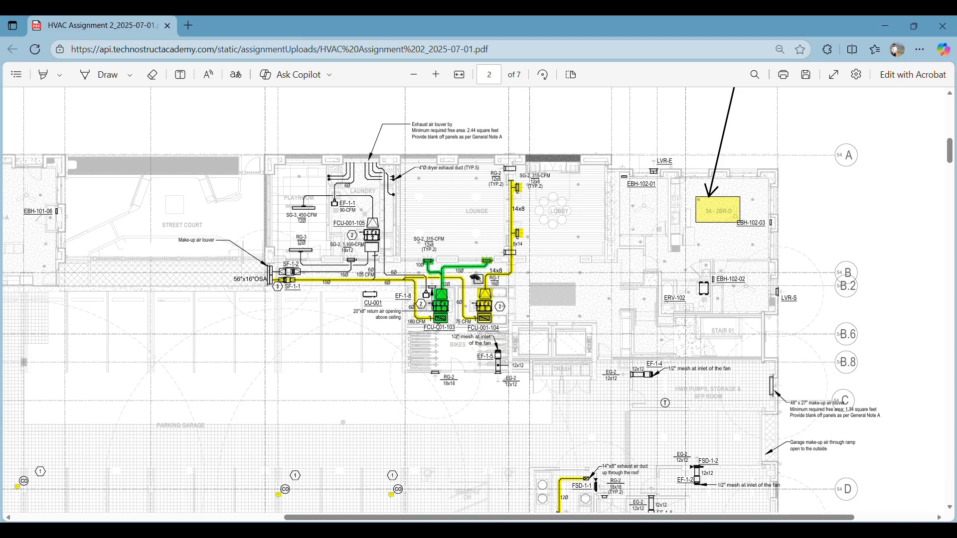
scroll(454, 299, "up", 5, "ctrl")
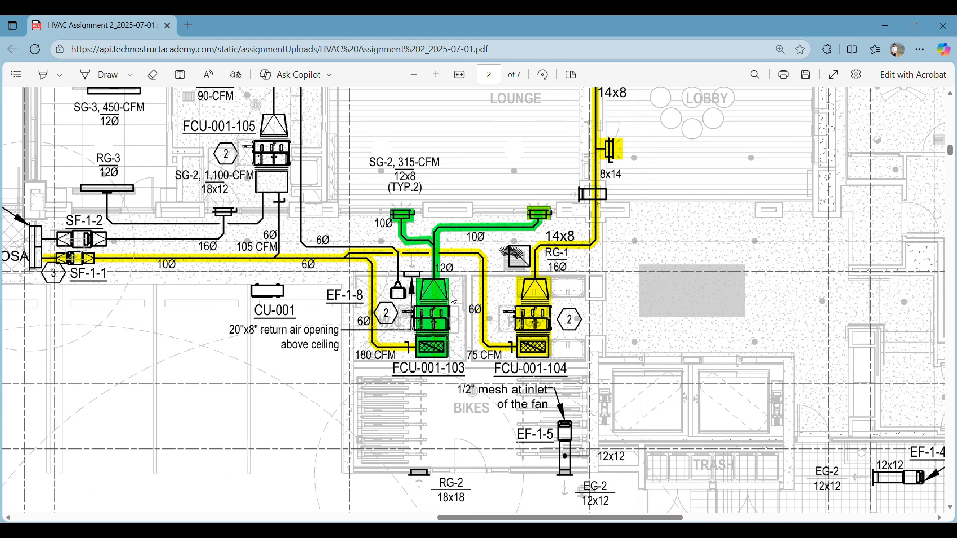
scroll(437, 312, "down", 3, "ctrl")
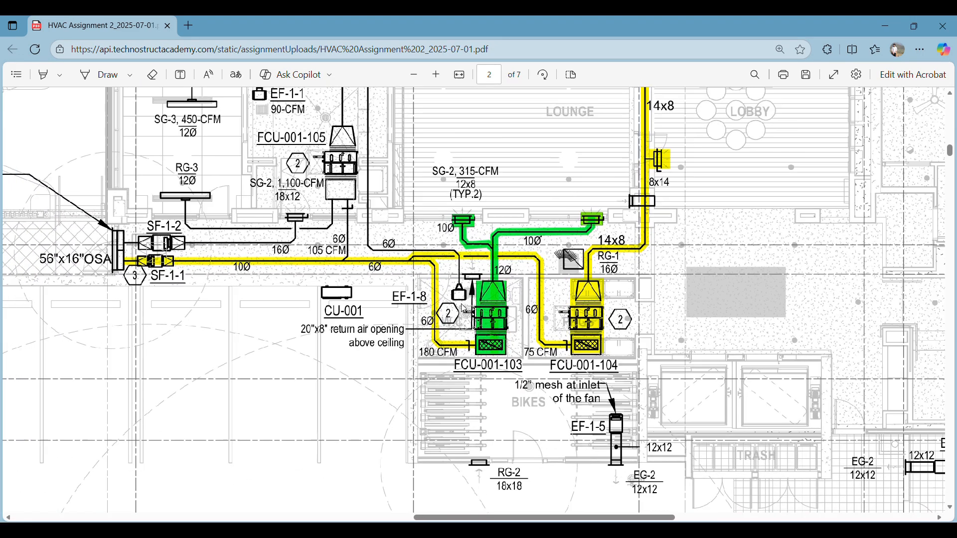
scroll(479, 299, "up", 1)
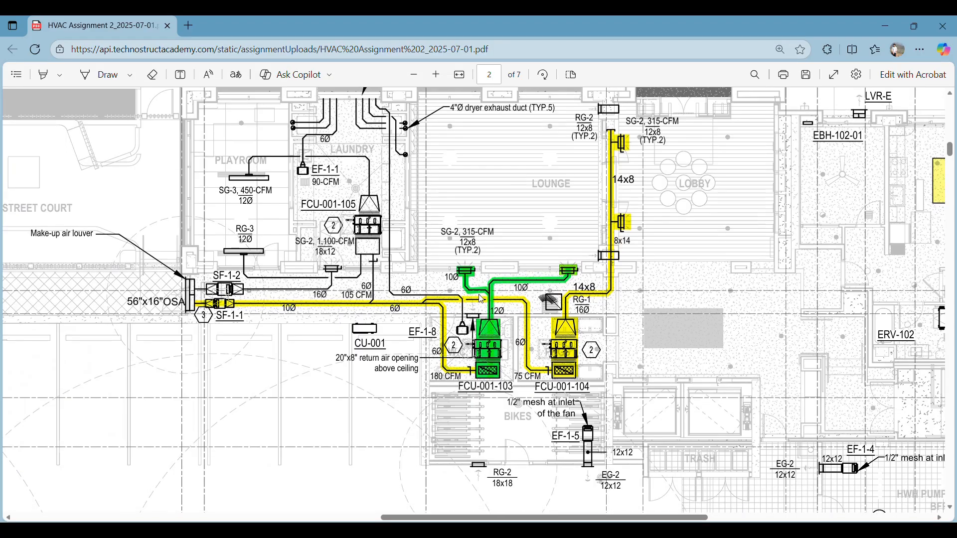
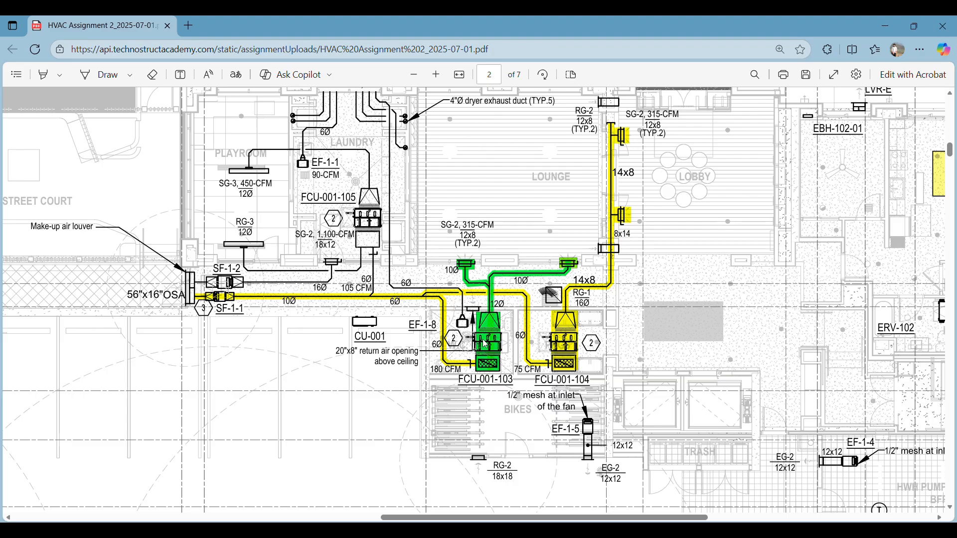
Switch to Revit and place the Daikin FXSQ_TBVJU air conditioner, type 1.5_Ton_FXSQ18TBVJU-FCU-001-103, centred on the restroom's crossed square
left_click(466, 464)
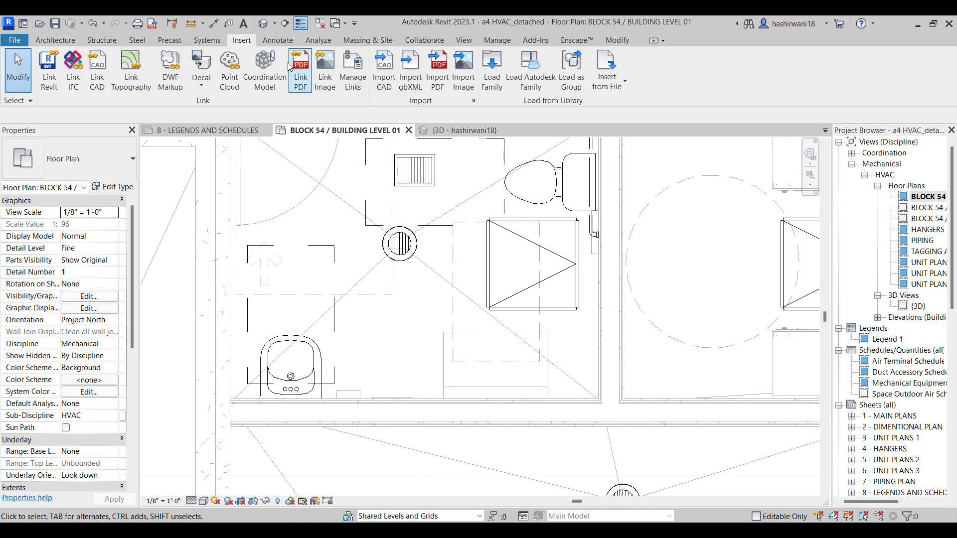
left_click(207, 40)
left_click(364, 69)
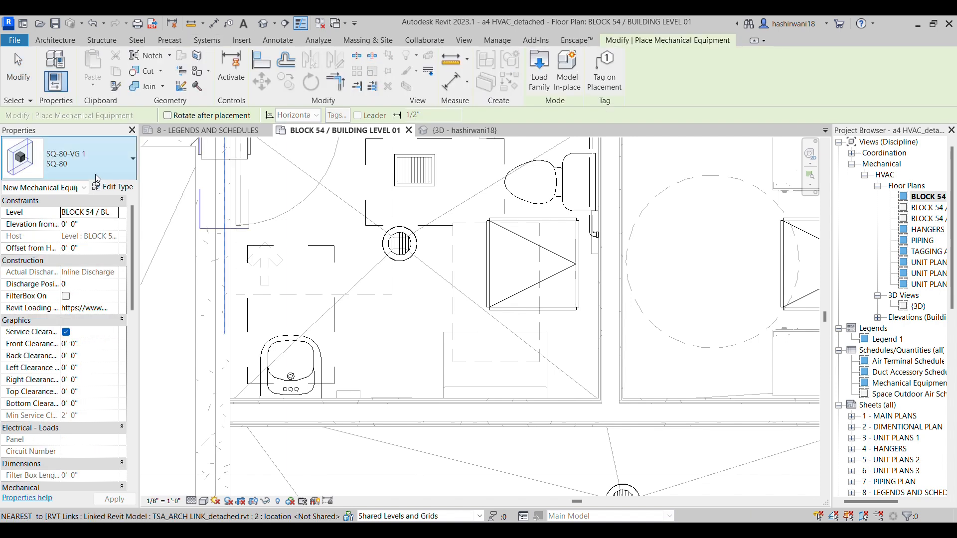
left_click(83, 162)
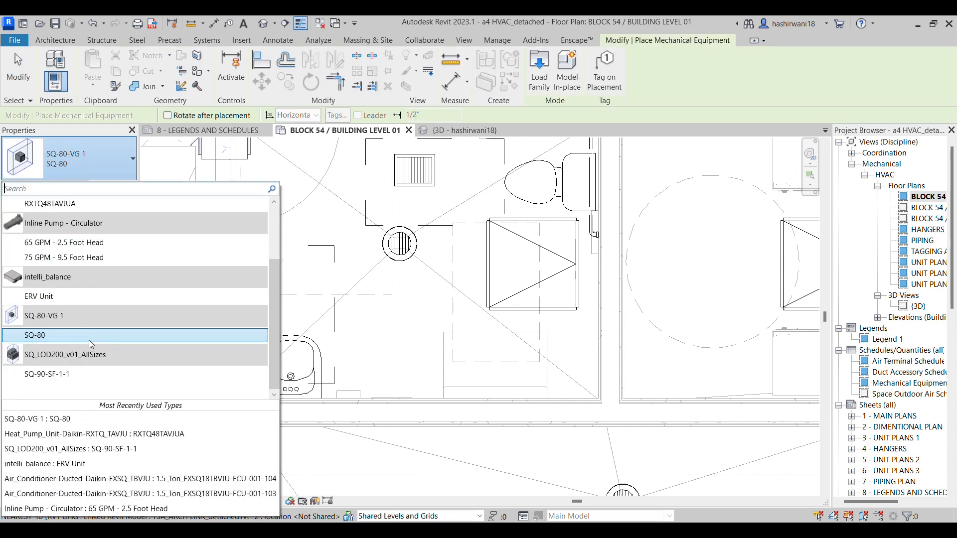
scroll(89, 343, "up", 2)
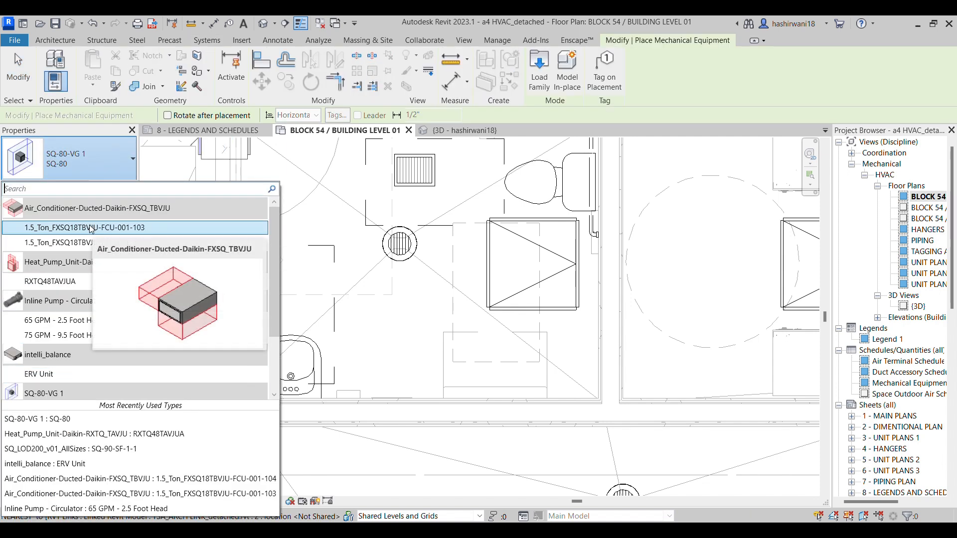
left_click(128, 230)
left_click(489, 532)
mouse_move(492, 463)
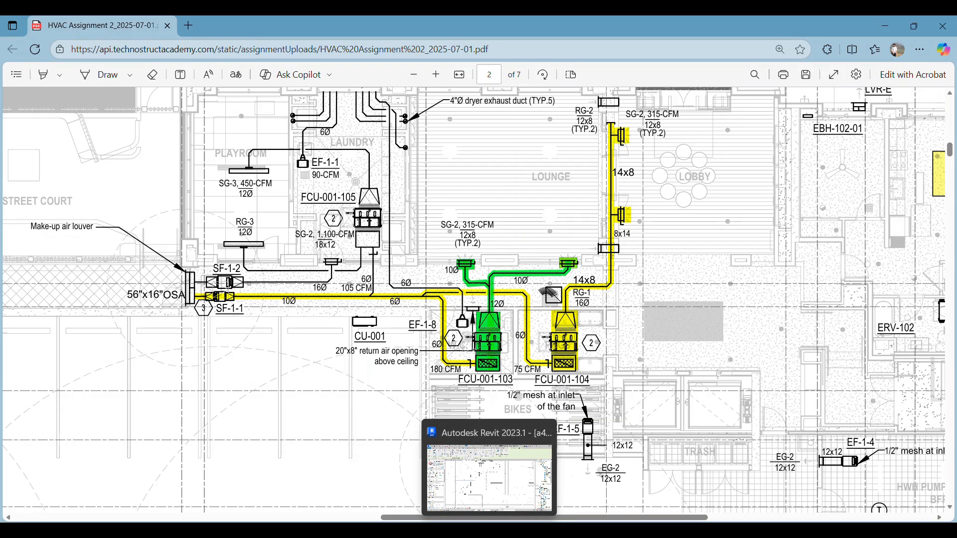
left_click(523, 496)
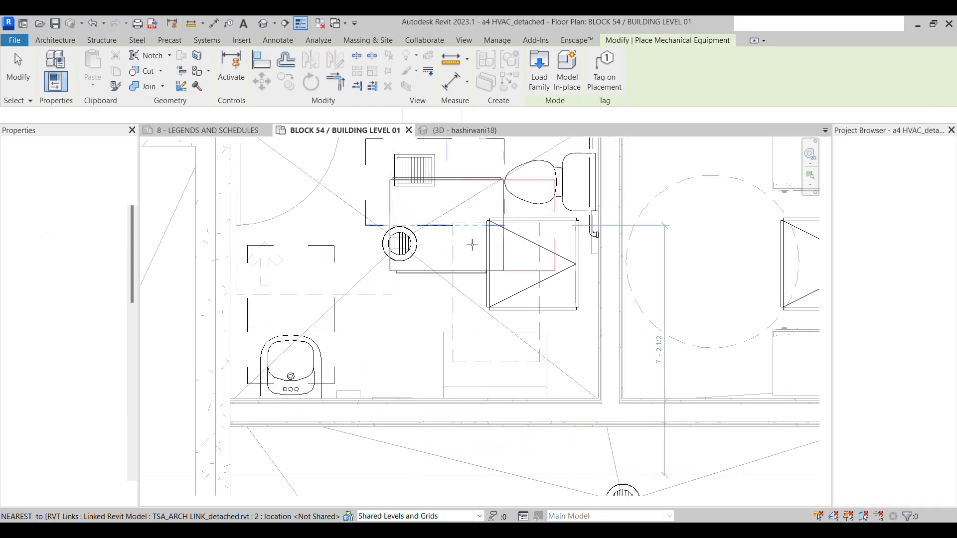
scroll(508, 275, "down", 1)
middle_click_drag(513, 280, 513, 272)
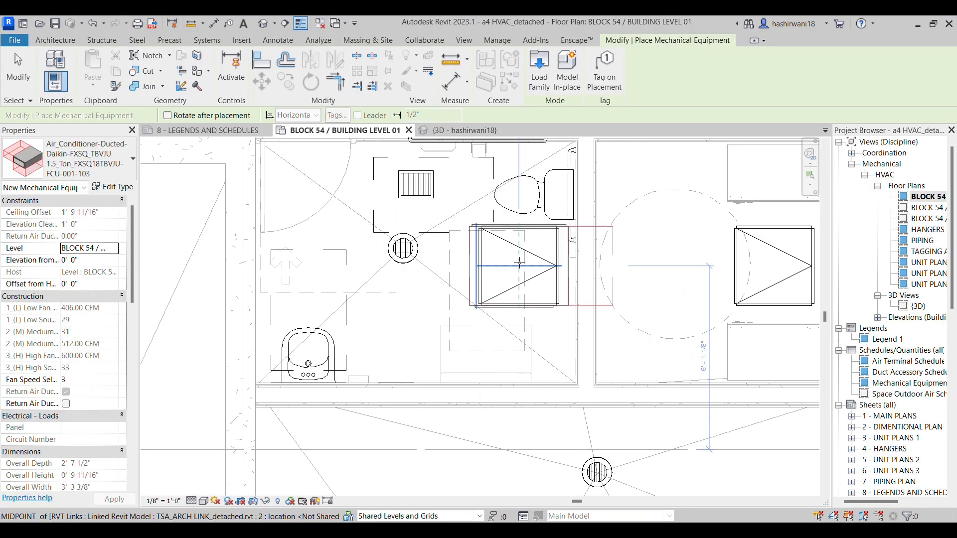
left_click(519, 263)
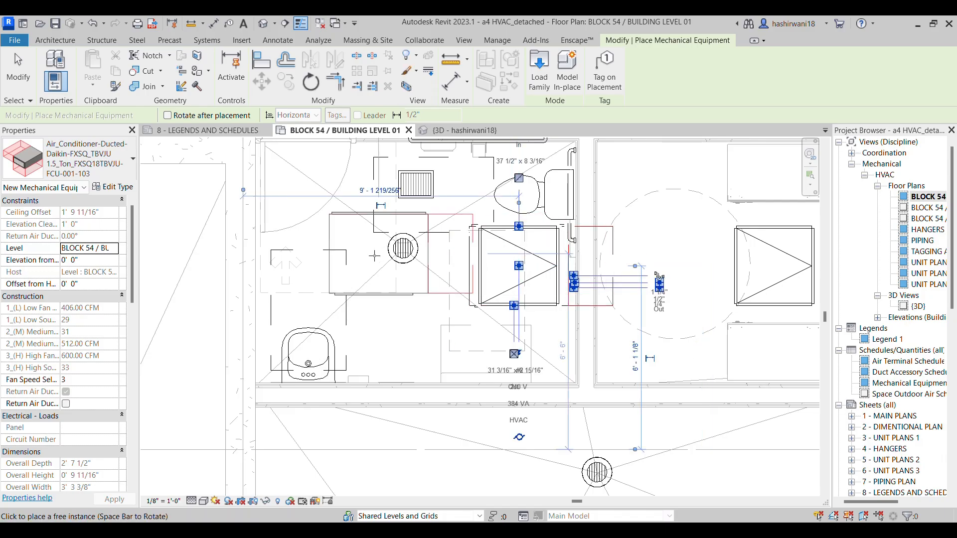
key("Escape")
key("Escape")
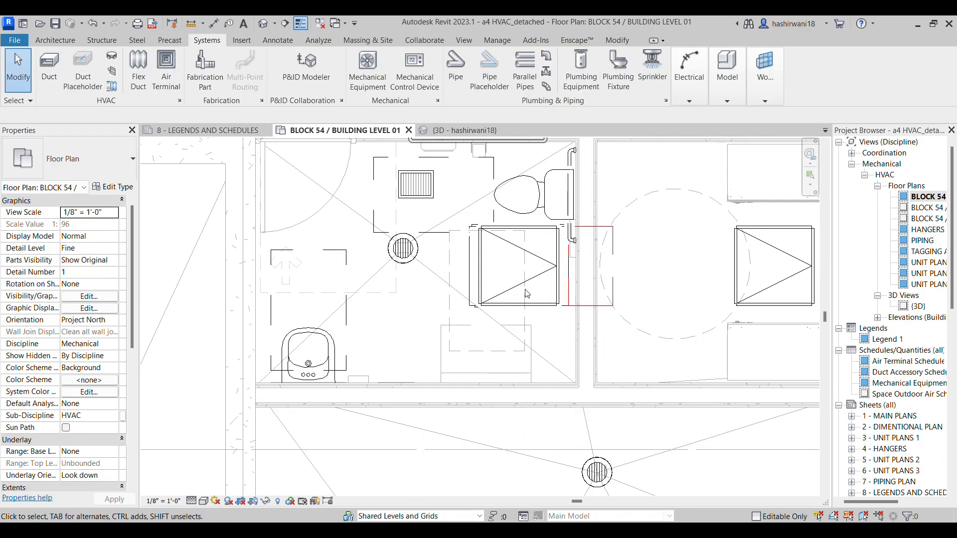
Rotate the placed FCU-001-103 unit 180 degrees in plan
left_click(553, 313)
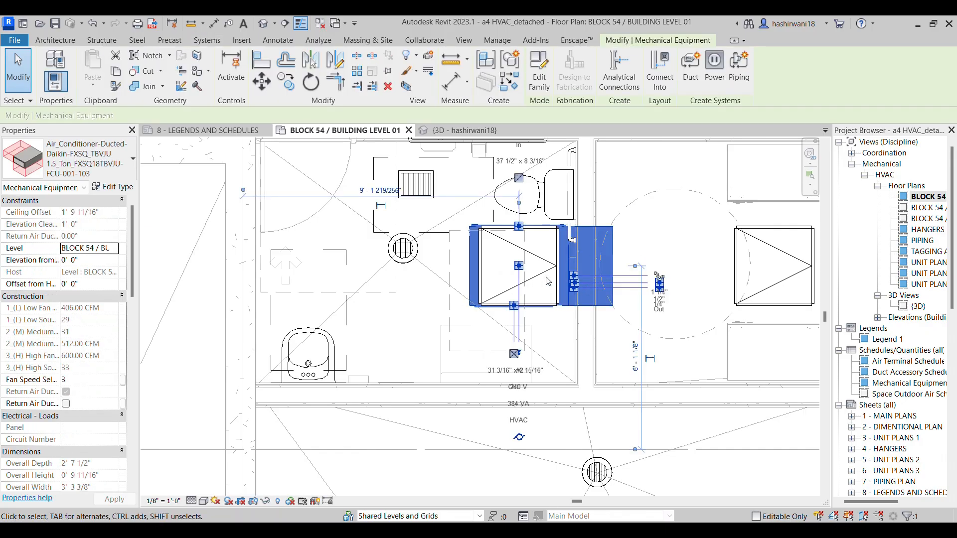
scroll(560, 280, "down", 1)
middle_click_drag(560, 280, 517, 274)
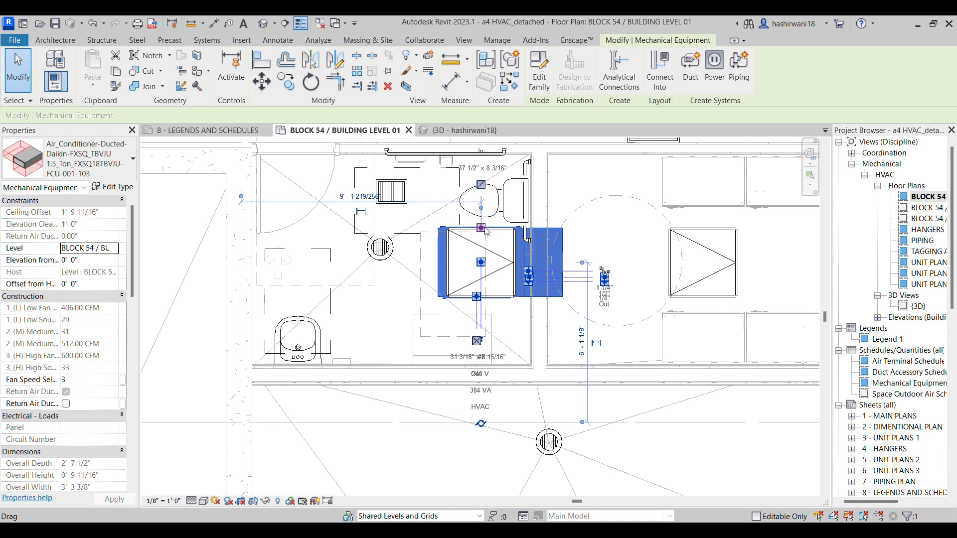
middle_click_drag(560, 227, 523, 227)
scroll(523, 228, "down", 1)
left_click(555, 186)
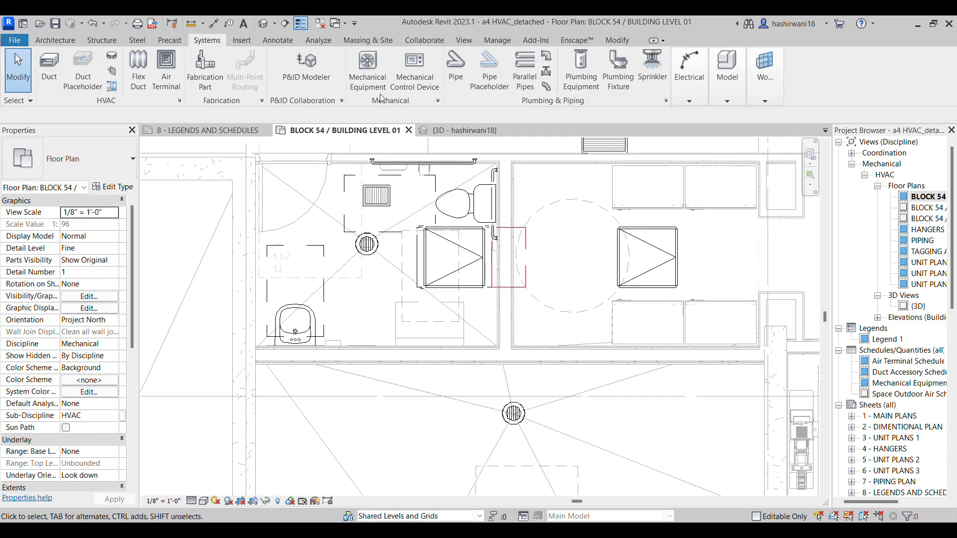
scroll(464, 156, "up", 1)
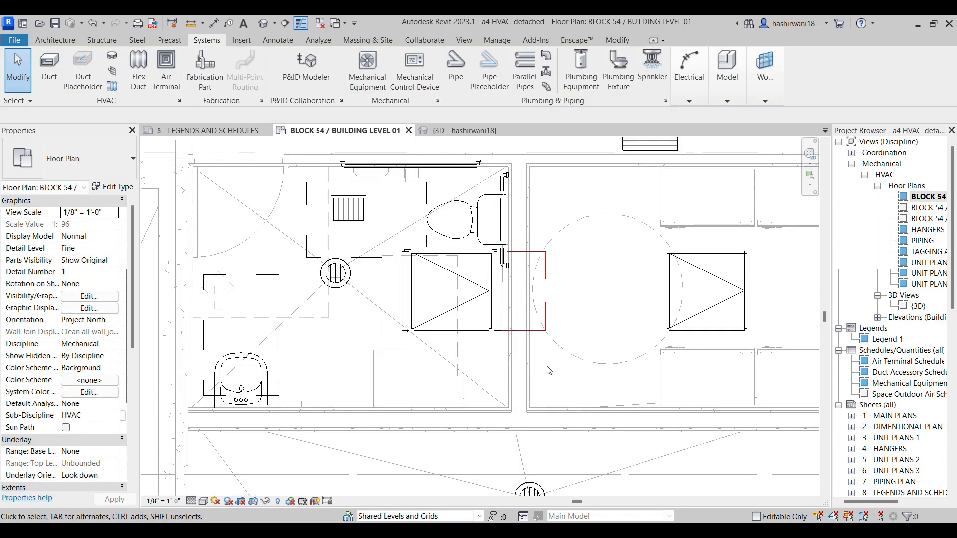
left_click(505, 336)
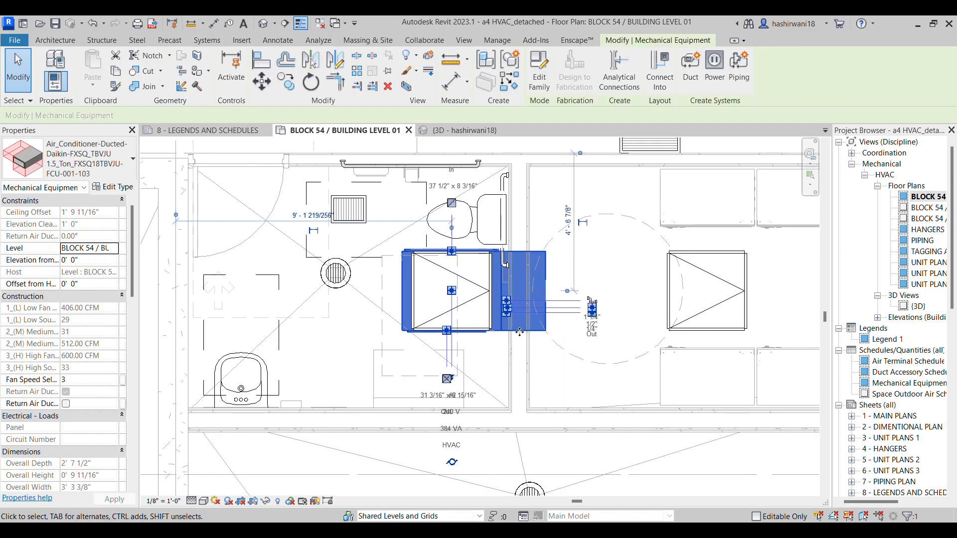
key("space")
key("space")
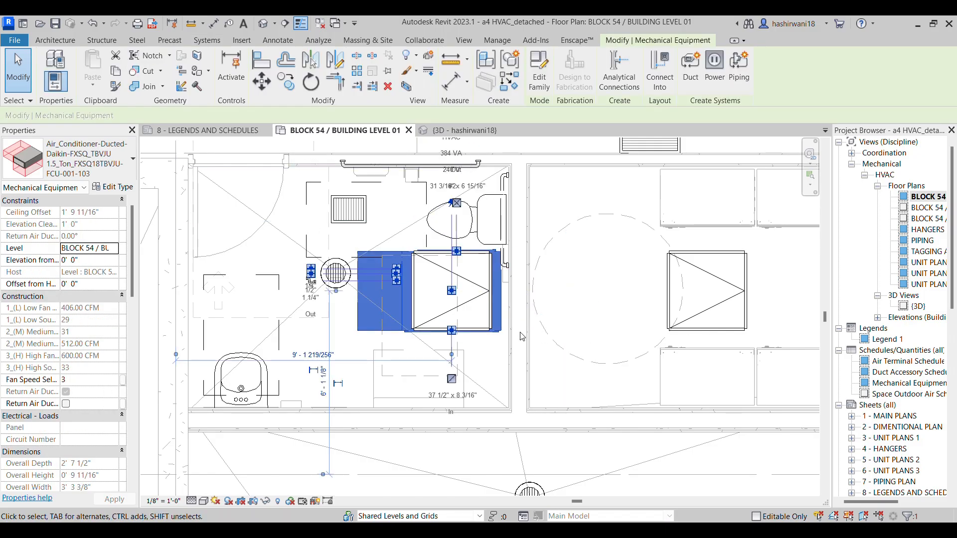
left_click(584, 280)
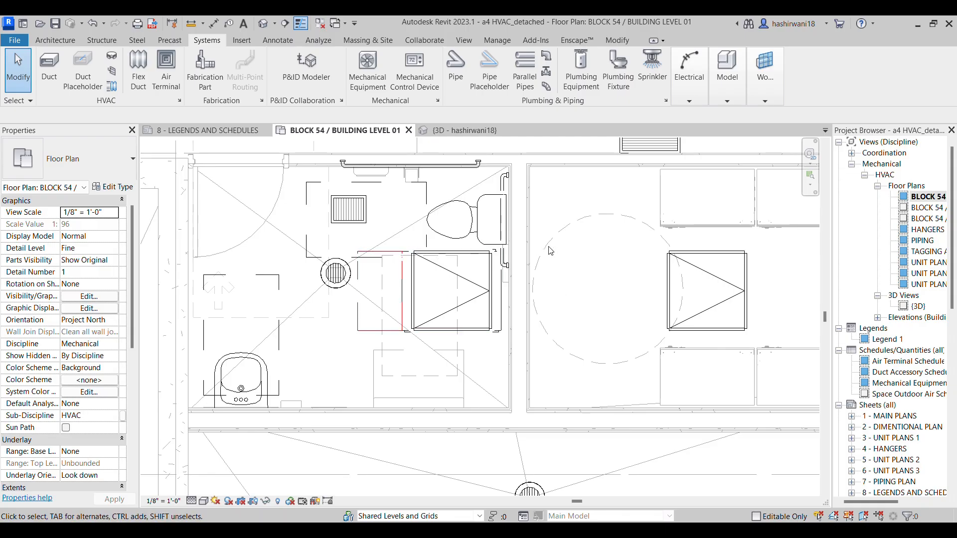
left_click(471, 260)
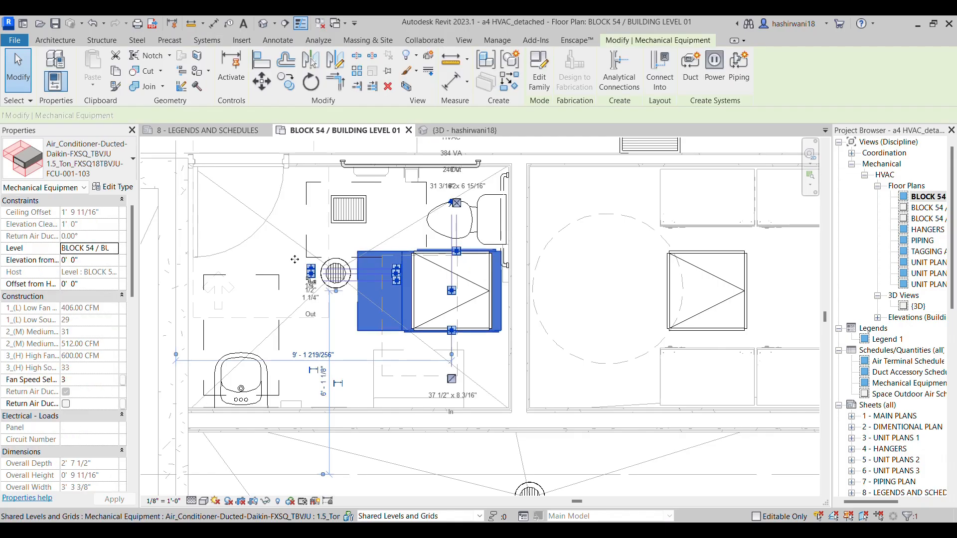
left_click(86, 263)
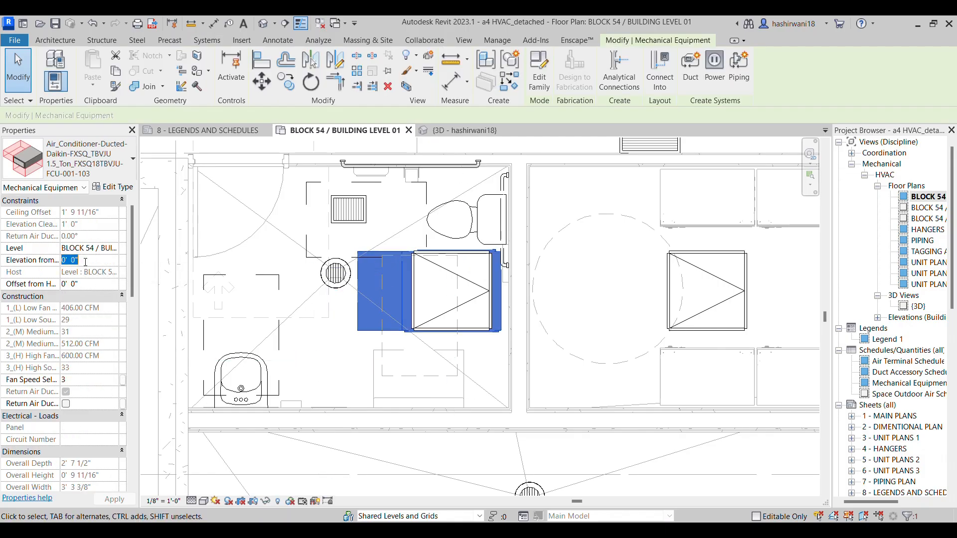
key("Escape")
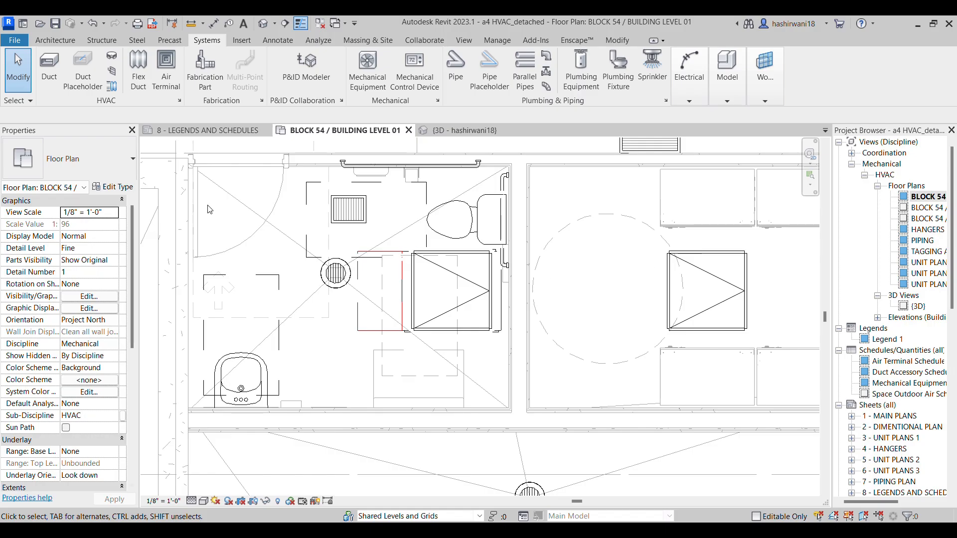
Create a building section across the restroom below the FCU-001-103 unit, looking toward the unit, and open the section view
scroll(450, 198, "down", 2)
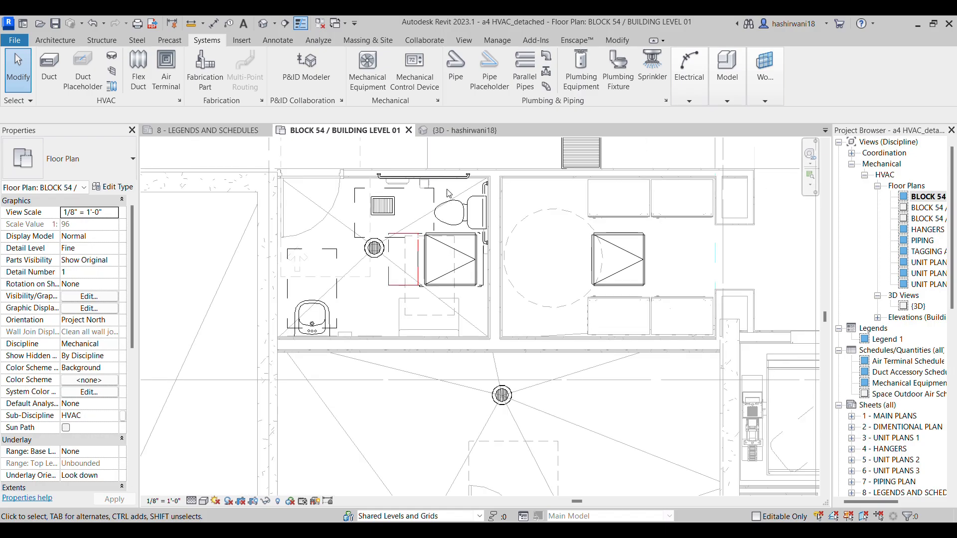
left_click(285, 23)
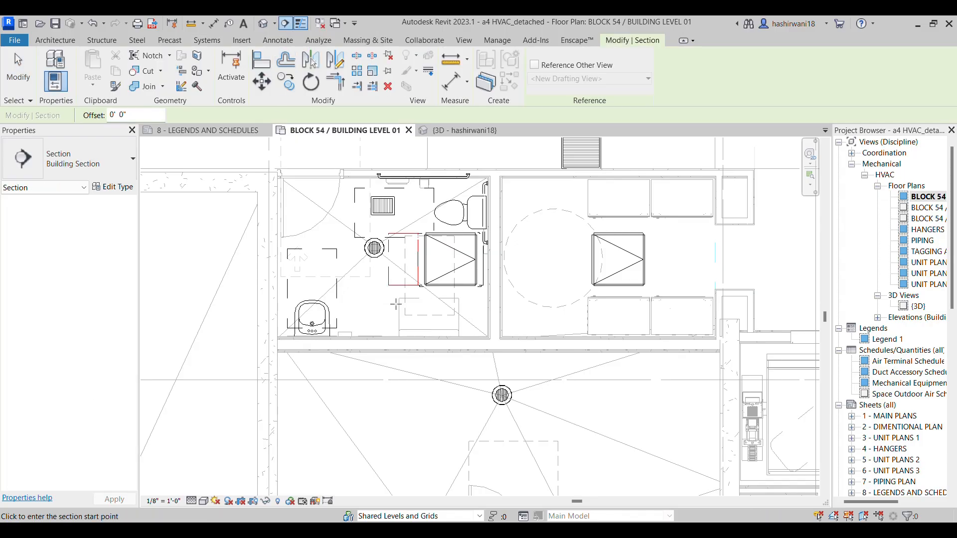
left_click(366, 331)
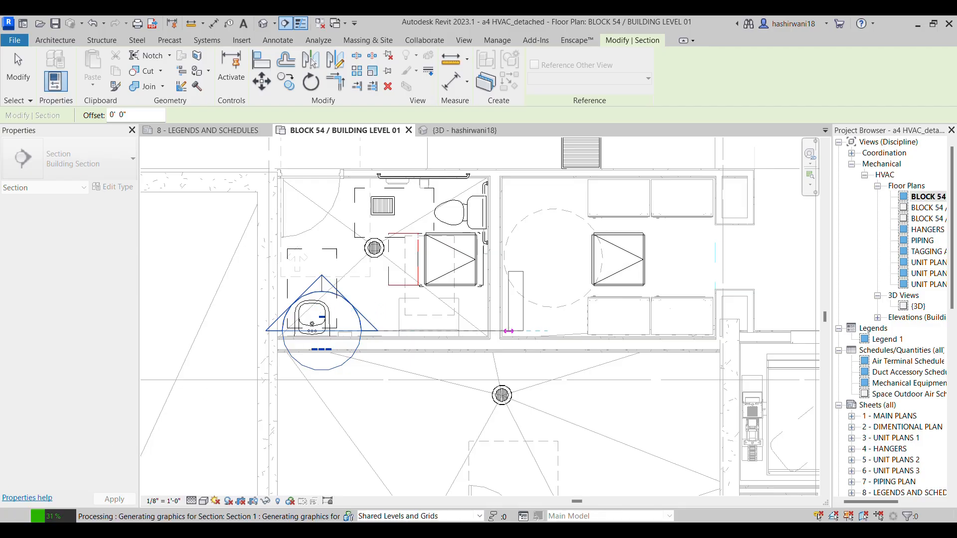
right_click(330, 319)
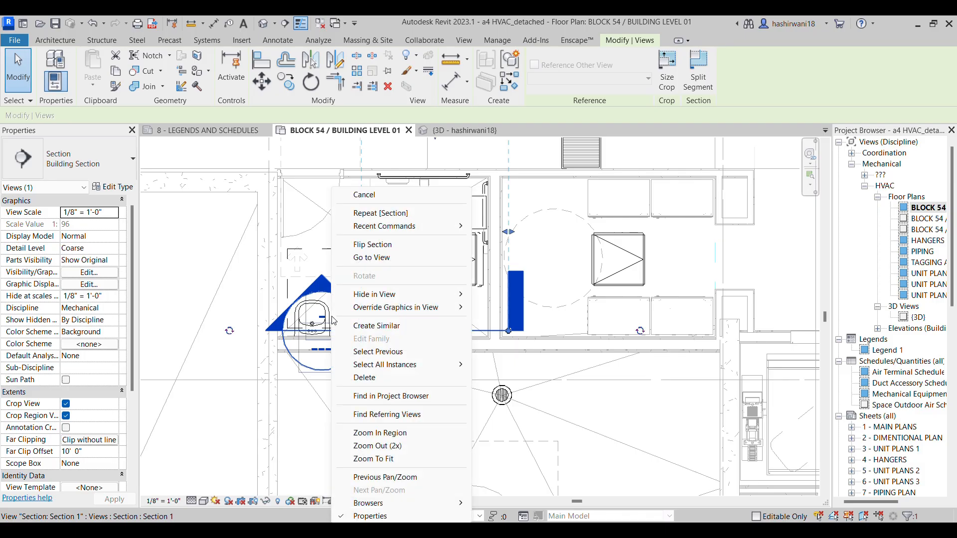
left_click(385, 258)
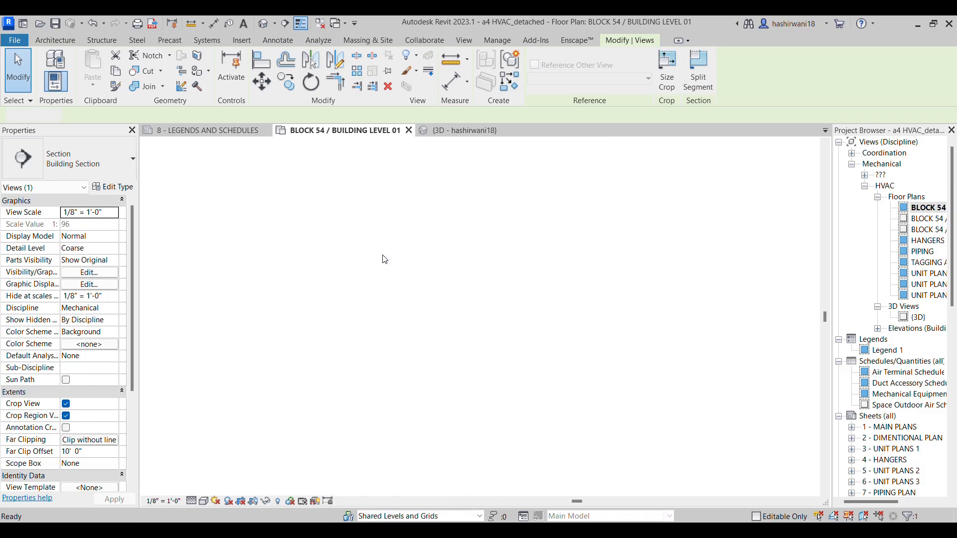
Hide the Levels annotation category in the section view through its Visibility/Graphic Overrides
scroll(474, 285, "up", 8)
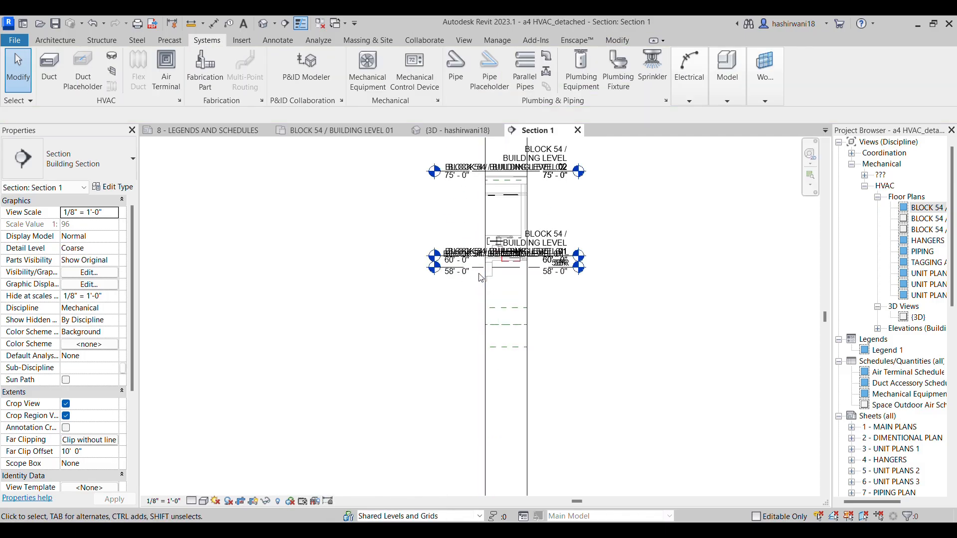
key("v")
key("g")
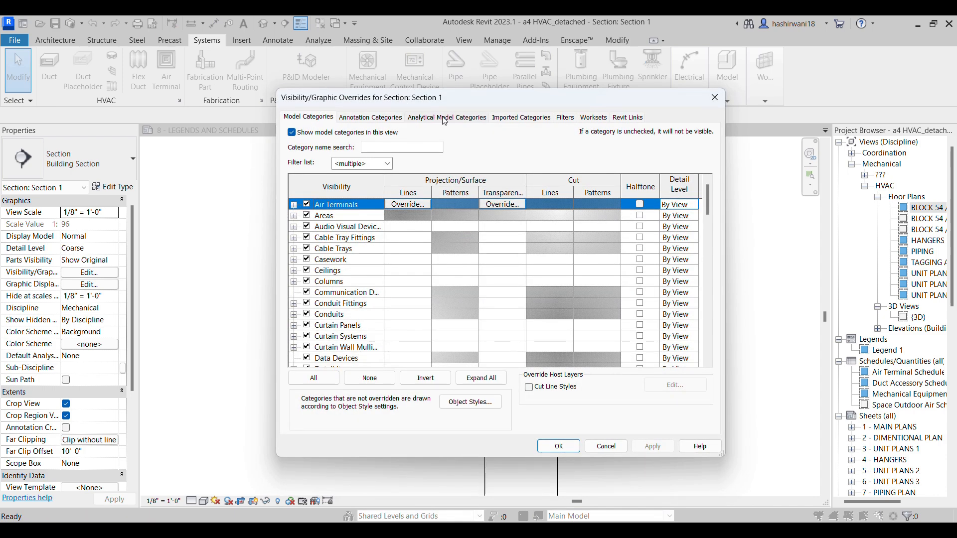
left_click(371, 118)
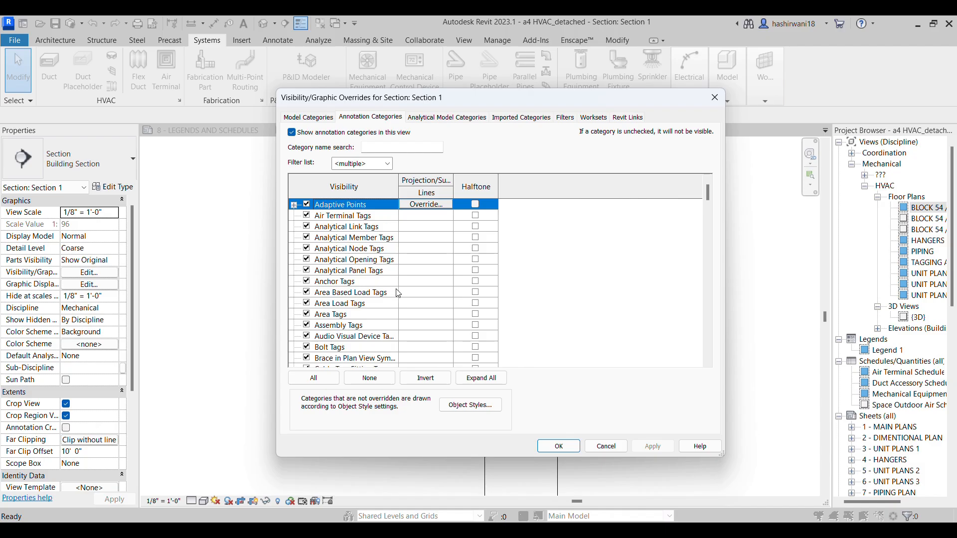
key("l")
left_click(559, 446)
Raise the FCU-001-103 unit in the section to an elevation of 0' 8" from its level
mouse_move(603, 360)
middle_mouse_down()
mouse_move(581, 361)
mouse_move(551, 310)
mouse_move(567, 320)
middle_mouse_up()
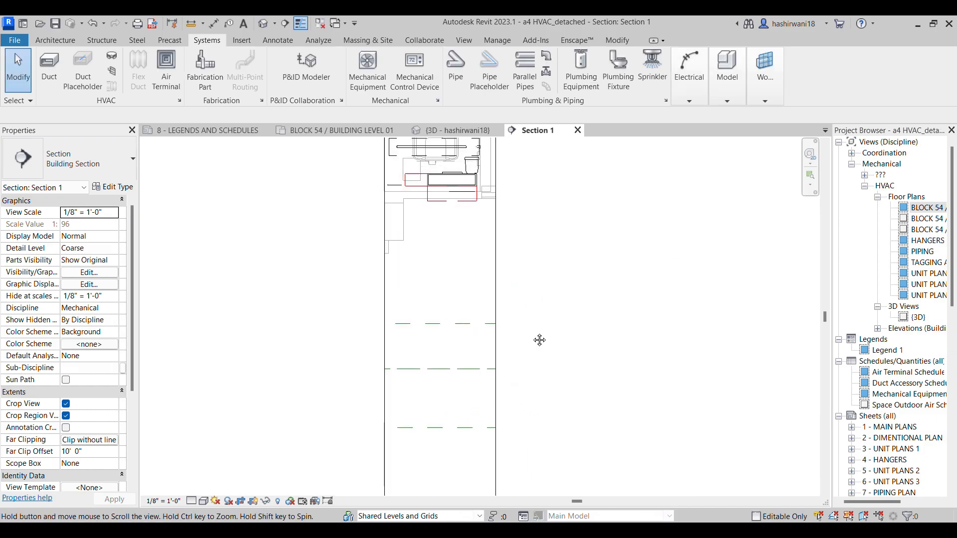
mouse_move(457, 244)
middle_mouse_down()
mouse_move(483, 327)
mouse_move(552, 335)
middle_mouse_up()
scroll(545, 364, "up", 2)
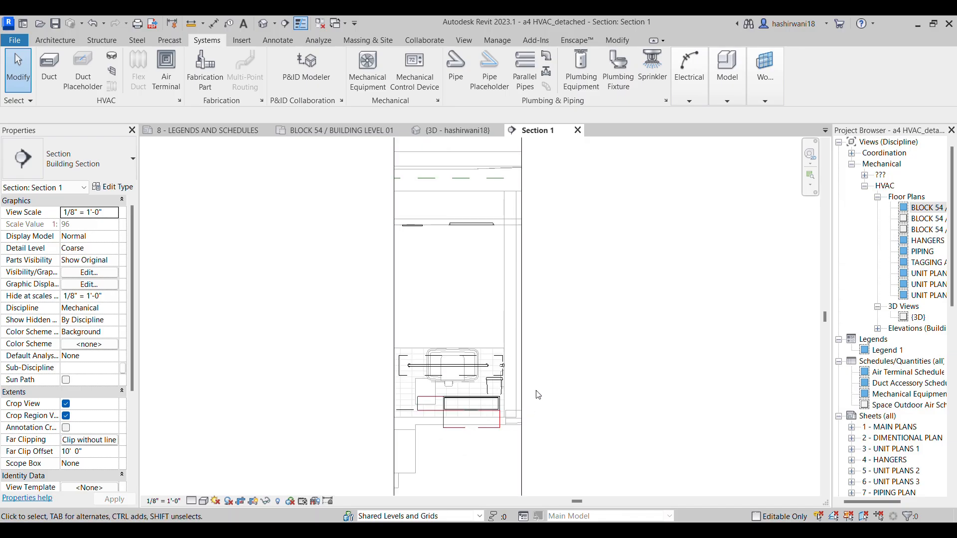
scroll(471, 433, "up", 3)
middle_click_drag(665, 380, 703, 382)
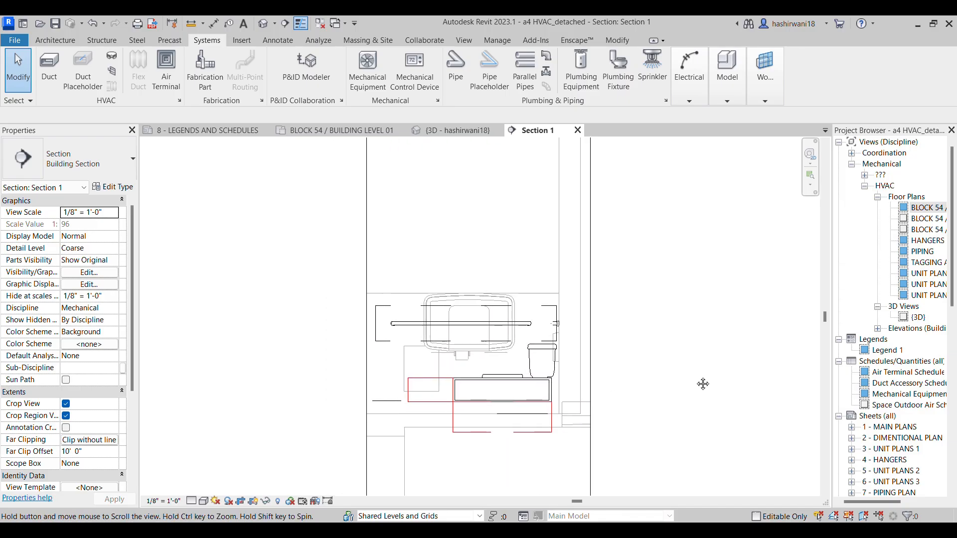
left_click(505, 385)
left_click_drag(530, 377, 531, 362)
key("Escape")
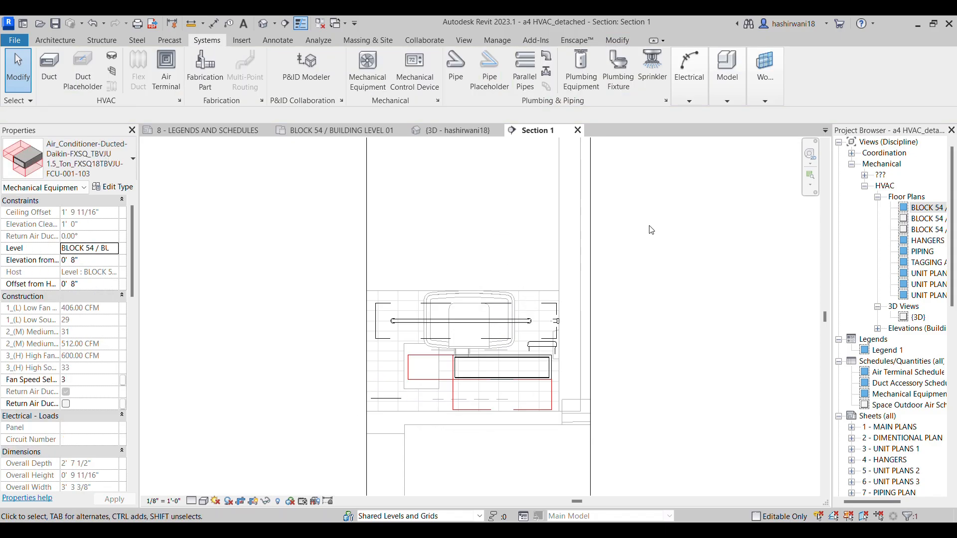
Align the FCU-001-103 unit vertically with the linked architectural model's ceiling line in the section
key("a")
key("l")
scroll(498, 238, "down", 1)
middle_click_drag(498, 238, 470, 327)
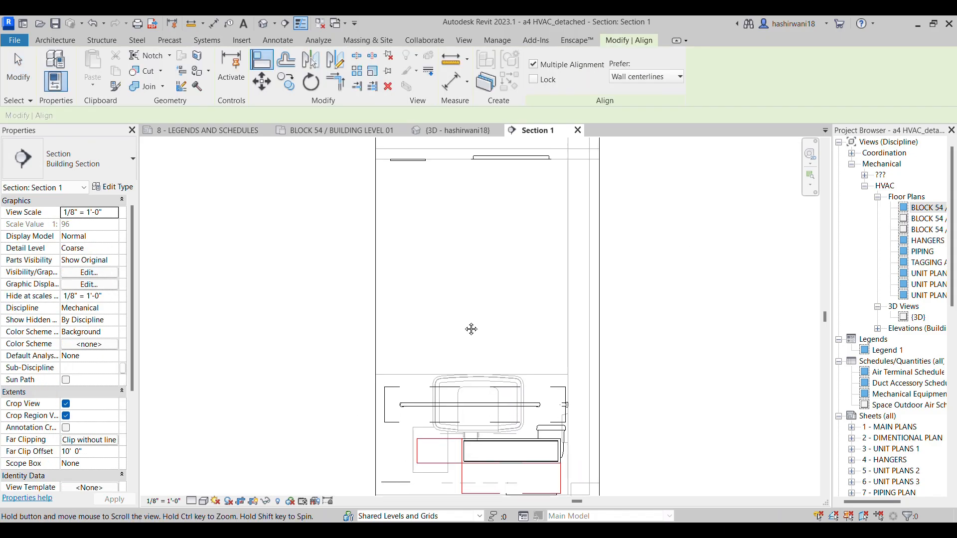
scroll(509, 189, "up", 2)
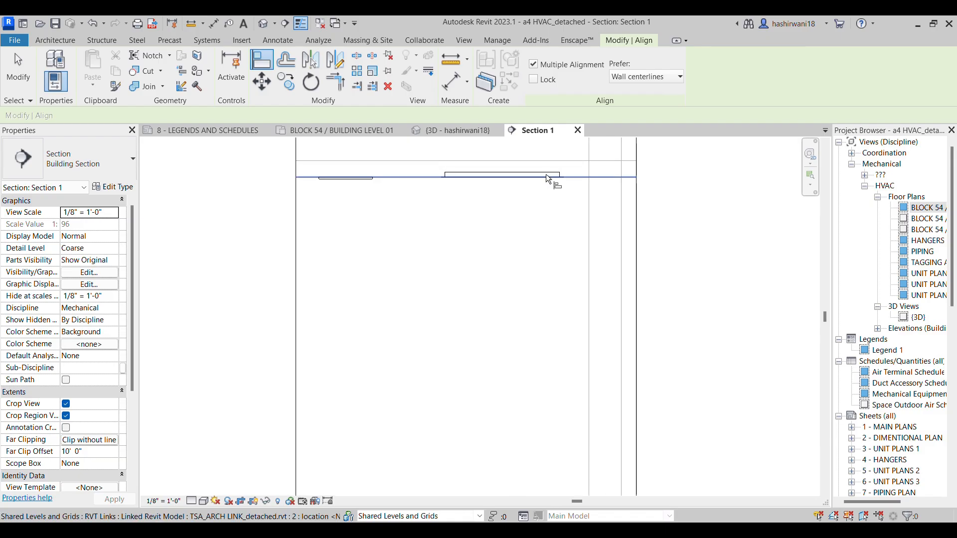
middle_click_drag(552, 299, 537, 200)
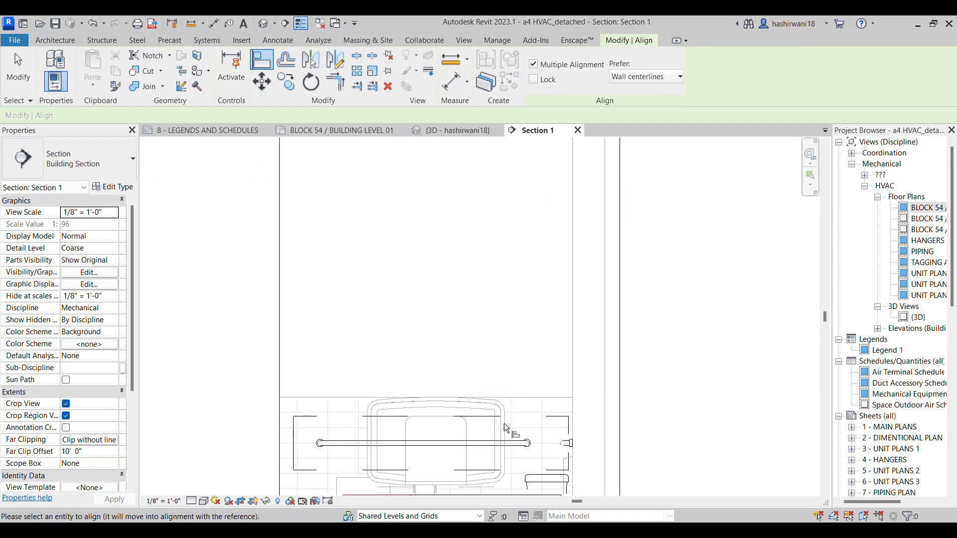
middle_click_drag(503, 424, 499, 257)
left_click(526, 417)
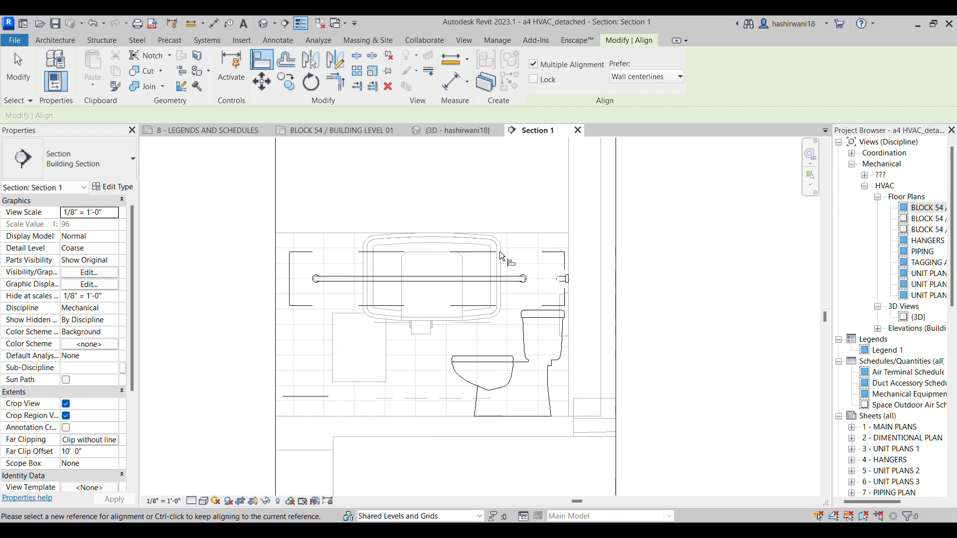
Examine the aligned FCU-001-103 unit's height relative to the ceiling line and restroom fixtures in the section view
middle_click_drag(504, 179, 499, 329)
scroll(499, 319, "down", 4)
scroll(499, 259, "down", 1)
middle_click_drag(494, 209, 531, 346)
scroll(486, 261, "up", 3)
scroll(492, 263, "up", 2)
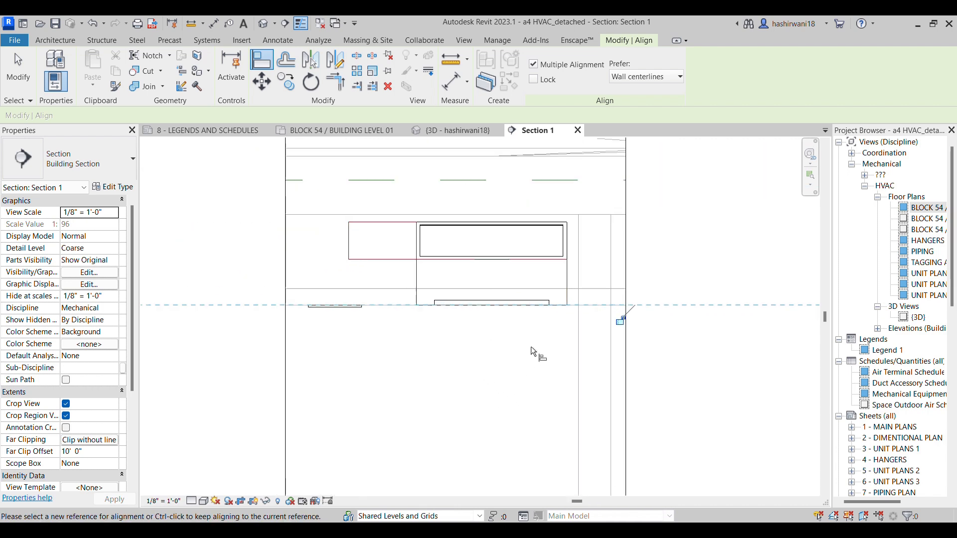
scroll(624, 310, "down", 1)
middle_click_drag(637, 326, 547, 310)
scroll(548, 319, "down", 2)
middle_click_drag(561, 432, 536, 375)
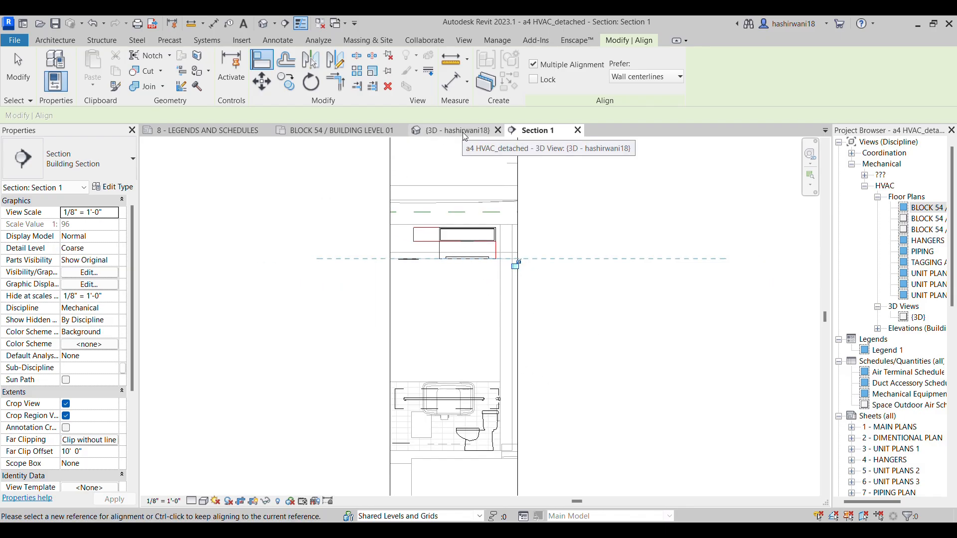
scroll(474, 273, "up", 2)
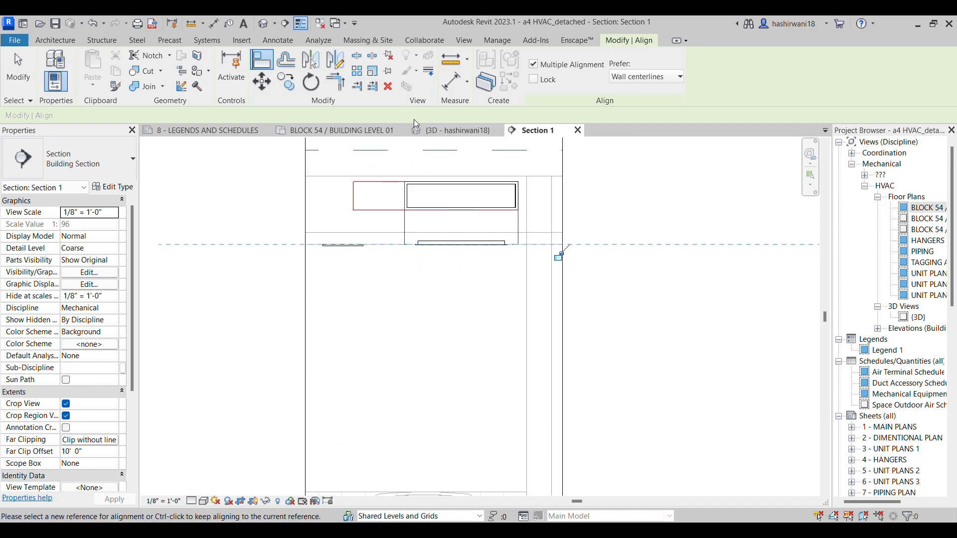
Return to the BLOCK 54 / BUILDING LEVEL 01 floor plan and end the Align command
left_click(352, 133)
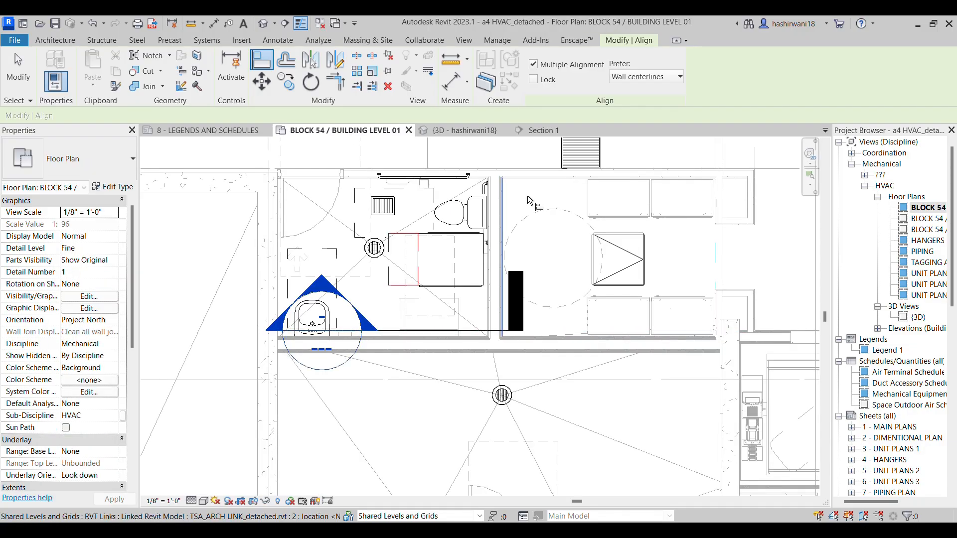
scroll(471, 249, "down", 1)
scroll(471, 249, "up", 2)
key("Escape")
key("Escape")
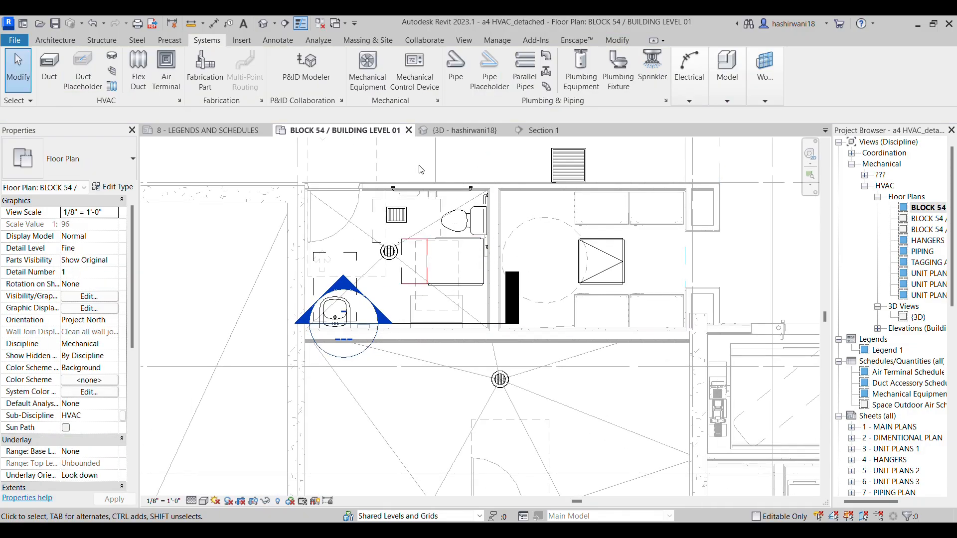
Draw a 31" x 7" rectangular supply duct from the FCU-001-103 supply connector straight to grid B.2, consulting the assignment PDF for the layout
scroll(491, 338, "down", 1)
middle_click_drag(491, 338, 471, 352)
scroll(440, 269, "up", 2)
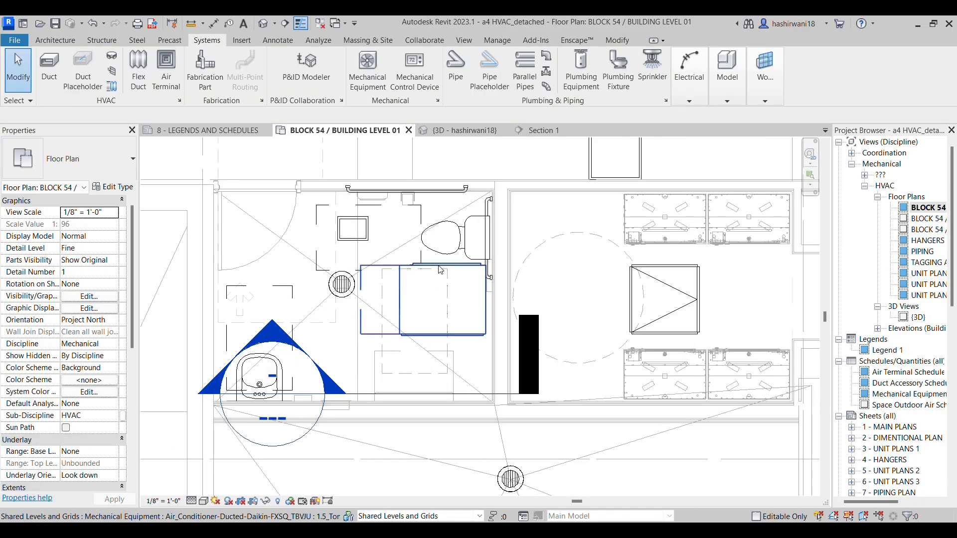
left_click(441, 270)
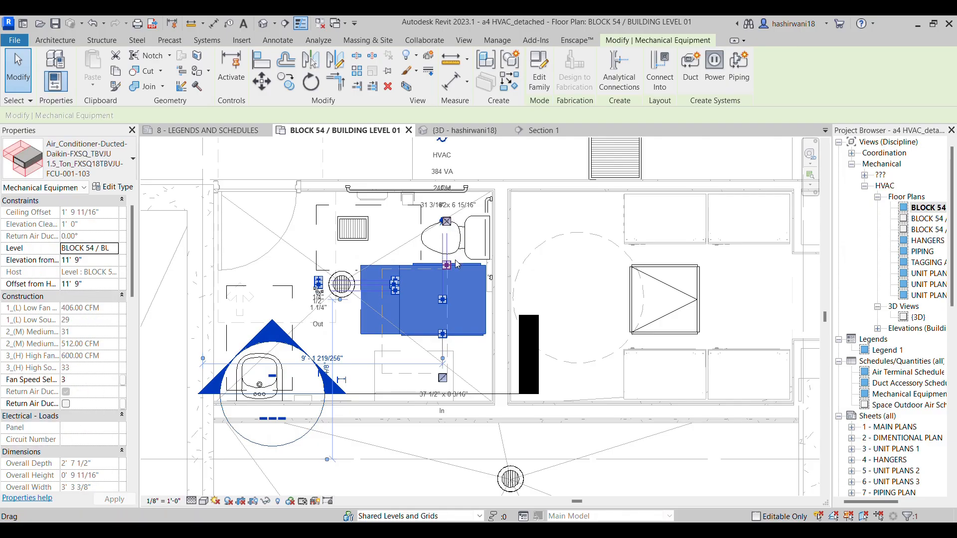
right_click(448, 267)
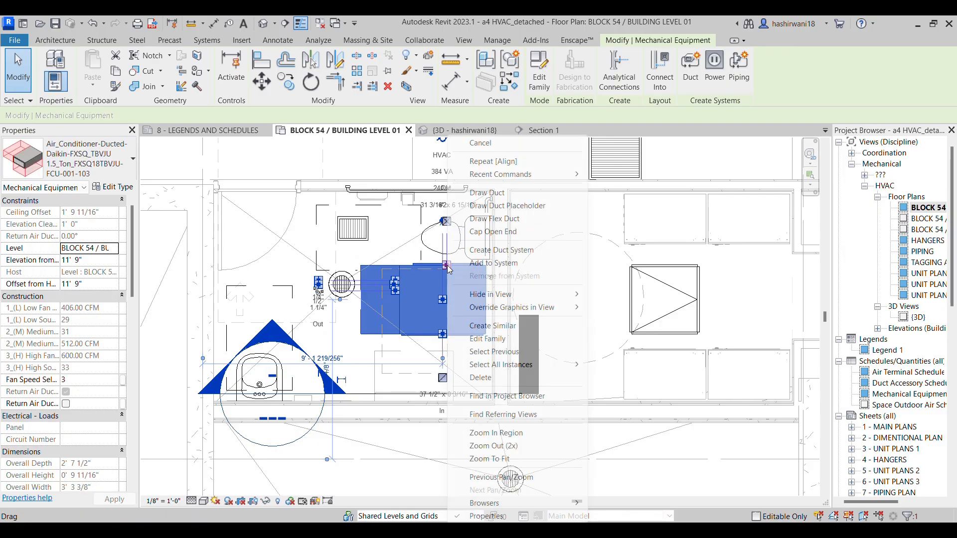
left_click(484, 198)
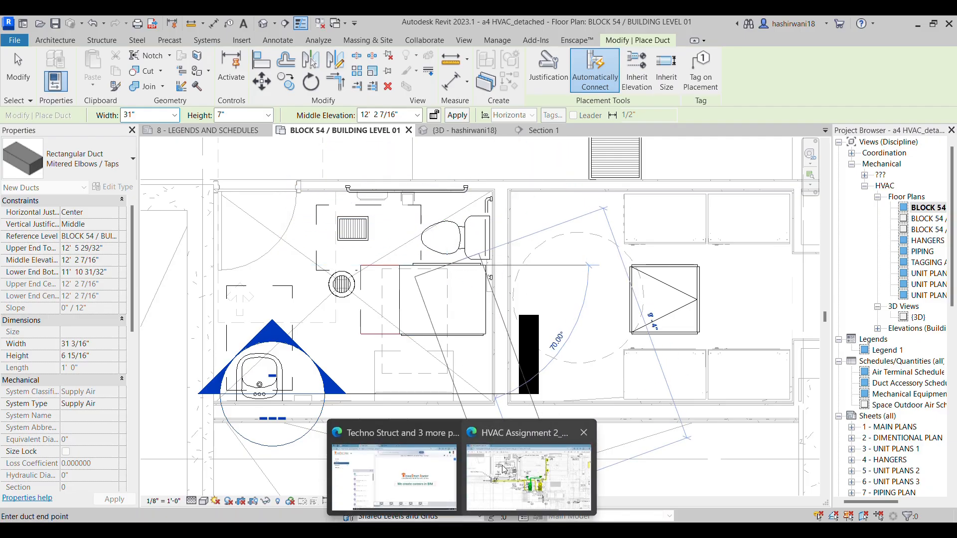
left_click(531, 481)
scroll(498, 338, "up", 3, "ctrl")
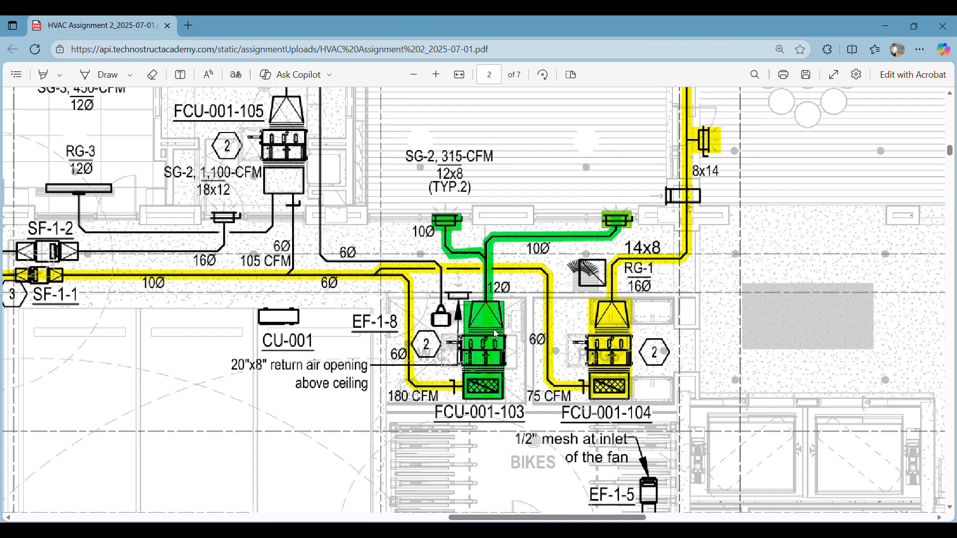
scroll(504, 283, "up", 2, "ctrl")
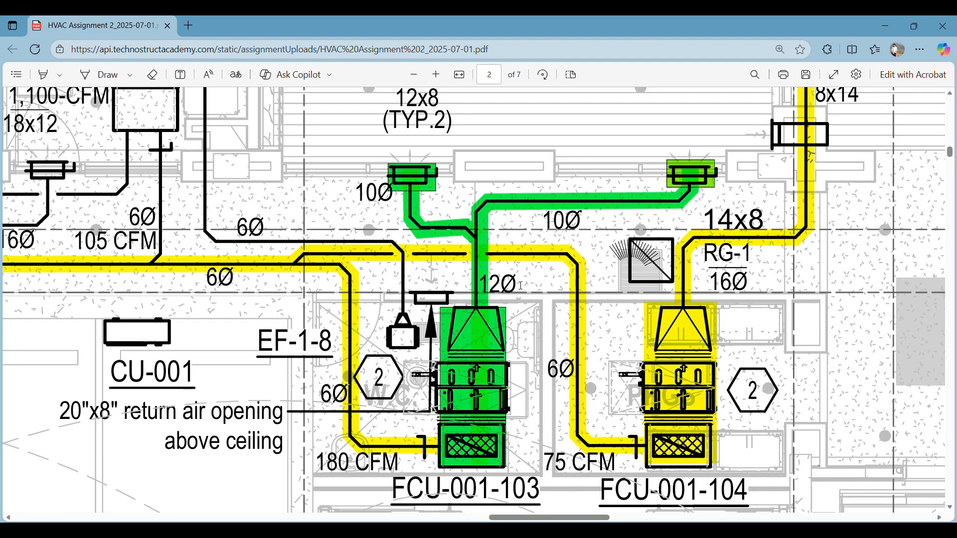
key("alt+Tab")
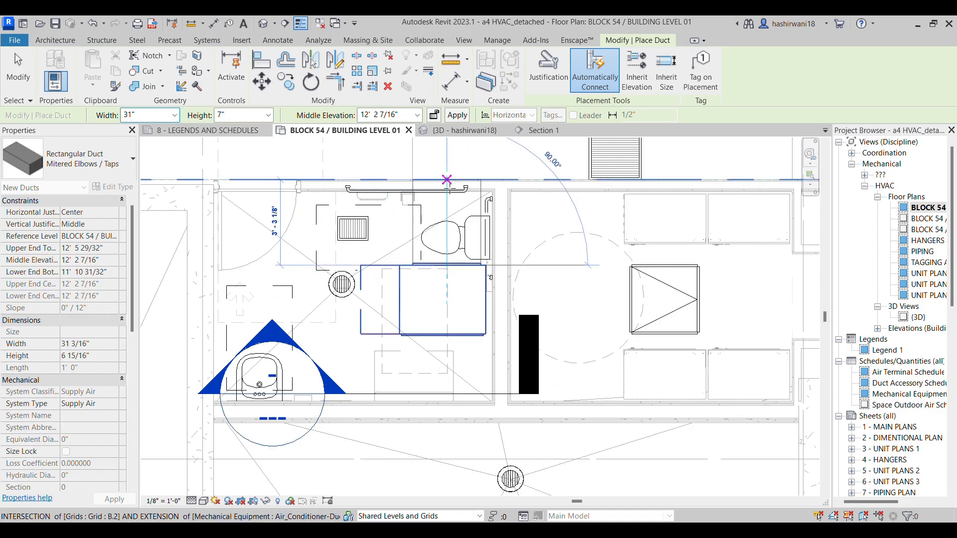
left_click(447, 179)
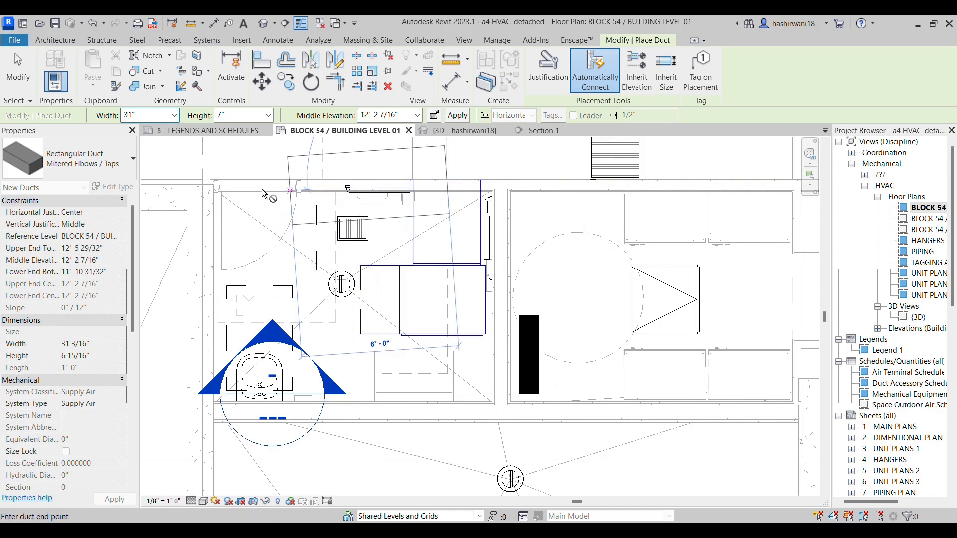
Switch the duct being drawn to Round Duct Taps with a 12" diameter, checking the size in the assignment PDF
left_click(118, 170)
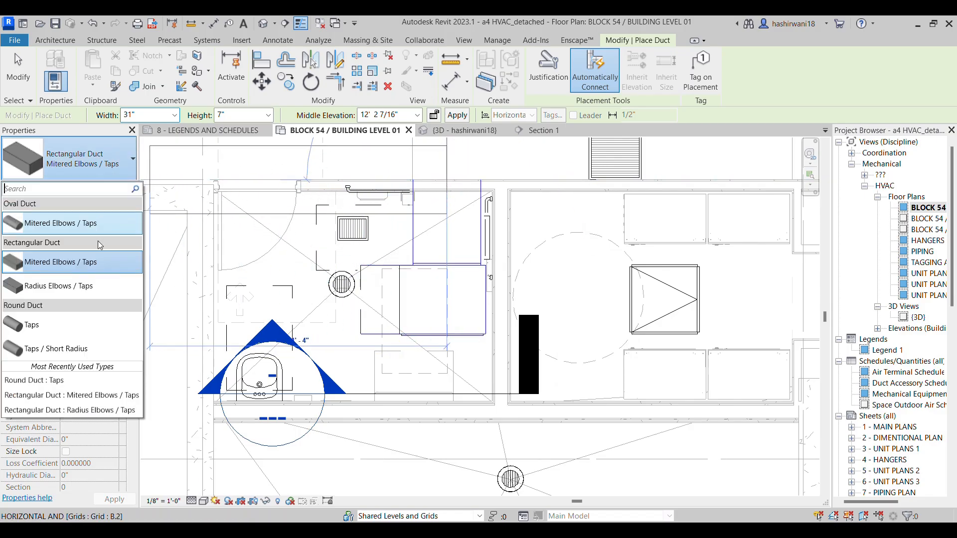
left_click(84, 337)
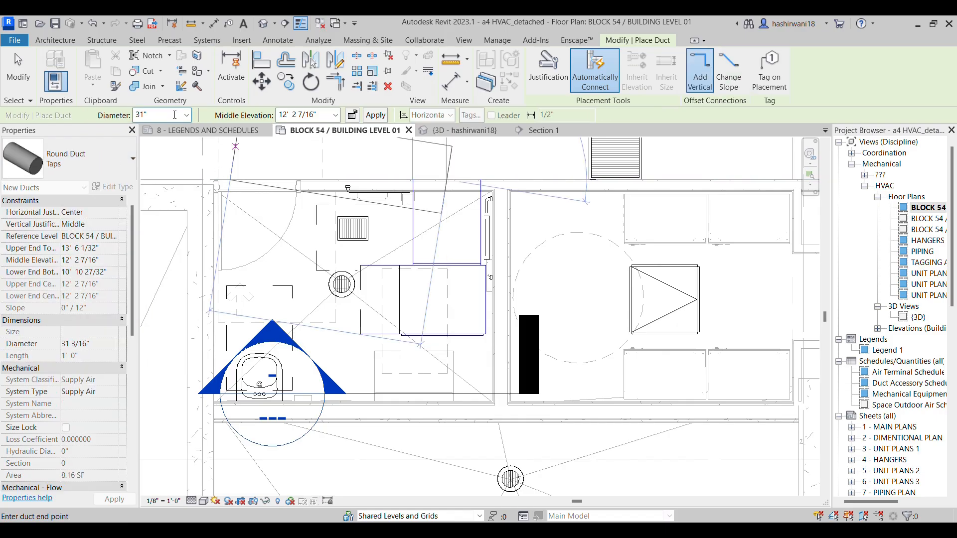
left_click(186, 115)
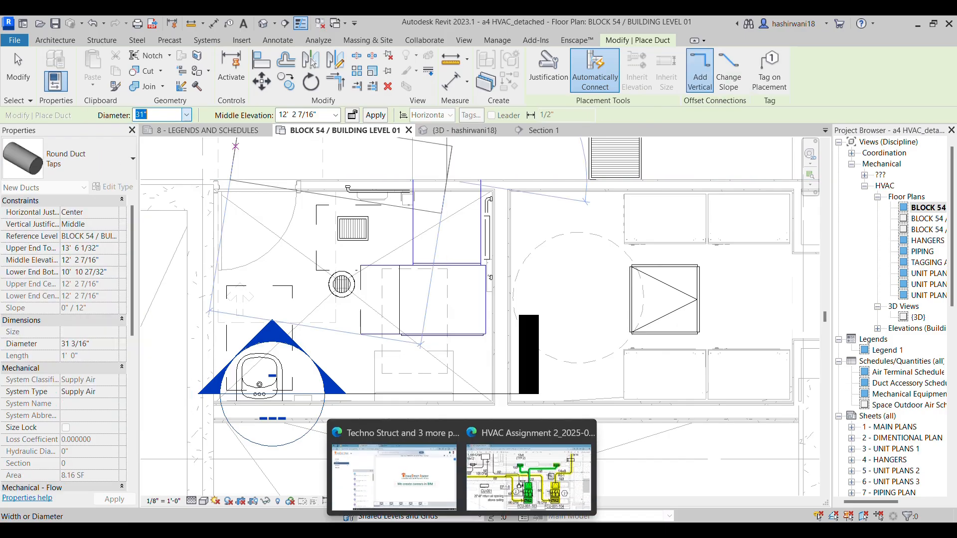
left_click(515, 486)
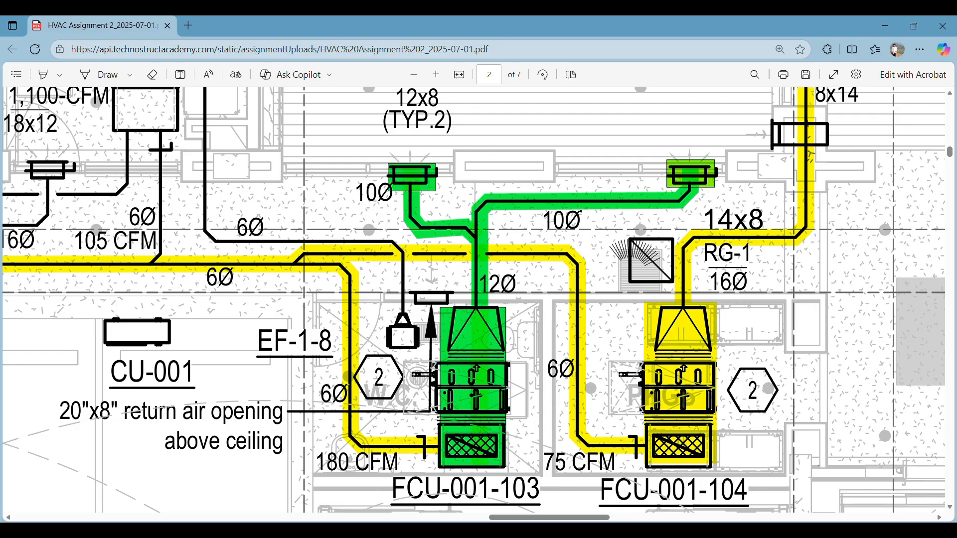
key("alt+Tab")
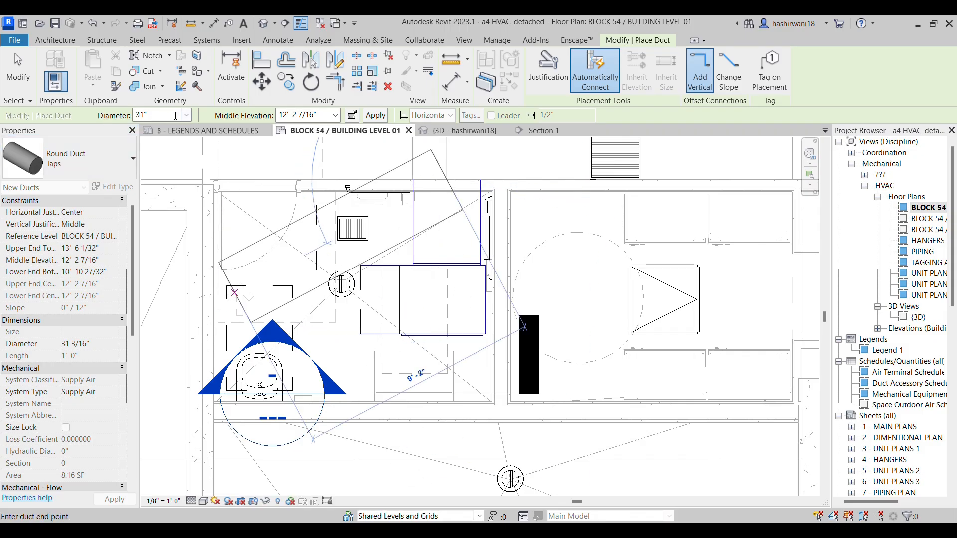
left_click(187, 115)
scroll(156, 202, "up", 4)
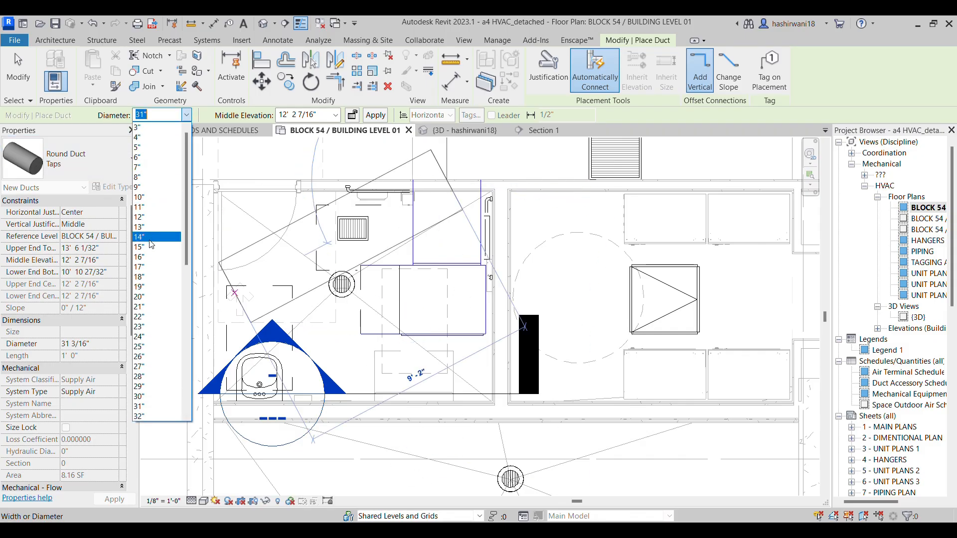
left_click(152, 214)
Extend the supply run straight beyond the rectangular duct with a round segment about 1' 9" long and finish the duct command
middle_click_drag(459, 174, 461, 283)
left_click(448, 193)
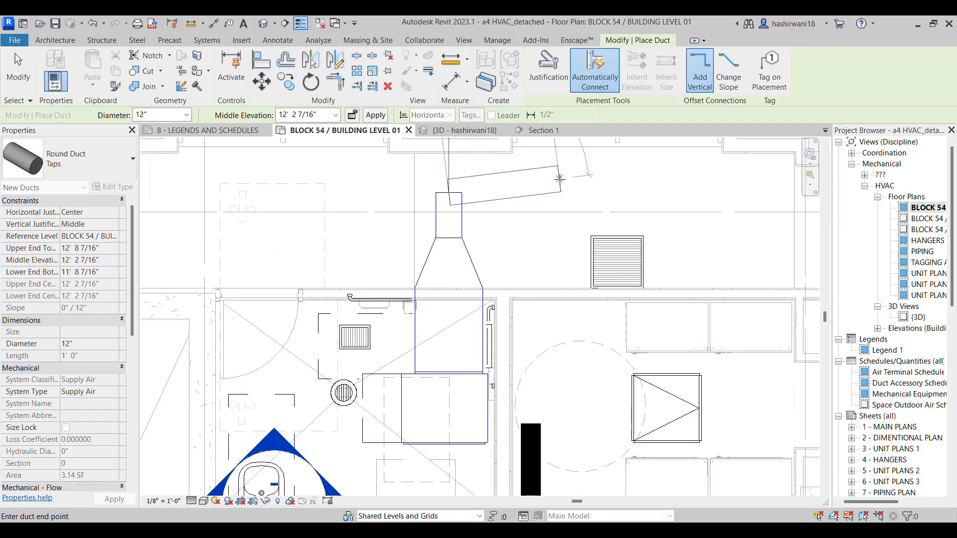
key("Escape")
key("Escape")
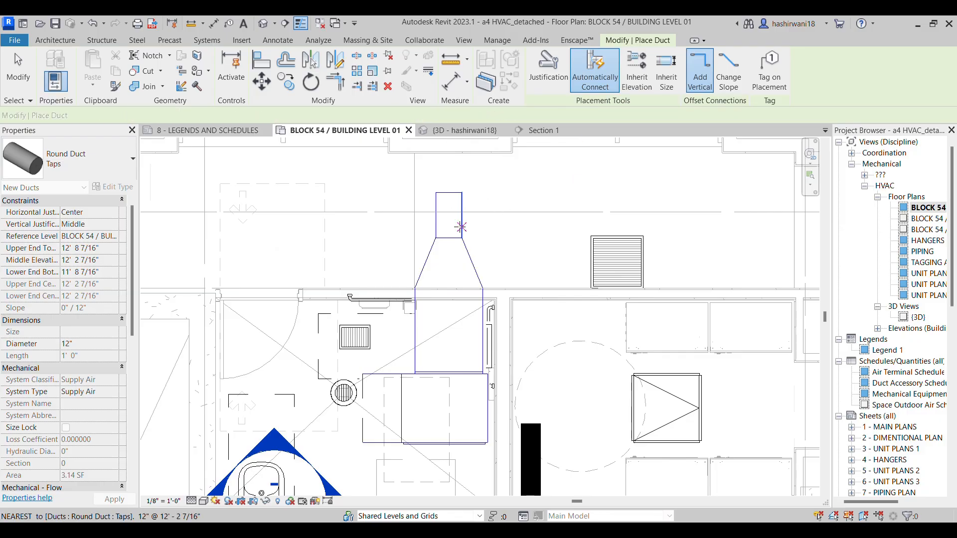
key("Escape")
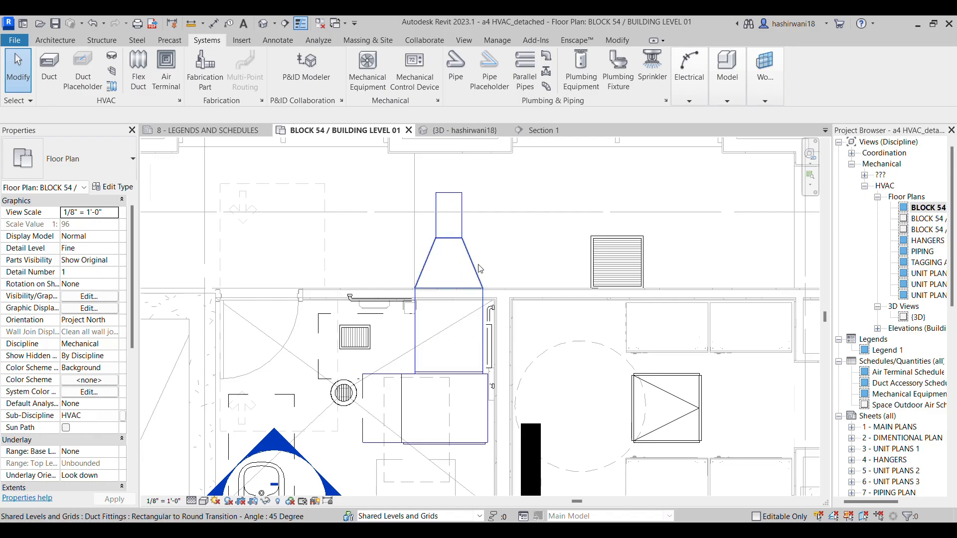
Nudge the 12" round duct toward FCU-001-103 to shorten the rectangular duct until the transition sits close against the unit
left_click(469, 226)
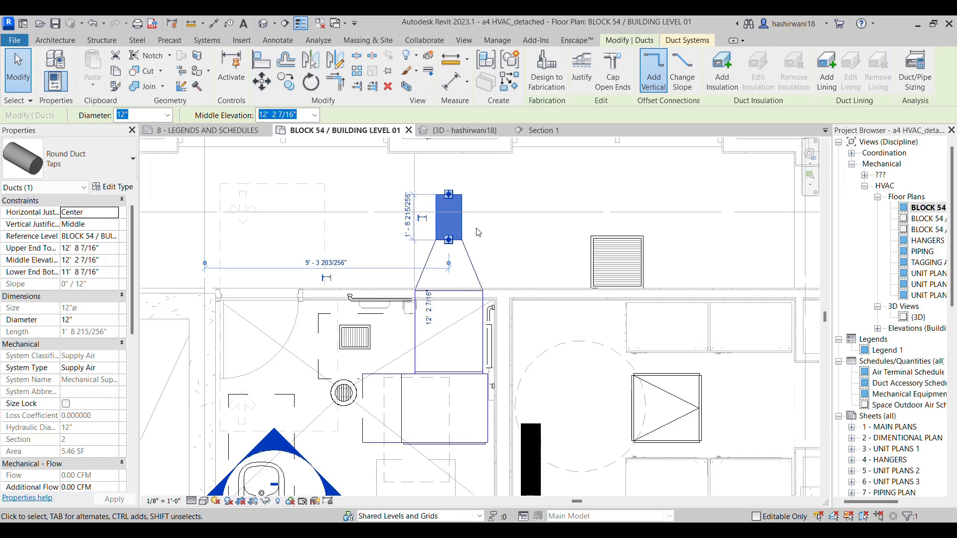
key("Down")
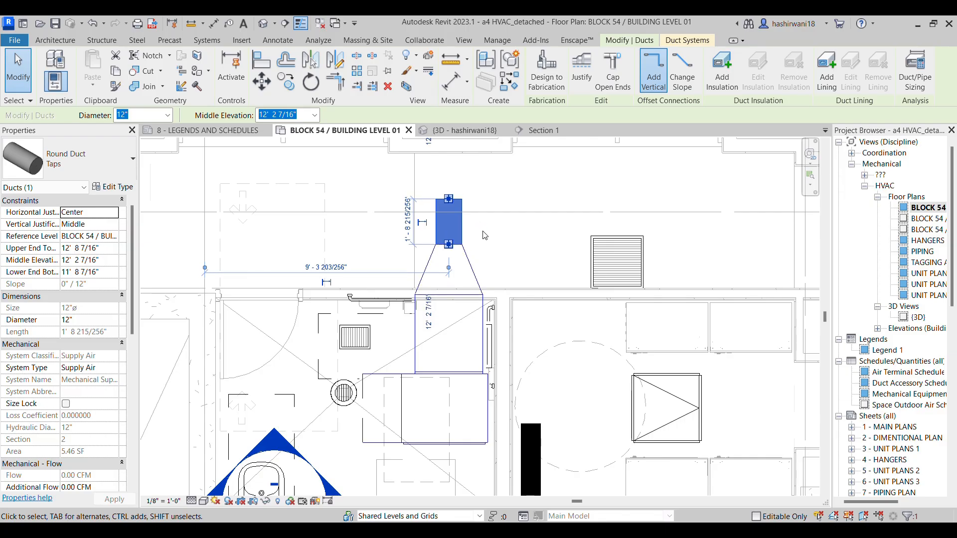
key("Down")
key("Down")
key("Down")
key("Down")
key("Down")
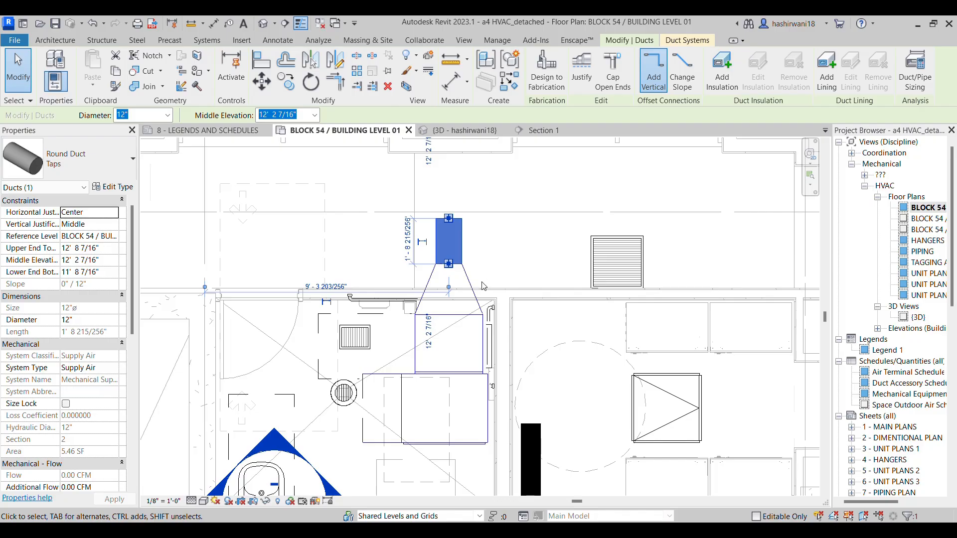
key("Down")
key("Down")
key("Down")
key("Down")
key("Down")
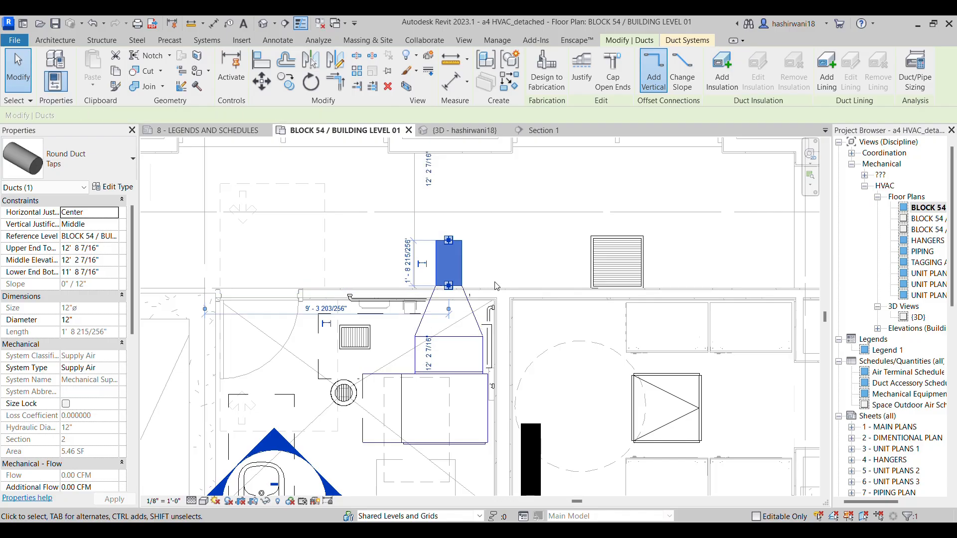
key("Down")
key("Down")
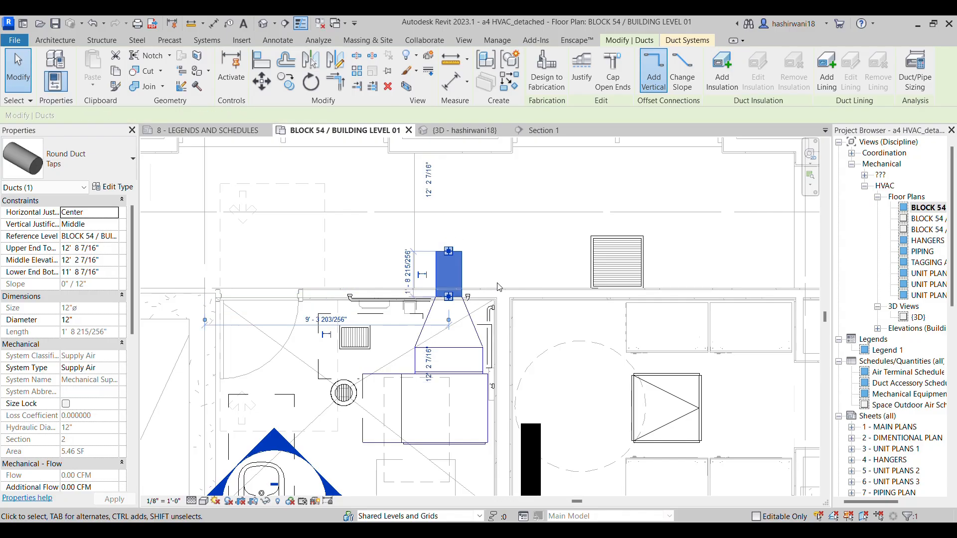
key("Down")
key("Down")
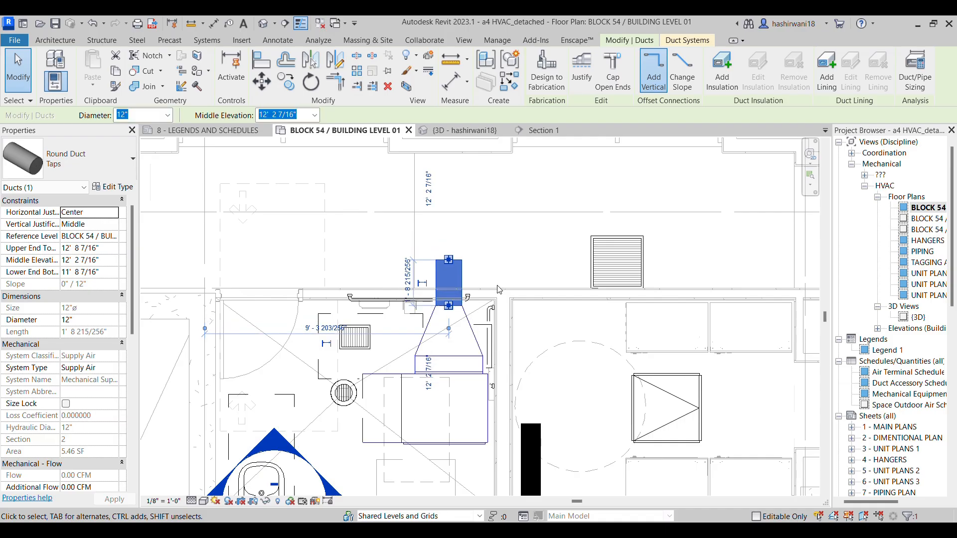
key("Down")
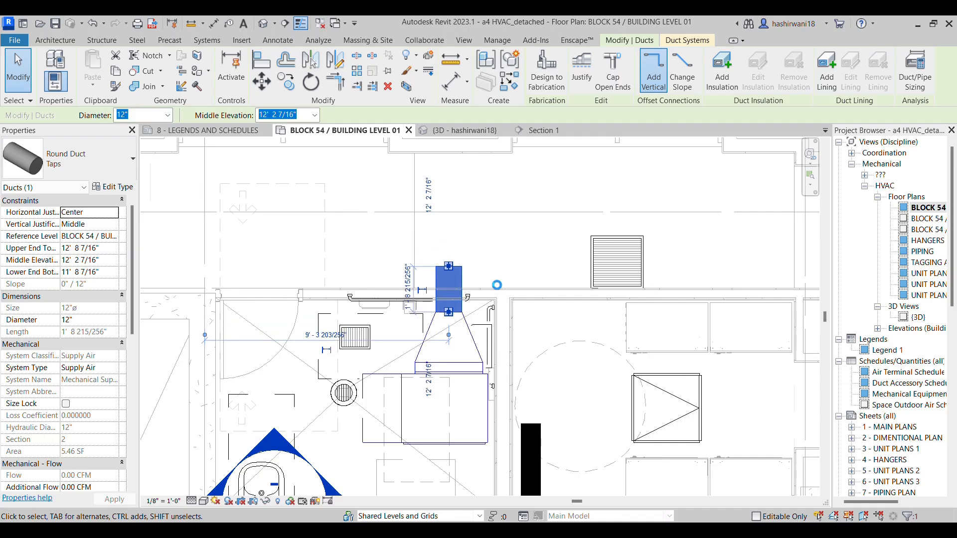
key("Down")
key("Down")
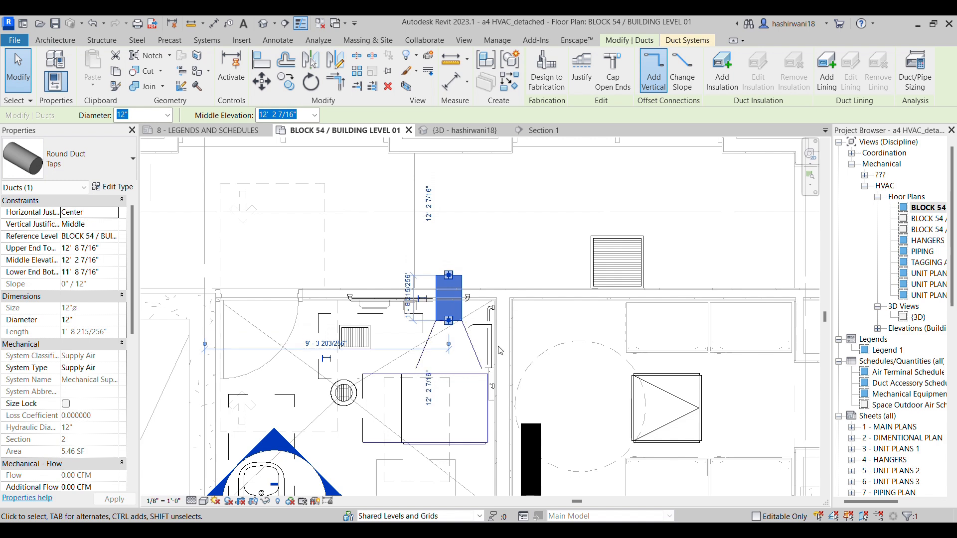
key("Down")
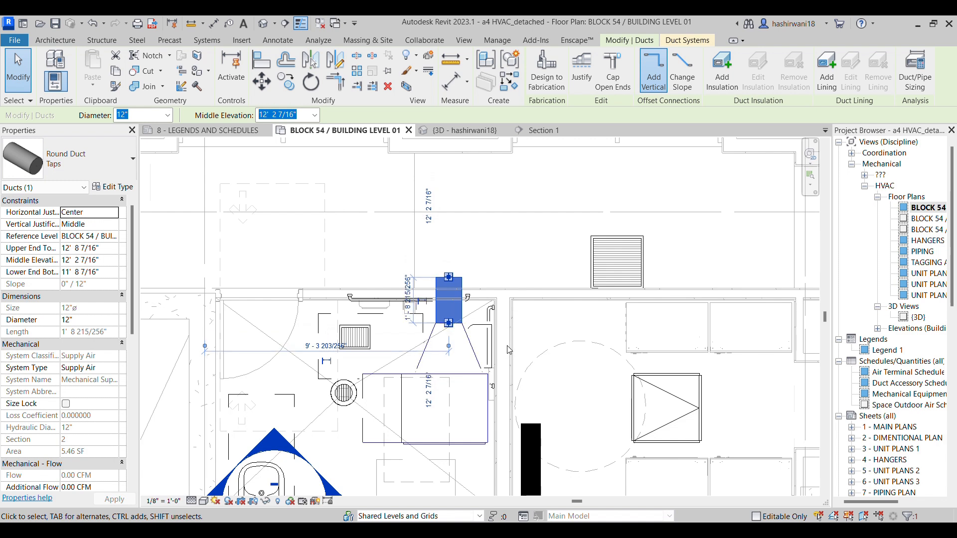
key("Down")
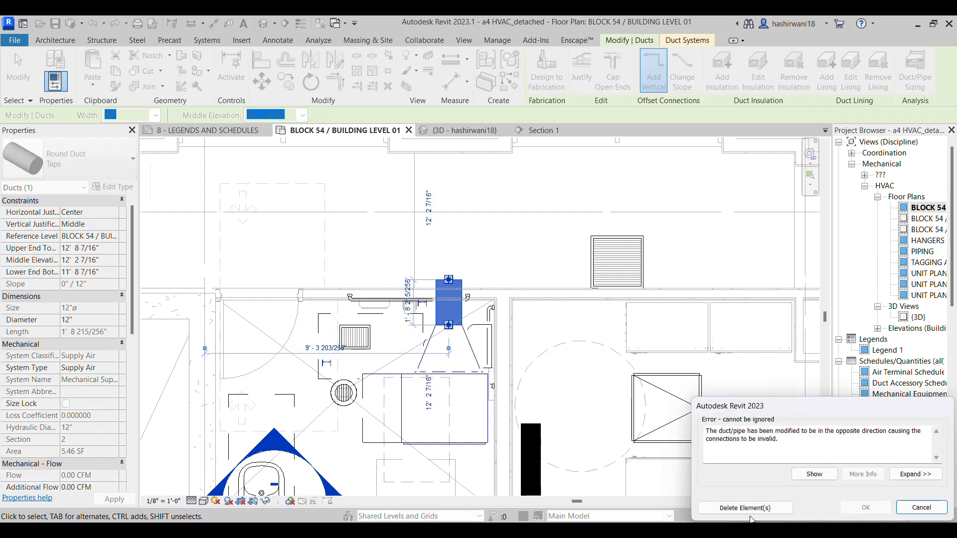
left_click(932, 510)
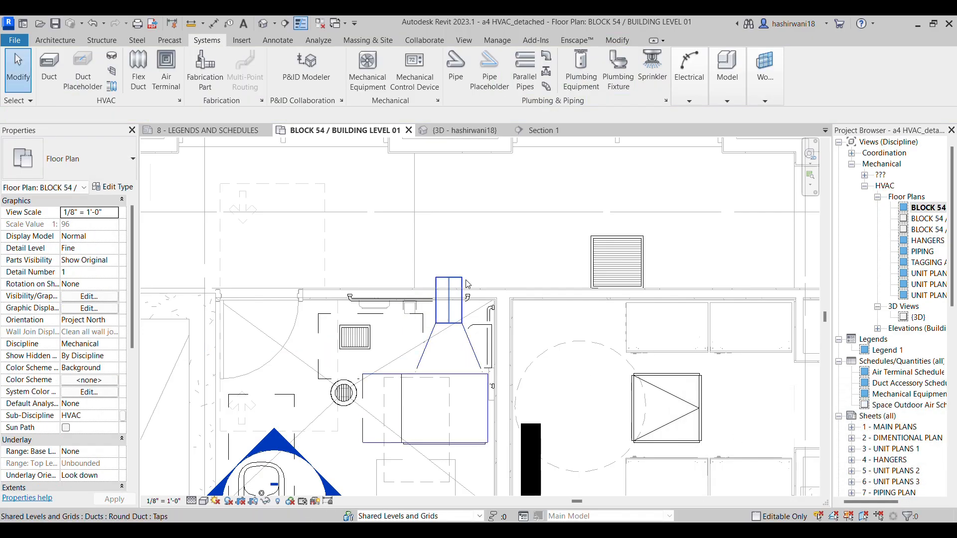
Check the FCU-001-103 supply duct routing and branch sizes on the HVAC assignment PDF
middle_click_drag(531, 269, 527, 282)
left_click(488, 531)
left_click(488, 530)
mouse_move(463, 530)
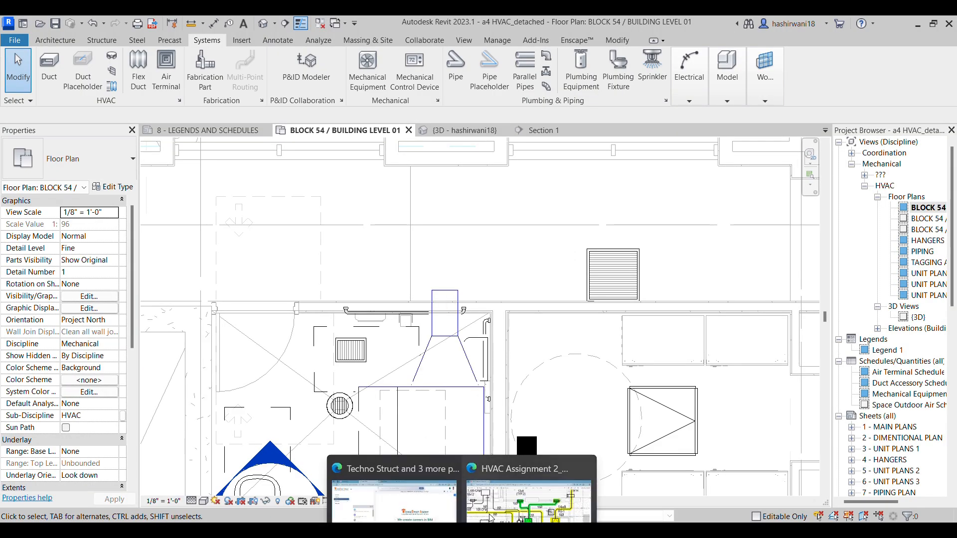
left_click(521, 473)
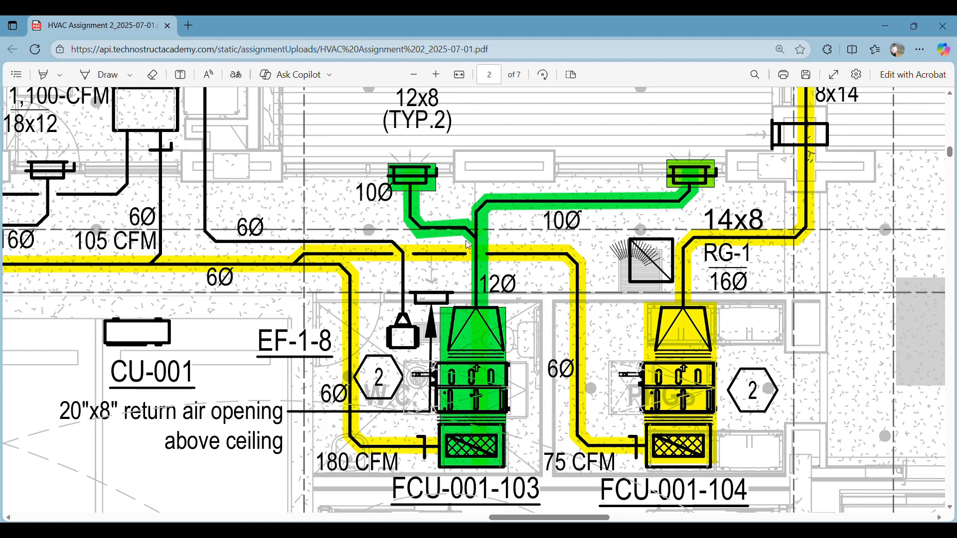
Place a Round Wye with Transition - Lateral Standard fitting on the open end of the 12" round supply duct from FCU-001-103
scroll(474, 230, "up", 3, "ctrl")
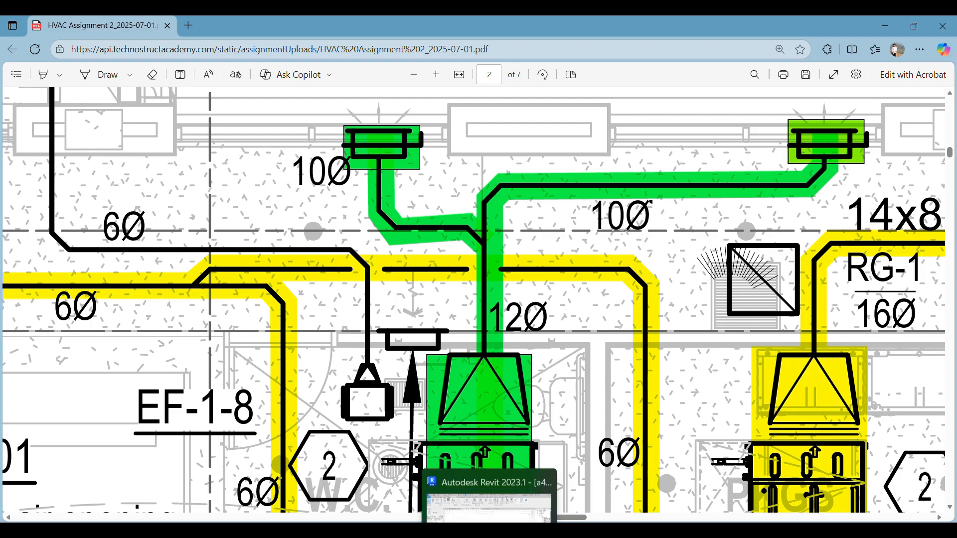
key("alt+Tab")
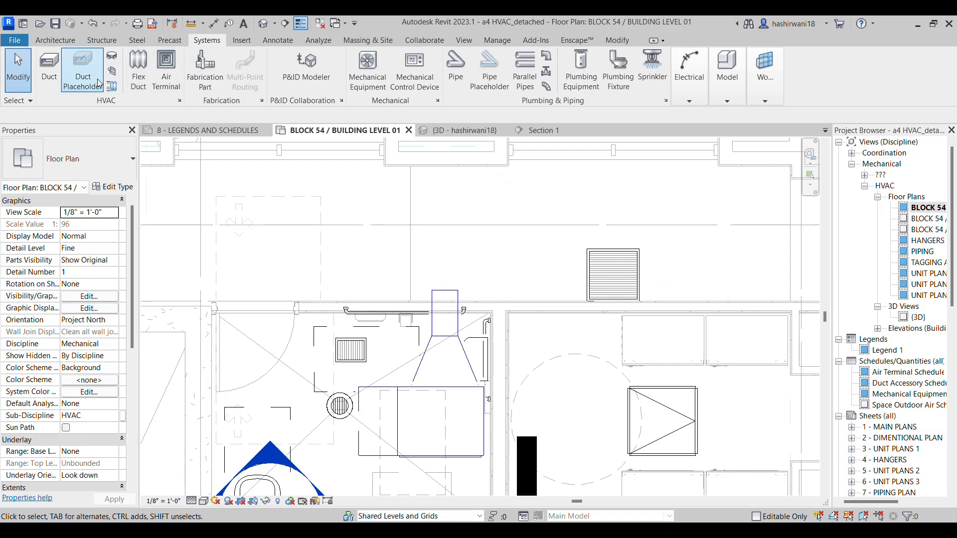
left_click(112, 57)
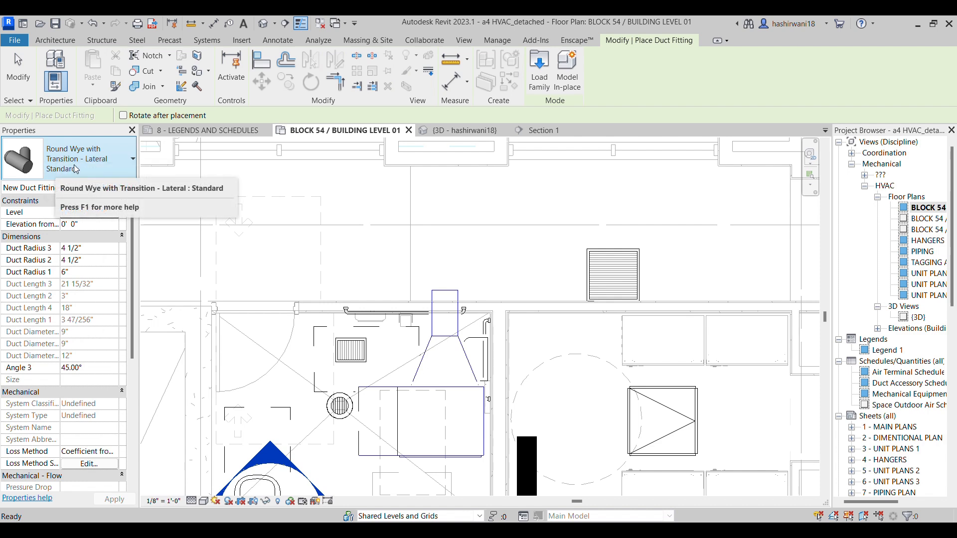
left_click(104, 153)
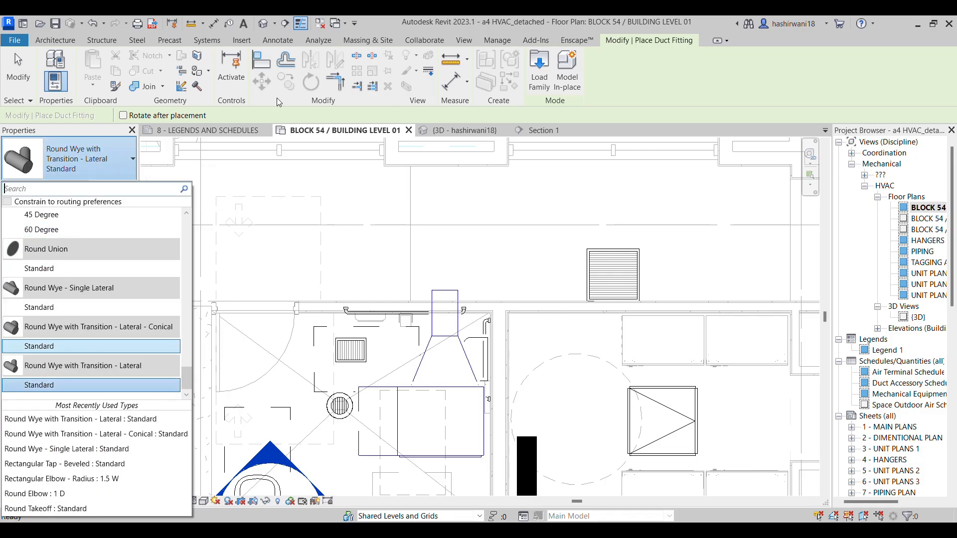
key("Escape")
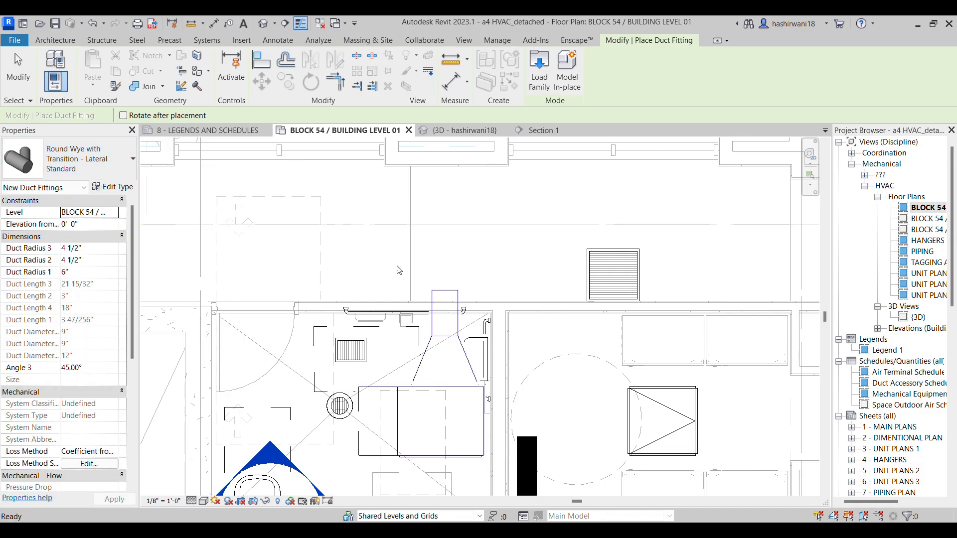
left_click(74, 173)
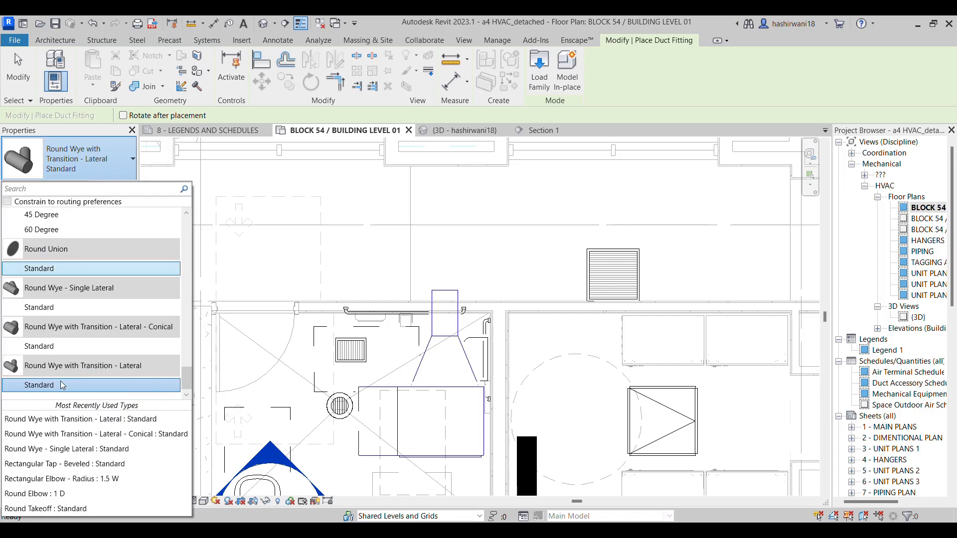
left_click(73, 385)
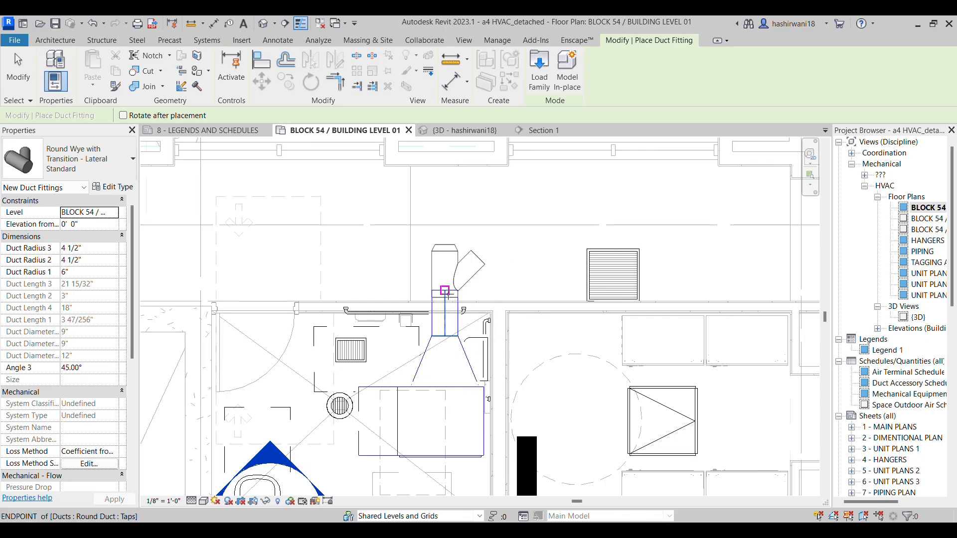
left_click(446, 291)
key("Escape")
key("Escape")
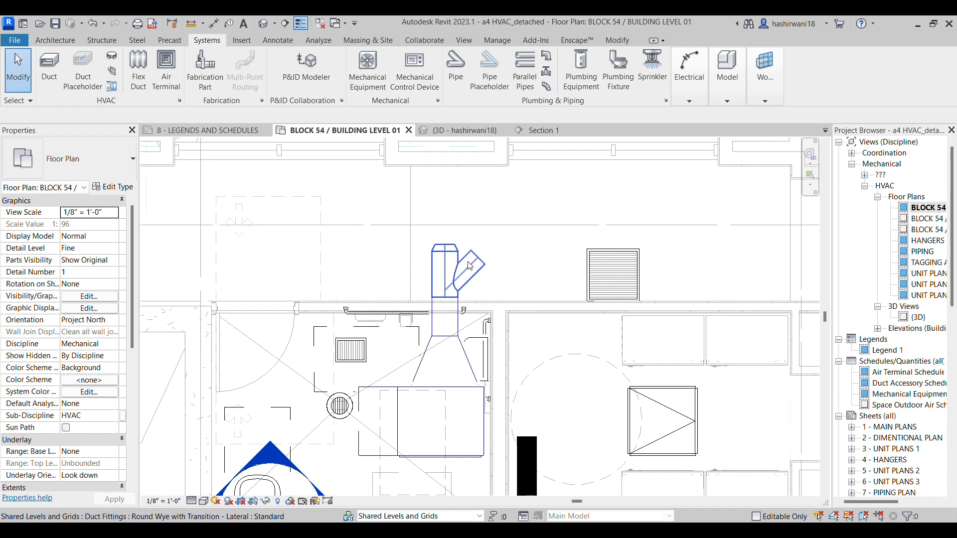
Rotate the wye about the duct axis until its lateral branch faces the opposite side of the run, per the assignment layout
left_click(470, 265)
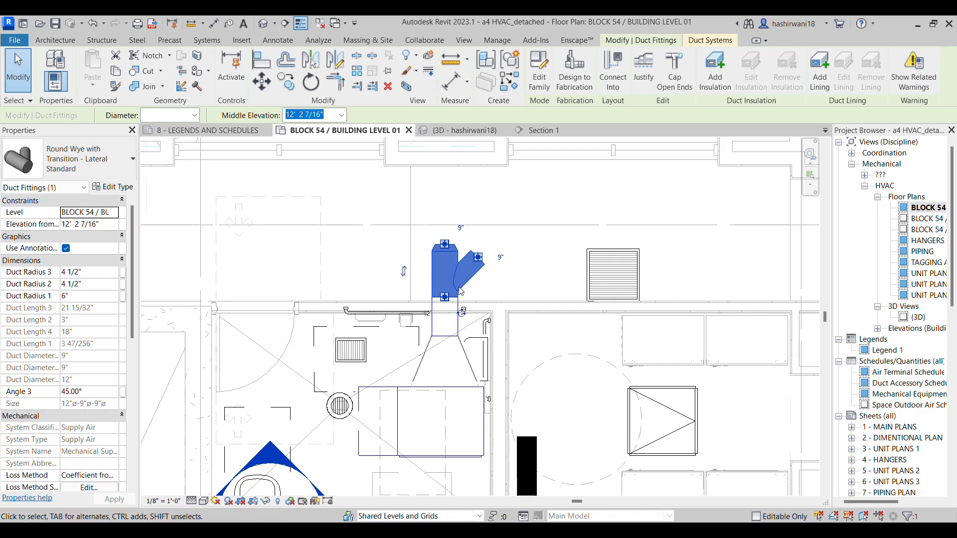
left_click(463, 316)
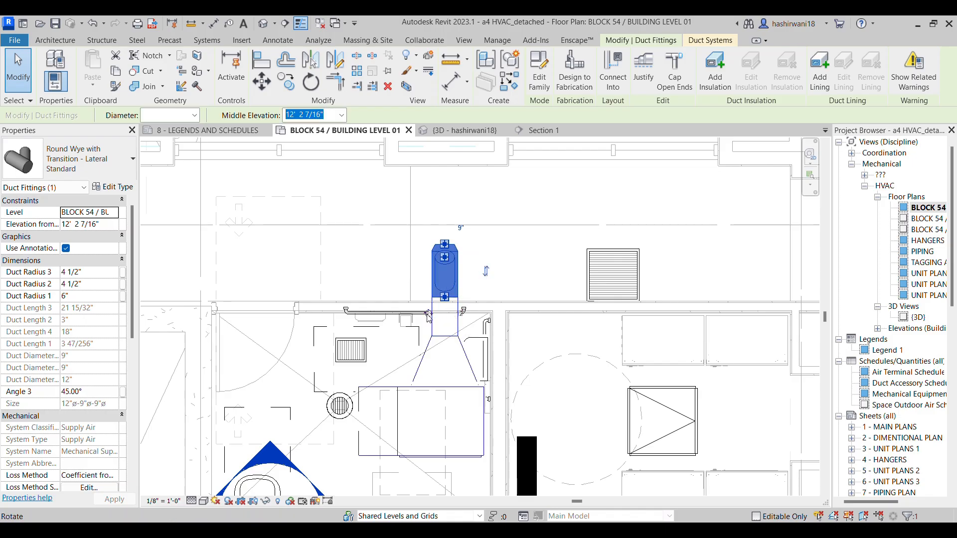
left_click_drag(429, 318, 389, 257)
left_click(473, 259)
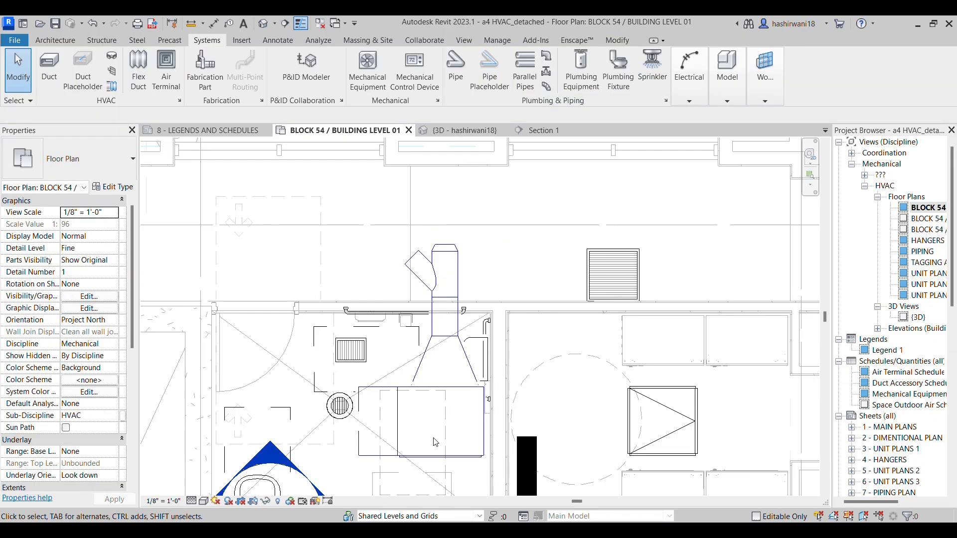
Draw a short 10" diameter round duct straight out of the wye's through outlet toward the exterior wall
mouse_move(489, 531)
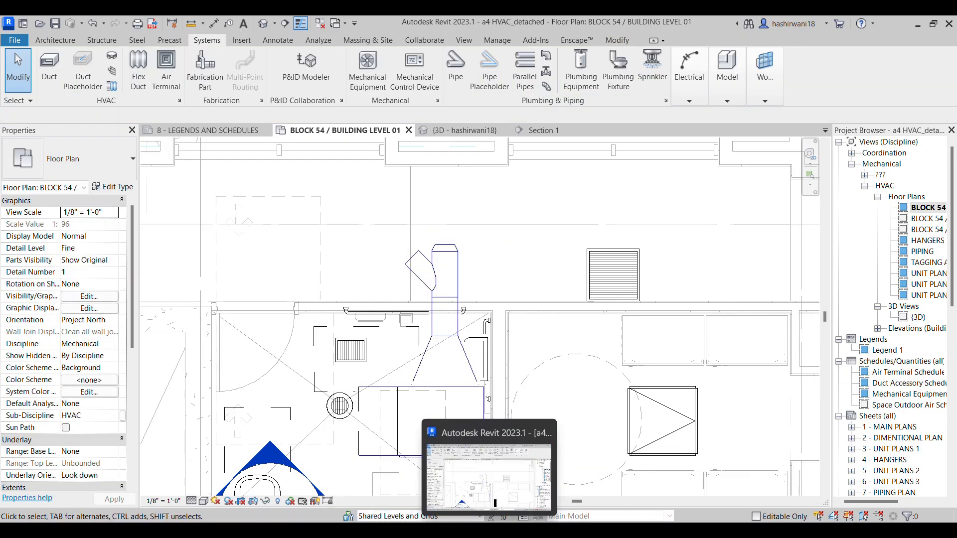
mouse_move(516, 496)
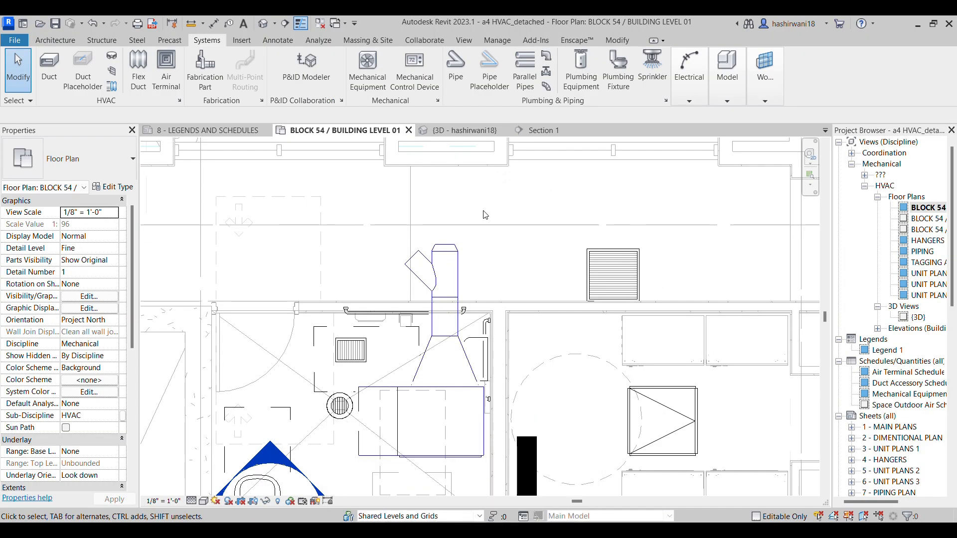
left_click(452, 249)
right_click(466, 247)
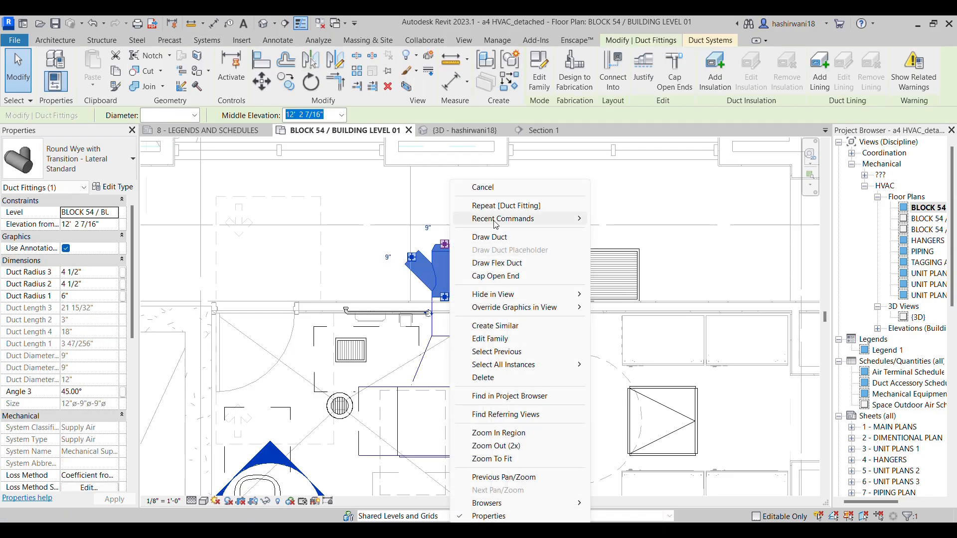
key("Escape")
left_click(444, 244)
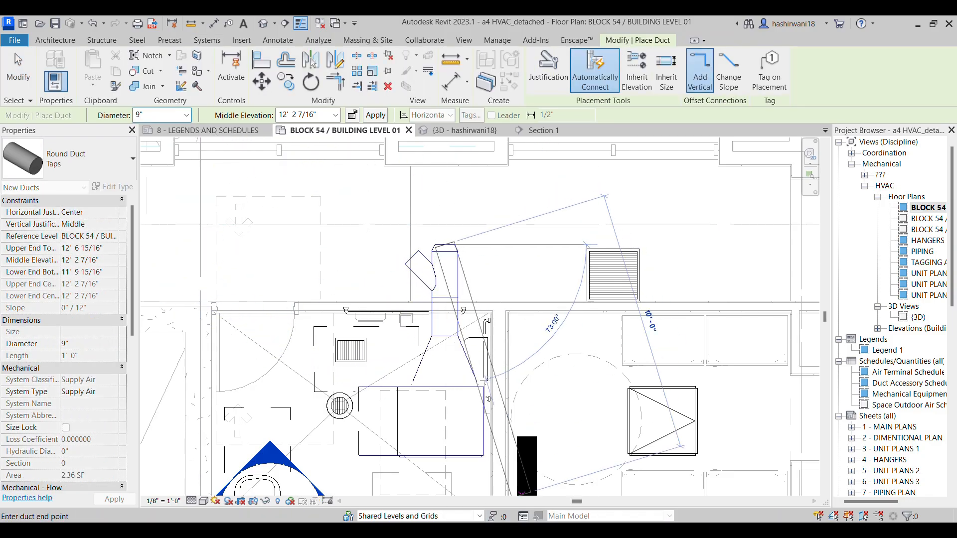
mouse_move(449, 487)
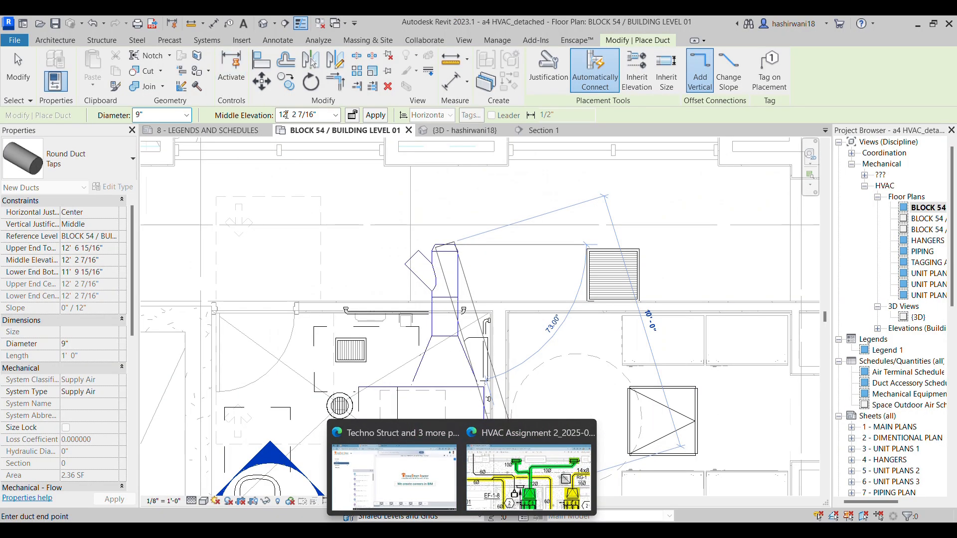
left_click(186, 115)
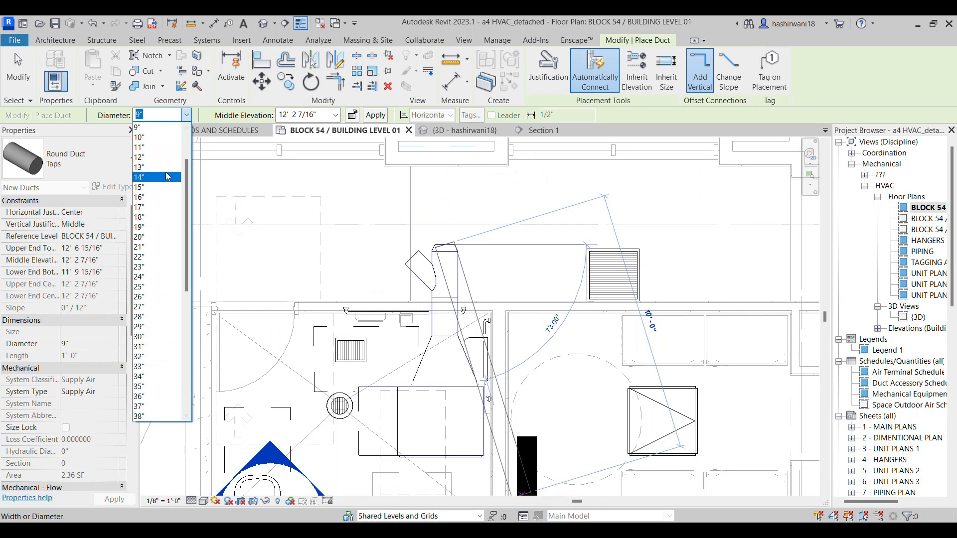
left_click(163, 139)
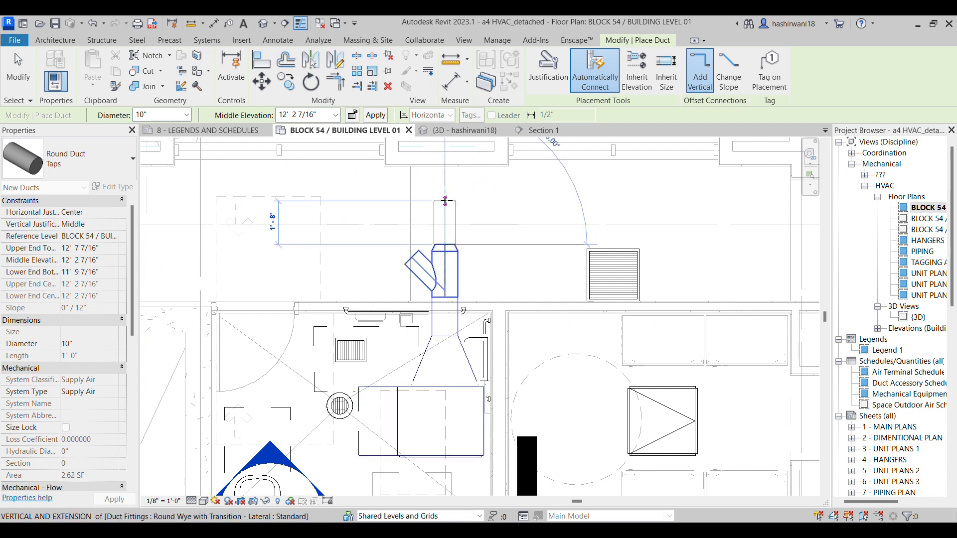
left_click(445, 199)
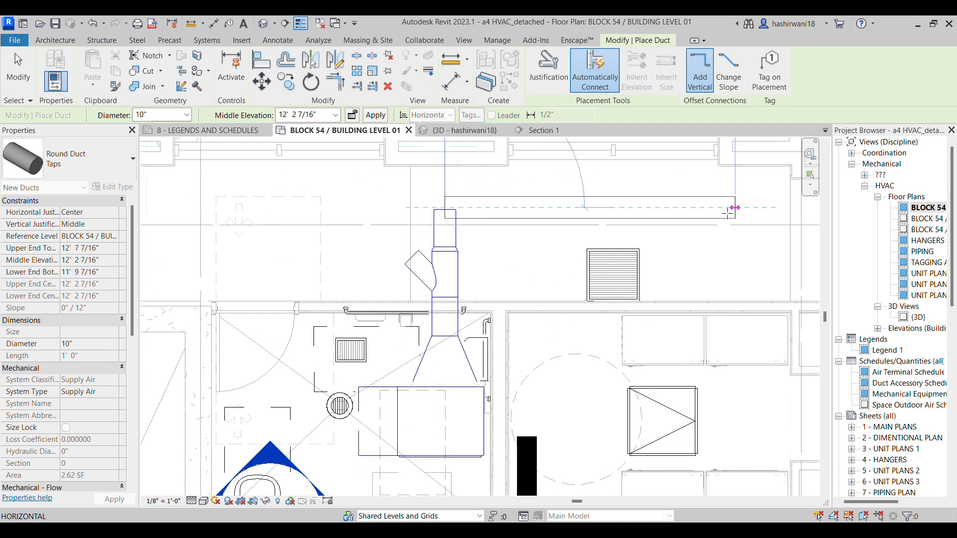
Continue the 10" duct parallel to the exterior wall past the louvered grille, and turn it perpendicular through the wall
left_click(687, 204)
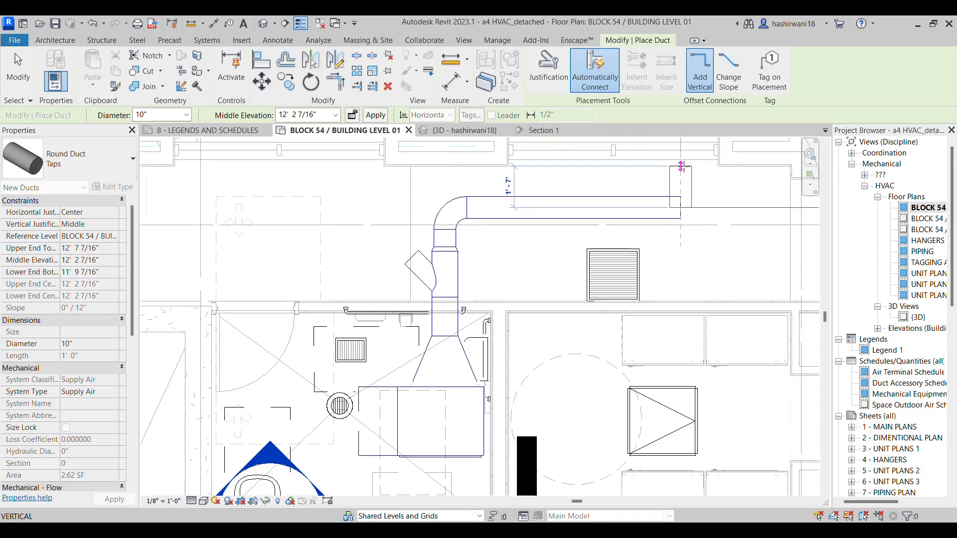
middle_click_drag(679, 221, 672, 307)
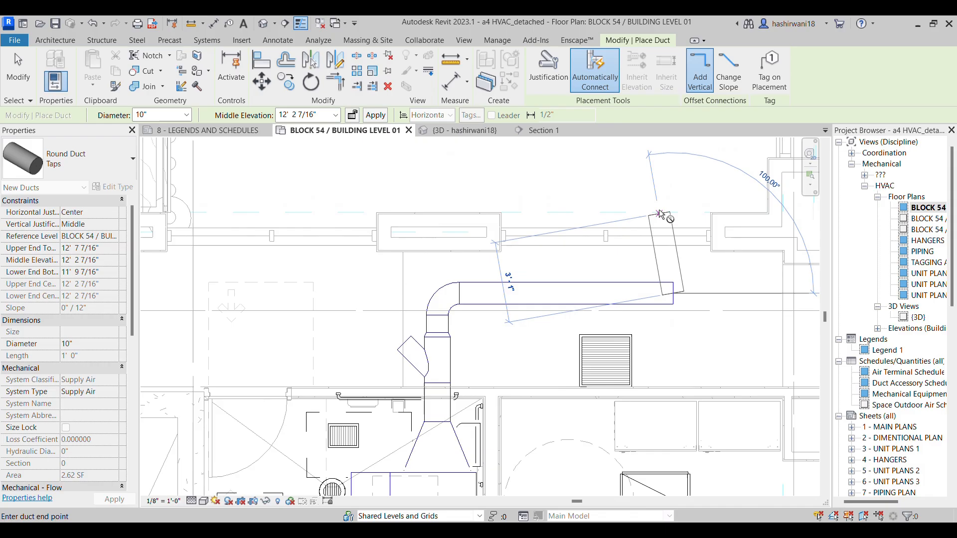
left_click(673, 203)
key("Escape")
middle_click_drag(519, 328, 551, 257)
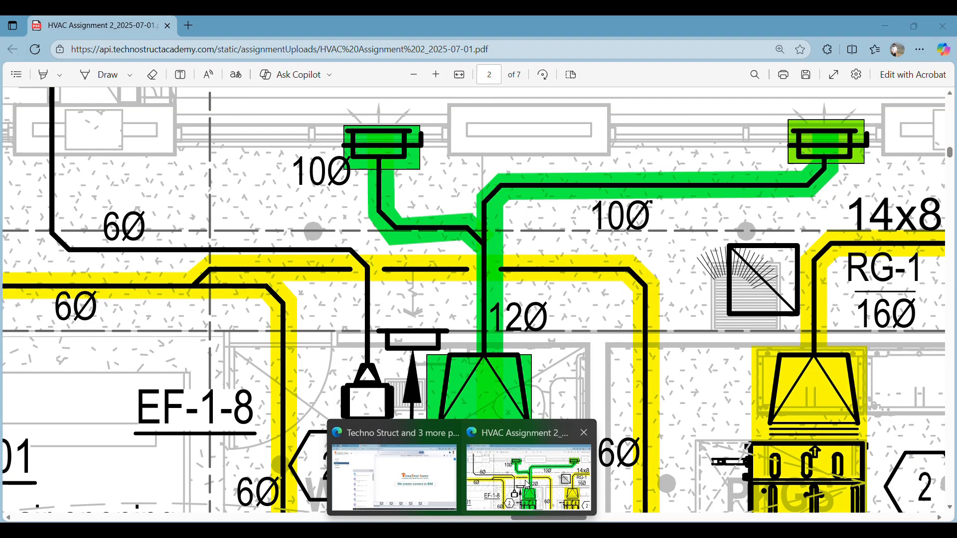
Check the branch on the assignment PDF and route a 10" round duct from the wye's lateral outlet diagonally, parallel to the wall, and toward the wall
left_click(525, 481)
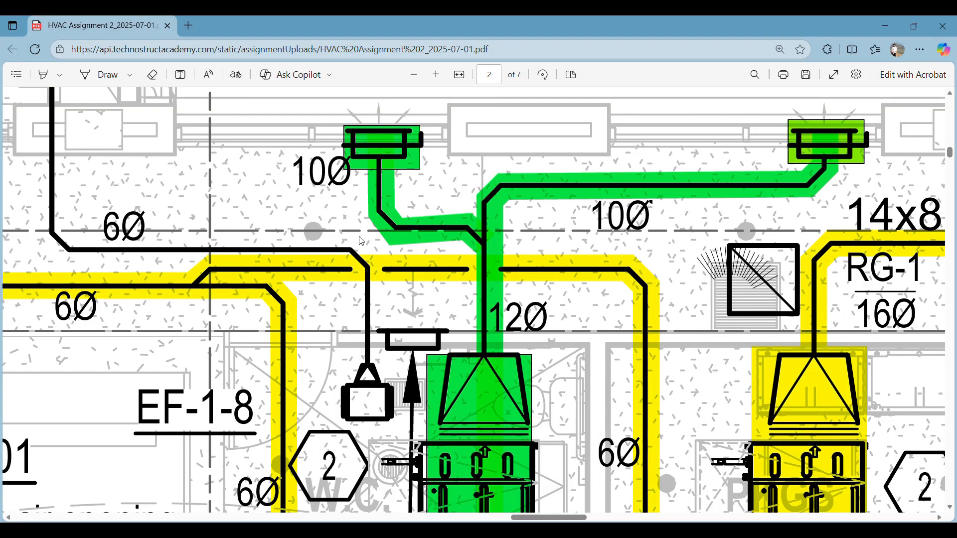
mouse_move(489, 532)
left_click(490, 464)
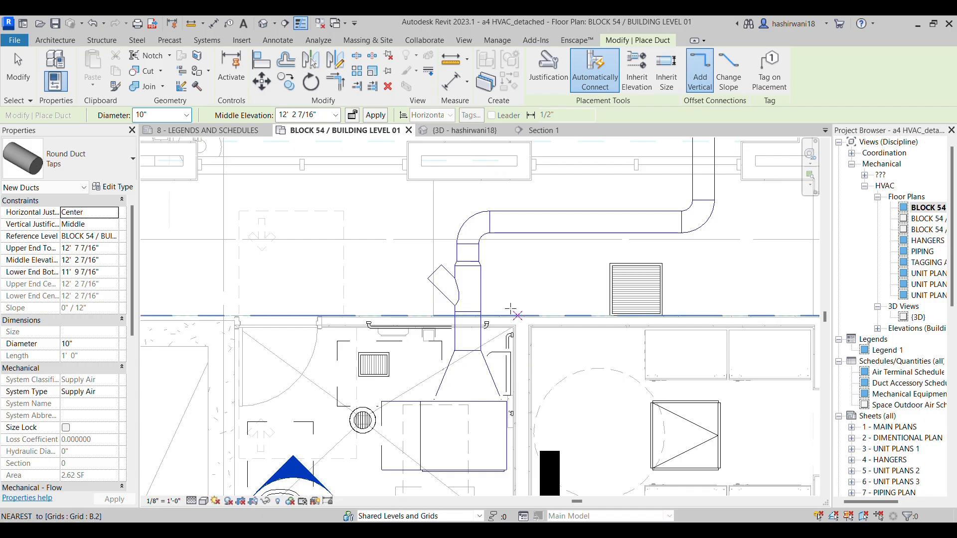
left_click(431, 275)
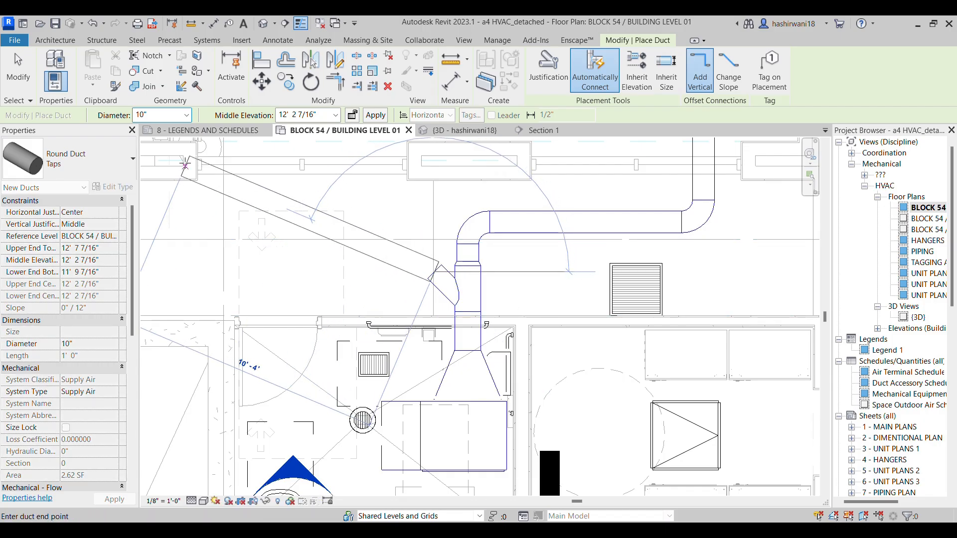
left_click(375, 213)
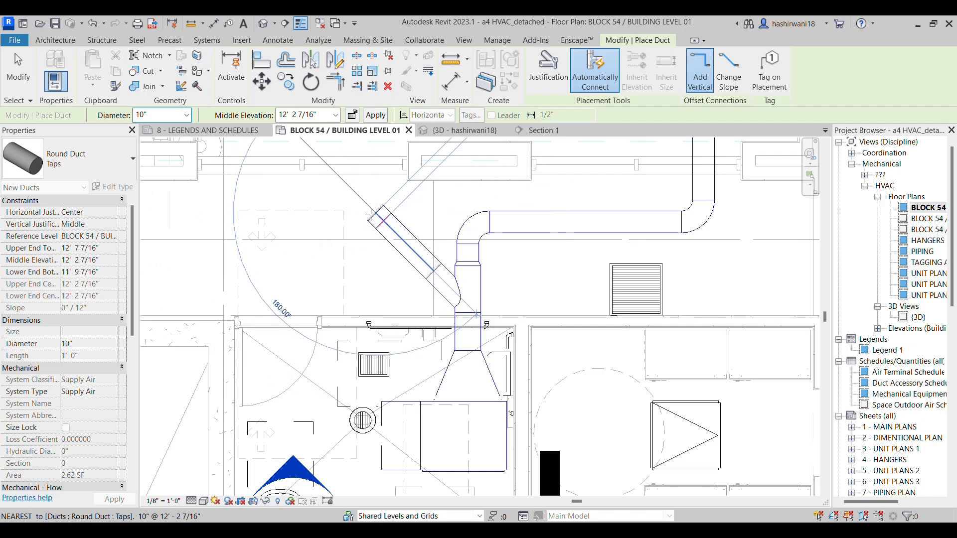
left_click(264, 186)
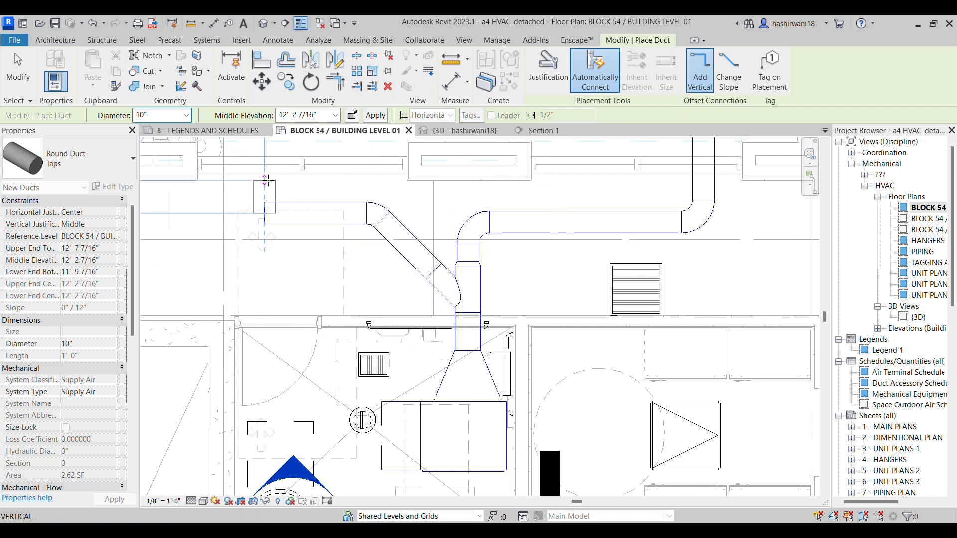
key("Escape")
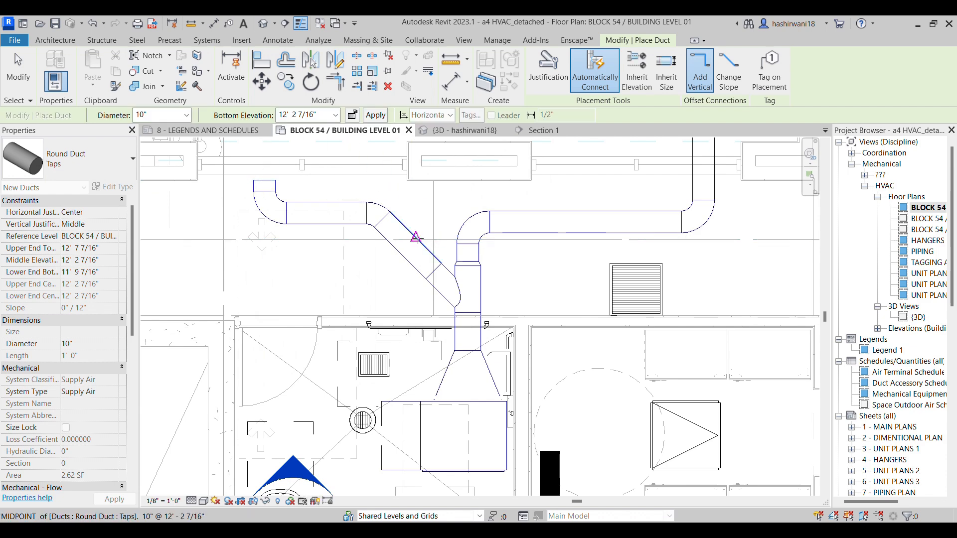
key("Escape")
Nudge the wye fitting toward FCU-001-103 to shorten the 12" round duct between it and the transition
middle_click_drag(520, 321, 488, 260)
scroll(469, 347, "down", 1)
scroll(488, 260, "down", 1)
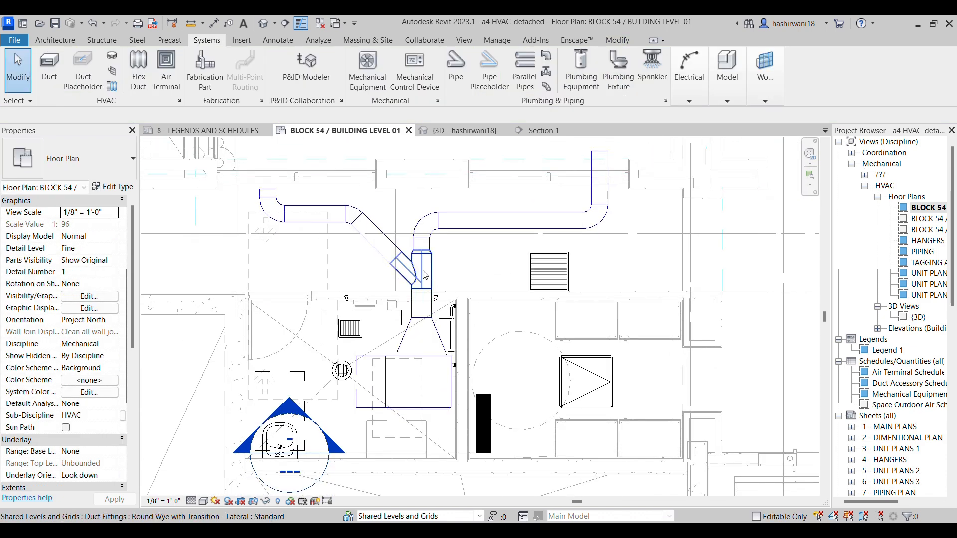
left_click(432, 295)
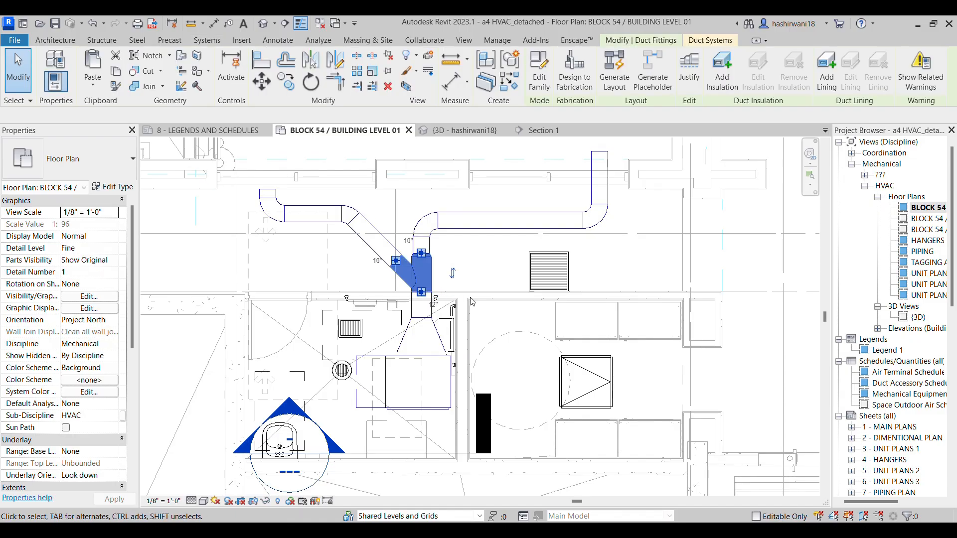
key("Down")
key("Down")
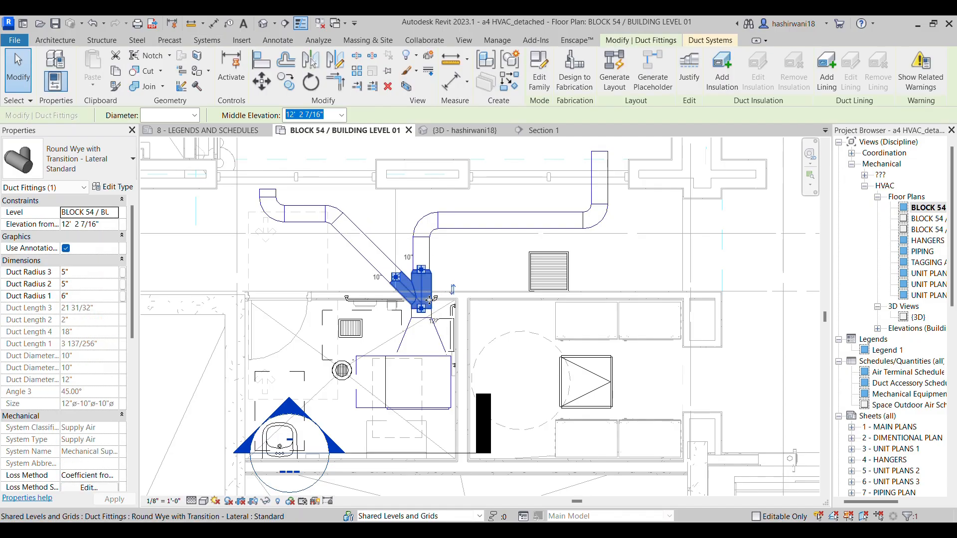
key("Up")
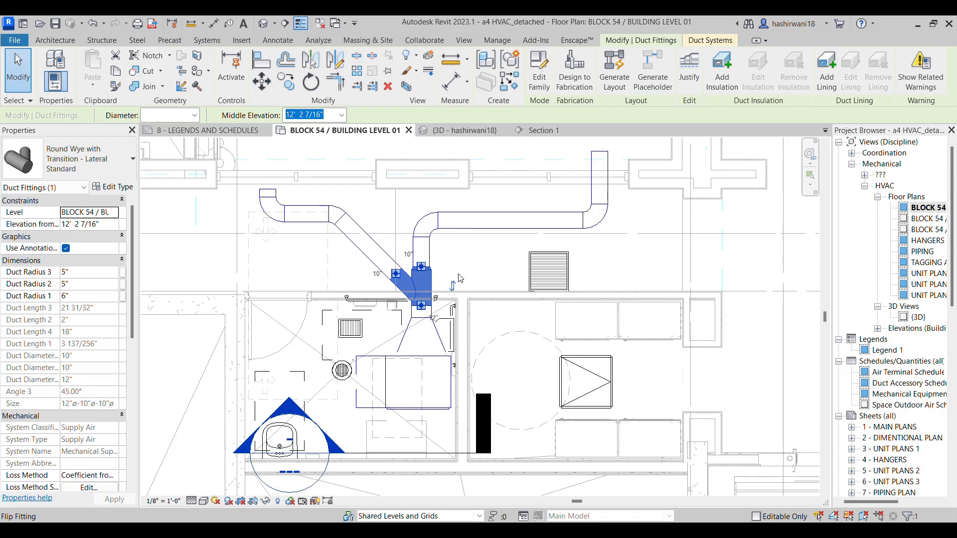
scroll(460, 279, "up", 4)
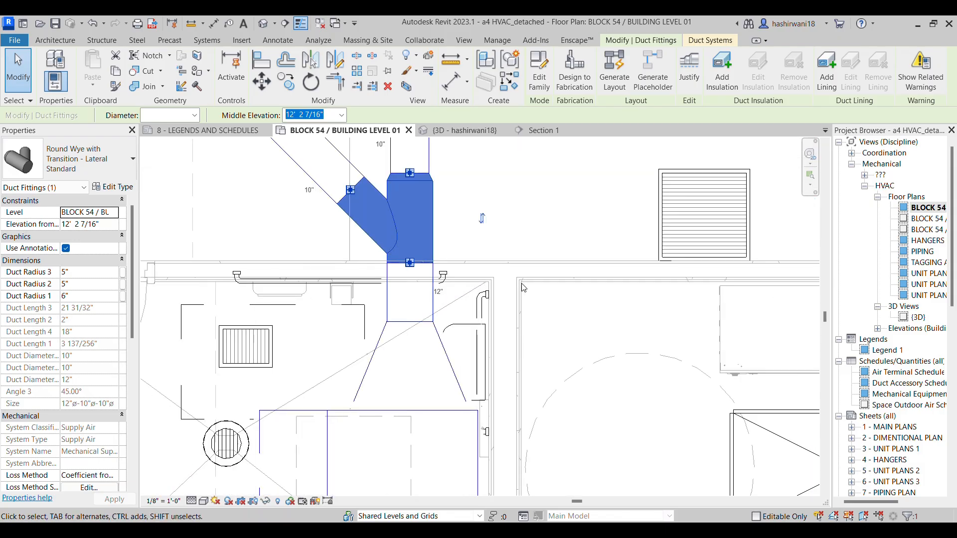
middle_click_drag(523, 288, 513, 345)
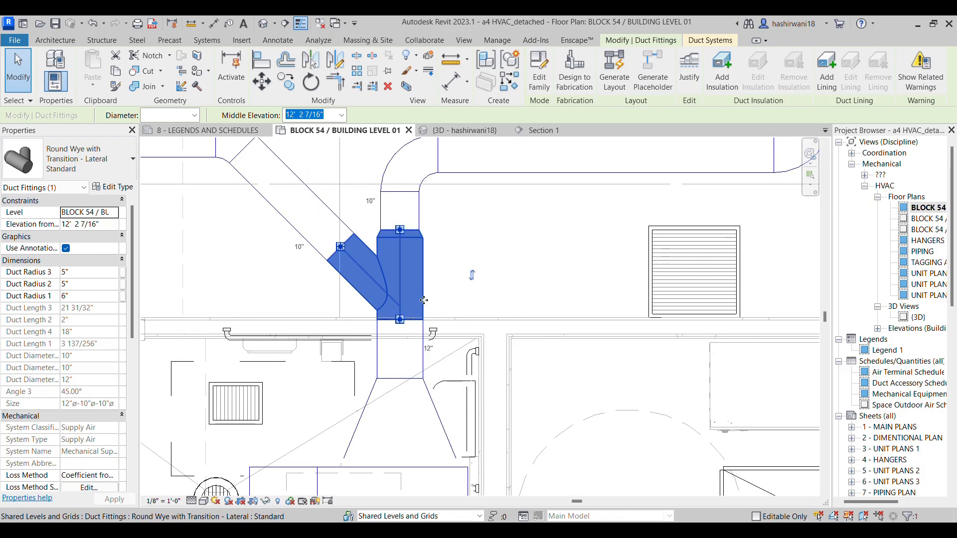
scroll(416, 300, "up", 2)
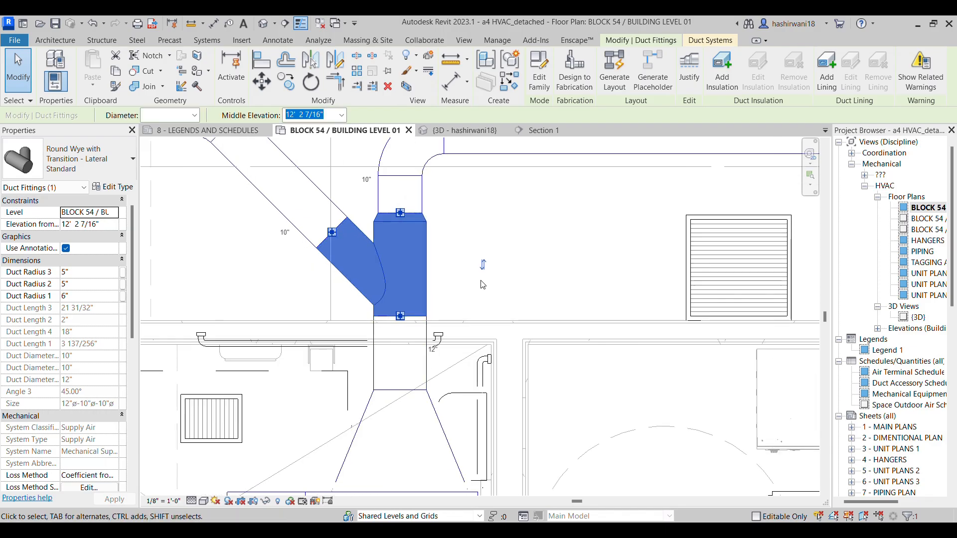
Nudge the wall-parallel 10" duct of the wye's lateral branch away from the exterior wall, toward FCU-001-103
left_click(539, 278)
middle_click_drag(536, 281, 501, 335)
scroll(472, 276, "down", 2)
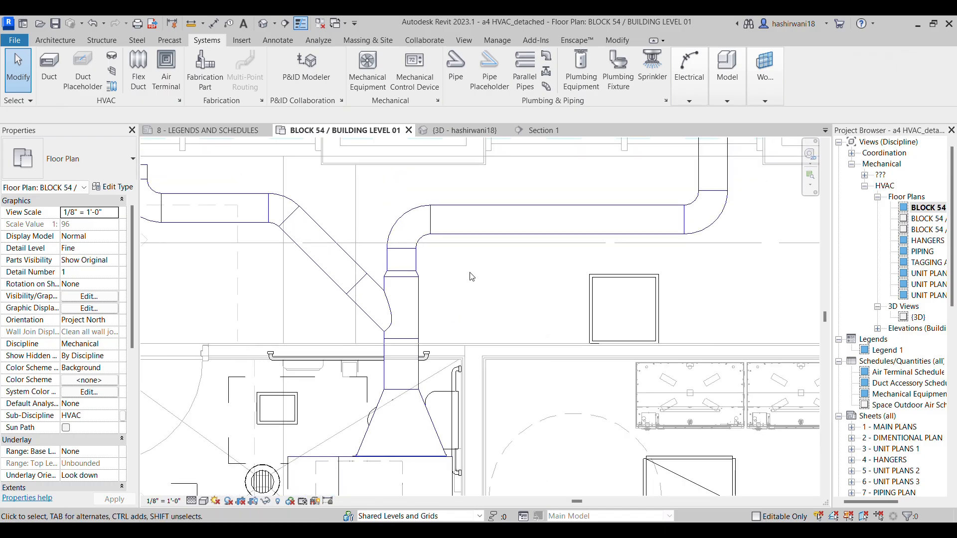
middle_click_drag(470, 272, 443, 286)
scroll(443, 286, "down", 1)
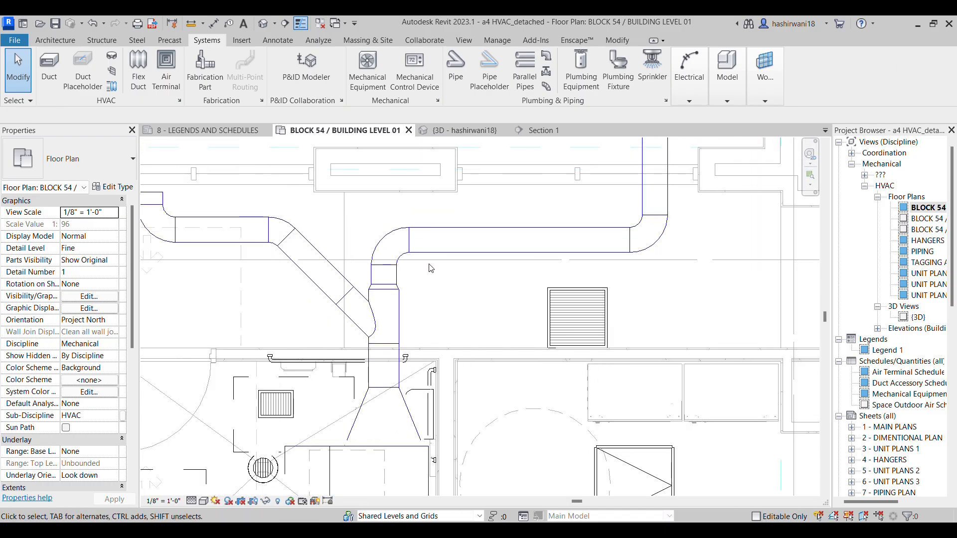
left_click(250, 251)
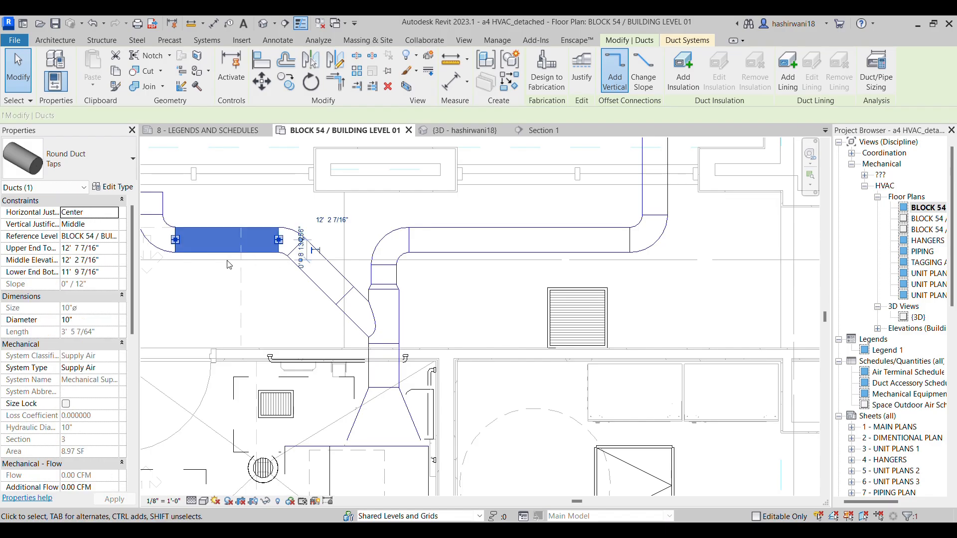
left_click_drag(206, 210, 201, 238)
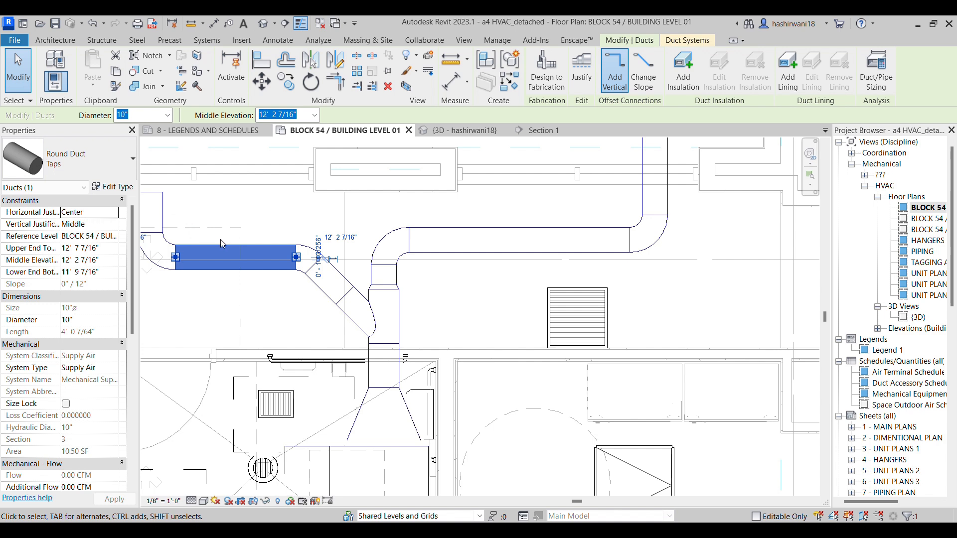
key("Down")
key("Down")
key("Down")
key("Down")
key("Down")
key("Down")
key("Down")
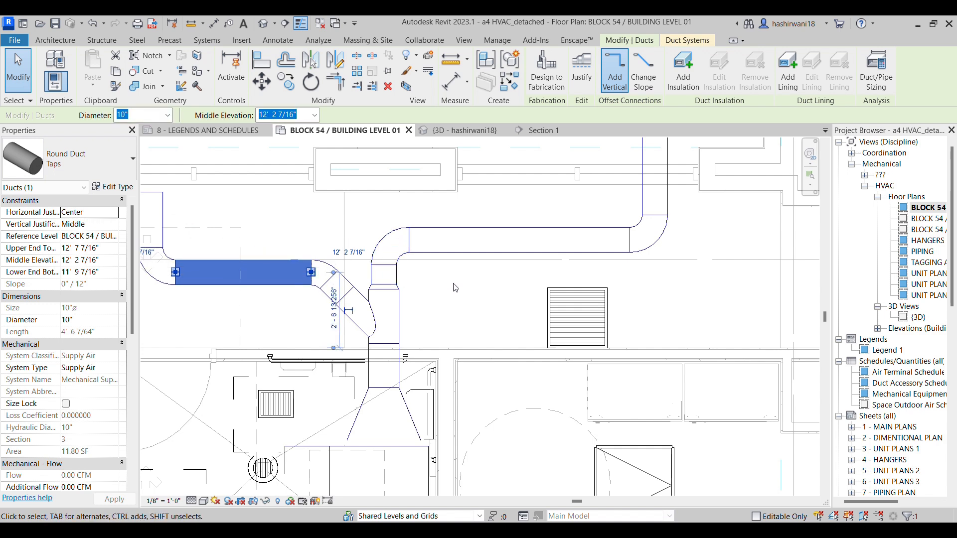
Nudge the long wall-parallel 10" duct of the wye's through branch toward FCU-001-103, as close to the wye as it allows
left_click(584, 251)
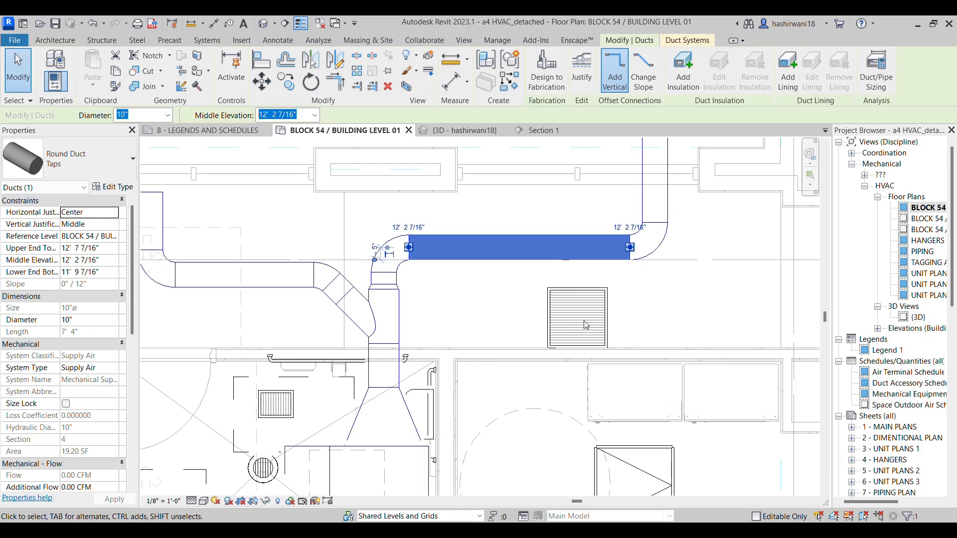
key("Down")
key("Down")
key("Down")
key("Down")
key("Down")
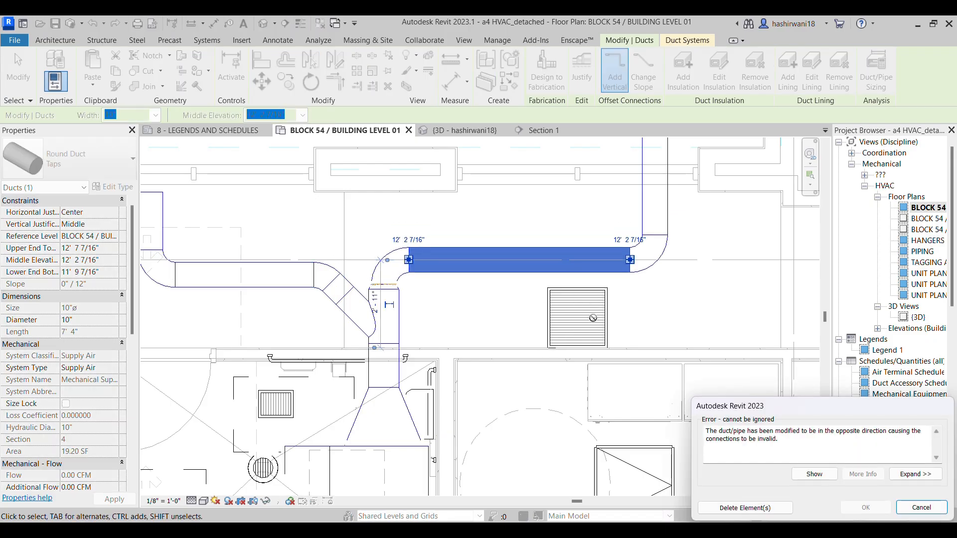
left_click(945, 512)
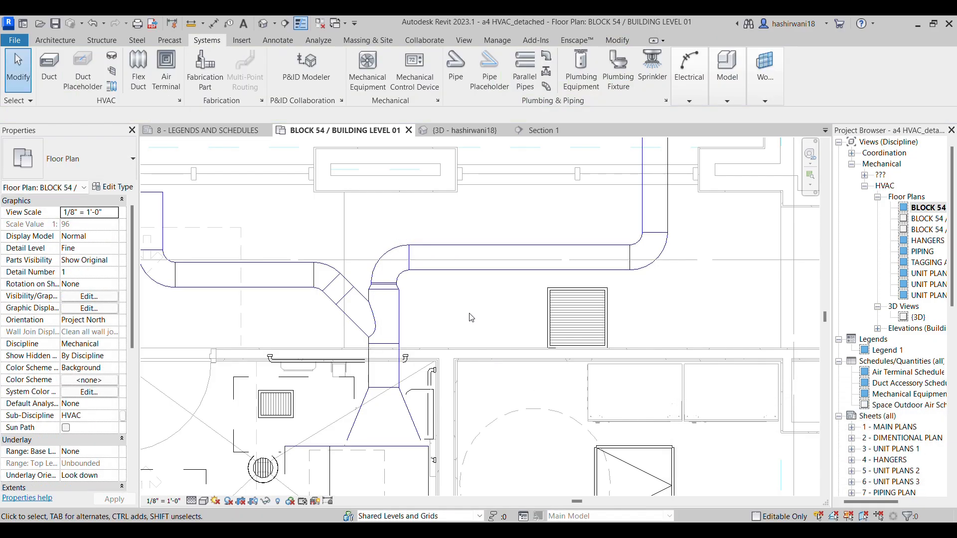
Compare both branches with the assignment PDF and read the supply grille tag above them
scroll(477, 321, "down", 2)
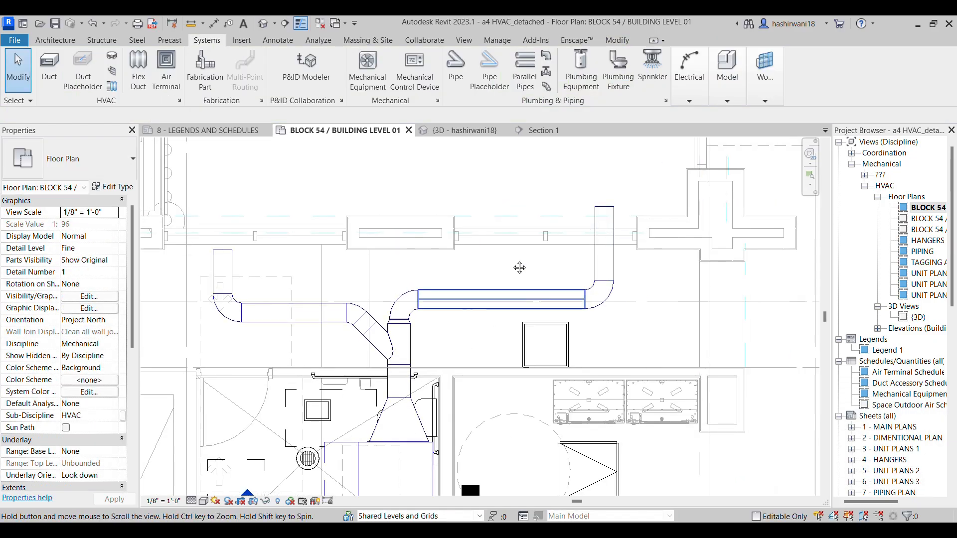
scroll(519, 269, "down", 3)
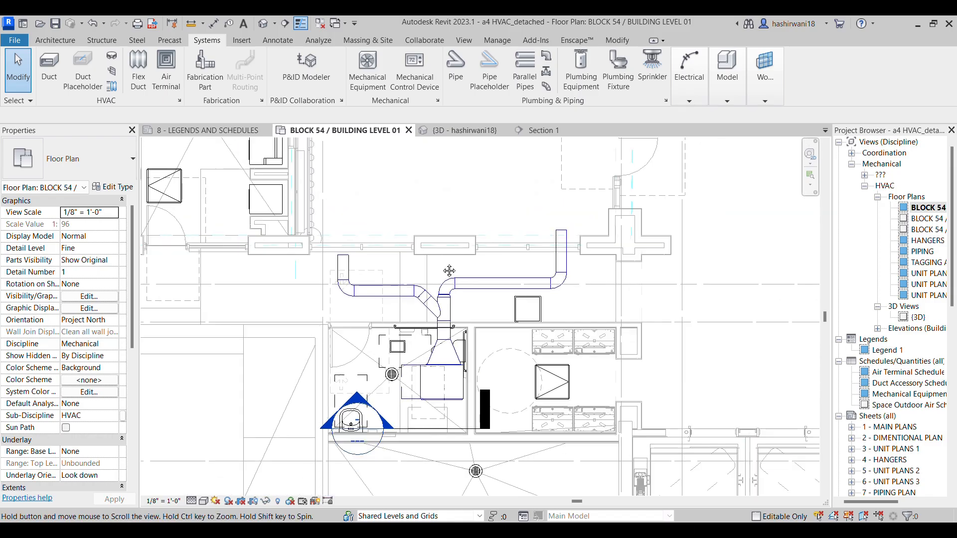
middle_click_drag(449, 270, 449, 255)
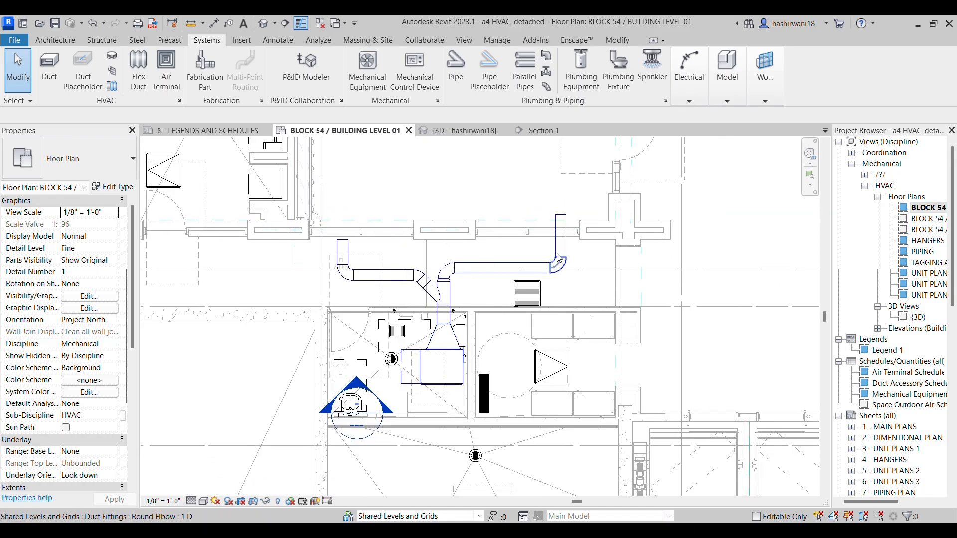
scroll(507, 244, "up", 2)
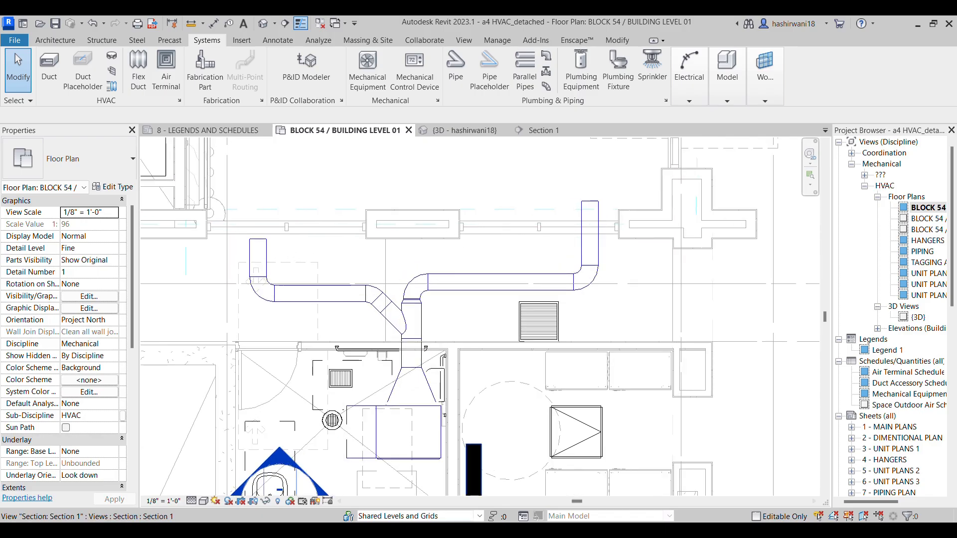
mouse_move(481, 530)
left_click(532, 439)
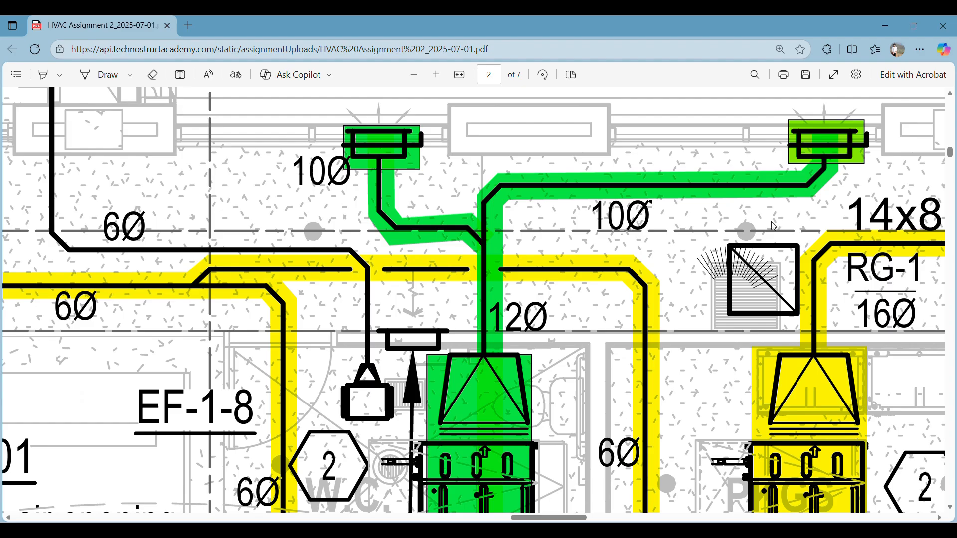
scroll(773, 224, "up", 5)
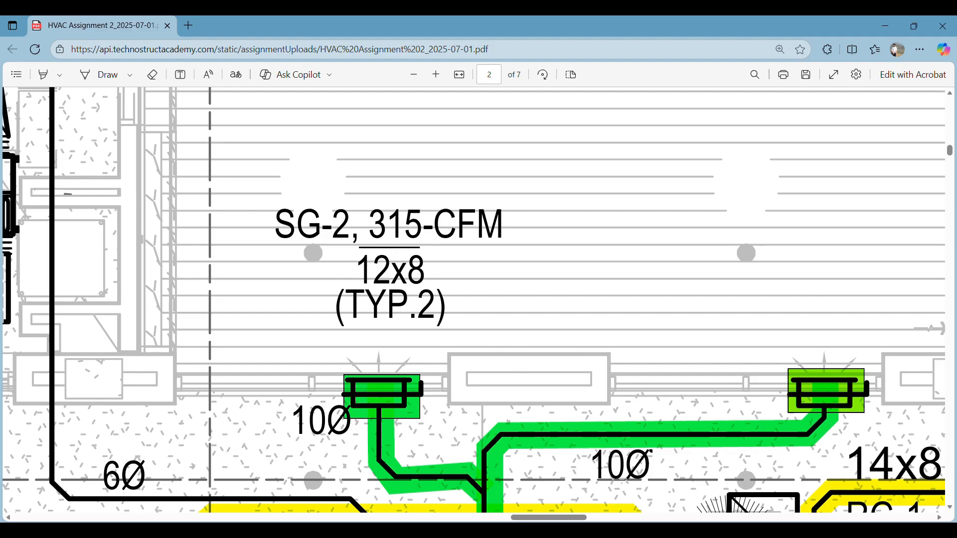
left_click(489, 483)
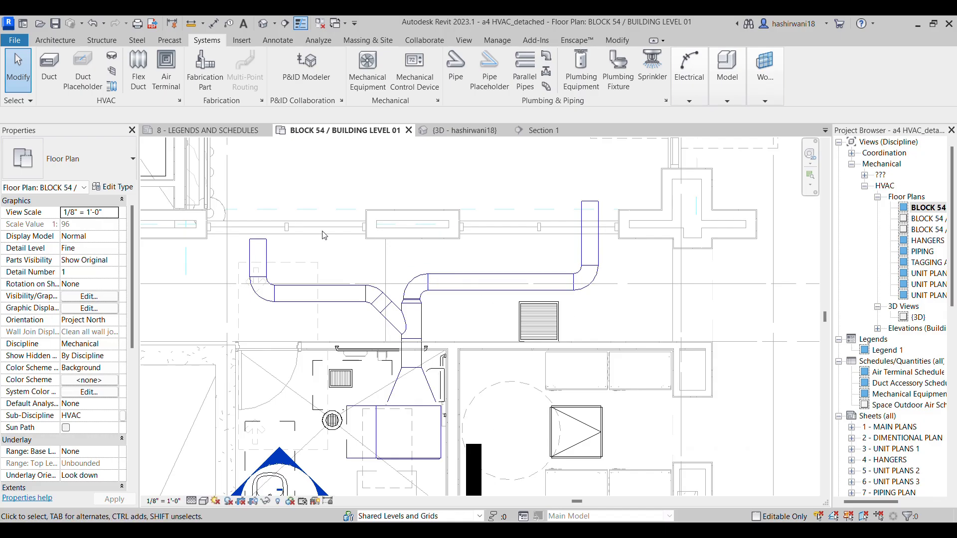
Extend the open end of the lateral branch's 10" duct into the exterior wall
scroll(325, 241, "down", 1)
middle_click_drag(309, 257, 309, 264)
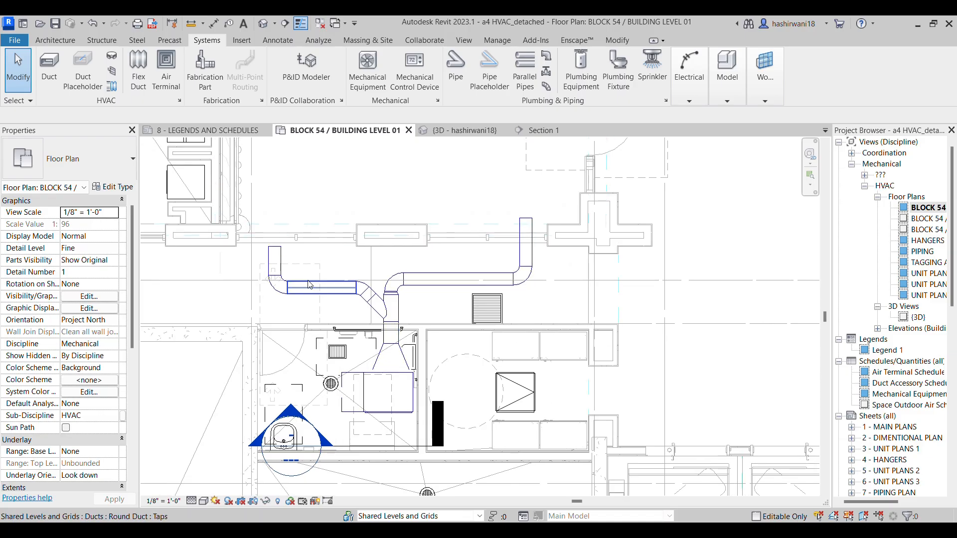
left_click(277, 249)
left_click_drag(276, 248, 277, 228)
key("Escape")
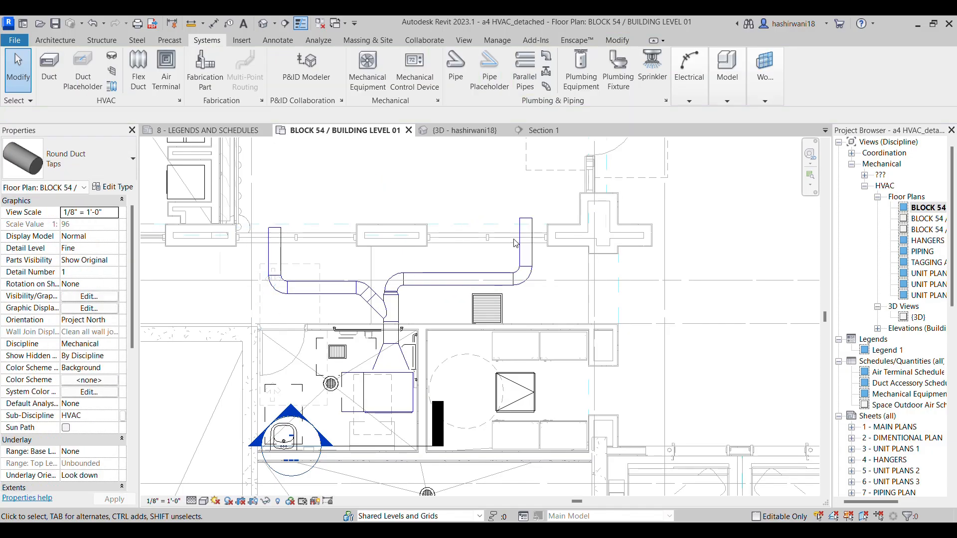
Select the whole connected network of FCU-001-103 and its supply ducts and open it in a 3D selection box
key("Tab")
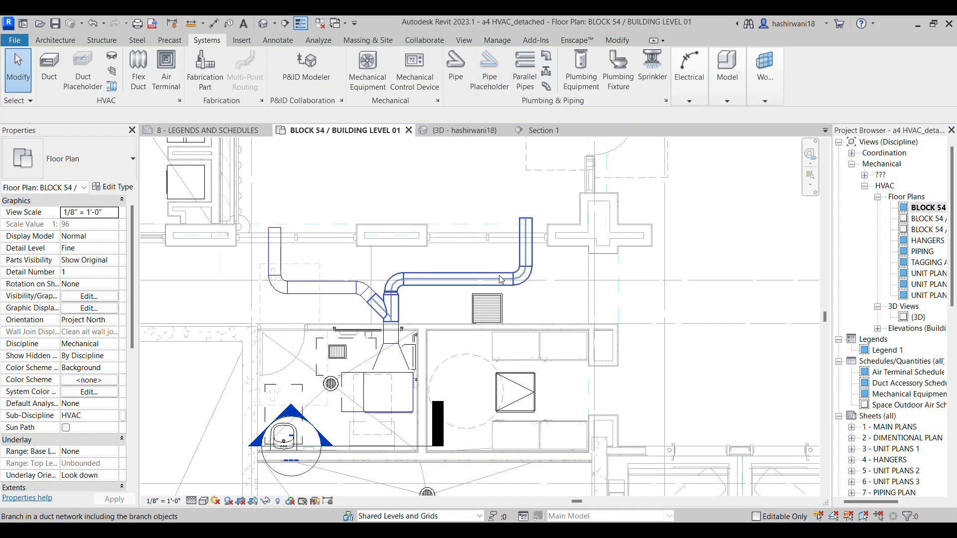
key("Tab")
left_click(501, 280)
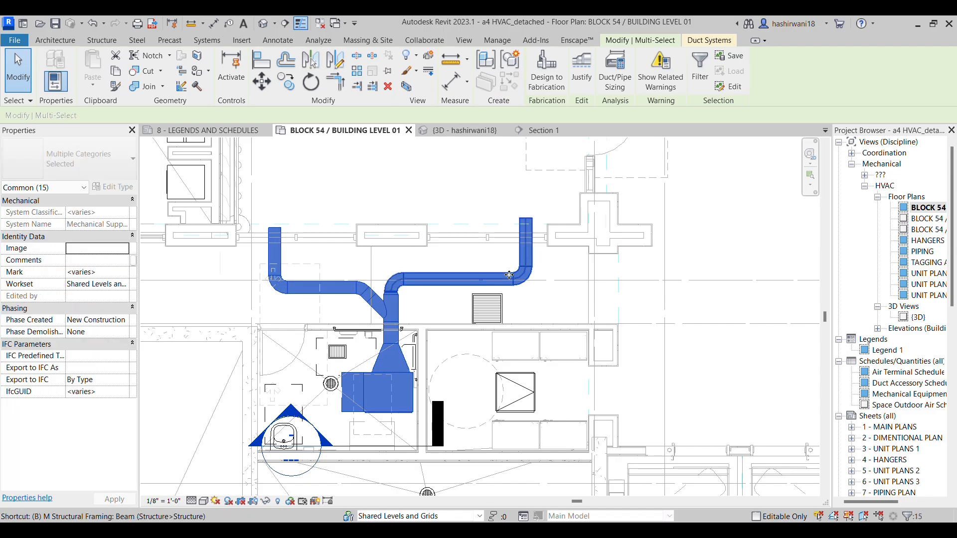
key("b")
key("x")
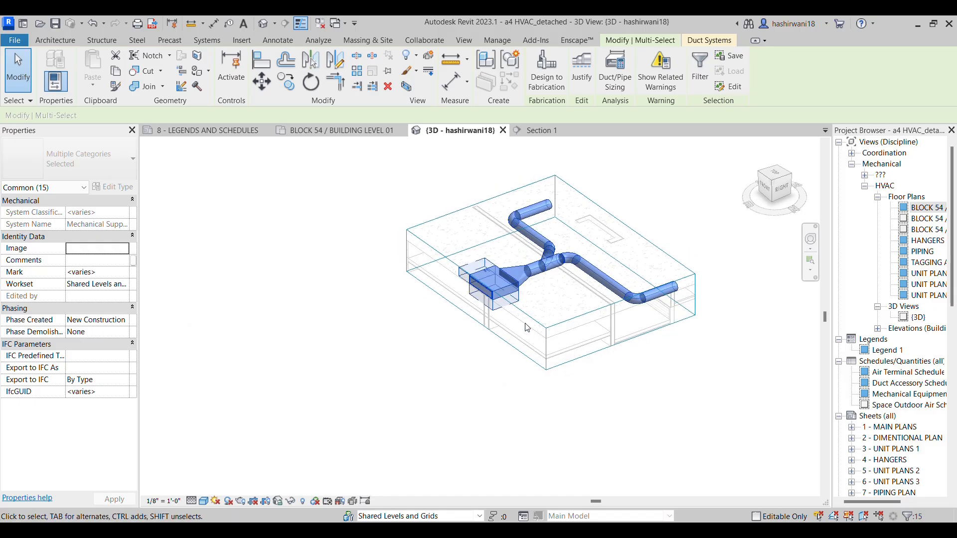
Enlarge the 3D view's section box outward on its sides and raise its top to include more of the surrounding building
left_click(477, 318)
left_click_drag(476, 300, 432, 320)
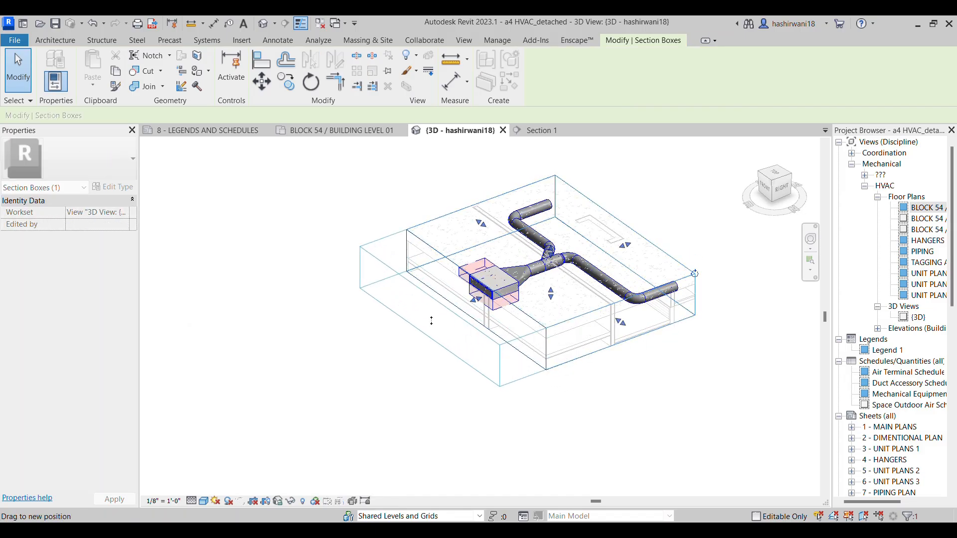
left_click(557, 266)
key("Escape")
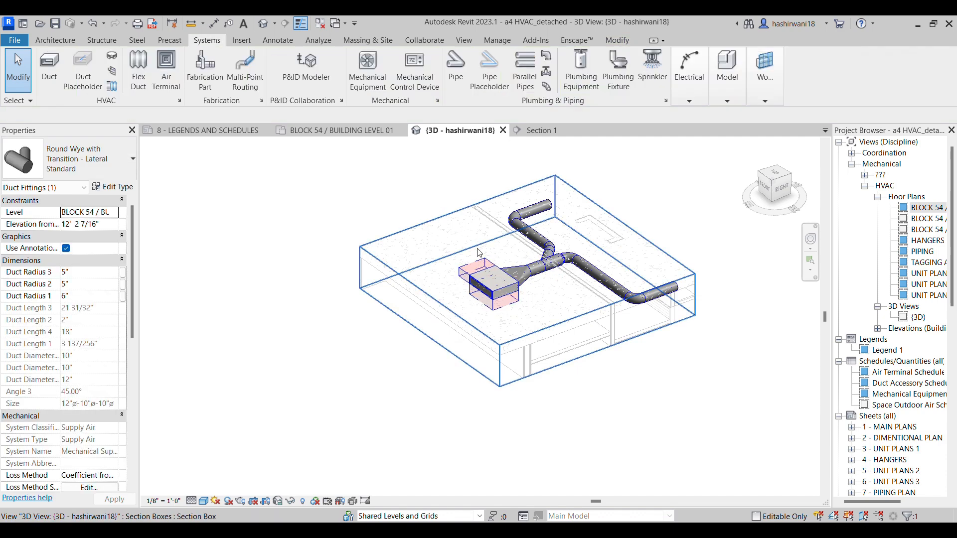
left_click(479, 248)
left_click_drag(531, 258, 531, 214)
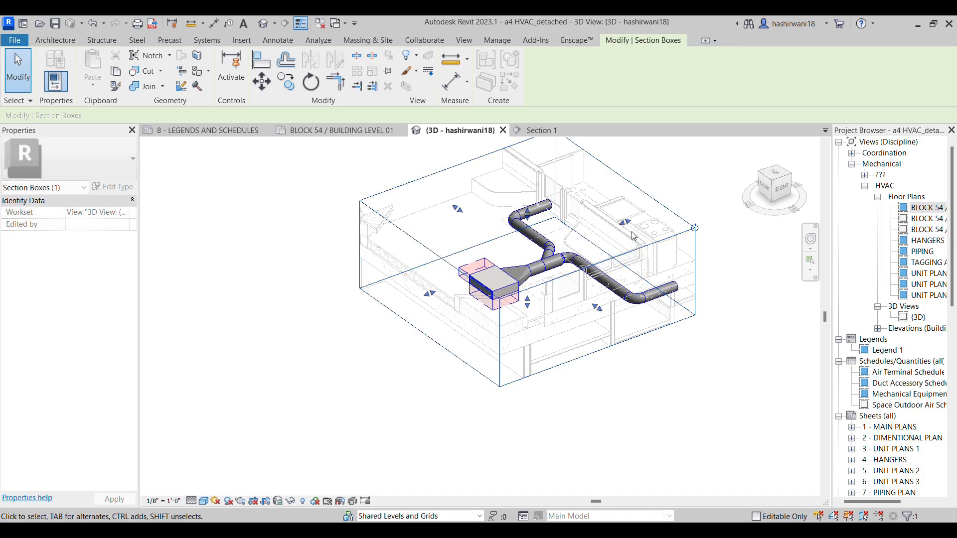
left_click_drag(627, 223, 628, 223)
left_click_drag(599, 308, 612, 317)
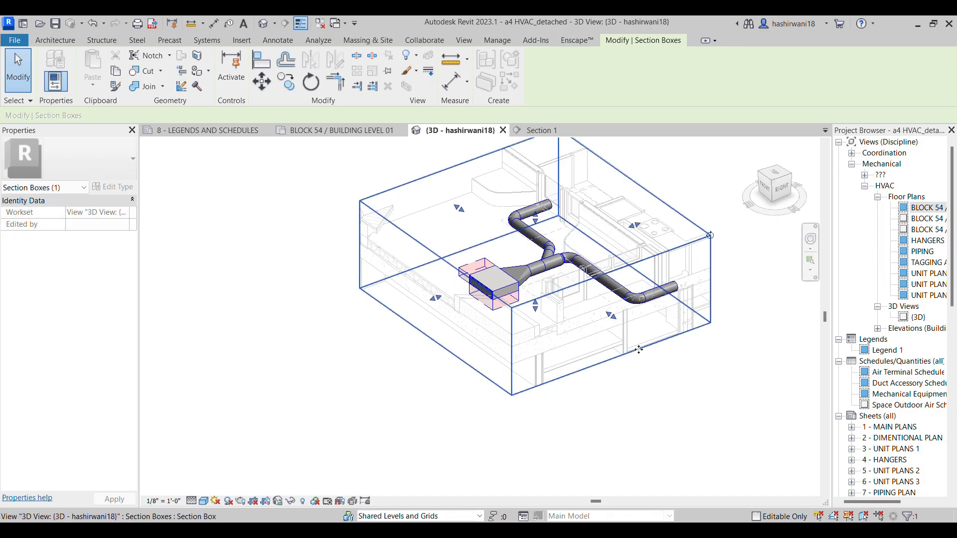
Turn off halftone for the TSA_ARCH LINK_detached.rvt link in the 3D view's visibility overrides
middle_click_drag(669, 328, 447, 354, "shift")
key("v")
key("v")
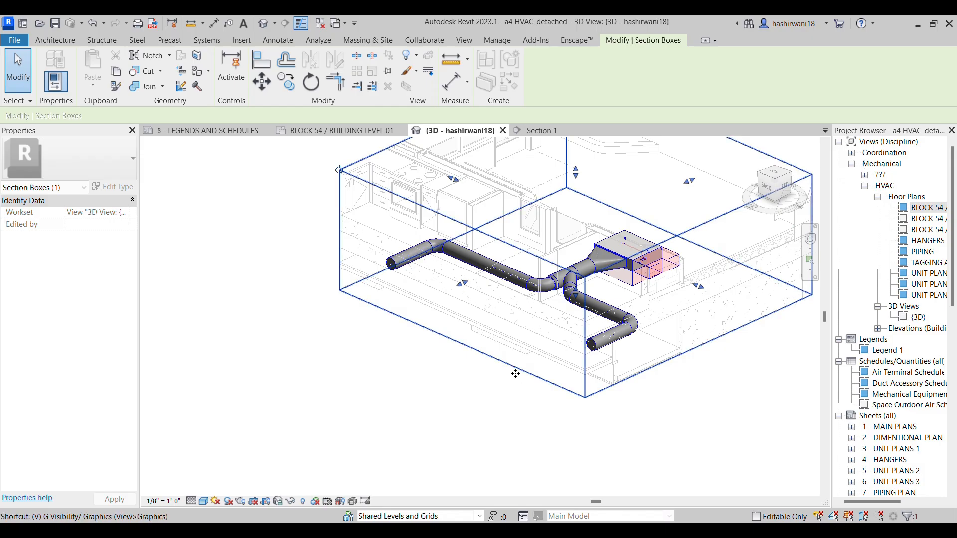
left_click(618, 118)
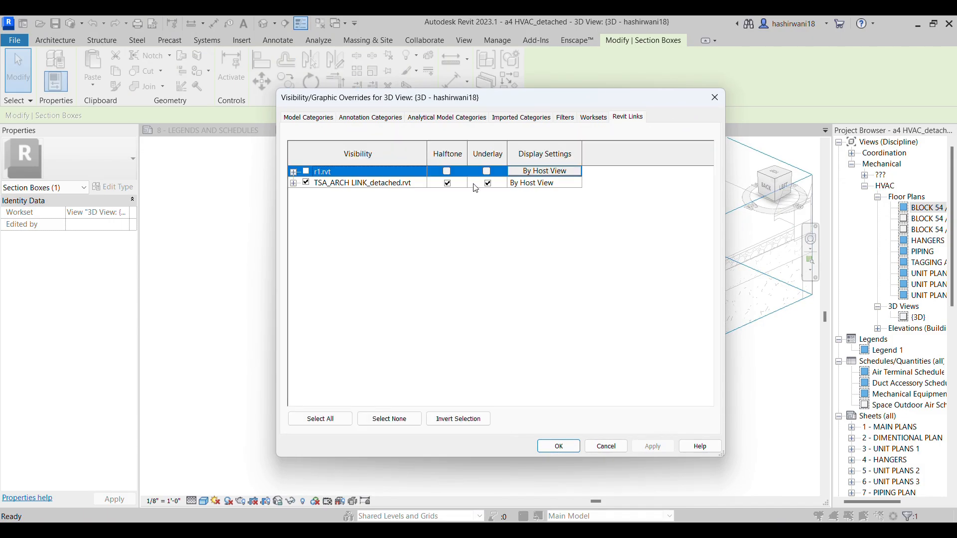
left_click(448, 184)
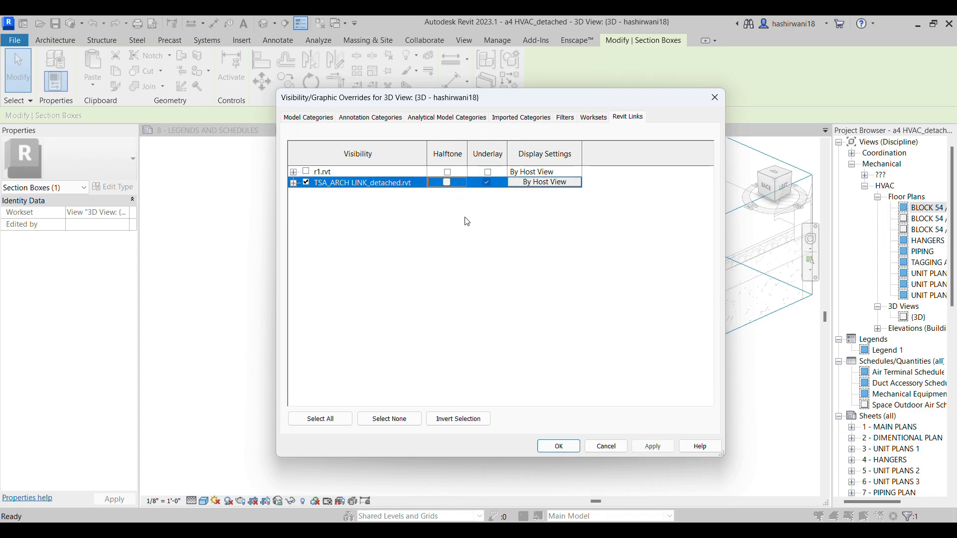
left_click(565, 451)
key("Escape")
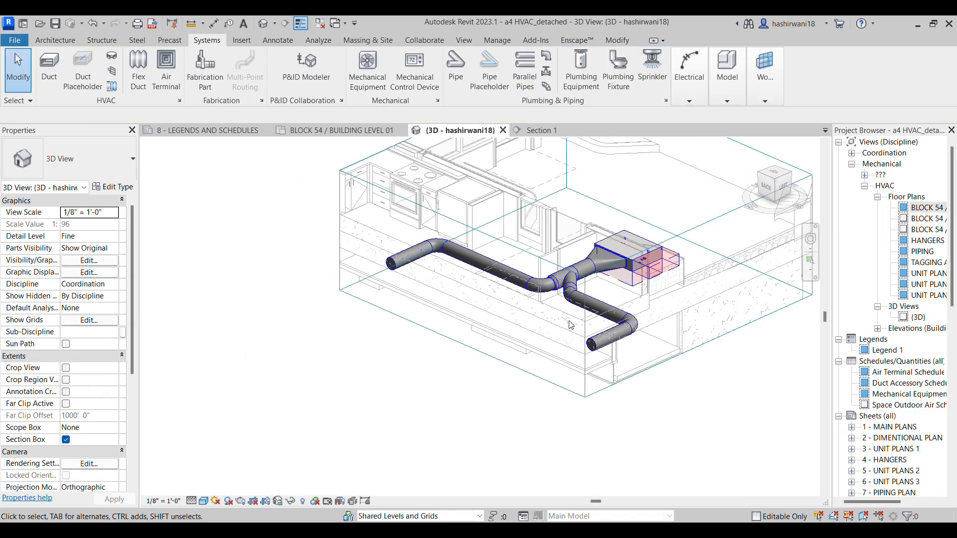
Review the Revit link display settings and the view properties of the 3D view
scroll(535, 384, "up", 3)
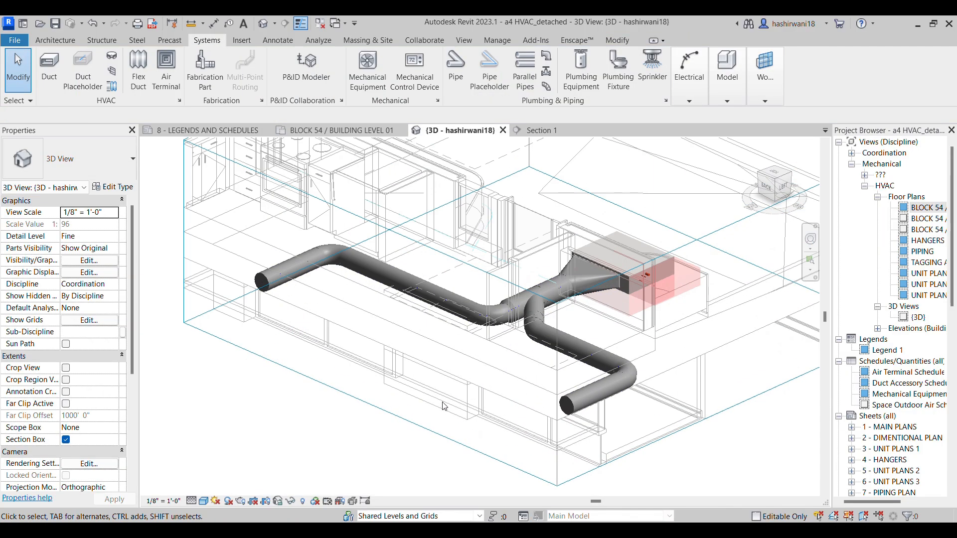
key("v")
key("g")
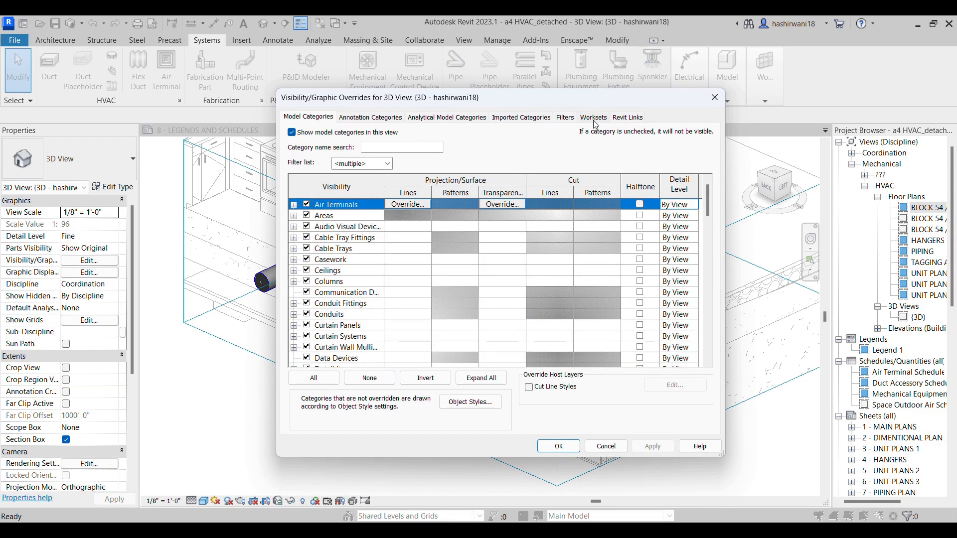
left_click(619, 120)
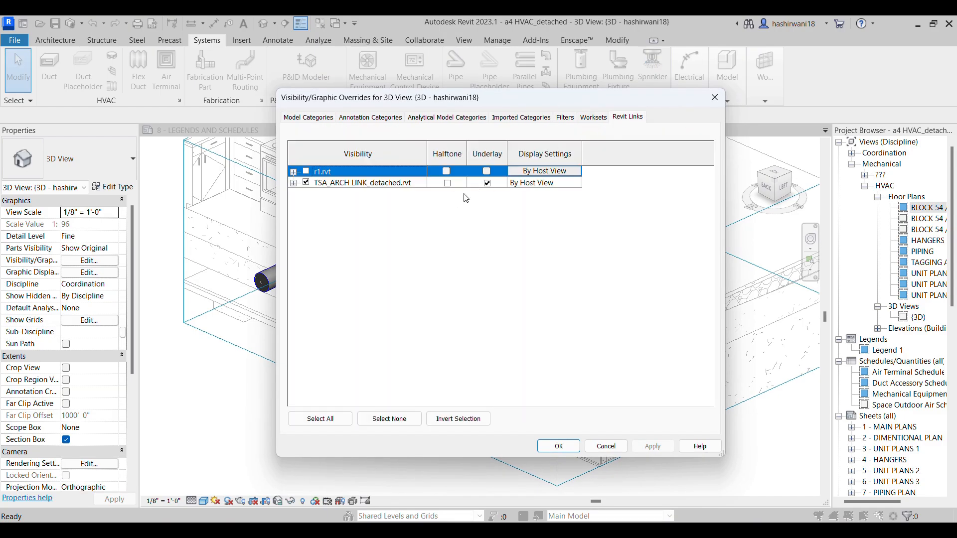
left_click(565, 449)
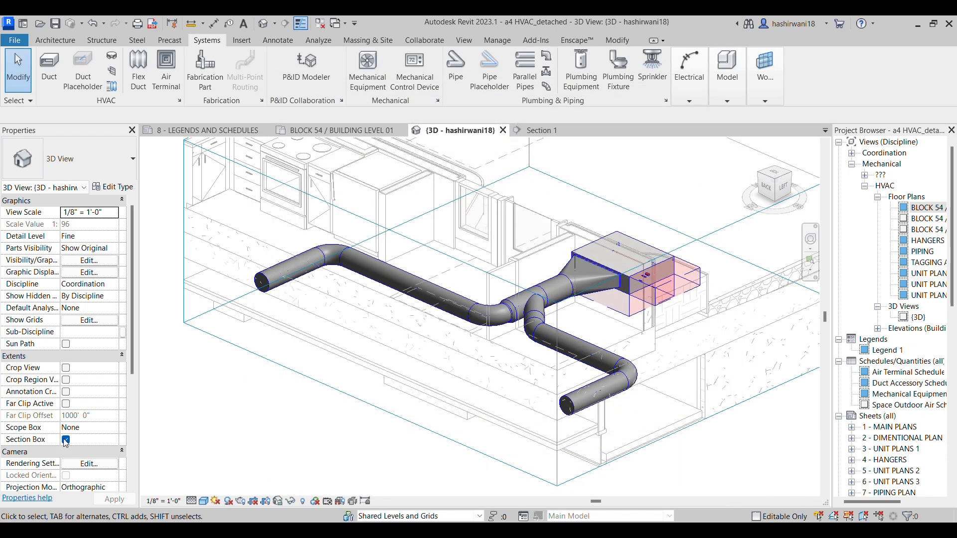
scroll(53, 433, "down", 5)
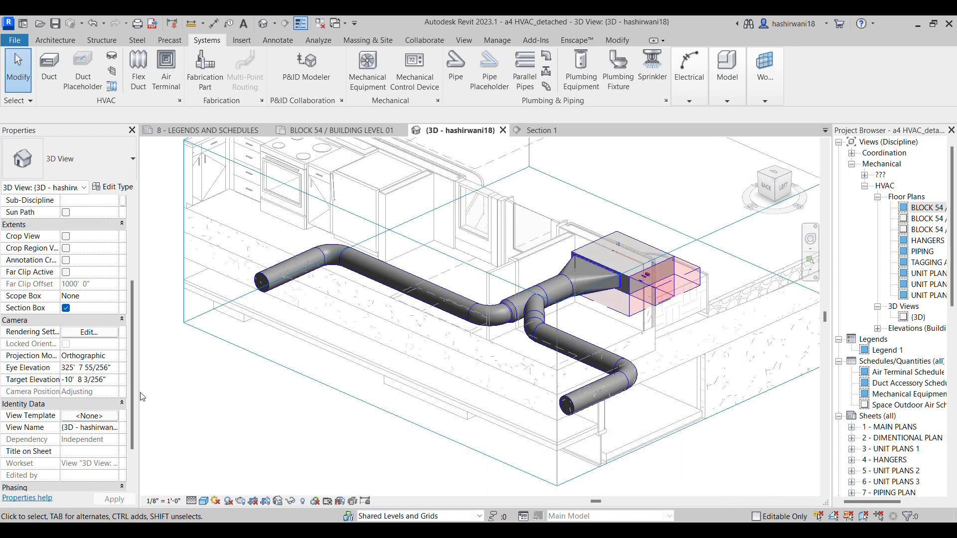
Lower the bottom of the section box to include the exterior wall and windows beneath the ducts
middle_click_drag(482, 357, 429, 318)
scroll(533, 367, "up", 4)
middle_click_drag(533, 367, 586, 323)
scroll(524, 380, "down", 4)
left_click(549, 323)
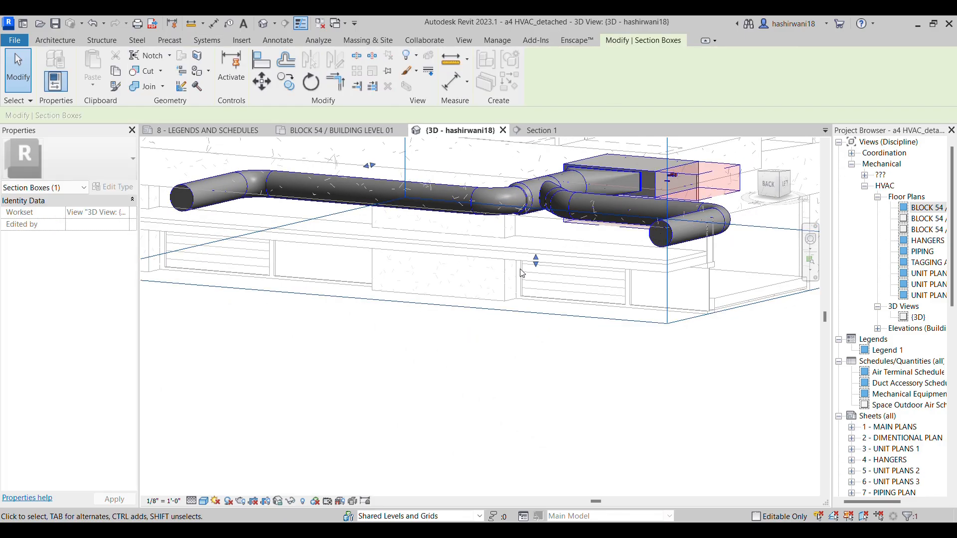
left_click_drag(537, 260, 552, 338)
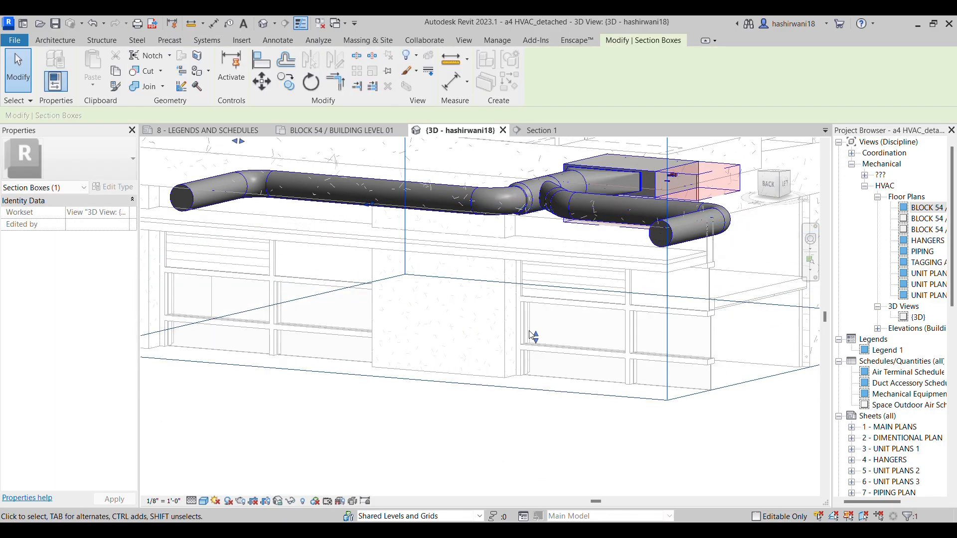
Draw a building section in the BLOCK 54 / BUILDING LEVEL 01 plan across the exterior wall, beside the supply branch nearest the corridor and facing it
scroll(527, 326, "down", 3)
middle_click_drag(506, 325, 458, 329)
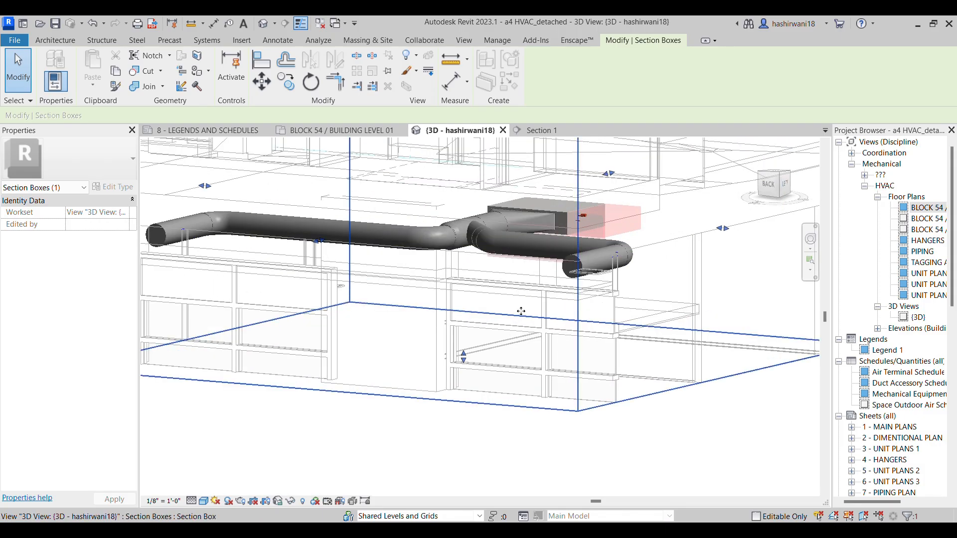
scroll(491, 292, "up", 3)
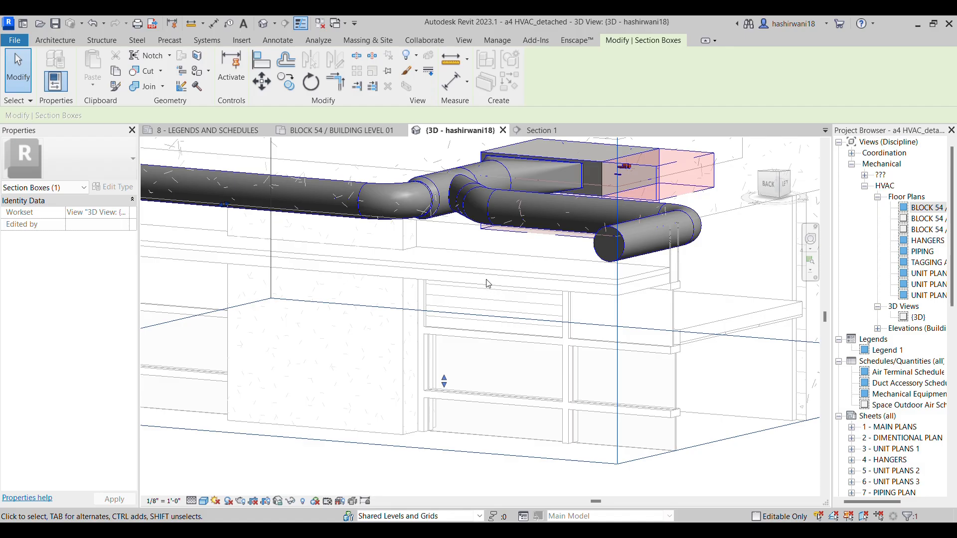
middle_click_drag(521, 377, 536, 251, "shift")
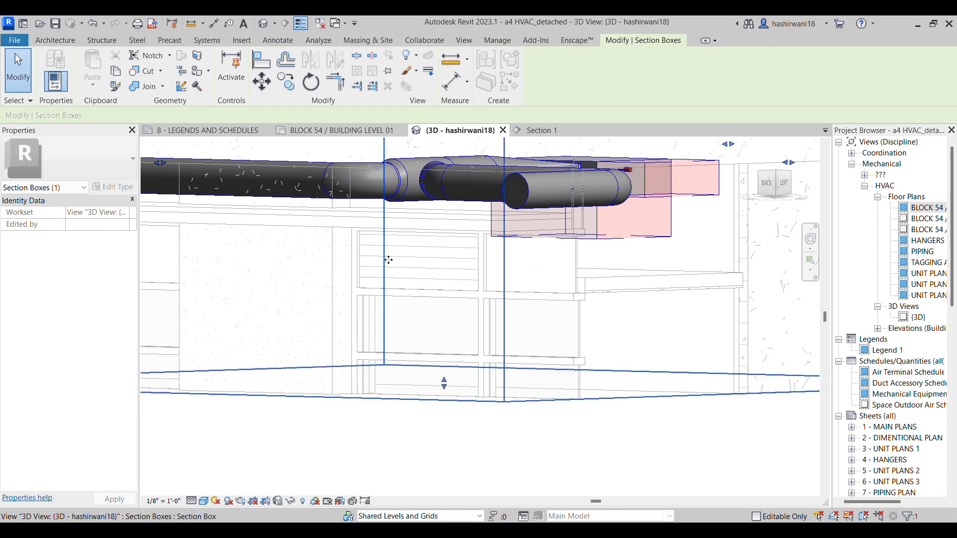
middle_click_drag(465, 311, 469, 105, "shift")
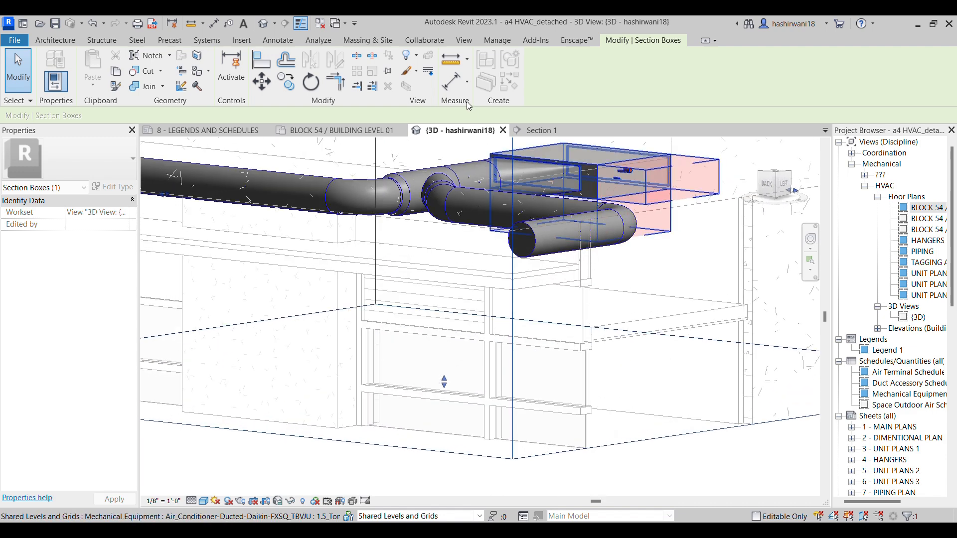
left_click(351, 132)
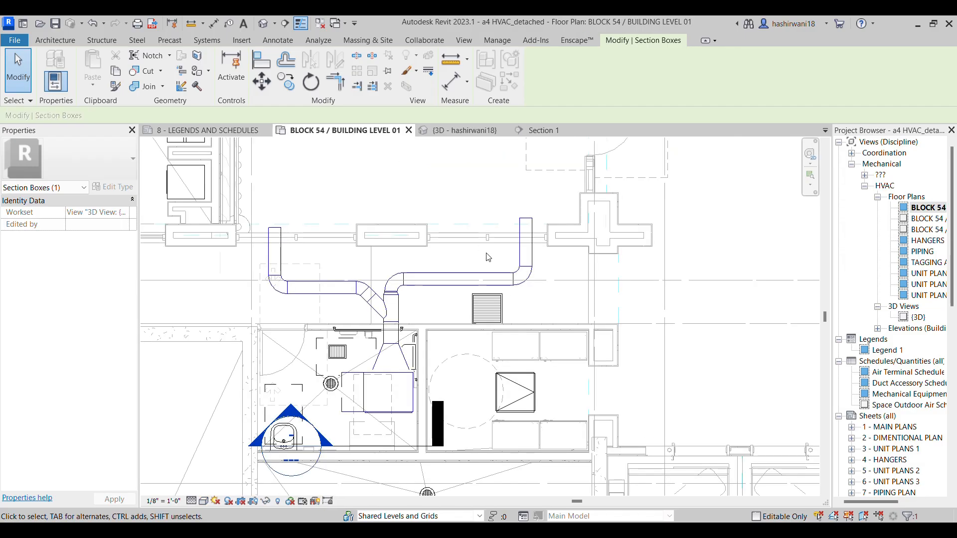
middle_click_drag(465, 254, 517, 256)
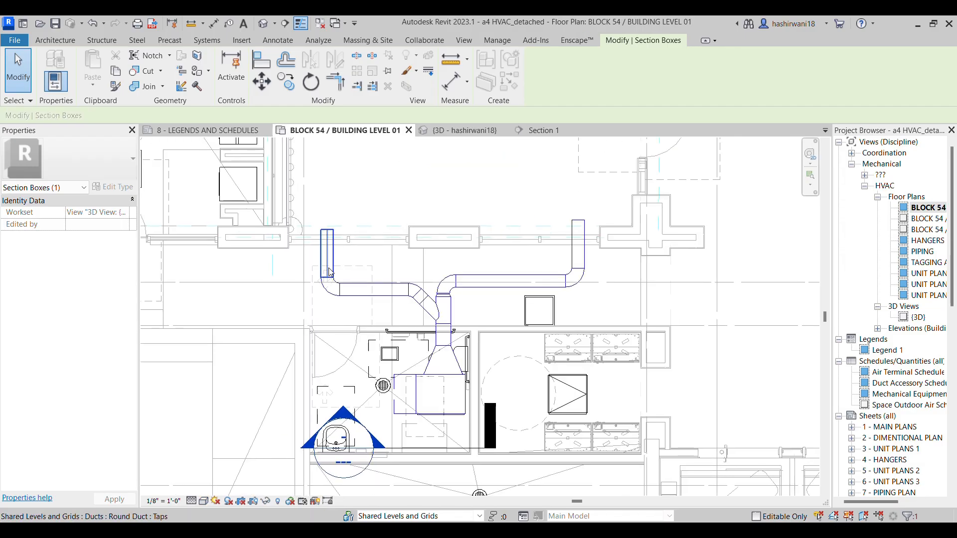
left_click(283, 24)
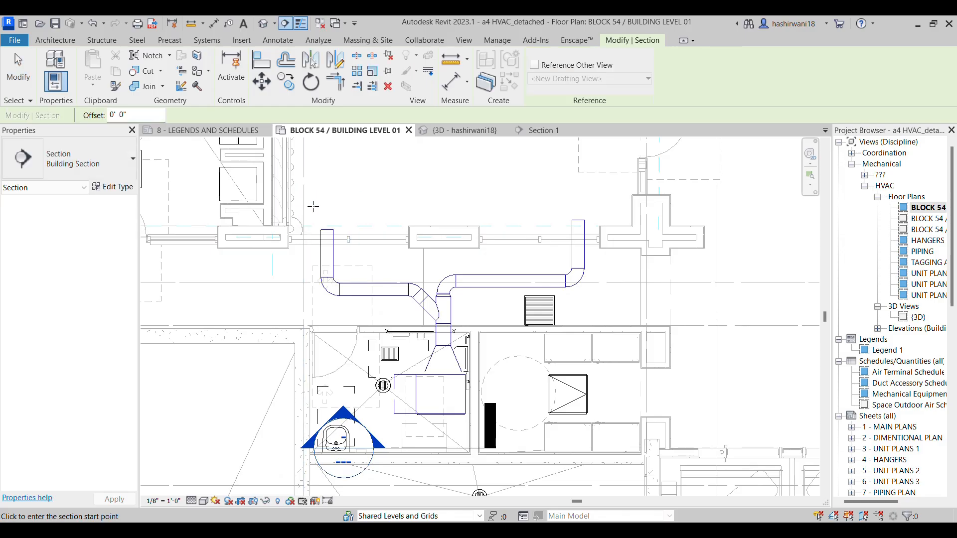
left_click(313, 206)
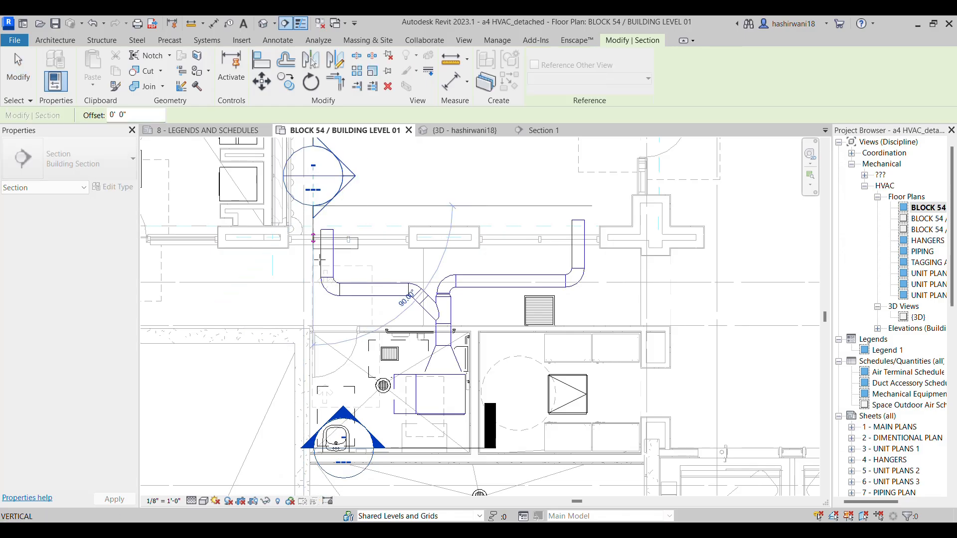
left_click(313, 328)
key("Escape")
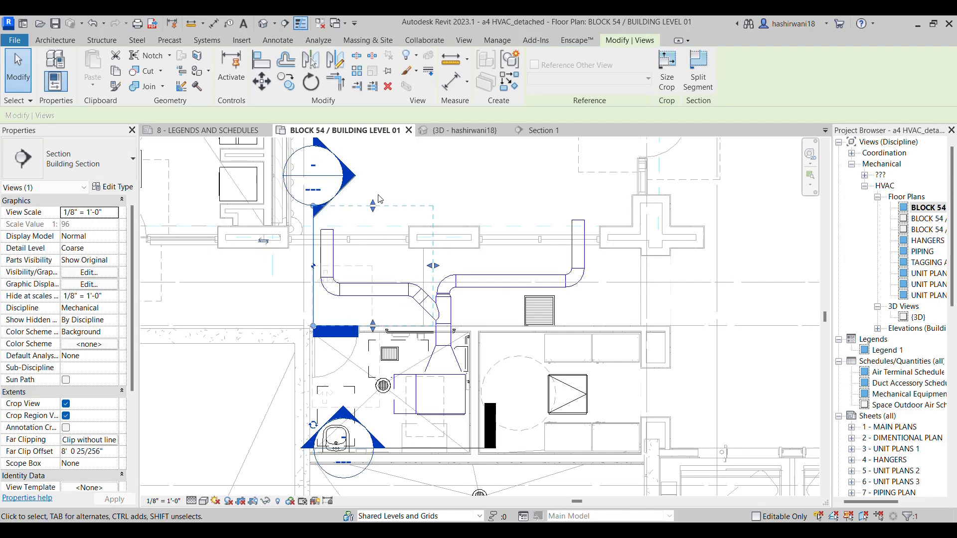
key("Escape")
Open the new section's view and set its detail level to Fine
right_click(323, 184)
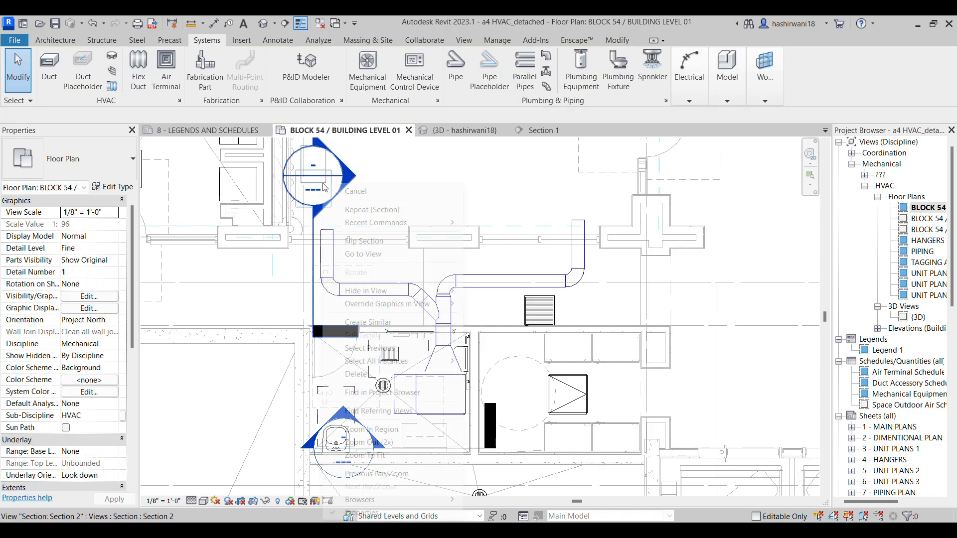
left_click(385, 256)
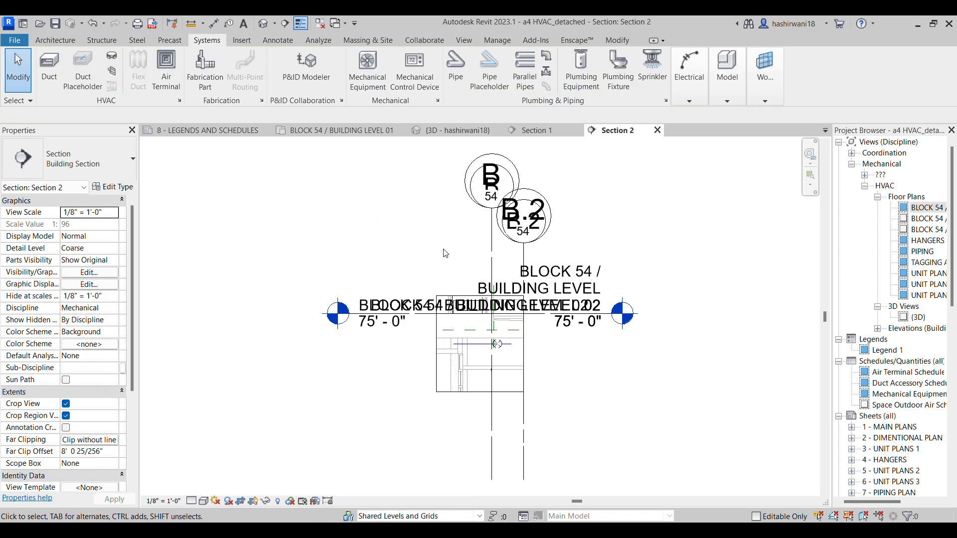
scroll(497, 357, "up", 6)
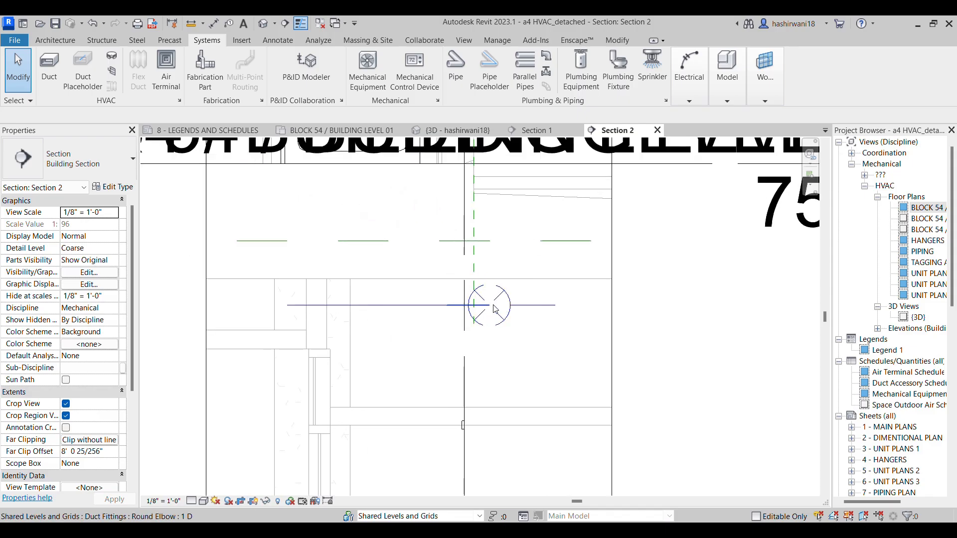
left_click(193, 500)
left_click(196, 493)
left_click(199, 500)
Try the Consistent Colors visual style in the section view, then set it to Shaded
left_click(204, 502)
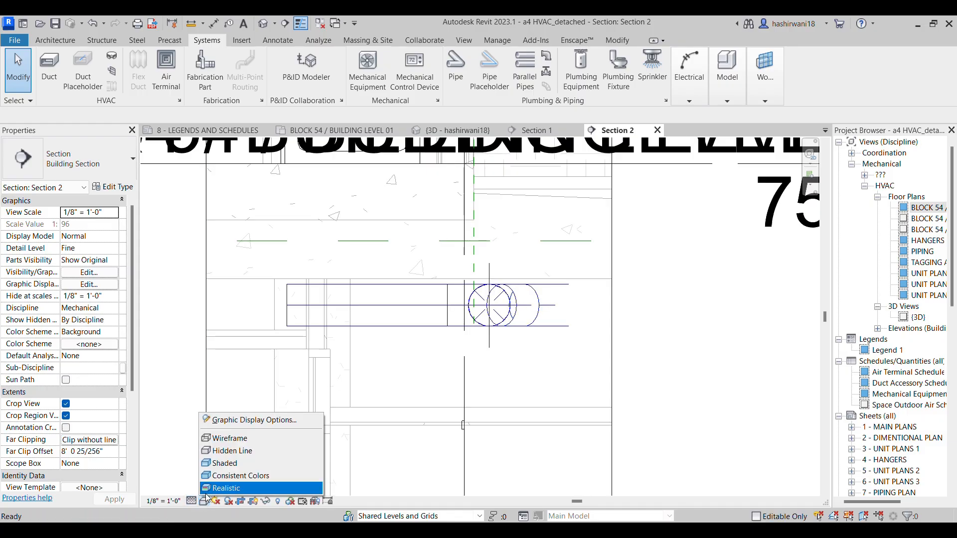
left_click(213, 476)
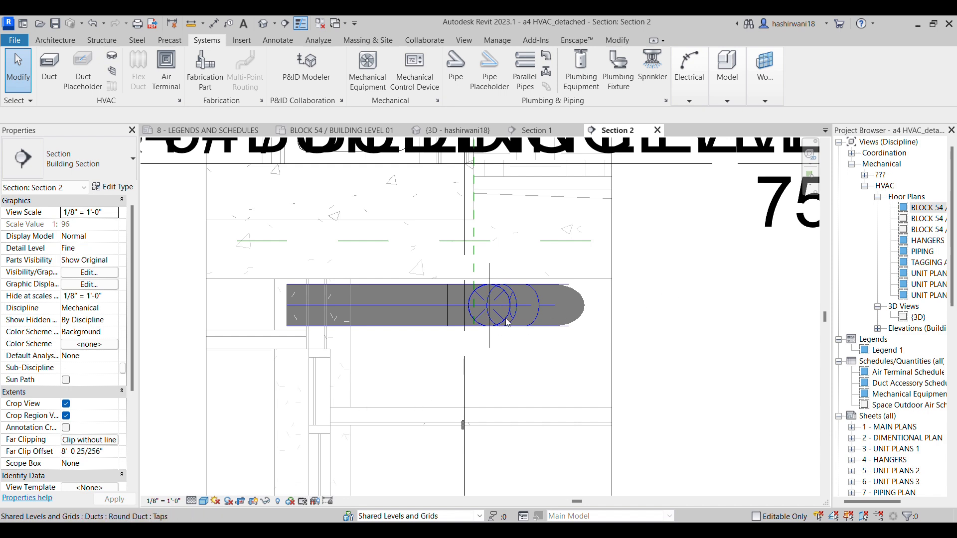
scroll(504, 315, "up", 3)
scroll(580, 351, "down", 2)
middle_click_drag(579, 351, 557, 349)
scroll(547, 333, "down", 1)
middle_click_drag(367, 372, 353, 312)
left_click(204, 501)
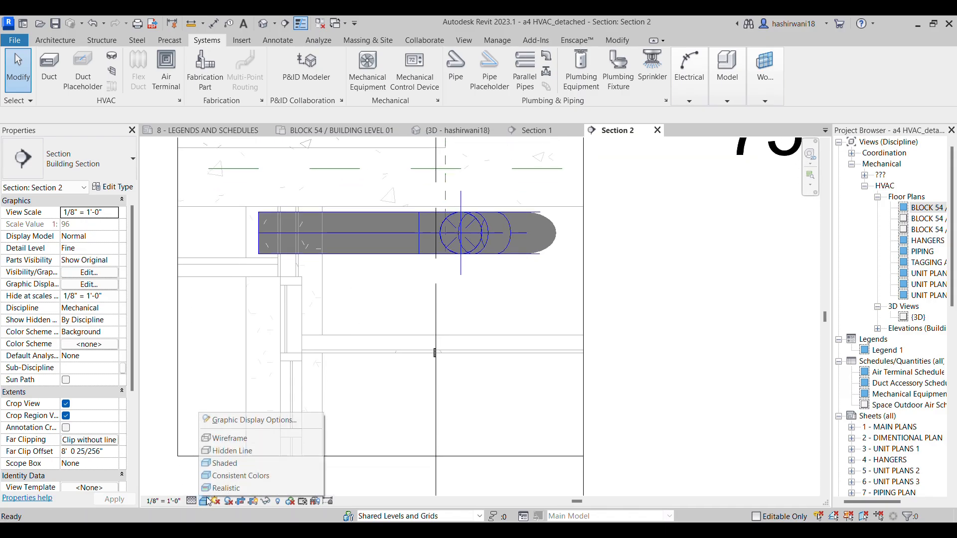
left_click(219, 465)
scroll(563, 339, "down", 2)
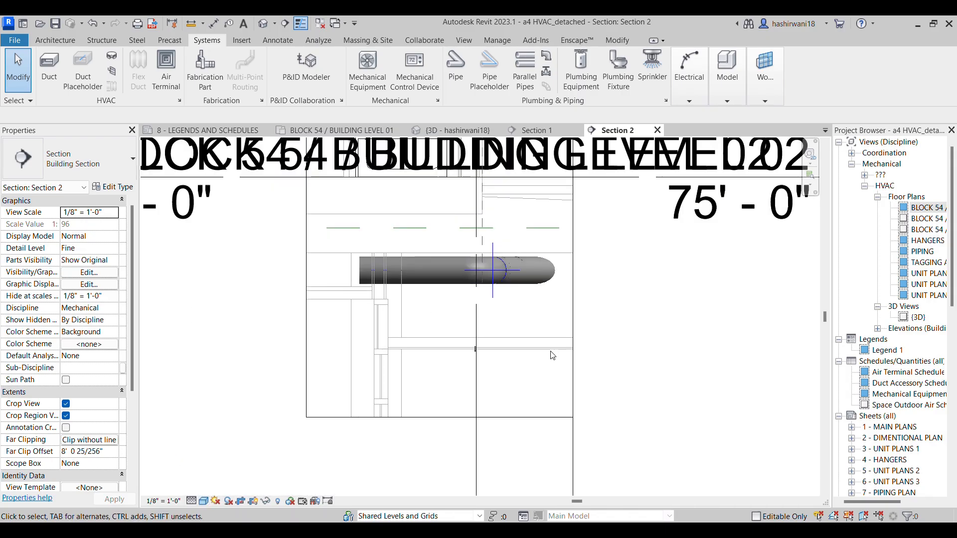
scroll(648, 346, "up", 1)
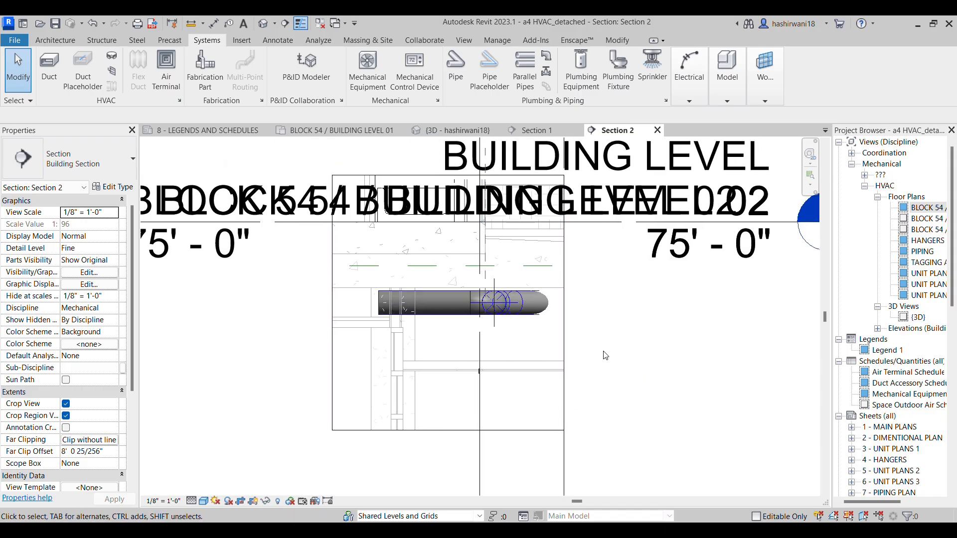
Hide the Levels annotation category in the section view and inspect the duct end against the exterior wall
key("v")
key("g")
left_click(374, 118)
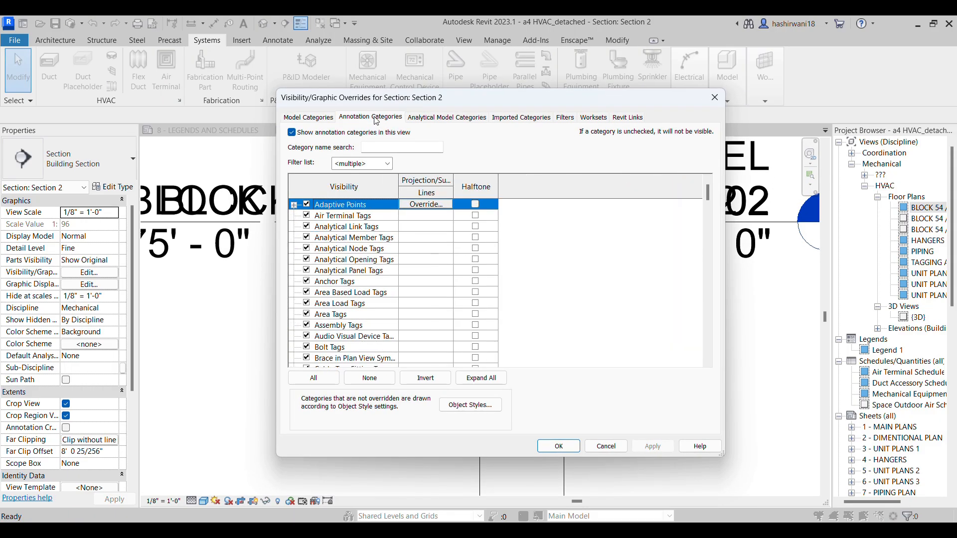
key("l")
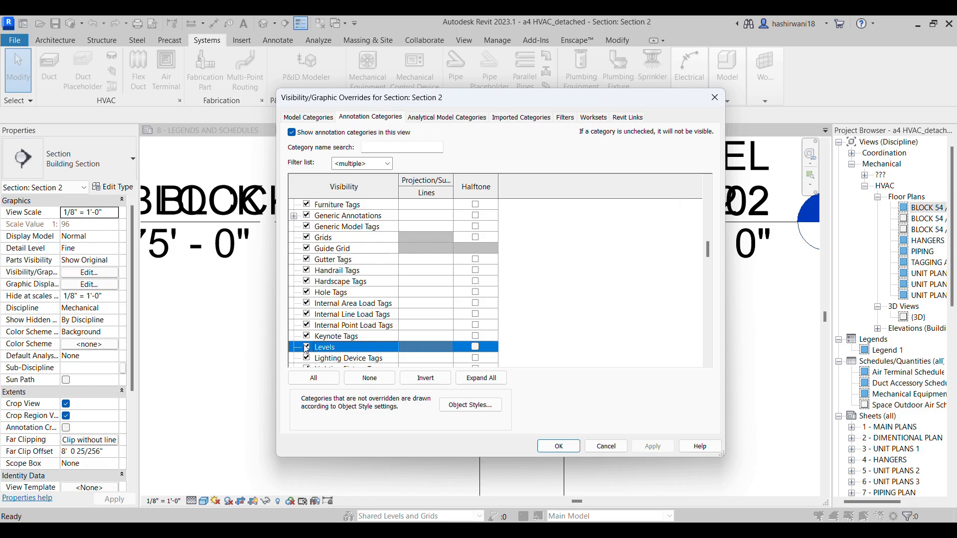
left_click(541, 447)
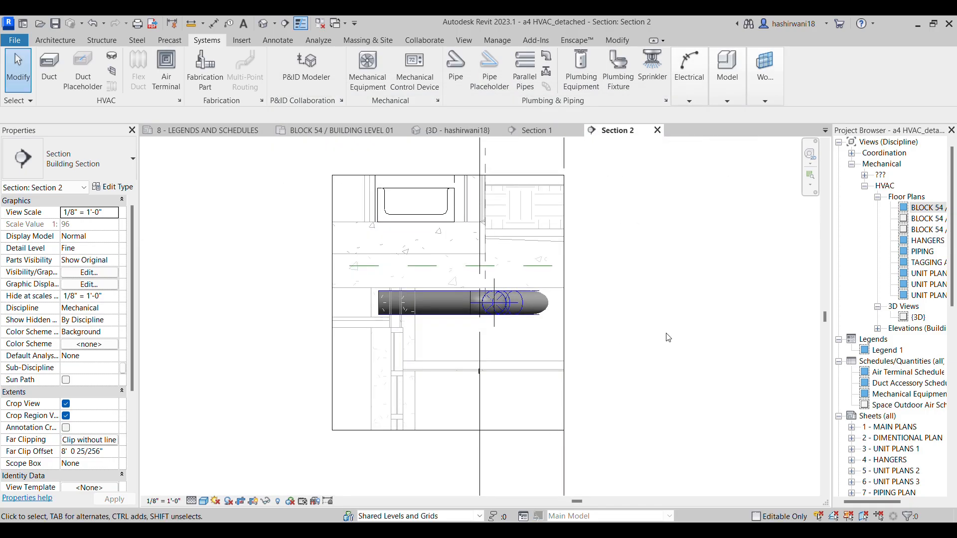
middle_click_drag(663, 342, 583, 314)
scroll(580, 314, "down", 1)
scroll(462, 337, "up", 4)
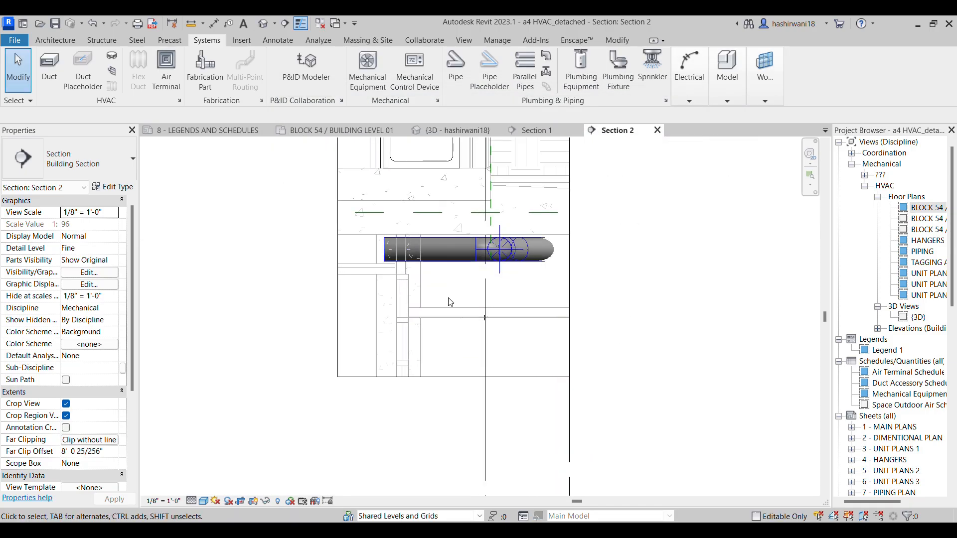
scroll(449, 305, "up", 2)
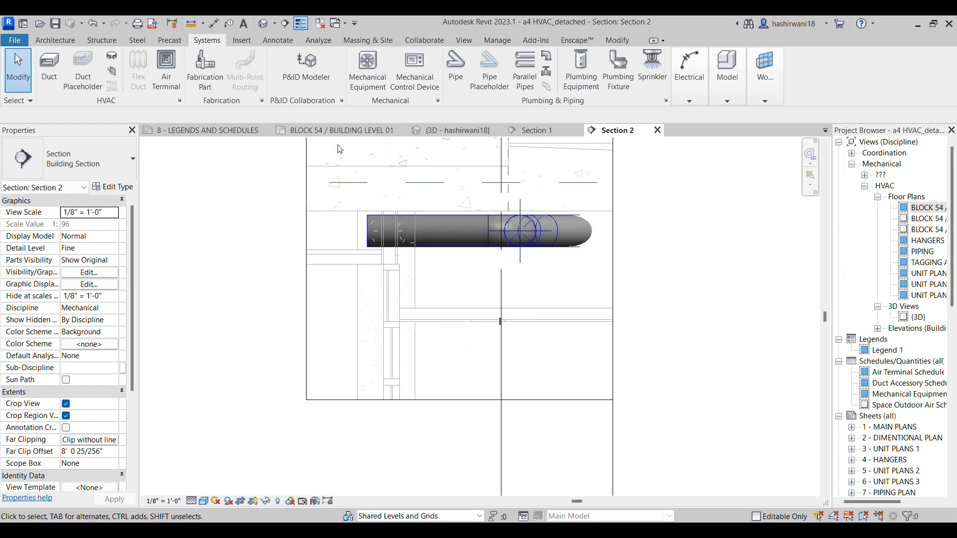
Return to the BLOCK 54 / BUILDING LEVEL 01 plan and nudge the duct run beside the new section twice away from the section line
left_click(339, 130)
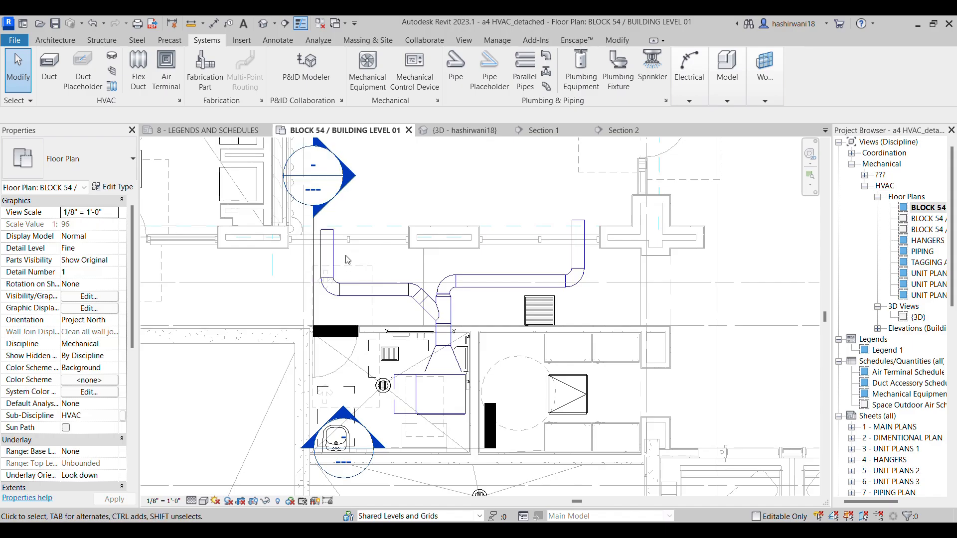
scroll(348, 260, "up", 2)
left_click(324, 269)
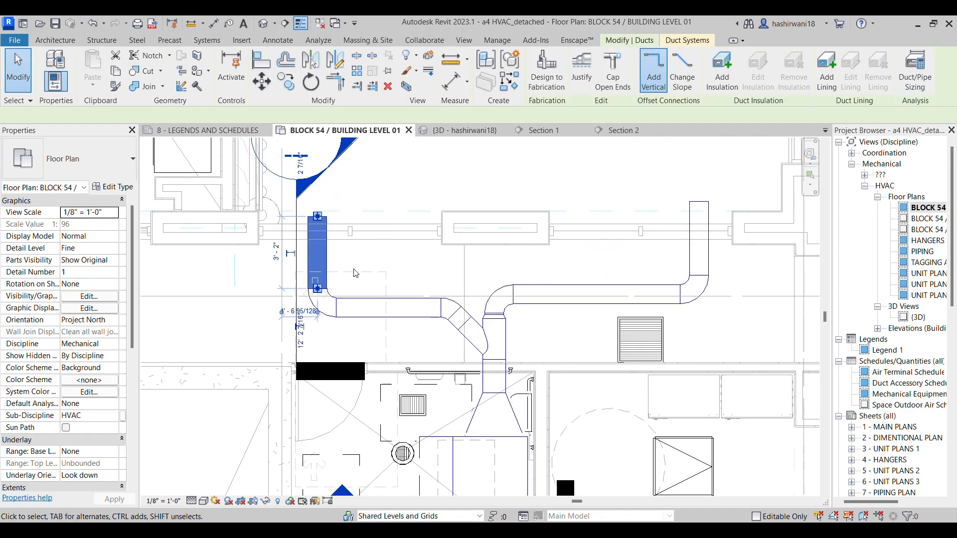
key("Right")
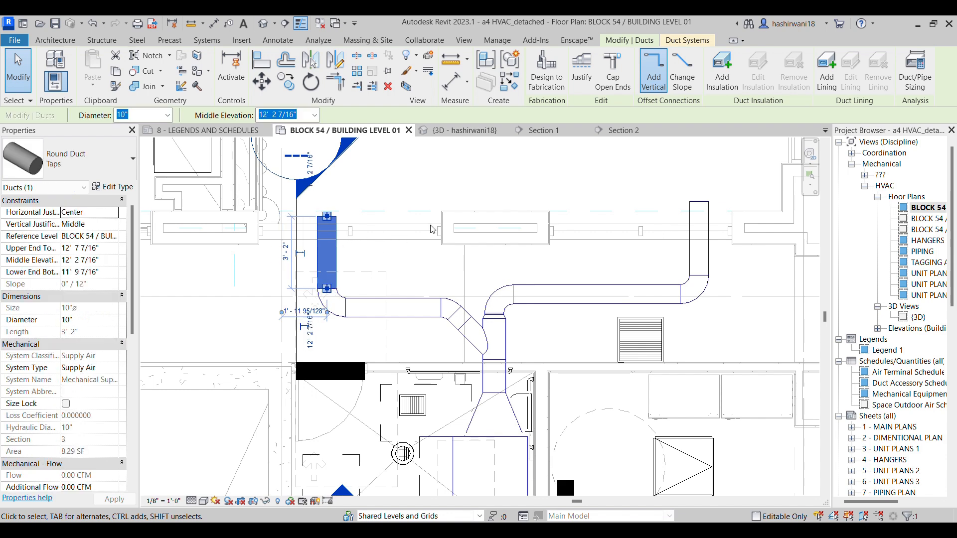
key("Right")
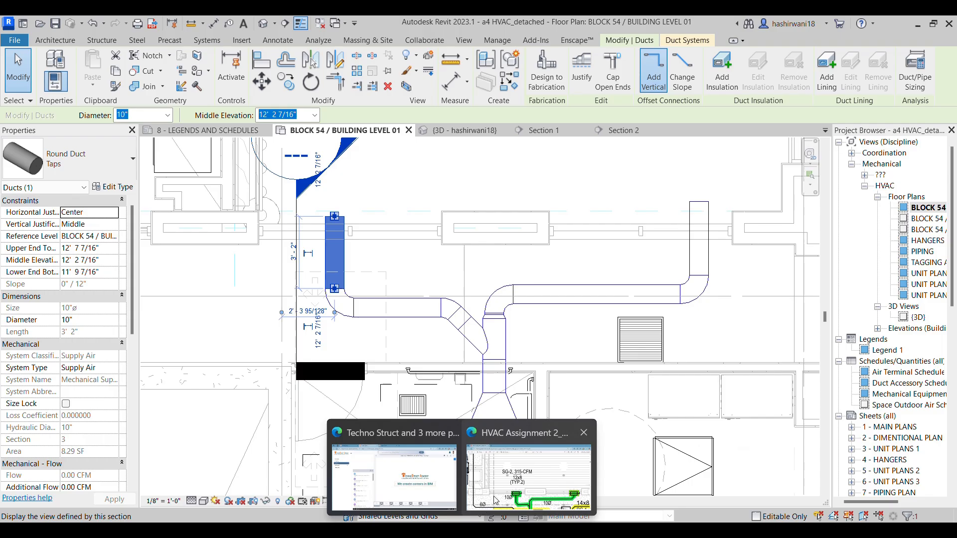
Check the grille callout in the HVAC Assignment drawing and start placing a Titus 300, 301 - Louvered Supply Grilles air terminal, type SG-2
left_click(515, 478)
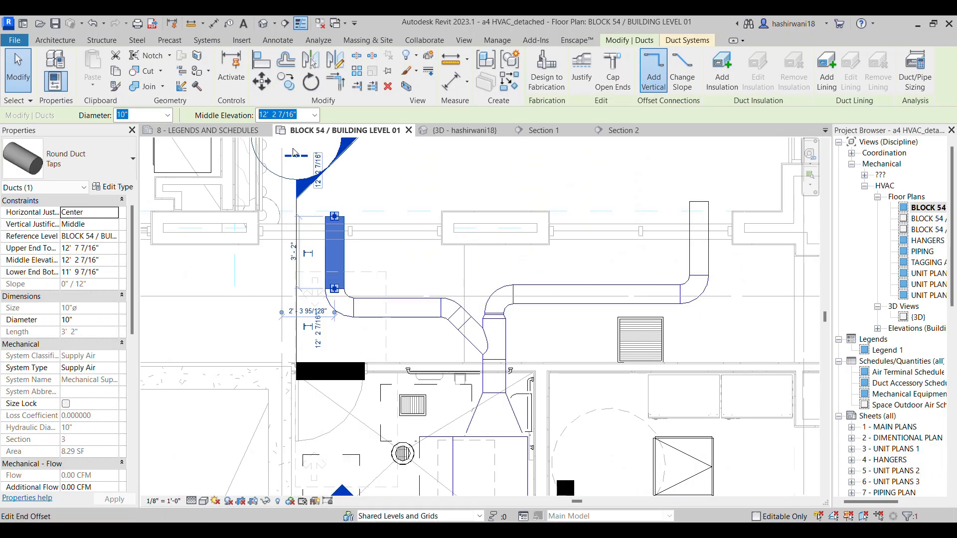
left_click(207, 40)
left_click(161, 70)
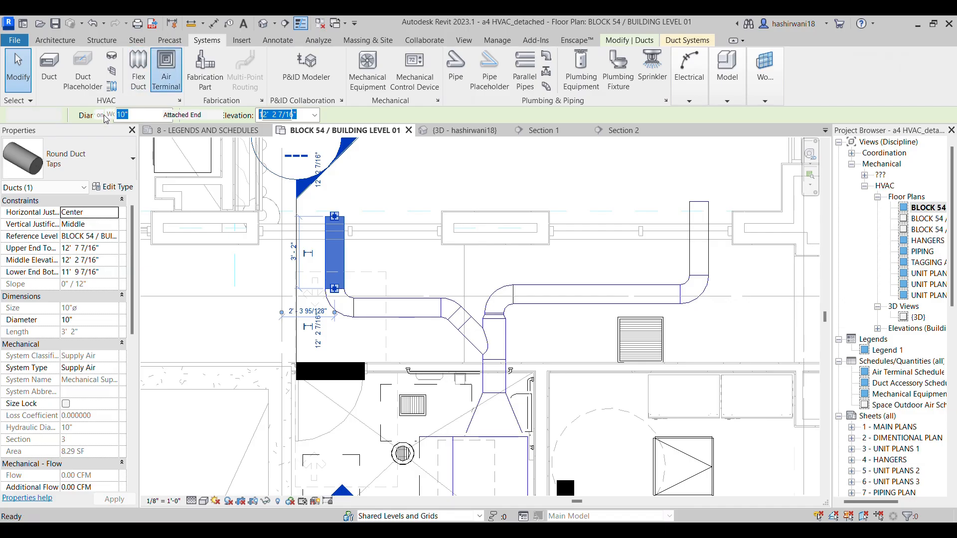
left_click(82, 164)
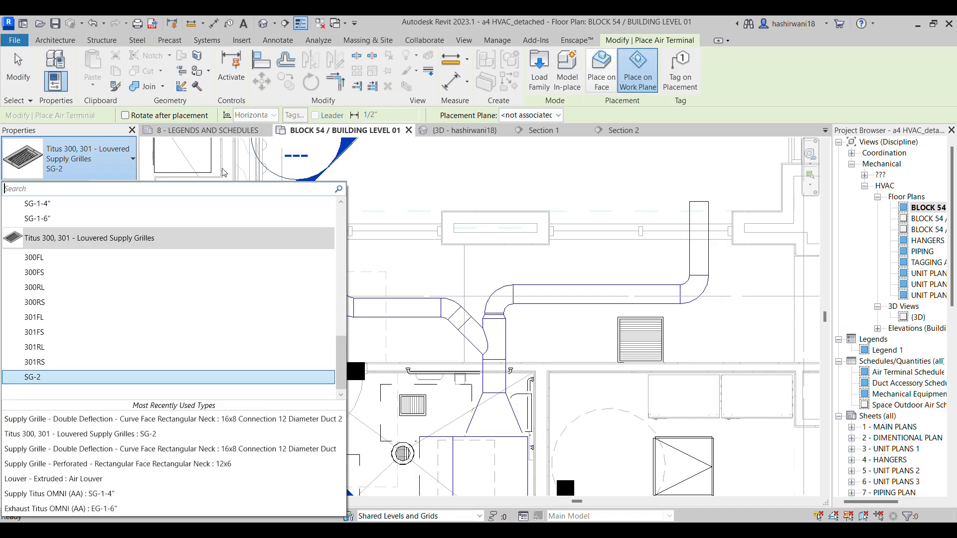
left_click(63, 378)
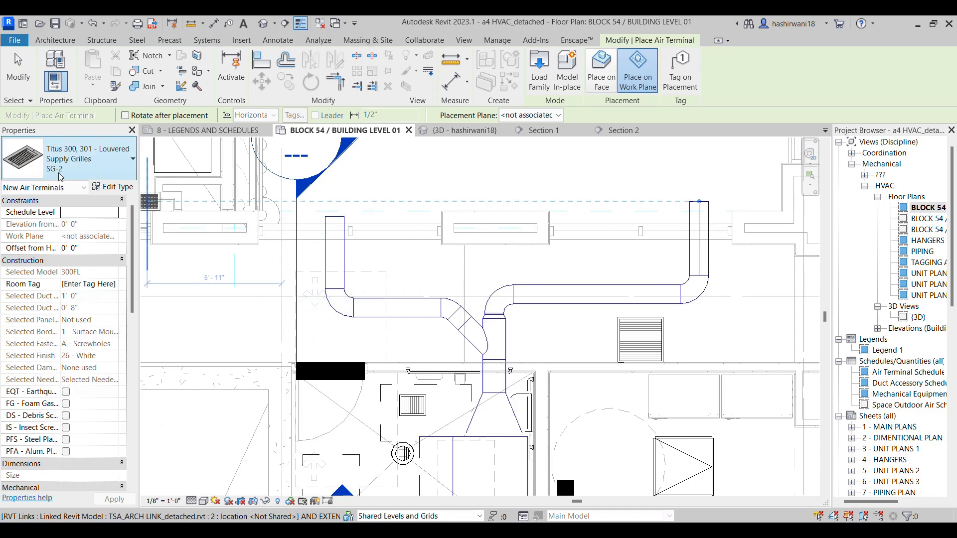
Look through the loaded air terminal families and types for supply grille alternatives to SG-2
left_click(80, 159)
scroll(109, 293, "up", 5)
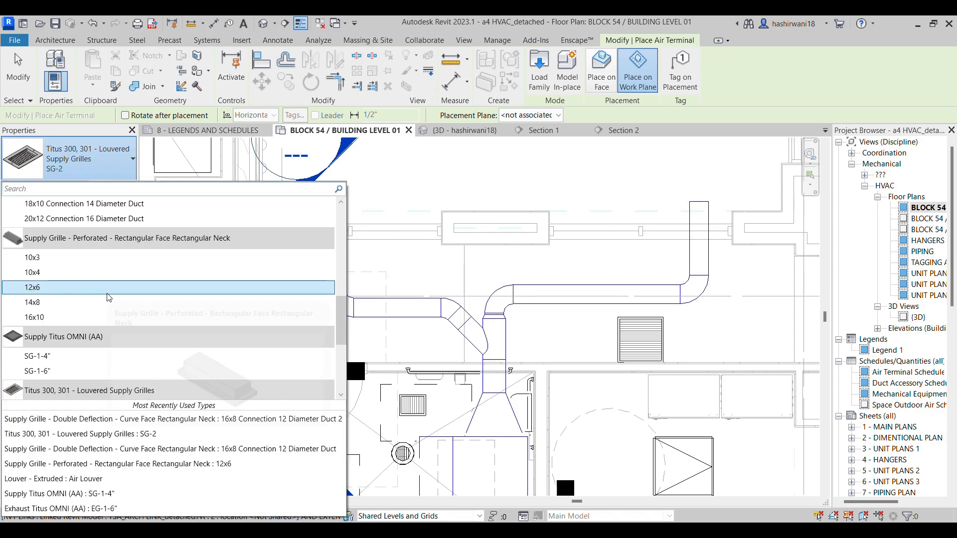
scroll(121, 315, "up", 3)
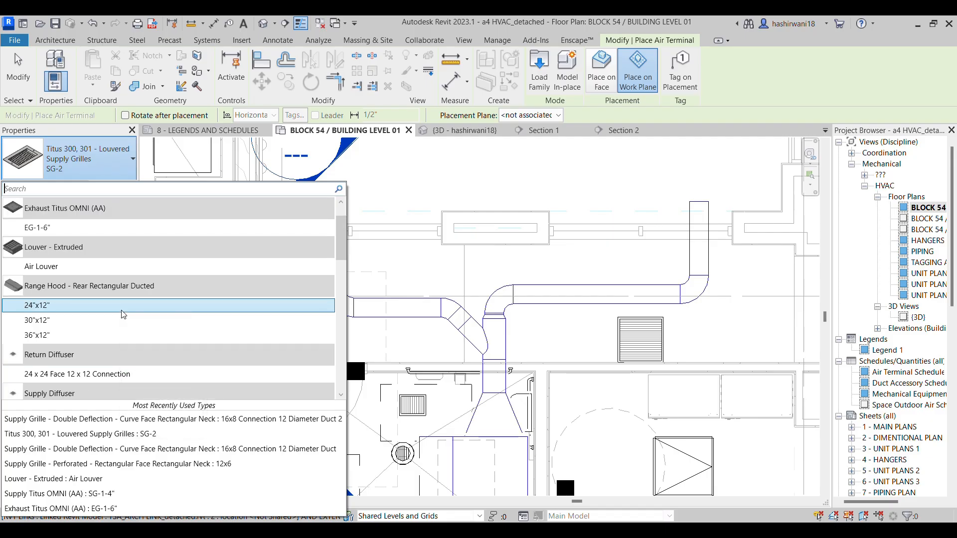
scroll(119, 276, "down", 10)
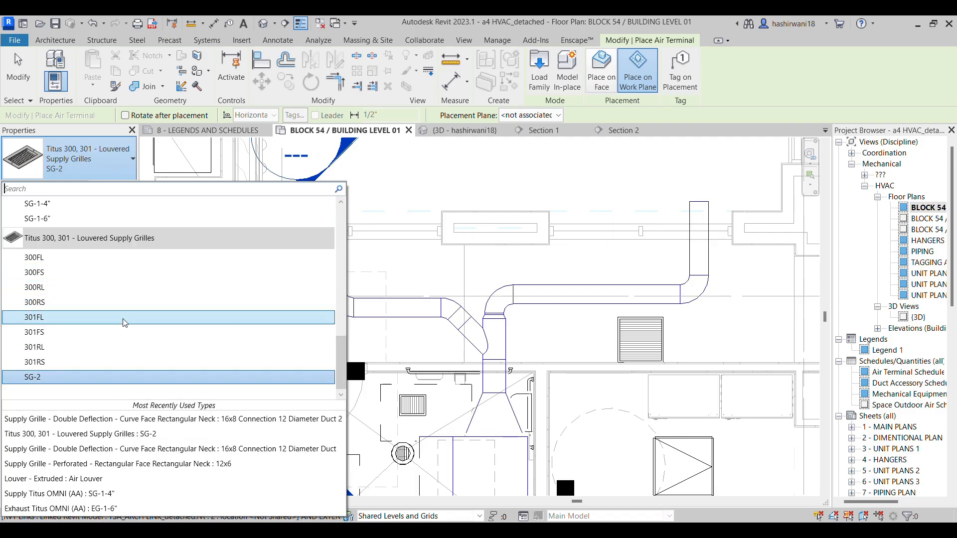
scroll(135, 272, "up", 1)
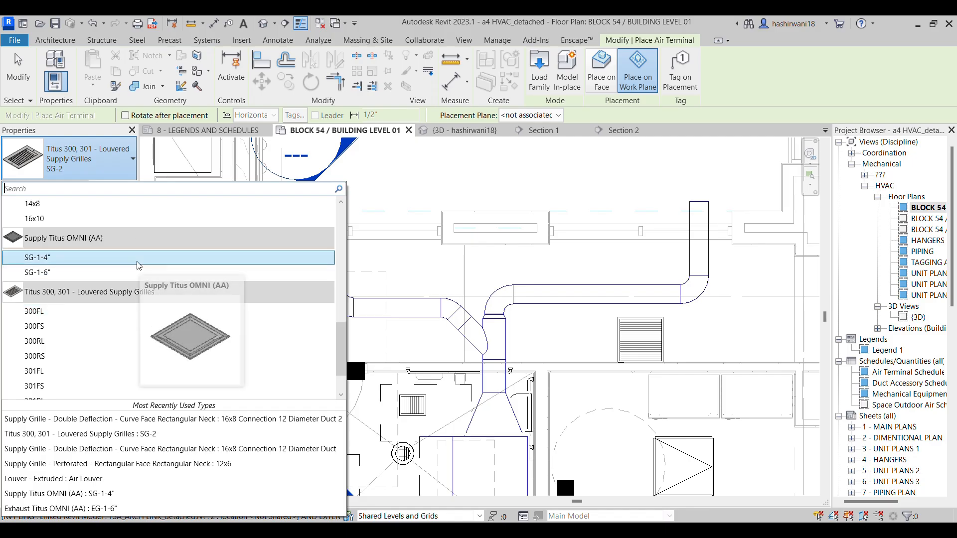
scroll(149, 272, "up", 3)
scroll(149, 274, "up", 6)
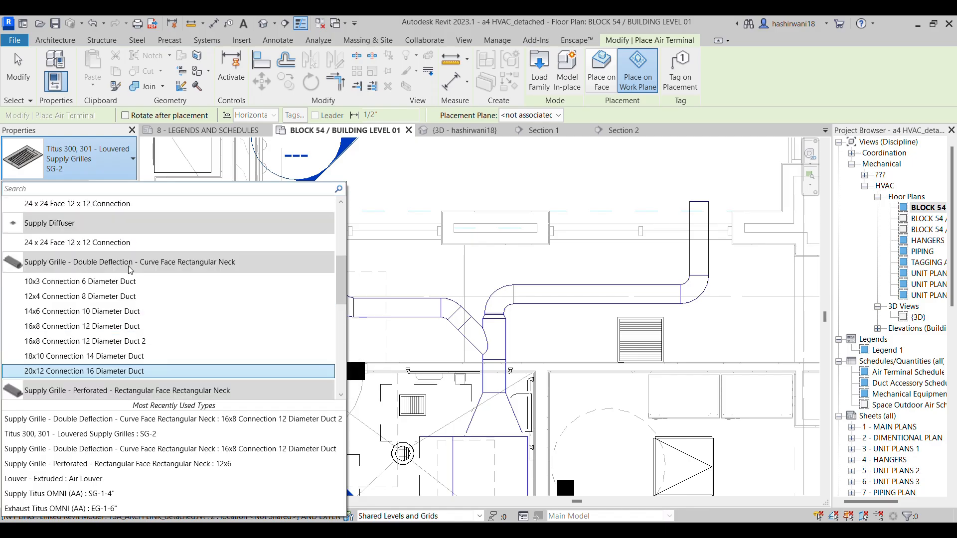
scroll(53, 276, "up", 2)
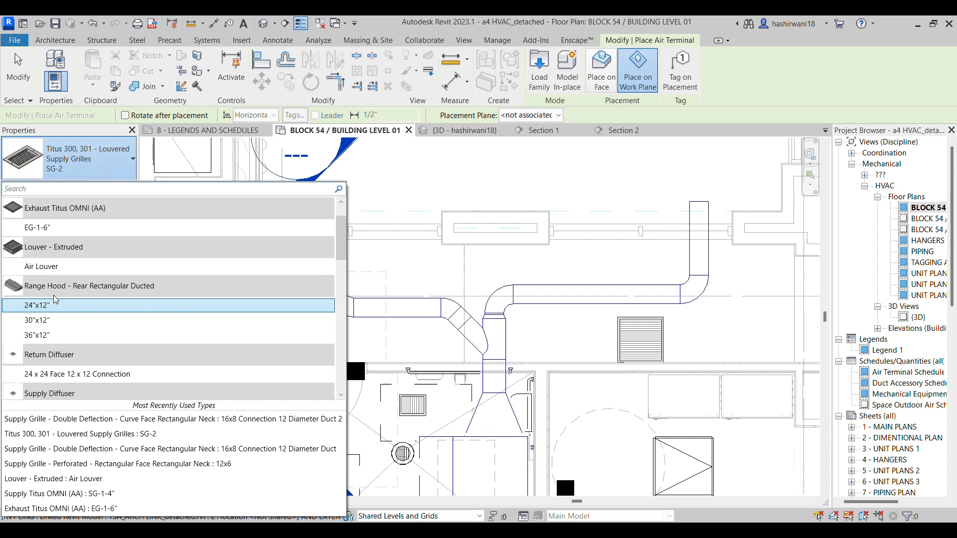
scroll(67, 266, "up", 1)
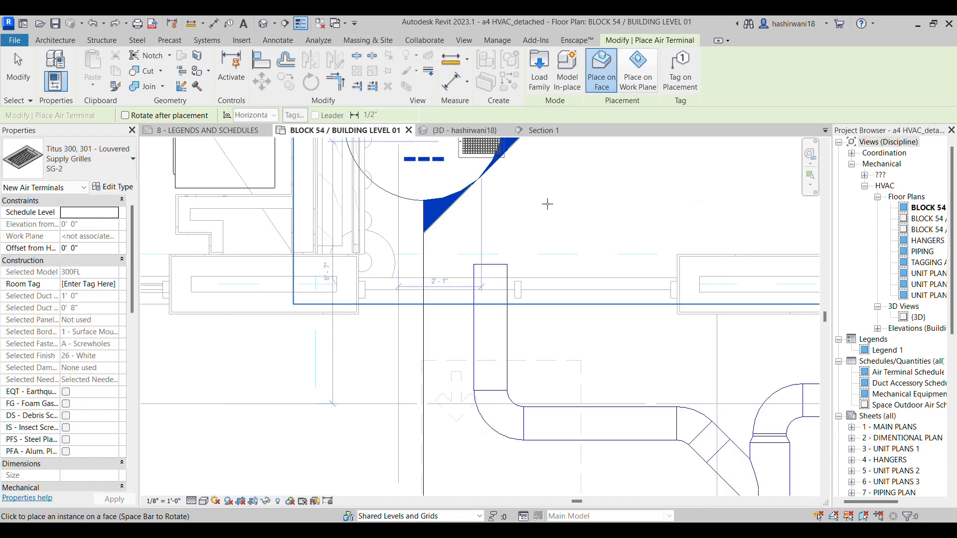
scroll(548, 204, "down", 4)
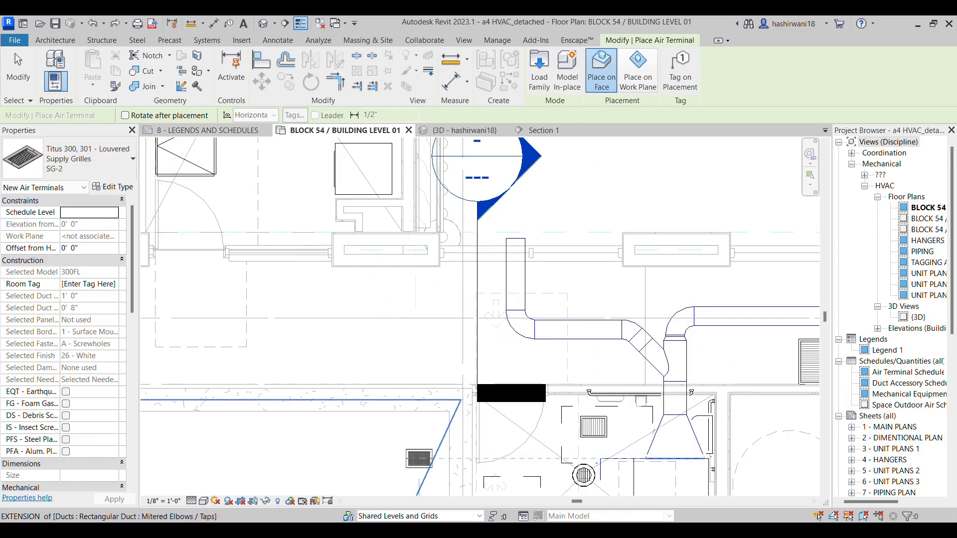
Check the SG-2 callout in the assignment drawing and place two SG-2 grilles on the exterior wall's upper louver panels in the 3D view
left_click(496, 497)
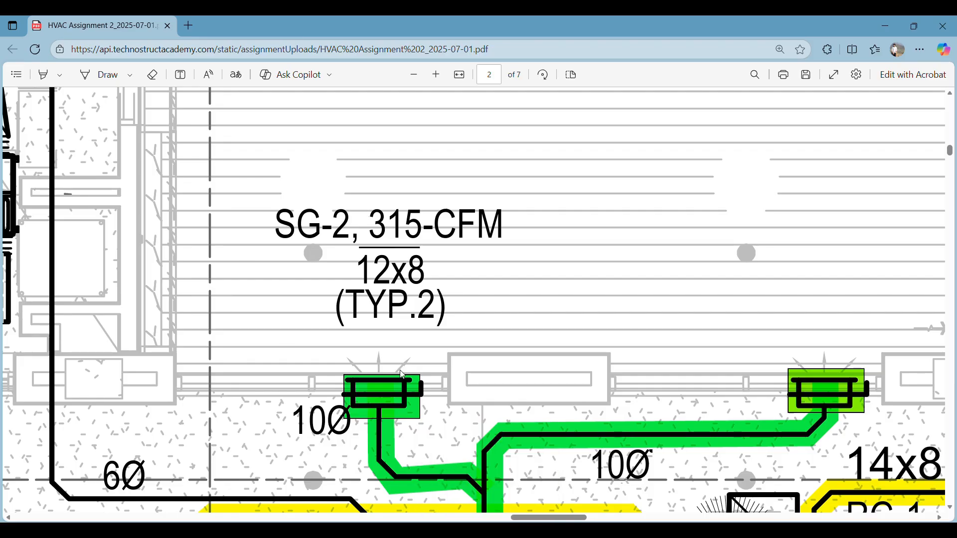
key("alt+Tab")
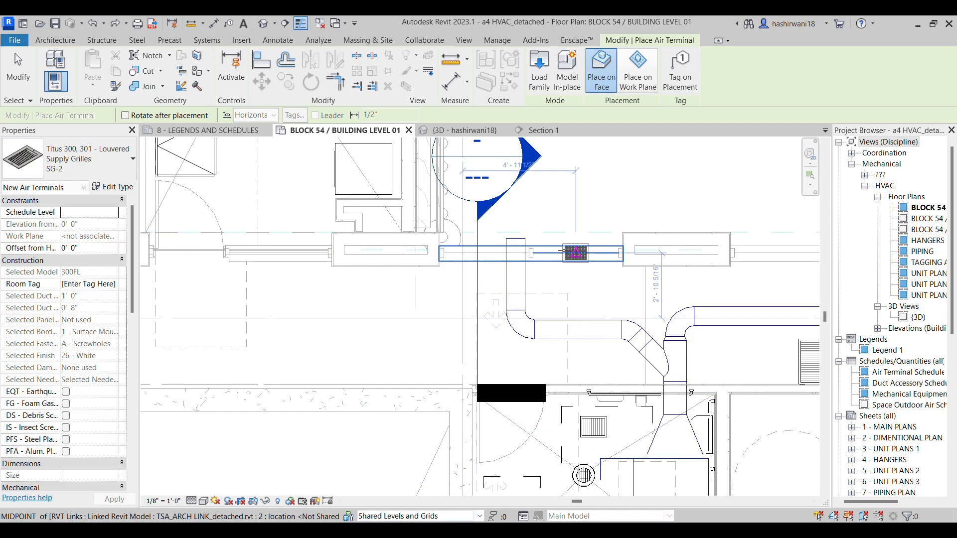
scroll(518, 240, "up", 2)
scroll(518, 239, "up", 3)
left_click(450, 132)
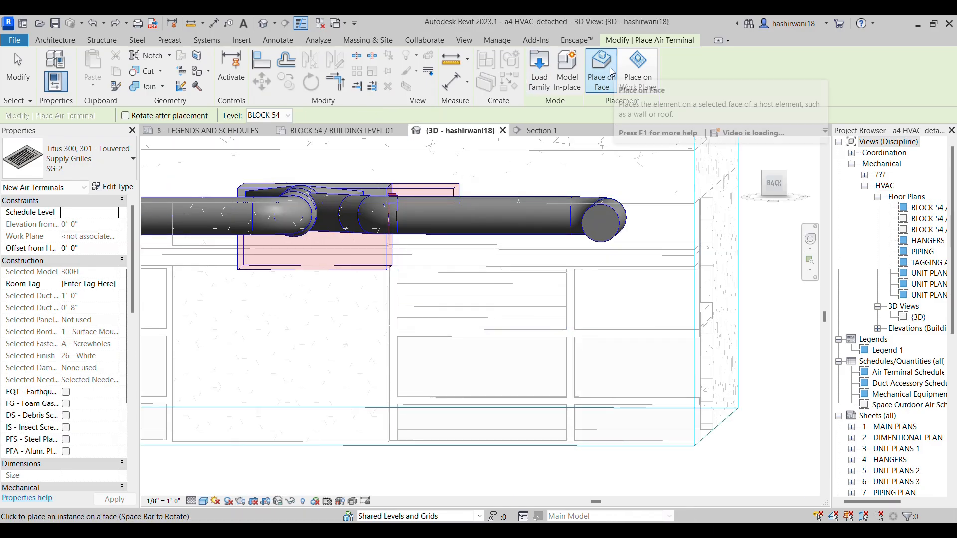
left_click(480, 296)
middle_click_drag(366, 320, 573, 309)
scroll(573, 309, "down", 2)
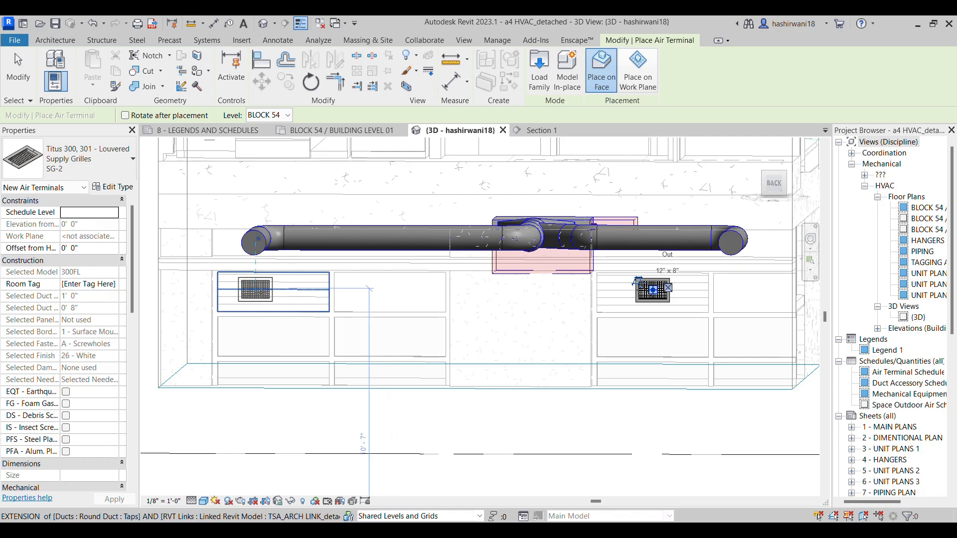
left_click(255, 290)
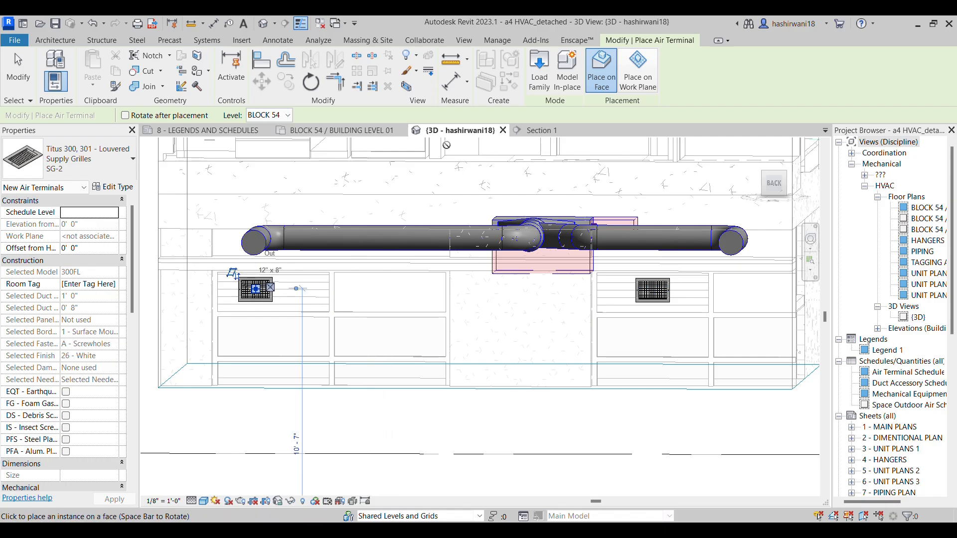
End grille placement and compare both wall grilles' positions with the supply branch ends in the BLOCK 54 / BUILDING LEVEL 01 plan
left_click(341, 130)
middle_click_drag(658, 277, 600, 277)
left_click(601, 276)
key("Escape")
key("Escape")
scroll(630, 308, "down", 1)
middle_click_drag(631, 309, 441, 267)
scroll(562, 254, "down", 1)
scroll(441, 267, "down", 1)
scroll(388, 254, "up", 3)
scroll(406, 219, "up", 2)
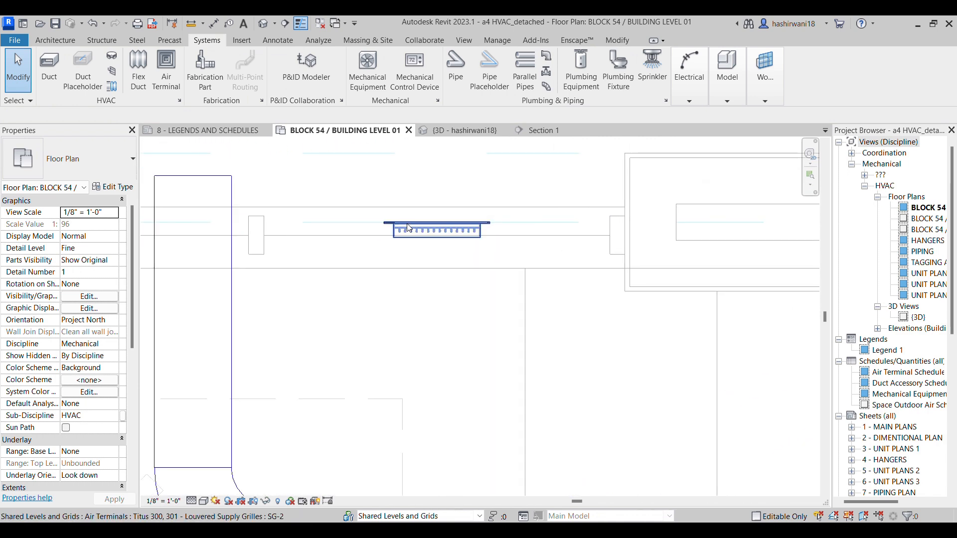
scroll(588, 236, "down", 2)
middle_click_drag(683, 233, 479, 271)
scroll(544, 270, "down", 3)
middle_click_drag(544, 272, 475, 277)
scroll(476, 277, "down", 1)
middle_click_drag(703, 272, 661, 259)
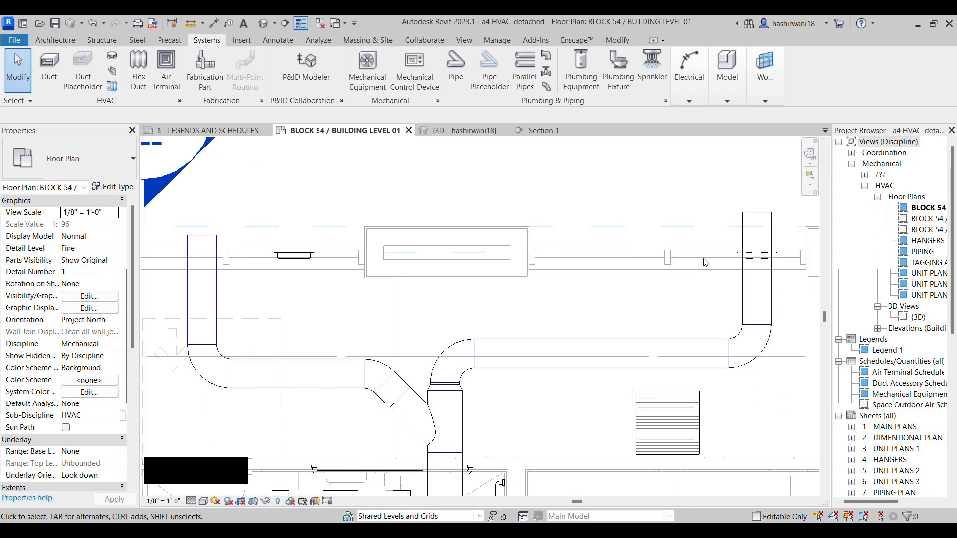
middle_click_drag(764, 259, 660, 240)
middle_click_drag(485, 287, 535, 320)
Move the shorter supply branch's end duct sideways in the plan until it is centred on the nearby SG-2 wall grille
scroll(384, 255, "up", 1)
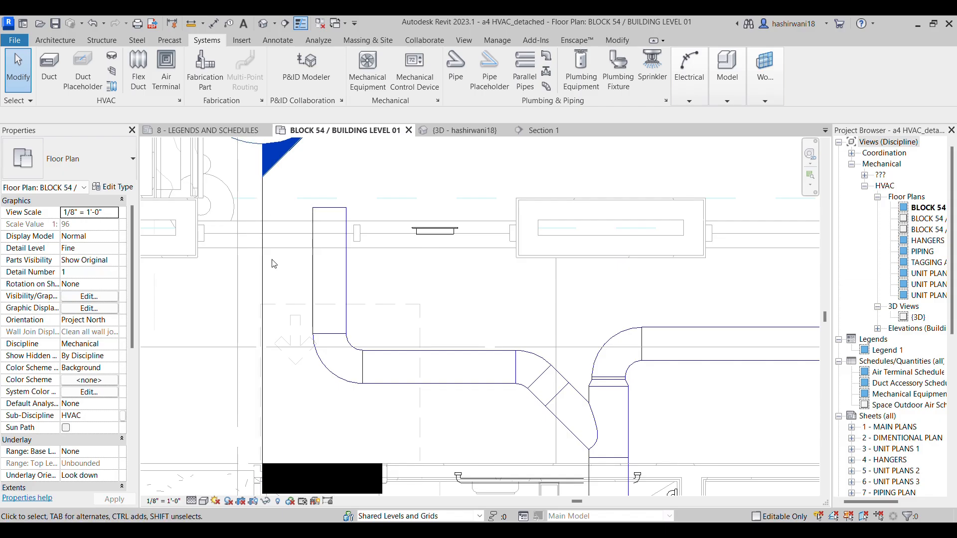
left_click(379, 286)
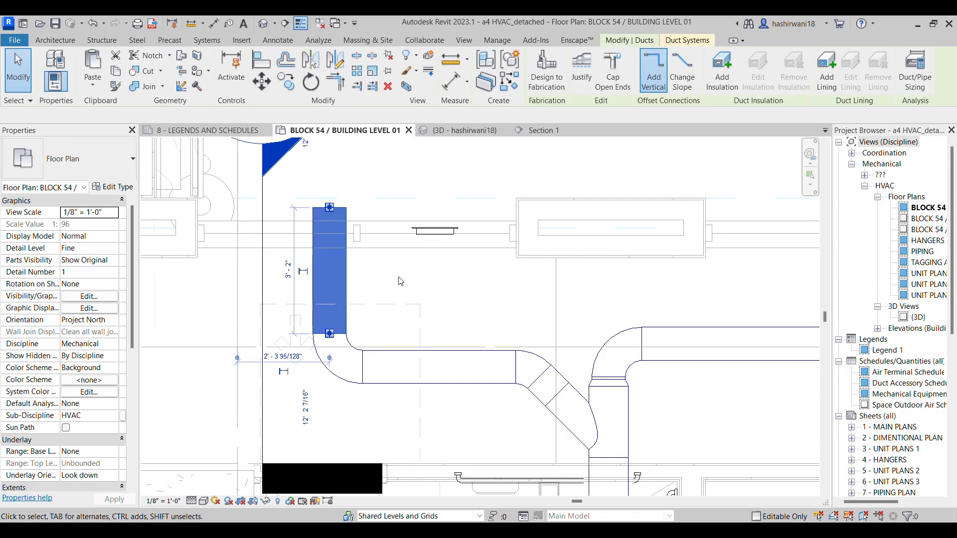
key("Right")
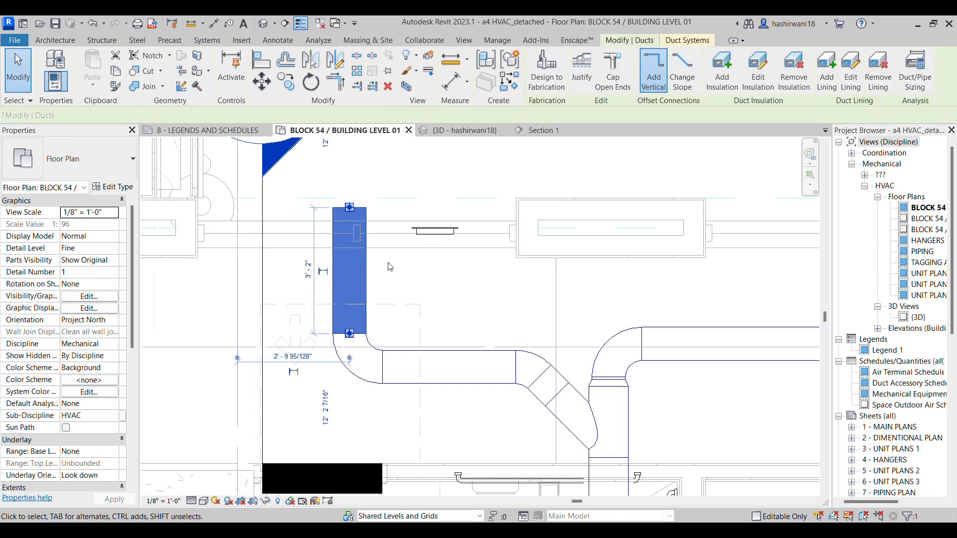
left_click_drag(369, 275, 544, 293)
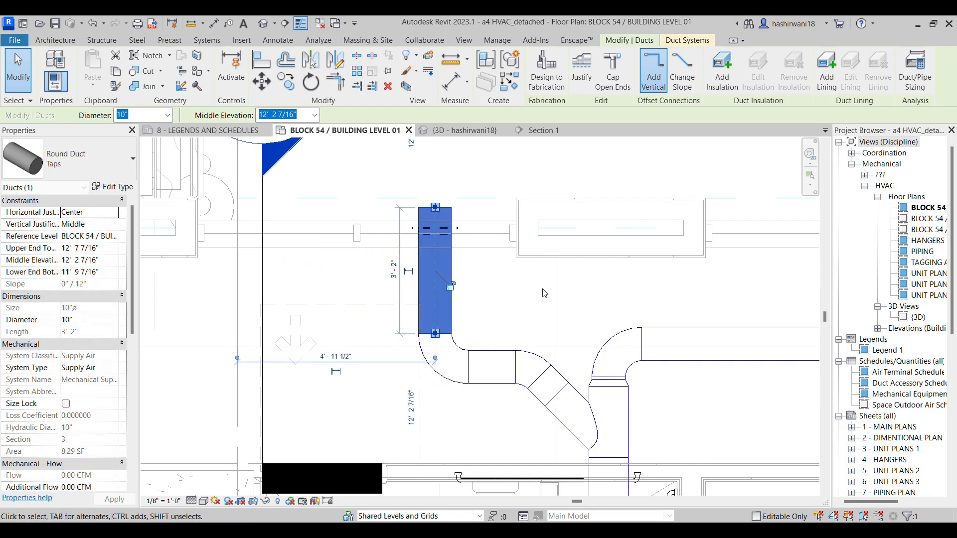
left_click(618, 279)
scroll(718, 282, "down", 1)
mouse_move(797, 285)
middle_mouse_down()
mouse_move(596, 319)
mouse_move(523, 295)
mouse_move(630, 292)
middle_mouse_up()
middle_click_drag(415, 295, 511, 284)
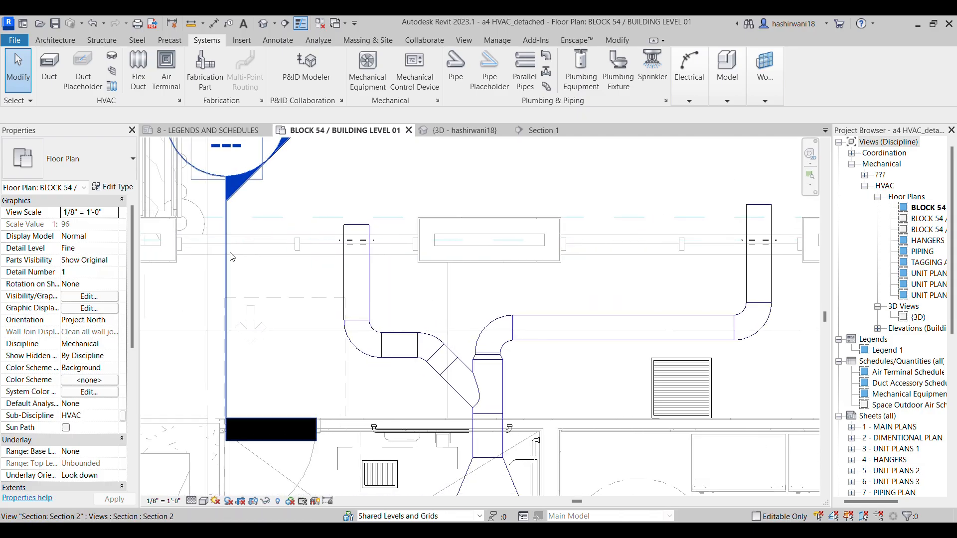
left_click(551, 131)
middle_click_drag(479, 258, 484, 272)
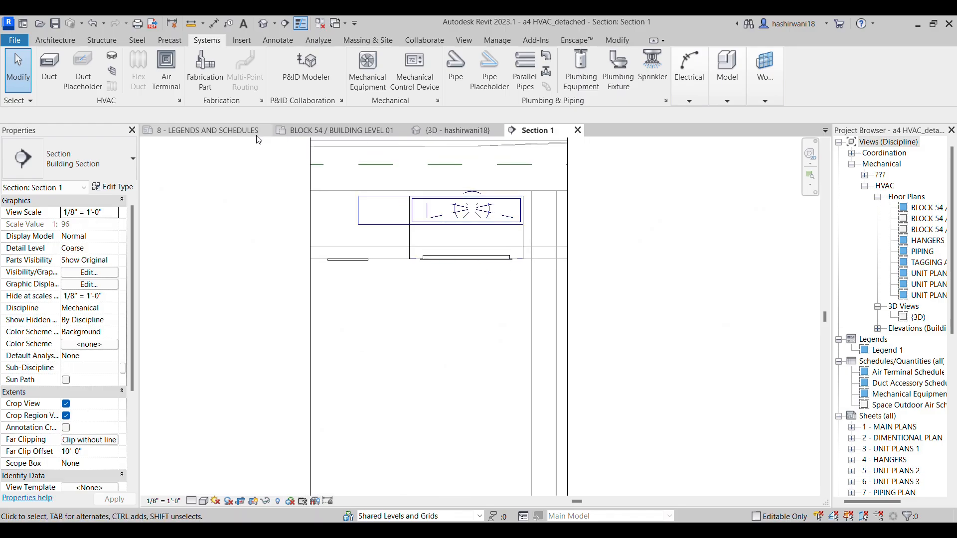
left_click(354, 131)
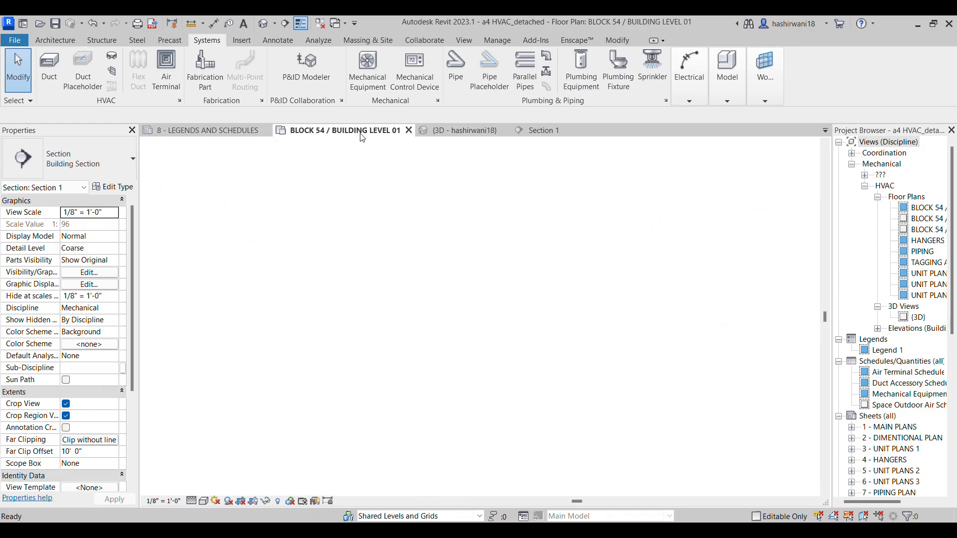
Open the Section 2 view from its section mark and delete the 10" round duct running through the exterior wall
left_click(227, 259)
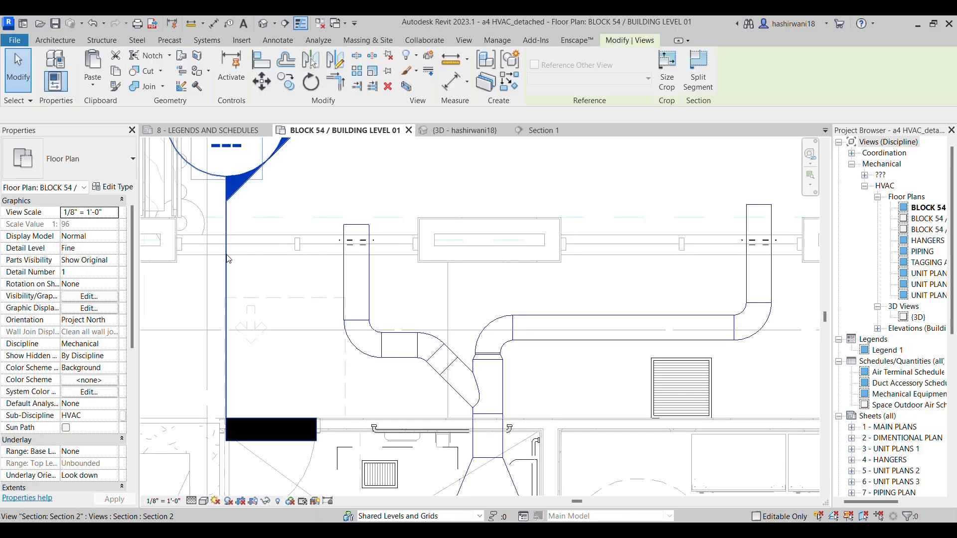
right_click(232, 170)
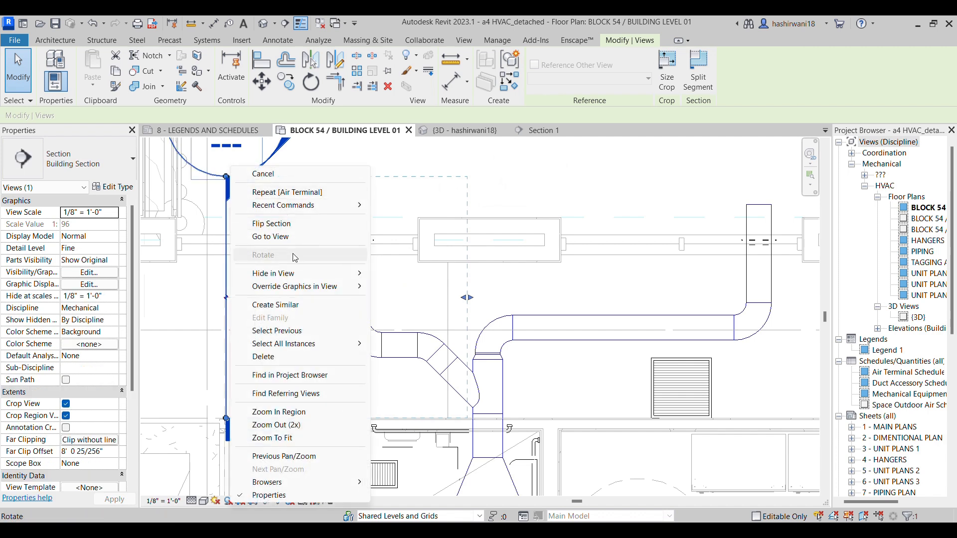
left_click(271, 237)
scroll(468, 349, "up", 6)
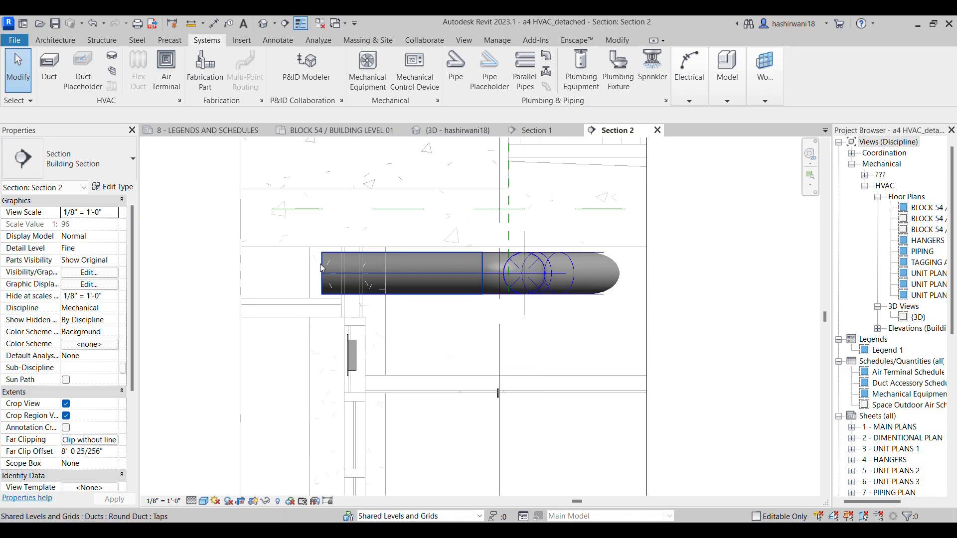
left_click(337, 275)
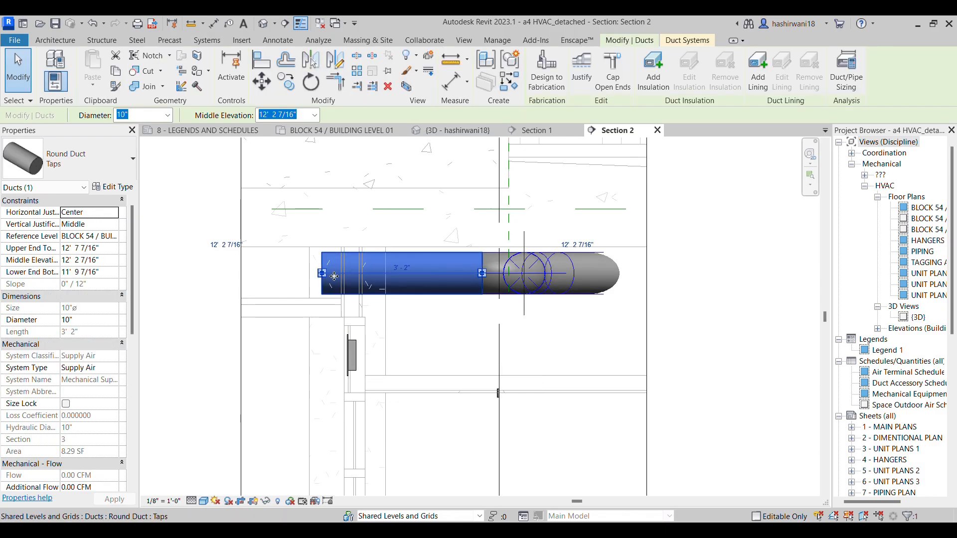
key("Delete")
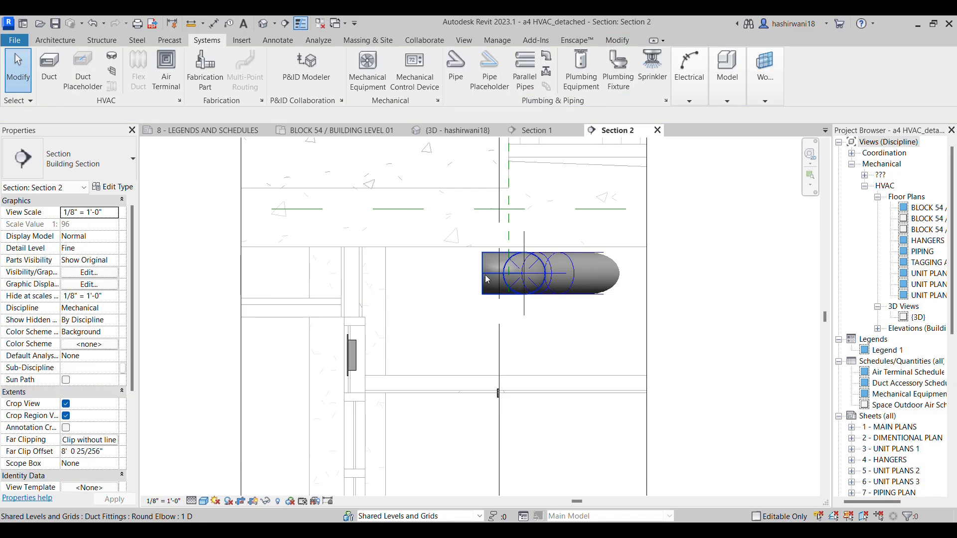
Rotate the open 10" round elbow 45° so its free end slopes down towards the wall grille
middle_click_drag(492, 301, 459, 313)
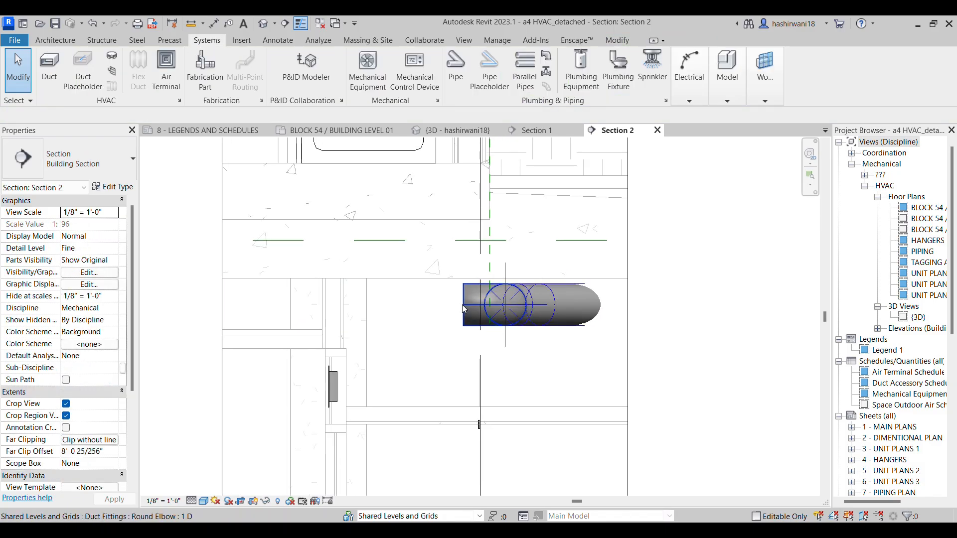
left_click(466, 309)
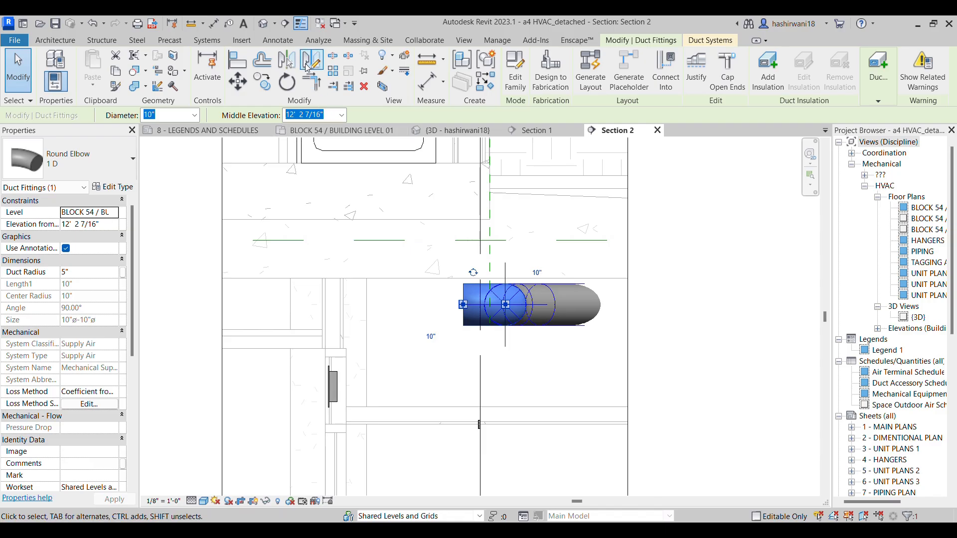
left_click(286, 82)
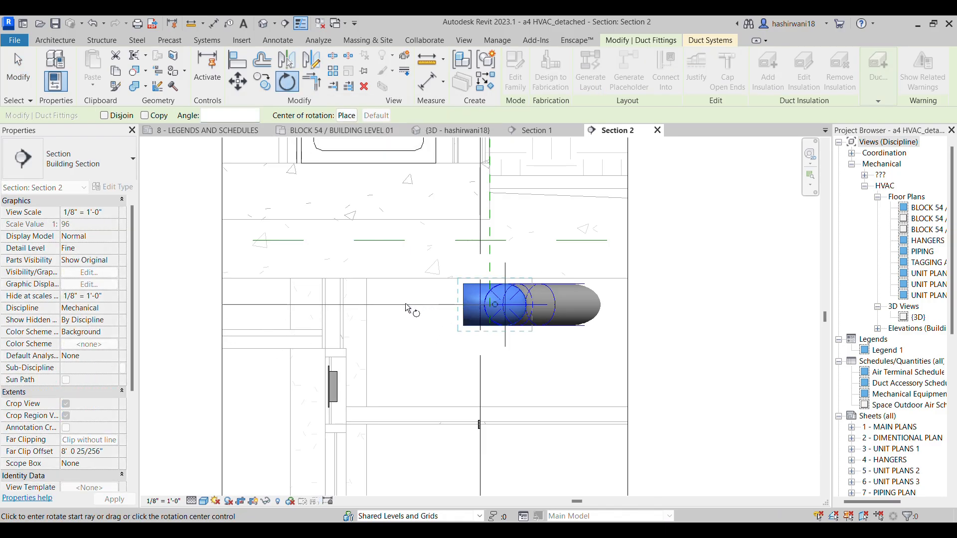
left_click(392, 304)
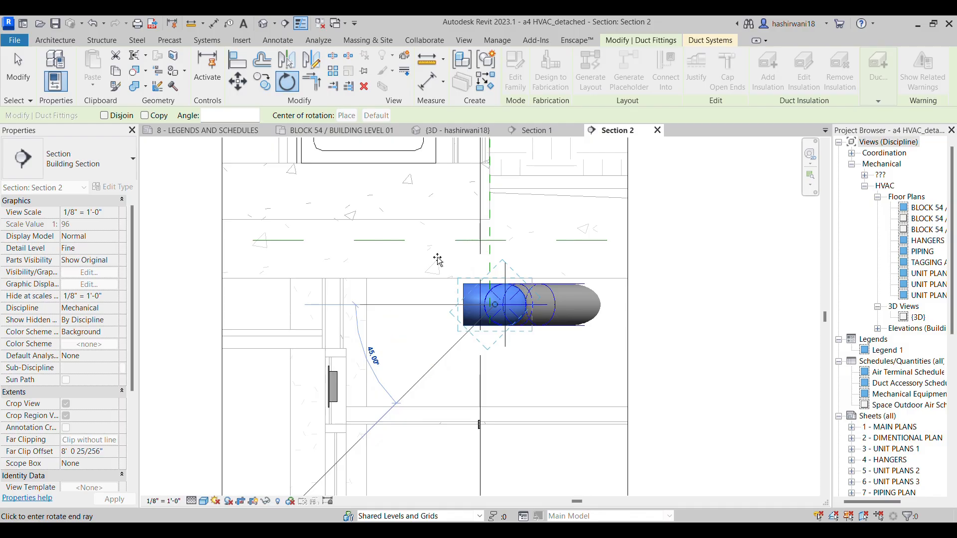
left_click(456, 301)
scroll(453, 328, "up", 2)
key("Escape")
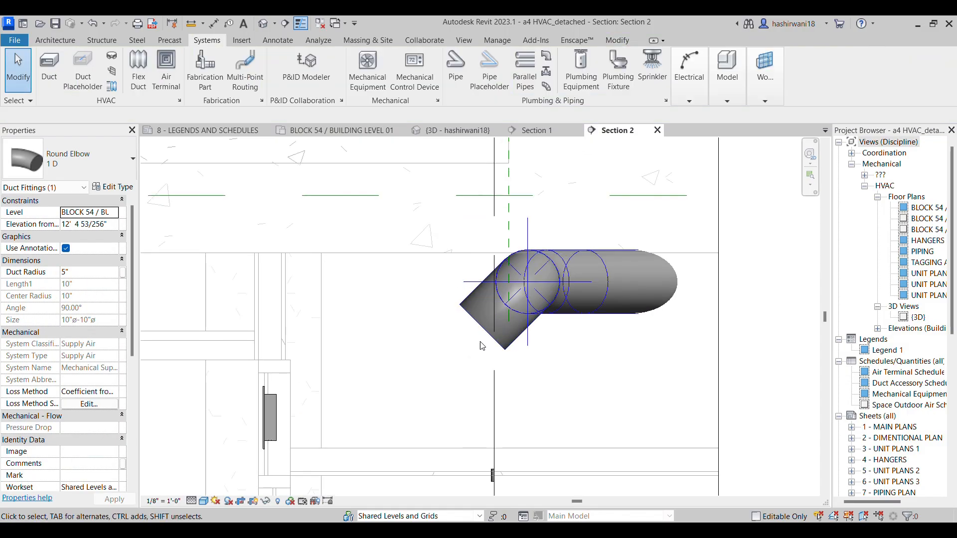
Draw a 10" round duct from the rotated elbow's open end, sloping down at 45° towards the wall grille
left_click(482, 331)
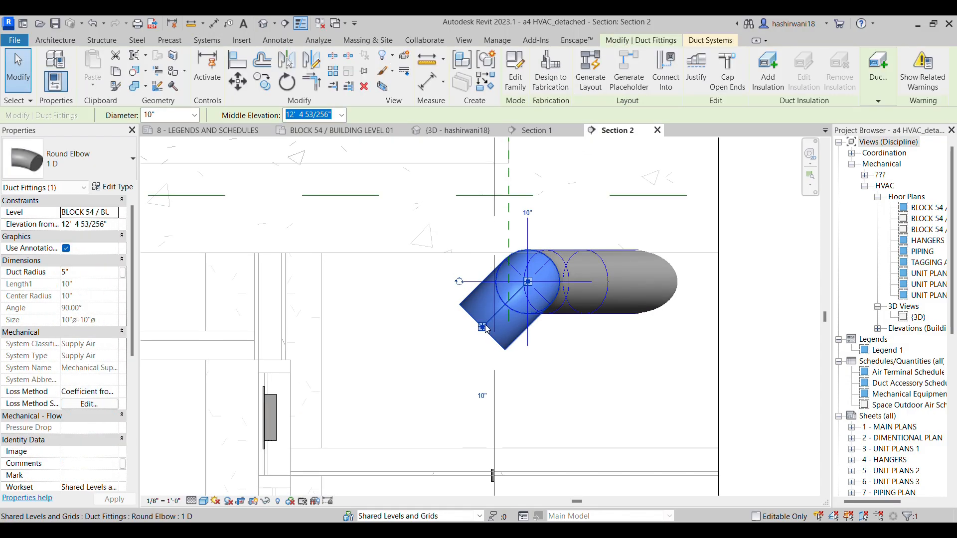
right_click(486, 330)
key("Escape")
left_click(483, 327)
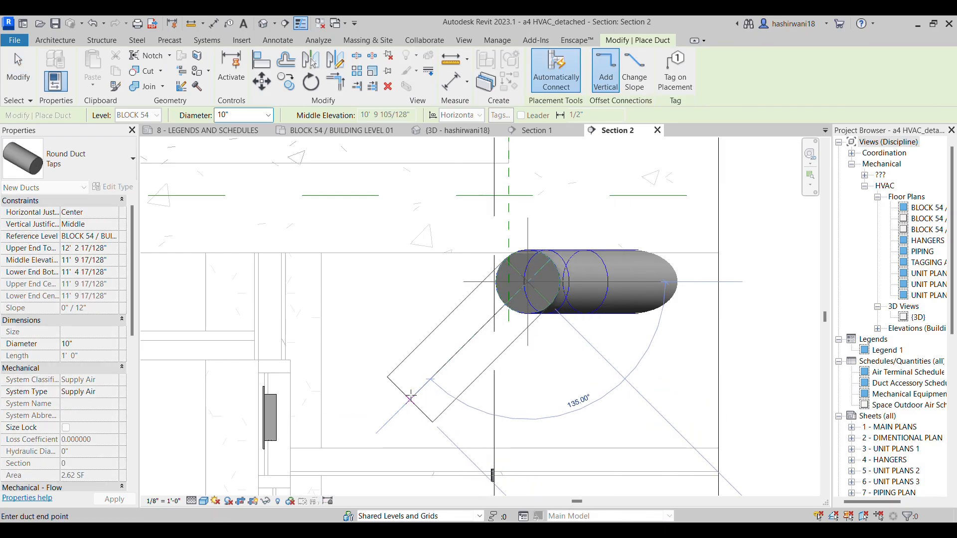
left_click(411, 397)
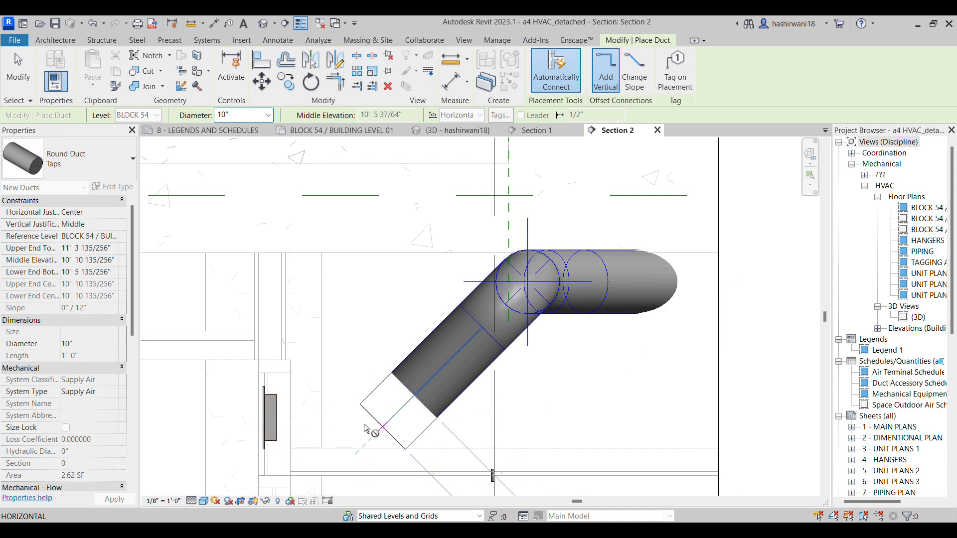
Finish the sloped 10" duct at grille height and continue it horizontally to just short of the SG-2 wall grille
left_click(366, 429)
left_click(299, 427)
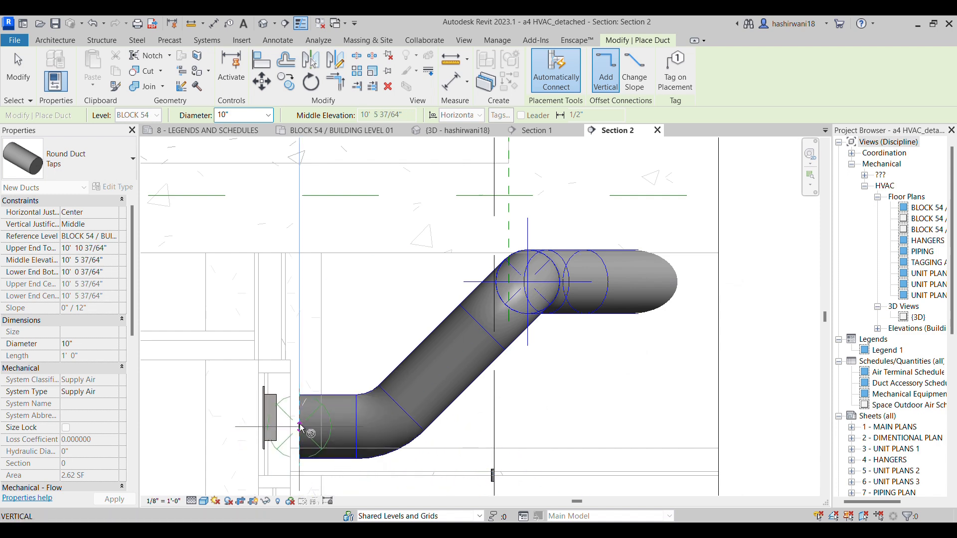
key("Escape")
key("Escape")
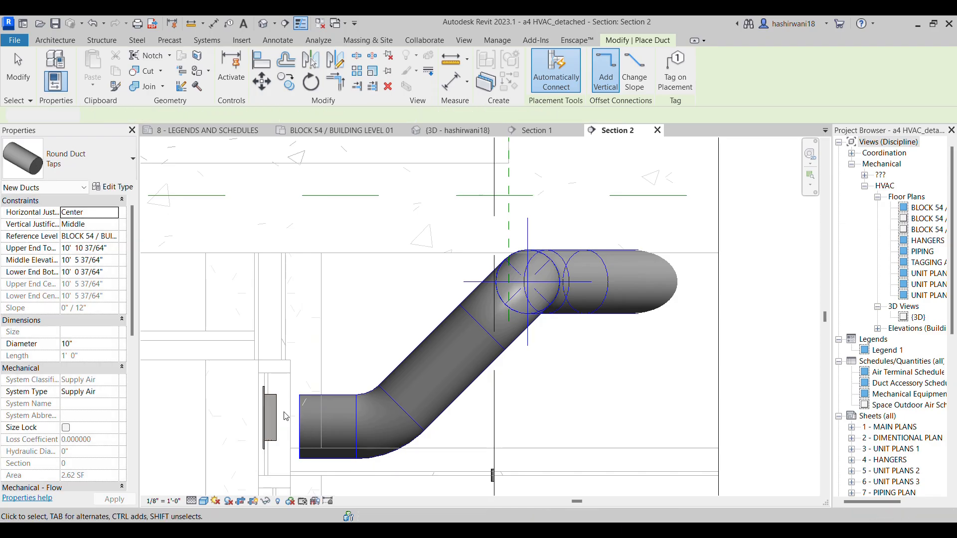
Align the horizontal duct's centreline with the centre of the SG-2 wall grille in the section
key("a")
key("l")
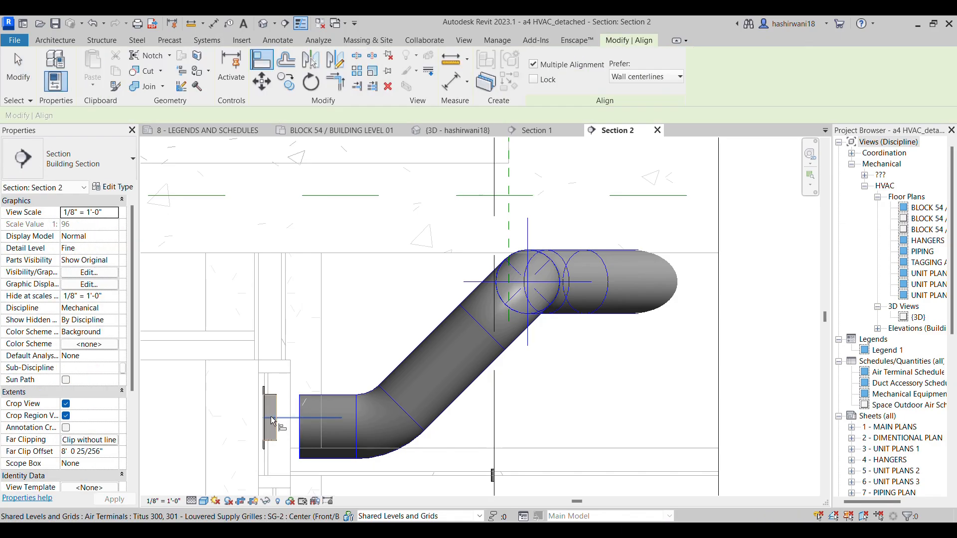
left_click(269, 418)
left_click(330, 430)
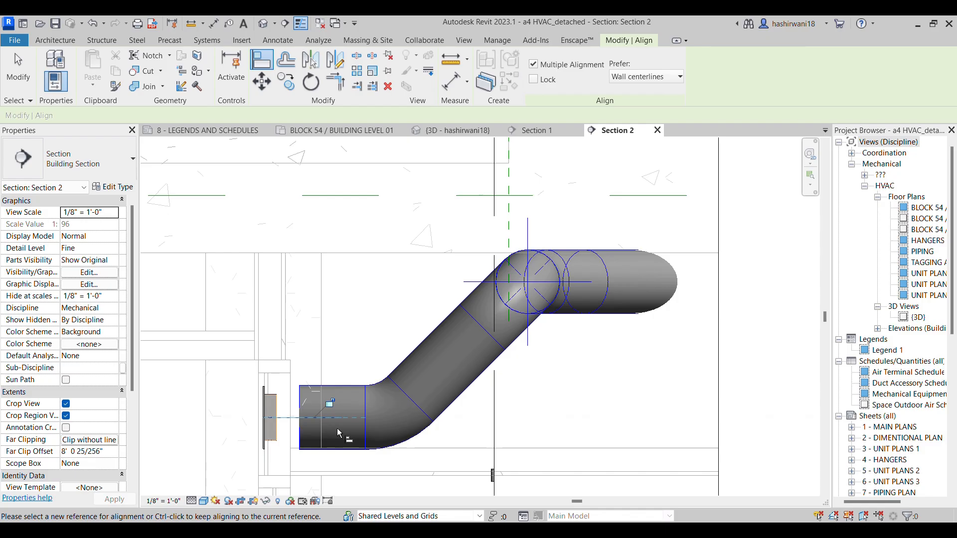
middle_click_drag(337, 428, 379, 393)
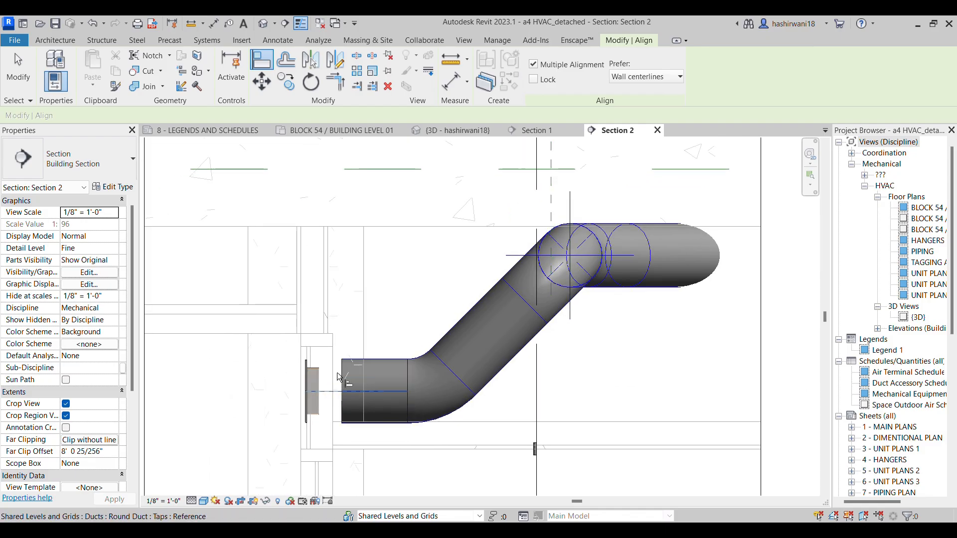
key("Escape")
key("Escape")
Extend the horizontal duct's open end to the SG-2 grille's connector so that the two connect
scroll(345, 394, "up", 3)
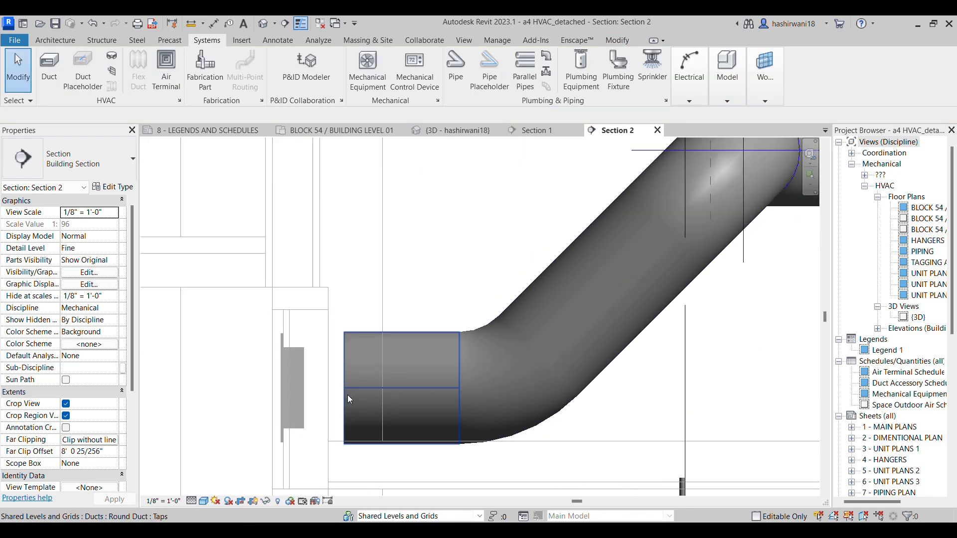
left_click(345, 398)
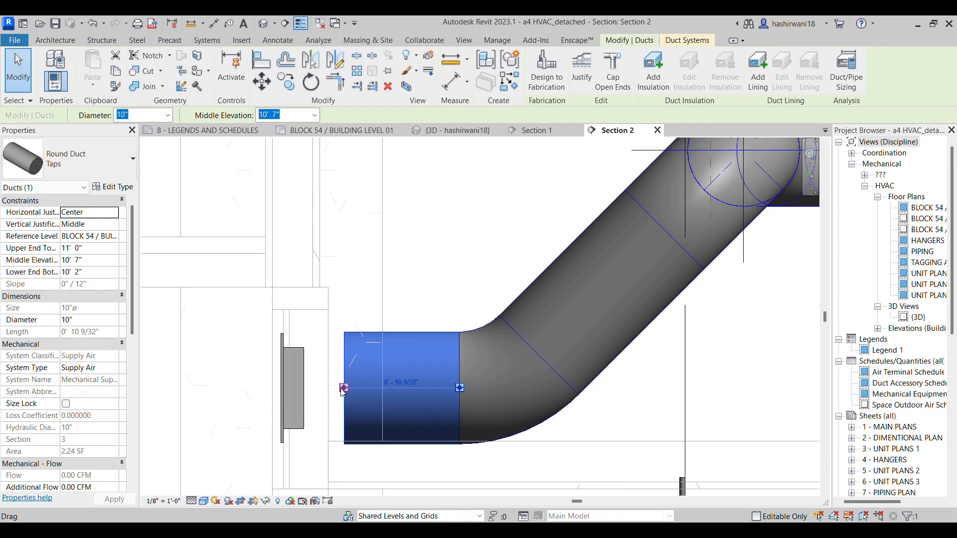
left_click_drag(344, 388, 304, 387)
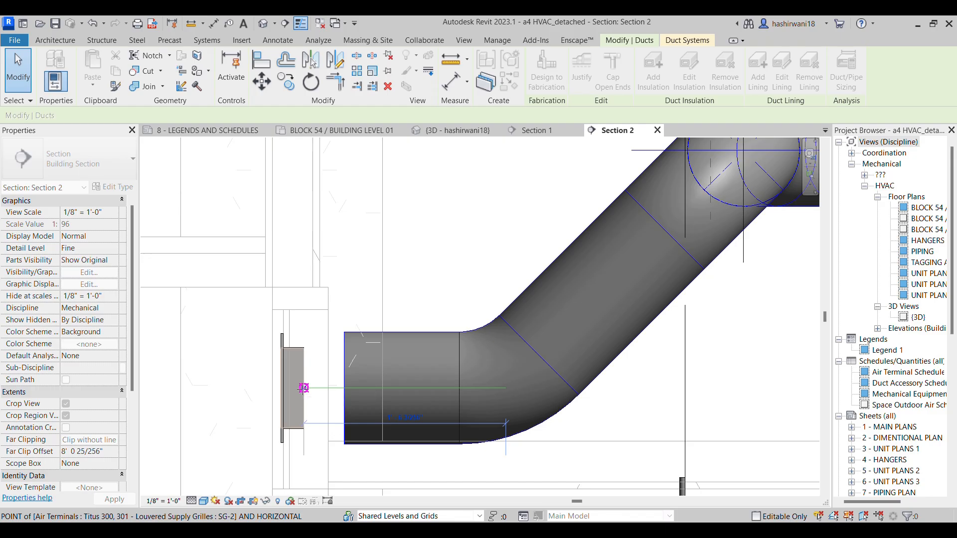
left_click(303, 387)
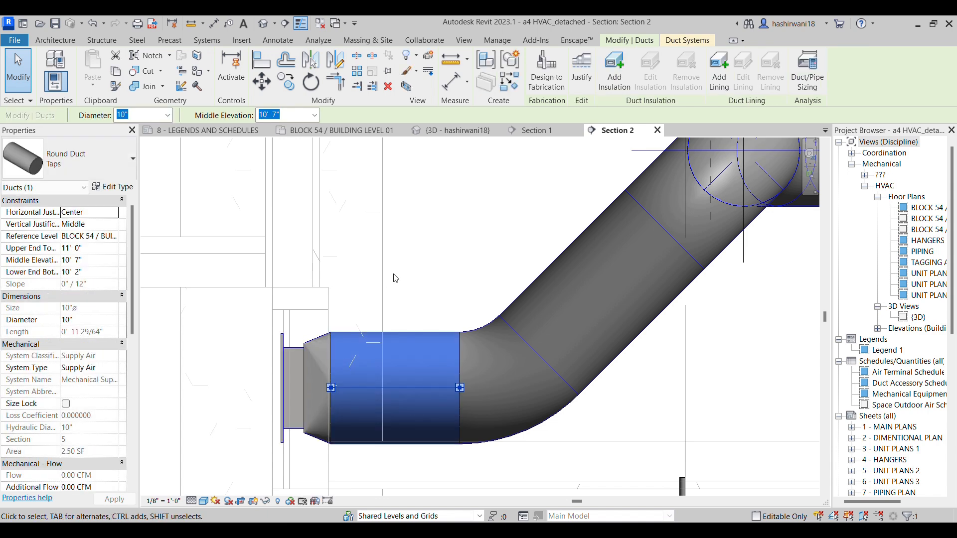
scroll(397, 282, "down", 1)
scroll(398, 282, "down", 2)
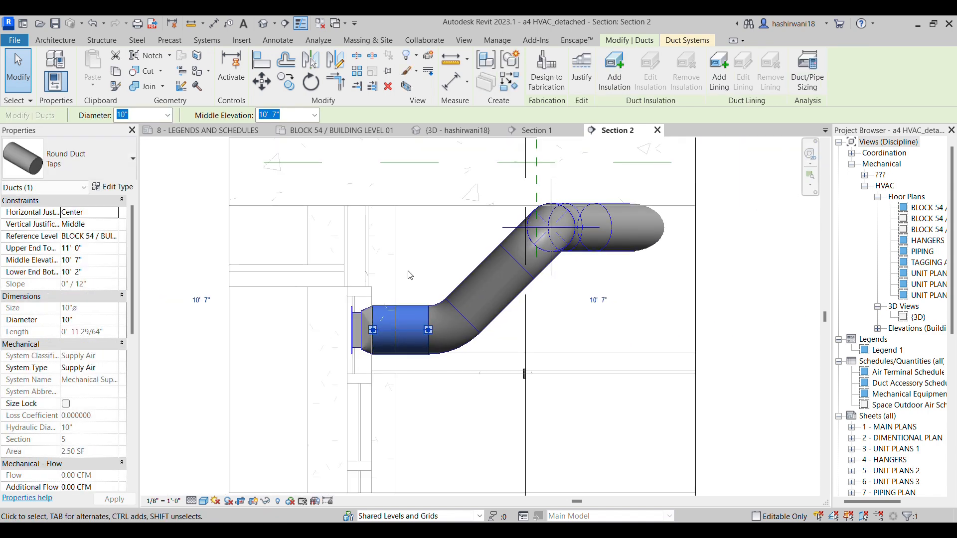
middle_click_drag(397, 274, 388, 293)
scroll(383, 279, "down", 1)
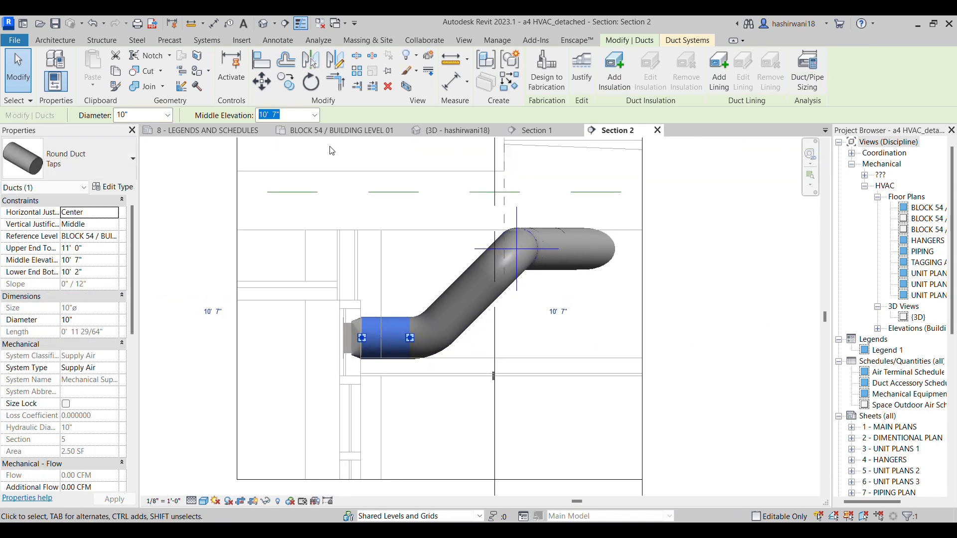
In the BLOCK 54 / BUILDING LEVEL 01 plan, move the Section 2 mark across to just before the longer supply branch's end duct
left_click(356, 131)
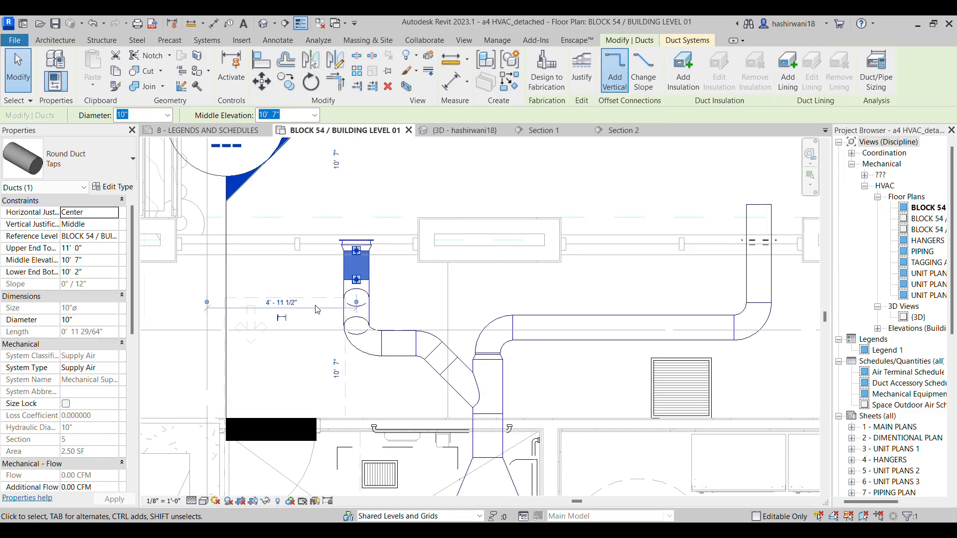
scroll(299, 284, "down", 1)
scroll(300, 274, "up", 2)
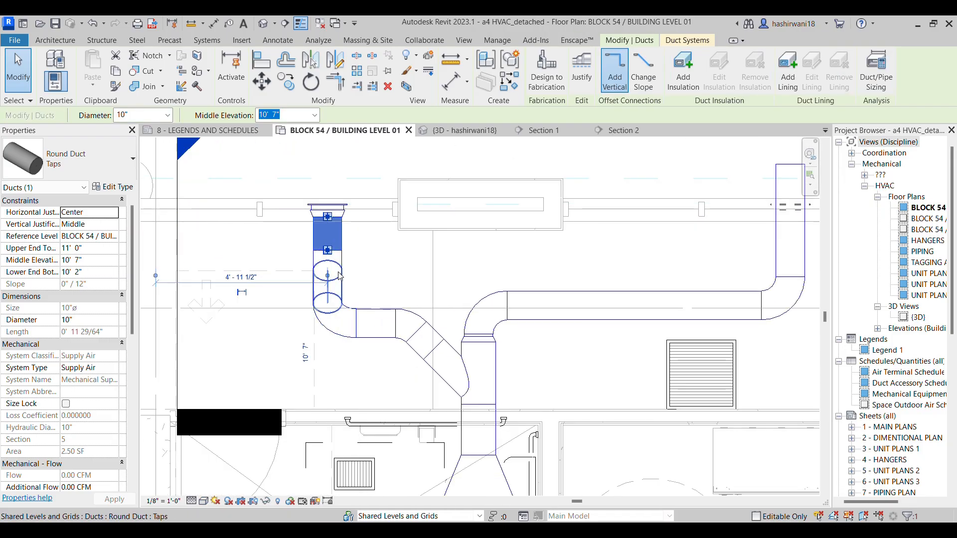
scroll(171, 373, "down", 2)
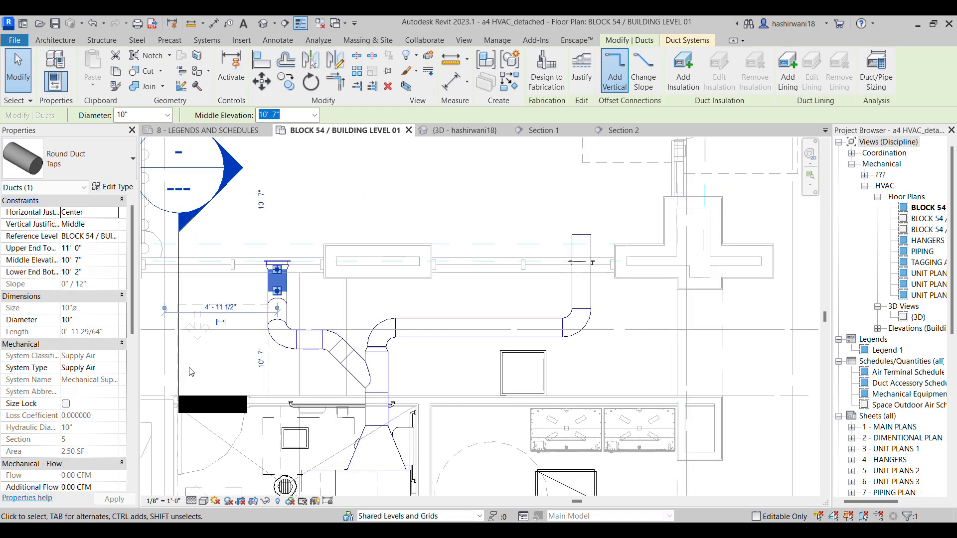
left_click(186, 370)
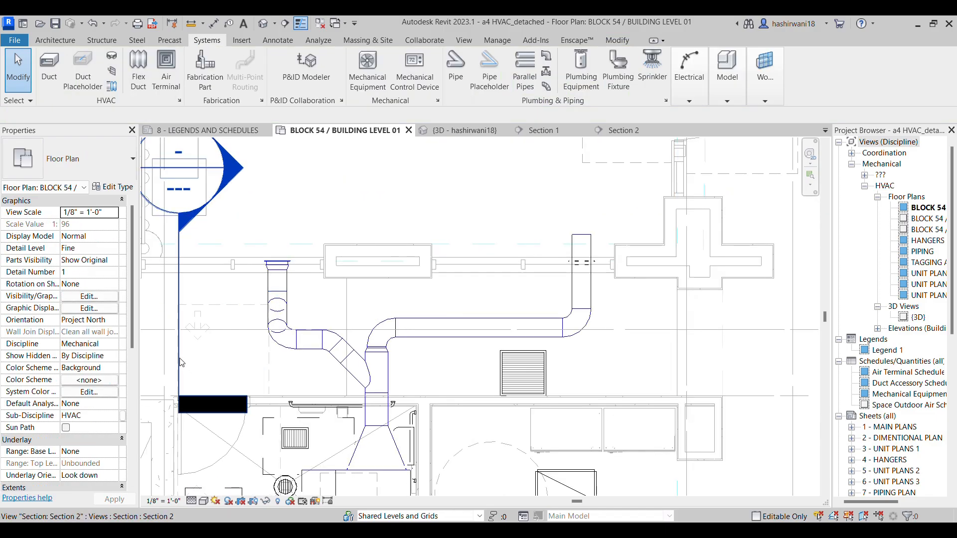
left_click(179, 362)
left_click_drag(179, 363, 534, 349)
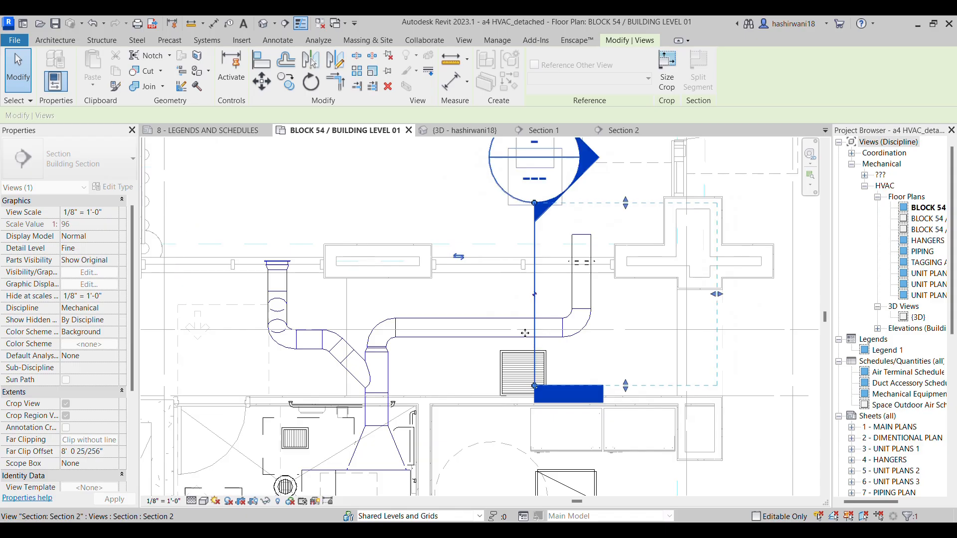
Open the Section 2 view and delete the longer branch's 10" round duct running through the exterior wall
left_click(646, 132)
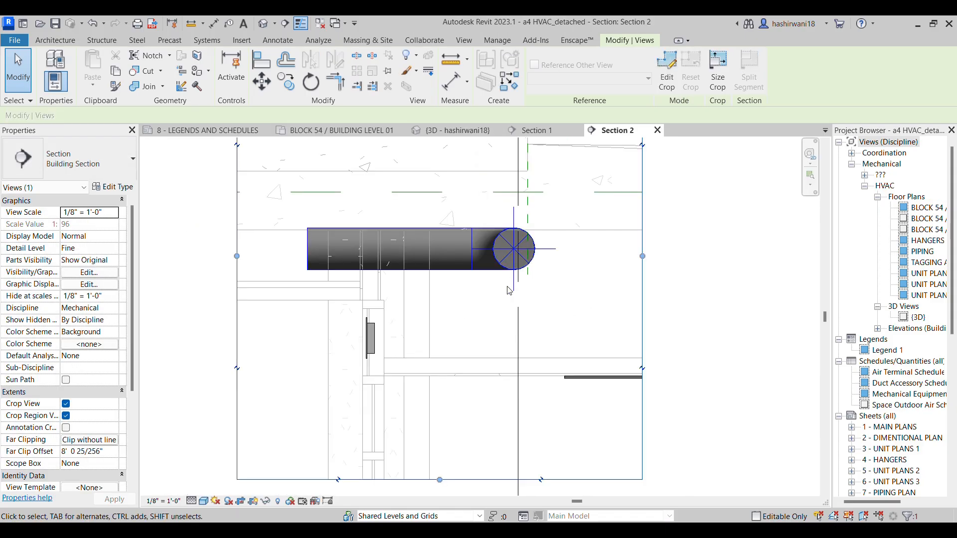
middle_click_drag(502, 312, 535, 315)
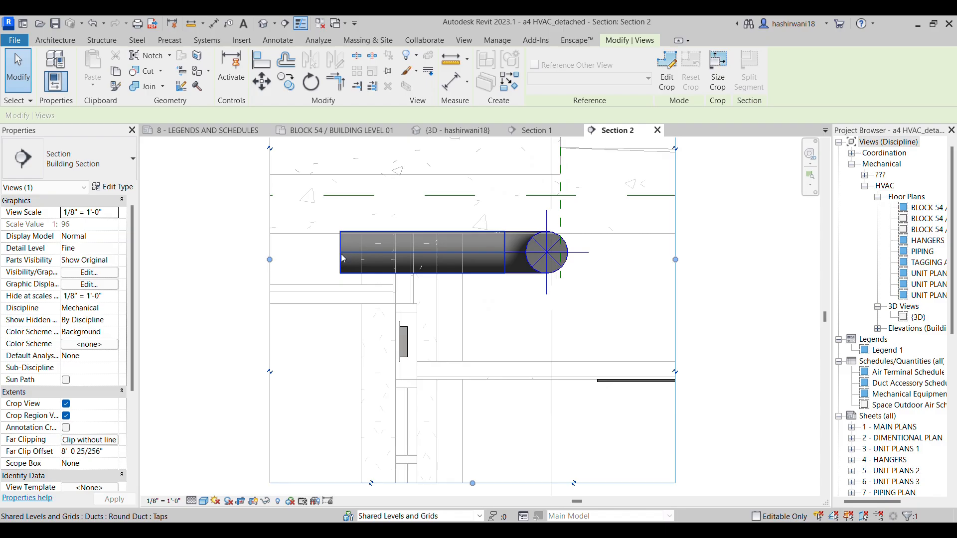
left_click(360, 269)
key("Delete")
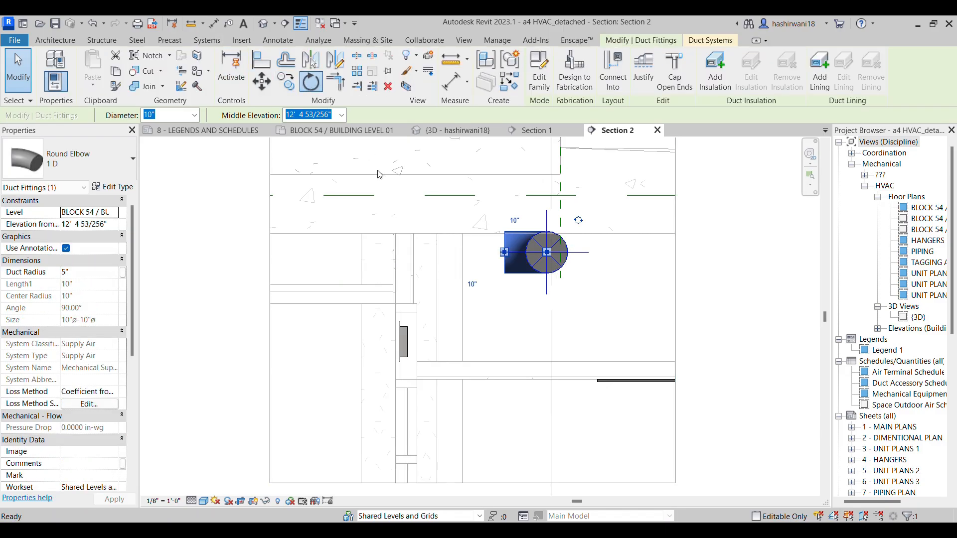
Rotate the longer branch's open 10" round elbow 55° so its free end slopes down towards the wall grille
key("r")
key("o")
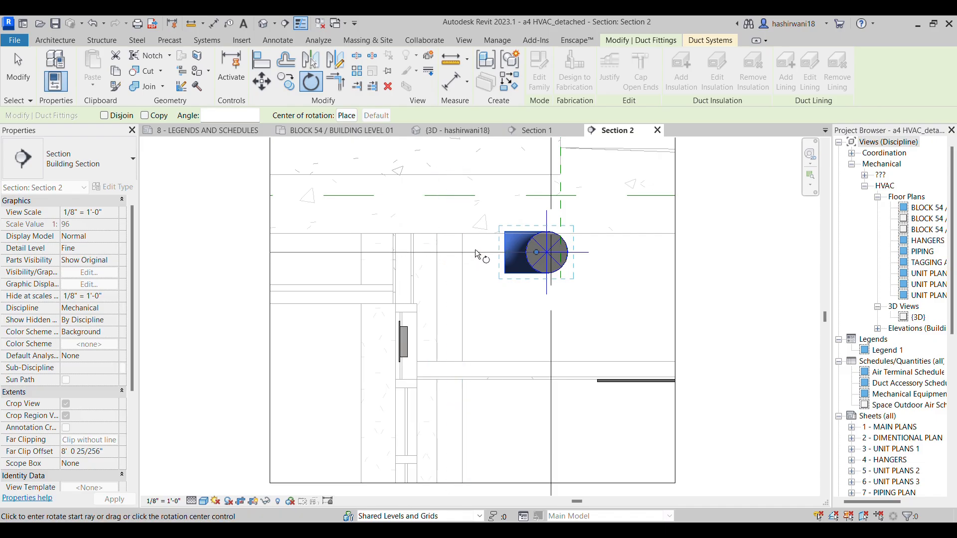
left_click(474, 249)
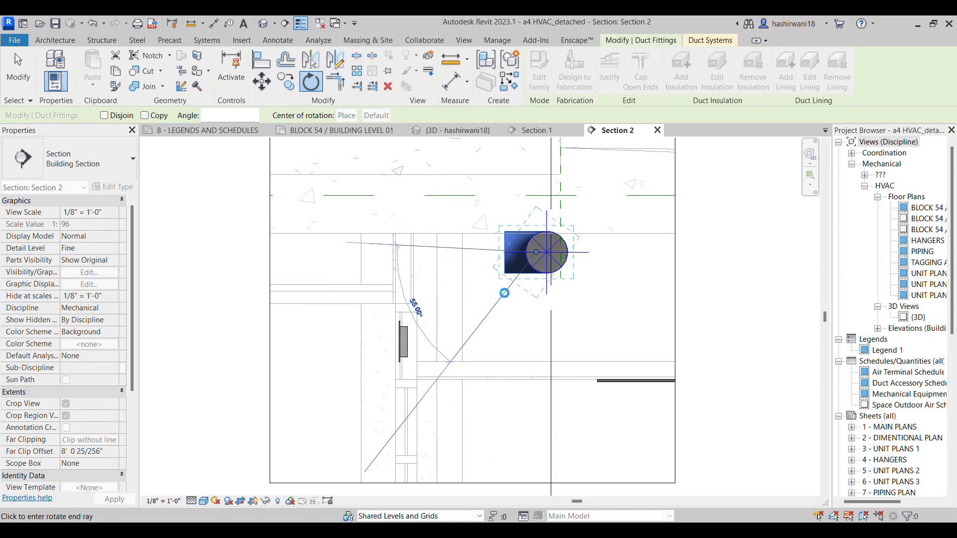
left_click(439, 261)
scroll(467, 306, "up", 2)
key("Escape")
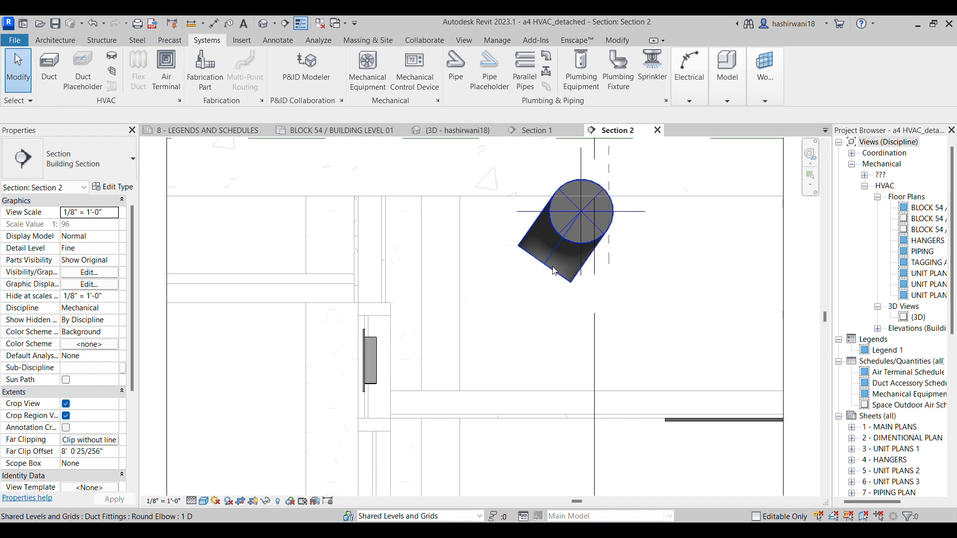
Draw a 10" round duct from the rotated elbow down to grille height, then horizontally into the SG-2 grille's connector
left_click(546, 269)
right_click(566, 175)
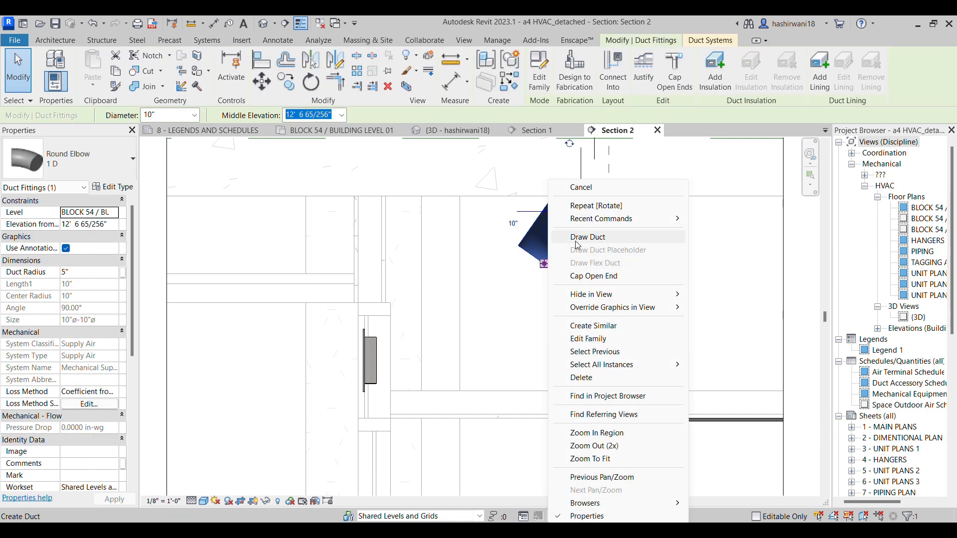
left_click(480, 358)
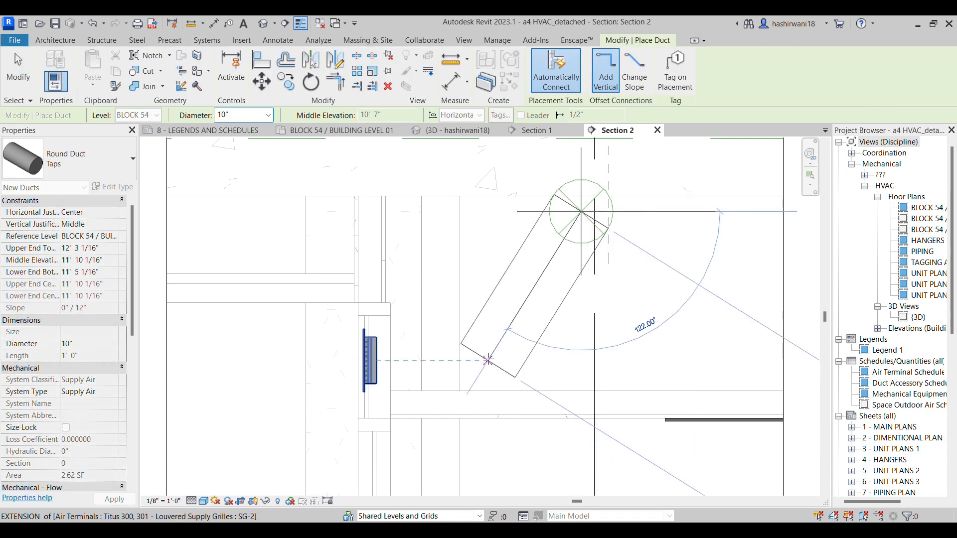
left_click(469, 363)
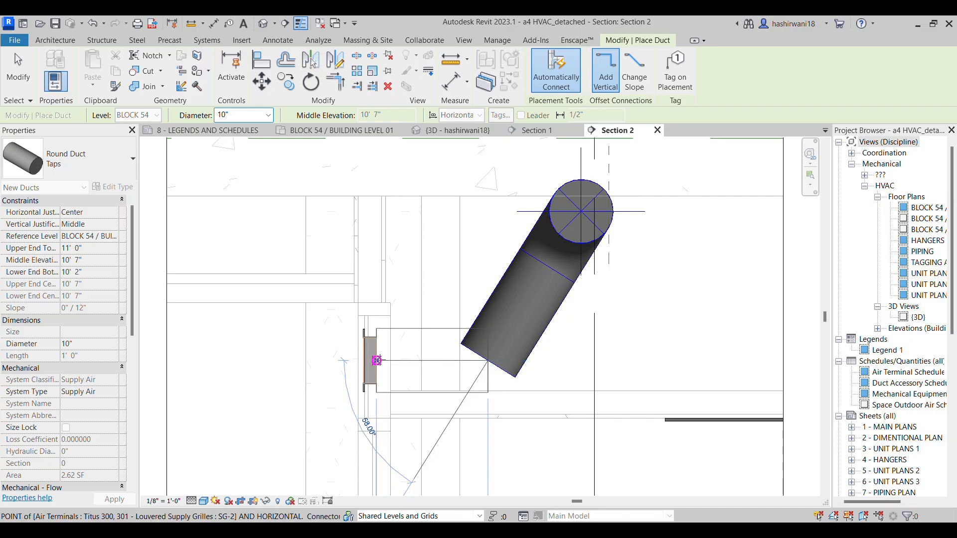
scroll(458, 293, "down", 2)
key("Escape")
key("Escape")
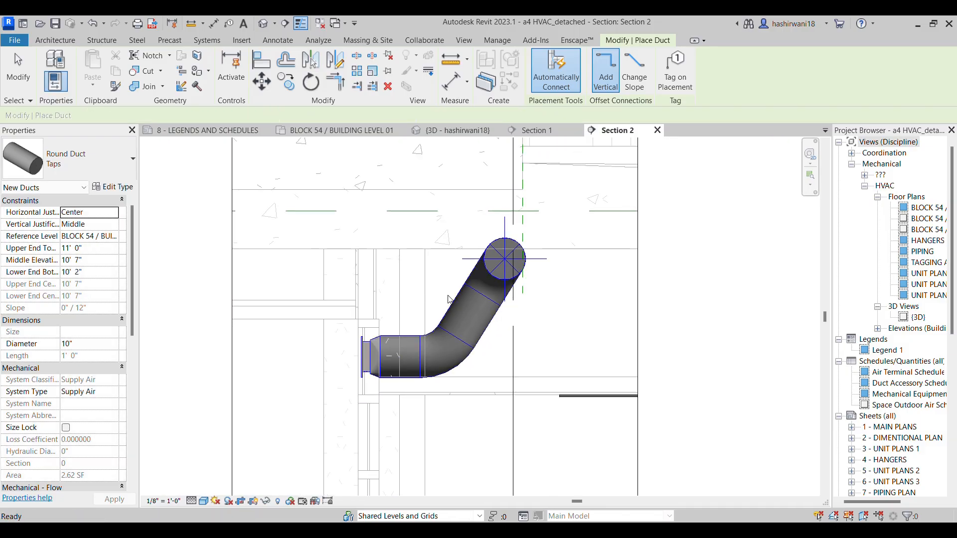
Examine both supply branches and their SG-2 grille connections from the wall side in the 3D view
left_click(462, 131)
middle_click_drag(578, 262, 538, 330, "shift")
scroll(609, 279, "down", 2)
middle_click_drag(609, 280, 515, 279)
scroll(485, 346, "down", 1)
scroll(517, 272, "up", 4)
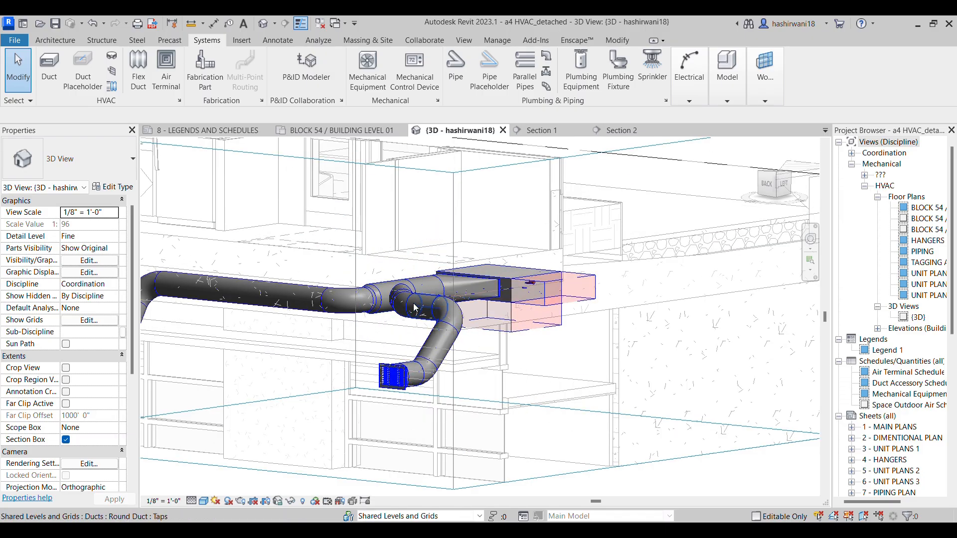
scroll(414, 307, "up", 2)
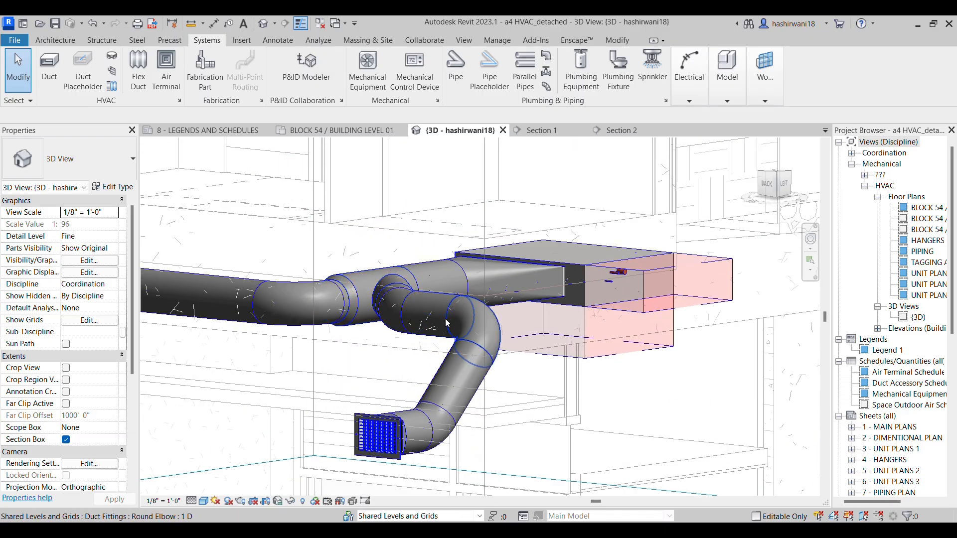
scroll(447, 323, "up", 2)
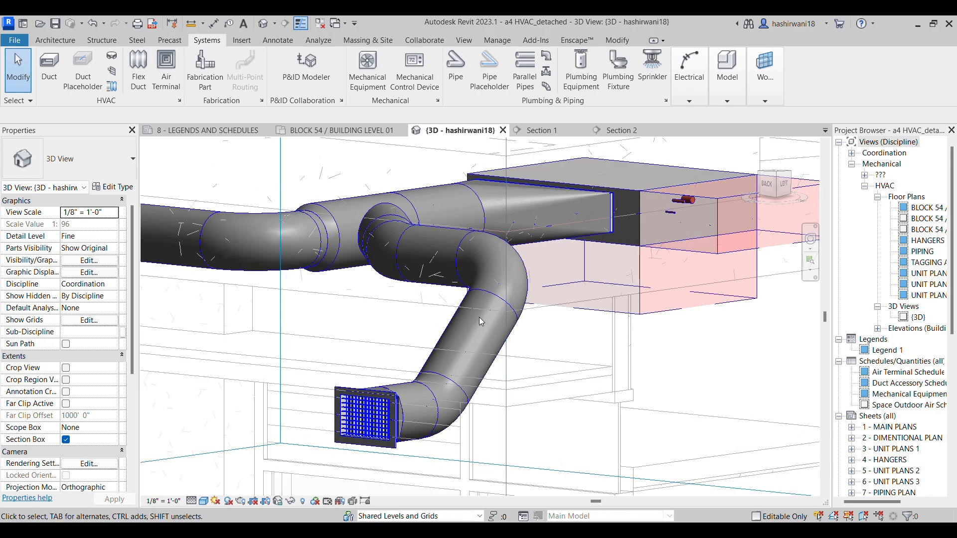
scroll(366, 415, "down", 4)
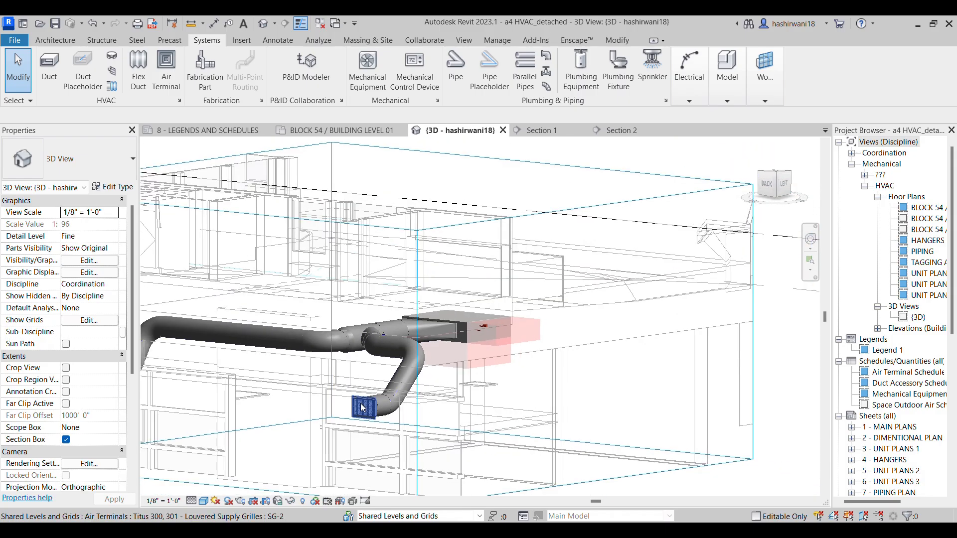
scroll(335, 271, "down", 3)
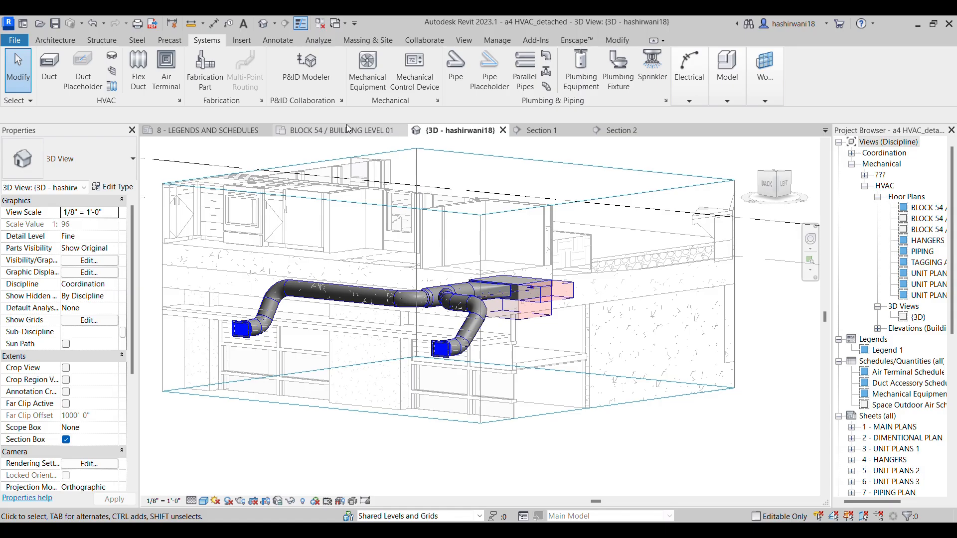
Select the round wye in the Level 01 plan, then switch to the browser and check FCU-001-103's ductwork on the HVAC Assignment 2 PDF
left_click(350, 131)
scroll(434, 299, "up", 3)
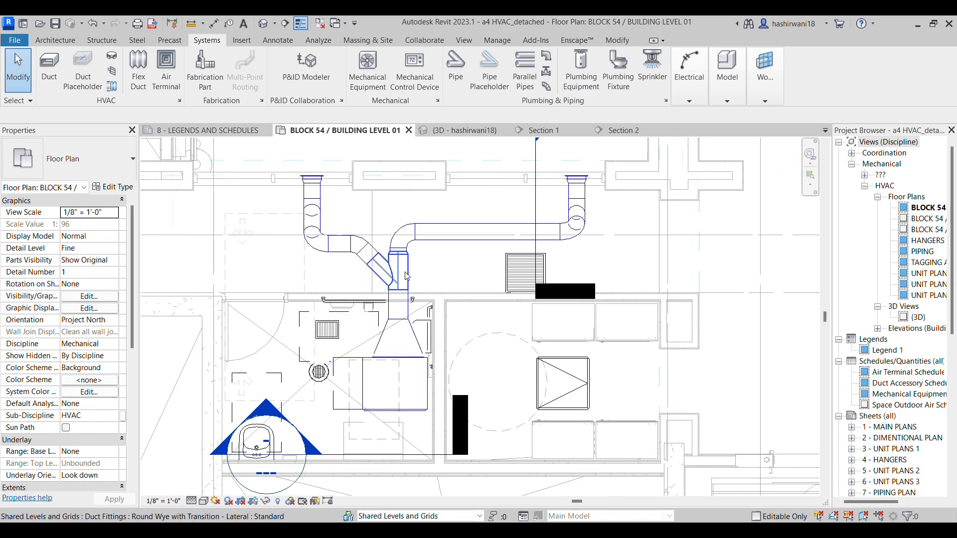
left_click(404, 277)
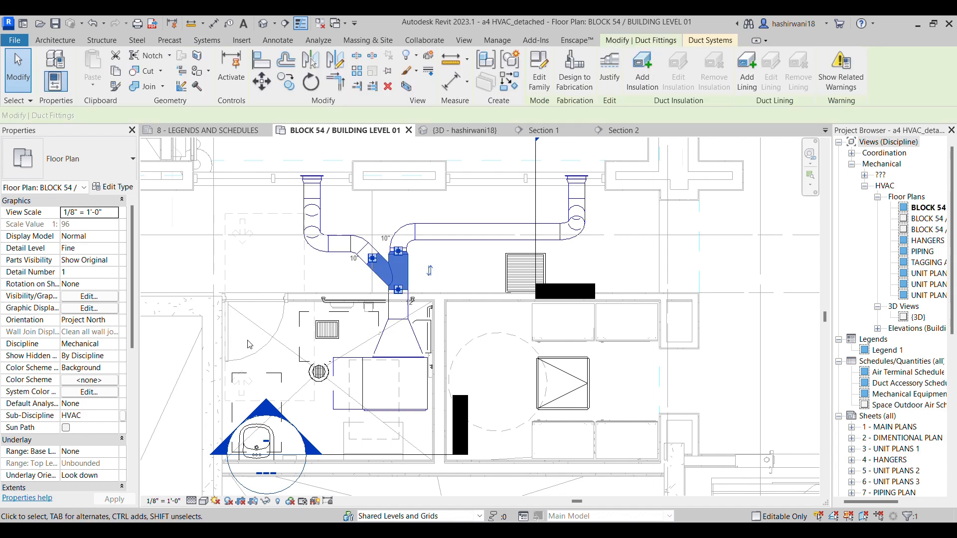
scroll(104, 451, "down", 1)
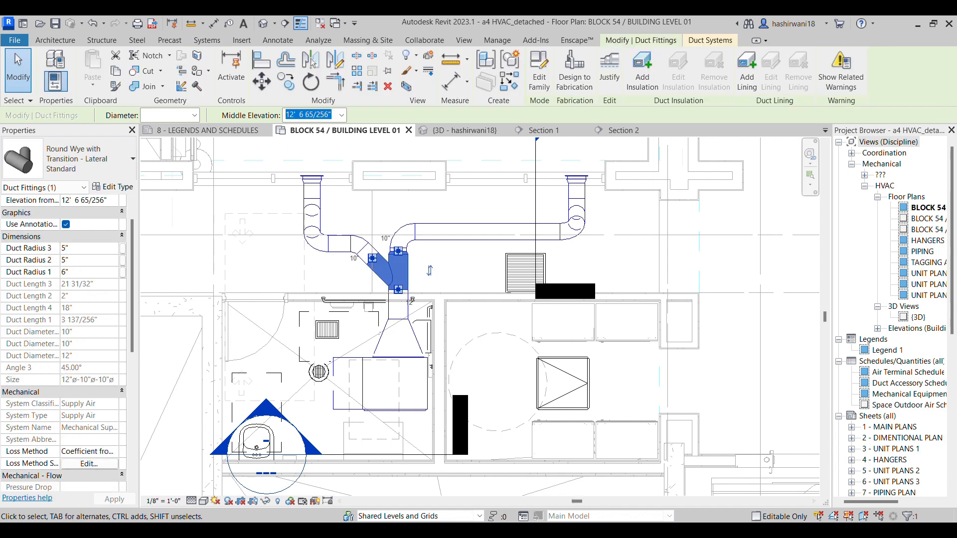
key("alt+Tab")
scroll(521, 490, "down", 5, "ctrl")
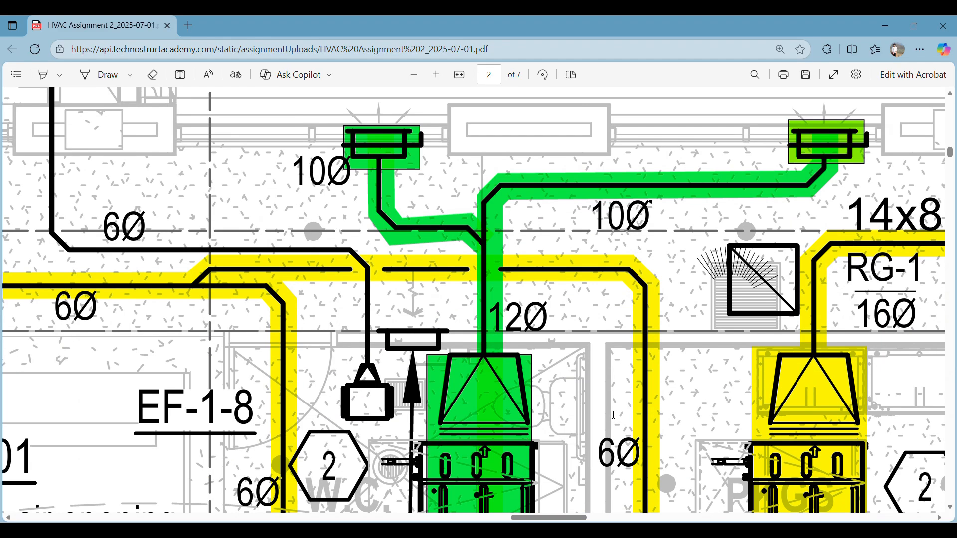
scroll(641, 388, "down", 2)
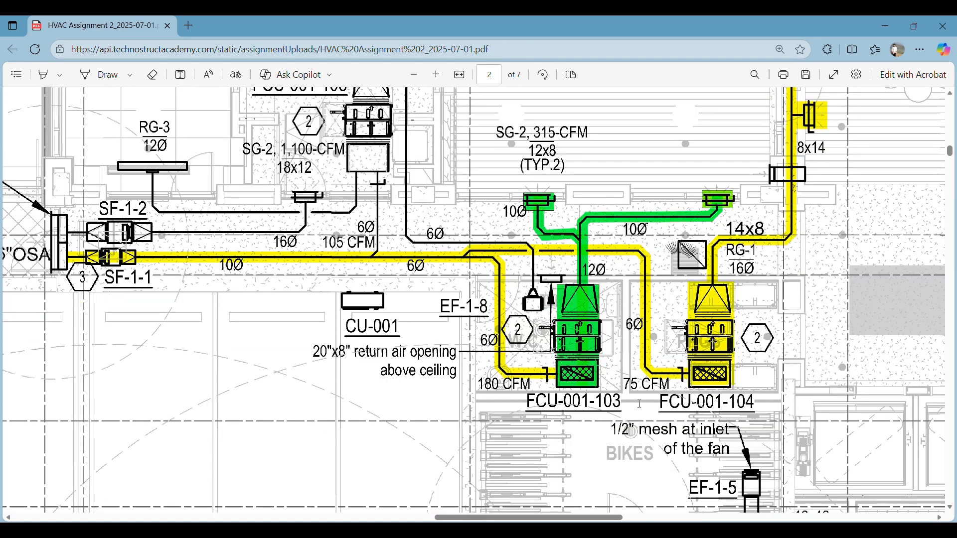
scroll(588, 379, "up", 6, "ctrl")
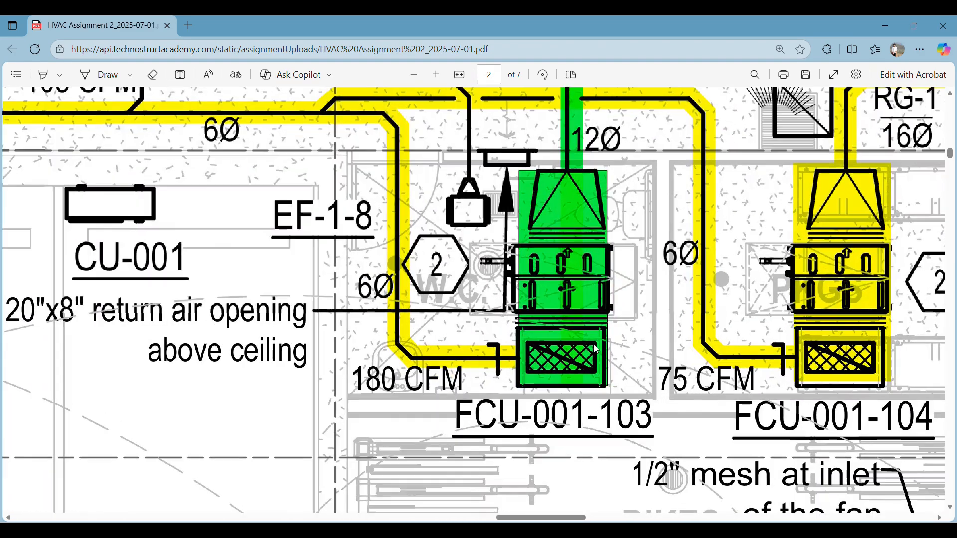
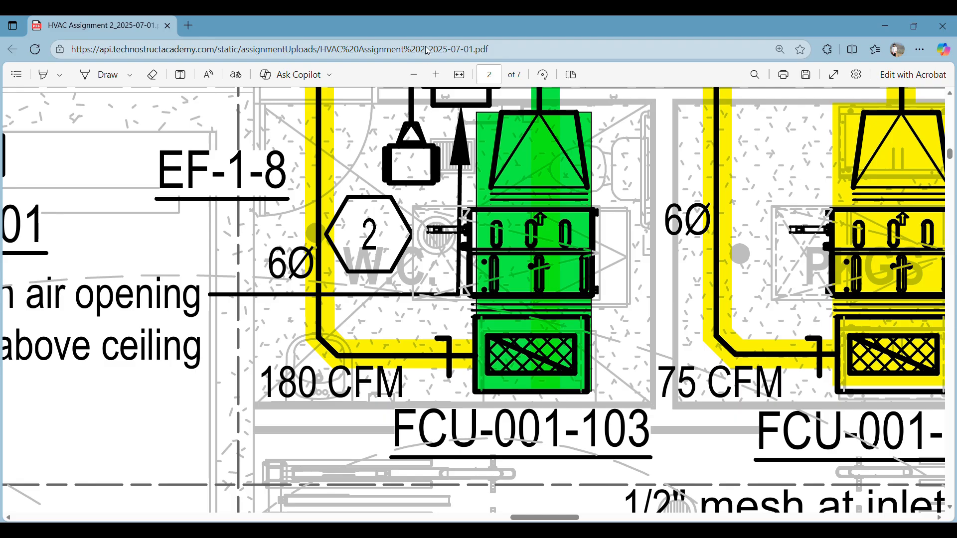
Search the web for "CANVAS DUCT" in a new browser tab beside the assignment PDF
key("alt+Tab")
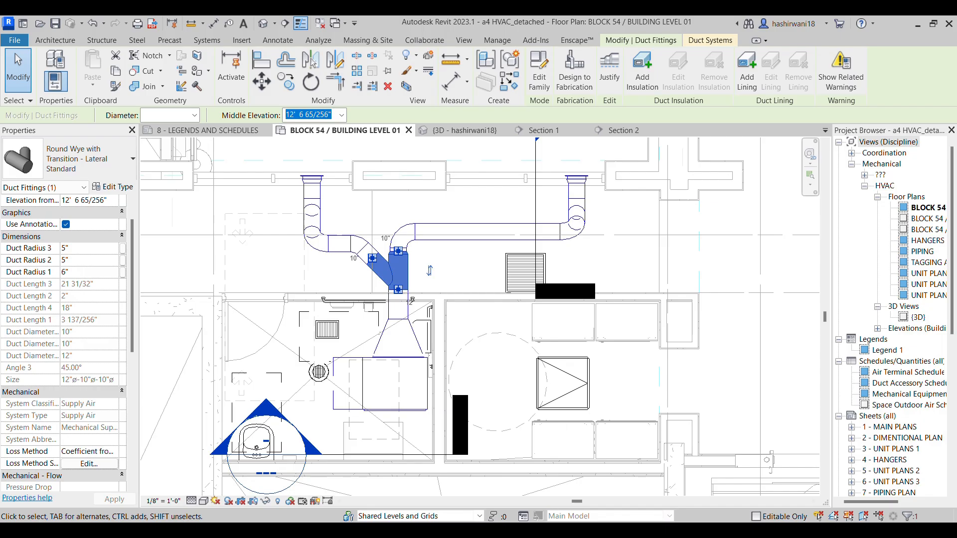
mouse_move(461, 531)
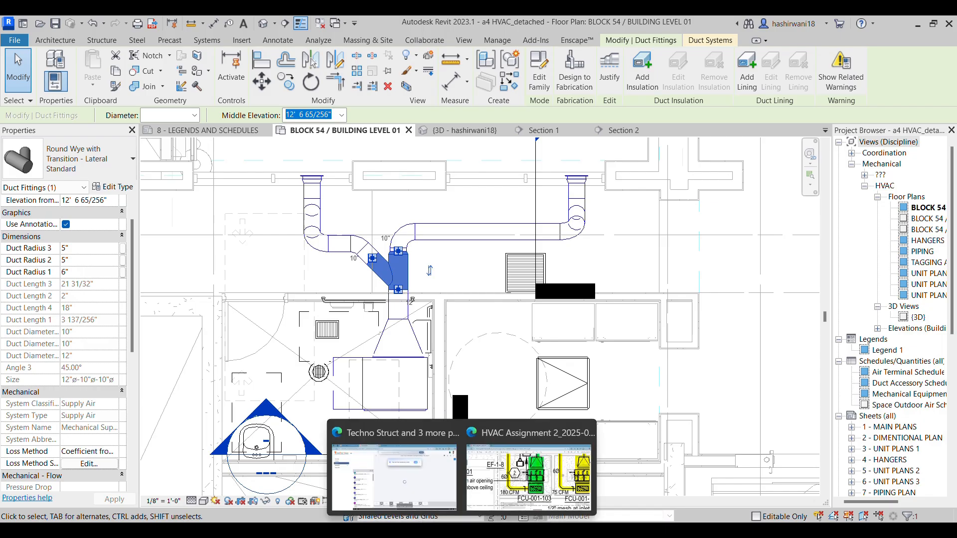
left_click(525, 479)
left_click(190, 25)
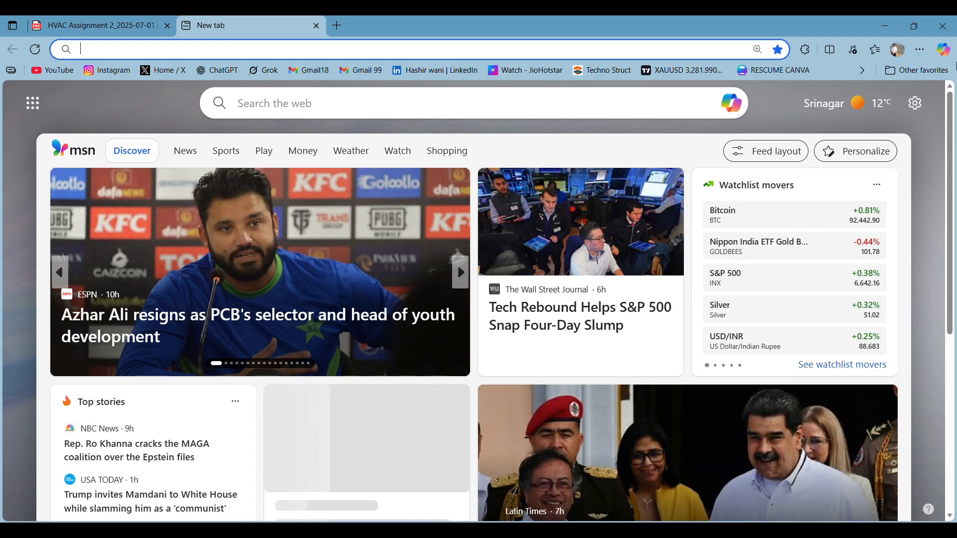
type("CANV")
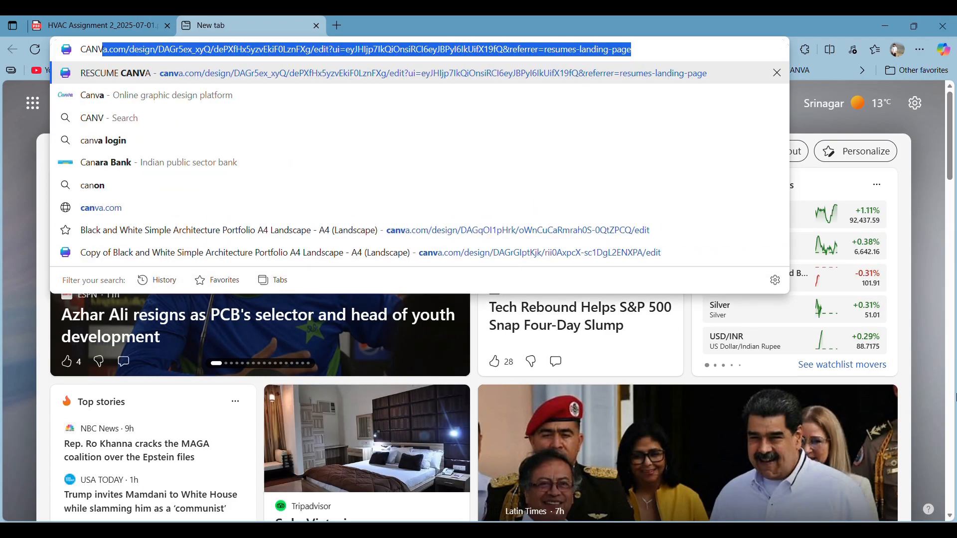
type("AS D")
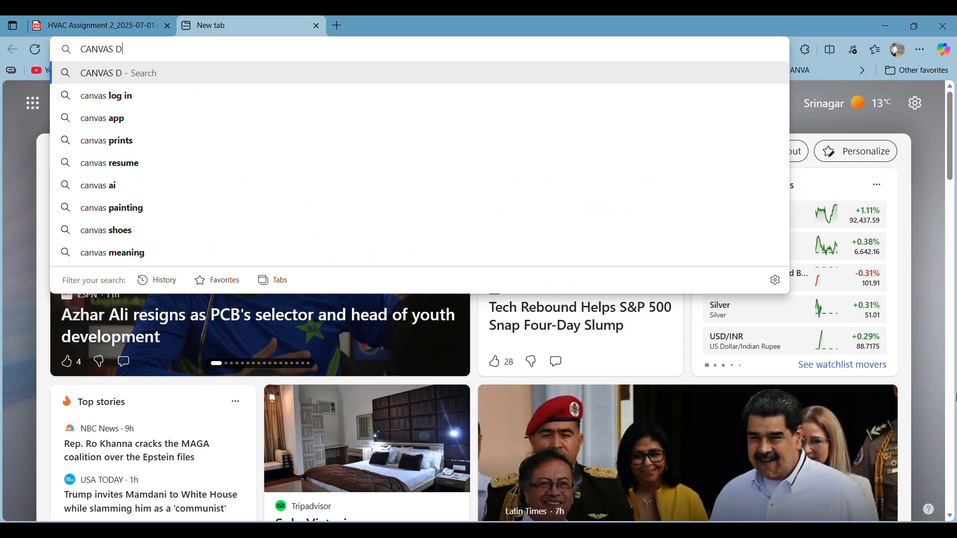
type("UCT")
key("Return")
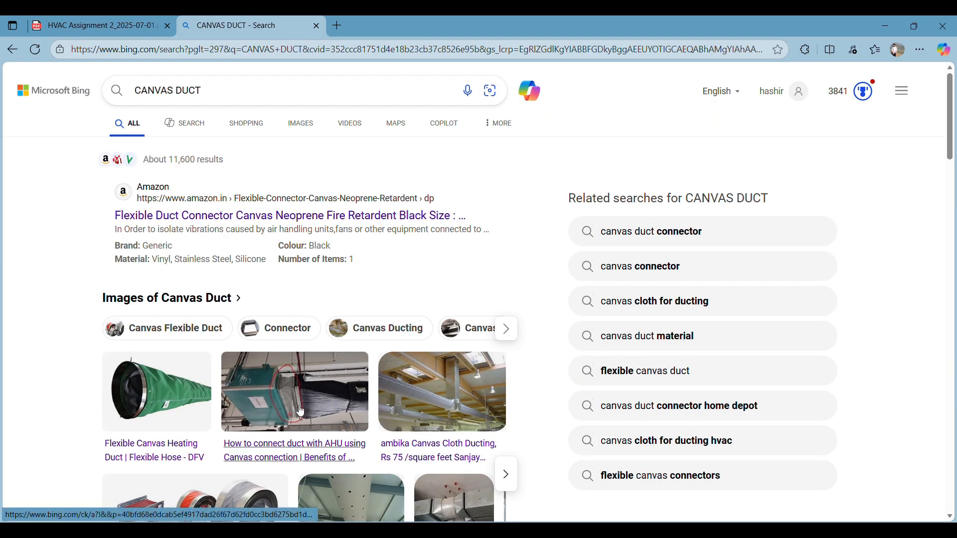
Browse the canvas duct image results and examine the enlarged picture of the AHU-to-duct canvas connection
left_click(302, 124)
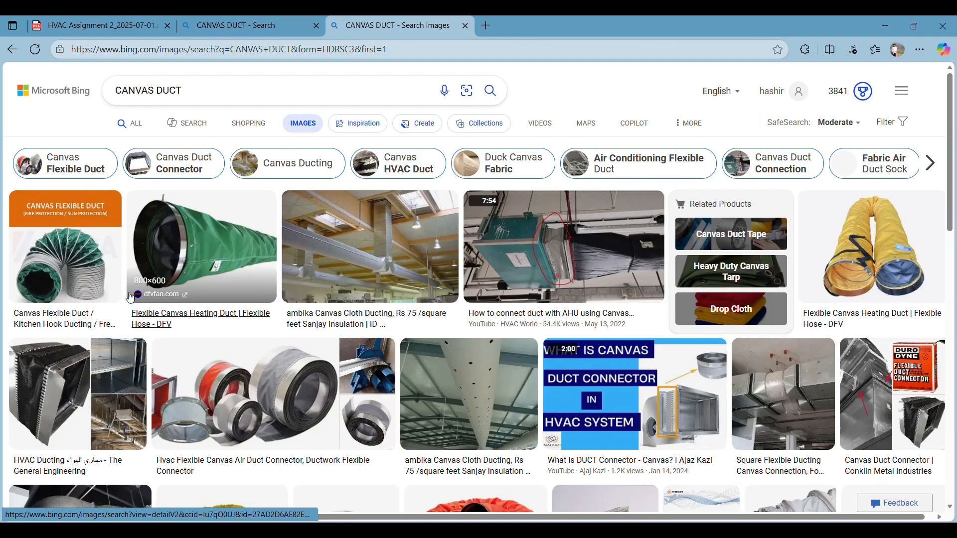
scroll(465, 406, "down", 2)
left_click(559, 130)
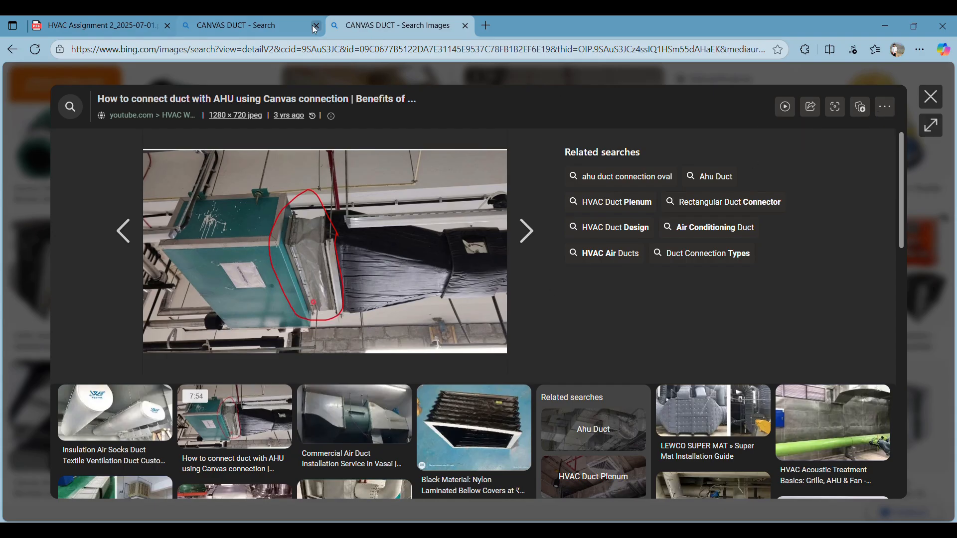
left_click(930, 97)
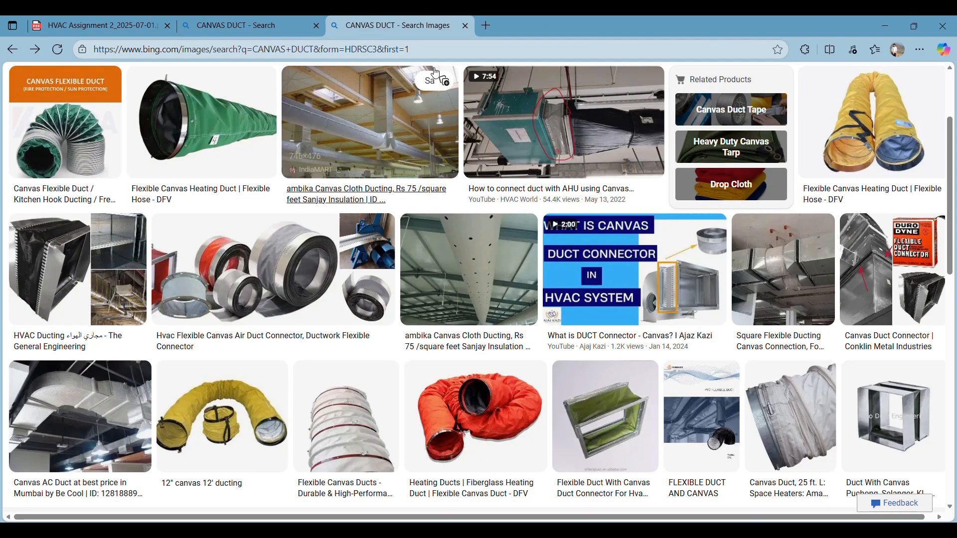
Check FCU-001-103's return plenum and its 6" round branch on page 2 of the HVAC Assignment 2 PDF
left_click(134, 30)
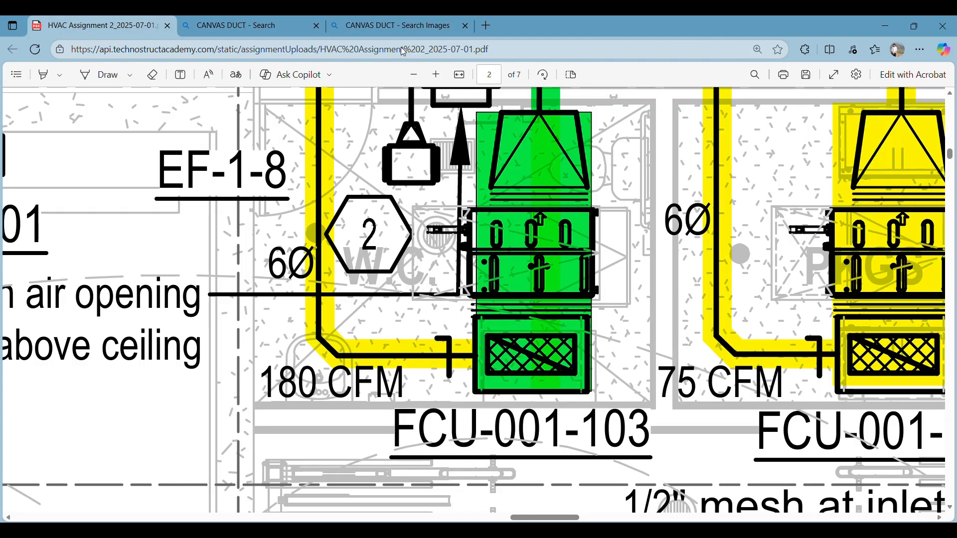
key("alt+Tab")
key("Escape")
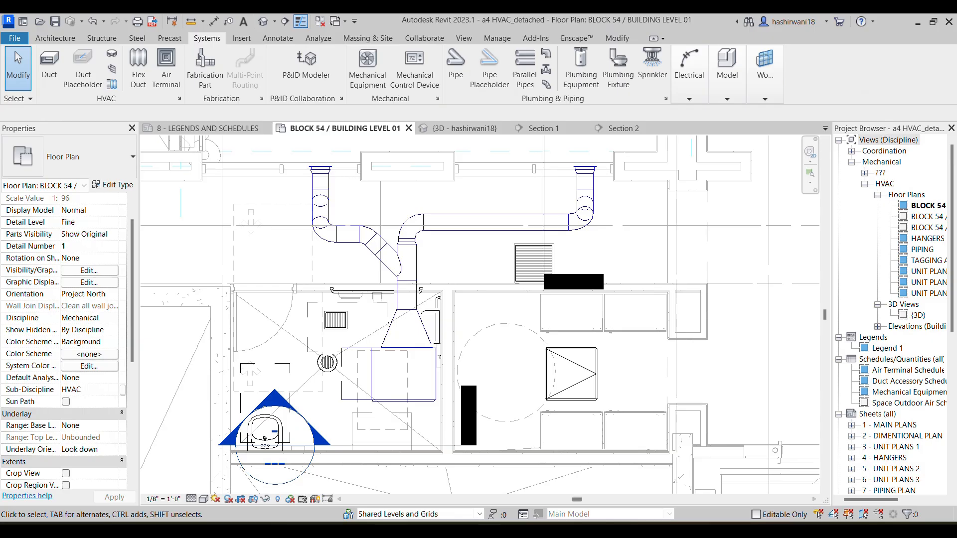
left_click(495, 473)
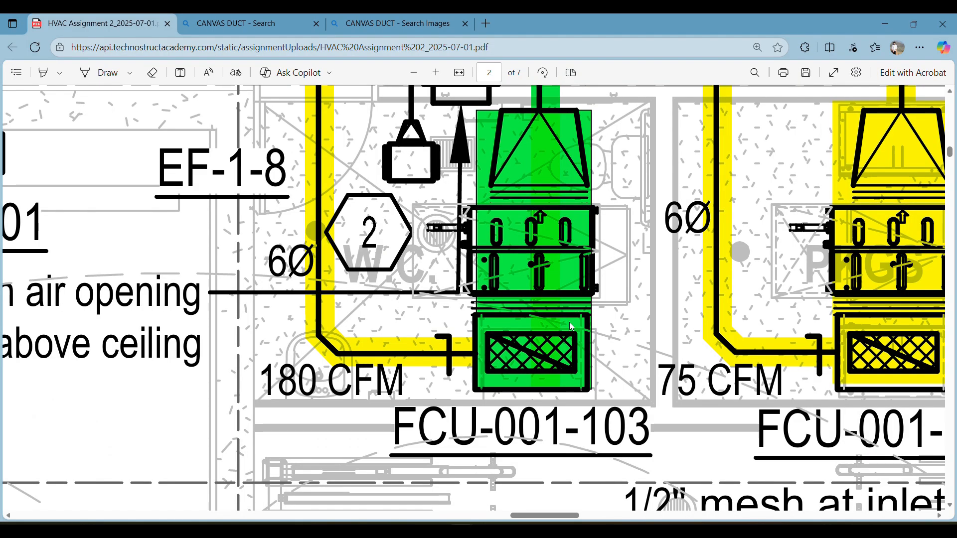
scroll(599, 333, "down", 3, "ctrl")
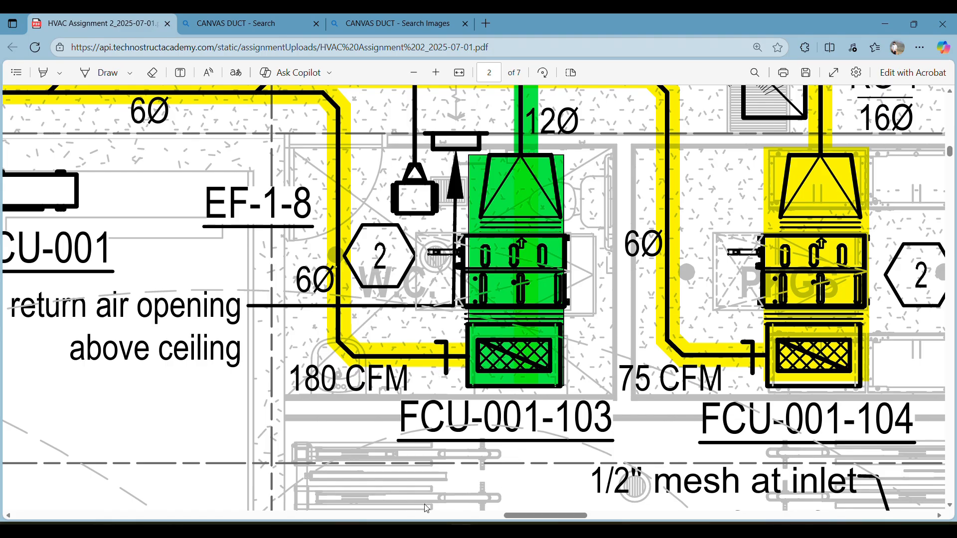
Switch to Revit and draw a 38"x8" rectangular return air duct about 1'-6" long from FCU-001-103's return connector, dismissing the save reminder
left_click(488, 528)
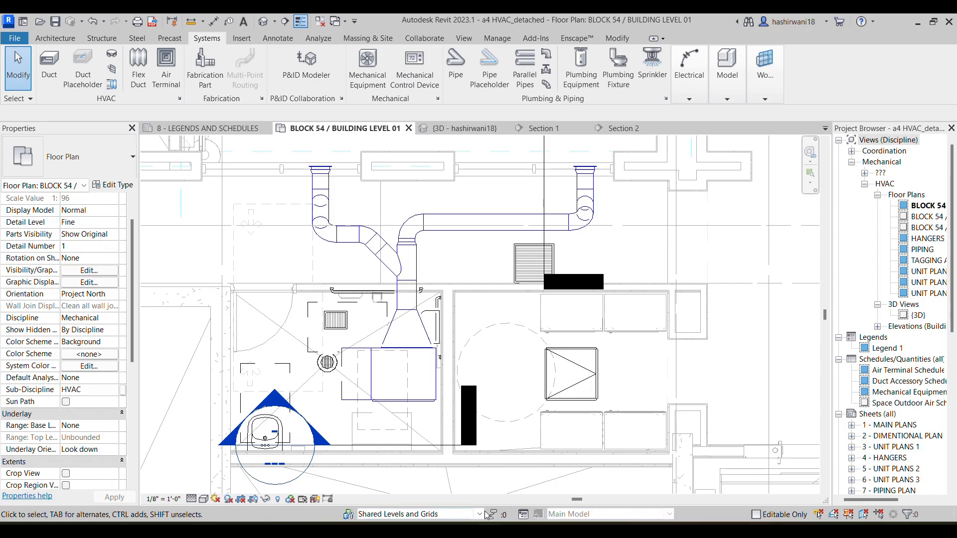
left_click(411, 407)
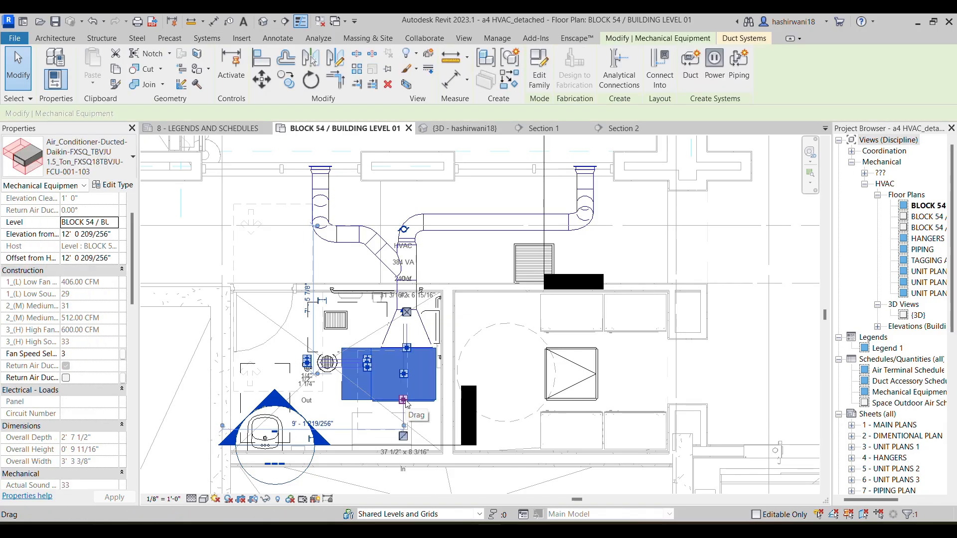
right_click(405, 401)
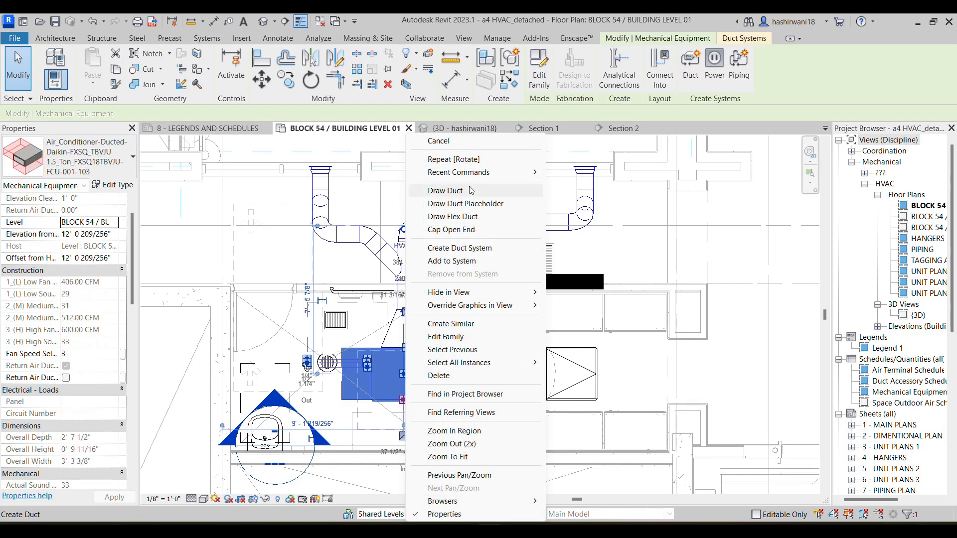
left_click(470, 190)
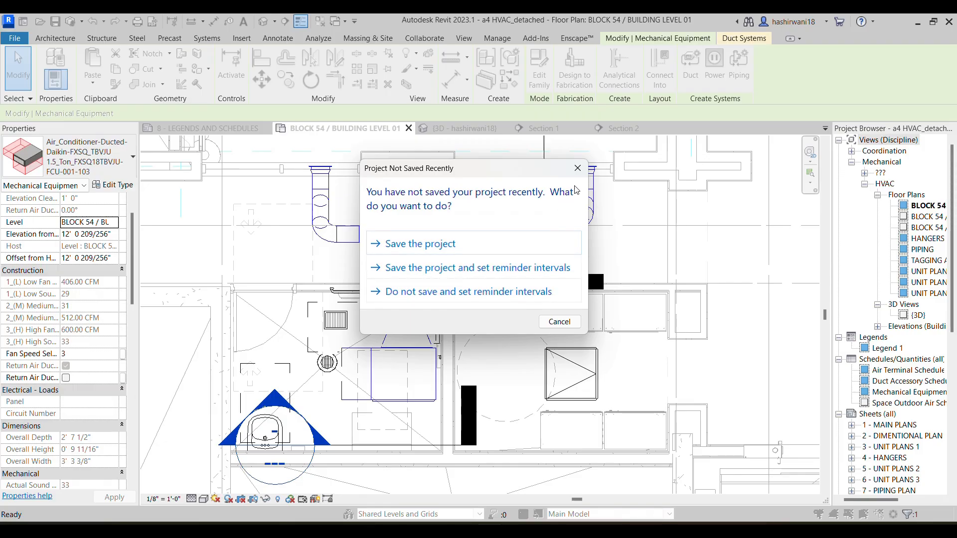
left_click(578, 169)
middle_click_drag(425, 385, 435, 363)
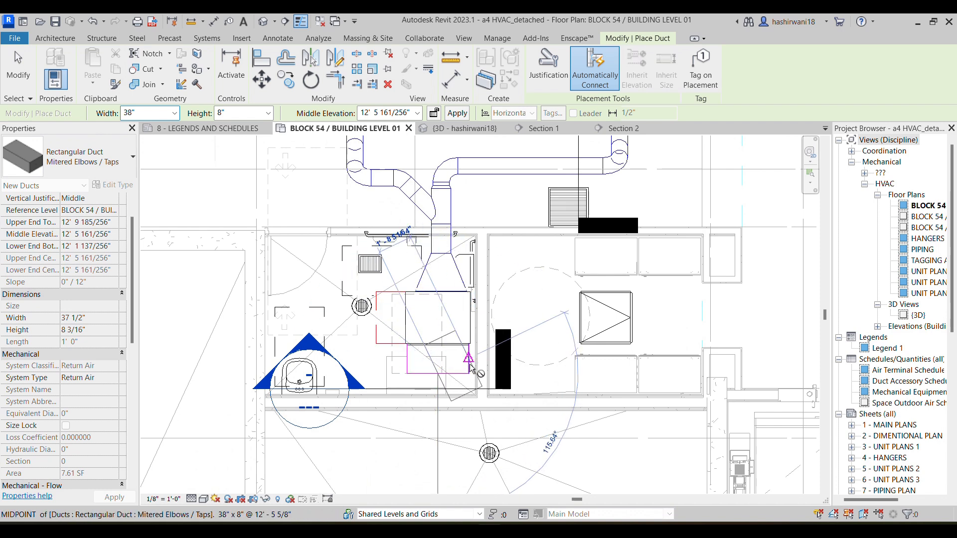
key("Escape")
key("Escape")
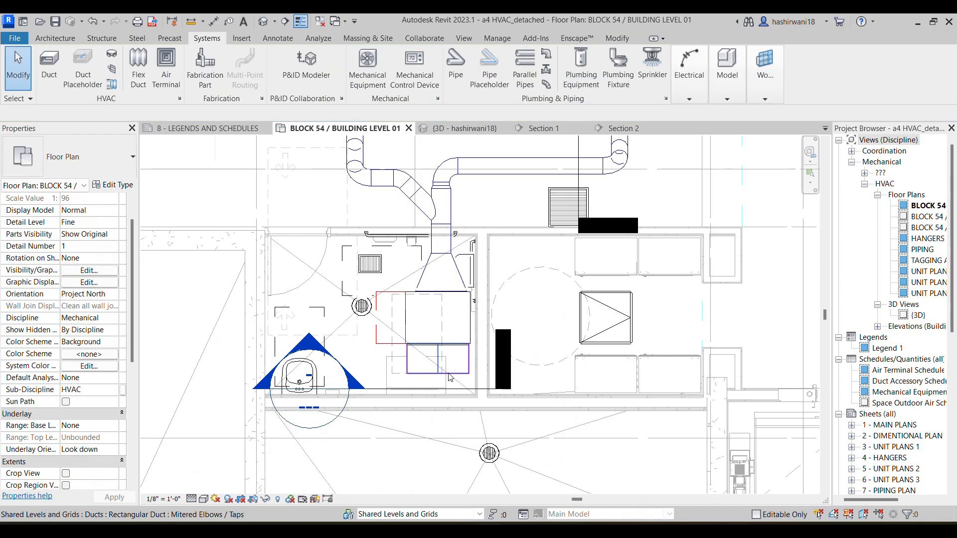
Cap the open end of the new 38"x8" return air duct
right_click(453, 377)
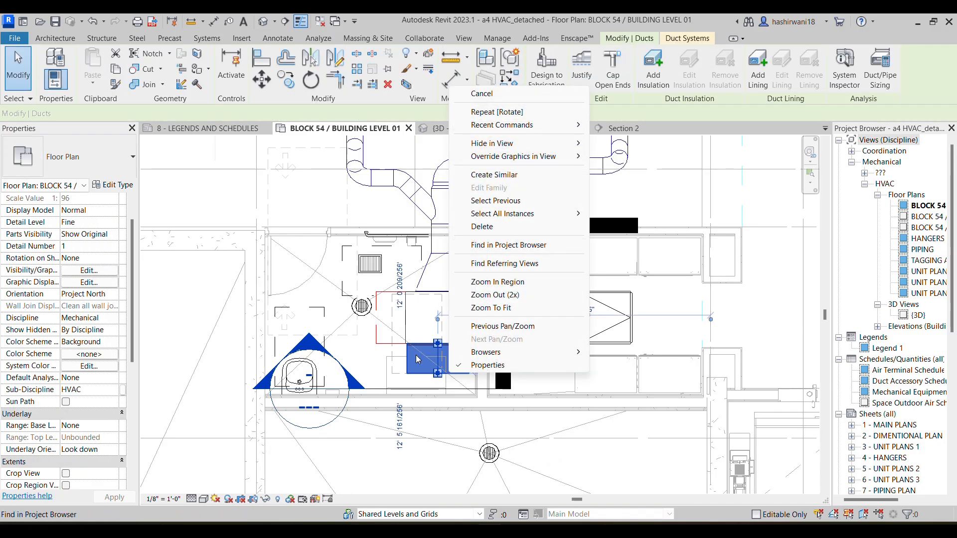
key("Escape")
right_click(428, 388)
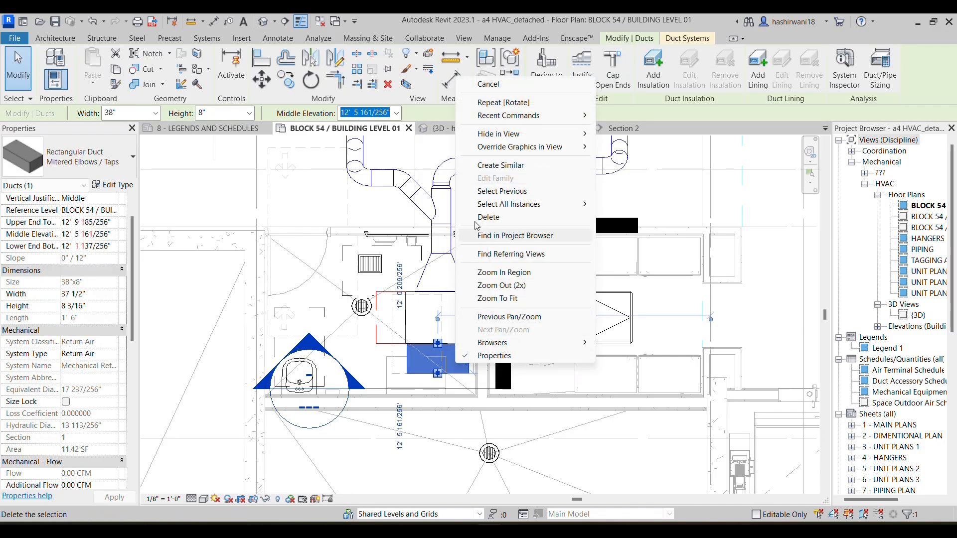
left_click(417, 409)
right_click(440, 374)
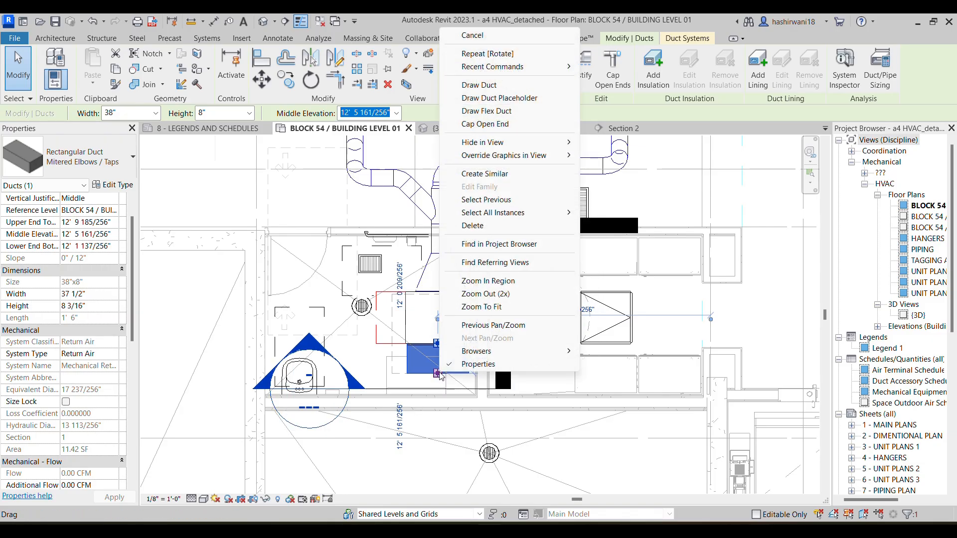
left_click(512, 128)
scroll(439, 377, "up", 2)
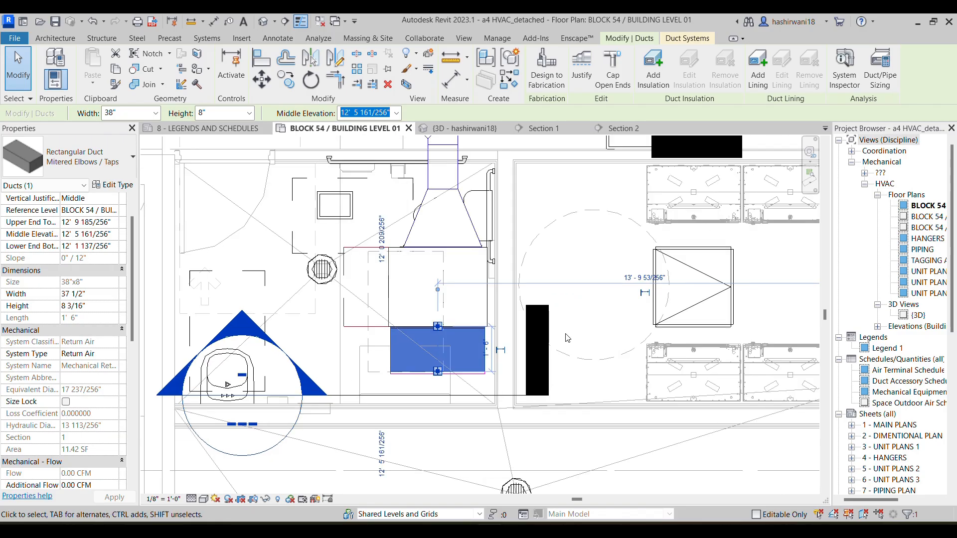
left_click(596, 296)
Draw a short horizontal 6" round duct of type Taps towards the capped return duct's side, stopping just short of it
scroll(386, 367, "up", 2)
middle_click_drag(393, 359, 489, 346)
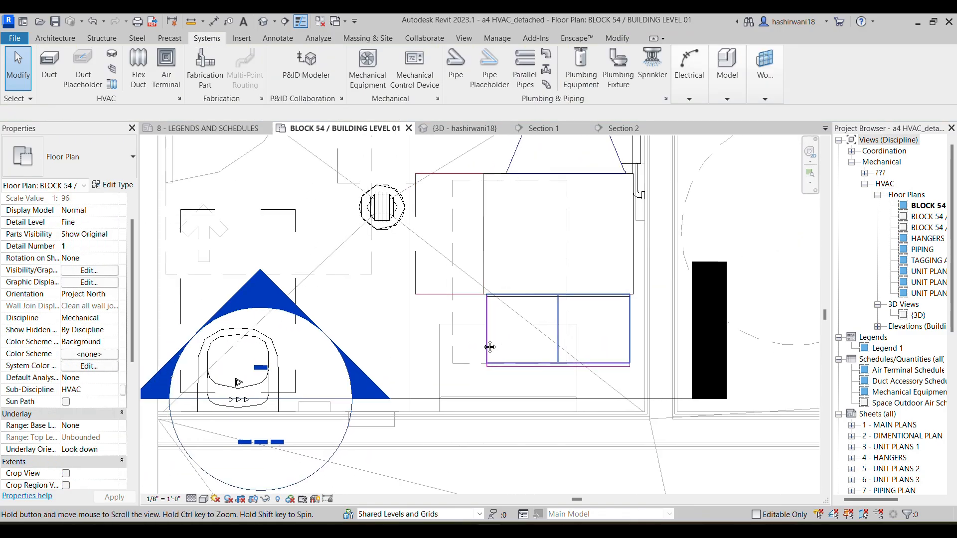
scroll(488, 343, "down", 1)
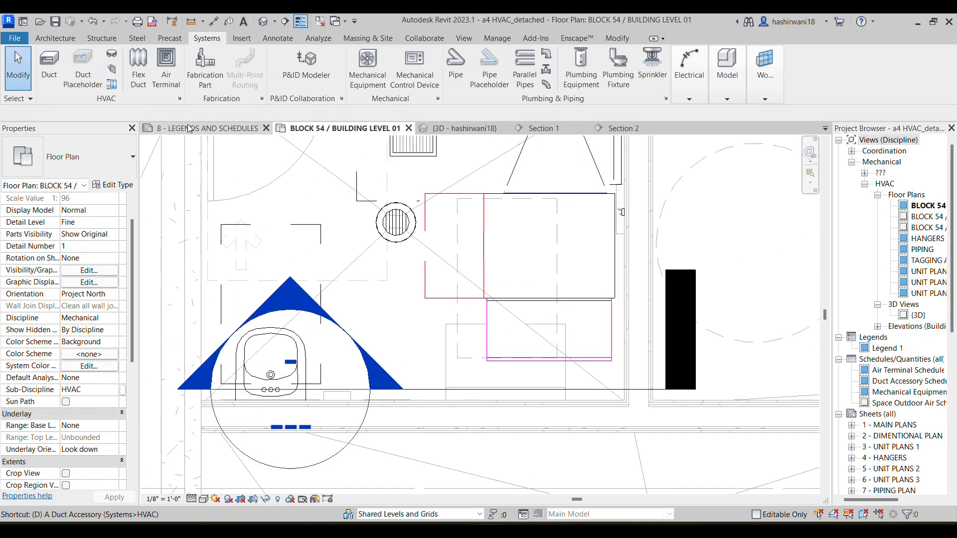
key("d")
key("t")
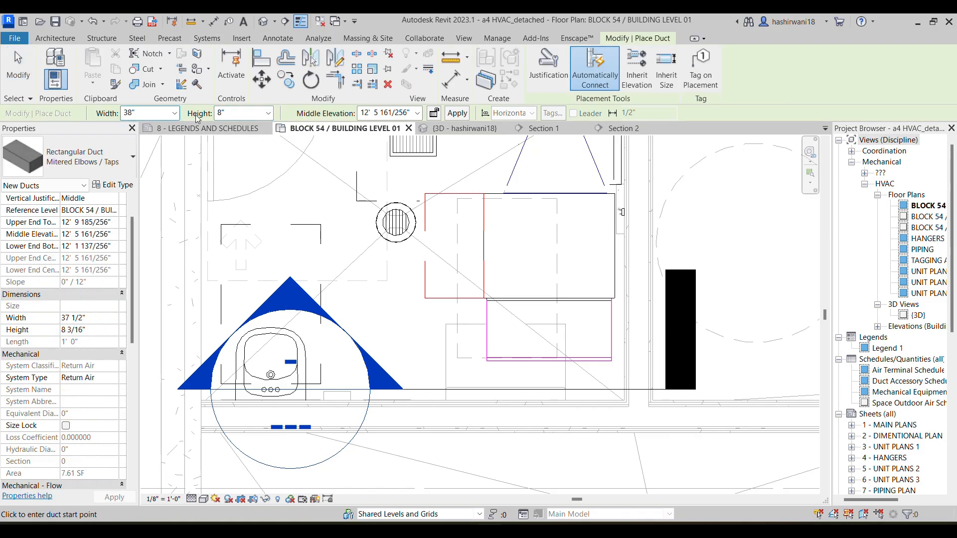
left_click(90, 157)
left_click(74, 325)
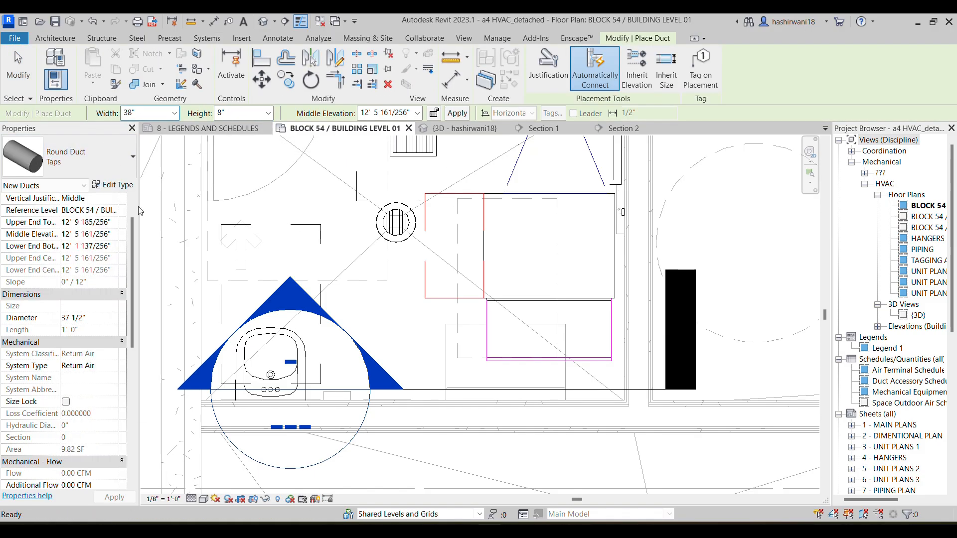
left_click(186, 113)
scroll(157, 210, "up", 6)
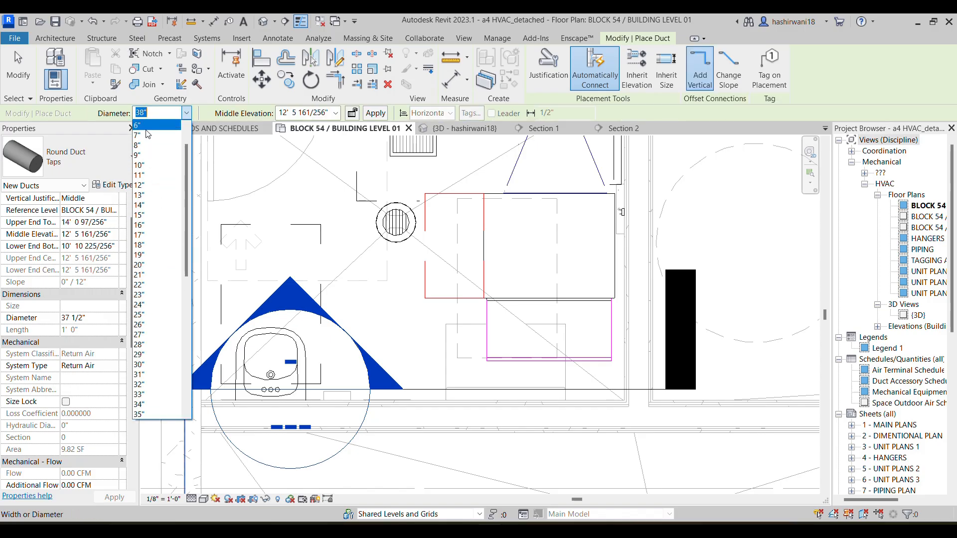
left_click(148, 131)
scroll(427, 333, "up", 2)
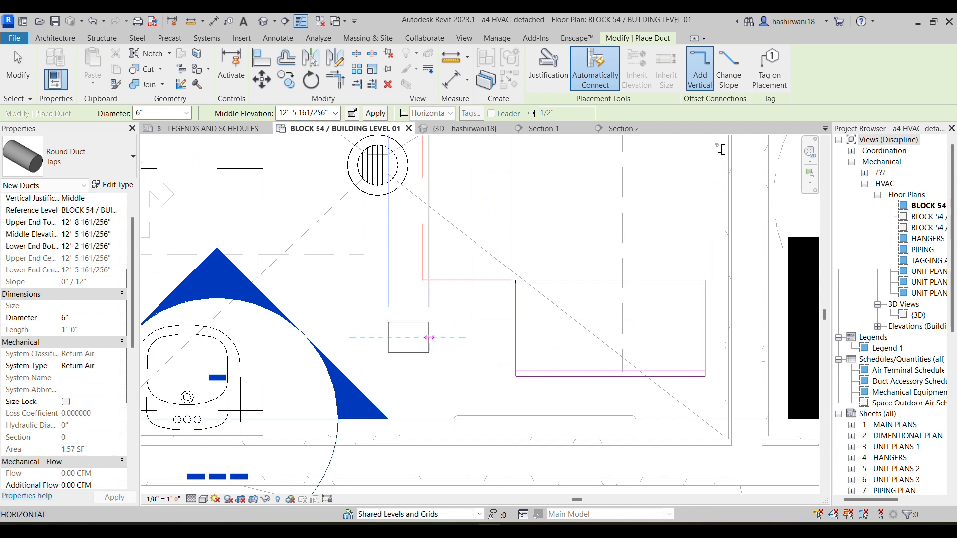
left_click(505, 337)
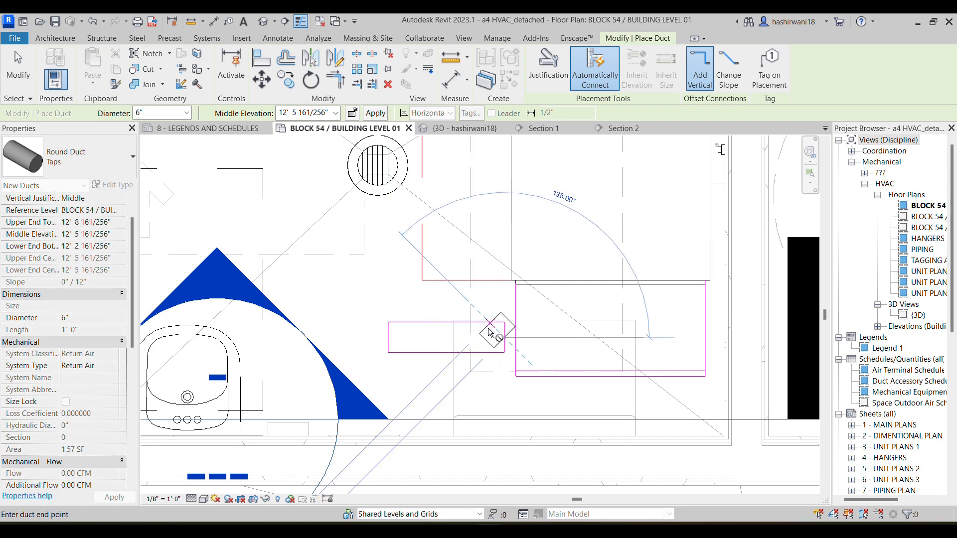
key("Escape")
key("Escape")
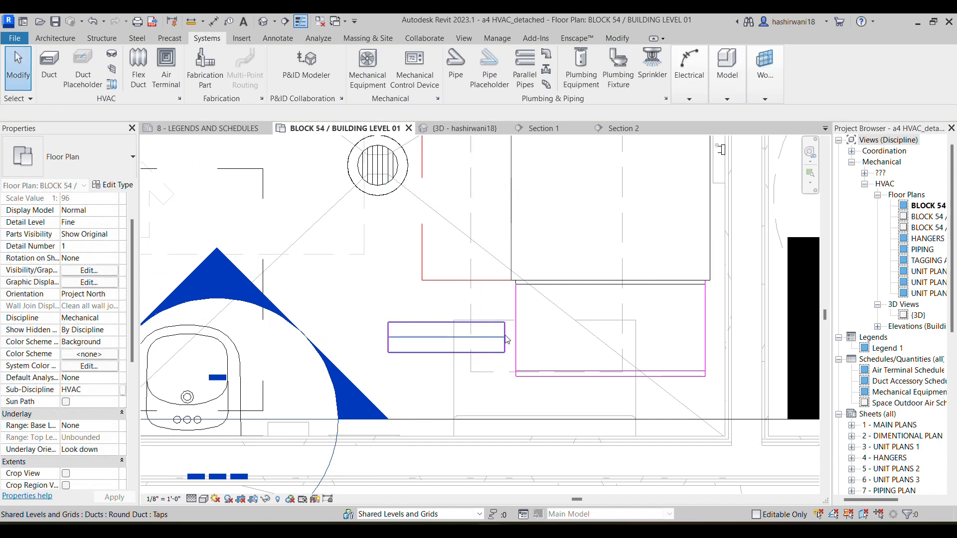
Extend the near end of the 6" round duct into the return duct's side so that it connects
scroll(502, 334, "up", 2)
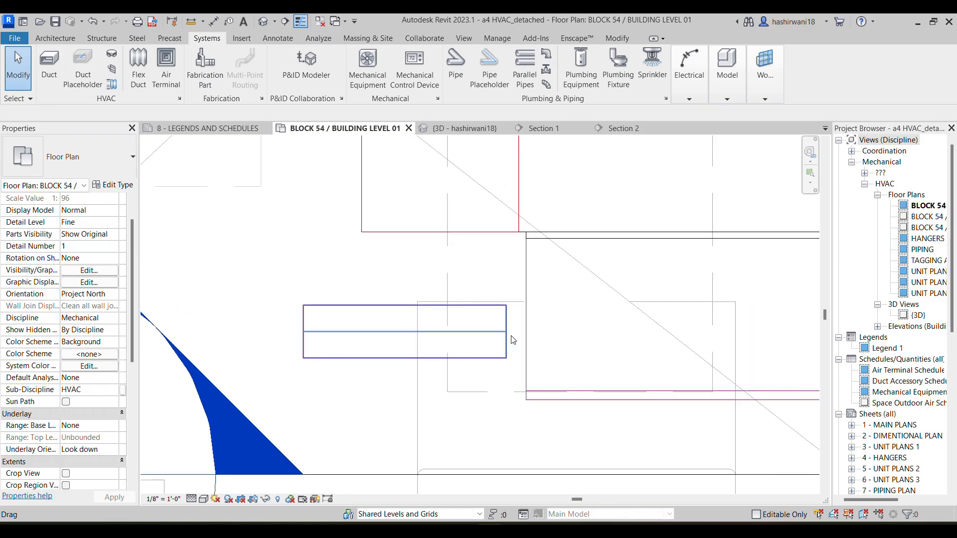
left_click(504, 339)
left_click_drag(506, 331, 521, 335)
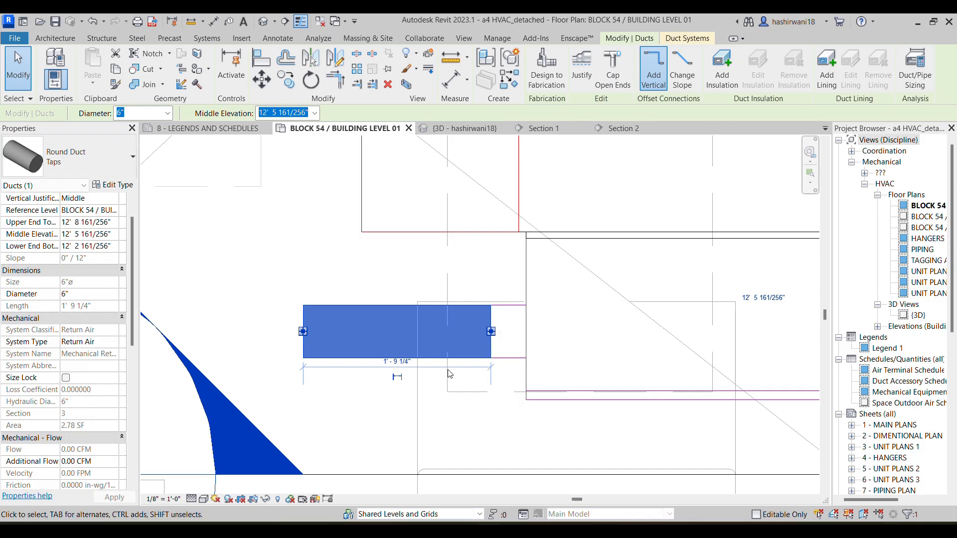
left_click(495, 435)
scroll(461, 367, "down", 3)
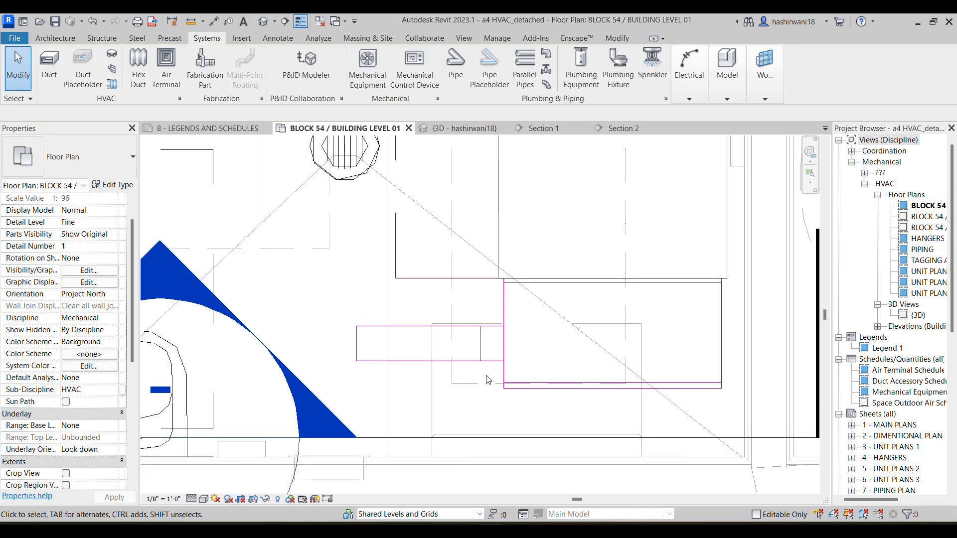
middle_click_drag(362, 355, 403, 351)
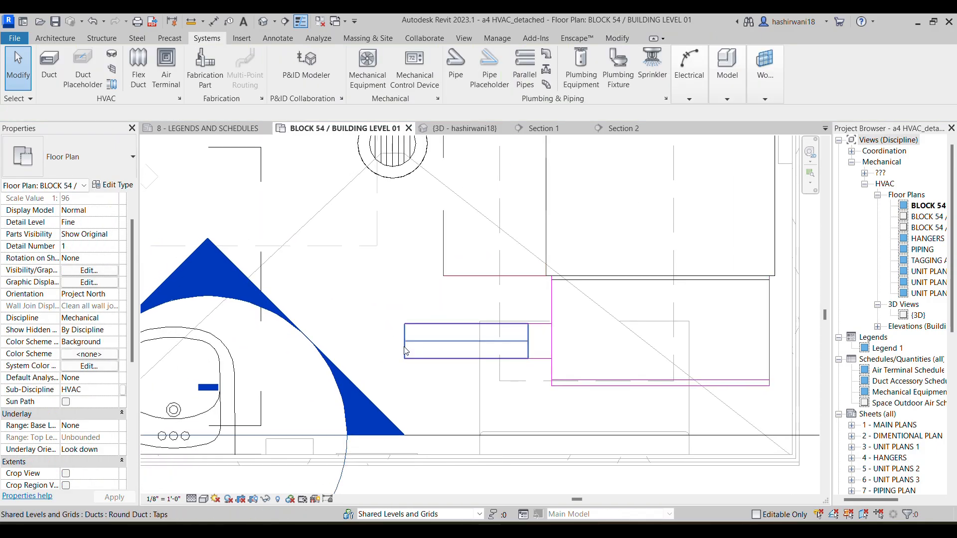
Start a new duct similar to the 6" round return branch from the branch's free end
left_click(422, 344)
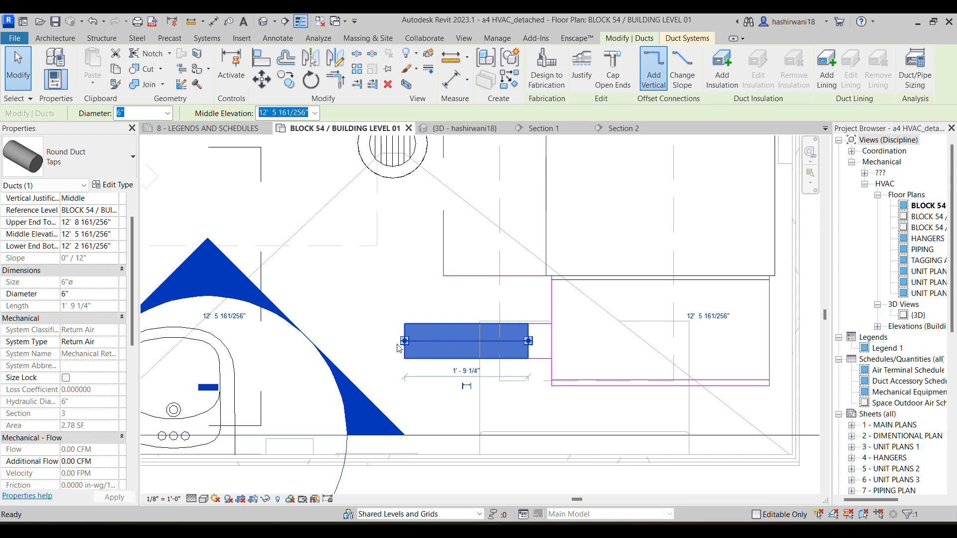
key("c")
key("s")
left_click(405, 342)
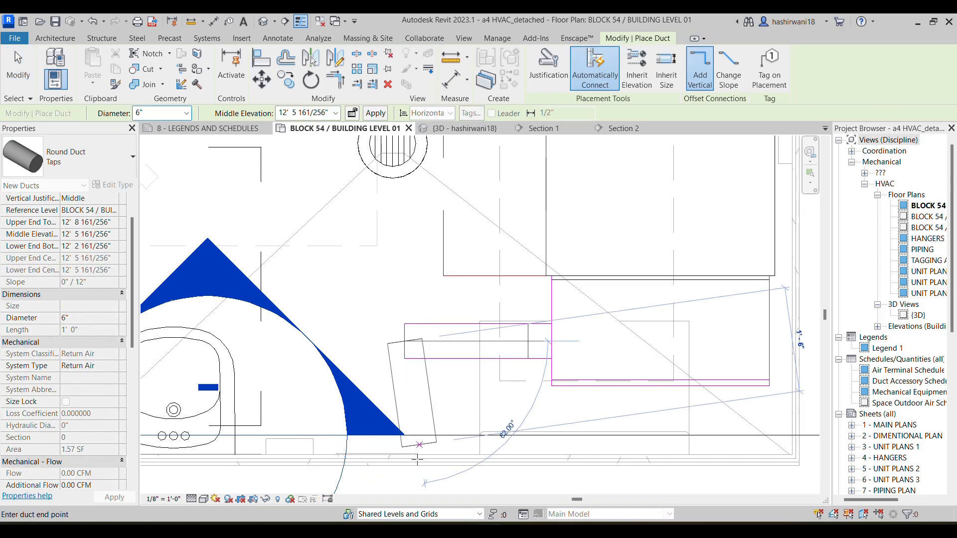
Switch to the assignment PDF, examine the highlighted duct route between FCU-001-103 and SF-1-1, and return to Revit
left_click(535, 474)
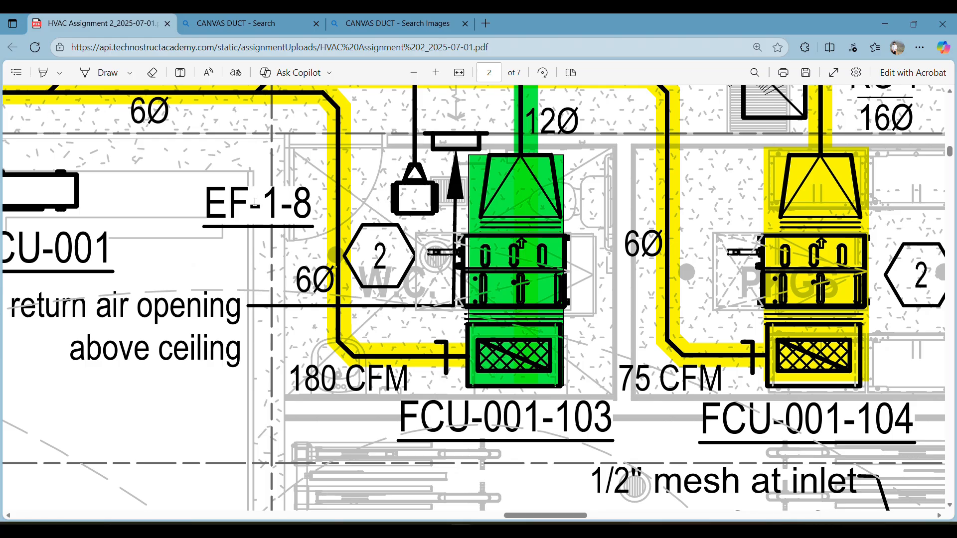
scroll(255, 202, "down", 5, "ctrl")
scroll(199, 184, "left", 5)
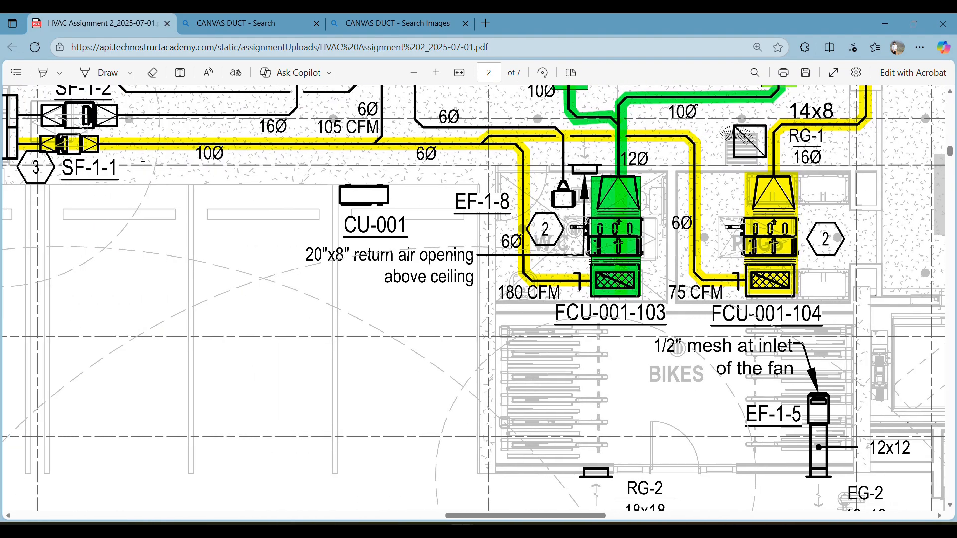
scroll(143, 165, "left", 2)
scroll(160, 193, "left", 6)
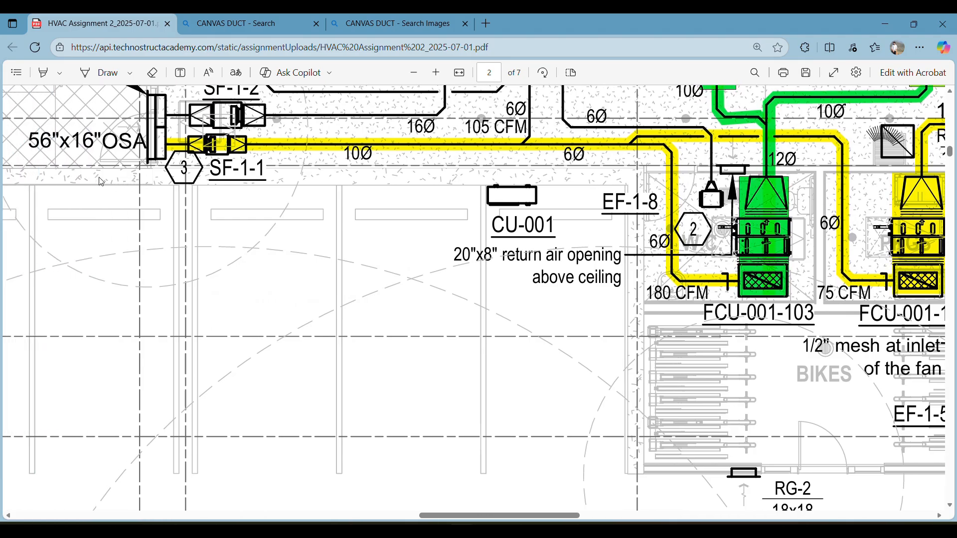
scroll(311, 189, "right", 10)
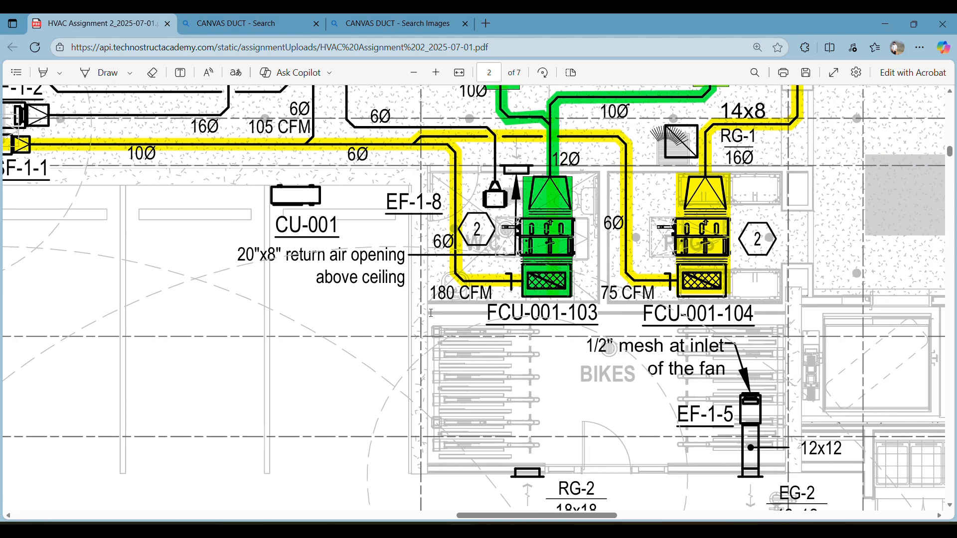
left_click(493, 466)
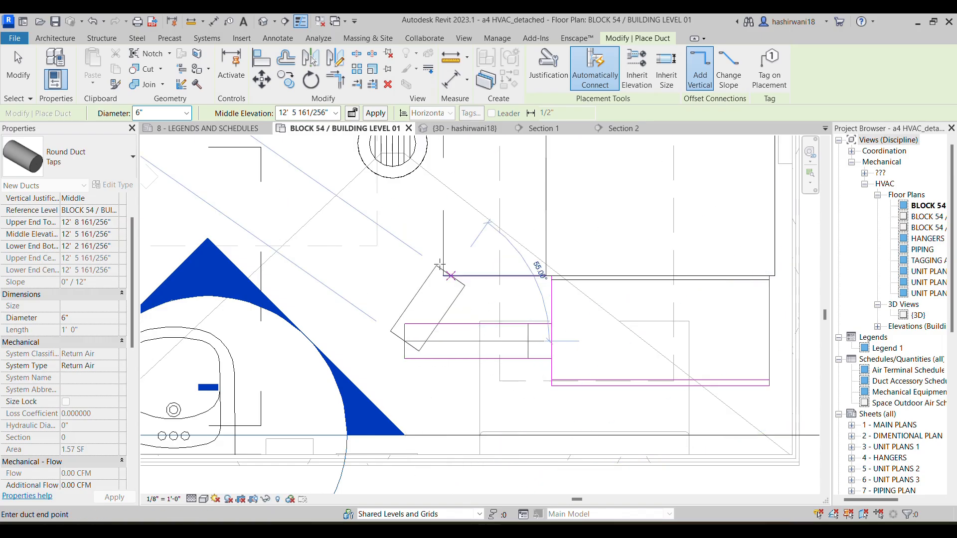
Route the 6" round duct west, about 8' north, then about 27' west along the corridor, stopping short of the shaft
scroll(428, 251, "down", 4)
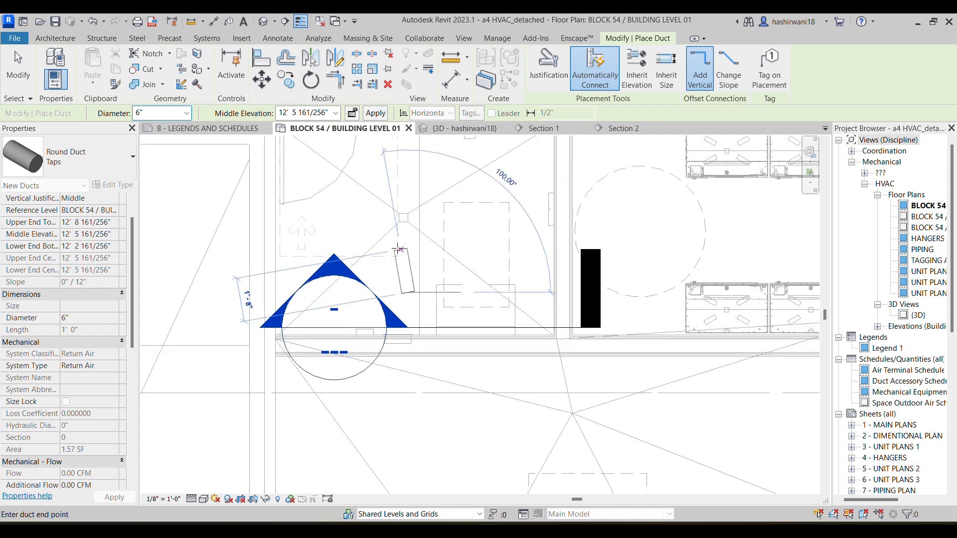
left_click(333, 293)
middle_click_drag(334, 174, 352, 255)
scroll(352, 255, "down", 1)
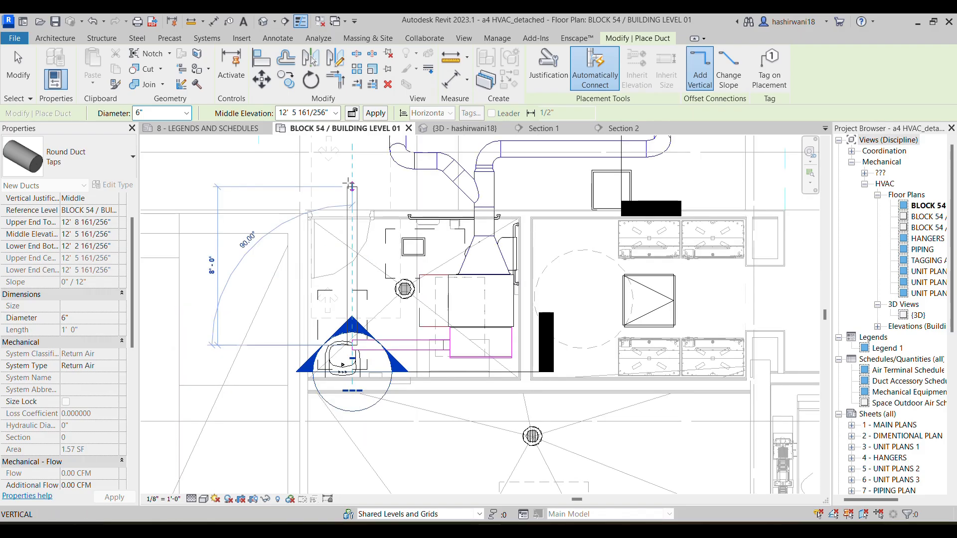
middle_click_drag(195, 190, 377, 191)
scroll(376, 191, "down", 2)
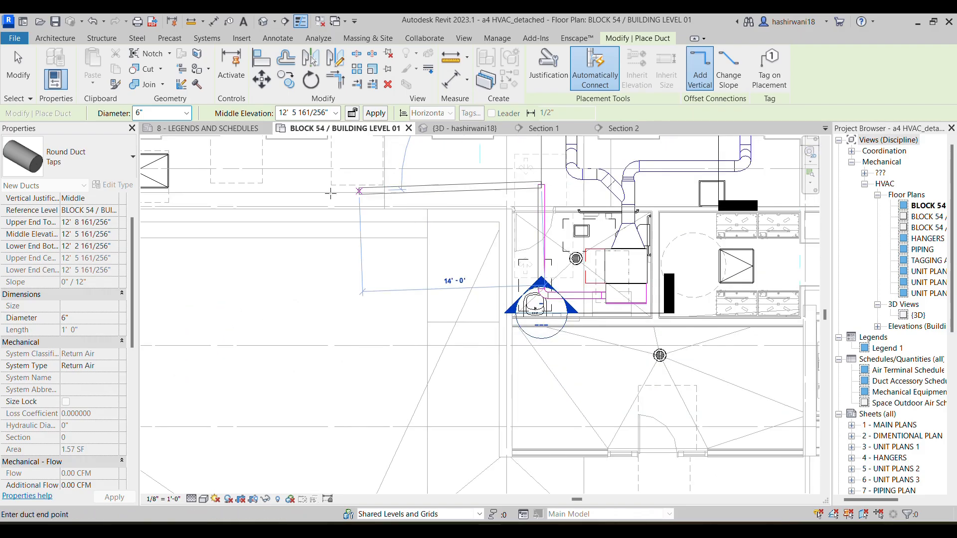
middle_click_drag(249, 195, 462, 193)
scroll(461, 194, "down", 1)
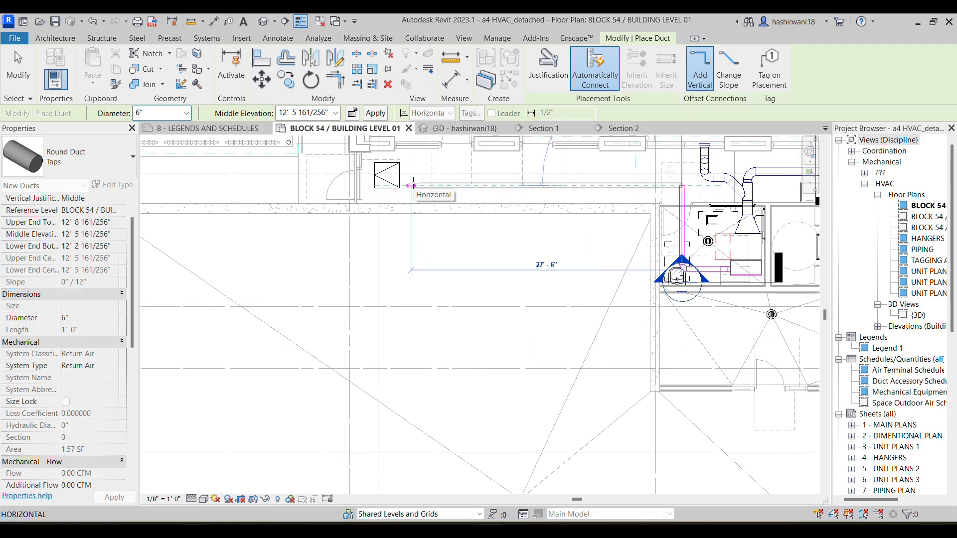
left_click(421, 188)
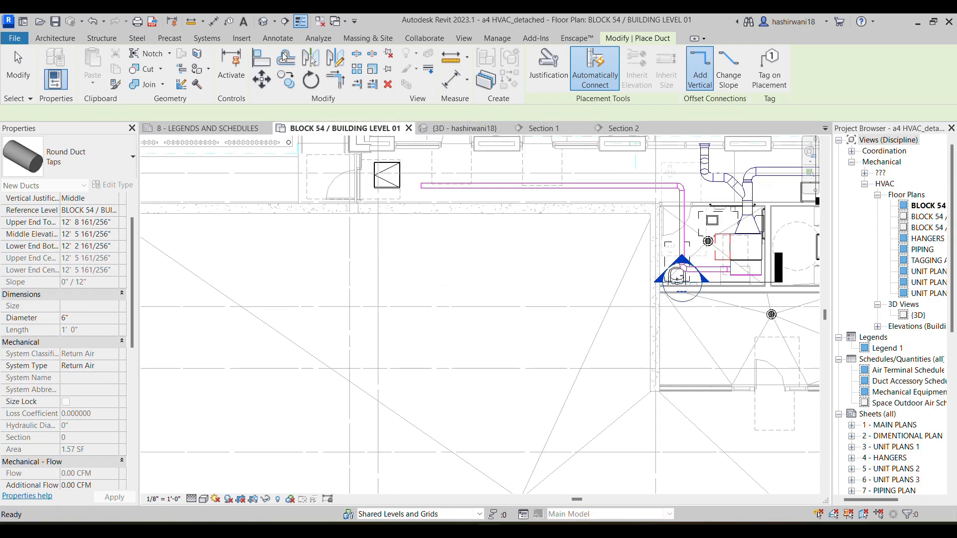
Start placing mechanical equipment and choose the SQ_LOD200_v01_AllSizes type SQ-90-SF-1-1
left_click(207, 37)
left_click(405, 64)
left_click(70, 161)
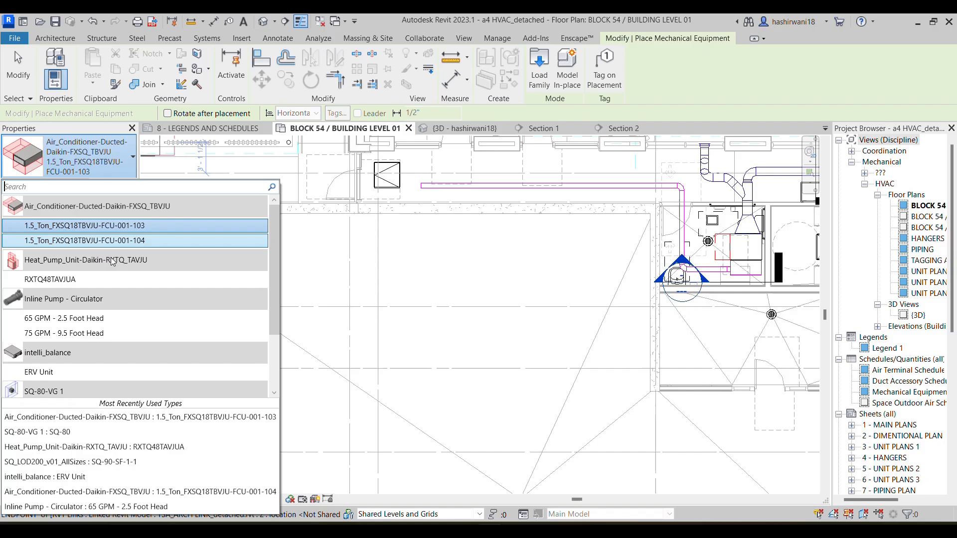
scroll(119, 323, "down", 2)
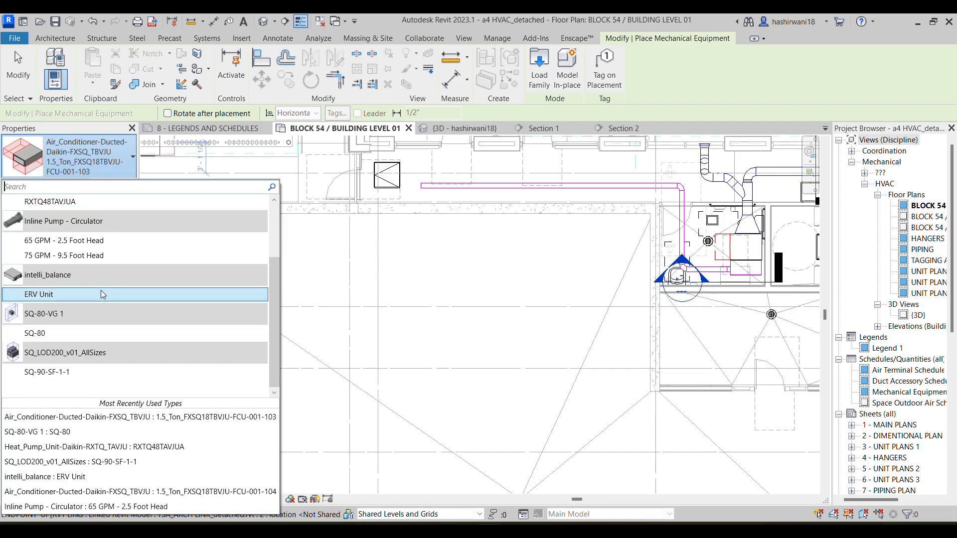
scroll(100, 369, "up", 3)
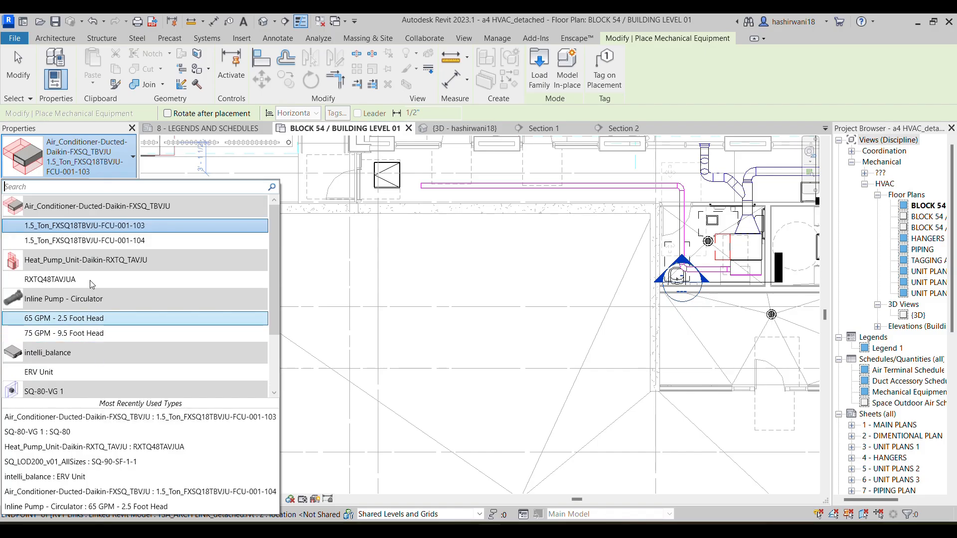
left_click(48, 187)
type("S")
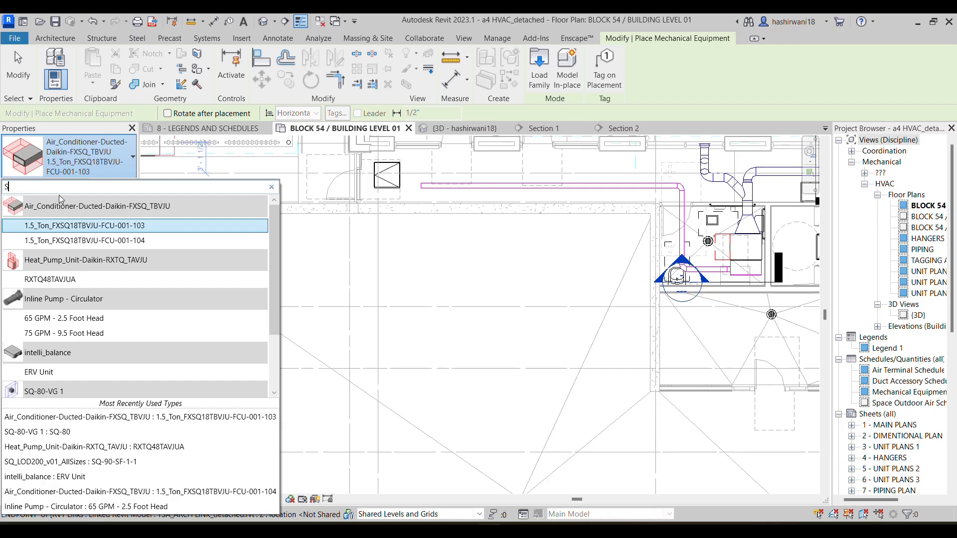
type("F")
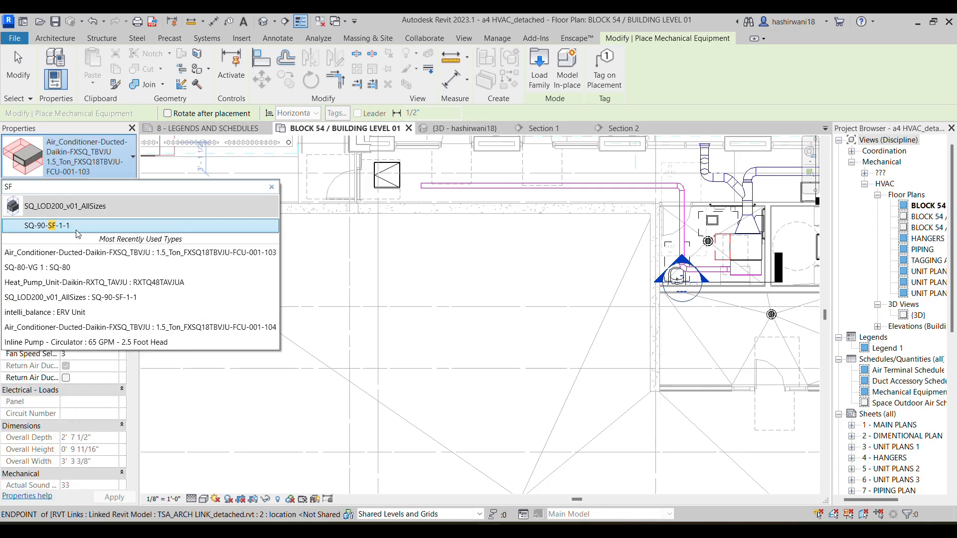
left_click(79, 227)
Place the SQ-90-SF-1-1 fan between the shaft and the open west end of the long 6" duct
middle_click_drag(512, 255, 505, 300)
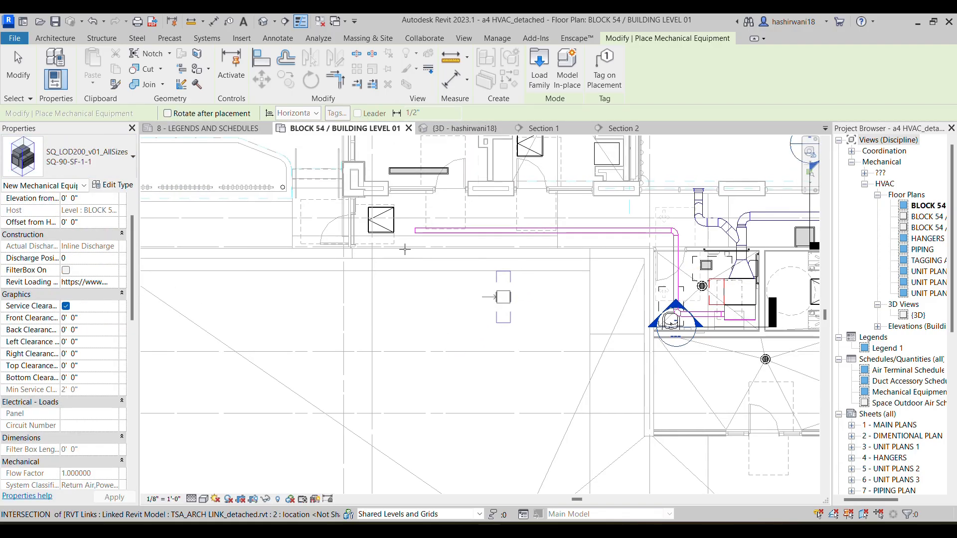
scroll(406, 248, "up", 2)
left_click(396, 216)
scroll(403, 230, "up", 2)
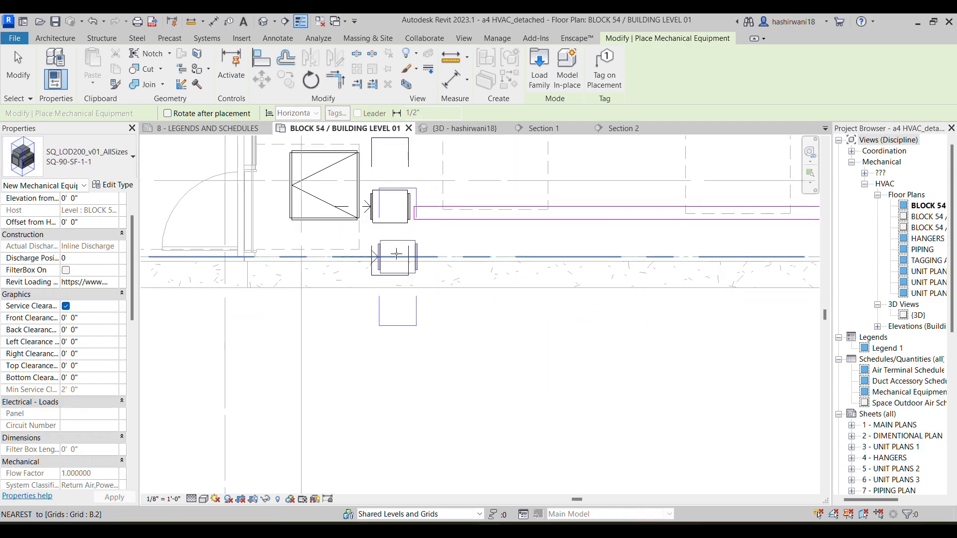
key("Escape")
left_click(390, 226)
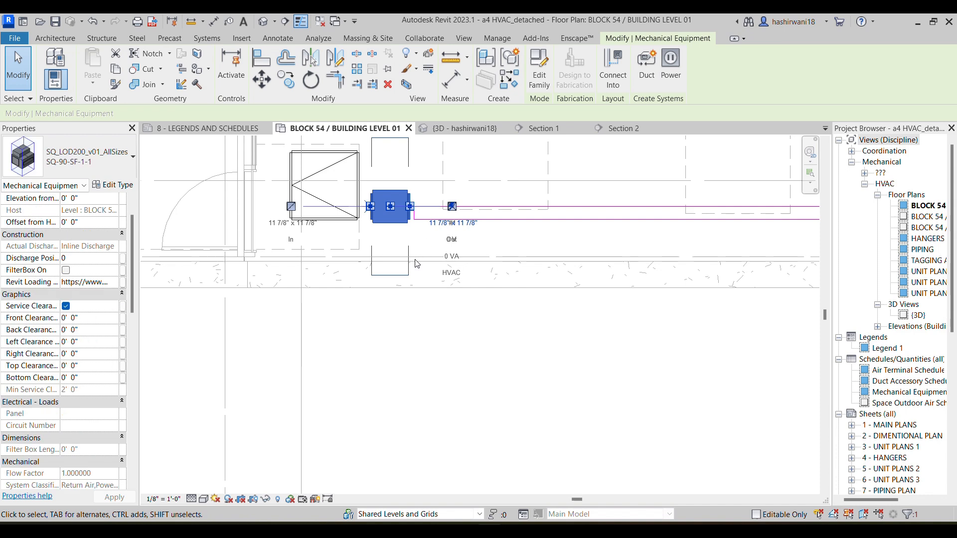
left_click(423, 341)
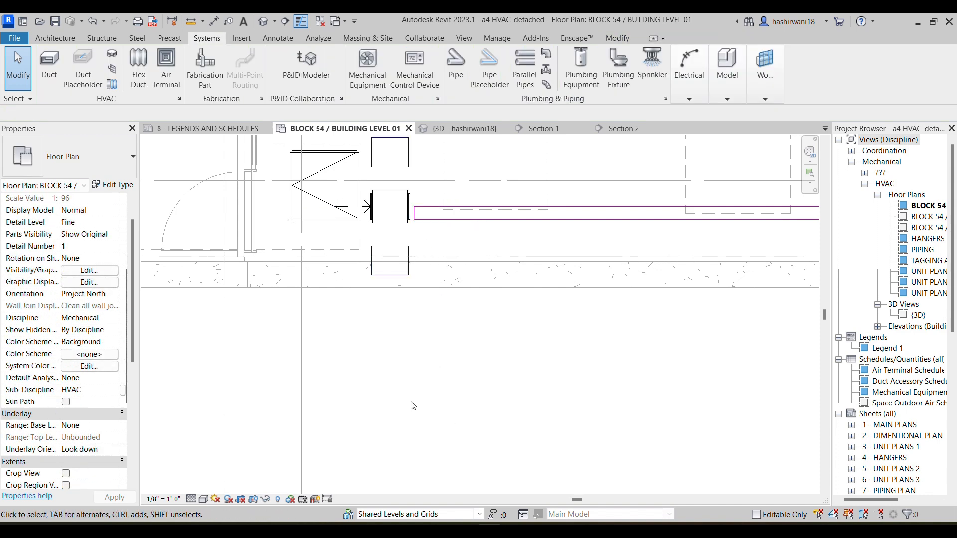
Align the SQ-90-SF-1-1 fan with the 6" duct's centreline in the floor plan
middle_click_drag(438, 324, 453, 371)
left_click(423, 299)
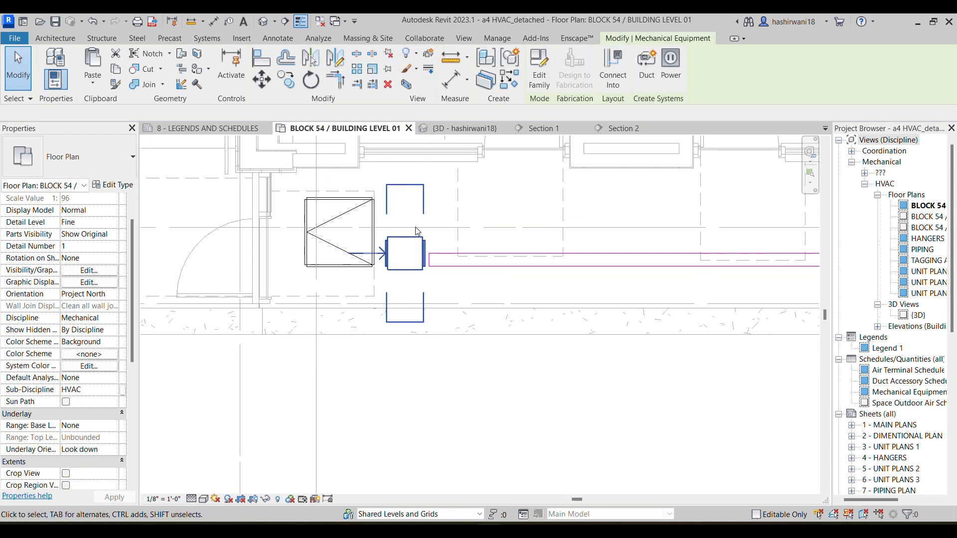
scroll(418, 230, "up", 2)
key("a")
key("l")
left_click(392, 269)
left_click(479, 279)
middle_click_drag(474, 300, 485, 329)
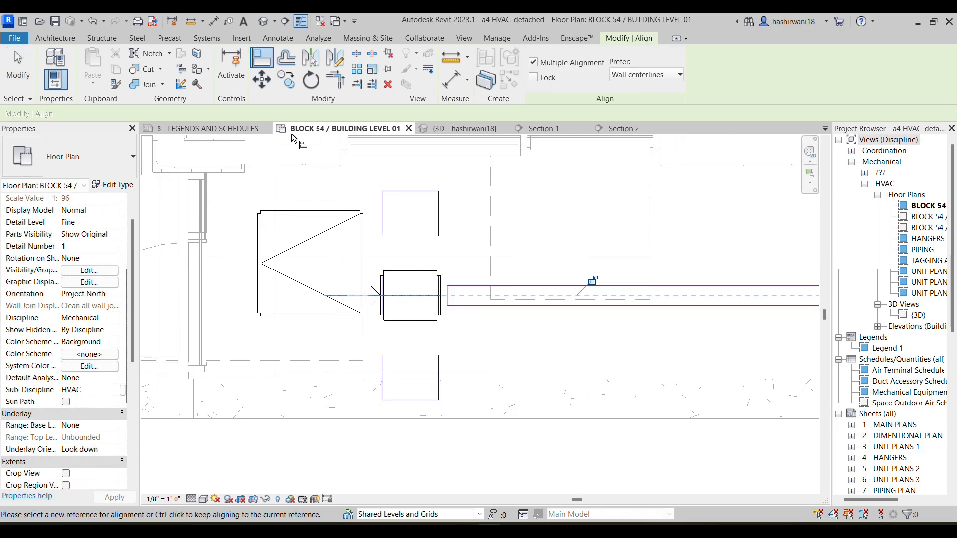
scroll(453, 189, "down", 1)
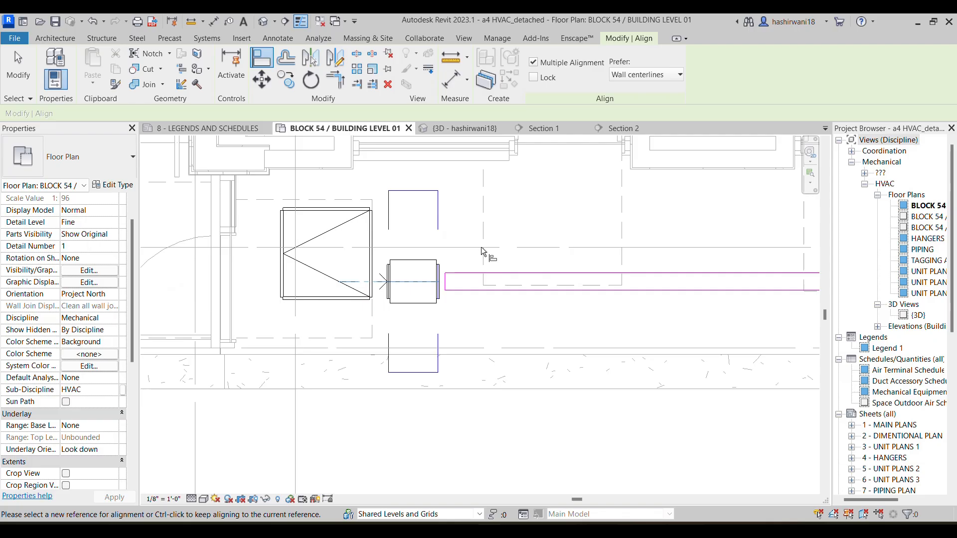
key("Escape")
key("Escape")
Move the Section 1 marker from FCU-001-103's room to the corridor so that it covers the new fan and duct end
scroll(474, 312, "down", 3)
middle_click_drag(517, 320, 501, 264)
scroll(500, 261, "down", 1)
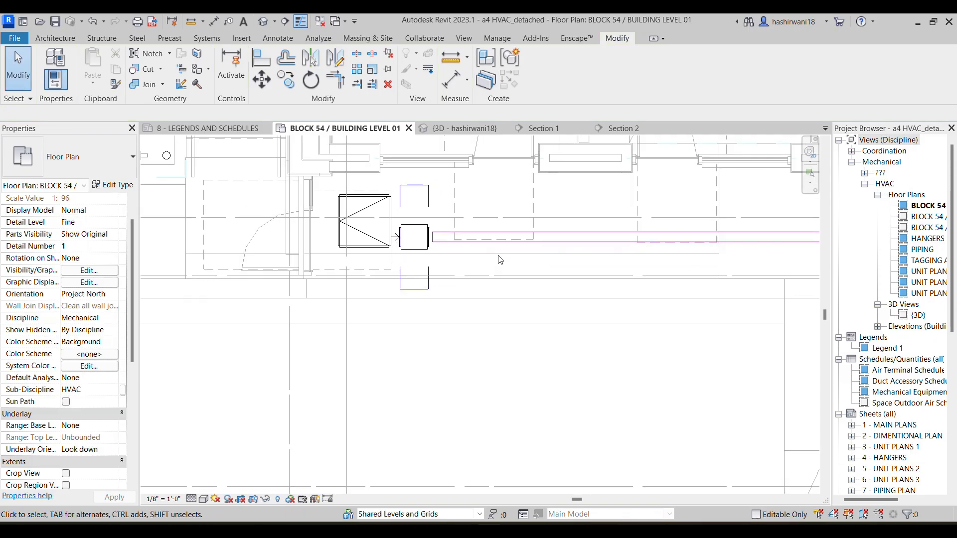
scroll(501, 261, "down", 4)
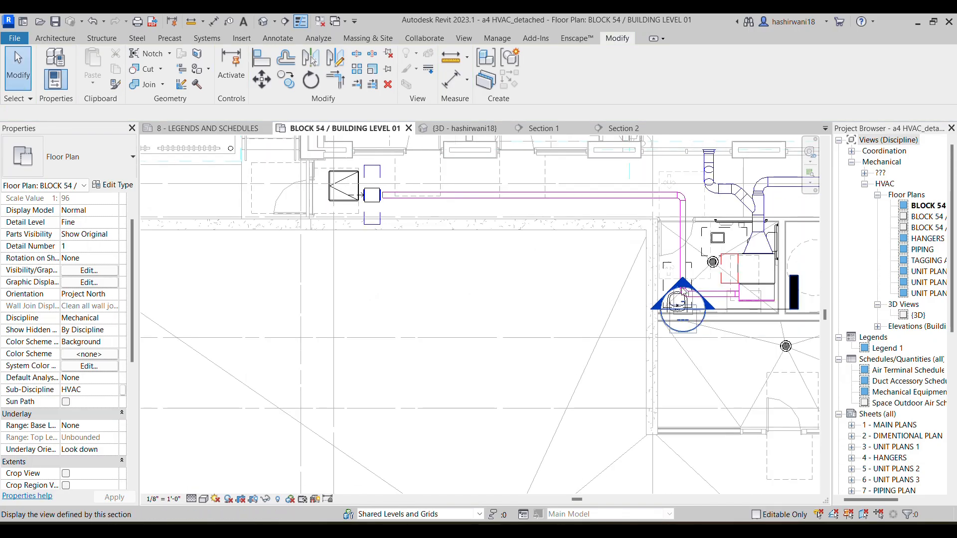
left_click(763, 314)
left_click_drag(763, 314, 436, 184)
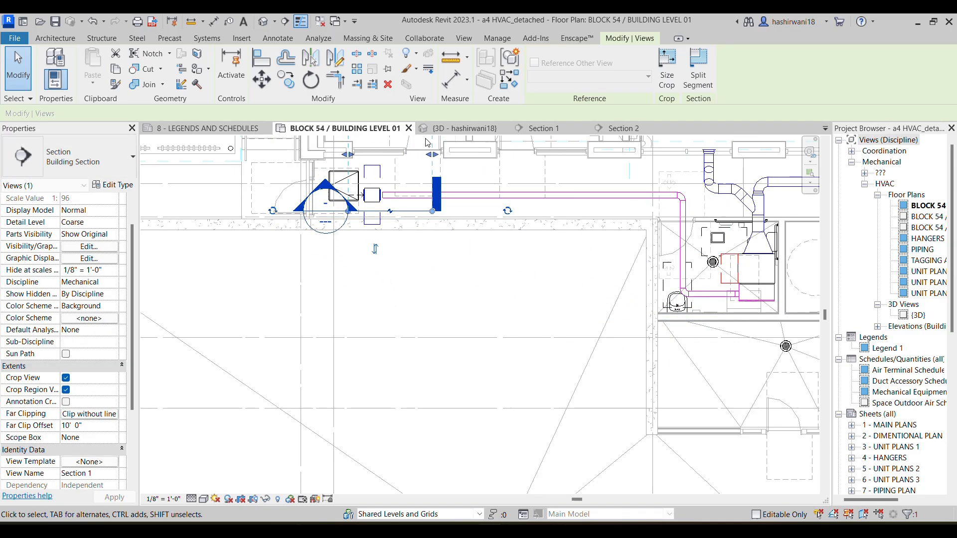
Open the Section 1 view and select the SQ-90-SF-1-1 fan near floor level
left_click(536, 131)
scroll(403, 240, "down", 2)
middle_click_drag(457, 333, 458, 228)
middle_click_drag(425, 321, 467, 347)
scroll(466, 347, "down", 1)
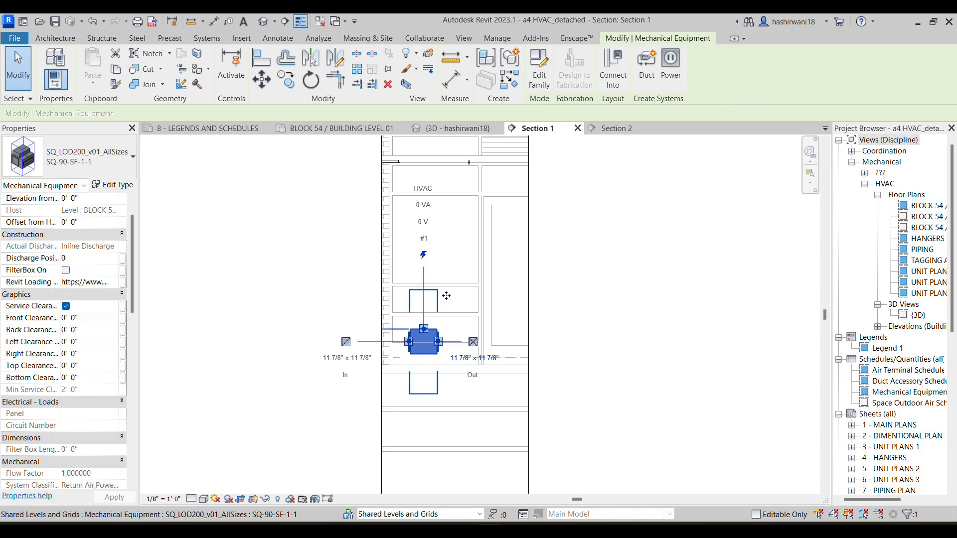
key("a")
key("l")
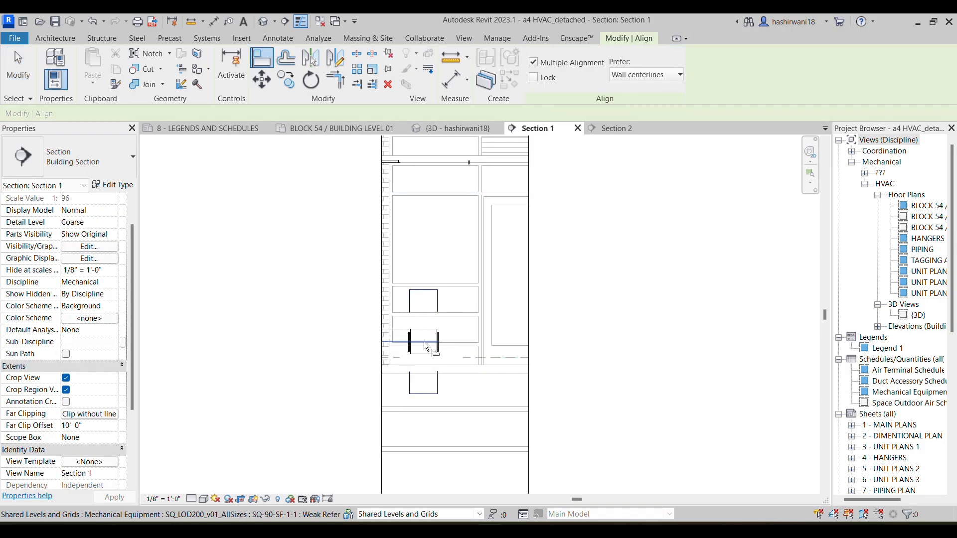
key("Escape")
key("Escape")
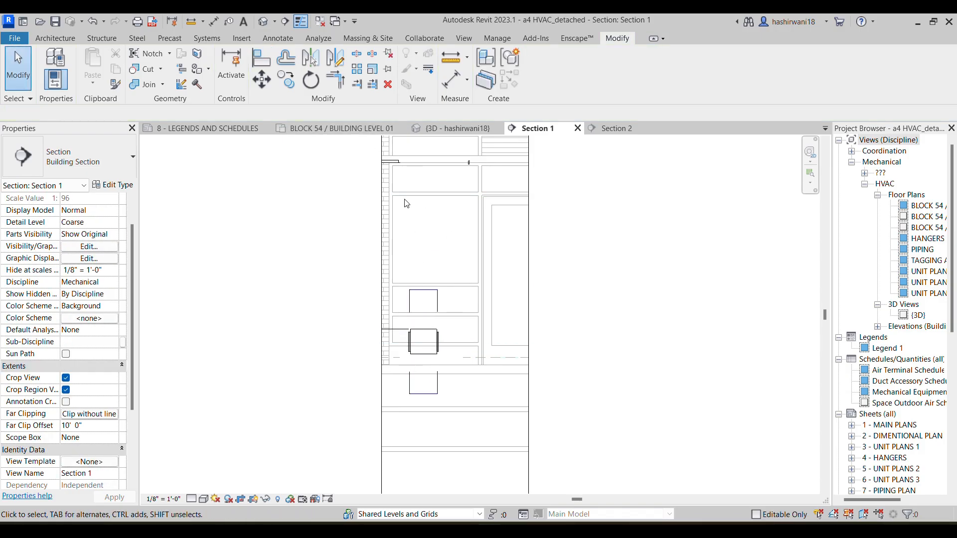
Start the Align command and set Section 1 to Fine detail level with the Shaded visual style
key("a")
key("l")
scroll(412, 163, "up", 2)
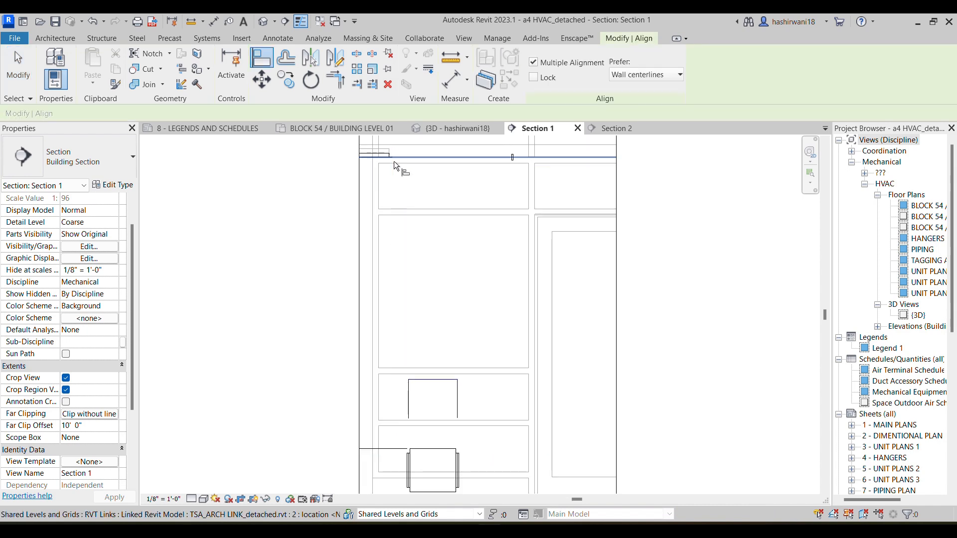
scroll(433, 164, "down", 3)
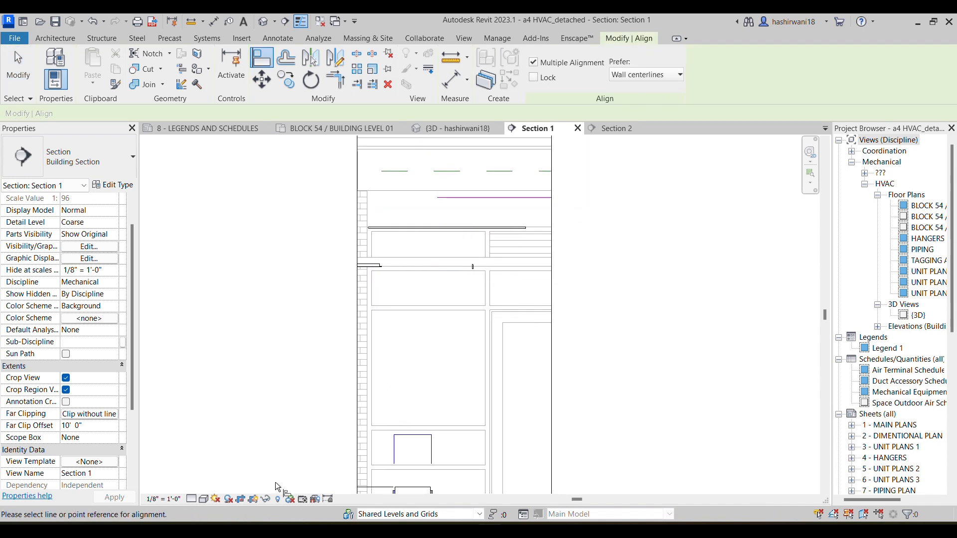
left_click(191, 500)
left_click(206, 485)
left_click(204, 499)
left_click(219, 461)
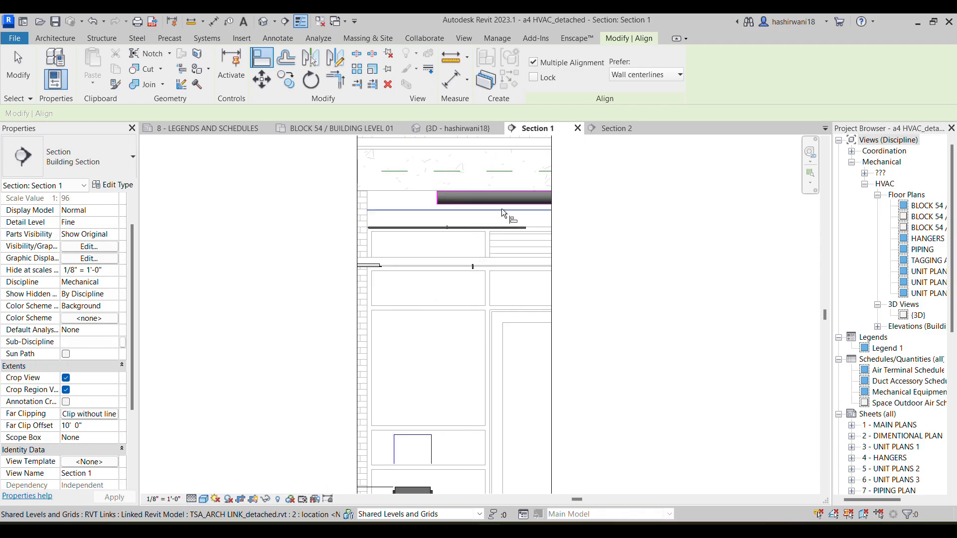
Align the SQ-90-SF-1-1 fan's horizontal centreline with the 6" duct's centreline in Section 1, raising it to duct height
middle_click_drag(454, 391, 483, 290)
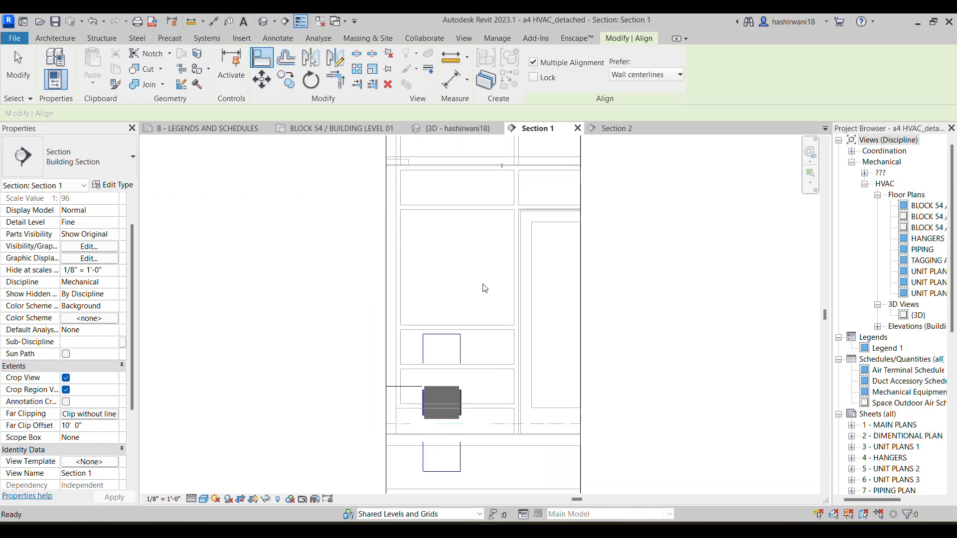
left_click(447, 409)
scroll(473, 244, "up", 6)
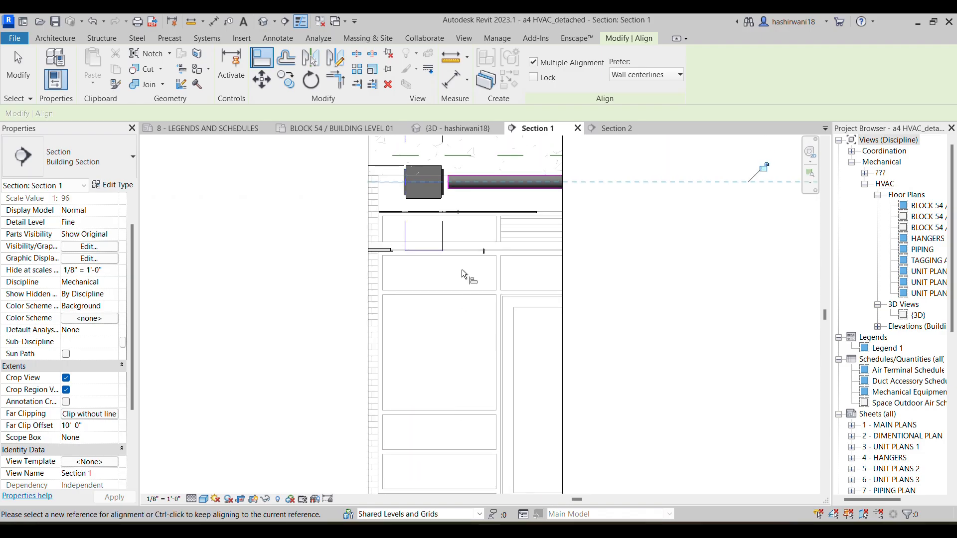
Extend the end of the 6" round duct in Section 1 to the SQ-90-SF-1-1 fan's connector so the two connect
scroll(479, 214, "down", 2)
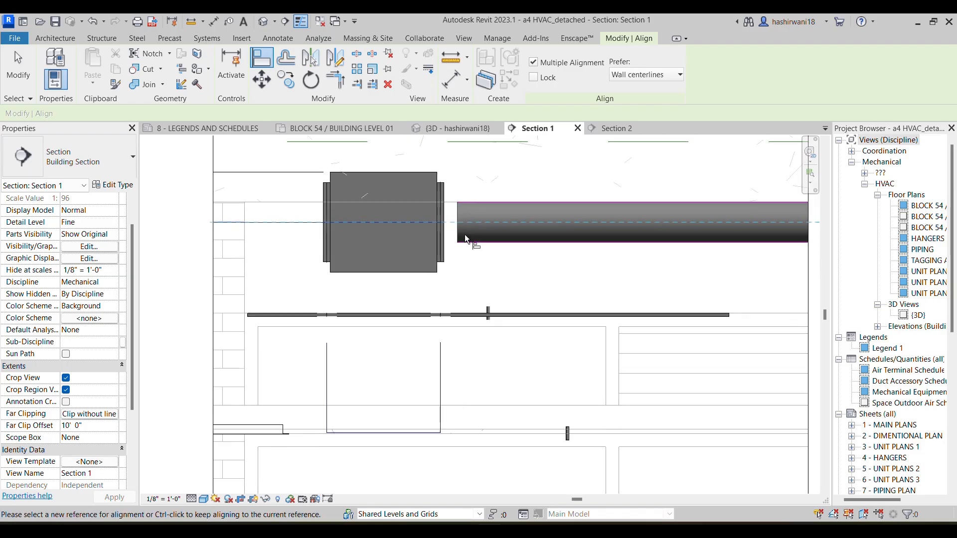
key("Escape")
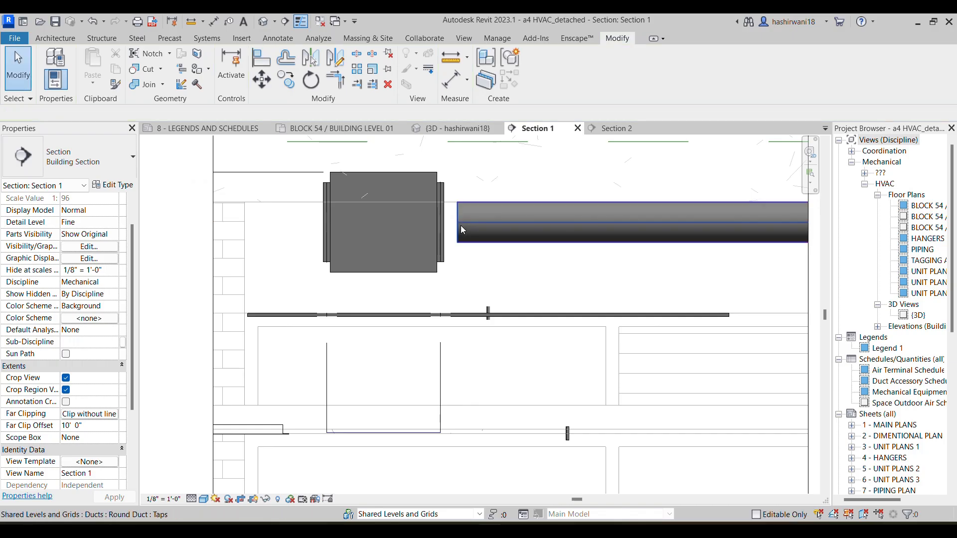
left_click(460, 225)
left_click_drag(457, 222, 443, 227)
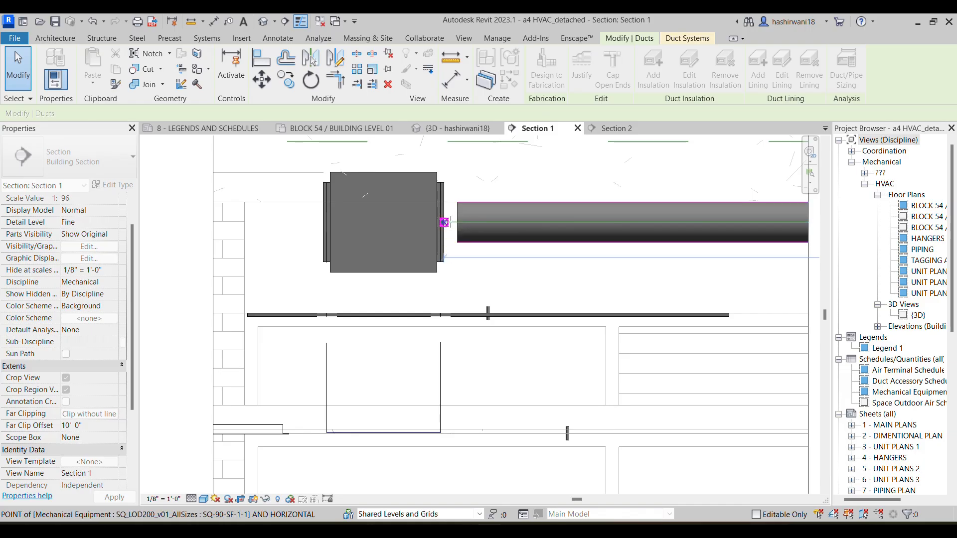
left_click_drag(445, 223, 443, 225)
scroll(498, 189, "down", 2)
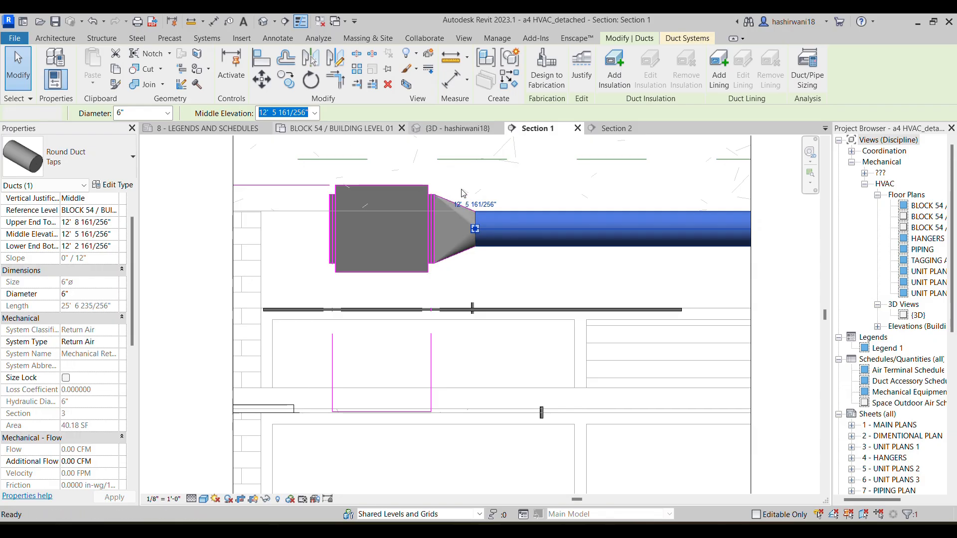
Open the BUILDING LEVEL 01 floor plan and move the Section 1 marker out of the corridor, below the SF-1-1 fan and duct
left_click(357, 128)
middle_click_drag(408, 239, 475, 264)
scroll(375, 210, "up", 2)
left_click(547, 316)
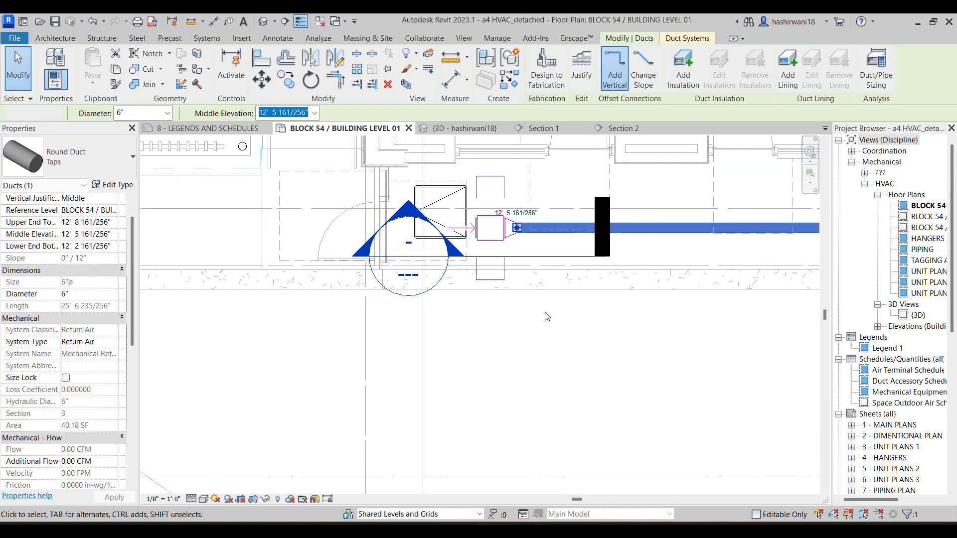
left_click(596, 245)
left_click_drag(562, 265, 710, 466)
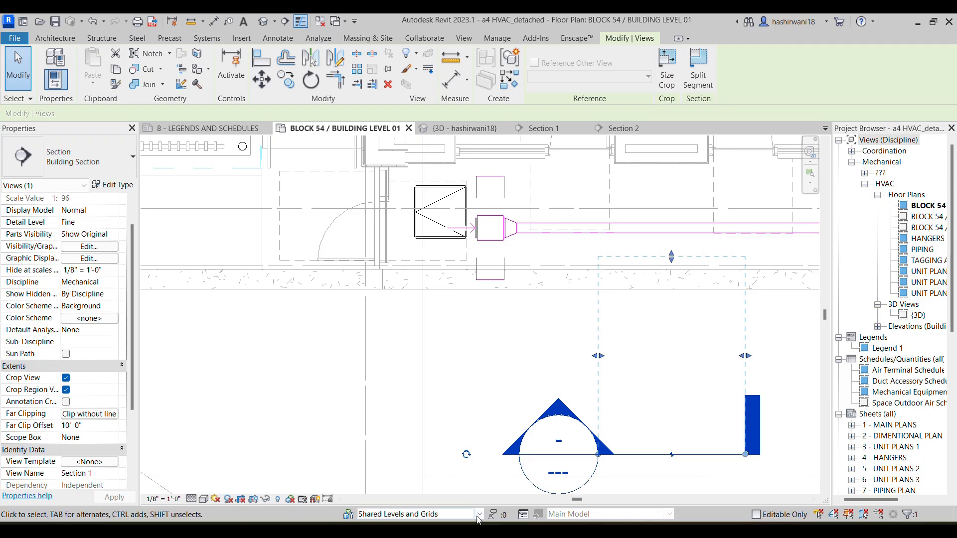
Switch to the HVAC assignment PDF and examine how SF-1-1 connects to the make-up air louver, then return to Revit
mouse_move(462, 531)
left_click(481, 494)
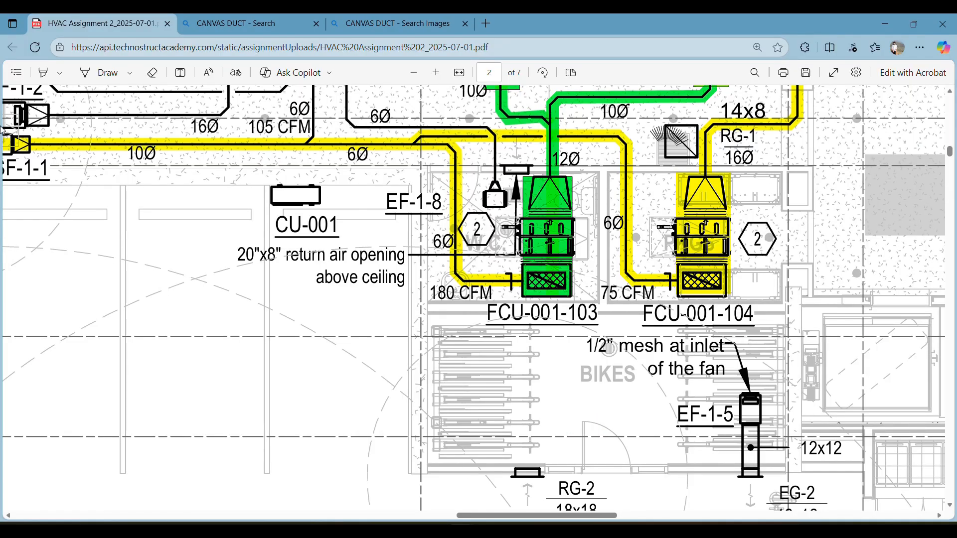
scroll(2, 131, "down", 5, "ctrl")
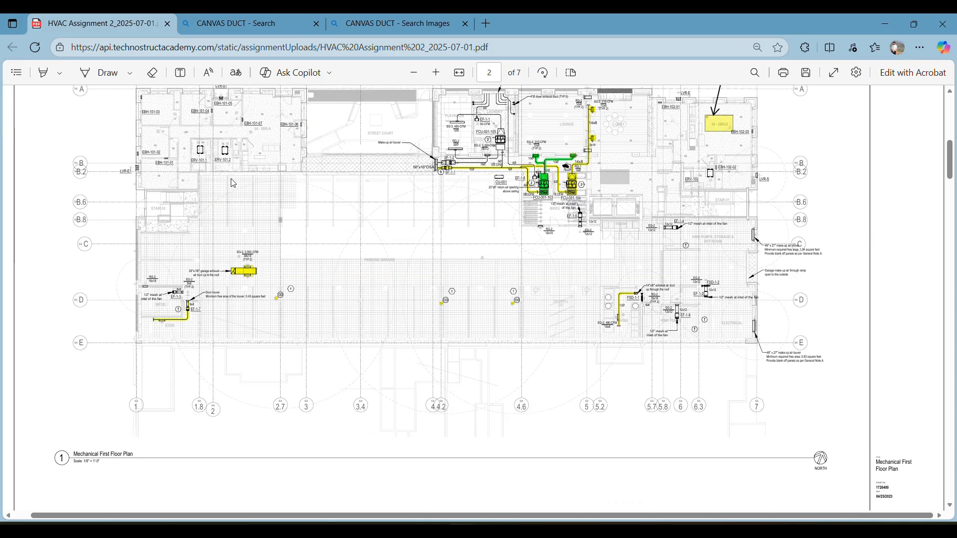
scroll(427, 157, "up", 5, "ctrl")
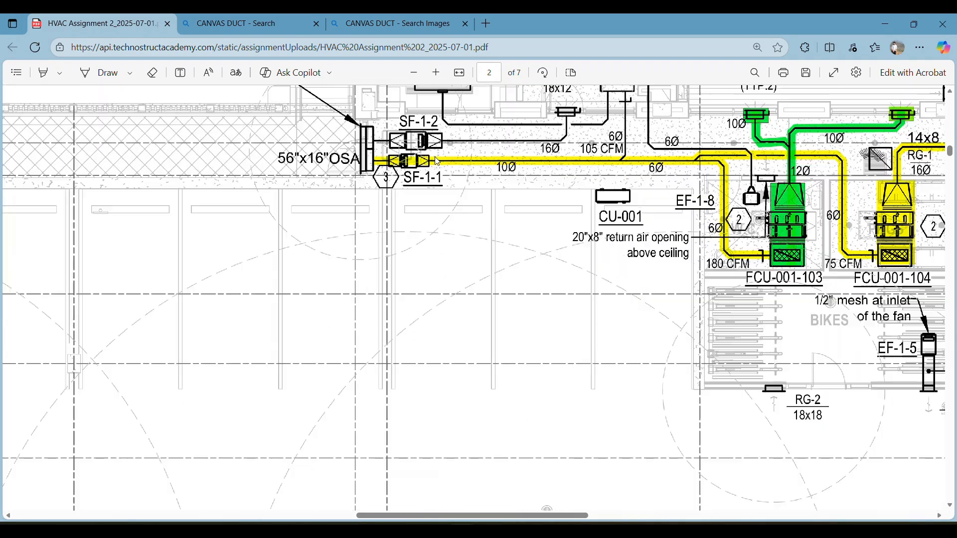
scroll(427, 158, "down", 2, "ctrl")
scroll(484, 241, "up", 4, "ctrl")
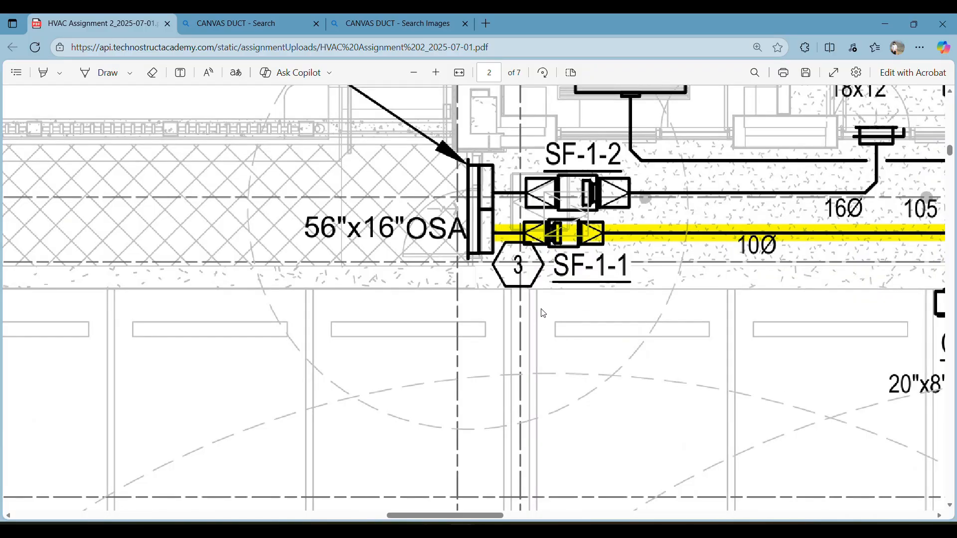
scroll(425, 286, "up", 3)
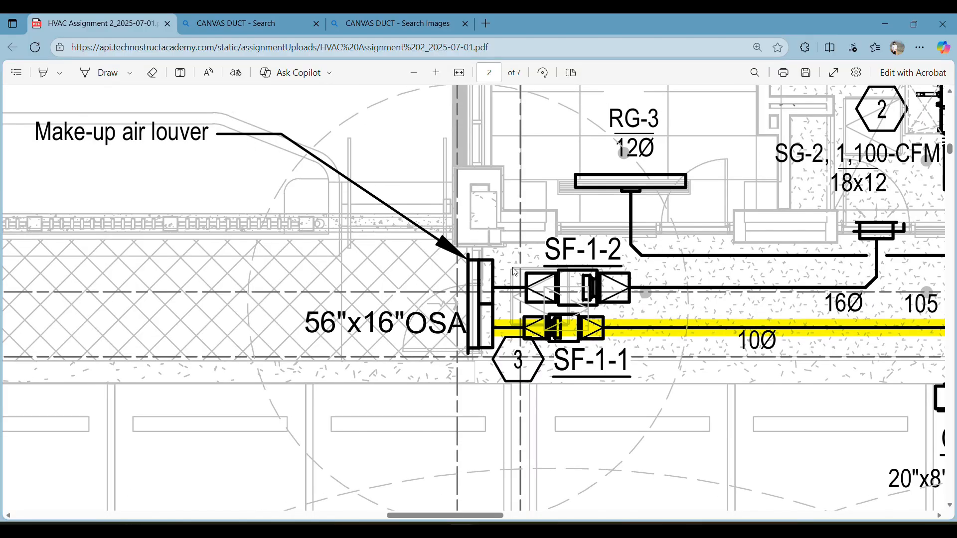
scroll(618, 419, "down", 1)
left_click(531, 529)
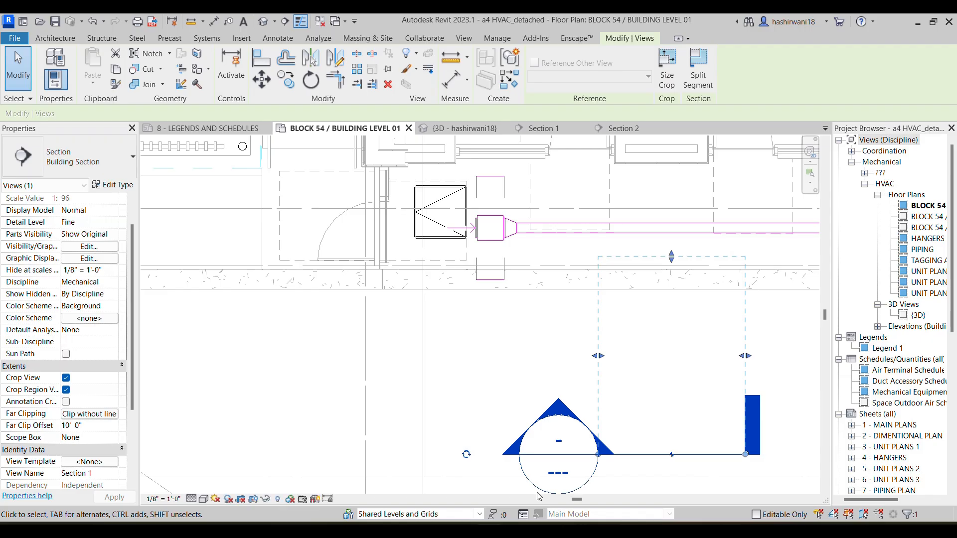
Copy the existing 12"x12" Louver - Extruded air terminal at the exterior wall end of the green exhaust duct
scroll(607, 312, "down", 4)
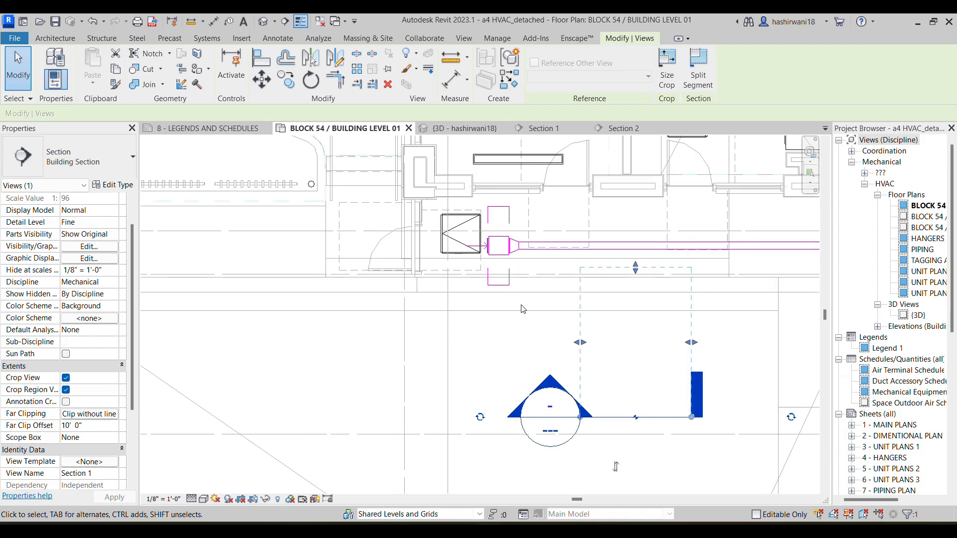
scroll(598, 313, "down", 2)
middle_click_drag(668, 307, 520, 267)
middle_click_drag(705, 285, 613, 277)
scroll(612, 277, "up", 5)
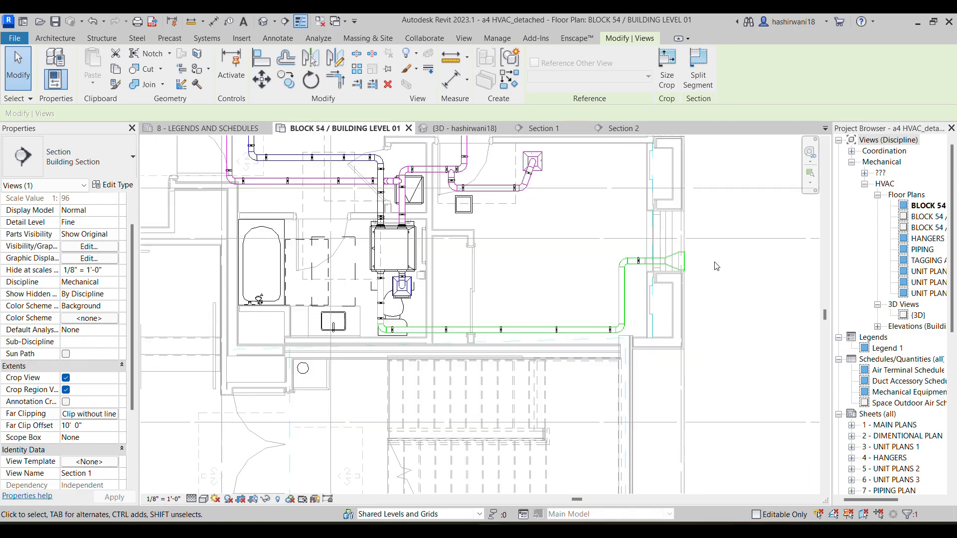
left_click(686, 271)
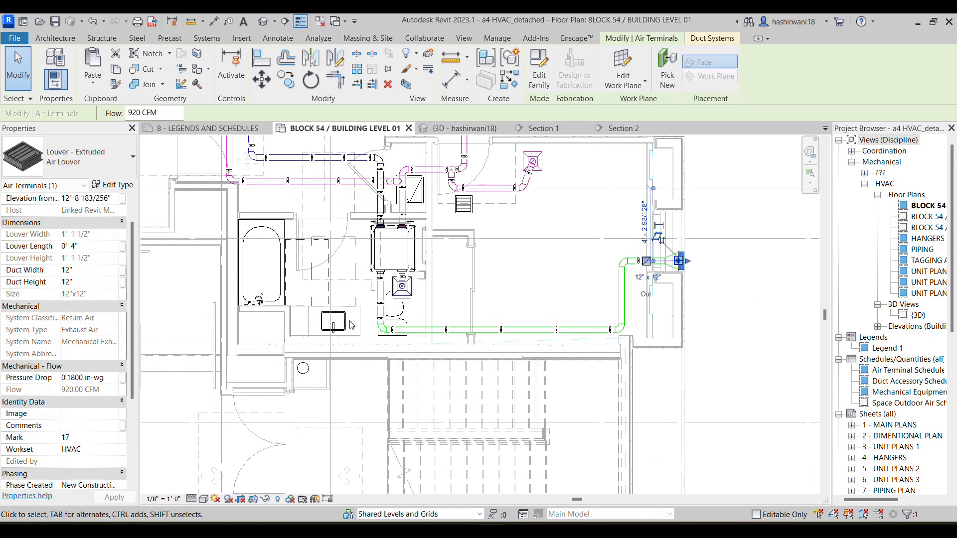
Paste the copied louver onto the corridor wall beside the door, roughly in line with the SF-1-1 fan's inlet
scroll(683, 264, "down", 2)
mouse_move(478, 286)
middle_mouse_down()
mouse_move(575, 254)
mouse_move(829, 228)
middle_mouse_up()
middle_click_drag(402, 256, 565, 260)
middle_click_drag(406, 293, 523, 315)
scroll(523, 314, "down", 1)
middle_click_drag(397, 274, 507, 268)
scroll(245, 205, "up", 5)
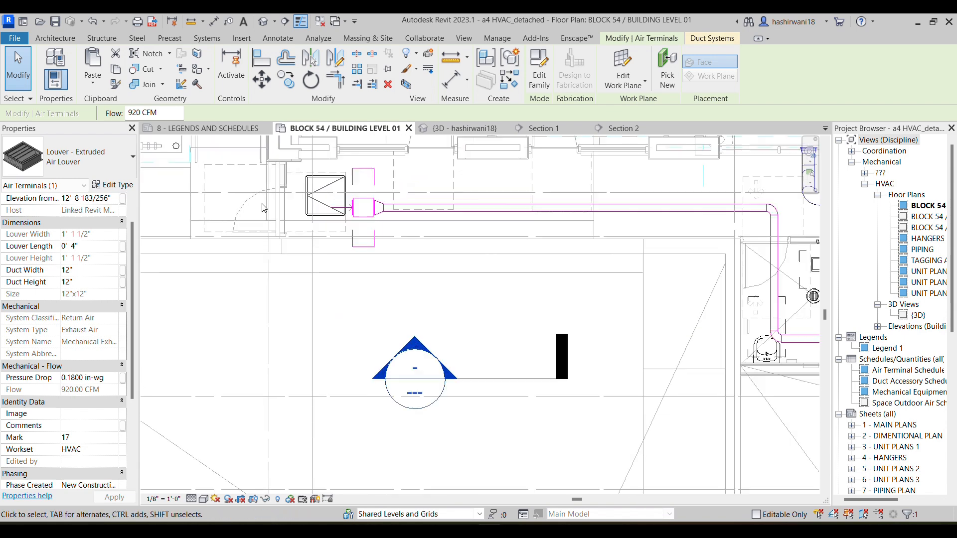
key("ctrl+v")
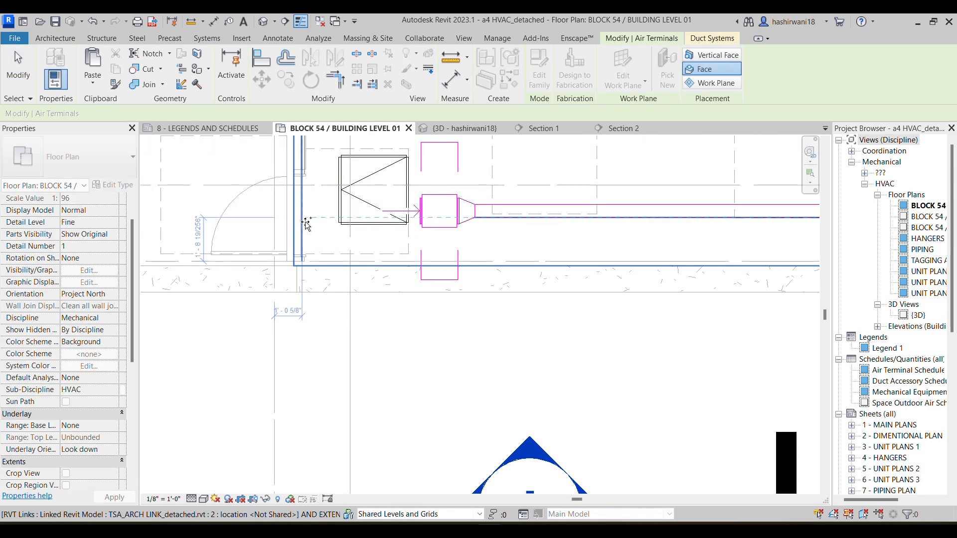
scroll(295, 223, "up", 1)
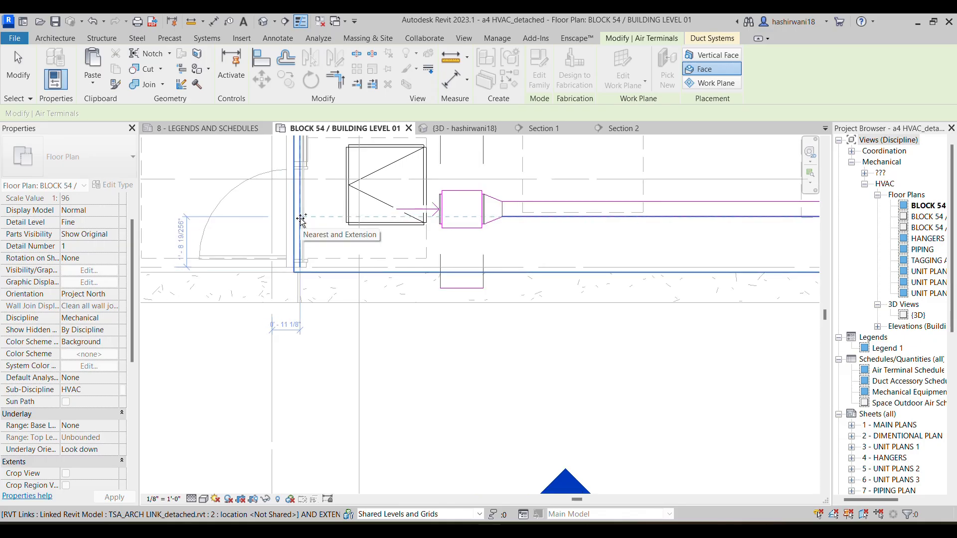
middle_click_drag(299, 218, 295, 251)
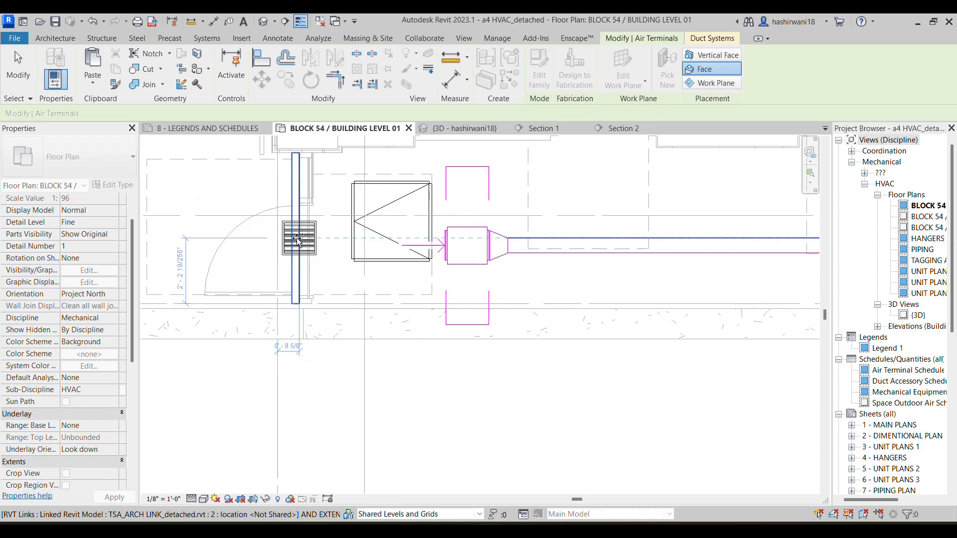
left_click(295, 251)
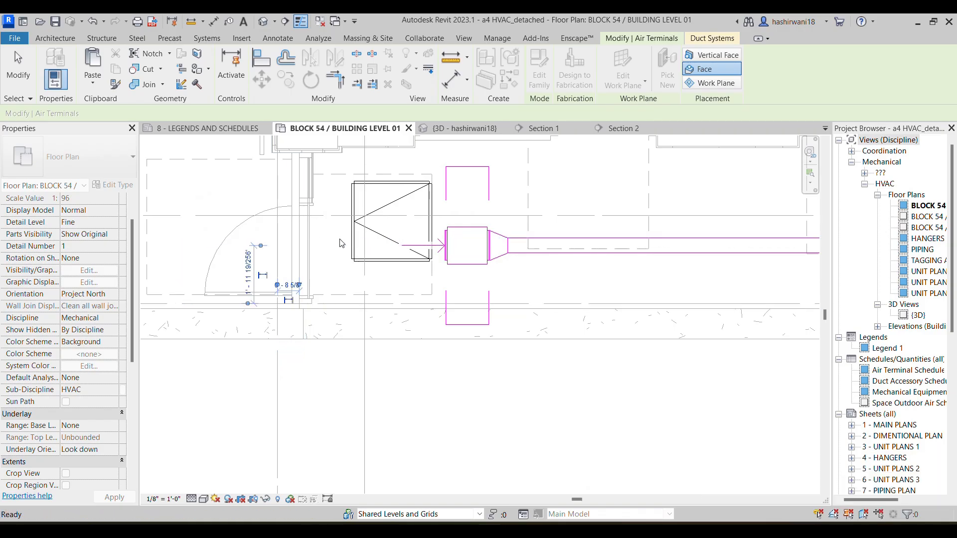
key("Escape")
scroll(387, 259, "down", 3)
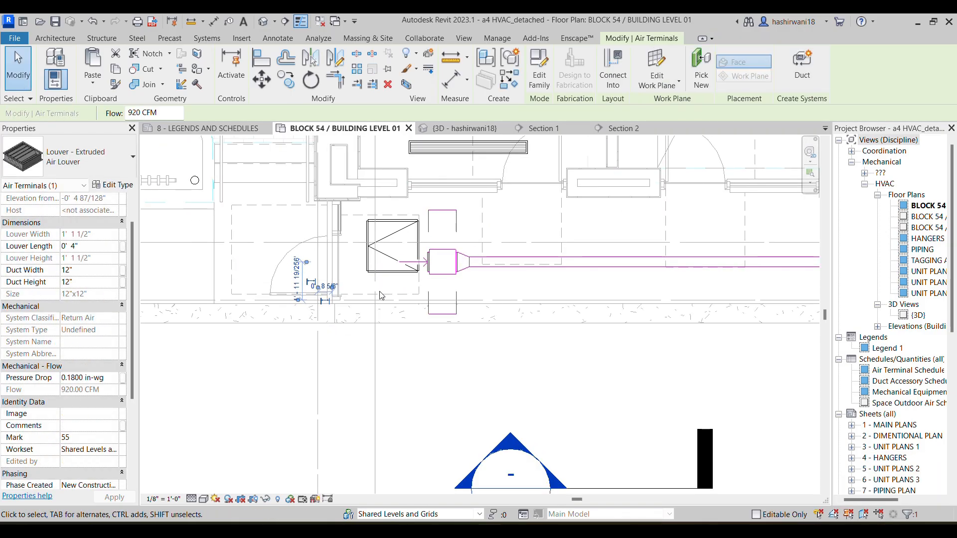
key("Escape")
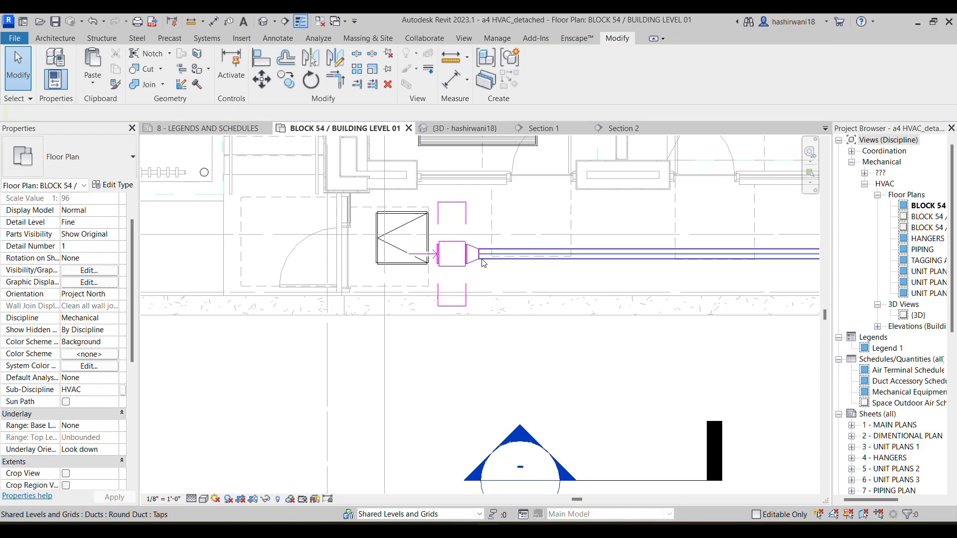
Create a 3D selection box around the rectangular-to-round transition at the SF-1-1 fan
left_click(481, 261)
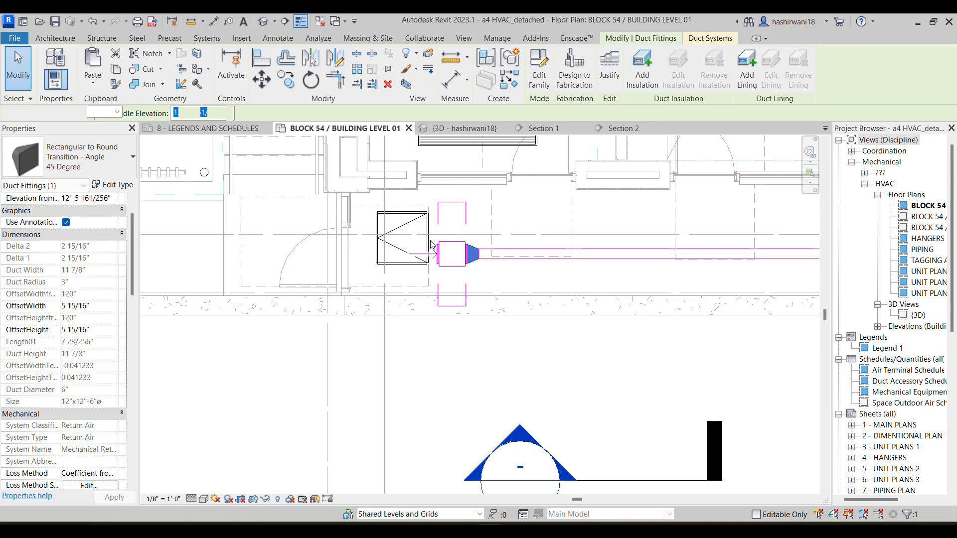
key("b")
key("x")
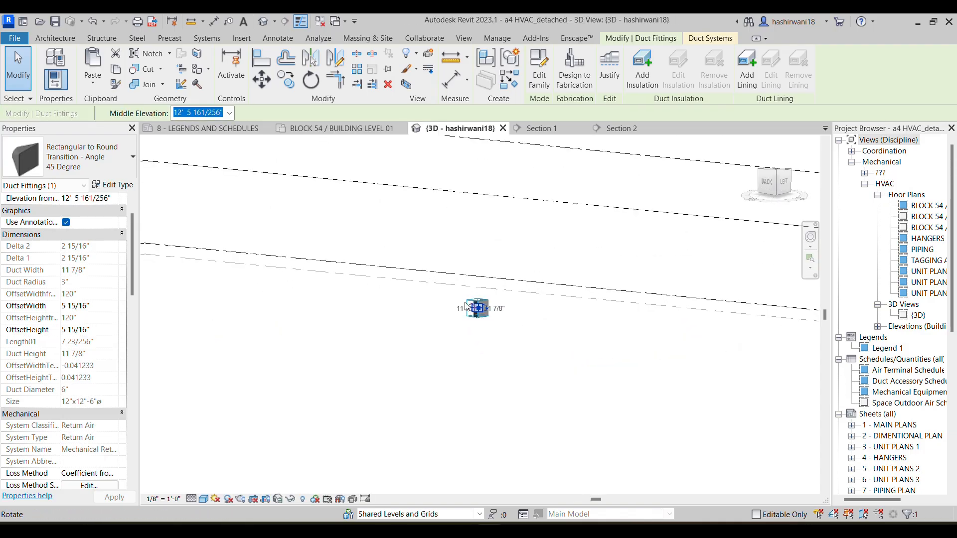
Extend the 3D section box lengthwise along the duct in both directions, past the SF-1-1 fan and over more of the round duct
left_click(458, 312)
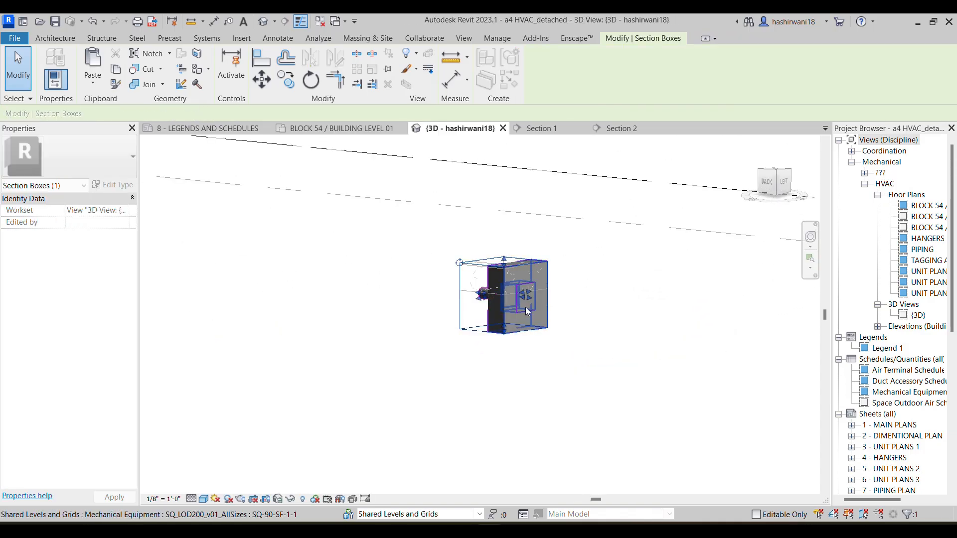
mouse_move(541, 324)
left_mouse_down()
mouse_move(571, 329)
mouse_move(534, 337)
left_mouse_up()
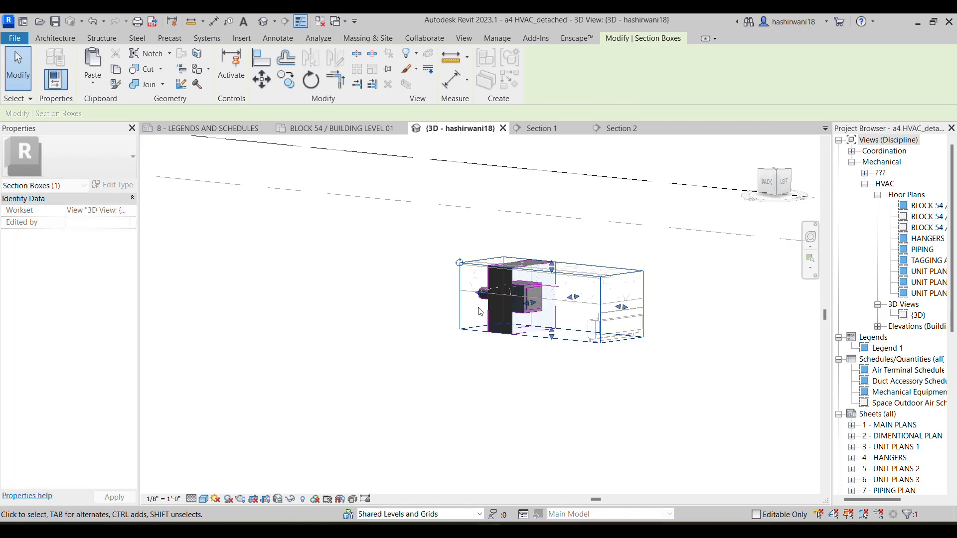
left_click_drag(481, 294, 356, 271)
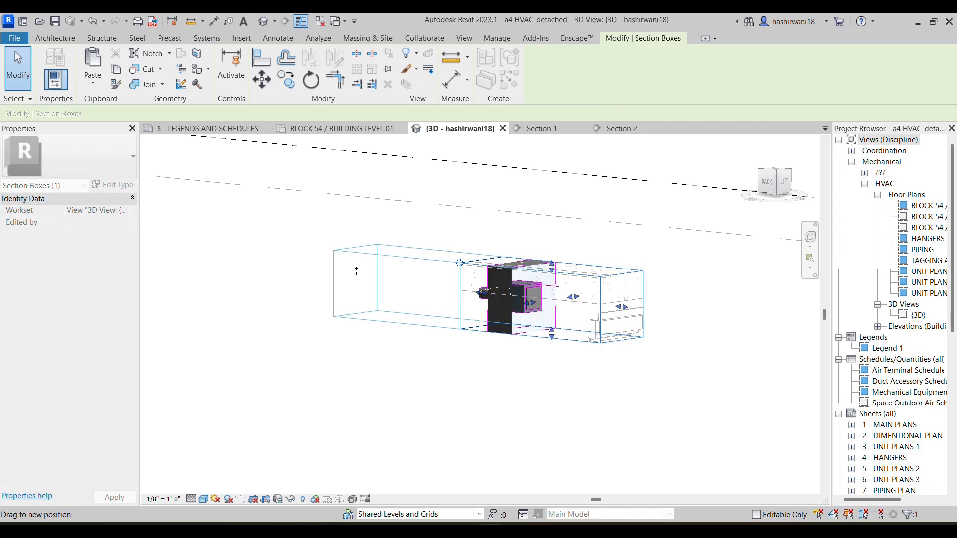
left_click(477, 369)
middle_click_drag(558, 356, 455, 358)
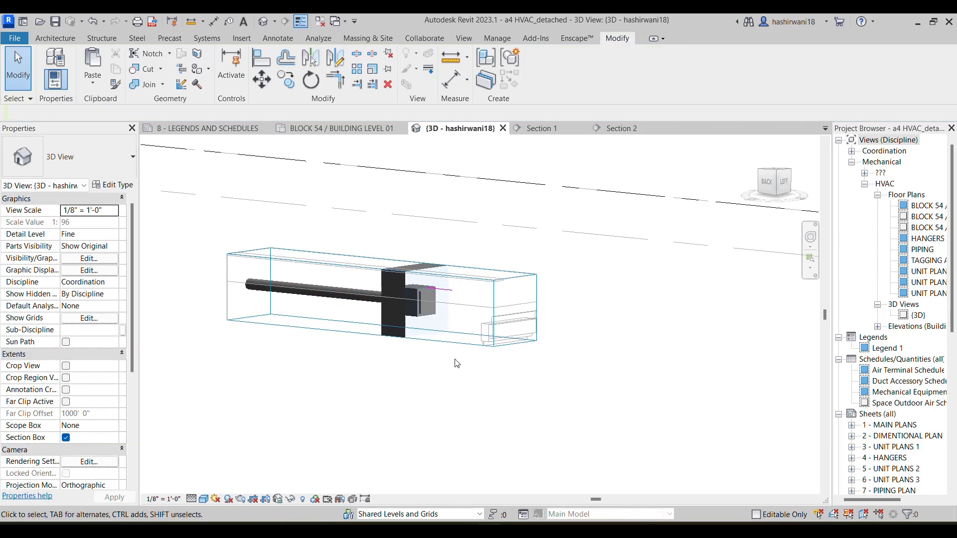
Enlarge the section box further beyond the fan, to both sides, upward and downward to include the surrounding walls
left_click(516, 348)
left_click_drag(517, 310, 574, 315)
left_click_drag(390, 303, 358, 322)
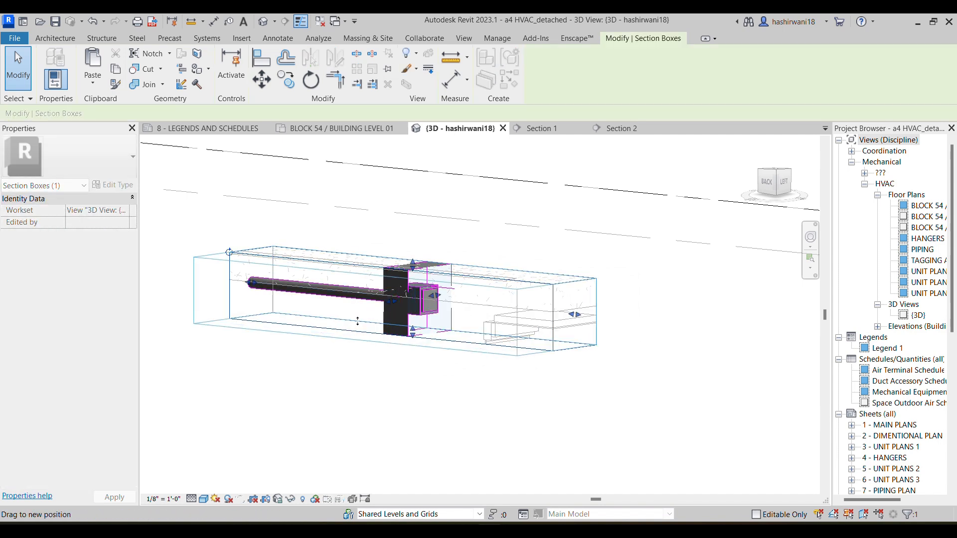
left_click_drag(435, 295, 481, 289)
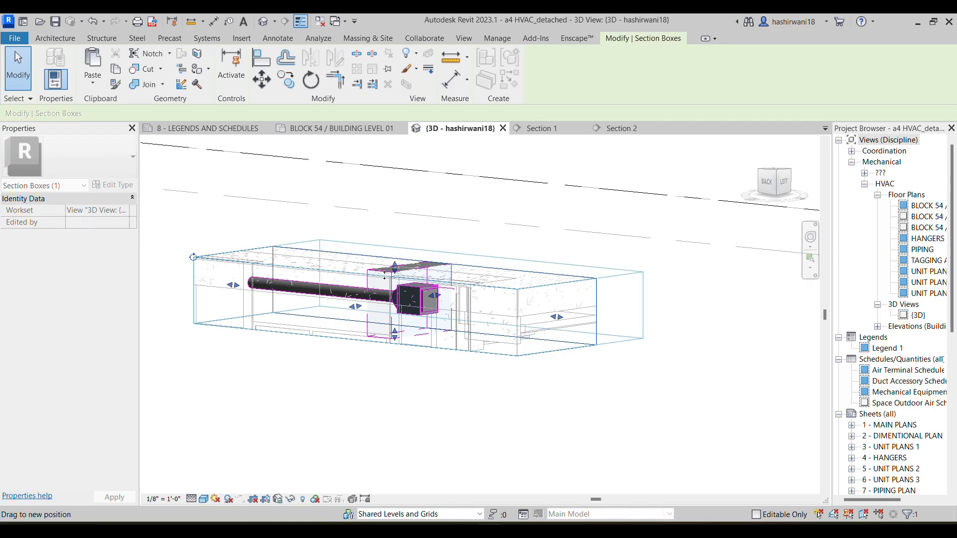
left_click_drag(418, 263, 416, 237)
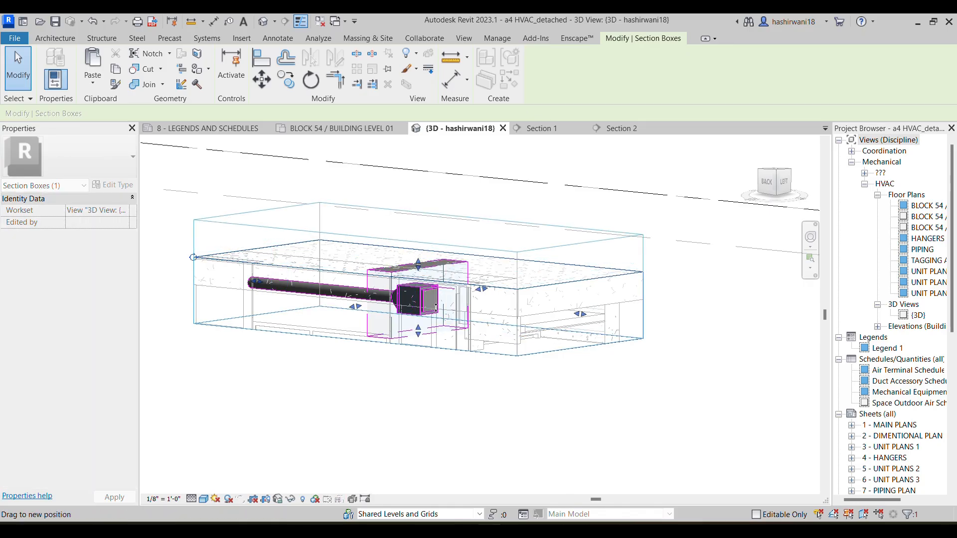
left_click_drag(417, 343, 416, 411)
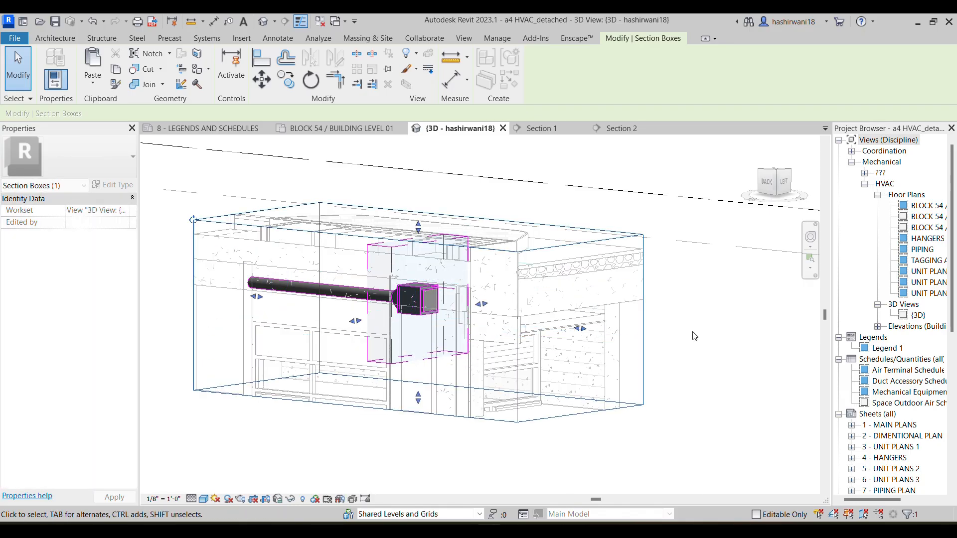
left_click(737, 369)
middle_click_drag(736, 368, 685, 304)
scroll(441, 315, "up", 3)
middle_click_drag(443, 314, 451, 342)
Create an air louver matching the one on the green duct, rotate it, and place it on the slatted wall panel near SF-1-1
left_click(339, 128)
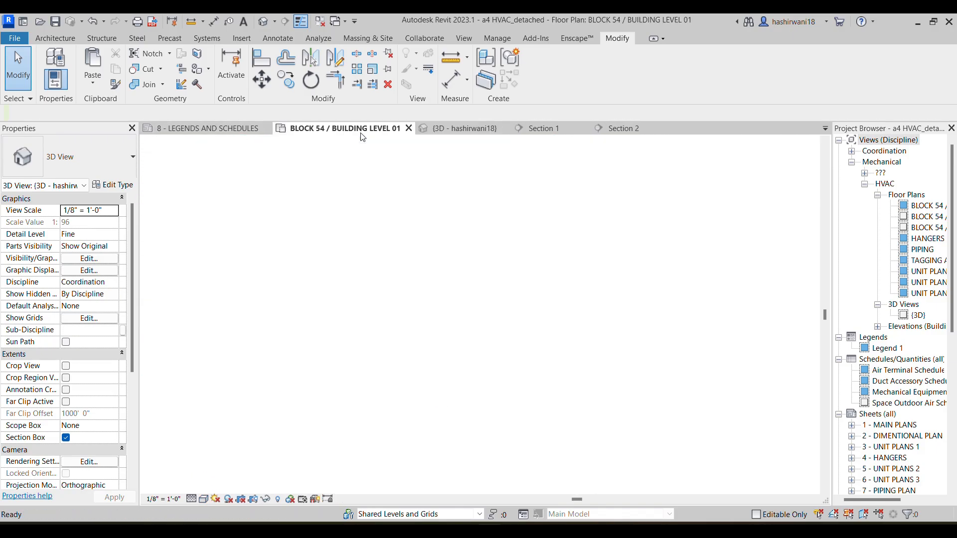
scroll(587, 321, "down", 5)
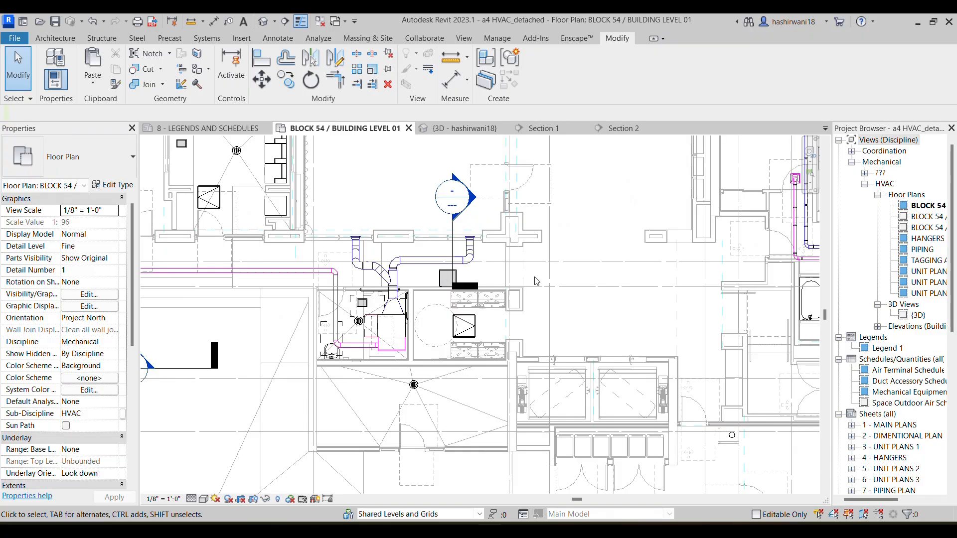
middle_click_drag(734, 266, 501, 256)
scroll(633, 273, "up", 3)
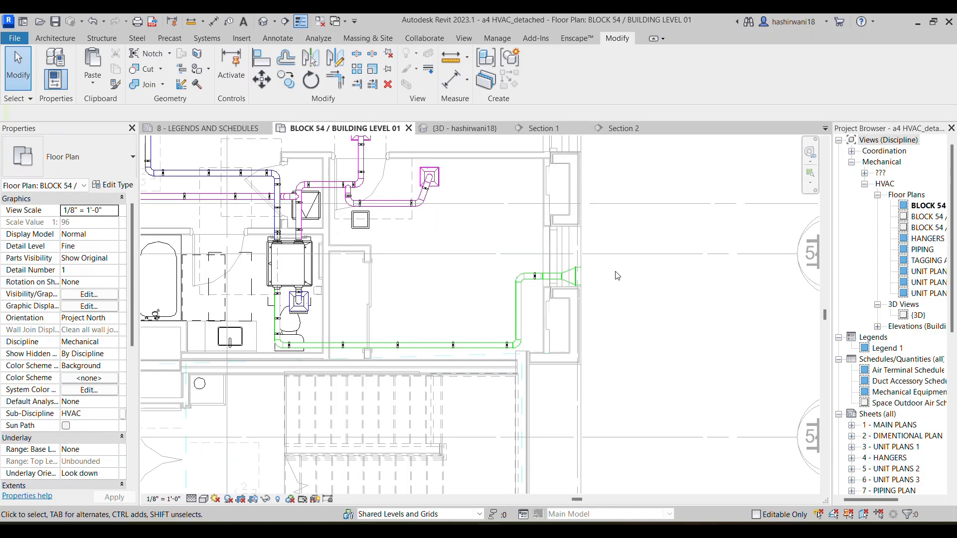
left_click(578, 276)
key("c")
key("s")
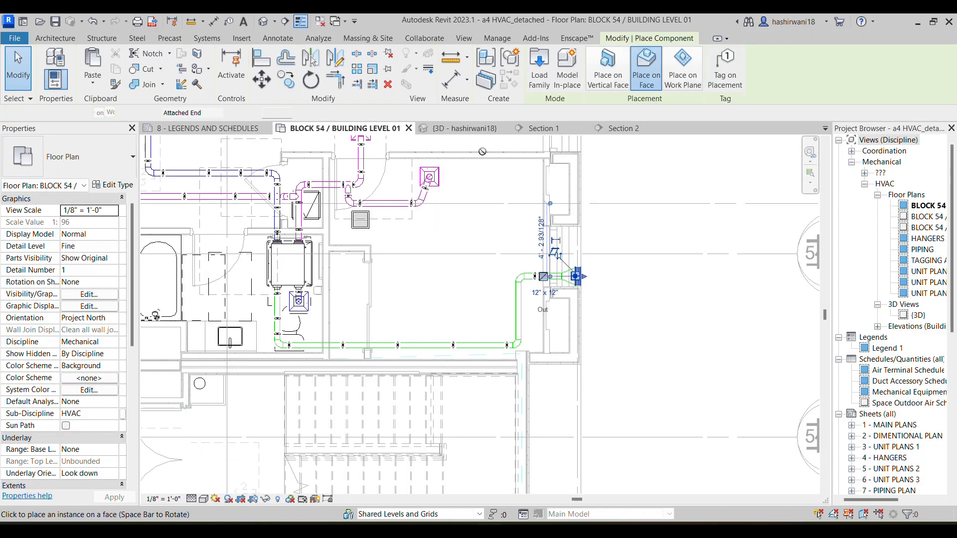
left_click(474, 129)
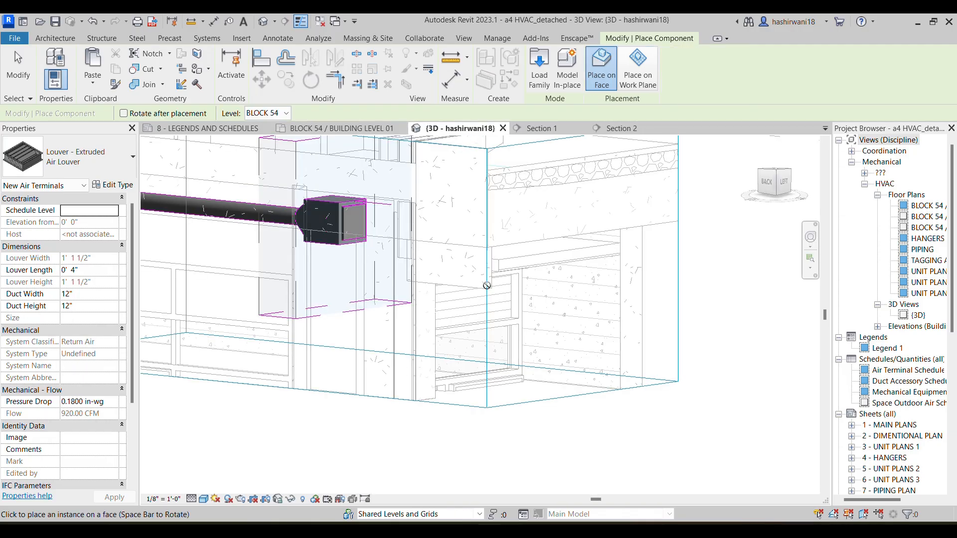
scroll(479, 300, "up", 3)
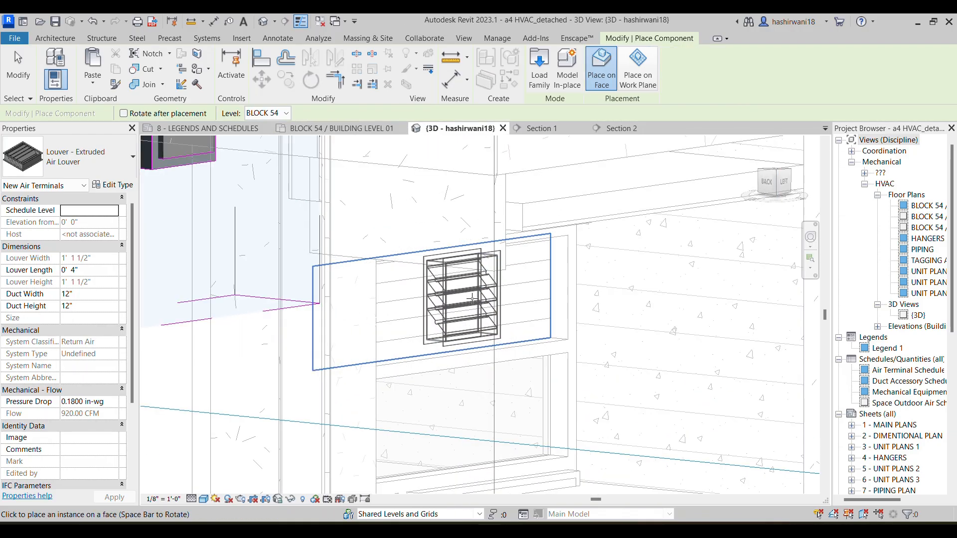
key("space")
key("space")
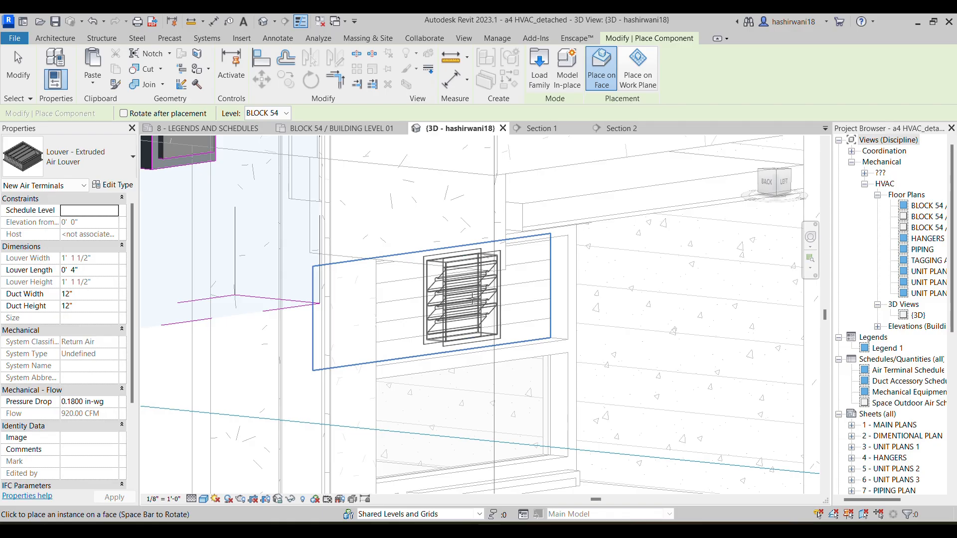
left_click(473, 300)
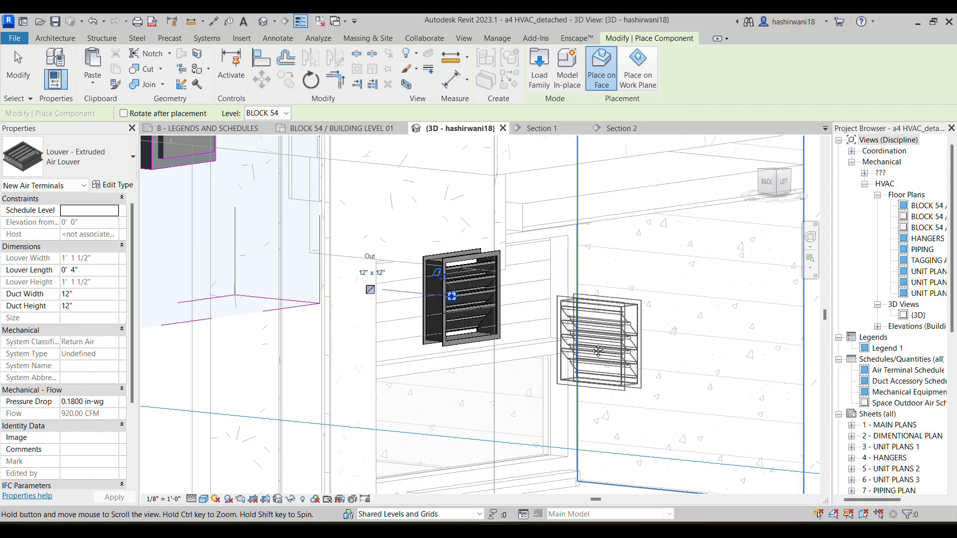
middle_click_drag(598, 351, 604, 358)
key("Escape")
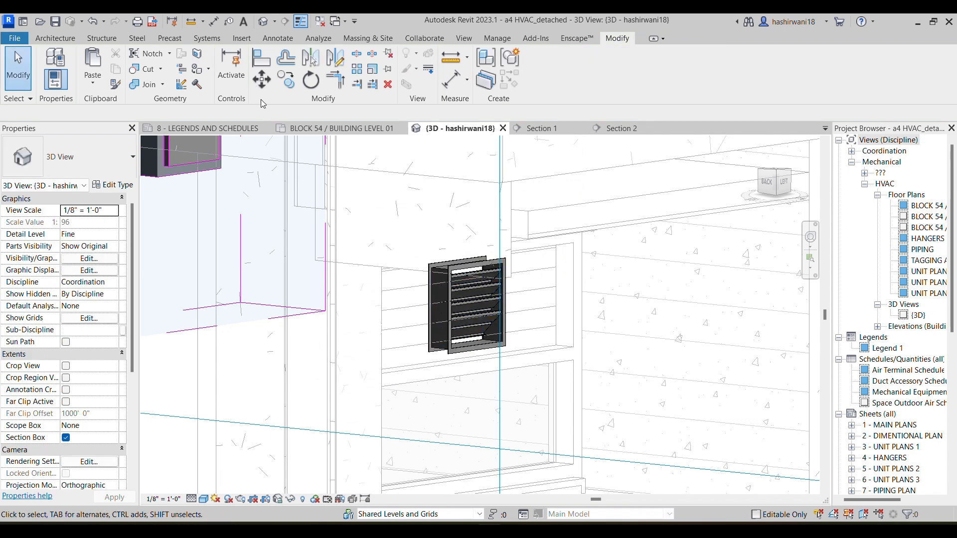
Align the new louver with the SF-1-1 fan's centerline in the Building Level 01 floor plan
left_click(345, 129)
middle_click_drag(488, 282, 570, 265)
scroll(502, 306, "down", 3)
middle_click_drag(271, 264, 430, 228)
middle_click_drag(154, 230, 258, 232)
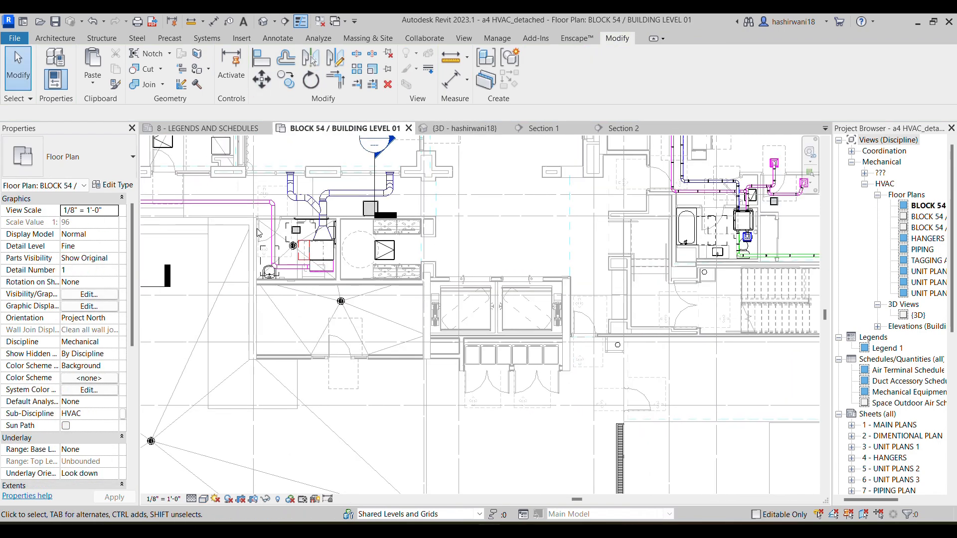
scroll(257, 233, "up", 6)
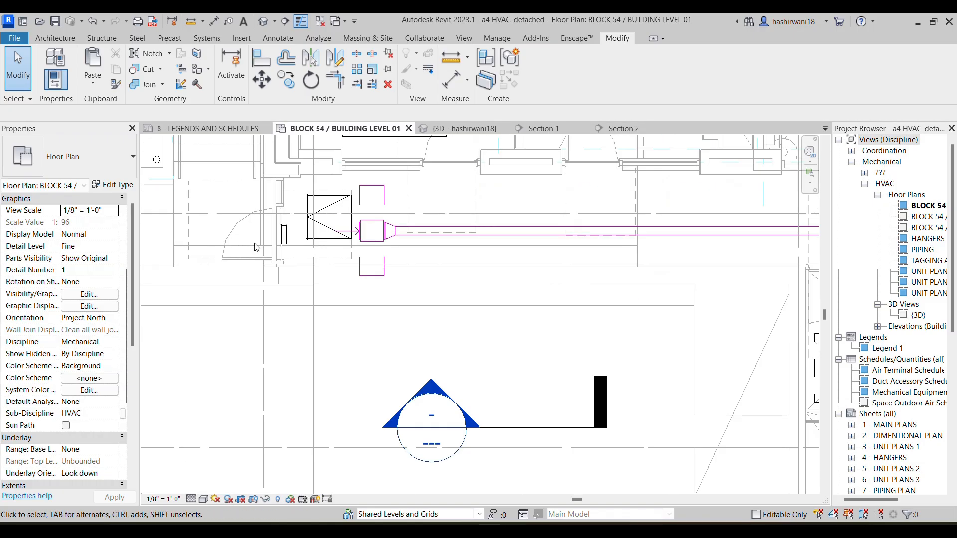
scroll(256, 247, "up", 3)
left_click(338, 217)
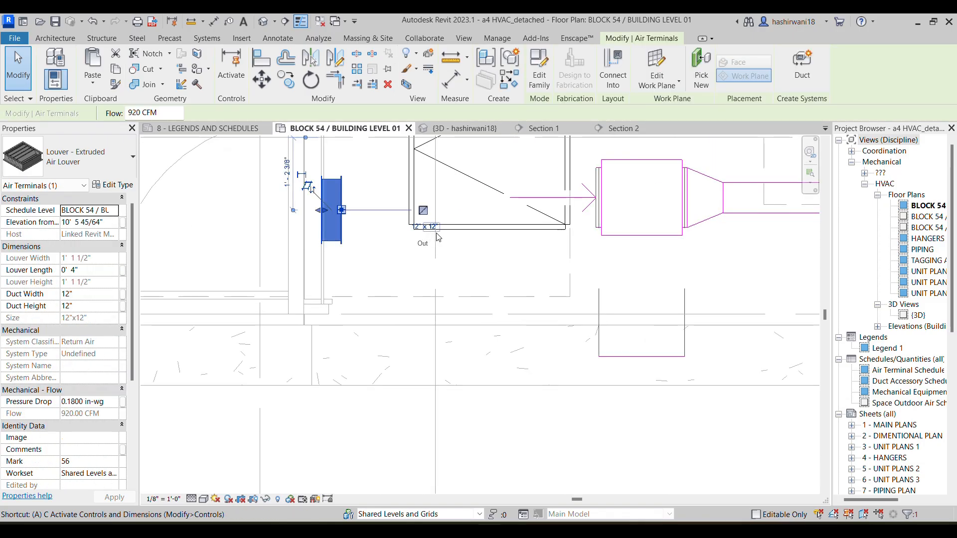
key("a")
key("l")
left_click(629, 195)
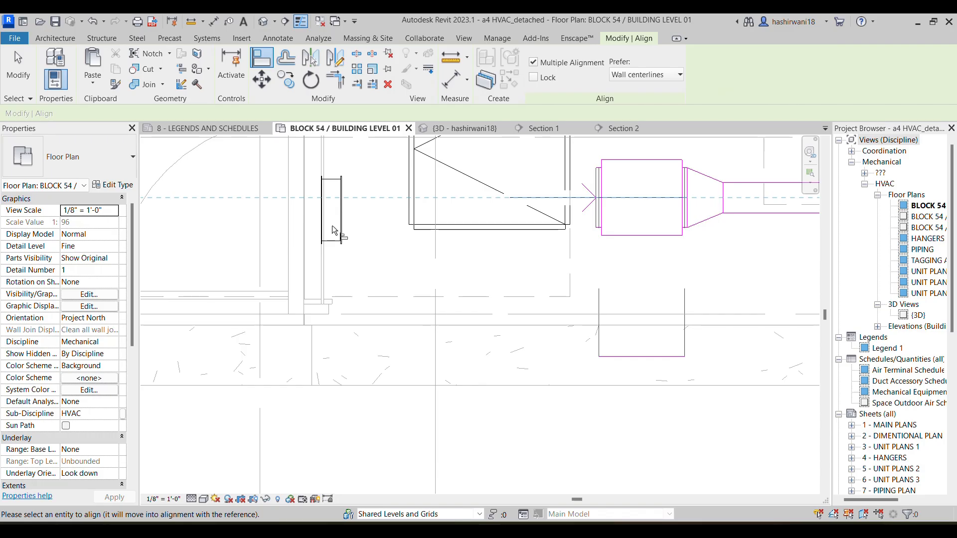
middle_click_drag(397, 226, 396, 271)
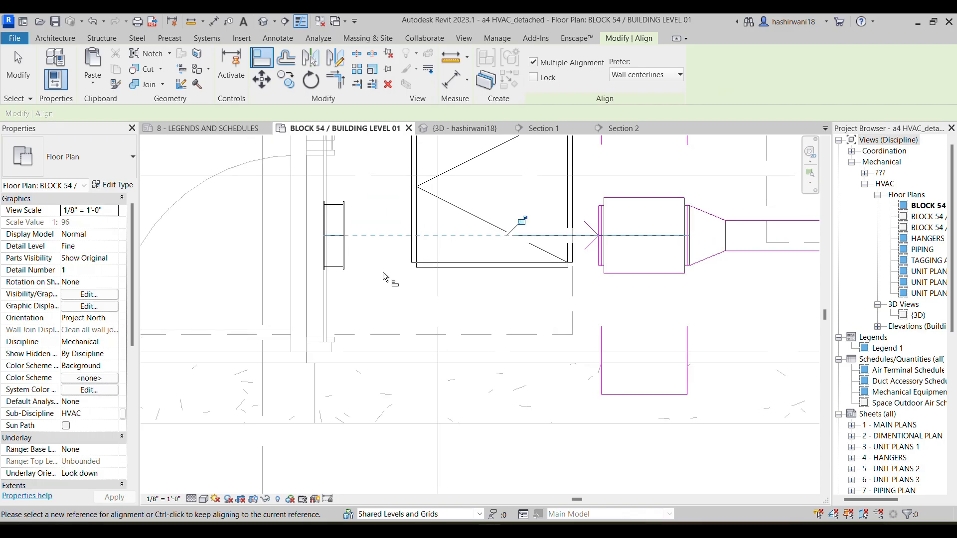
left_click(594, 239)
key("Escape")
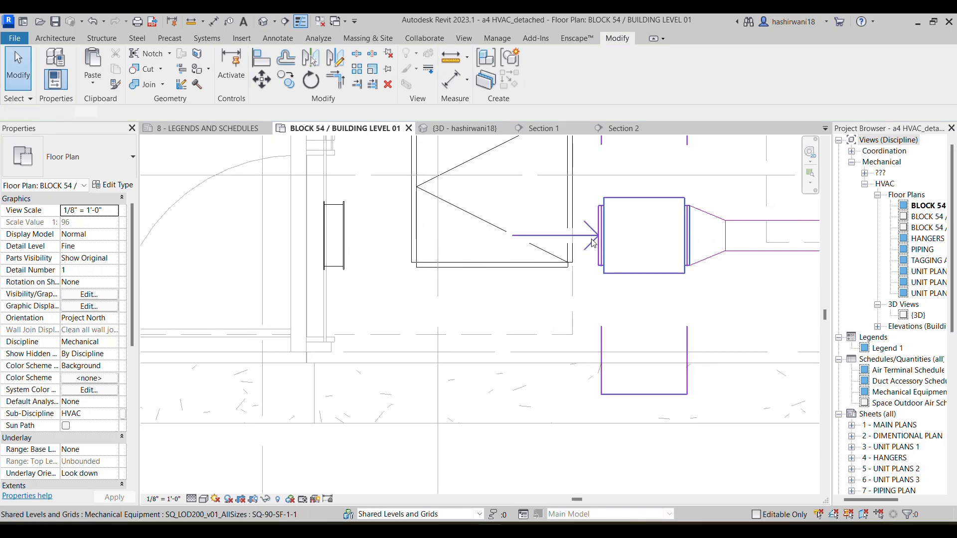
Trace the duct run from the SF-1-1 fan to FCU-001-103 and check the properties of both units
left_click(594, 242)
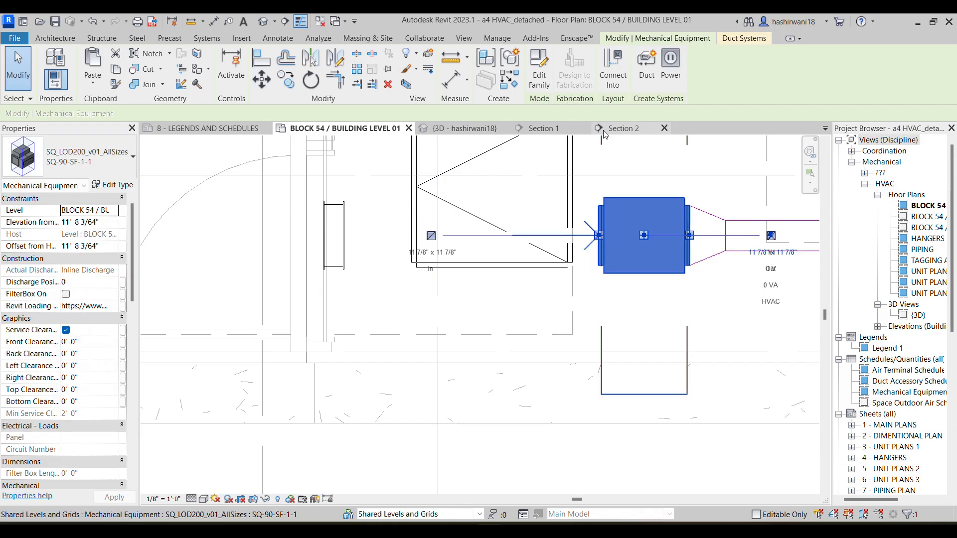
scroll(629, 254, "down", 1)
middle_click_drag(632, 256, 578, 275)
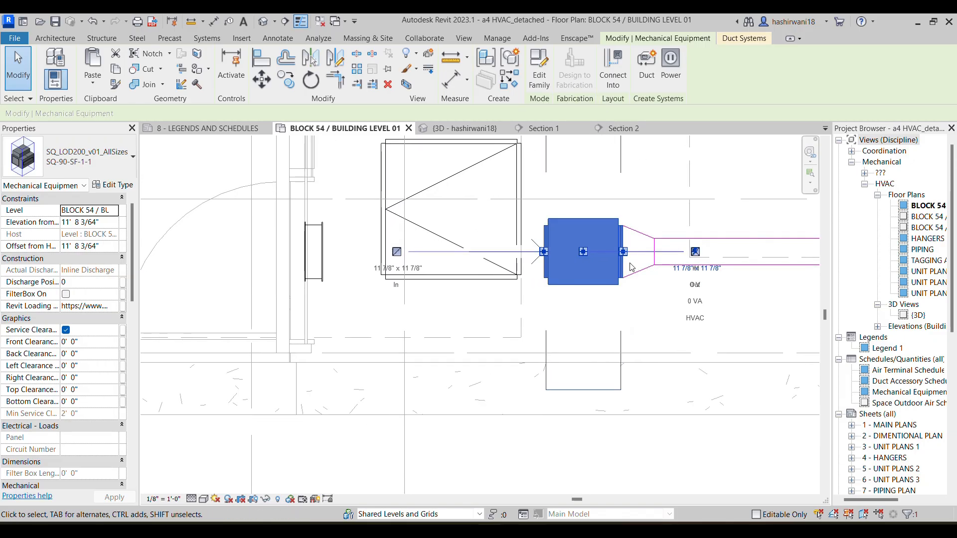
middle_click_drag(694, 320, 559, 324)
scroll(629, 330, "down", 2)
scroll(596, 326, "down", 1)
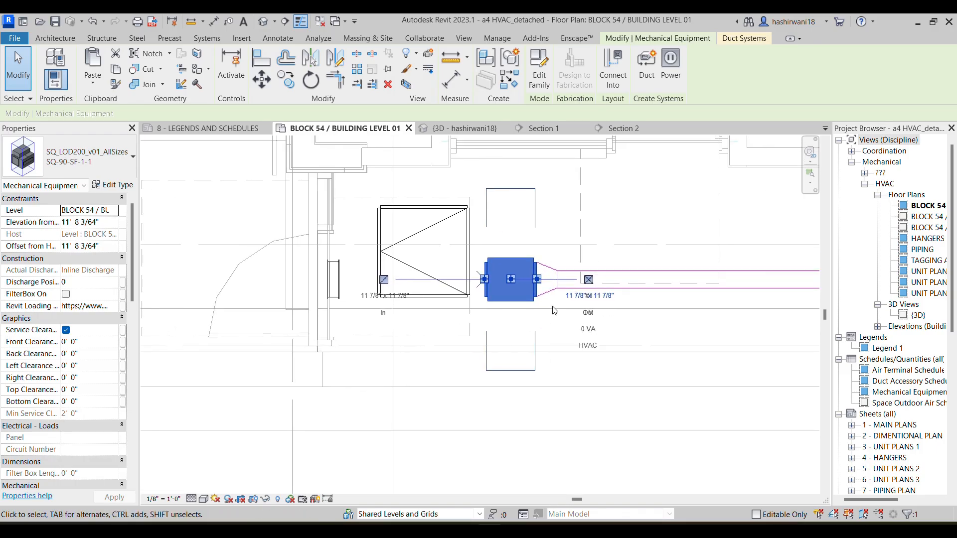
left_click(567, 216)
scroll(658, 309, "down", 2)
middle_click_drag(758, 329, 481, 280)
scroll(549, 284, "down", 2)
scroll(481, 280, "down", 1)
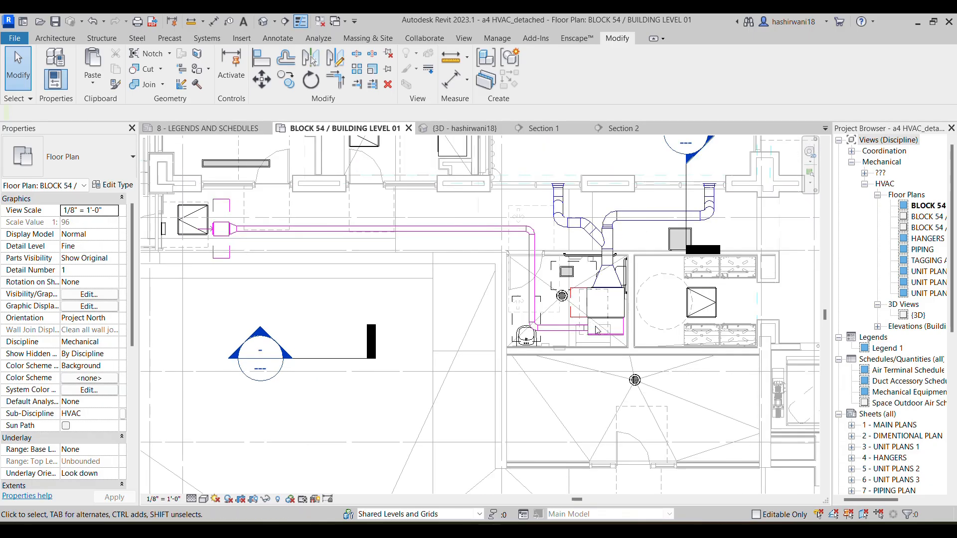
left_click(625, 304)
scroll(628, 344, "up", 2)
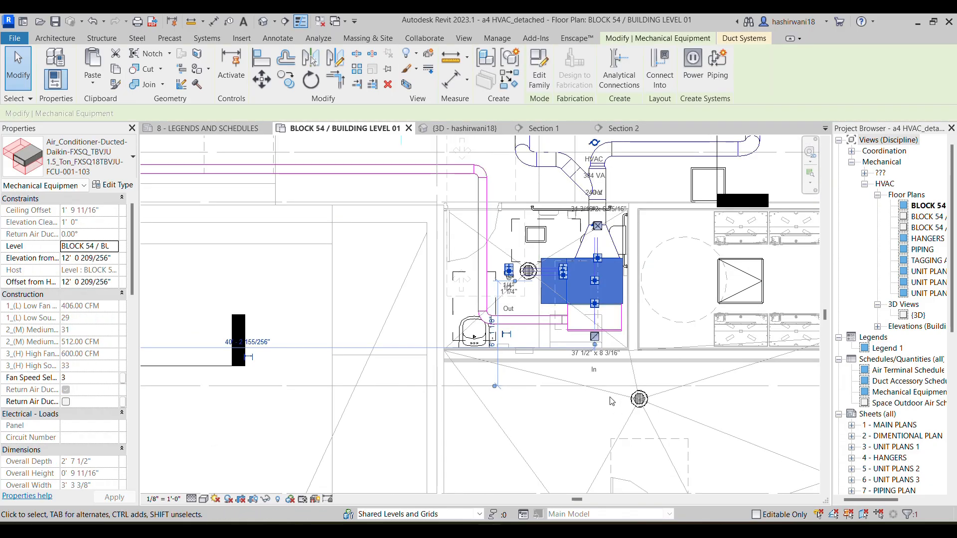
Try to draw a 12" x 12" return air duct from the louver to the SF-1-1 fan's inlet
scroll(596, 372, "down", 1)
middle_click_drag(596, 372, 635, 369)
scroll(635, 369, "down", 3)
middle_click_drag(310, 297, 437, 300)
scroll(380, 268, "up", 3)
scroll(469, 275, "up", 3)
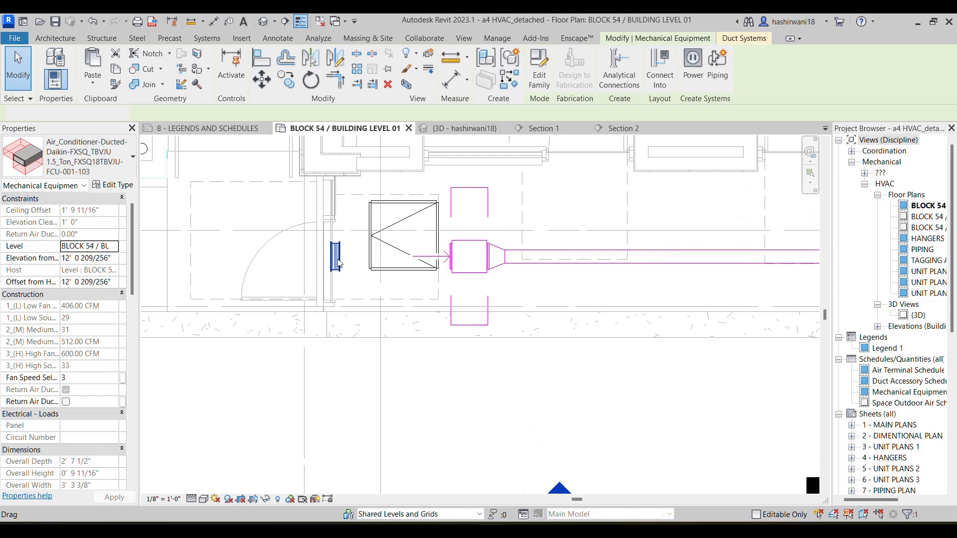
left_click(338, 264)
right_click(338, 264)
left_click(404, 189)
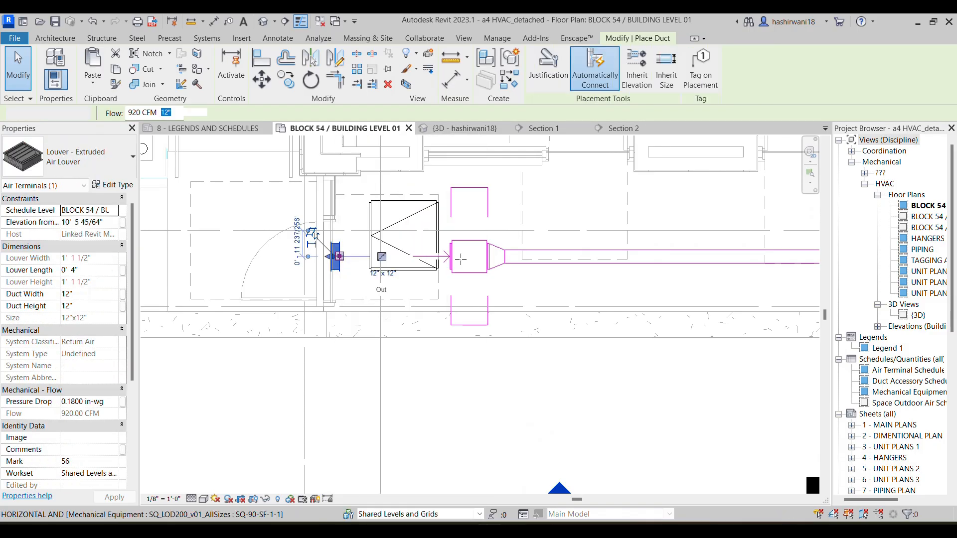
scroll(450, 256, "up", 5)
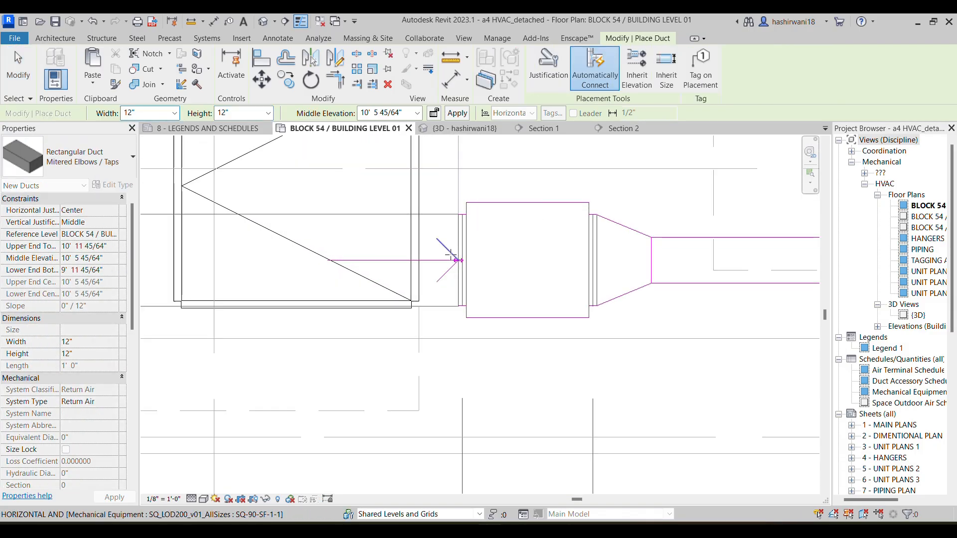
left_click(458, 261)
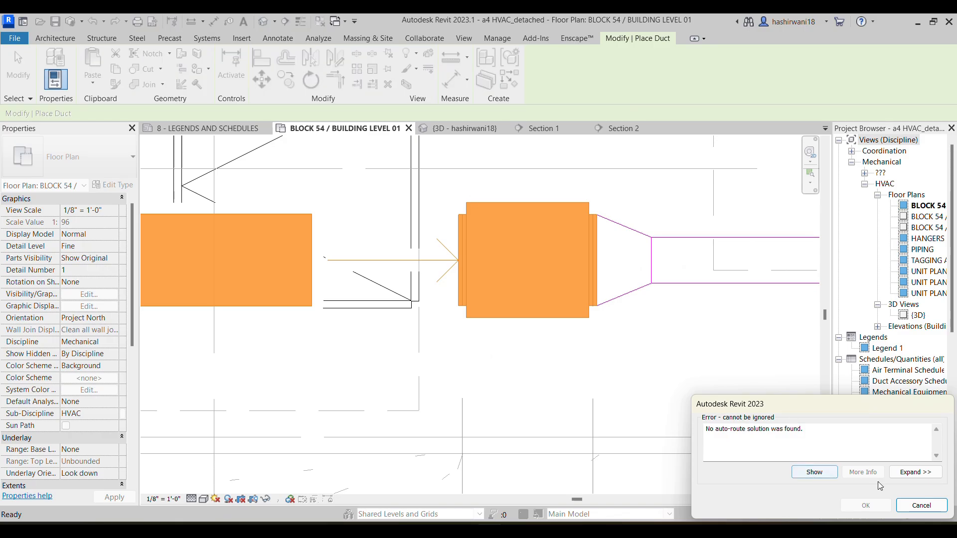
left_click(921, 505)
scroll(470, 368, "up", 3)
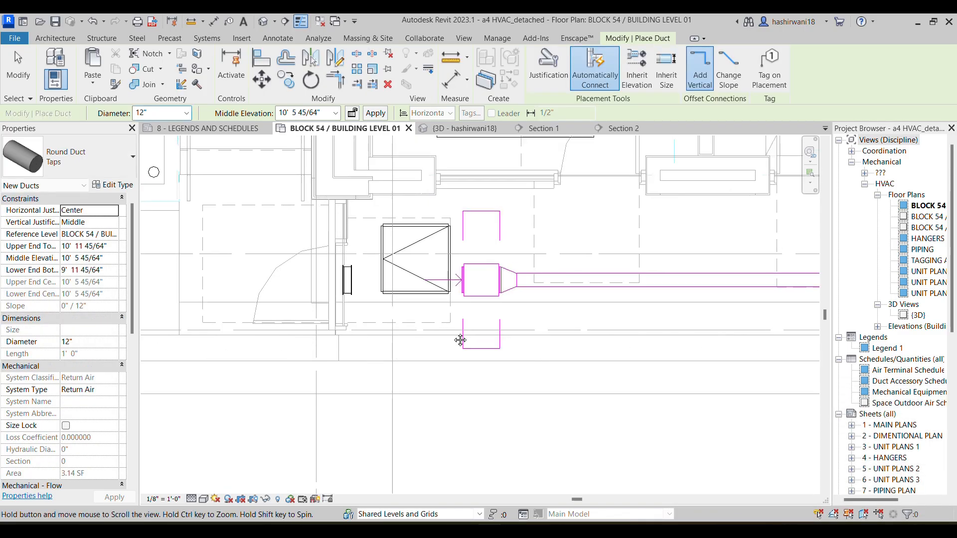
key("Escape")
Check the Section 1 view and move its section line in the floor plan up to the corridor at the louver and SF-1-1 fan
scroll(466, 329, "up", 3)
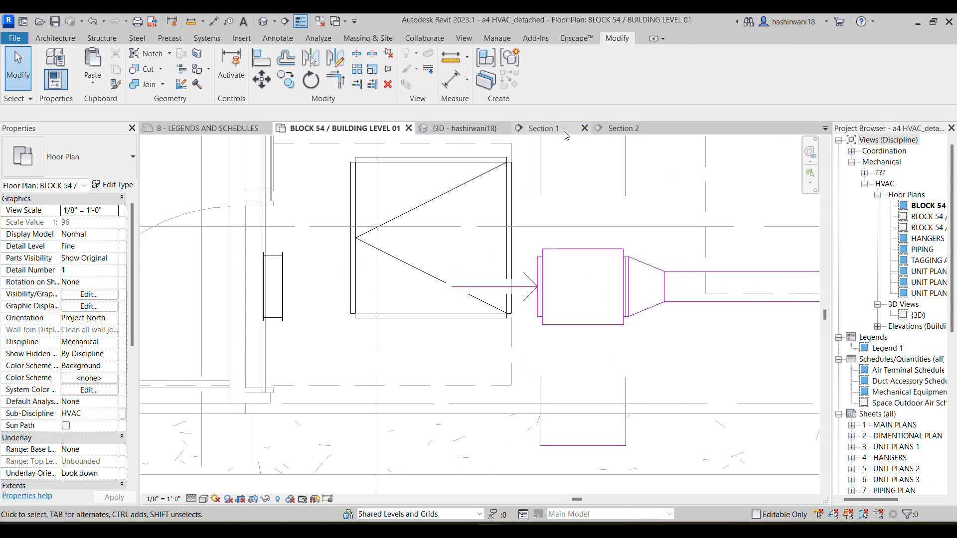
left_click(546, 128)
scroll(552, 247, "up", 5)
scroll(554, 292, "down", 1)
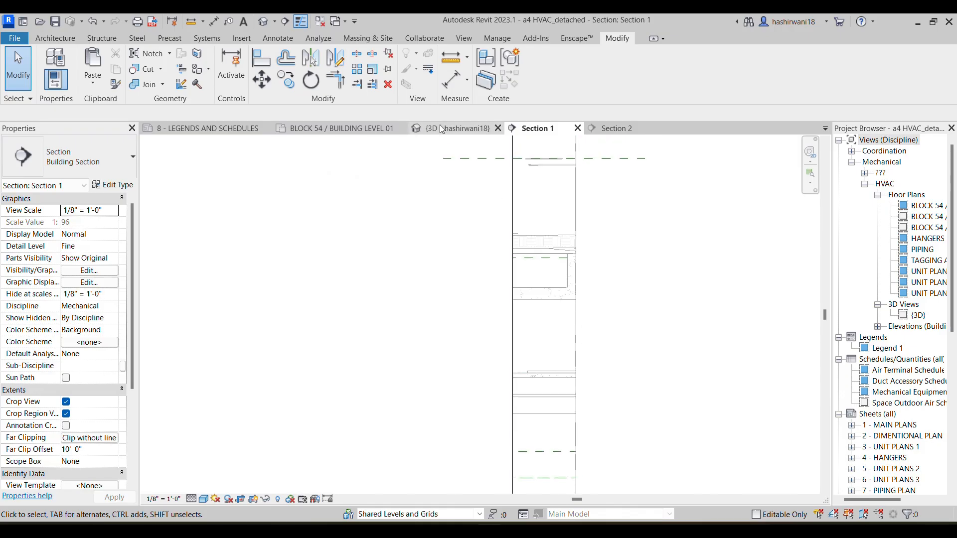
left_click(357, 132)
scroll(573, 349, "down", 4)
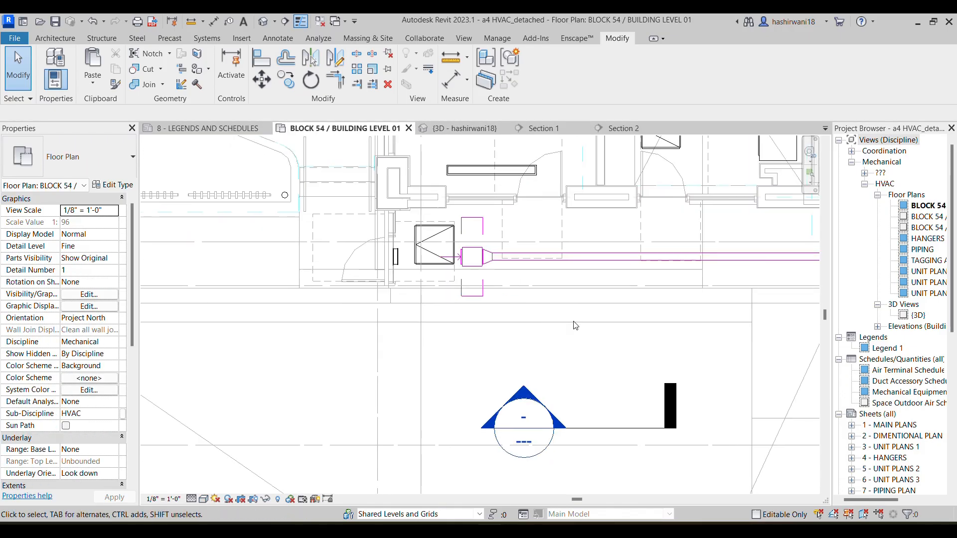
left_click(668, 397)
mouse_move(669, 396)
left_mouse_down()
mouse_move(456, 281)
mouse_move(497, 254)
left_mouse_up()
left_click(512, 127)
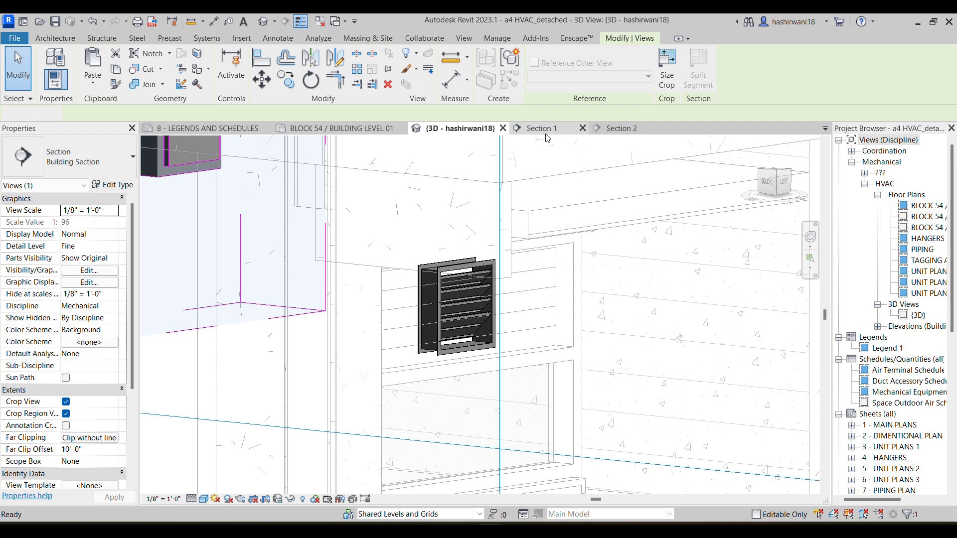
Try to align the SF-1-1 fan vertically with the louver's centerline in Section 1
left_click(541, 128)
scroll(568, 311, "up", 4)
middle_click_drag(568, 311, 578, 338)
scroll(529, 267, "down", 1)
middle_click_drag(513, 263, 453, 258)
scroll(442, 248, "down", 2)
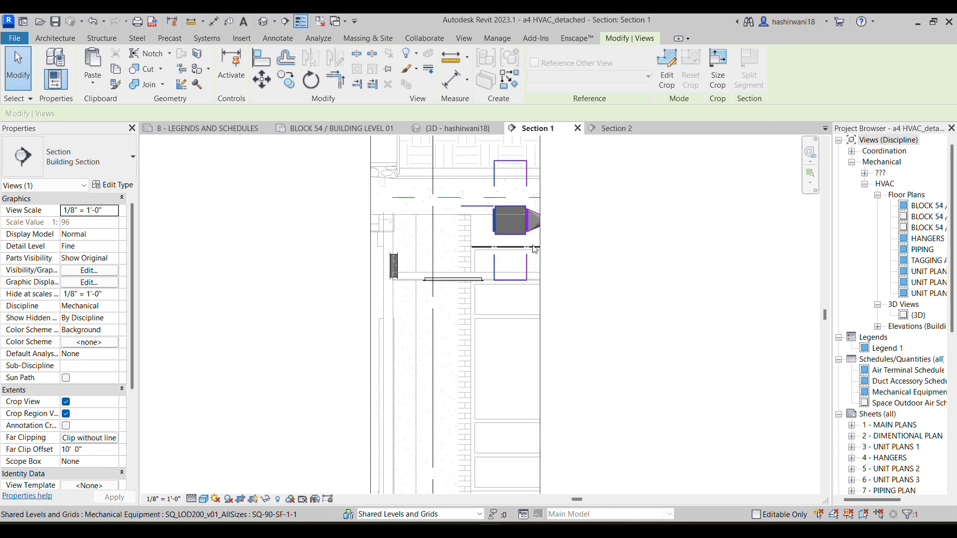
key("a")
key("l")
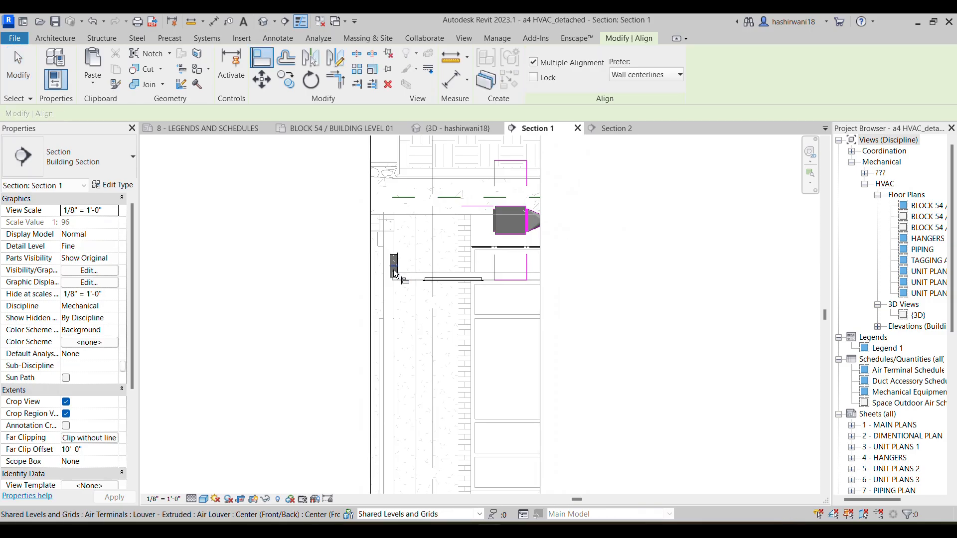
left_click(509, 220)
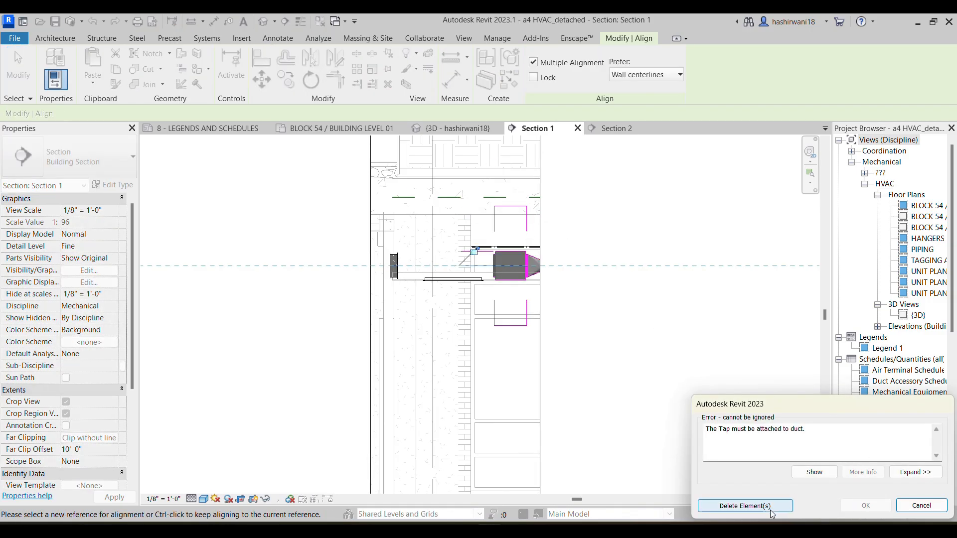
left_click(922, 506)
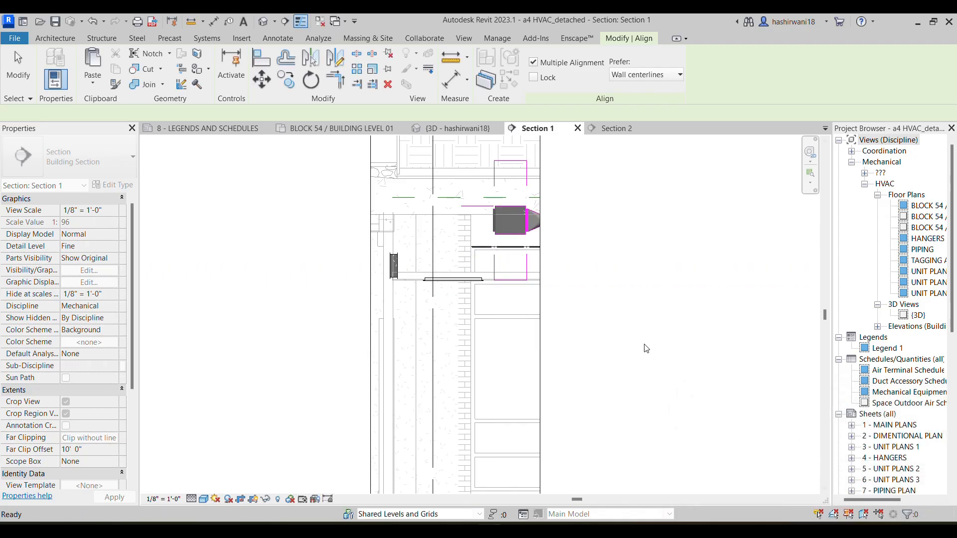
Switch to the HVAC Assignment 2 PDF in the browser to examine the make-up air louver layout at SF-1-1
left_click(339, 128)
mouse_move(489, 530)
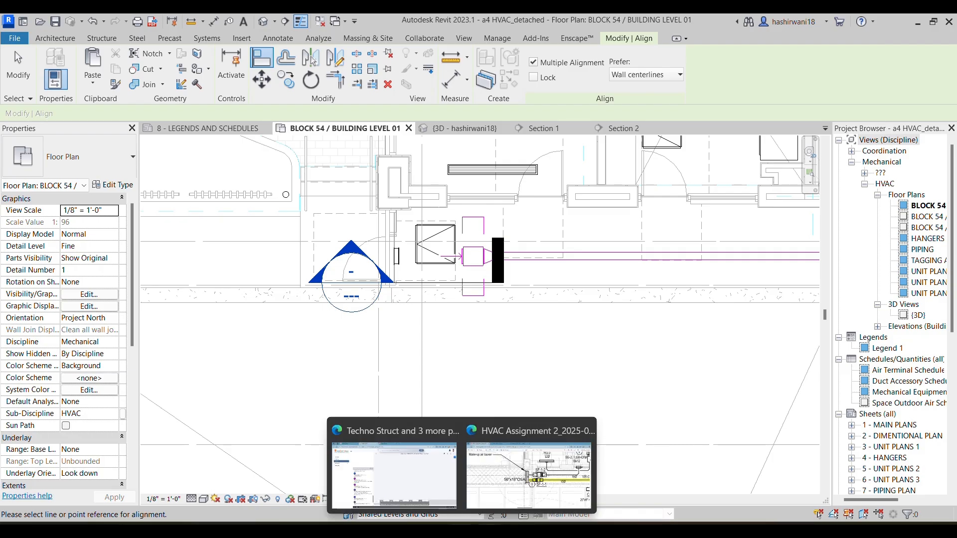
left_click(538, 480)
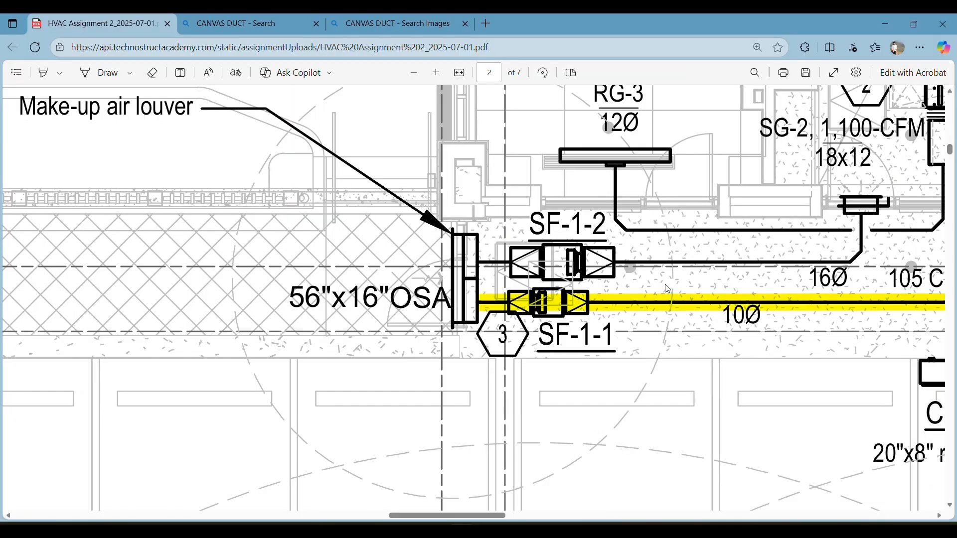
Examine the assignment PDF for the SF-1-1 duct run from the make-up air louver to FCU-001-103 and FCU-001-104, and return to Revit
scroll(684, 293, "down", 1)
scroll(693, 289, "right", 8)
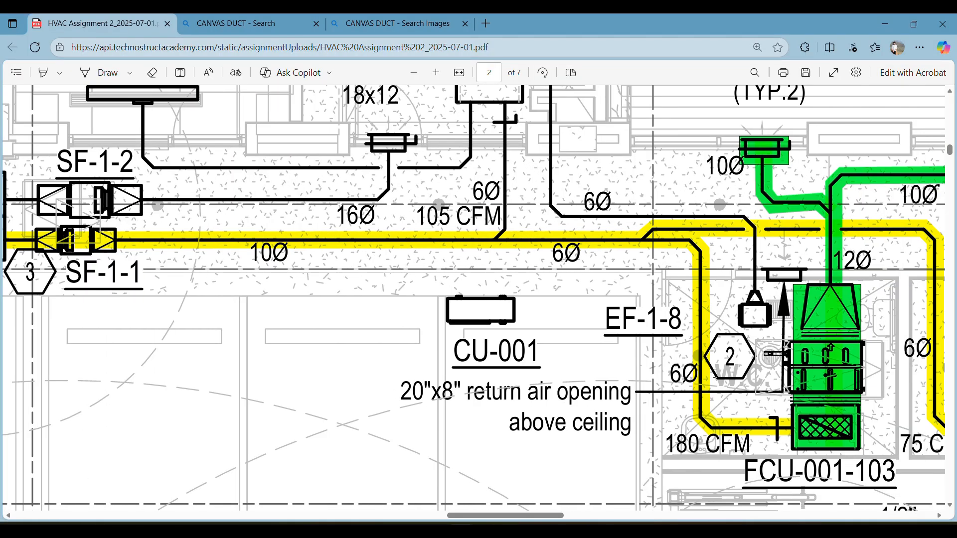
scroll(510, 335, "down", 2, "ctrl")
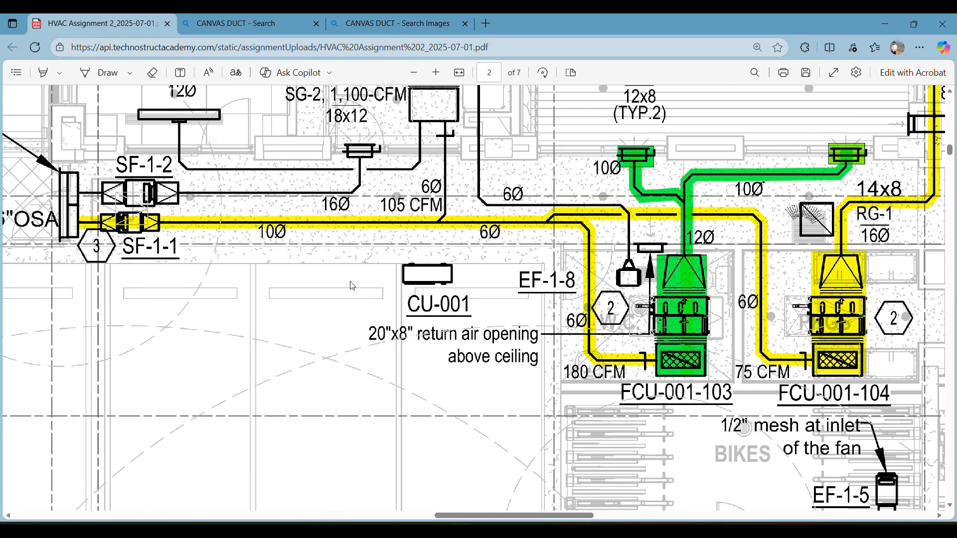
left_click_drag(352, 286, 404, 283)
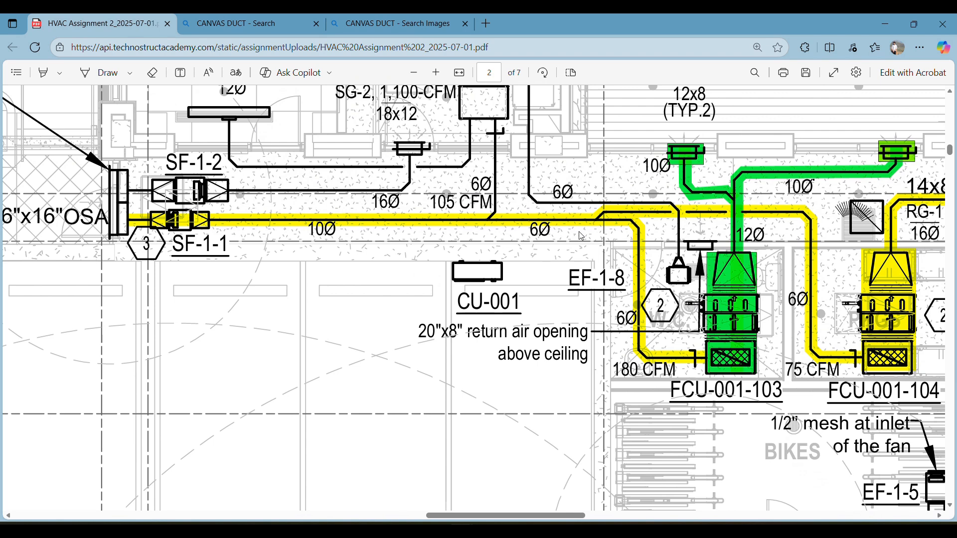
mouse_move(786, 334)
left_mouse_down()
mouse_move(698, 309)
mouse_move(758, 299)
mouse_move(795, 307)
left_mouse_up()
left_click(489, 531)
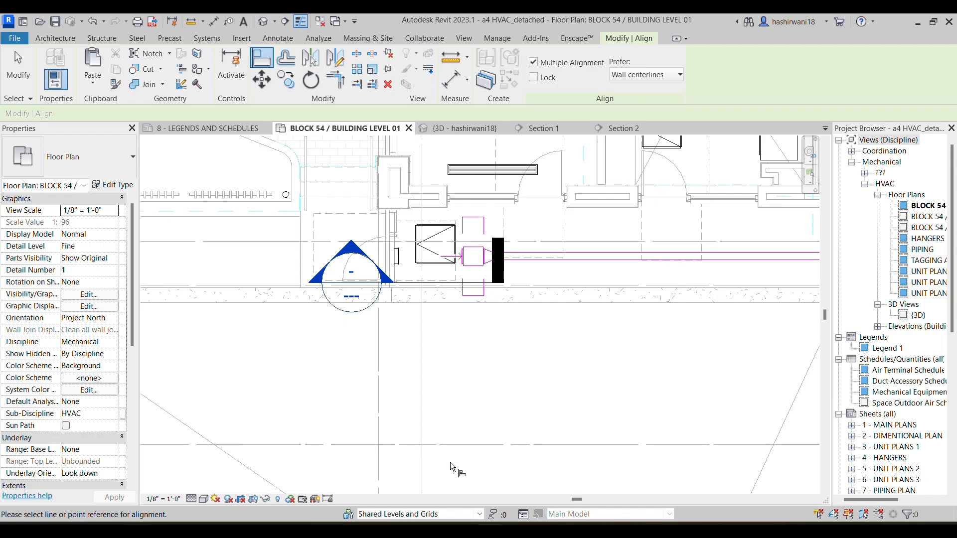
Align the SF-1-1 fan with the make-up air louver's centerline in the Level 1 floor plan
scroll(435, 287, "up", 2)
middle_click_drag(435, 288, 470, 333)
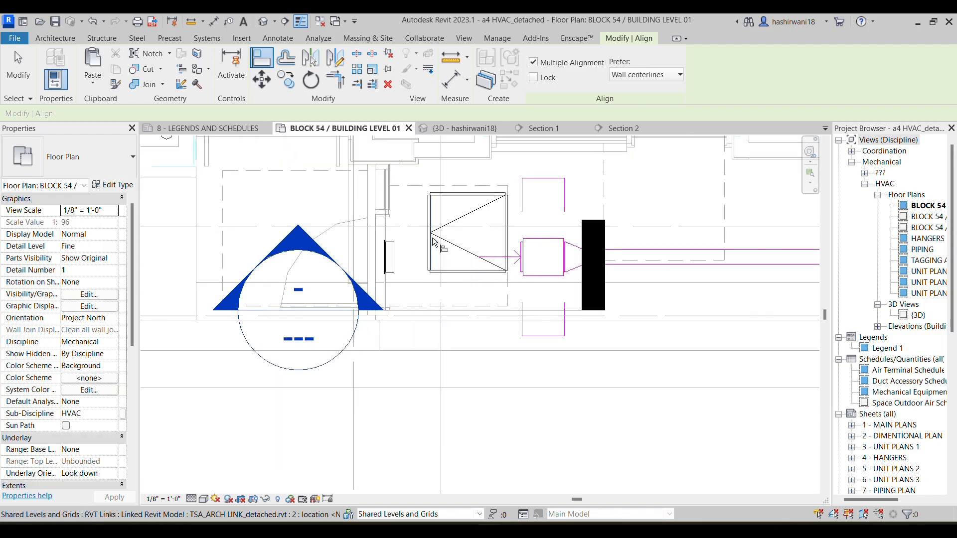
scroll(423, 251, "up", 2)
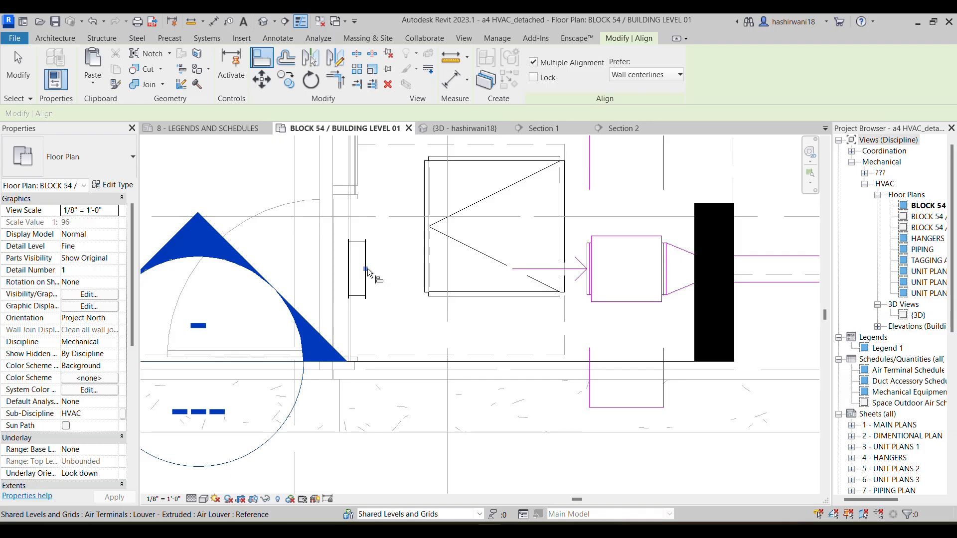
right_click(367, 270)
left_click(389, 277)
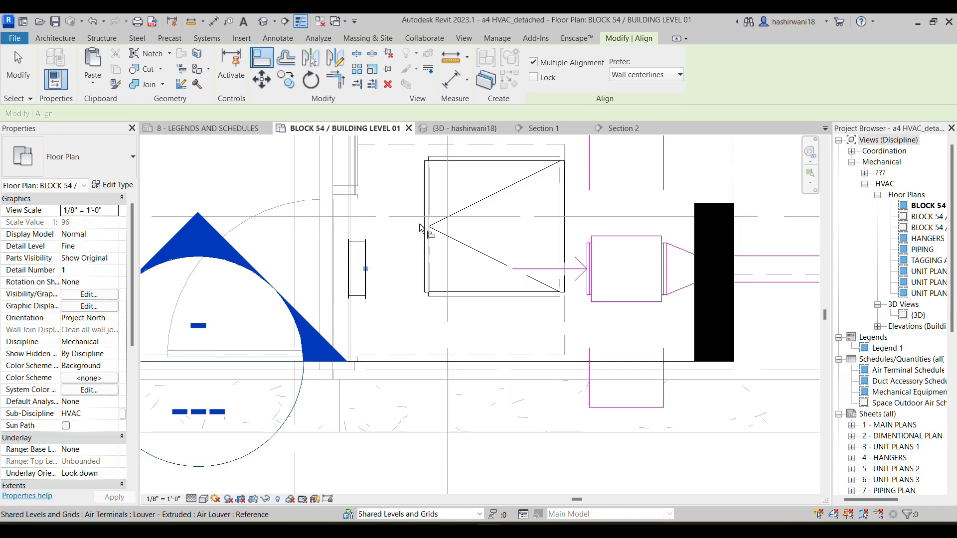
left_click(591, 273)
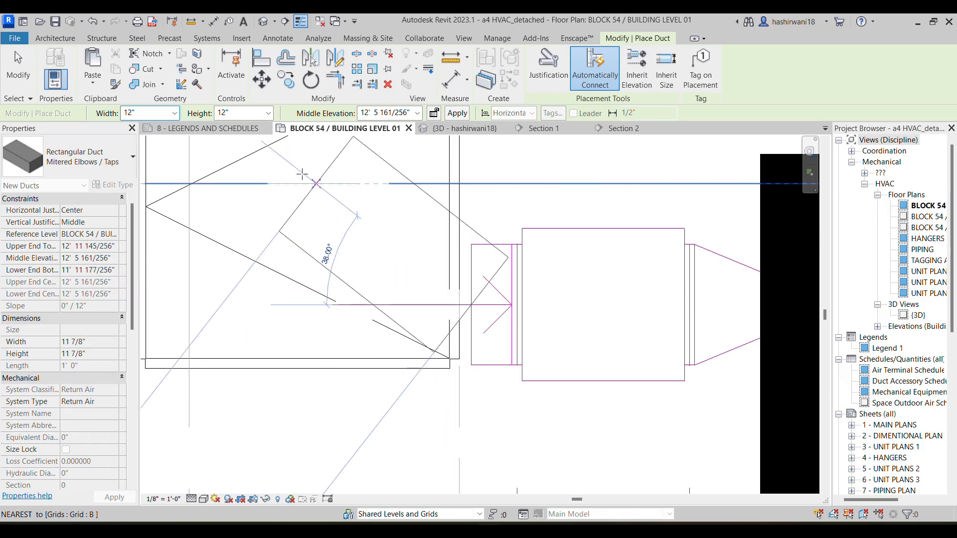
Try to draw a 6" round duct with taps from the SF-1-1 fan's inlet duct to the make-up air louver
left_click(76, 171)
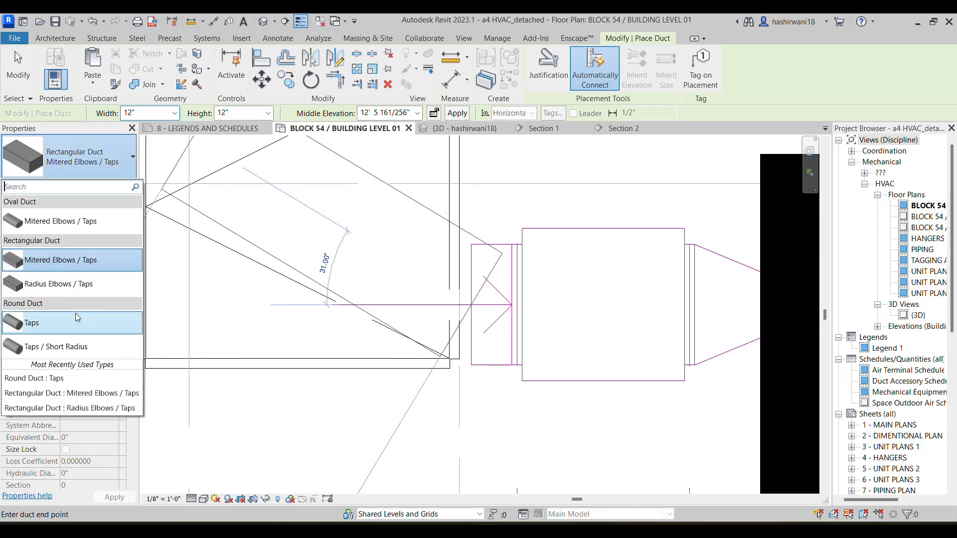
left_click(77, 320)
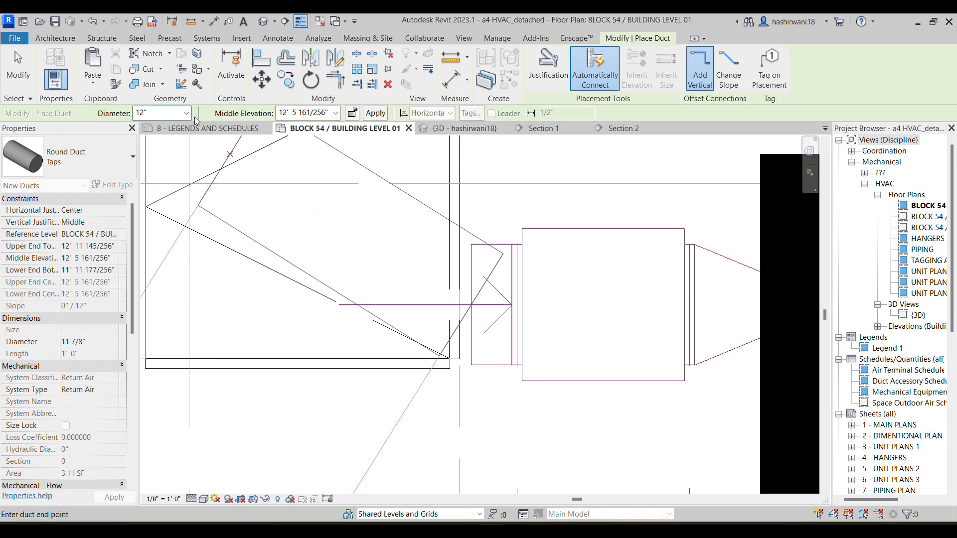
left_click(187, 113)
left_click(155, 158)
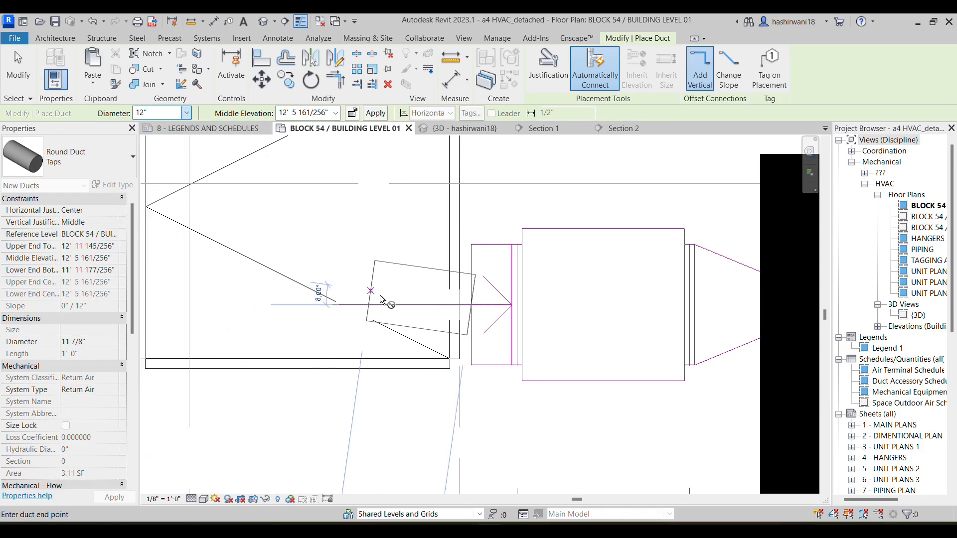
scroll(398, 304, "down", 2)
middle_click_drag(364, 298, 433, 300)
left_click(266, 301)
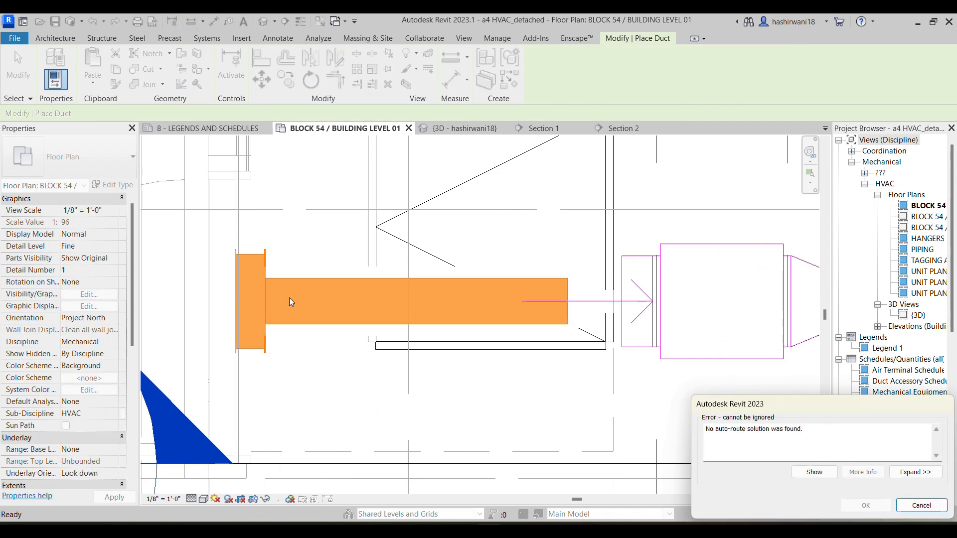
left_click(921, 511)
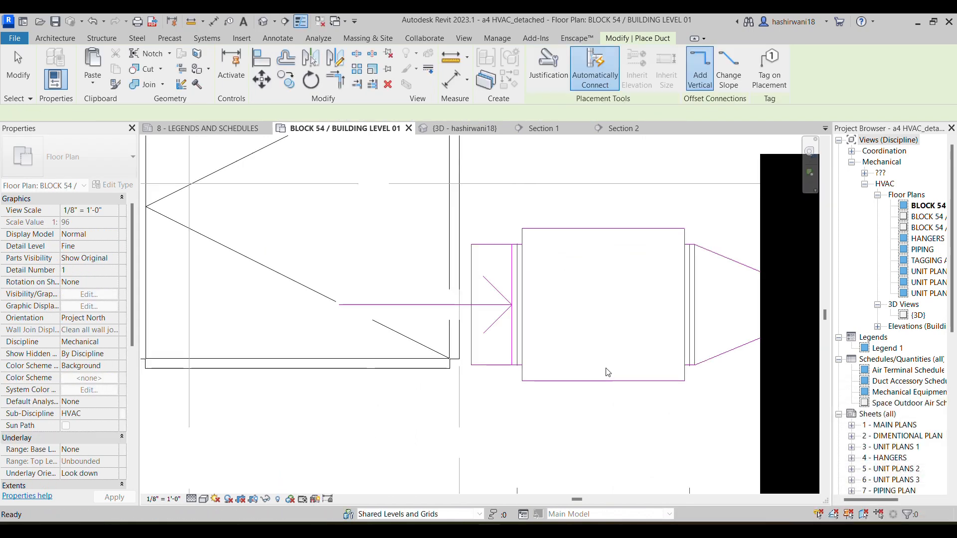
scroll(601, 372, "down", 2)
scroll(307, 353, "down", 1)
middle_click_drag(307, 353, 270, 335)
scroll(380, 354, "down", 1)
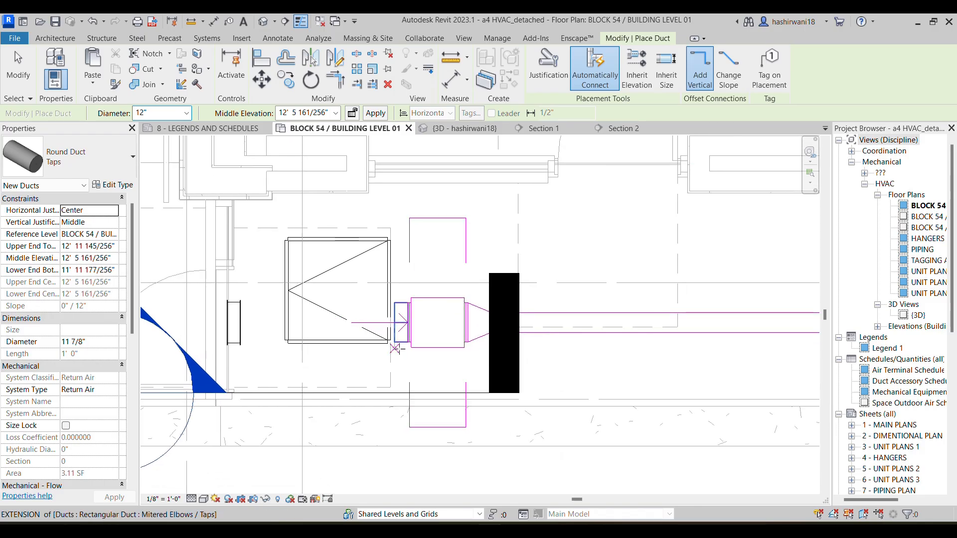
key("Escape")
Move the SF-1-1 fan farther from the louver along its duct line and shorten its rectangular inlet duct to about 5"
left_click(449, 356)
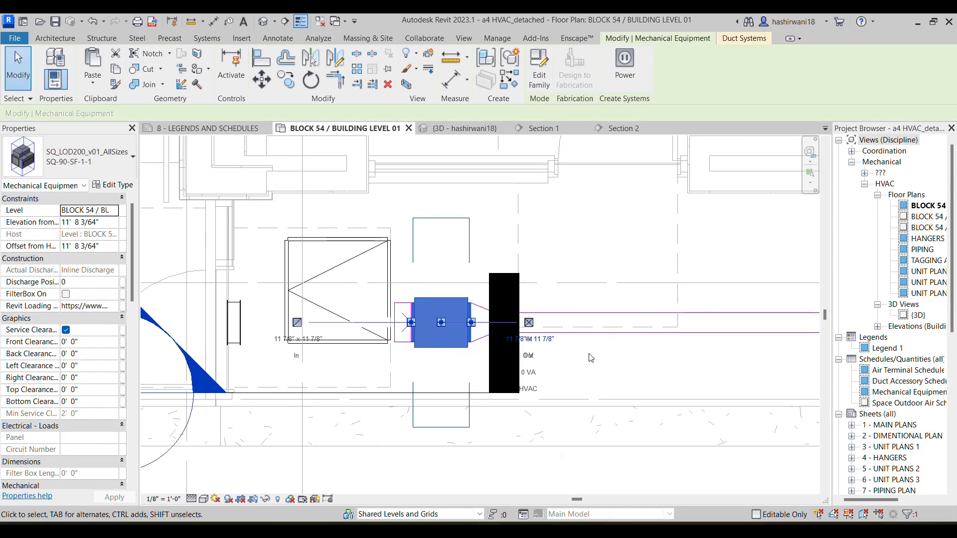
left_click_drag(444, 325, 473, 325)
left_click_drag(520, 353, 646, 353)
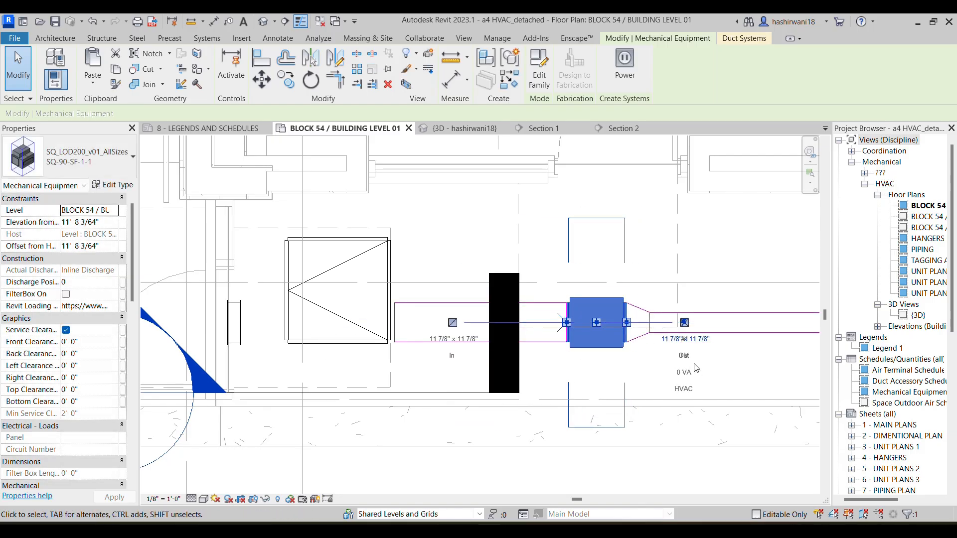
left_click(648, 377)
left_click(401, 329)
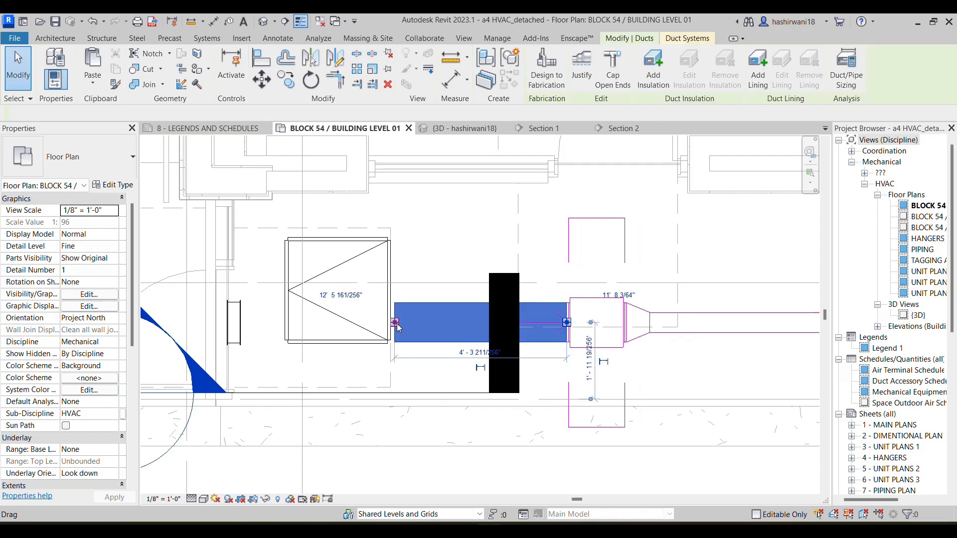
left_click_drag(401, 329, 551, 323)
Draw a 6" round duct with taps from the fan's short rectangular inlet duct to the make-up air louver's connector
right_click(550, 323)
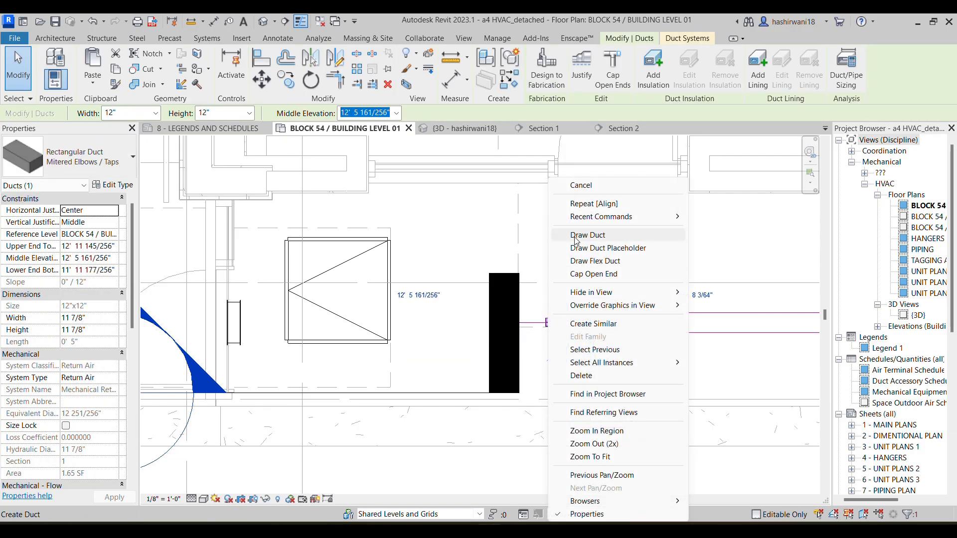
left_click(576, 241)
left_click(75, 157)
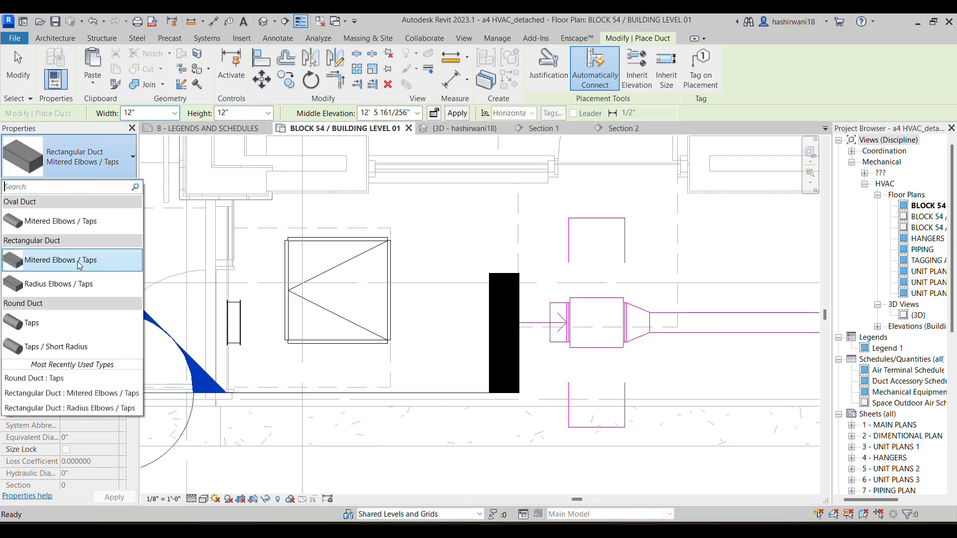
left_click(65, 323)
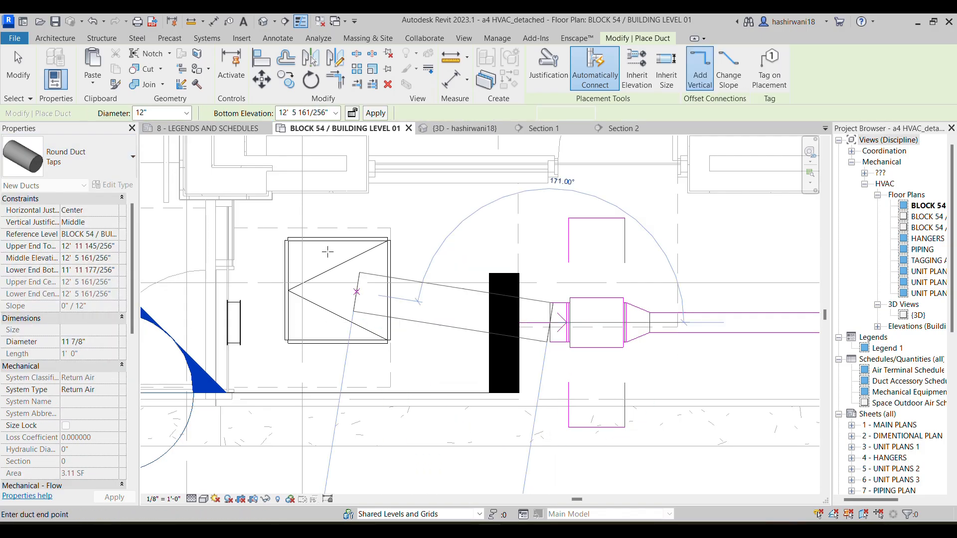
left_click(186, 113)
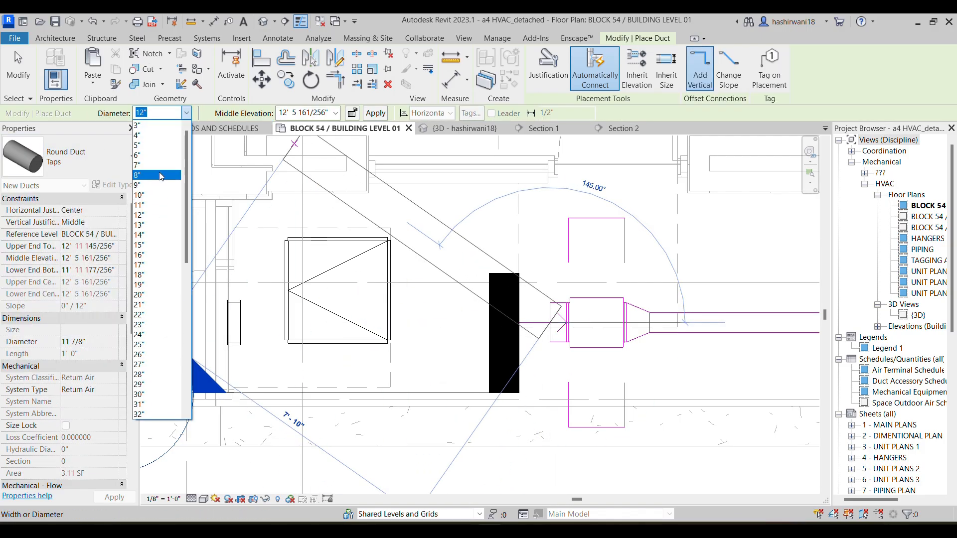
left_click(157, 155)
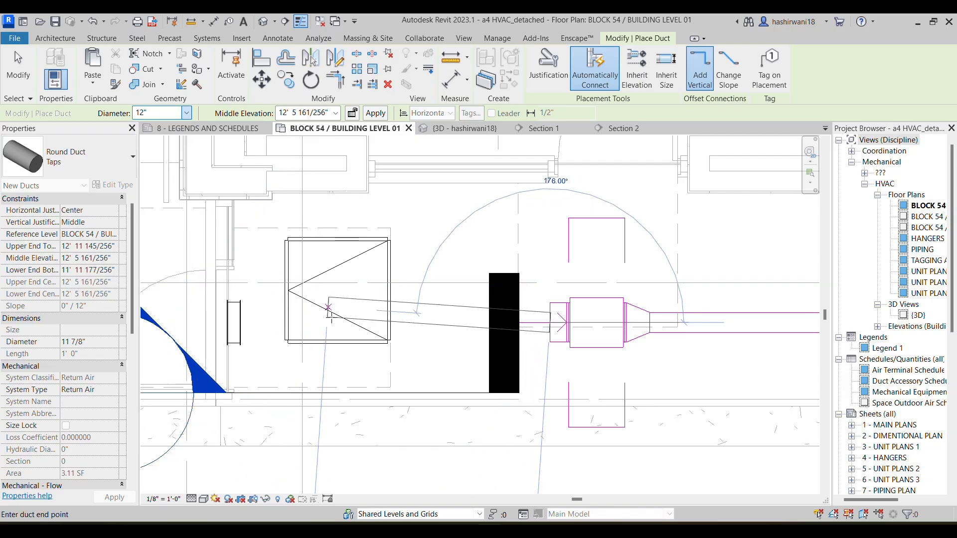
left_click(240, 323)
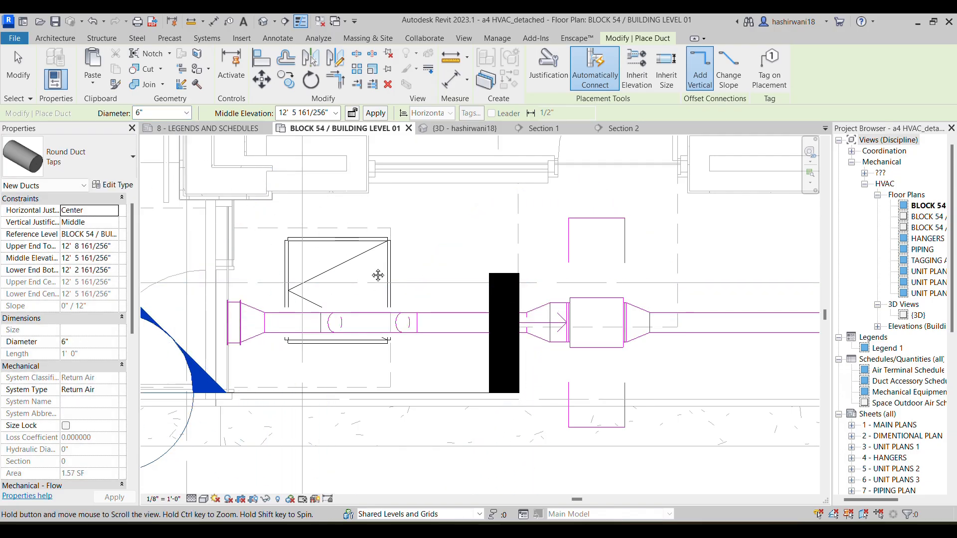
scroll(394, 269, "down", 2)
key("Escape")
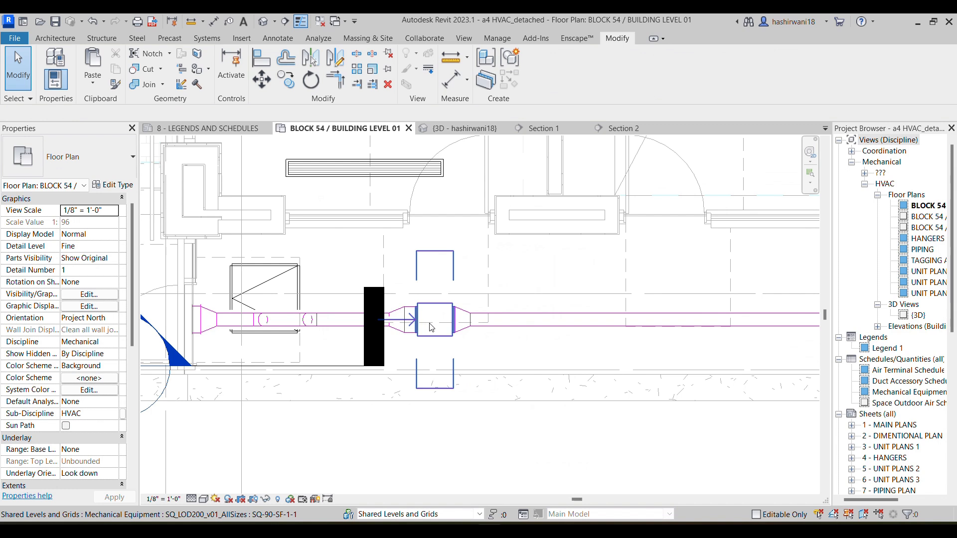
Nudge the SF-1-1 fan closer to the make-up air louver in the floor plan
left_click(431, 327)
key("Left")
key("Left")
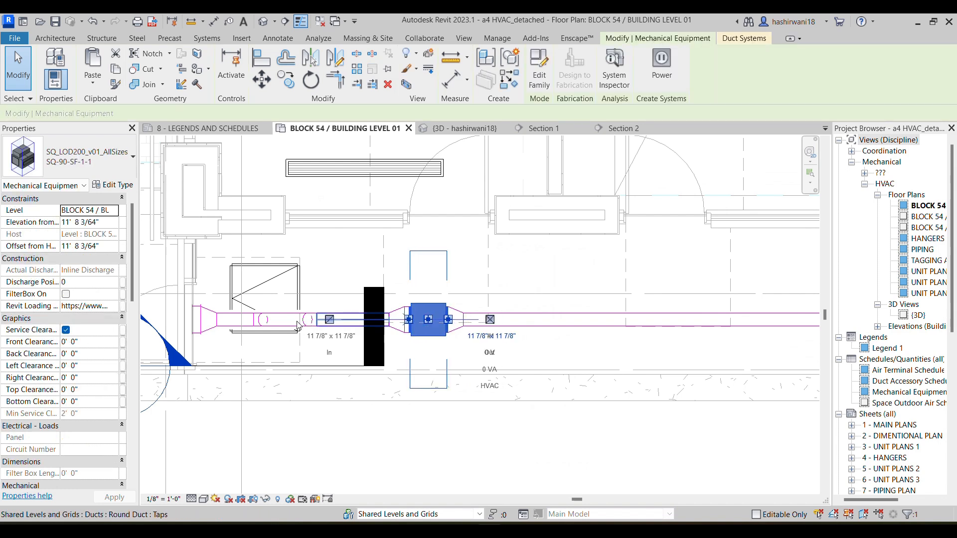
key("Left")
left_click(925, 507)
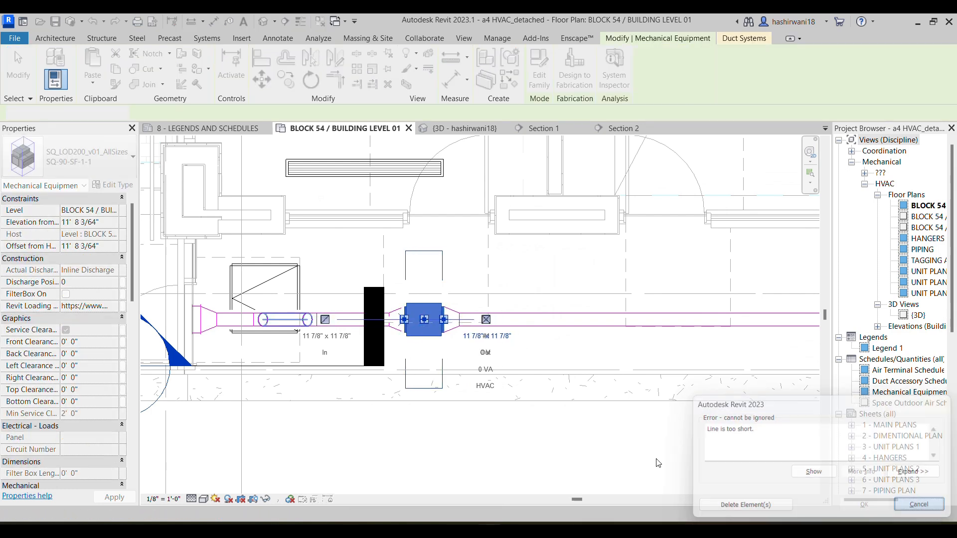
Compare the modeled SF-1-1 duct run with the assignment PDF's branches to FCU-001-103 and FCU-001-104, and review the Level 1 floor plan
middle_click_drag(478, 310, 231, 294)
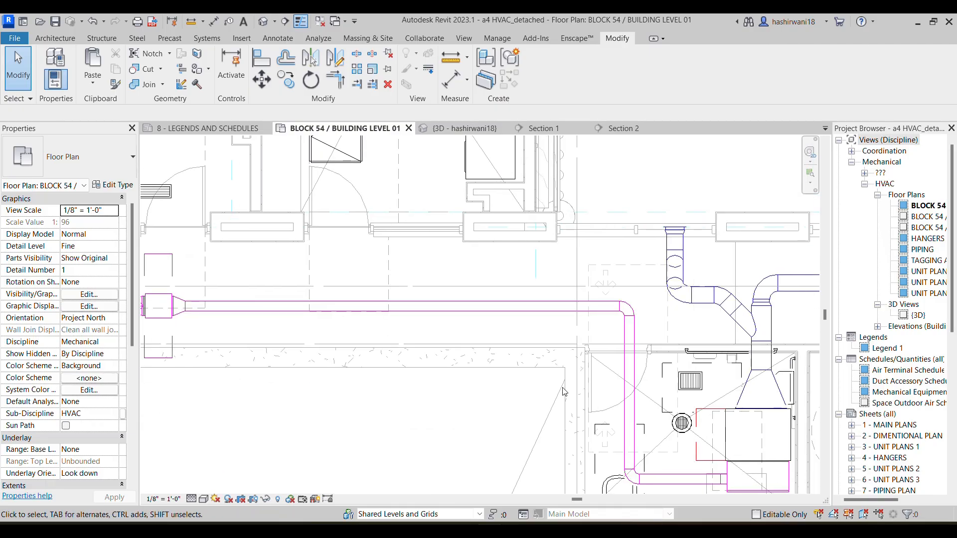
middle_click_drag(610, 303, 507, 278)
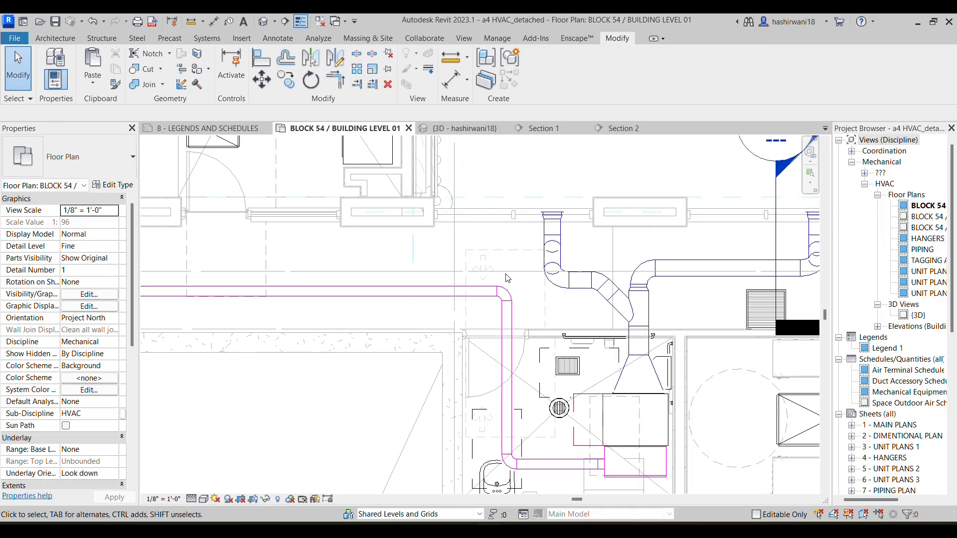
mouse_move(462, 530)
left_click(545, 478)
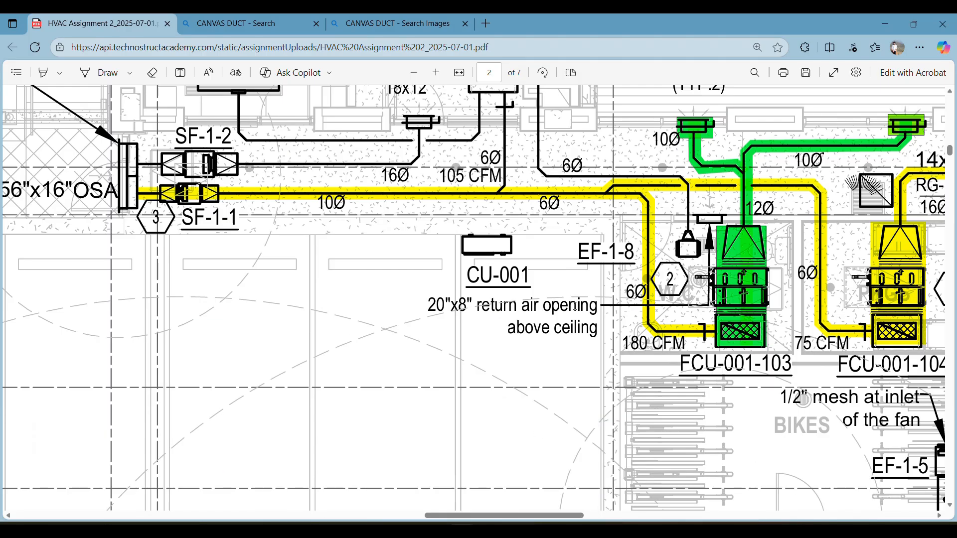
mouse_move(856, 291)
middle_mouse_down()
mouse_move(875, 291)
mouse_move(852, 295)
middle_mouse_up()
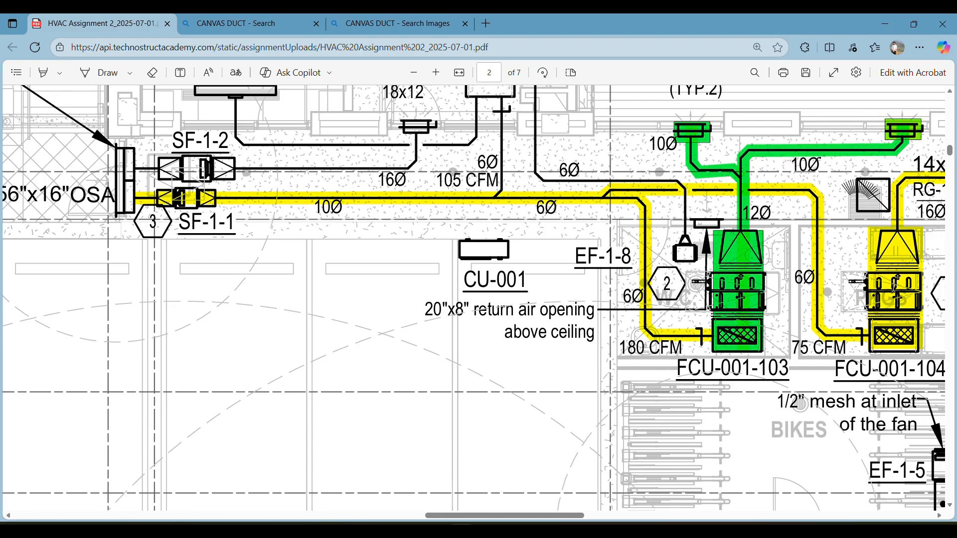
middle_click_drag(928, 368, 878, 346)
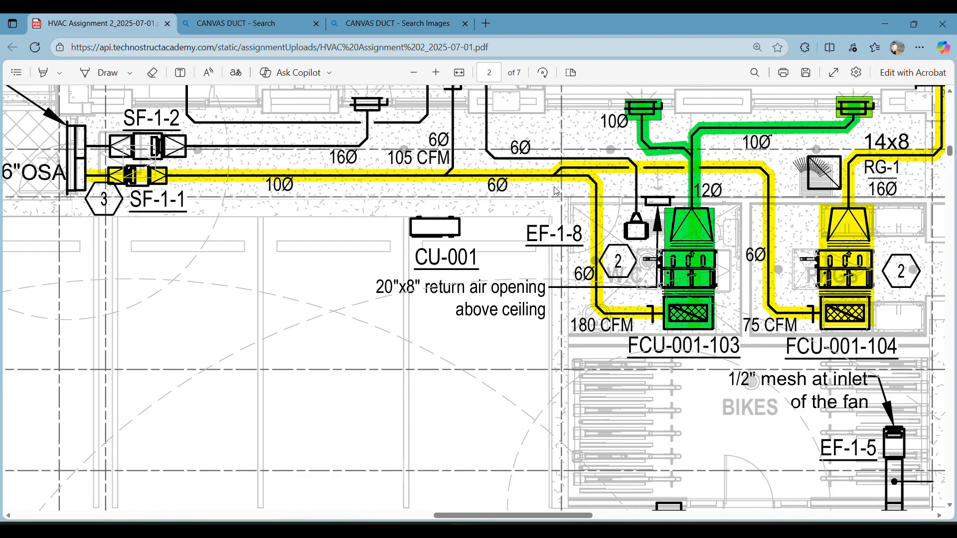
scroll(648, 180, "up", 2)
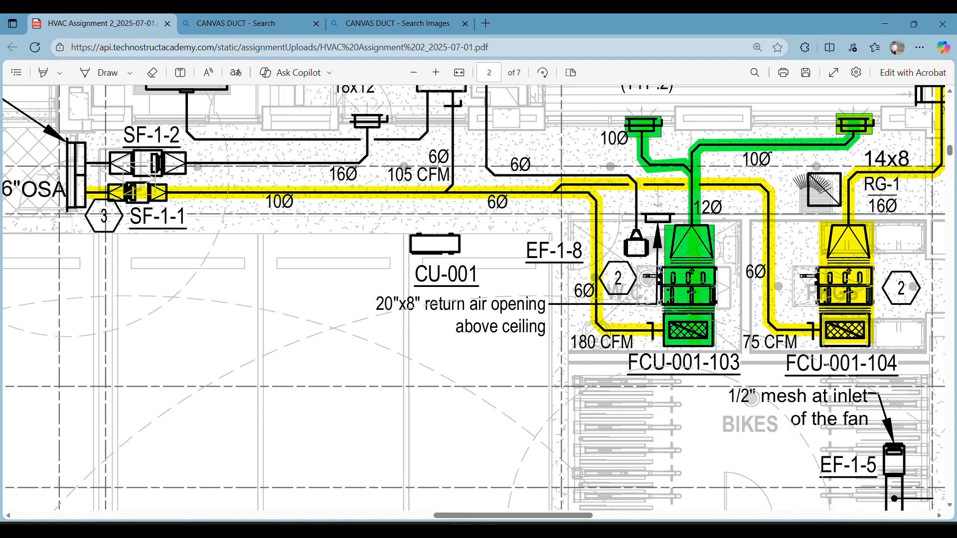
key("alt+Tab")
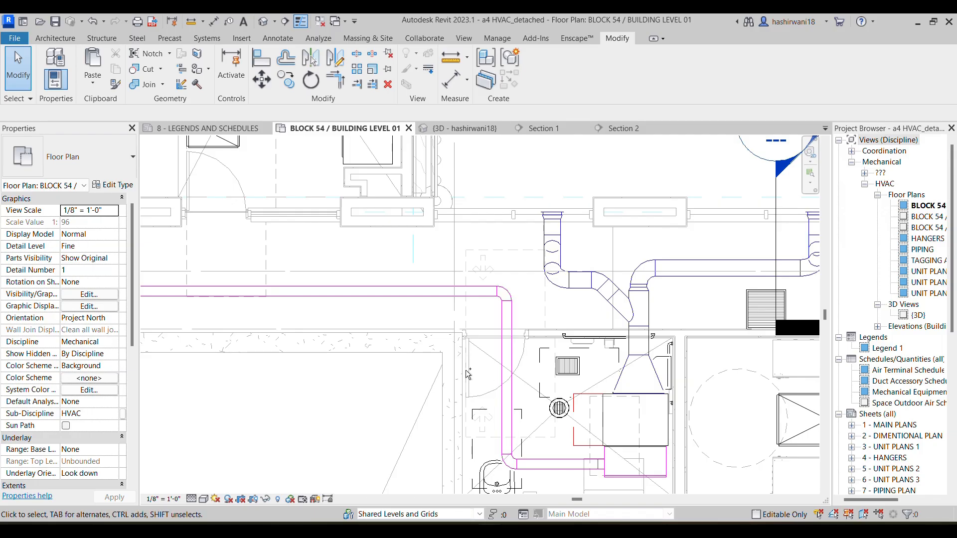
scroll(445, 354, "down", 4)
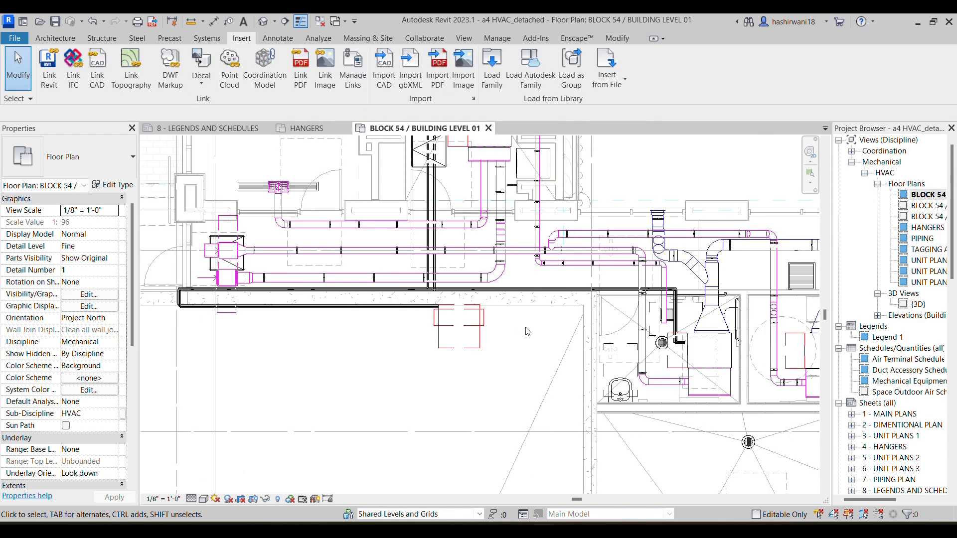
scroll(528, 331, "down", 2)
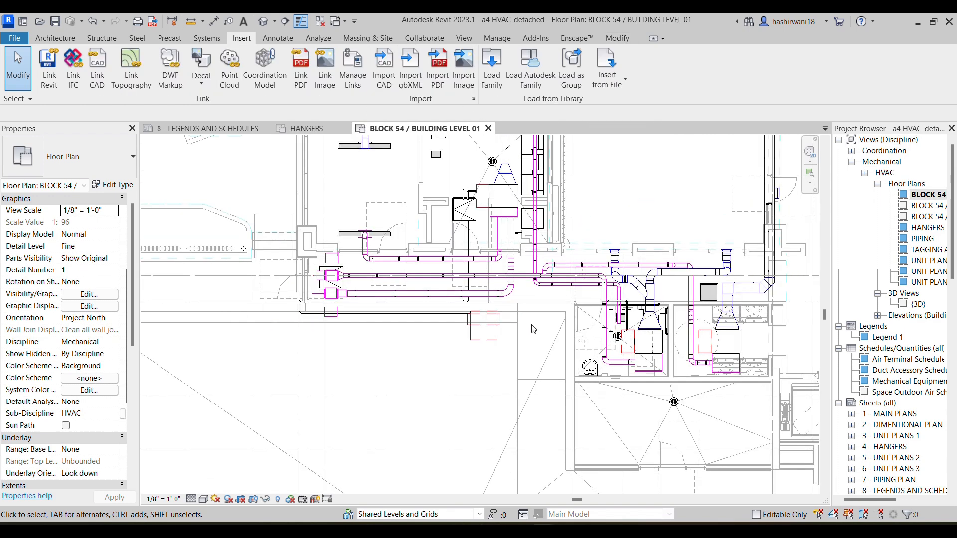
Select the SF-1-1 return air duct network up to both fan coil units and isolate it in a 3D selection box
middle_click_drag(551, 366, 479, 367)
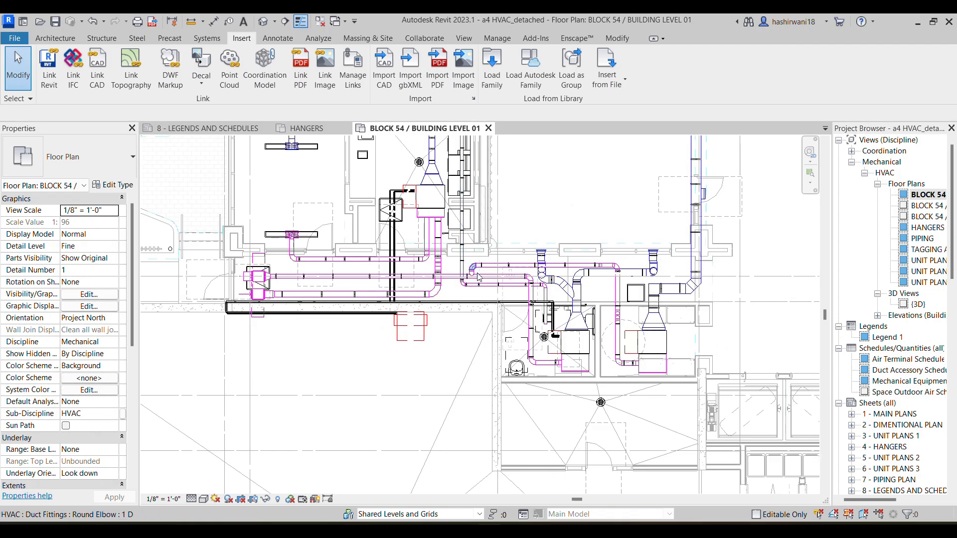
key("Tab")
key("Tab")
key("Tab")
key("Tab")
key("Tab")
key("Tab")
key("Tab")
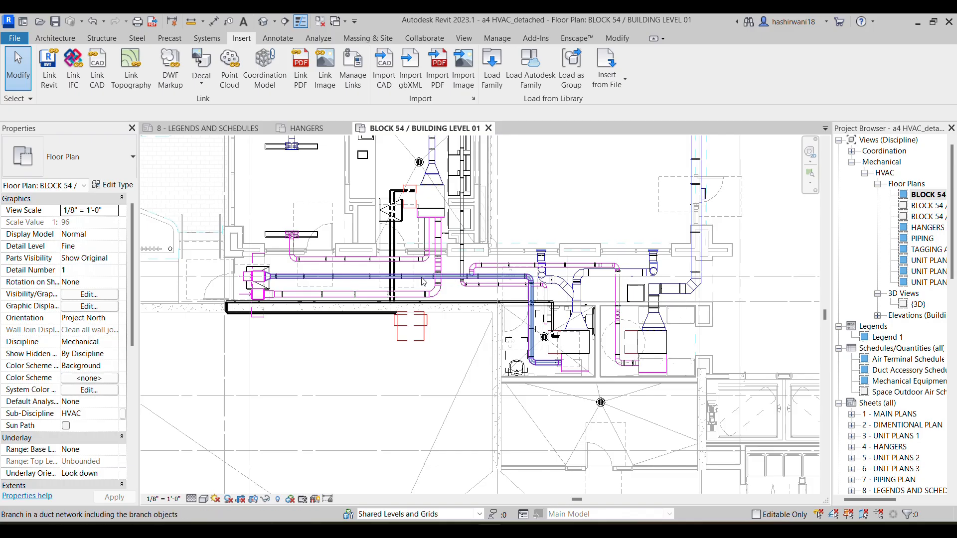
key("Tab")
left_click(424, 283)
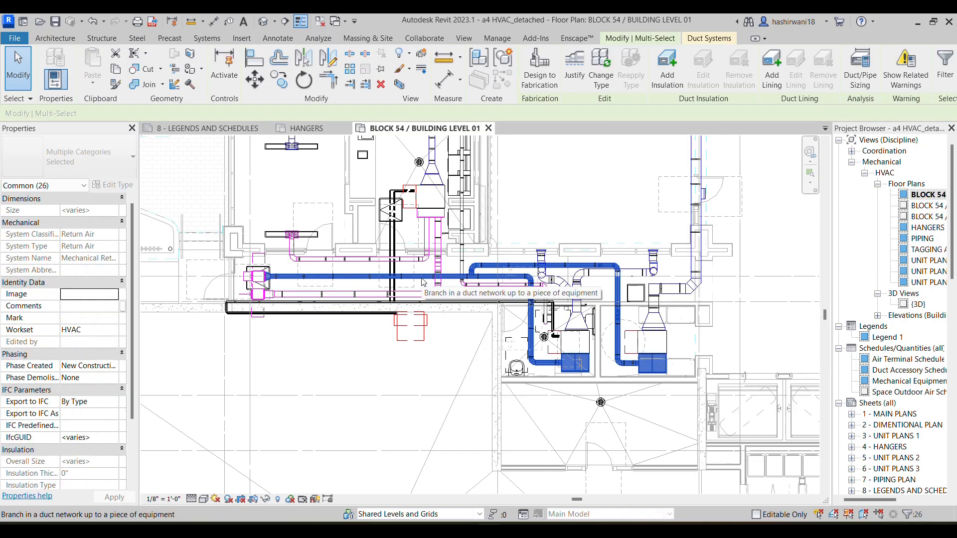
key("b")
key("x")
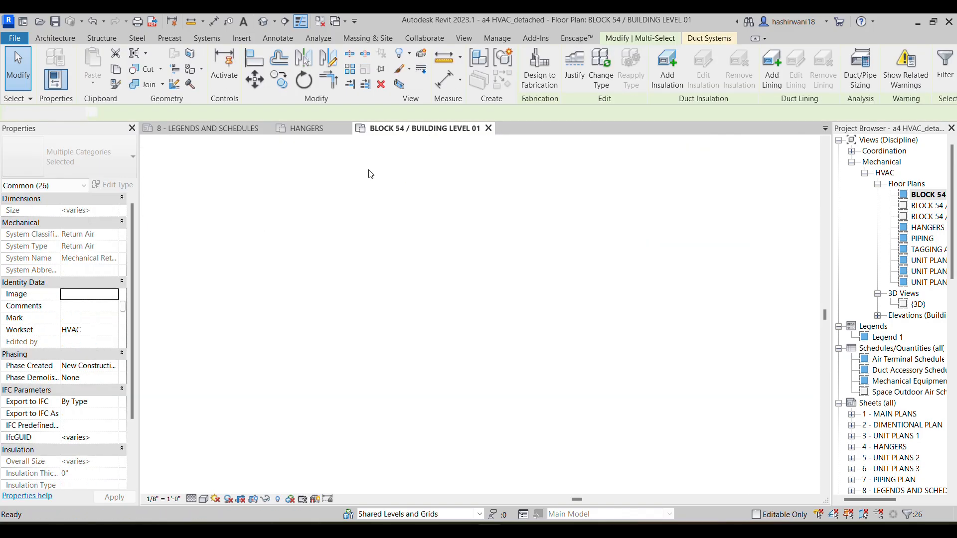
scroll(493, 373, "up", 4)
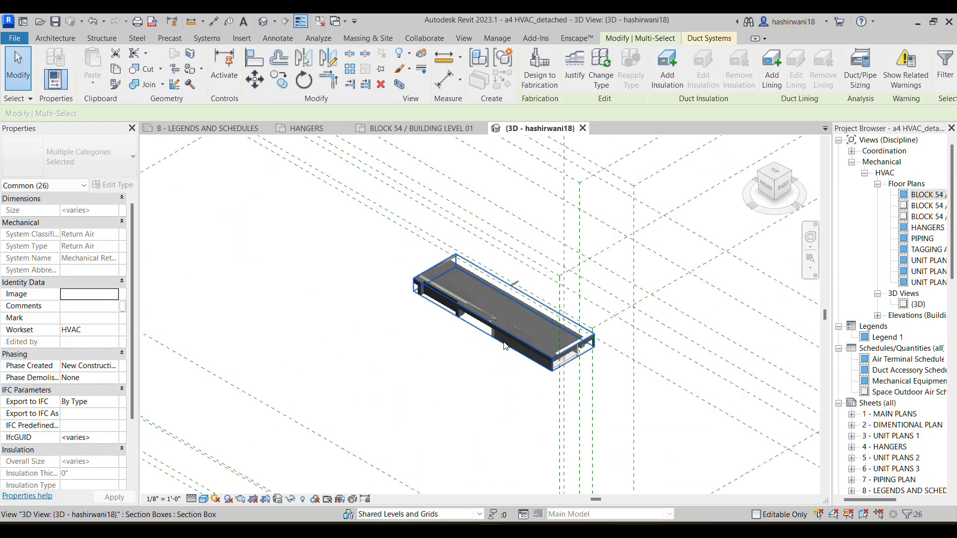
Display the linked TSA_ARCH LINK_detached.rvt model as a halftone underlay in the 3D view
key("g")
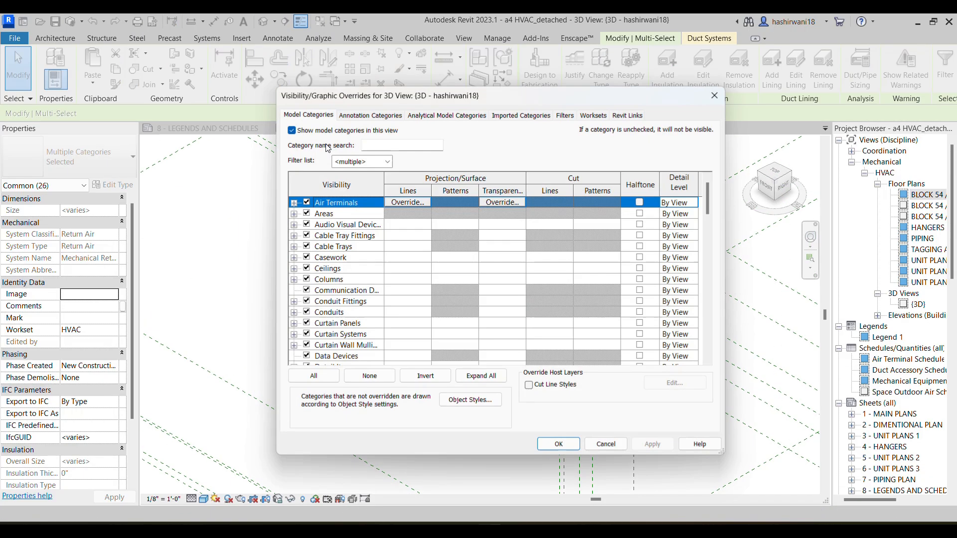
left_click(627, 116)
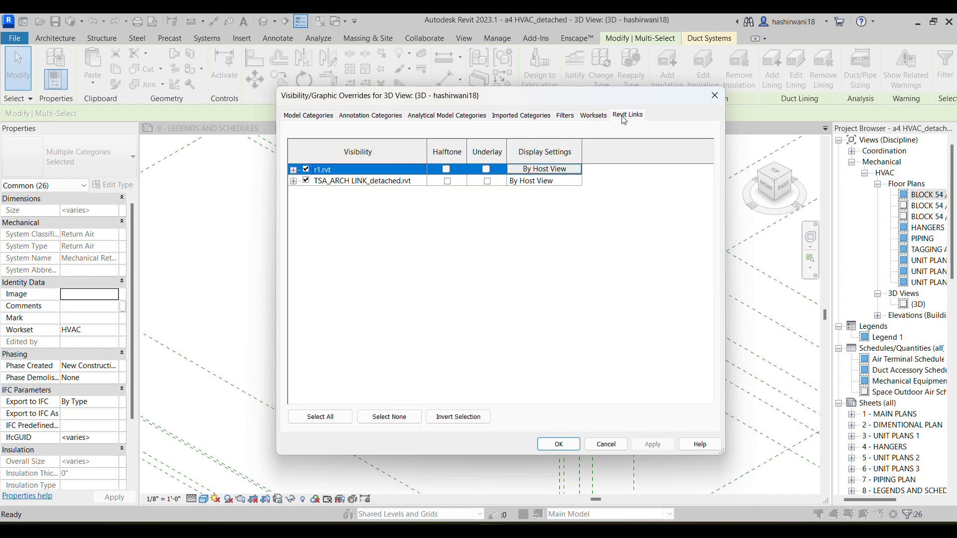
left_click(447, 182)
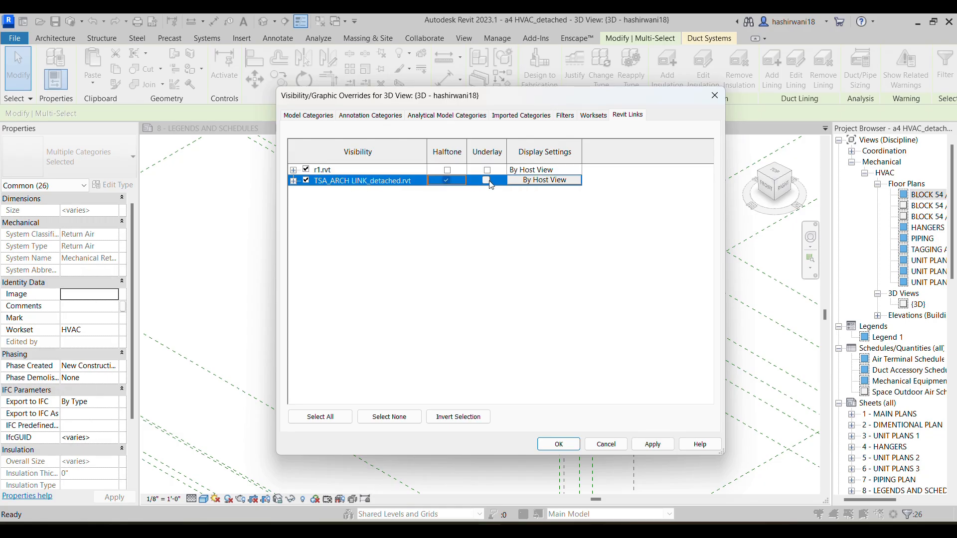
left_click(572, 446)
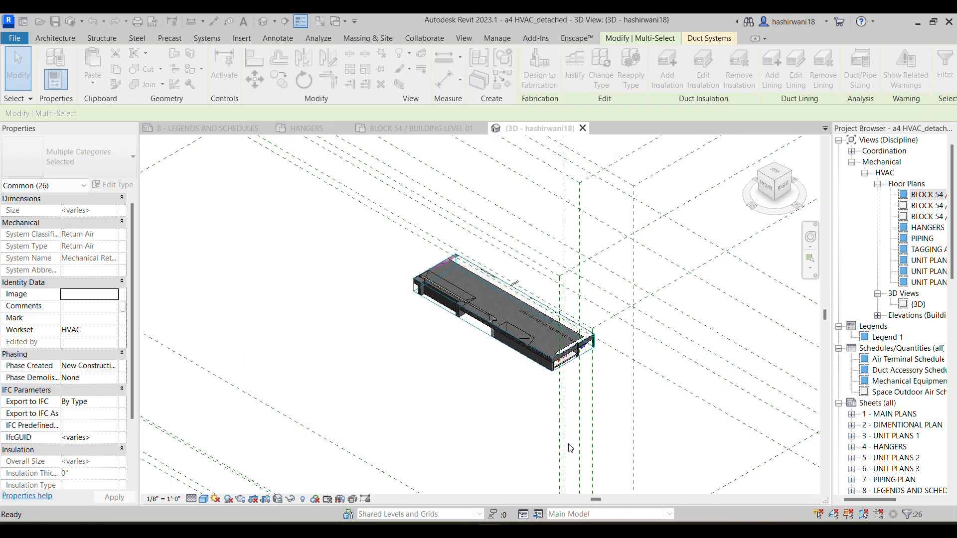
left_click(536, 397)
scroll(472, 345, "up", 5)
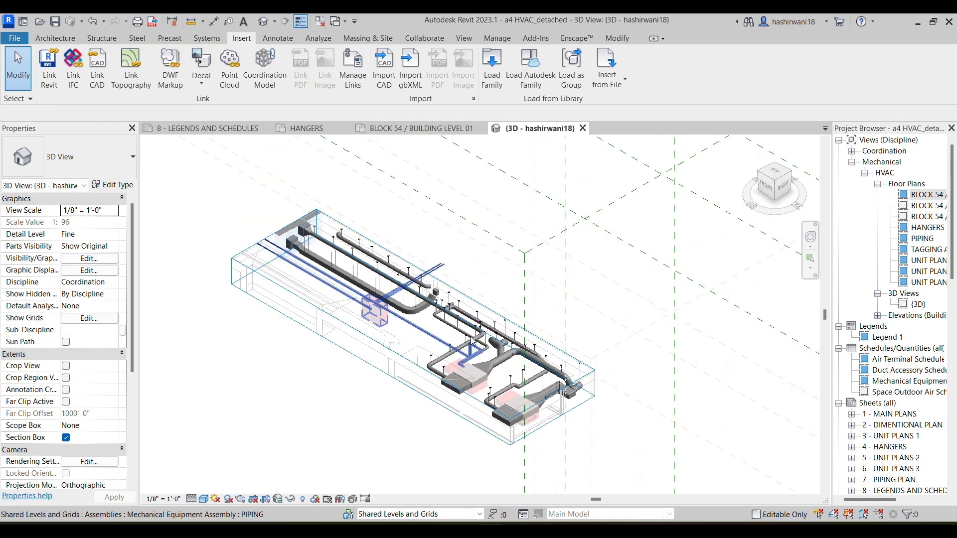
Enlarge the 3D section box horizontally to include the surrounding duct systems across the floor
left_click(482, 305)
left_click_drag(456, 306, 621, 207)
left_click_drag(636, 360, 671, 397)
left_click_drag(354, 201, 277, 154)
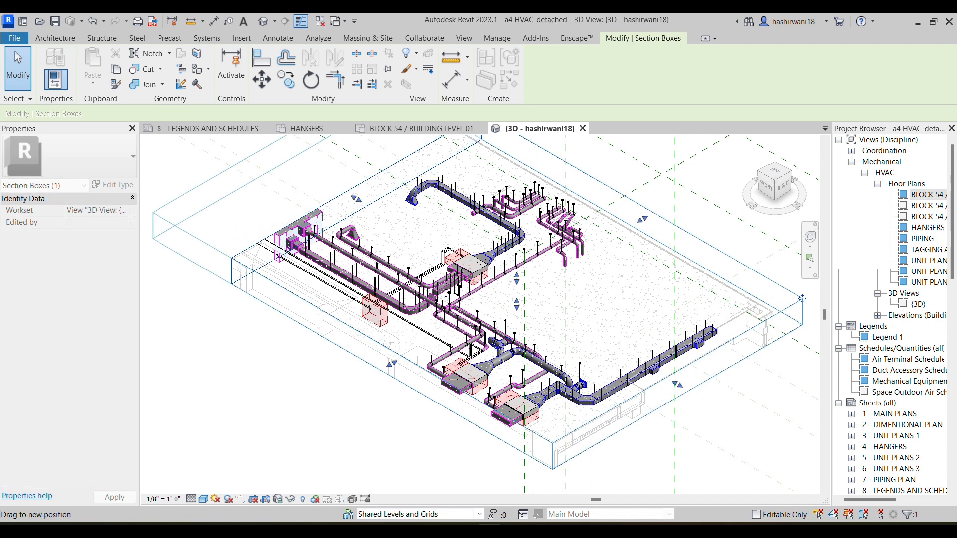
scroll(439, 358, "down", 1)
middle_click_drag(439, 359, 424, 298)
left_click_drag(348, 283, 296, 313)
key("Escape")
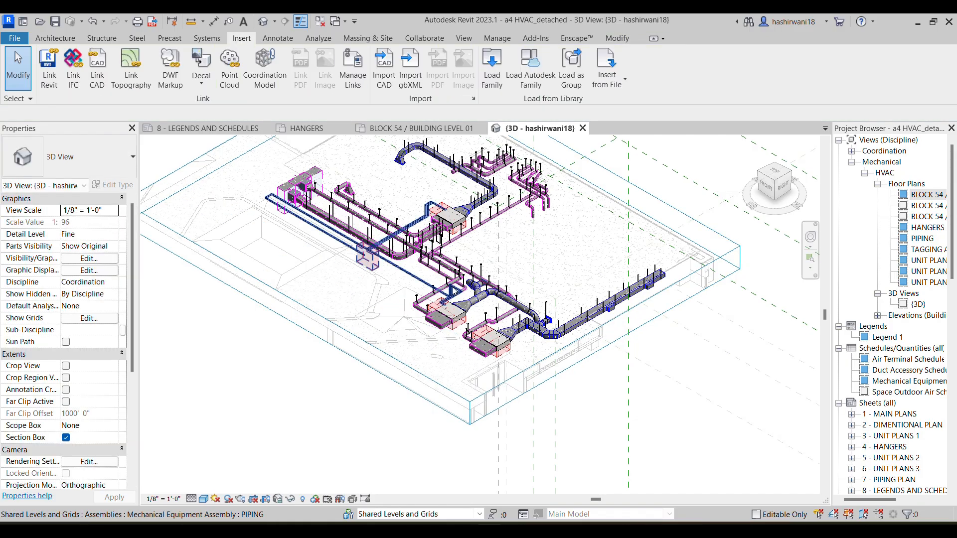
Examine the round branch ducts, supply ducts and hangers around the two fan coil units in the 3D view
scroll(380, 176, "up", 3)
scroll(380, 176, "up", 3)
middle_click_drag(558, 355, 451, 252)
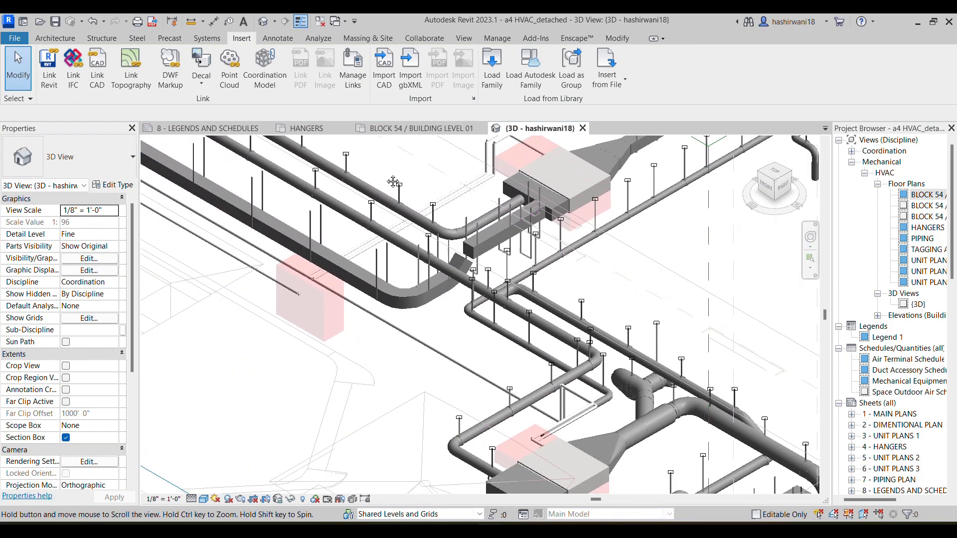
scroll(494, 298, "down", 2)
middle_click_drag(493, 297, 350, 286)
scroll(344, 254, "up", 5)
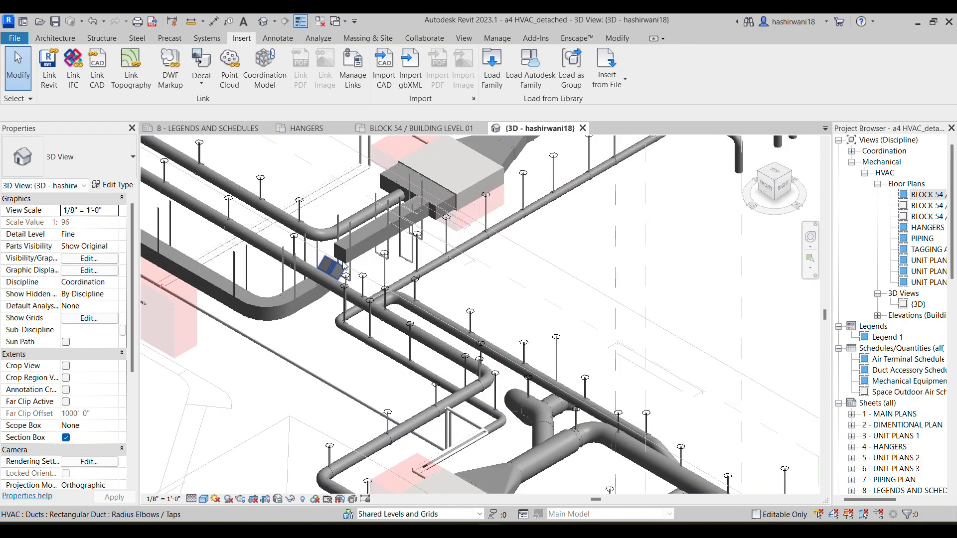
scroll(341, 248, "down", 5)
middle_click_drag(448, 333, 433, 155)
middle_click_drag(482, 343, 489, 377)
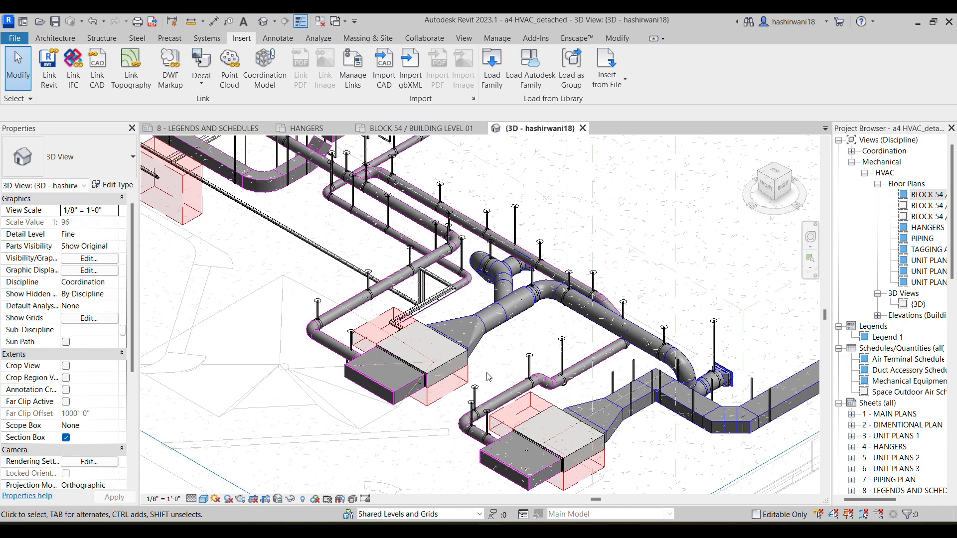
middle_click_drag(448, 333, 286, 388)
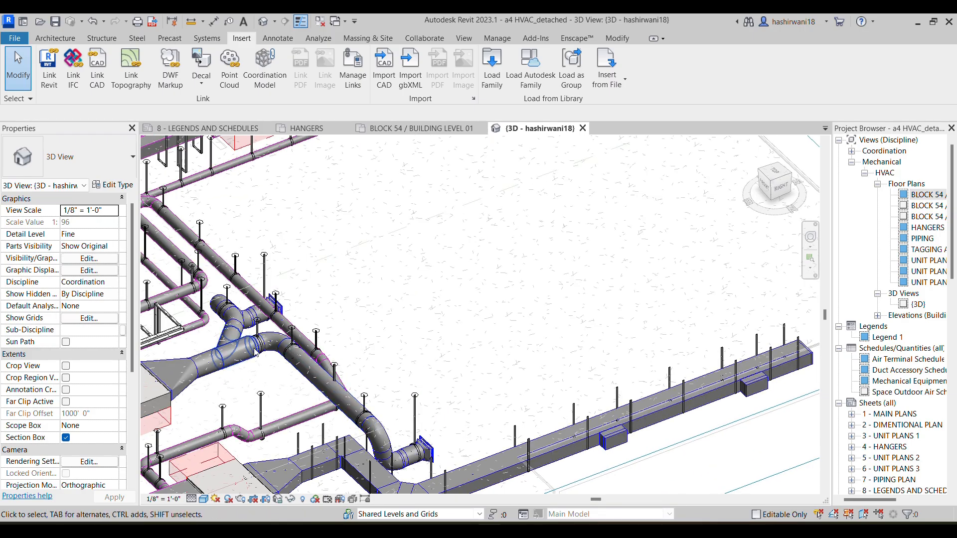
middle_click_drag(227, 324, 419, 349)
middle_click_drag(311, 233, 429, 366)
middle_click_drag(239, 171, 432, 350)
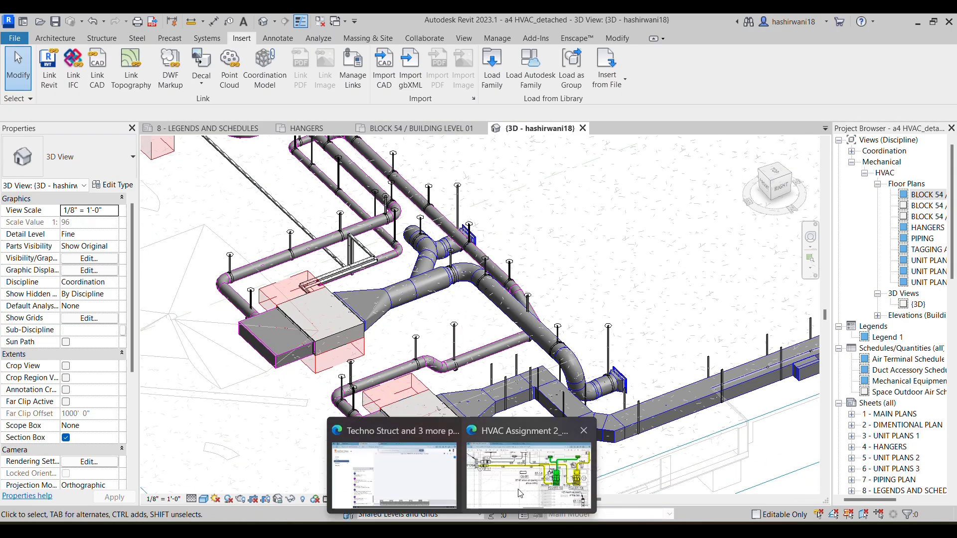
Compare the assignment PDF's FCU-001-103 and FCU-001-104 layout with the model, and examine the offset in the FCU-001-104 inlet branch
left_click(474, 468)
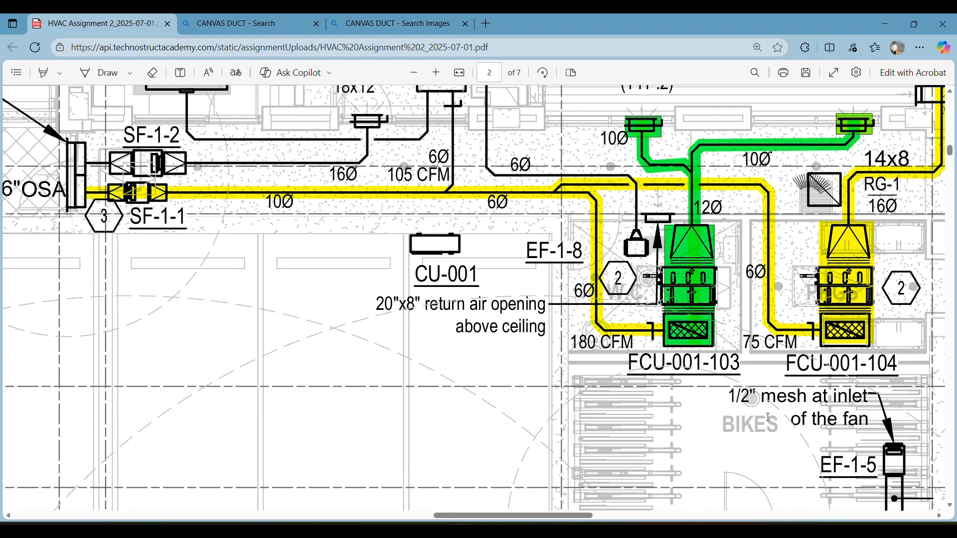
key("alt+Tab")
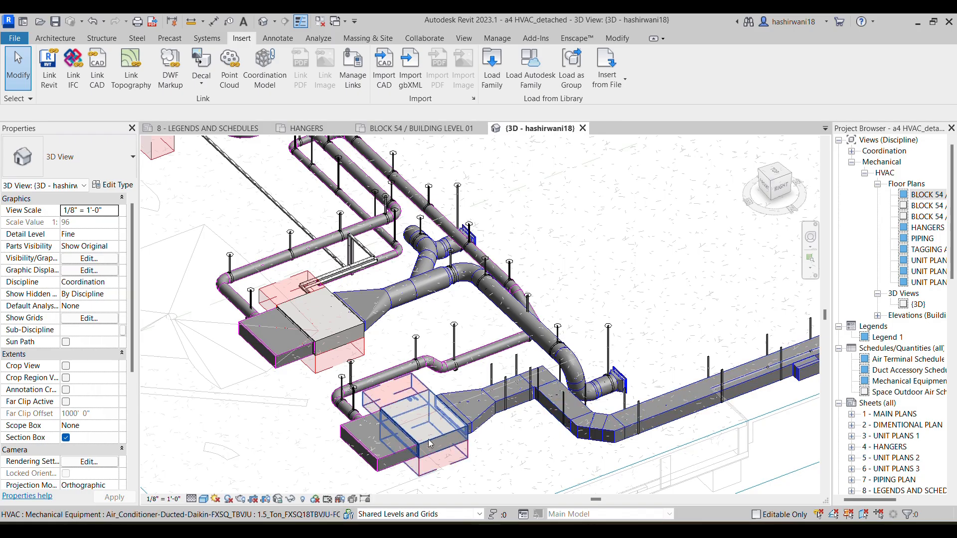
scroll(355, 417, "up", 2)
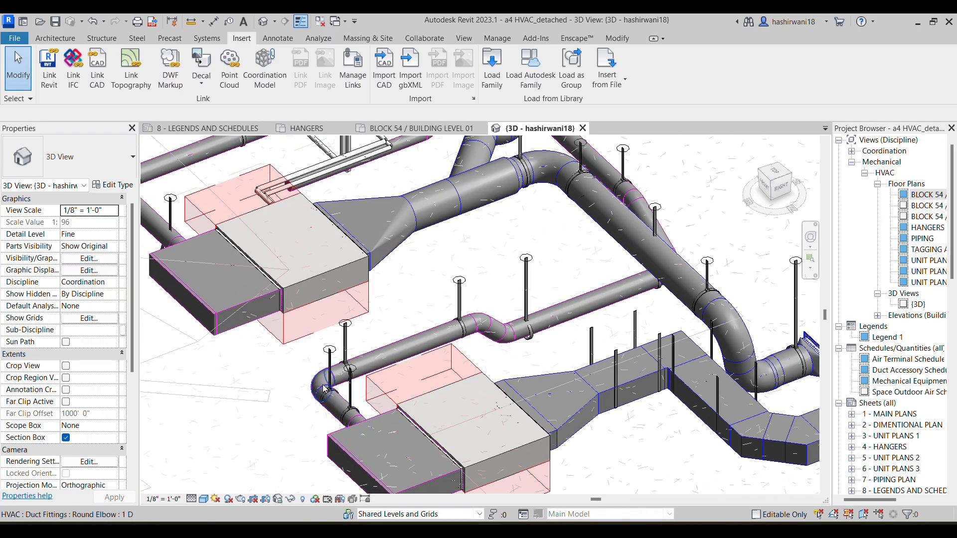
scroll(499, 344, "up", 4)
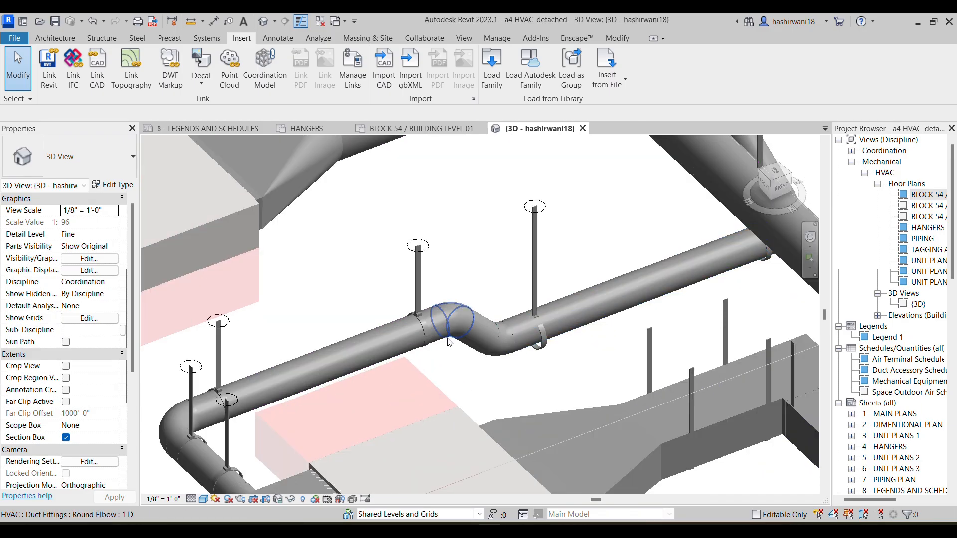
middle_click_drag(554, 324, 496, 327)
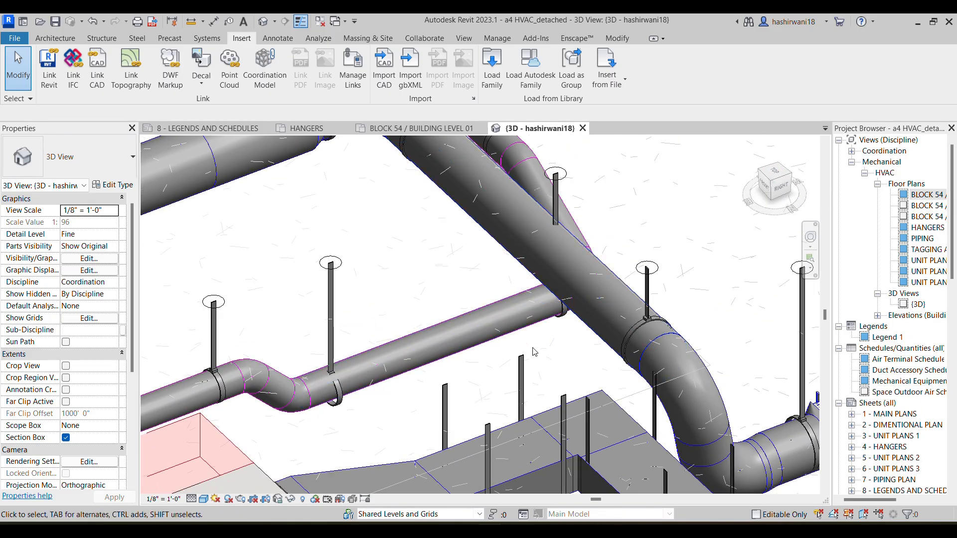
middle_click_drag(540, 355, 530, 297, "shift")
scroll(530, 297, "down", 3)
middle_click_drag(340, 316, 241, 284, "shift")
middle_click_drag(320, 316, 304, 298)
scroll(305, 294, "down", 3)
scroll(289, 215, "up", 8)
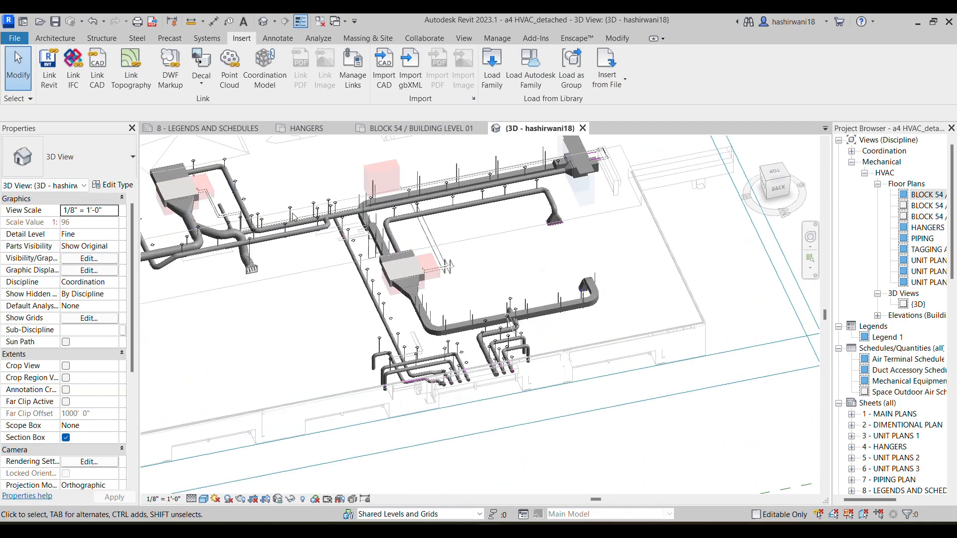
Examine the 6" branch duct from the fan coil unit past the supply duct crossings to the main run
scroll(240, 265, "up", 2)
middle_click_drag(306, 278, 583, 295)
middle_click_drag(363, 319, 451, 338)
middle_click_drag(319, 199, 407, 329)
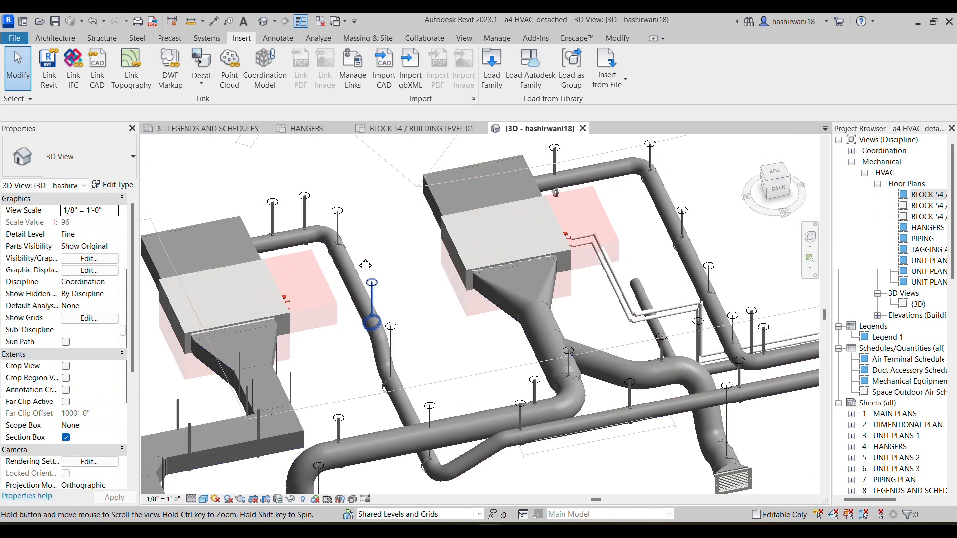
middle_click_drag(383, 333, 346, 281)
scroll(349, 299, "up", 1)
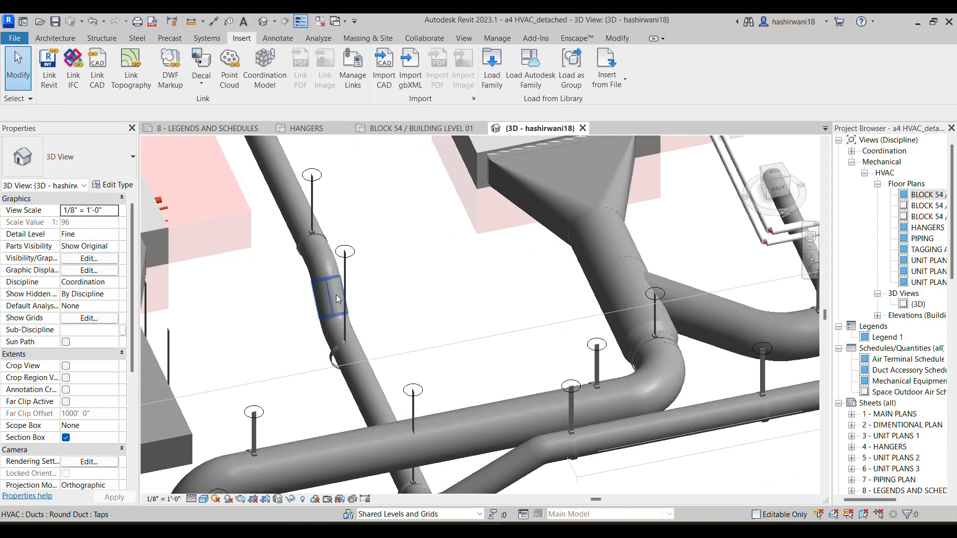
scroll(323, 259, "up", 2)
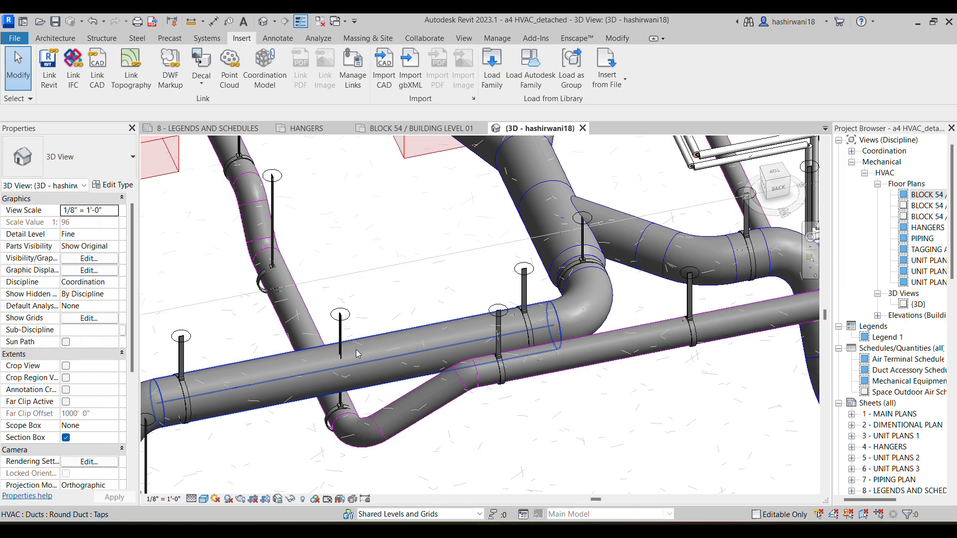
middle_click_drag(471, 356, 255, 367)
scroll(255, 368, "down", 1)
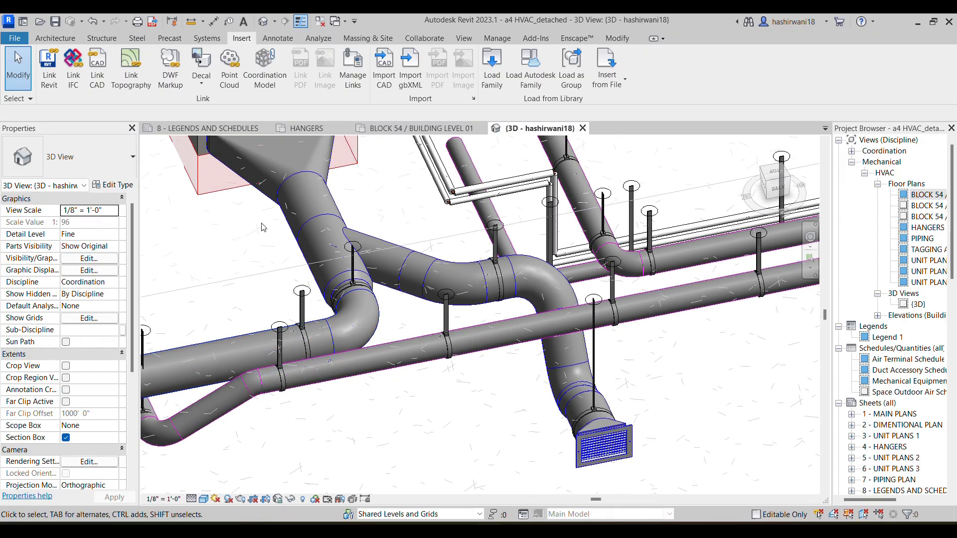
middle_click_drag(695, 334, 624, 335, "shift")
scroll(623, 270, "up", 2)
middle_click_drag(656, 264, 611, 293)
scroll(611, 292, "down", 3)
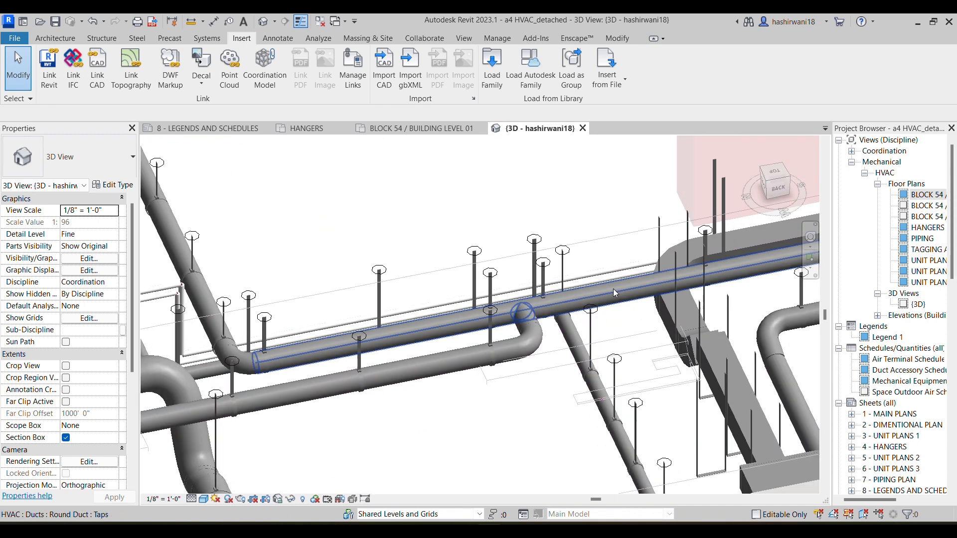
Examine the branch junction, the neighbouring fan coil unit and the duct and piping runs towards the make-up air louver
middle_click_drag(214, 287, 444, 283)
scroll(448, 283, "down", 3)
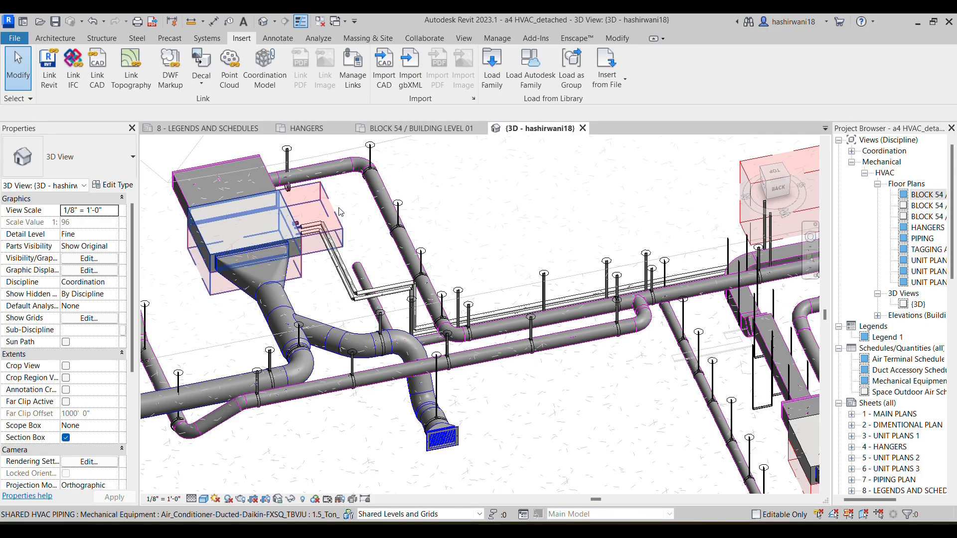
scroll(554, 288, "up", 6)
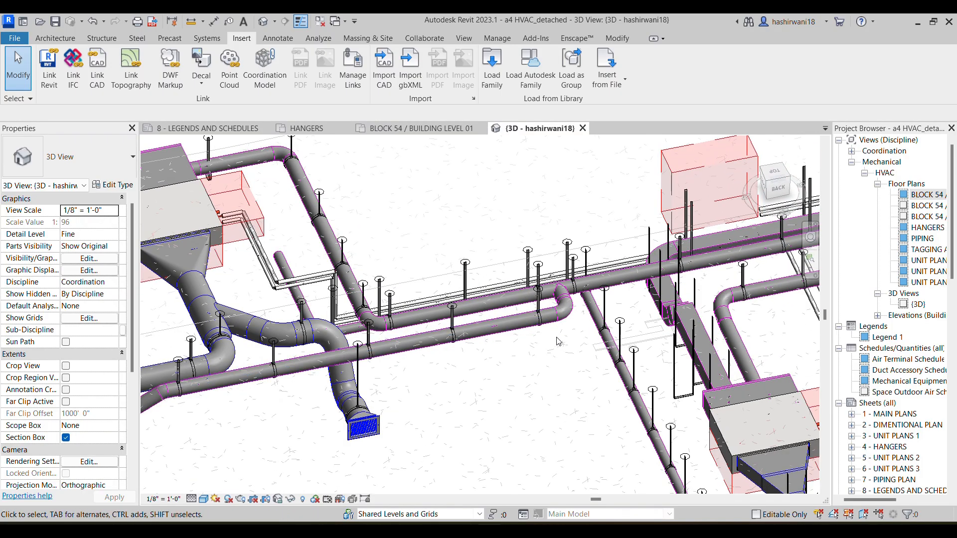
scroll(554, 289, "down", 5)
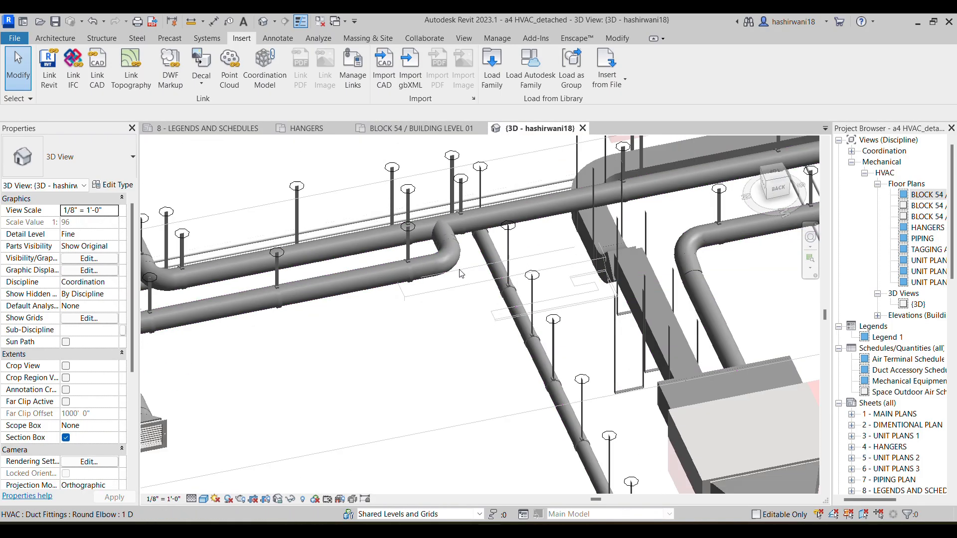
scroll(504, 319, "down", 2)
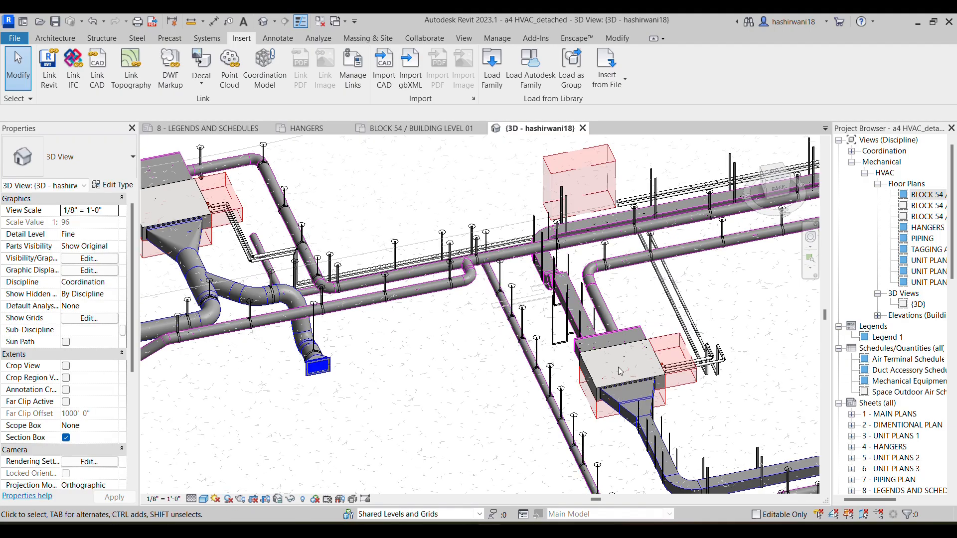
middle_click_drag(722, 409, 522, 278)
middle_click_drag(536, 349, 546, 453)
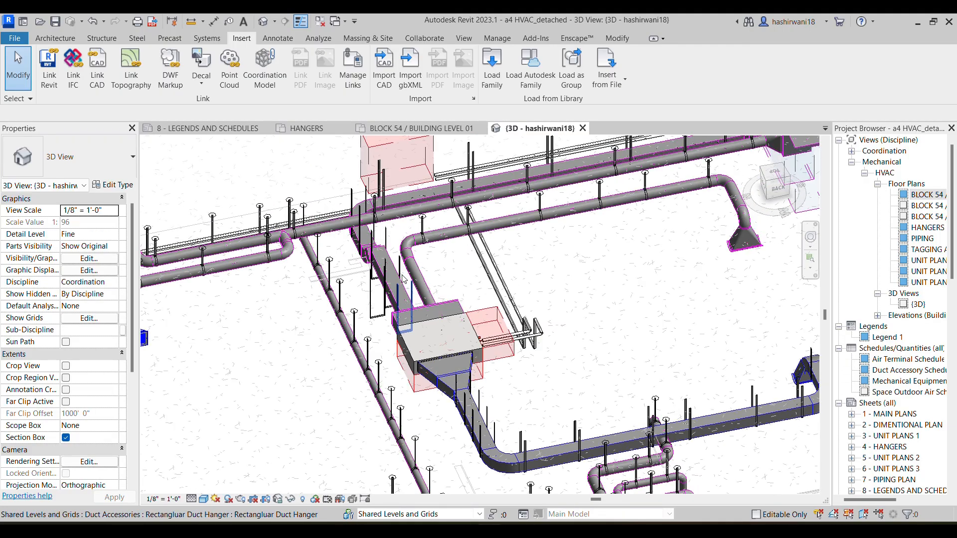
middle_click_drag(428, 338, 458, 387)
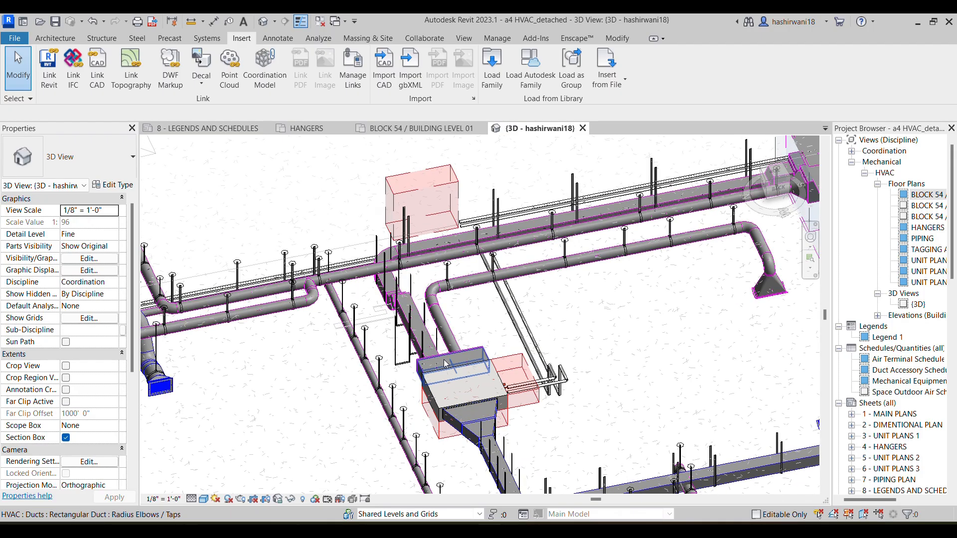
middle_click_drag(413, 344, 308, 373)
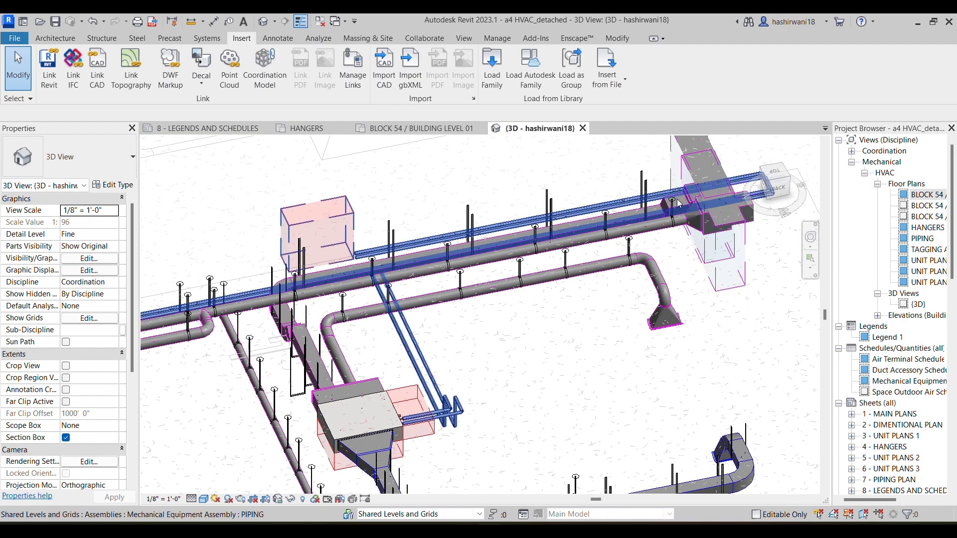
Examine the main rectangular and round ducts from the fan coil unit to the make-up air louver, including the side branch with the tapered end
scroll(318, 377, "up", 4)
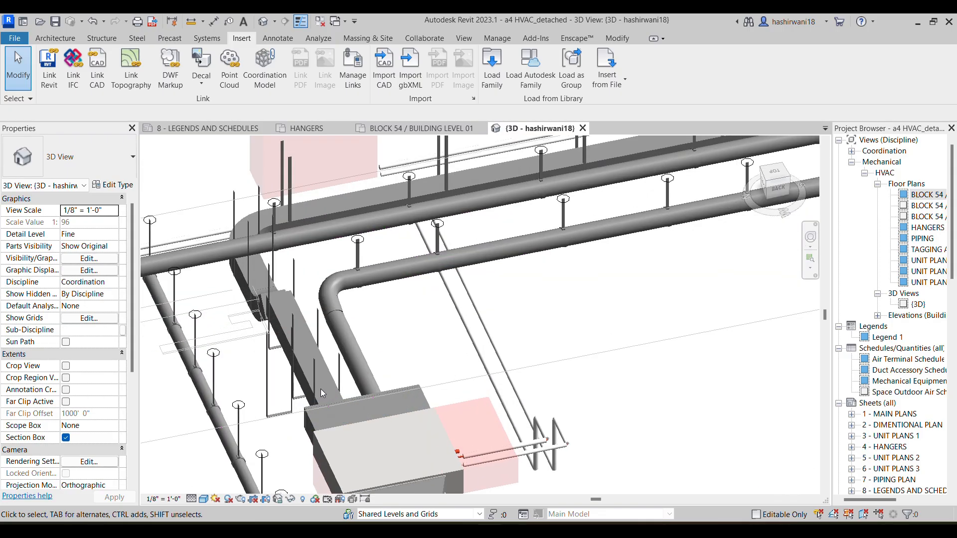
middle_click_drag(246, 302, 345, 372)
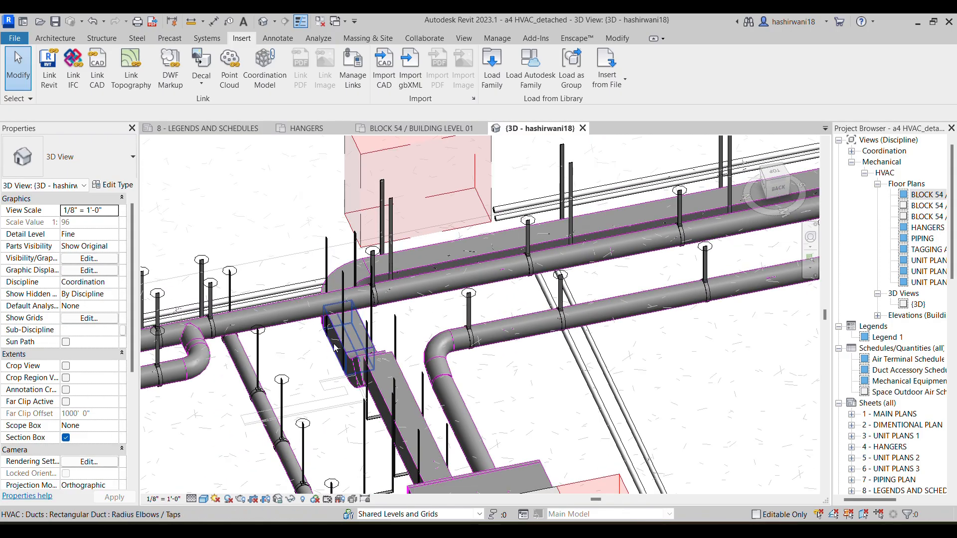
scroll(739, 197, "up", 1)
middle_click_drag(739, 197, 564, 247)
scroll(797, 196, "down", 2)
middle_click_drag(798, 195, 462, 271)
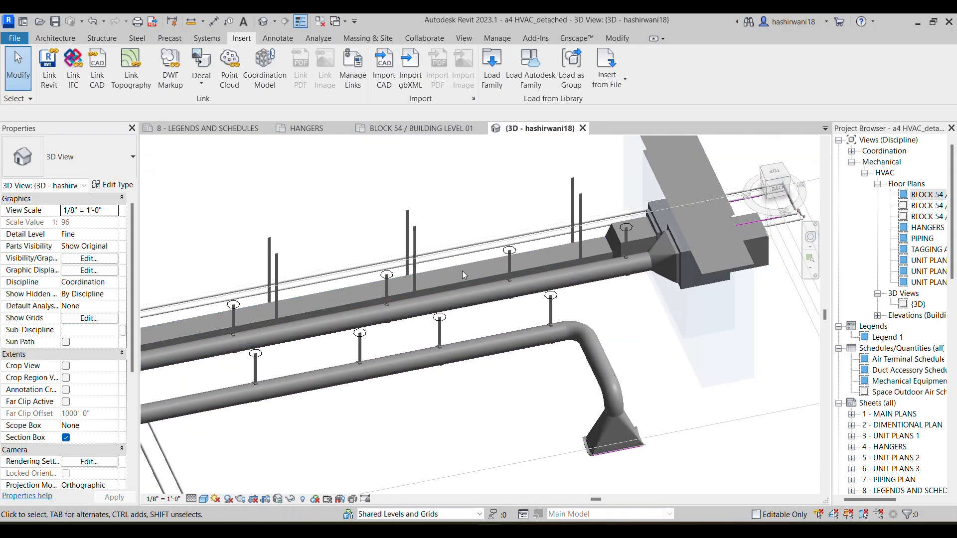
scroll(462, 270, "down", 2)
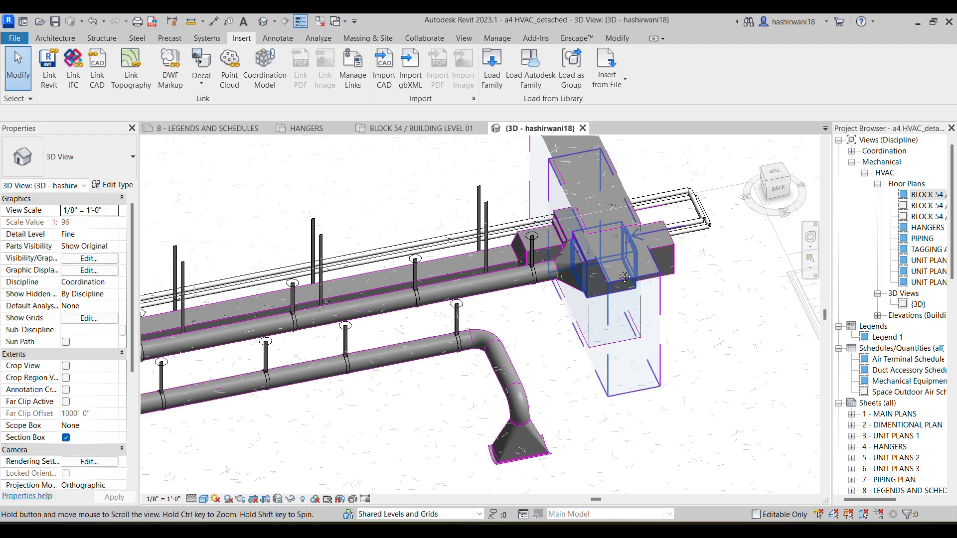
middle_click_drag(624, 277, 683, 171)
scroll(683, 171, "down", 3)
middle_click_drag(461, 310, 515, 292)
scroll(515, 292, "down", 1)
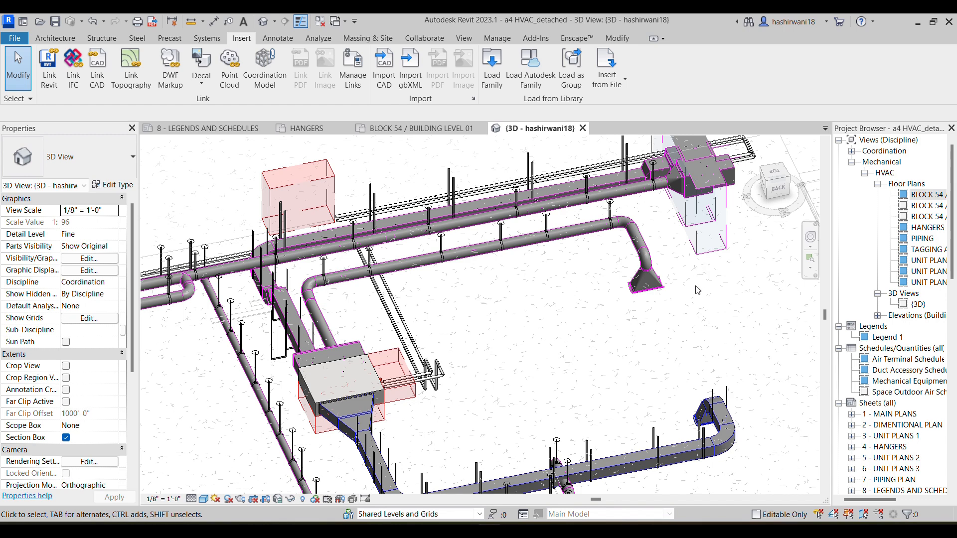
scroll(617, 306, "down", 1)
middle_click_drag(617, 306, 550, 234)
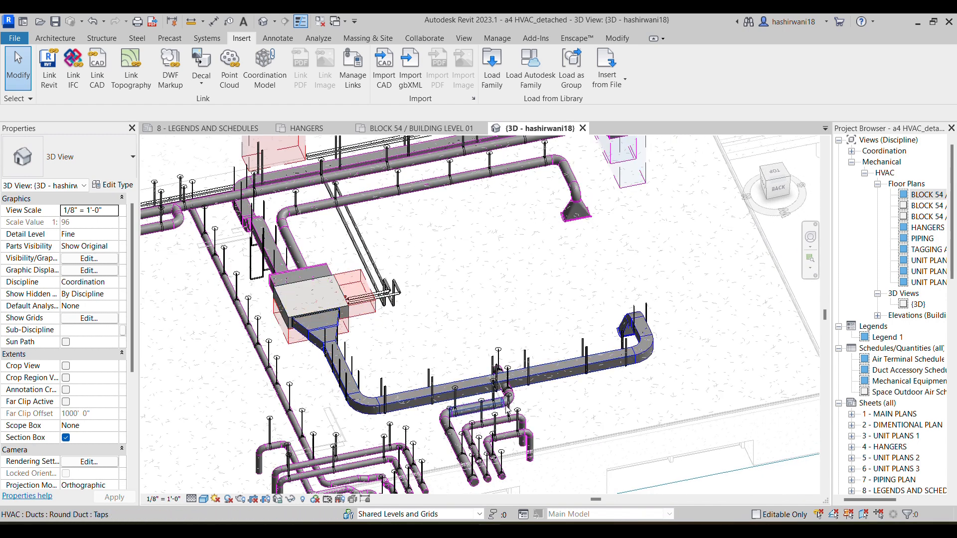
Examine the two groups of round exhaust ducts and their hangers between the rectangular supply duct and the exterior wall
scroll(604, 383, "up", 3)
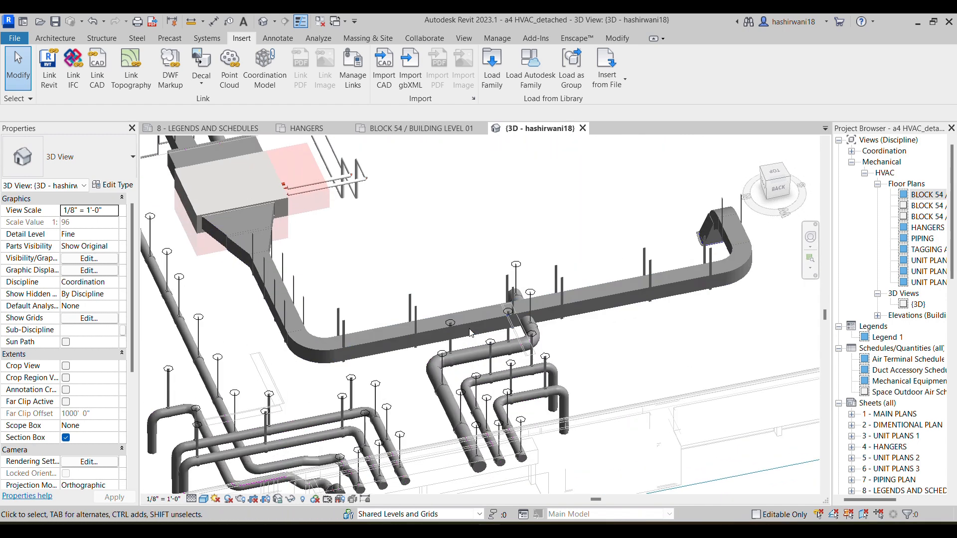
middle_click_drag(459, 358, 443, 250, "shift")
middle_click_drag(512, 311, 430, 192)
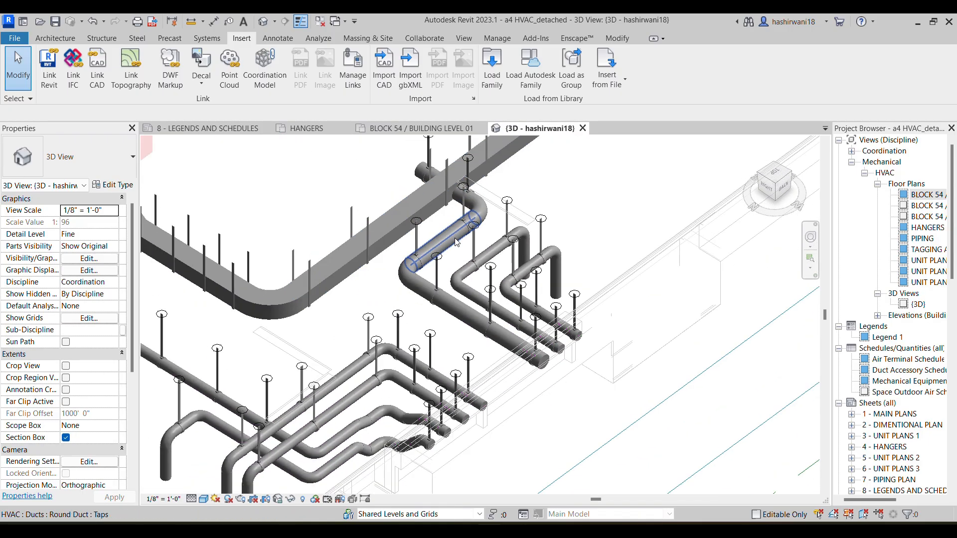
scroll(440, 244, "down", 2)
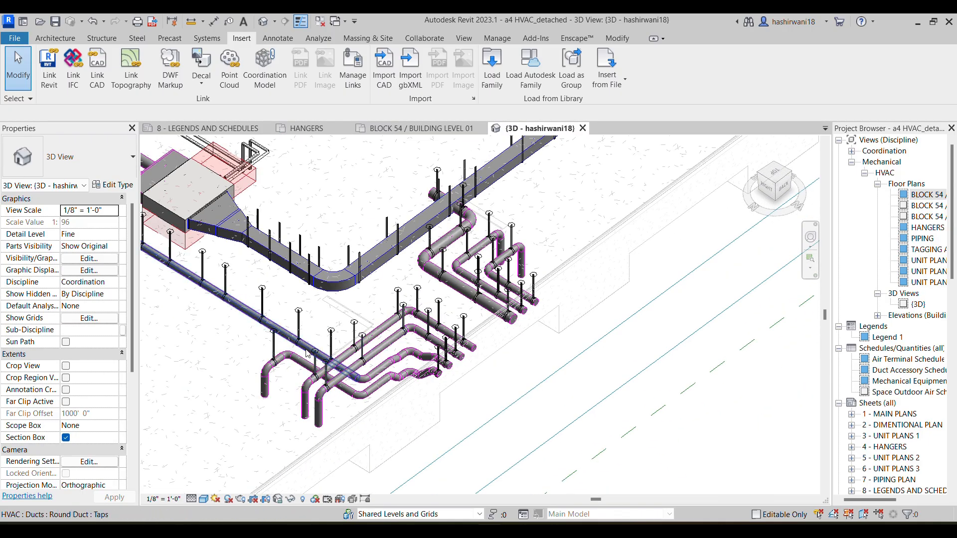
scroll(479, 319, "down", 1)
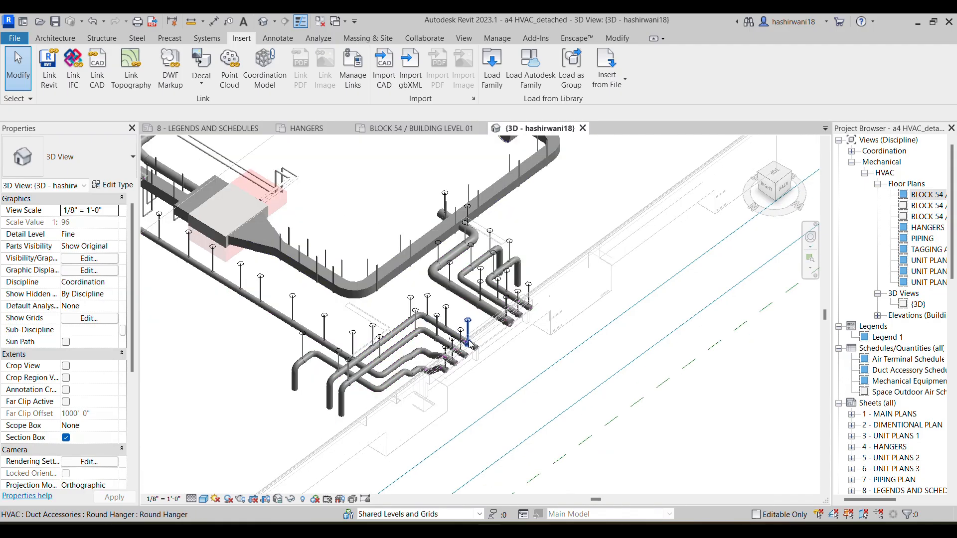
scroll(481, 283, "up", 4)
scroll(457, 285, "down", 5)
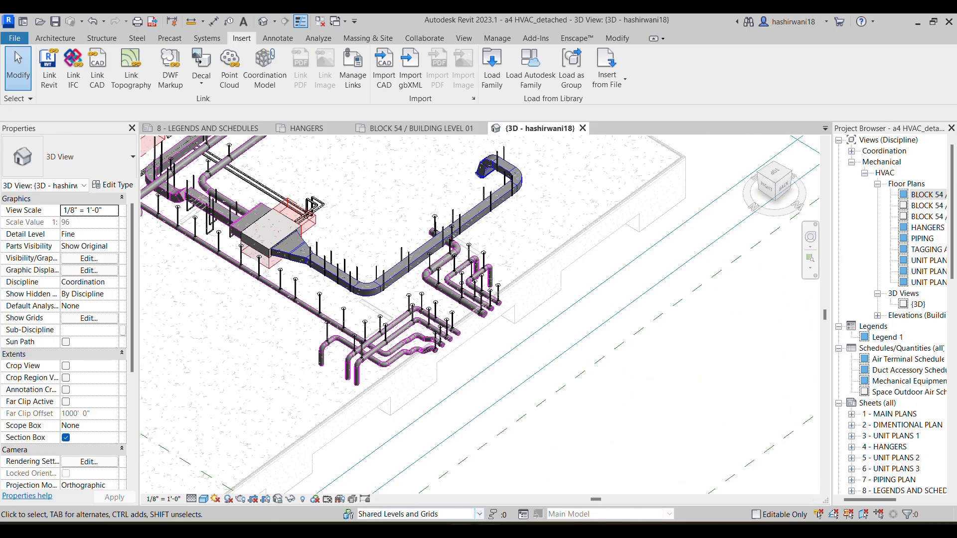
Switch to the browser's assignment PDF to check the FCU-001-105 and laundry dryer exhaust layout, and compare it with the Revit 3D model
mouse_move(461, 530)
left_click(491, 463)
scroll(478, 281, "up", 10)
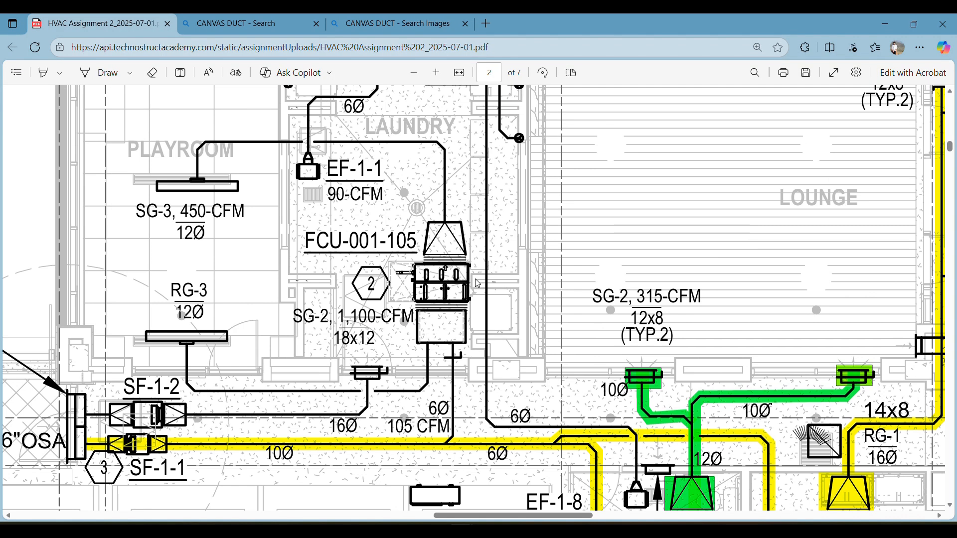
scroll(463, 304, "down", 4)
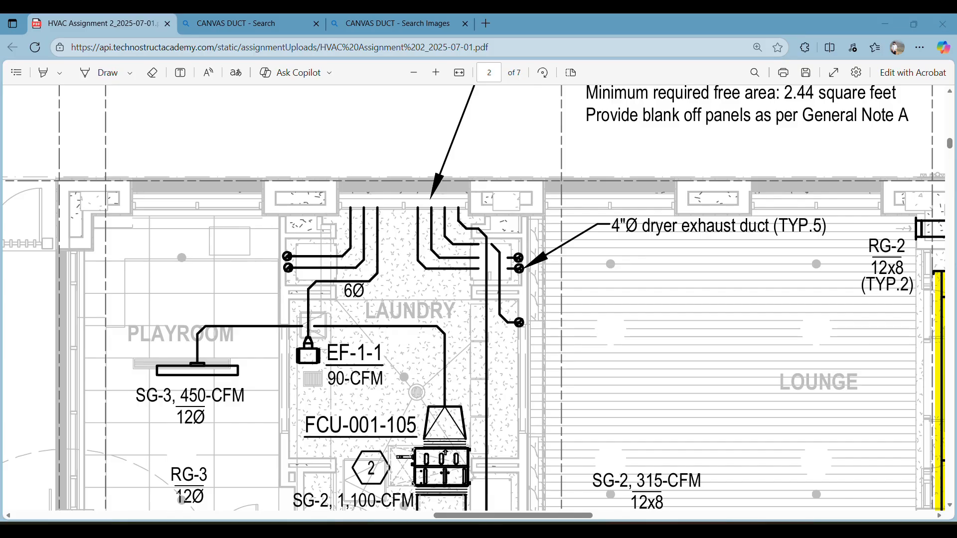
key("alt+Tab")
scroll(515, 331, "down", 3)
middle_click_drag(538, 337, 615, 300)
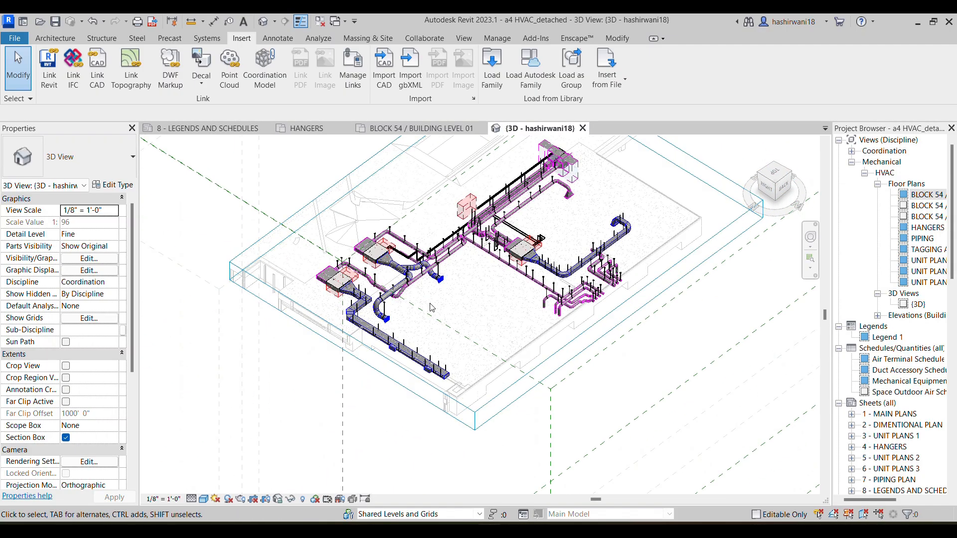
scroll(460, 293, "up", 6)
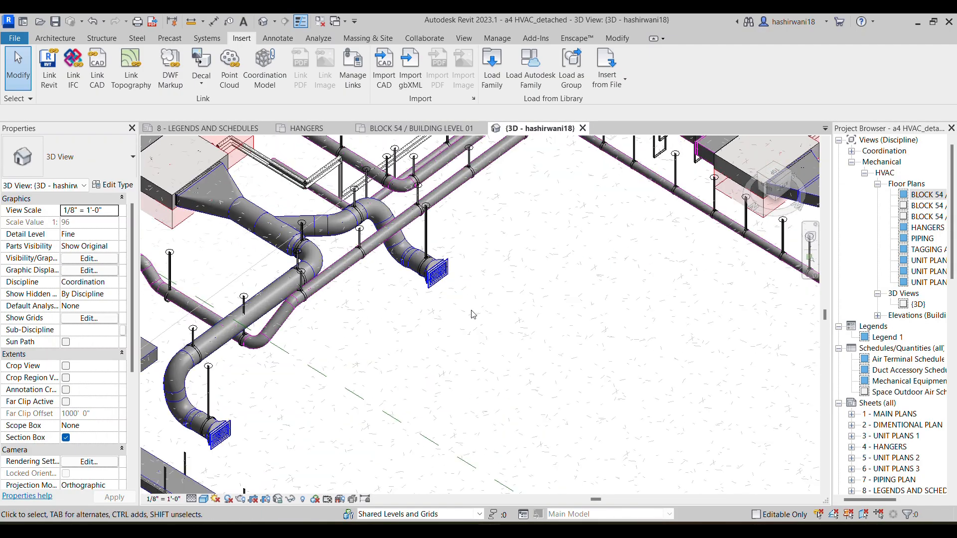
middle_click_drag(472, 316, 460, 275)
scroll(461, 274, "down", 6)
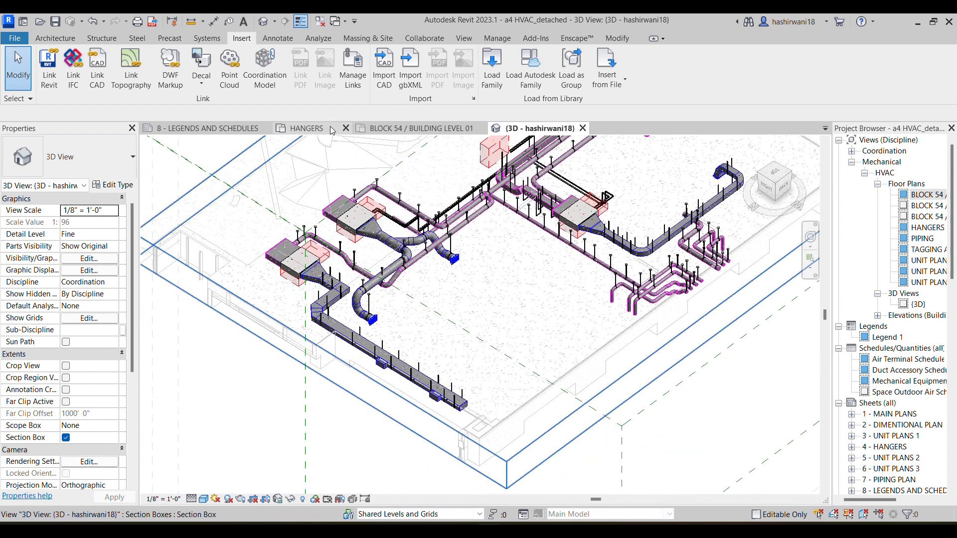
In the Building Level 01 floor plan, create an assembly from the connected fan coil duct network, with type name U2 and naming category Air Terminals
left_click(416, 128)
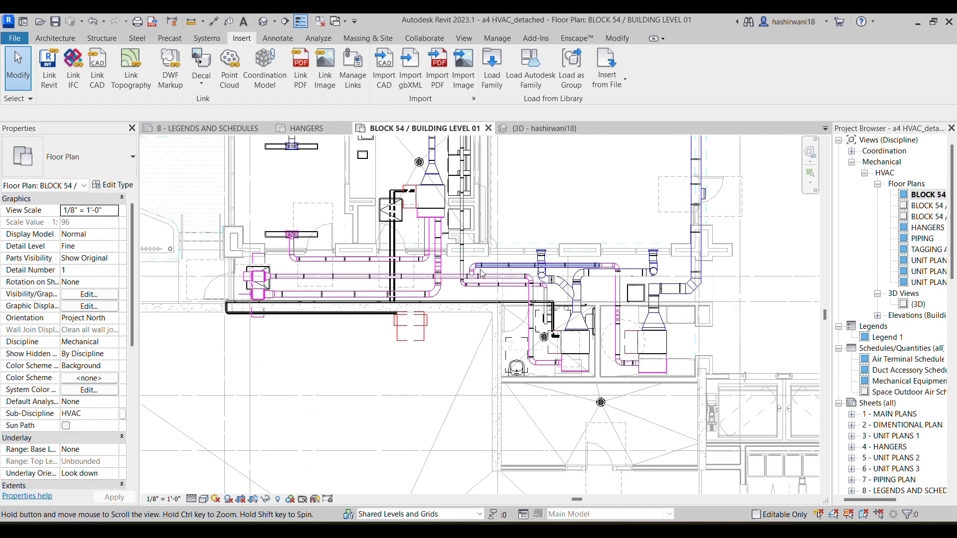
scroll(429, 278, "up", 5)
scroll(430, 277, "down", 3)
middle_click_drag(430, 277, 382, 302)
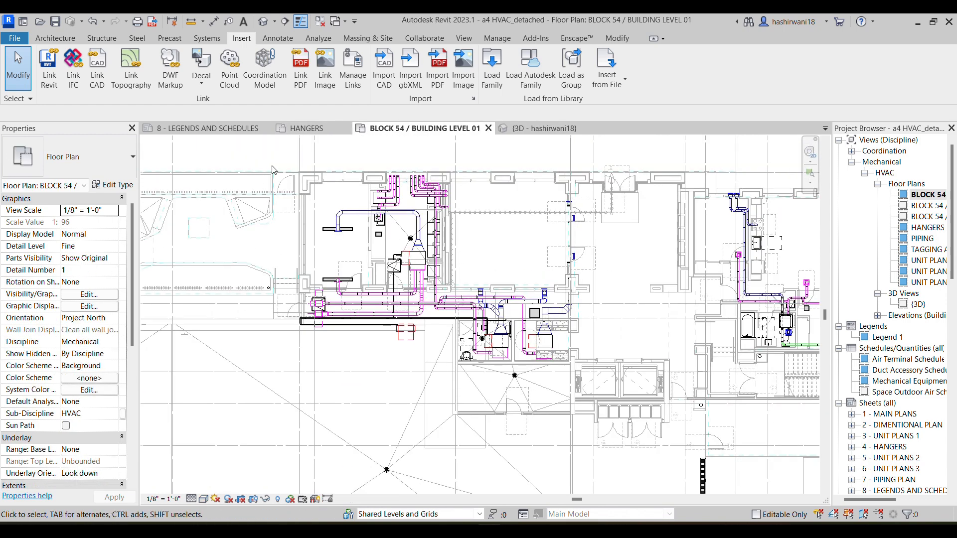
key("Tab")
left_click(382, 302)
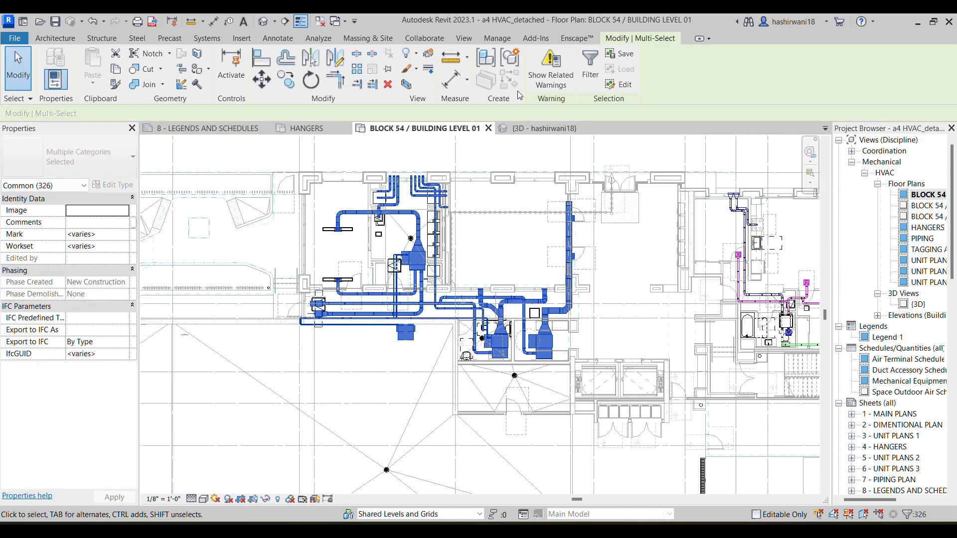
left_click(489, 70)
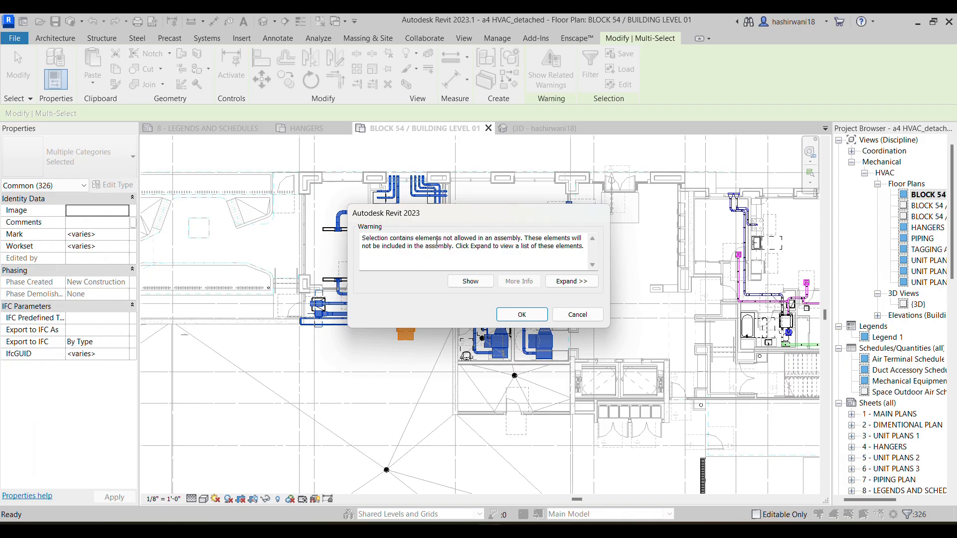
left_click(522, 315)
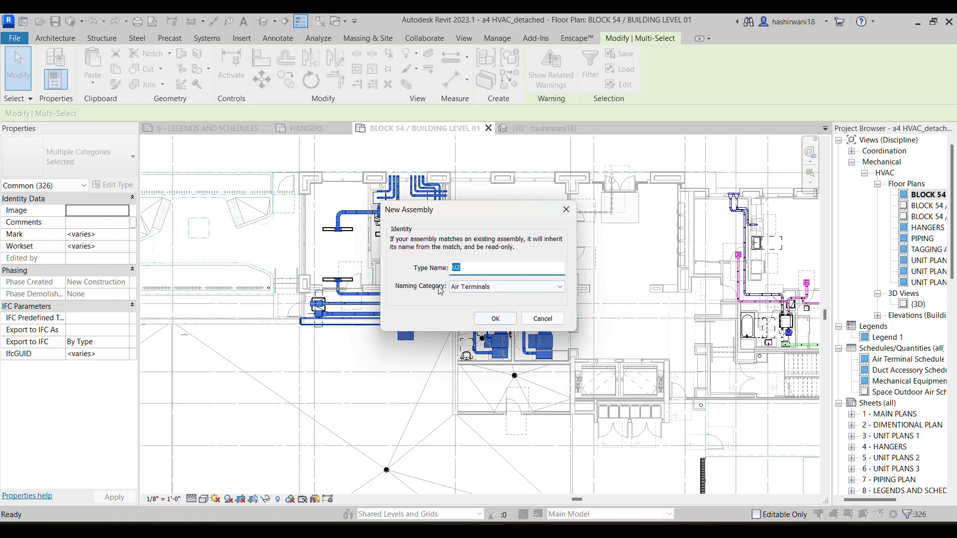
left_click(496, 319)
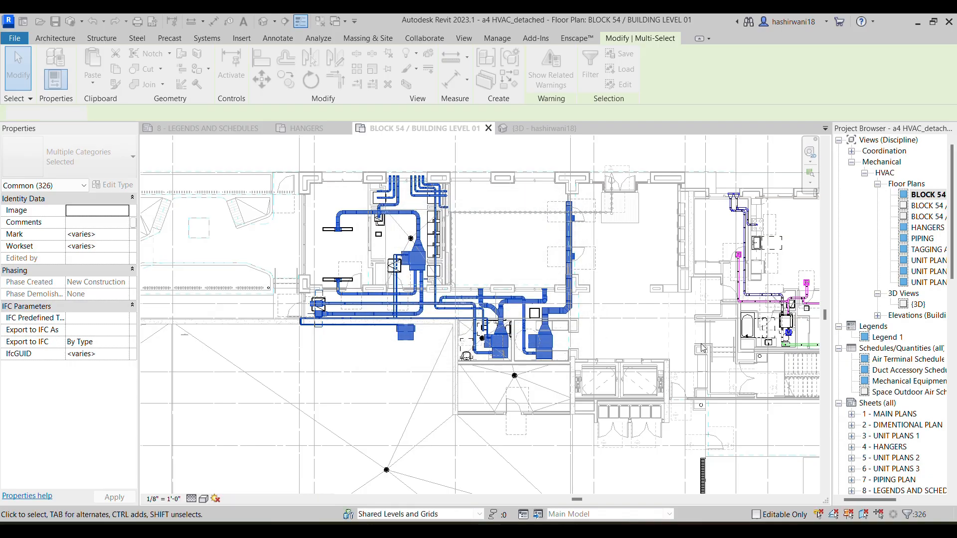
scroll(395, 320, "down", 1)
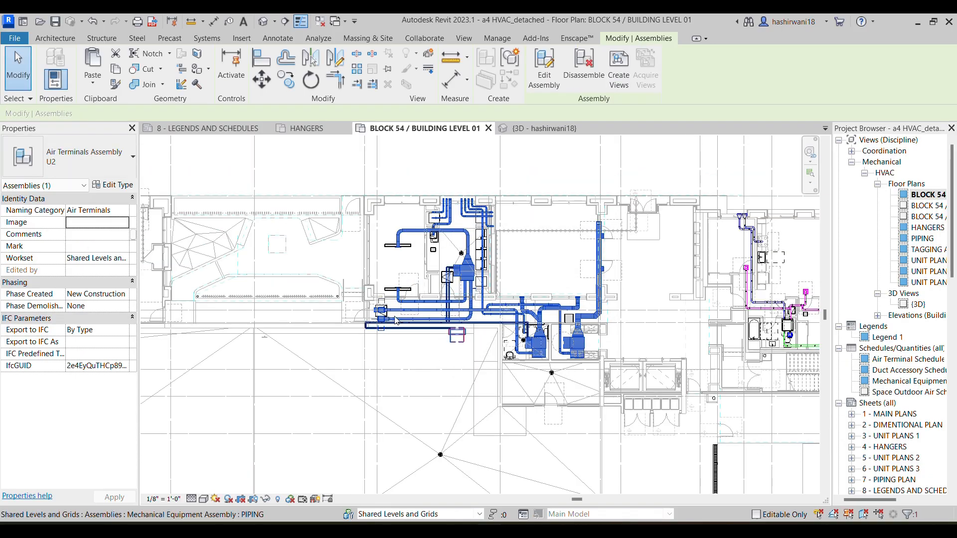
left_click(631, 327)
Create a sheet and assembly views for U2 at 1/2" = 1'-0": 3D ortho, plan, right elevation, part list, material takeoff, equipment and duct-related schedules
scroll(648, 327, "down", 2)
middle_click_drag(690, 326, 448, 214)
scroll(841, 389, "down", 3)
scroll(848, 354, "down", 7)
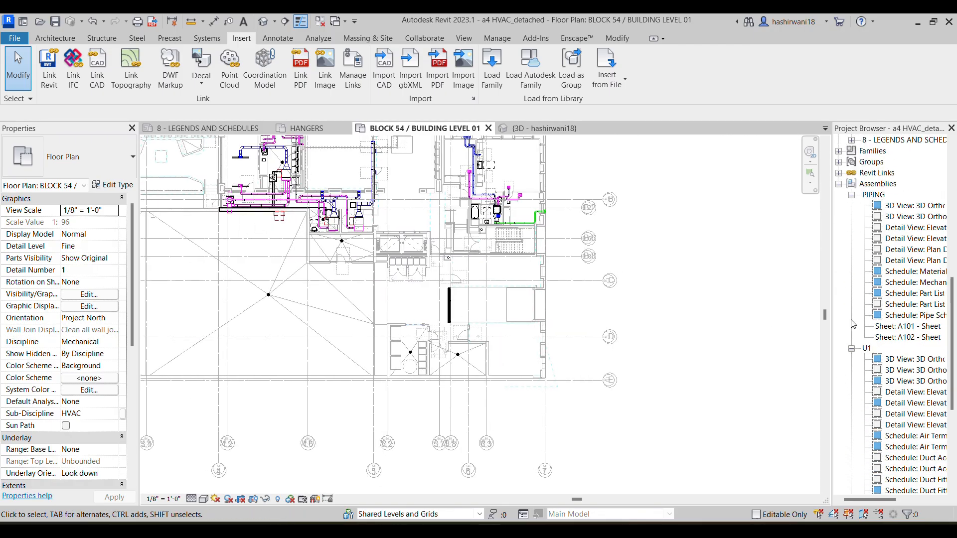
left_click(852, 195)
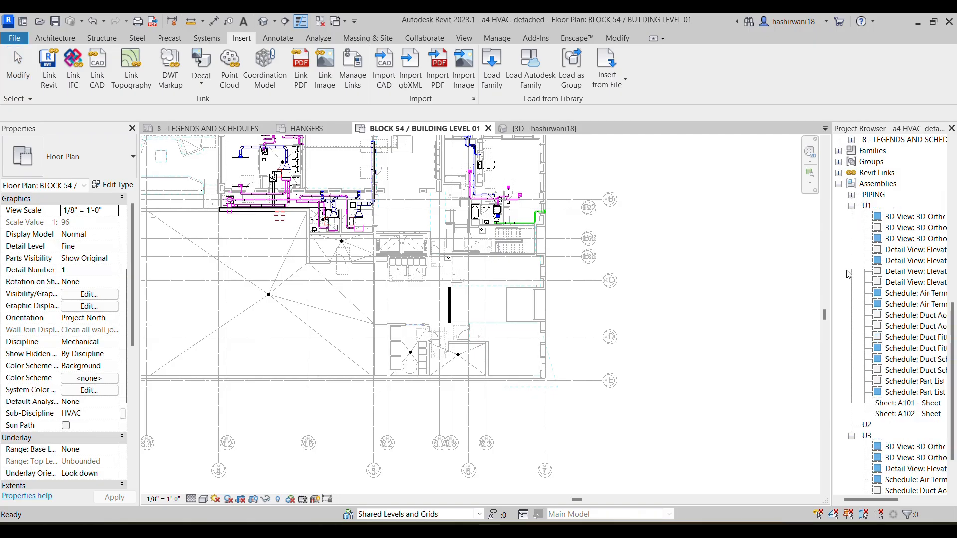
left_click(852, 437)
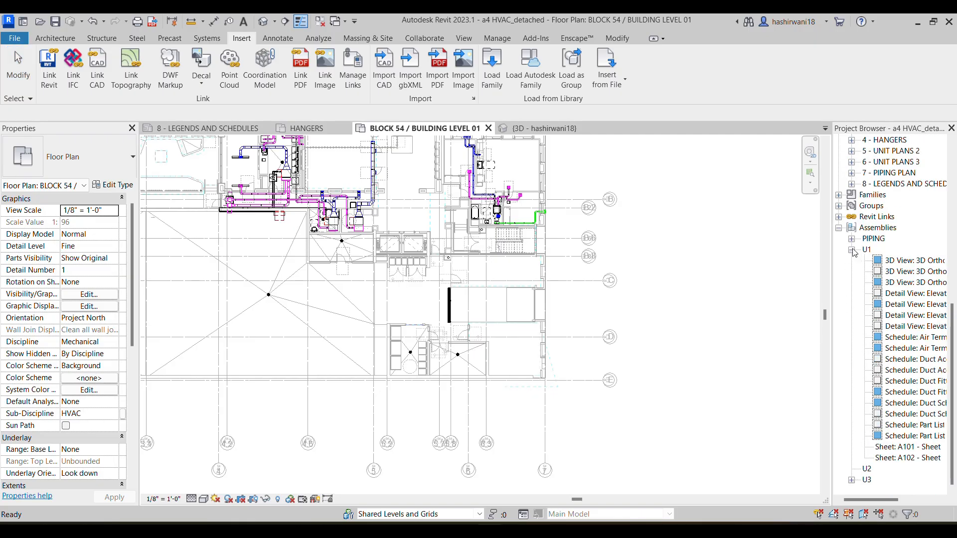
left_click(852, 250)
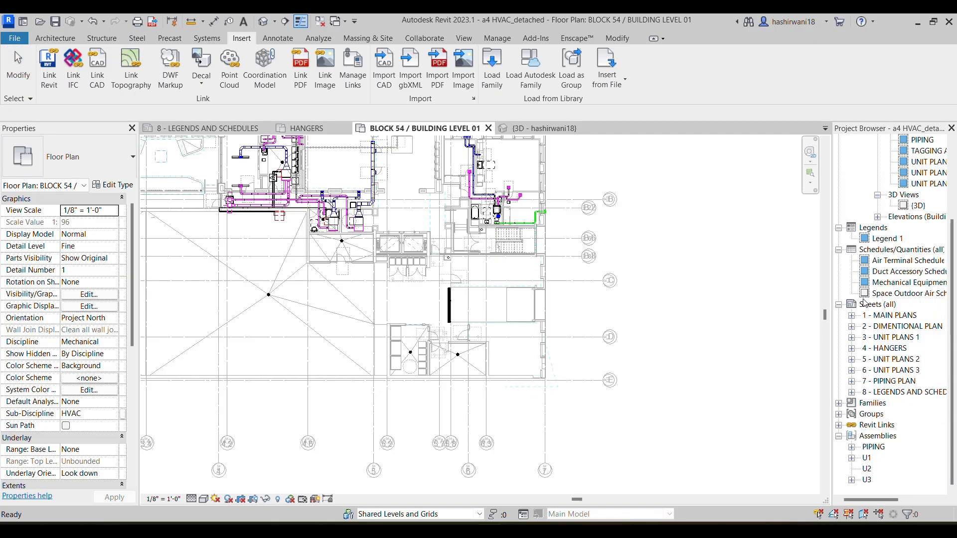
right_click(867, 471)
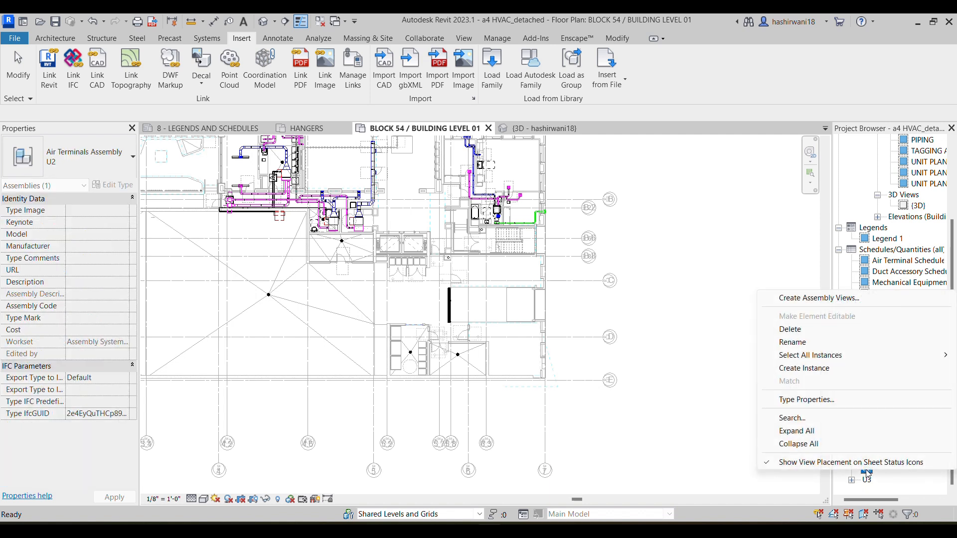
left_click(821, 299)
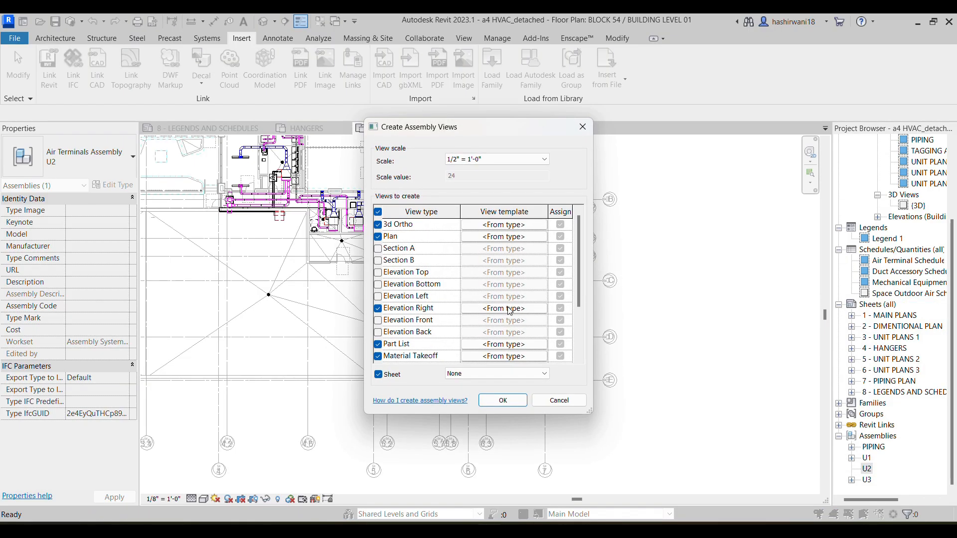
scroll(433, 329, "down", 2)
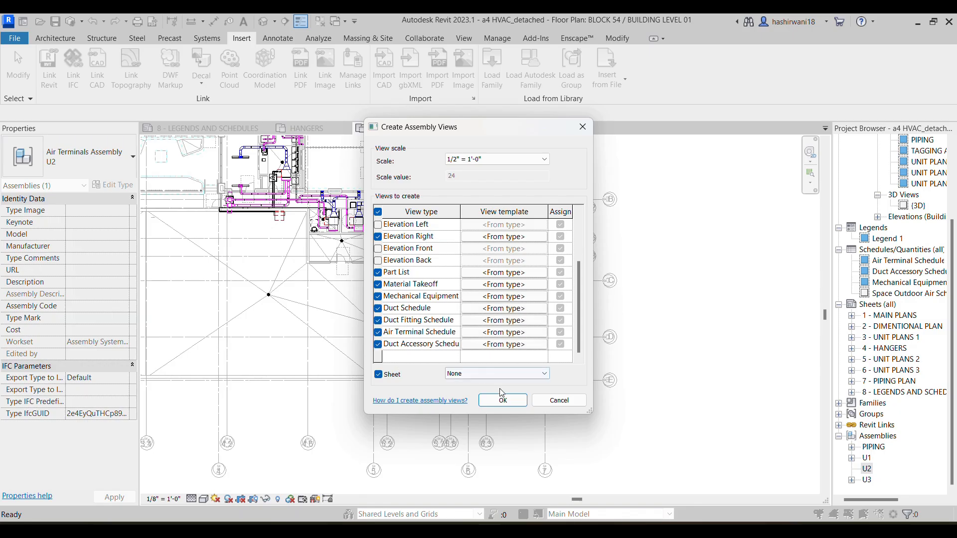
left_click(508, 404)
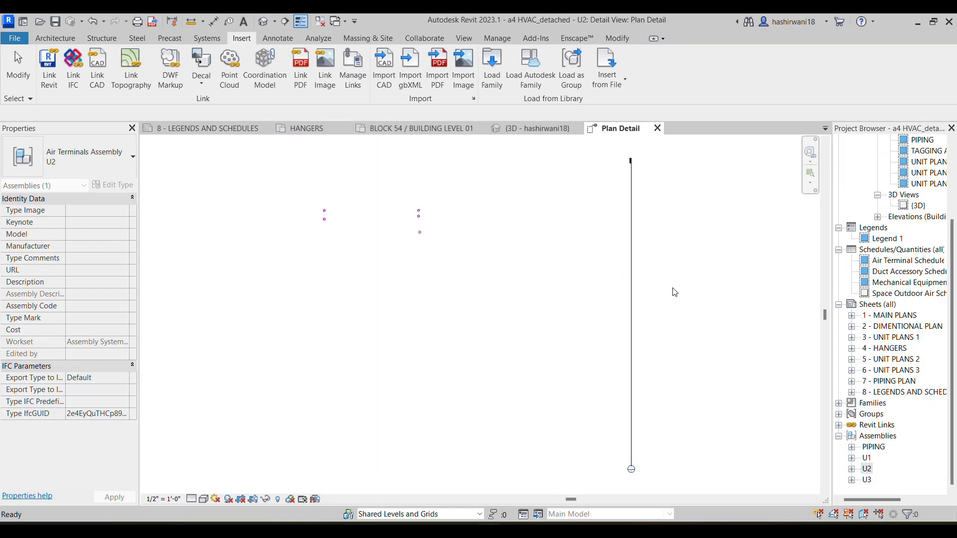
Open the U2 assembly's 3D Ortho and Elevation Right views, and set the elevation's detail level to Fine
left_click(867, 470)
left_click(852, 469)
double_click(912, 359)
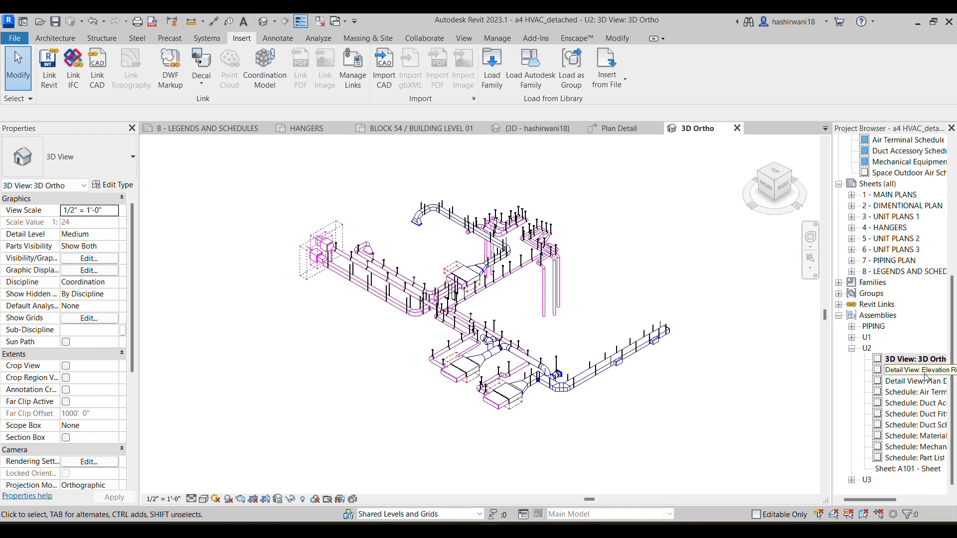
double_click(917, 371)
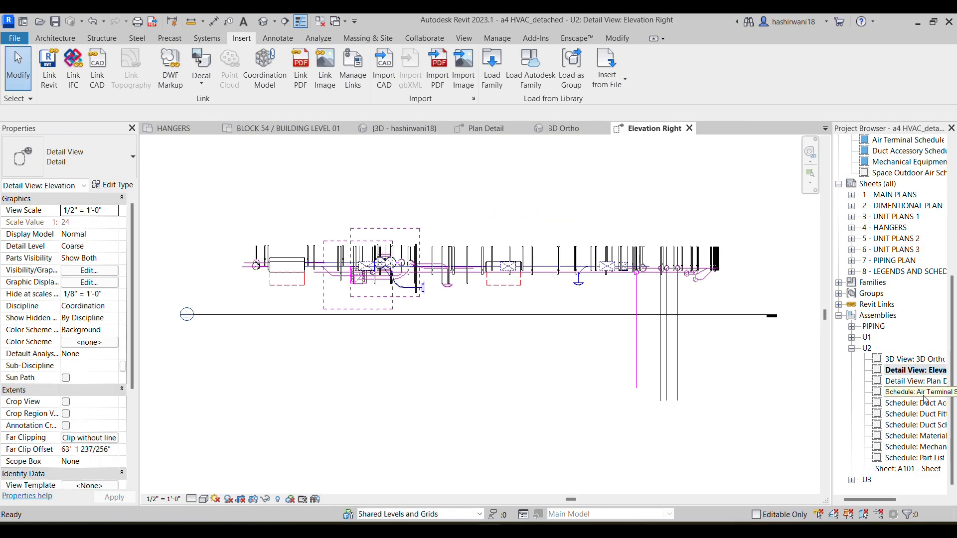
left_click(191, 500)
left_click(197, 491)
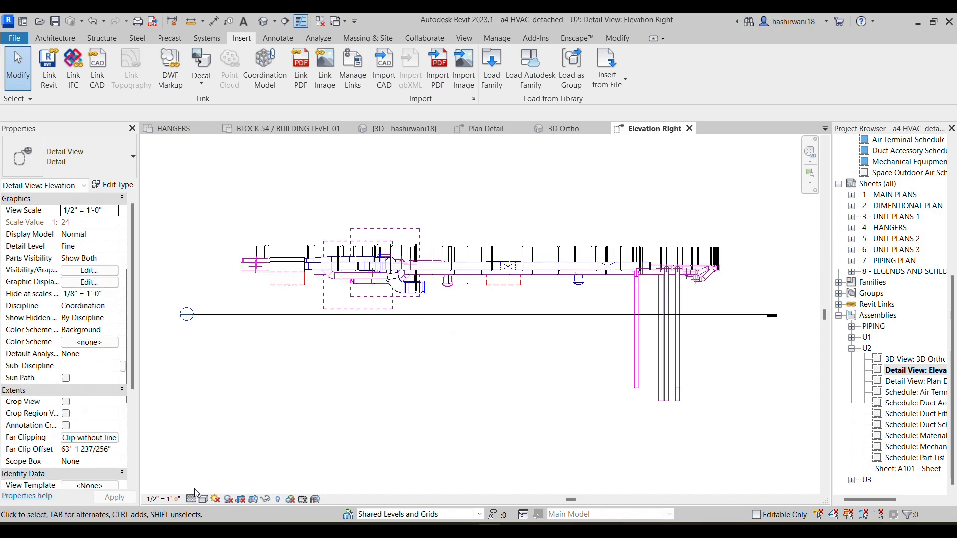
Look through the U2 assembly's Plan Detail view, Duct Accessory Schedule and other schedules and sheet, then close the schedule
double_click(912, 382)
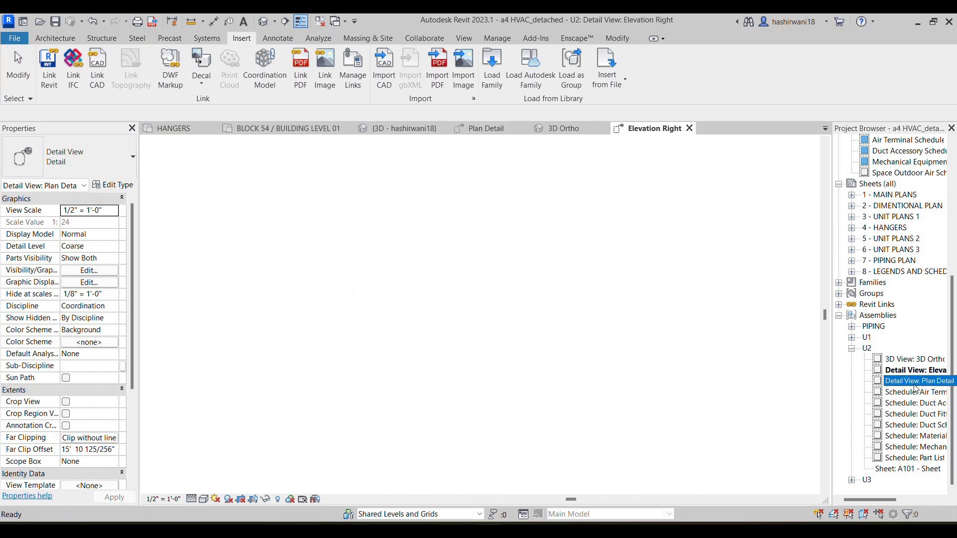
left_click(924, 403)
double_click(925, 404)
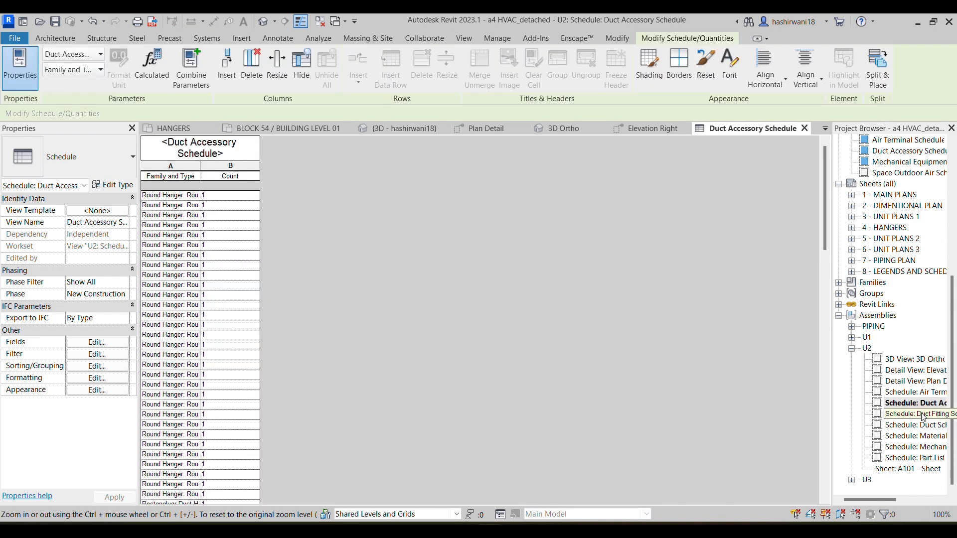
left_click(917, 425)
left_click(922, 459)
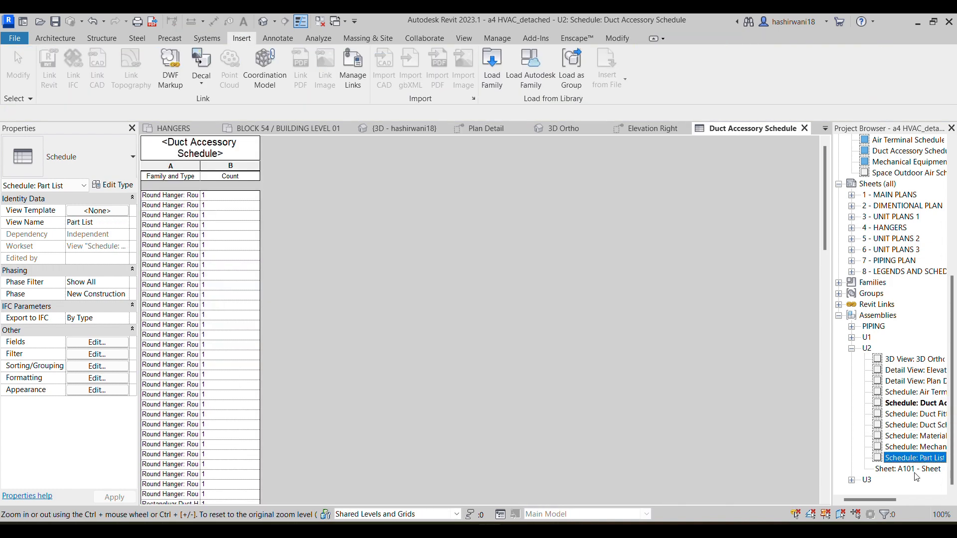
left_click(915, 471)
left_click(804, 129)
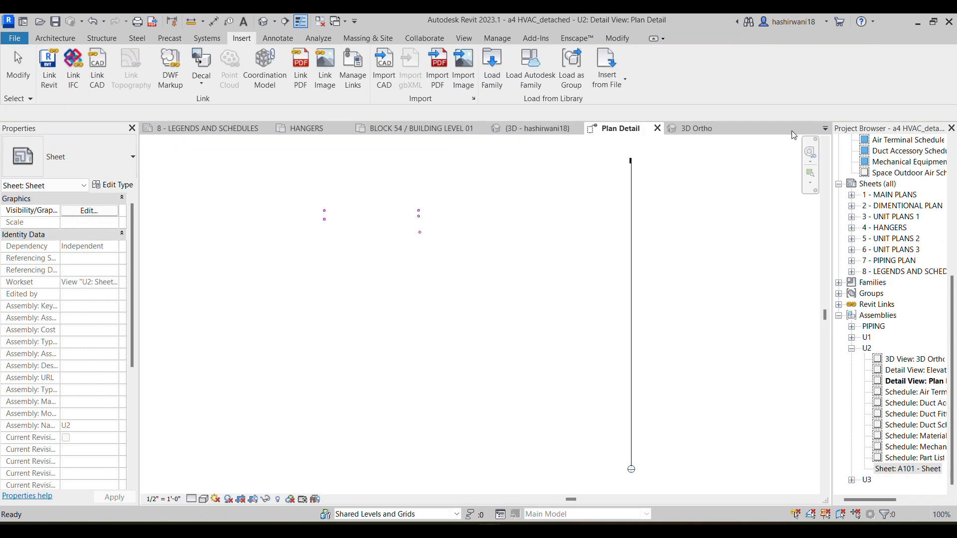
Disassemble the U3 air terminals assembly around the ERV unit in the Building Level 01 floor plan, deleting its associated views
left_click(428, 128)
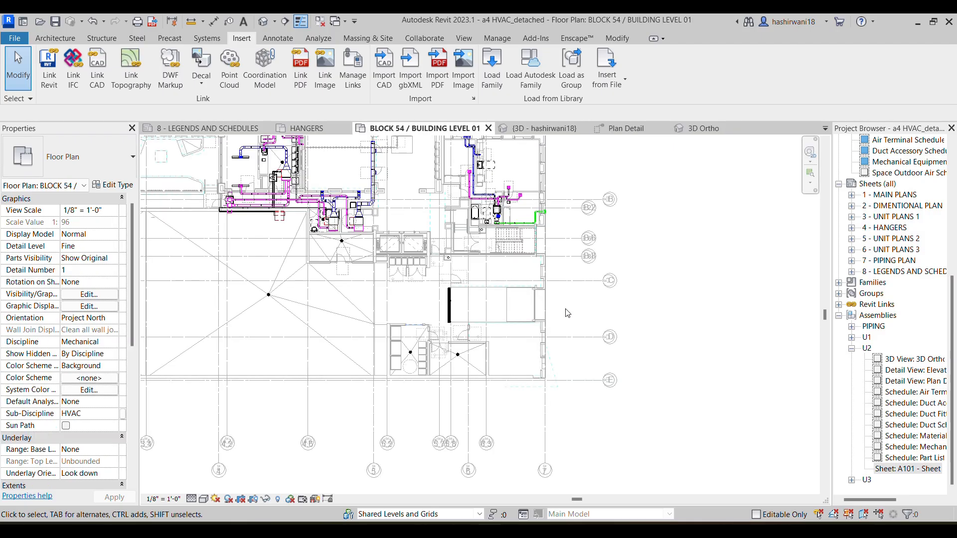
scroll(503, 272, "up", 6)
middle_click_drag(683, 213, 535, 187)
scroll(525, 248, "up", 2)
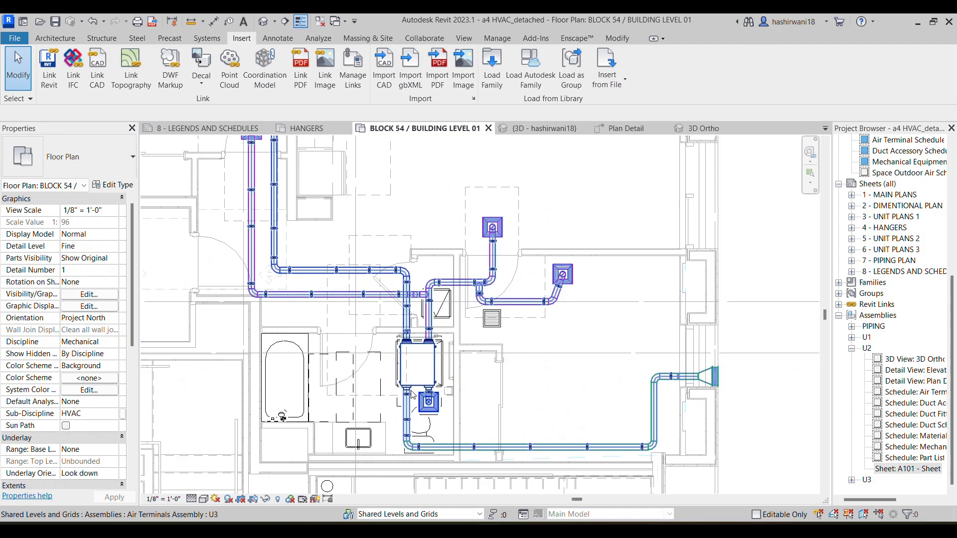
left_click(408, 372)
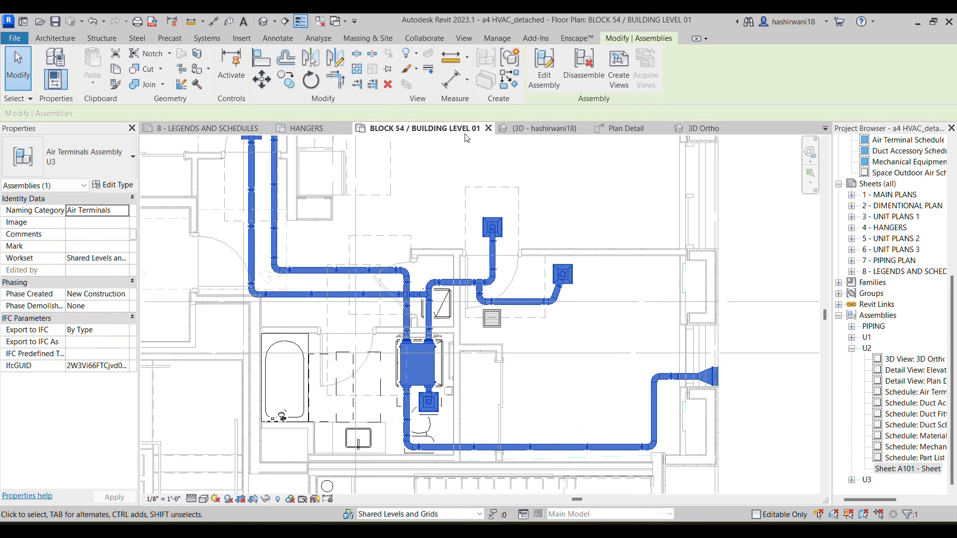
key("Delete")
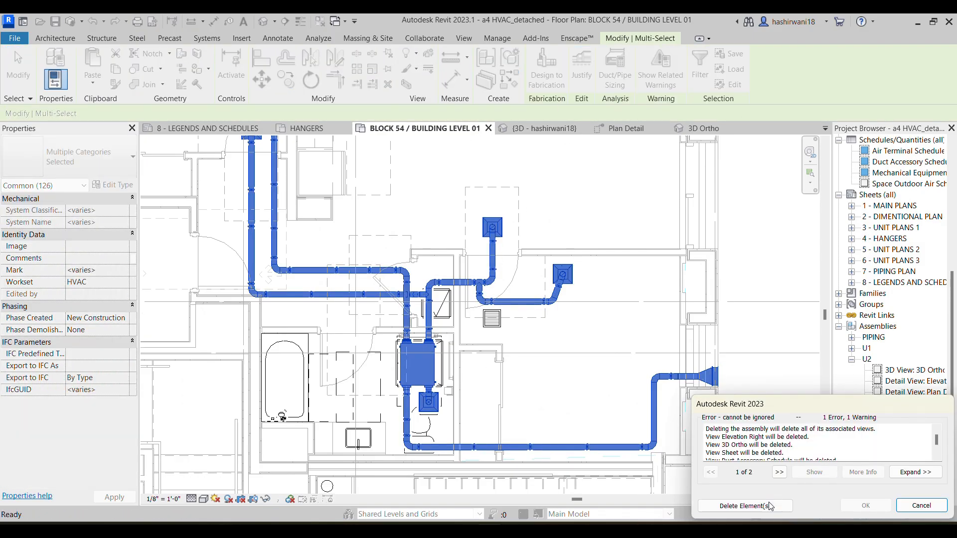
left_click(745, 506)
scroll(435, 366, "up", 1)
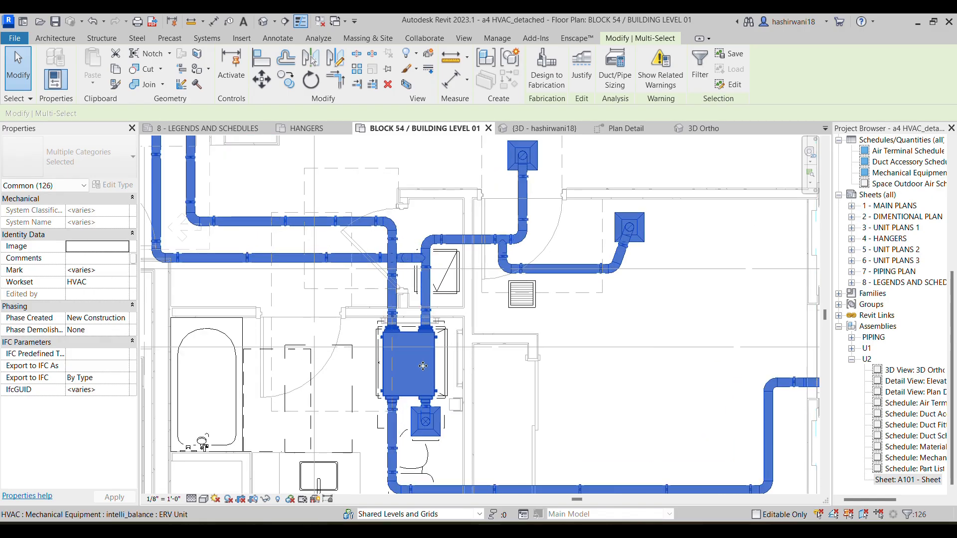
Isolate the intelli_balance ERV unit in a 3D selection box
left_click(436, 365)
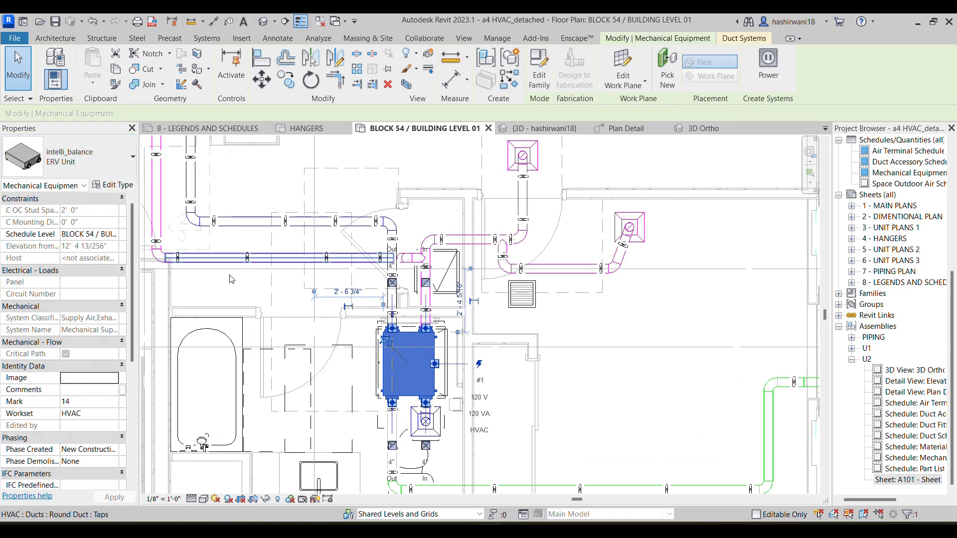
scroll(414, 341, "up", 2)
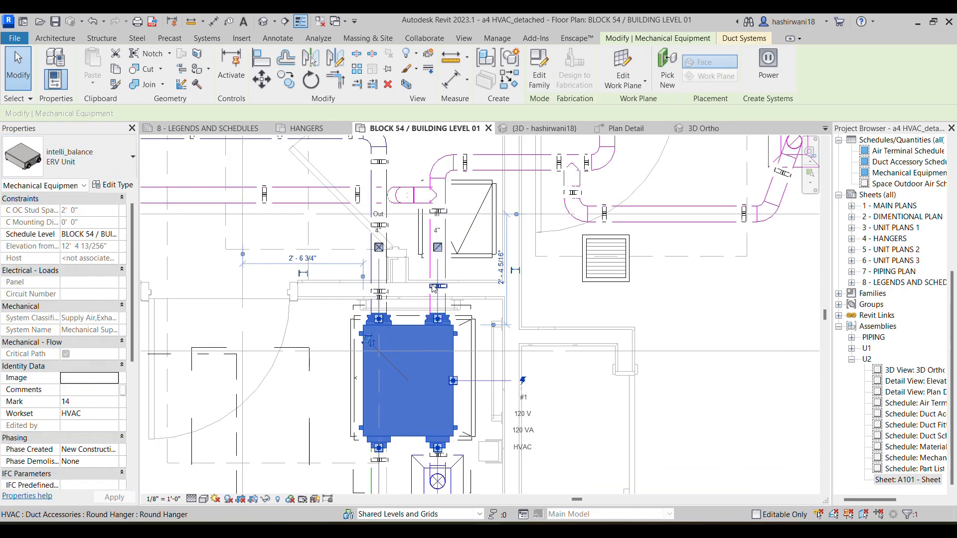
scroll(440, 385, "down", 2)
middle_click_drag(441, 455, 434, 318)
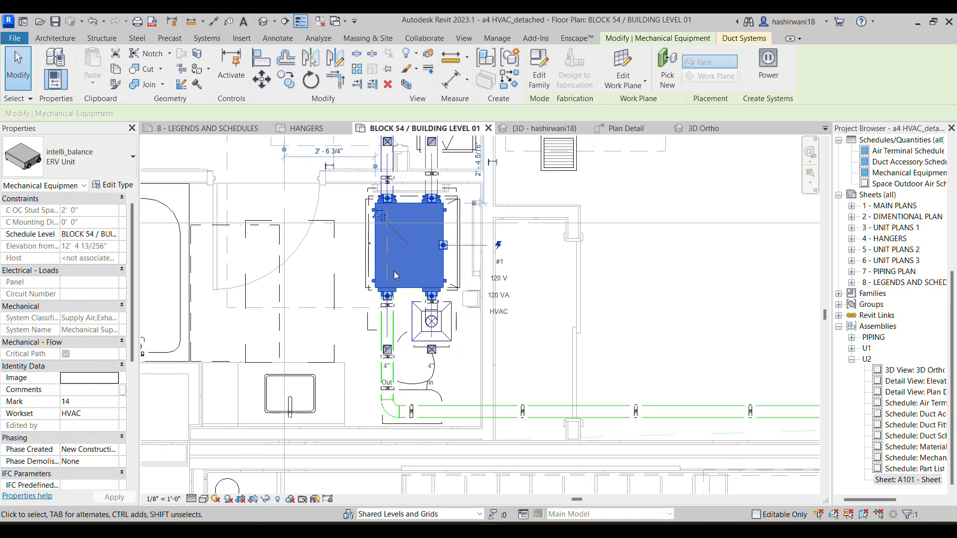
key("Tab")
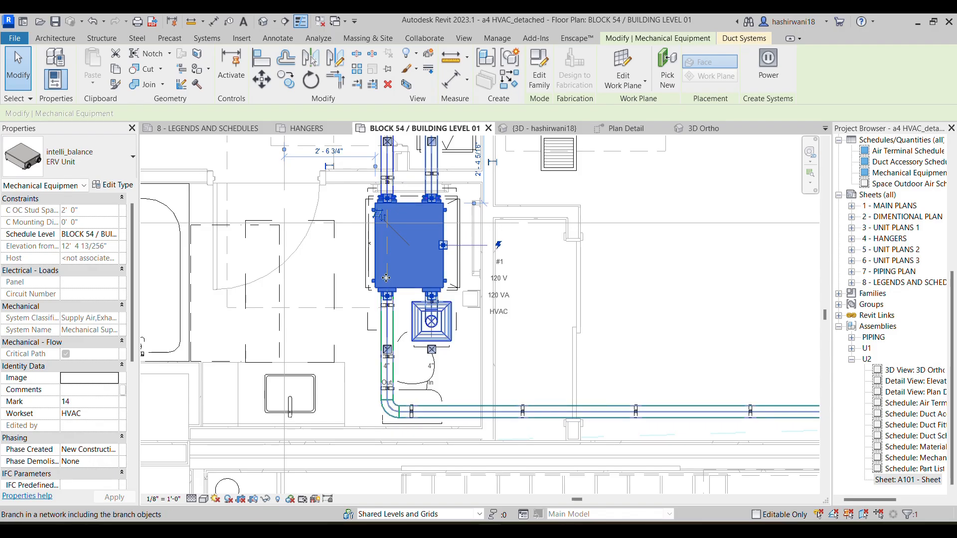
key("x")
Try to enlarge the 3D section box around the ERV unit to take in its ductwork
scroll(510, 269, "up", 5)
middle_click_drag(527, 296, 393, 397)
scroll(396, 387, "up", 4)
scroll(520, 390, "down", 1)
middle_click_drag(520, 390, 478, 329)
scroll(477, 328, "down", 1)
left_click(487, 295)
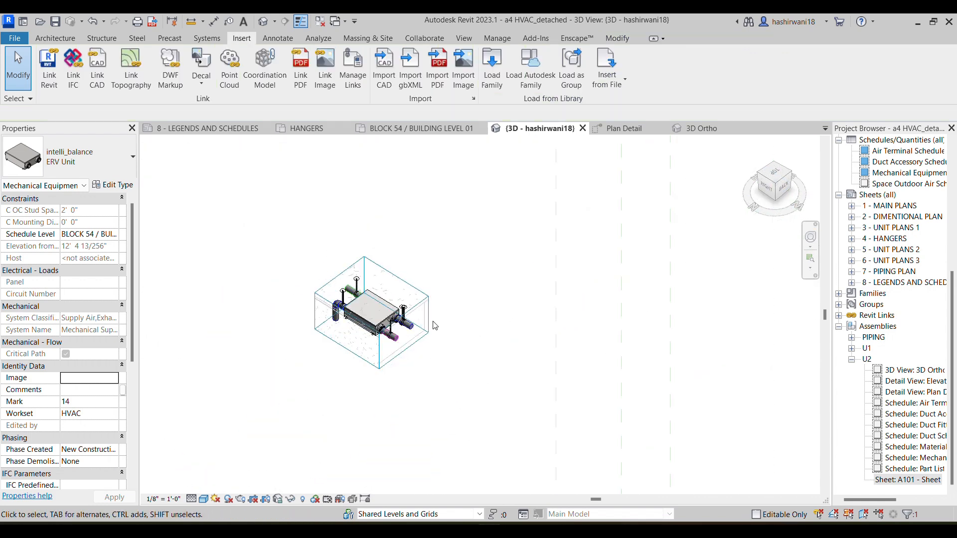
left_click(379, 373)
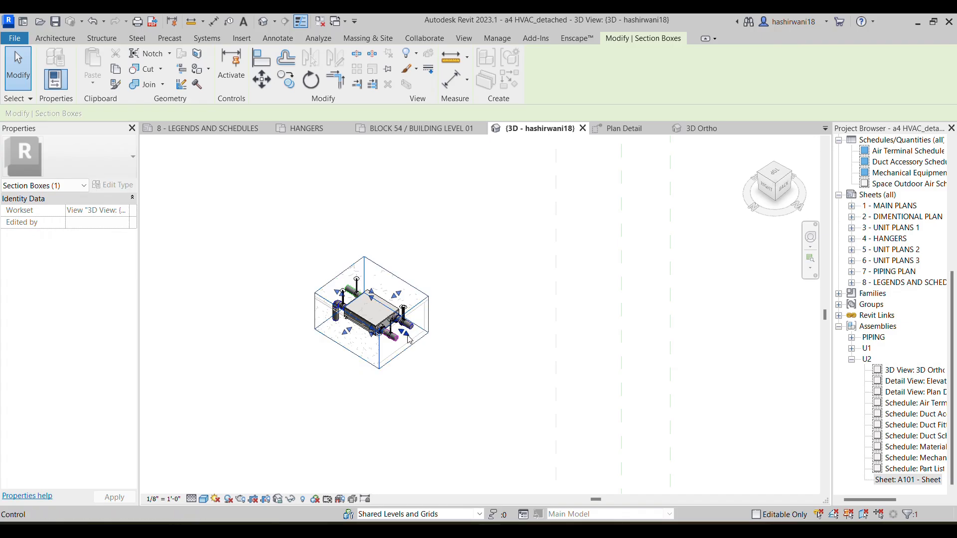
left_click_drag(379, 372, 876, 493)
scroll(612, 337, "down", 2)
left_click_drag(611, 335, 350, 111)
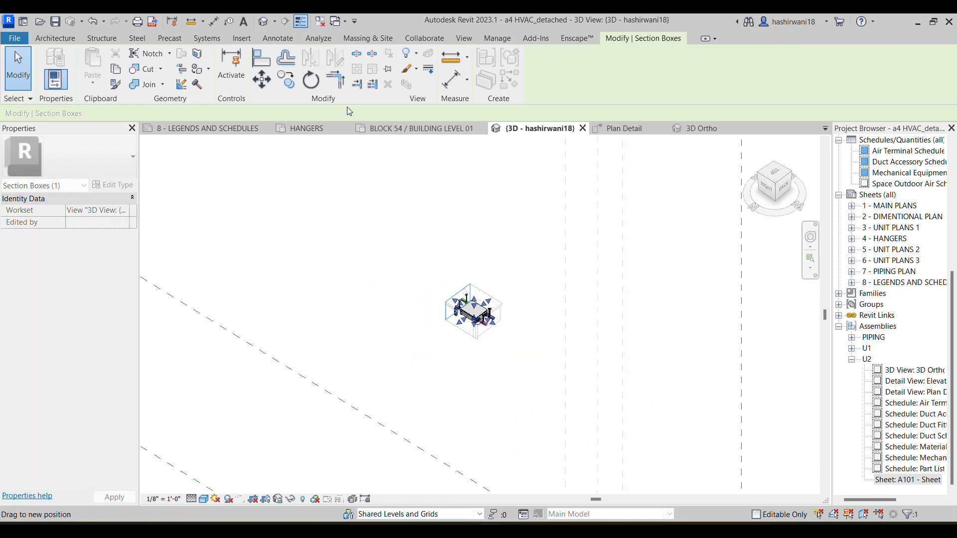
From the Building Level 01 plan, select the ERV unit with its connected exhaust duct run and isolate them in a 3D selection box
left_click(393, 129)
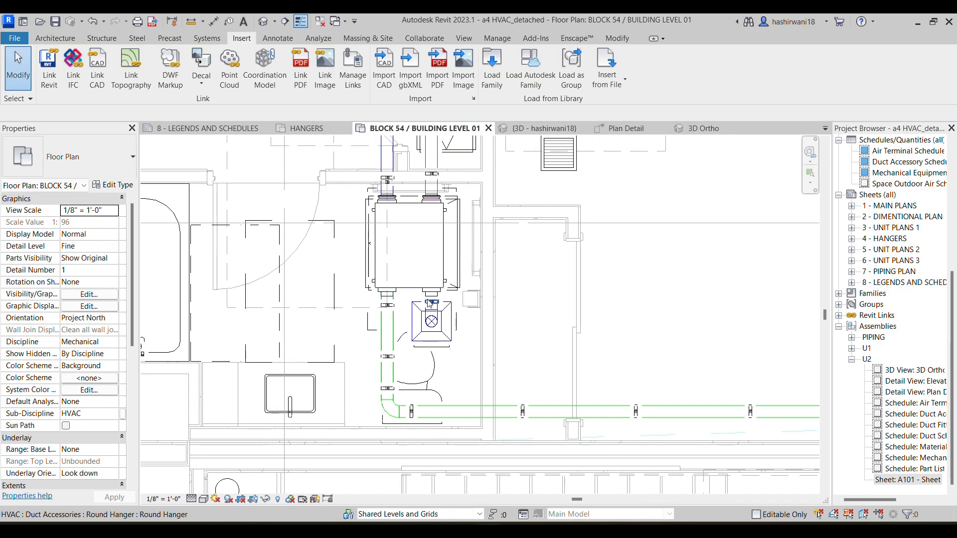
key("Tab")
key("Tab")
key("Tab")
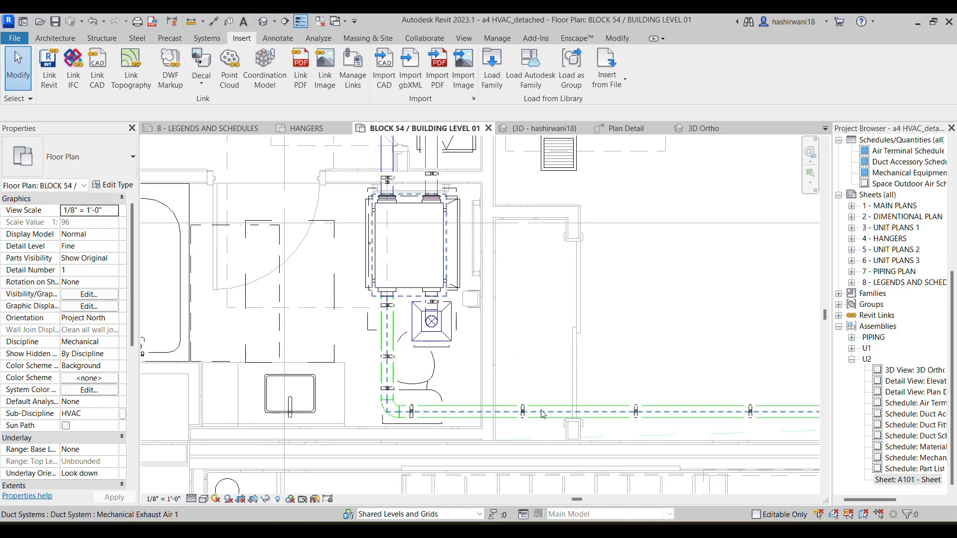
left_click(542, 413)
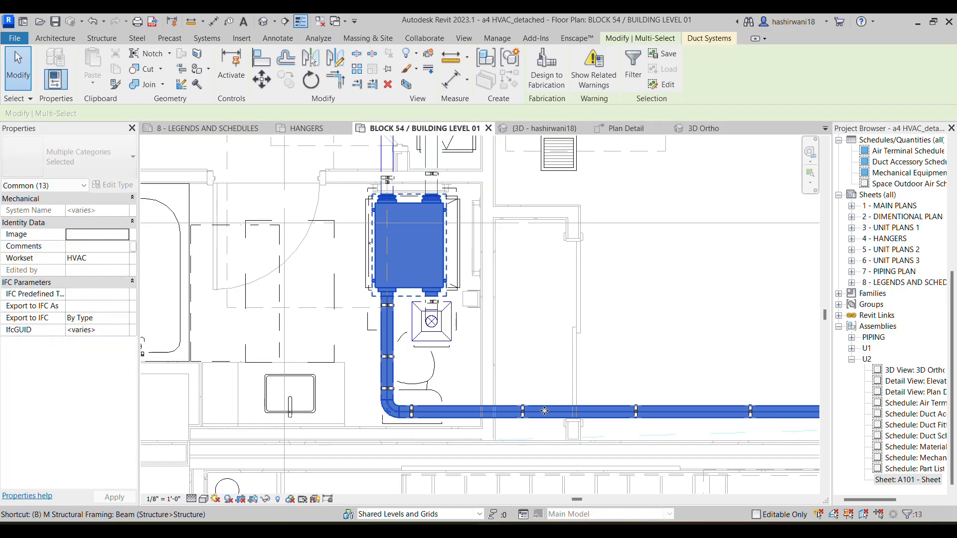
key("b")
key("x")
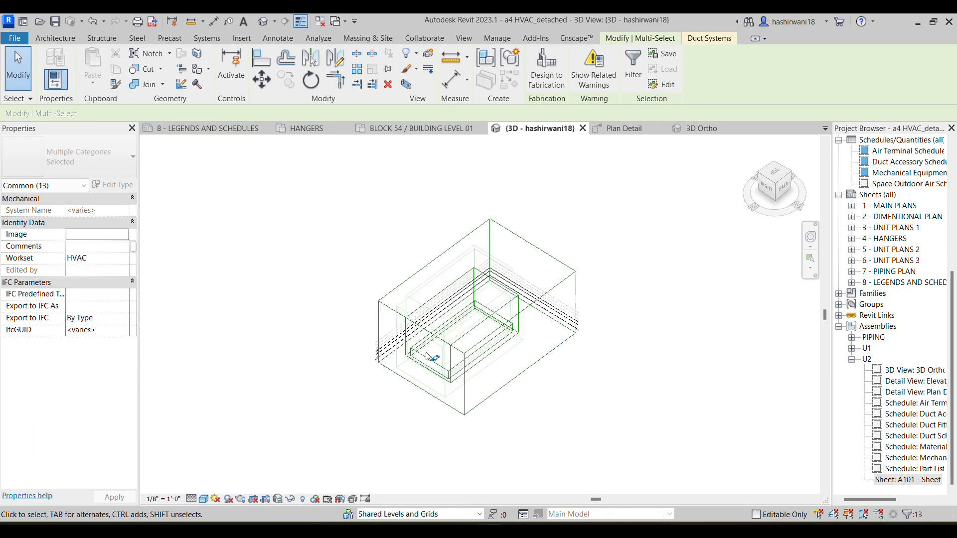
scroll(500, 355, "up", 4)
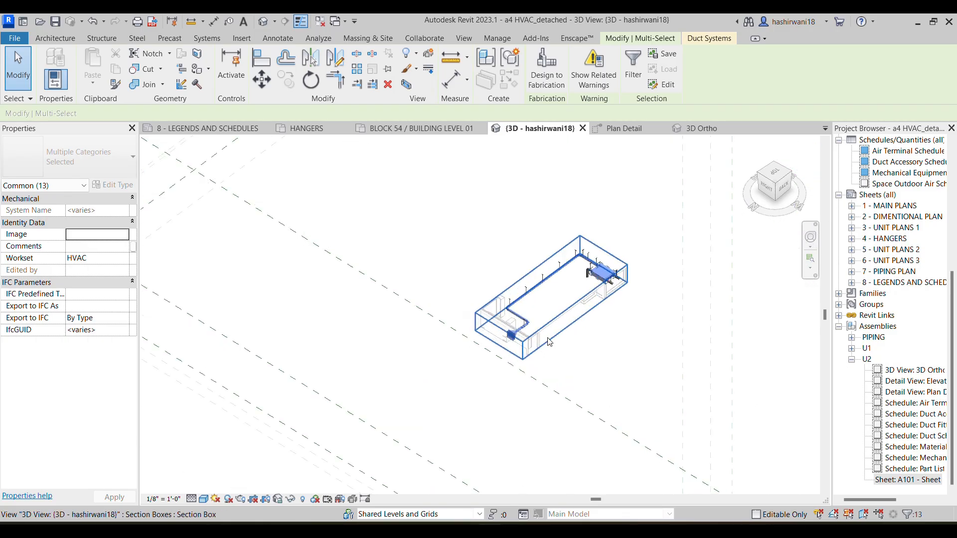
Extend the section box sideways and downward to enclose the complete ERV duct network, its diffusers and wall louvers
left_click(617, 334)
middle_click_drag(618, 305, 491, 332)
left_click(454, 325)
left_click_drag(450, 340, 595, 441)
left_click_drag(552, 331, 617, 283)
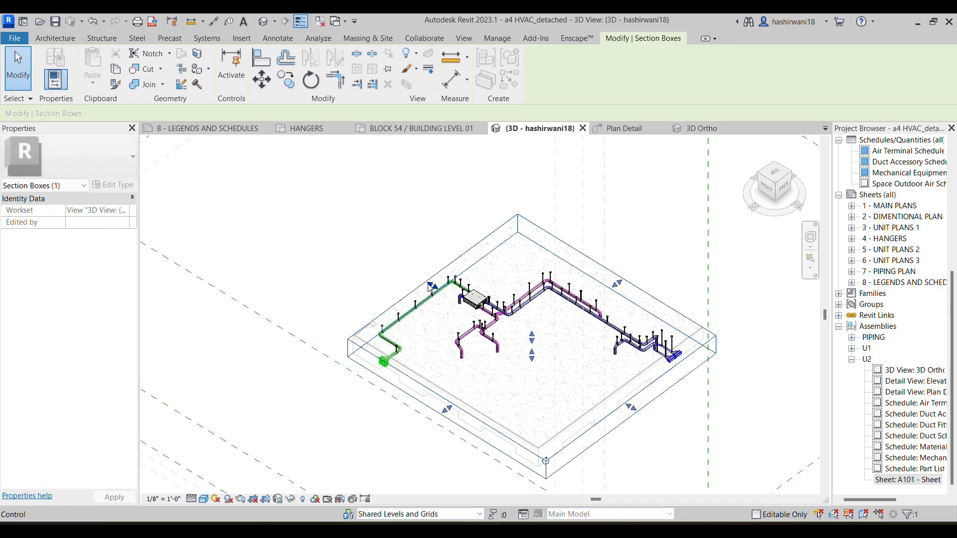
left_click_drag(432, 286, 403, 268)
scroll(643, 345, "up", 3)
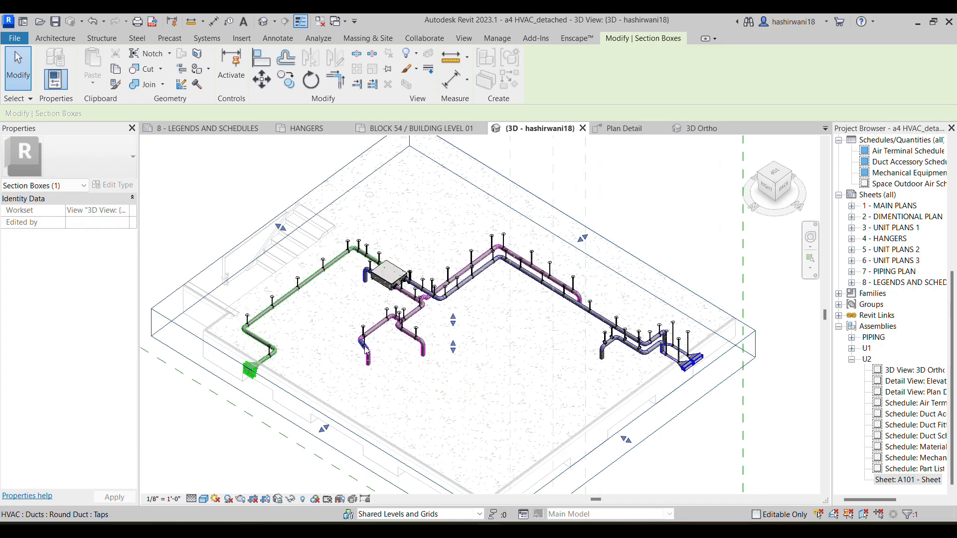
left_click_drag(453, 349, 453, 391)
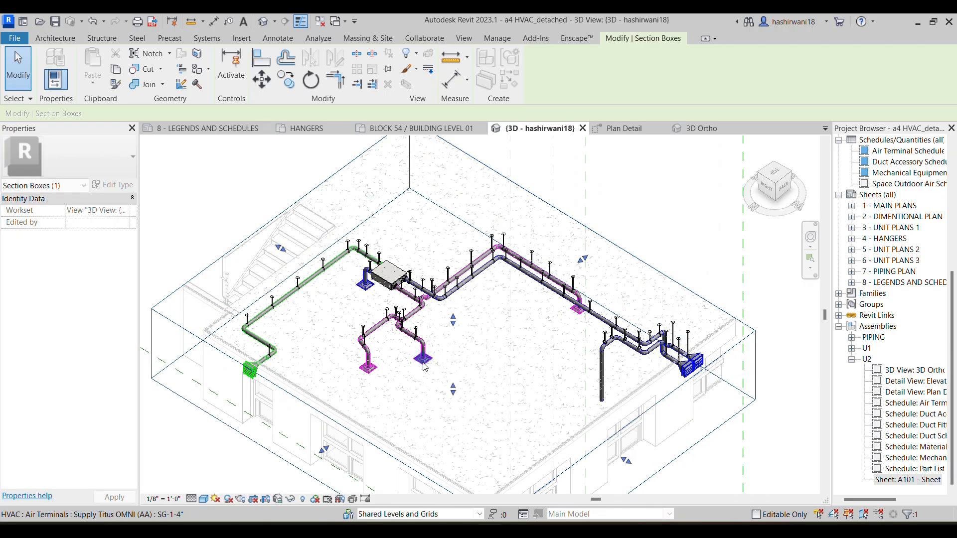
Examine the ERV unit's Titus OMNI air terminal, the branch diffusers and the exhaust duct's wall louver in 3D
scroll(425, 367, "up", 5)
left_click(385, 272)
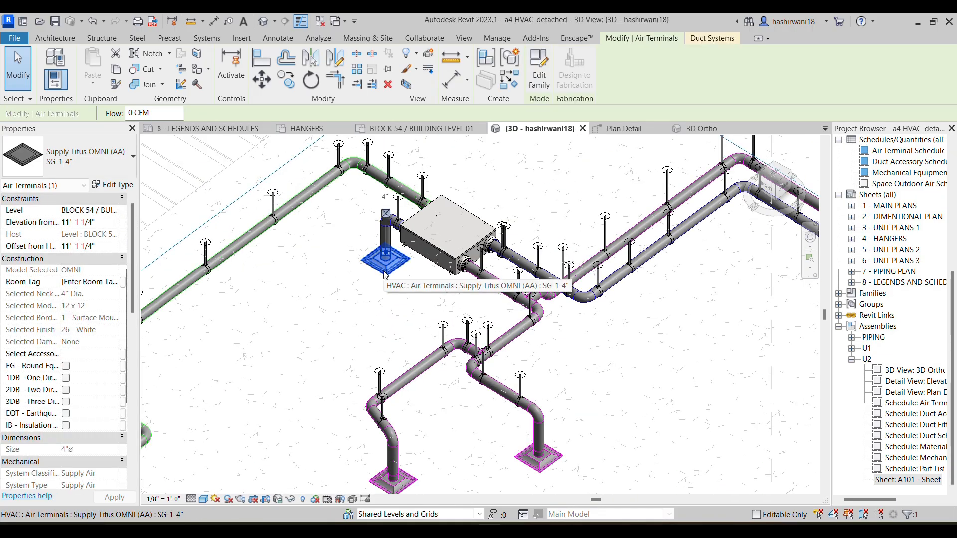
left_click(623, 378)
scroll(549, 416, "down", 1)
middle_click_drag(550, 416, 586, 315)
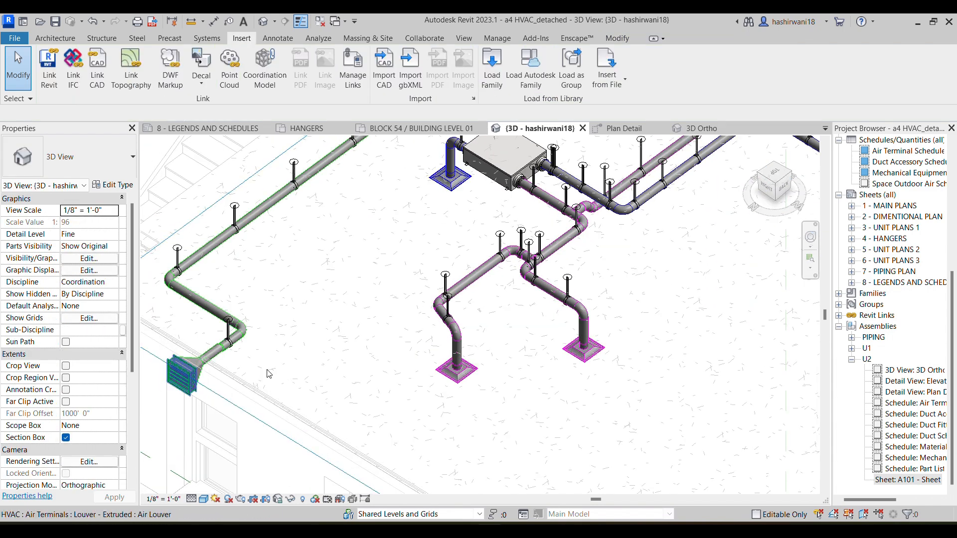
left_click(314, 346)
scroll(333, 372, "down", 1)
middle_click_drag(335, 373, 338, 411)
Examine the round hangers near the elbows and branches of the ERV ductwork in 3D
scroll(339, 411, "down", 1)
middle_click_drag(524, 337, 481, 323)
scroll(481, 322, "up", 5)
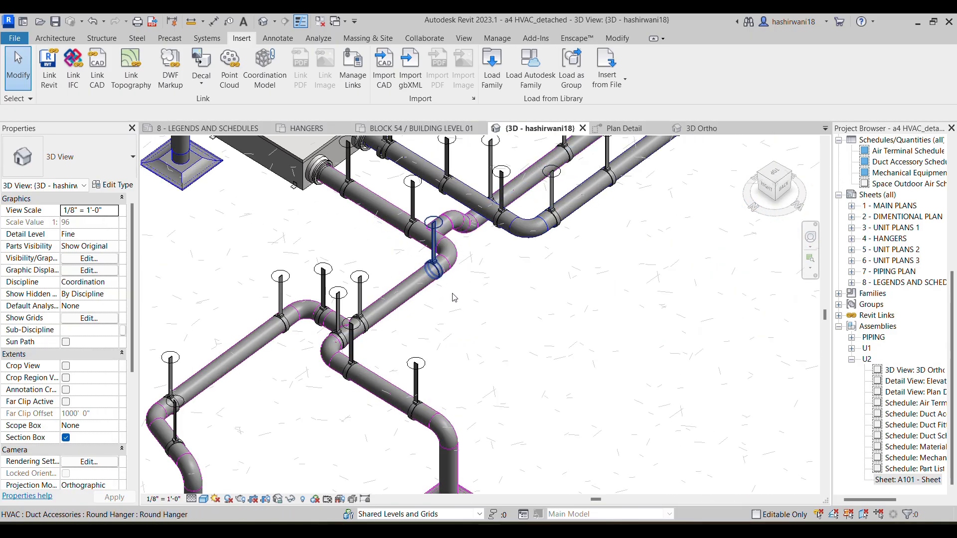
scroll(519, 289, "up", 6)
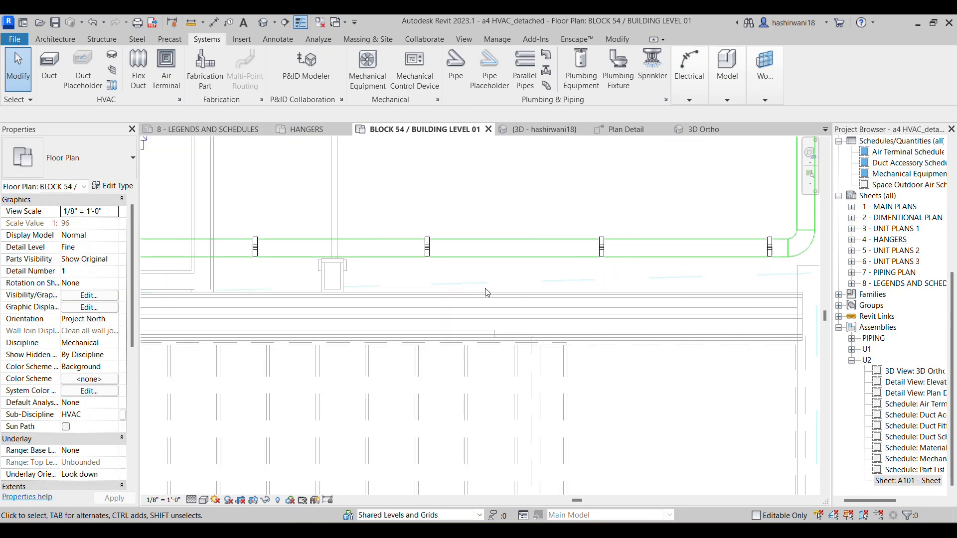
middle_click_drag(533, 317, 558, 381)
scroll(556, 371, "down", 1)
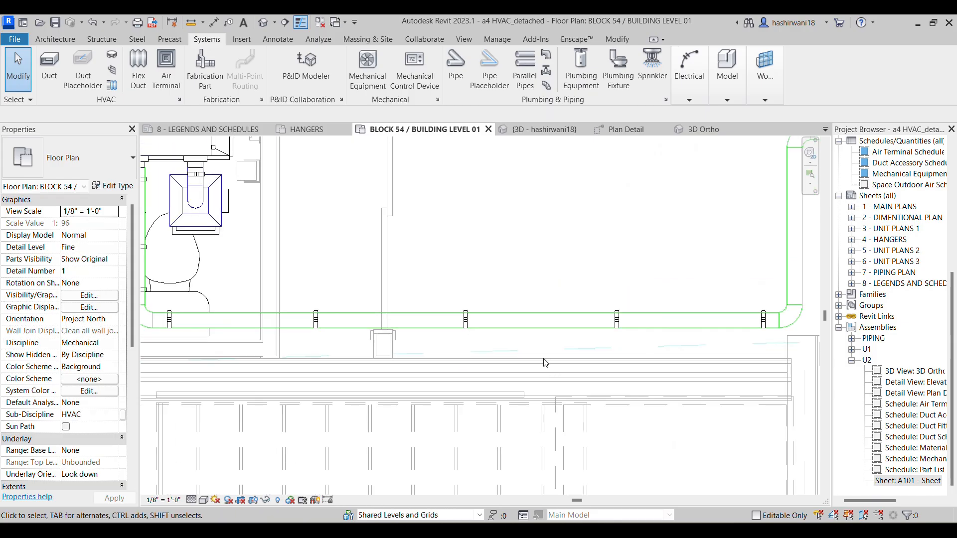
Inspect the round hangers on the exhaust duct's long straight run, first in the floor plan and up close in the 3D back view
left_click(468, 322)
left_click(500, 281)
left_click(561, 130)
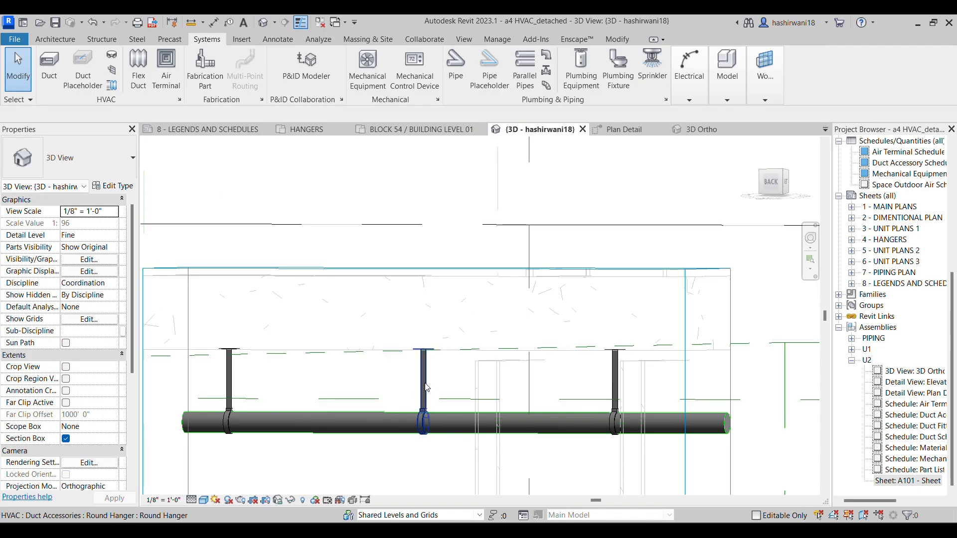
scroll(446, 407, "up", 2)
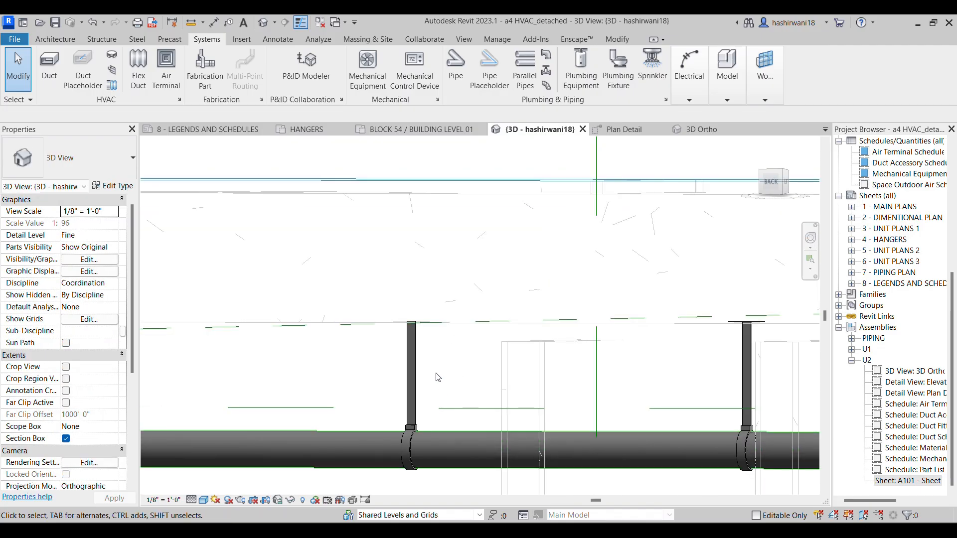
scroll(440, 383, "down", 1)
middle_click_drag(442, 385, 484, 309)
scroll(484, 309, "down", 3)
scroll(420, 323, "up", 4)
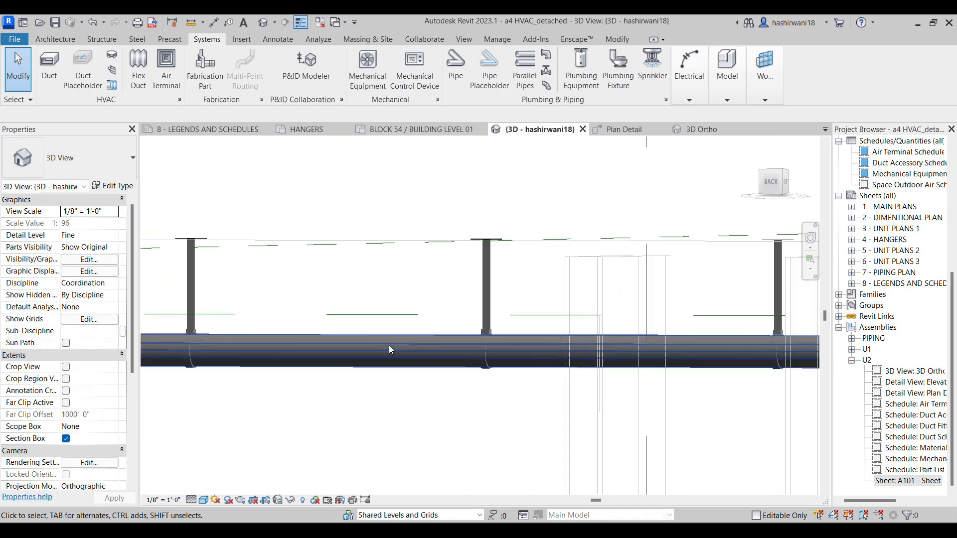
scroll(419, 291, "down", 1)
middle_click_drag(419, 290, 419, 305)
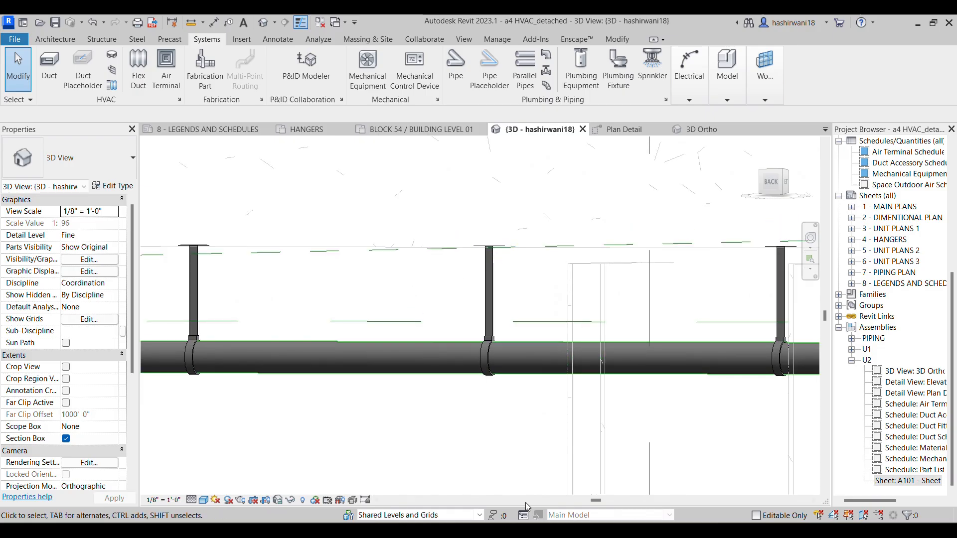
Switch to the H1.png image in the photo viewer and check the maximum support spacing by duct diameter
left_click(523, 531)
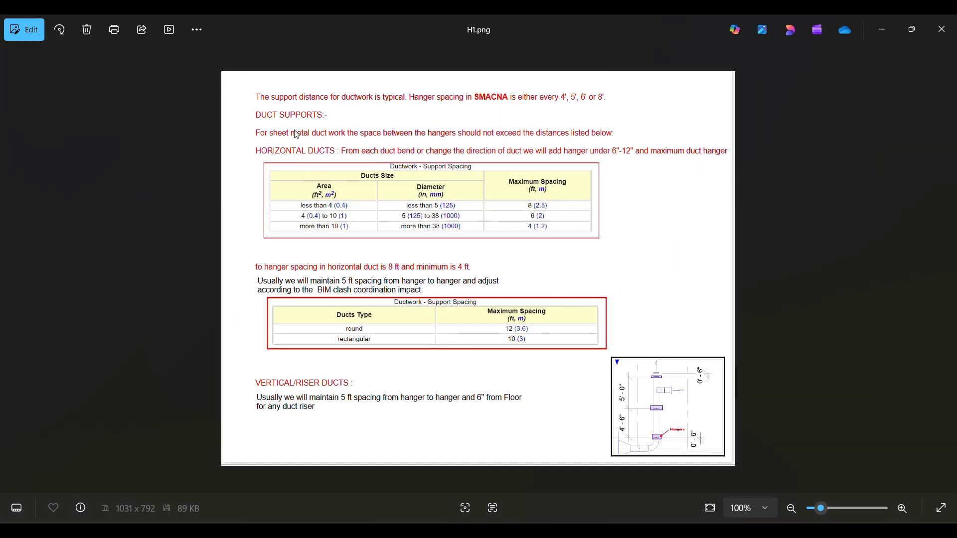
scroll(286, 194, "up", 2)
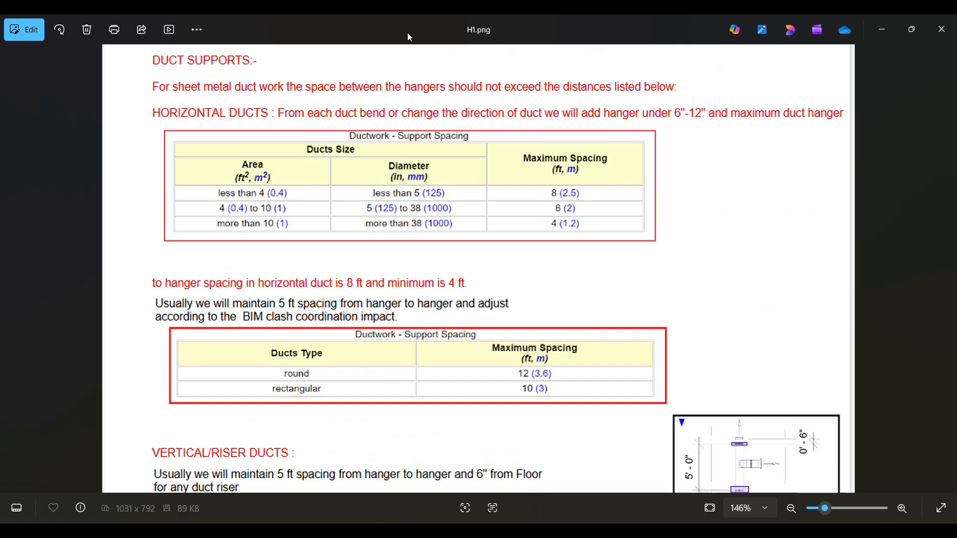
scroll(409, 178, "up", 2)
scroll(409, 178, "up", 2)
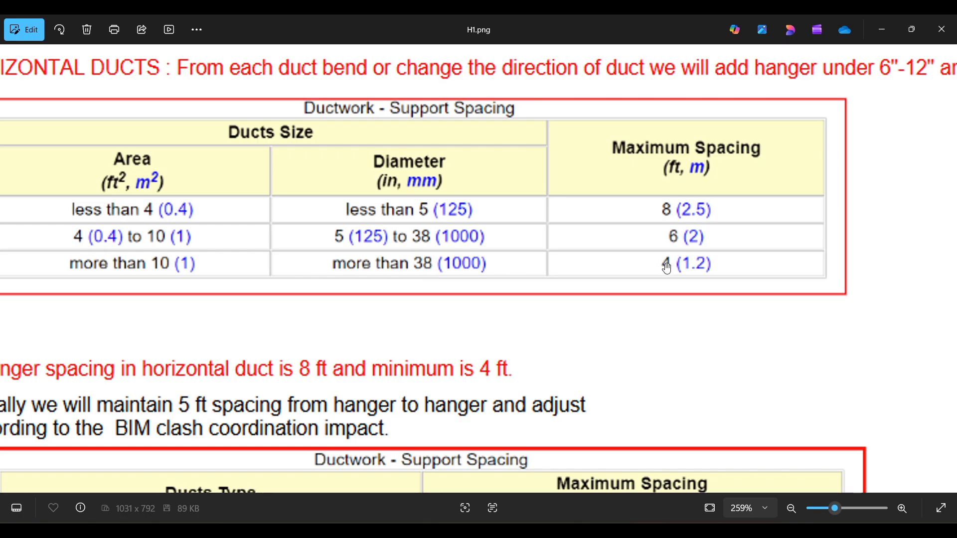
Examine the vertical riser duct note and its diagram's hanger spacings and end offsets in the H1.png image
scroll(668, 230, "down", 5)
scroll(618, 305, "up", 4)
scroll(603, 292, "down", 3)
scroll(603, 292, "down", 2)
scroll(748, 369, "up", 4)
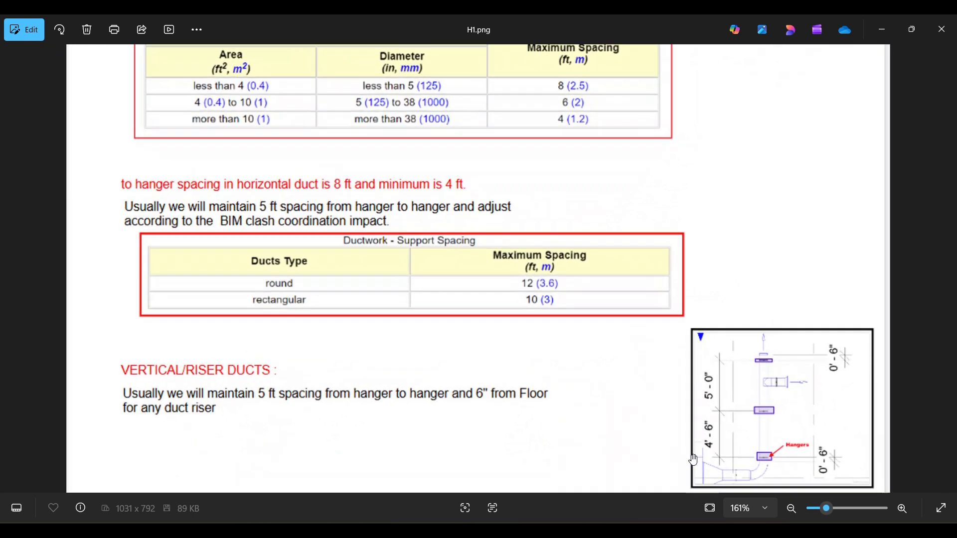
scroll(770, 385, "up", 5)
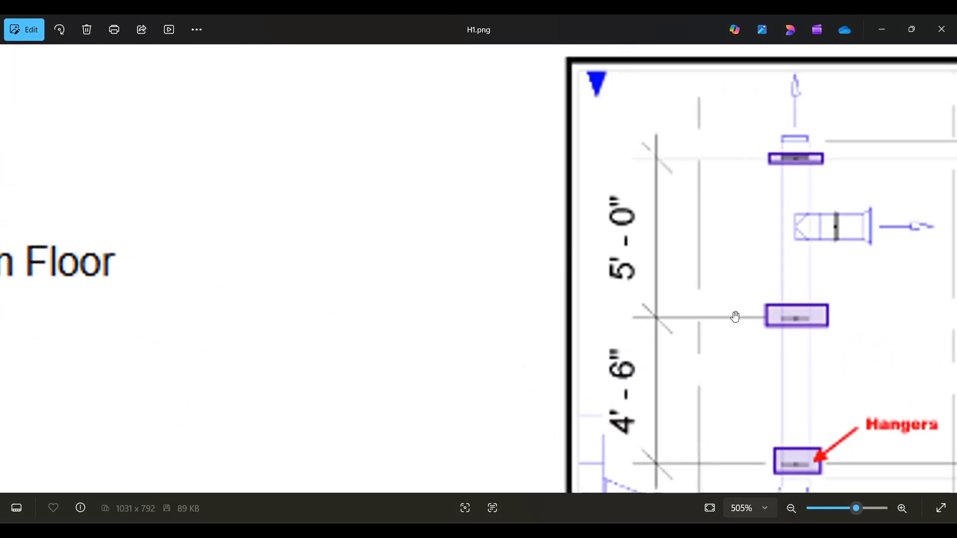
scroll(726, 440, "down", 4)
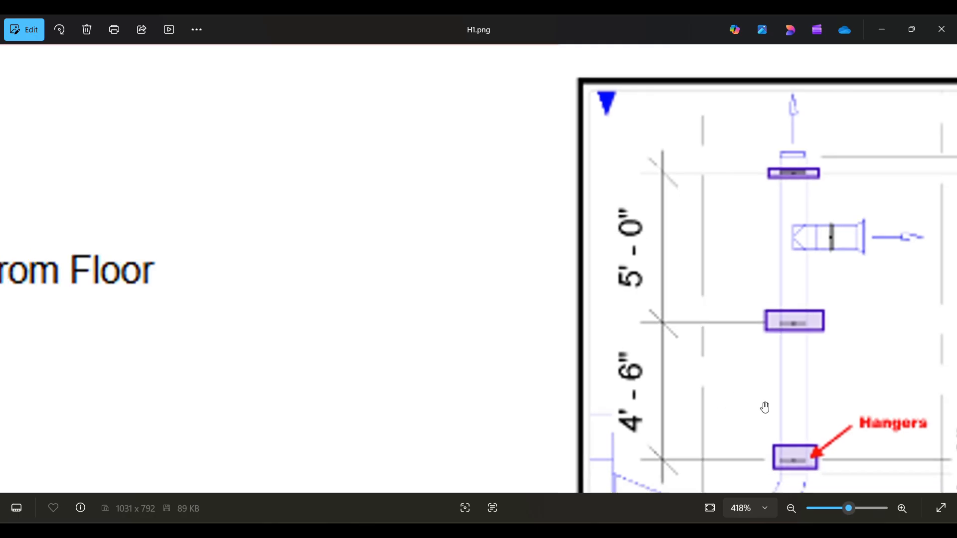
scroll(736, 436, "up", 5)
scroll(735, 436, "up", 2)
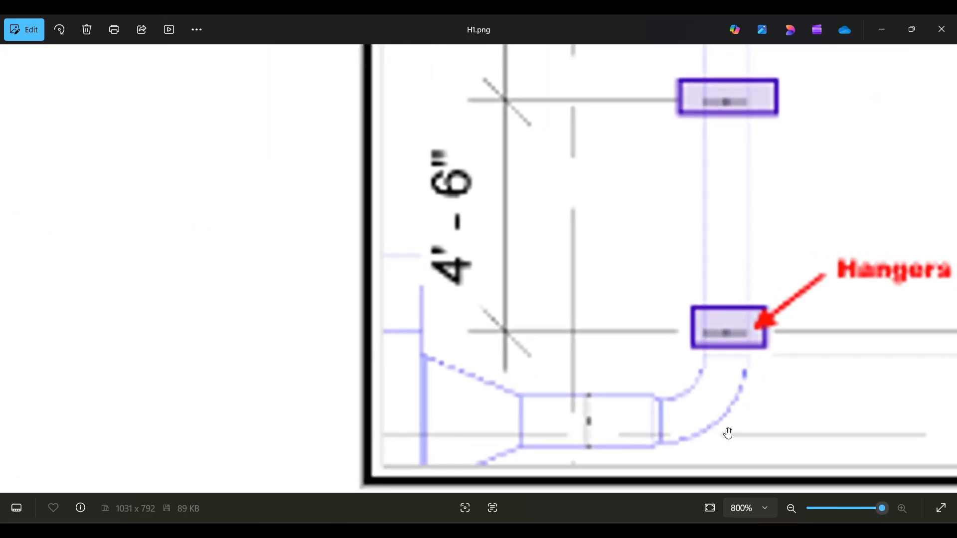
scroll(796, 394, "down", 2)
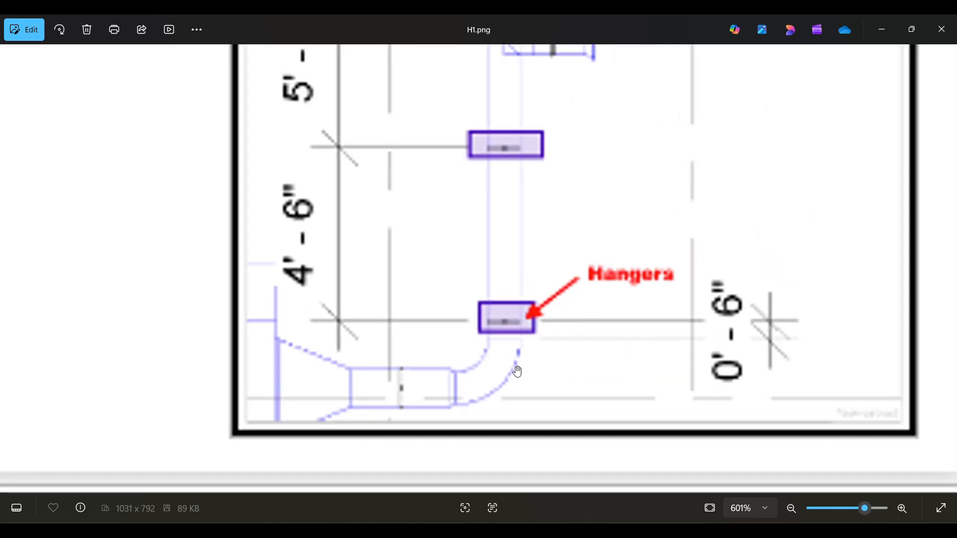
scroll(465, 395, "up", 2)
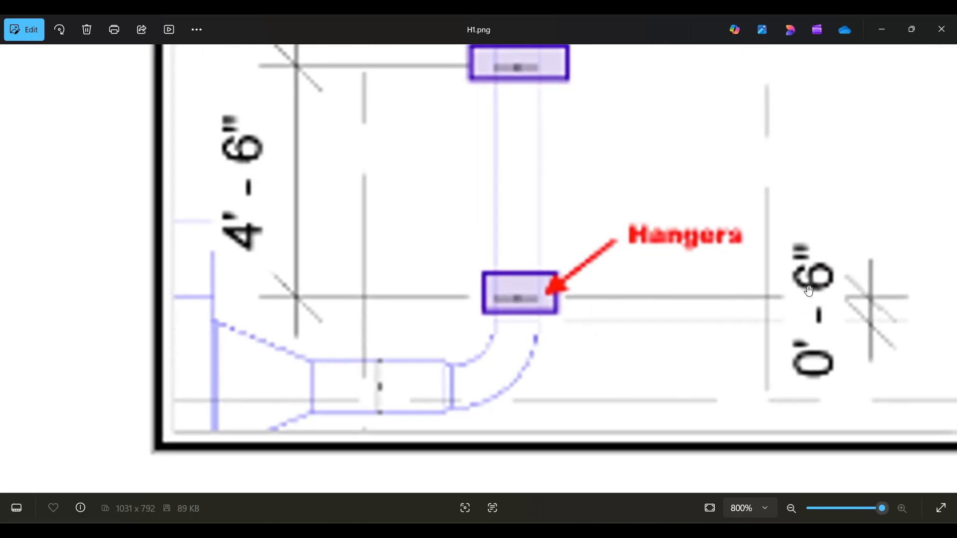
scroll(609, 312, "down", 5)
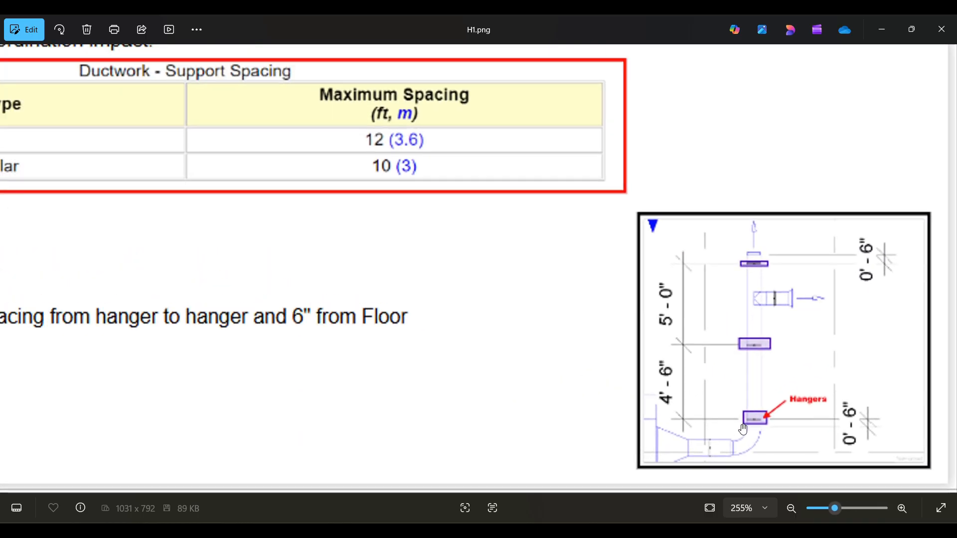
scroll(794, 457, "up", 1)
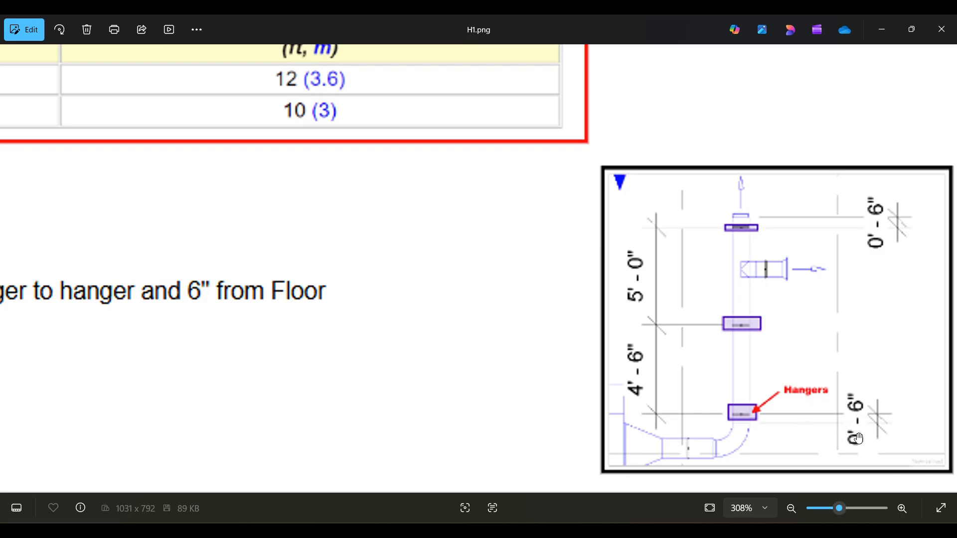
scroll(858, 438, "down", 1)
scroll(745, 276, "down", 5)
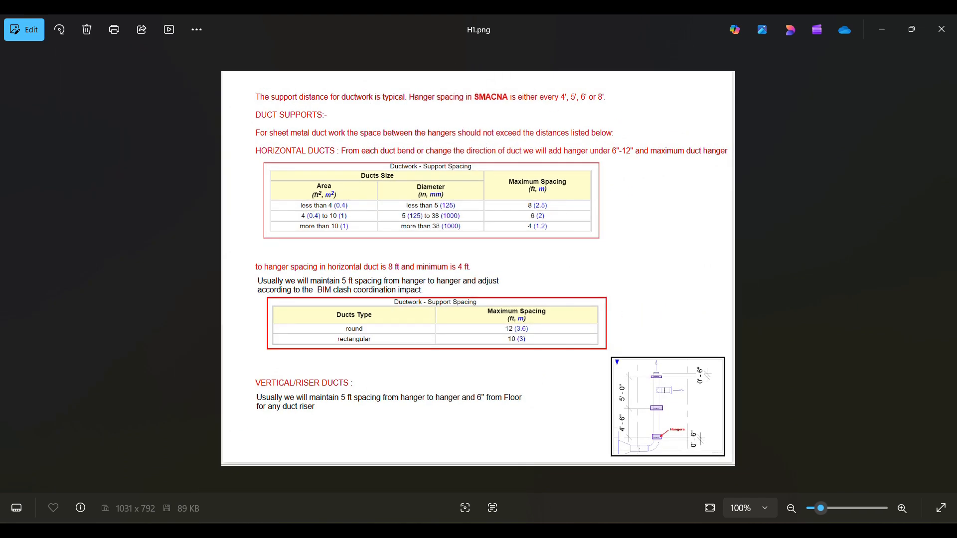
Switch back to Revit and show the exhaust duct's straight run in the BLOCK 54 / BUILDING LEVEL 01 floor plan
left_click(490, 530)
scroll(594, 369, "down", 1)
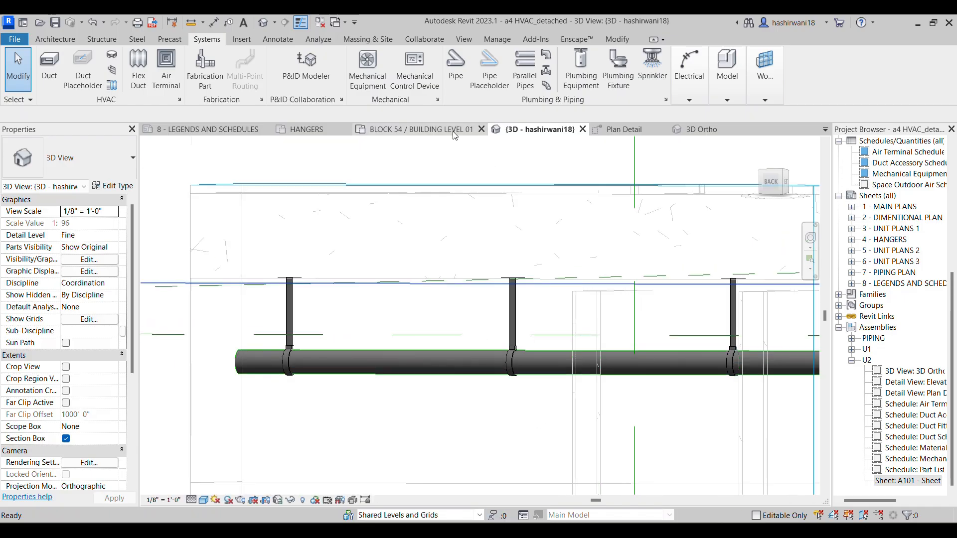
left_click(455, 132)
scroll(504, 257, "up", 4)
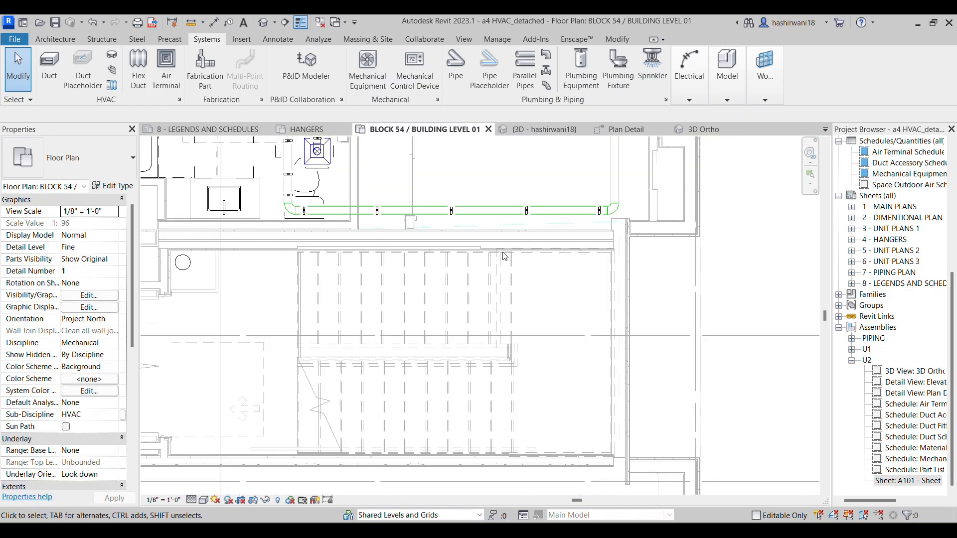
left_click(491, 258)
key("c")
key("s")
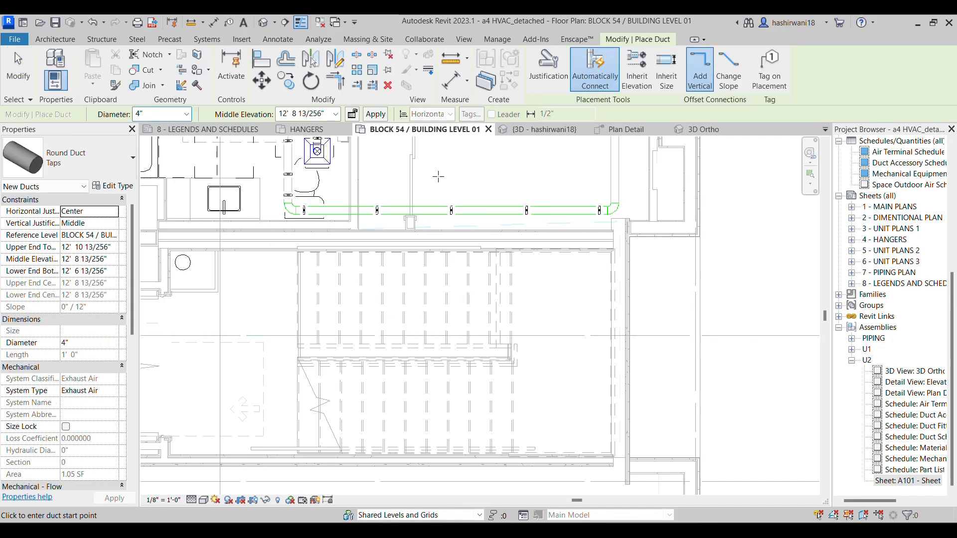
key("Escape")
Draw a horizontal 4" round exhaust duct about 4'-3" long in the open area above the existing straight exhaust run
left_click(485, 215)
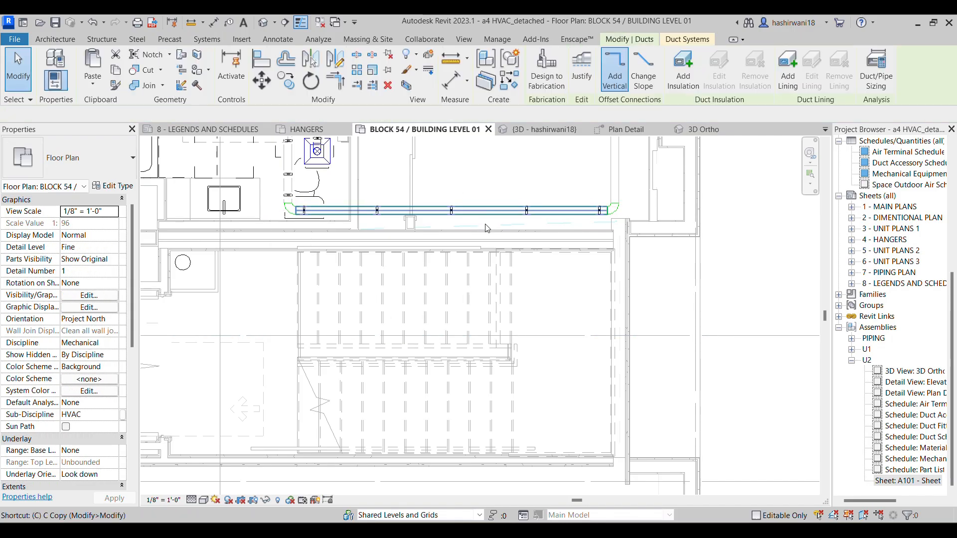
key("c")
key("s")
left_click(533, 277)
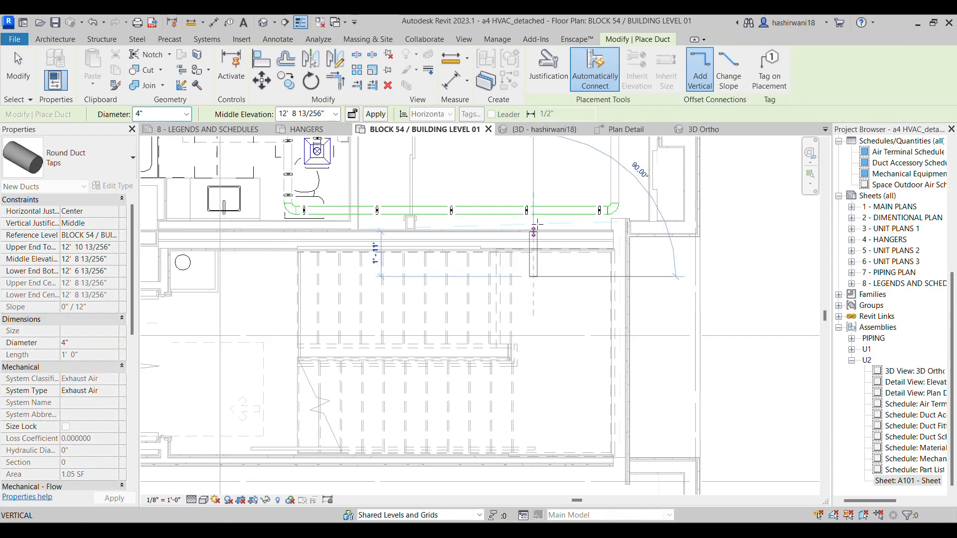
key("Escape")
middle_click_drag(519, 204, 526, 316)
scroll(519, 306, "down", 1)
scroll(507, 276, "down", 3)
middle_click_drag(500, 276, 431, 278)
middle_click_drag(554, 344, 450, 358)
scroll(511, 230, "up", 1)
middle_click_drag(511, 297, 697, 258)
scroll(448, 280, "up", 2)
scroll(482, 279, "up", 3)
left_click(480, 278)
left_click(594, 279)
key("Escape")
Inspect the new short exhaust duct's length, diameter and elevation up close in the floor plan
scroll(379, 230, "down", 2)
middle_click_drag(379, 229, 535, 273)
scroll(404, 219, "down", 1)
middle_click_drag(405, 219, 265, 175)
scroll(456, 241, "up", 4)
key("Escape")
scroll(480, 274, "up", 1)
scroll(479, 275, "up", 1)
left_click(474, 271)
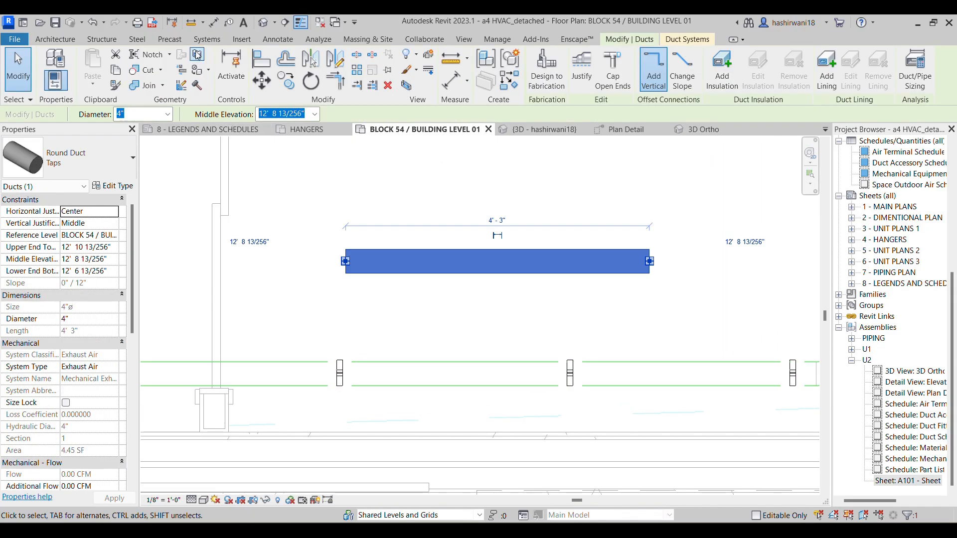
key("Escape")
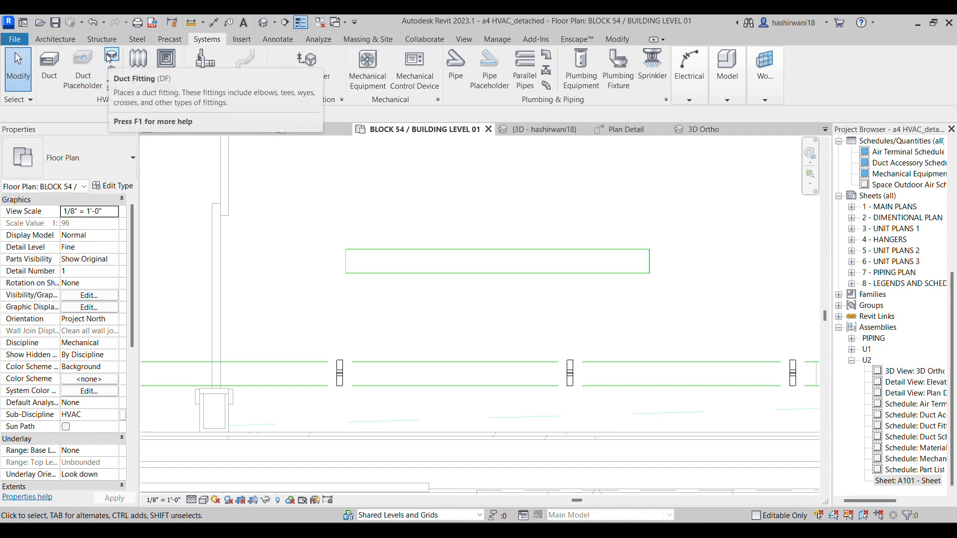
Place a Round Hanger duct accessory on the new short duct, just past its midpoint
left_click(112, 85)
left_click(62, 159)
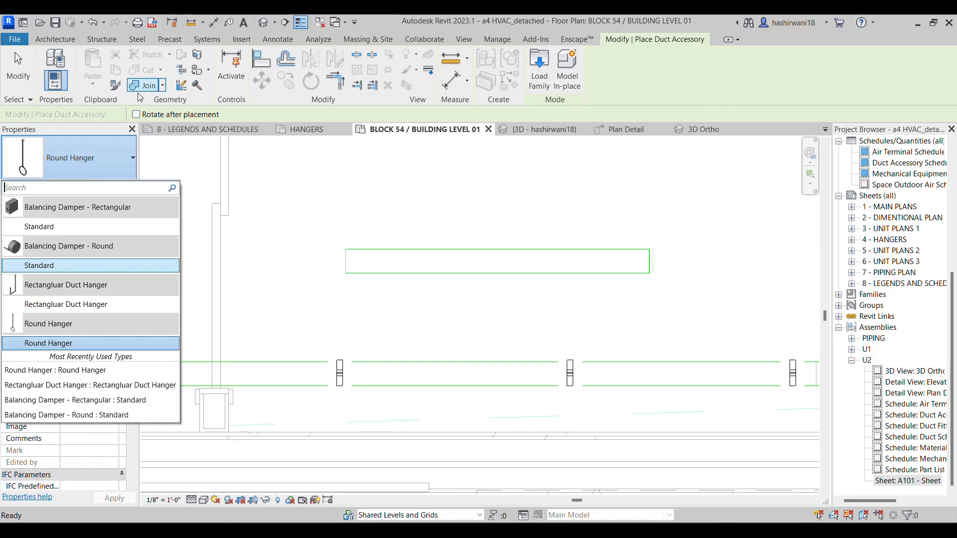
mouse_move(102, 305)
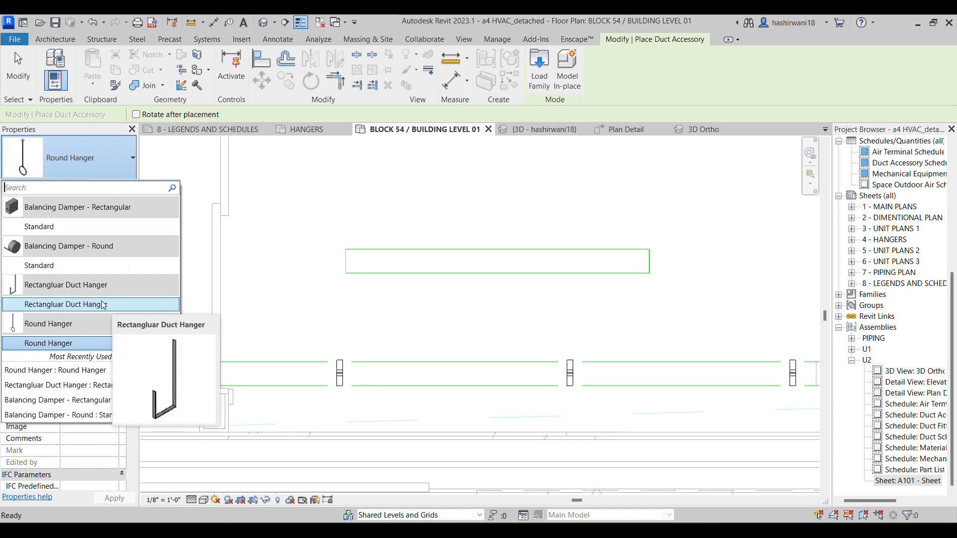
left_click(75, 344)
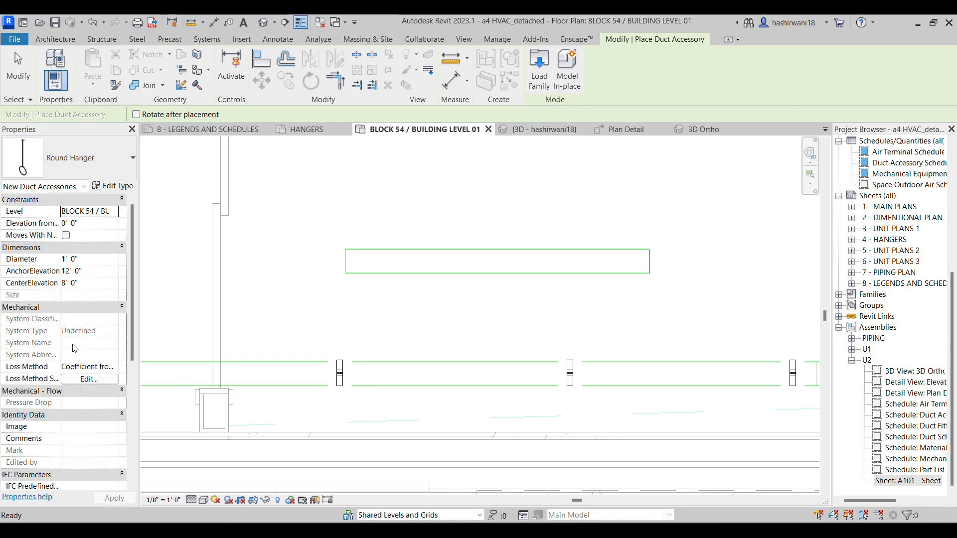
scroll(498, 273, "up", 2)
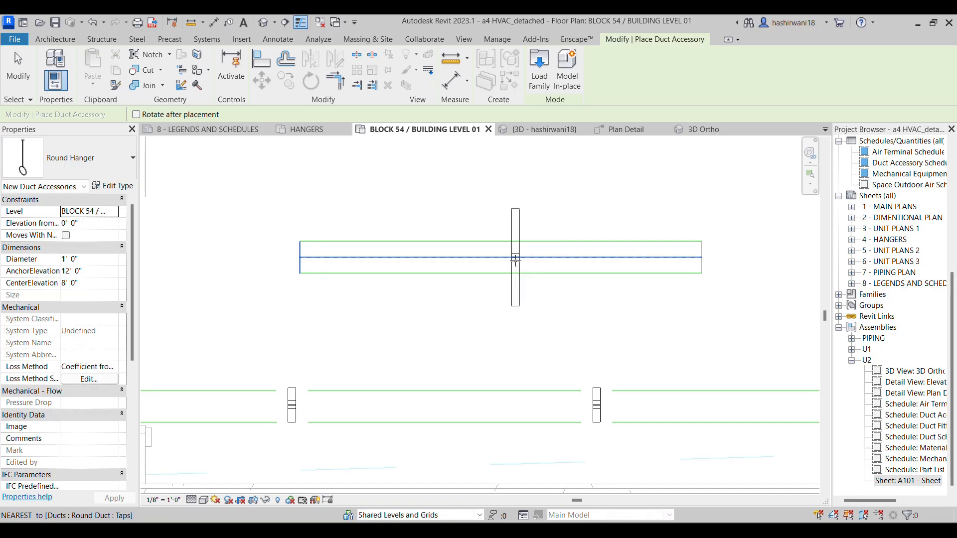
left_click(515, 259)
key("Escape")
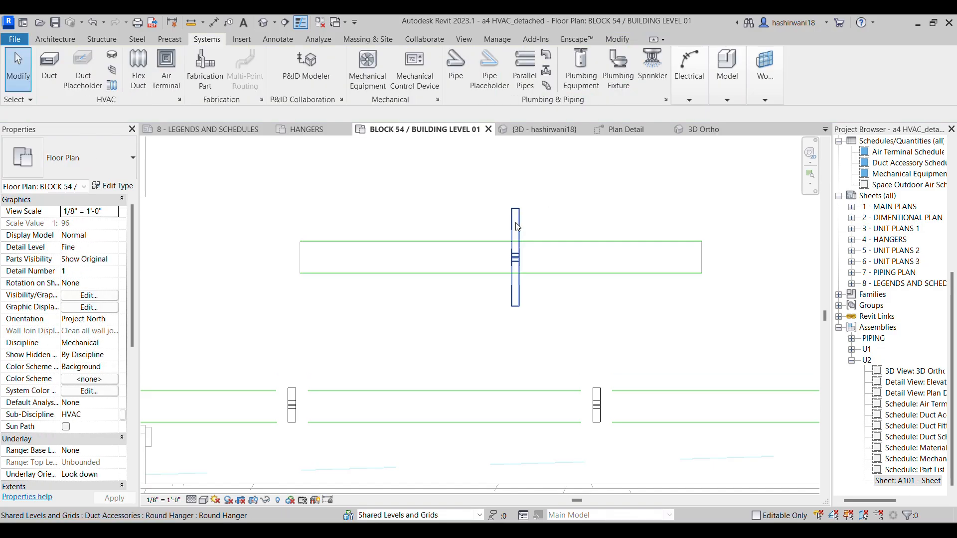
Inspect the new hanger and the short duct in turn to compare their diameters
left_click(517, 227)
scroll(518, 284, "up", 2)
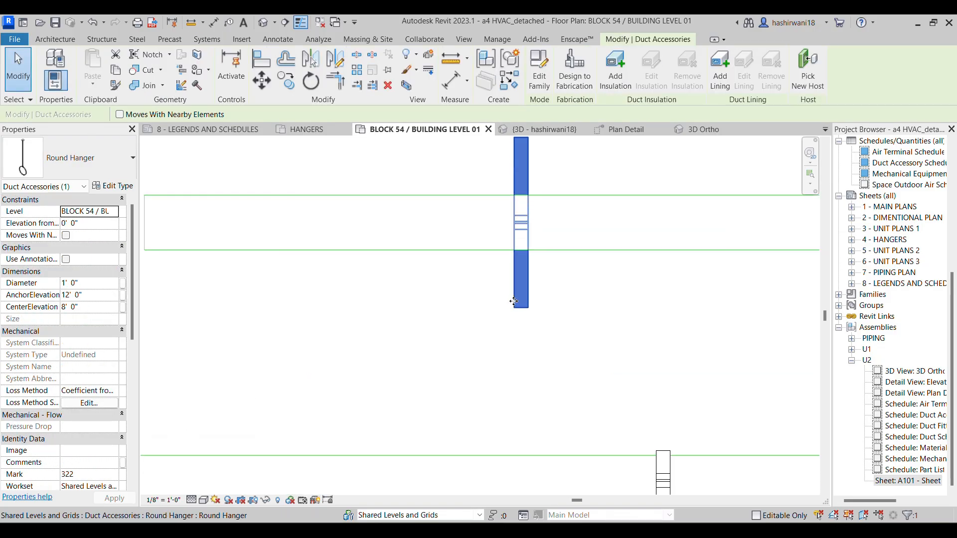
left_click(583, 321)
scroll(493, 339, "down", 1)
left_click(503, 349)
left_click(593, 309)
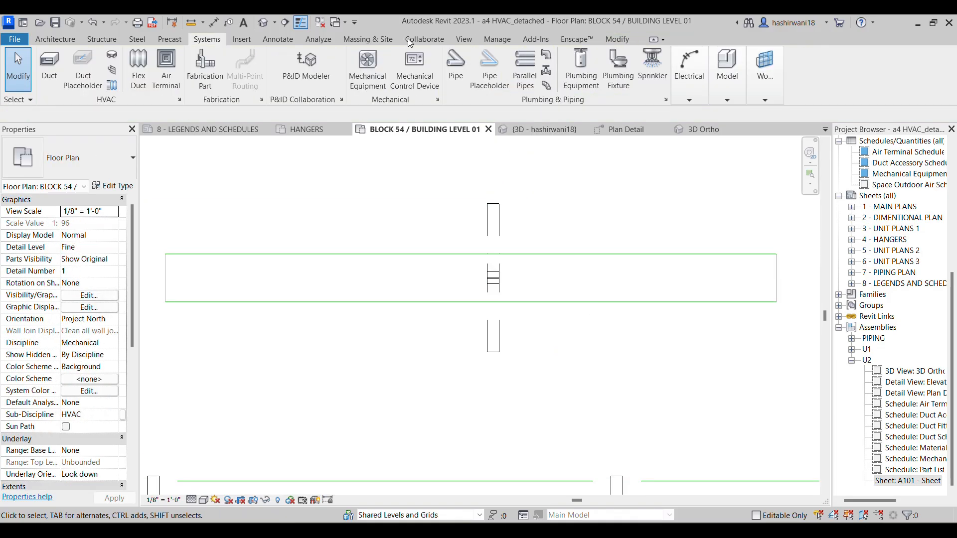
scroll(520, 250, "down", 2)
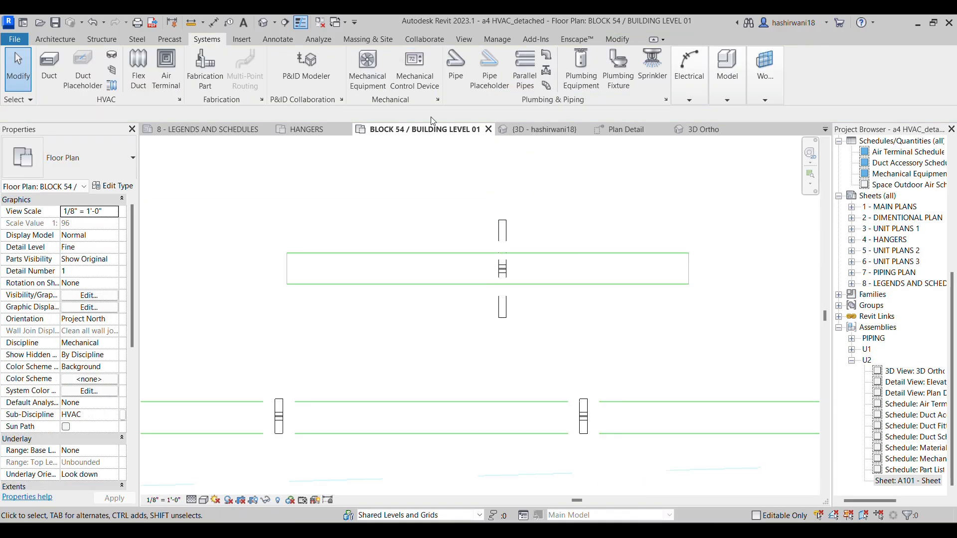
left_click(542, 280)
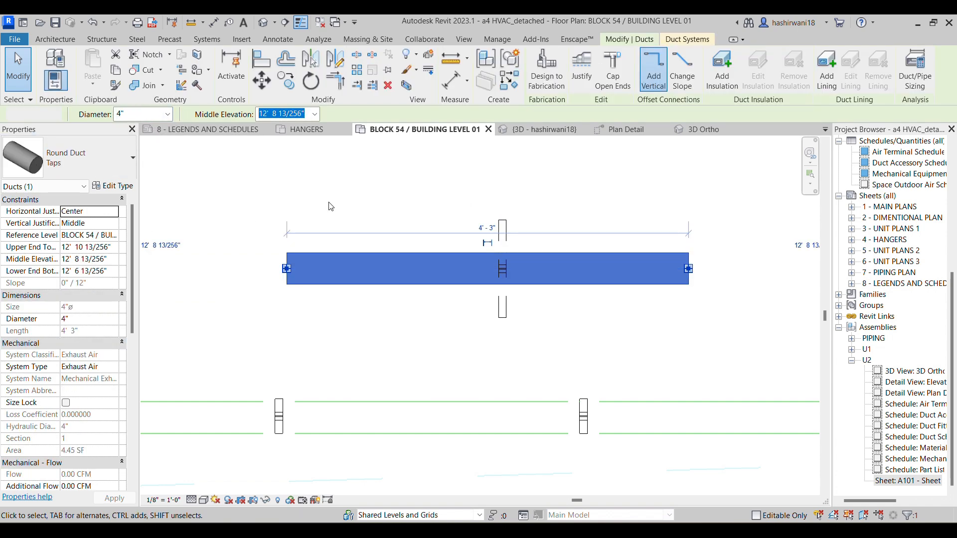
left_click(331, 206)
Set the new round hanger's Diameter to 4" so it matches the duct
left_click(501, 229)
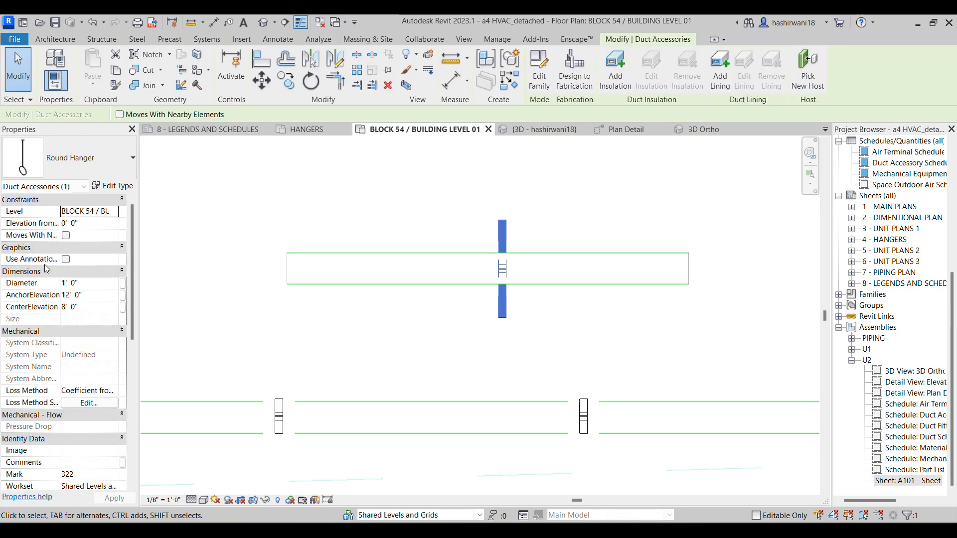
left_click(88, 283)
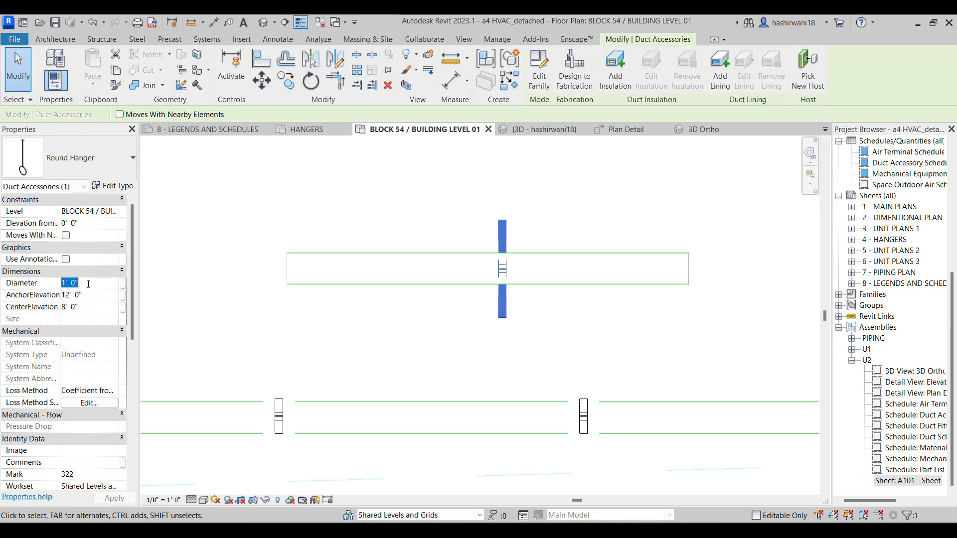
type("4\"")
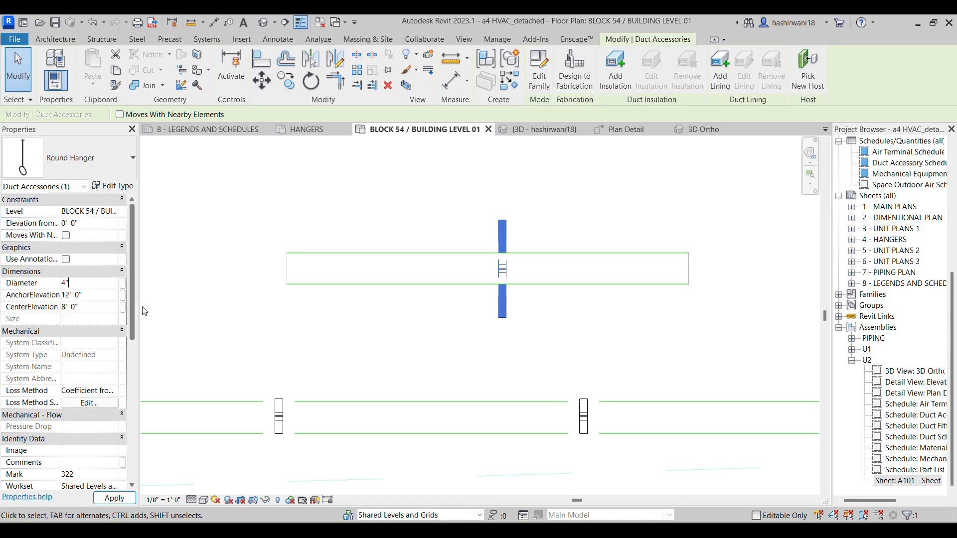
left_click(399, 331)
scroll(458, 271, "up", 3)
middle_click_drag(517, 301, 464, 331)
scroll(464, 331, "down", 2)
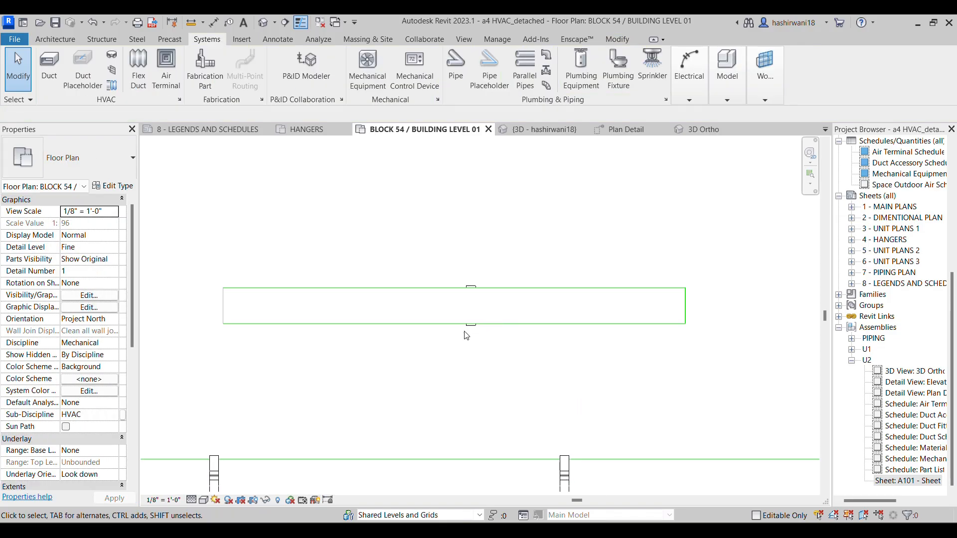
Look over the fan coil and ERV duct layouts across the level plan, ending at the short duct with its new hanger
scroll(474, 284, "down", 5)
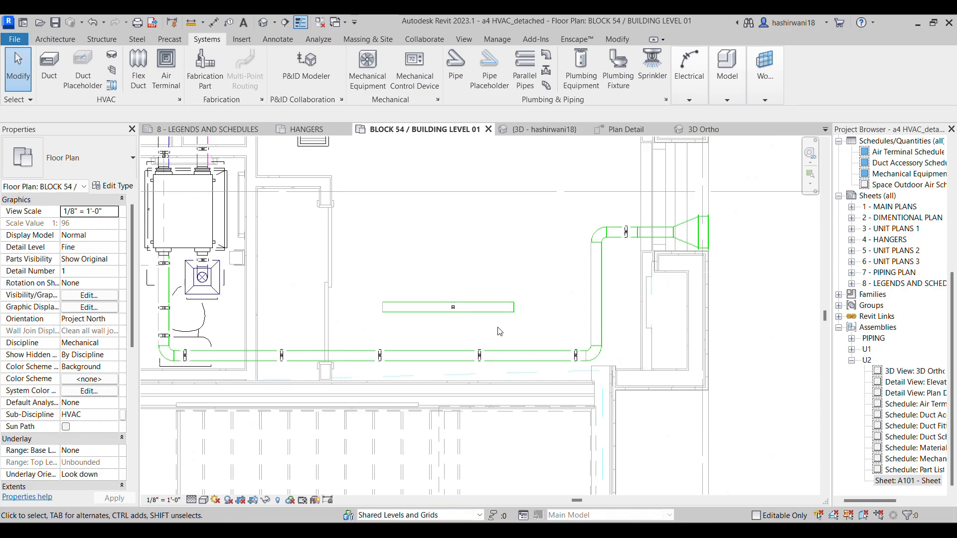
scroll(497, 327, "down", 2)
scroll(477, 304, "down", 2)
middle_click_drag(475, 305, 573, 296)
scroll(460, 304, "down", 1)
scroll(456, 290, "down", 2)
scroll(573, 296, "down", 2)
middle_click_drag(542, 326, 446, 326)
scroll(371, 293, "up", 2)
scroll(347, 294, "up", 1)
scroll(399, 323, "down", 2)
scroll(371, 338, "down", 2)
scroll(553, 322, "down", 1)
middle_click_drag(369, 339, 568, 319)
scroll(448, 314, "up", 1)
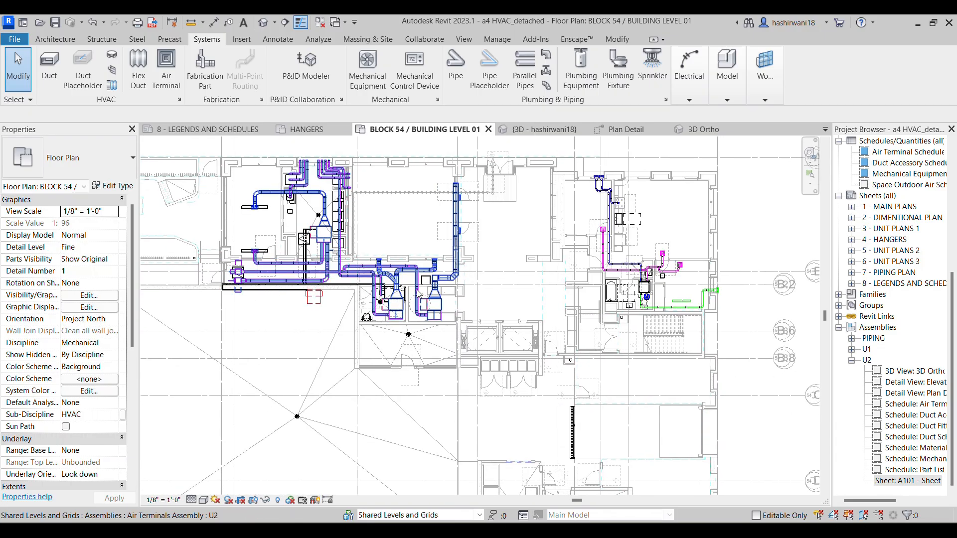
scroll(409, 299, "up", 2)
scroll(392, 321, "down", 2)
middle_click_drag(391, 322, 398, 249)
scroll(403, 291, "up", 5)
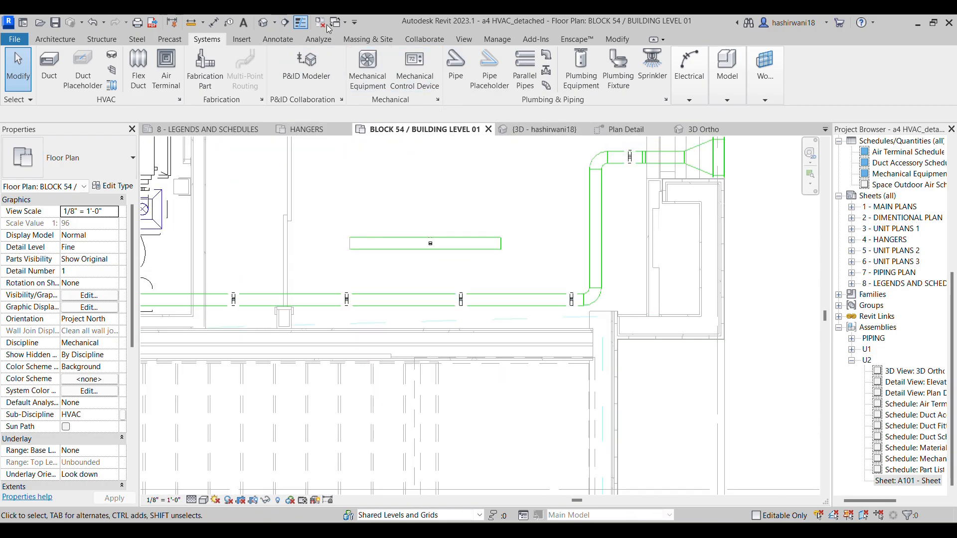
left_click(285, 22)
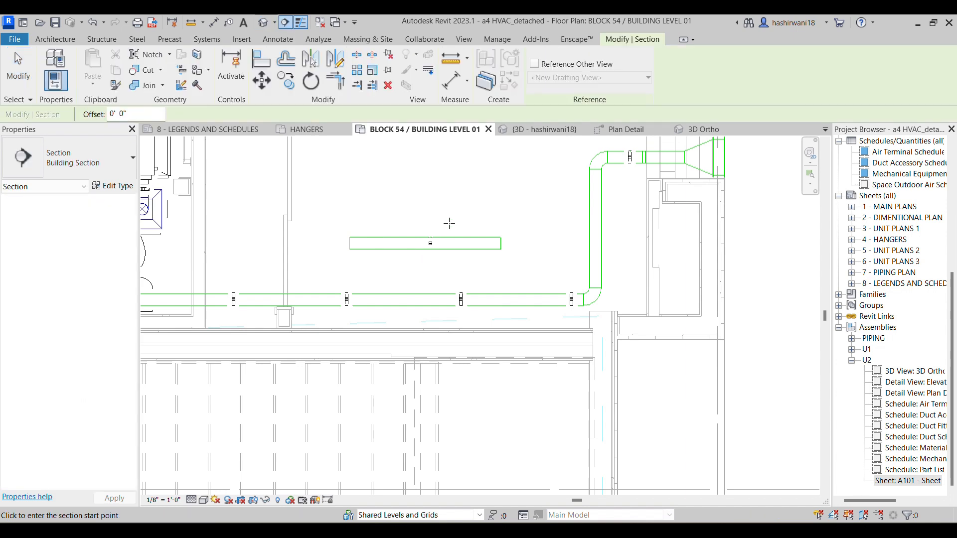
left_click(450, 204)
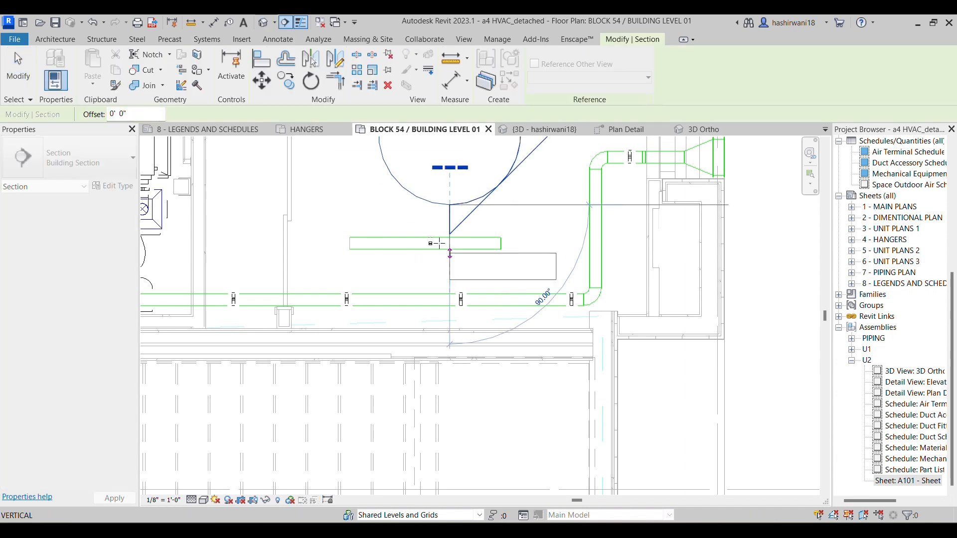
key("Escape")
left_click(405, 219)
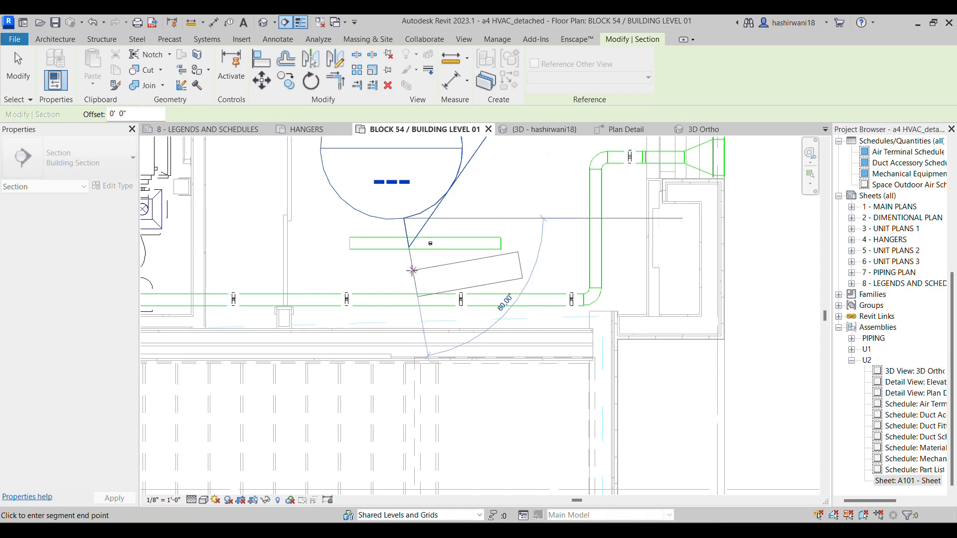
left_click(413, 271)
key("ctrl+z")
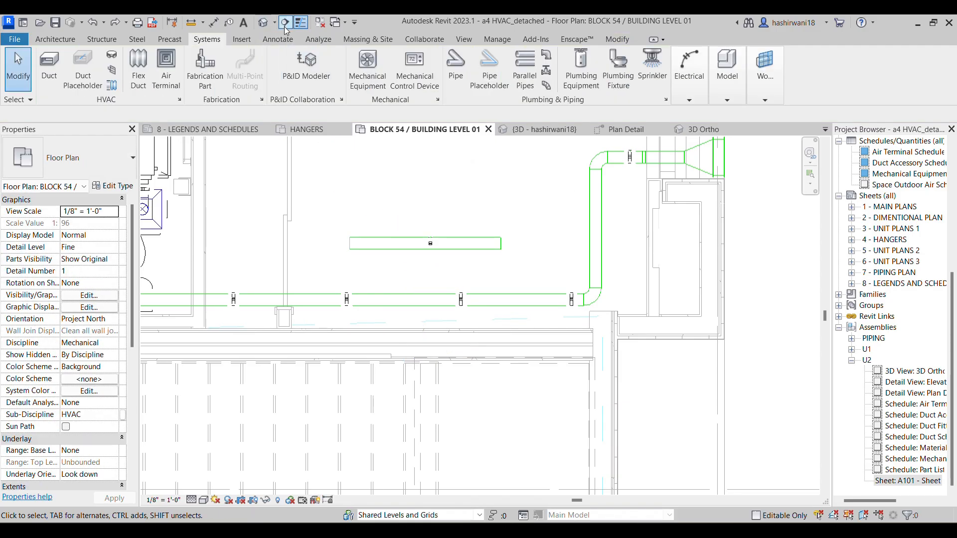
Cut a vertical building section across the short duct, just left of its midpoint and looking toward the hanger, and open the section view
left_click(284, 24)
left_click(400, 220)
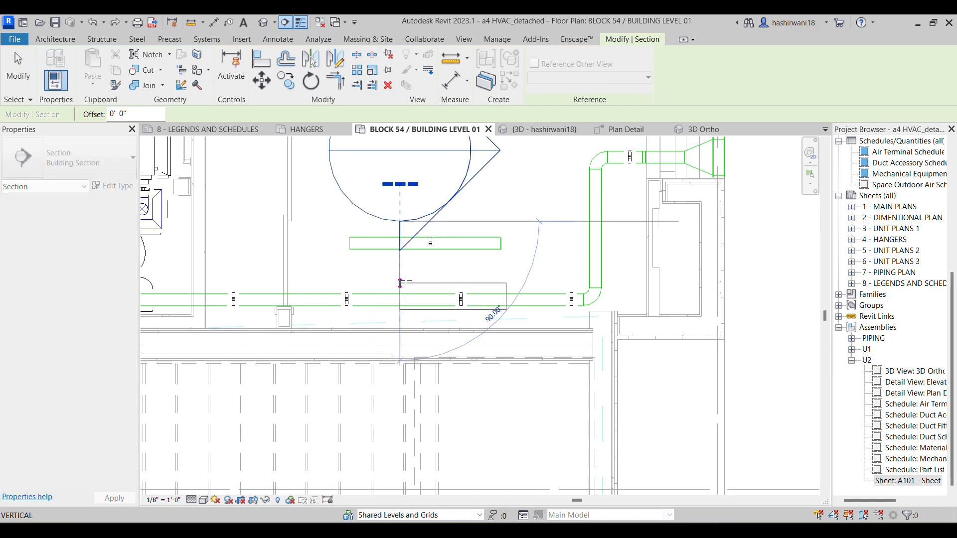
left_click(400, 272)
key("Escape")
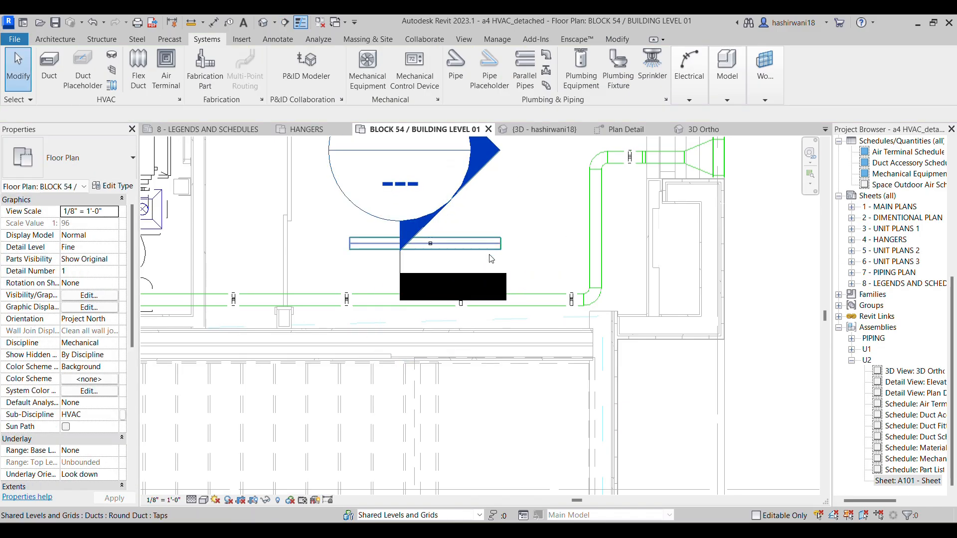
double_click(423, 230)
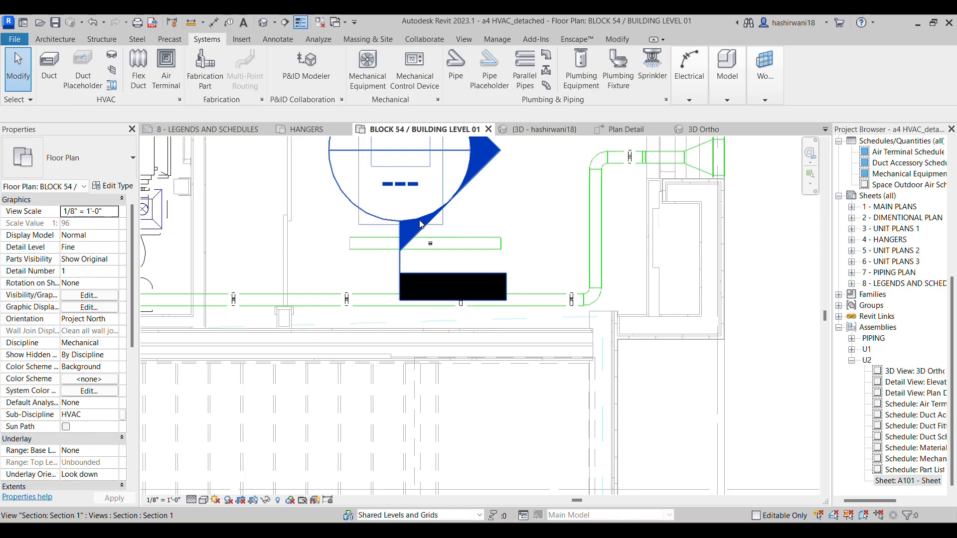
scroll(496, 351, "up", 3)
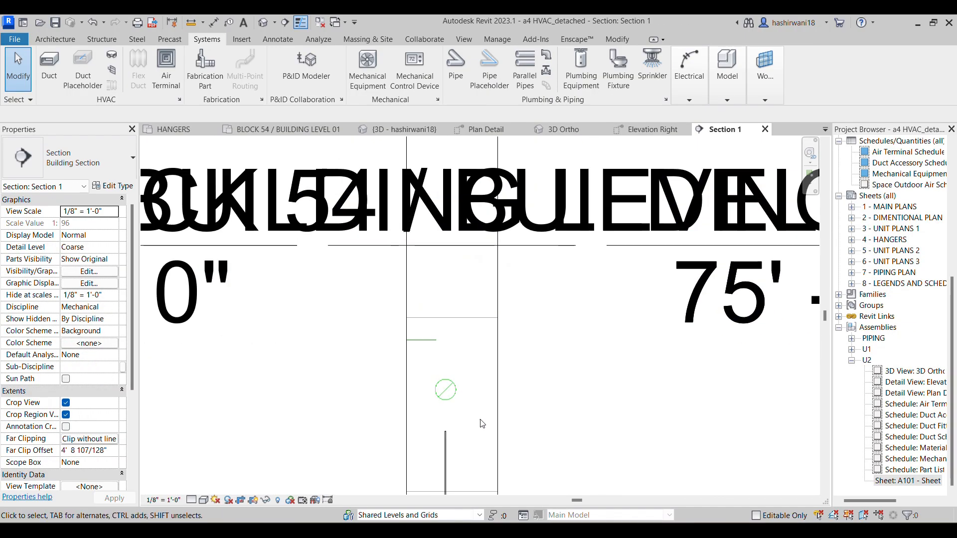
Set the section view's detail level to Fine and its visual style to Shaded
left_click(192, 502)
left_click(212, 489)
left_click(203, 501)
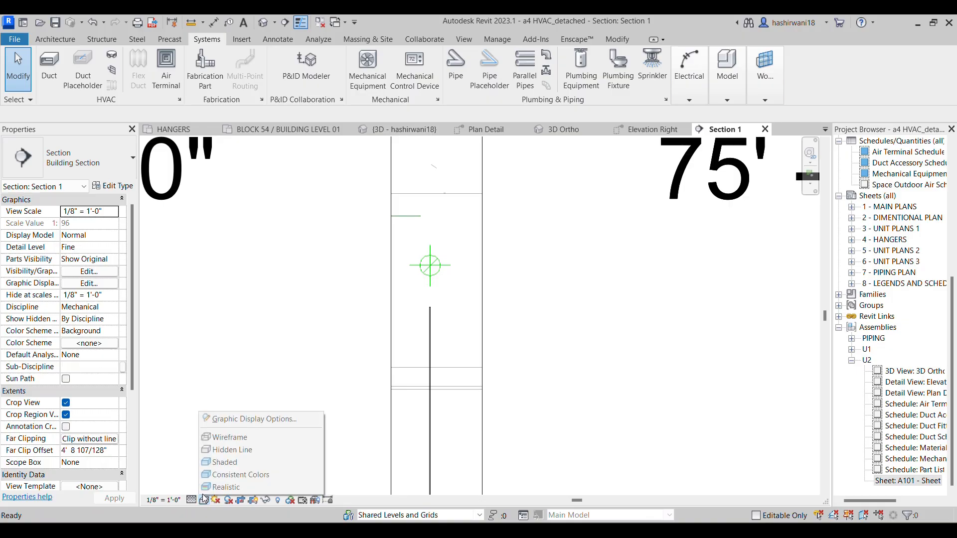
left_click(219, 462)
scroll(503, 347, "up", 2)
scroll(502, 348, "down", 3)
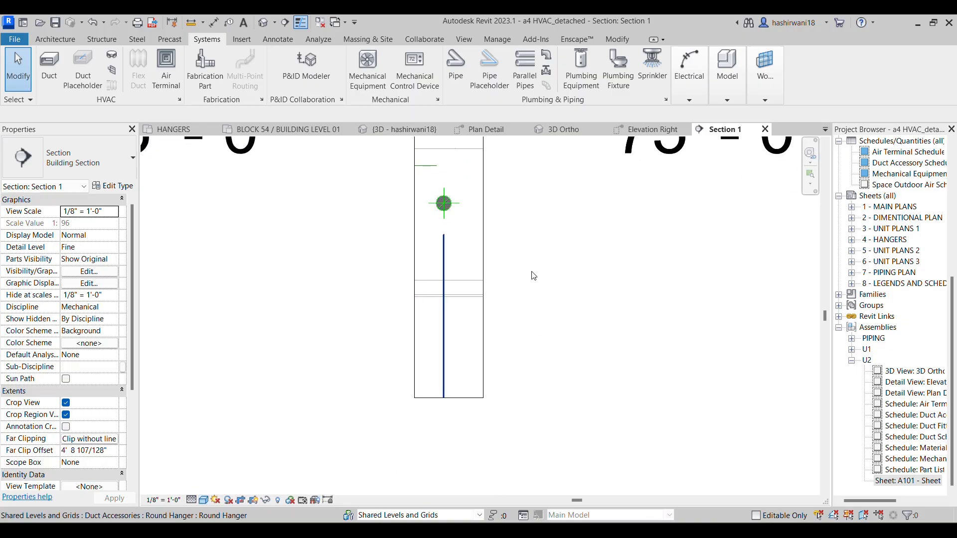
Raise the round hanger's ring from far below the duct to just above it in the section view
left_click(523, 289)
scroll(544, 295, "down", 1)
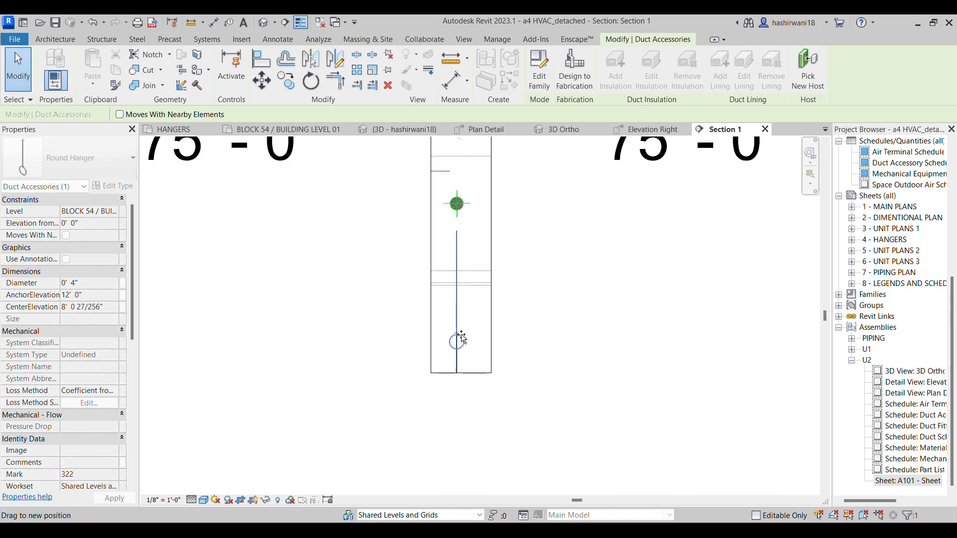
left_click_drag(461, 258, 461, 259)
scroll(529, 310, "up", 3)
middle_click_drag(521, 250, 536, 348)
scroll(536, 349, "up", 2)
left_click_drag(414, 327, 413, 189)
middle_click_drag(480, 208, 508, 316)
scroll(509, 318, "down", 1)
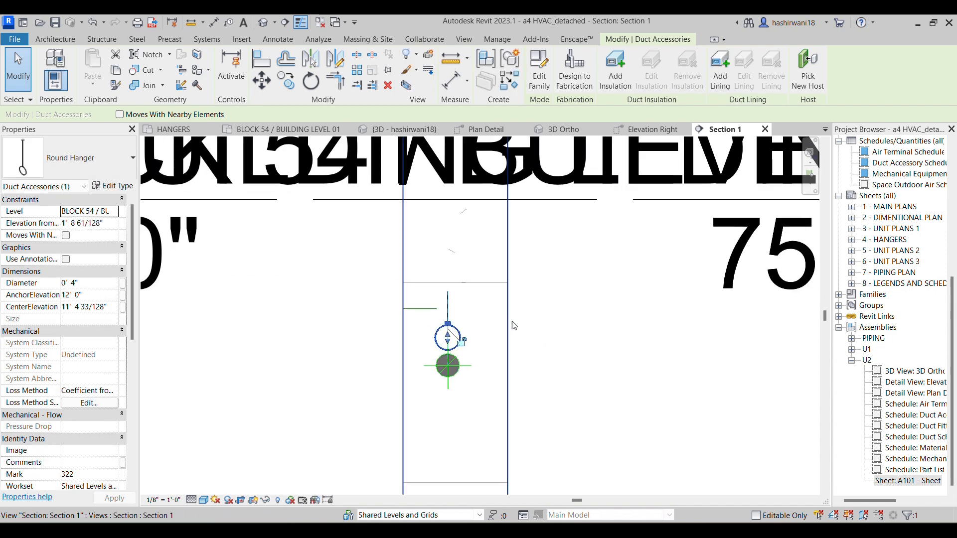
Align the top of the round hanger's rod with the horizontal slab line above the duct
scroll(513, 326, "down", 2)
scroll(509, 322, "up", 3)
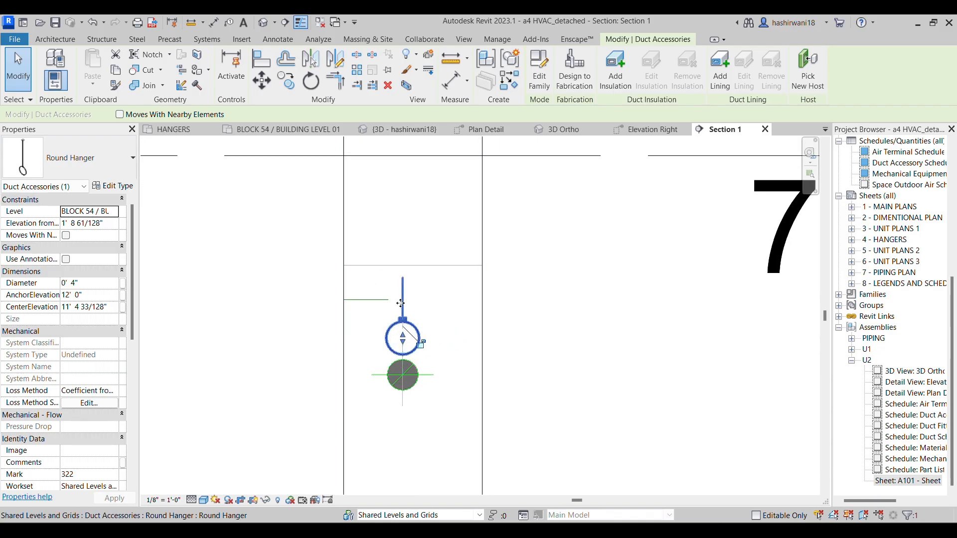
left_click_drag(404, 274, 405, 282)
key("a")
key("l")
scroll(447, 314, "up", 1)
left_click(430, 263)
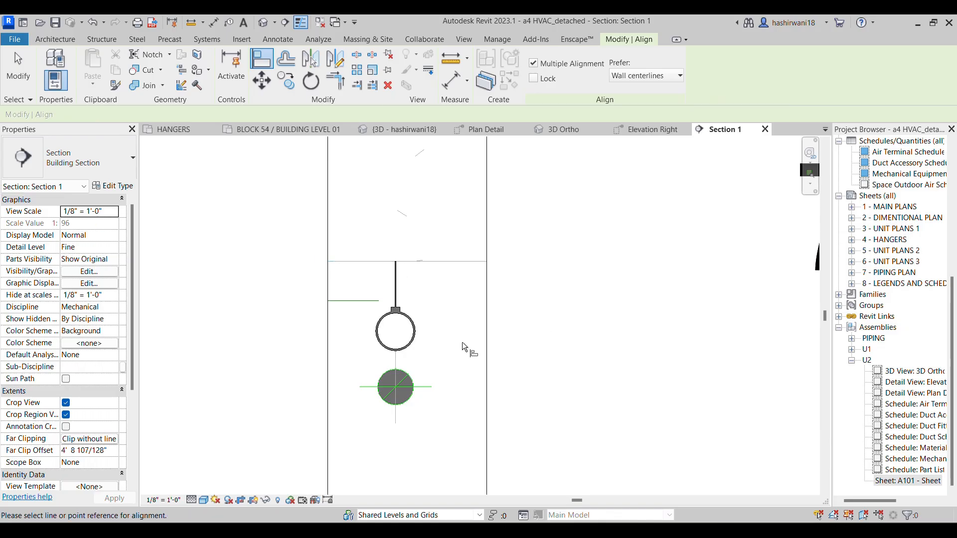
key("Escape")
key("Escape")
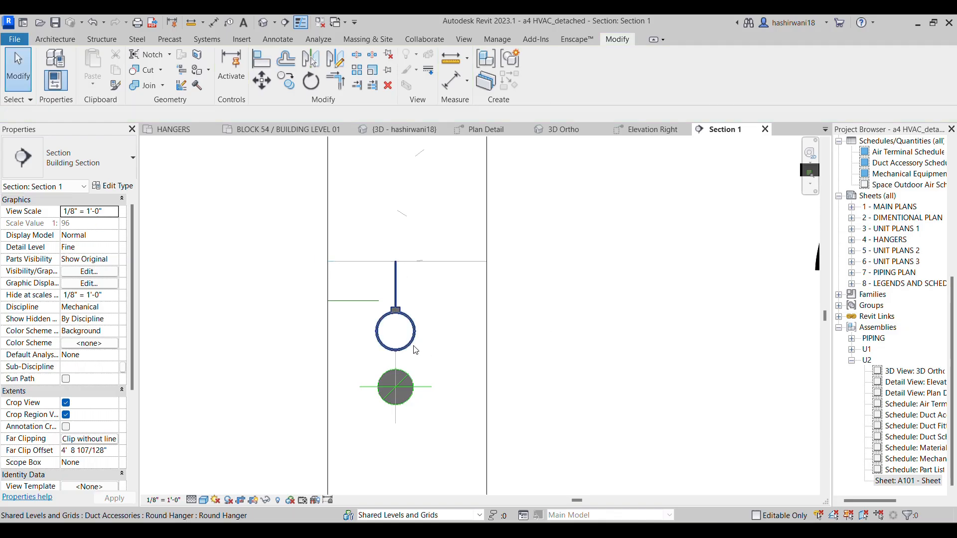
Lower the hanger's ring onto the duct so that it is concentric with the duct's round profile
left_click(396, 351)
left_click_drag(400, 341, 395, 387)
left_click(540, 388)
scroll(521, 388, "down", 2)
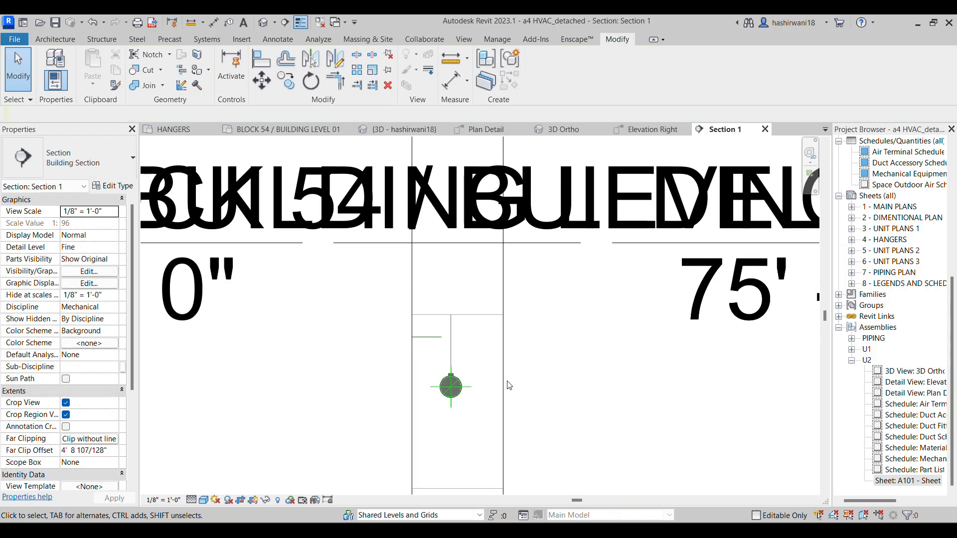
scroll(447, 349, "up", 2)
scroll(472, 387, "up", 2)
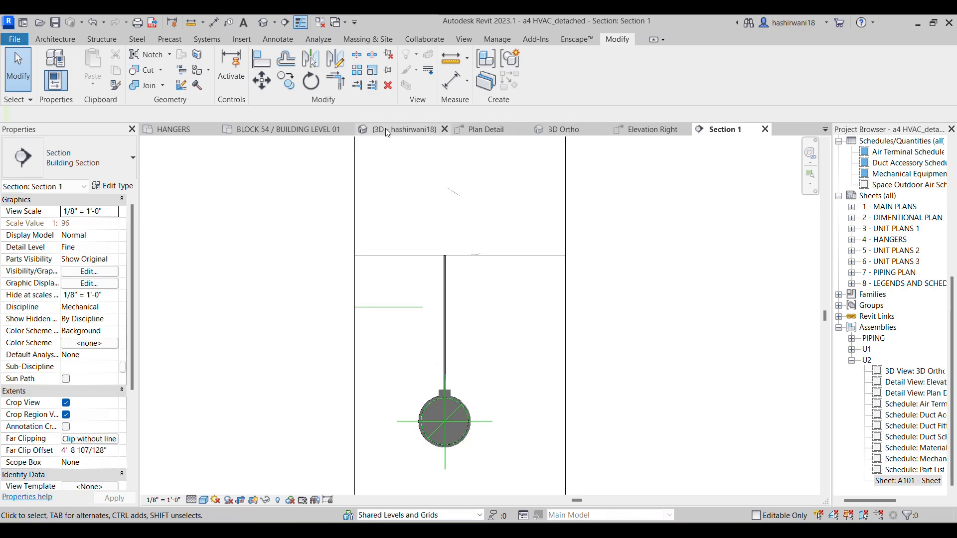
Isolate the round hanger and its duct in the 3D view with a section box around the selected hanger
left_click(442, 370)
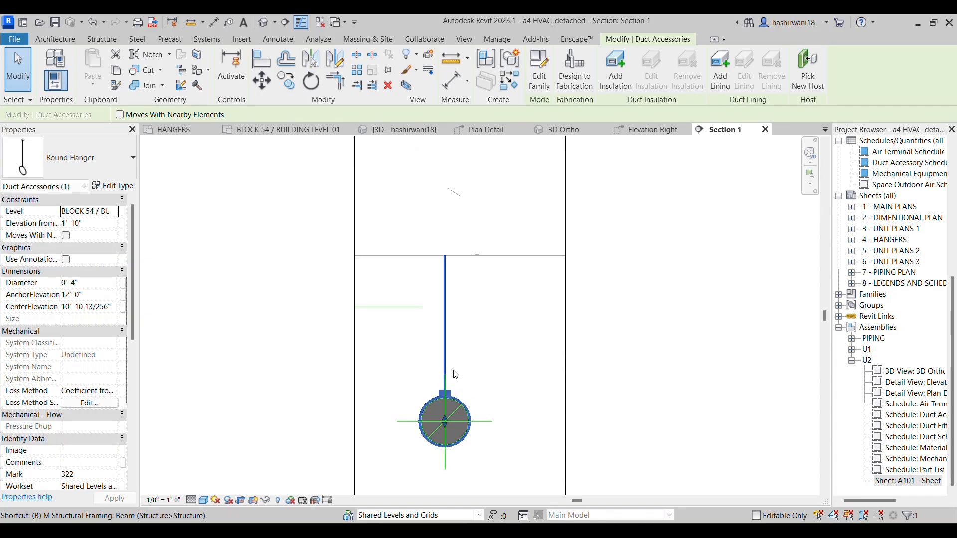
key("ctrl+Tab")
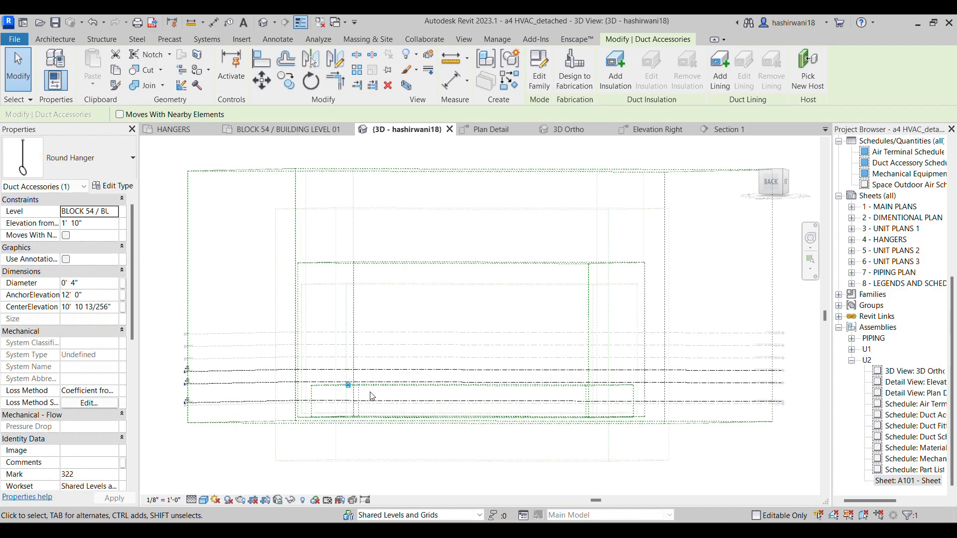
scroll(372, 396, "up", 8)
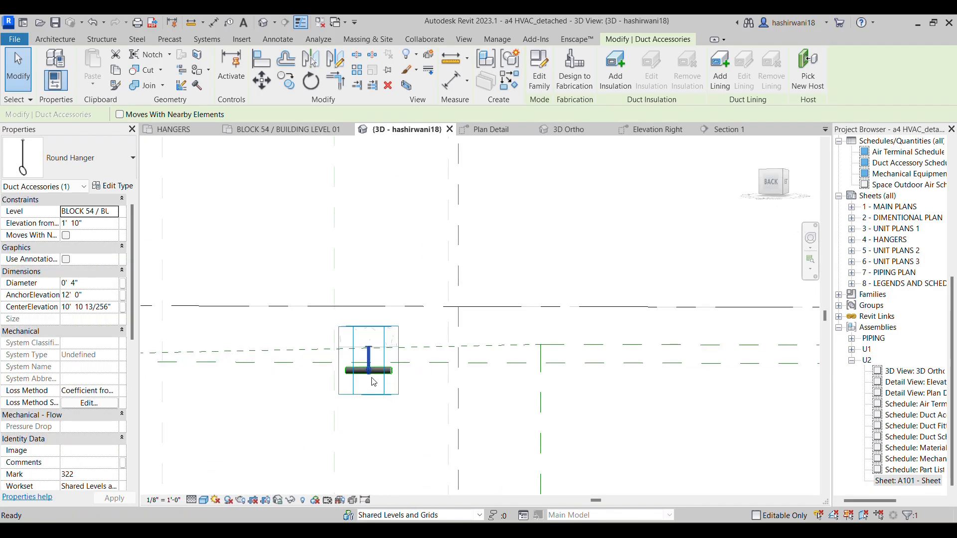
Hide the Scope Boxes annotation category in the 3D view's visibility overrides
key("v")
key("g")
left_click(390, 120)
key("s")
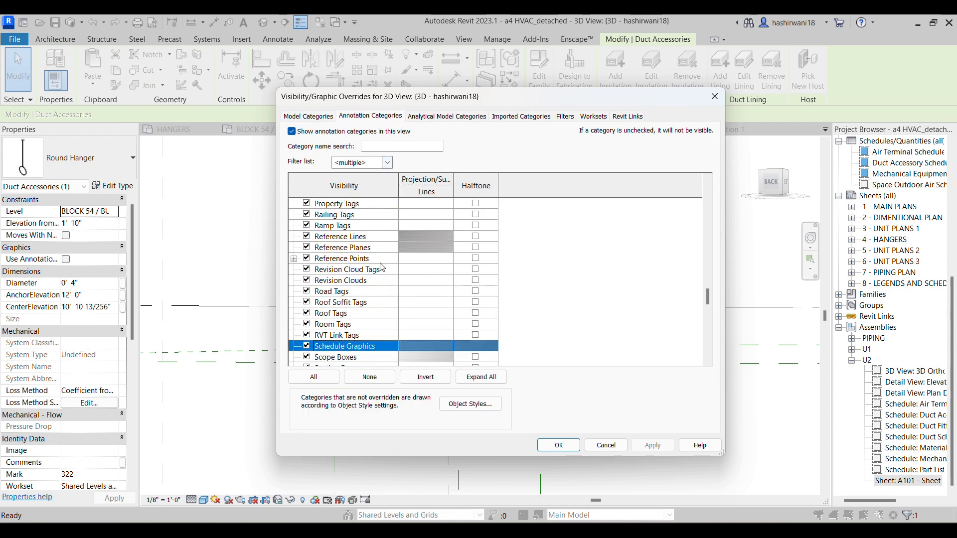
scroll(371, 274, "down", 2)
left_click(307, 313)
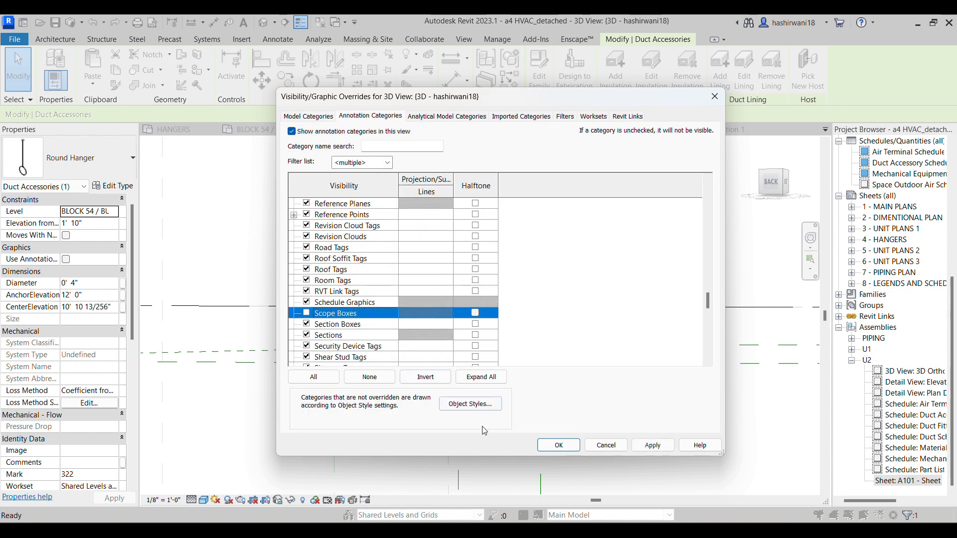
left_click(548, 448)
Examine in 3D how the hanger's rod and ring hold the short duct
left_click(394, 405)
middle_click_drag(399, 409, 412, 285)
scroll(412, 284, "up", 10)
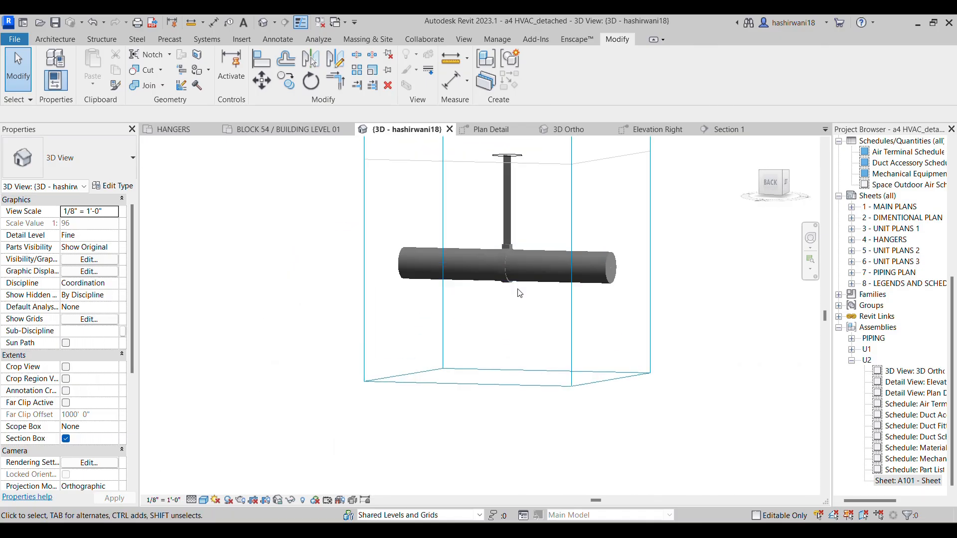
scroll(378, 298, "down", 10)
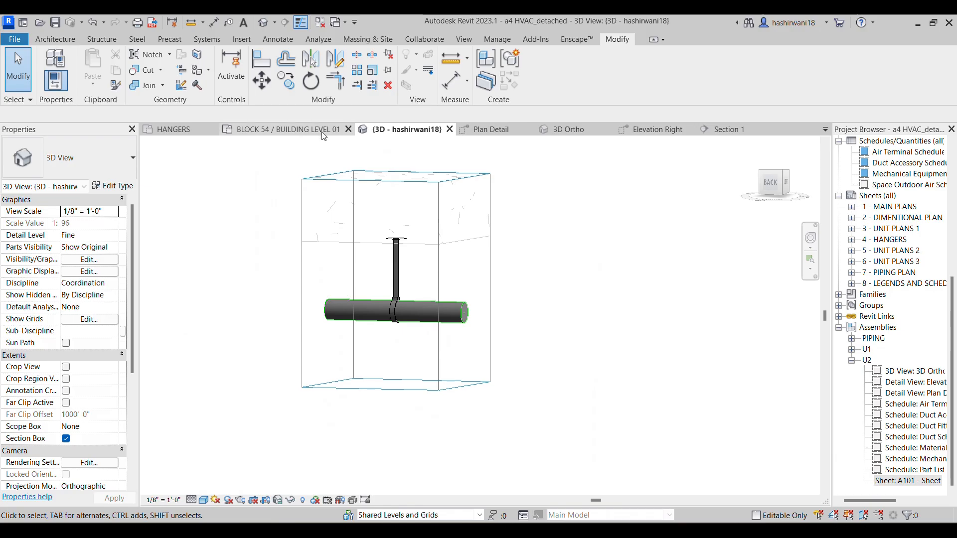
Return to the level plan and undo the sample rectangular duct, its hanger and the two extra round hanger copies
left_click(353, 132)
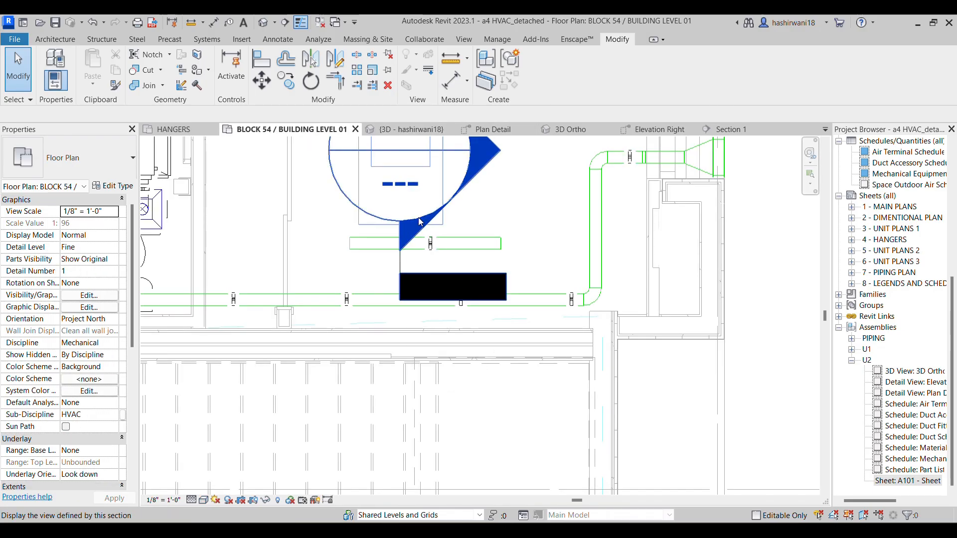
scroll(420, 222, "up", 1)
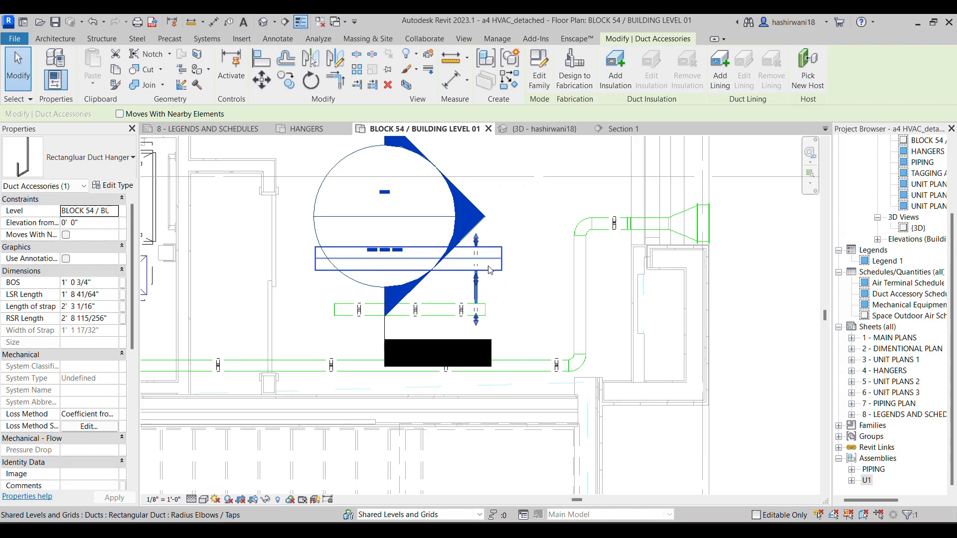
key("Escape")
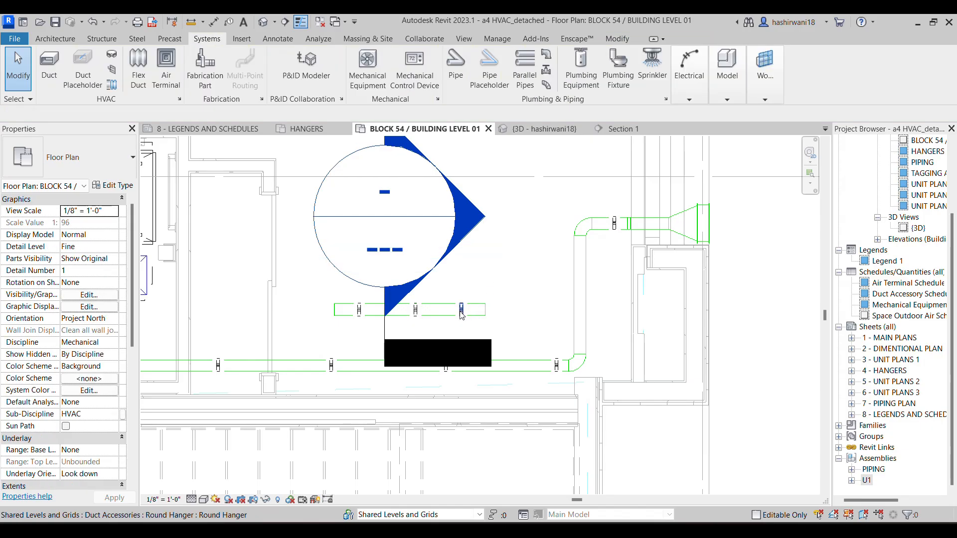
scroll(404, 317, "up", 3)
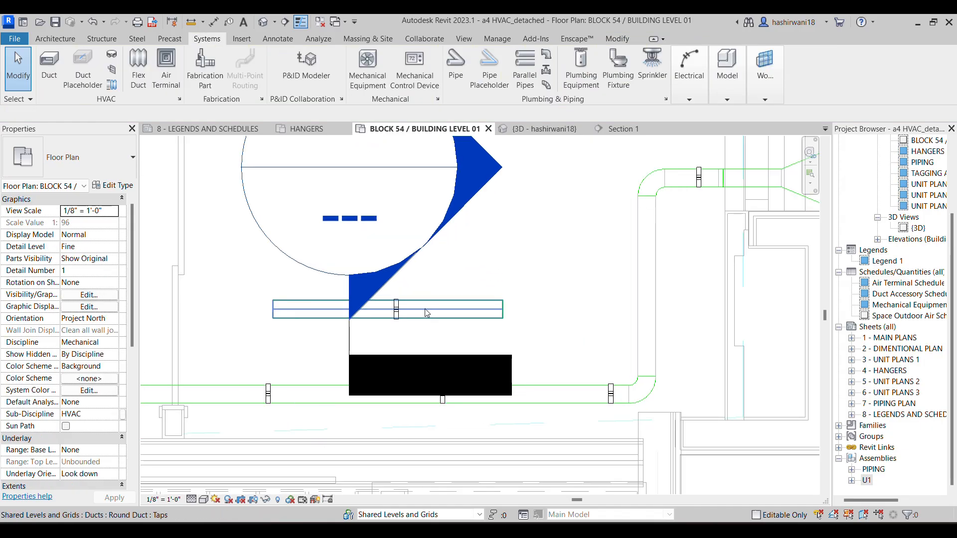
Copy the round hanger twice along the short duct toward its right end, using multiple copy
left_click(390, 319)
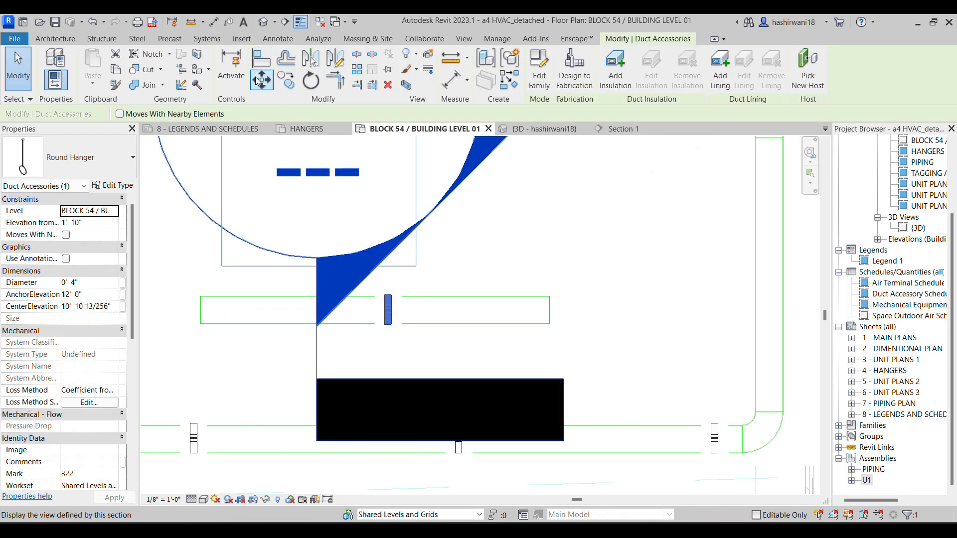
left_click(286, 80)
left_click(388, 324)
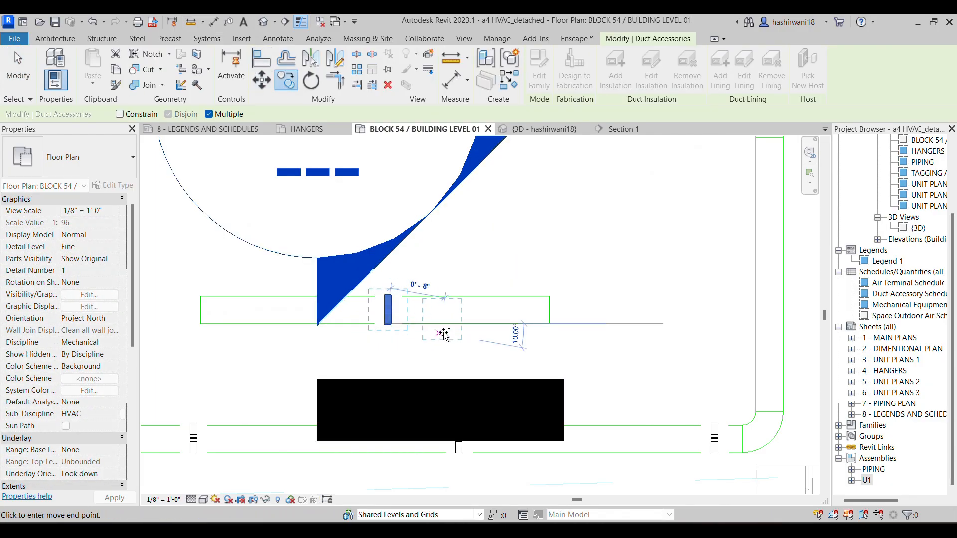
left_click(476, 324)
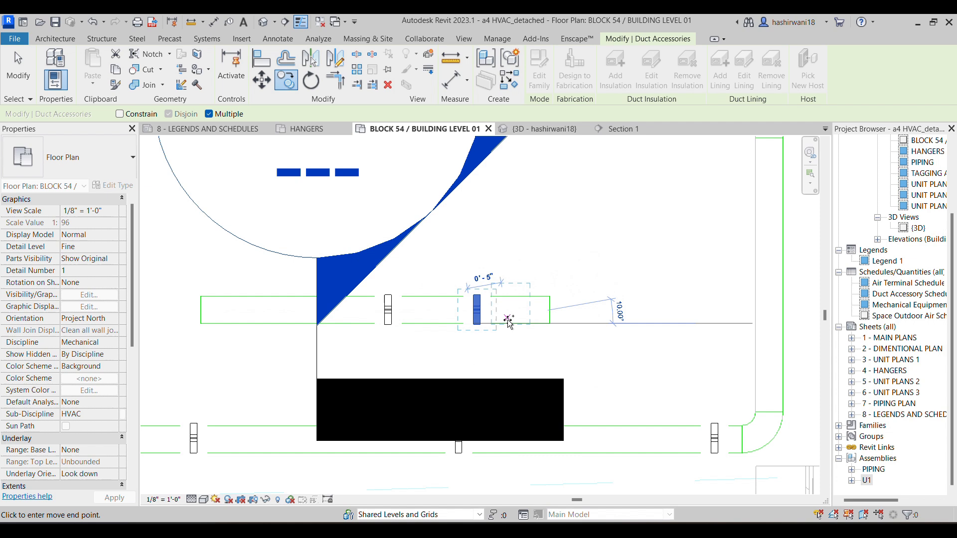
left_click(518, 323)
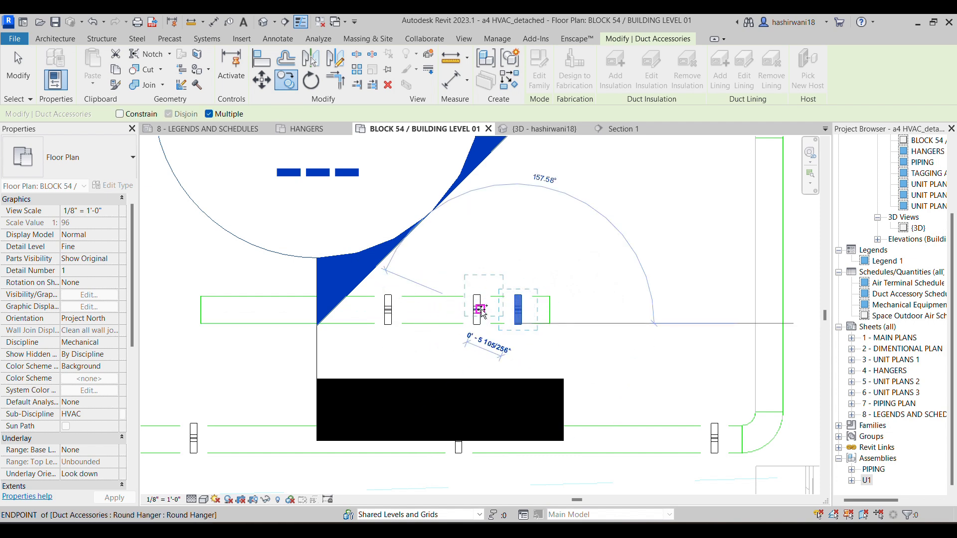
key("Escape")
key("Escape")
Rotate the last hanger copy, nearest the duct's right end, by 90° clockwise about its center
middle_click_drag(537, 339, 474, 340)
left_click(455, 313)
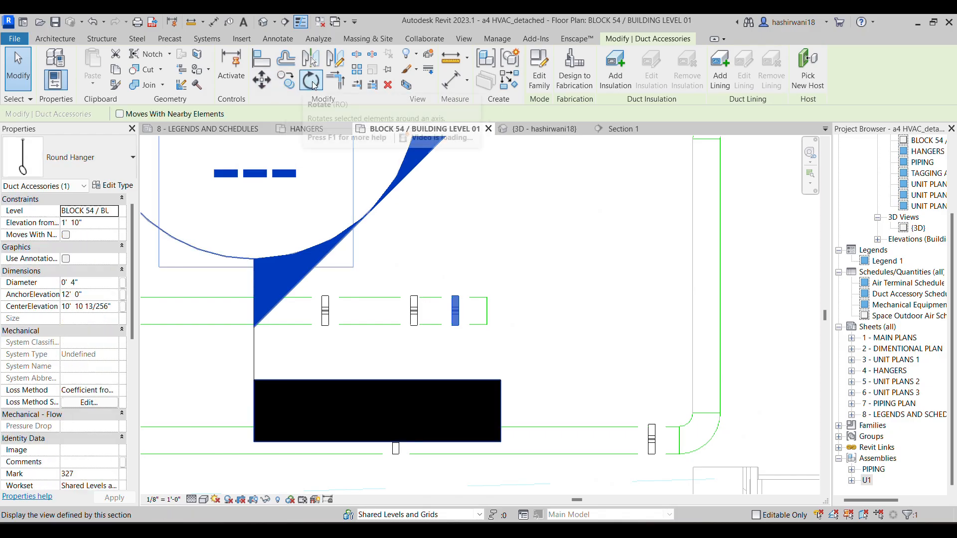
left_click(311, 81)
left_click(455, 172)
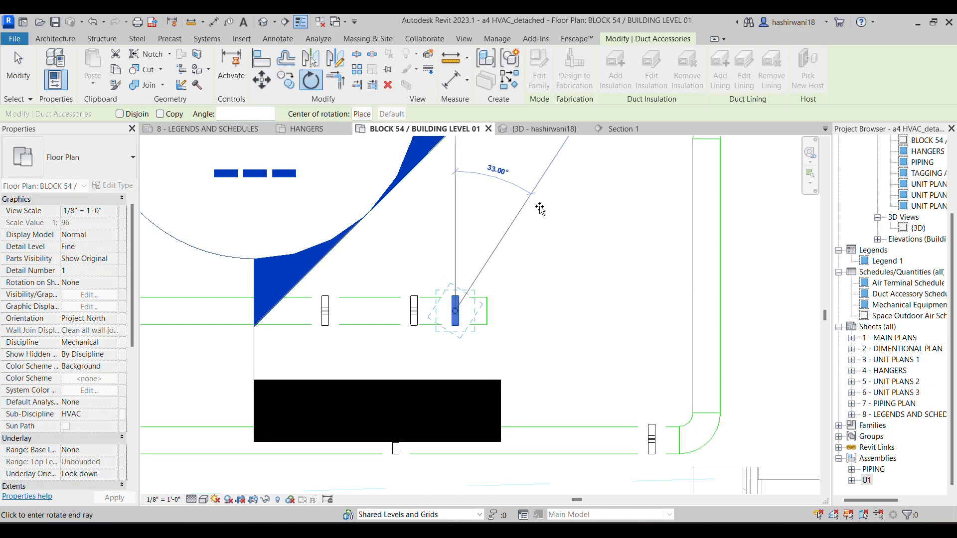
left_click(626, 299)
key("Escape")
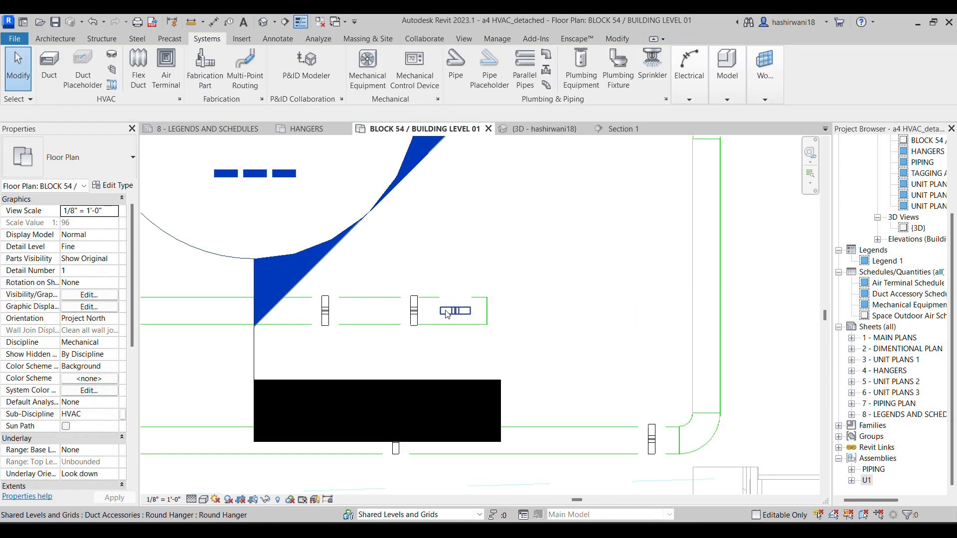
Copy the rotated round hanger from the short duct onto the vertical run of the exhaust duct, centered across its width
left_click(454, 313)
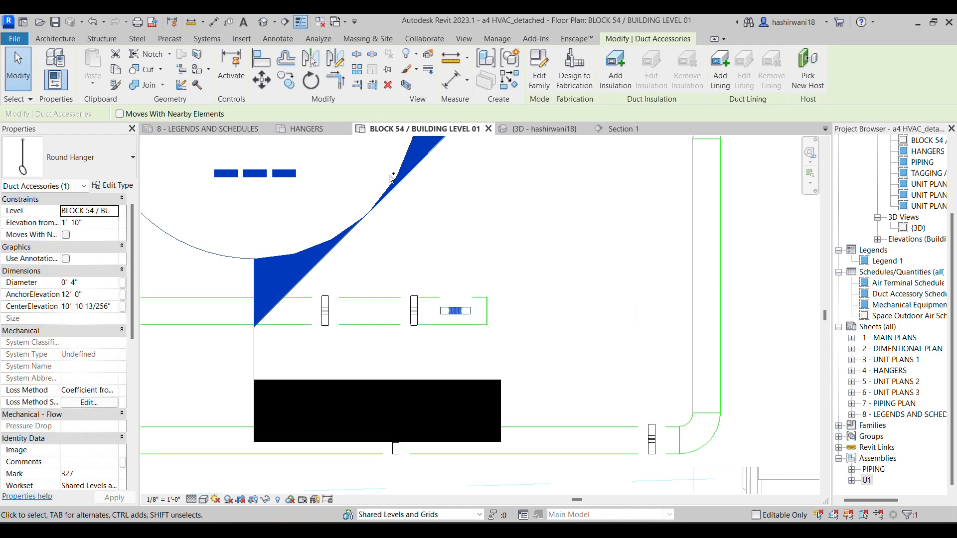
left_click(285, 86)
scroll(452, 313, "up", 5)
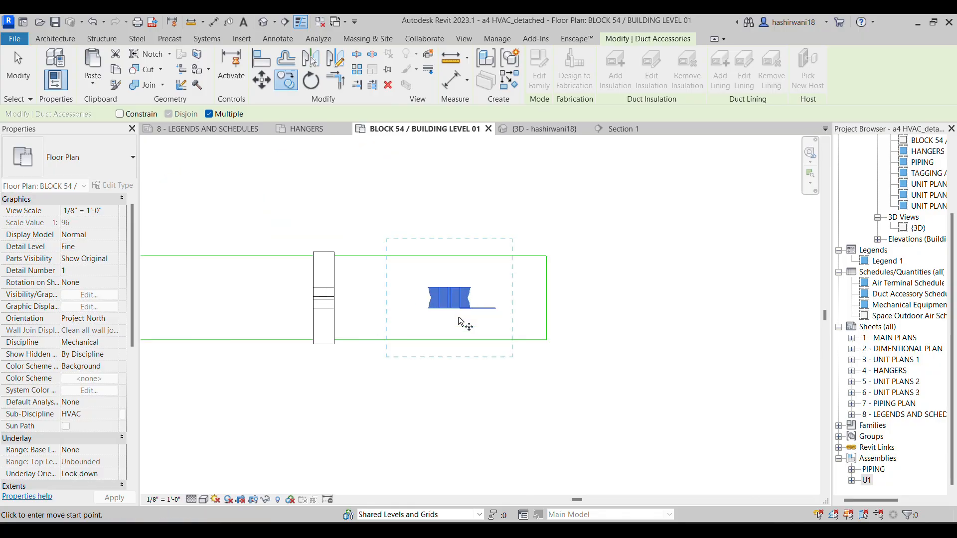
left_click(450, 309)
scroll(774, 327, "down", 3)
scroll(484, 262, "up", 4)
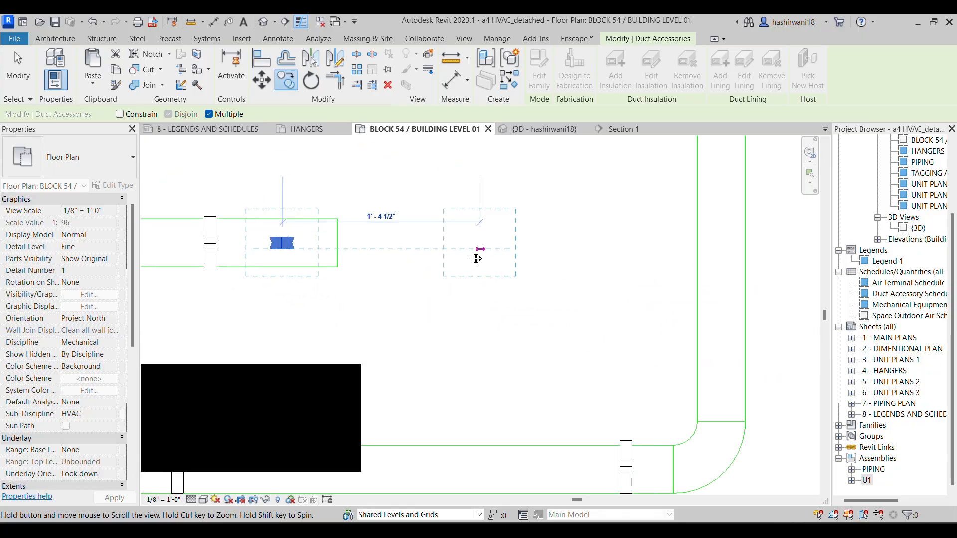
left_click(625, 250)
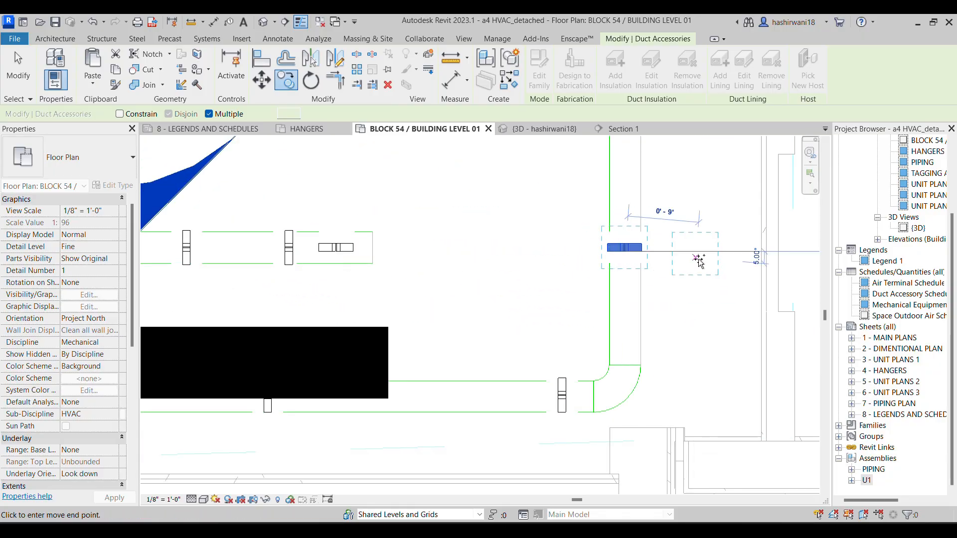
key("Escape")
key("Escape")
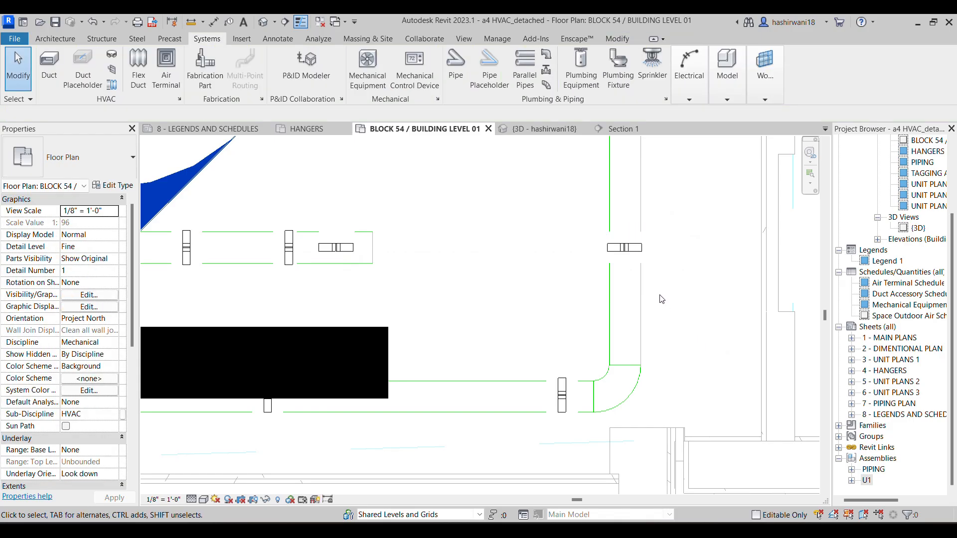
Draw a sample horizontal rectangular duct above the short round duct, matching the existing 8" x 7" Supply Air duct at 12' 3 91/128" middle elevation
scroll(551, 322, "down", 3)
scroll(551, 322, "down", 5)
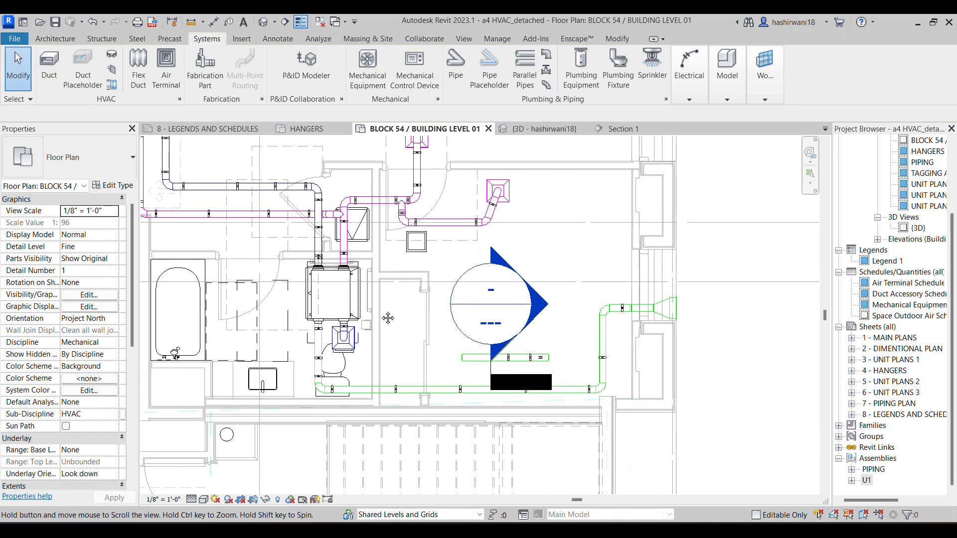
middle_click_drag(223, 235, 435, 266)
scroll(436, 266, "down", 1)
scroll(436, 266, "down", 1)
middle_click_drag(276, 290, 473, 289)
scroll(473, 289, "down", 1)
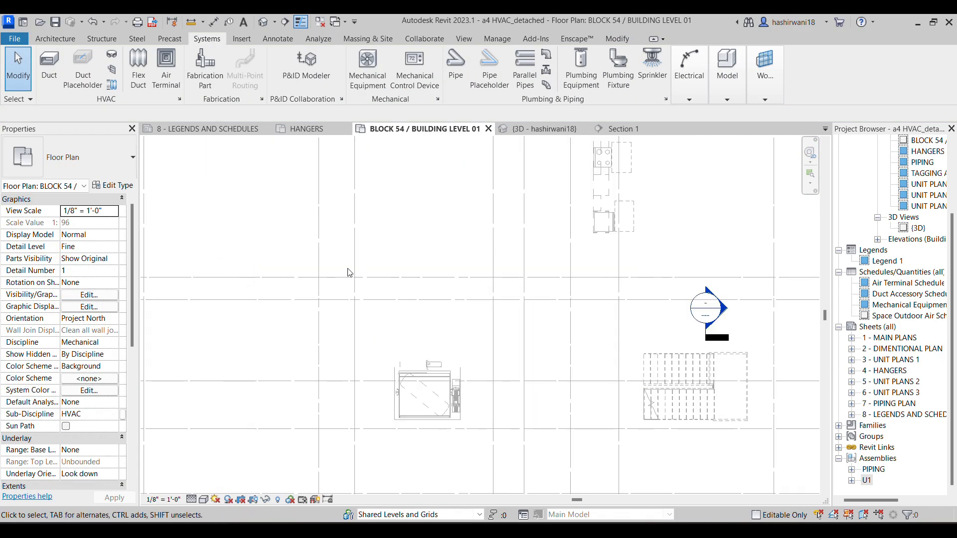
middle_click_drag(348, 271, 478, 265)
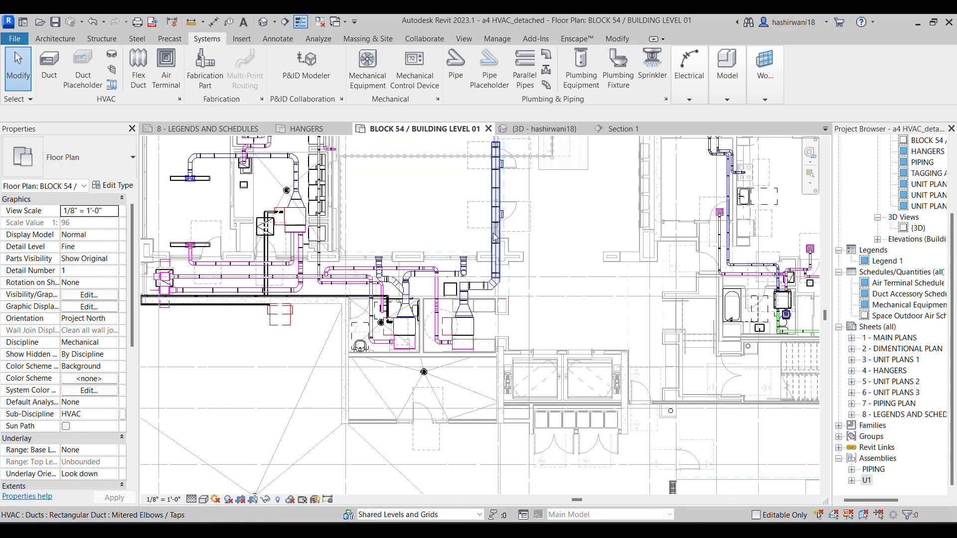
left_click(214, 162)
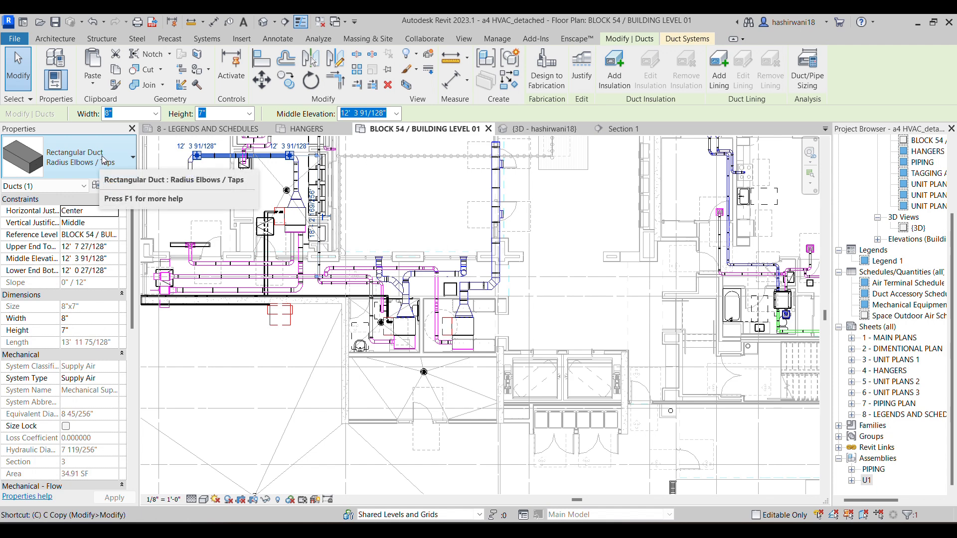
key("c")
key("s")
scroll(763, 322, "down", 1)
middle_click_drag(782, 332, 596, 324)
scroll(598, 326, "up", 2)
scroll(613, 319, "up", 7)
middle_click_drag(642, 283, 536, 293)
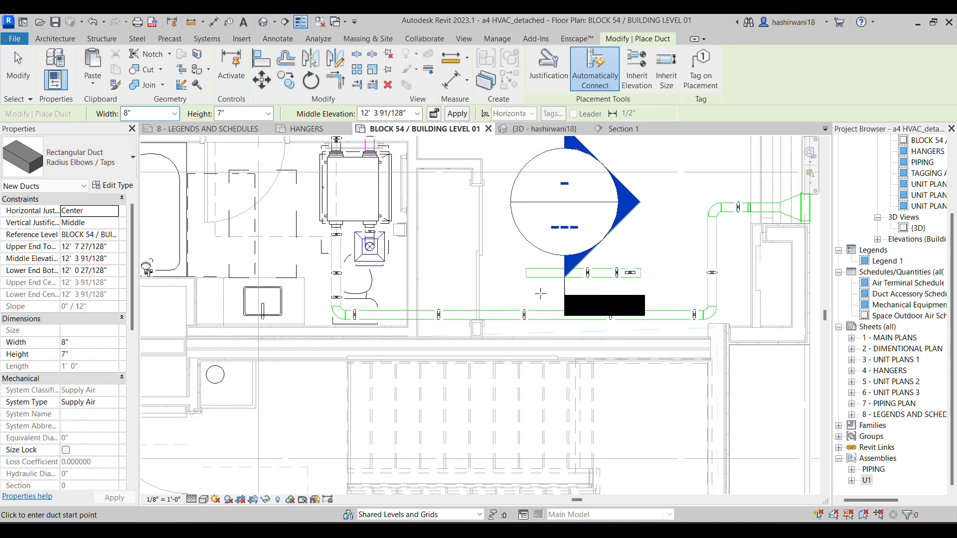
scroll(540, 293, "up", 1)
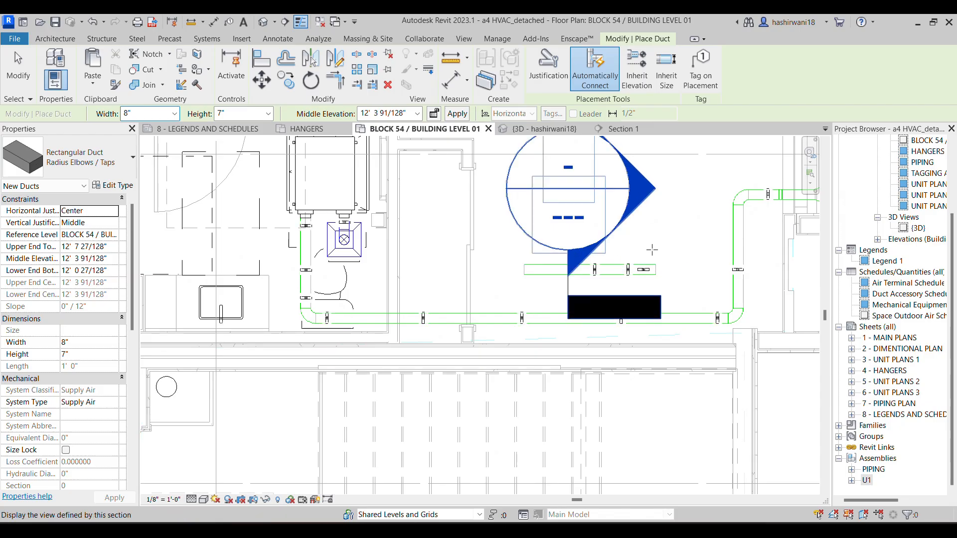
left_click(508, 233)
left_click(675, 232)
key("Escape")
key("Escape")
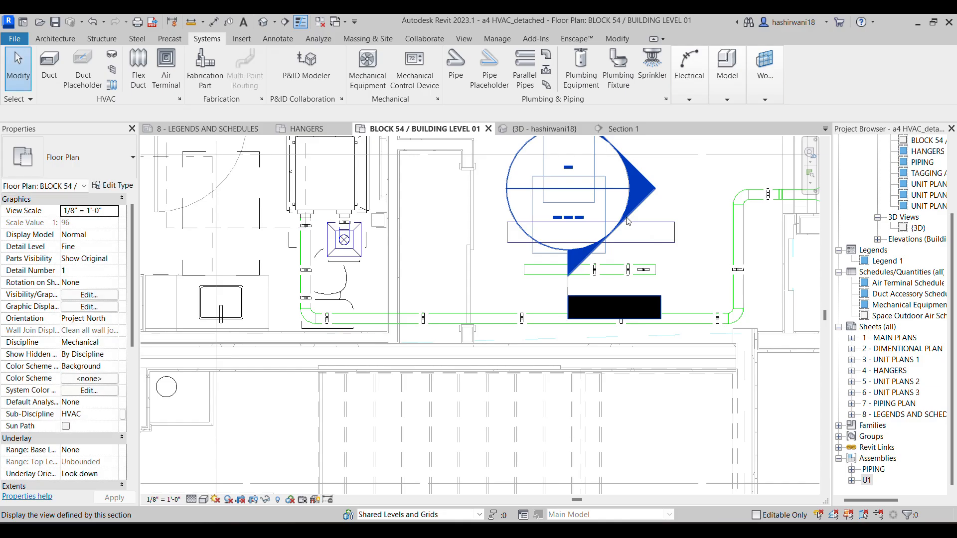
left_click(573, 301)
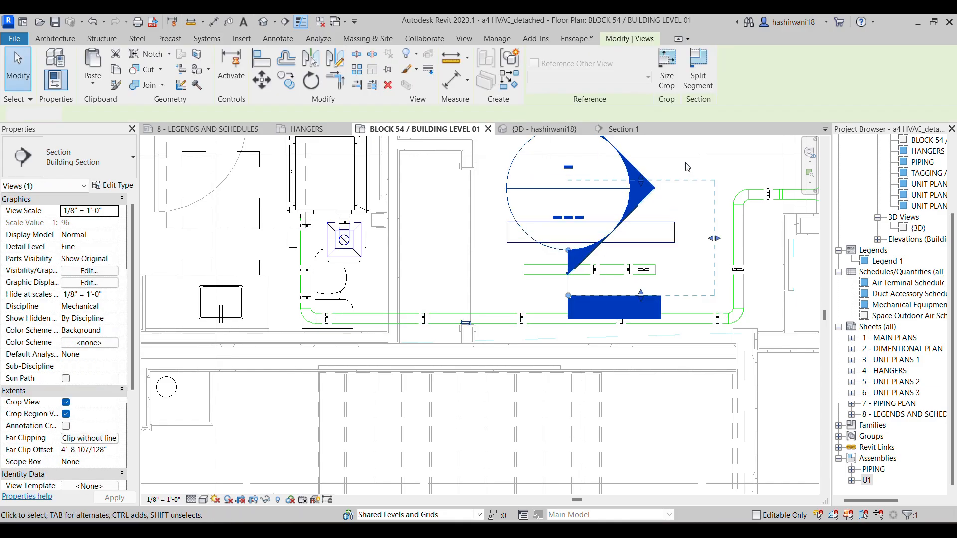
key("Escape")
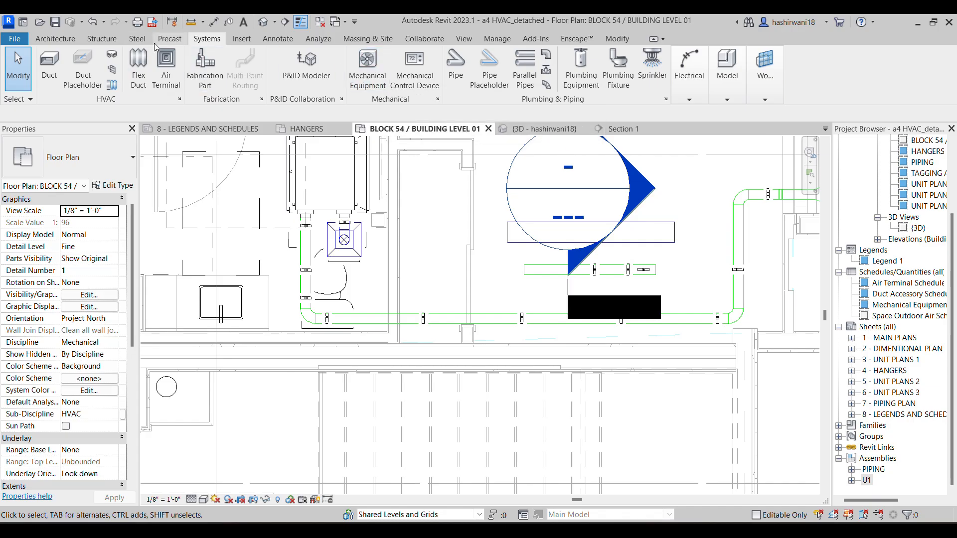
Place one Rectangluar Duct Hanger component just beyond the right end of the sample rectangular duct
key("c")
key("m")
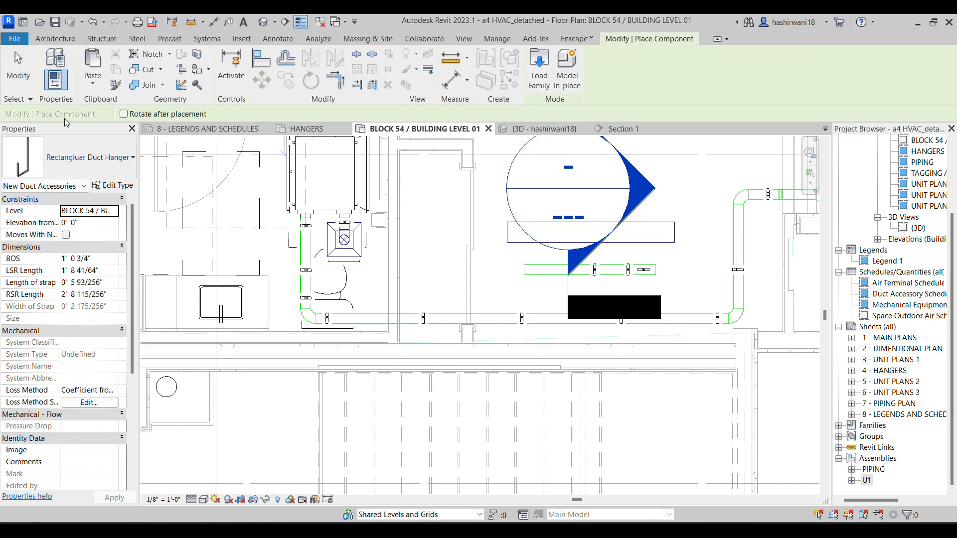
left_click(77, 172)
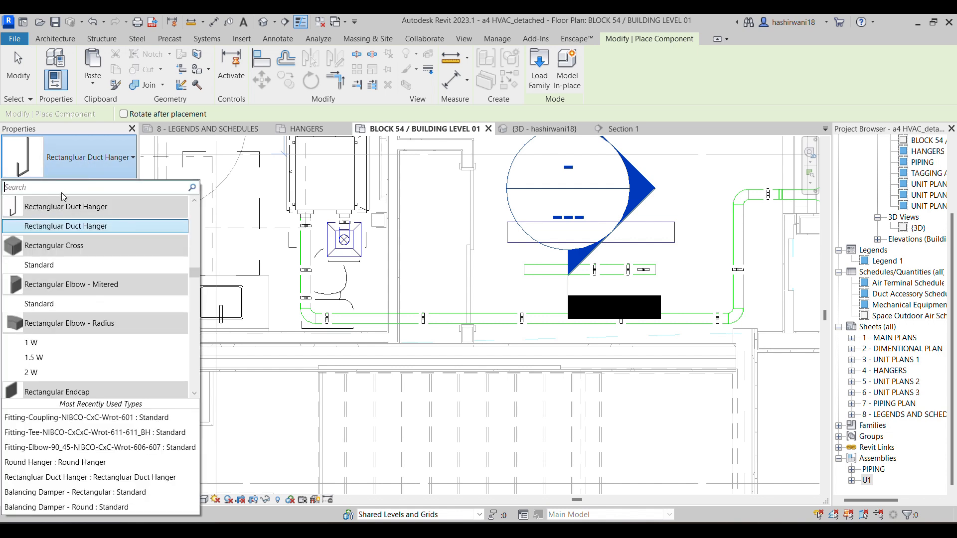
type("HAN")
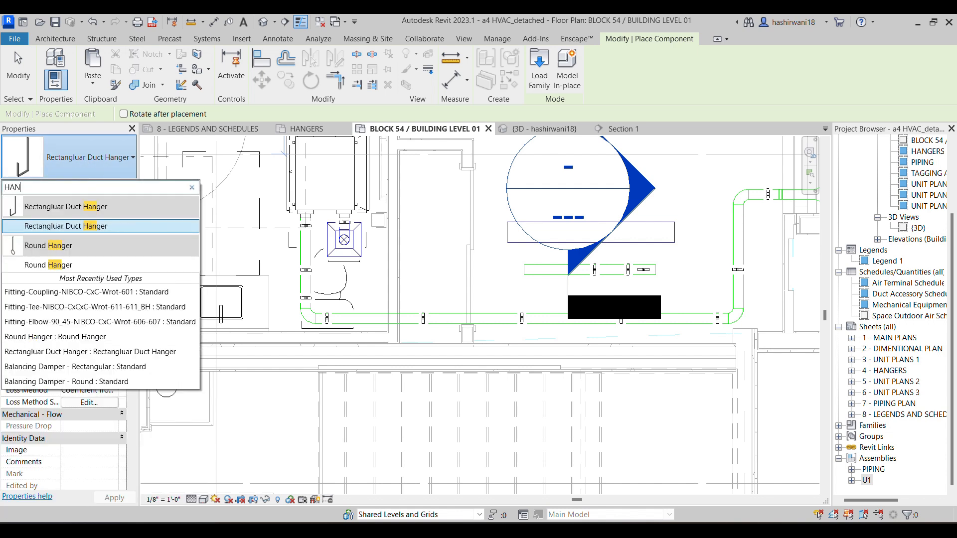
left_click(52, 225)
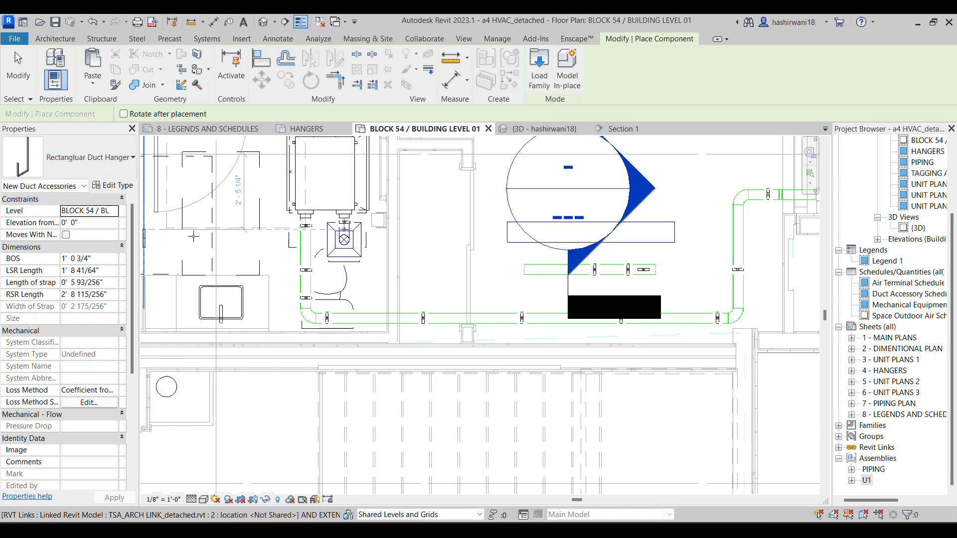
scroll(671, 222, "up", 2)
scroll(669, 216, "up", 2)
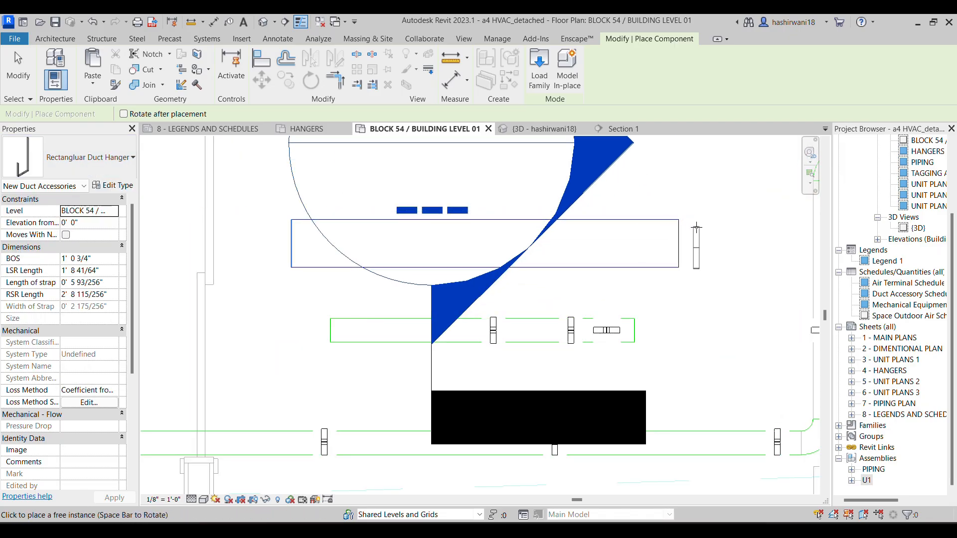
left_click(697, 227)
key("Escape")
key("Escape")
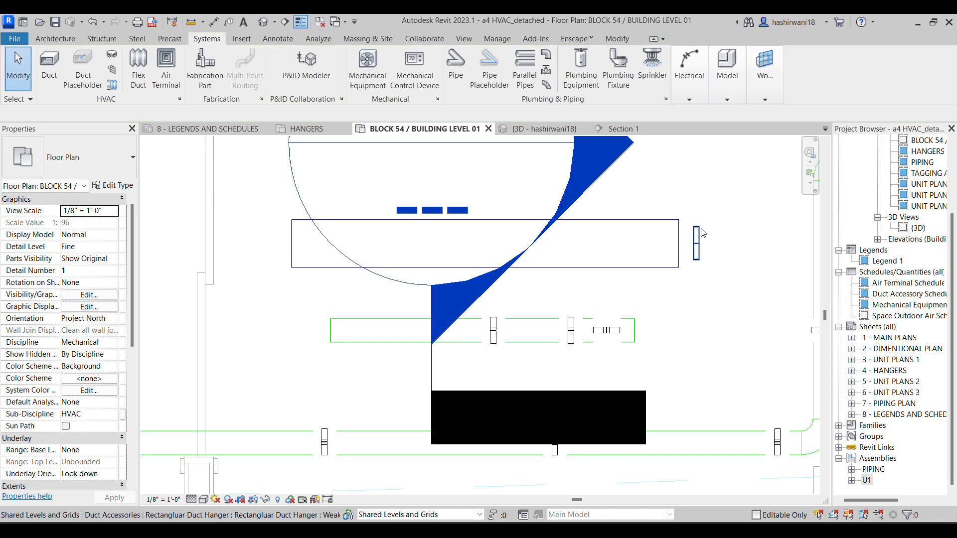
Stretch both ends of the rectangular hanger to the duct's edges, giving a strap length of 8"
scroll(700, 229, "up", 2)
left_click(699, 232)
left_click_drag(693, 225, 693, 213)
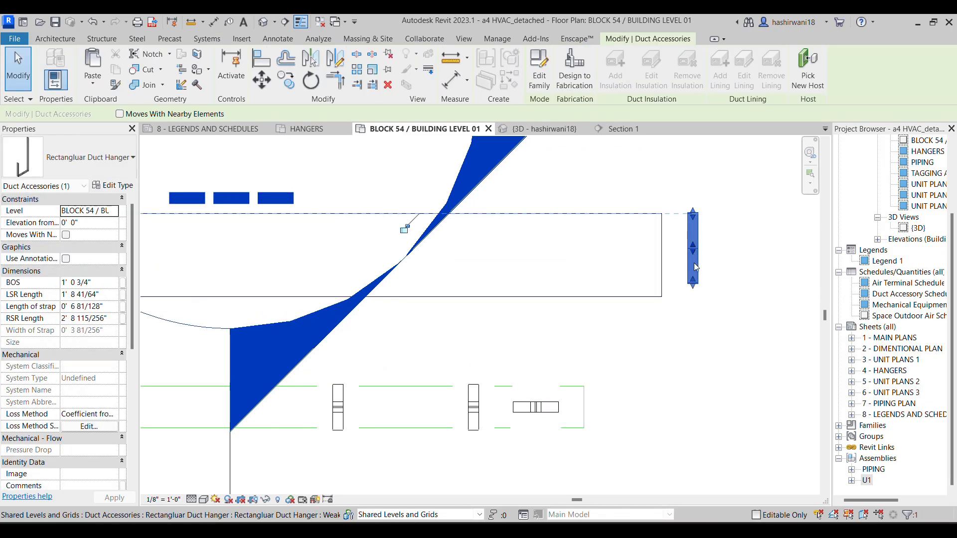
left_click_drag(693, 286, 692, 298)
key("Escape")
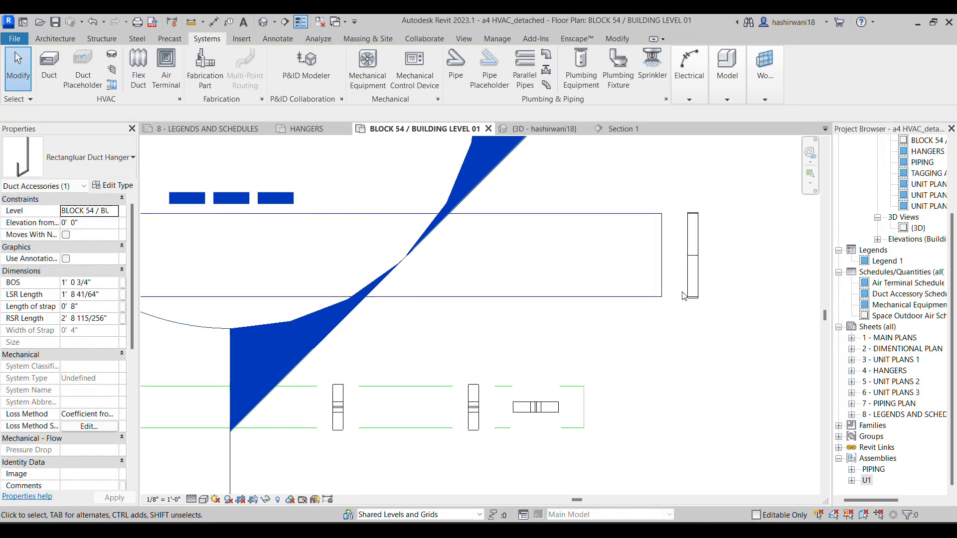
Switch to Section 1 and hide the Levels annotation category in that view
scroll(700, 249, "down", 3)
middle_click_drag(696, 249, 665, 253)
scroll(665, 253, "down", 2)
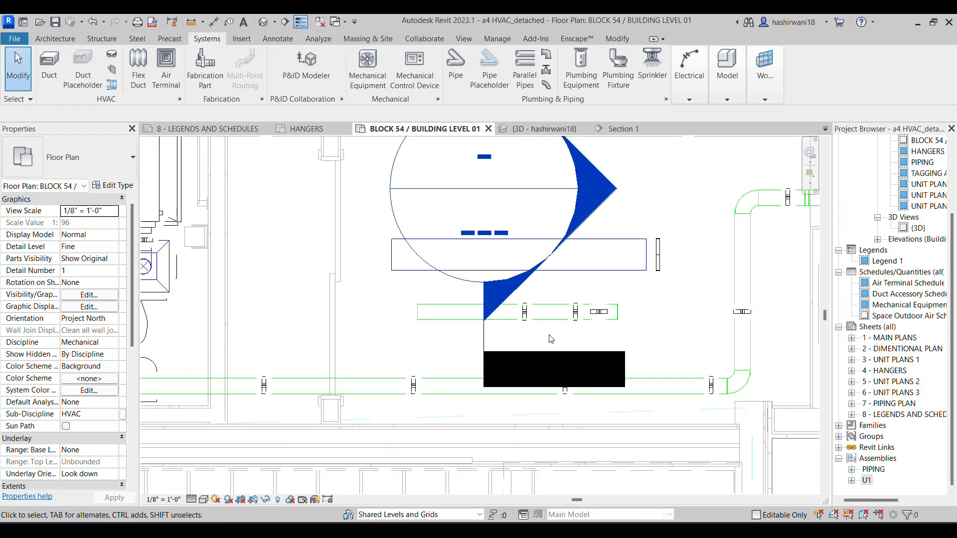
left_click(641, 126)
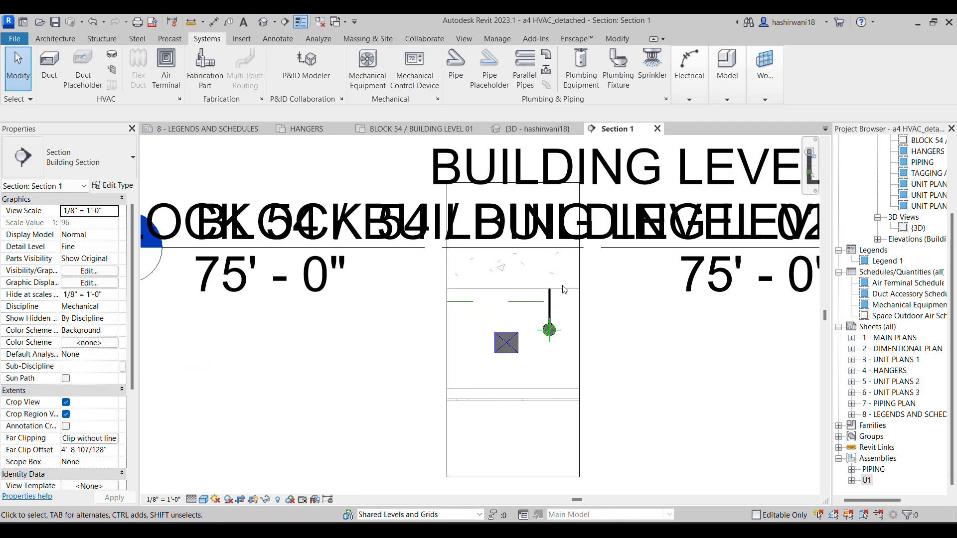
scroll(503, 334, "down", 1)
left_click(502, 313)
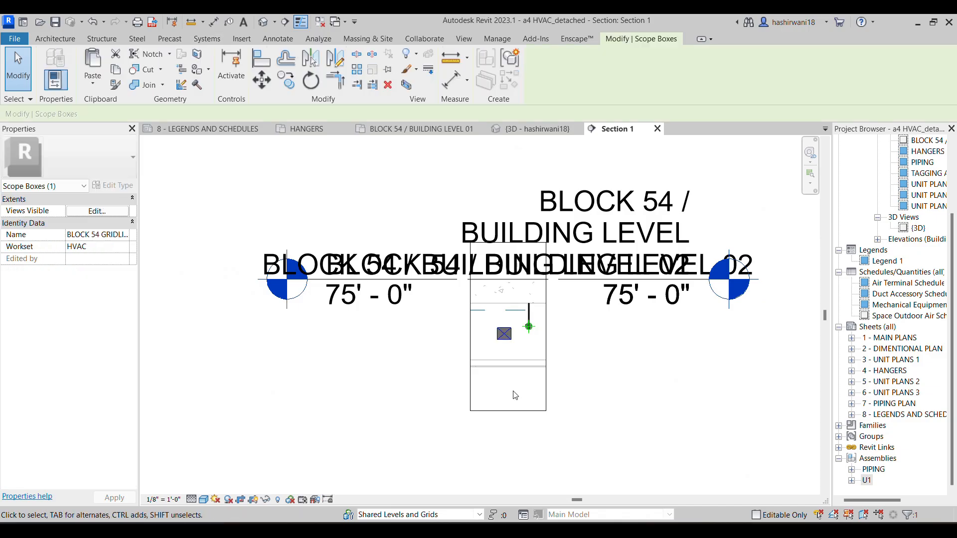
key("Escape")
key("v")
key("g")
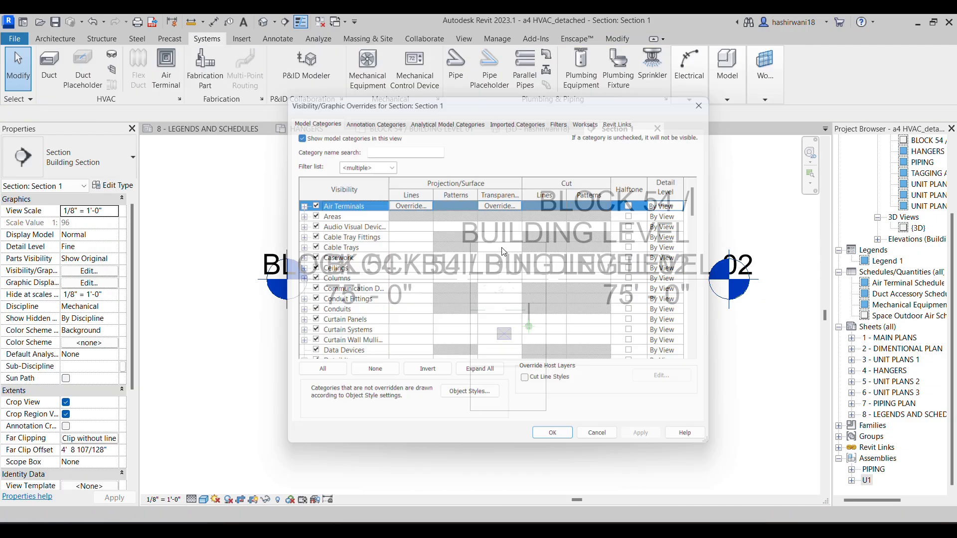
left_click(389, 119)
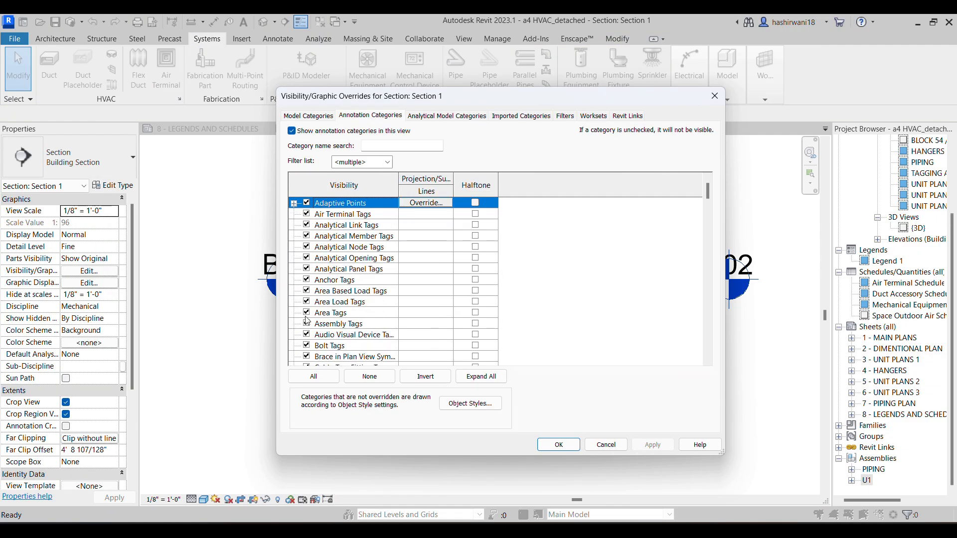
key("l")
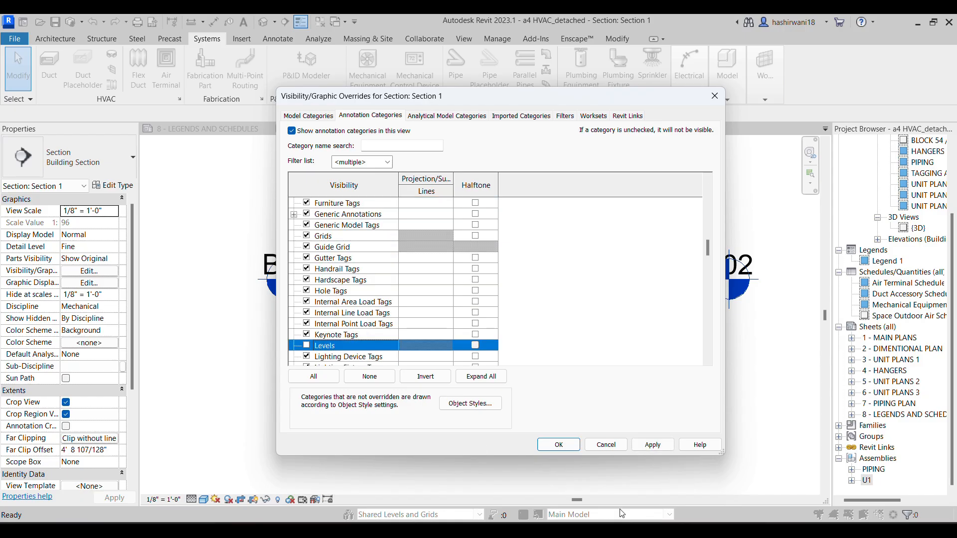
left_click(578, 449)
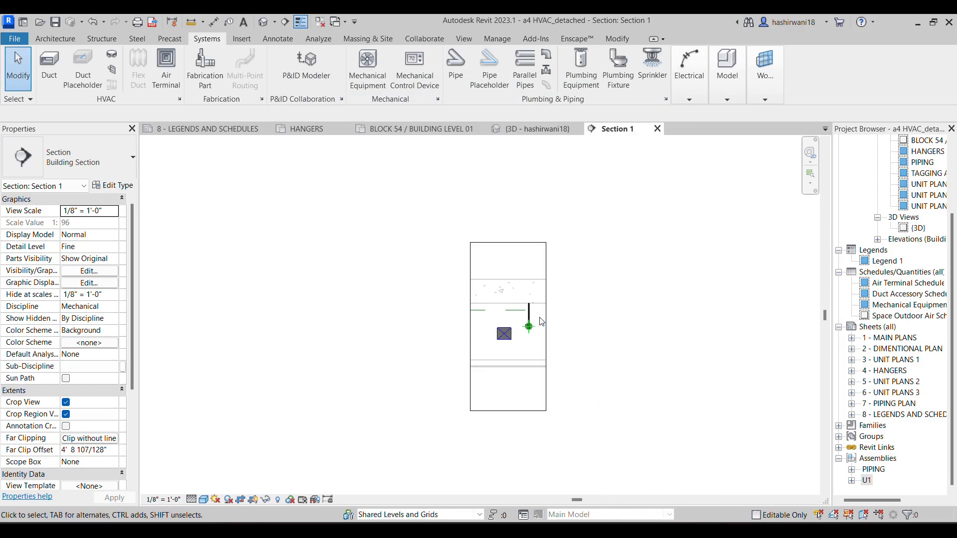
Examine the rectangular duct and the round hanger within the Section 1 crop boundary
scroll(526, 322, "up", 4)
scroll(524, 320, "up", 5)
scroll(477, 294, "down", 4)
middle_click_drag(412, 398, 414, 289)
scroll(456, 278, "down", 4)
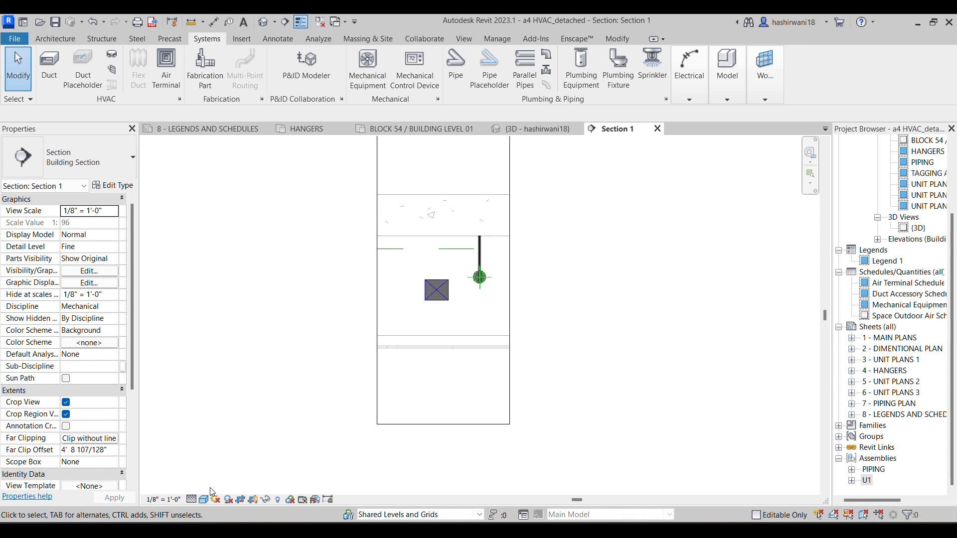
scroll(489, 386, "down", 4)
Compare the rectangular hanger in the level plan with Section 1, and return to the plan
left_click(434, 129)
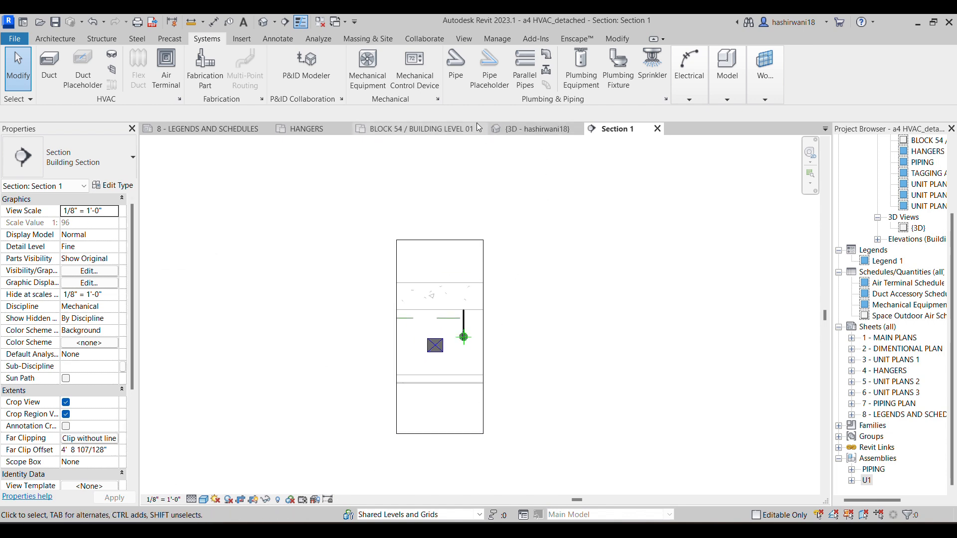
scroll(658, 259, "up", 2)
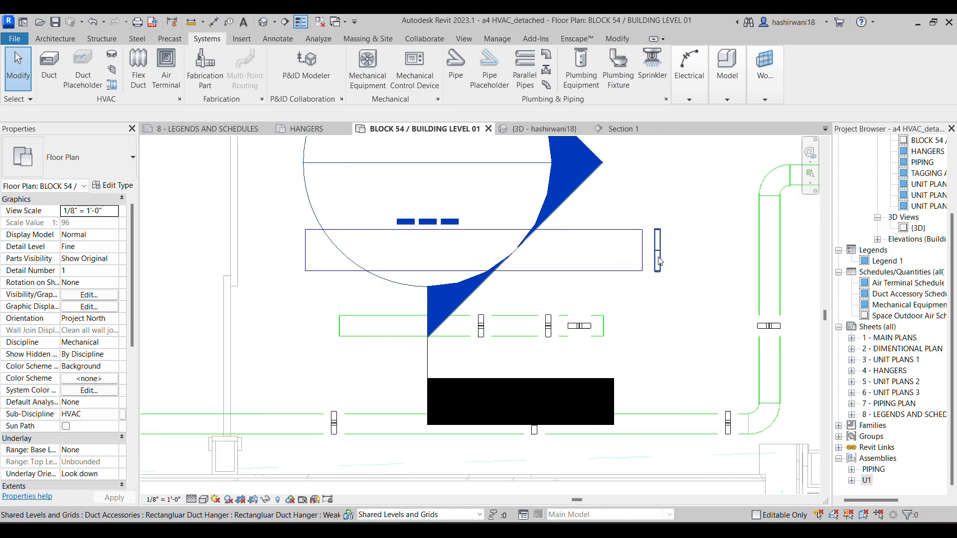
left_click(657, 256)
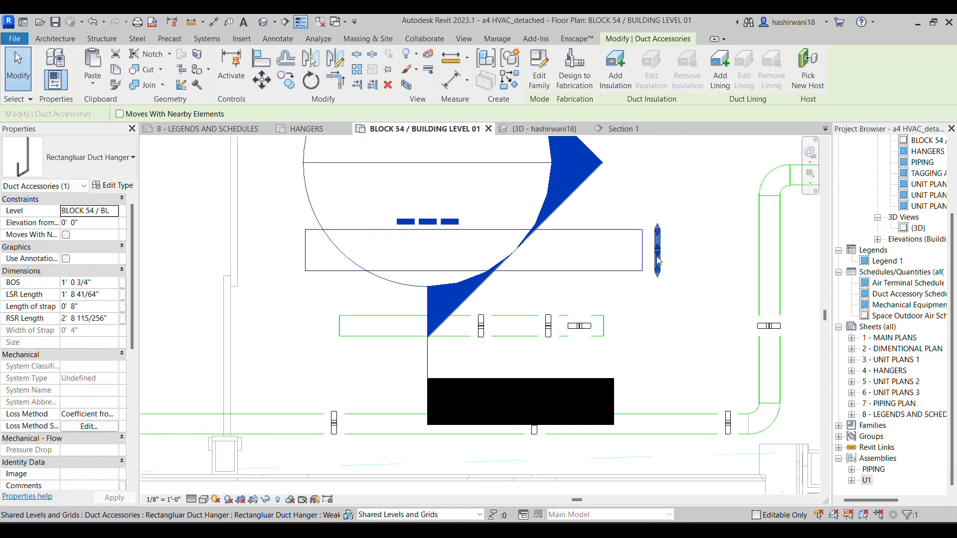
left_click(617, 130)
left_click(434, 312)
left_click(663, 219)
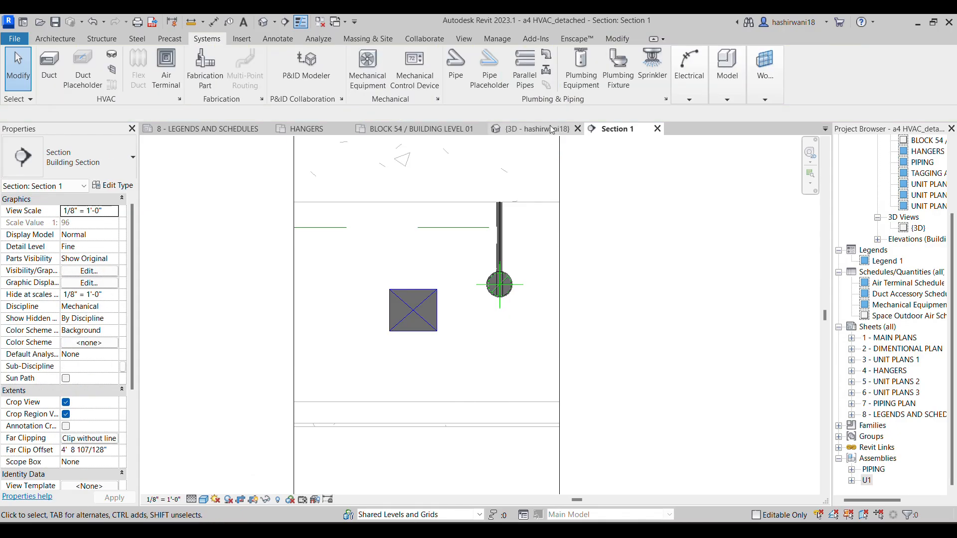
left_click(444, 127)
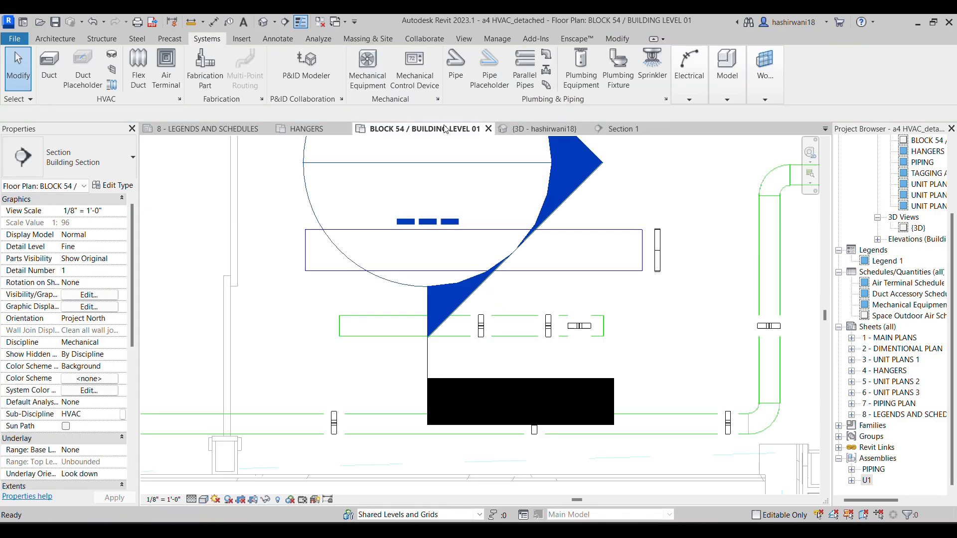
Isolate the rectangular duct hanger beside the duct's end in a 3D selection box
left_click(658, 250)
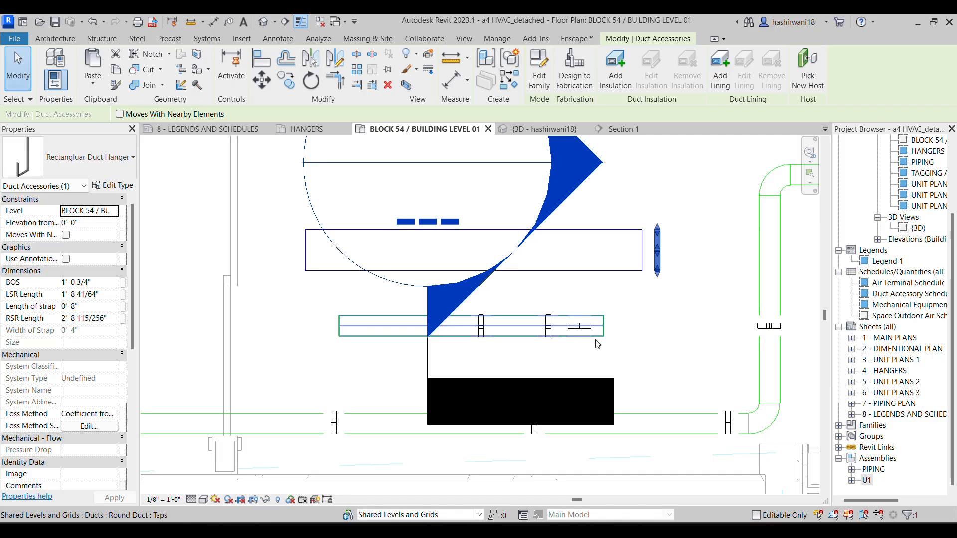
key("b")
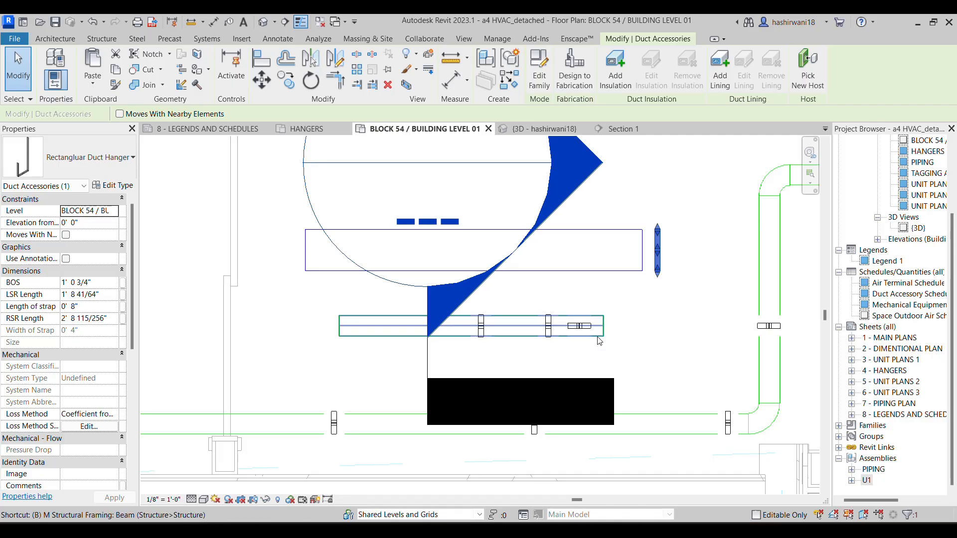
key("x")
scroll(373, 363, "up", 4)
middle_click_drag(335, 329, 506, 457)
scroll(355, 362, "up", 3)
Widen the section box around the isolated hanger sideways in the back orientation of the 3D view
left_click(340, 327)
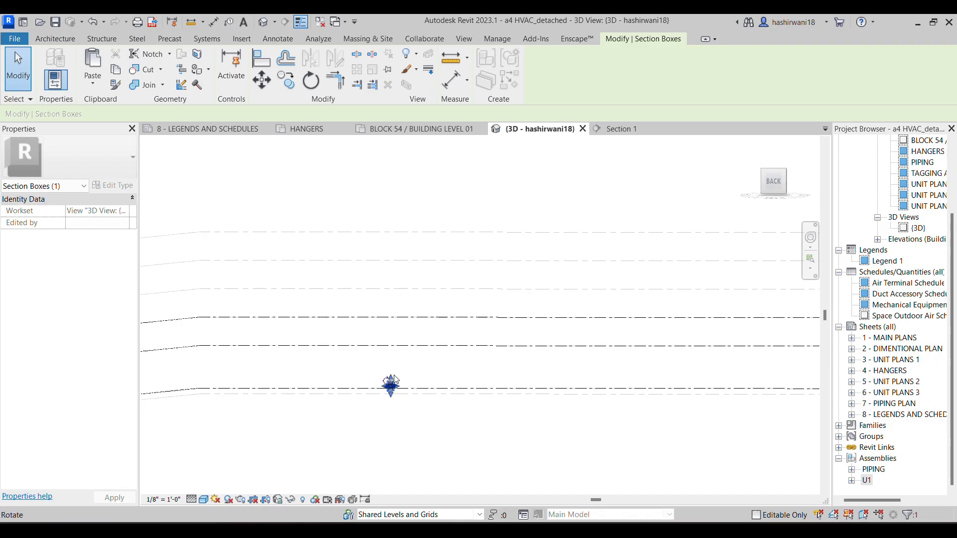
left_click_drag(391, 384, 391, 385)
left_click_drag(385, 364, 419, 257)
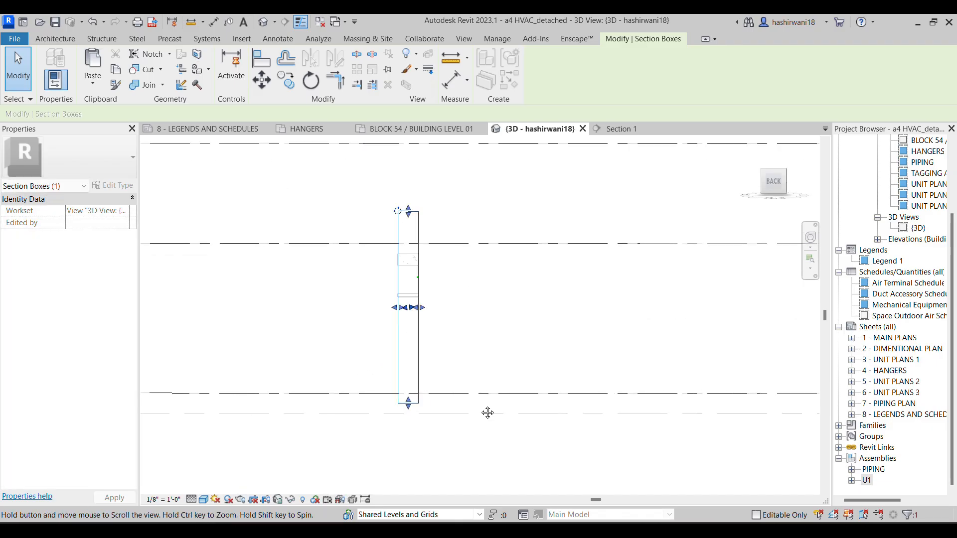
middle_click_drag(487, 413, 473, 408)
scroll(472, 408, "down", 1)
left_click_drag(417, 317, 590, 319)
scroll(409, 325, "up", 2)
scroll(467, 324, "up", 2)
middle_click_drag(617, 310, 531, 203)
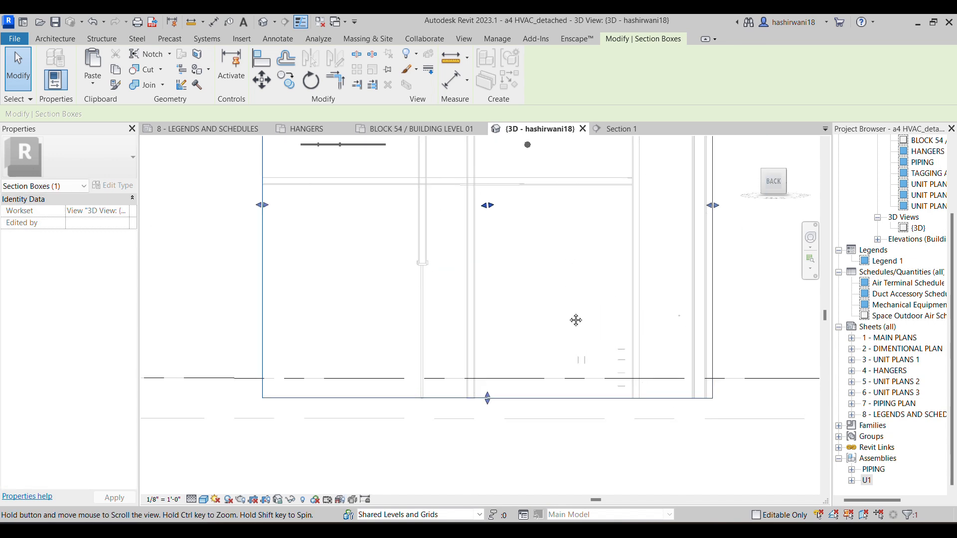
middle_click_drag(576, 312, 569, 328)
Extend the section box's depth to take in the surrounding ductwork, and clear the selection
scroll(569, 329, "down", 1)
left_click_drag(503, 392, 615, 433)
scroll(615, 434, "down", 4)
middle_click_drag(670, 419, 578, 379, "shift")
left_click_drag(576, 378, 517, 406)
left_click_drag(586, 382, 582, 383)
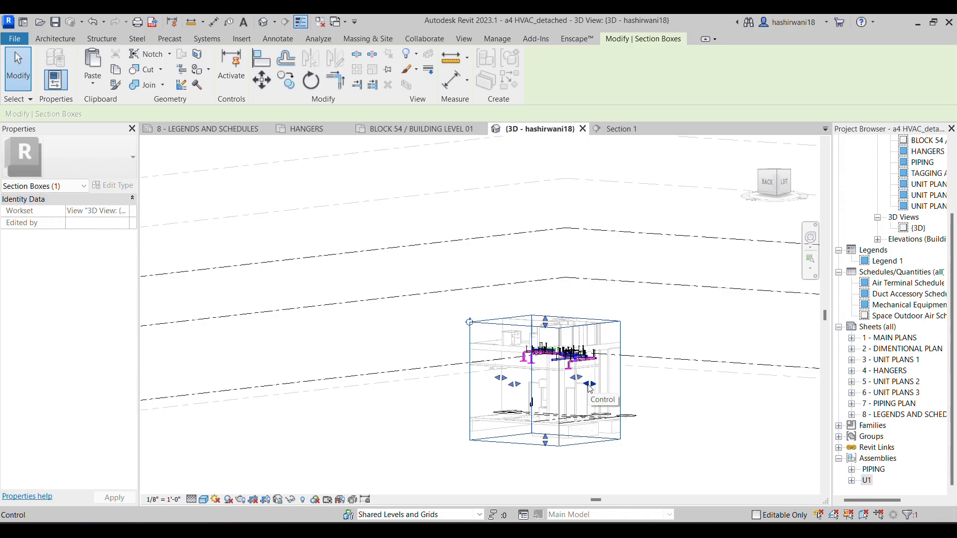
scroll(528, 399, "up", 5)
key("Escape")
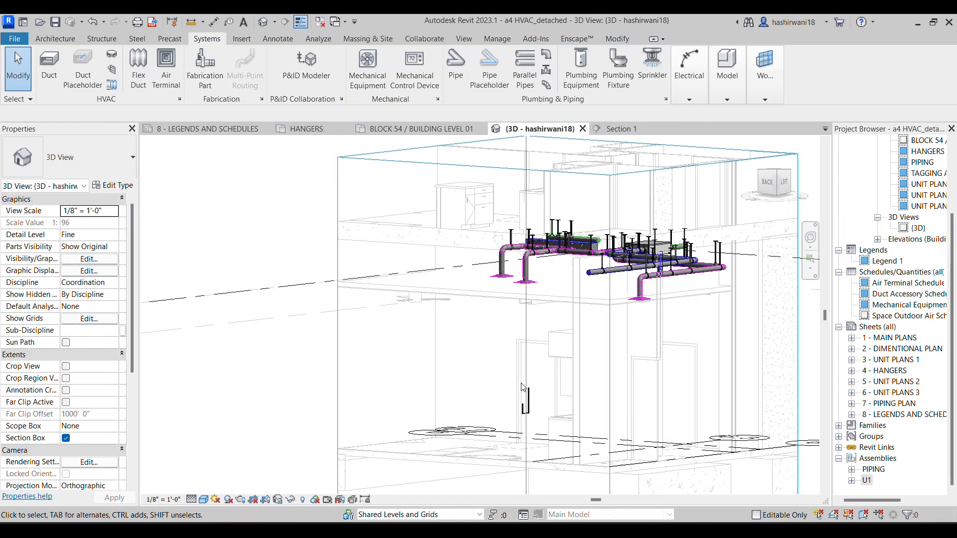
Move the rectangular hanger straight up from floor level to the ductwork's height in the back-facing 3D view
scroll(528, 399, "up", 1)
left_click(526, 415)
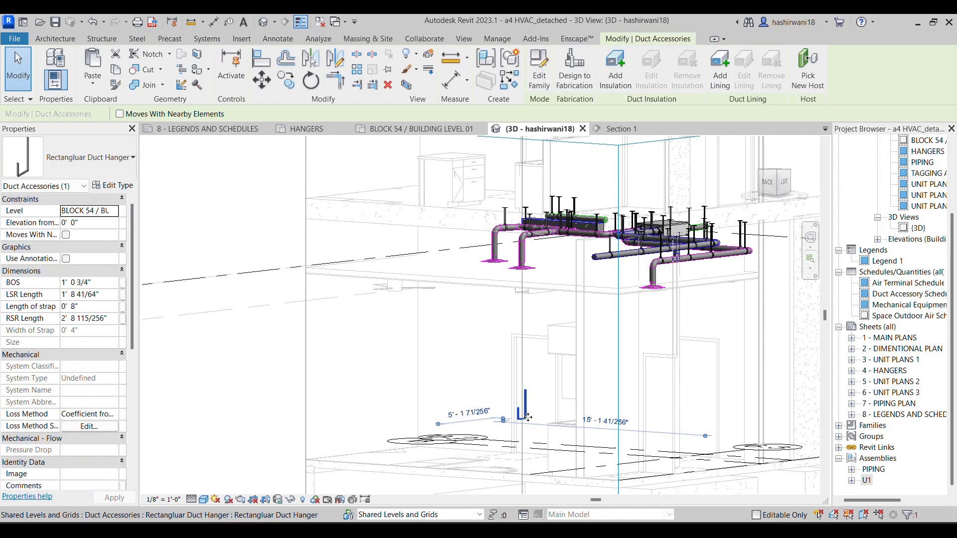
left_click(623, 130)
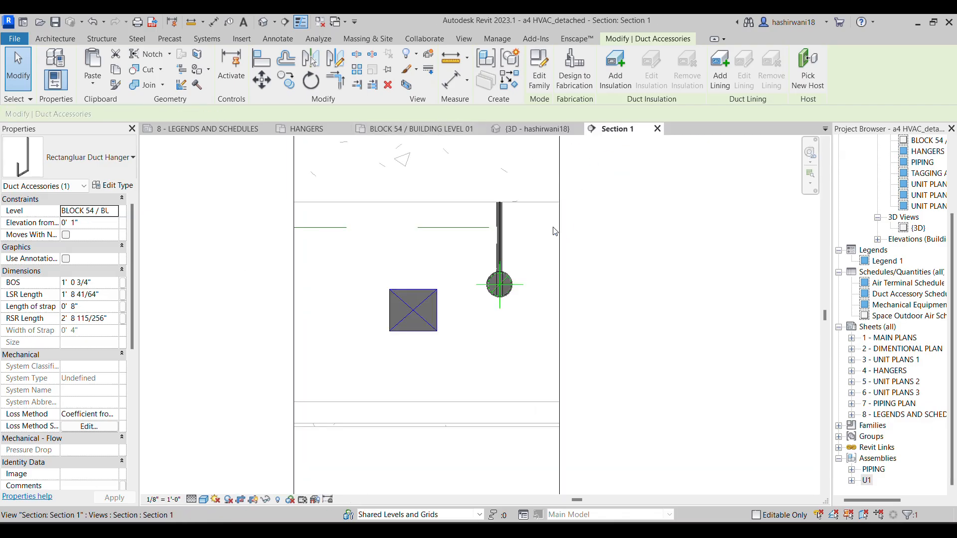
left_click(541, 130)
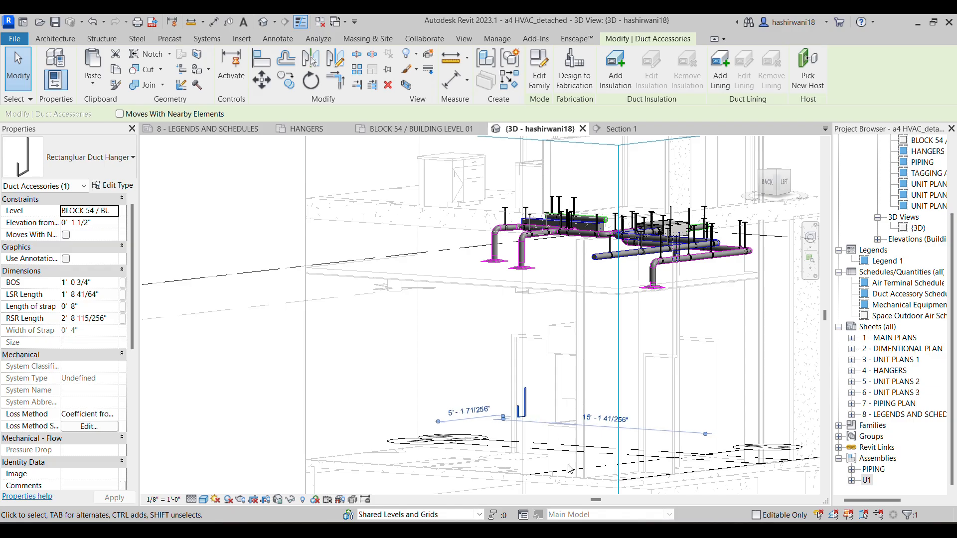
left_click(767, 183)
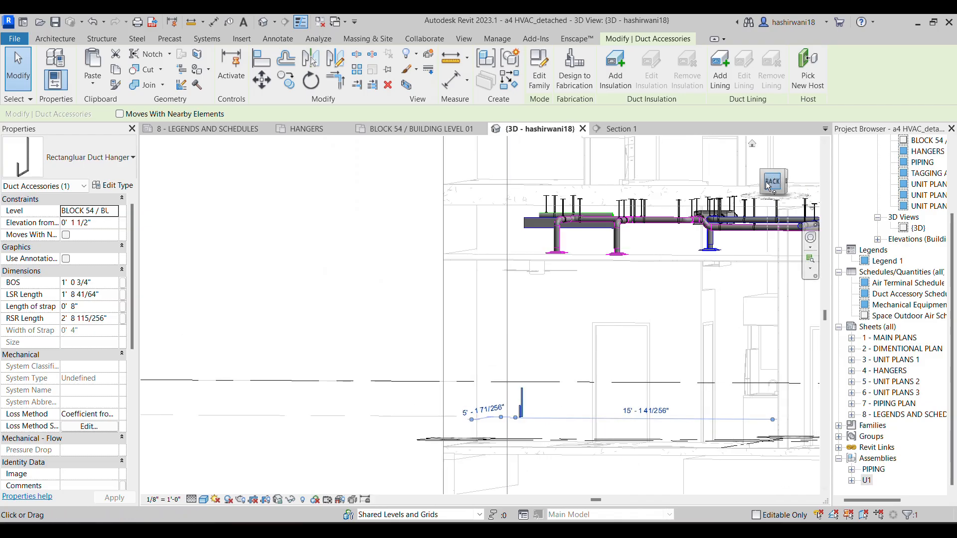
left_click(768, 184)
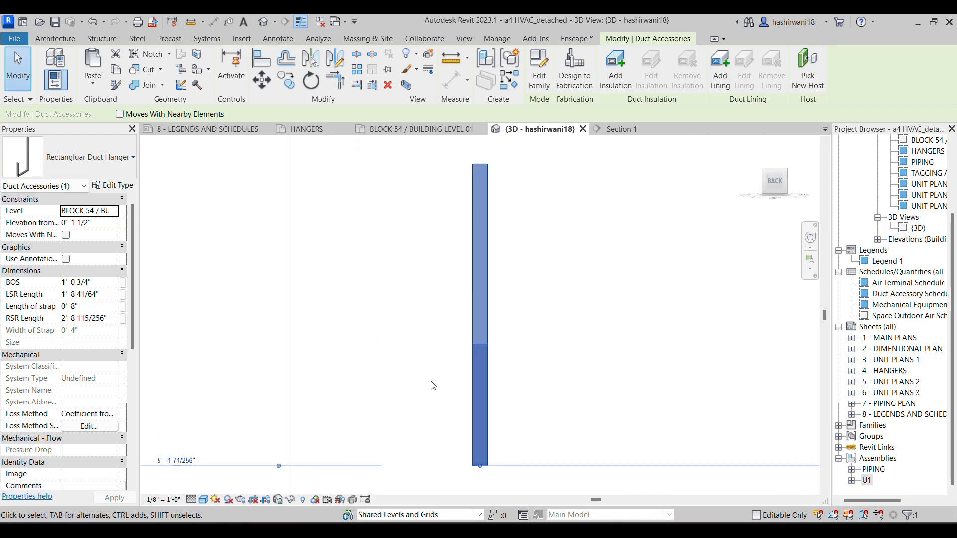
scroll(448, 369, "down", 6)
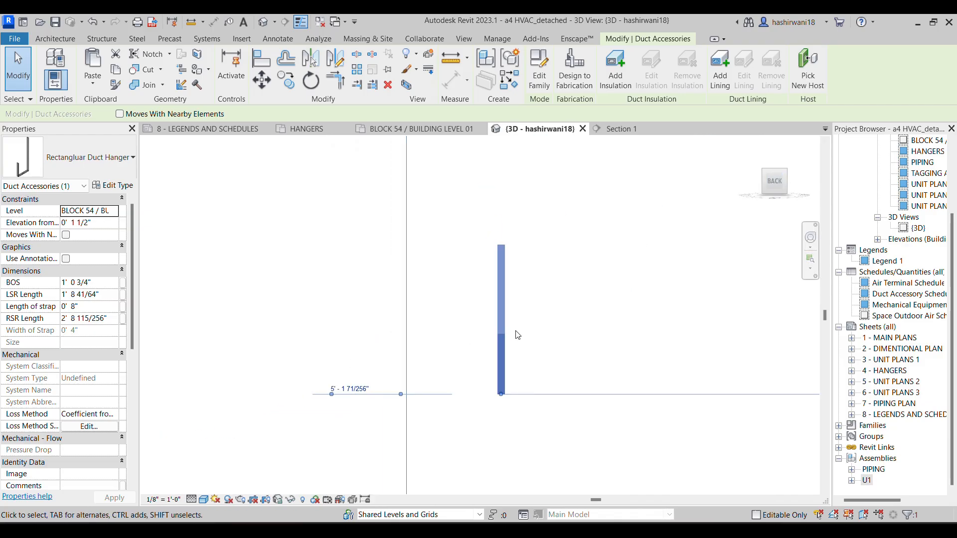
left_click(261, 79)
left_click(480, 315)
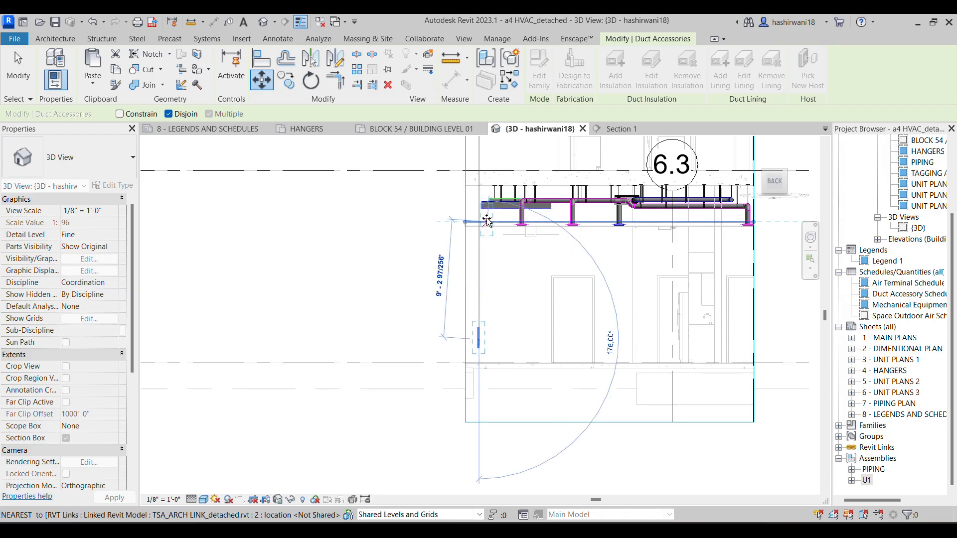
left_click(479, 199)
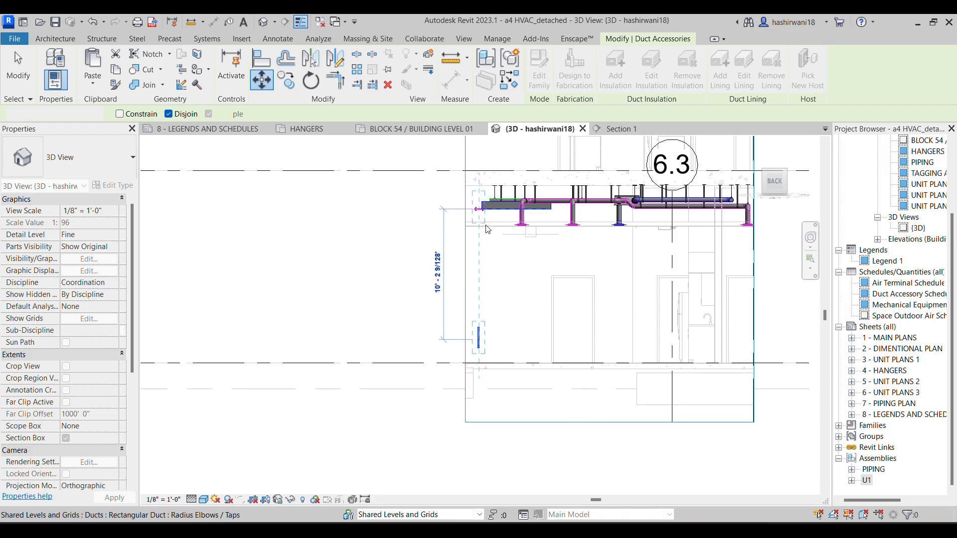
In Section 1, raise the rectangular hanger so its longer rod reaches the slab
left_click(618, 133)
scroll(400, 349, "down", 1)
key("Escape")
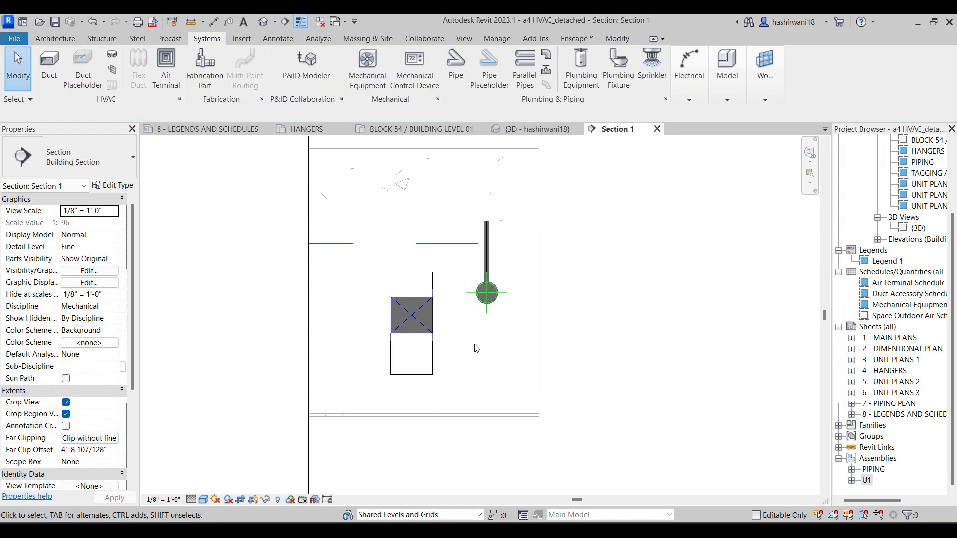
left_click(433, 275)
scroll(438, 272, "up", 2)
left_click_drag(427, 275, 438, 208)
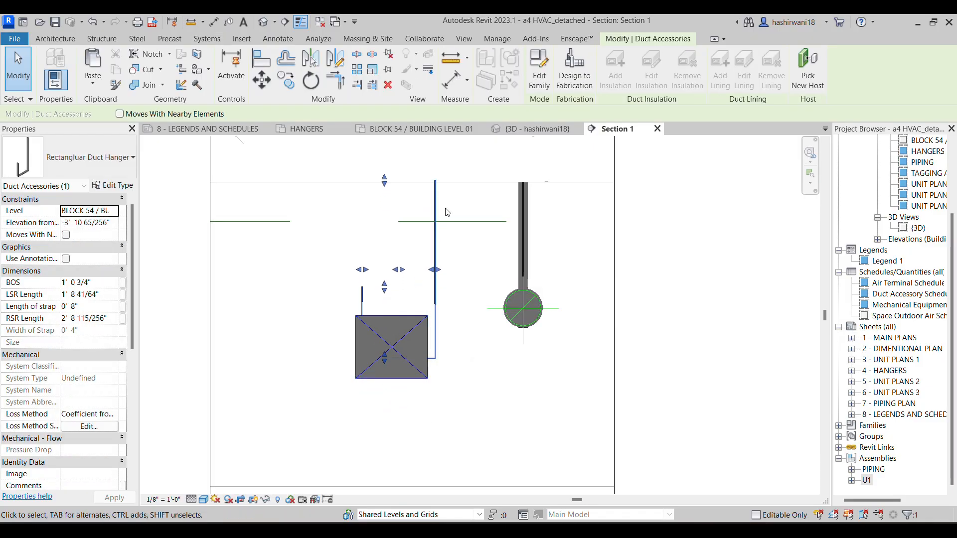
Align the top of the hanger's right rod with the underside of the slab
key("a")
key("l")
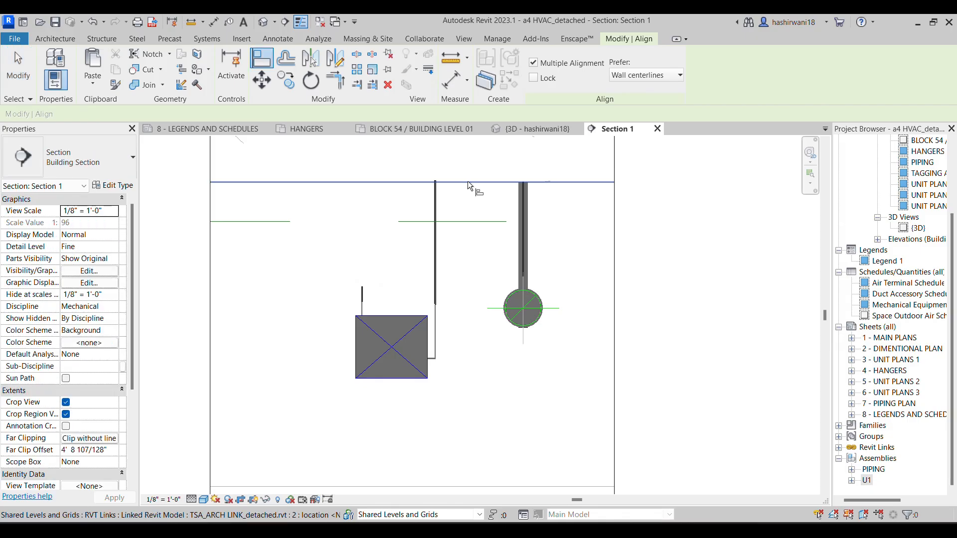
scroll(447, 172, "up", 2)
left_click(446, 170)
scroll(463, 157, "down", 4)
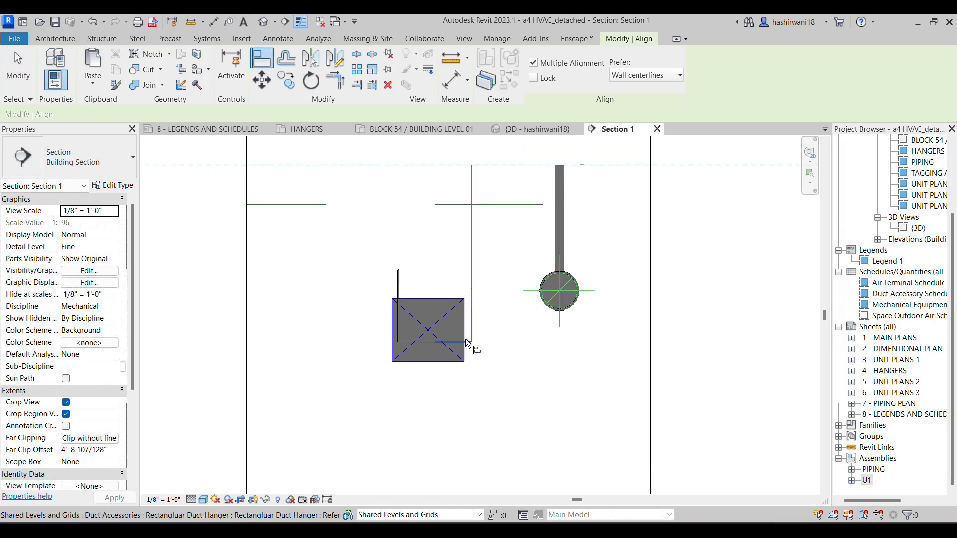
key("Escape")
key("Escape")
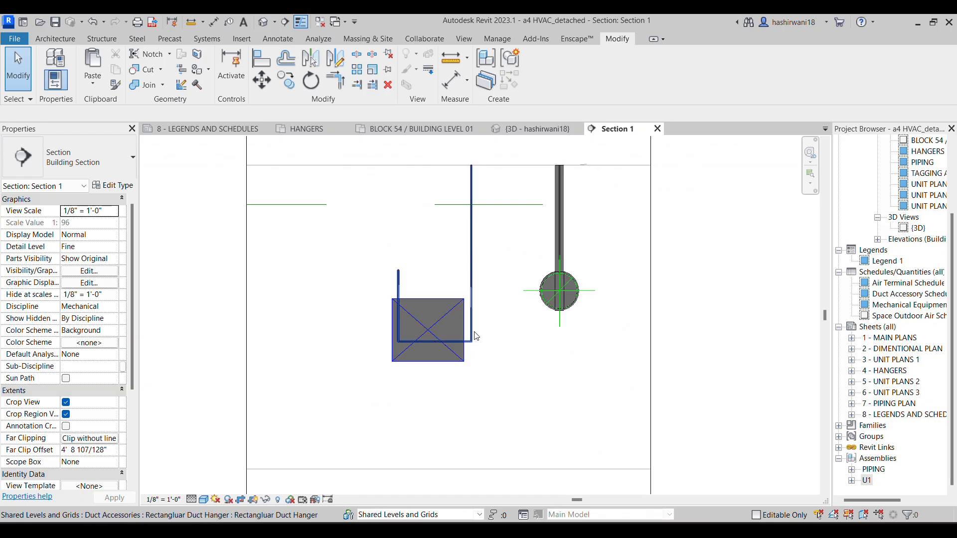
Stretch the hanger's bottom strap to the duct's underside and its right rod to the duct's right face
left_click(471, 343)
left_click_drag(418, 362, 418, 362)
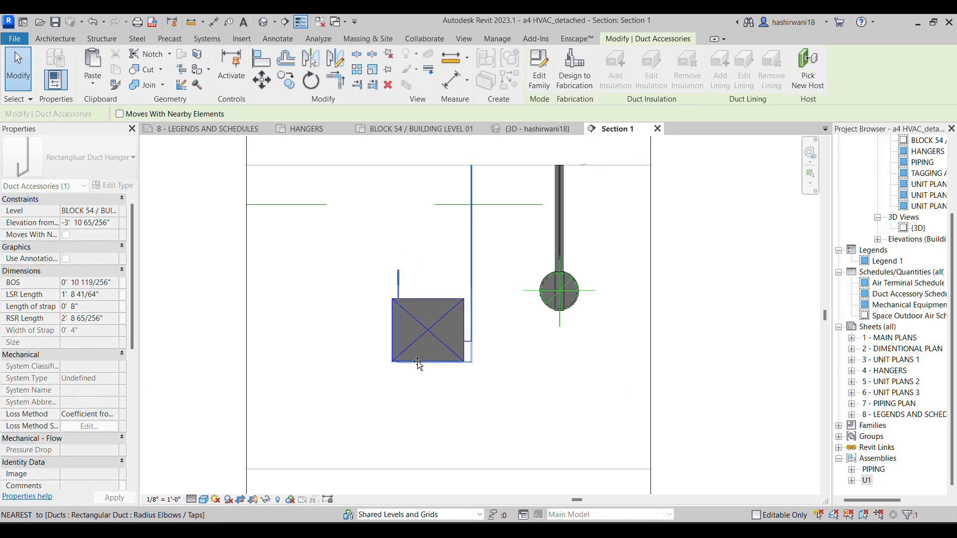
left_click_drag(471, 264, 464, 265)
left_click(494, 322)
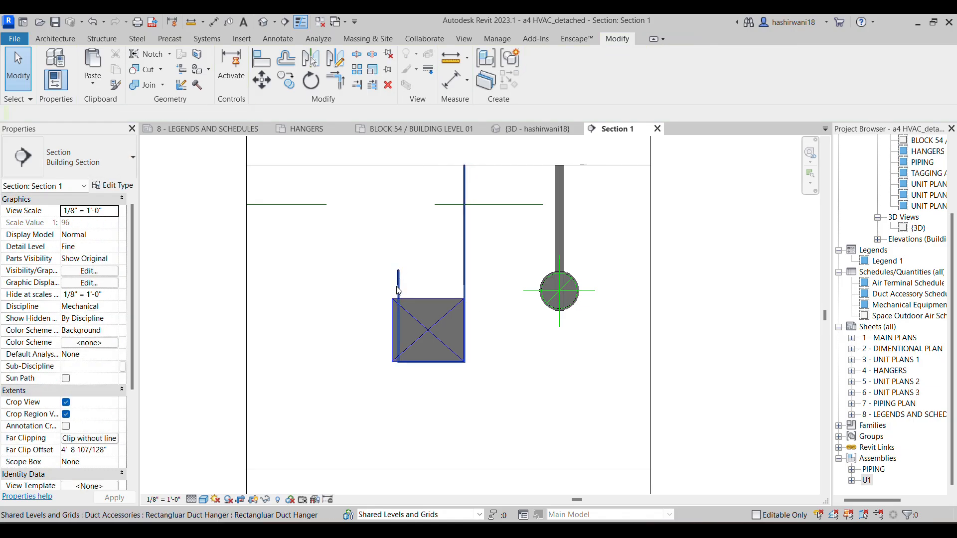
Stretch the hanger's left rod to the duct's left face and extend its top up to the slab
left_click(398, 290)
mouse_move(398, 271)
left_mouse_down()
mouse_move(376, 271)
mouse_move(391, 282)
left_mouse_up()
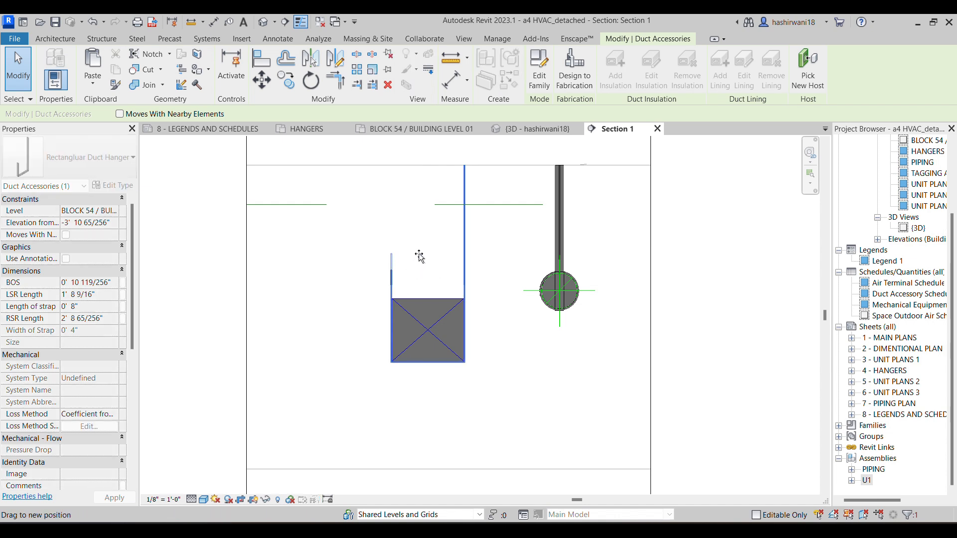
left_click(506, 246)
scroll(498, 247, "down", 3)
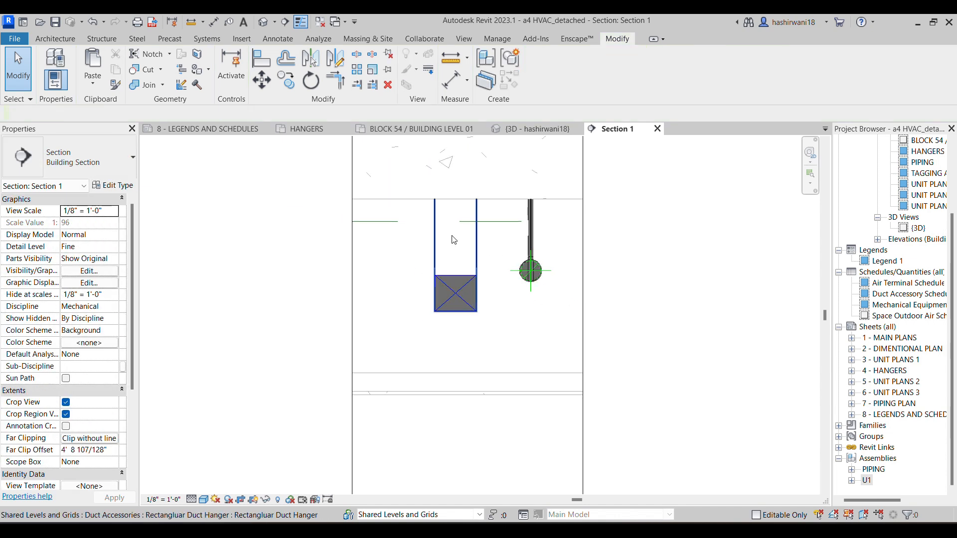
In the Building Level 01 plan, paste two copies of the rectangular hanger along the rectangular duct and finish the paste
left_click(448, 129)
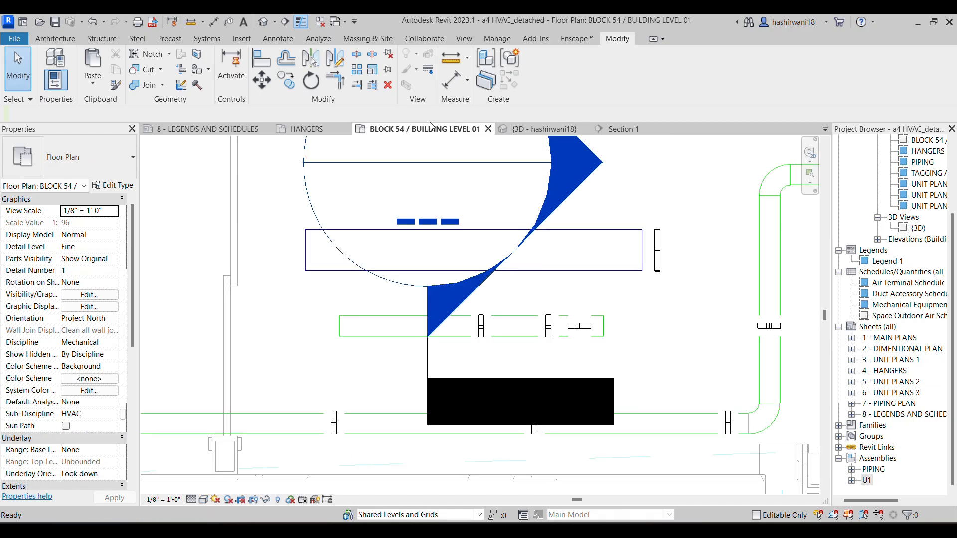
left_click(657, 267)
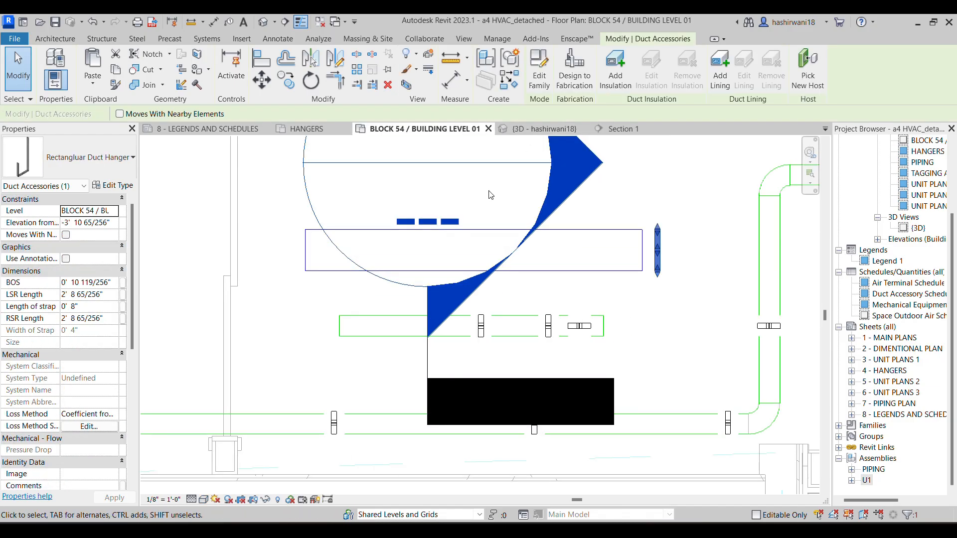
key("ctrl+c")
key("ctrl+v")
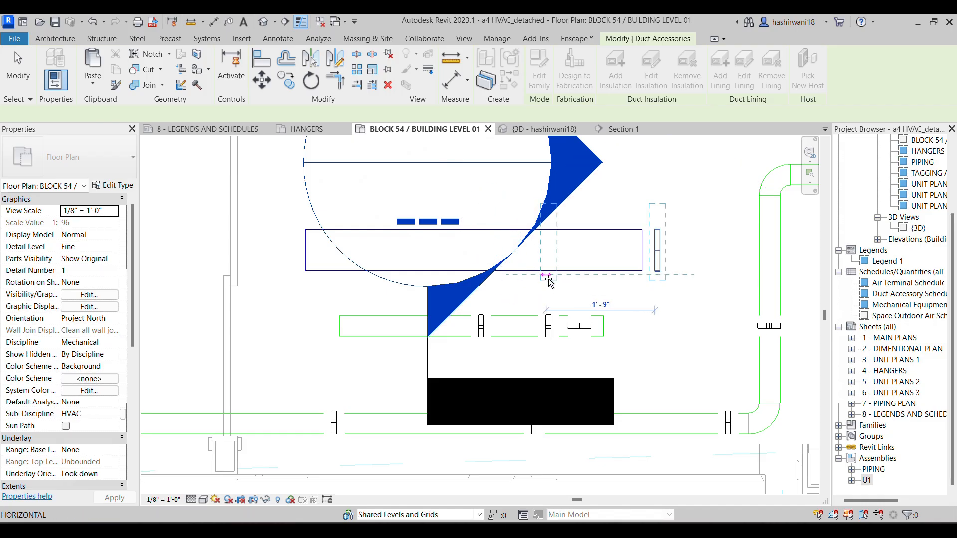
left_click(451, 277)
key("ctrl+v")
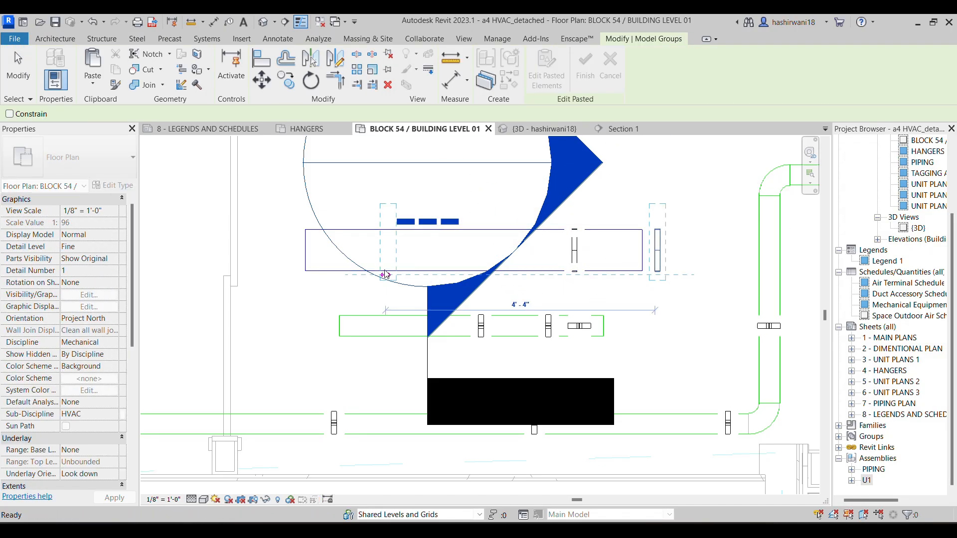
left_click(387, 273)
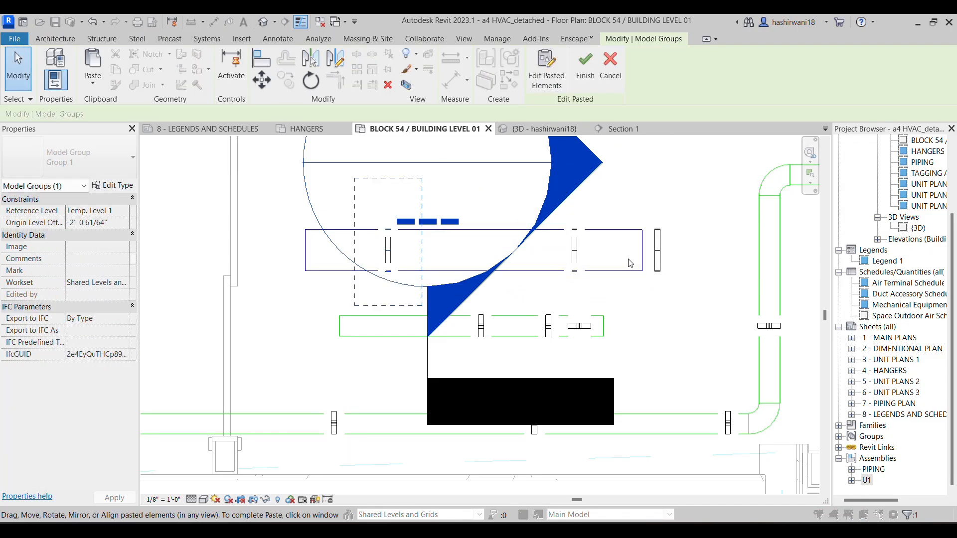
left_click(604, 84)
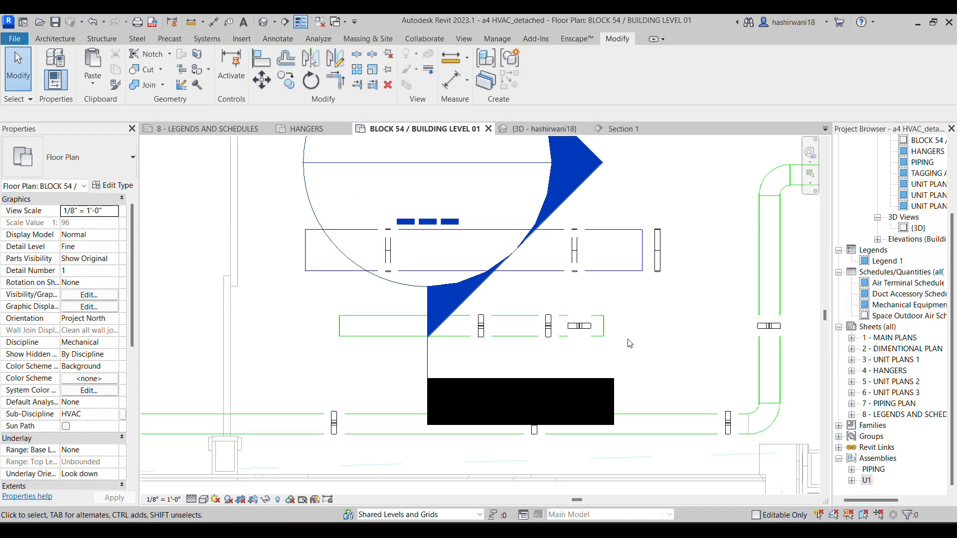
Select all the building's elements in the plan and show them in a 3D selection box
scroll(629, 317, "down", 5)
scroll(321, 214, "down", 8)
middle_click_drag(321, 214, 632, 256)
scroll(512, 268, "down", 2)
middle_click_drag(483, 261, 550, 262)
left_click_drag(252, 168, 736, 441)
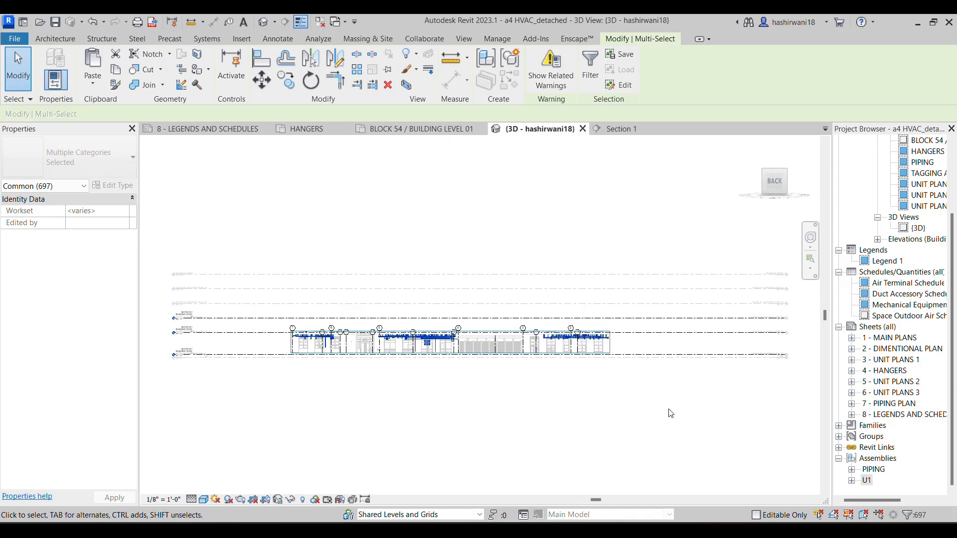
Disassemble the air terminals assembly U1 containing the loose round hangers, and accept deleting its associated views
middle_click_drag(663, 387, 583, 419, "shift")
scroll(498, 363, "up", 5)
scroll(510, 364, "up", 6)
middle_click_drag(568, 356, 340, 308)
scroll(341, 308, "up", 1)
left_click(536, 192)
scroll(551, 344, "up", 2)
scroll(570, 339, "down", 2)
scroll(572, 340, "up", 4)
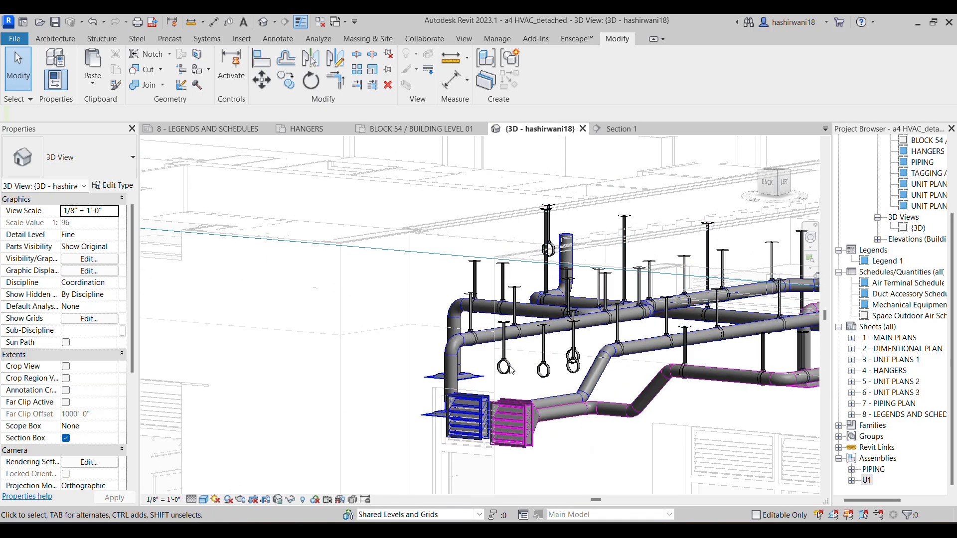
left_click(505, 367)
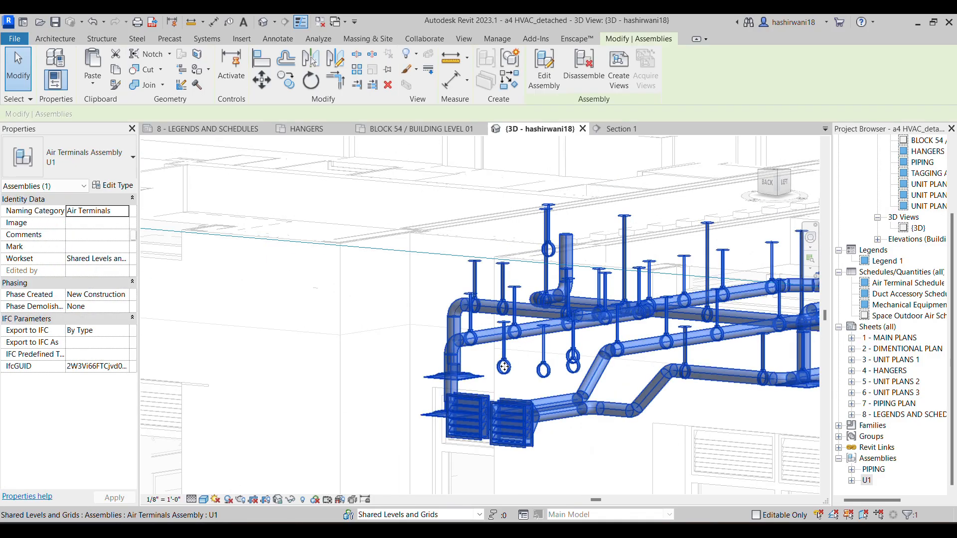
left_click(584, 72)
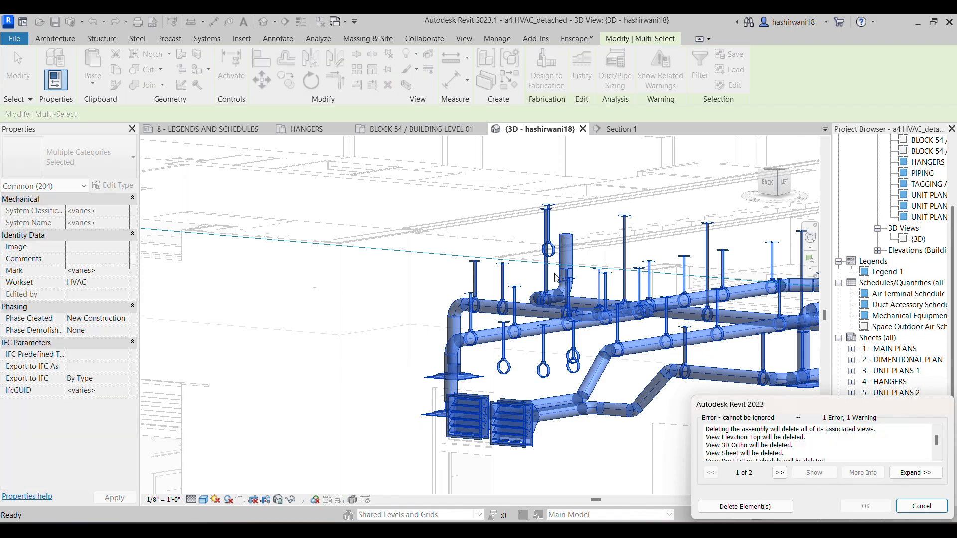
left_click(737, 506)
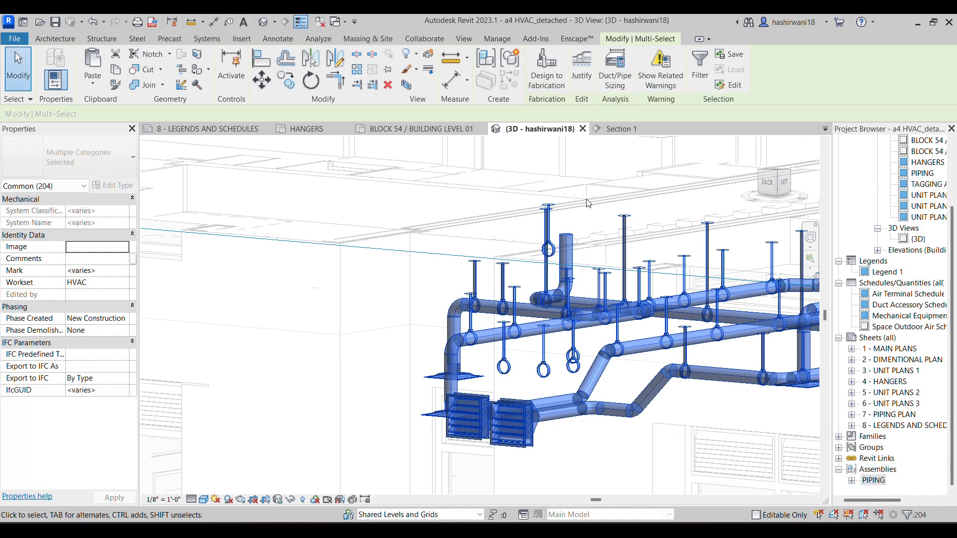
Delete the loose round hangers floating above and below the ducts near the louvers in the 3D view
left_click(567, 218)
left_click(548, 248)
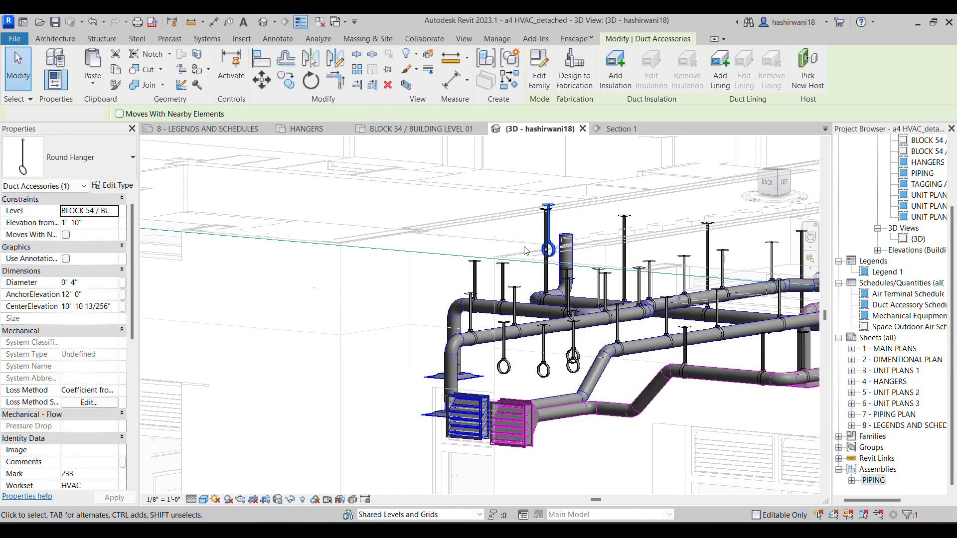
key("Delete")
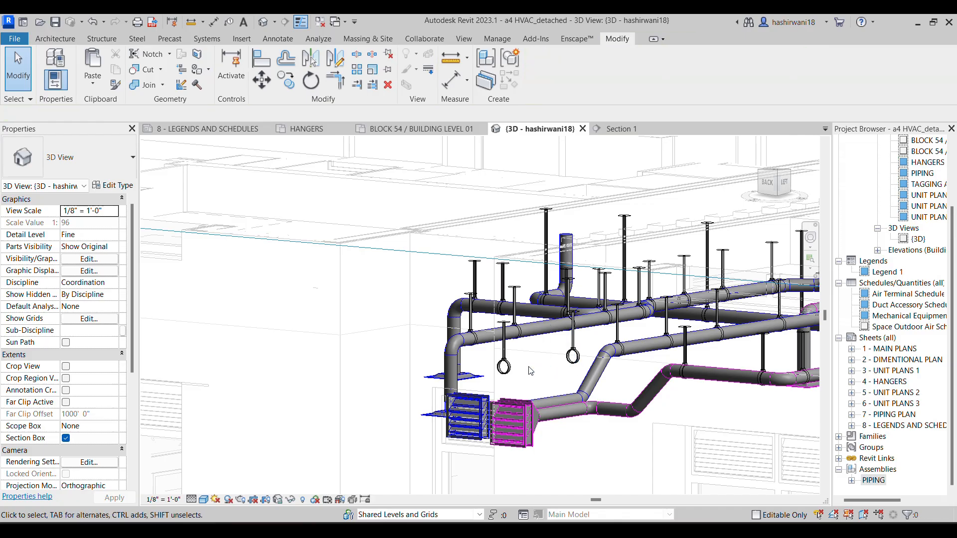
left_click(573, 357)
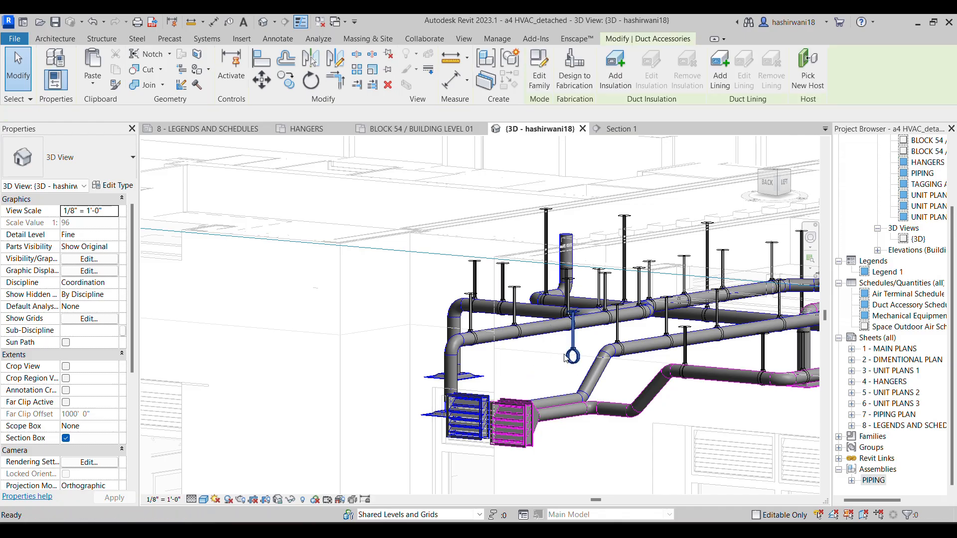
key("Delete")
Delete the two stray round hangers beside the round duct run above the louver at the building's corner
scroll(451, 324, "down", 10)
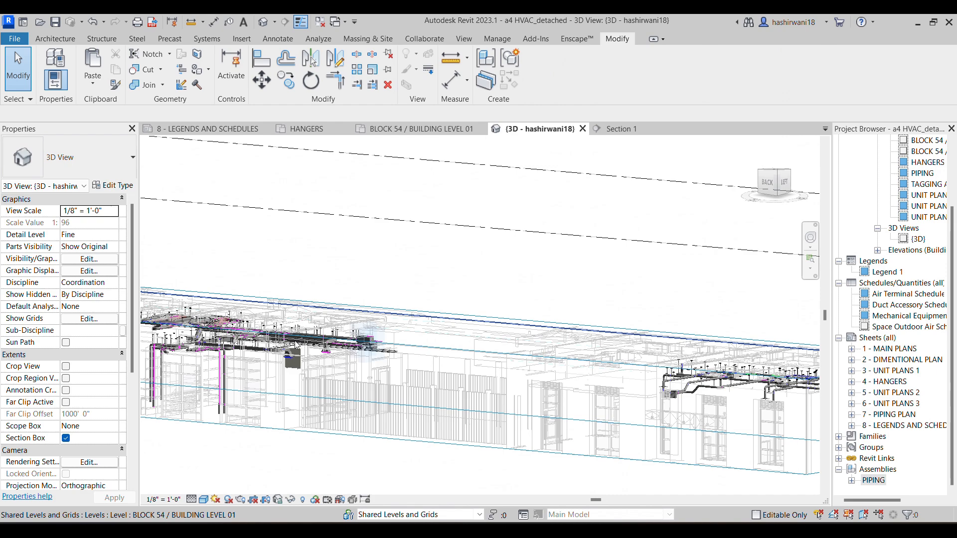
scroll(451, 324, "up", 8)
scroll(493, 286, "down", 6)
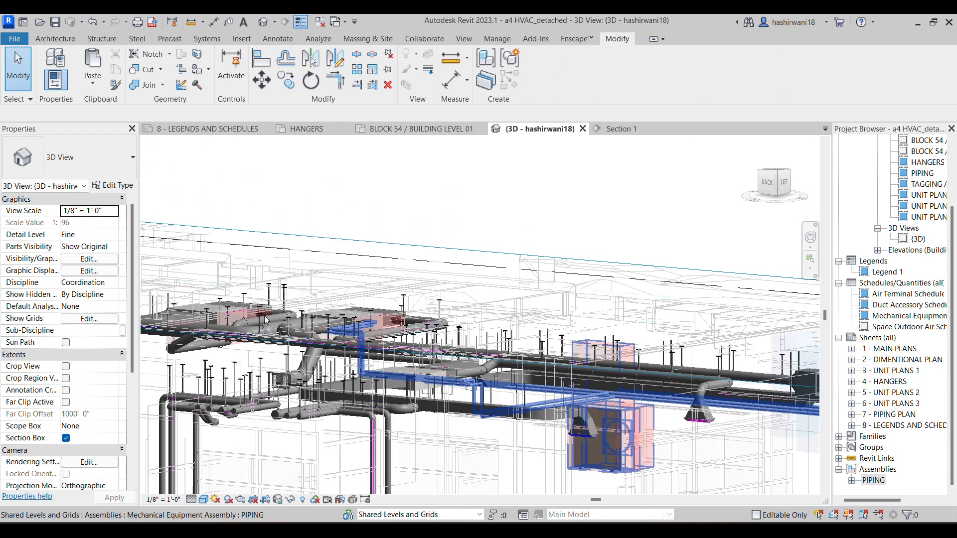
scroll(427, 380, "up", 6)
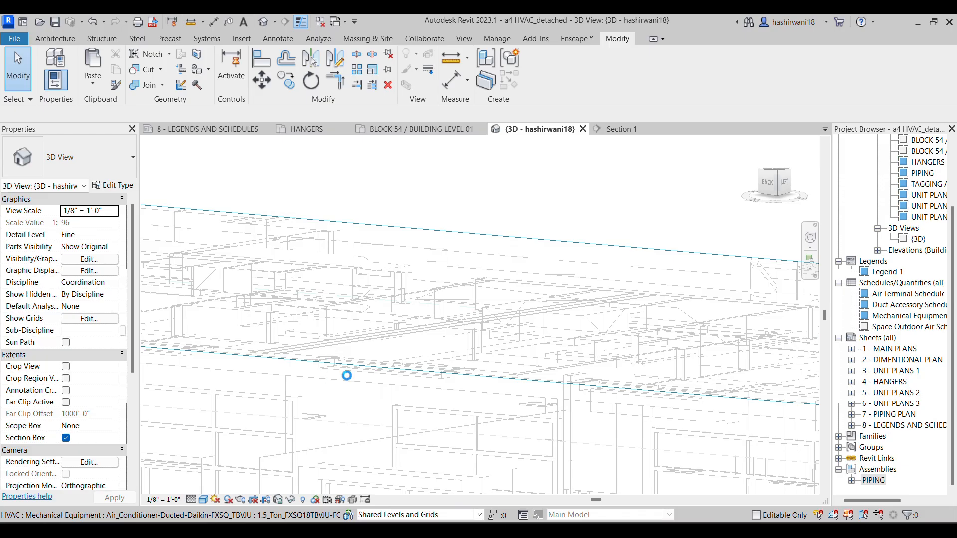
scroll(347, 376, "down", 4)
middle_click_drag(147, 363, 285, 345)
scroll(220, 352, "up", 3)
scroll(377, 363, "down", 3)
middle_click_drag(185, 271, 518, 300)
scroll(346, 351, "up", 4)
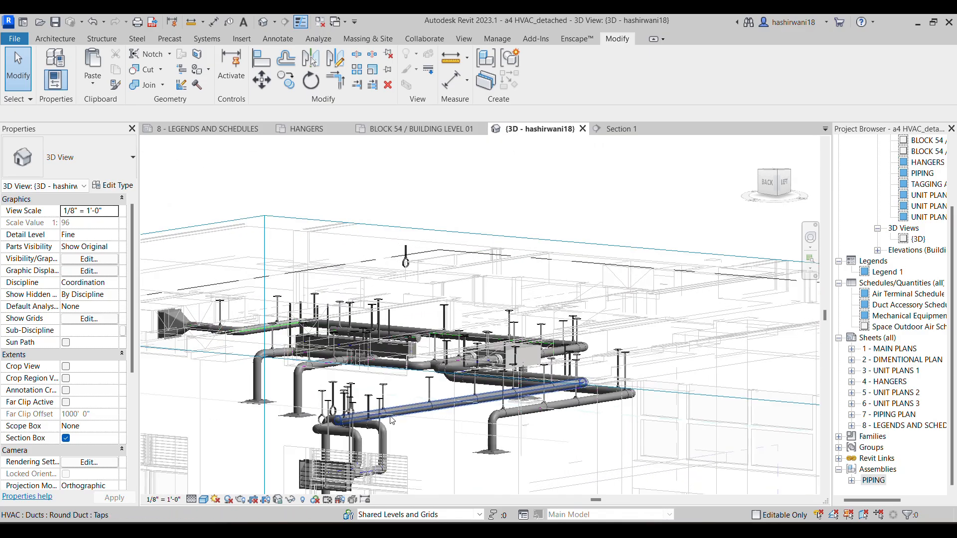
scroll(391, 420, "up", 5)
left_click(197, 405)
key("Delete")
left_click(223, 374)
key("Delete")
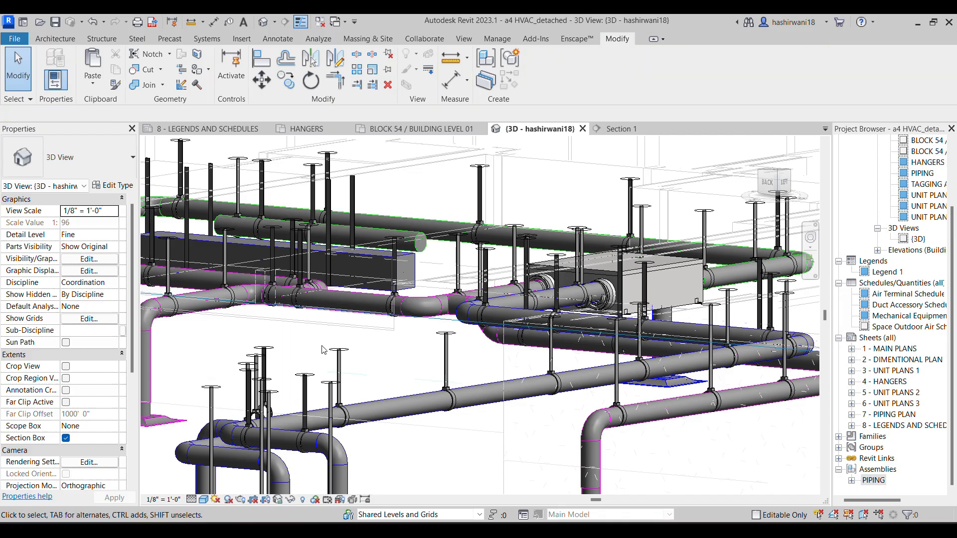
Delete the single round hanger floating high above the ductwork near the corner of the section box
scroll(319, 349, "down", 1)
scroll(496, 334, "down", 1)
scroll(514, 339, "down", 1)
middle_click_drag(496, 335, 637, 358)
scroll(625, 311, "up", 3)
scroll(637, 359, "down", 2)
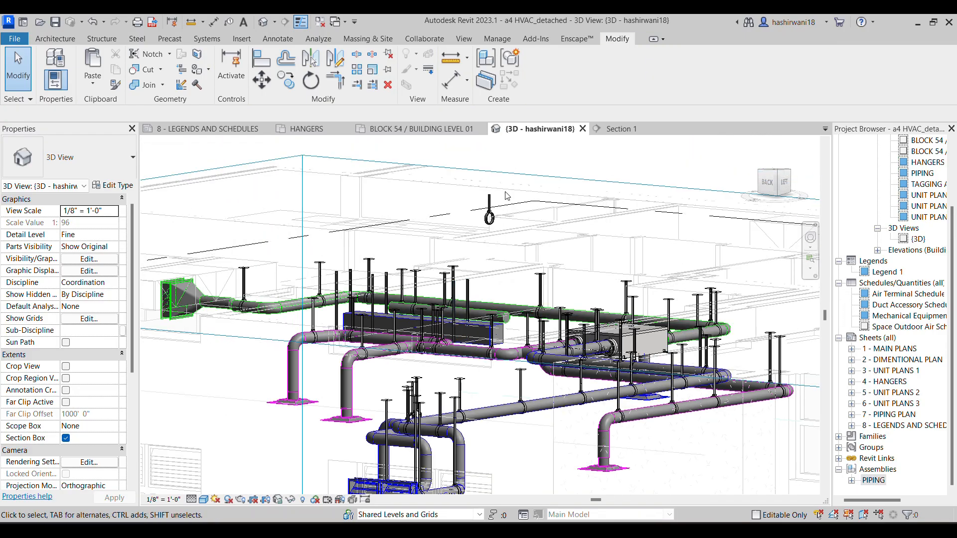
left_click(490, 206)
key("Delete")
Examine the ductwork, the louver area and the vertical riser duct in 3D for remaining hanger problems
scroll(479, 324, "down", 2)
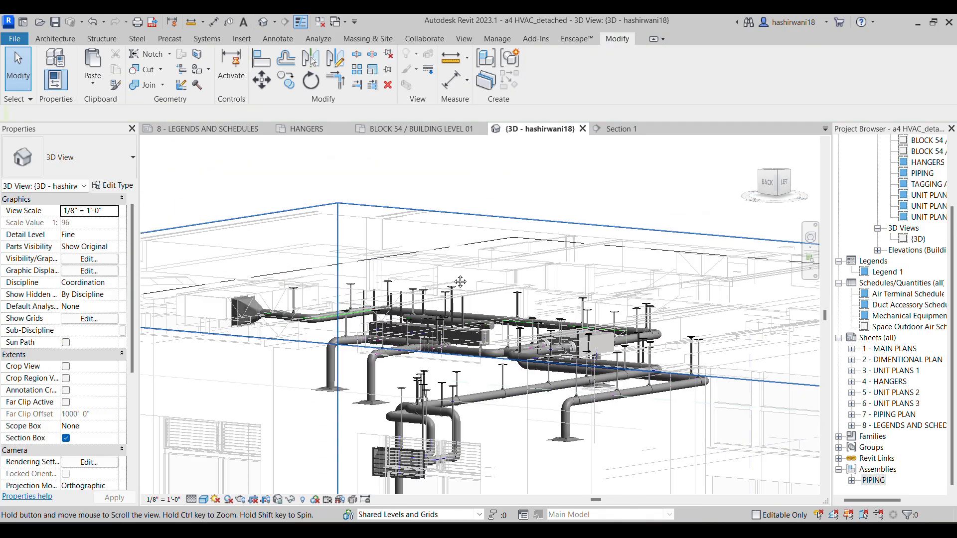
middle_click_drag(479, 324, 474, 254)
middle_click_drag(450, 412, 422, 348)
scroll(383, 373, "up", 3)
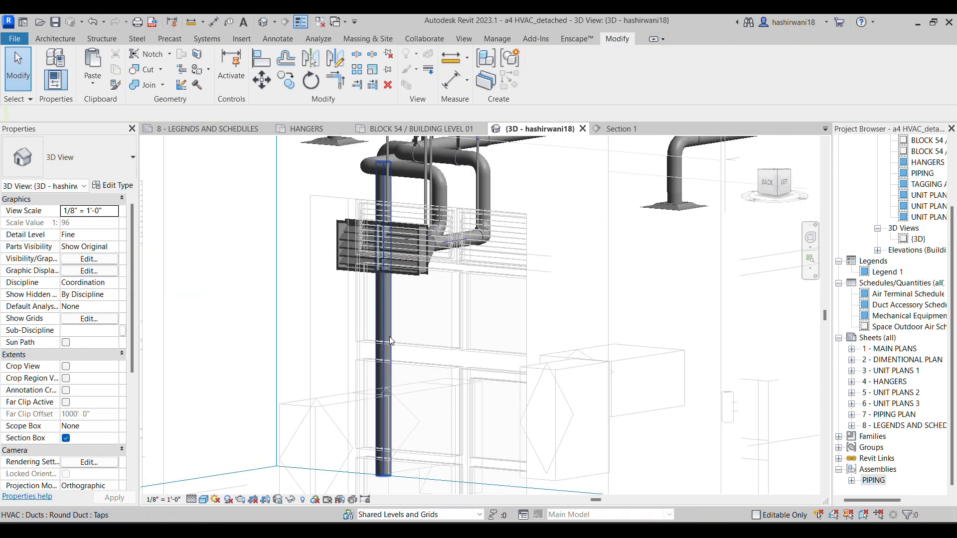
scroll(386, 366, "down", 5)
scroll(388, 362, "down", 1)
middle_click_drag(416, 341, 381, 316)
scroll(388, 315, "down", 3)
middle_click_drag(583, 314, 440, 295)
scroll(440, 296, "down", 1)
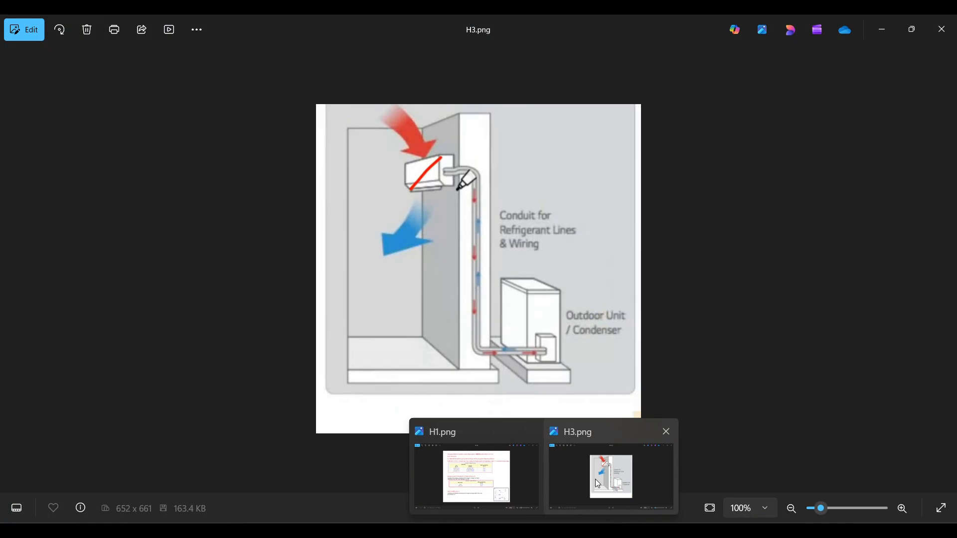
Review the refrigerant line diagram in H3.png and the duct support spacing notes in H1.png
left_click(595, 480)
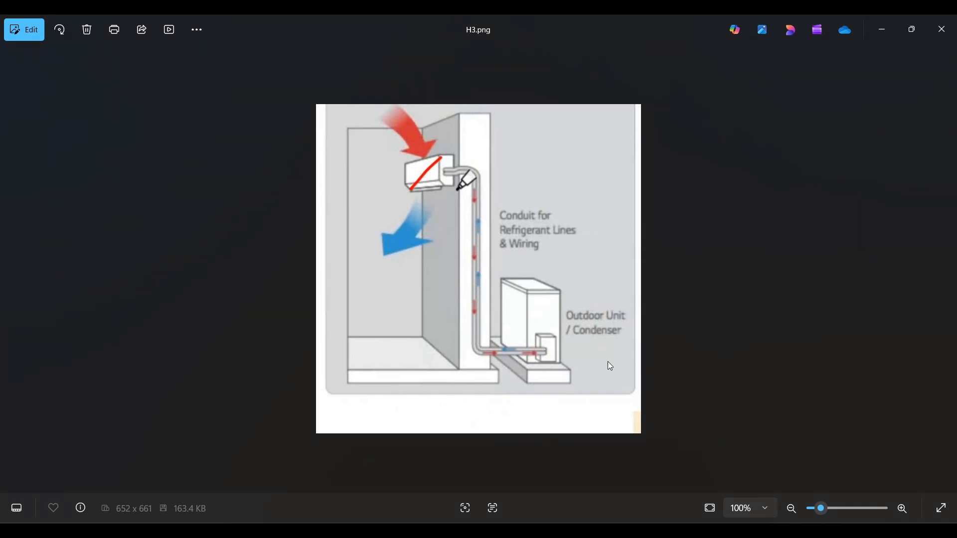
scroll(457, 220, "up", 2)
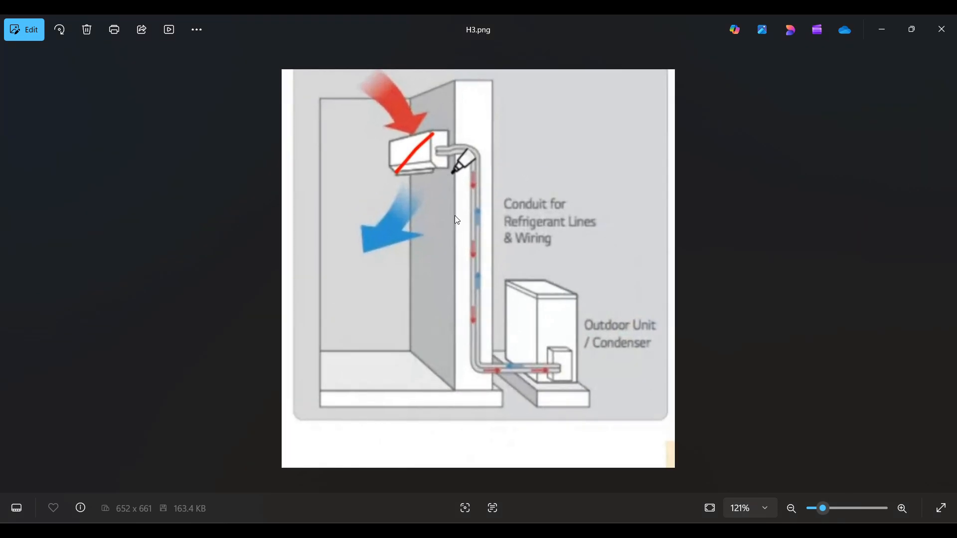
scroll(399, 174, "up", 4)
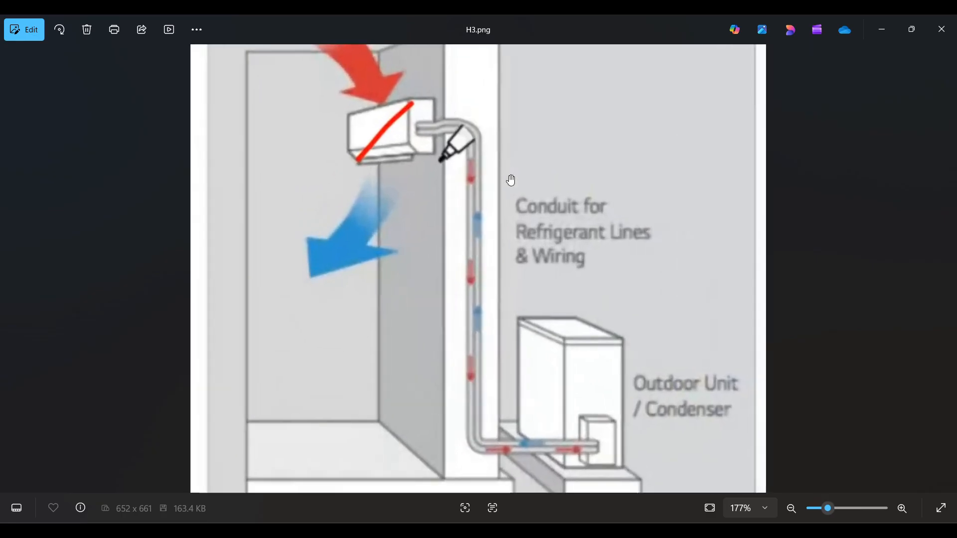
scroll(489, 225, "down", 3)
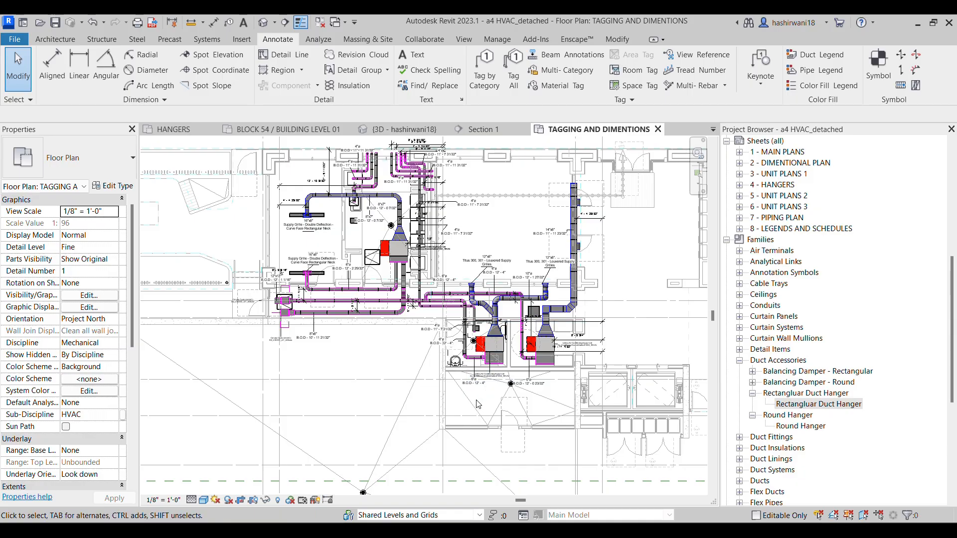
scroll(478, 403, "up", 2)
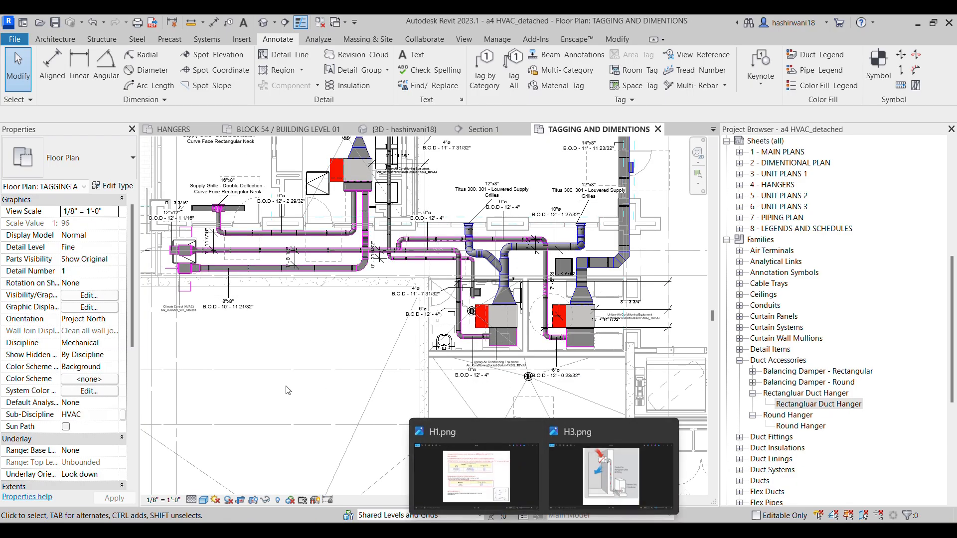
mouse_move(543, 530)
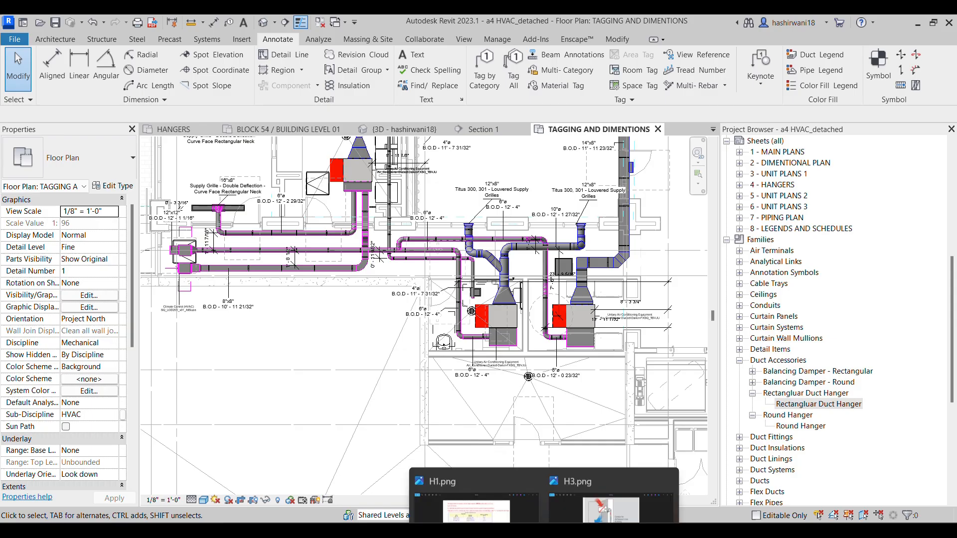
left_click(596, 485)
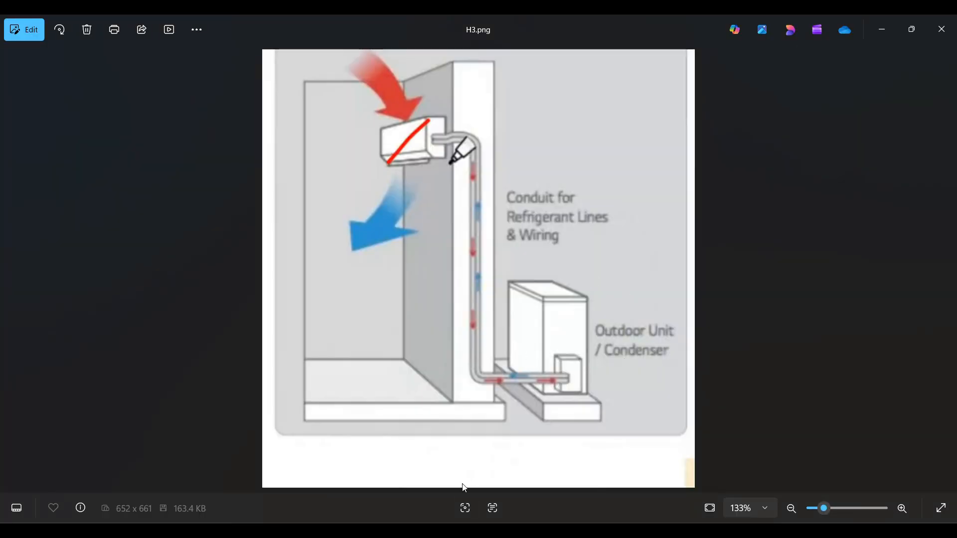
mouse_move(543, 531)
left_click(474, 481)
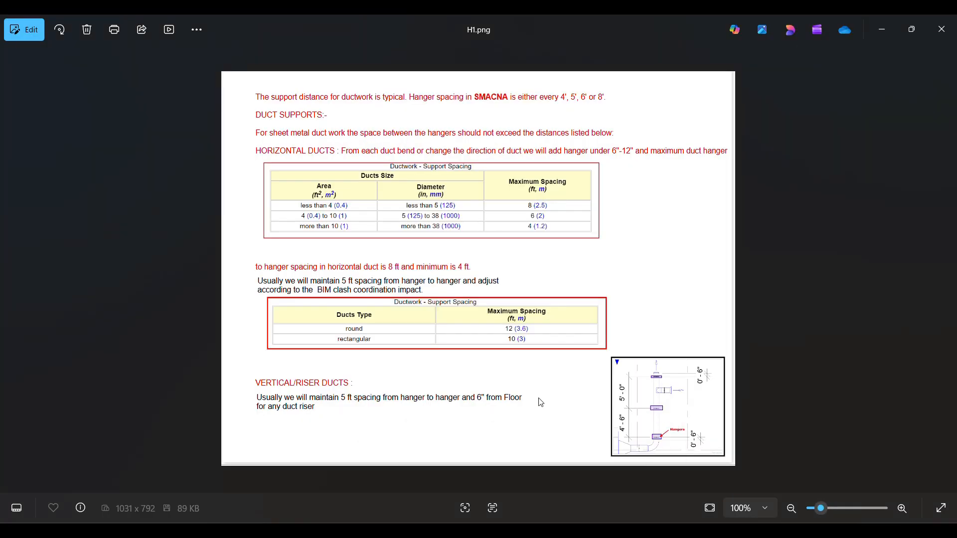
Switch to the M6 Assignment 4 - HVAC PDF and examine the highlighted refrigerant piping on page 2
mouse_move(544, 531)
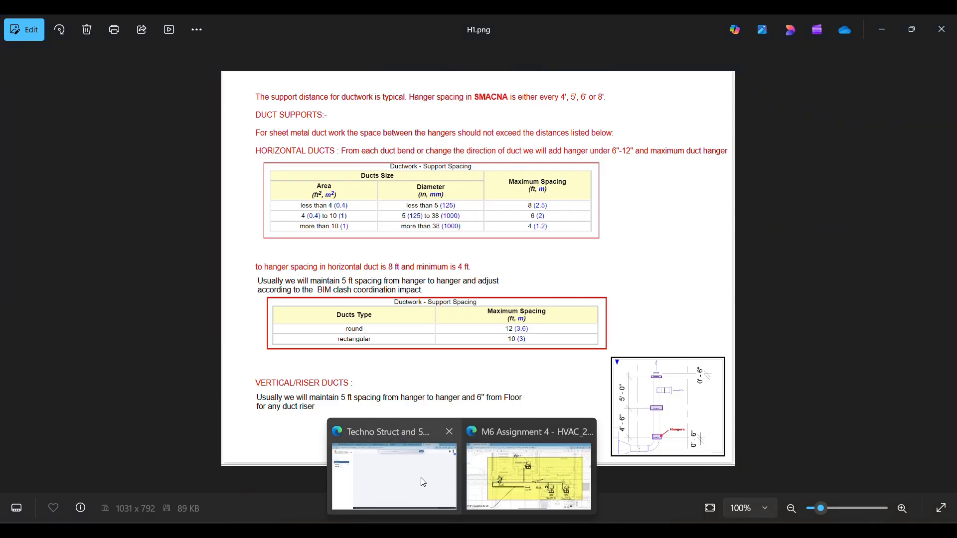
left_click(513, 480)
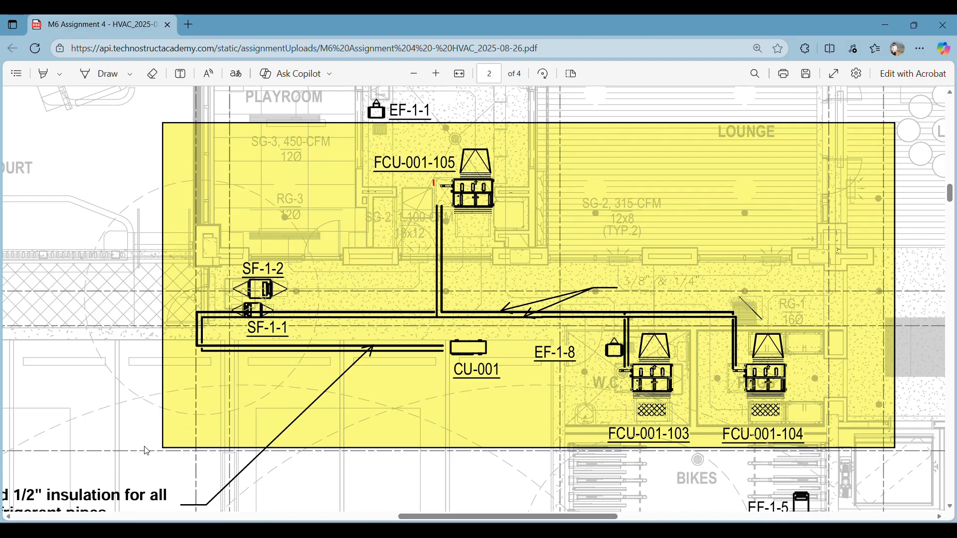
scroll(146, 451, "down", 4, "ctrl")
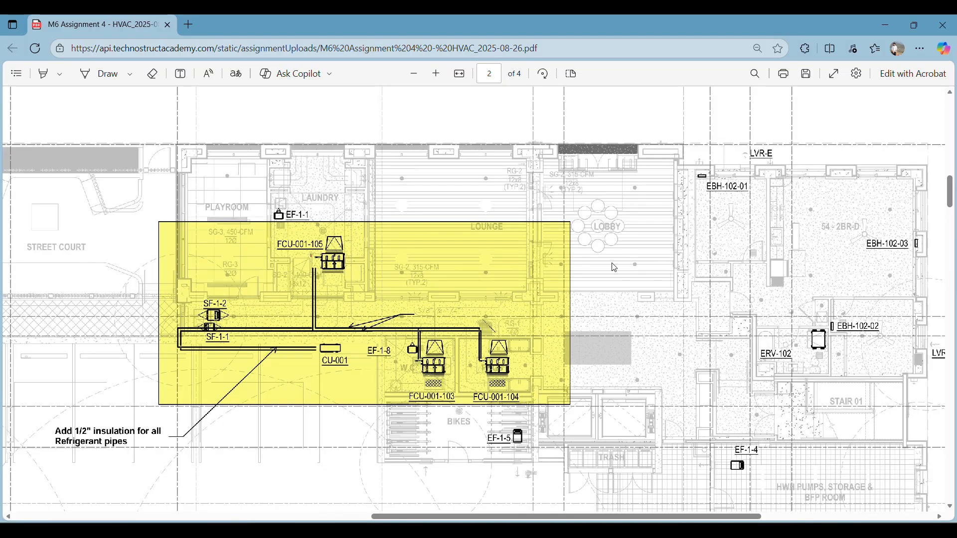
scroll(612, 268, "down", 3, "ctrl")
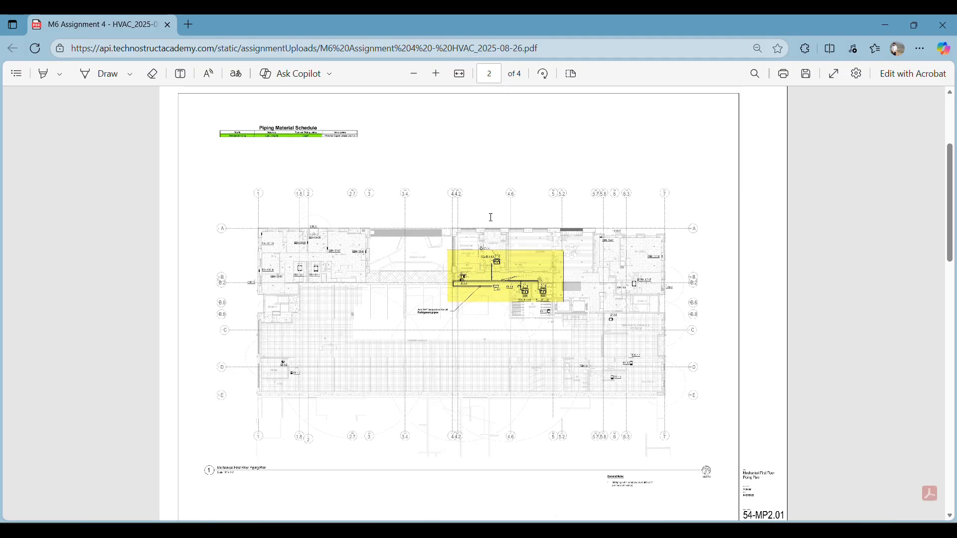
scroll(315, 264, "up", 3)
scroll(290, 322, "down", 3)
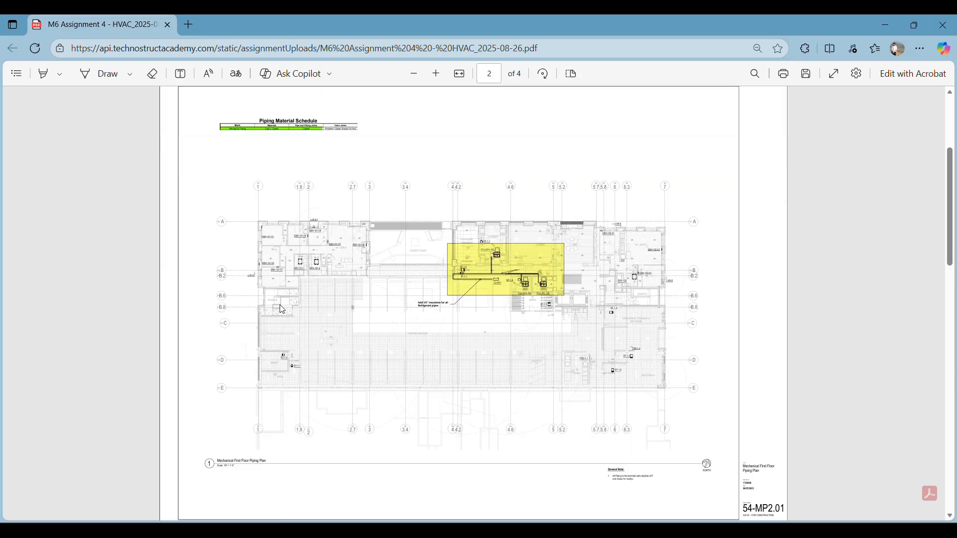
scroll(256, 139, "up", 3, "ctrl")
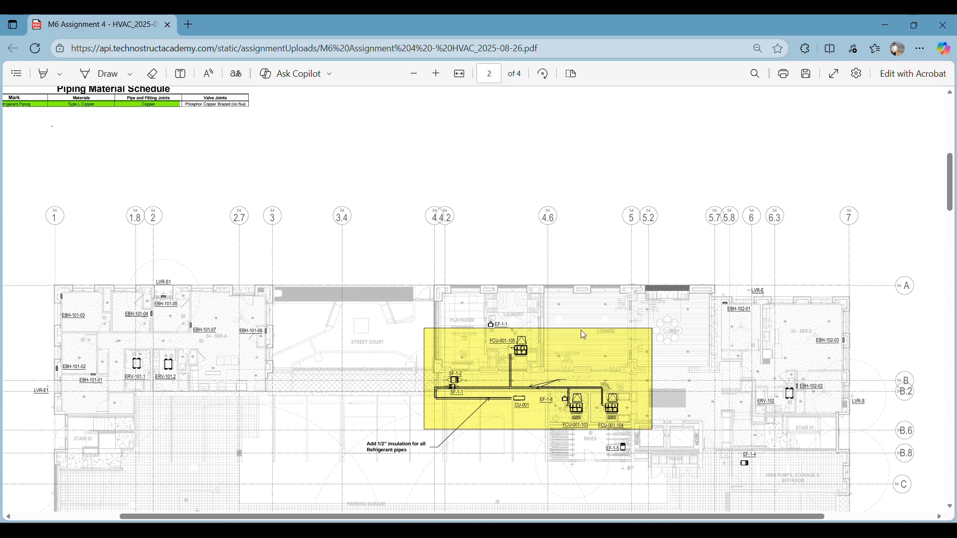
scroll(543, 352, "down", 2)
scroll(542, 351, "up", 5, "ctrl")
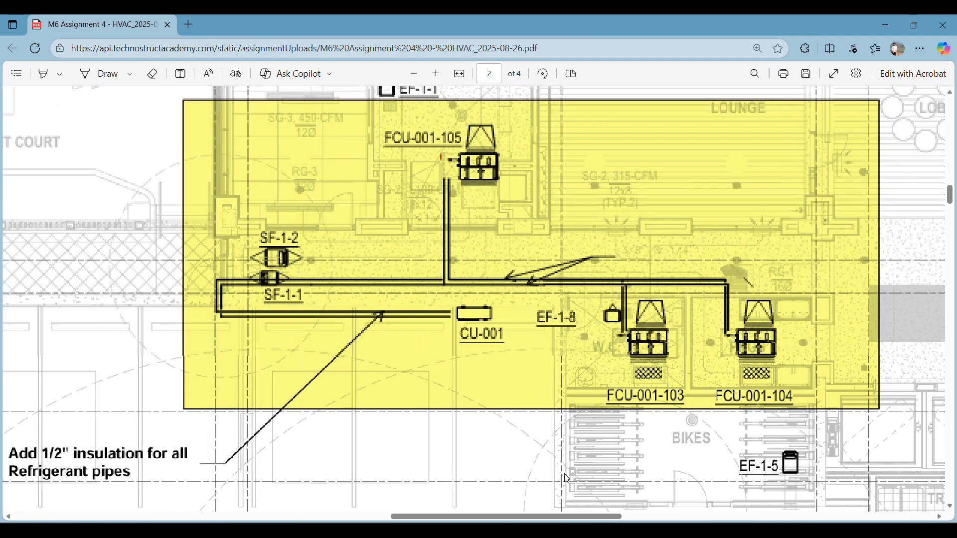
Switch to Revit, select air conditioner FCU-001-103 in the TAGGING AND DIMENTIONS plan, examine its pipe connectors, and deselect it
key("alt+Tab")
scroll(402, 324, "up", 1)
middle_click_drag(435, 305, 474, 314)
scroll(550, 333, "up", 3)
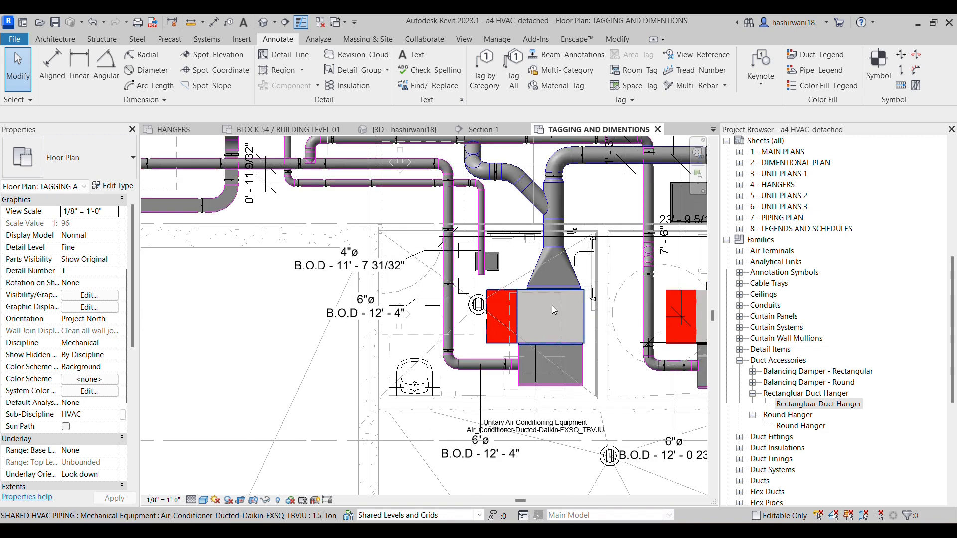
left_click(552, 306)
scroll(490, 289, "up", 6)
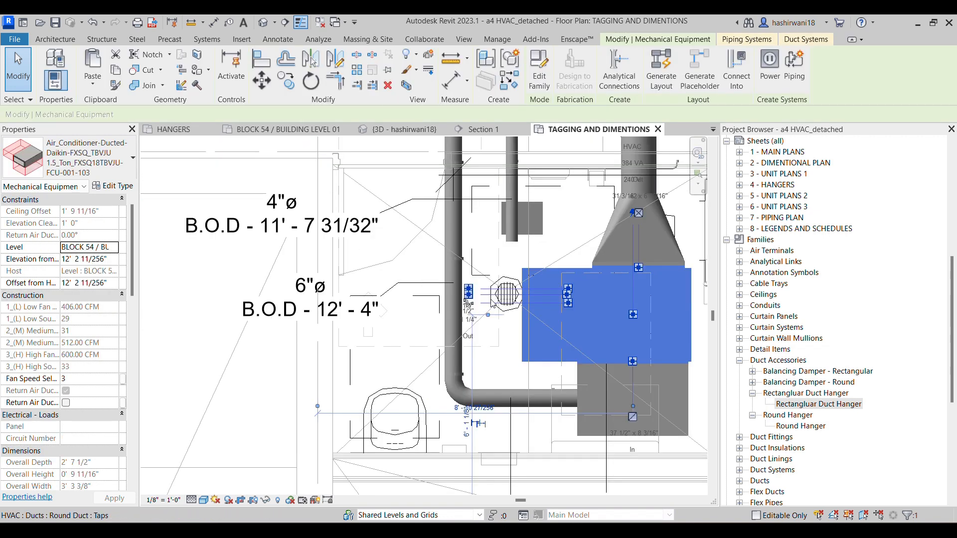
scroll(491, 289, "up", 2)
scroll(504, 307, "up", 1)
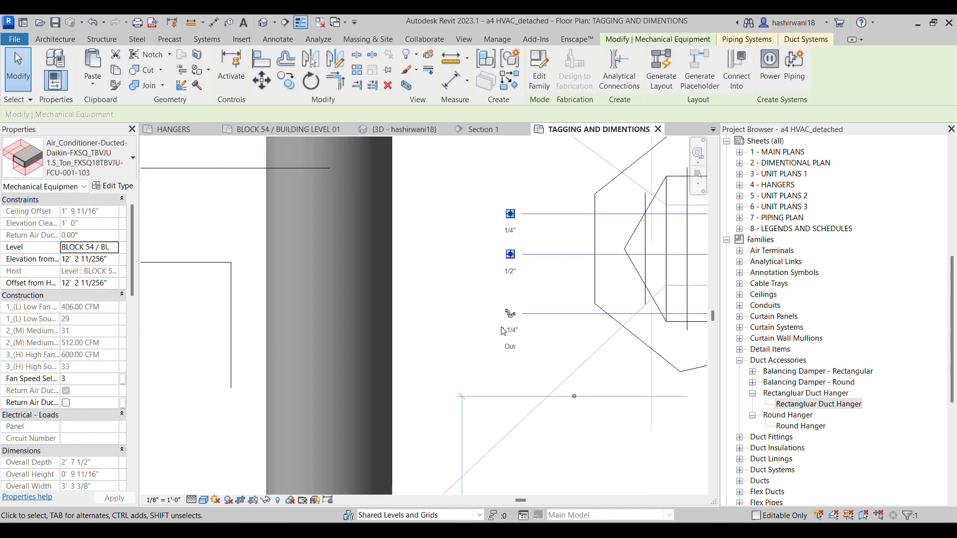
scroll(511, 313, "up", 2)
scroll(515, 313, "down", 2)
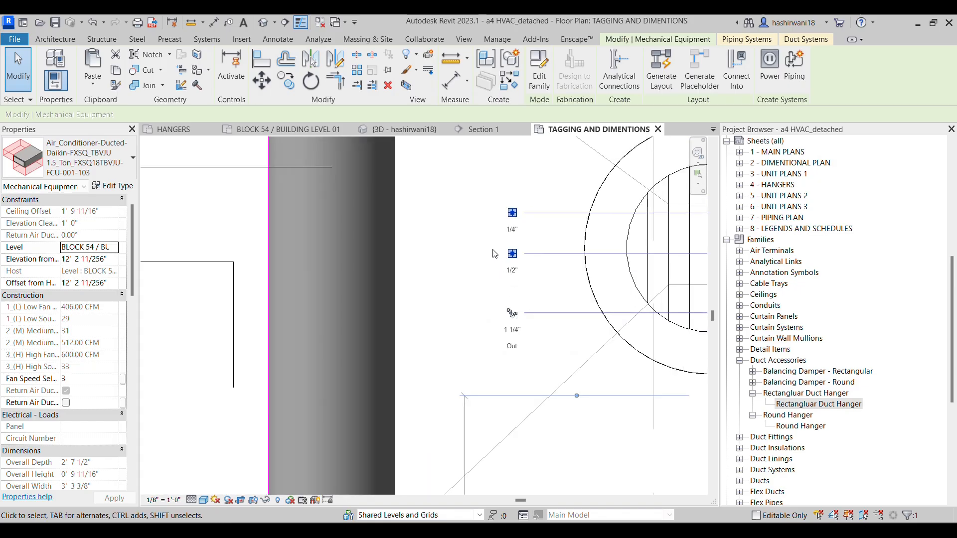
left_click(482, 260)
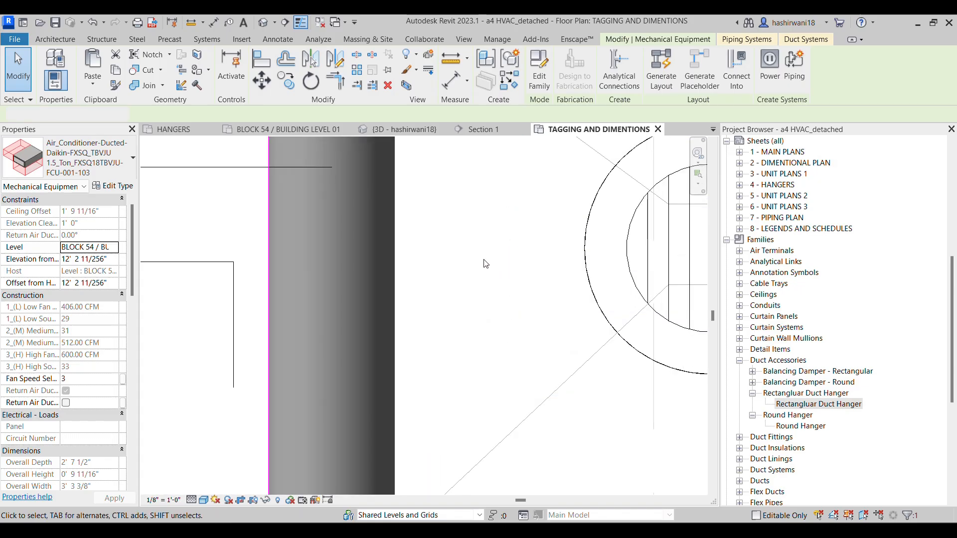
Review the ducts and louvers in the plan, check the CU-001 refrigerant routing in the assignment PDF, and return to Revit
scroll(483, 262, "down", 6)
middle_click_drag(539, 280, 509, 286)
scroll(556, 321, "down", 2)
middle_click_drag(566, 299, 615, 294)
scroll(615, 294, "down", 2)
middle_click_drag(342, 288, 450, 279)
scroll(421, 295, "down", 2)
scroll(450, 280, "down", 1)
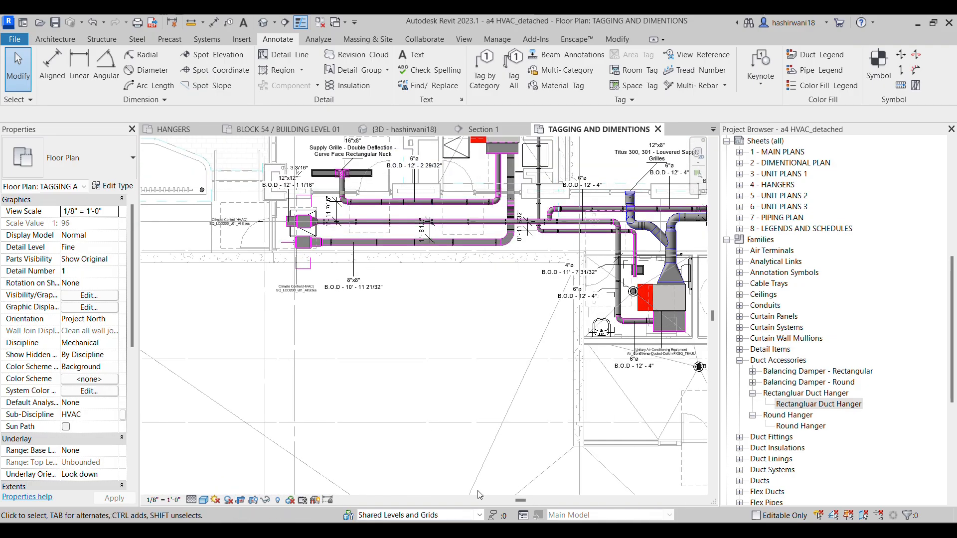
left_click(474, 506)
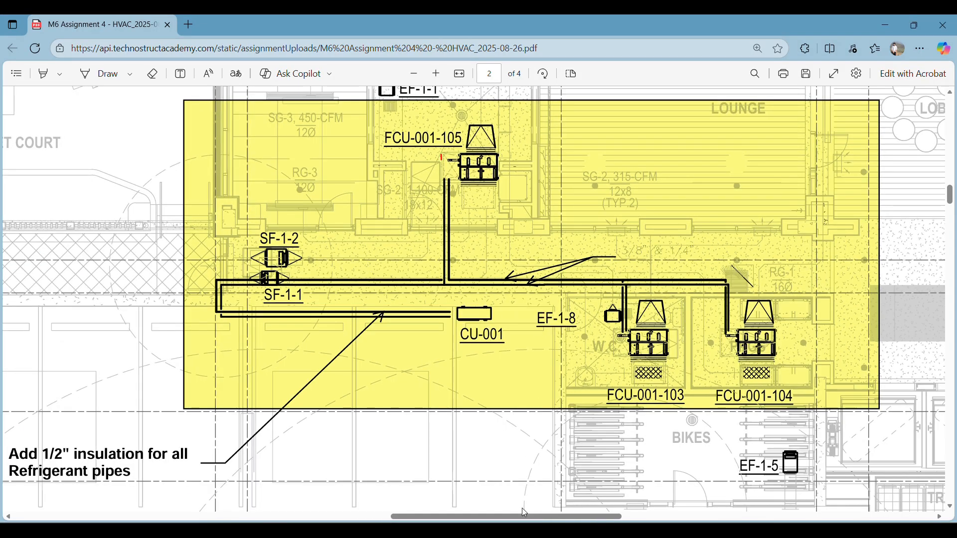
left_click(499, 531)
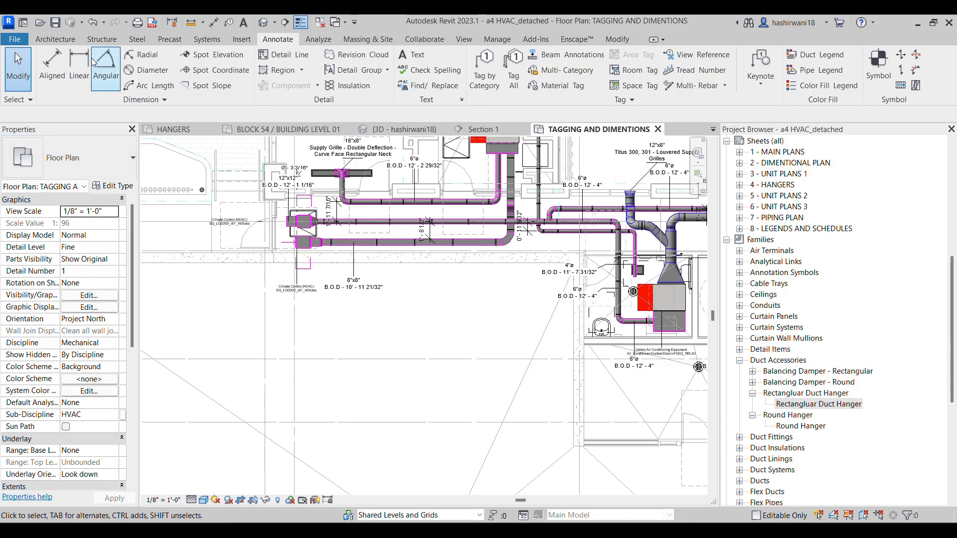
Start placing a component and choose the RXTQ48TAVJUA type of the Daikin RXTQ_TAVJU heat pump family
key("c")
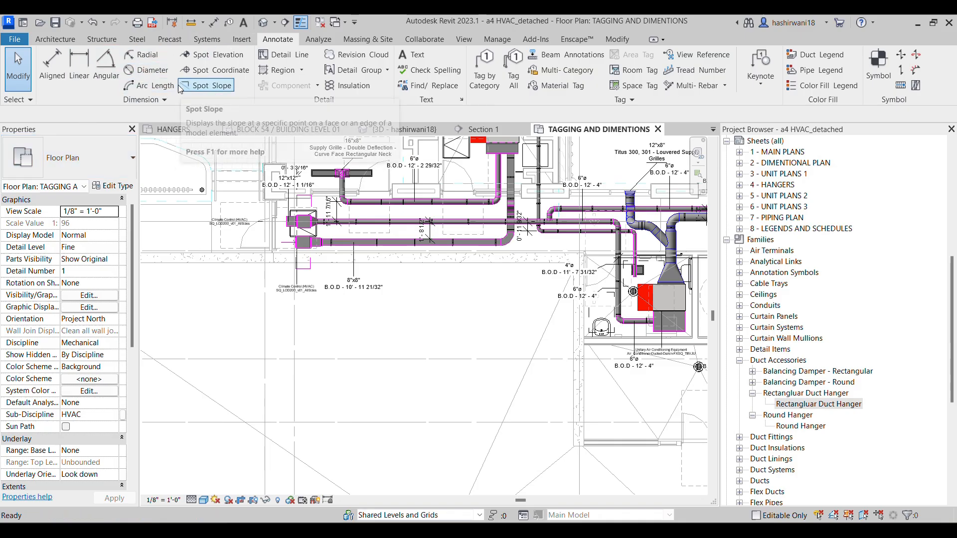
key("m")
left_click(73, 152)
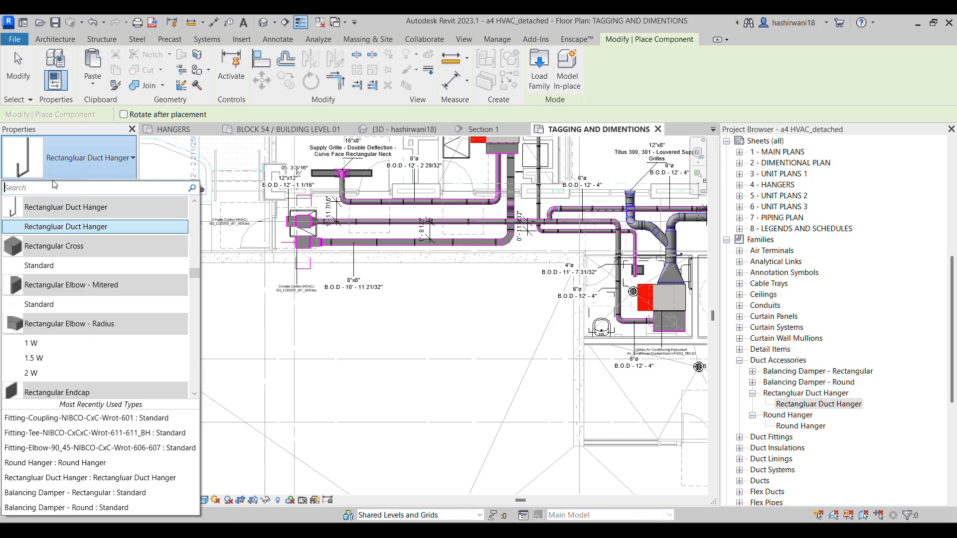
type("HEAT")
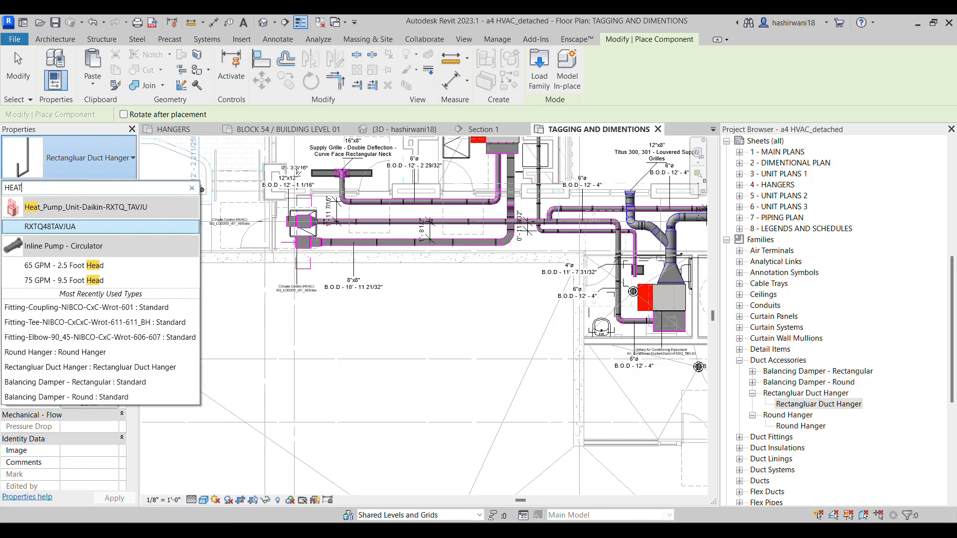
left_click(79, 228)
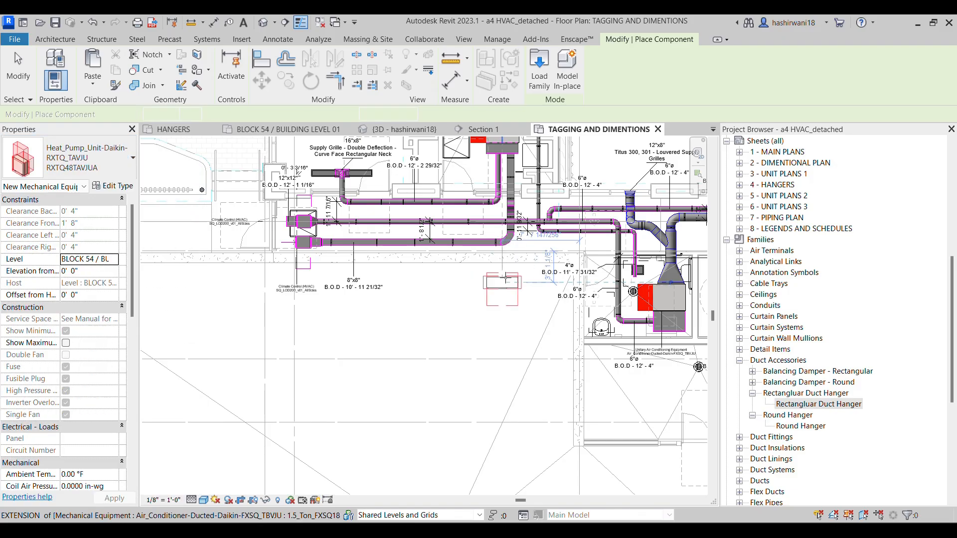
Set the heat pump's elevation from level to 6' 0" and place it against the wall below the 8"x8" corridor duct
scroll(504, 271, "up", 3)
left_click(90, 273)
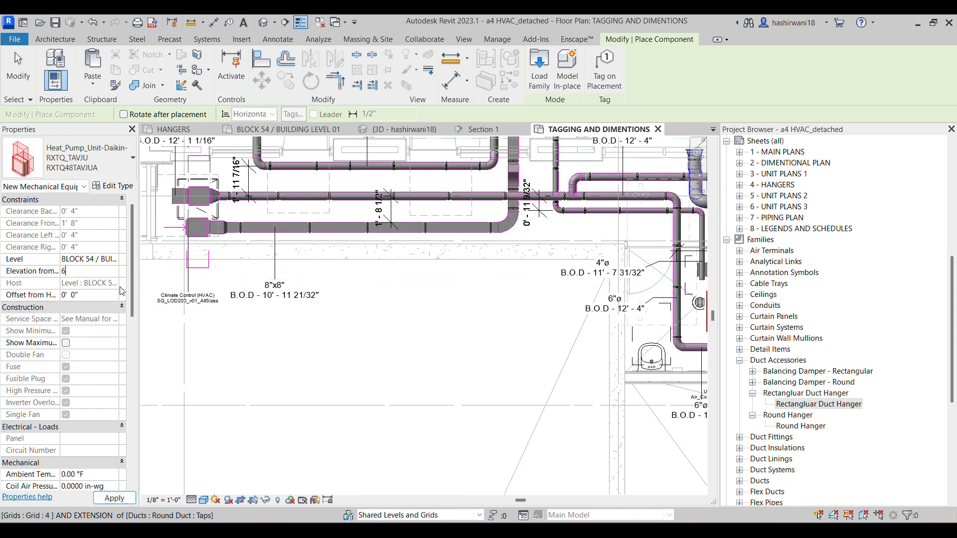
key("Return")
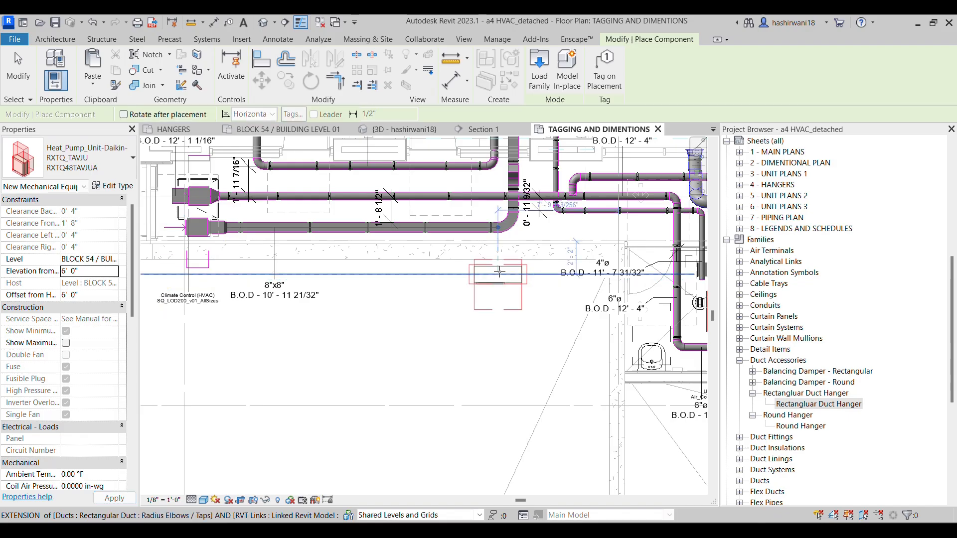
scroll(499, 272, "up", 2)
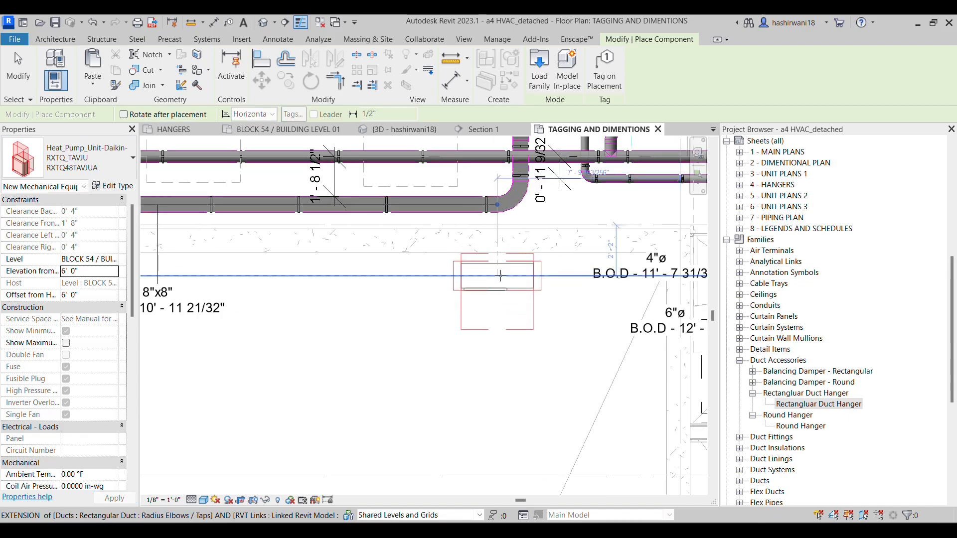
left_click(506, 255)
scroll(506, 255, "up", 2)
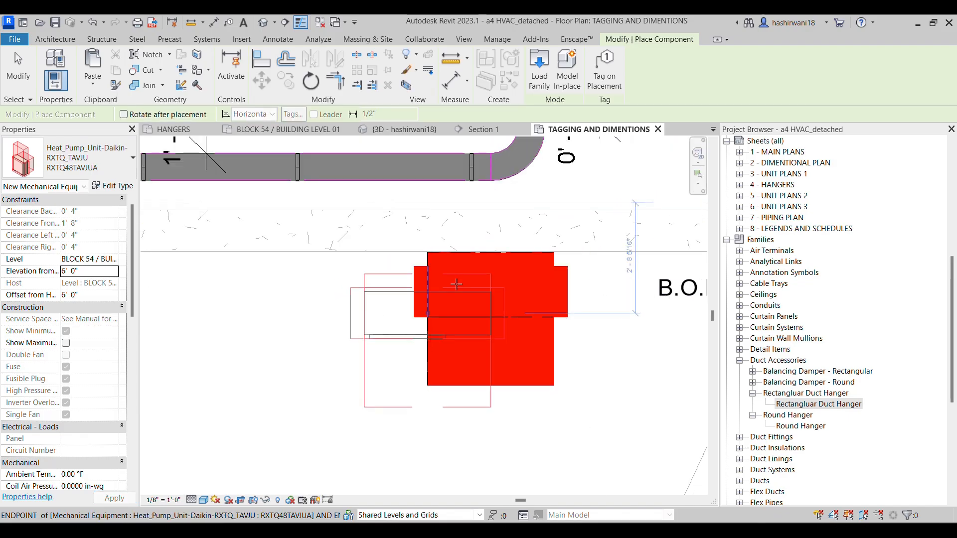
key("Escape")
key("Escape")
Isolate the placed heat pump in the 3D view with a selection box
scroll(420, 270, "down", 5)
middle_click_drag(425, 280, 432, 324)
scroll(432, 325, "down", 1)
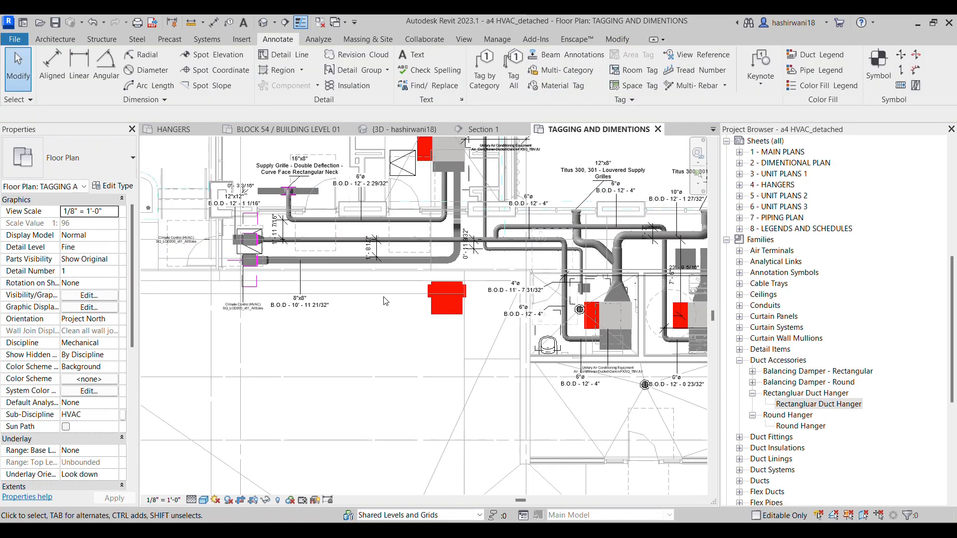
left_click(439, 304)
key("x")
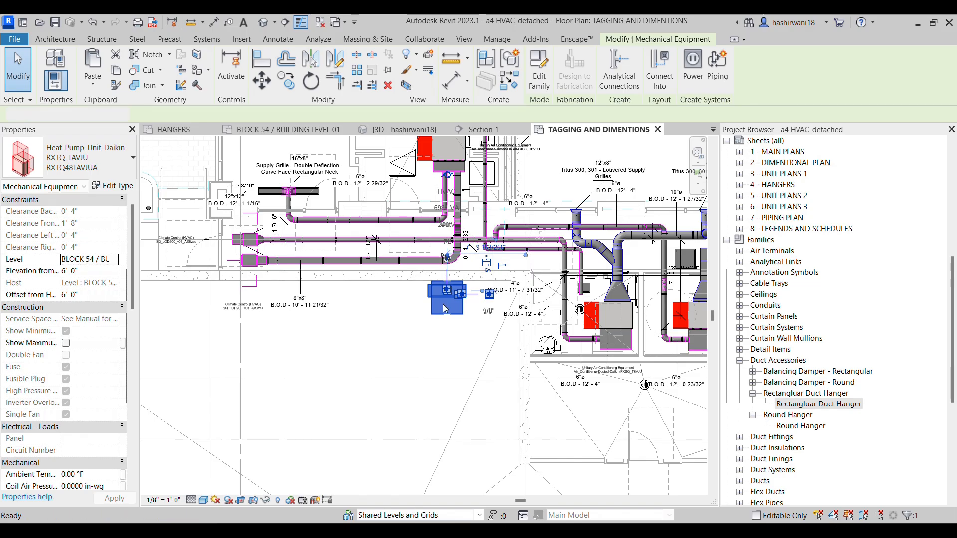
scroll(463, 331, "up", 6)
left_click(325, 299)
scroll(488, 280, "up", 3)
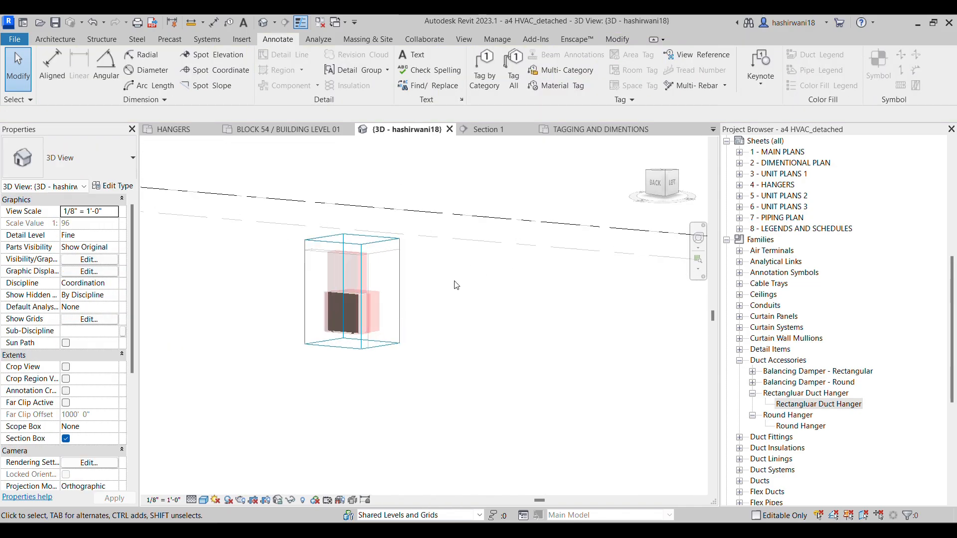
Enlarge the 3D section box upward, downward and sideways to take in the walls and floor around the heat pump
left_click(390, 305)
left_click_drag(335, 354, 334, 411)
left_click_drag(336, 233, 340, 184)
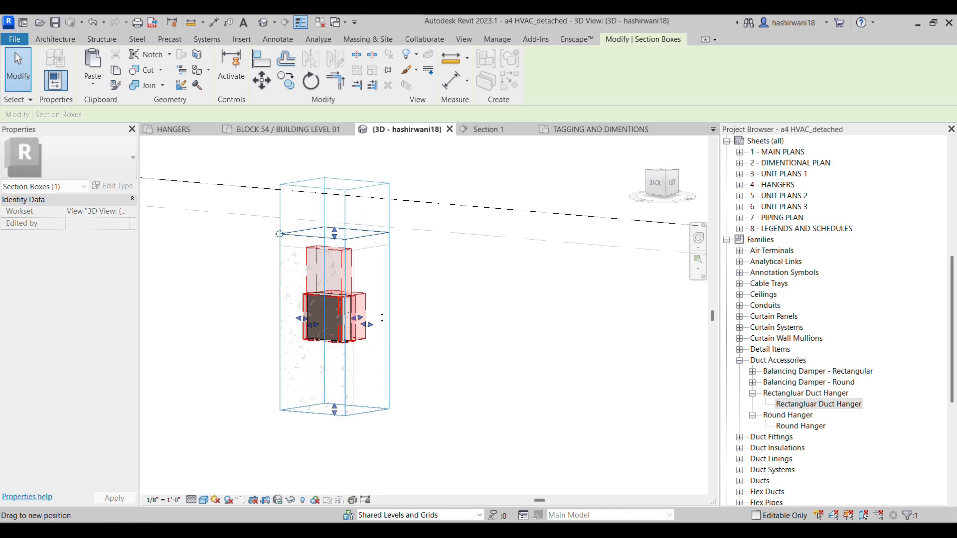
left_click_drag(370, 300, 426, 321)
left_click_drag(304, 294, 248, 294)
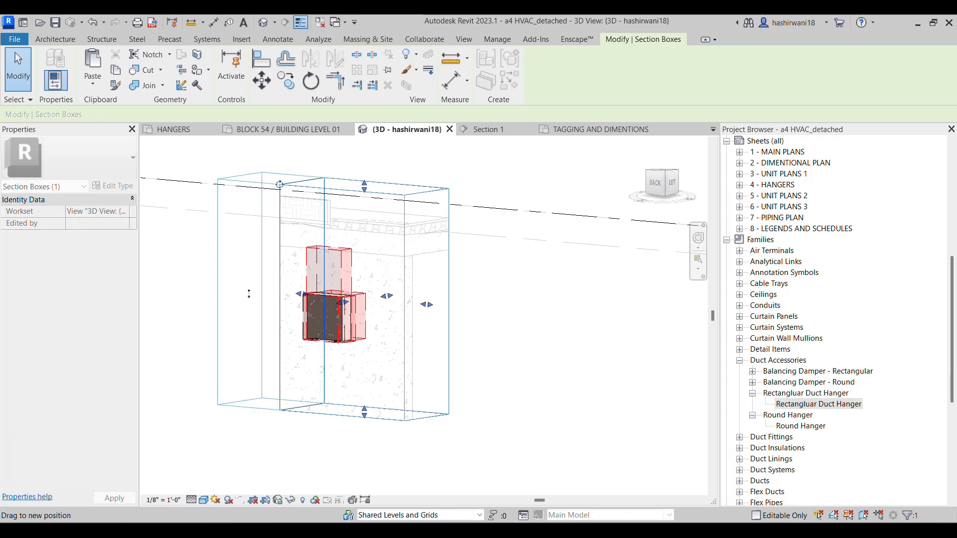
left_click(509, 335)
middle_click_drag(509, 338, 555, 301, "shift")
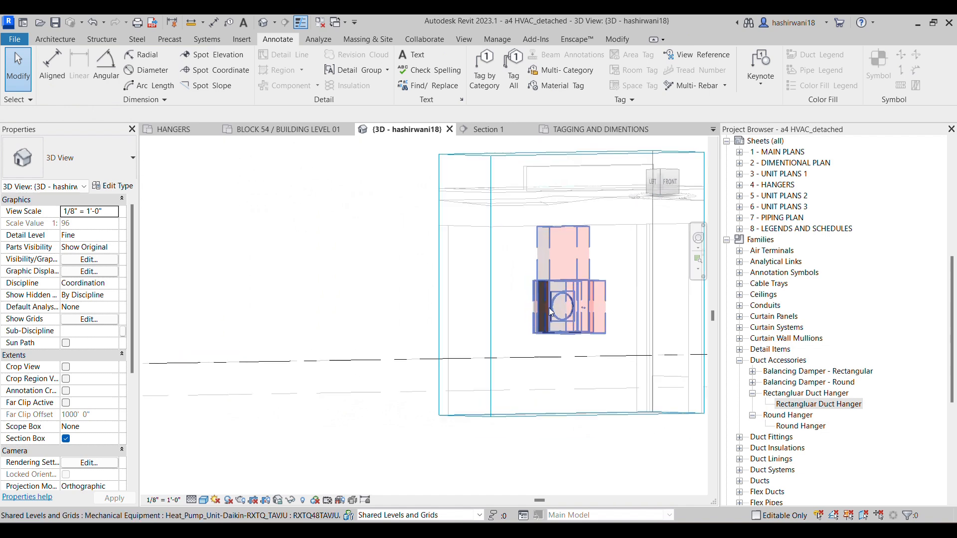
left_click(539, 415)
left_click_drag(571, 415, 575, 447)
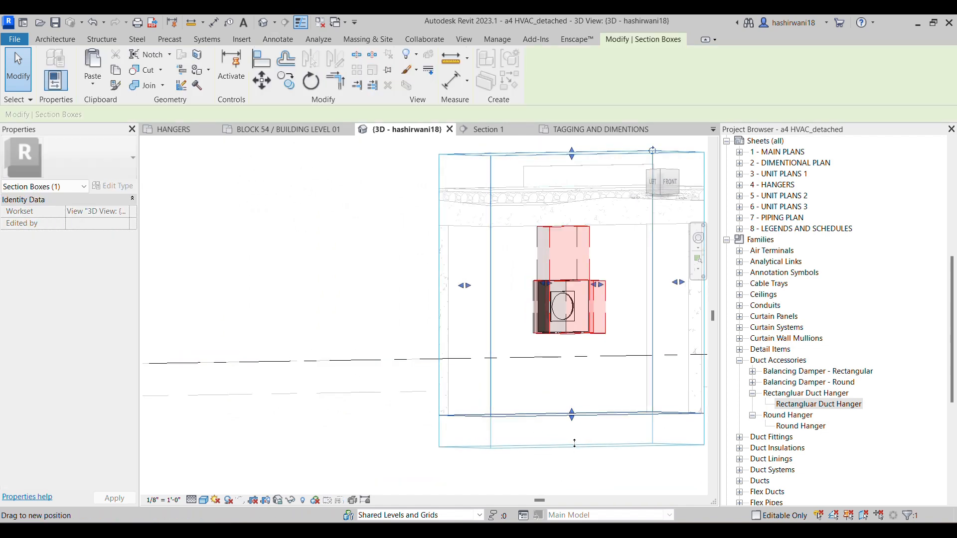
scroll(528, 328, "down", 2)
left_click(391, 290)
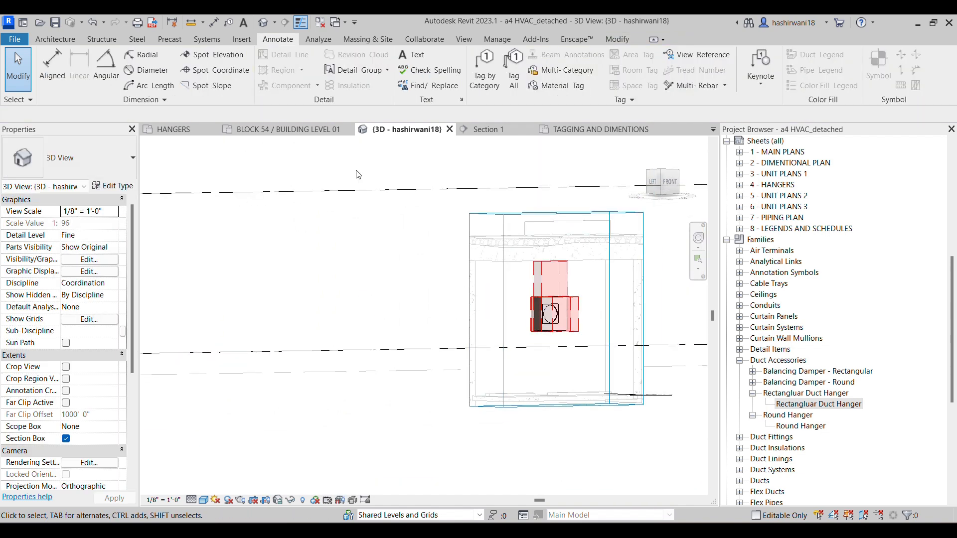
Open the BLOCK 54 / BUILDING LEVEL 01 plan and set the Refrigerant Pipe diameter to 1/4" near the heat pump
left_click(308, 131)
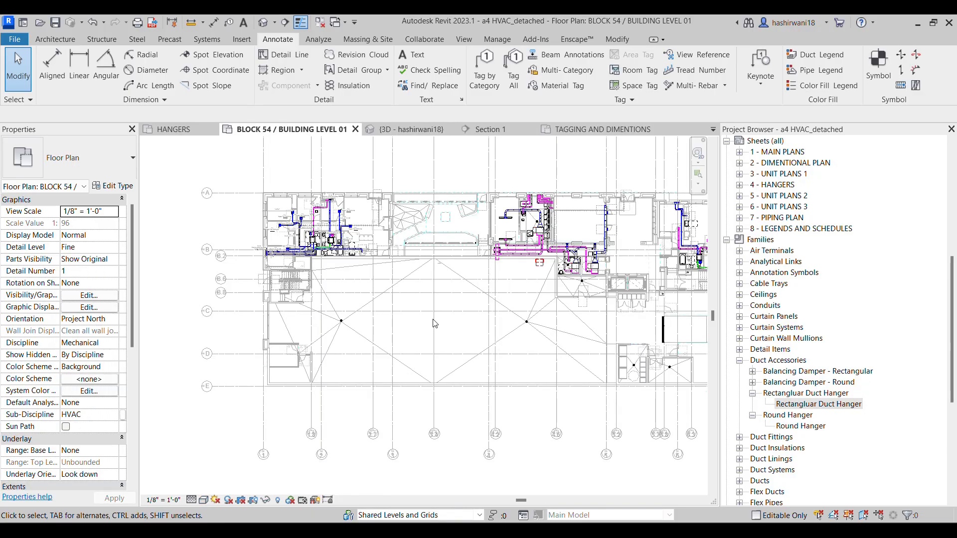
scroll(499, 257, "up", 10)
middle_click_drag(504, 280, 452, 327)
scroll(453, 325, "up", 5)
middle_click_drag(294, 198, 363, 229)
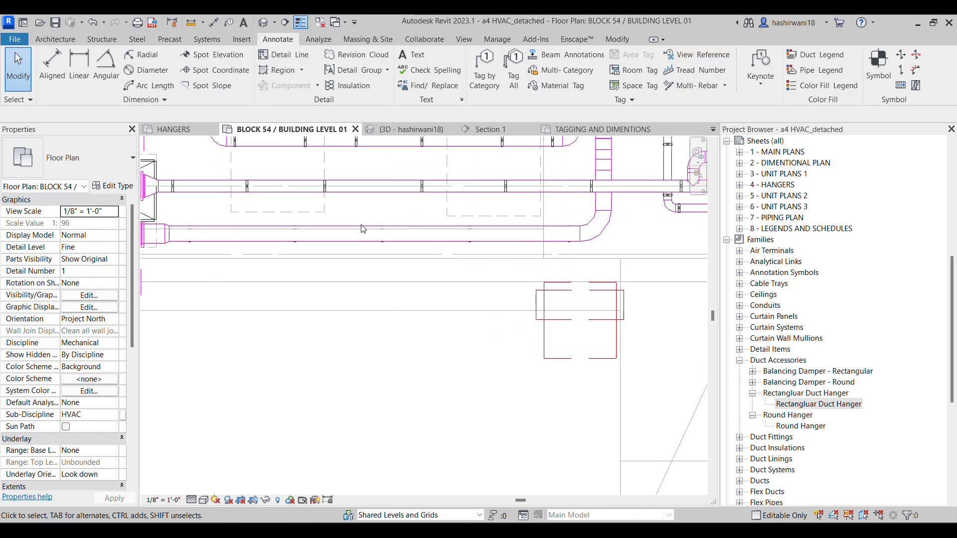
left_click(206, 39)
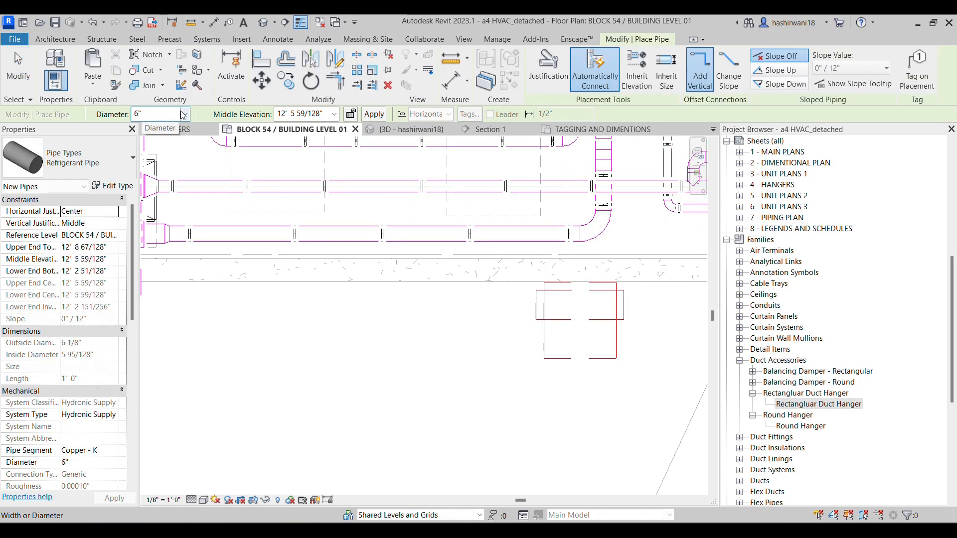
left_click(184, 115)
left_click(184, 116)
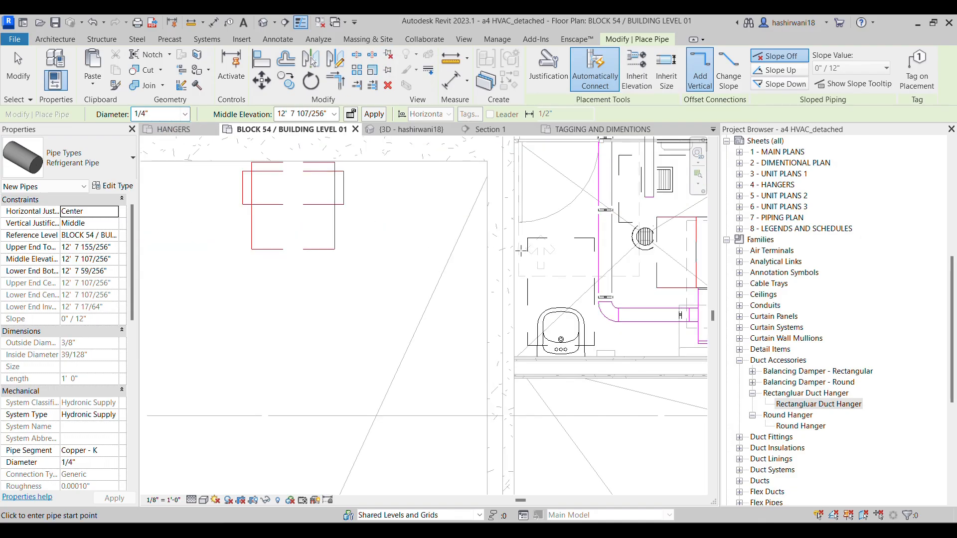
key("Escape")
key("Escape")
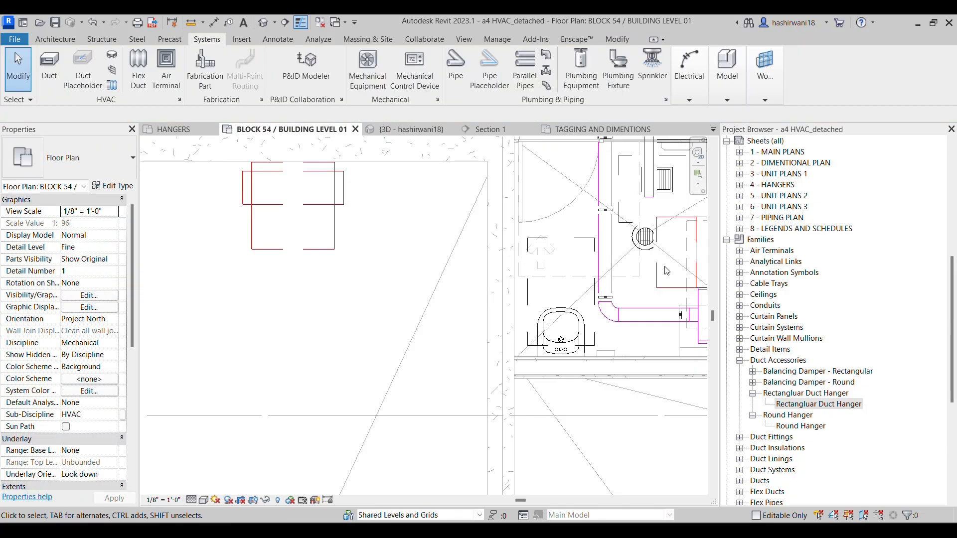
Start drawing a 1/4" refrigerant pipe from the upper pipe connector of air conditioner FCU-001-103
left_click(659, 276)
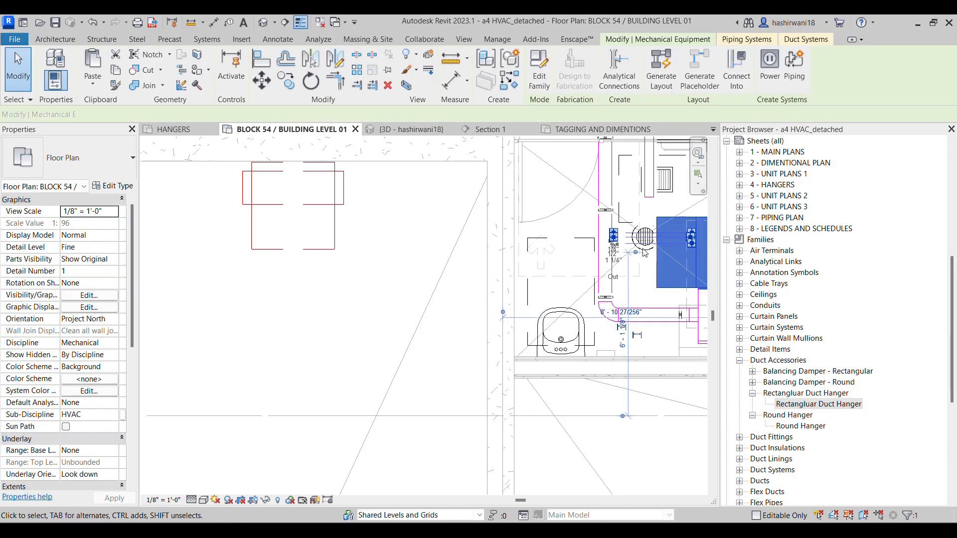
scroll(653, 259, "up", 6)
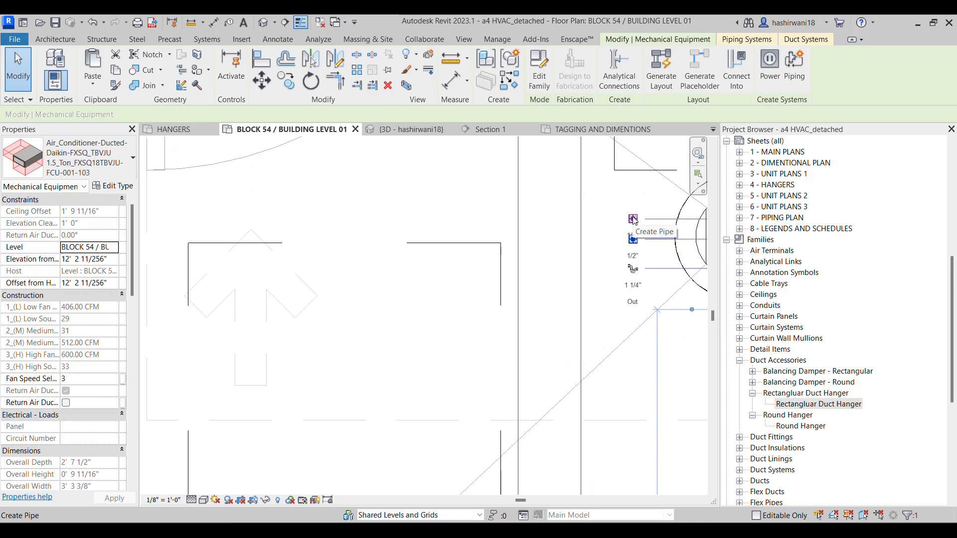
right_click(633, 220)
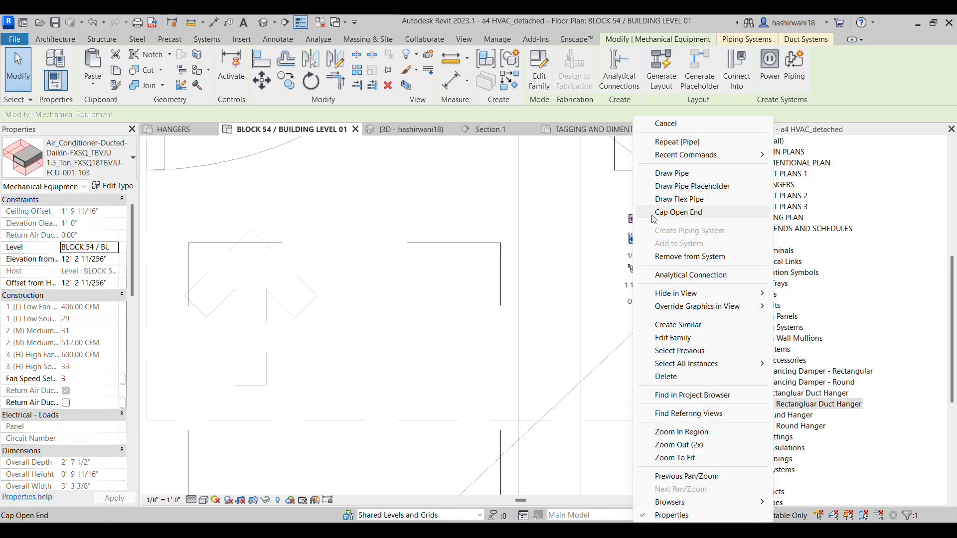
left_click(686, 179)
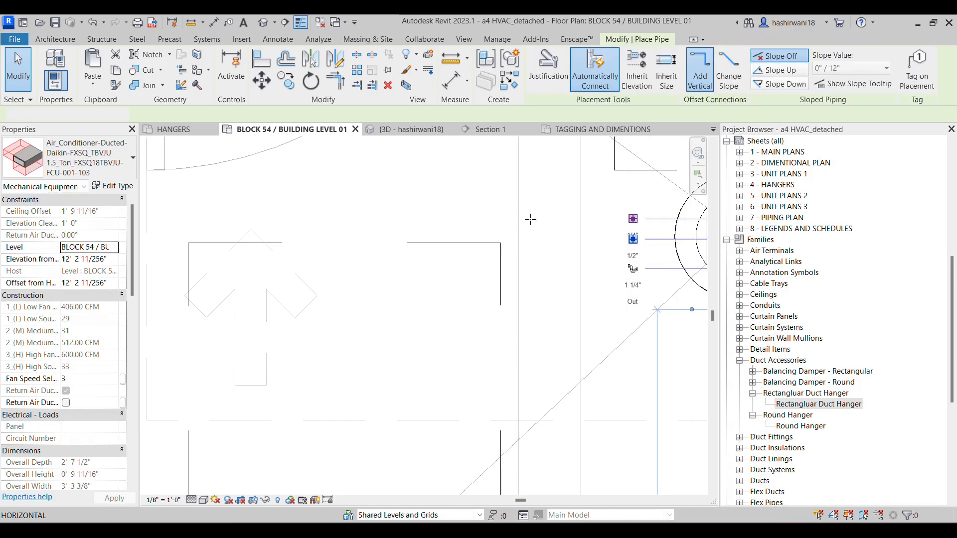
scroll(404, 222, "down", 4)
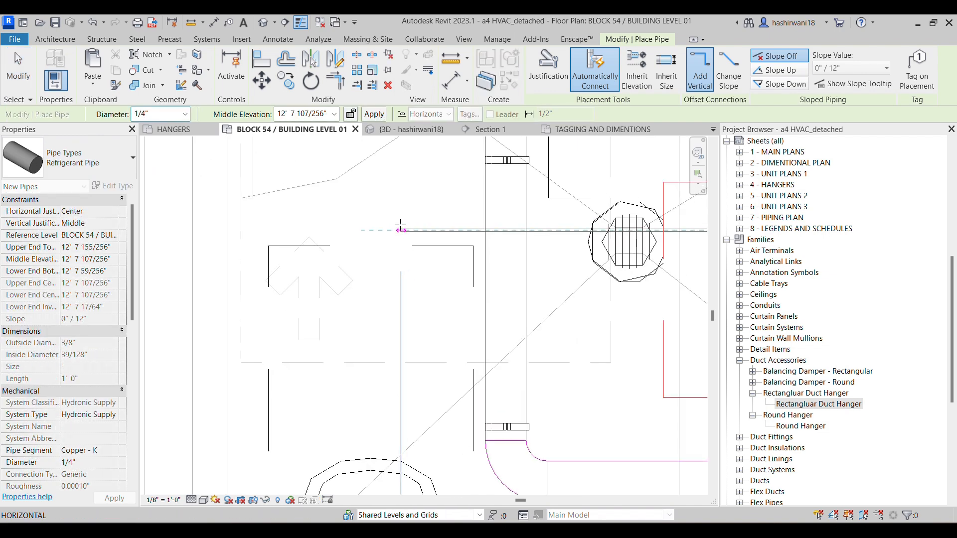
Switch to the M6 Assignment 4 - HVAC PDF, check the highlighted CU-001 pipe routing, and return to the Revit plan
mouse_move(462, 530)
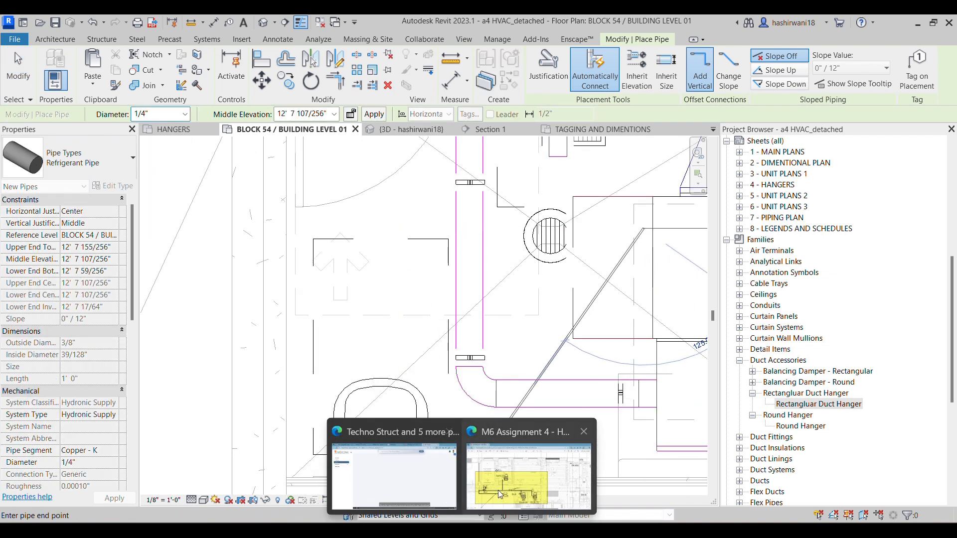
left_click(515, 474)
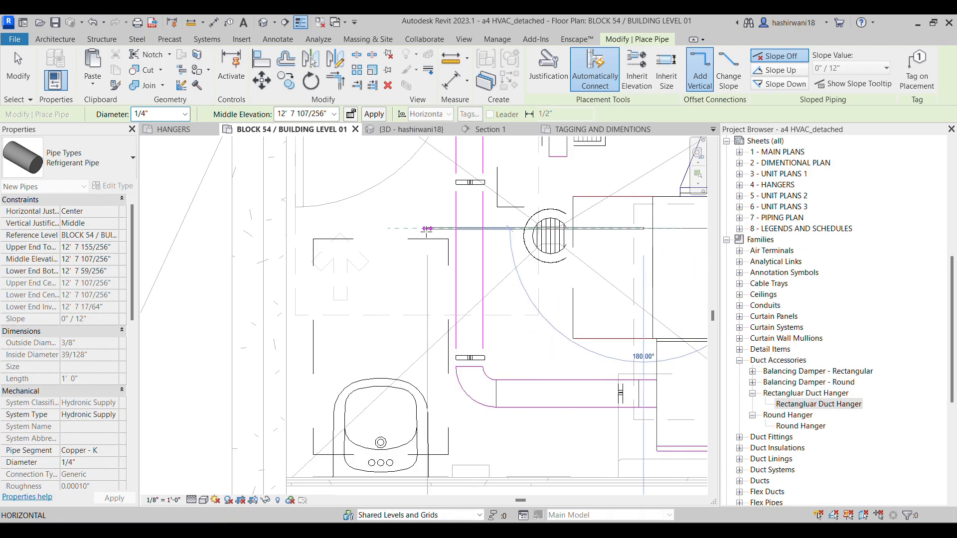
middle_click_drag(478, 262, 353, 322)
scroll(353, 322, "down", 2)
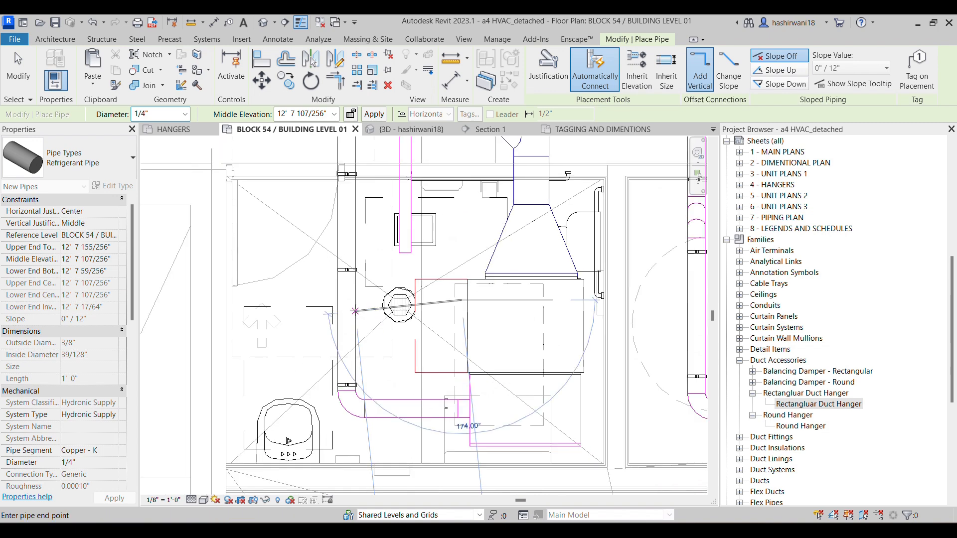
Route the 1/4" pipe out past the round duct beside FCU-001-103, up to the corridor, and turn it toward the heat pump
left_click(367, 300)
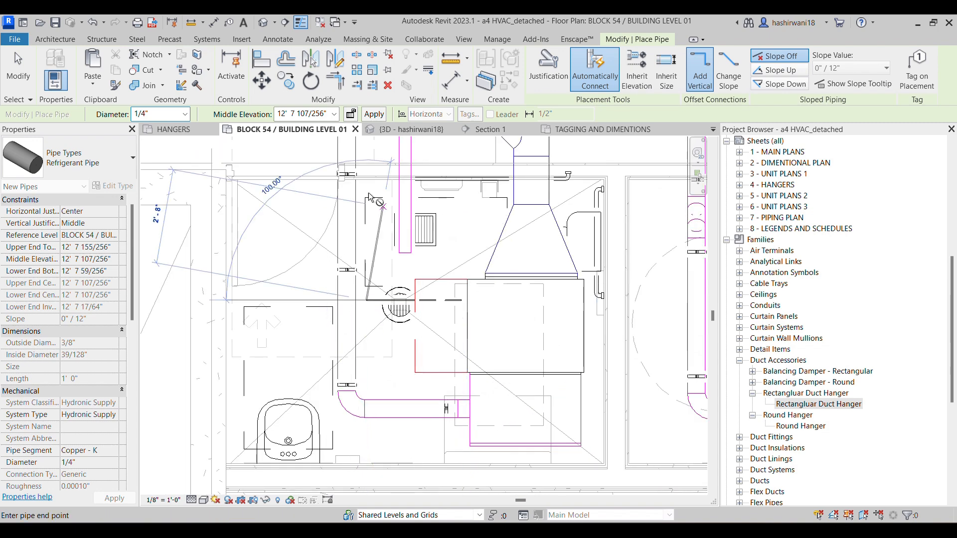
middle_click_drag(370, 188, 370, 271)
scroll(370, 272, "down", 1)
left_click(337, 214)
scroll(220, 223, "down", 2)
middle_click_drag(220, 222, 505, 237)
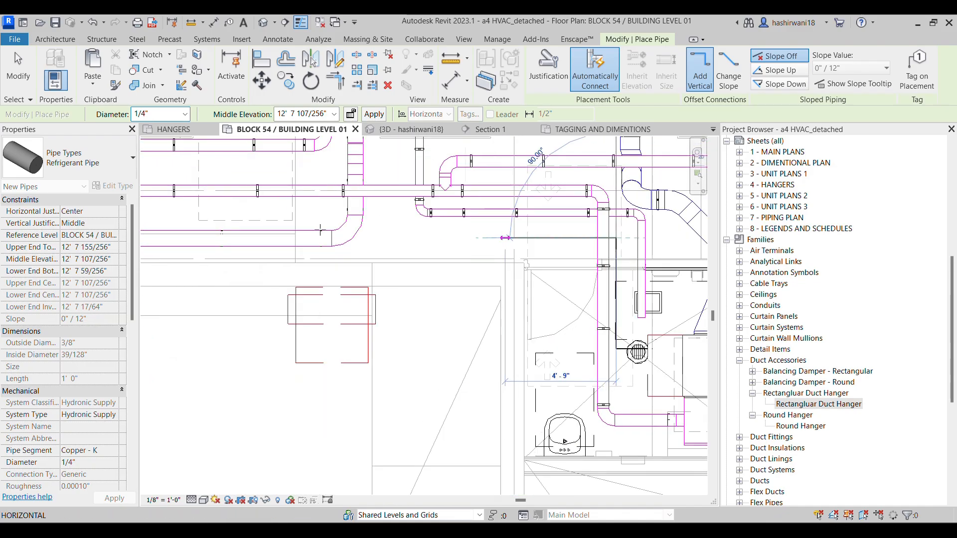
Run the refrigerant pipe along the corridor, turn it down beyond the ducts, and bring it back to end just short of the heat pump
scroll(505, 237, "down", 1)
middle_click_drag(246, 238, 478, 243)
scroll(479, 244, "down", 2)
middle_click_drag(282, 245, 374, 247)
scroll(304, 244, "up", 4)
left_click(269, 289)
middle_click_drag(582, 364, 340, 338)
middle_click_drag(620, 316, 428, 302)
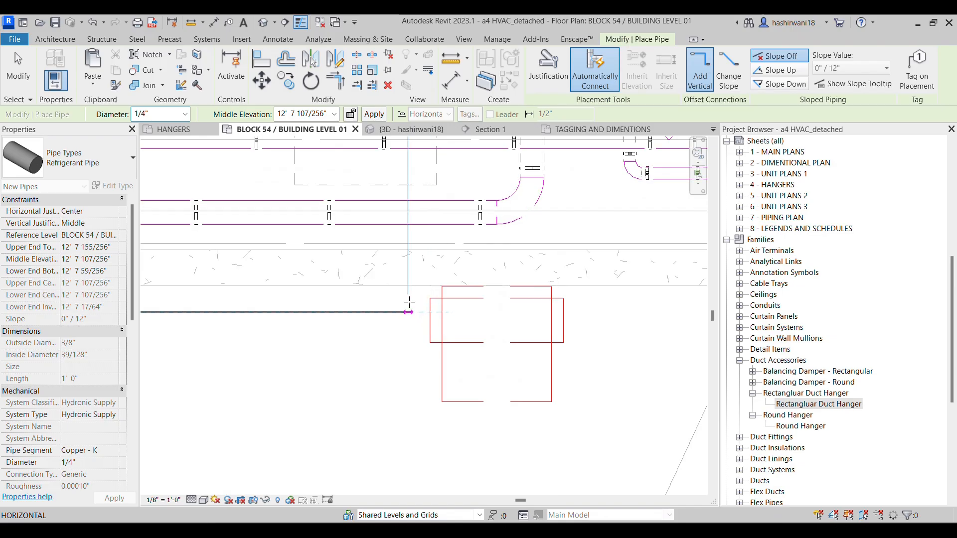
middle_click_drag(384, 344, 479, 334)
key("Escape")
key("Escape")
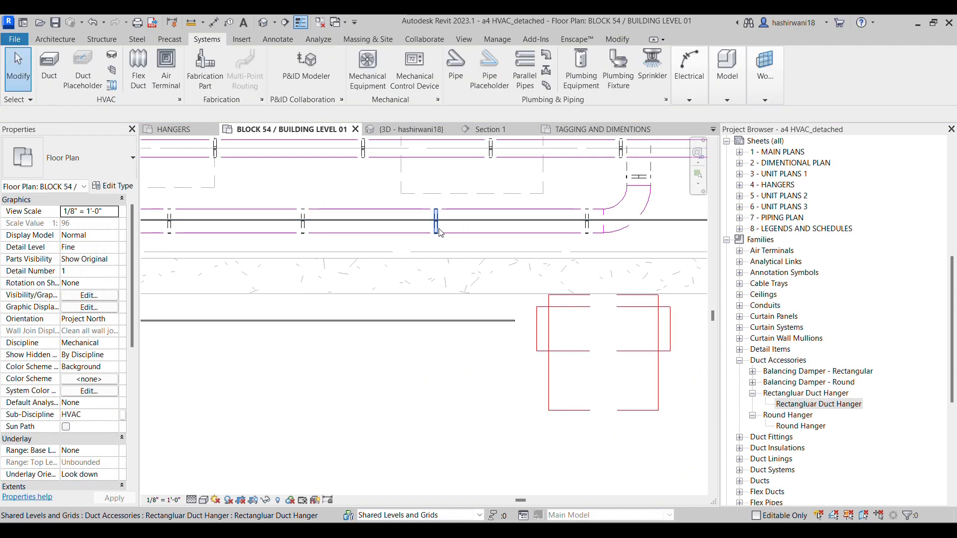
Align the upper edge of the corridor's concrete wall with the refrigerant pipe running along the rectangular duct
key("l")
scroll(441, 231, "up", 2)
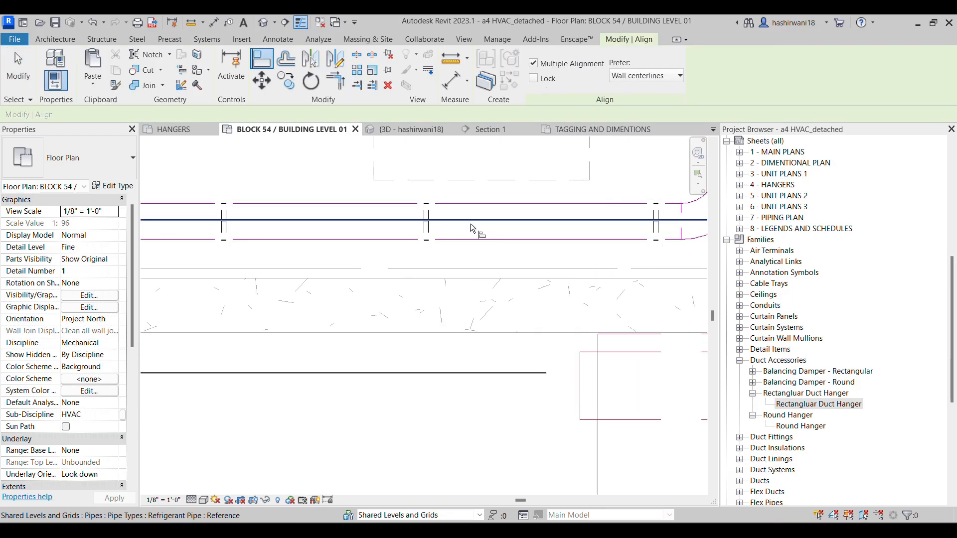
left_click(460, 278)
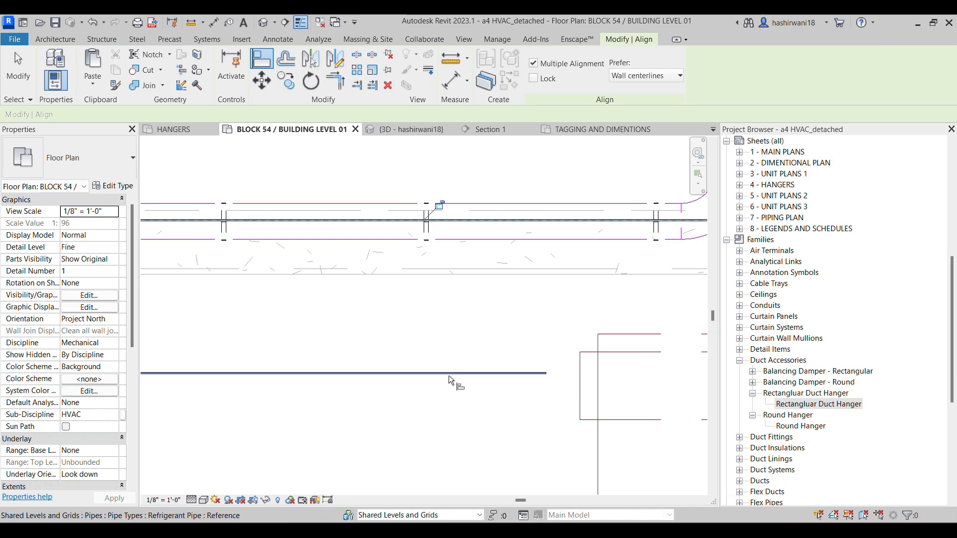
Try to align the lower edge of the corridor's concrete wall with the pipe along the rectangular duct, then undo it
left_click(457, 274)
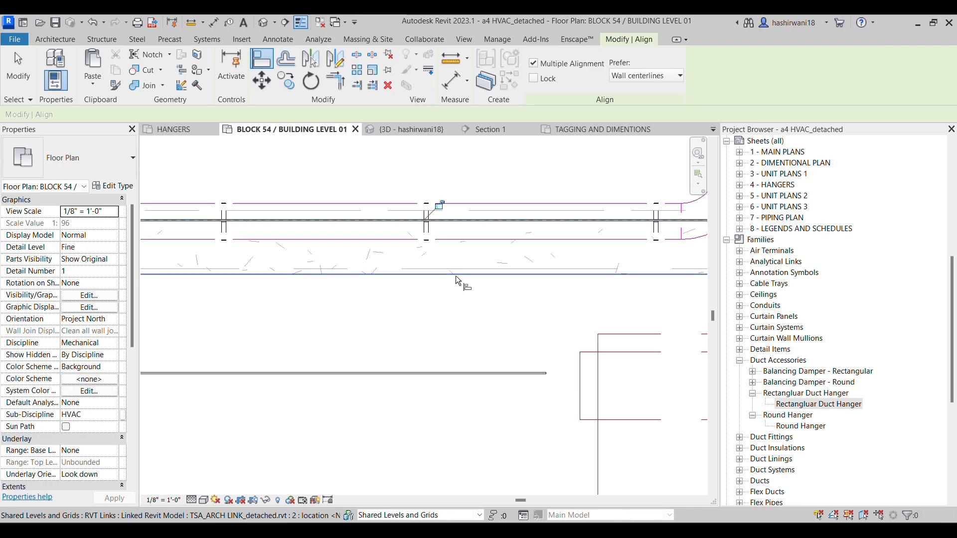
left_click(450, 373)
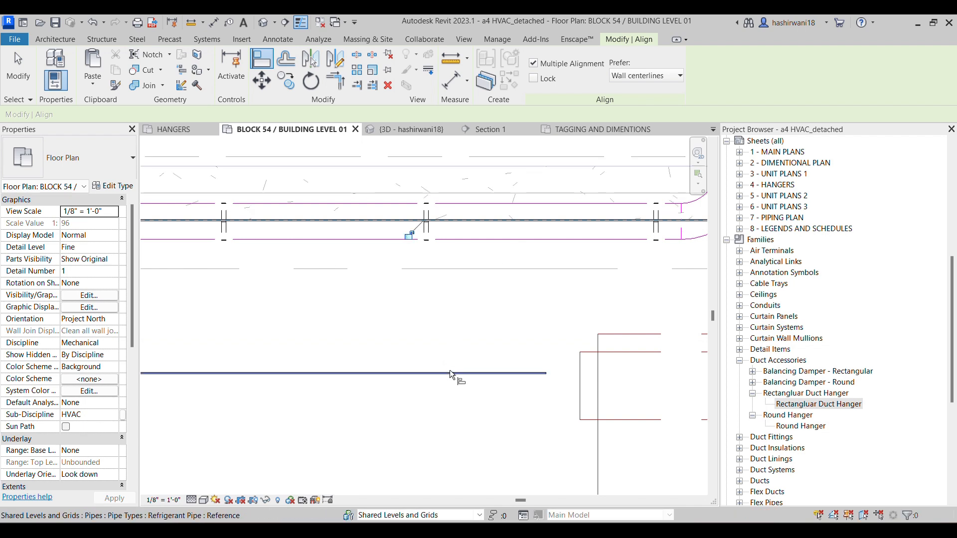
key("Escape")
key("Escape")
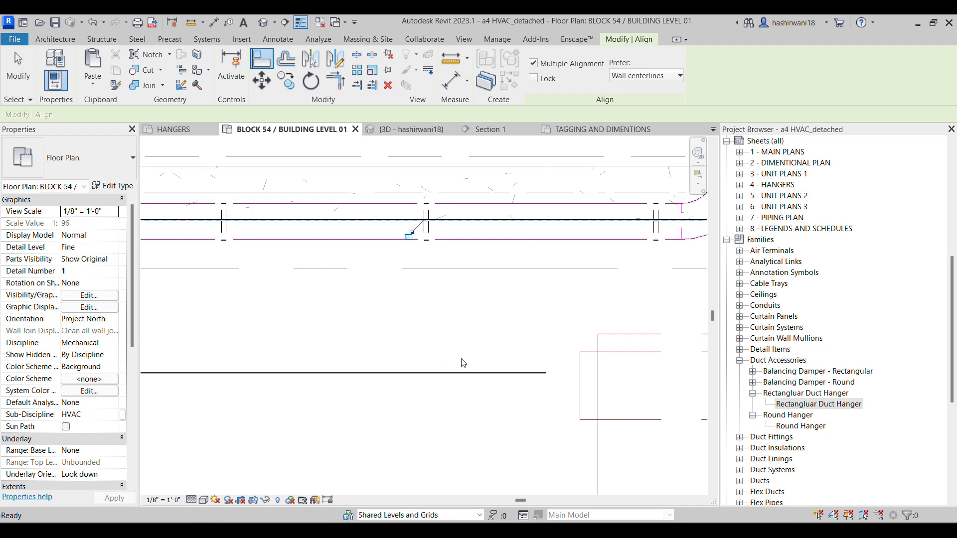
key("ctrl+z")
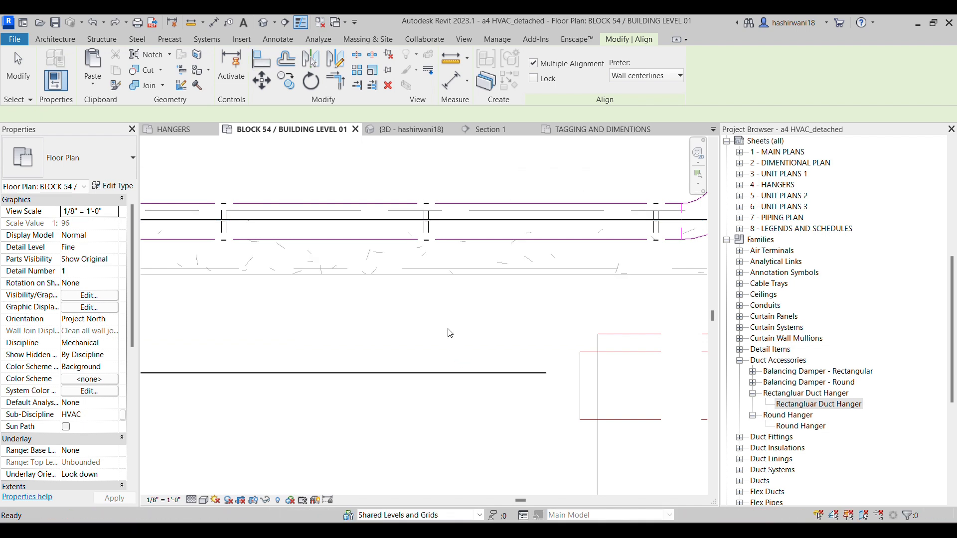
Align the refrigerant pipe run that ends near the heat pump with the lower face of the concrete wall
mouse_move(437, 291)
middle_mouse_down()
mouse_move(455, 316)
mouse_move(455, 298)
middle_mouse_up()
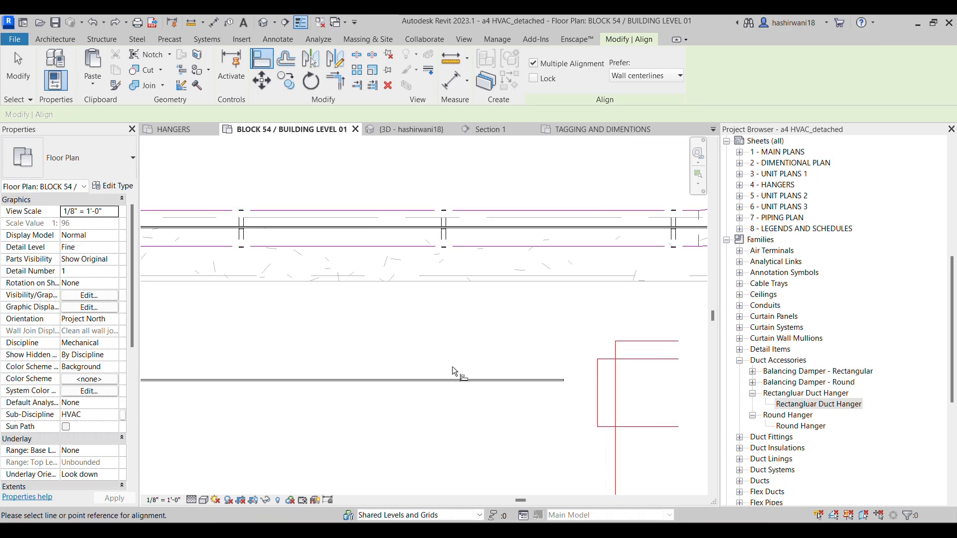
key("Escape")
key("a")
key("l")
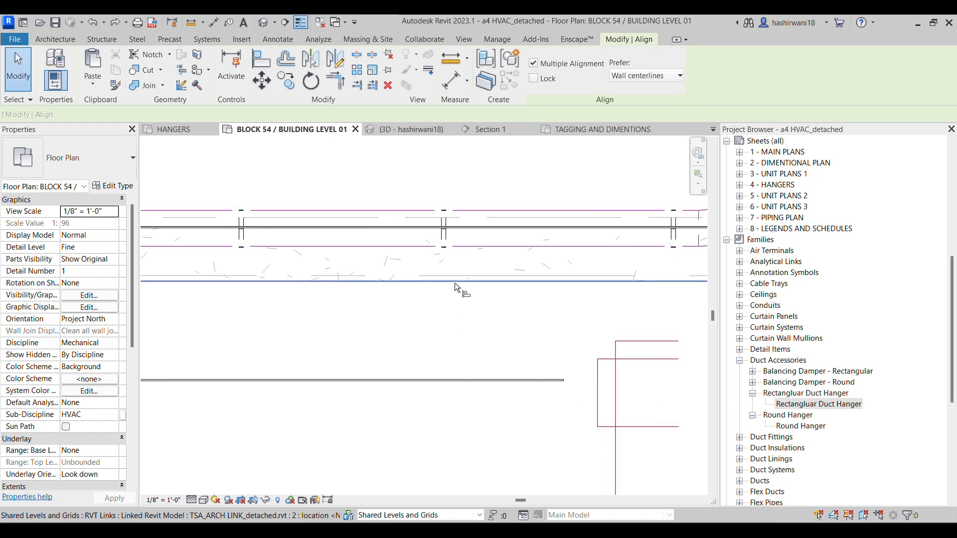
left_click(455, 282)
left_click(439, 381)
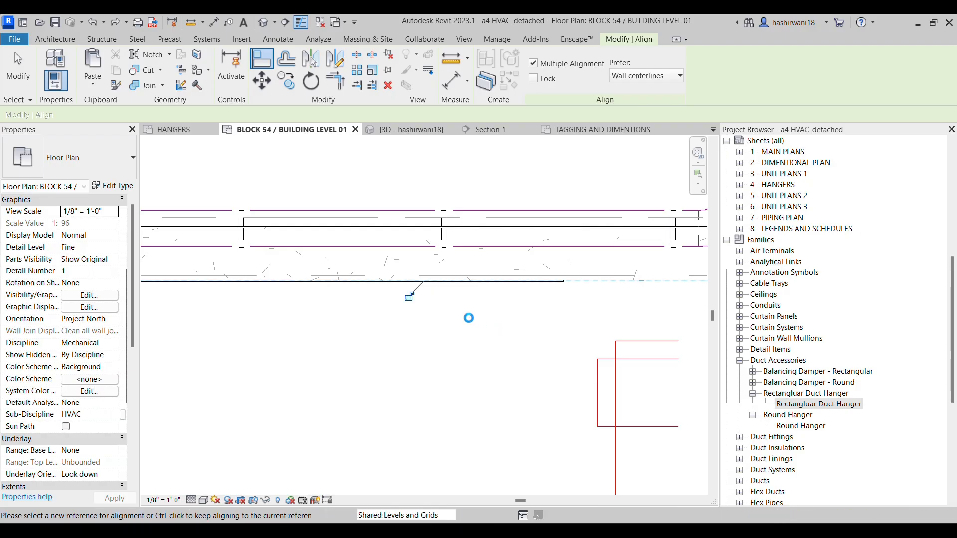
Trace the refrigerant pipe route from the wall back to FCU-001-103 and compare it with the highlighted routing in the assignment PDF
scroll(448, 286, "down", 3)
middle_click_drag(448, 287, 594, 309)
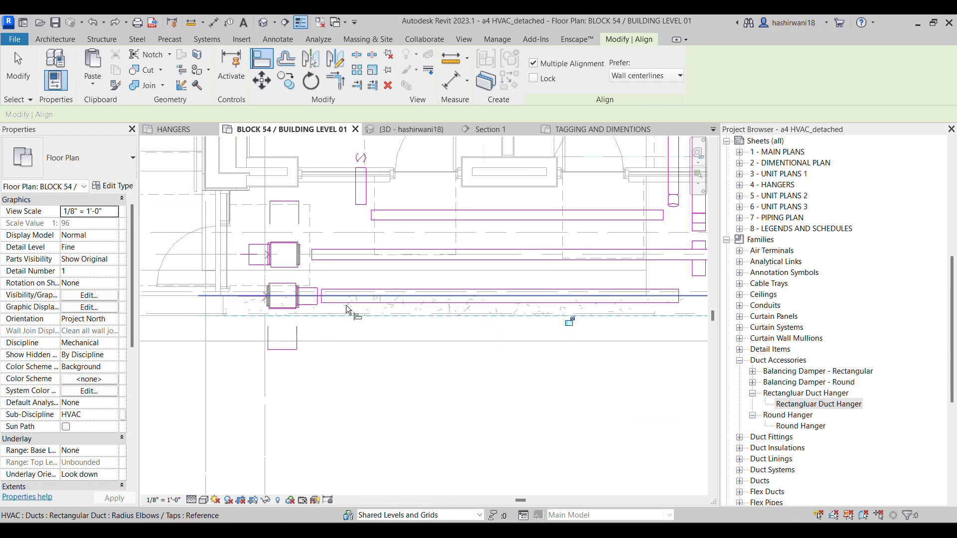
scroll(187, 307, "up", 3)
scroll(212, 305, "down", 4)
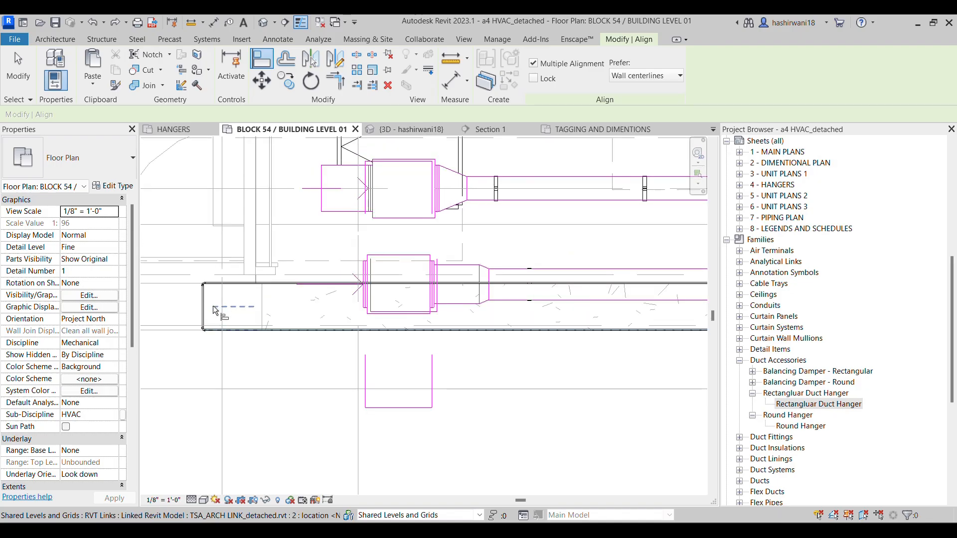
middle_click_drag(394, 359, 267, 330)
scroll(267, 330, "down", 3)
middle_click_drag(562, 372, 435, 360)
middle_click_drag(573, 355, 465, 331)
middle_click_drag(586, 284, 503, 274)
scroll(545, 254, "up", 4)
scroll(546, 253, "up", 3)
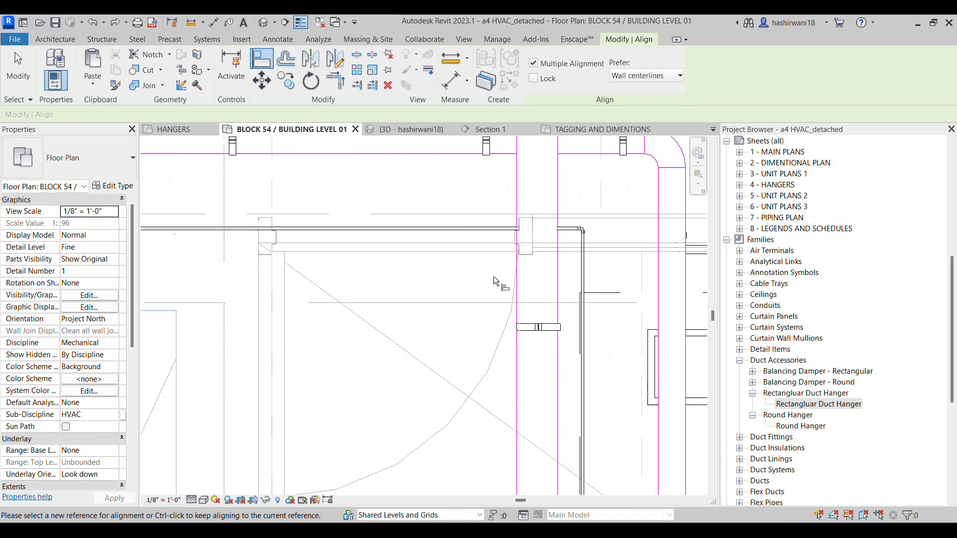
scroll(434, 354, "down", 4)
middle_click_drag(433, 354, 460, 257)
middle_click_drag(464, 281, 508, 241)
middle_click_drag(362, 264, 564, 304)
middle_click_drag(470, 277, 218, 235)
scroll(438, 252, "down", 1)
middle_click_drag(522, 270, 396, 261)
key("Escape")
key("alt+Tab")
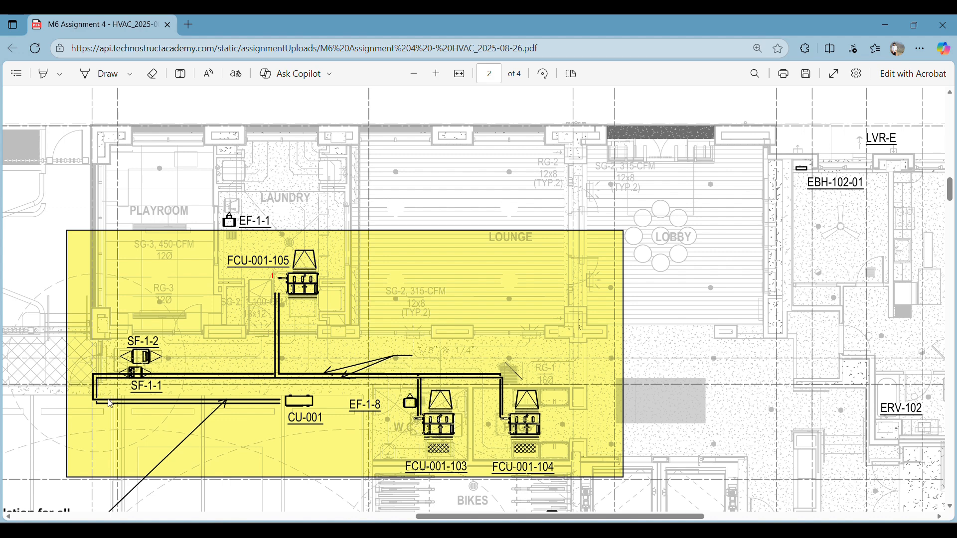
key("alt+Tab")
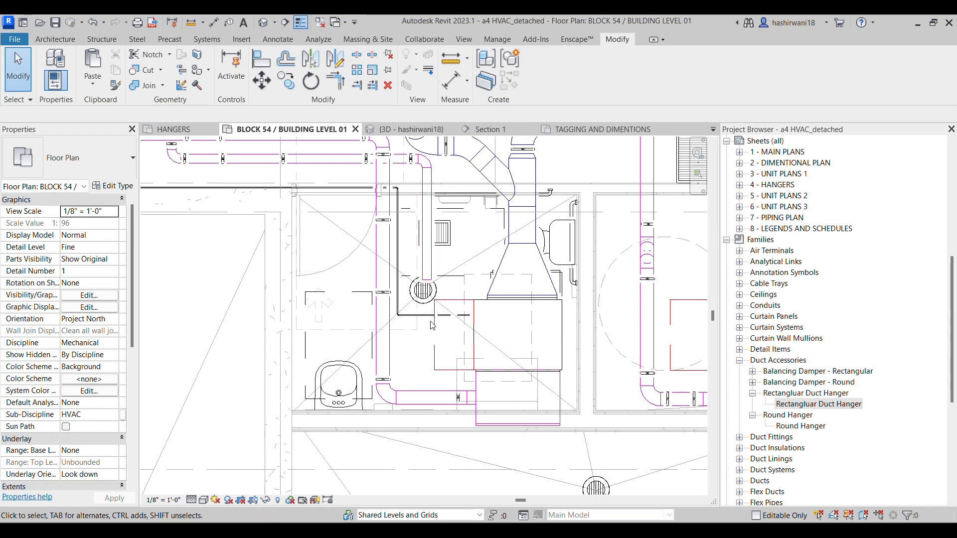
Draw a 1/2" refrigerant pipe from FCU-001-103's connector, parallel to the 1/4" pipe and ending level with its elbow
scroll(443, 320, "up", 5)
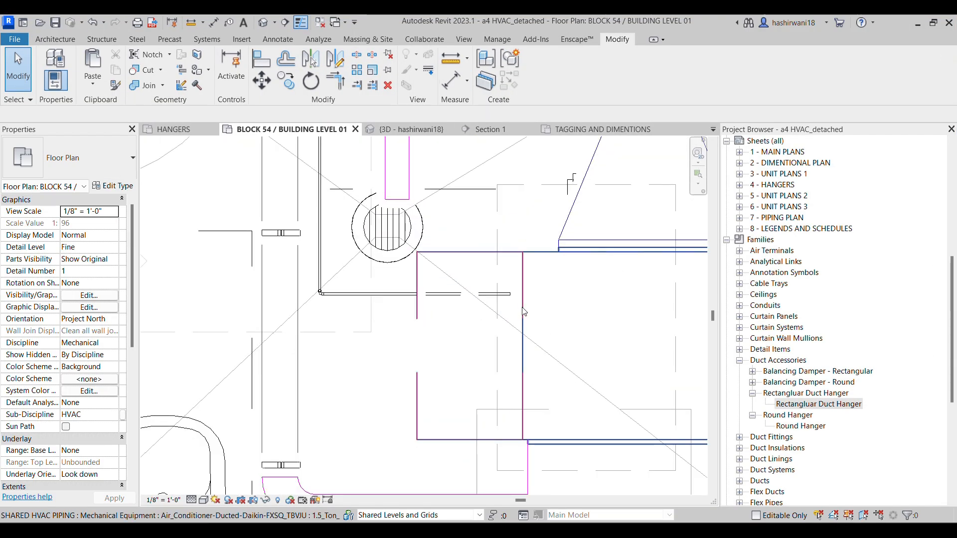
left_click(428, 322)
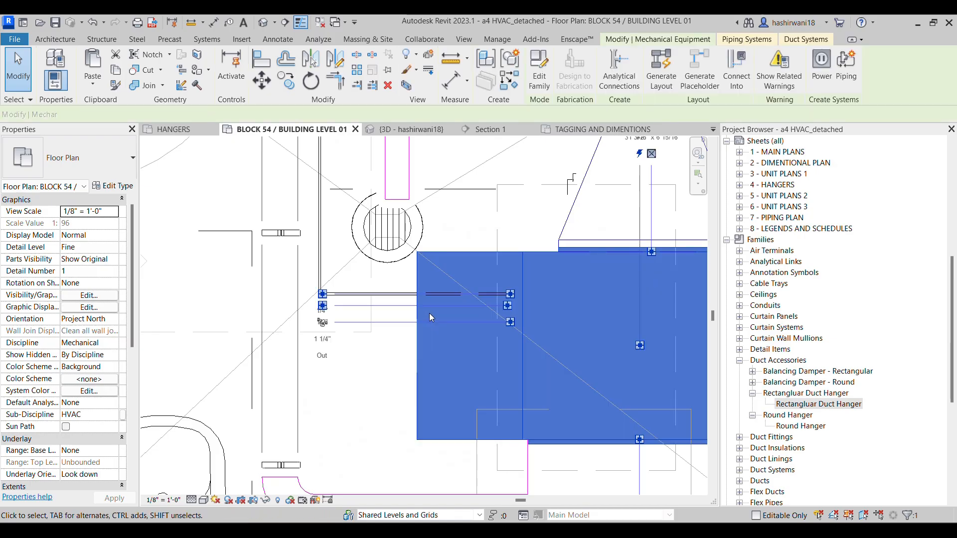
right_click(511, 308)
left_click(391, 288)
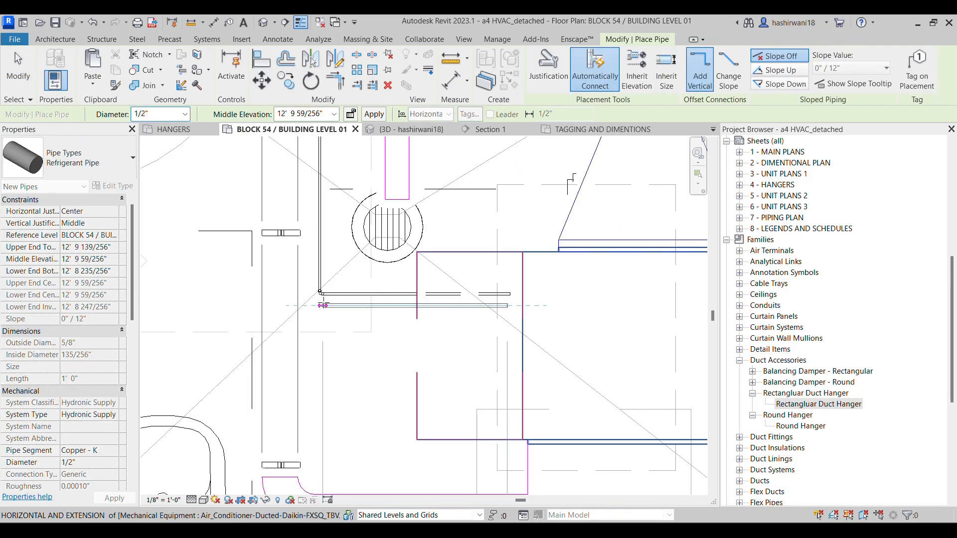
scroll(322, 305, "up", 3)
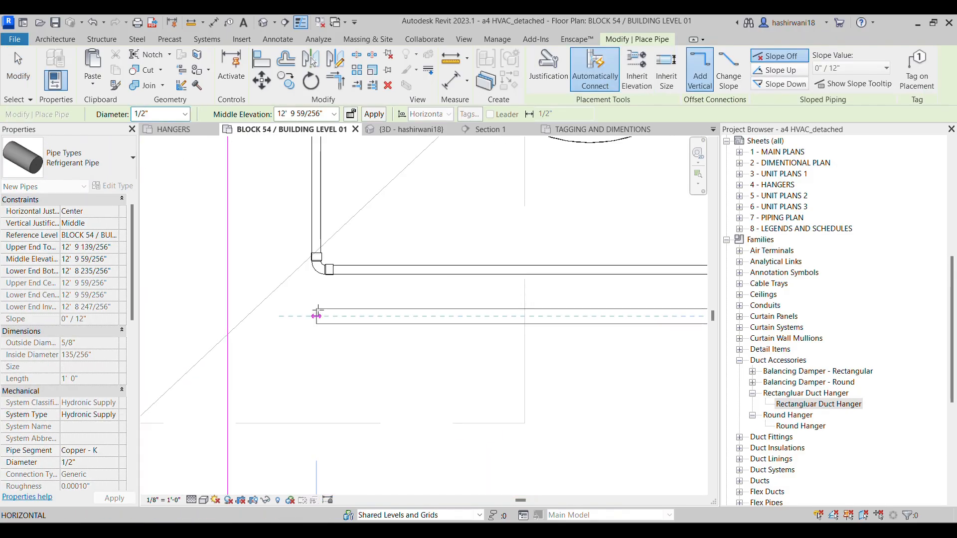
left_click(316, 315)
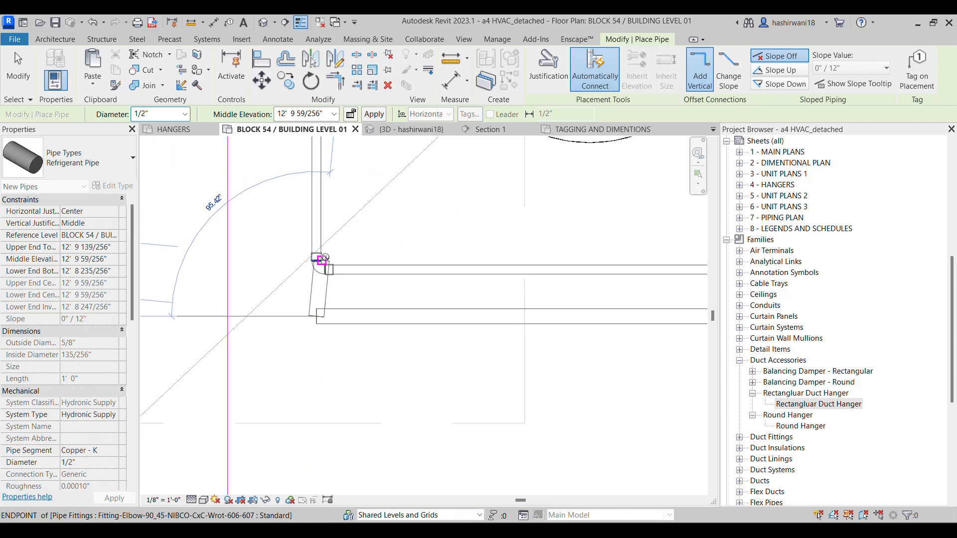
key("Escape")
key("Escape")
scroll(369, 376, "down", 2)
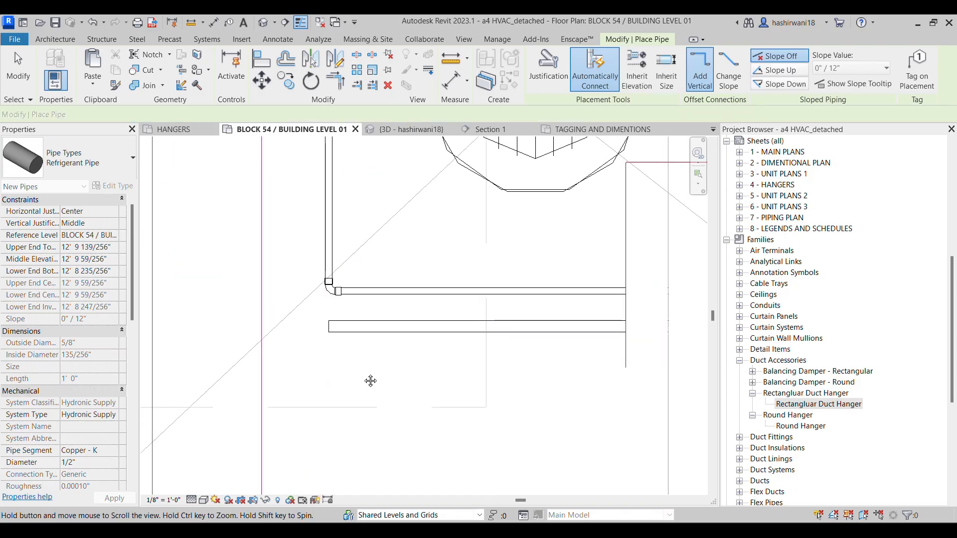
scroll(348, 248, "down", 3)
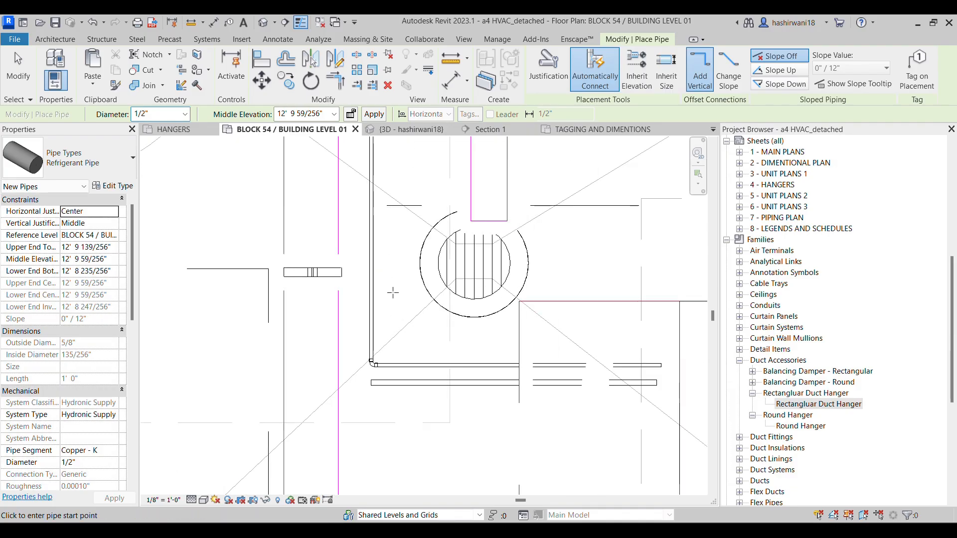
key("Escape")
key("Escape")
Try to move the existing section mark near the staircase over to the refrigerant pipes beside FCU-001-103
scroll(376, 326, "down", 5)
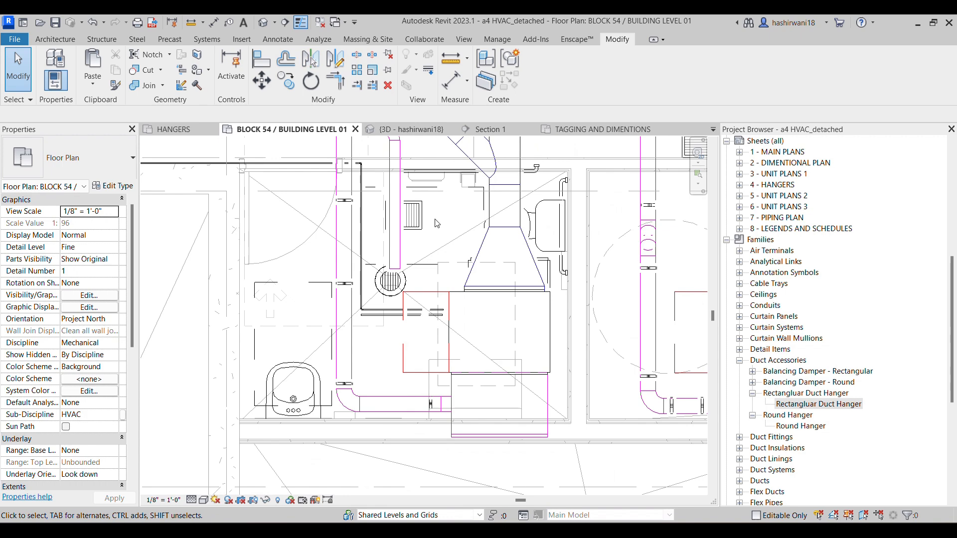
scroll(408, 232, "down", 4)
middle_click_drag(548, 313, 456, 270)
scroll(472, 280, "down", 1)
scroll(456, 271, "down", 2)
scroll(593, 297, "down", 1)
middle_click_drag(593, 298, 460, 286)
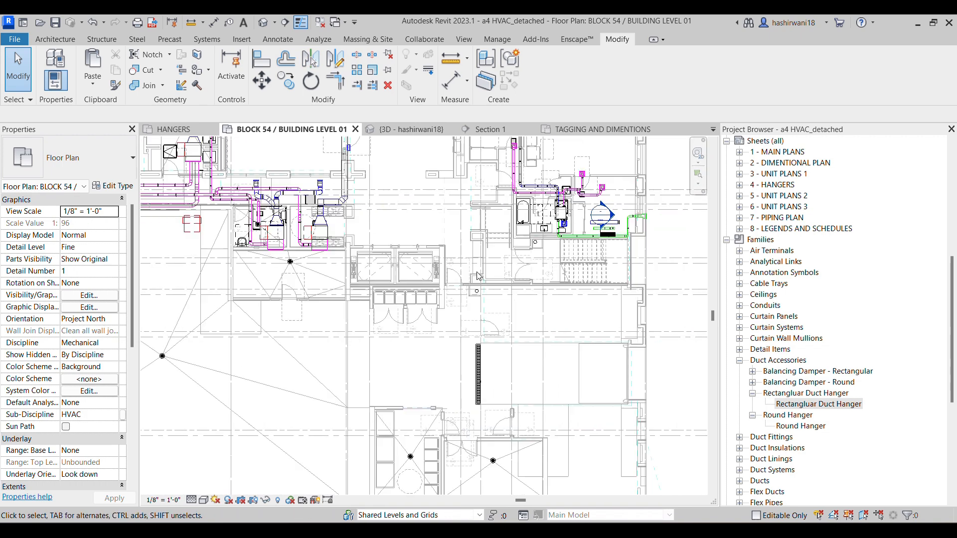
scroll(604, 229, "up", 2)
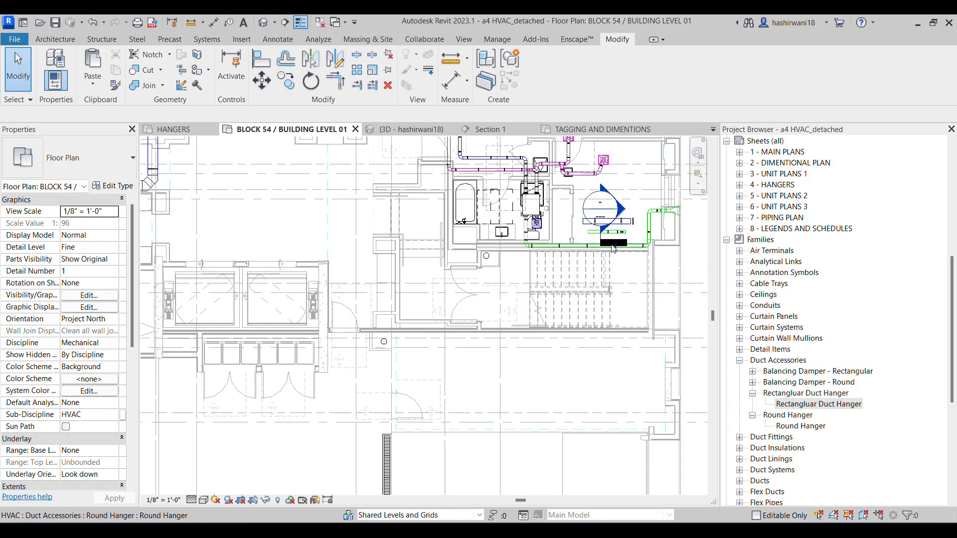
left_click(613, 244)
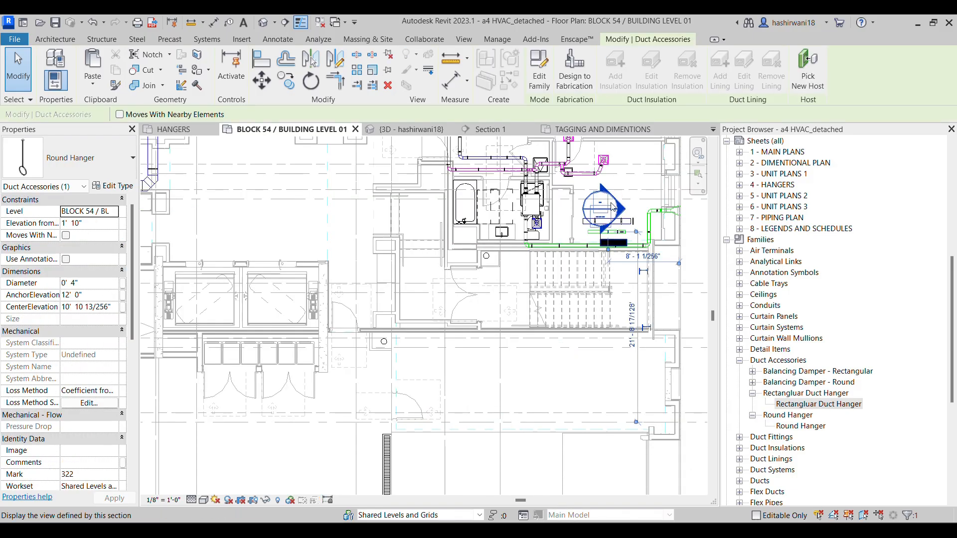
key("Escape")
left_click(269, 84)
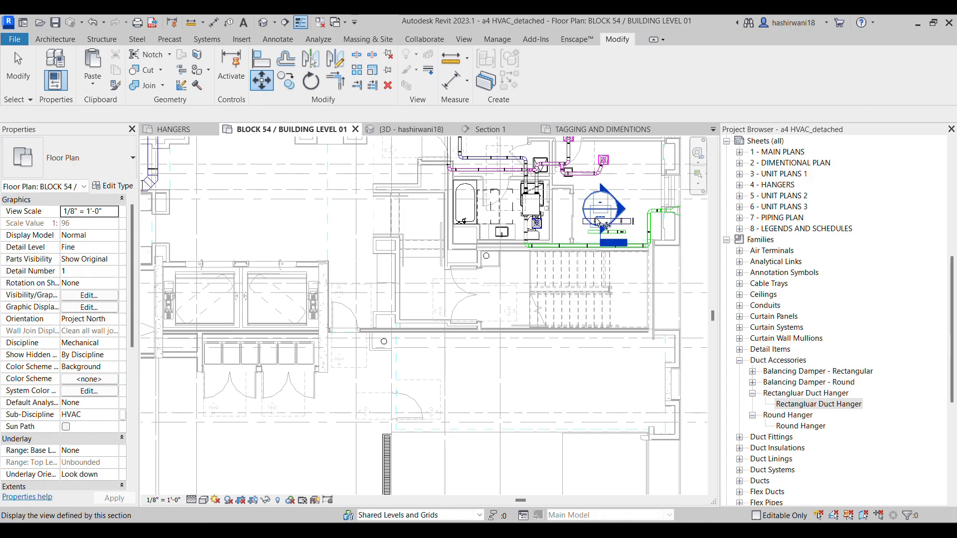
left_click(609, 210)
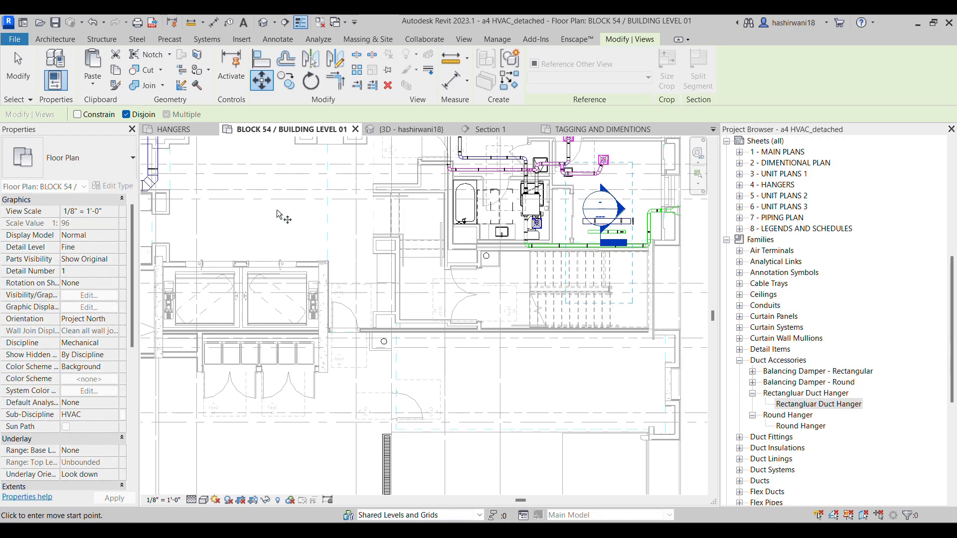
middle_click_drag(225, 214, 428, 232)
scroll(428, 232, "down", 1)
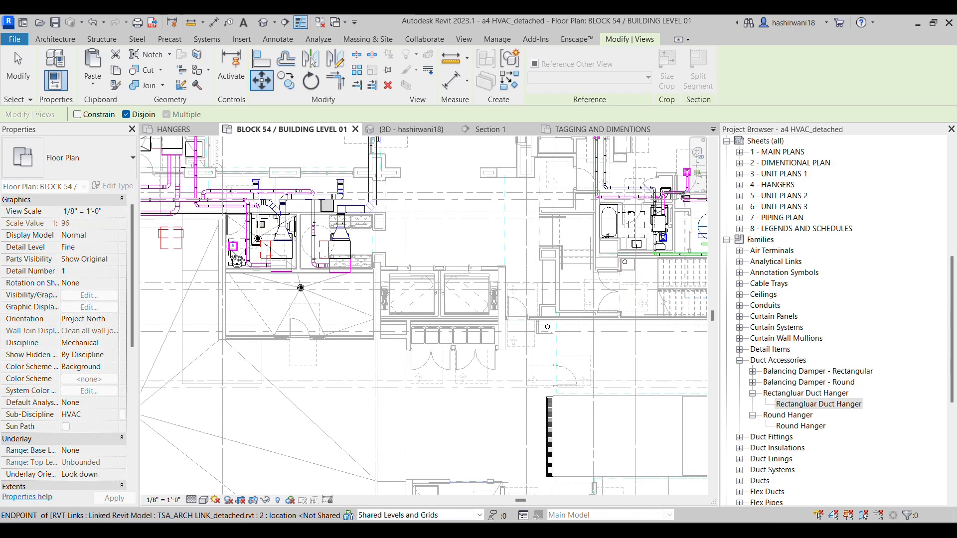
middle_click_drag(235, 255, 360, 363)
scroll(389, 283, "up", 5)
scroll(390, 283, "up", 1)
scroll(422, 299, "down", 1)
scroll(360, 363, "down", 3)
left_click(417, 288)
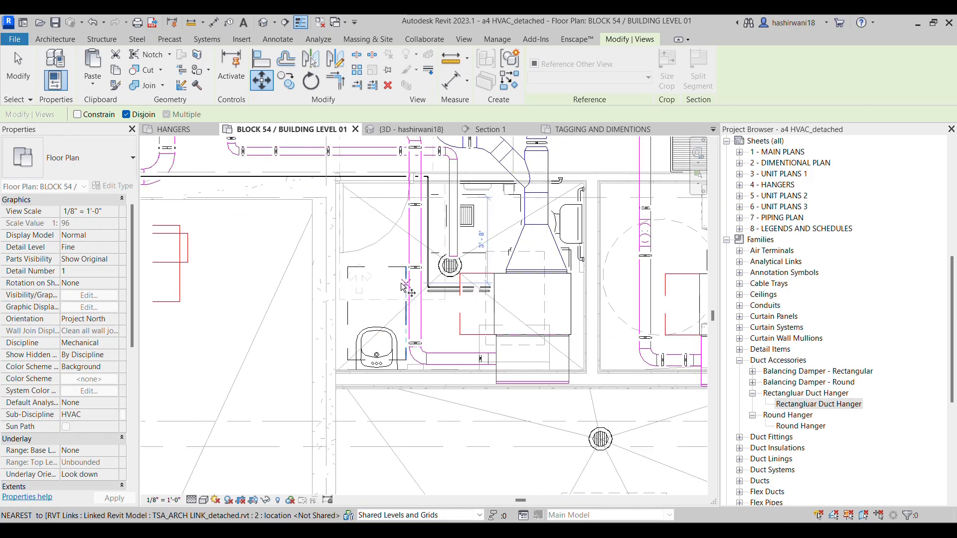
scroll(423, 292, "up", 3)
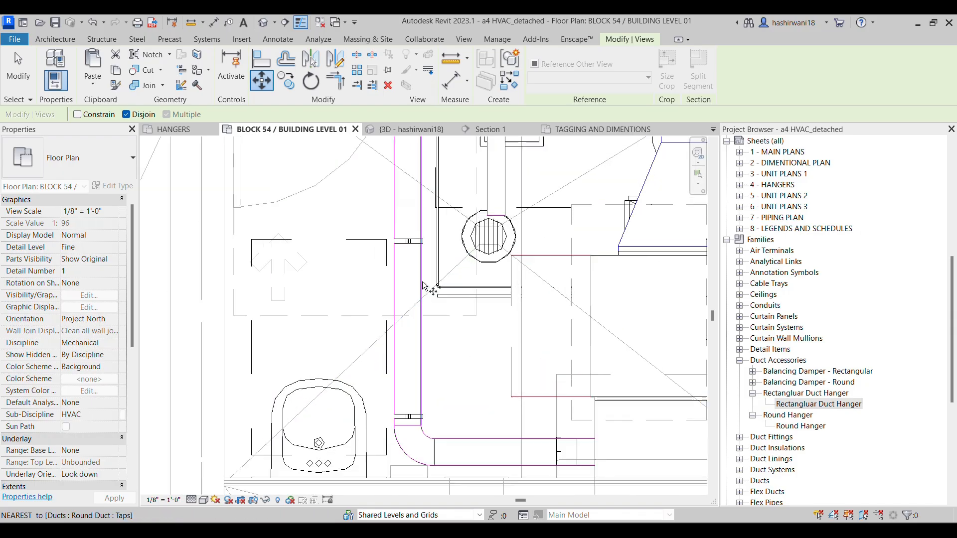
left_click(431, 284)
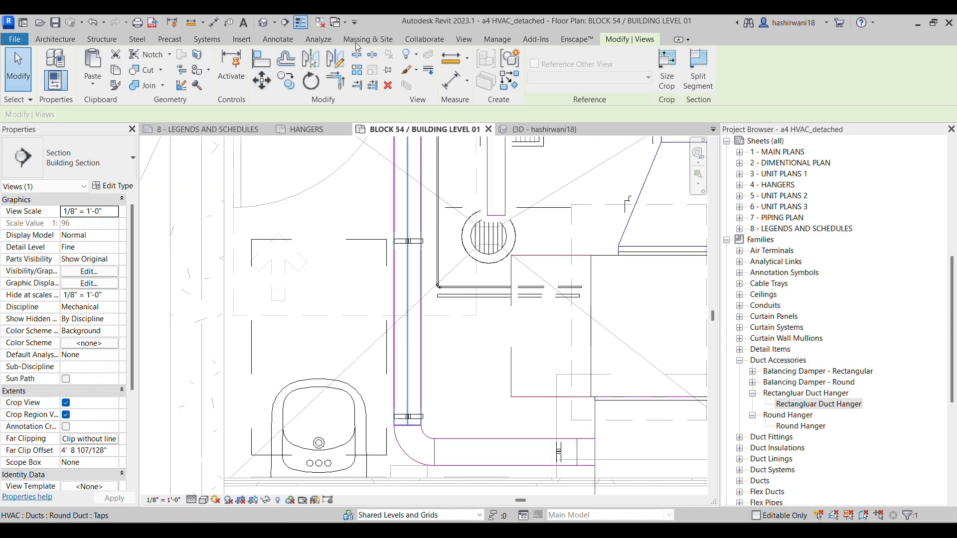
Create a vertical section line just outside the refrigerant pipe ends, looking toward FCU-001-103, and open its section view
left_click(285, 23)
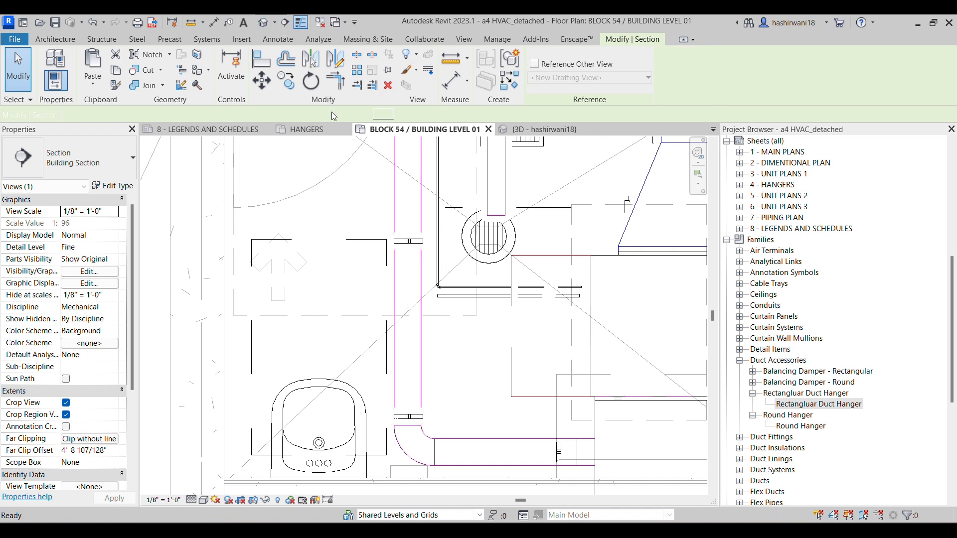
left_click(426, 260)
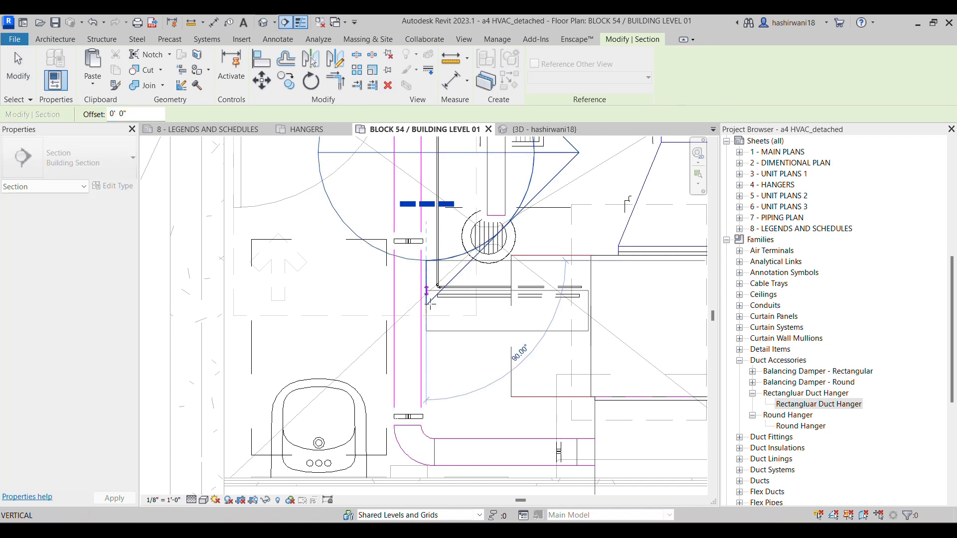
left_click(434, 356)
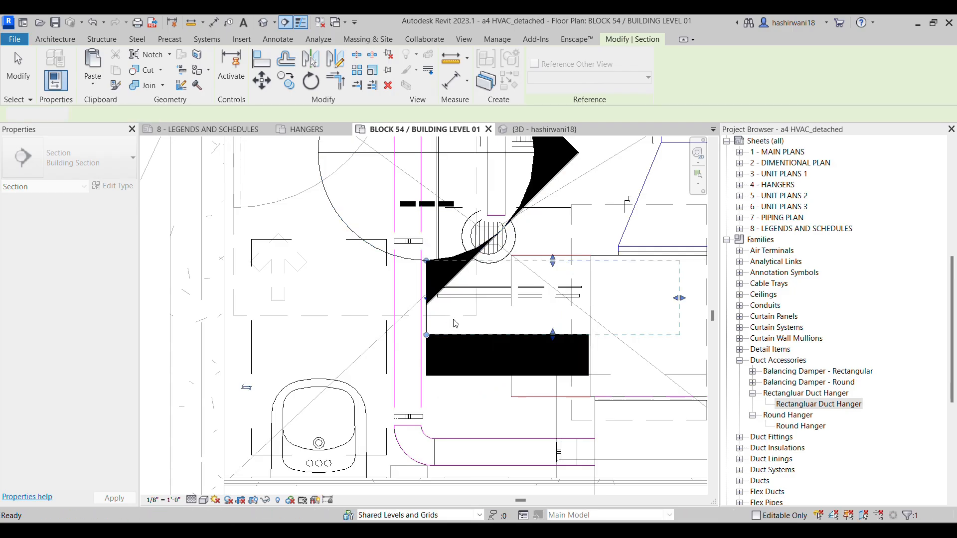
key("Escape")
key("Escape")
right_click(478, 354)
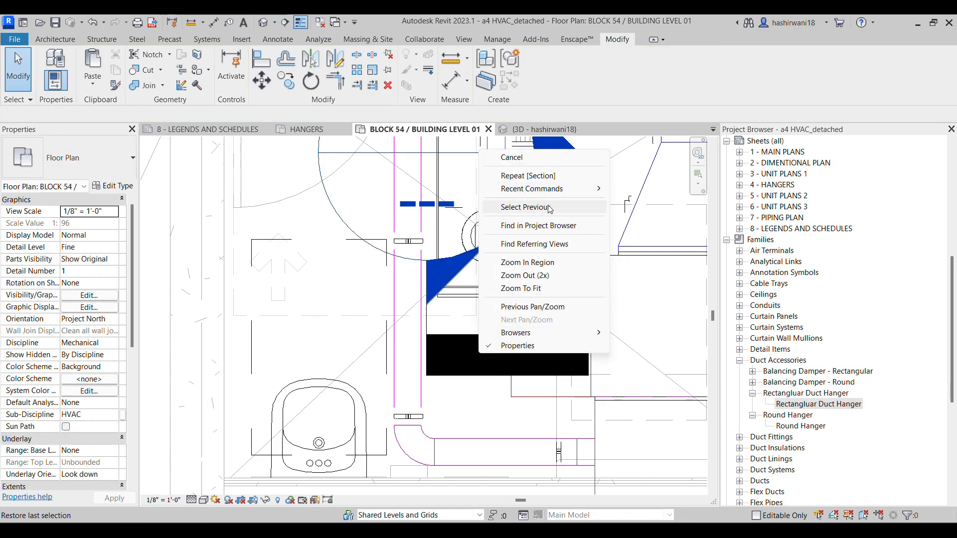
left_click(457, 349)
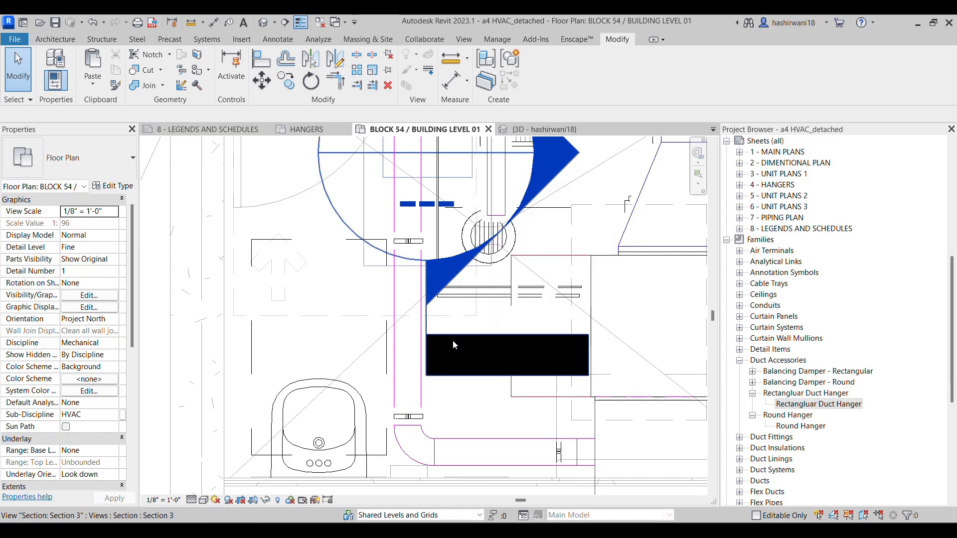
right_click(451, 338)
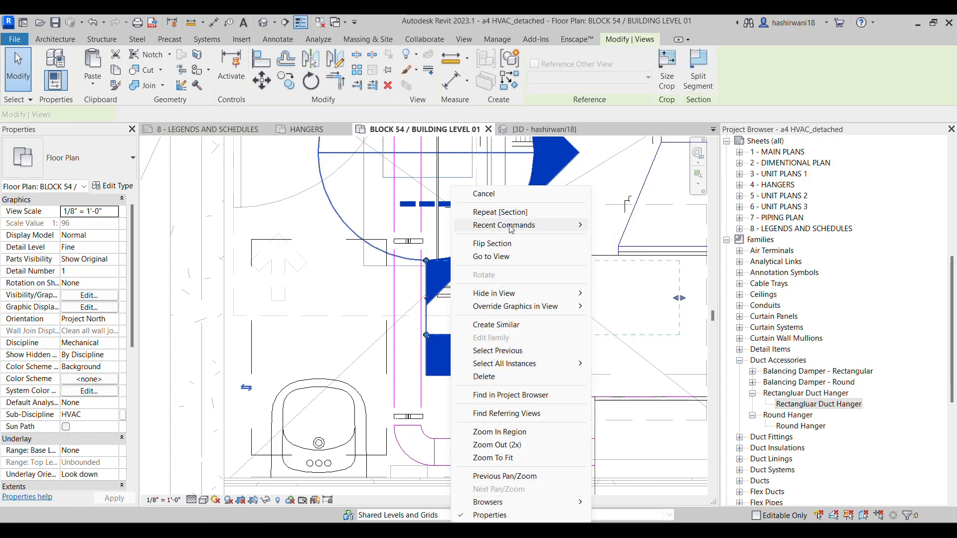
left_click(510, 259)
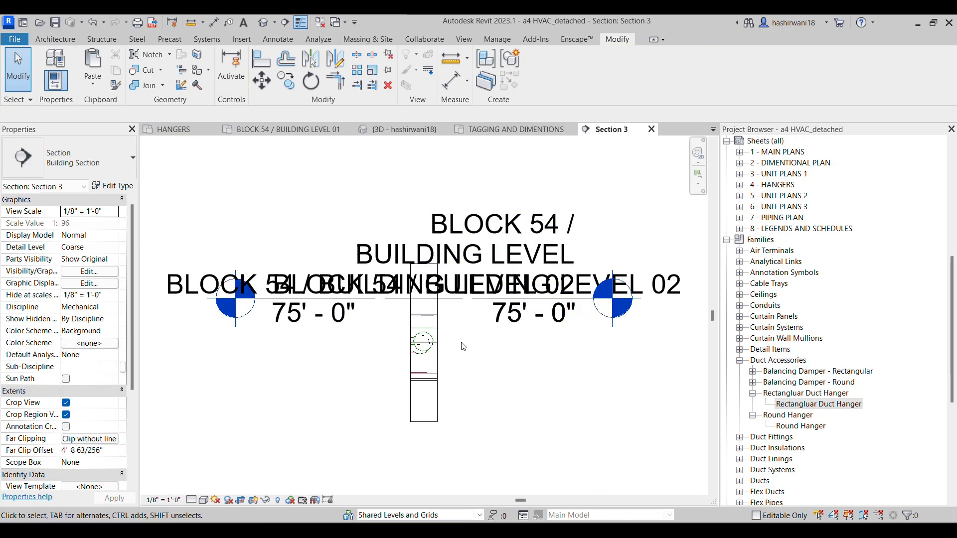
Set the new section view's detail level to Fine
scroll(427, 349, "up", 5)
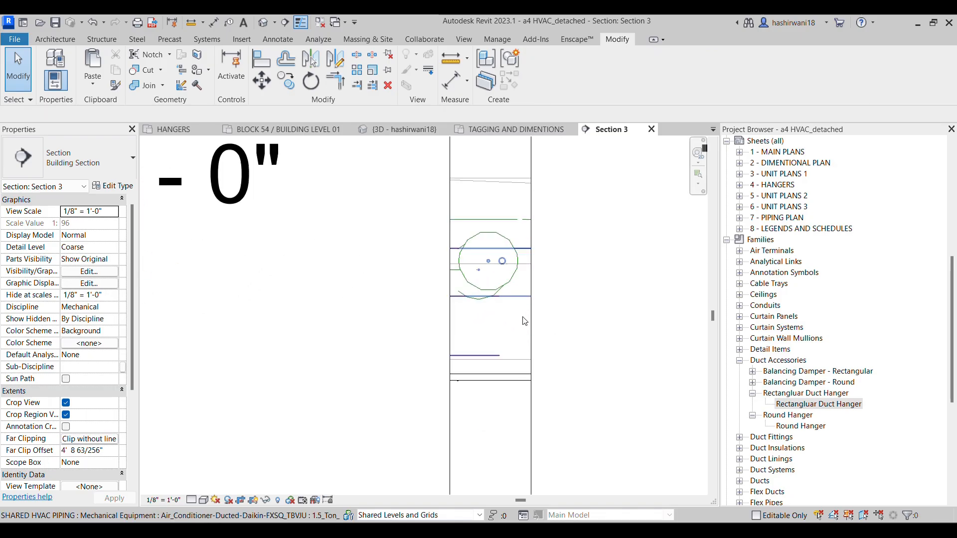
middle_click_drag(554, 342, 590, 281)
scroll(589, 281, "up", 1)
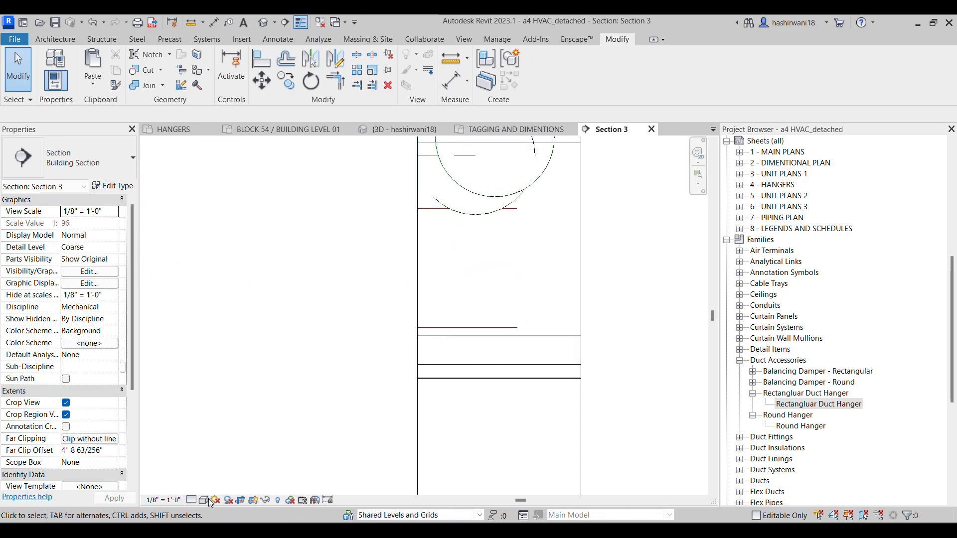
left_click(192, 500)
left_click(214, 429)
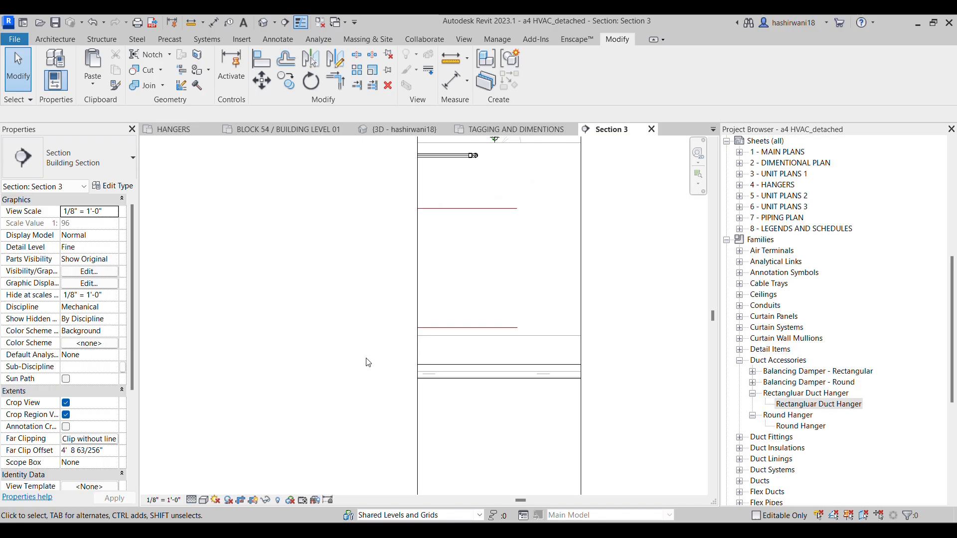
Select the open end of the 1/2" refrigerant pipe in the section view
middle_click_drag(509, 286, 528, 370)
scroll(498, 239, "up", 2)
scroll(522, 201, "up", 2)
left_click(540, 233)
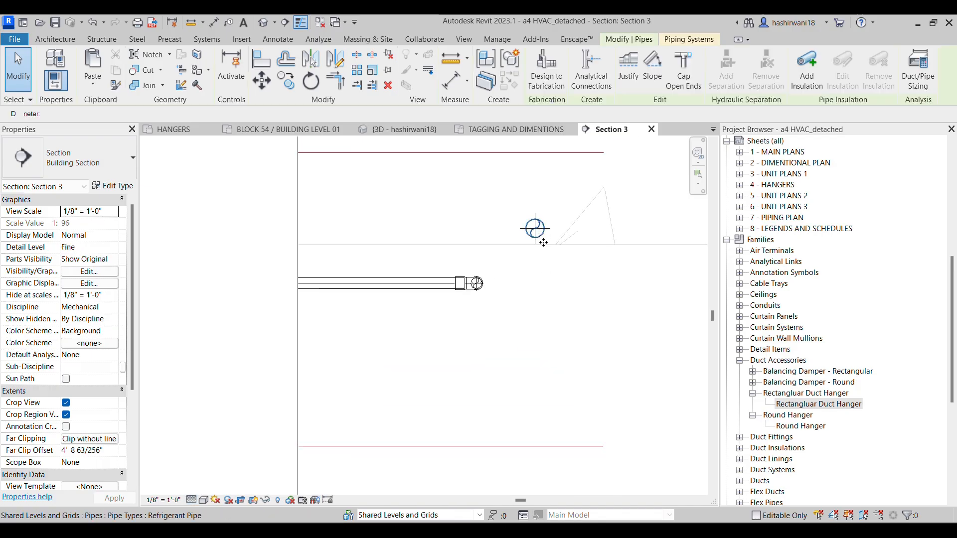
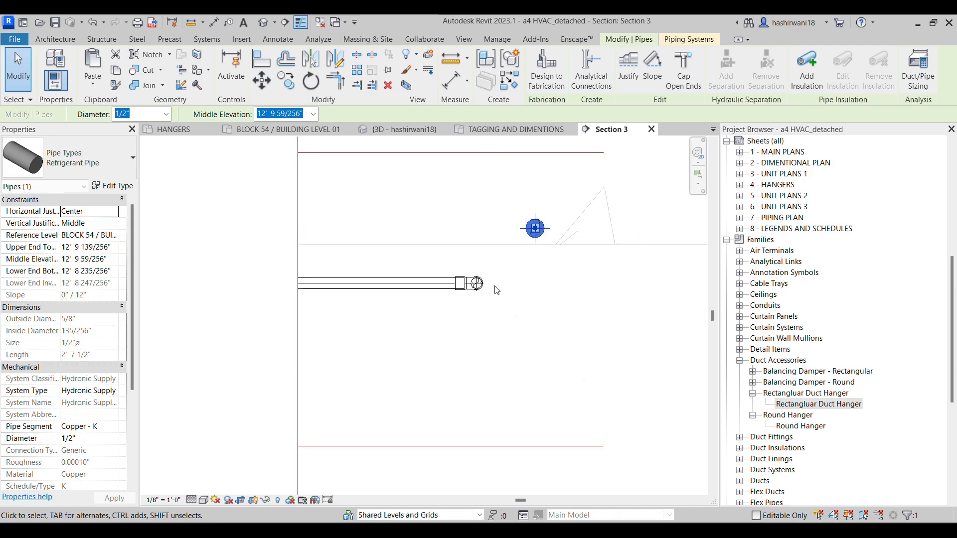
In Section 3, draw a 1/2" refrigerant pipe from the selected pipe's open end down to 12' 6 3/32", then horizontally about 6 5/8"
left_click(312, 131)
scroll(412, 274, "up", 2)
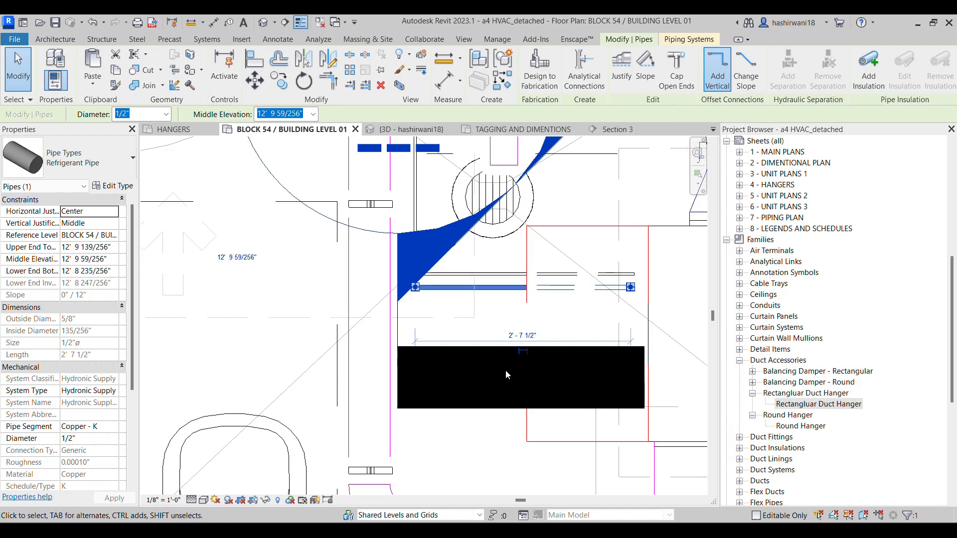
scroll(578, 256, "down", 2)
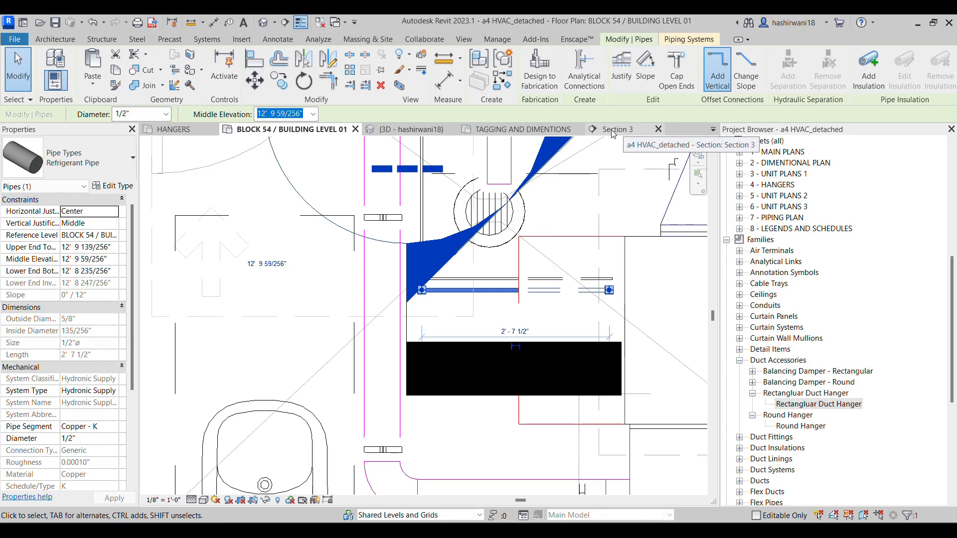
scroll(461, 301, "up", 2)
middle_click_drag(584, 238, 523, 291)
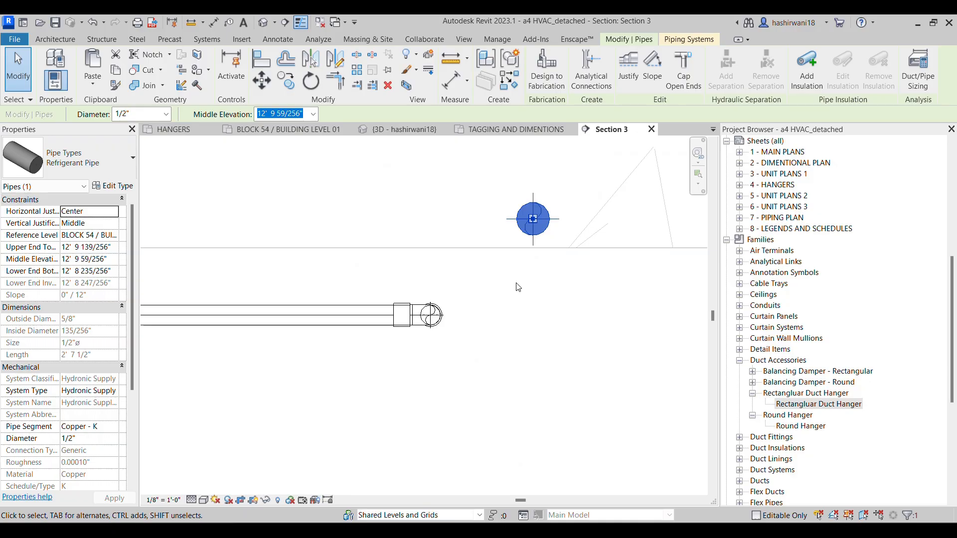
left_click_drag(533, 220, 536, 227)
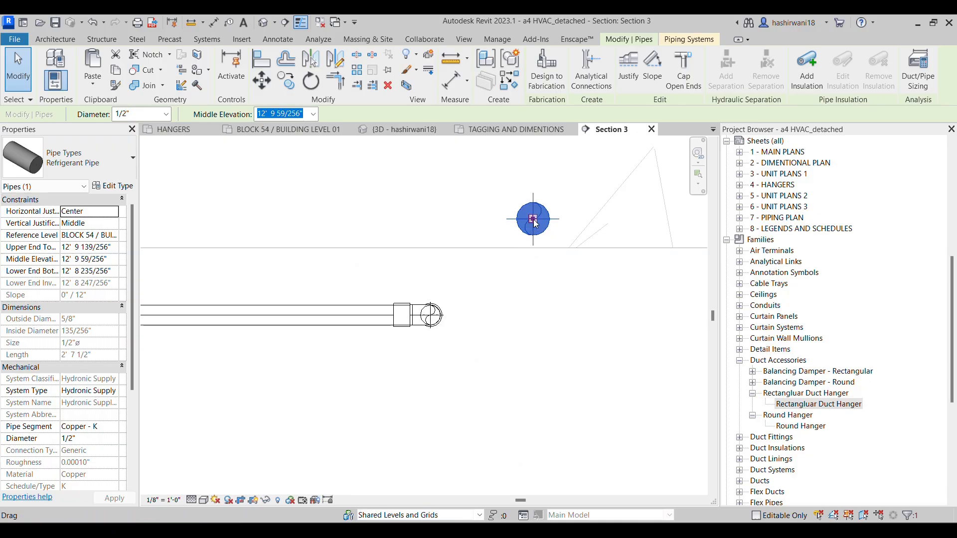
right_click(533, 220)
left_click(579, 238)
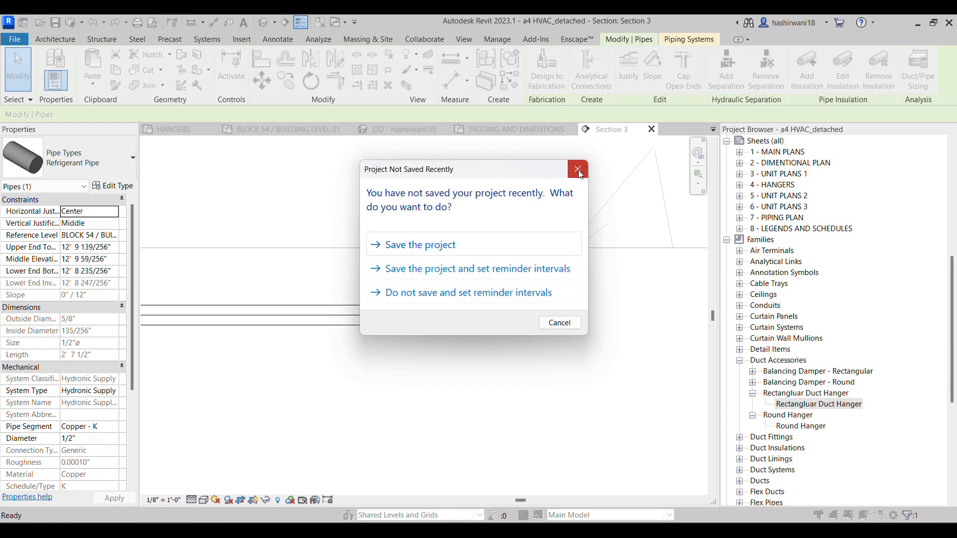
left_click(579, 172)
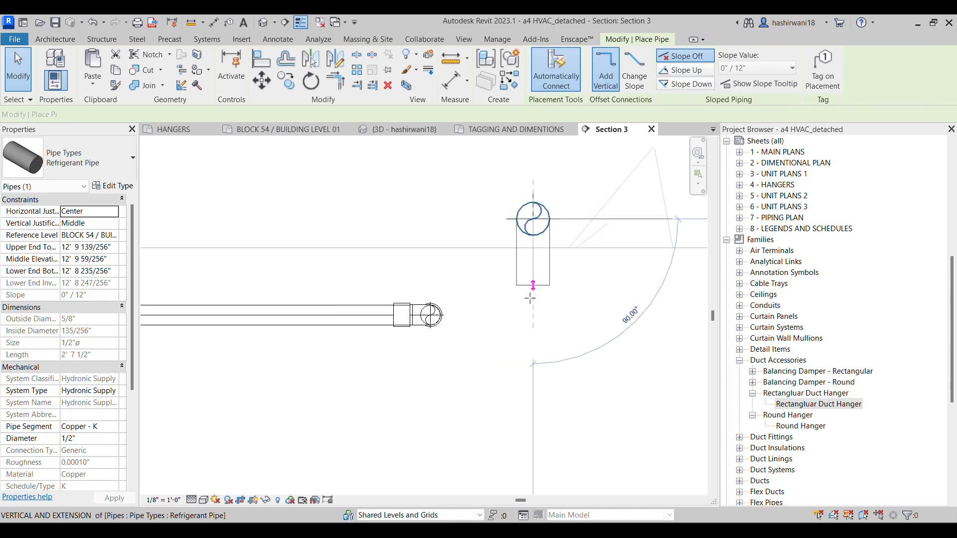
left_click(319, 387)
middle_click_drag(322, 384, 541, 367)
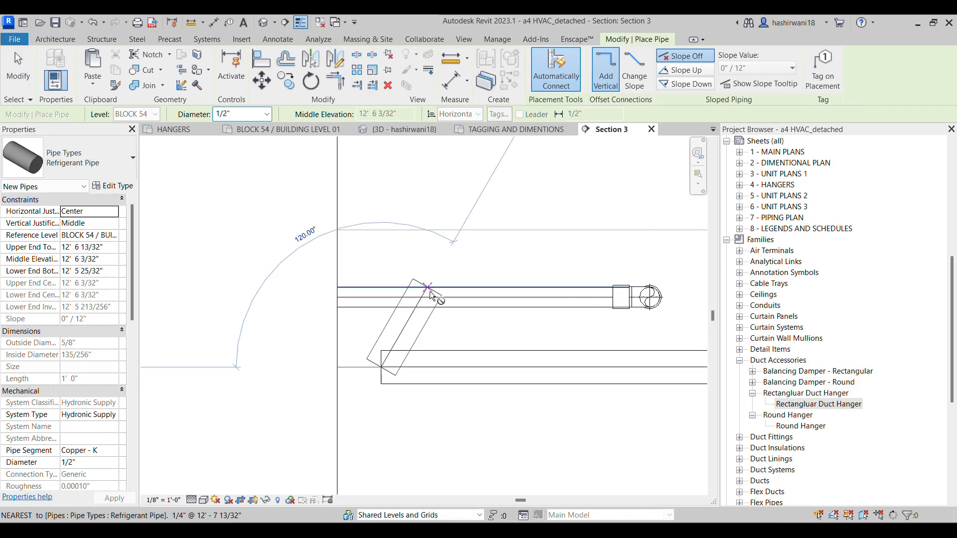
key("Escape")
key("Escape")
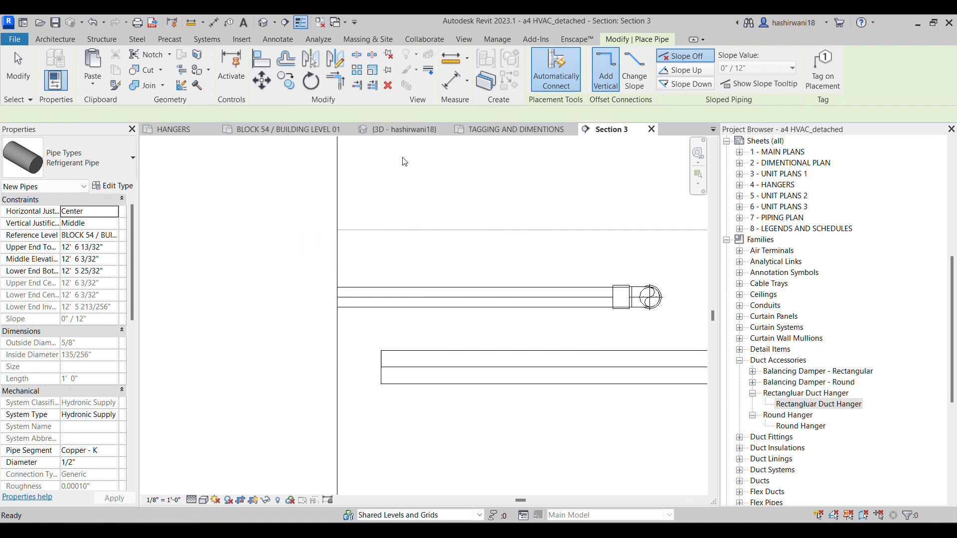
In the BLOCK 54 / BUILDING LEVEL 01 plan, move the section mark away from the refrigerant pipes, leftward
left_click(386, 367)
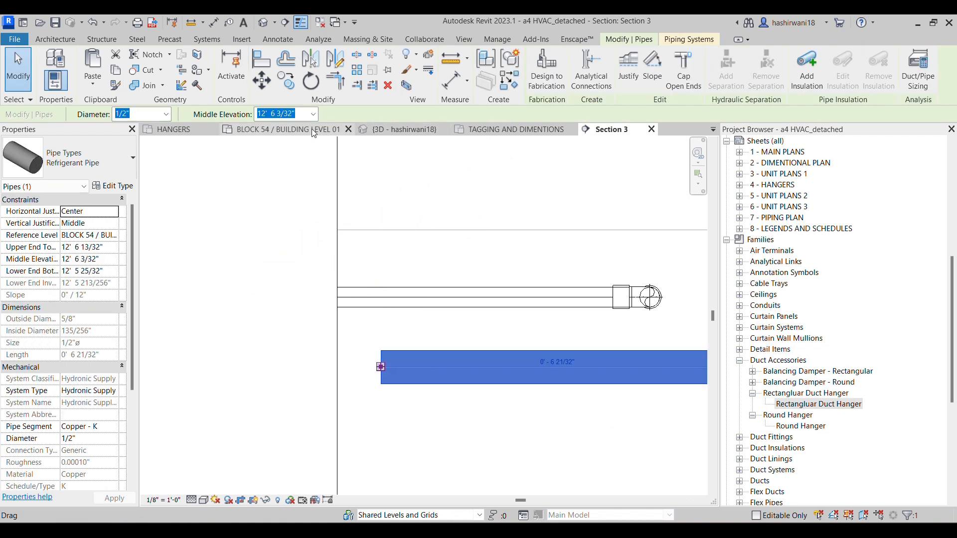
key("ctrl+Tab")
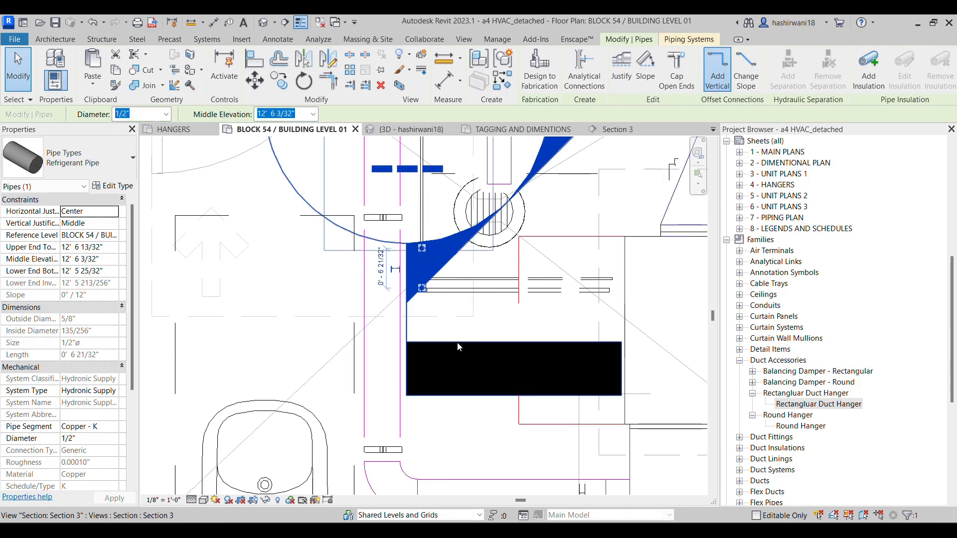
key("Escape")
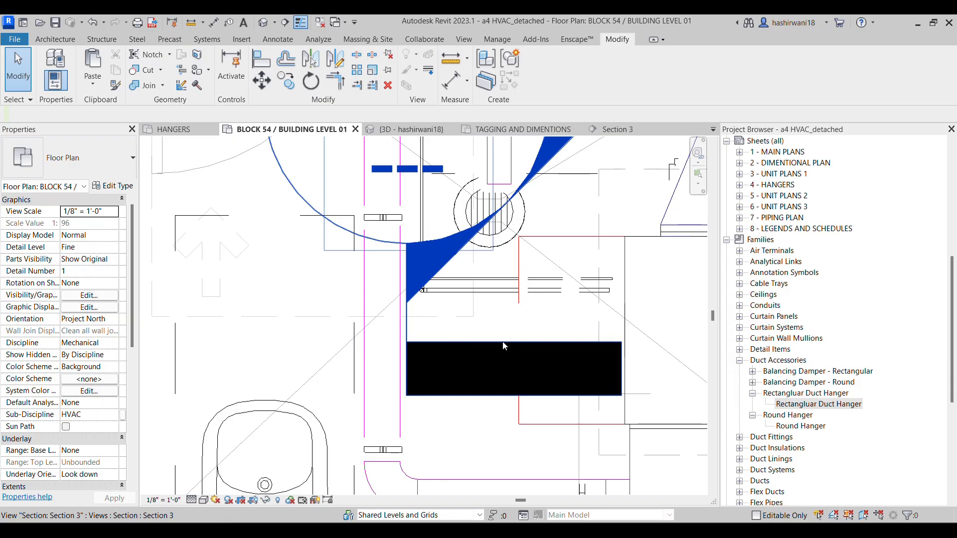
left_click(501, 343)
left_click_drag(407, 316, 206, 311)
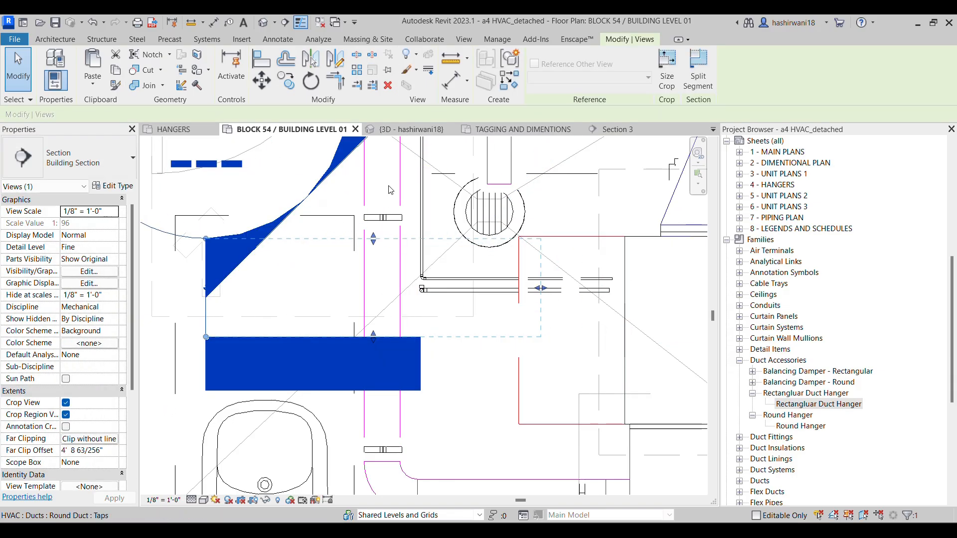
key("Escape")
Try to draw a 1/2" refrigerant pipe from the short pipe's open end straight up to the parallel pipe's upper elbow
scroll(428, 288, "up", 4)
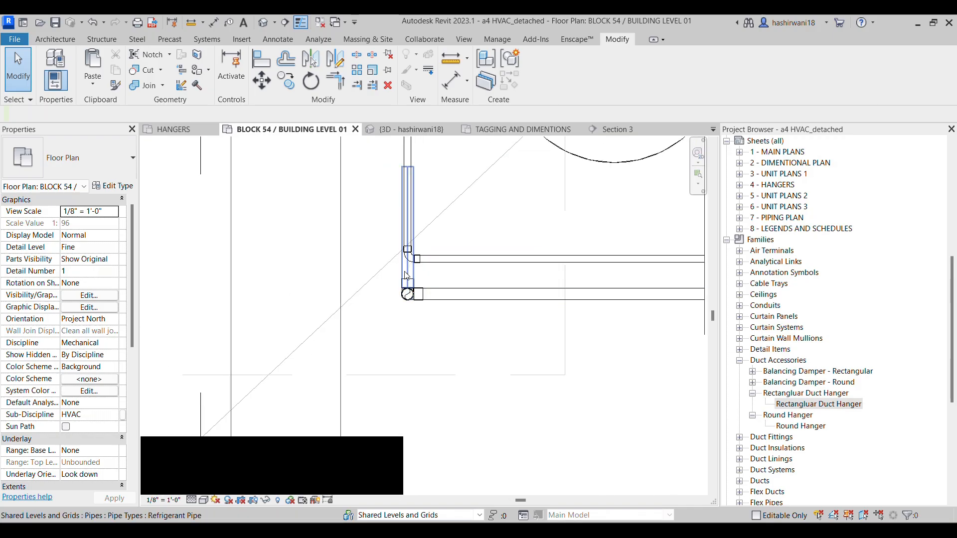
left_click(408, 164)
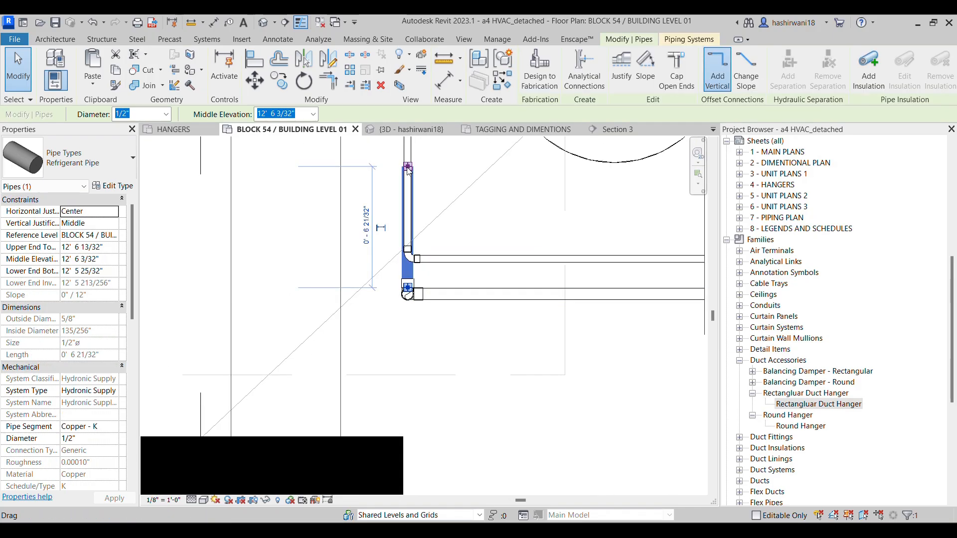
right_click(409, 168)
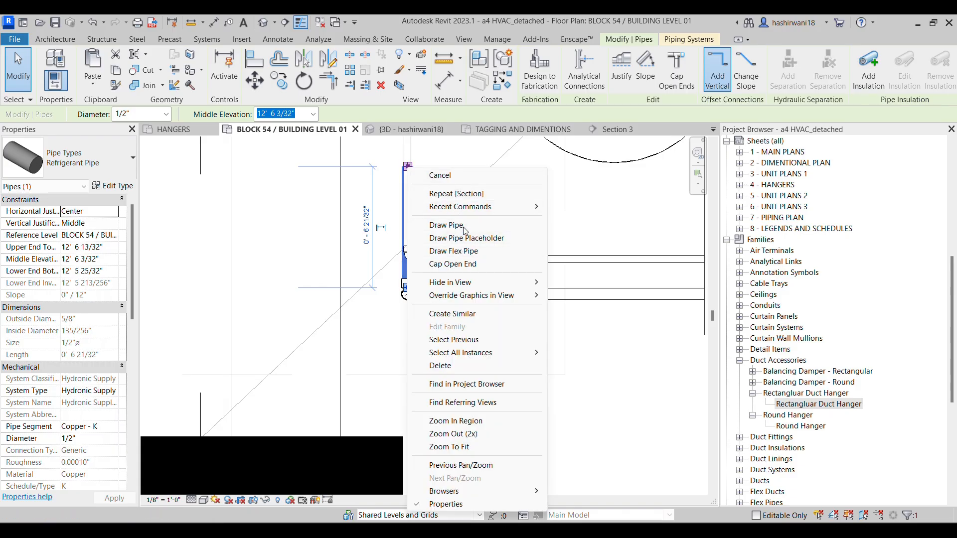
key("Escape")
middle_click_drag(489, 206, 640, 334)
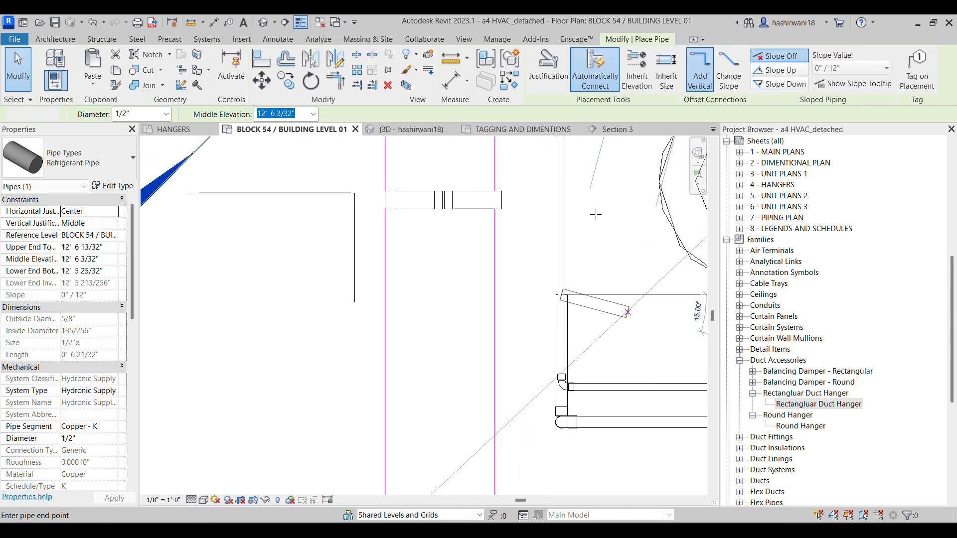
scroll(591, 170, "down", 3)
middle_click_drag(584, 246, 584, 417)
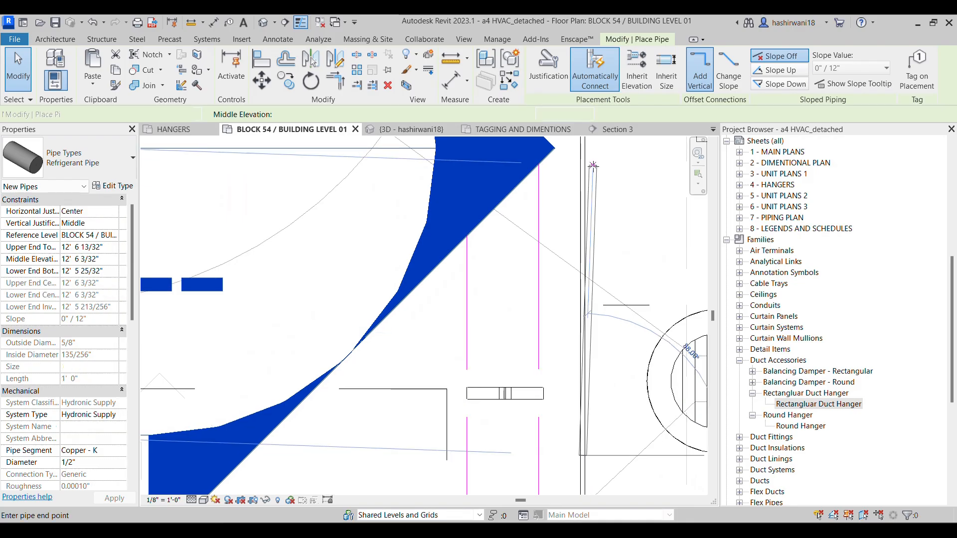
middle_click_drag(592, 164, 586, 283)
middle_click_drag(572, 161, 564, 310)
scroll(564, 310, "down", 2)
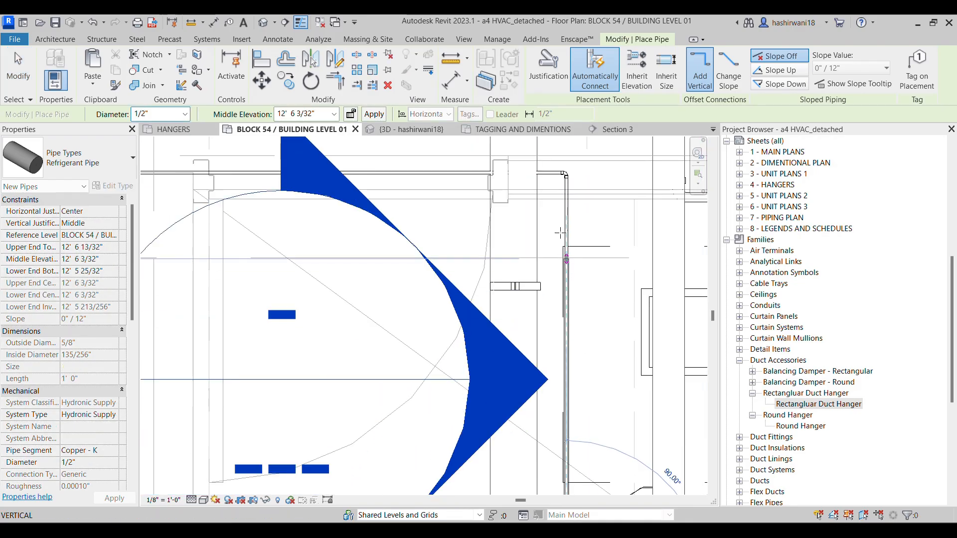
scroll(566, 177, "up", 5)
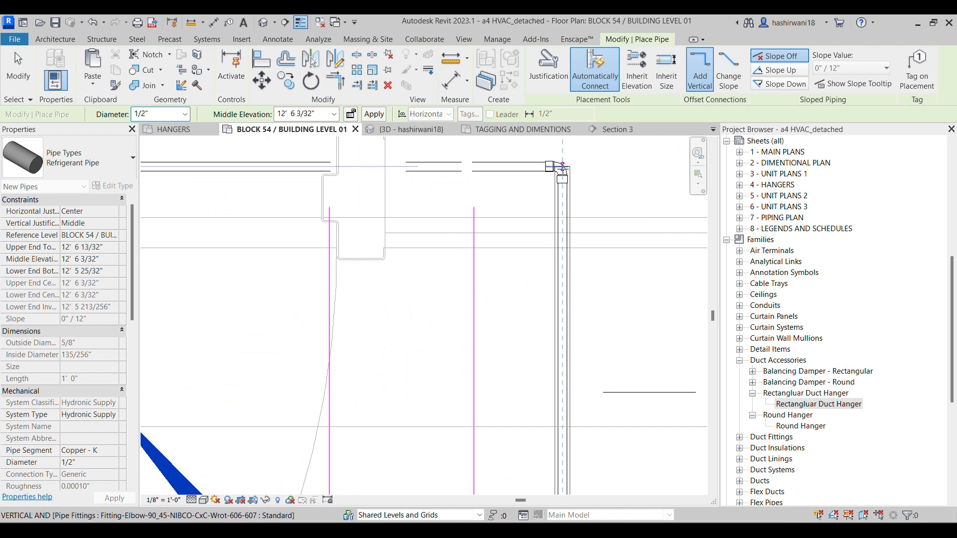
left_click(562, 167)
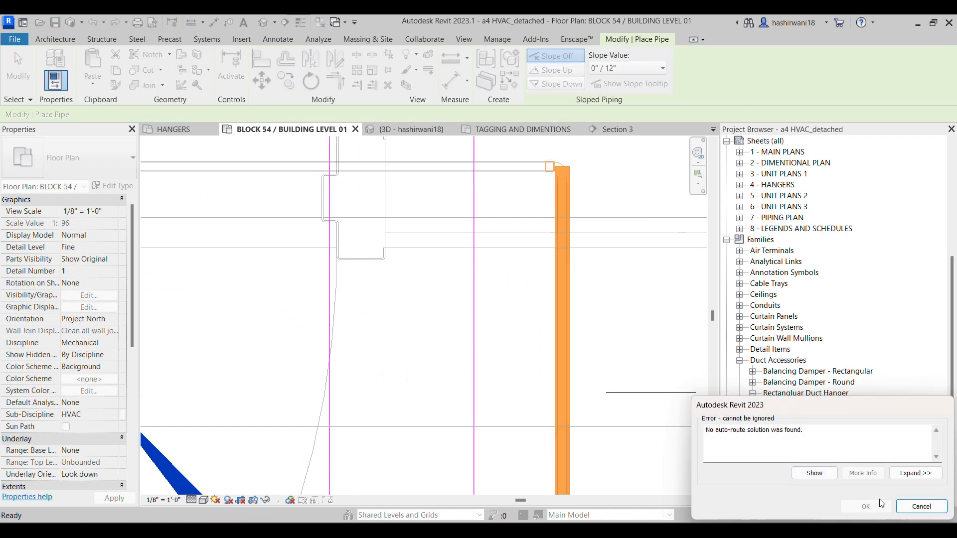
left_click(921, 506)
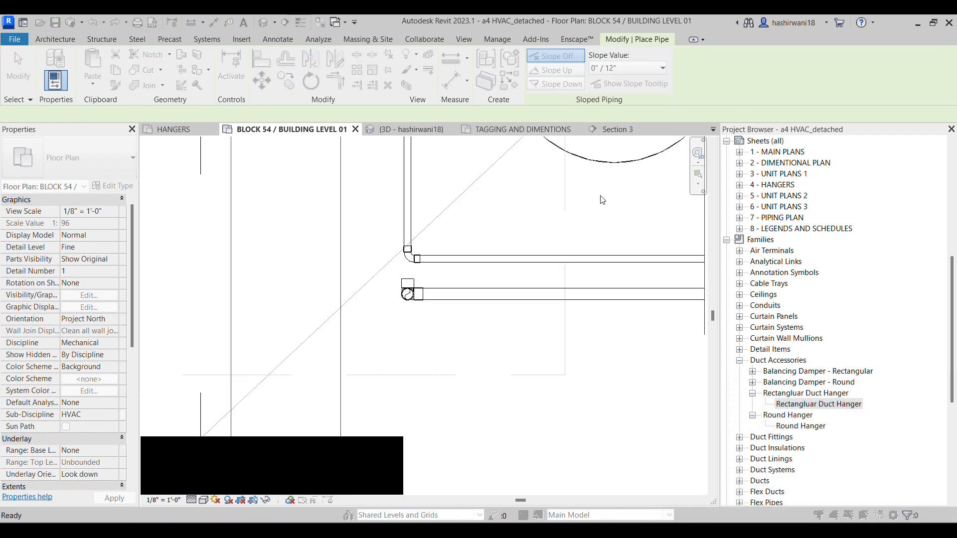
Try to draw the 1/2" refrigerant pipe from the lower elbow straight up, ending beyond the parallel pipe's upper corner
left_click(405, 280)
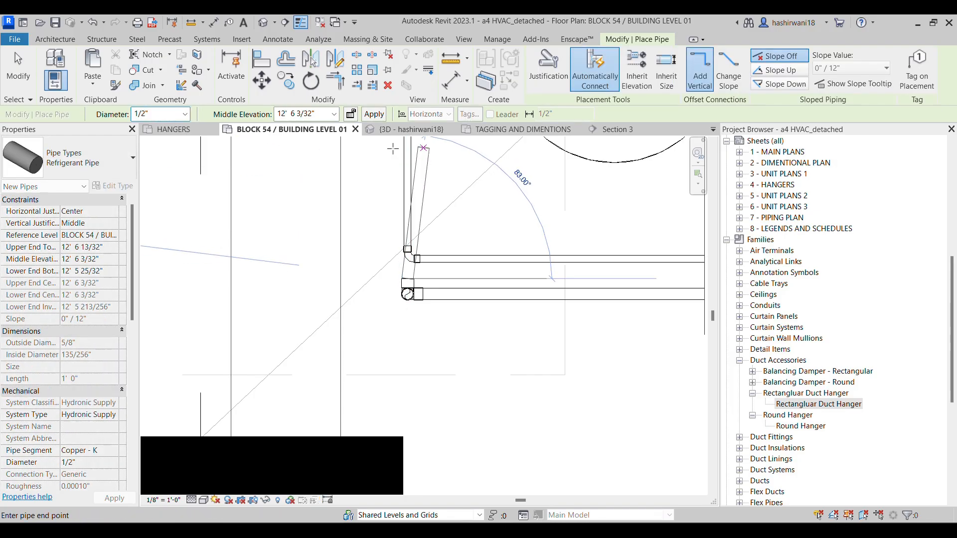
scroll(403, 160, "up", 3)
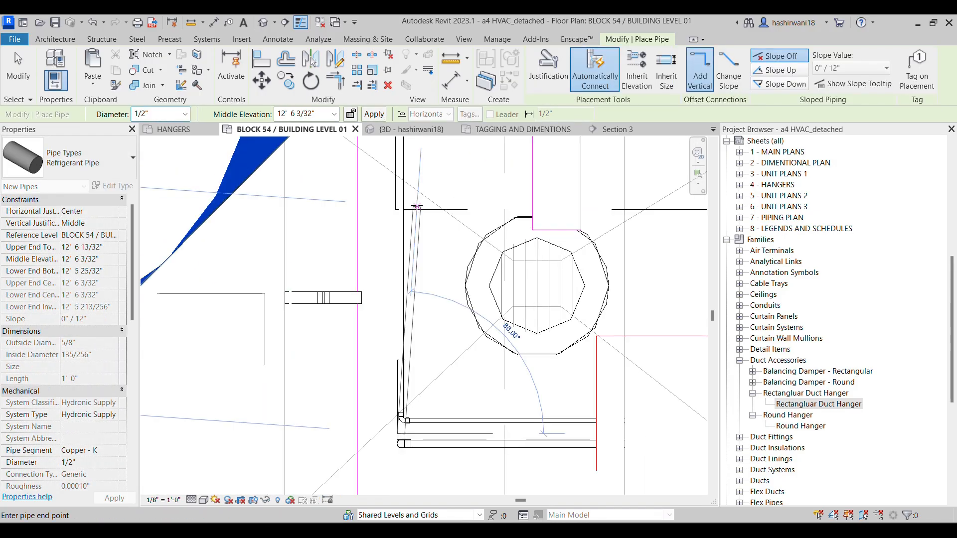
scroll(416, 206, "up", 4)
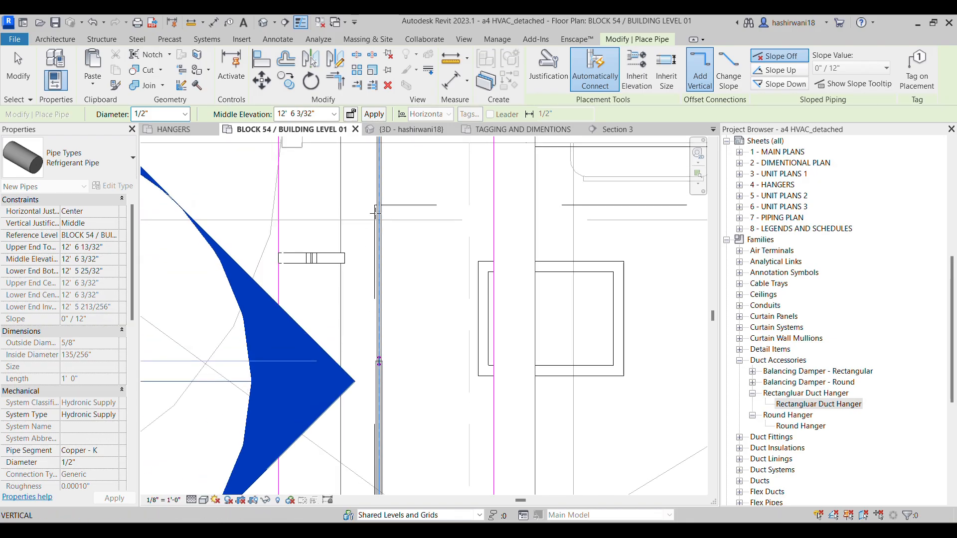
scroll(373, 228, "down", 2)
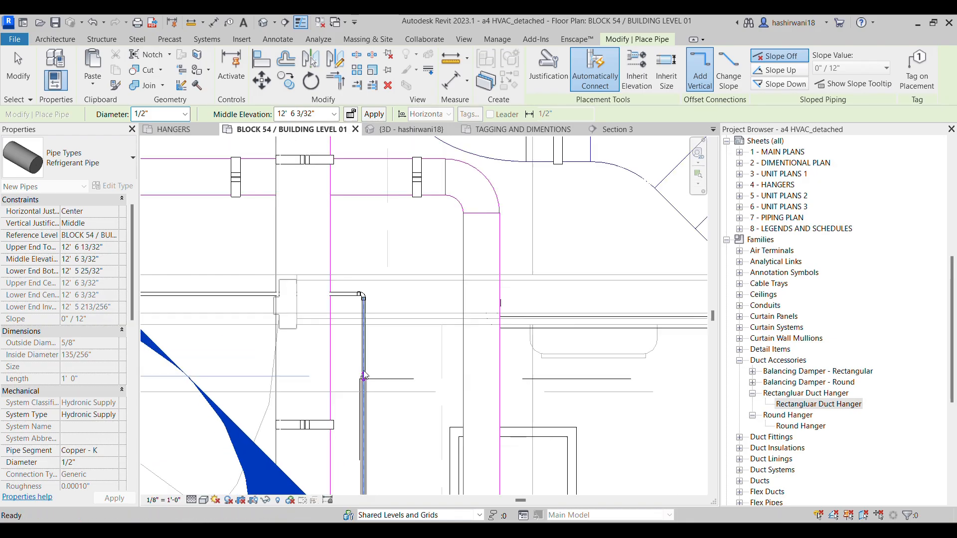
left_click(364, 267)
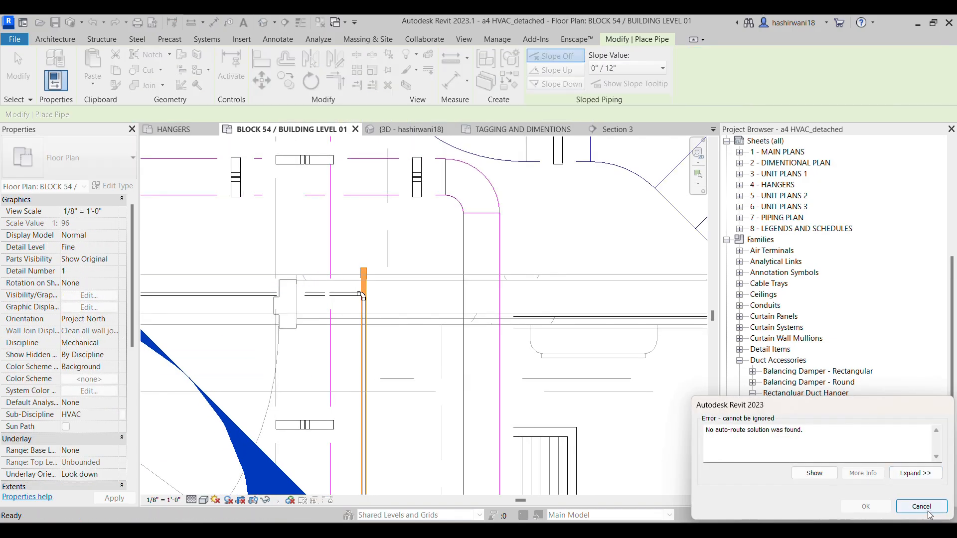
left_click(921, 506)
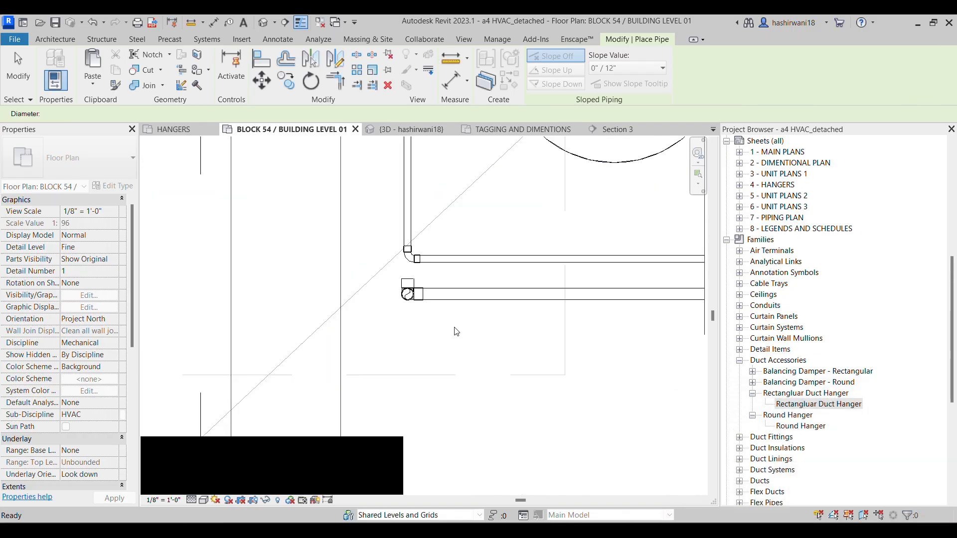
middle_click_drag(456, 331, 500, 374)
scroll(399, 286, "up", 2)
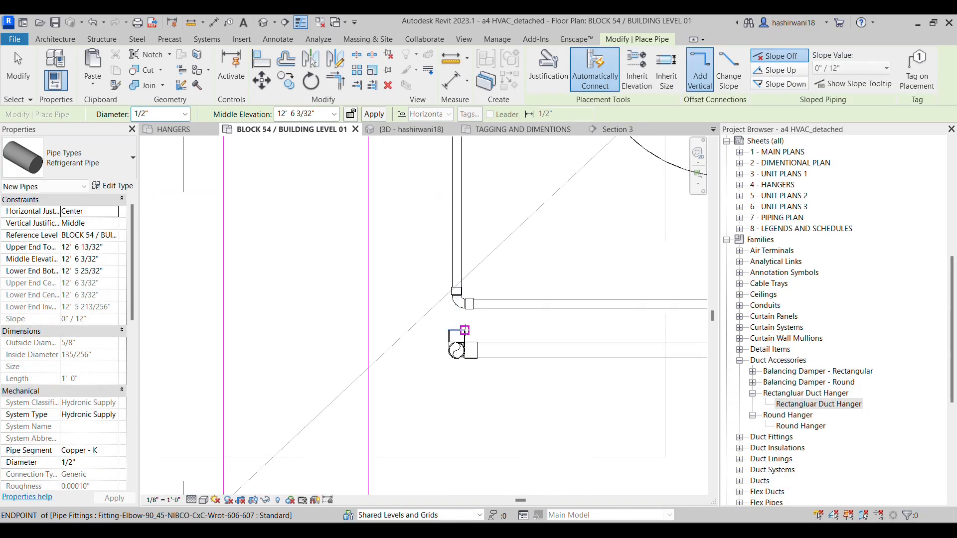
key("Escape")
key("Escape")
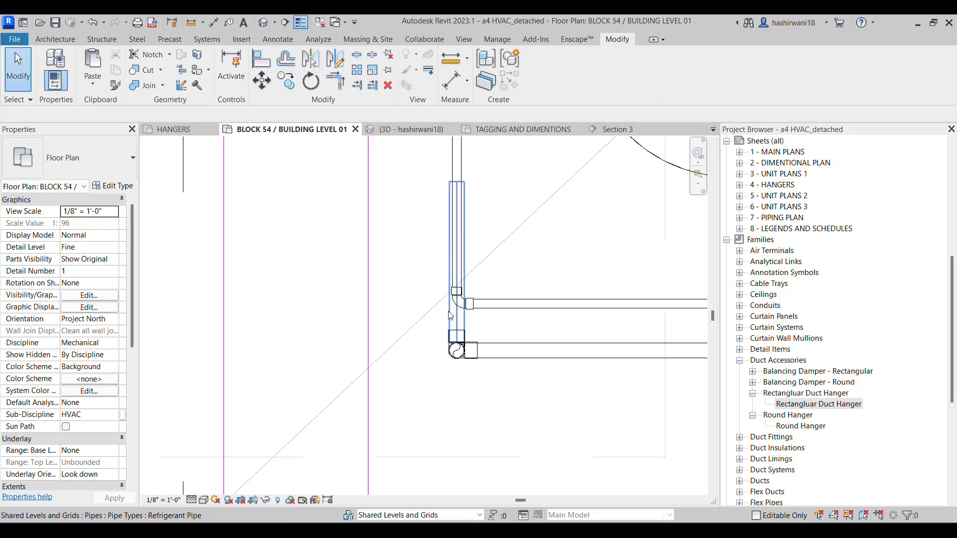
Stretch the short 1/2" refrigerant pipe straight up past the parallel pipe's upper corner, to a length of about 5' 3"
left_click(456, 182)
left_click_drag(457, 182, 460, 233)
scroll(440, 219, "down", 1)
scroll(460, 234, "up", 5)
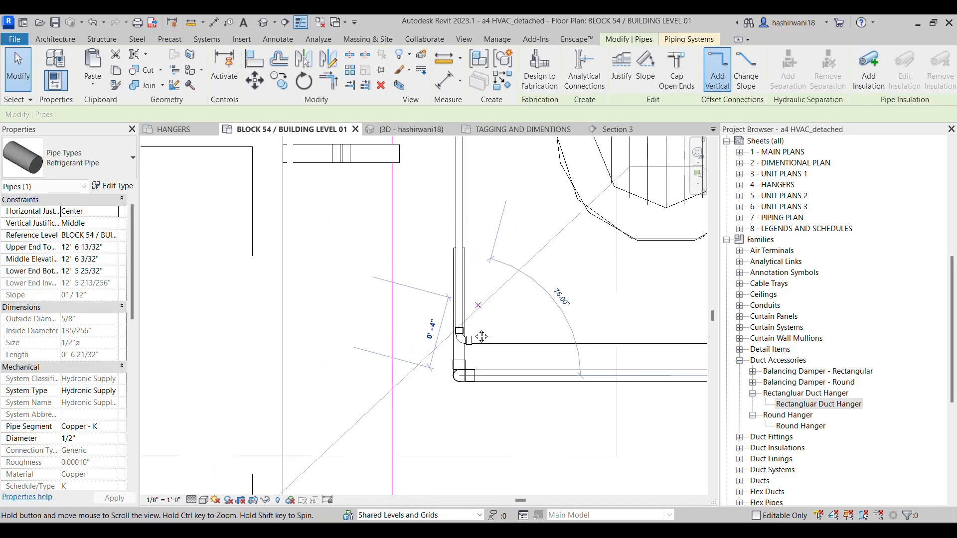
scroll(449, 249, "down", 4)
left_click_drag(465, 215, 433, 234)
middle_click_drag(433, 234, 428, 347)
scroll(428, 346, "down", 1)
left_click_drag(428, 346, 423, 241)
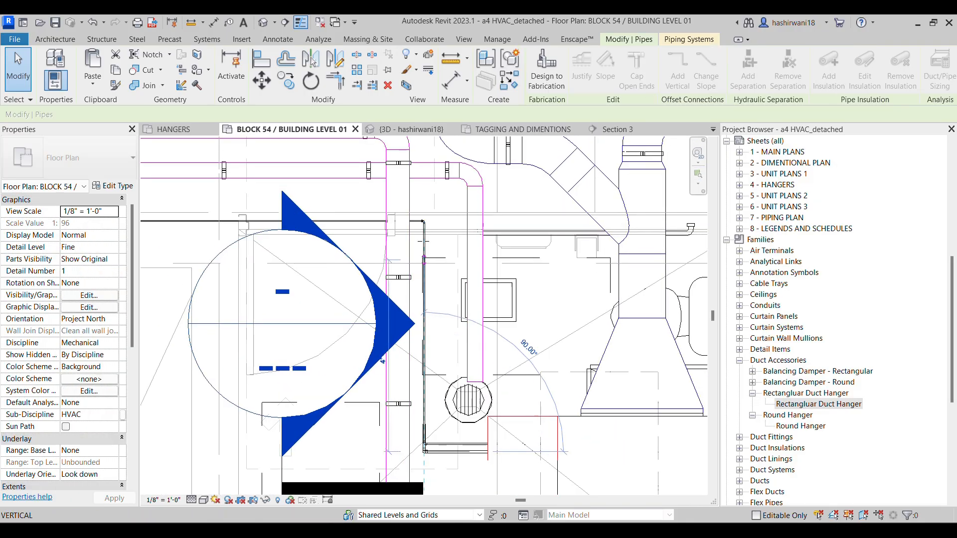
left_click_drag(422, 206, 425, 201)
Draw a horizontal 1/2" refrigerant pipe from the short pipe's upper end leftward, ending just past the existing pipe's left corner
scroll(432, 215, "up", 3)
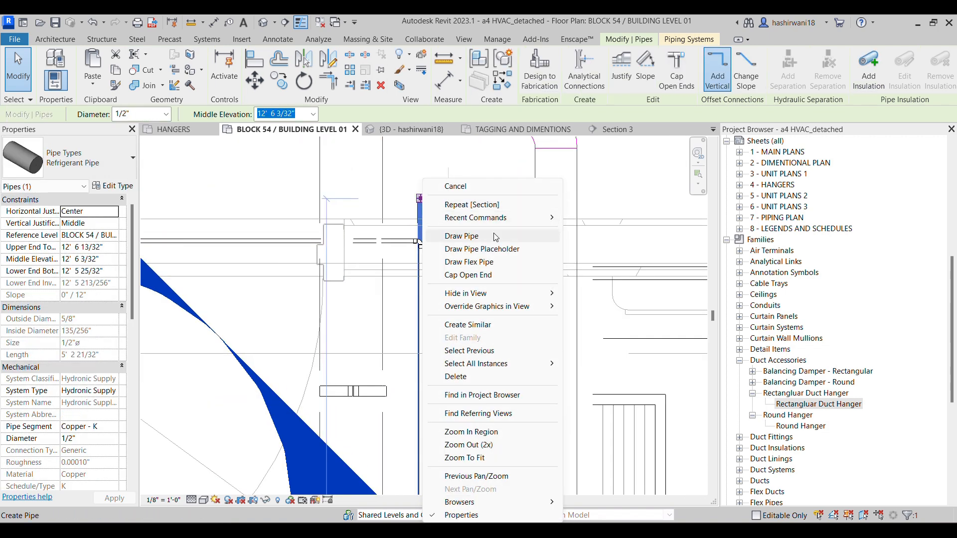
left_click(292, 198)
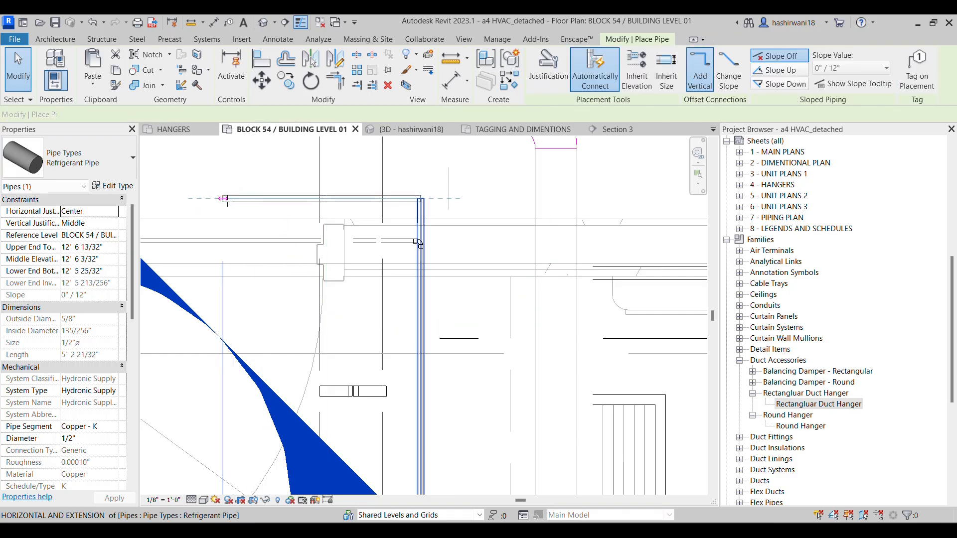
middle_click_drag(225, 204, 737, 272)
middle_click_drag(301, 244, 438, 291)
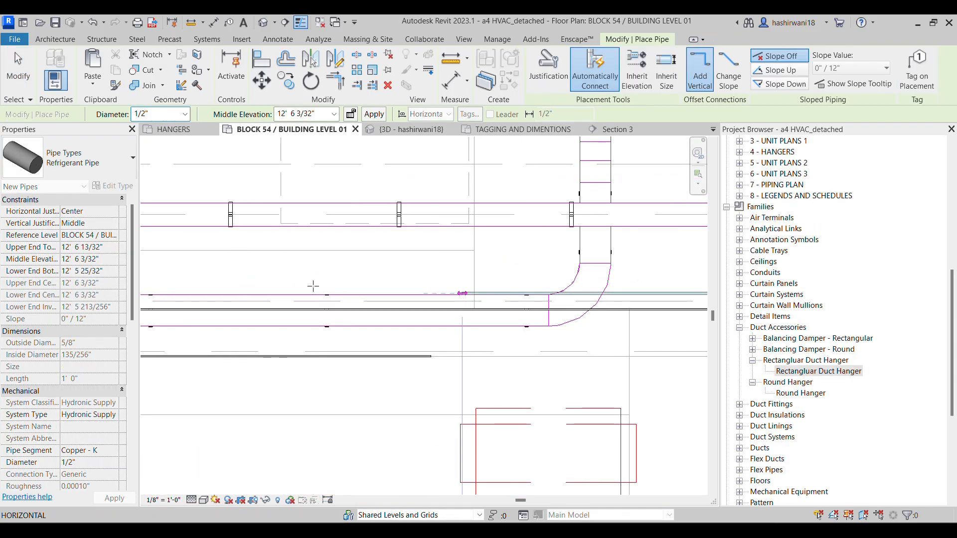
scroll(313, 286, "down", 2)
middle_click_drag(315, 297, 511, 286)
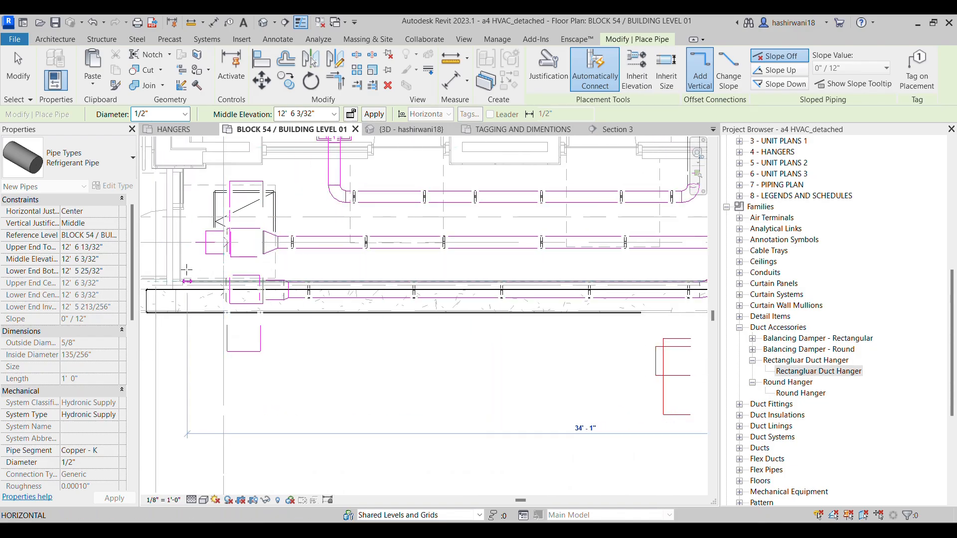
middle_click_drag(187, 270, 319, 284)
scroll(284, 277, "up", 5)
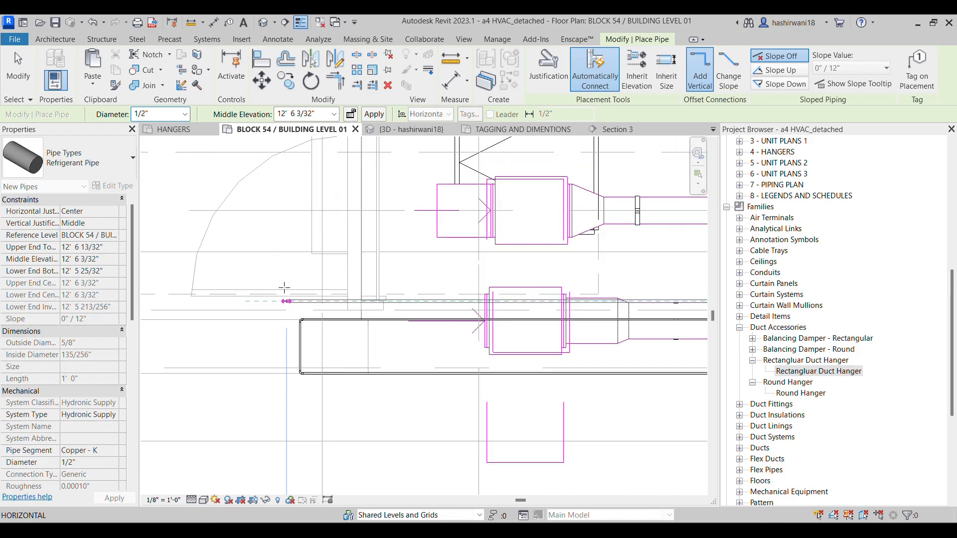
left_click(282, 300)
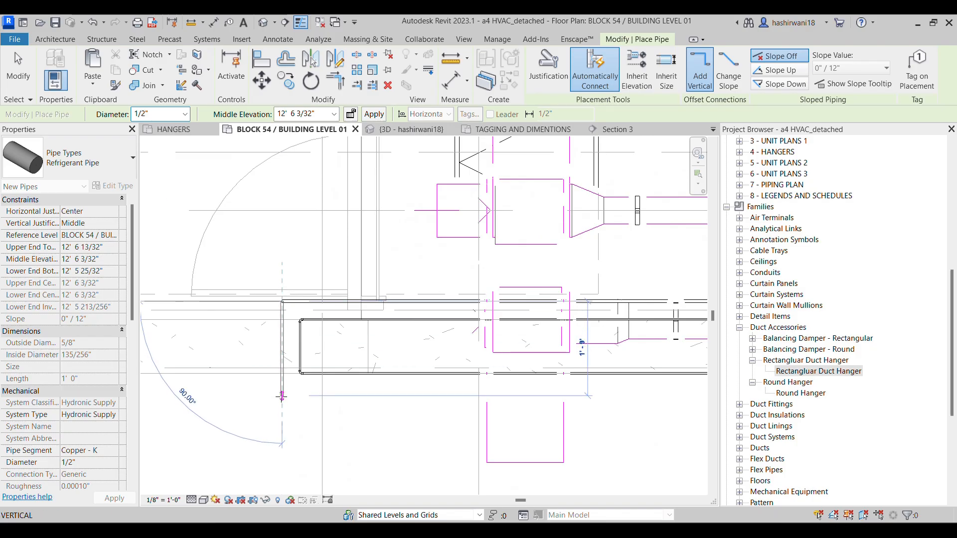
Continue the 1/2" pipe 1' 9" straight down and then horizontally right until level with the existing lower pipe's open end
left_click(282, 396)
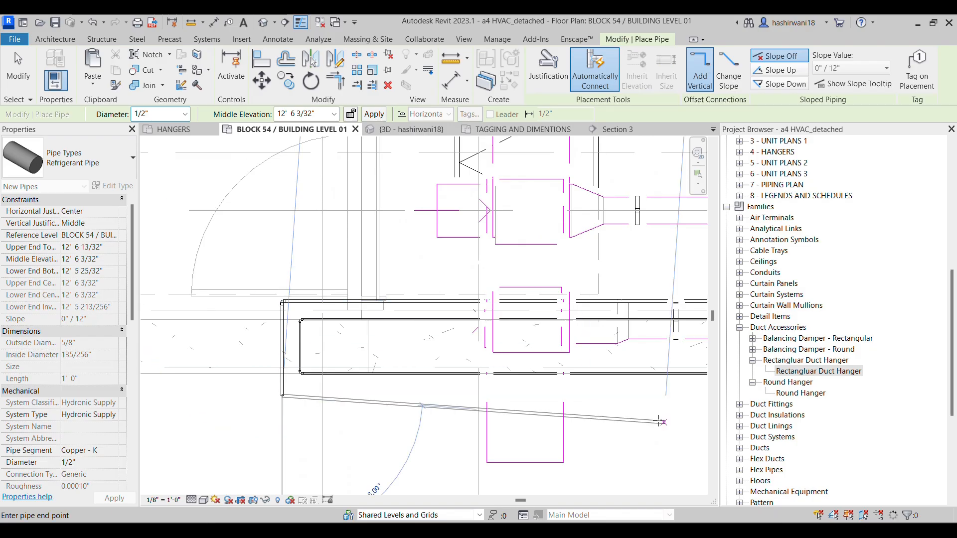
middle_click_drag(630, 400, 291, 379)
scroll(290, 378, "down", 1)
middle_click_drag(600, 377, 358, 344)
scroll(357, 344, "down", 1)
middle_click_drag(565, 374, 353, 341)
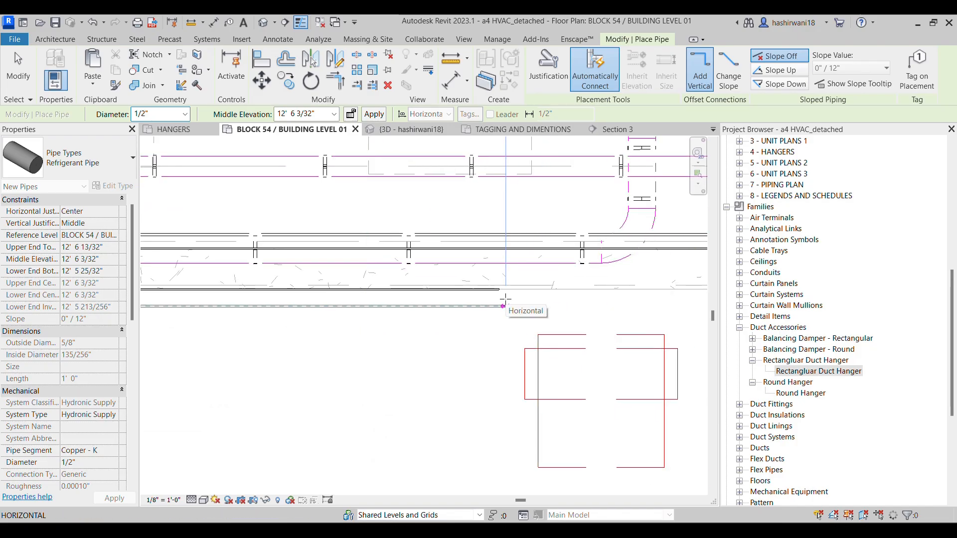
left_click(482, 310)
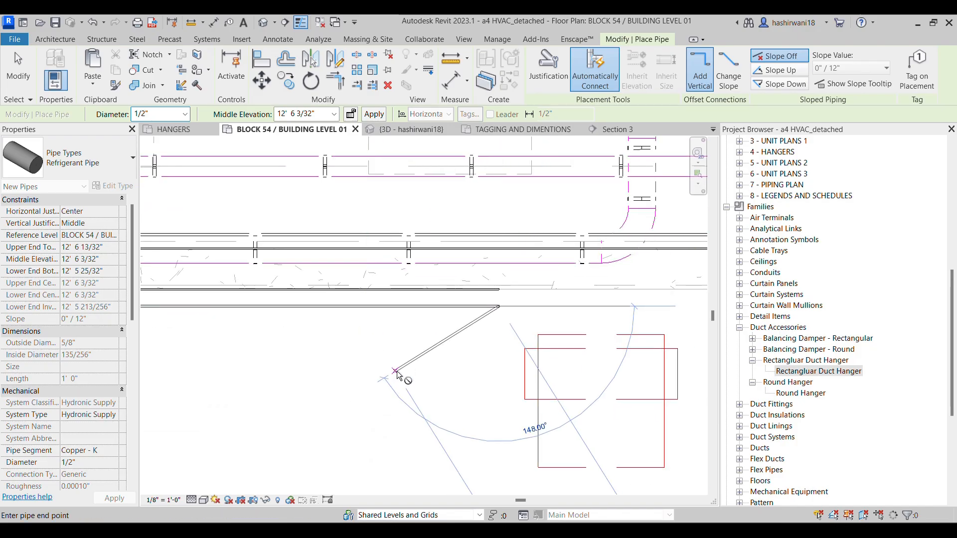
key("Escape")
Align the new 1/2" pipe's long upper horizontal run with the existing parallel refrigerant pipe
middle_click_drag(512, 219, 478, 259)
scroll(477, 260, "up", 2)
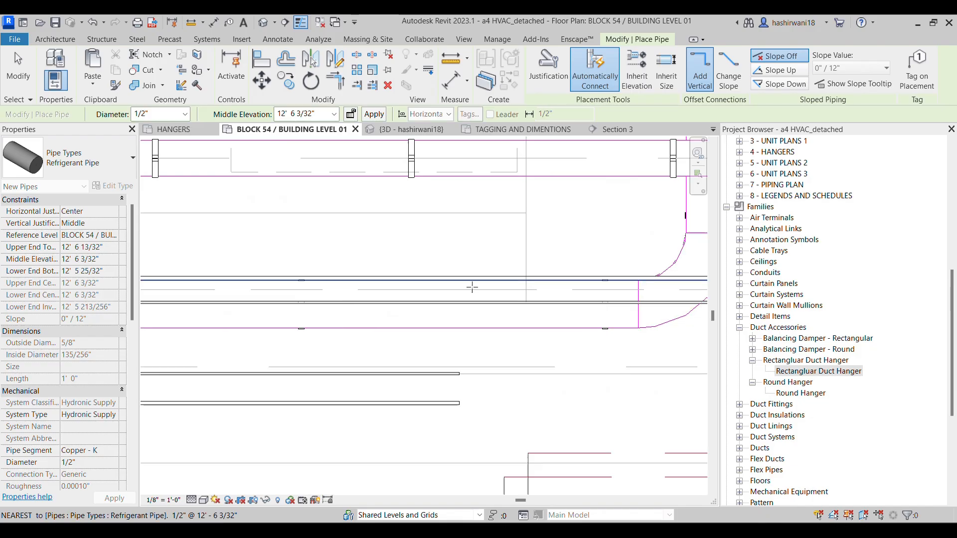
key("a")
key("l")
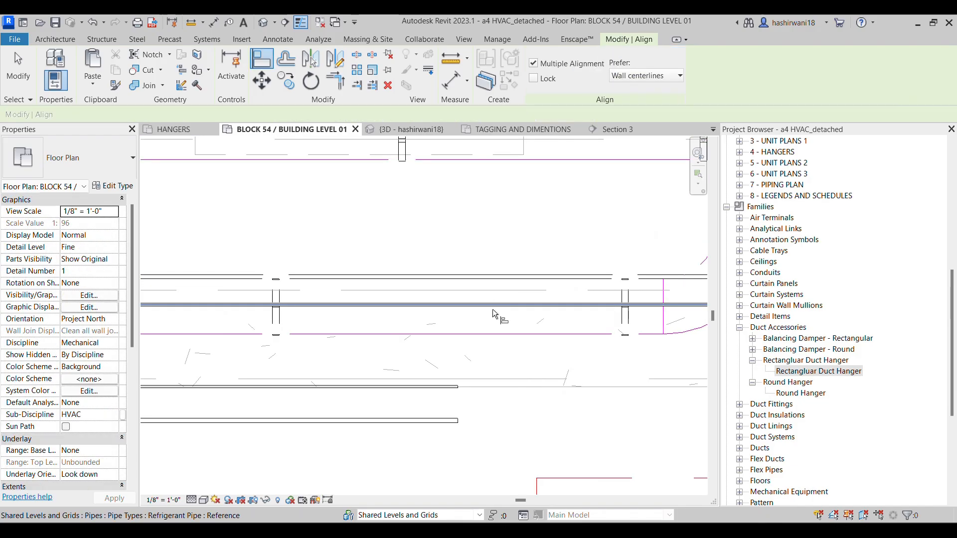
scroll(493, 309, "up", 2)
scroll(517, 308, "up", 3)
scroll(526, 302, "up", 3)
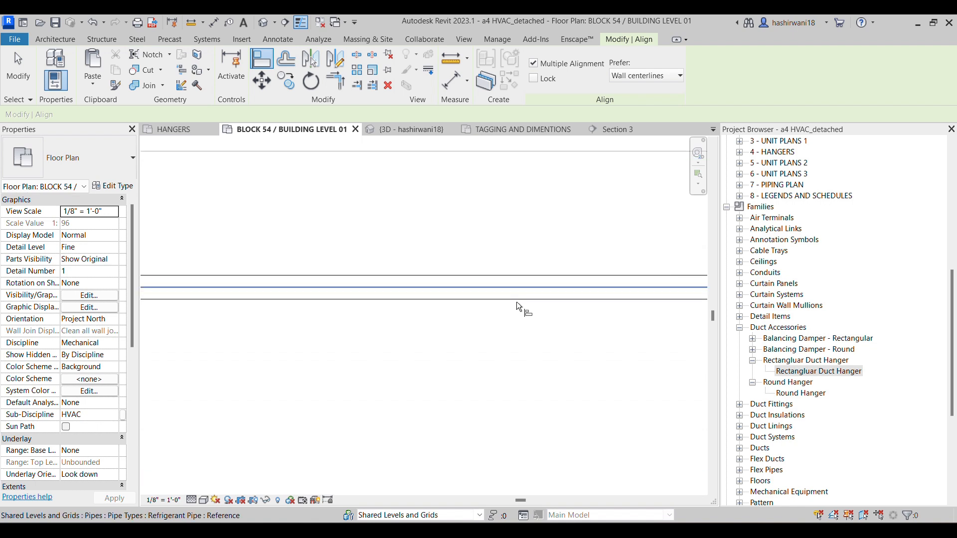
left_click(521, 297)
middle_click_drag(527, 201, 446, 316)
scroll(447, 316, "down", 4)
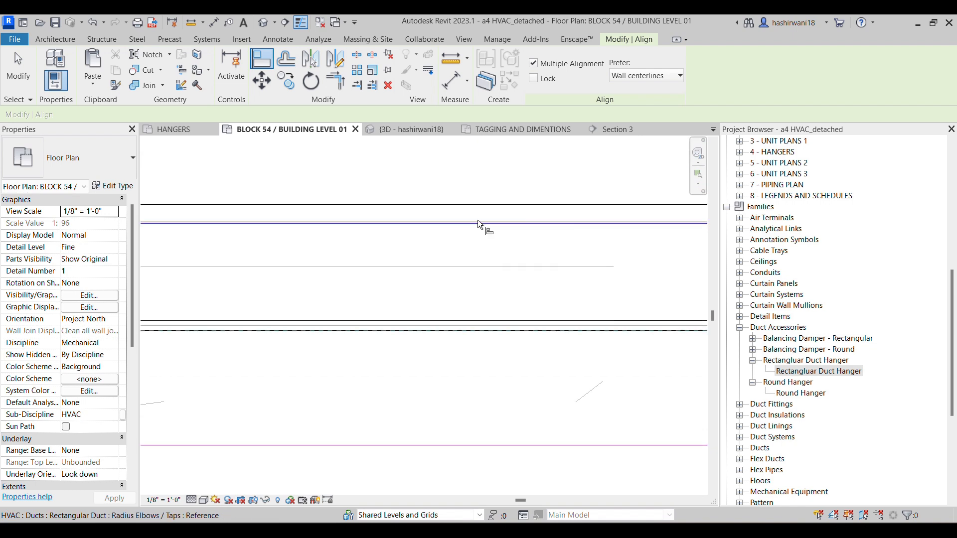
scroll(470, 259, "down", 3)
middle_click_drag(471, 268, 452, 260)
scroll(451, 255, "down", 1)
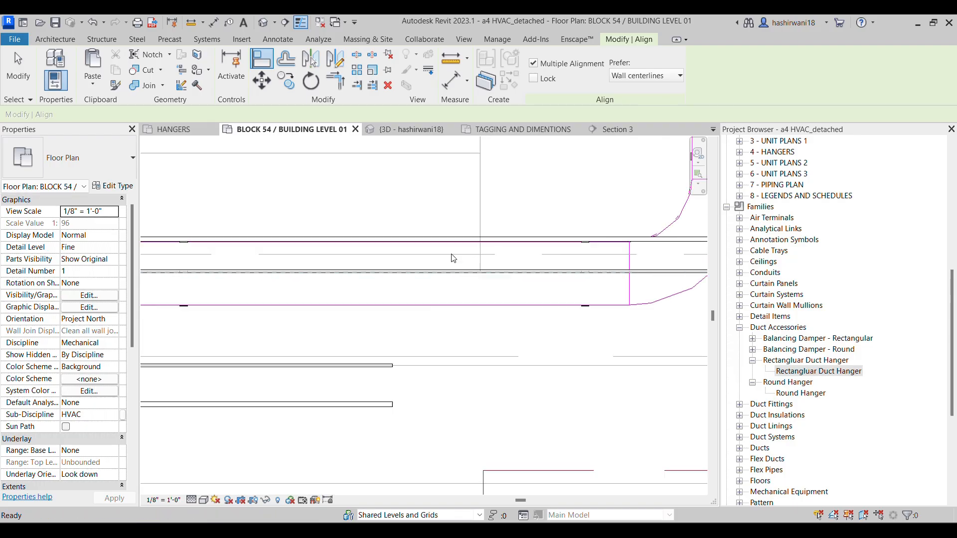
scroll(520, 239, "up", 2)
scroll(518, 238, "up", 2)
left_click(511, 241)
scroll(498, 280, "down", 4)
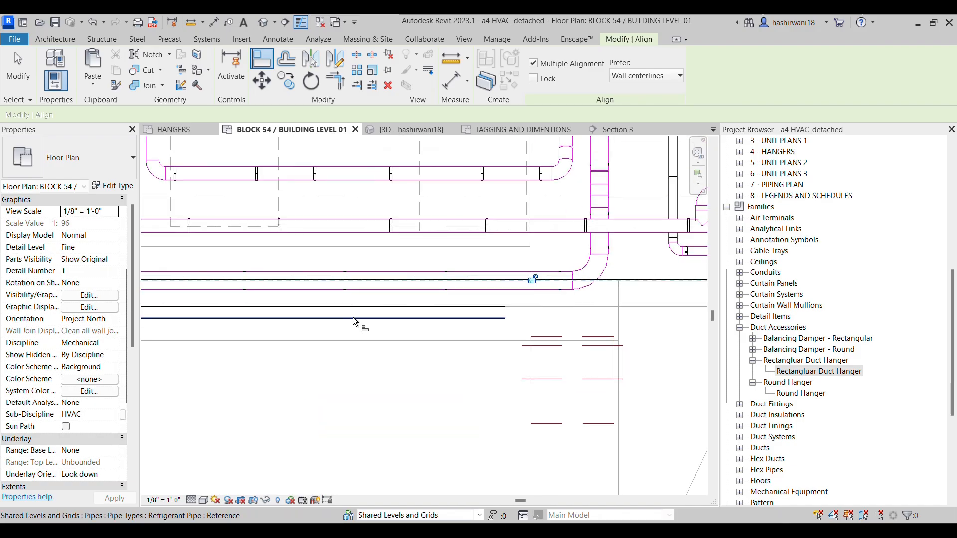
Align the new 1/2" pipe's lower horizontal run with the existing lower refrigerant pipe
scroll(373, 317, "up", 2)
scroll(447, 306, "up", 2)
scroll(447, 307, "up", 4)
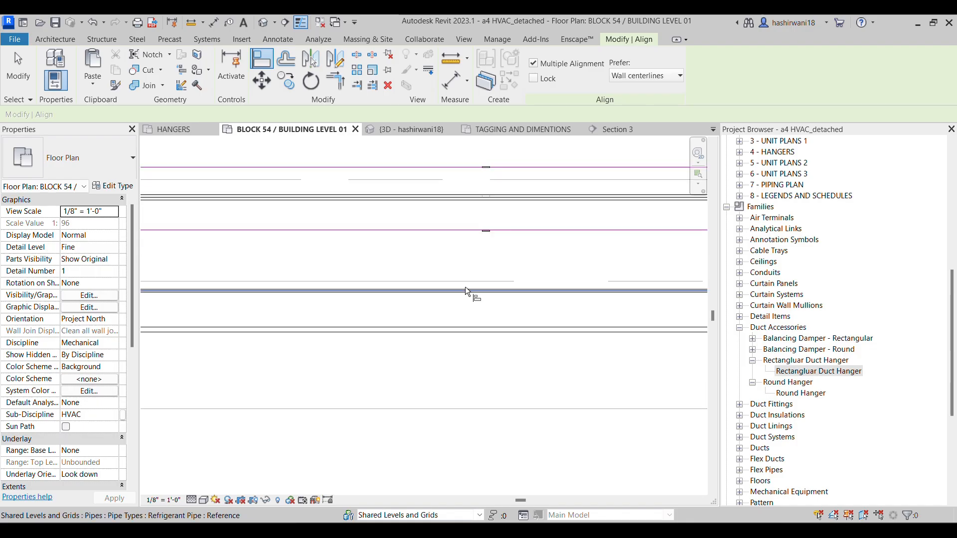
left_click(463, 338)
Align the new pipe's short vertical run at the left end with the existing pipe's vertical run
scroll(562, 375, "down", 2)
middle_click_drag(405, 336, 502, 368)
scroll(501, 367, "down", 2)
middle_click_drag(349, 344, 502, 344)
middle_click_drag(261, 344, 463, 337)
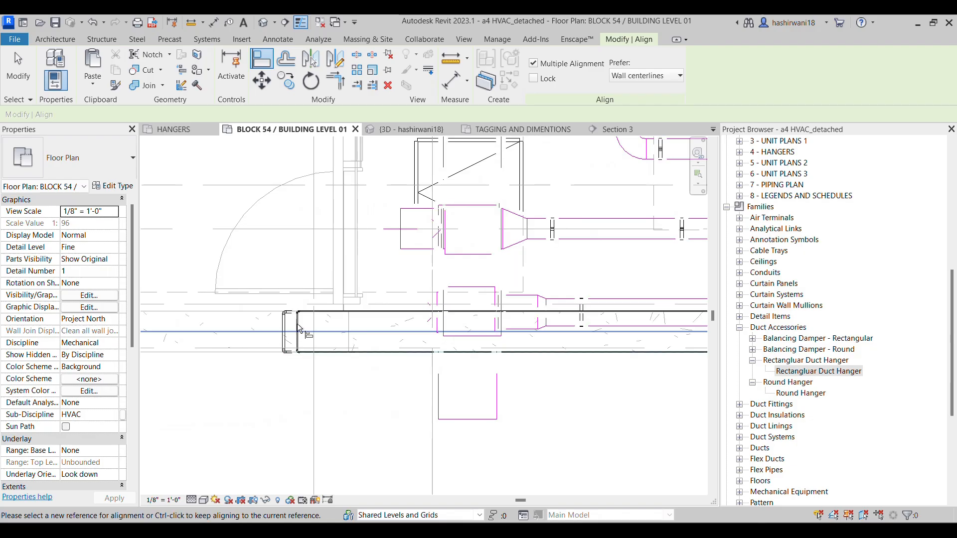
scroll(289, 326, "up", 4)
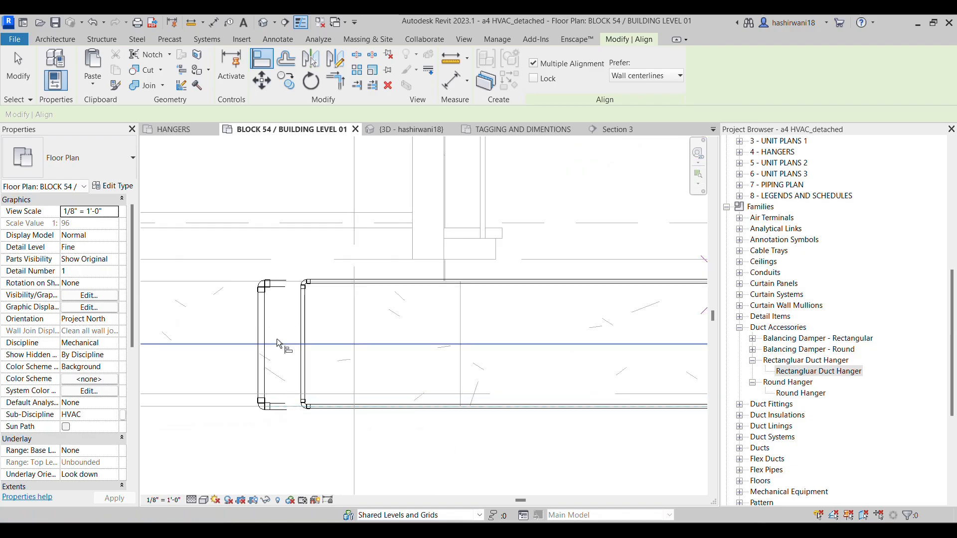
left_click(258, 328)
Leave Align and examine the plan along the aligned pipe runs up to the fan coil unit above the corridor
scroll(497, 364, "down", 2)
middle_click_drag(497, 365, 241, 359)
scroll(344, 359, "down", 2)
scroll(459, 370, "down", 2)
middle_click_drag(459, 369, 329, 329)
middle_click_drag(565, 354, 344, 349)
scroll(584, 377, "down", 1)
mouse_move(584, 378)
middle_mouse_down()
mouse_move(540, 342)
mouse_move(395, 318)
middle_mouse_up()
middle_click_drag(526, 313, 410, 296)
middle_click_drag(322, 317, 407, 411)
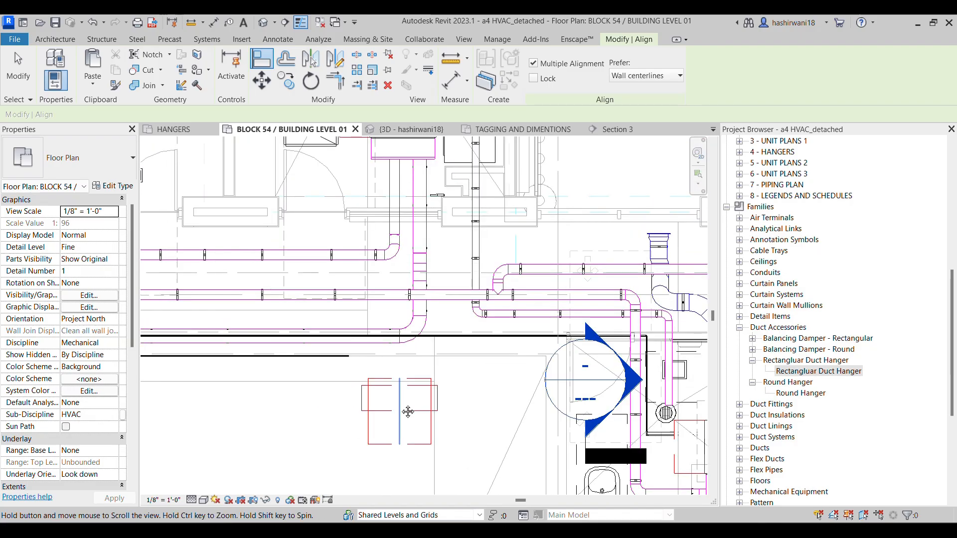
scroll(325, 290, "down", 1)
middle_click_drag(324, 290, 382, 382)
middle_click_drag(376, 254, 390, 250)
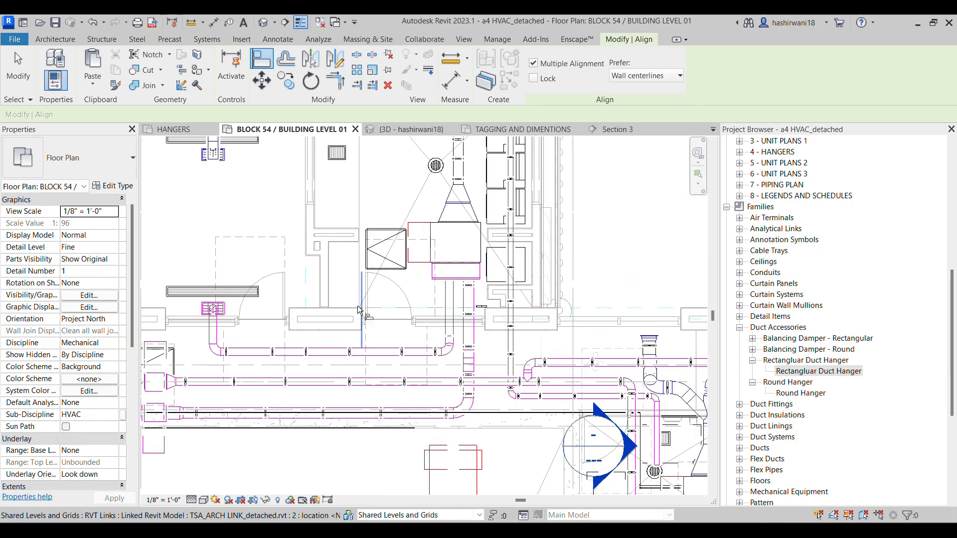
key("Escape")
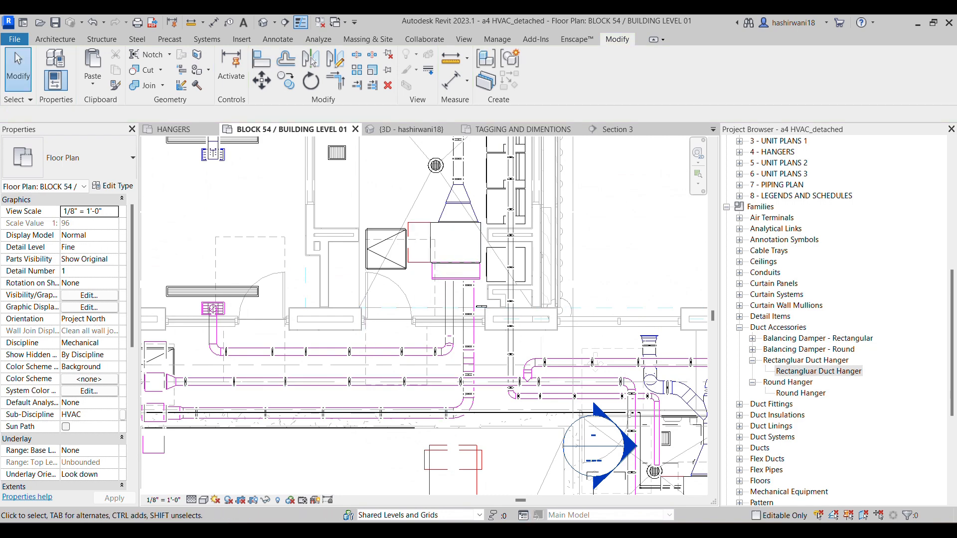
Switch to the HVAC assignment PDF in the browser, check the pipe branch routing to FCU-001-105, and return to Revit
mouse_move(462, 532)
left_click(513, 473)
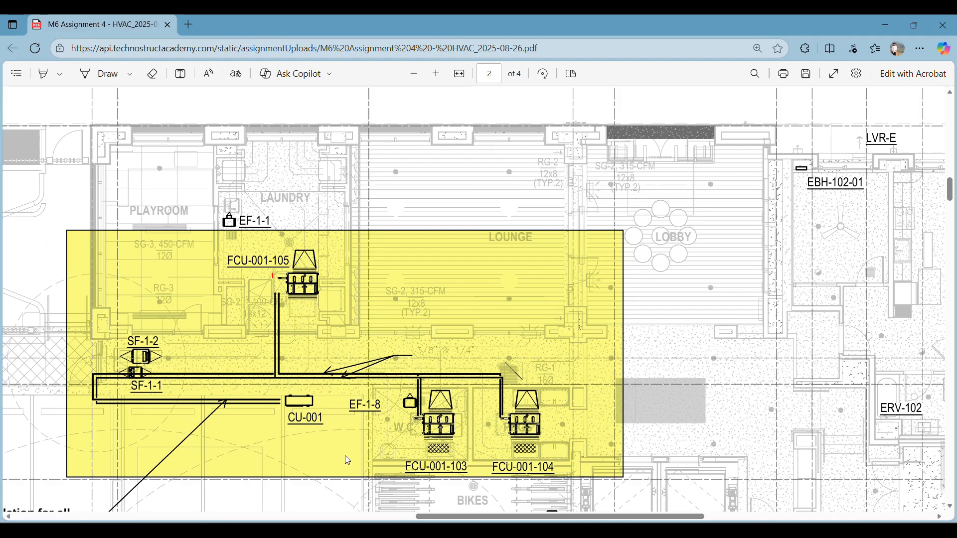
left_click(489, 531)
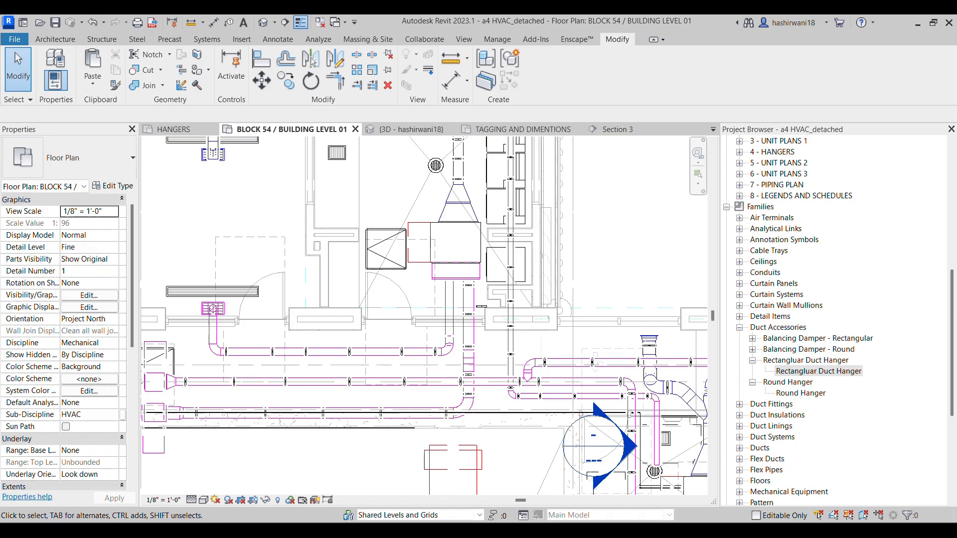
Draw a 1/4" refrigerant branch from the 1/4" main straight up about 10' 2" to beside the upper fan coil unit
middle_click_drag(428, 346, 610, 308)
scroll(564, 377, "up", 6)
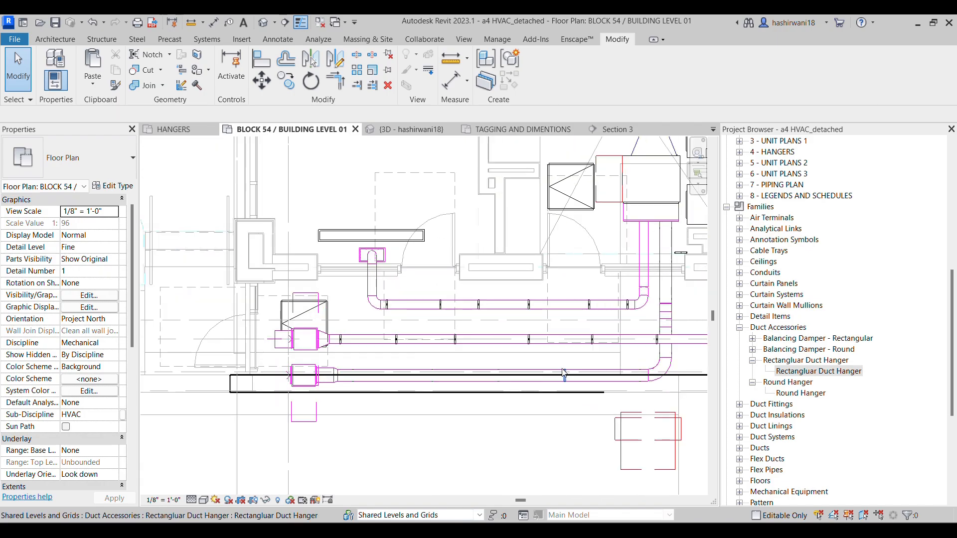
scroll(499, 461, "down", 2)
scroll(464, 343, "down", 3)
scroll(514, 420, "up", 5)
scroll(514, 432, "up", 3)
key("d")
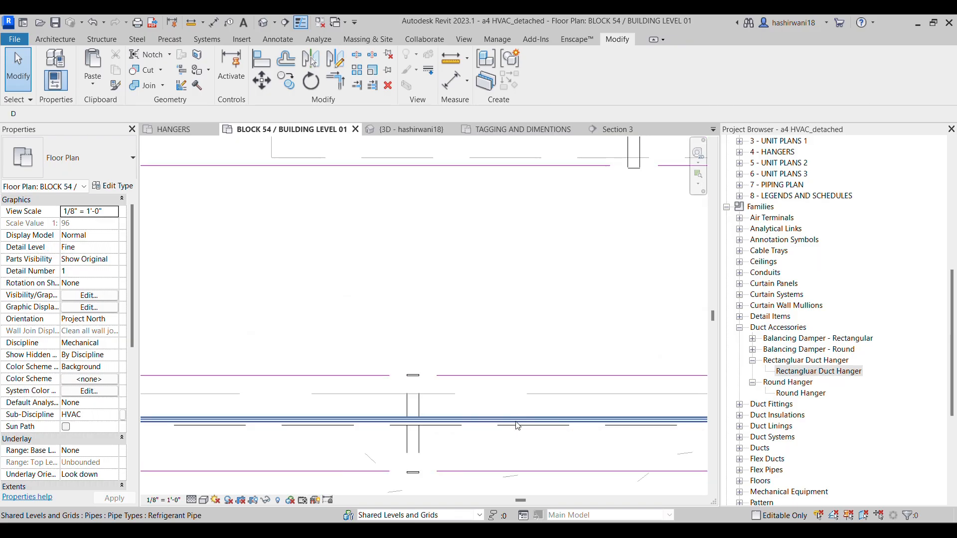
left_click(516, 422)
key("c")
key("s")
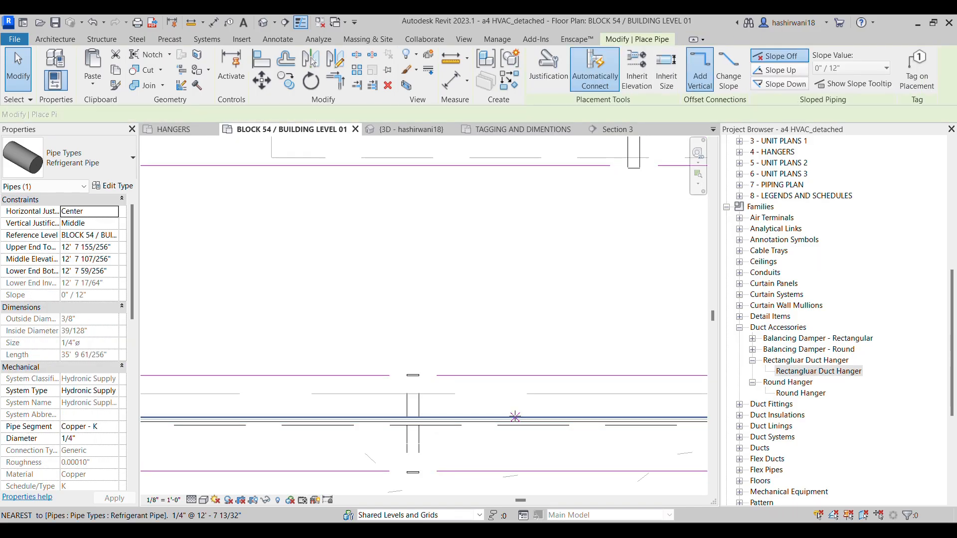
left_click(516, 419)
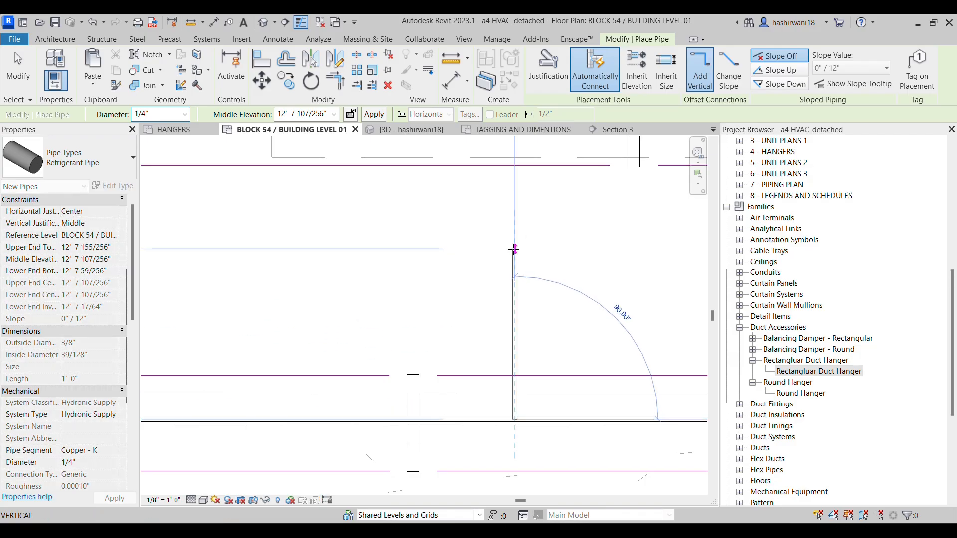
scroll(514, 248, "down", 1)
middle_click_drag(515, 248, 455, 357)
scroll(455, 357, "down", 4)
middle_click_drag(474, 321, 469, 341)
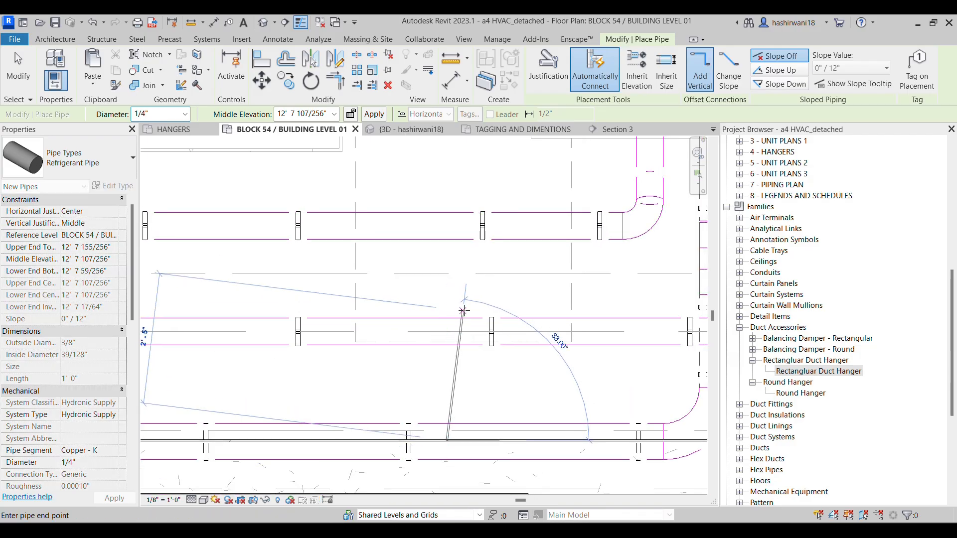
middle_click_drag(451, 305, 433, 453)
scroll(433, 453, "down", 1)
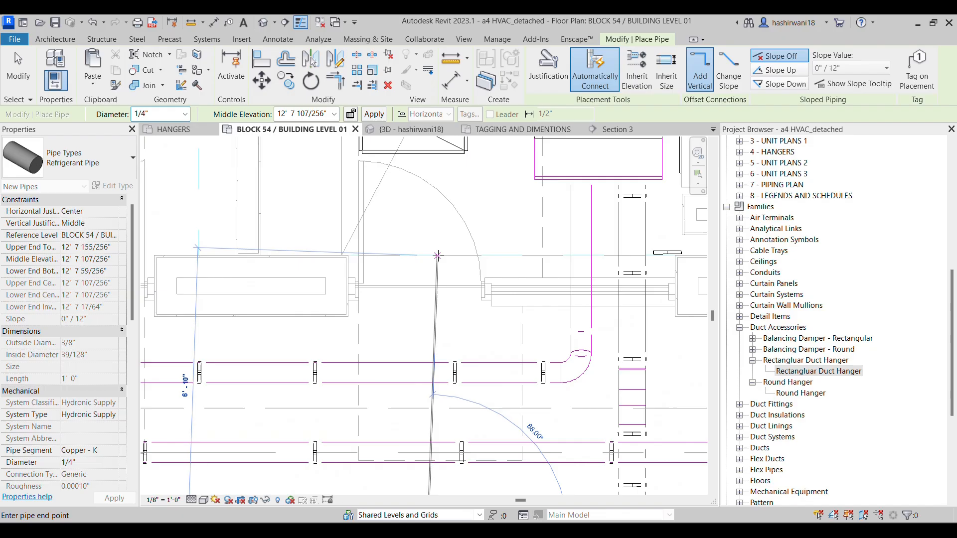
middle_click_drag(430, 236, 406, 335)
scroll(407, 336, "down", 1)
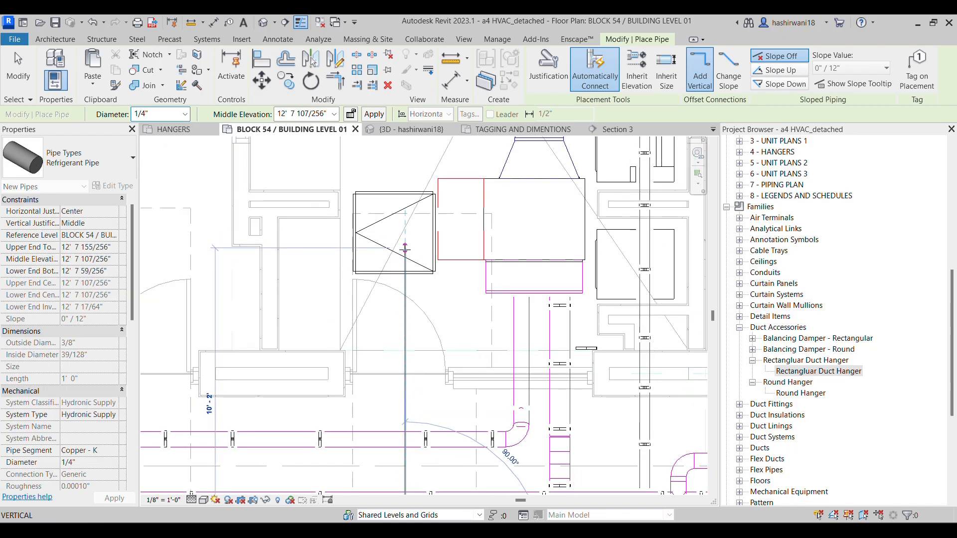
left_click(405, 248)
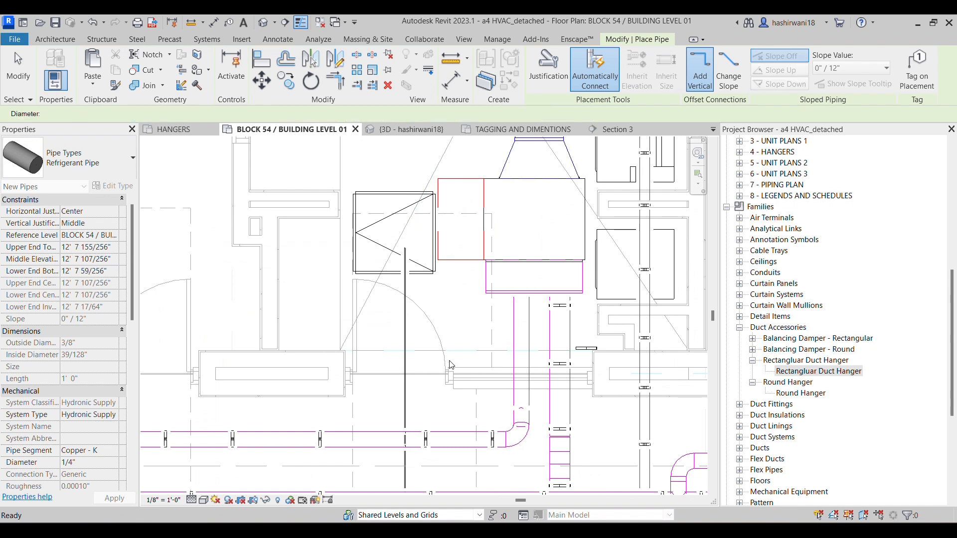
scroll(477, 278, "up", 3)
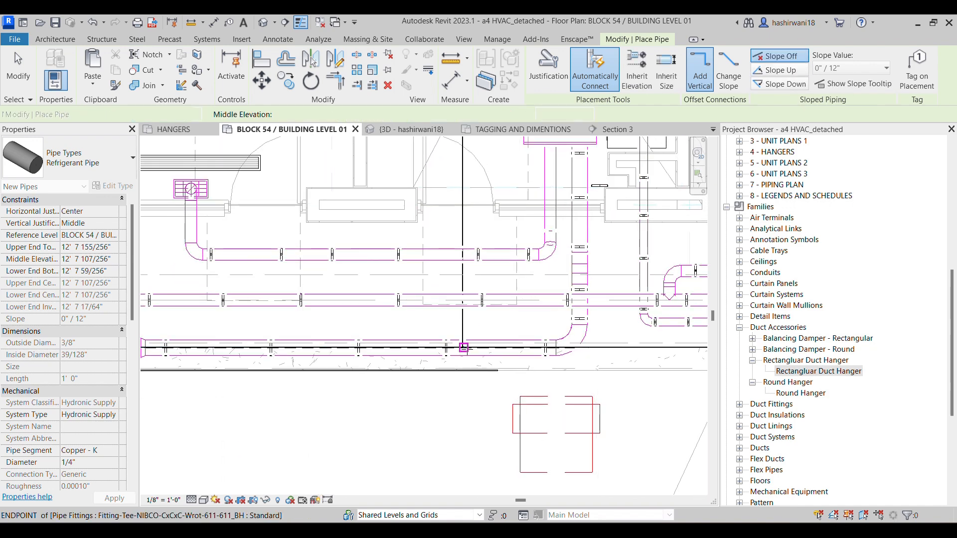
scroll(467, 351, "up", 2)
scroll(468, 350, "up", 2)
key("Escape")
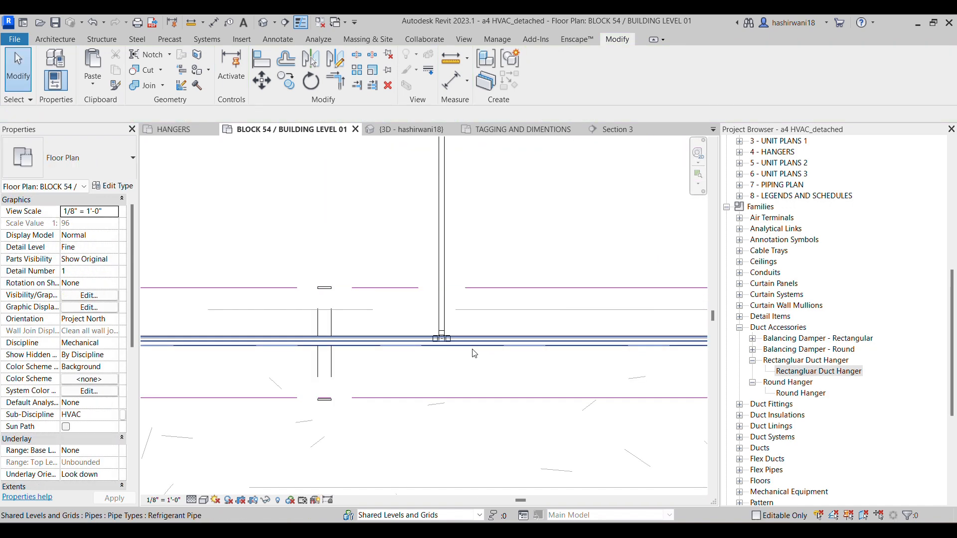
Draw a 1/2" refrigerant branch from the 1/2" main straight up beside the 1/4" branch, ending just short of its upper end
left_click(452, 343)
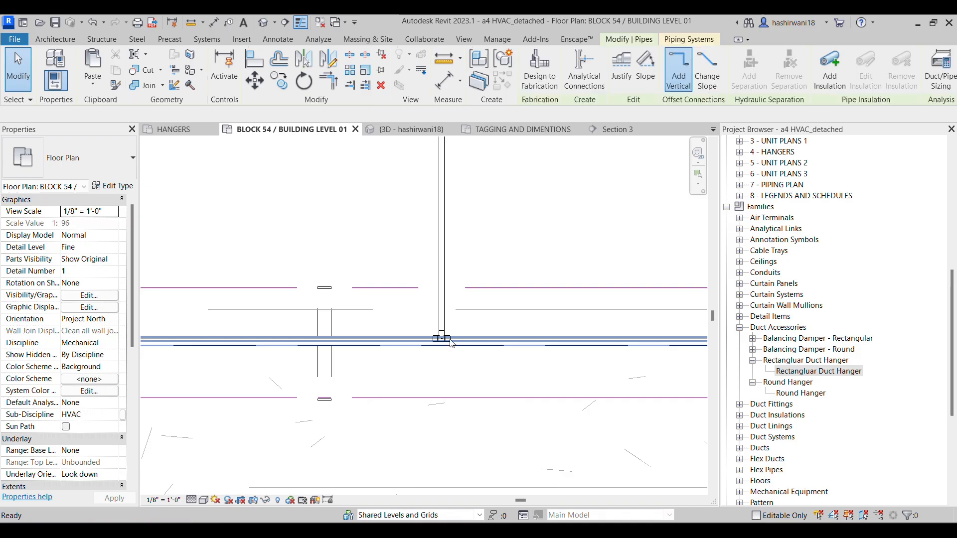
key("c")
key("s")
left_click(463, 345)
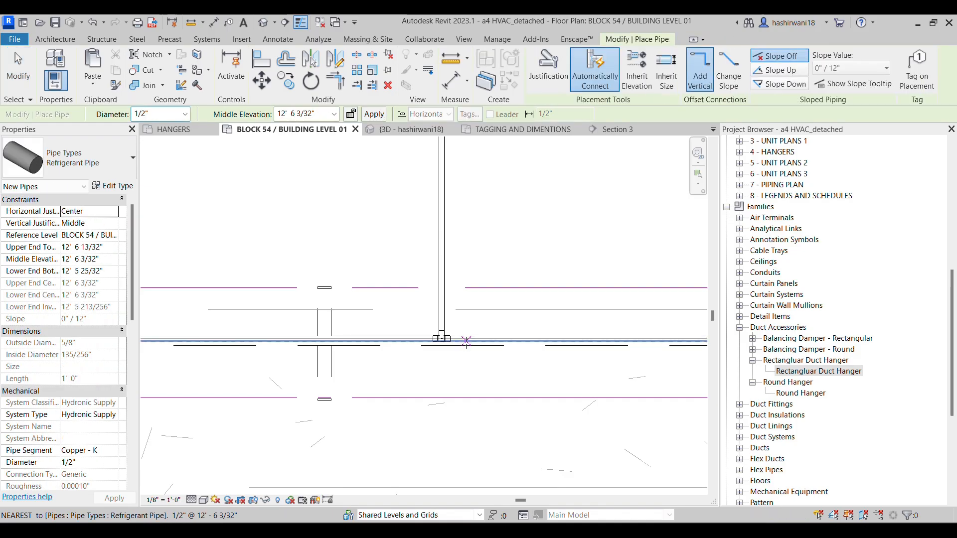
middle_click_drag(464, 165, 440, 349)
scroll(449, 196, "down", 1)
middle_click_drag(450, 150, 424, 439)
scroll(447, 172, "down", 2)
scroll(422, 190, "down", 1)
middle_click_drag(405, 156, 391, 316)
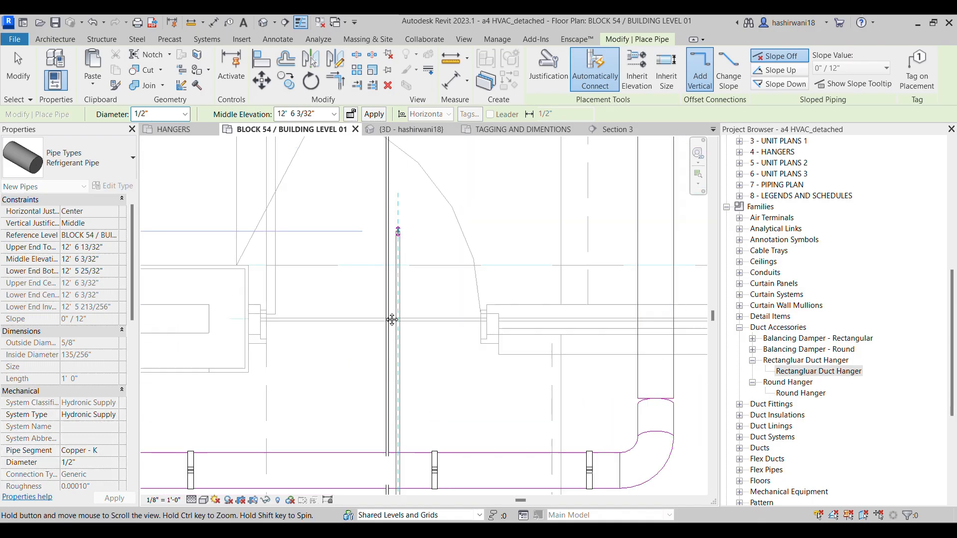
scroll(391, 314, "down", 1)
left_click(383, 178)
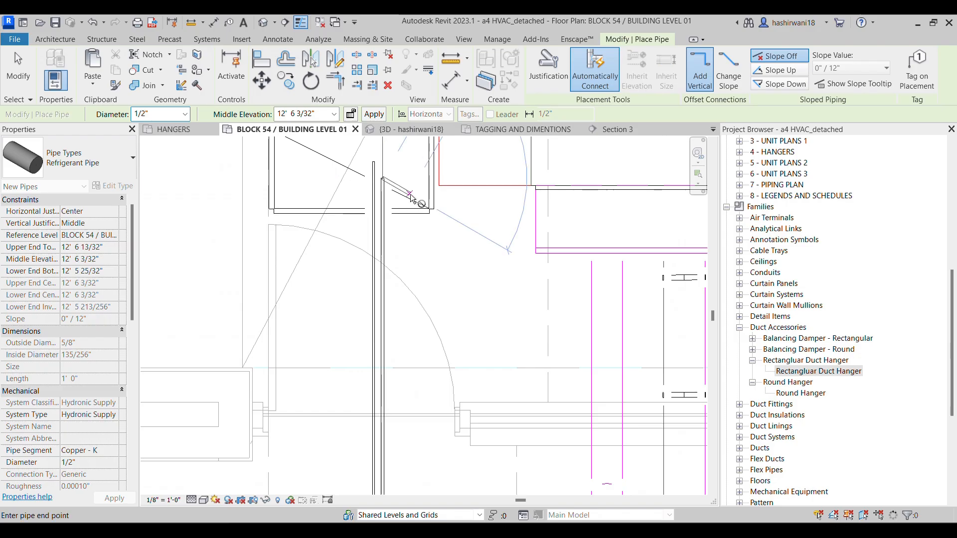
key("Escape")
key("Escape")
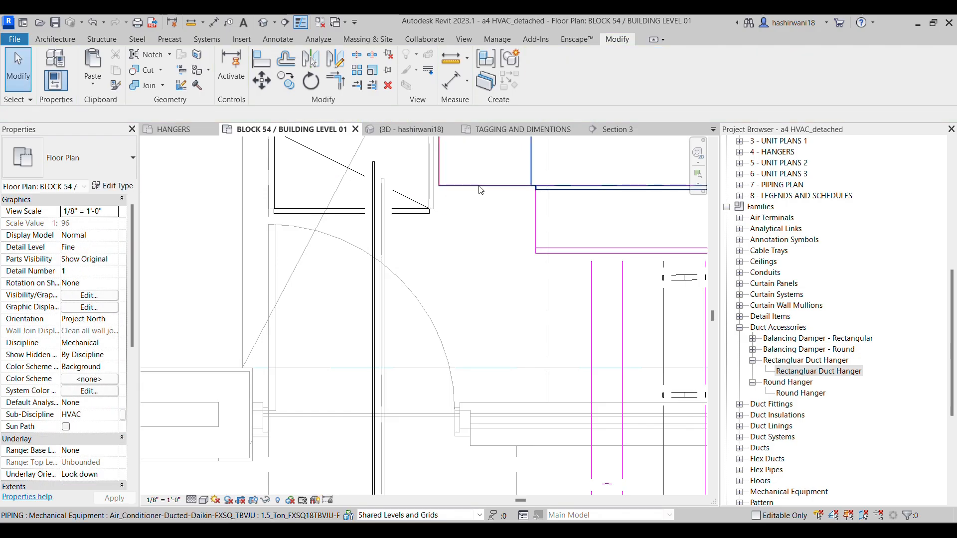
Draw a 1/4" pipe from the upper fan coil unit's 1/4" connector across and down to the open end of the 1/4" branch
left_click(487, 237)
middle_click_drag(489, 231, 536, 318)
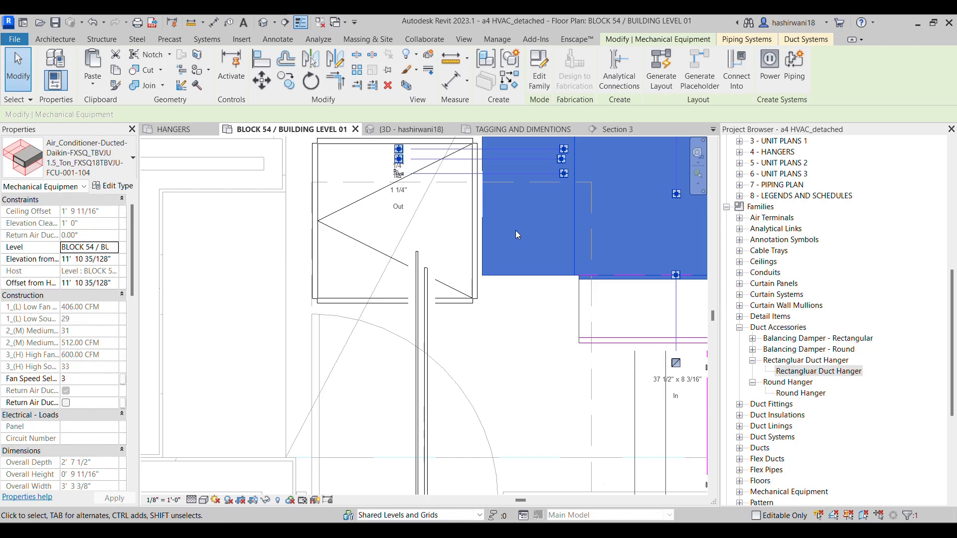
scroll(516, 231, "up", 1)
middle_click_drag(468, 214, 521, 235)
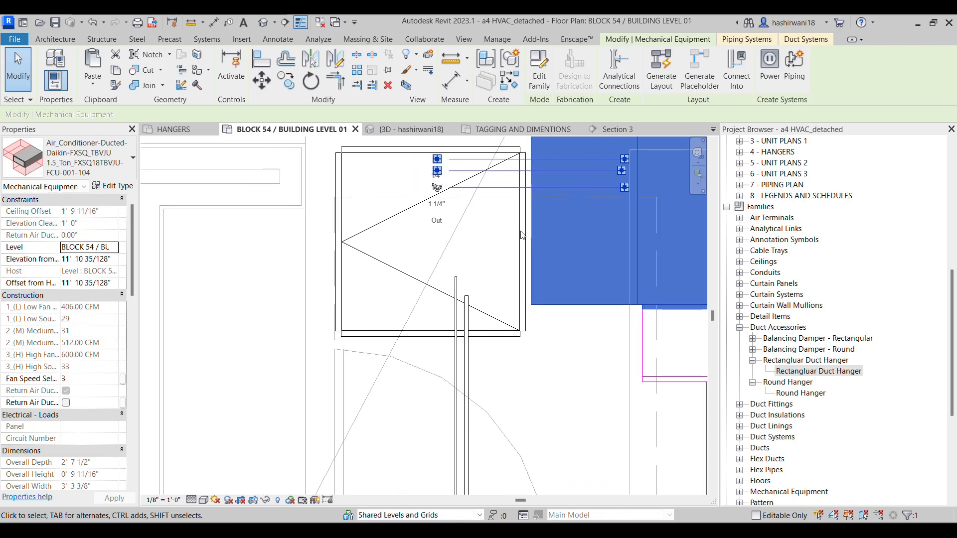
left_click(438, 156)
right_click(439, 156)
left_click(587, 231)
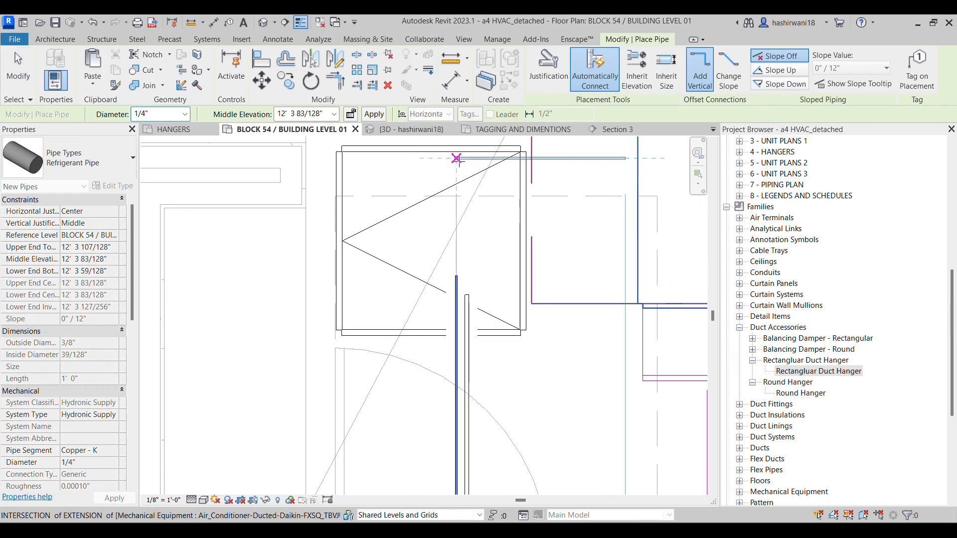
left_click(459, 232)
left_click(456, 276)
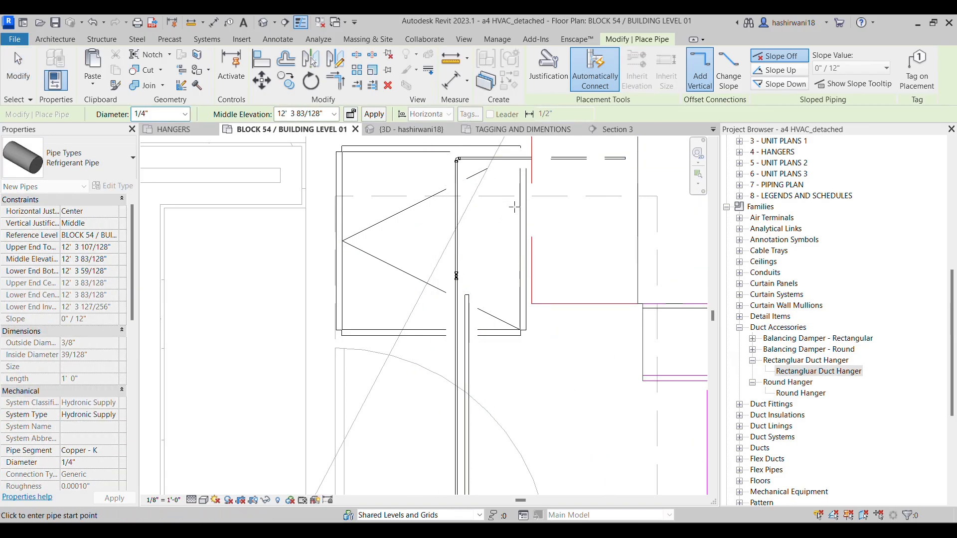
key("Escape")
key("Escape")
Inspect the elbow and short vertical pipe where the 1/4" connection meets the branch
scroll(472, 282, "up", 2)
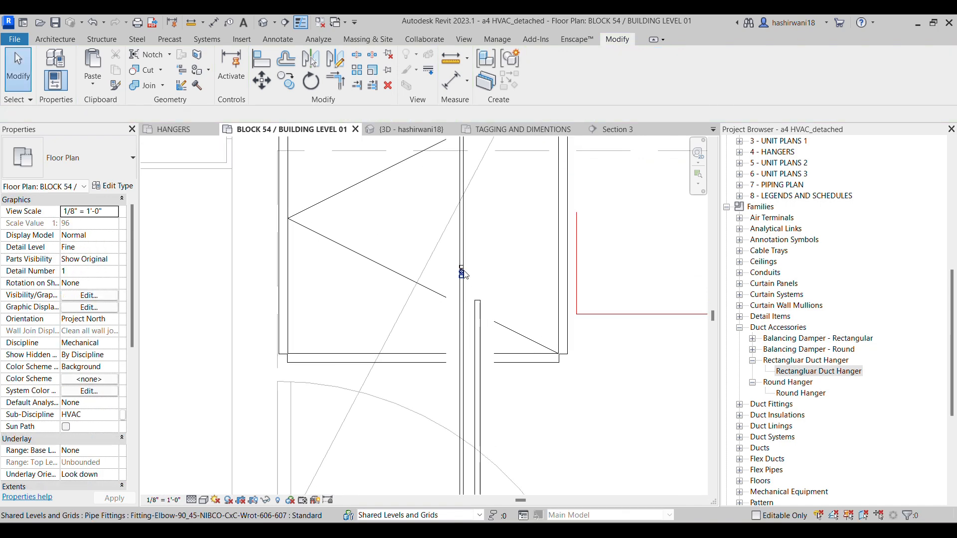
scroll(464, 262, "up", 2)
left_click(463, 276)
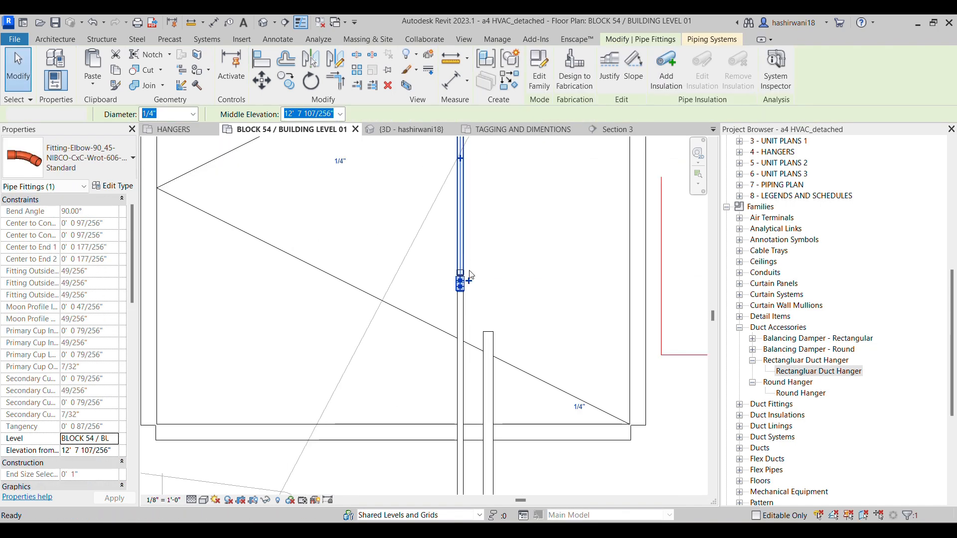
key("Escape")
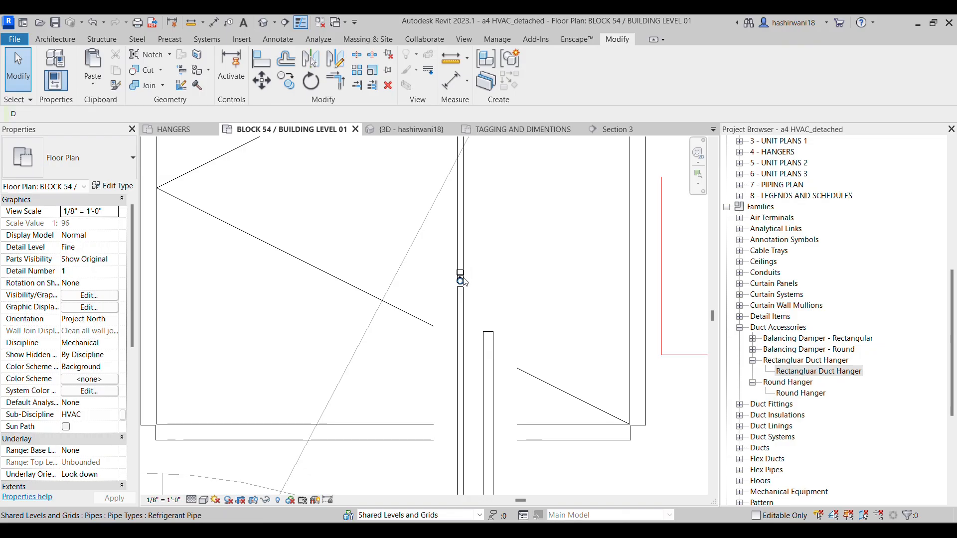
left_click(461, 280)
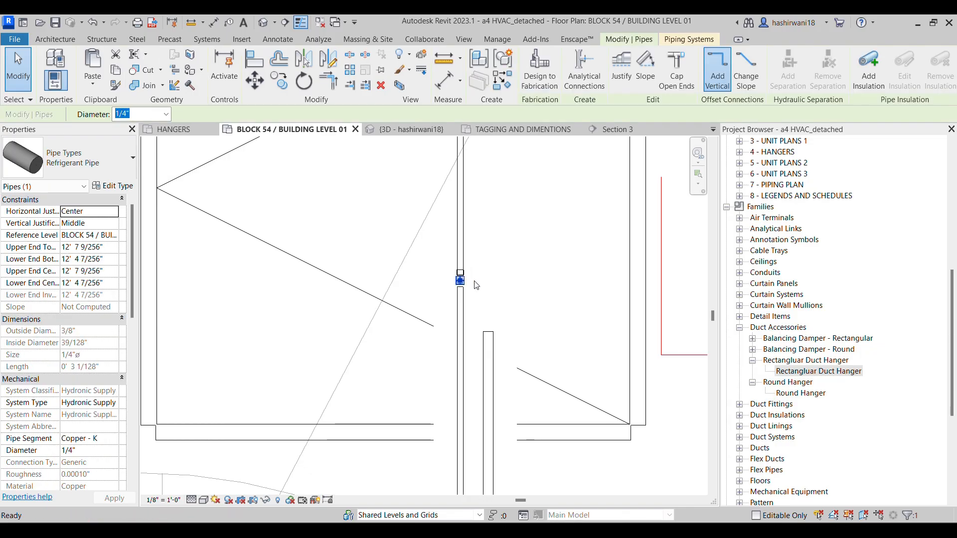
left_click(493, 286)
Draw a 1/2" pipe from the upper fan coil unit's 1/2" connector across and down to the end of the 1/2" branch
scroll(496, 311, "down", 2)
scroll(496, 311, "down", 1)
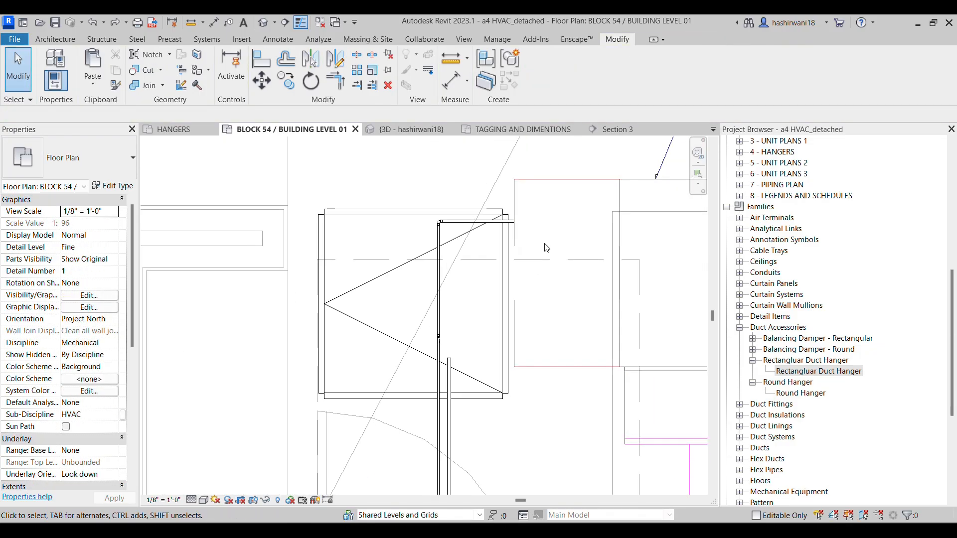
left_click(594, 261)
right_click(603, 236)
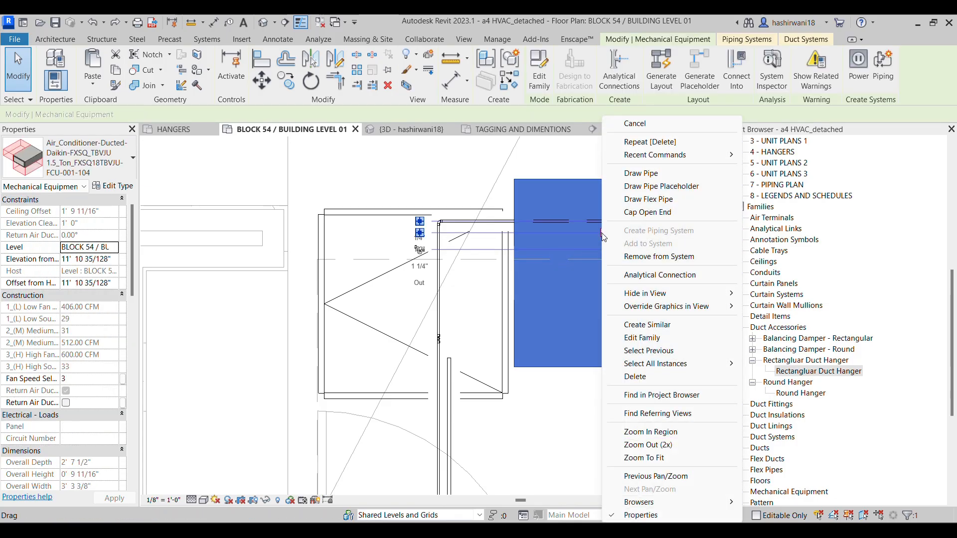
left_click(652, 176)
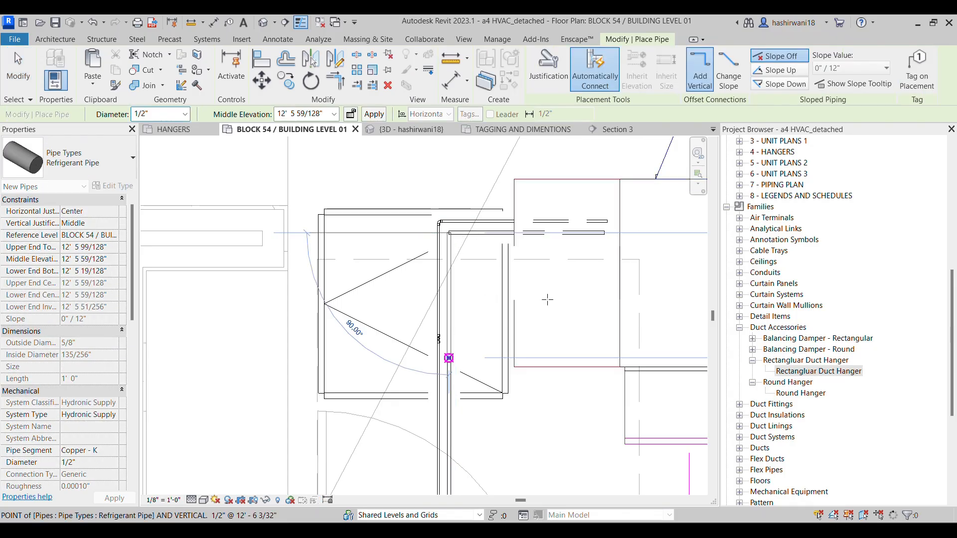
key("Escape")
Examine the refrigerant pipe routing on the plan from the upper fan coil unit along the corridor mains and down to the lower units
scroll(526, 366, "down", 1)
middle_click_drag(525, 366, 515, 316)
scroll(462, 297, "down", 2)
middle_click_drag(462, 297, 474, 280)
scroll(502, 438, "down", 2)
middle_click_drag(502, 438, 449, 282)
scroll(439, 364, "down", 1)
scroll(430, 368, "up", 3)
middle_click_drag(663, 372, 473, 372)
scroll(520, 361, "down", 2)
scroll(539, 353, "down", 2)
middle_click_drag(540, 353, 437, 335)
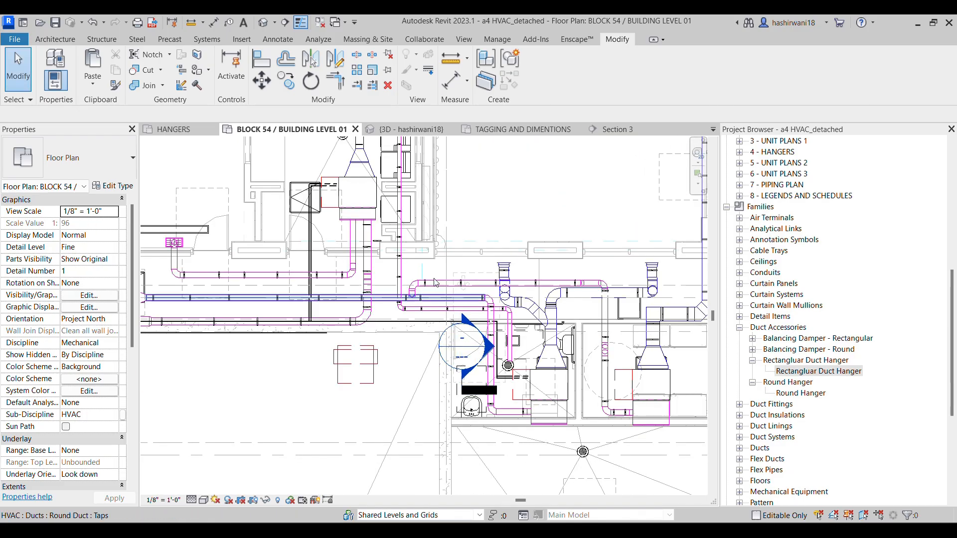
scroll(453, 244, "down", 1)
mouse_move(453, 244)
middle_mouse_down()
mouse_move(531, 226)
mouse_move(541, 275)
mouse_move(529, 280)
middle_mouse_up()
scroll(437, 380, "up", 2)
middle_click_drag(513, 392, 619, 394)
scroll(619, 394, "down", 2)
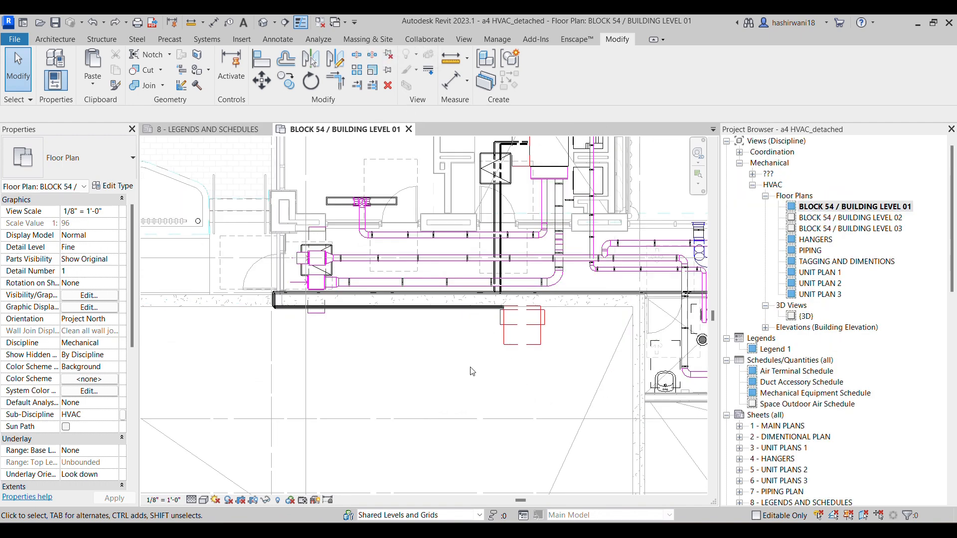
scroll(477, 373, "down", 2)
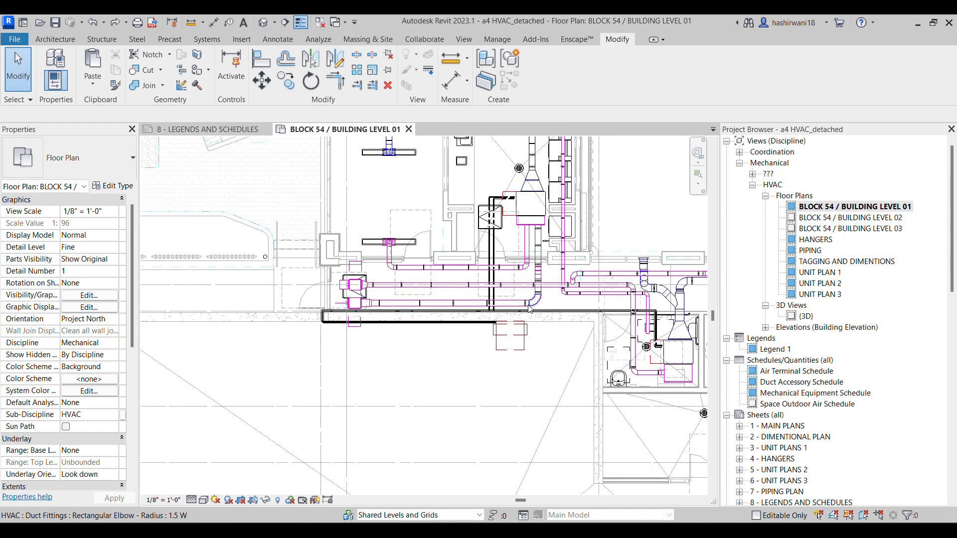
middle_click_drag(517, 276, 435, 352)
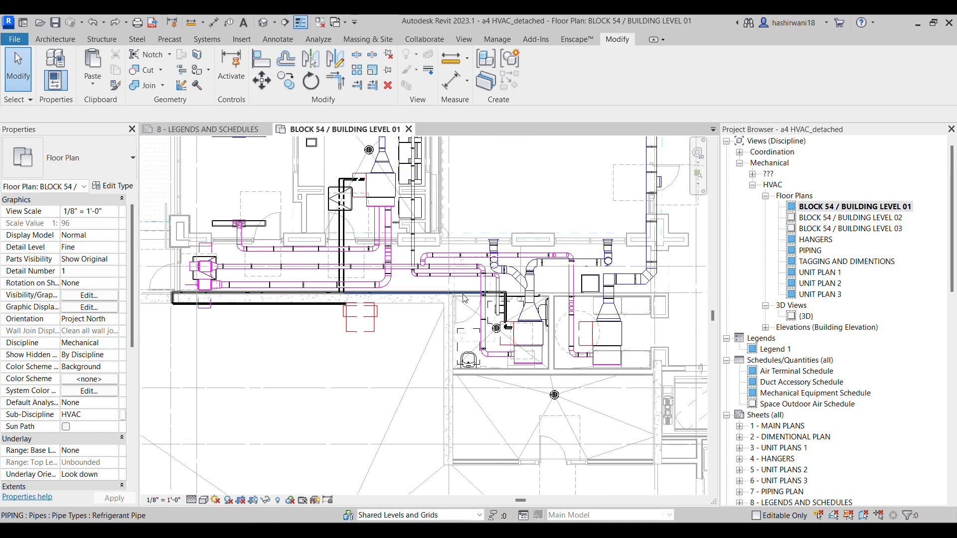
Remove the insulation from the horizontal 1/2" main running beyond the branch junction
scroll(463, 298, "up", 5)
middle_click_drag(529, 310, 693, 326)
scroll(693, 326, "down", 3)
scroll(343, 317, "up", 4)
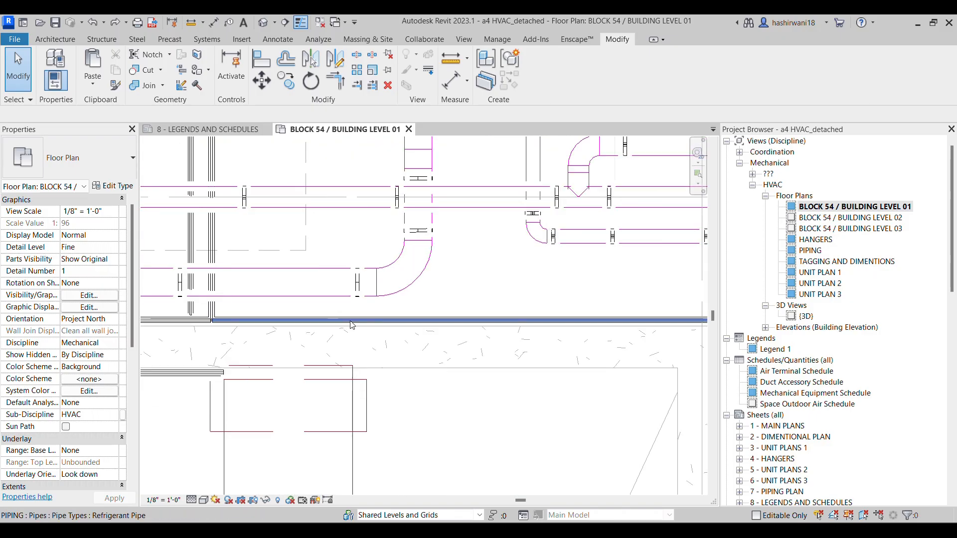
left_click(367, 323)
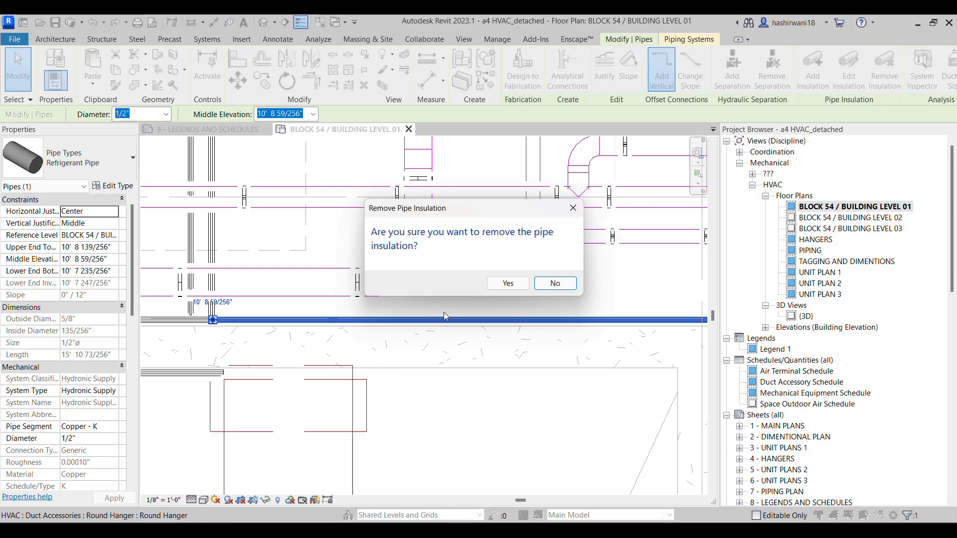
left_click(508, 284)
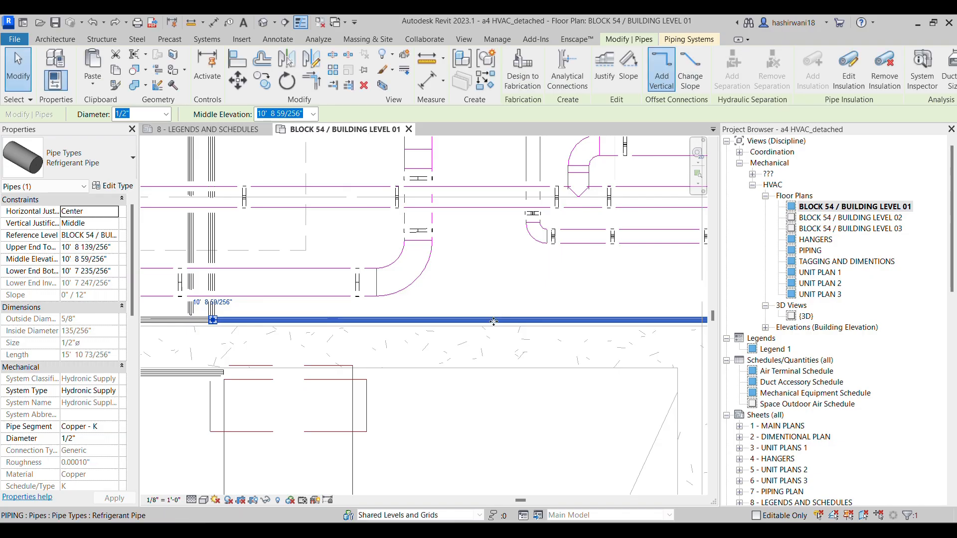
Add PVC Jacketed Fiberglass insulation with a 1/2" thickness to the selected 1/2" main
scroll(452, 320, "up", 2)
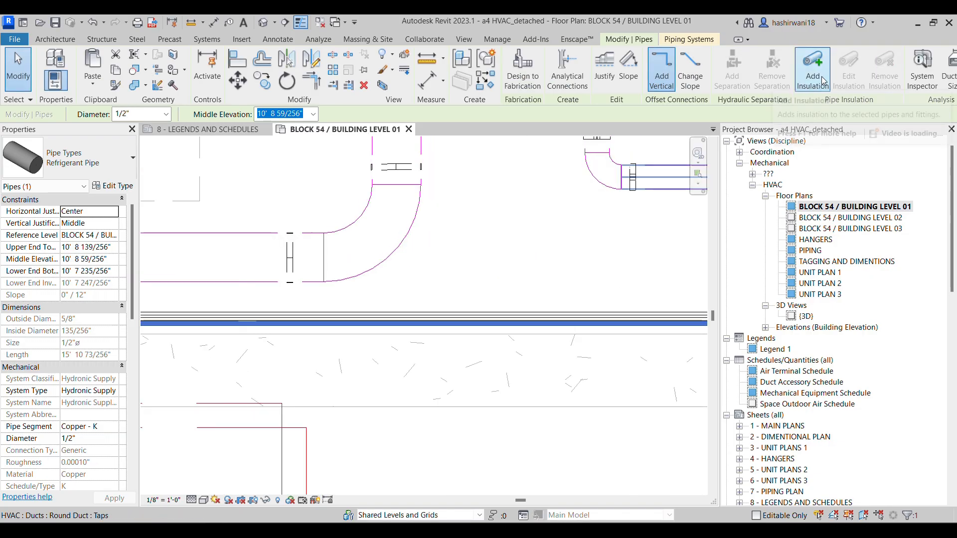
left_click(823, 82)
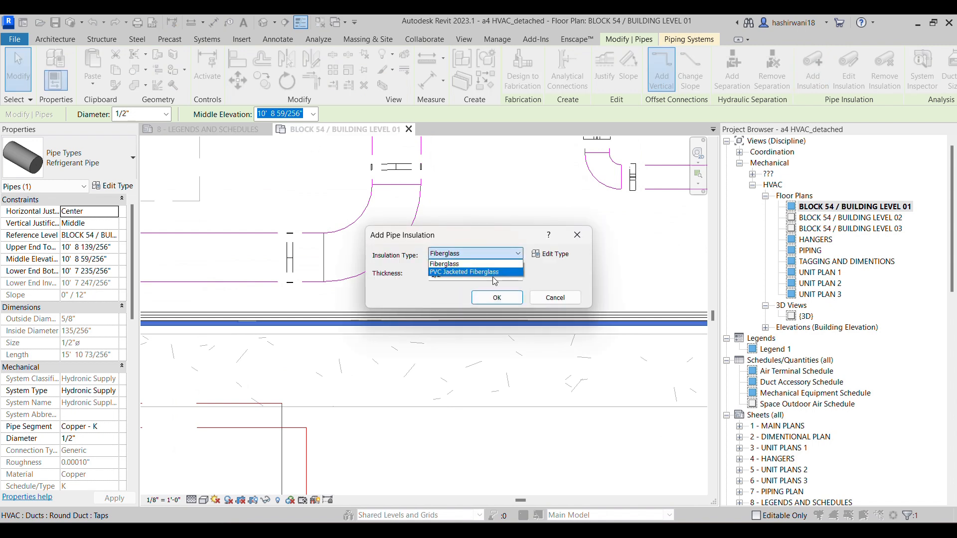
left_click(462, 272)
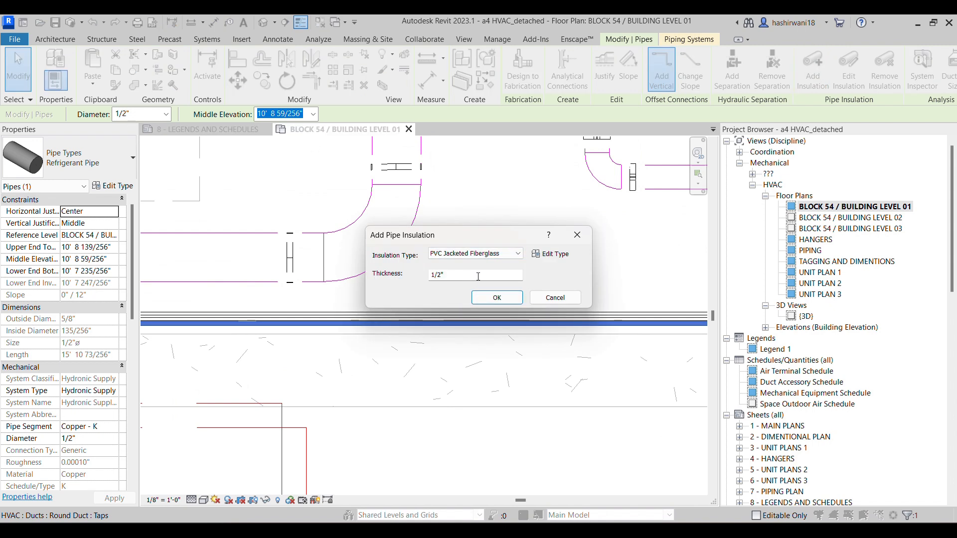
left_click(496, 299)
left_click(481, 334)
Select the whole network connected to the 1/2" main and open the 3D view
scroll(486, 329, "down", 4)
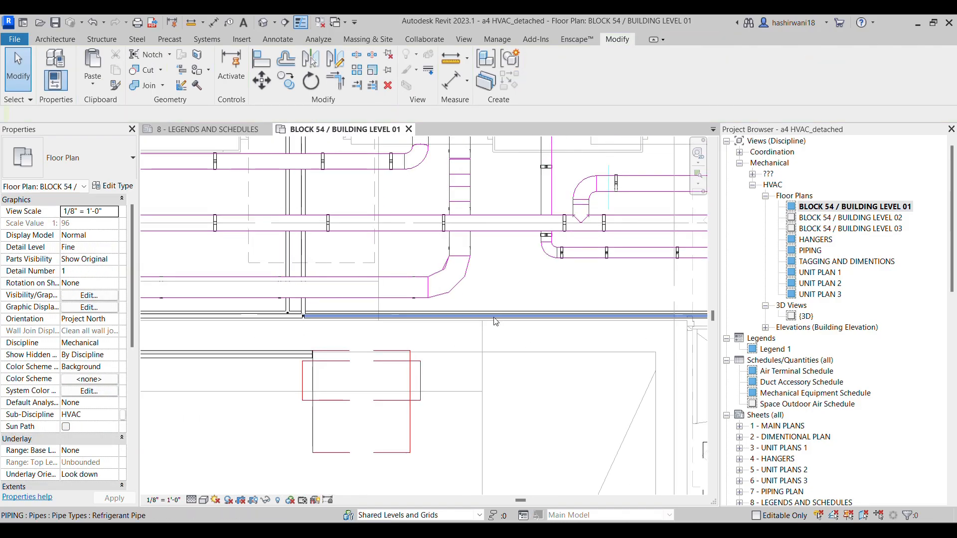
key("Tab")
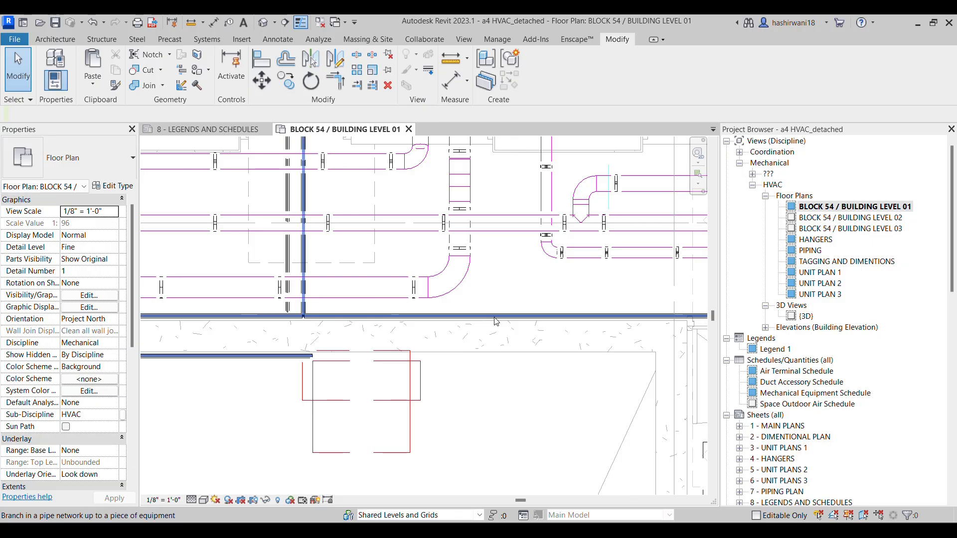
key("Tab")
left_click(496, 322)
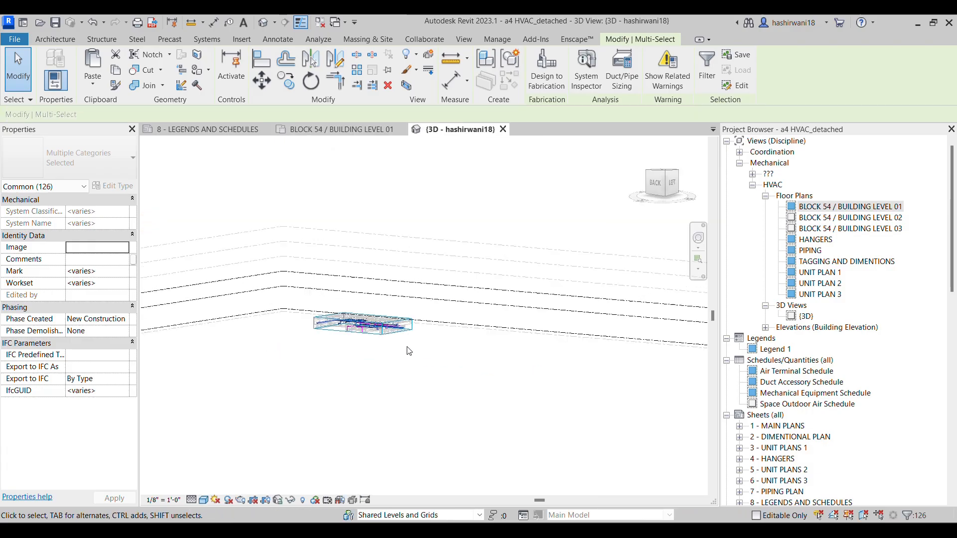
Examine the selected network in 3D, following the refrigerant pipes around the outdoor heat pump, the branch junctions and the fan coil units
scroll(300, 314, "up", 5)
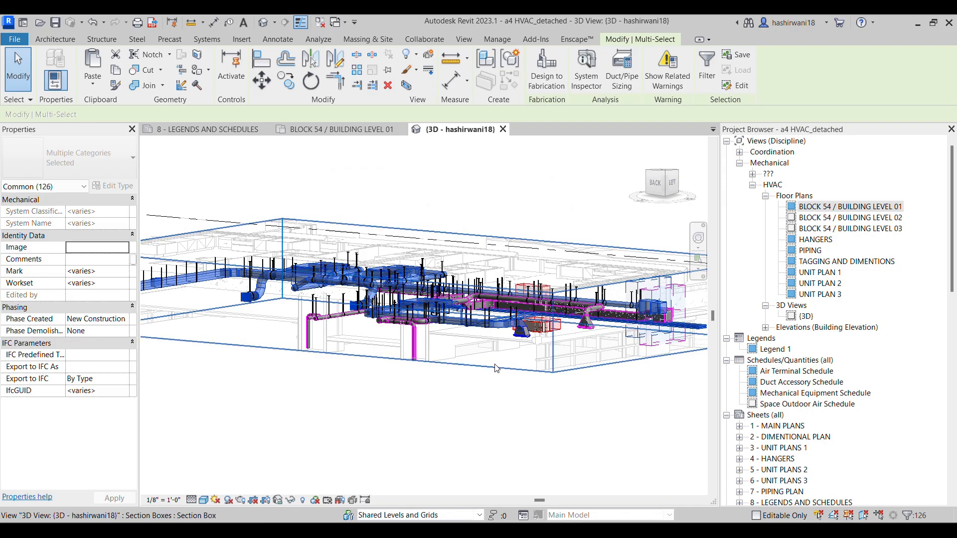
middle_click_drag(493, 381, 417, 434, "shift")
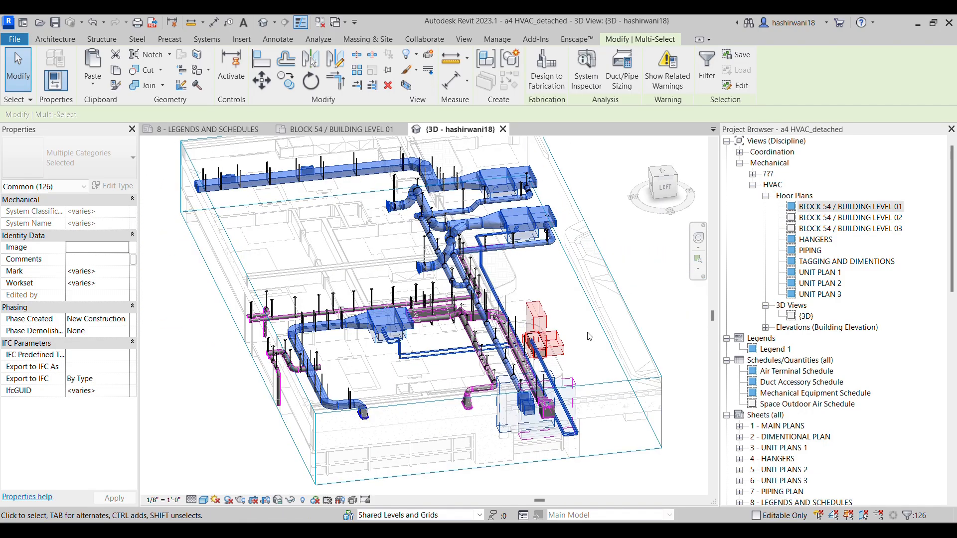
middle_click_drag(591, 337, 540, 349, "shift")
scroll(541, 349, "up", 5)
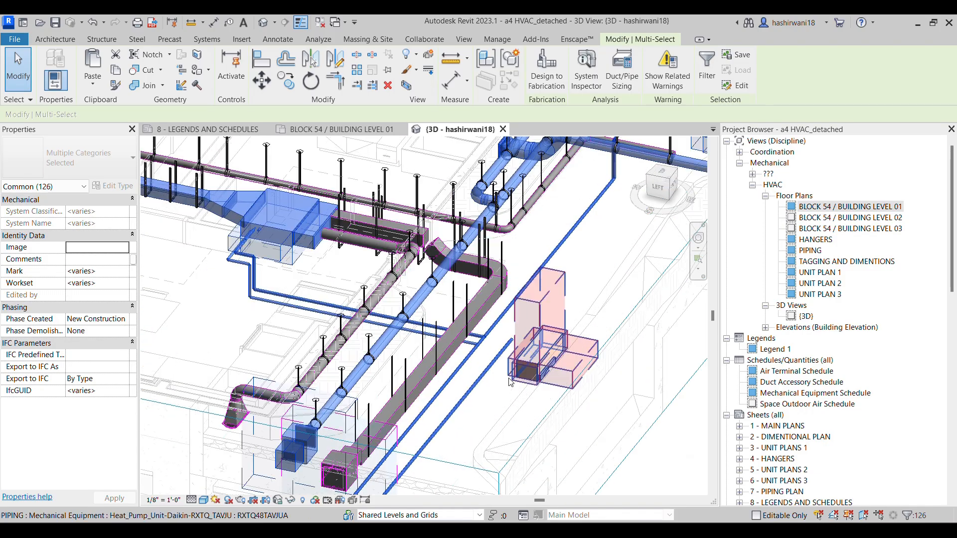
middle_click_drag(544, 356, 629, 278)
middle_click_drag(579, 326, 678, 205)
scroll(442, 457, "up", 1)
middle_click_drag(442, 457, 455, 424, "shift")
scroll(526, 188, "up", 6)
middle_click_drag(529, 187, 527, 297)
middle_click_drag(439, 374, 420, 393)
scroll(456, 265, "down", 2)
middle_click_drag(456, 264, 403, 363)
scroll(448, 312, "down", 2)
middle_click_drag(449, 311, 393, 369)
middle_click_drag(581, 192, 404, 365)
scroll(269, 395, "down", 1)
middle_click_drag(466, 301, 476, 346, "shift")
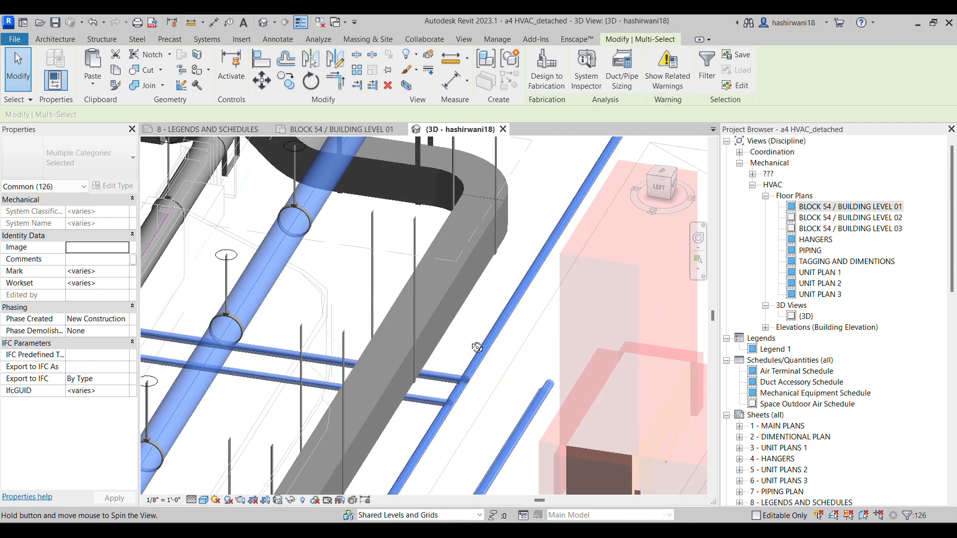
scroll(438, 382, "up", 2)
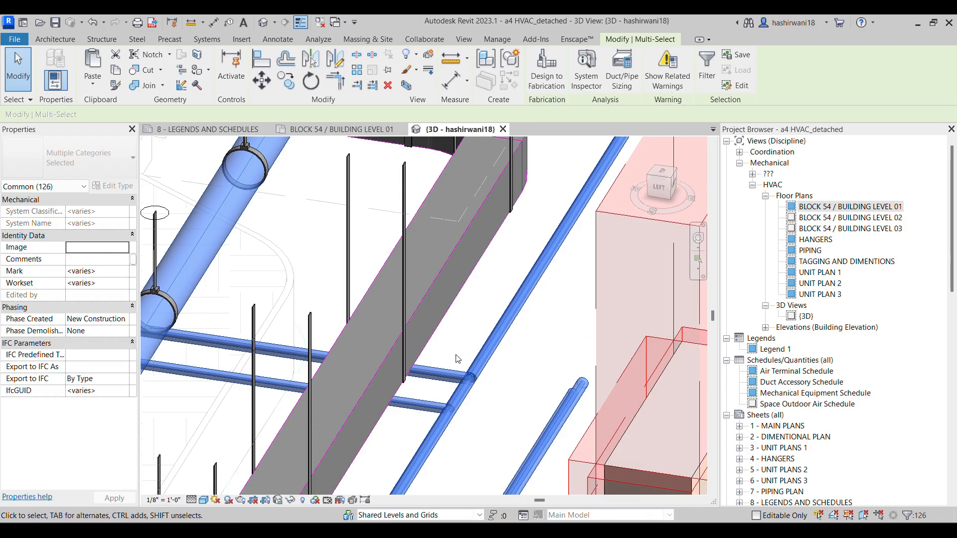
scroll(457, 363, "down", 4)
middle_click_drag(549, 307, 502, 271)
scroll(458, 244, "up", 5)
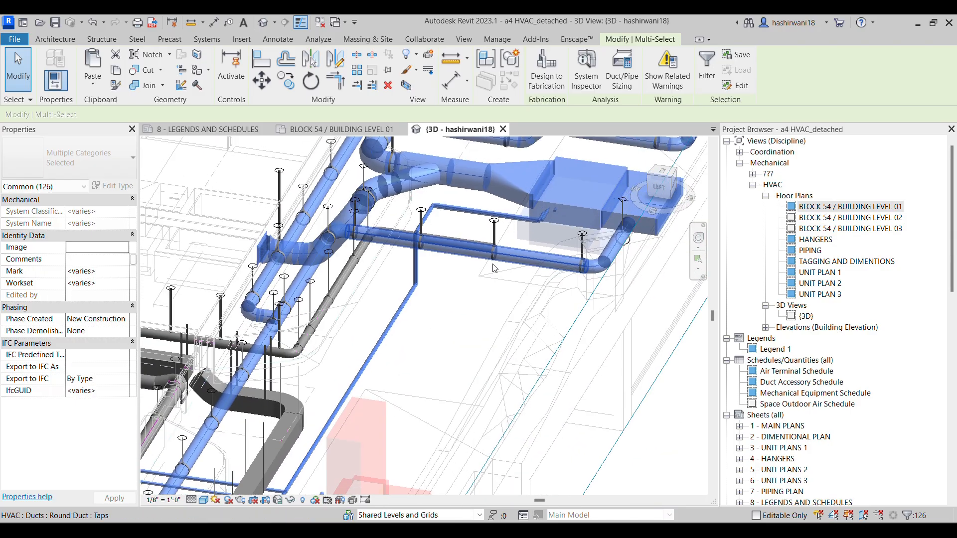
Examine the paired refrigerant pipes where they rise past the duct and reach the fan coil unit in 3D, and clear the selection
middle_click_drag(385, 288, 349, 283)
scroll(381, 291, "down", 1)
middle_click_drag(412, 214, 308, 230)
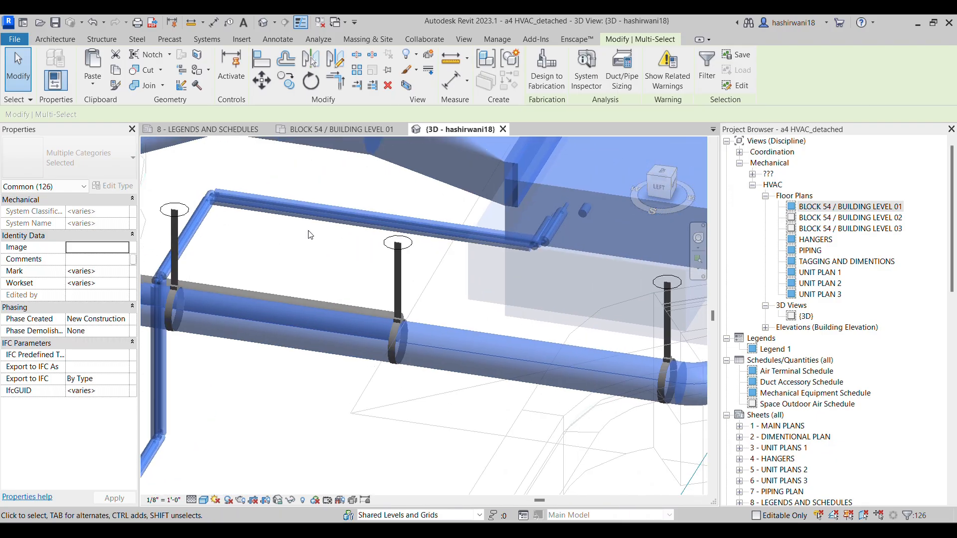
scroll(310, 235, "down", 5)
scroll(549, 316, "down", 6)
left_click(586, 373)
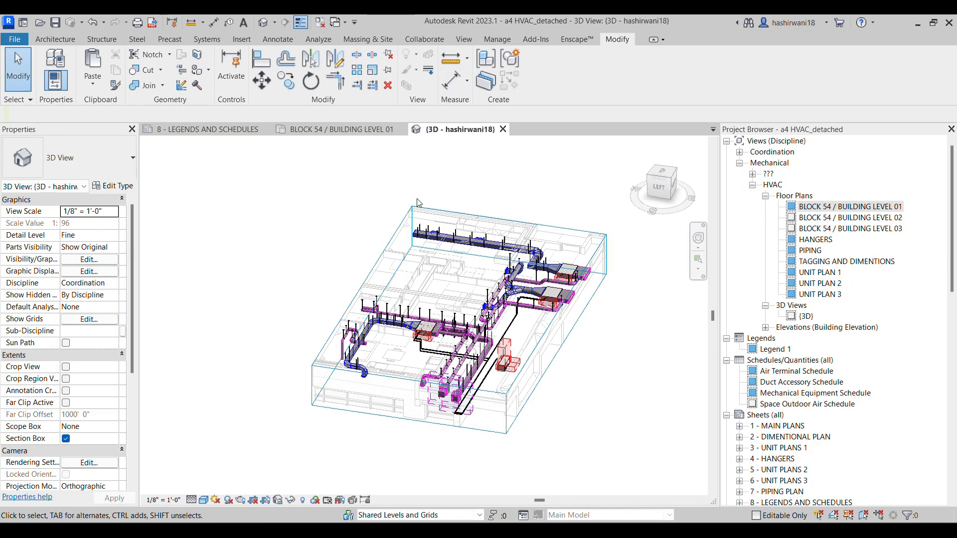
Return to the BLOCK 54 / BUILDING LEVEL 01 floor plan and review the options for duplicating this view
left_click(353, 131)
scroll(548, 302, "down", 2)
middle_click_drag(534, 319, 525, 321)
scroll(524, 322, "down", 3)
middle_click_drag(517, 272, 426, 248)
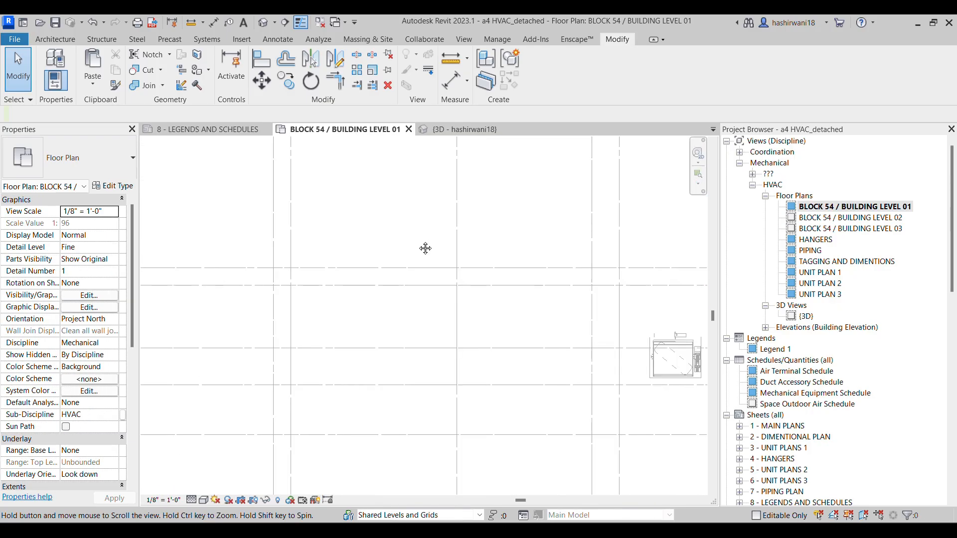
right_click(872, 208)
mouse_move(829, 326)
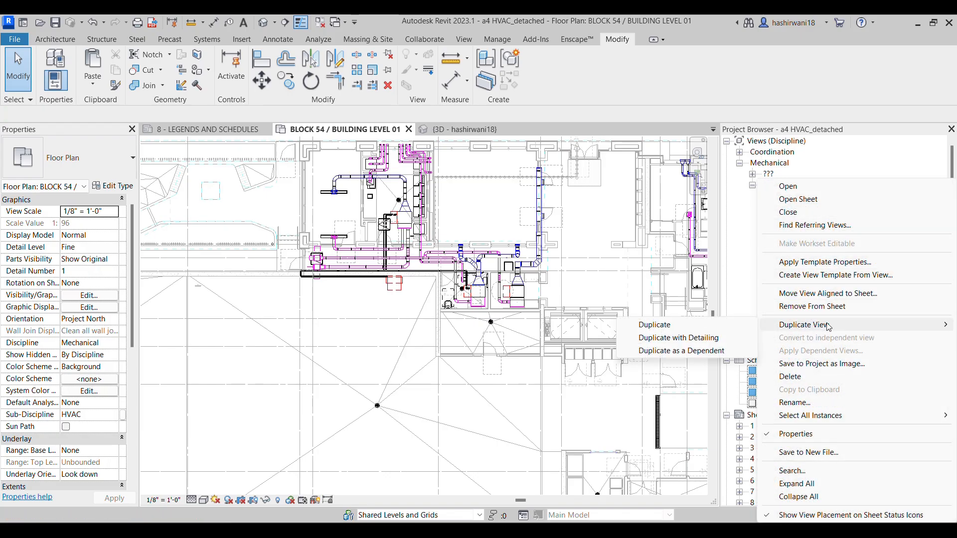
left_click(876, 150)
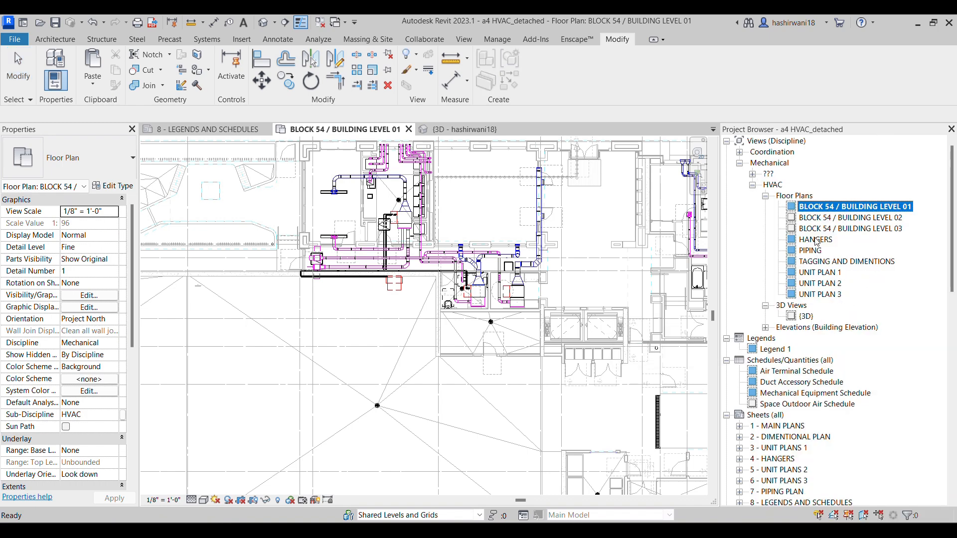
Open the TAGGING AND DIMENTIONS floor plan and examine the dimensions and tags on the ducts, grilles and air conditioning units
left_click(841, 262)
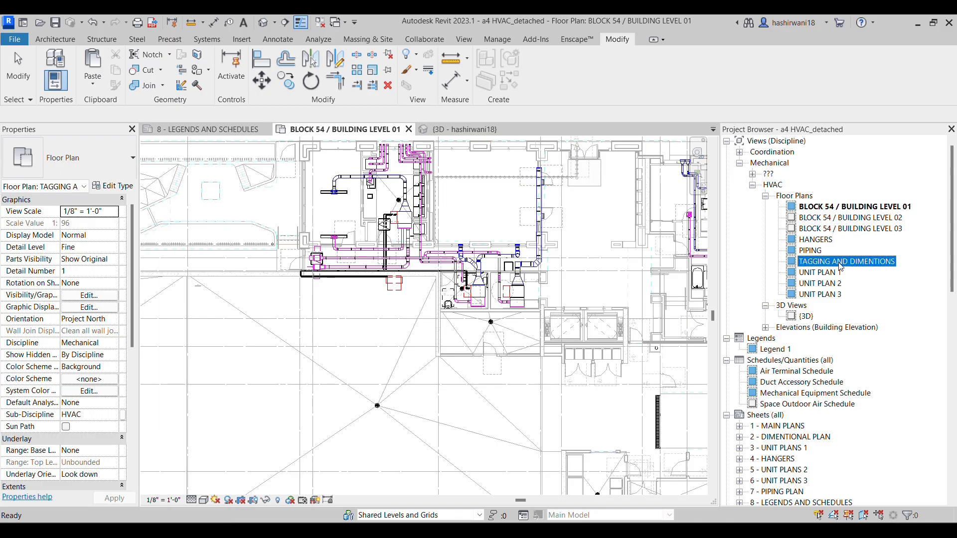
double_click(840, 263)
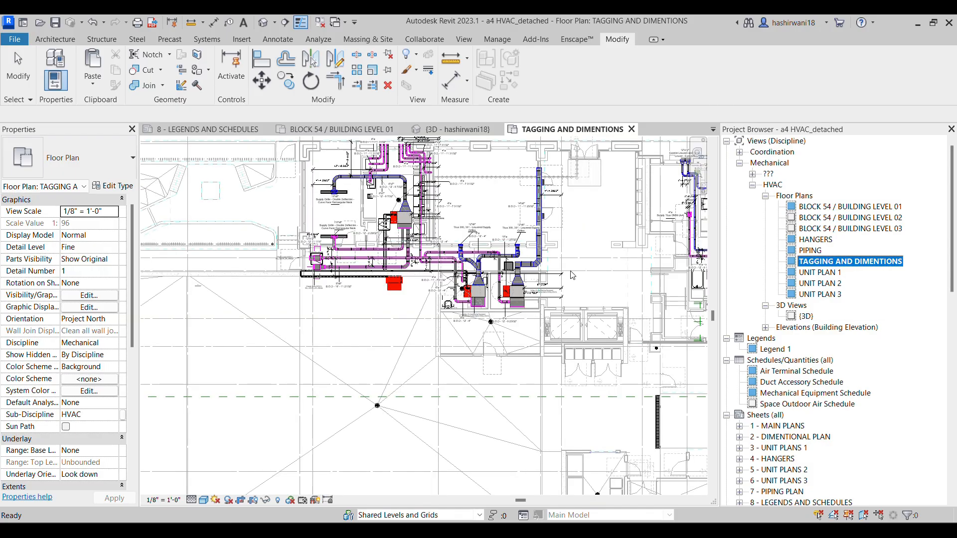
middle_click_drag(575, 245, 421, 248)
scroll(421, 248, "up", 10)
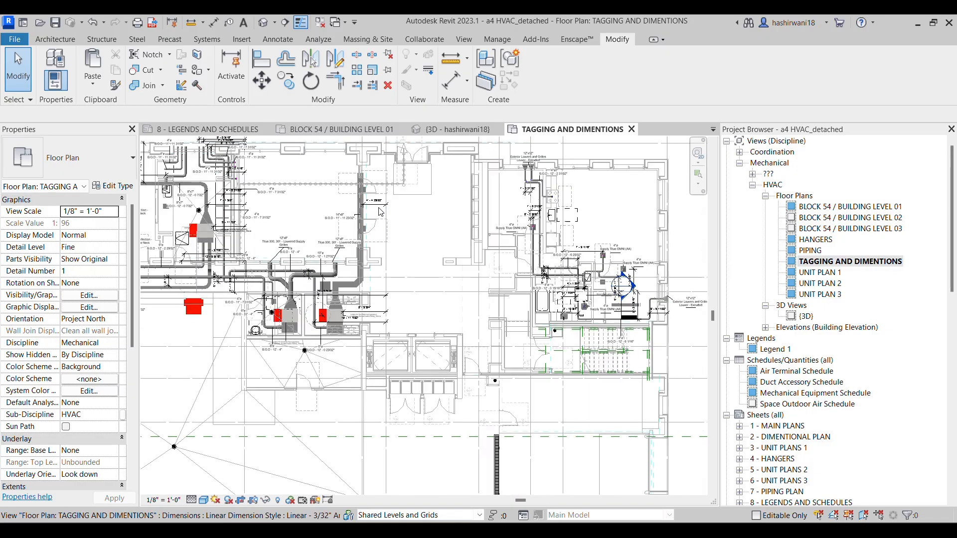
scroll(380, 213, "up", 2)
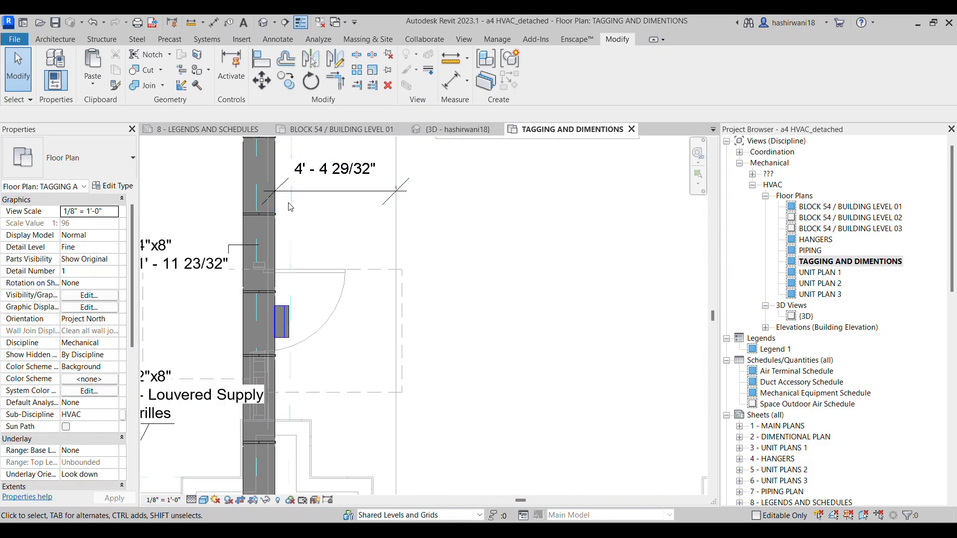
scroll(290, 206, "down", 10)
middle_click_drag(294, 322, 419, 295)
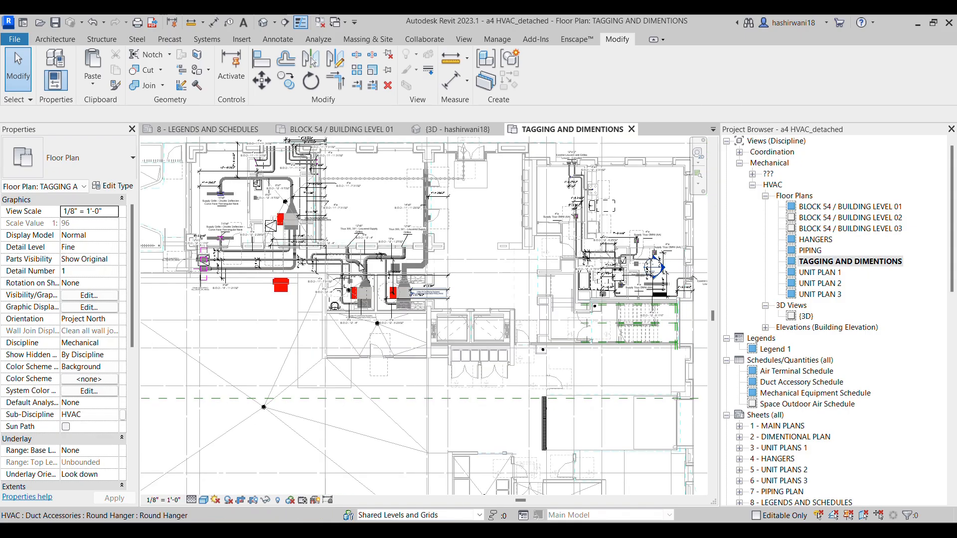
scroll(347, 233, "up", 2)
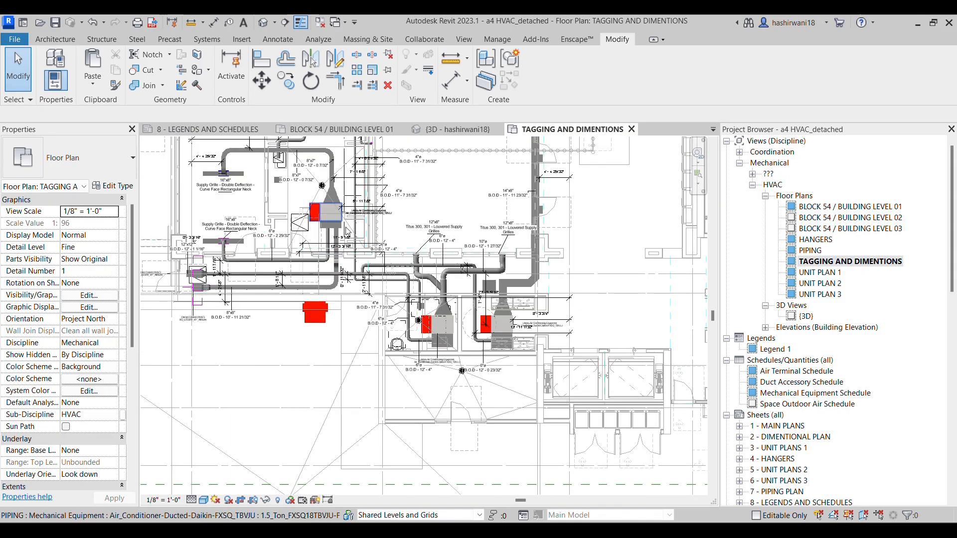
Tag the 4" round duct near the ducted air conditioner by category, using a horizontal tag with an attached-end leader
left_click(277, 40)
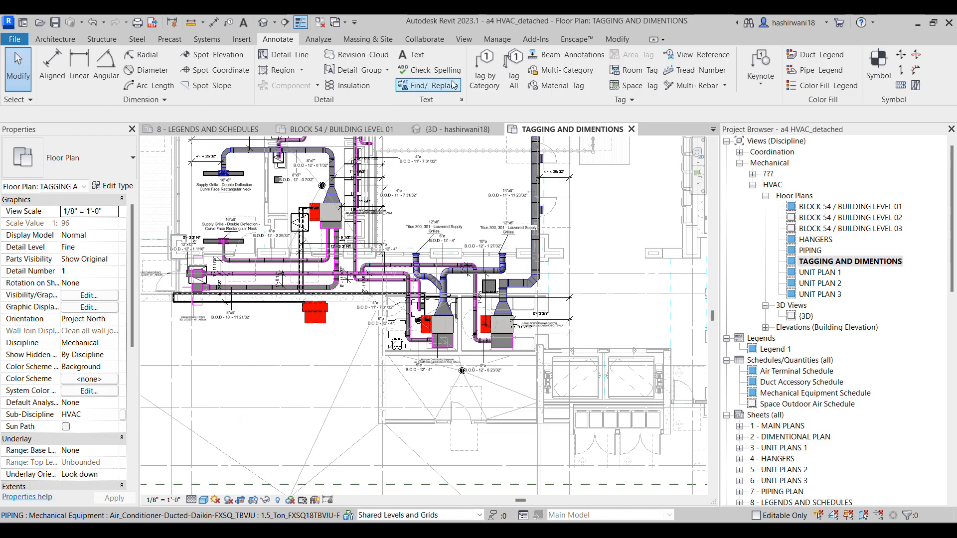
left_click(484, 67)
scroll(382, 177, "up", 1)
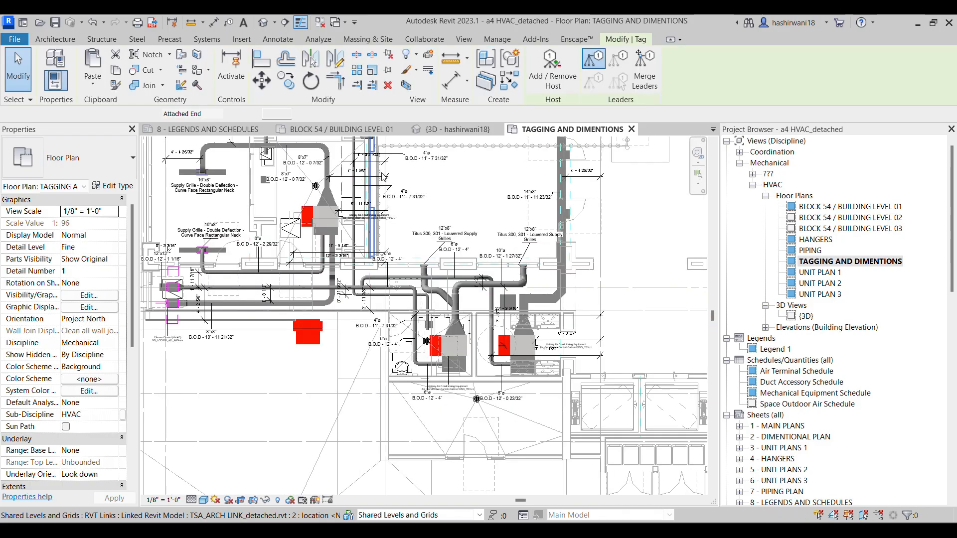
scroll(381, 177, "up", 4)
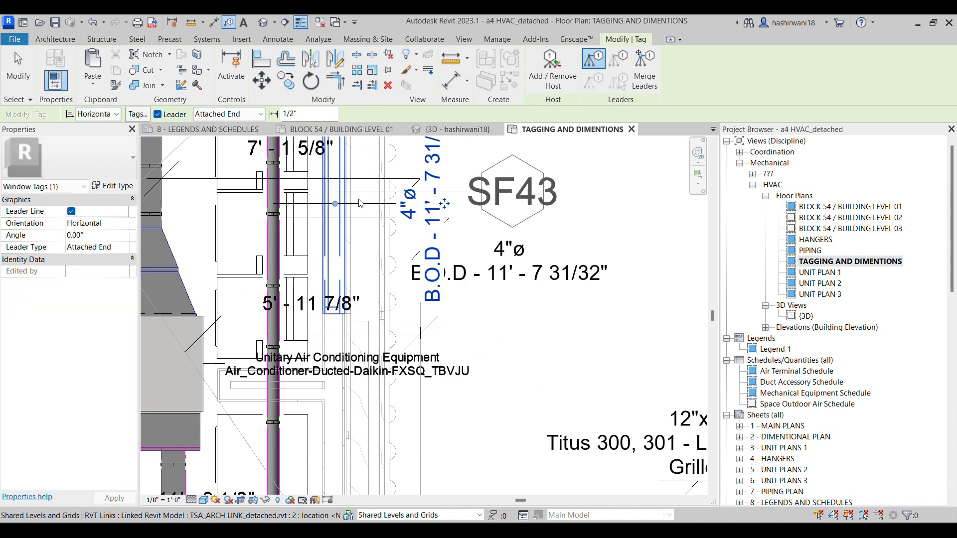
left_click(382, 195)
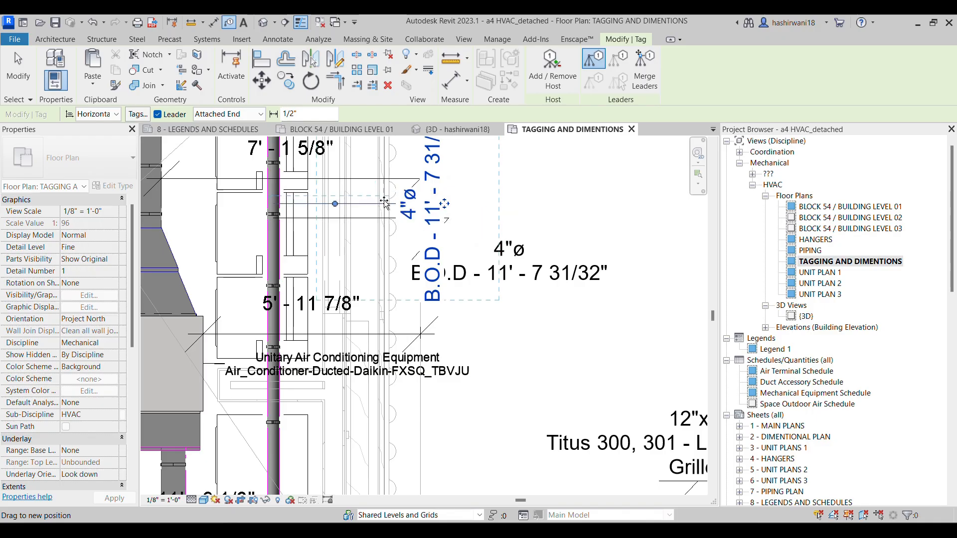
scroll(539, 219, "down", 2)
scroll(529, 220, "down", 5)
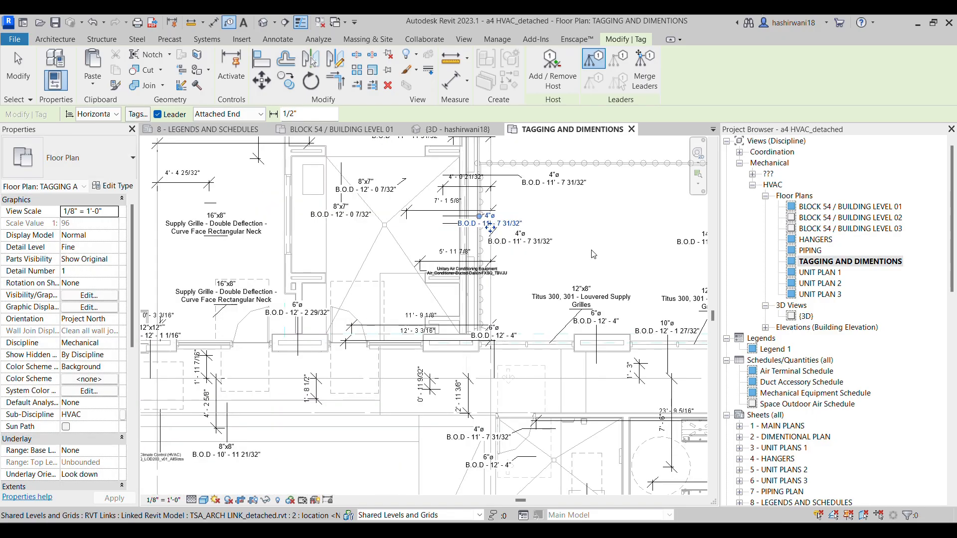
scroll(383, 224, "up", 5)
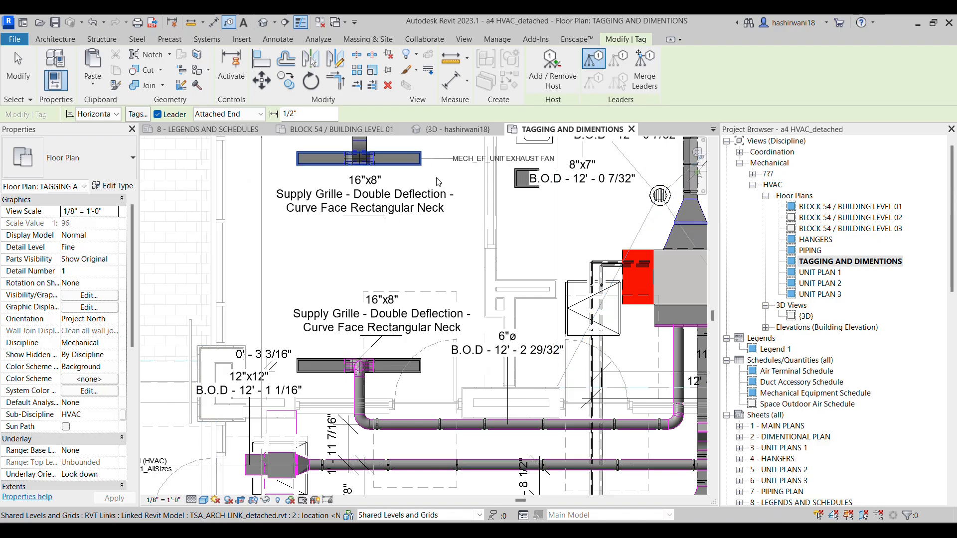
scroll(426, 209, "down", 5)
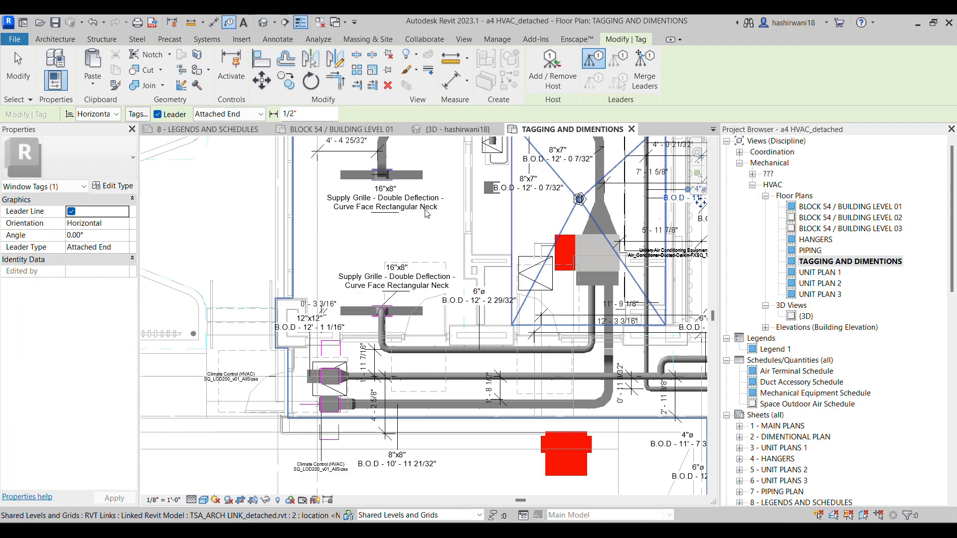
middle_click_drag(634, 304, 520, 286)
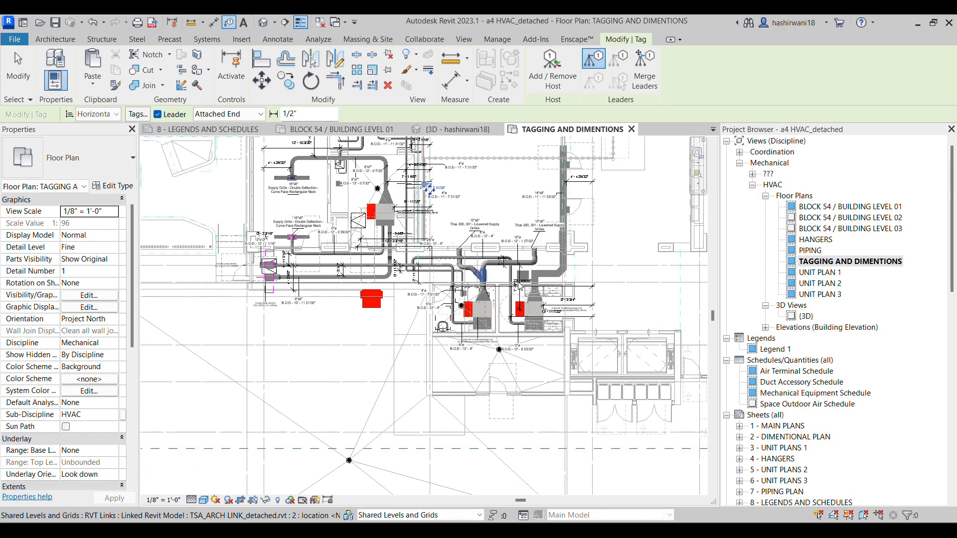
Open the PIPING floor plan and inspect the refrigerant pipe runs and the outdoor heat pump unit
double_click(819, 250)
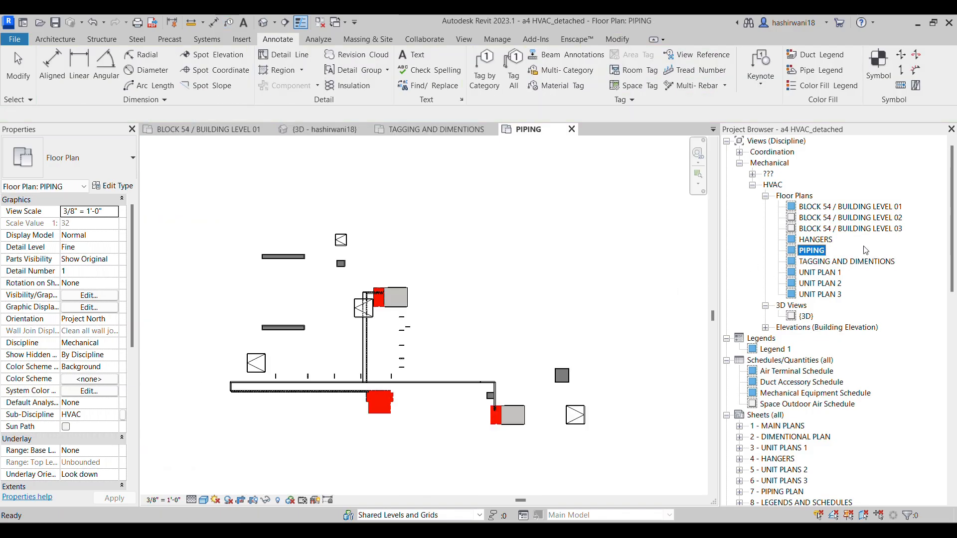
scroll(433, 352, "down", 1)
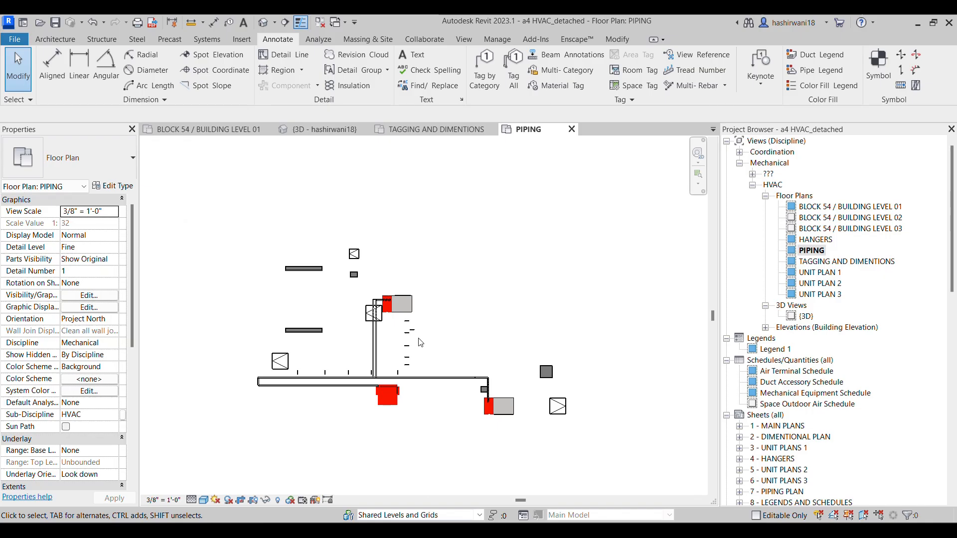
scroll(402, 321, "up", 2)
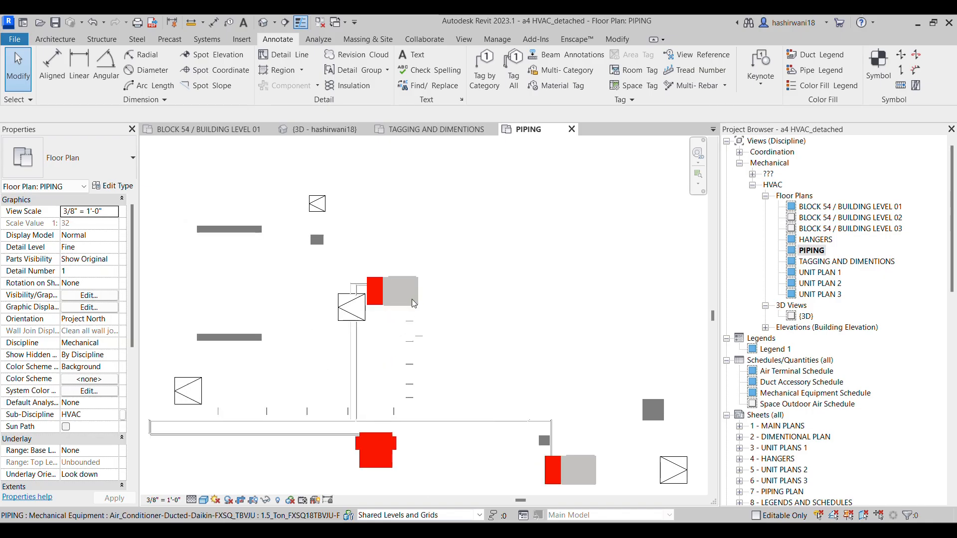
left_click(373, 459)
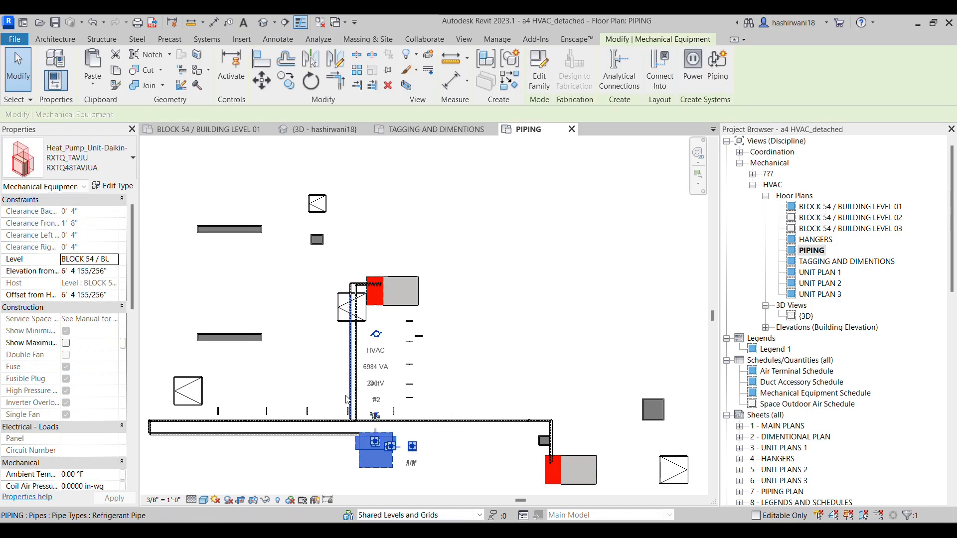
key("Escape")
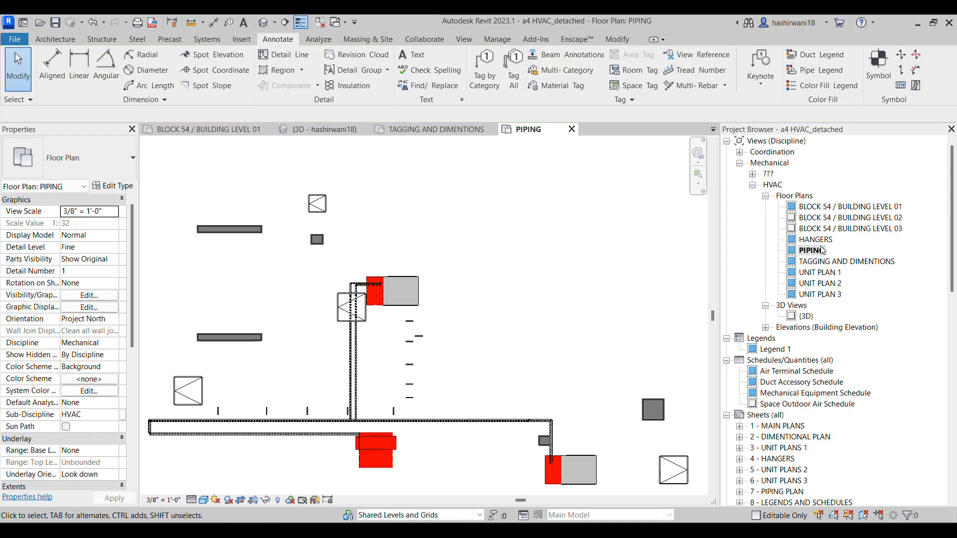
Open the HANGERS floor plan and examine the hangers along the duct runs in the different units
left_click(824, 241)
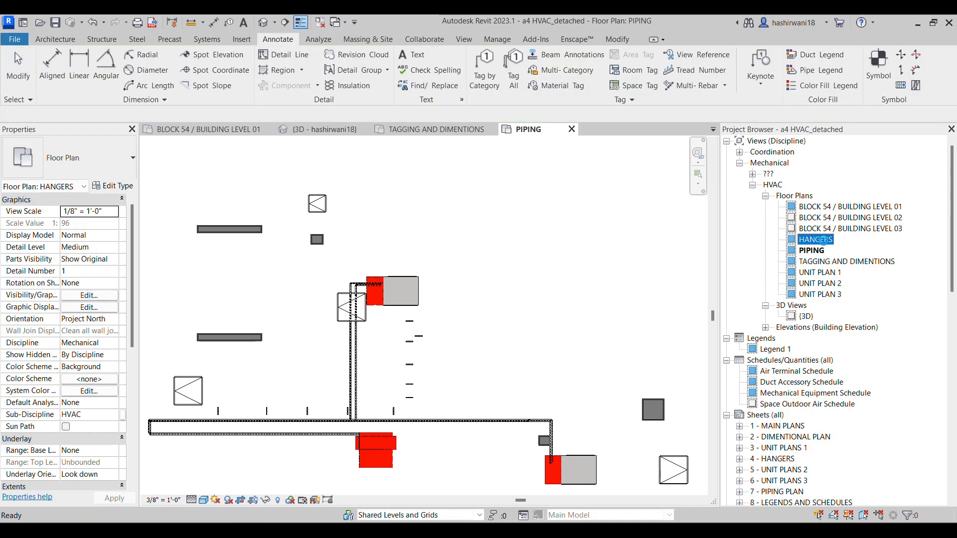
double_click(825, 240)
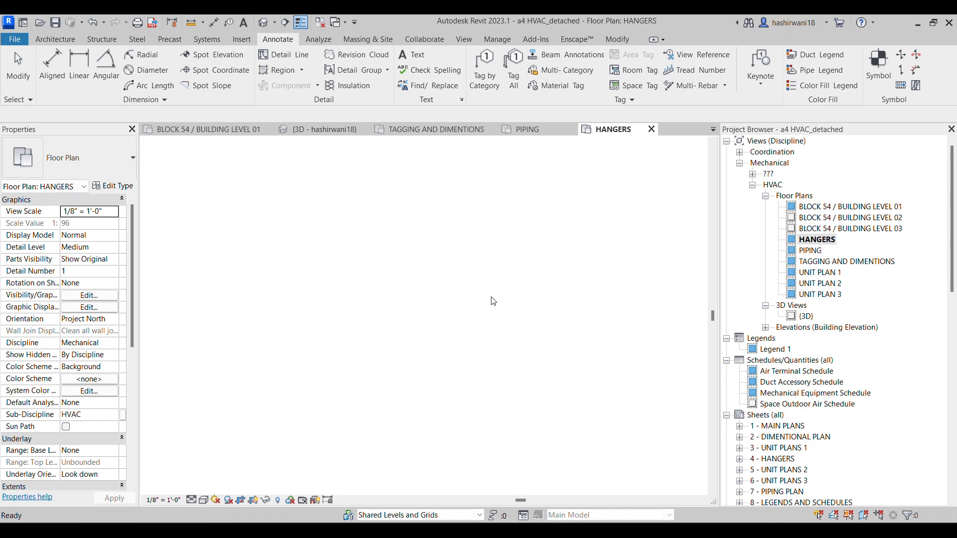
scroll(477, 325, "up", 4)
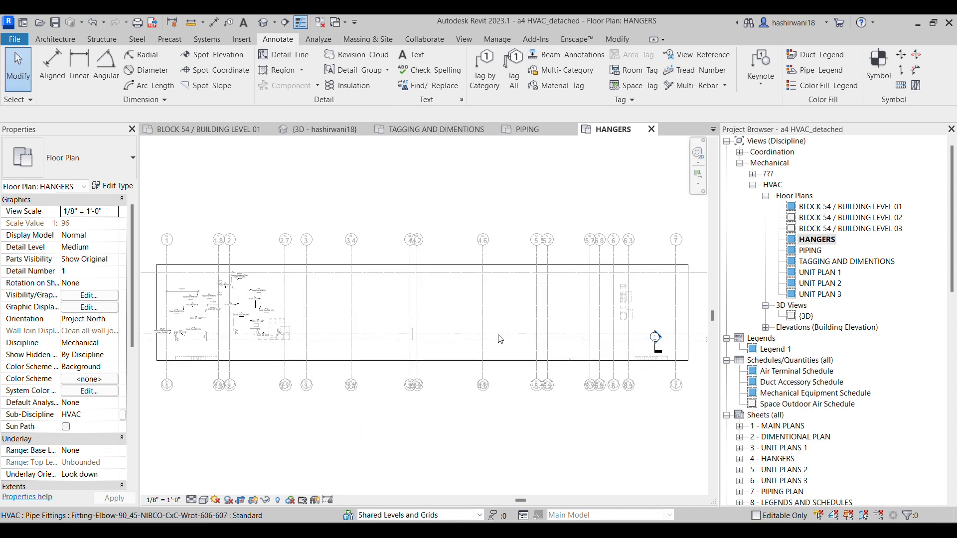
scroll(477, 325, "up", 3)
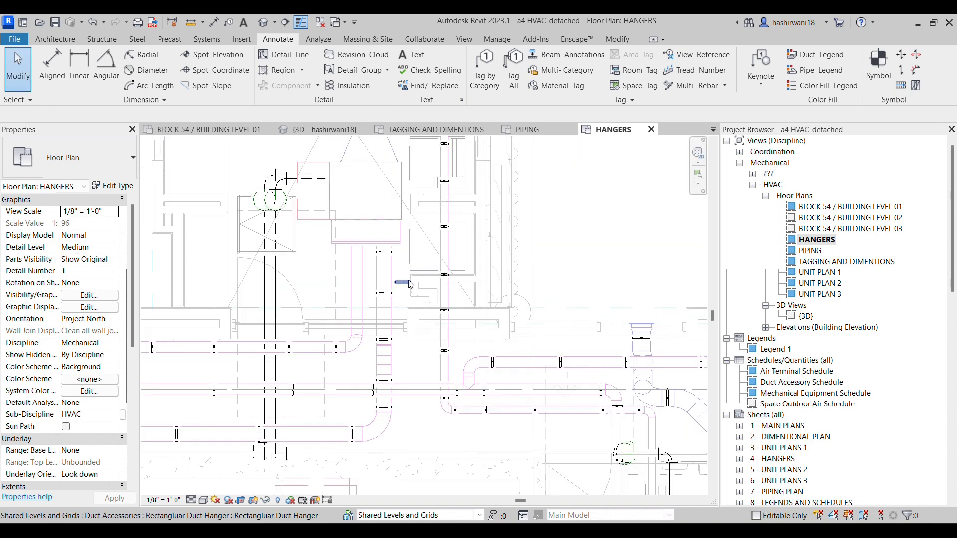
scroll(524, 305, "down", 5)
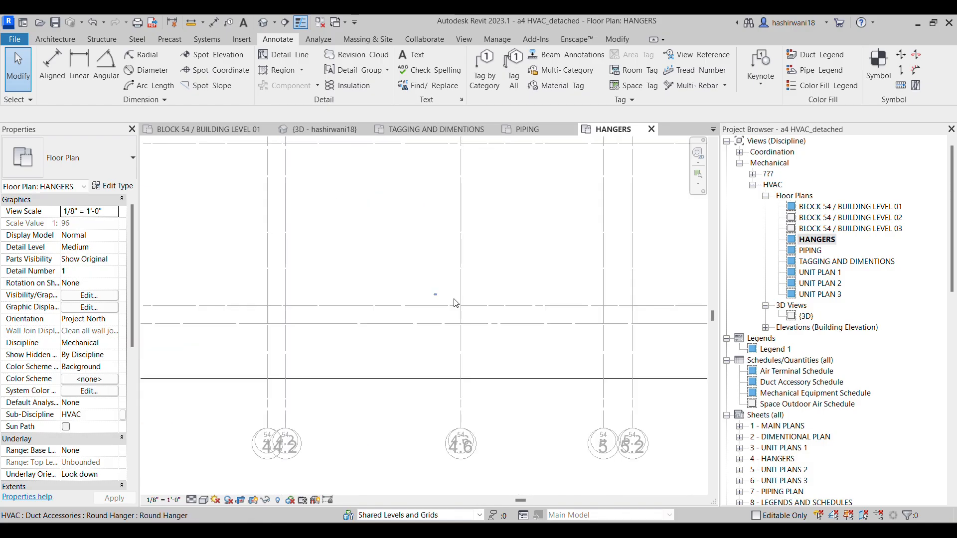
scroll(543, 253, "down", 2)
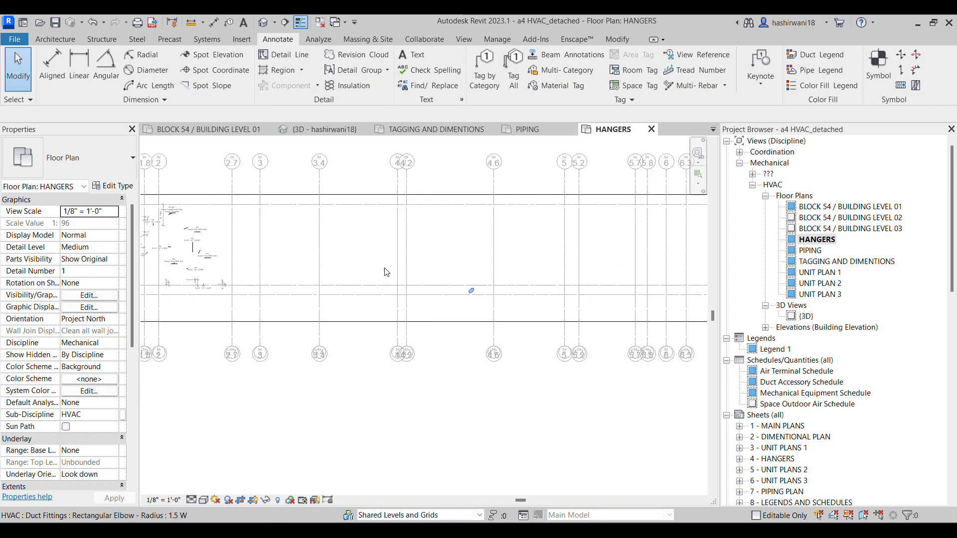
scroll(573, 282, "up", 2)
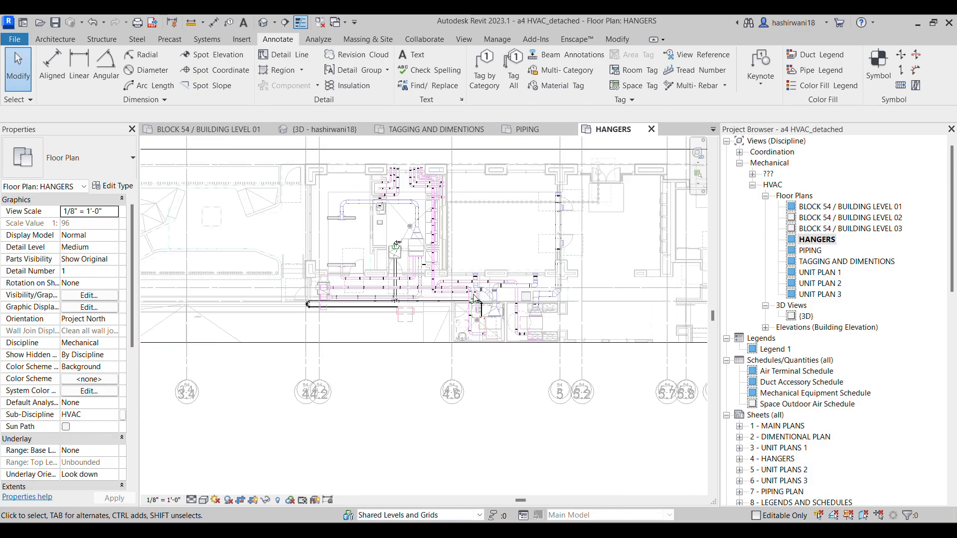
middle_click_drag(348, 308, 569, 314)
scroll(195, 284, "up", 6)
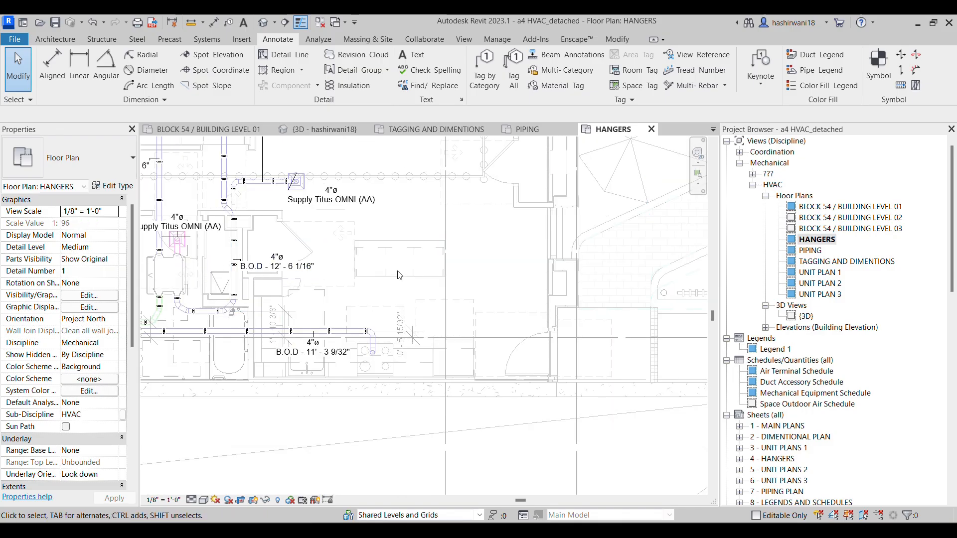
scroll(396, 259, "down", 7)
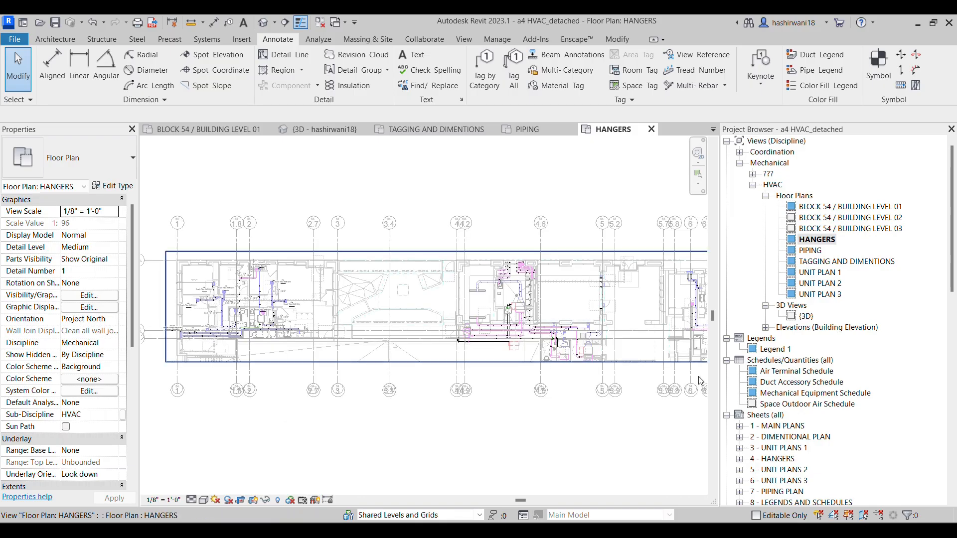
Collapse the Families branch of the project tree and bring the sheet list into view
scroll(810, 351, "down", 8)
scroll(807, 359, "down", 6)
scroll(750, 249, "up", 5)
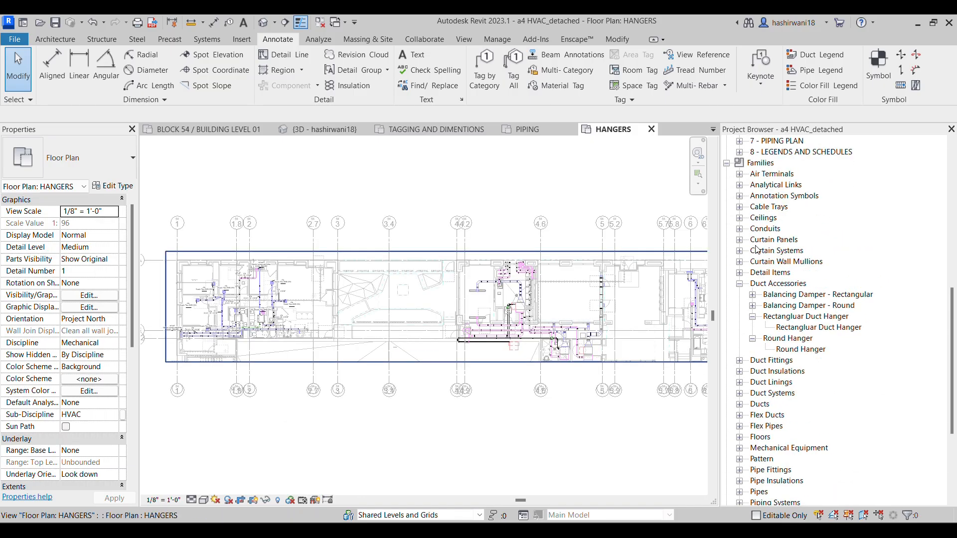
left_click(728, 218)
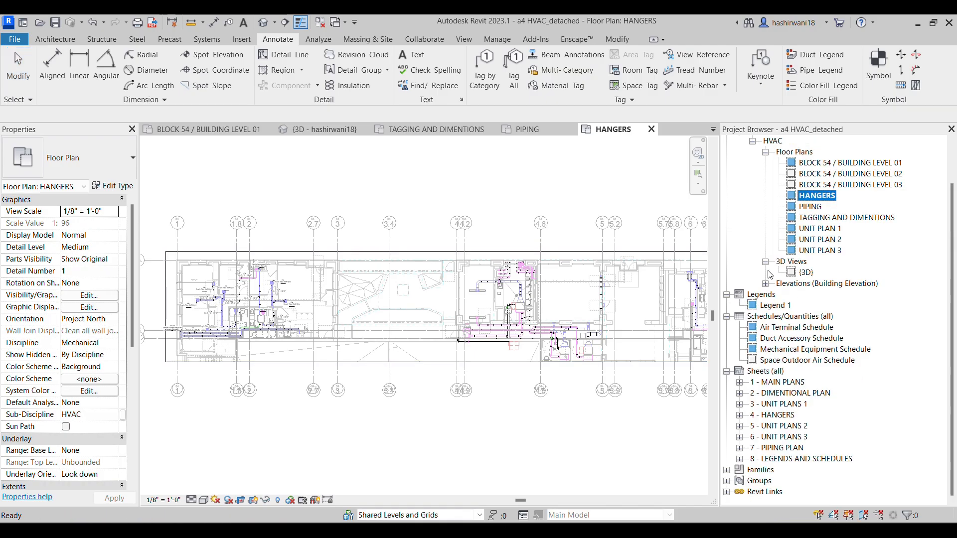
Open the MAIN PLANS, DIMENTIONAL PLAN, UNIT PLANS 1 and HANGERS sheets in turn to review their layouts
double_click(780, 386)
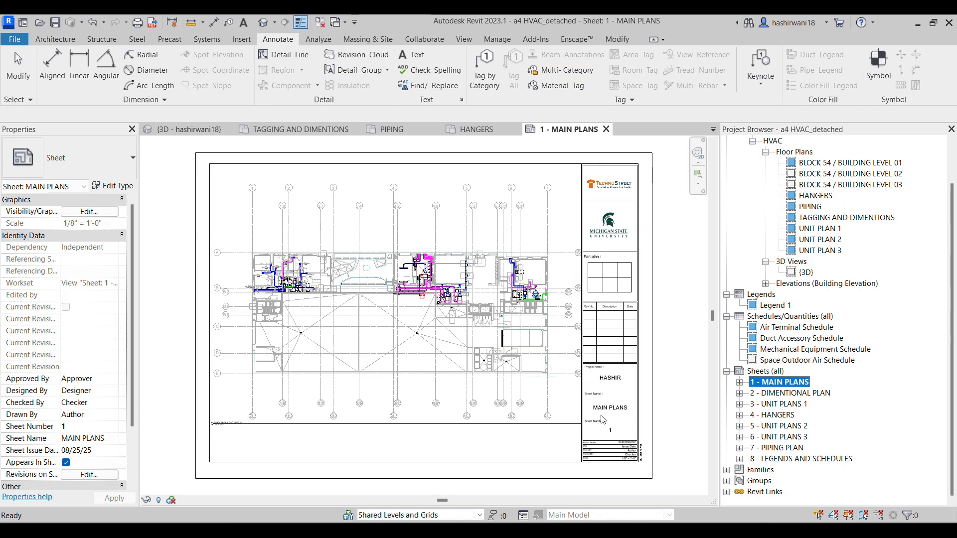
double_click(794, 393)
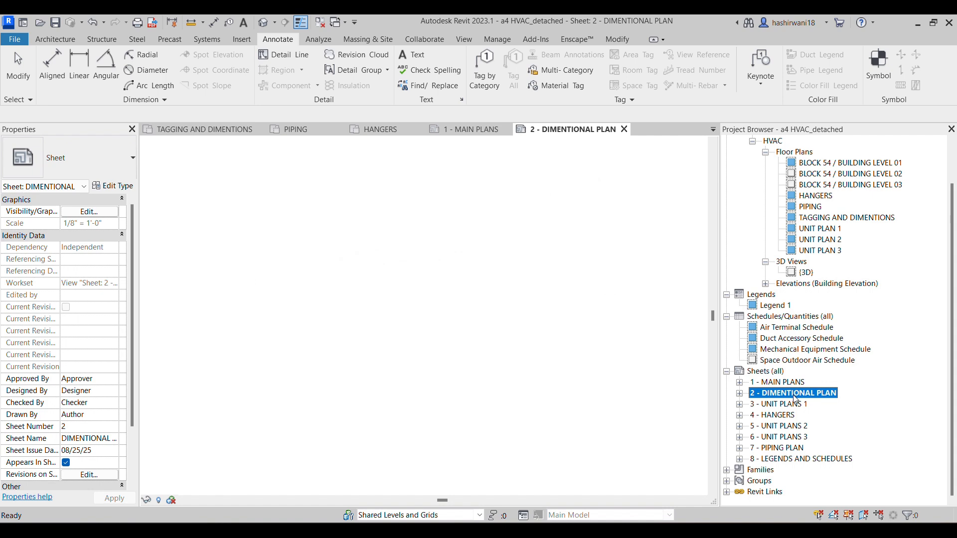
left_click(789, 405)
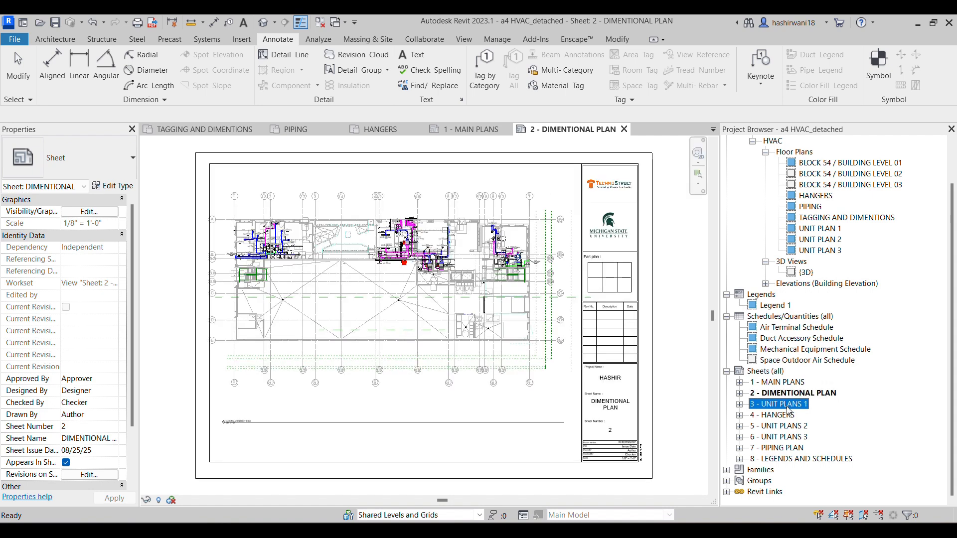
double_click(789, 404)
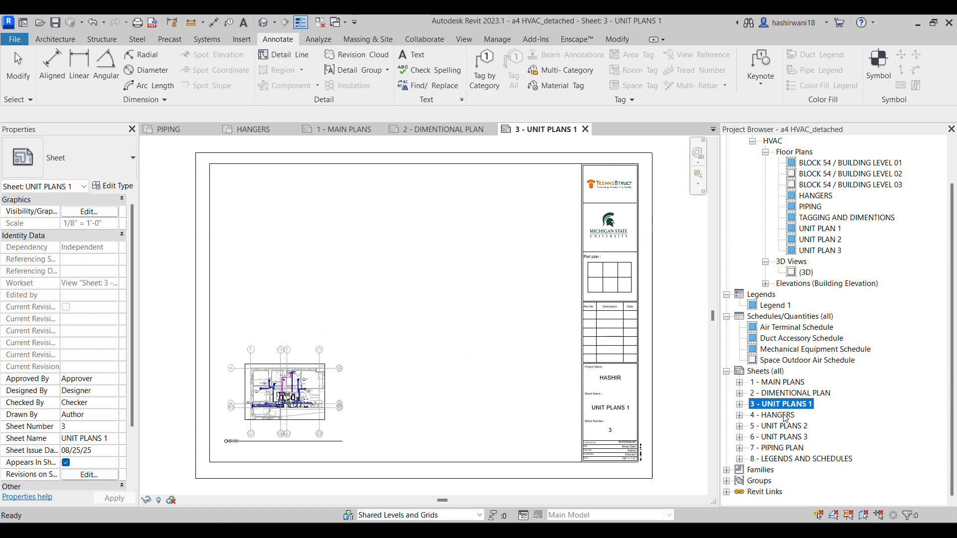
double_click(786, 416)
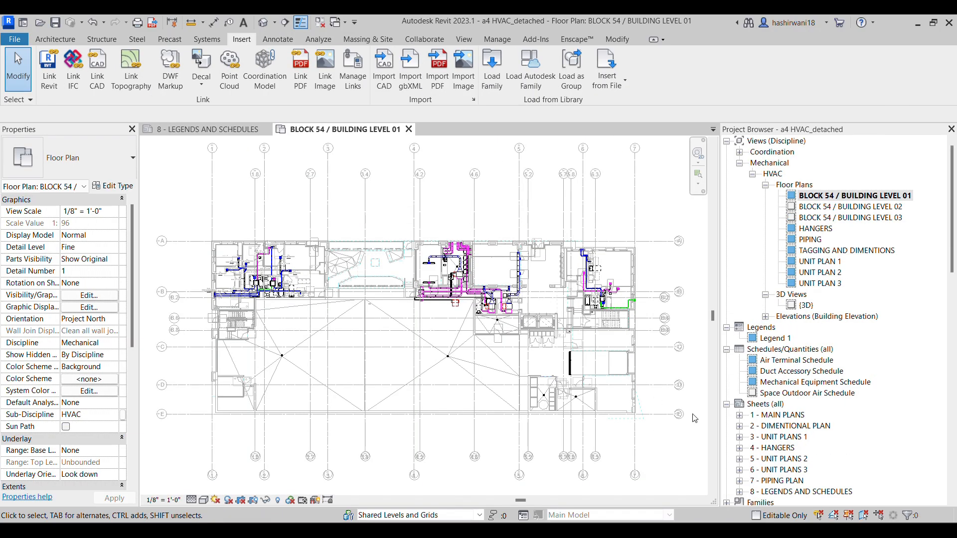
Open the UNIT PLANS 1 sheet and examine its floor plan, 3D view, elevation and schedules
scroll(754, 383, "down", 2)
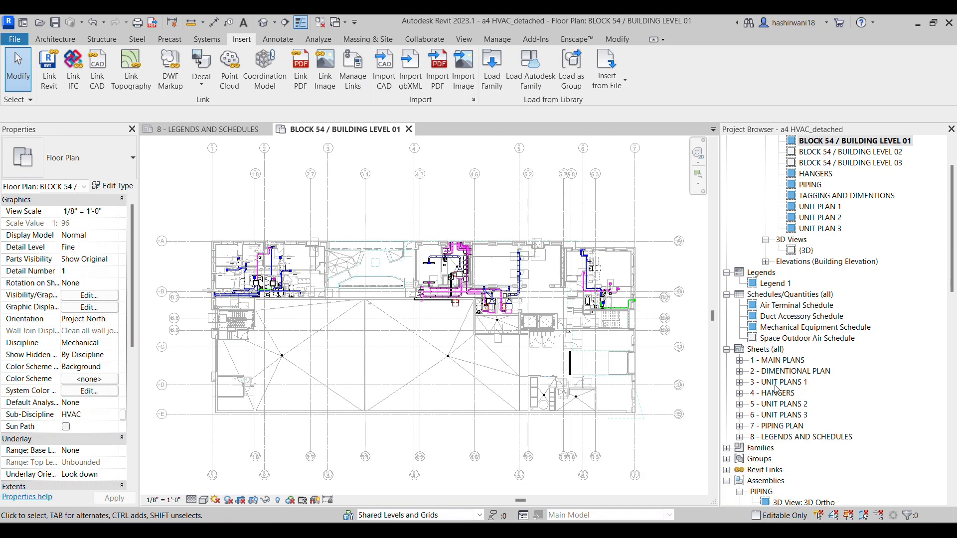
left_click(779, 382)
double_click(779, 382)
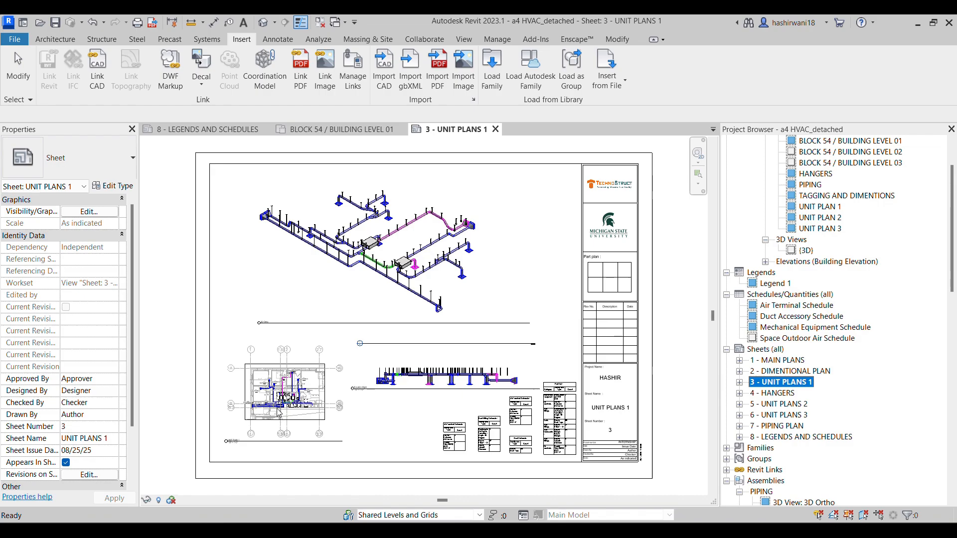
scroll(279, 413, "up", 3)
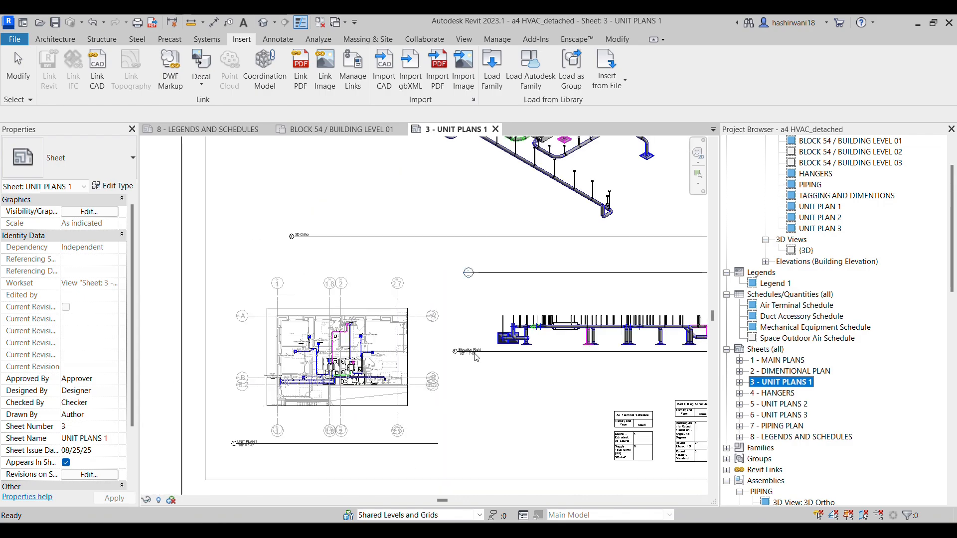
scroll(487, 387, "down", 1)
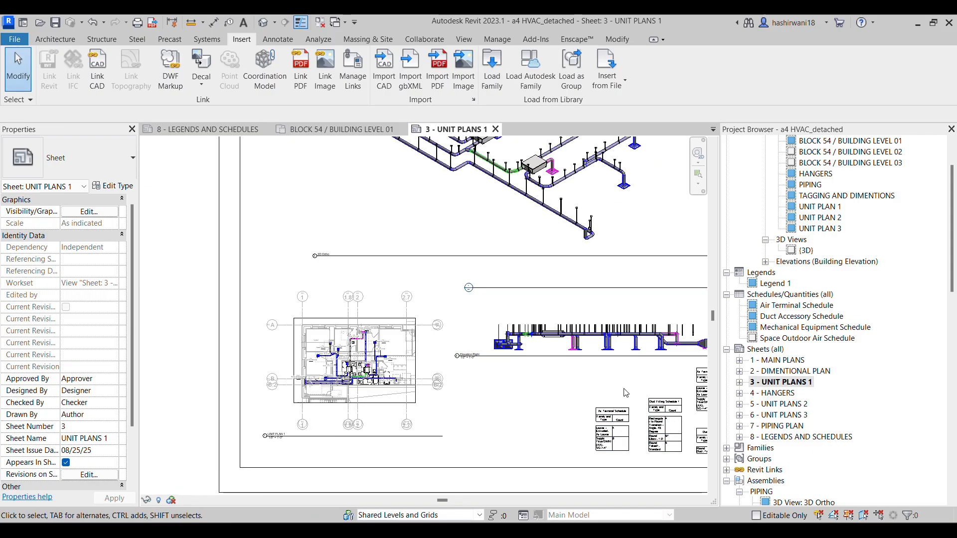
middle_click_drag(558, 386, 464, 390)
scroll(464, 389, "down", 1)
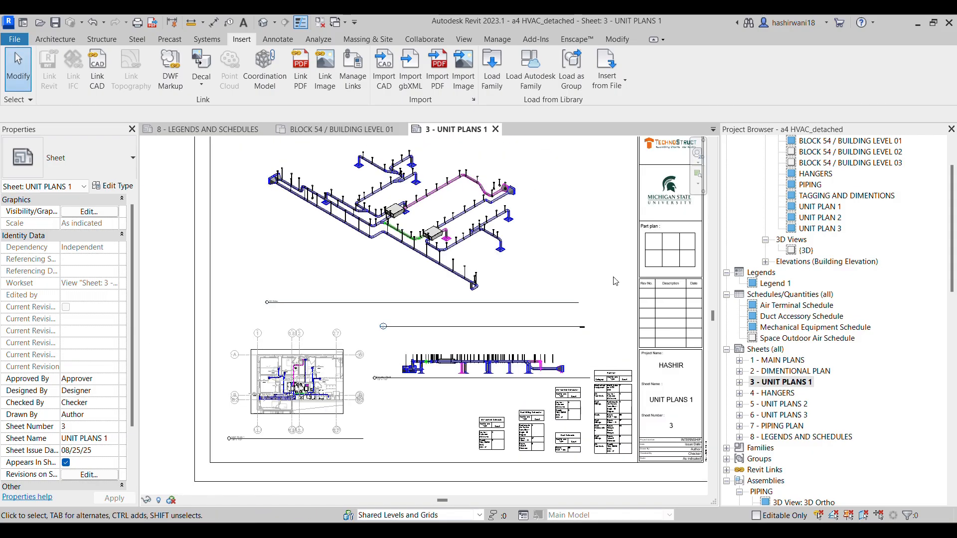
Open the HANGERS sheet and inspect the hangers along the middle unit's ducts in the plan viewport
left_click(790, 393)
double_click(790, 394)
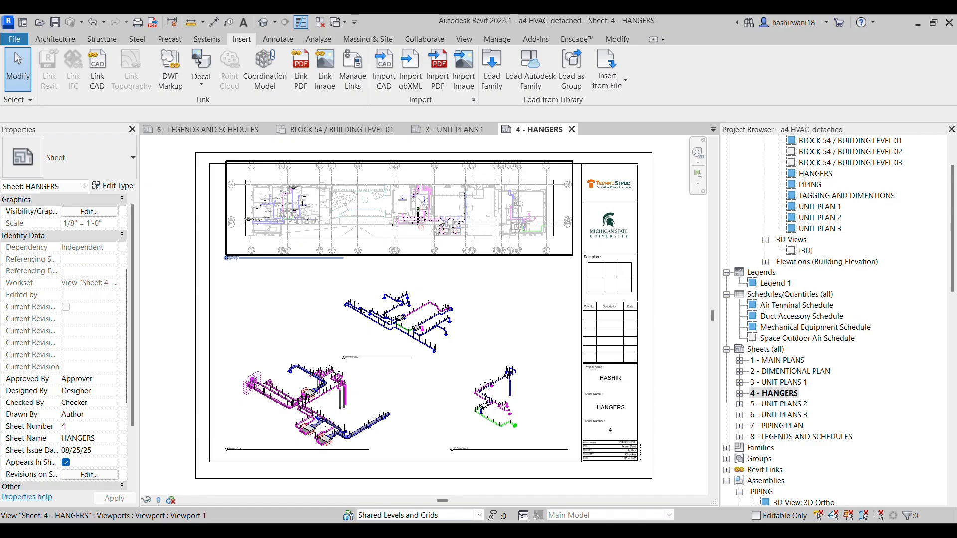
scroll(430, 231, "up", 8)
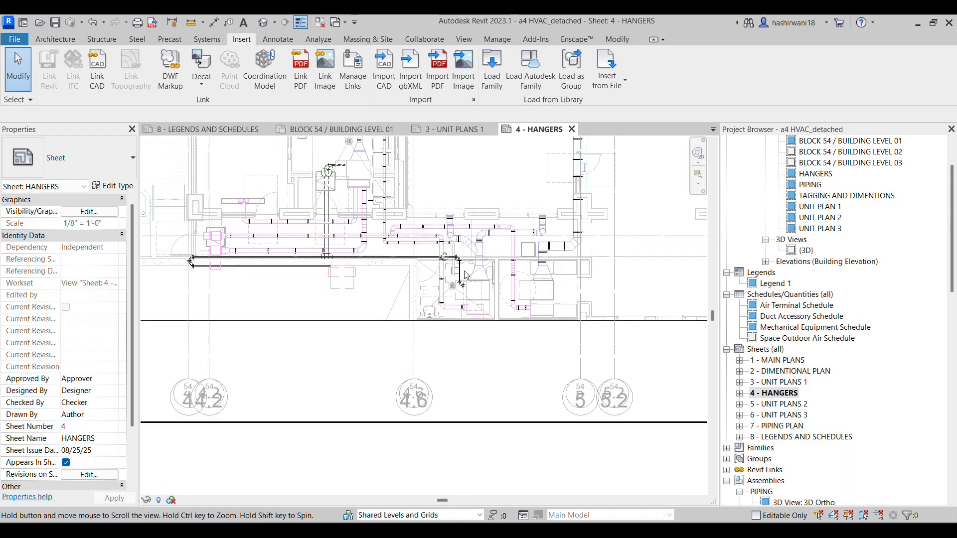
scroll(466, 276, "down", 2)
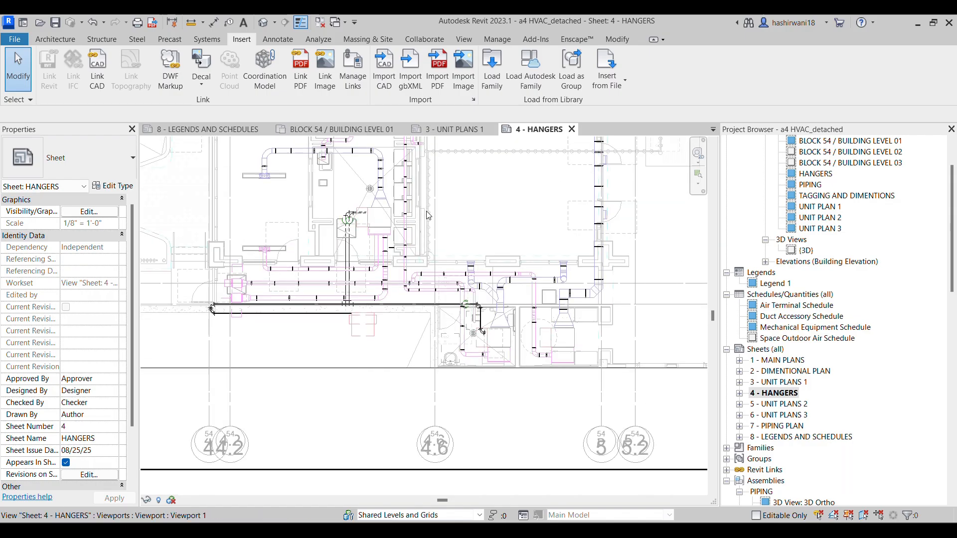
Open the UNIT PLANS 2, UNIT PLANS 3 and PIPING PLAN sheets in turn to review them
left_click(787, 404)
double_click(787, 406)
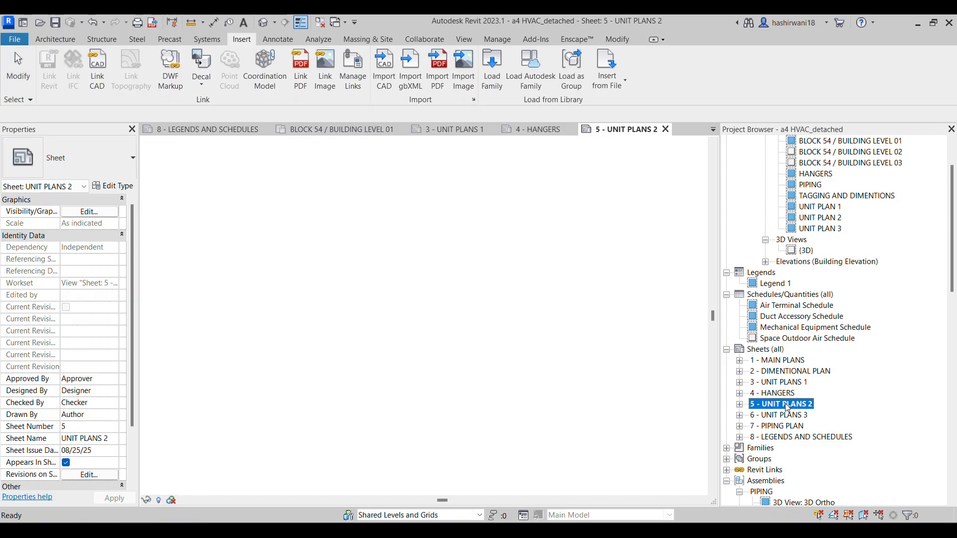
left_click(792, 416)
double_click(792, 417)
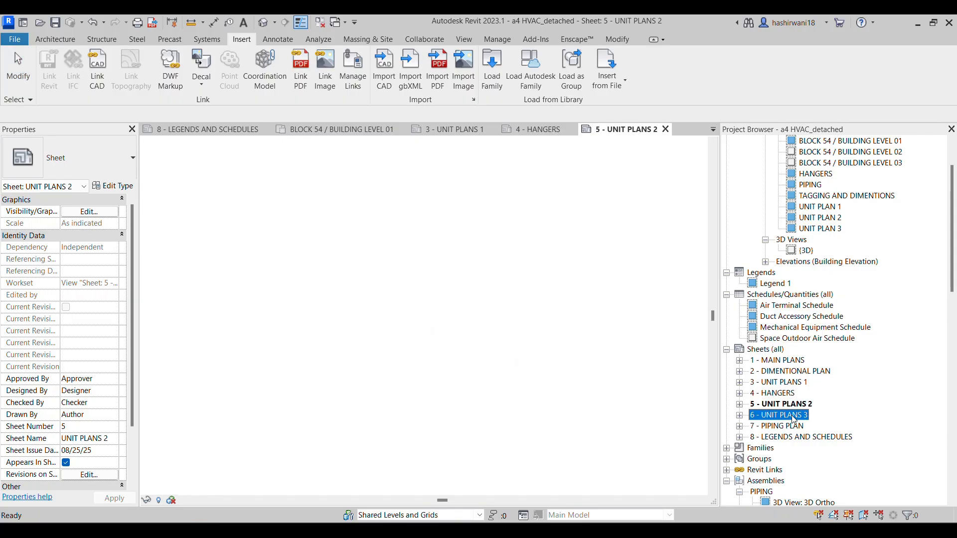
double_click(792, 426)
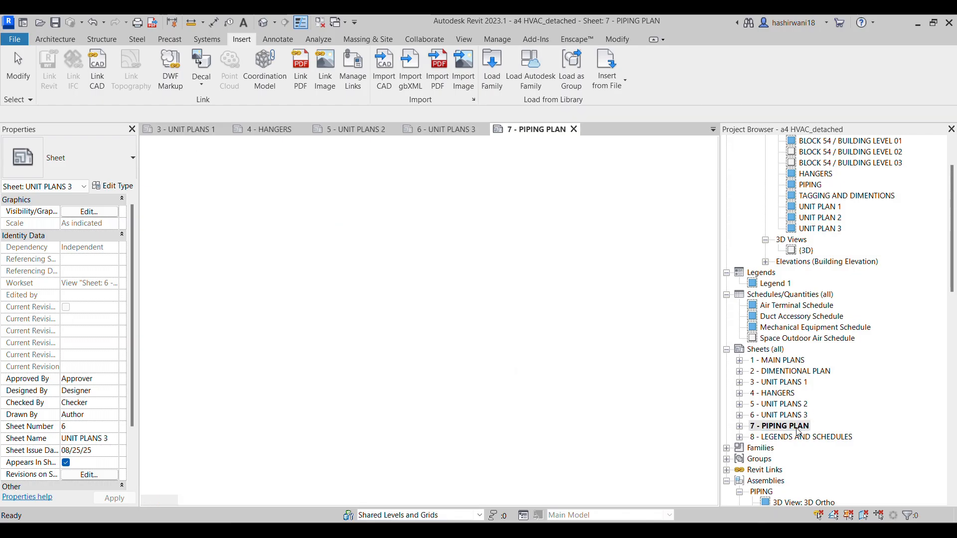
Open the LEGENDS AND SCHEDULES sheet and examine the equipment and hanger legend beside the schedules
double_click(797, 439)
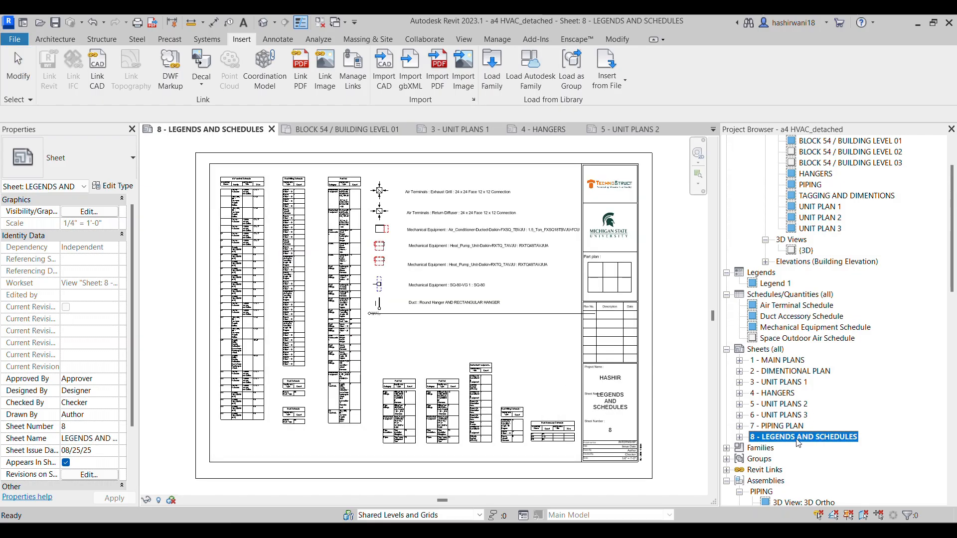
scroll(402, 223, "up", 5)
scroll(433, 262, "down", 5)
scroll(393, 308, "up", 5)
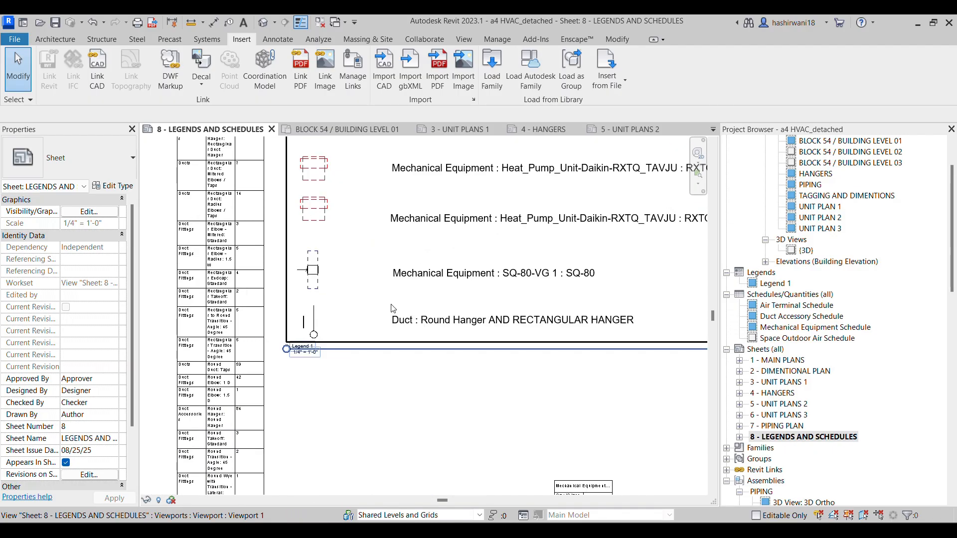
scroll(574, 330, "down", 6)
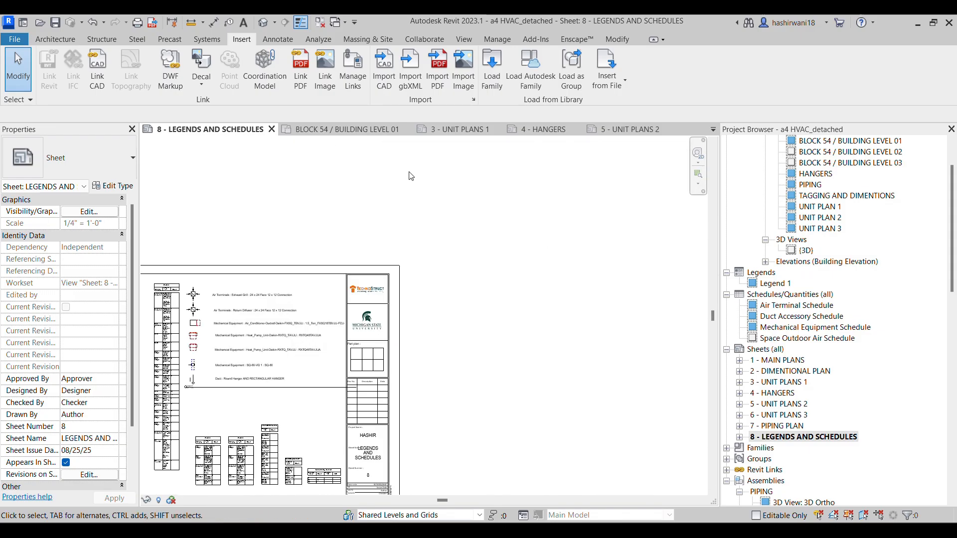
In the BLOCK 54 / BUILDING LEVEL 01 floor plan, disassemble the middle unit's U2 air terminals assembly and clear the selection
left_click(389, 130)
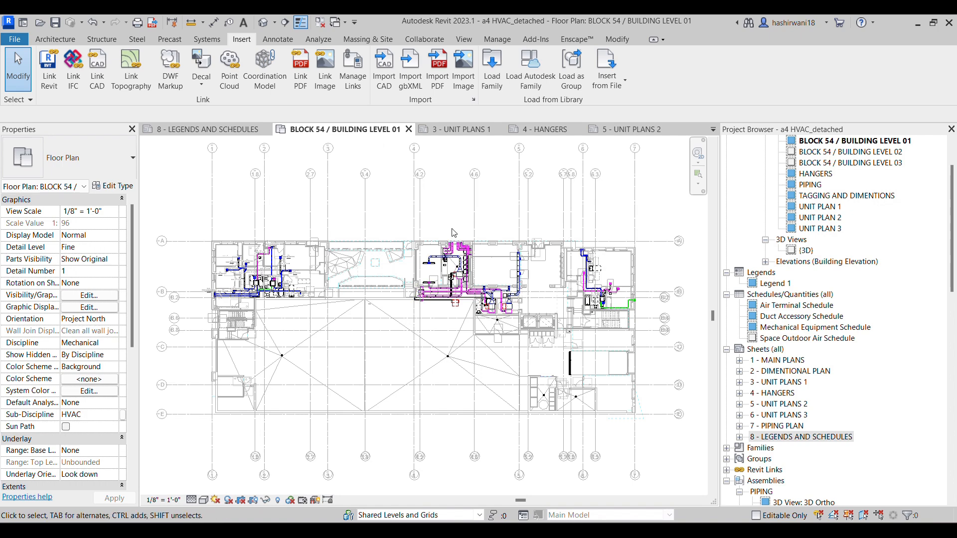
scroll(476, 297, "up", 3)
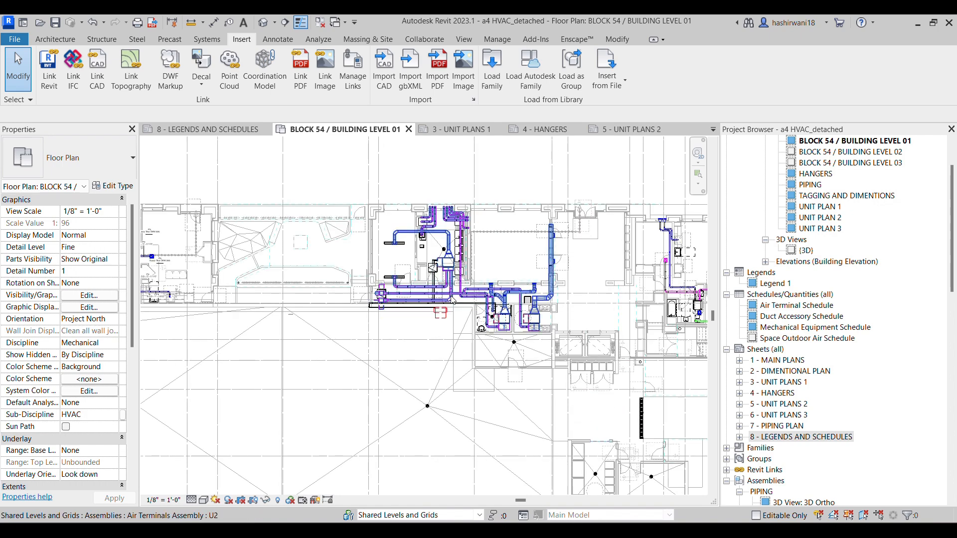
scroll(455, 294, "up", 2)
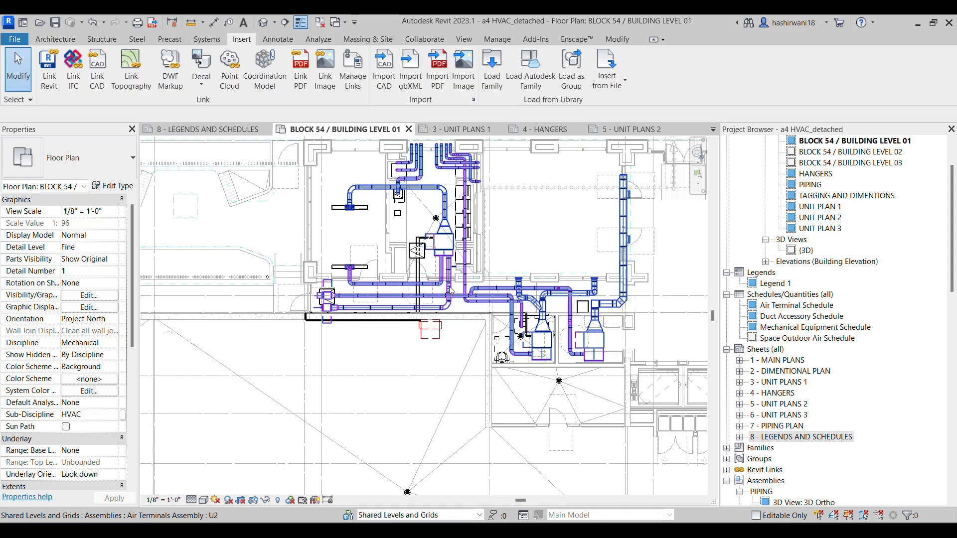
left_click(455, 247)
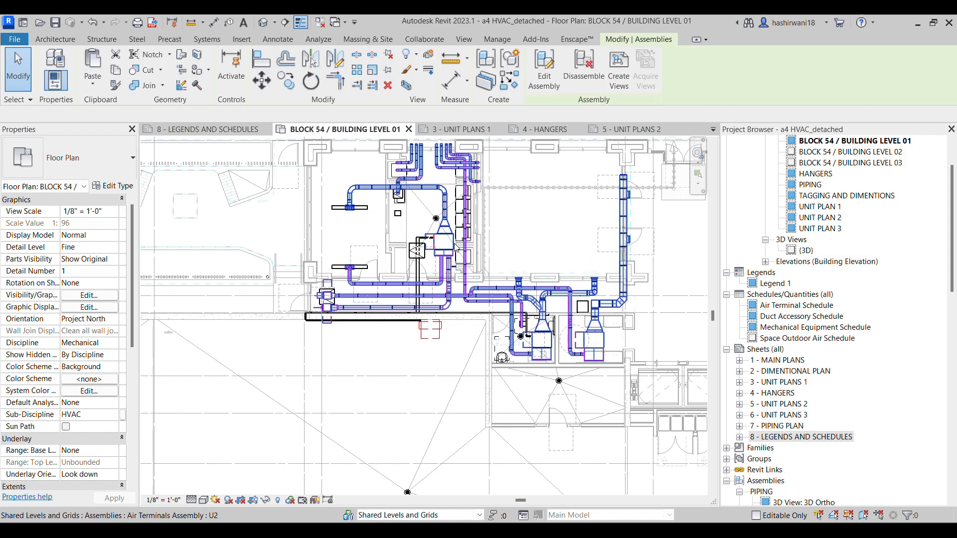
left_click(581, 80)
left_click(729, 511)
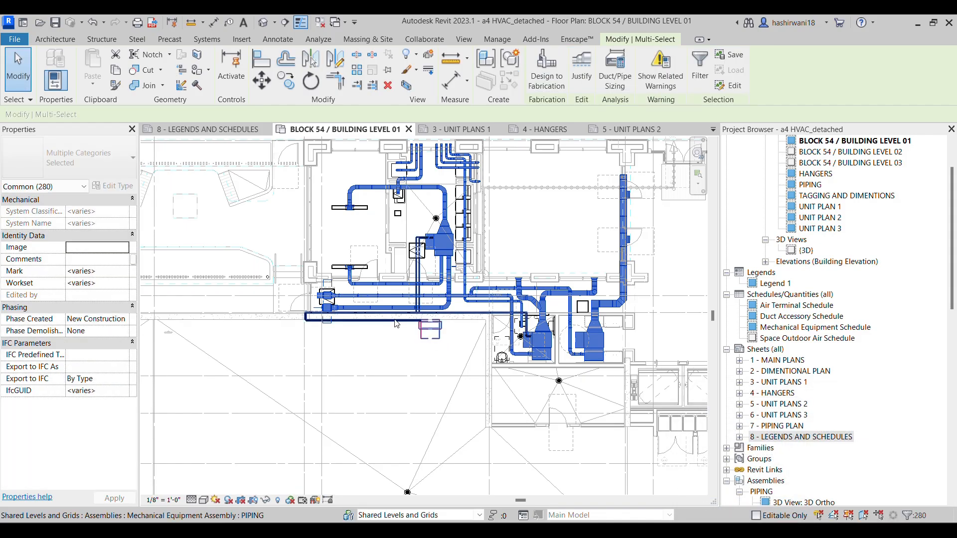
scroll(535, 220, "up", 1)
left_click(534, 219)
scroll(489, 224, "up", 1)
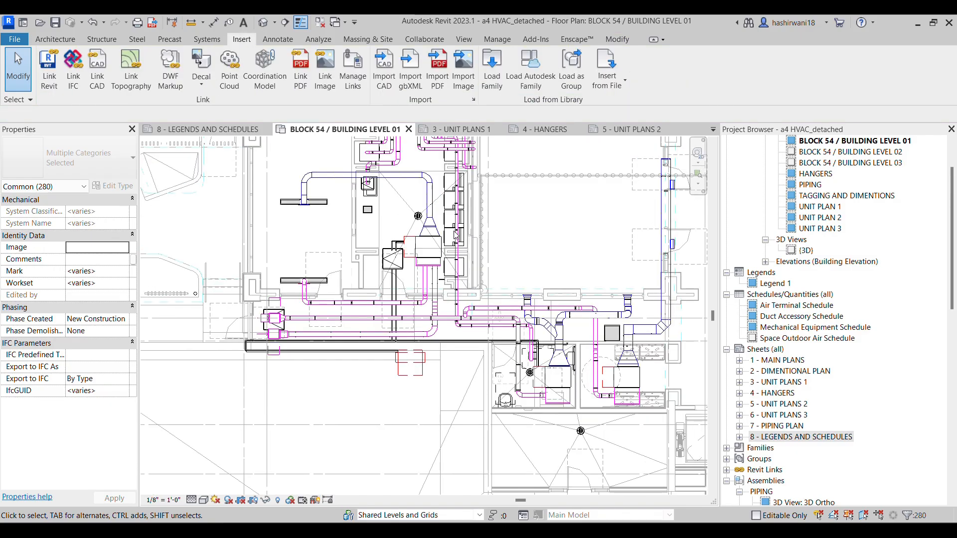
Select all HVAC elements of the middle unit and filter the Air Terminals category out of the selection
scroll(541, 239, "up", 4)
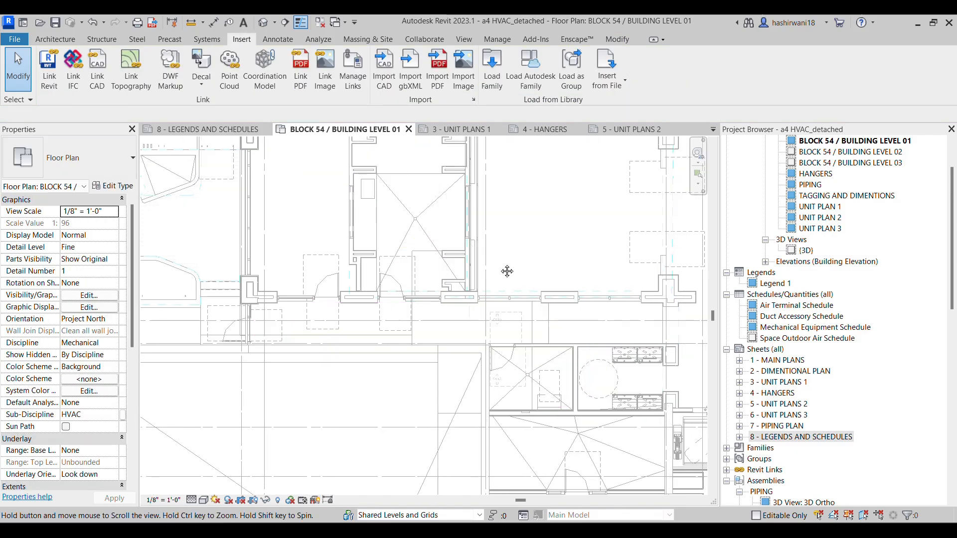
scroll(506, 269, "down", 5)
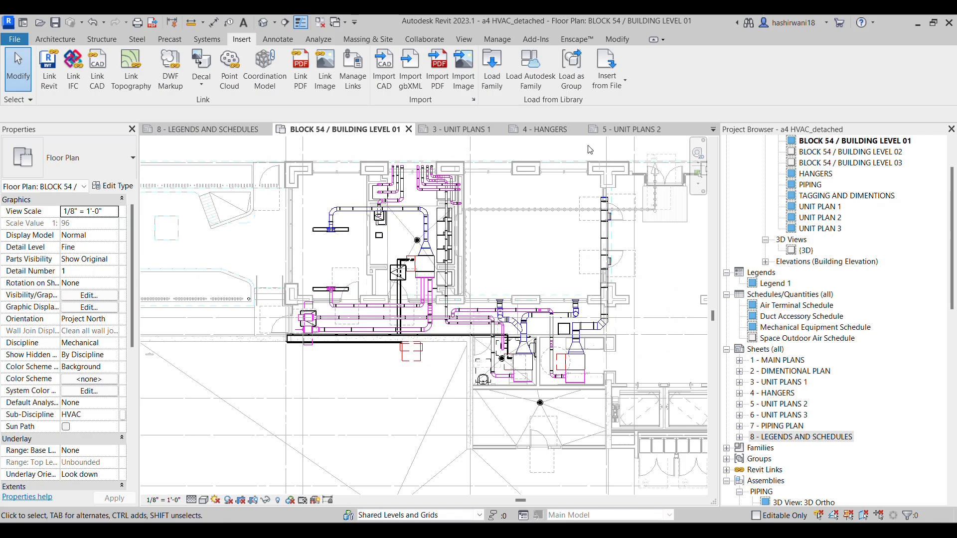
left_click_drag(653, 159, 289, 397)
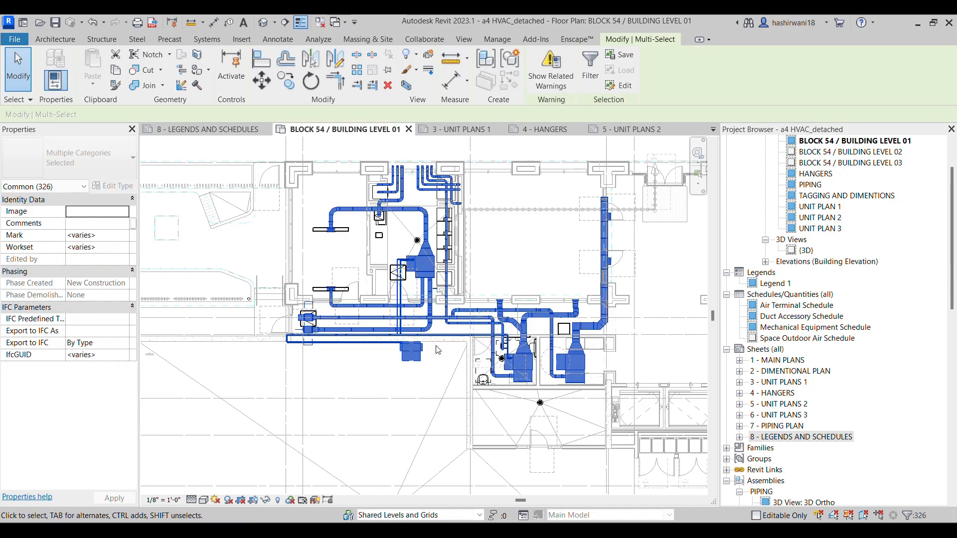
left_click(590, 70)
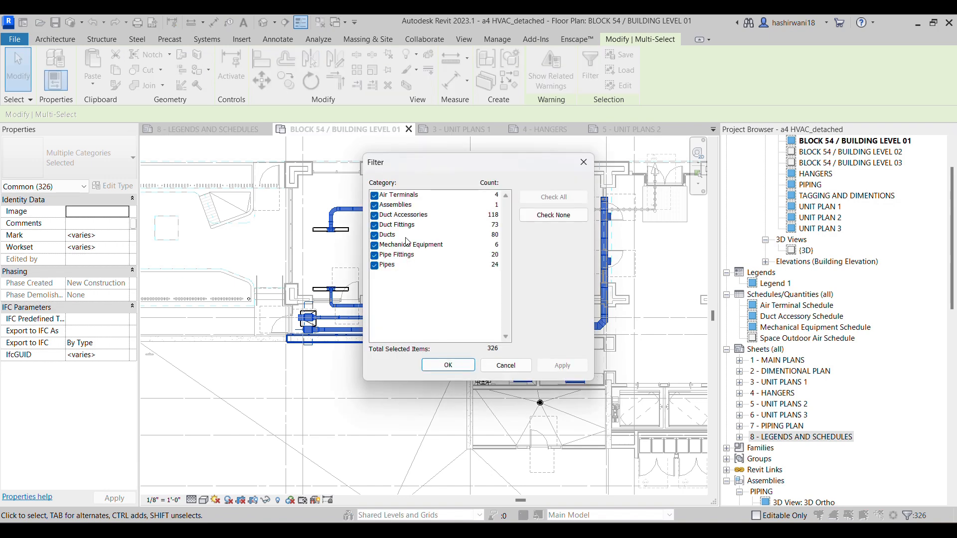
left_click(382, 196)
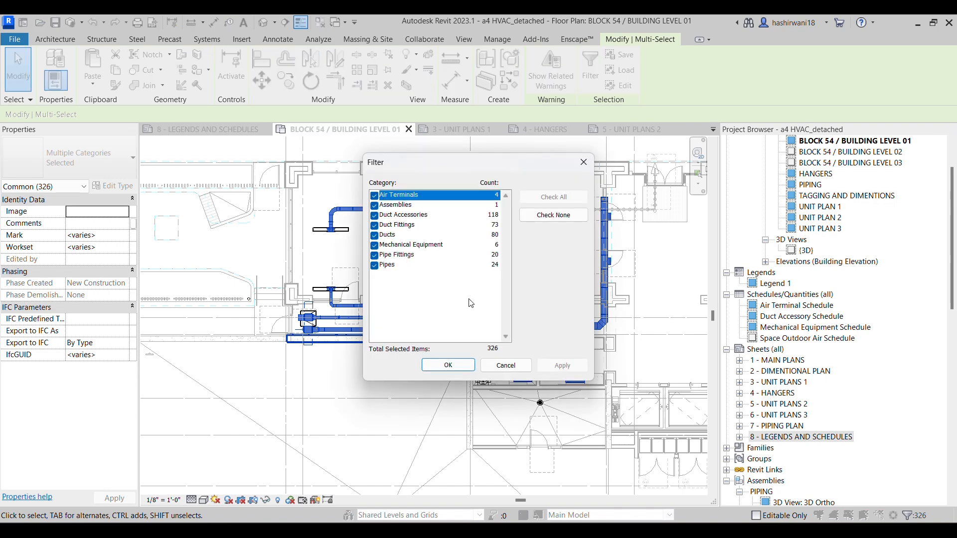
left_click(448, 365)
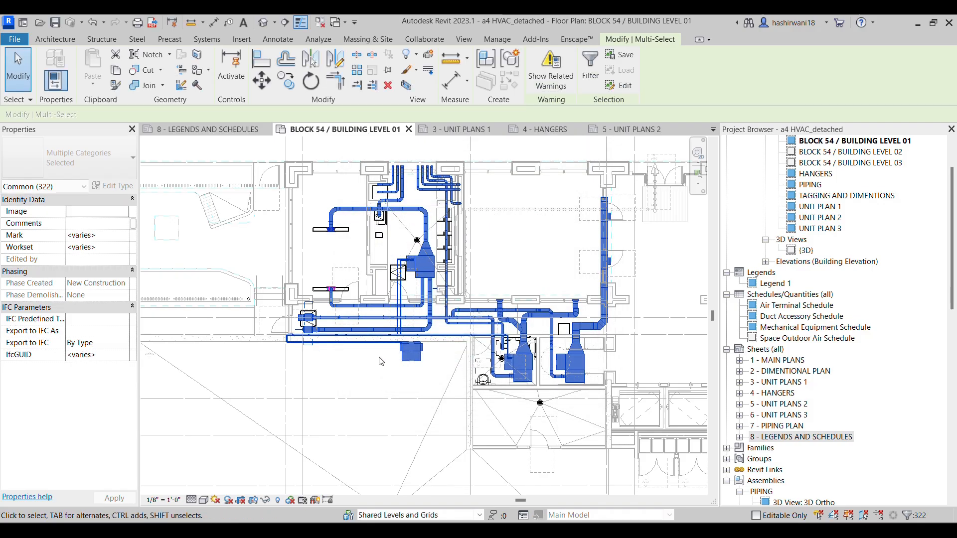
Create an assembly from the selected HVAC elements of the middle unit with the naming category Ducts, and clear the selection
scroll(380, 361, "up", 1)
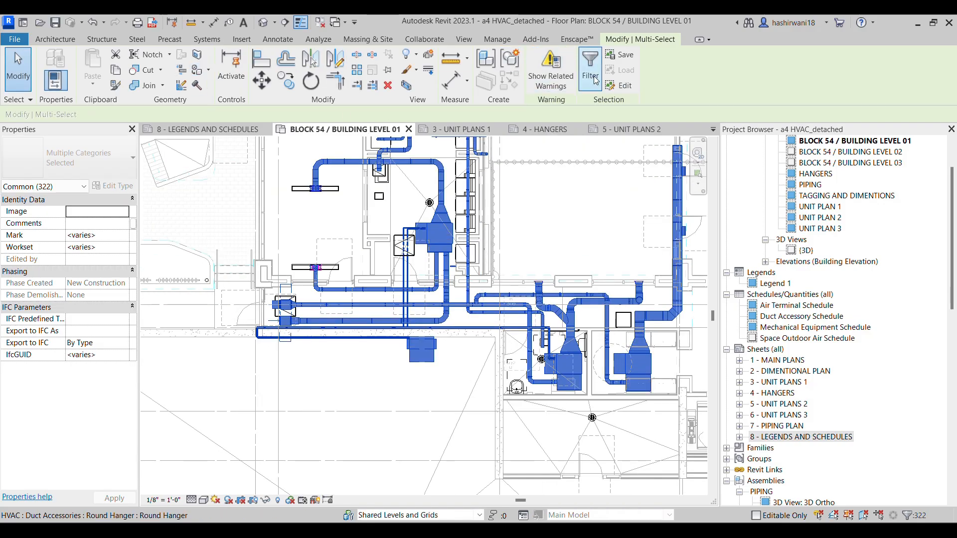
left_click(486, 64)
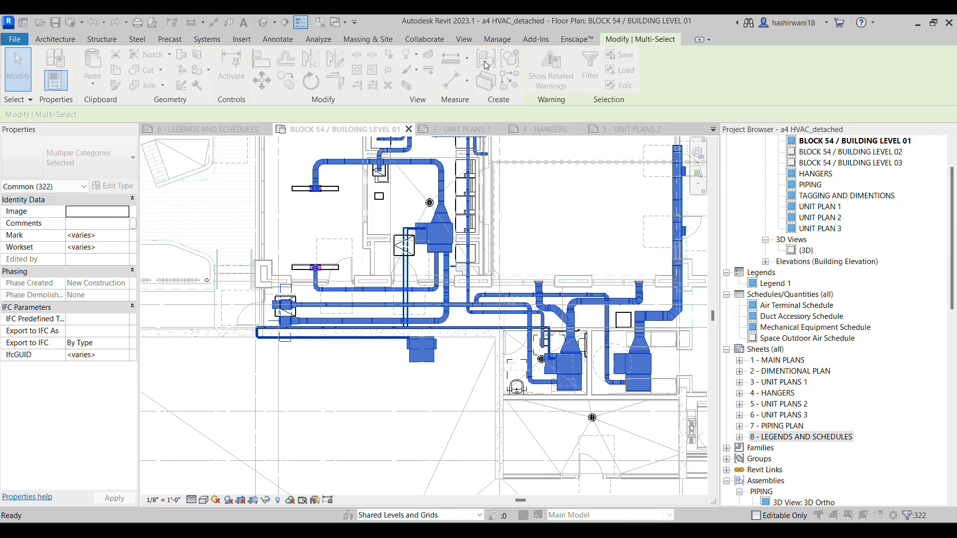
left_click(521, 315)
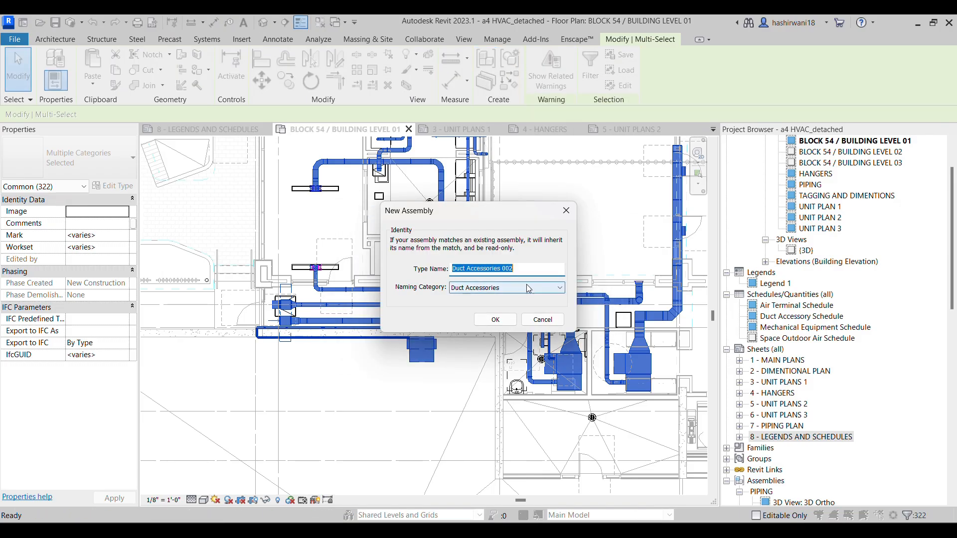
type("H1")
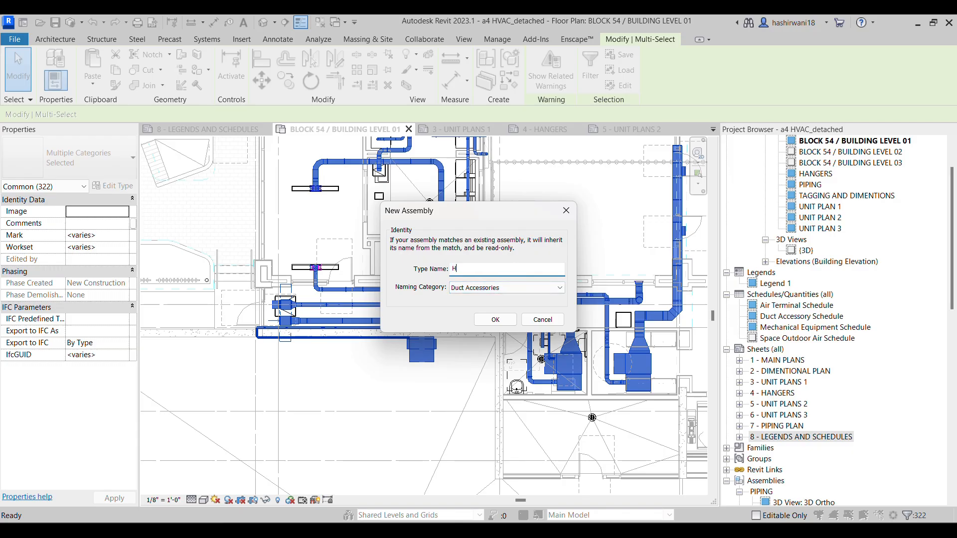
left_click(496, 288)
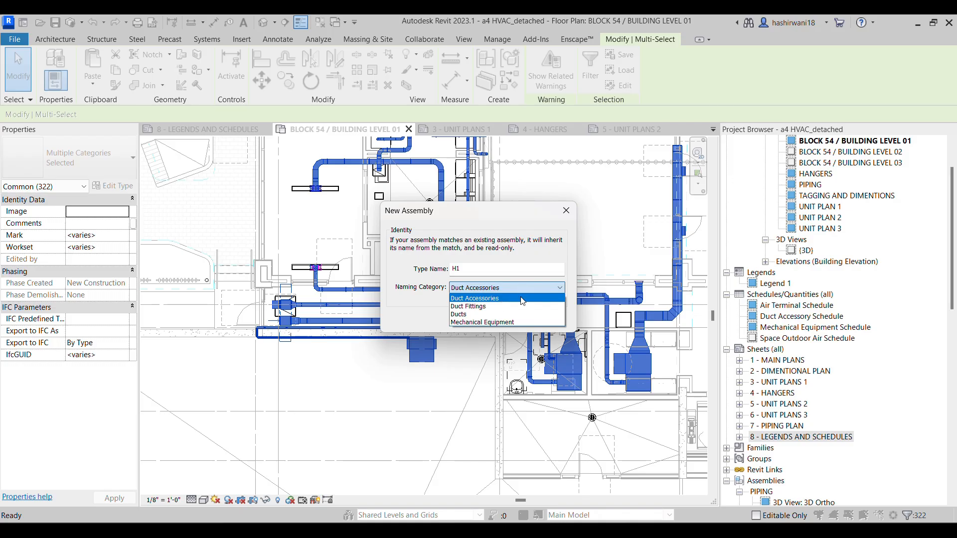
left_click(511, 314)
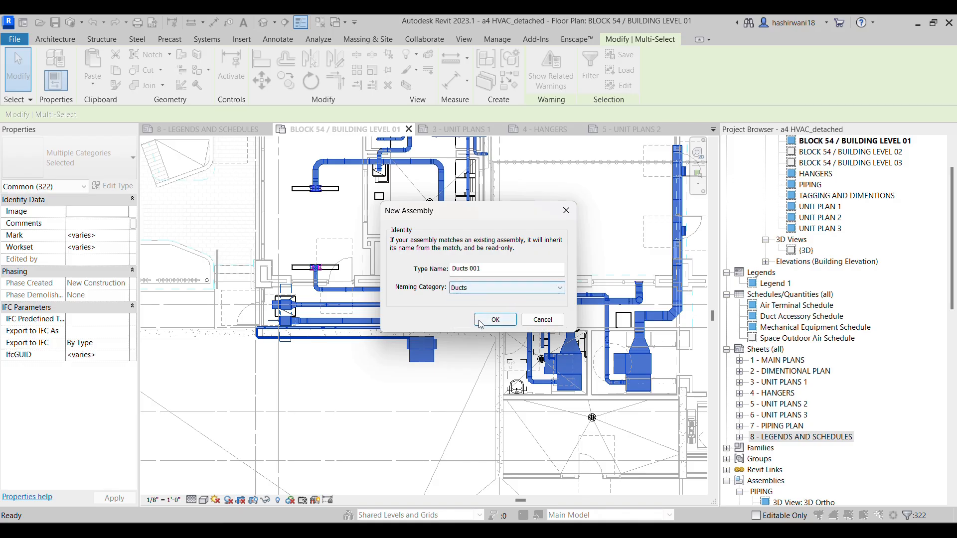
left_click(491, 322)
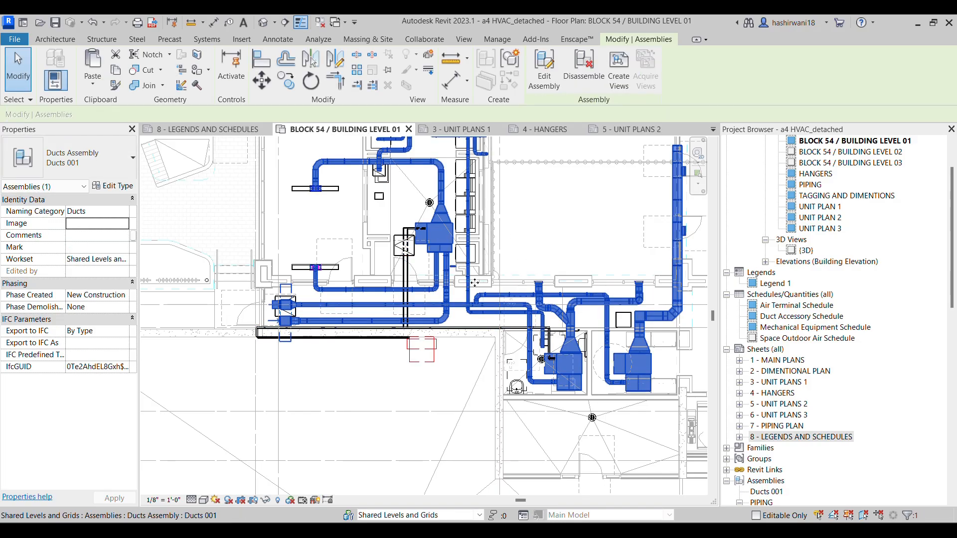
scroll(521, 233, "down", 1)
middle_click_drag(521, 234, 480, 256)
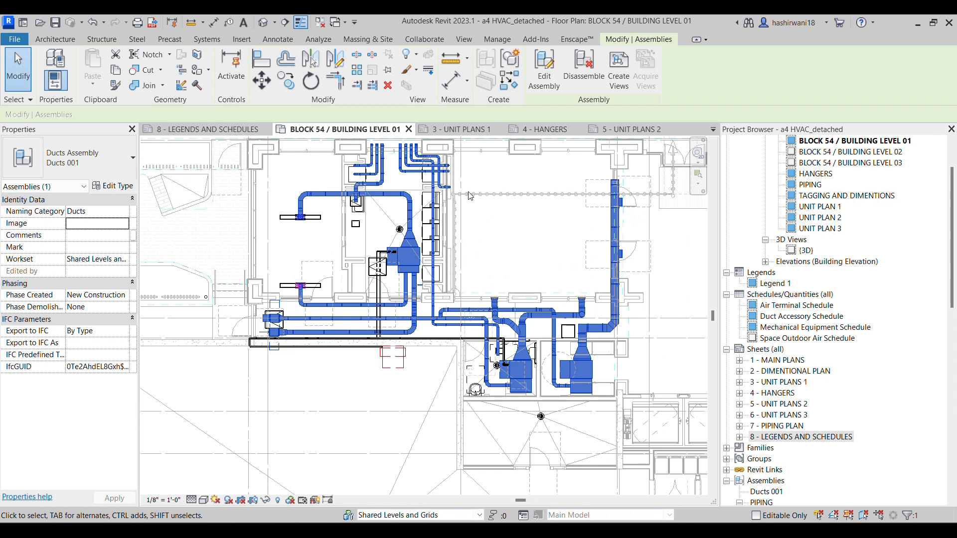
left_click(515, 260)
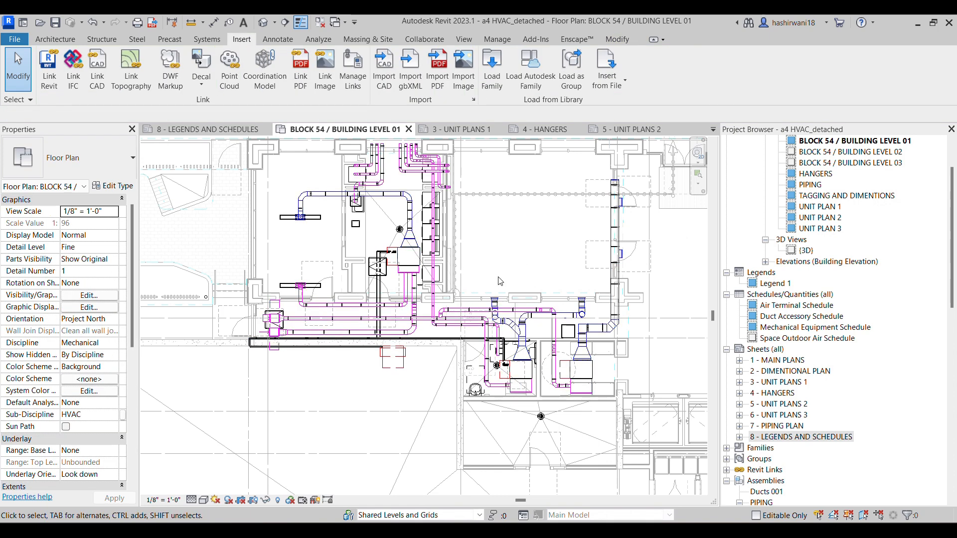
Collapse the PIPING, U1 and U3 assemblies in the Project Browser
left_click(501, 310)
scroll(833, 400, "down", 2)
scroll(833, 400, "down", 4)
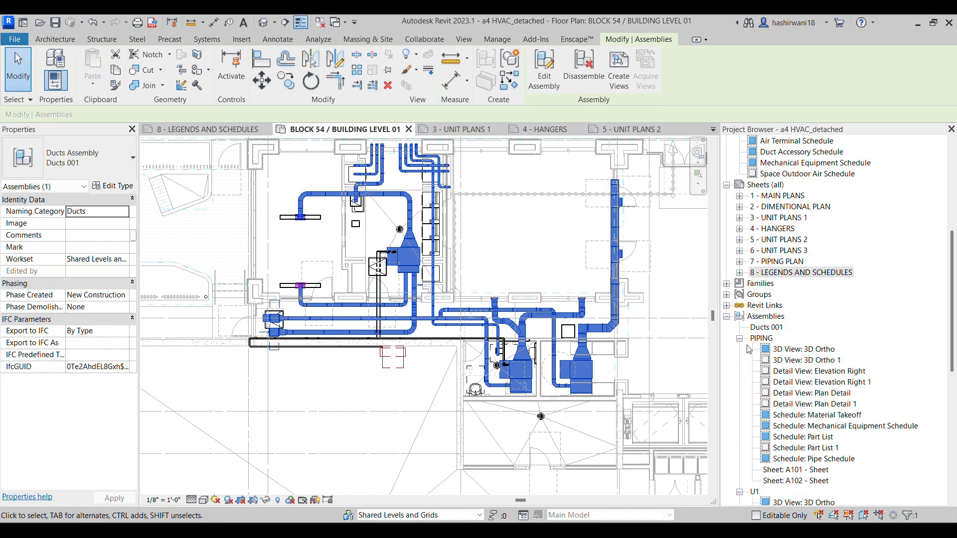
left_click(740, 339)
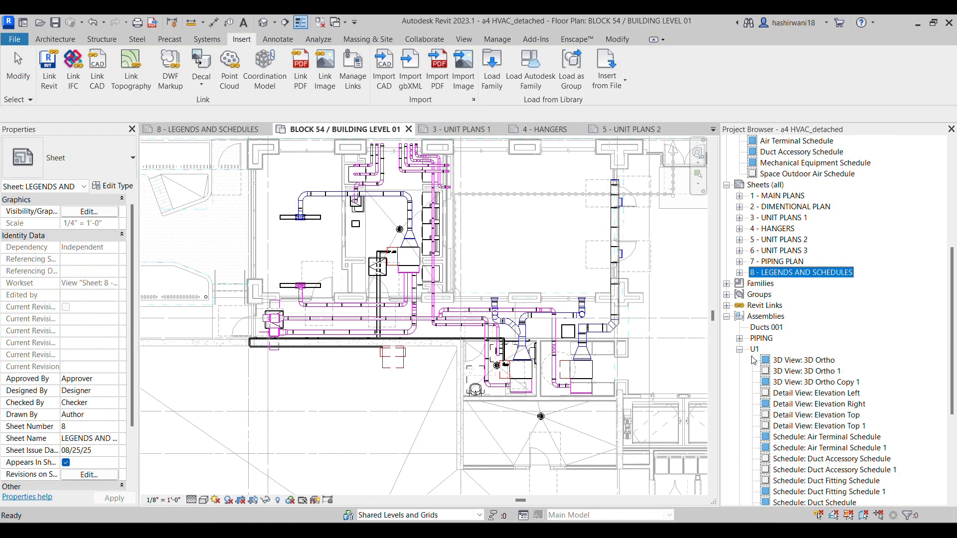
left_click(740, 350)
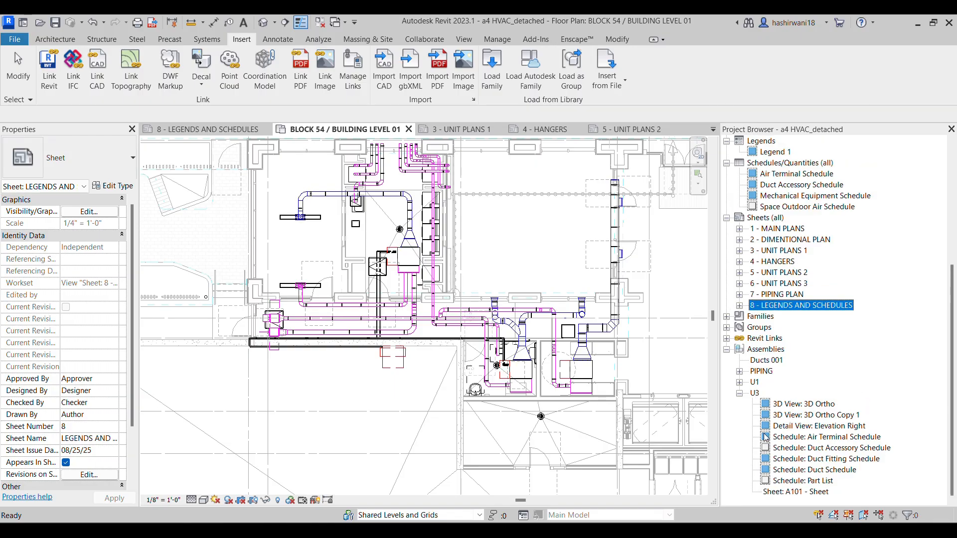
left_click(740, 393)
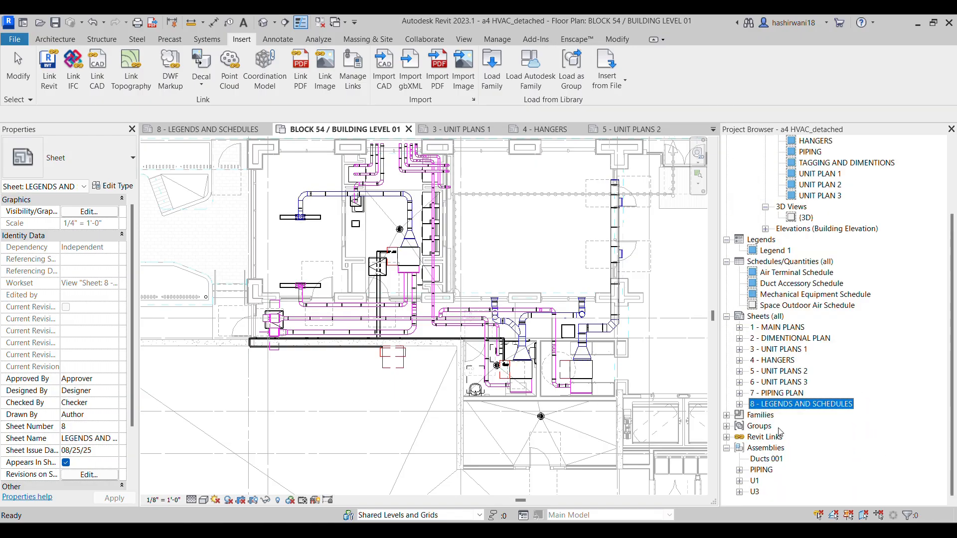
scroll(760, 488, "up", 1)
scroll(761, 490, "down", 1)
Create assembly views for the new ducts assembly at 1/2" = 1'-0", including all view types except front and back elevations, plus a sheet
left_click(760, 461)
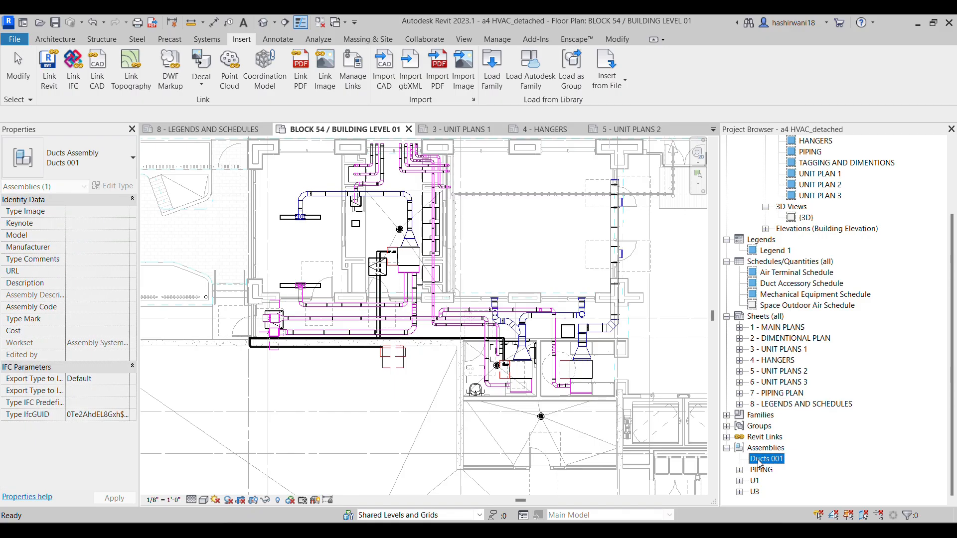
right_click(759, 463)
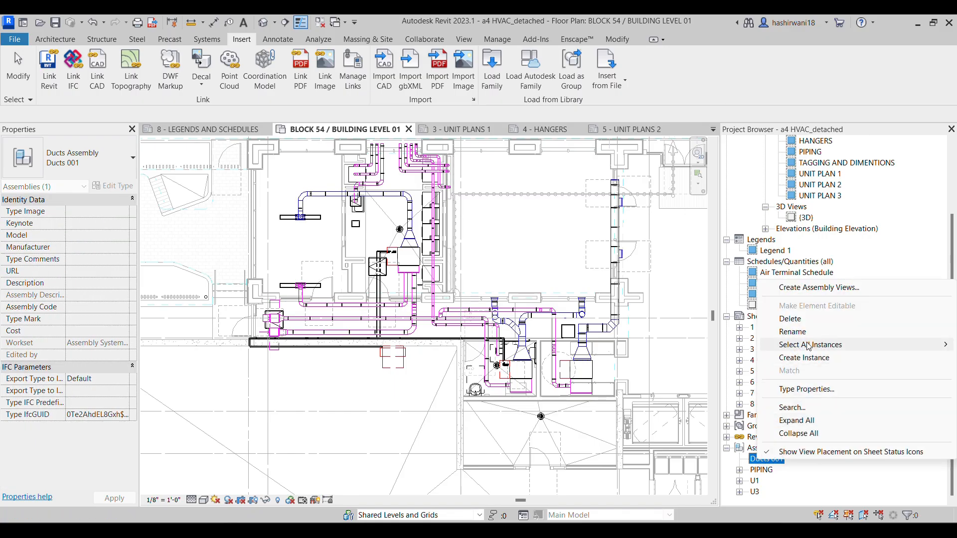
left_click(805, 290)
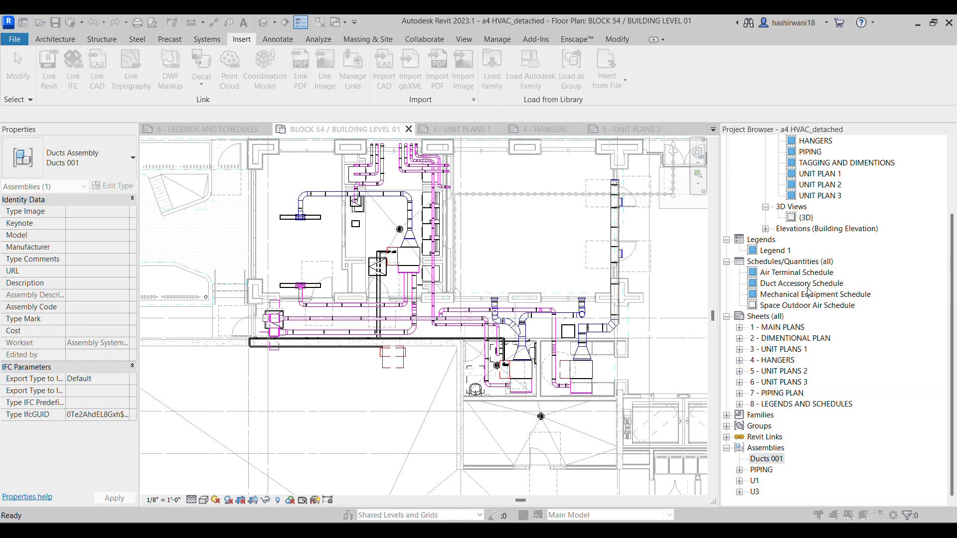
left_click(378, 250)
left_click(379, 262)
left_click(378, 274)
left_click(379, 286)
scroll(396, 341, "down", 2)
left_click(379, 310)
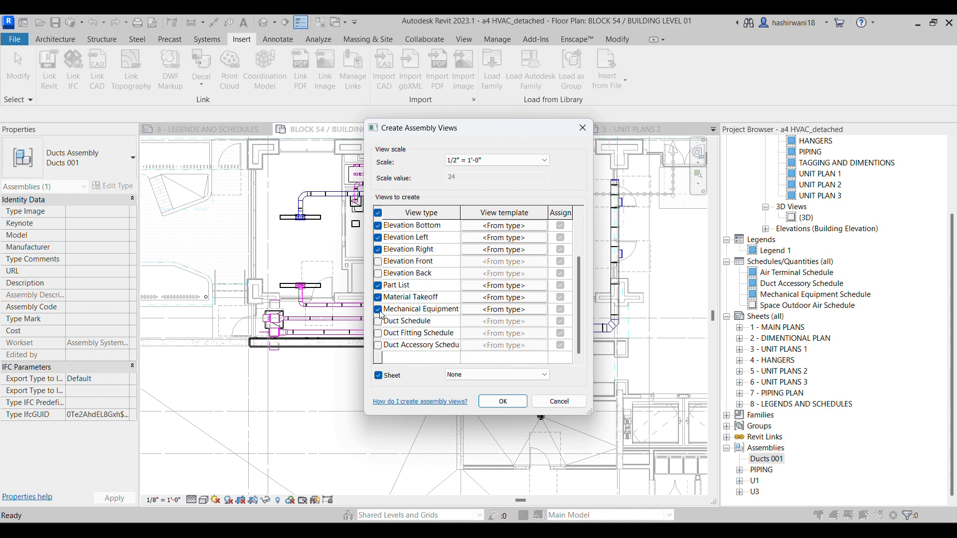
left_click(379, 321)
left_click(379, 334)
left_click(378, 345)
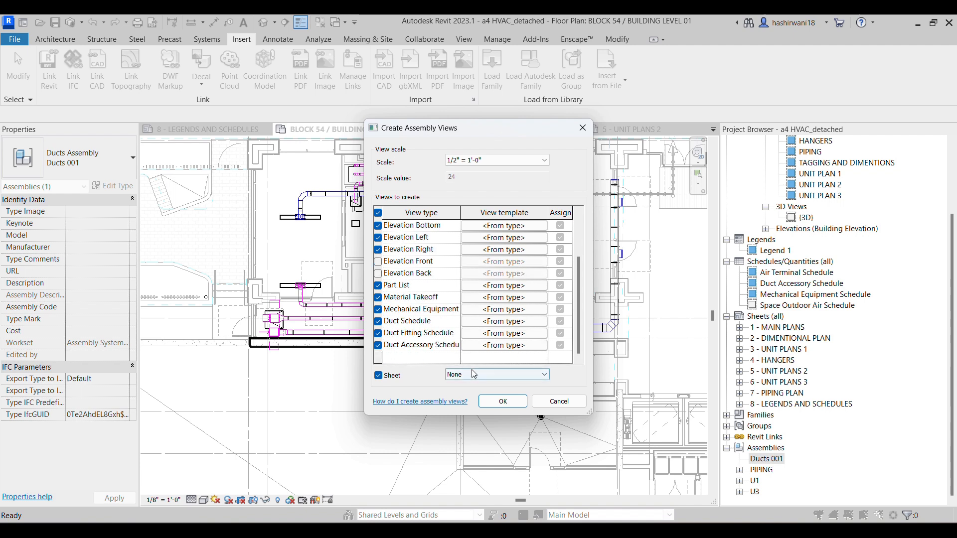
left_click(503, 402)
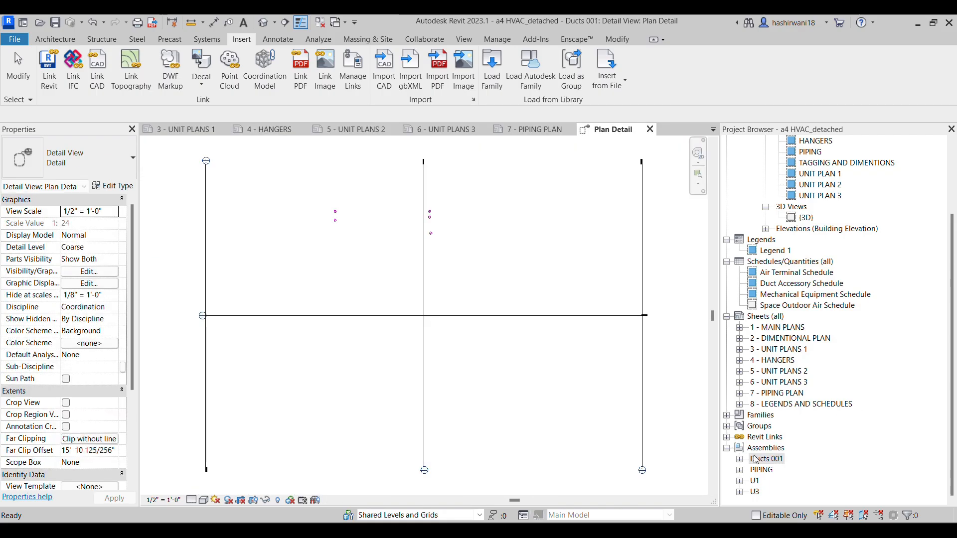
Expand the ducts assembly and open its 3D Ortho, Detail Section A and Elevation Bottom views to examine them
left_click(740, 461)
scroll(841, 391, "down", 1)
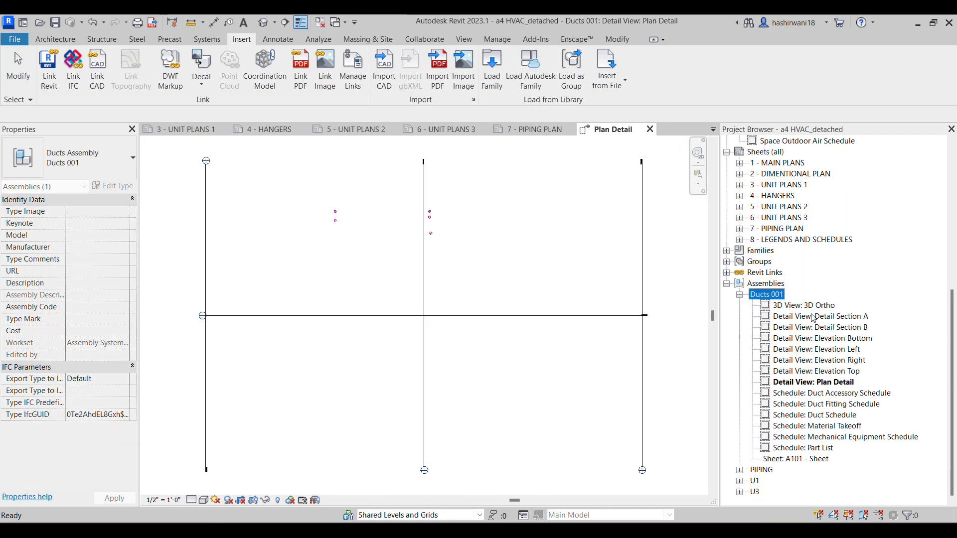
double_click(810, 305)
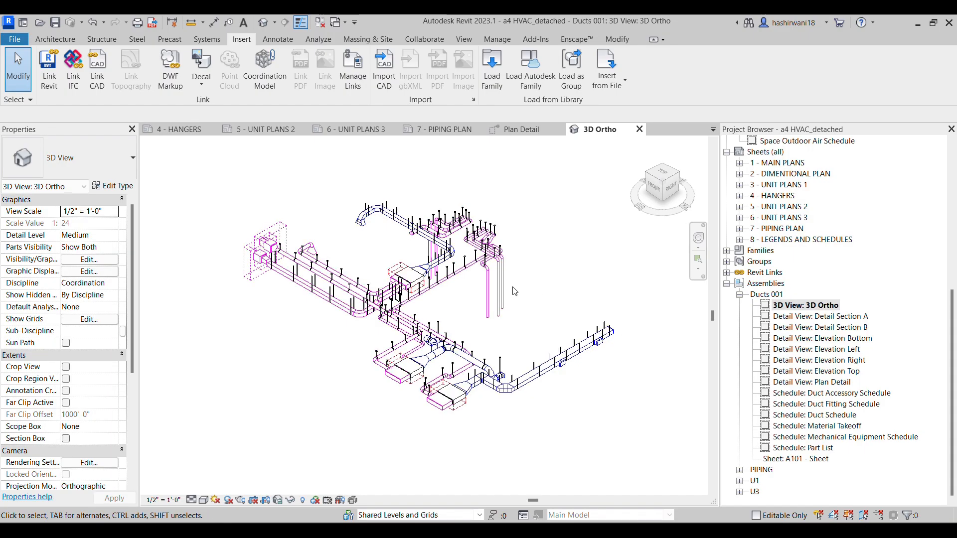
double_click(838, 318)
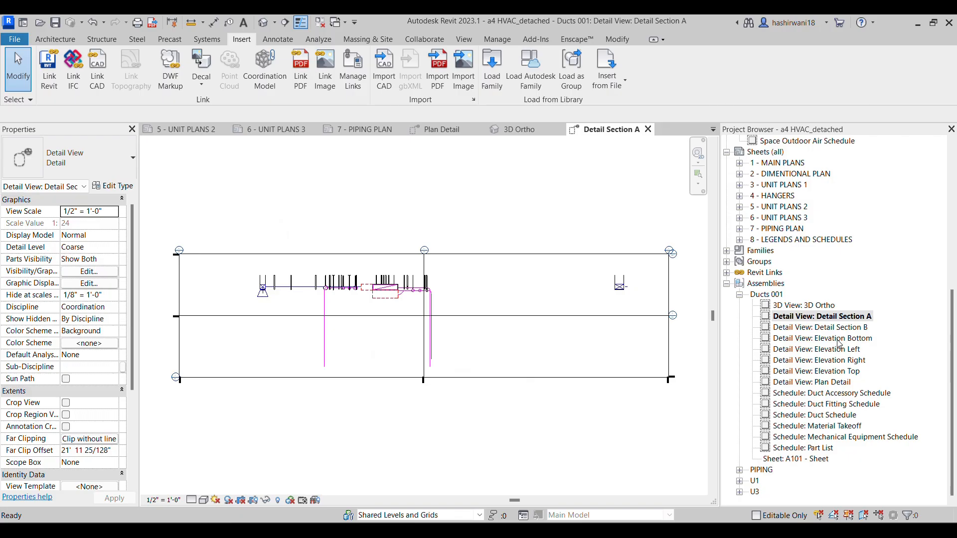
left_click(839, 340)
double_click(839, 339)
Open the ducts assembly's Elevation Left view and set its detail level to Fine
double_click(840, 350)
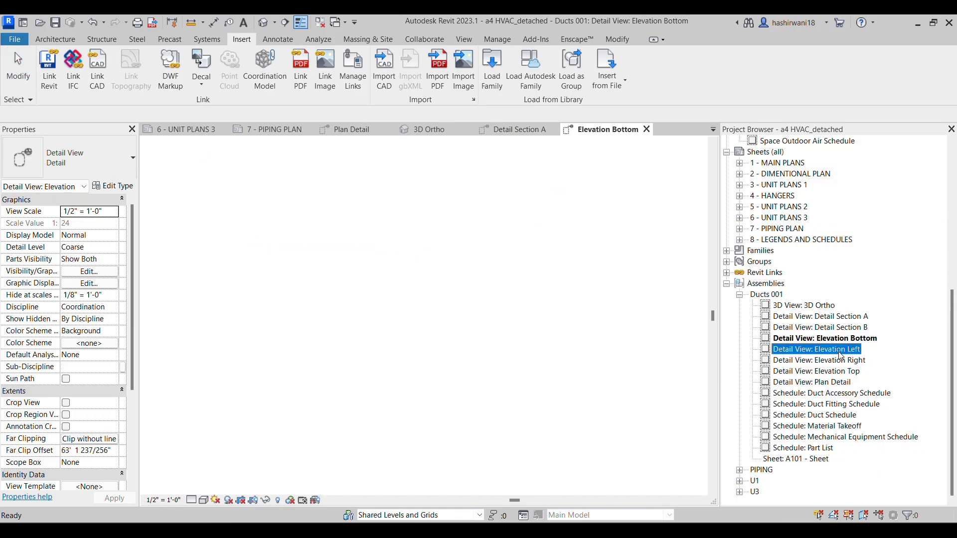
left_click(190, 500)
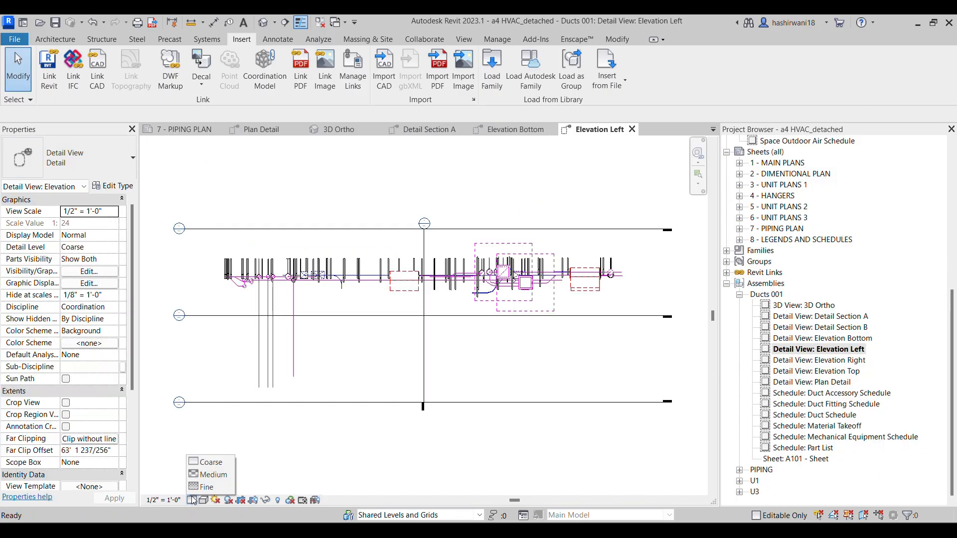
left_click(204, 489)
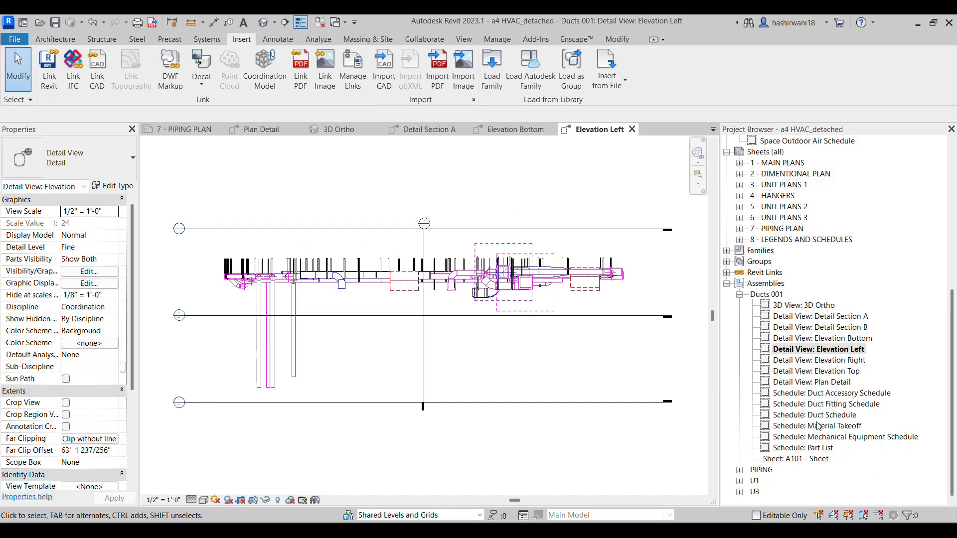
Open the ducts assembly's Duct Accessory Schedule and Duct Schedule to review them
left_click(821, 396)
double_click(821, 397)
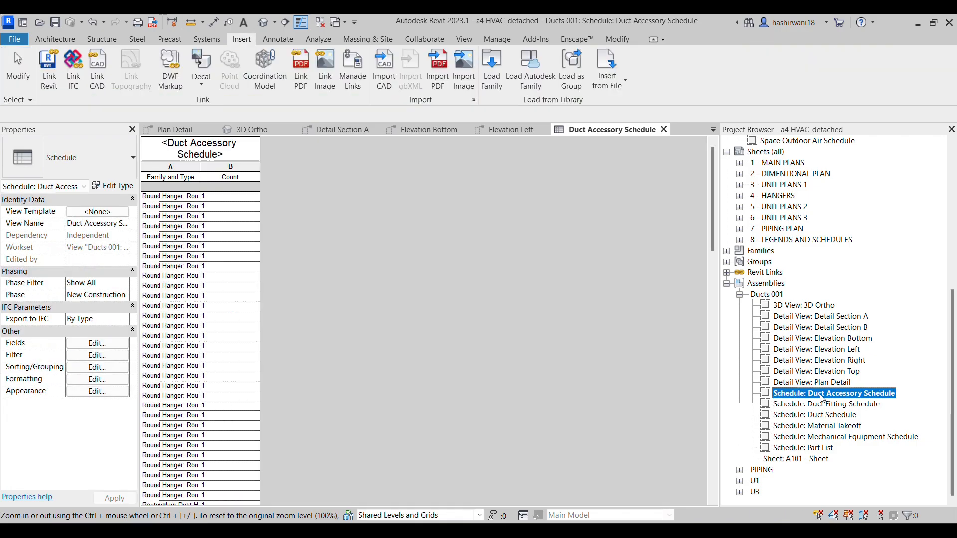
left_click(821, 415)
double_click(822, 415)
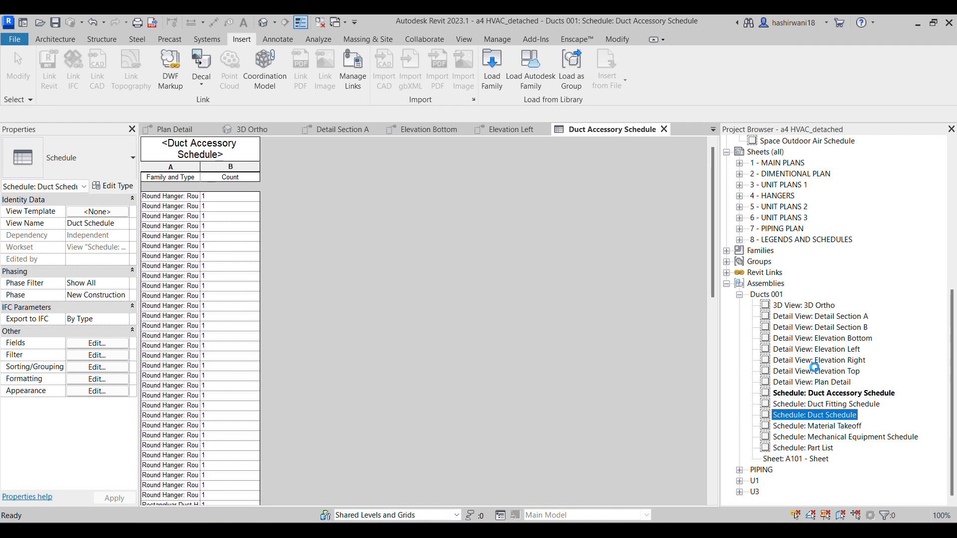
Open the UNIT PLANS 3 sheet and place the ducts assembly's 3D Ortho view on it
left_click(740, 219)
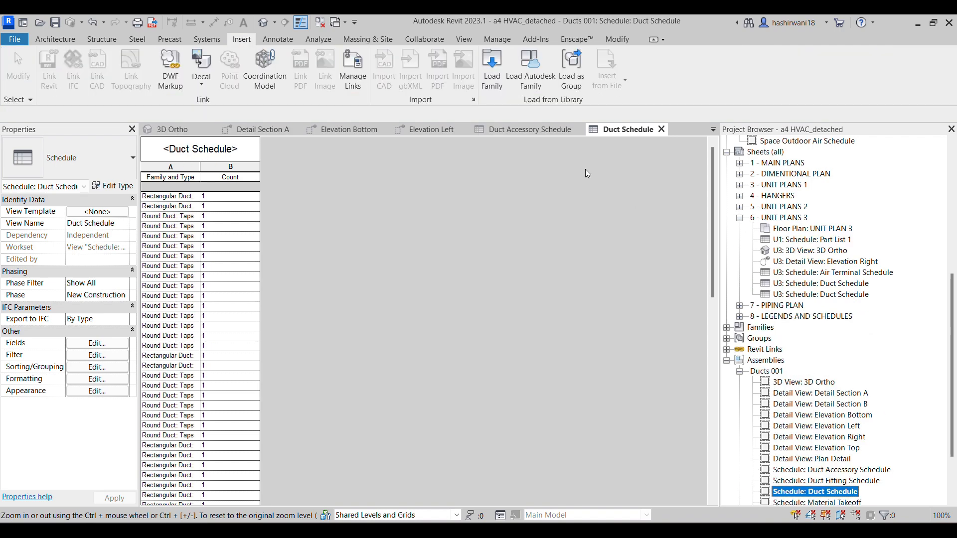
double_click(789, 218)
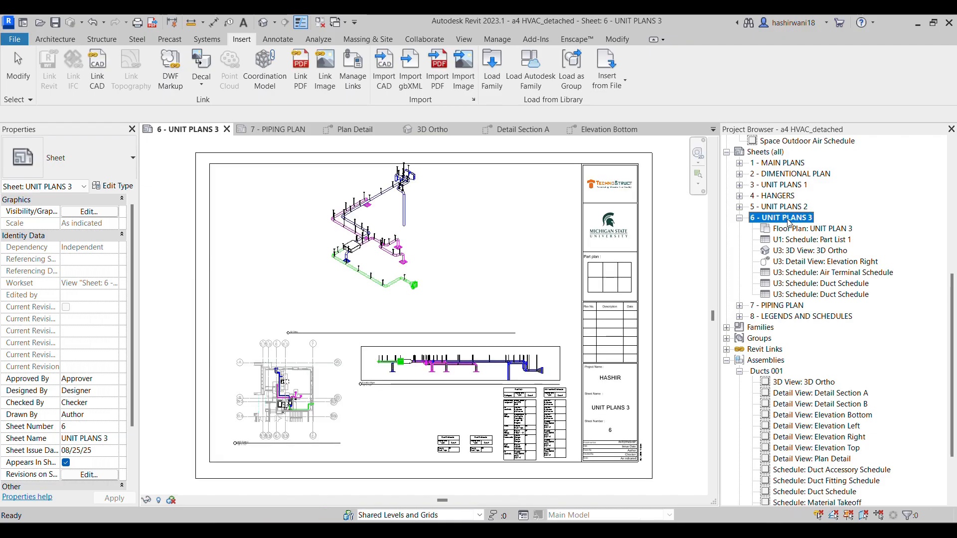
left_click(803, 383)
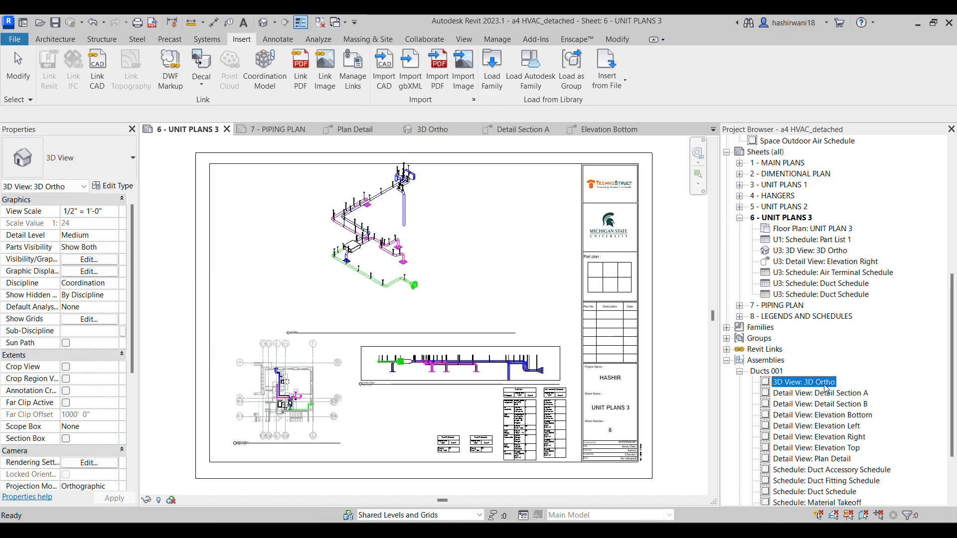
left_click_drag(499, 244, 499, 244)
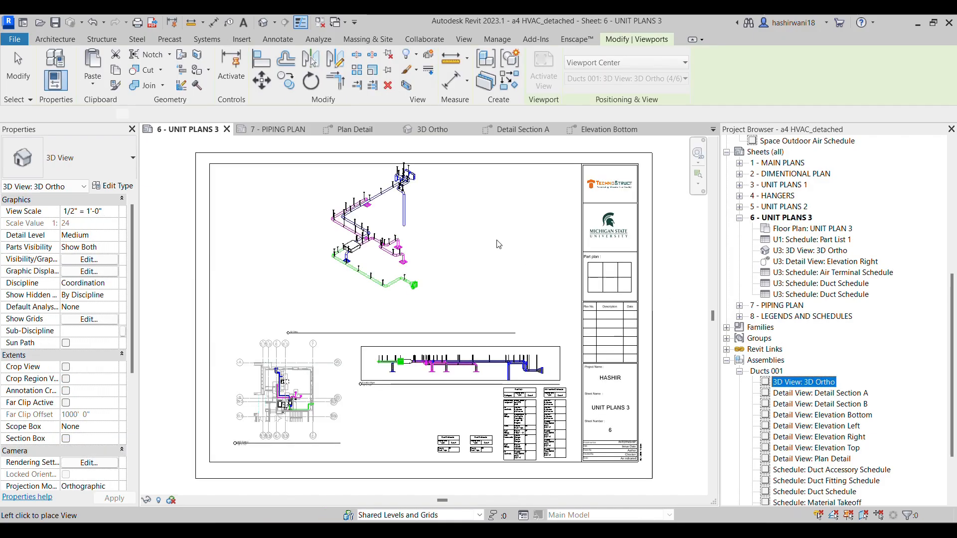
left_click(479, 265)
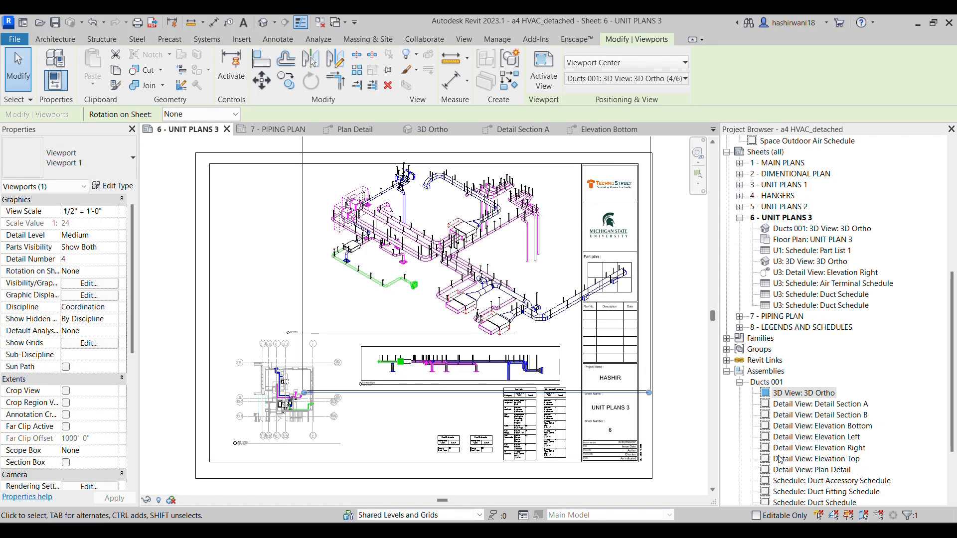
Set the view scale of the placed 3D Ortho viewport to 3/4" = 1'-0"
left_click(114, 211)
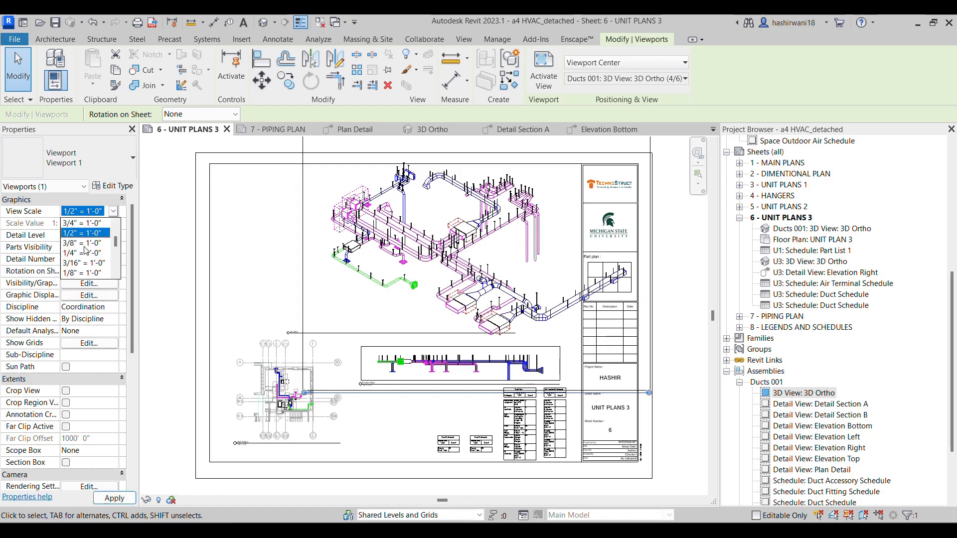
left_click(83, 223)
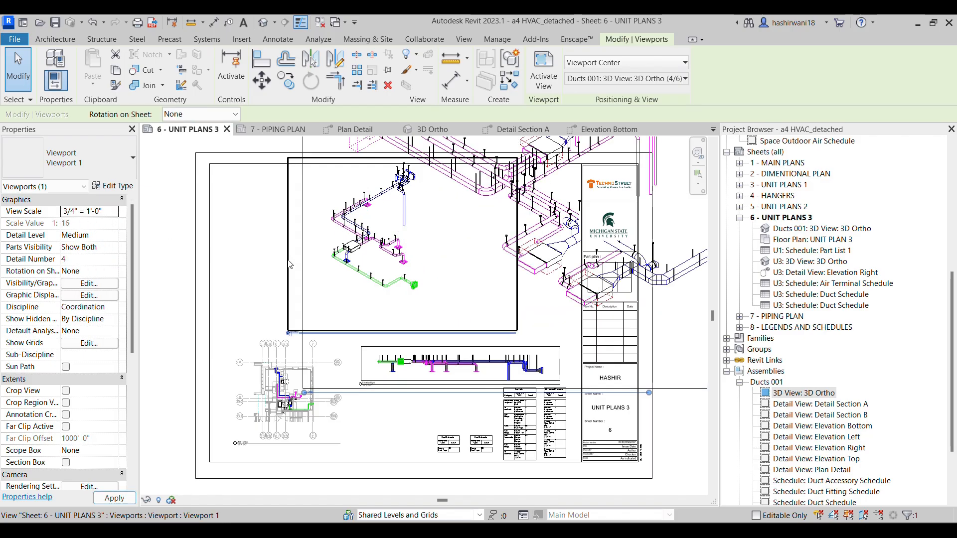
scroll(476, 263, "down", 3)
middle_click_drag(476, 263, 378, 310)
scroll(377, 310, "down", 1)
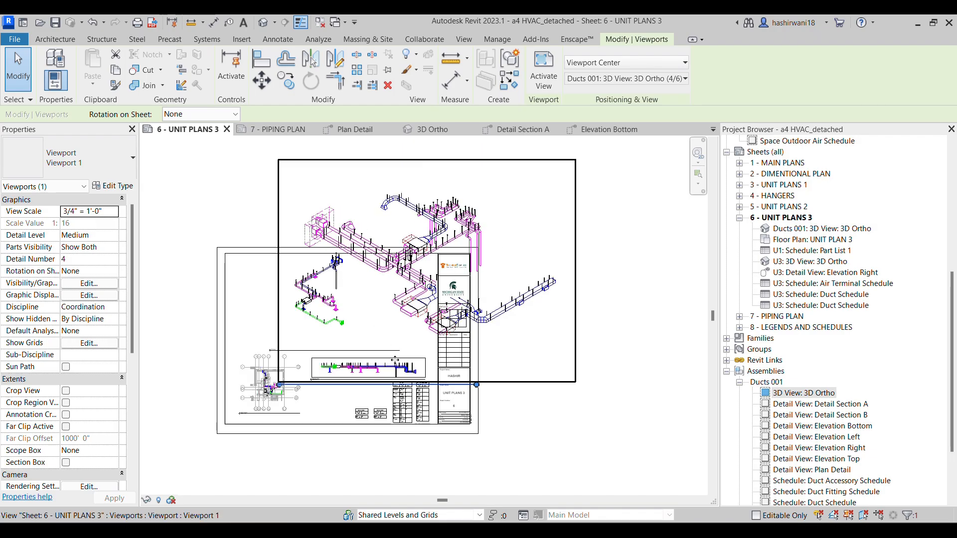
Delete the ducts assembly's 3D Ortho viewport from the UNIT PLANS 3 sheet
left_click(591, 380)
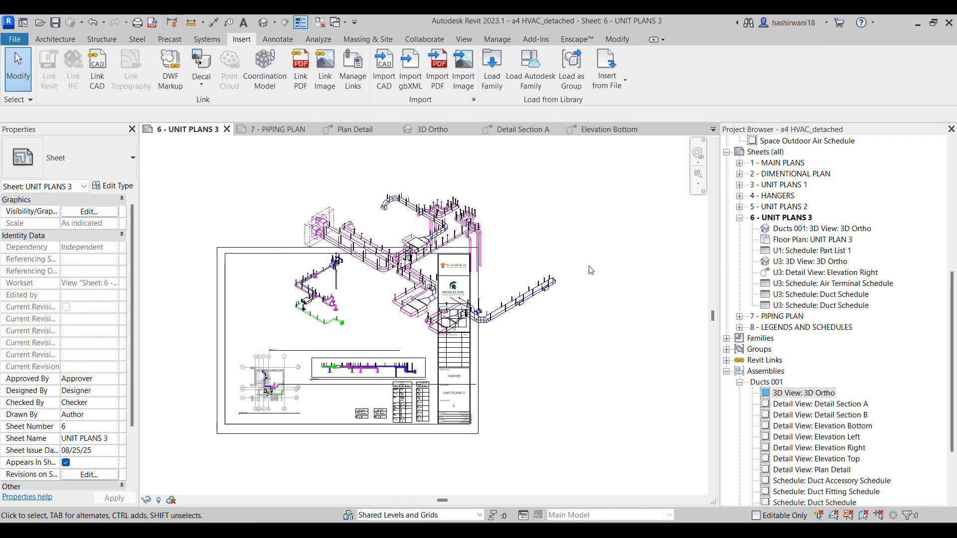
left_click(501, 160)
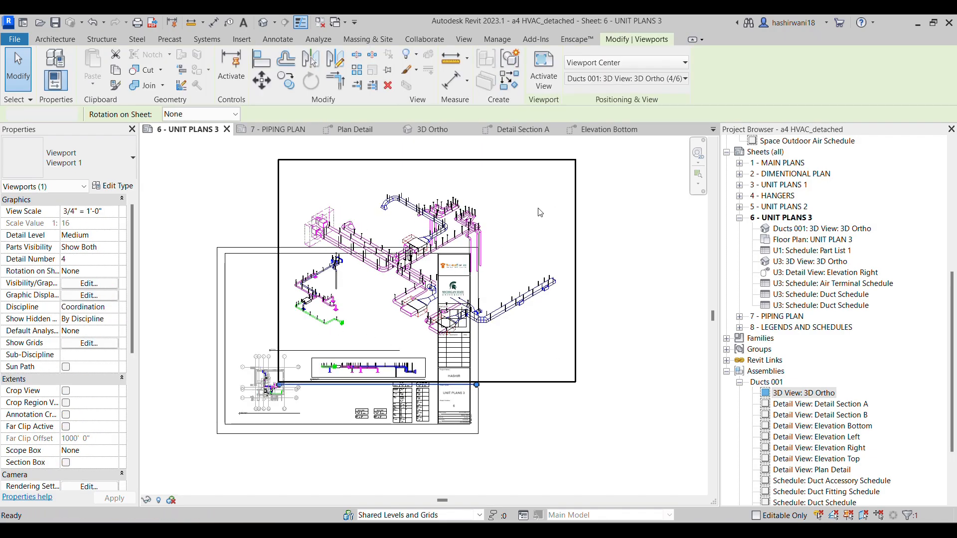
key("Delete")
Collapse the ducts assembly in the Project Browser and clear its selection
scroll(774, 355, "down", 3)
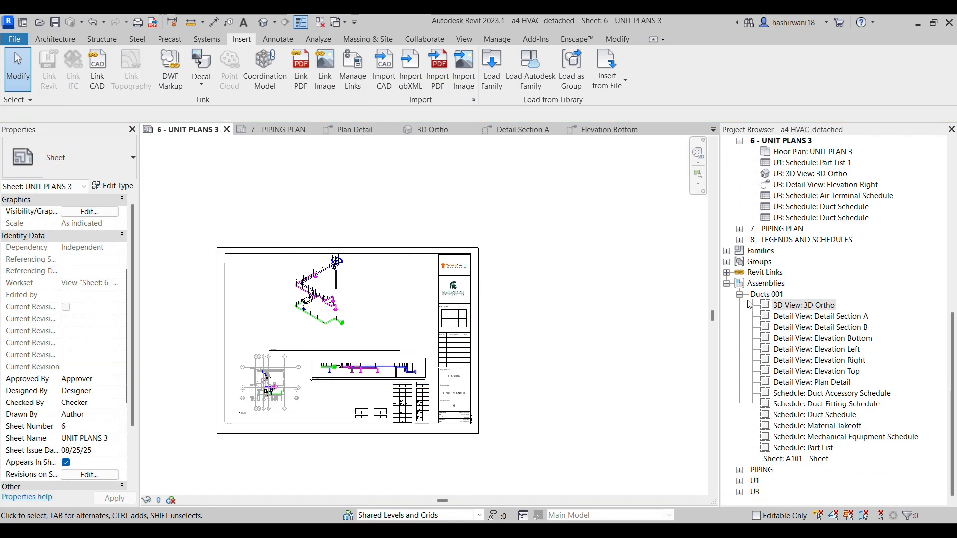
double_click(756, 295)
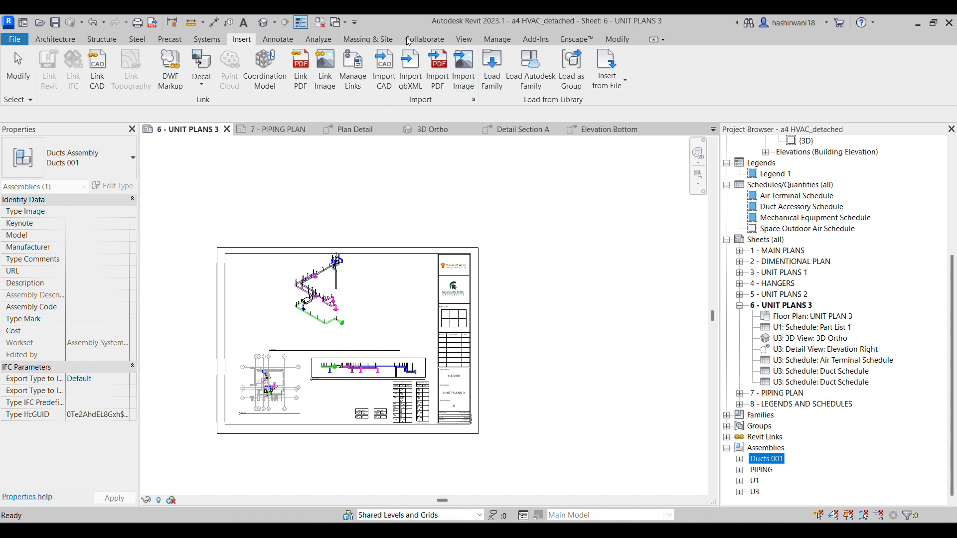
key("Escape")
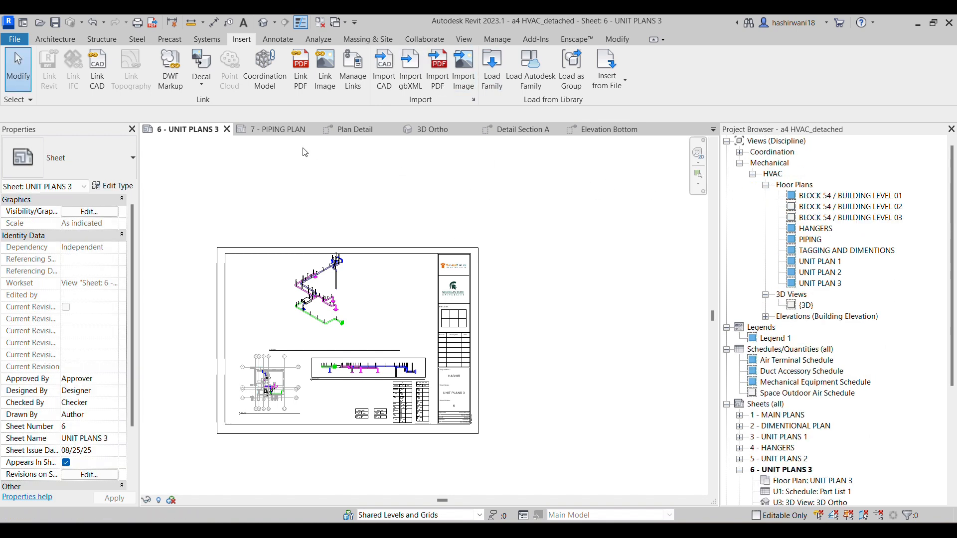